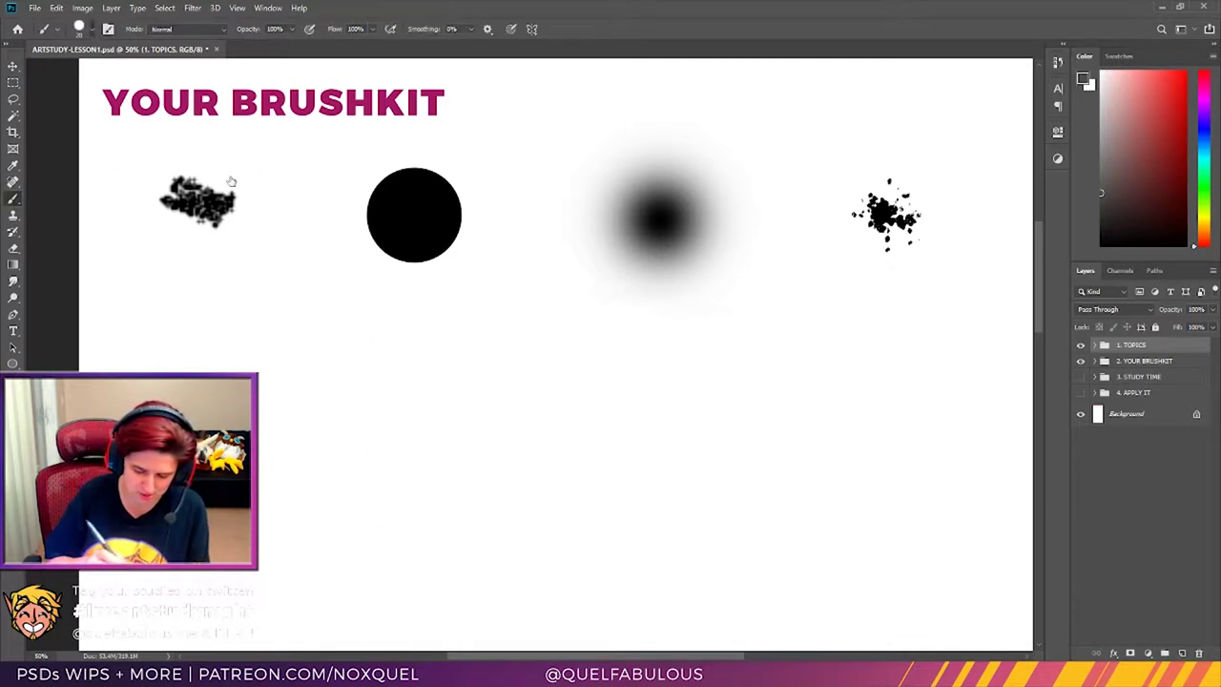
Step: Switch to the textured brush and select the brush stamps layer inside the 2. YOUR BRUSHKIT group
key(period)
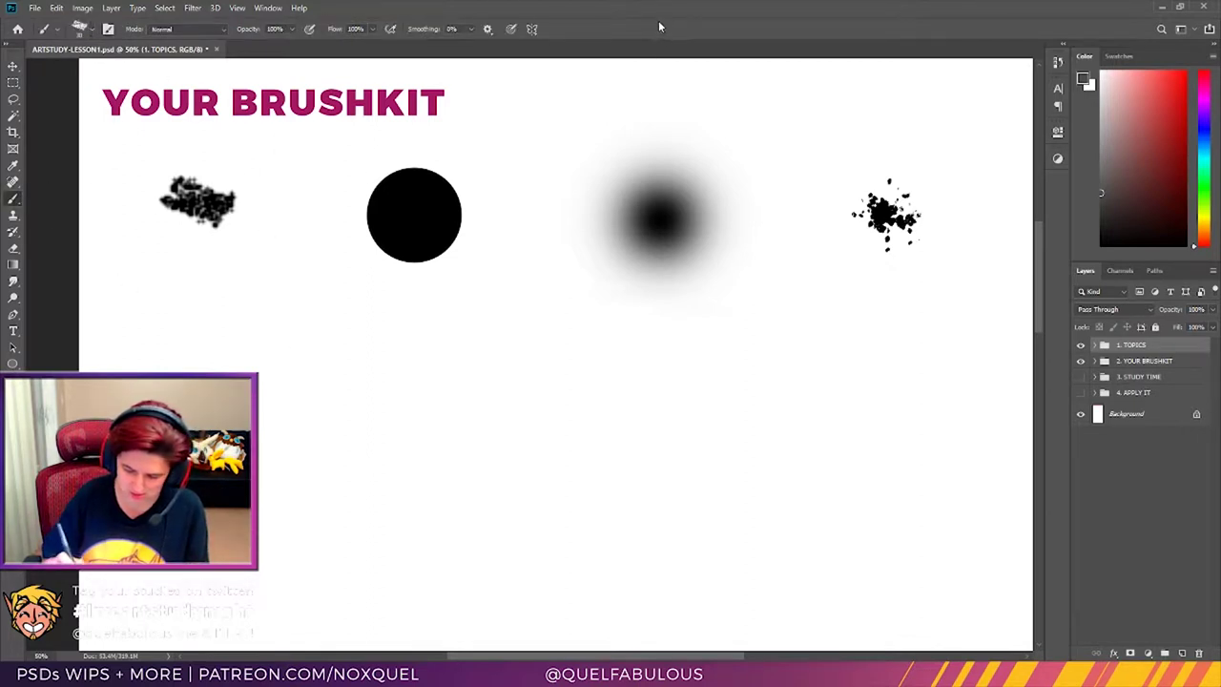
click(1149, 361)
click(1096, 360)
click(1150, 408)
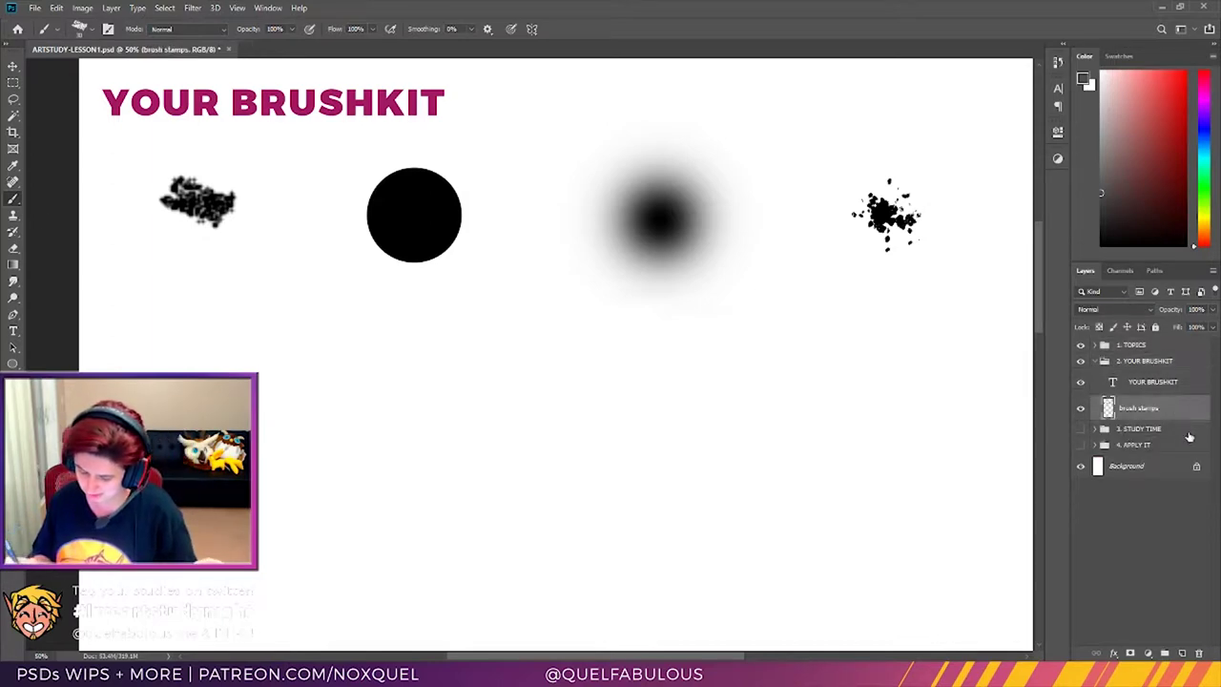
Step: Paint light-to-dark sample strokes with the textured brush, two scribbles beneath the textured stamp and one line above it
mouse_move(581, 619)
mouse_down()
mouse_move(693, 619)
mouse_move(648, 619)
mouse_up()
drag(573, 647, 575, 647)
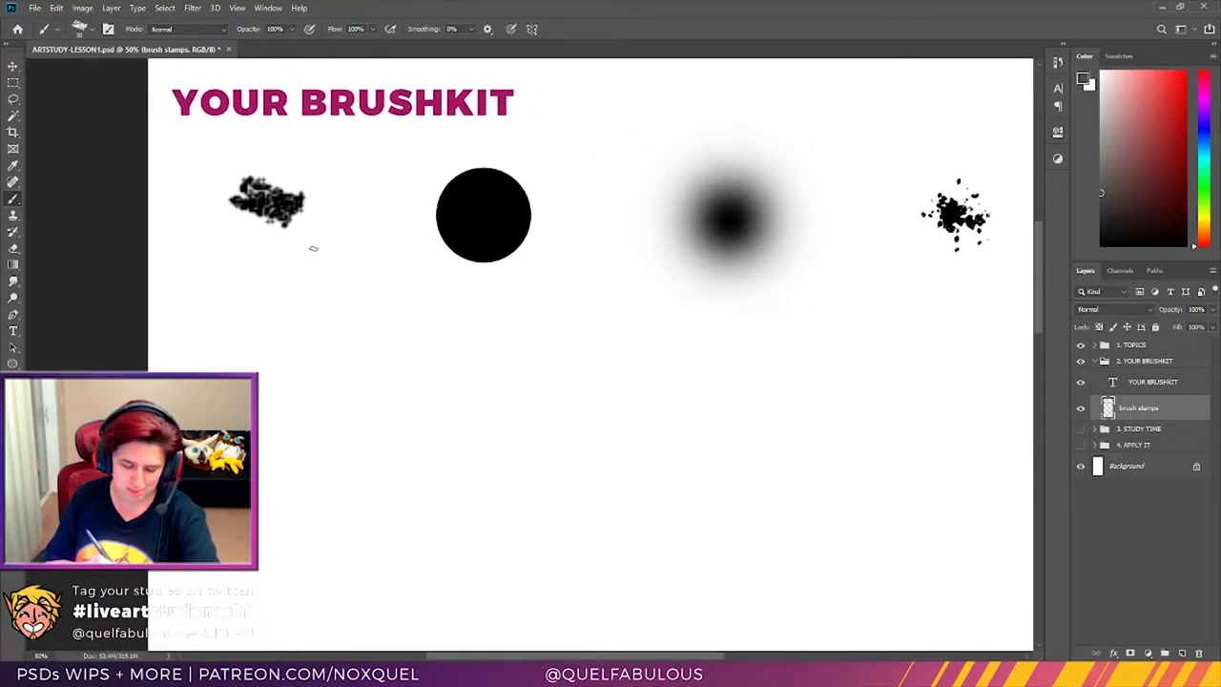
mouse_move(214, 254)
mouse_down()
mouse_move(245, 251)
mouse_move(244, 270)
mouse_move(262, 274)
mouse_move(364, 270)
mouse_up()
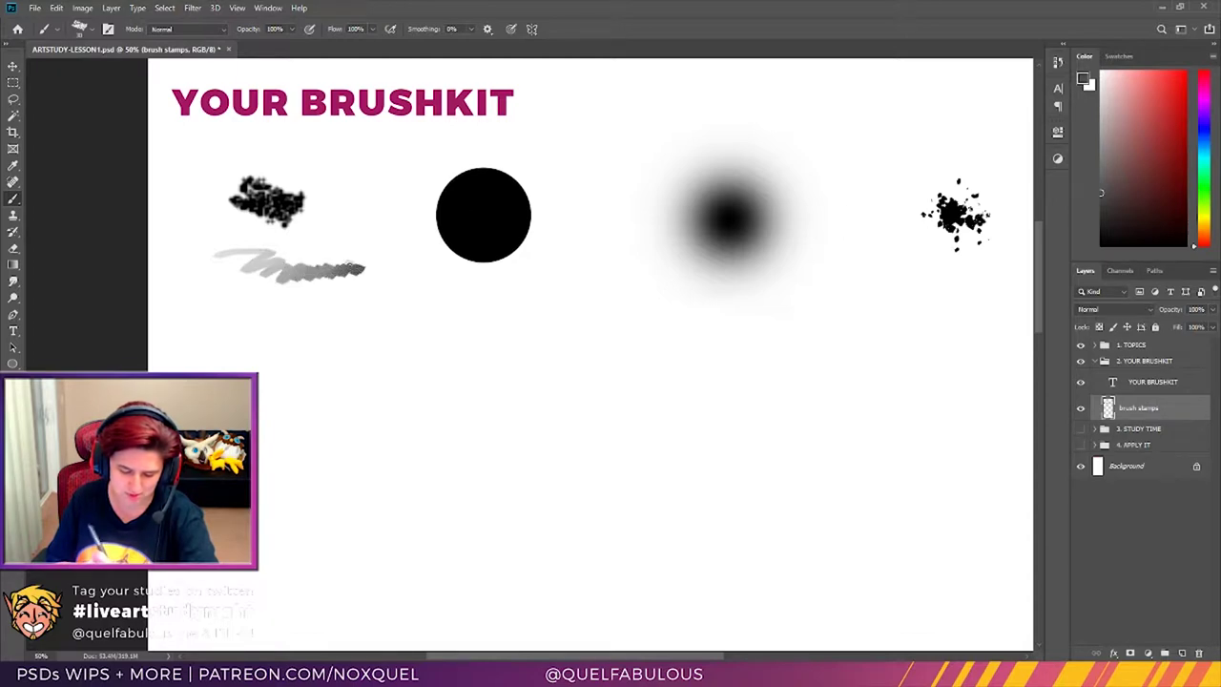
mouse_move(196, 274)
mouse_down()
mouse_move(212, 301)
mouse_move(334, 315)
mouse_move(371, 305)
mouse_move(365, 290)
mouse_move(377, 260)
mouse_up()
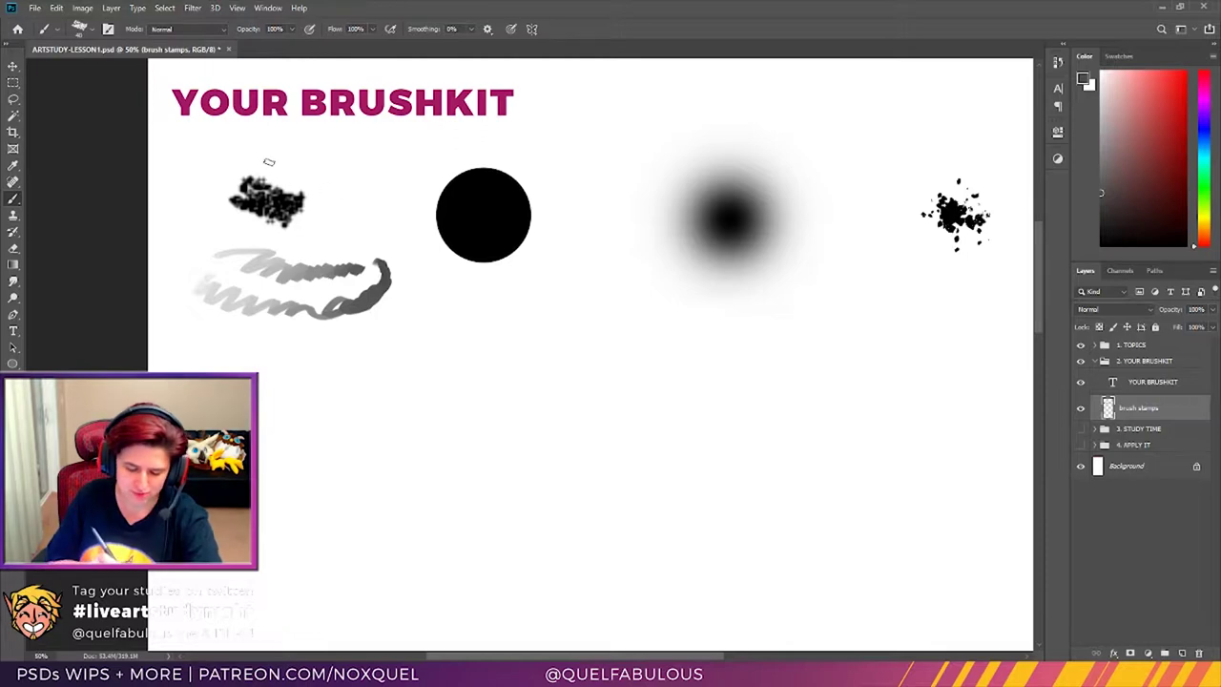
drag(205, 173, 404, 149)
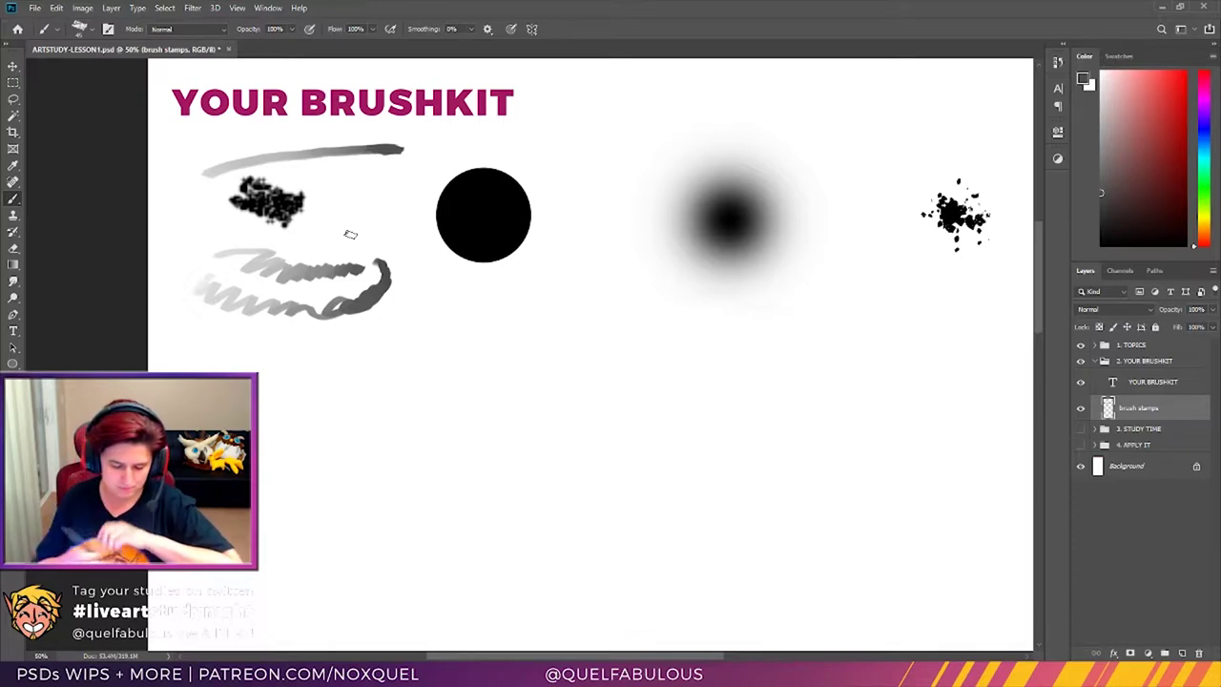
Step: Erase the dark ends of the sample strokes around the textured stamp with a smaller eraser
key(e)
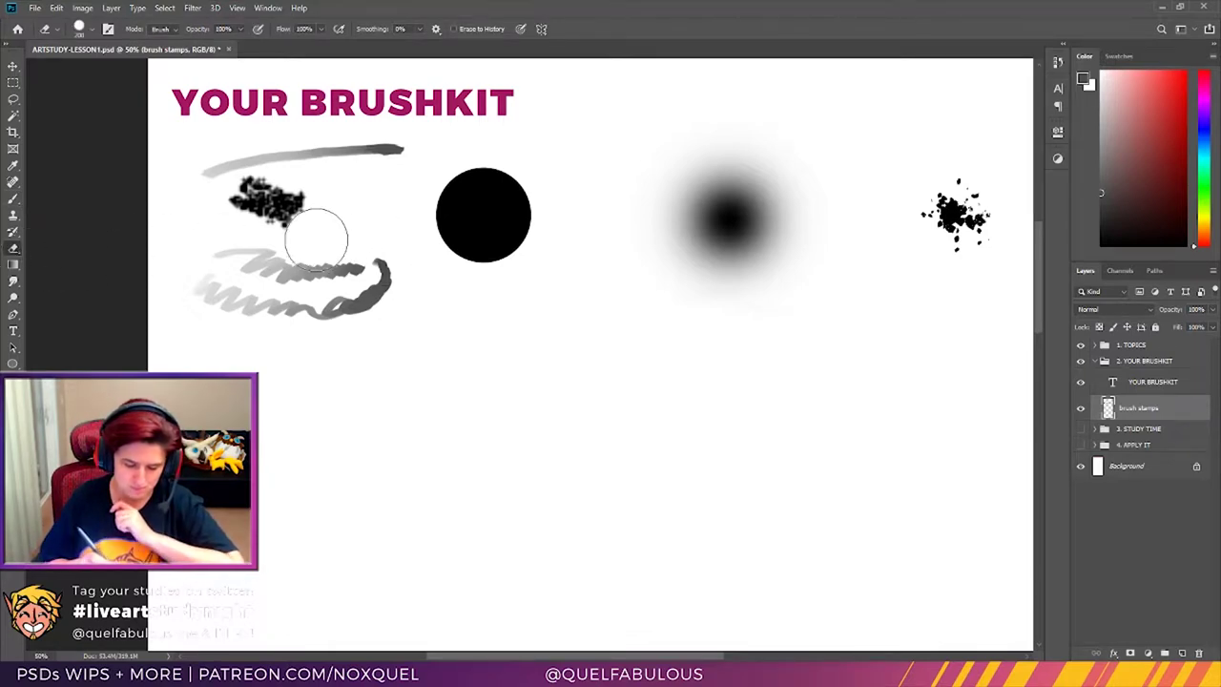
key(bracketleft)
key(bracketleft)
key(bracketleft)
key(bracketleft)
mouse_move(391, 259)
mouse_down()
mouse_move(393, 298)
mouse_move(380, 320)
mouse_move(363, 306)
mouse_move(348, 322)
mouse_move(387, 289)
mouse_move(367, 306)
mouse_move(366, 256)
mouse_move(352, 251)
mouse_move(321, 344)
mouse_move(361, 297)
mouse_up()
mouse_move(401, 153)
mouse_down()
mouse_move(373, 142)
mouse_move(360, 170)
mouse_up()
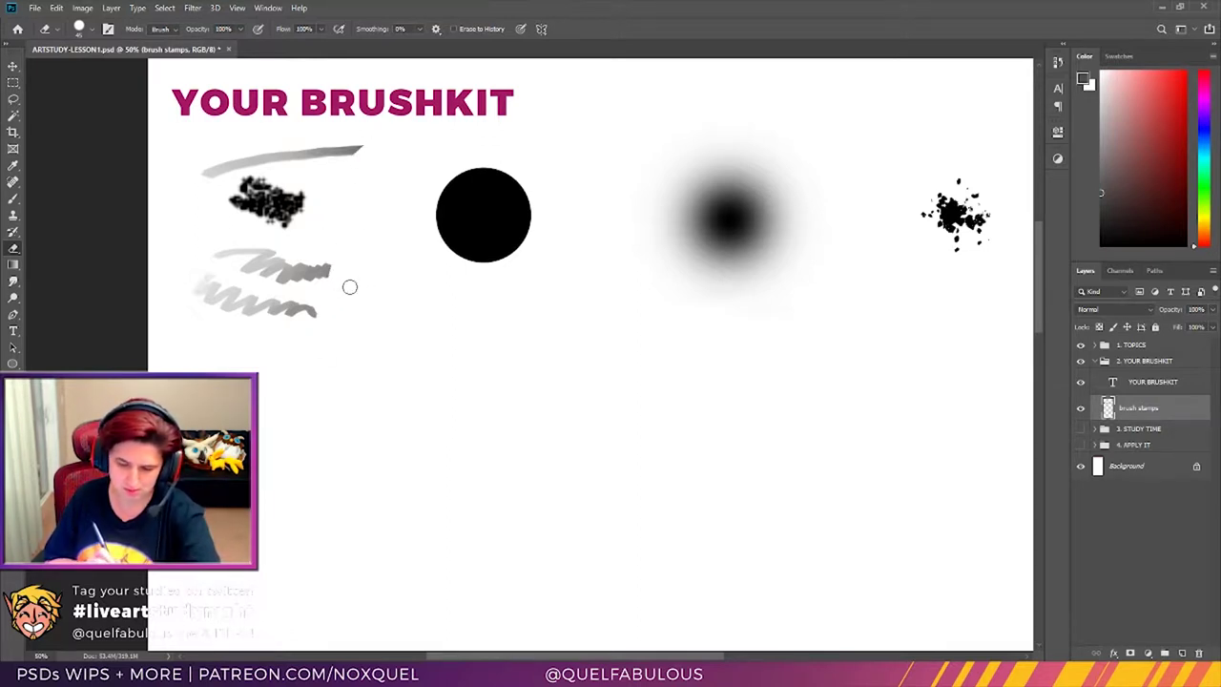
Step: Enlarge the eraser and remove the rest of the sample strokes below and above the textured stamp
key(bracketright)
key(bracketright)
key(bracketright)
key(bracketright)
key(bracketright)
key(bracketright)
key(bracketright)
mouse_move(302, 319)
mouse_down()
mouse_move(220, 303)
mouse_move(225, 257)
mouse_up()
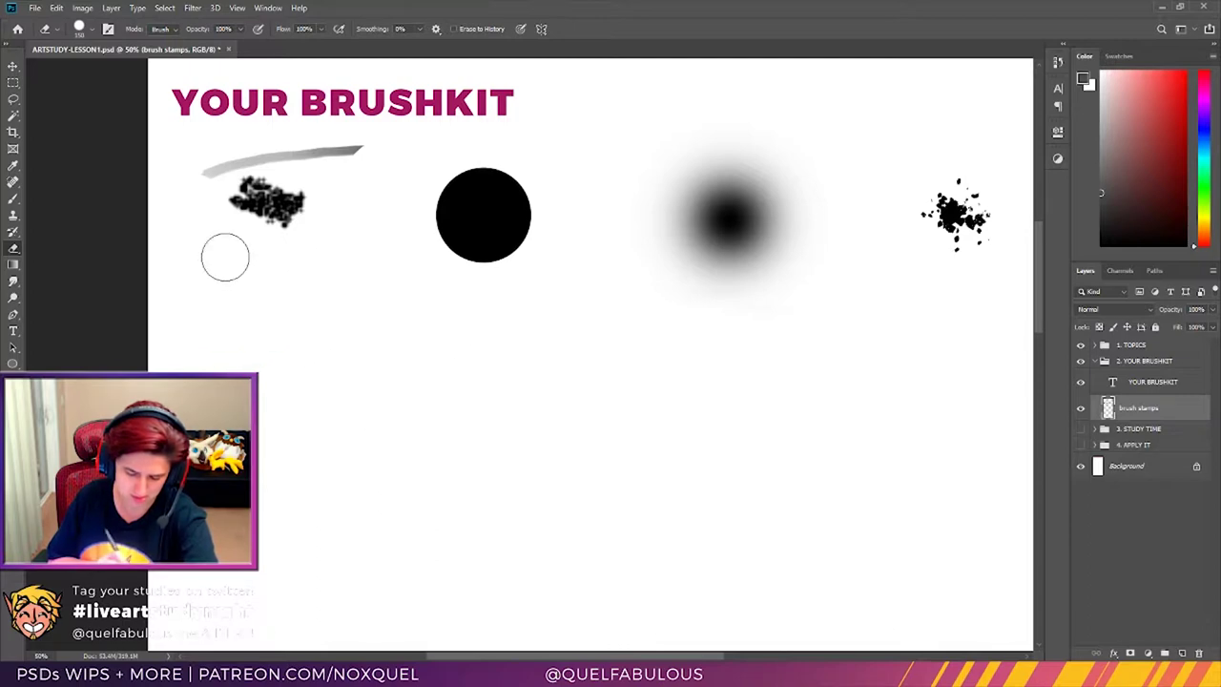
drag(369, 137, 207, 164)
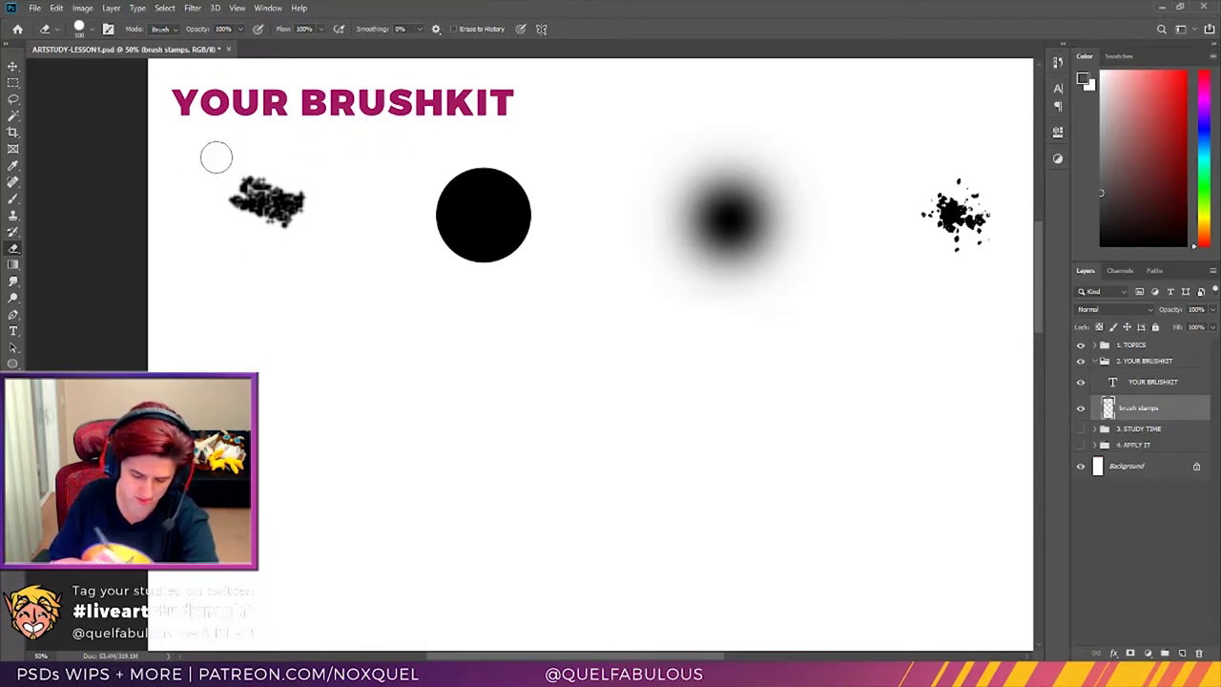
Step: Brush a light-to-dark line beneath the textured stamp and handwrite "slow flow kind of brush" and "Dense Watercolor in CSP" under it
key(b)
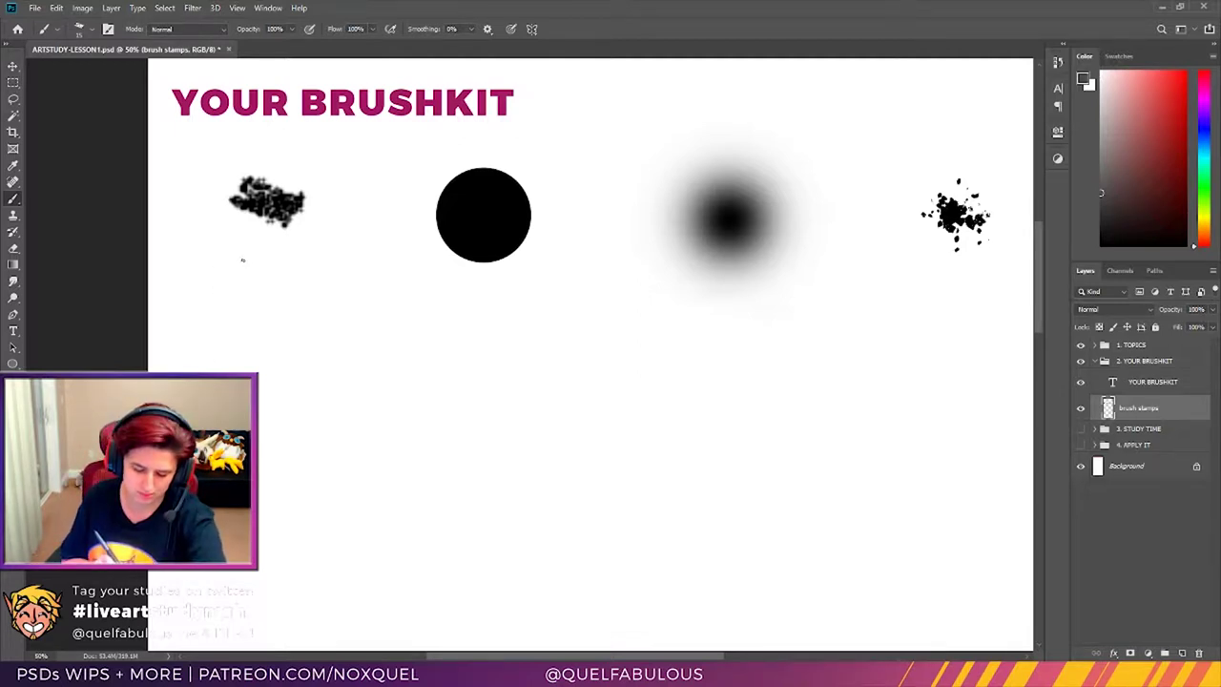
drag(197, 256, 349, 252)
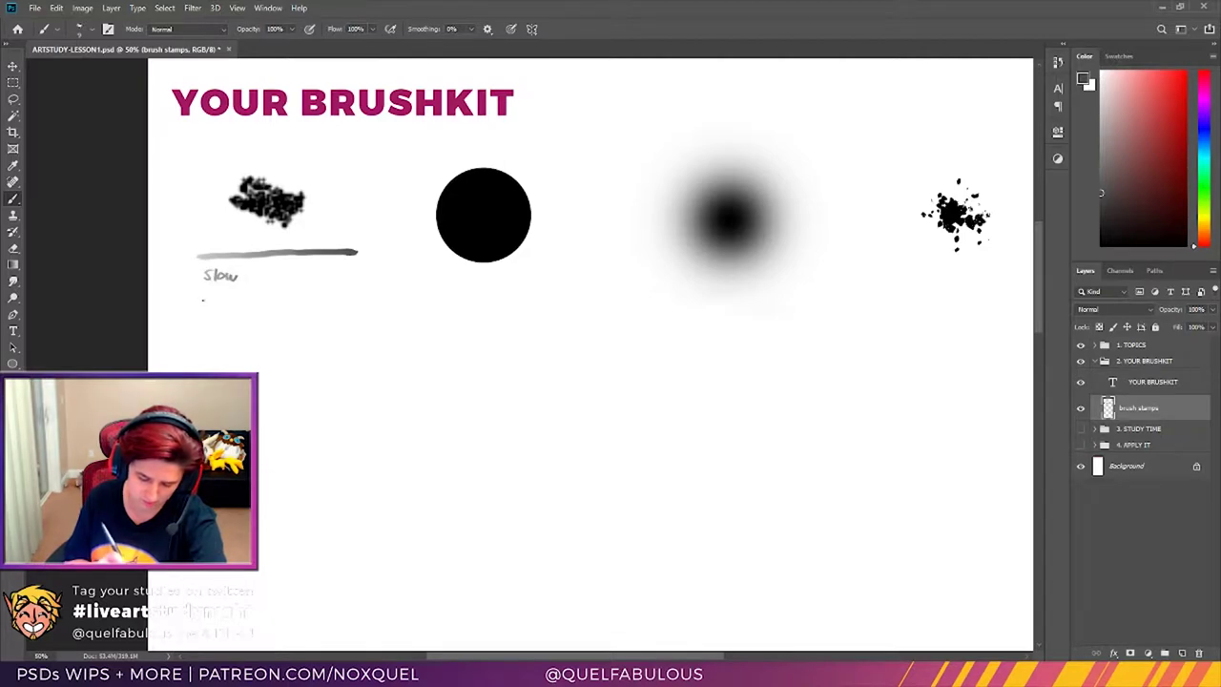
drag(205, 297, 203, 311)
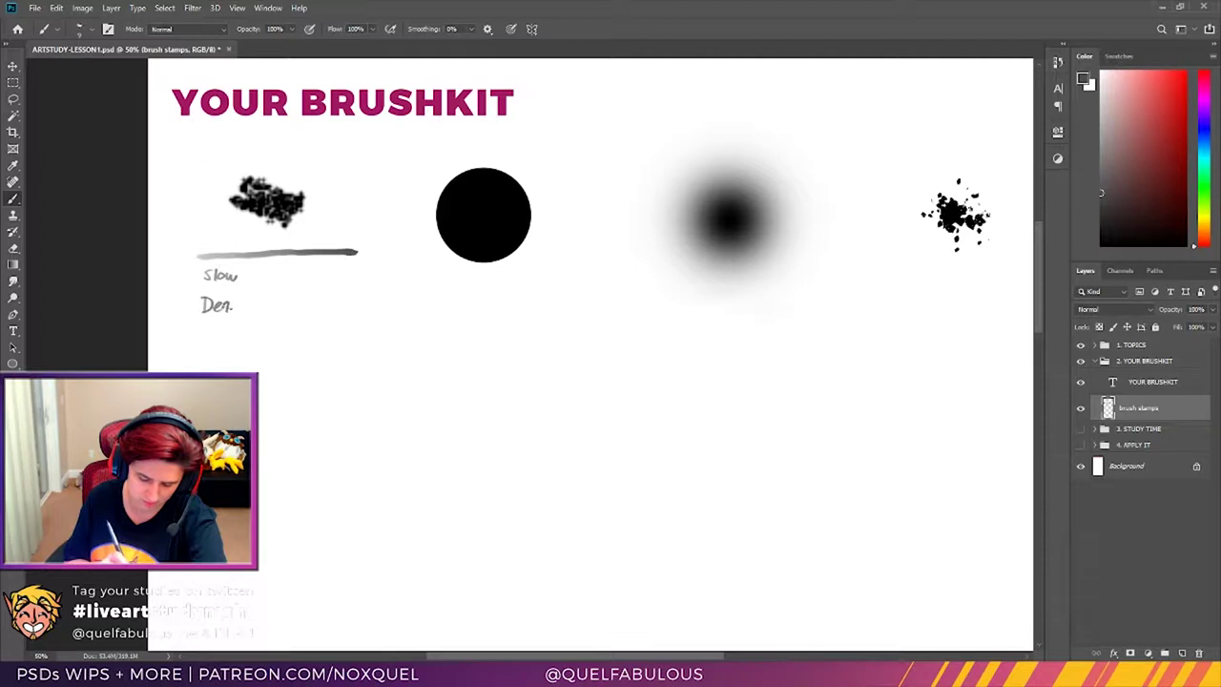
mouse_move(253, 299)
mouse_down()
mouse_move(305, 310)
mouse_move(315, 296)
mouse_up()
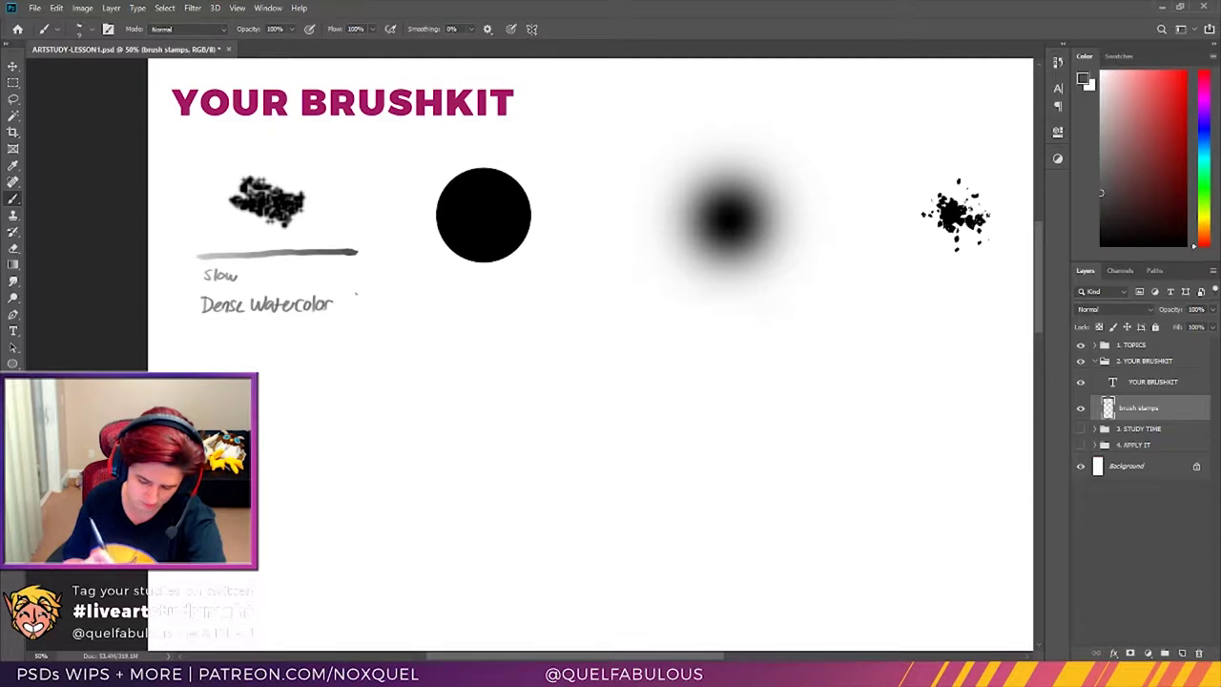
drag(344, 303, 392, 304)
click(410, 300)
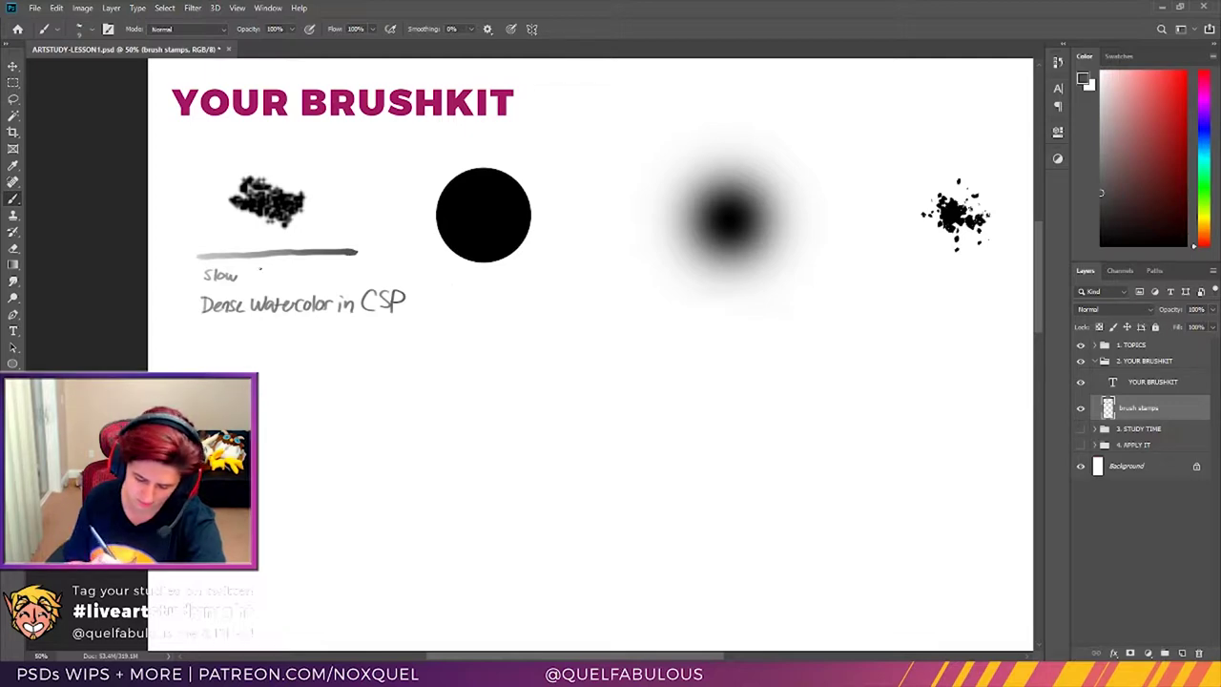
drag(258, 274, 260, 273)
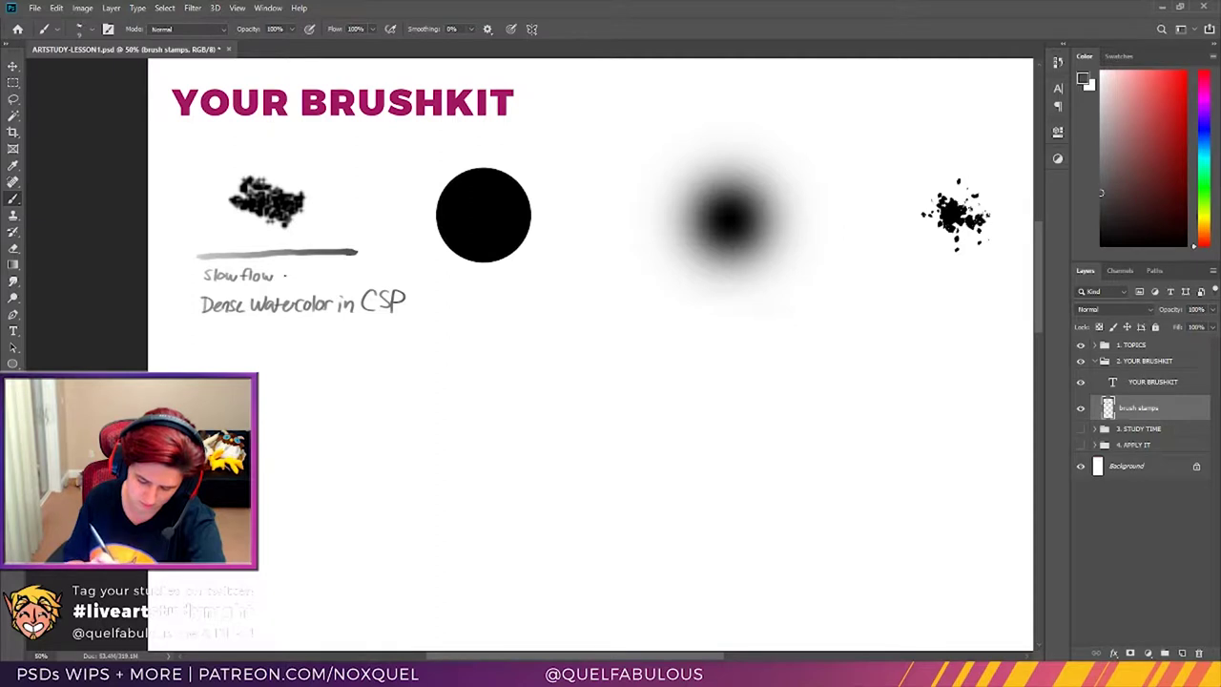
drag(309, 275, 351, 277)
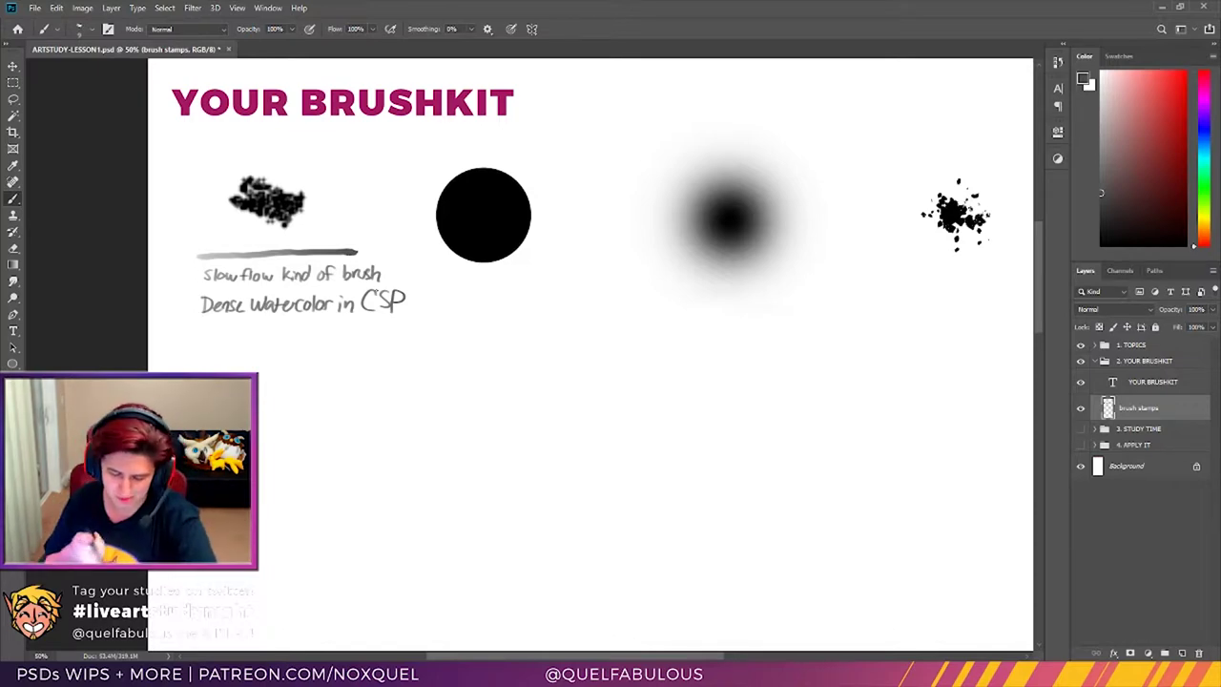
Step: Sample black from the solid circle, switch to the hard round brush and try a 300 px stamp, then undo it
key(i)
click(464, 229)
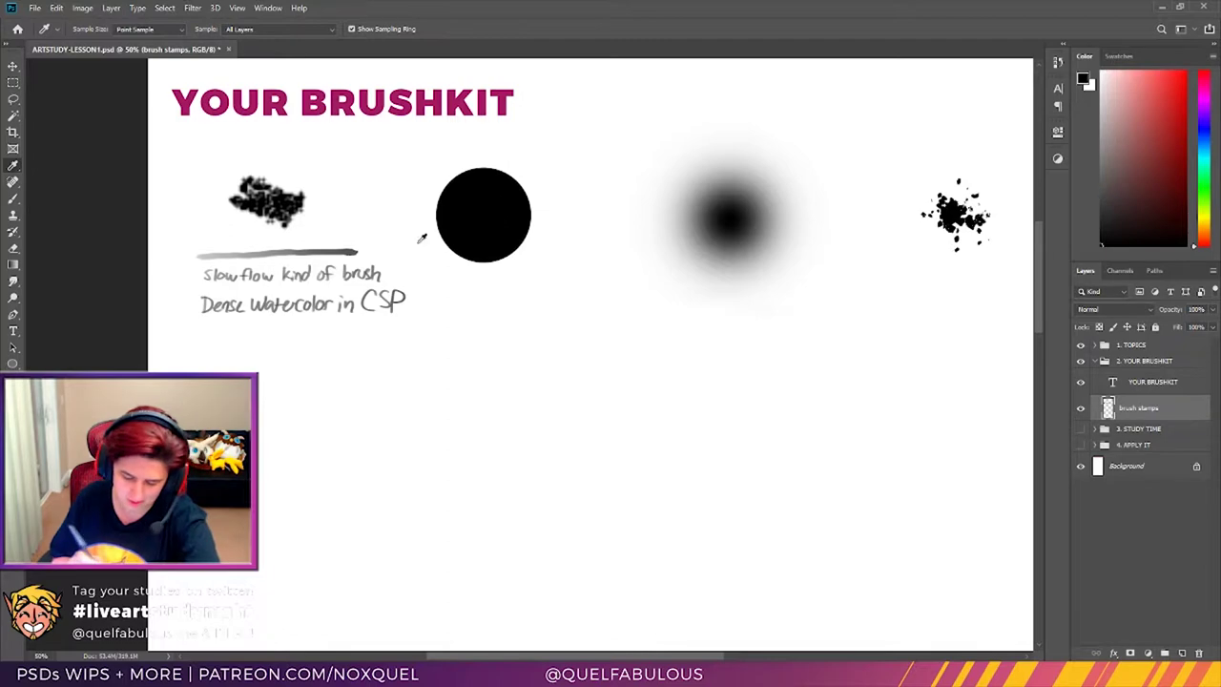
click(16, 198)
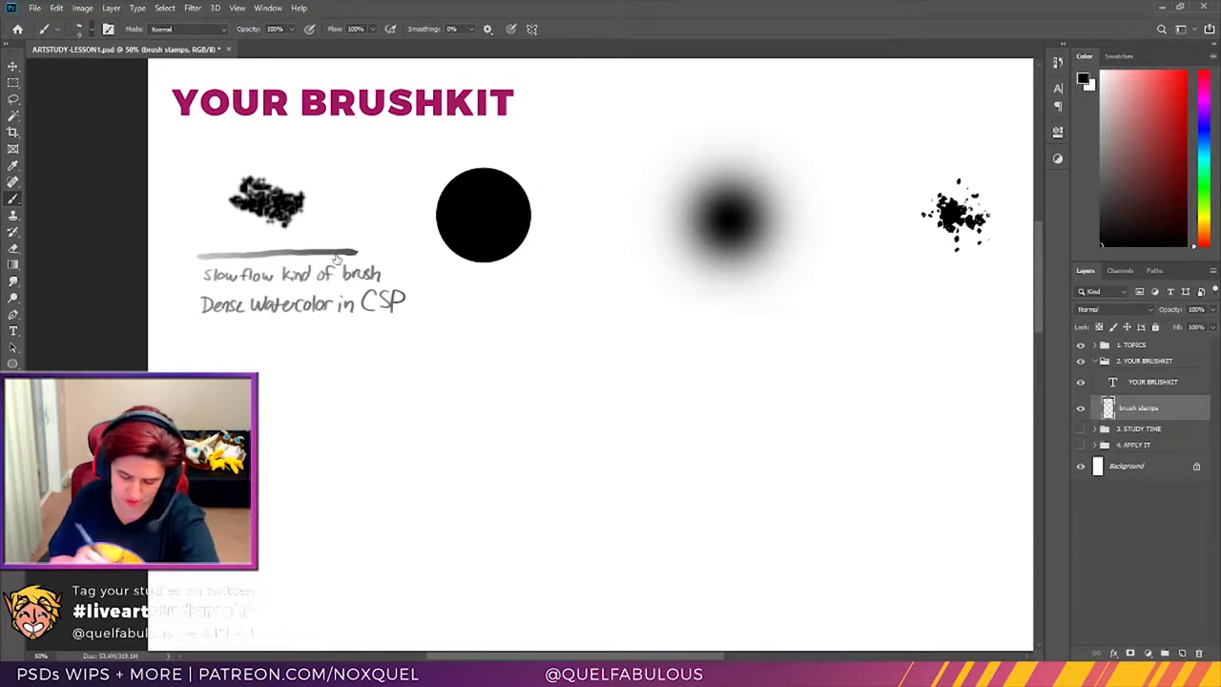
key(bracketright)
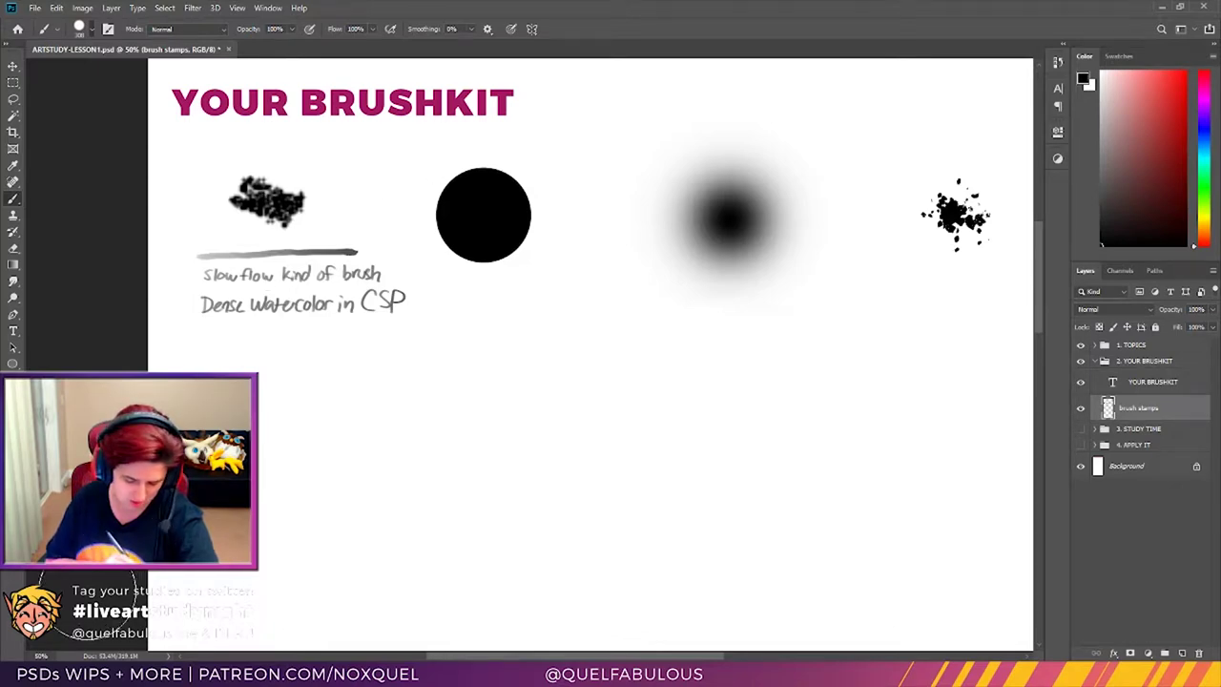
click(540, 307)
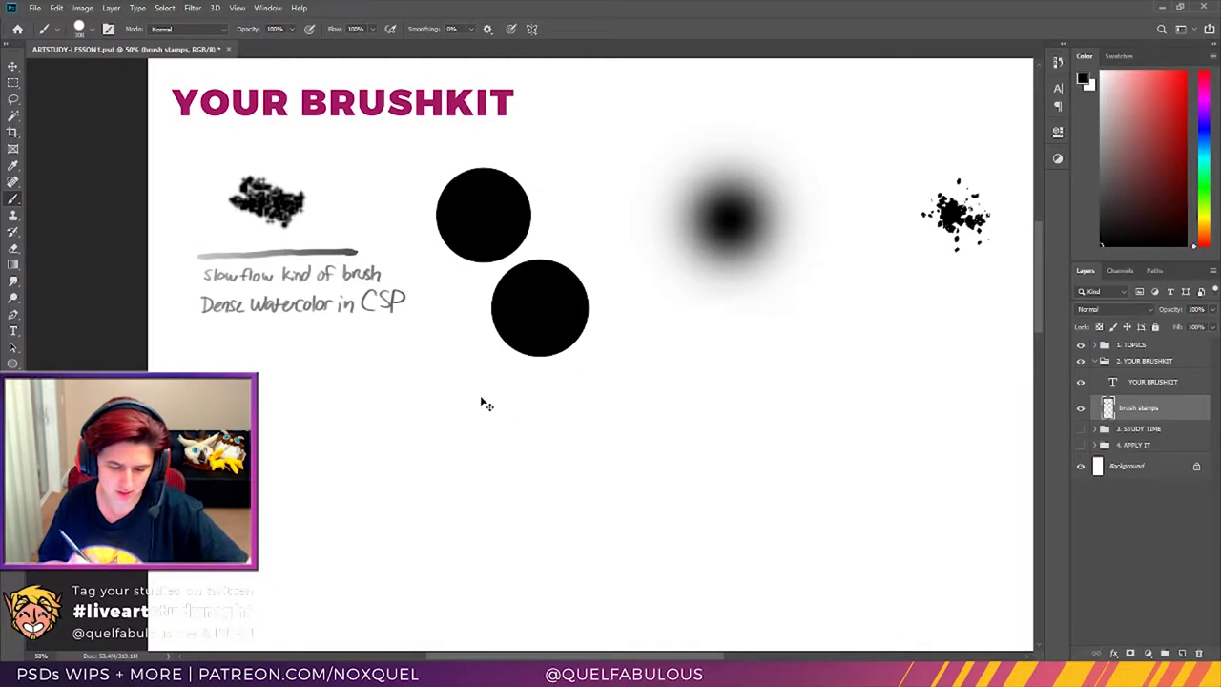
key(ctrl+z)
Step: Reduce the hard round brush to 25 px and scribble test strokes beneath the solid circle
key(bracketleft)
key(bracketleft)
key(bracketleft)
key(bracketleft)
key(bracketleft)
key(bracketleft)
key(bracketleft)
key(bracketleft)
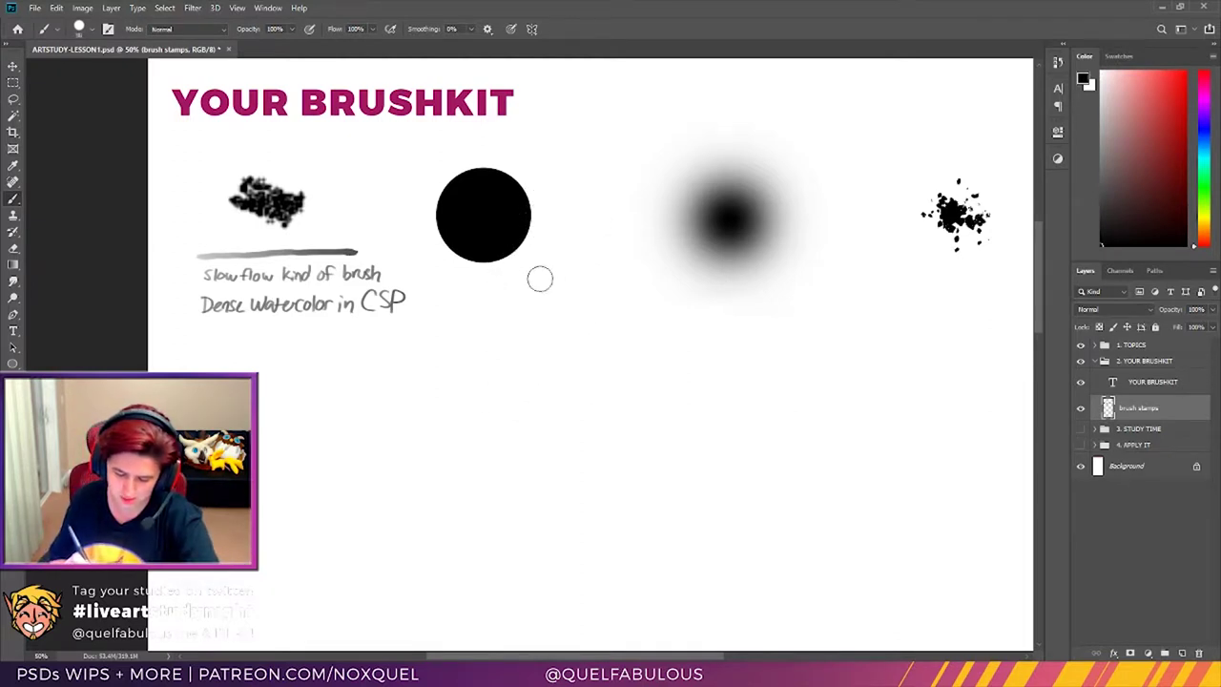
mouse_move(463, 290)
mouse_down()
mouse_move(566, 254)
mouse_move(486, 306)
mouse_move(589, 259)
mouse_up()
mouse_move(500, 315)
mouse_down()
mouse_move(586, 263)
mouse_move(544, 291)
mouse_move(545, 372)
mouse_up()
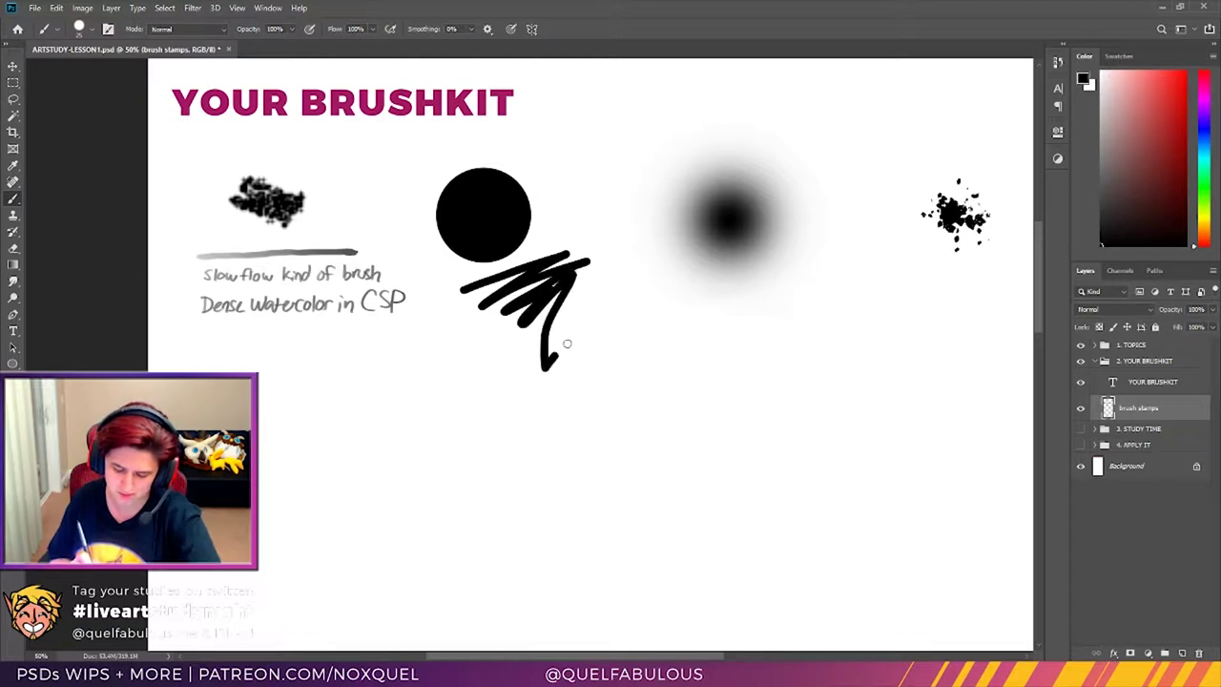
drag(582, 328, 558, 357)
Step: Undo the test scribbles and draw an upward arrow pointing at the solid circle
key(ctrl+z)
key(ctrl+z)
key(ctrl+z)
key(ctrl+z)
key(ctrl+z)
key(ctrl+z)
key(ctrl+z)
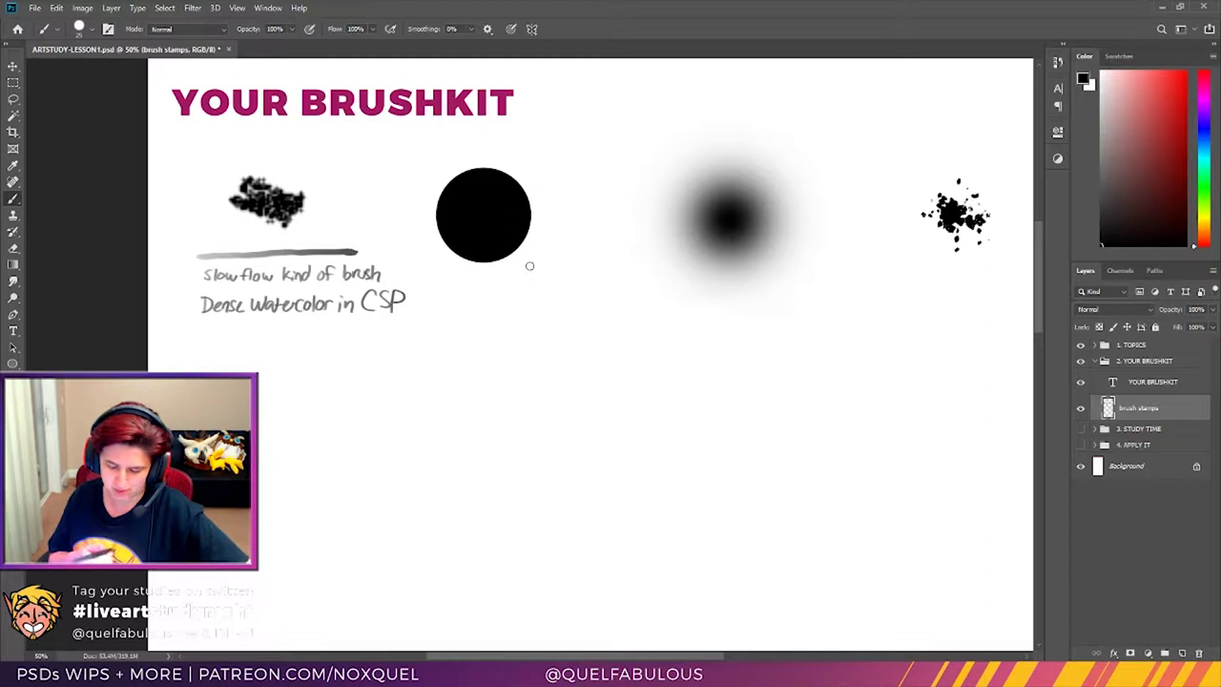
mouse_move(464, 284)
mouse_down()
mouse_move(492, 285)
mouse_move(477, 313)
mouse_up()
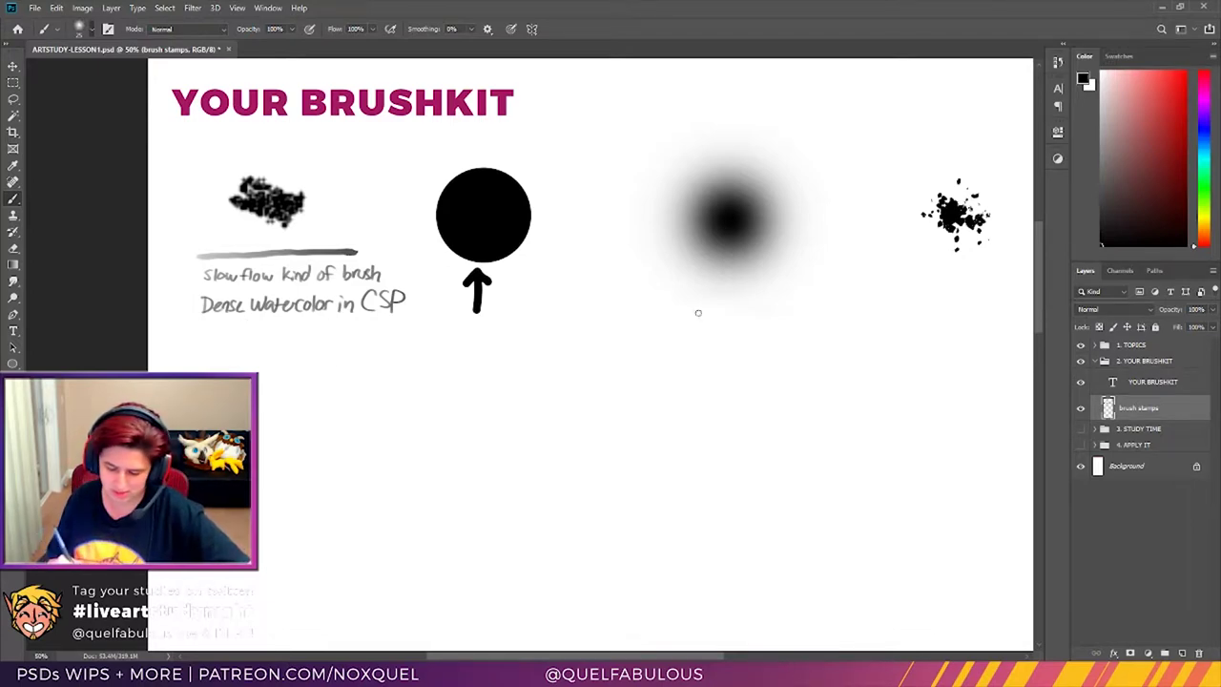
Step: Try the soft round brush with a thin and a thicker stroke beneath the soft stamp, undoing each
drag(668, 291, 806, 301)
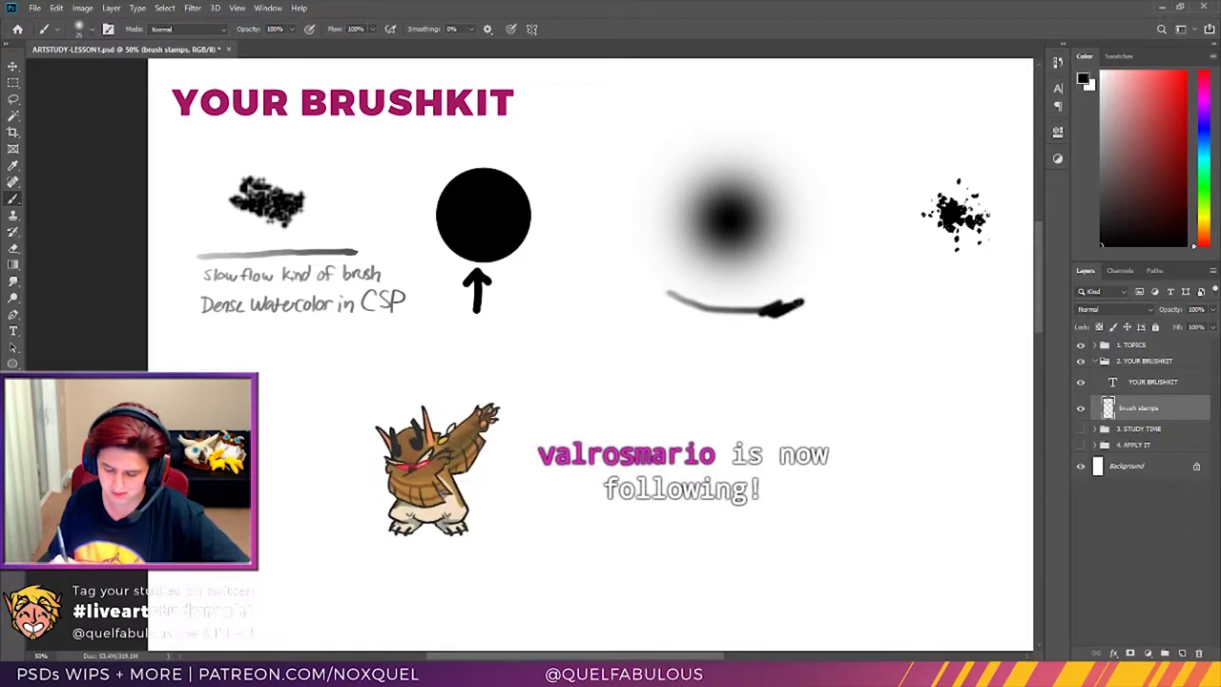
key(ctrl+z)
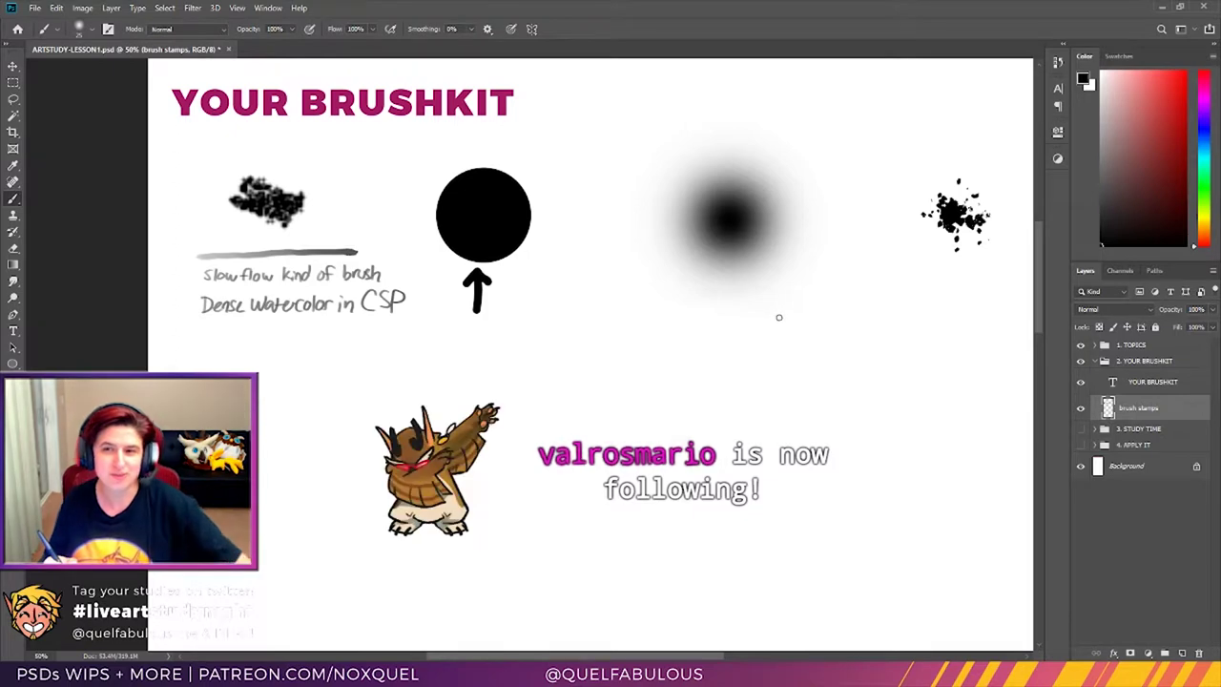
key(bracketright)
key(bracketright)
mouse_move(682, 301)
mouse_down()
mouse_move(783, 296)
mouse_move(640, 304)
mouse_move(777, 295)
mouse_up()
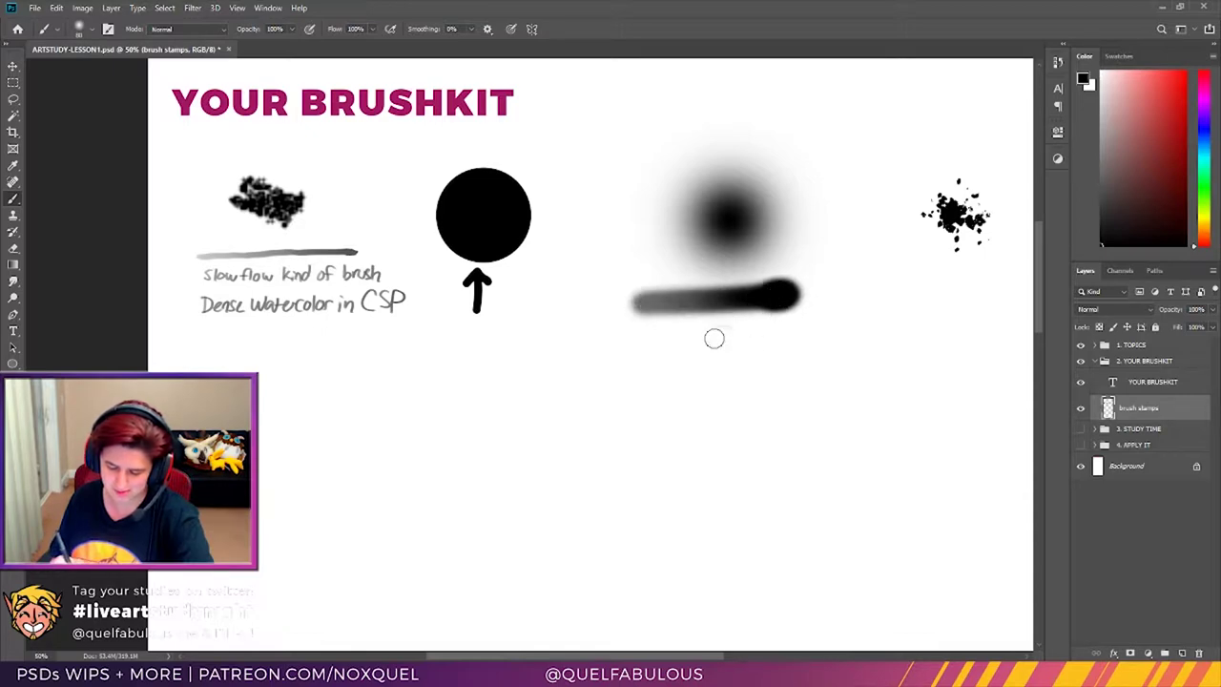
key(ctrl+z)
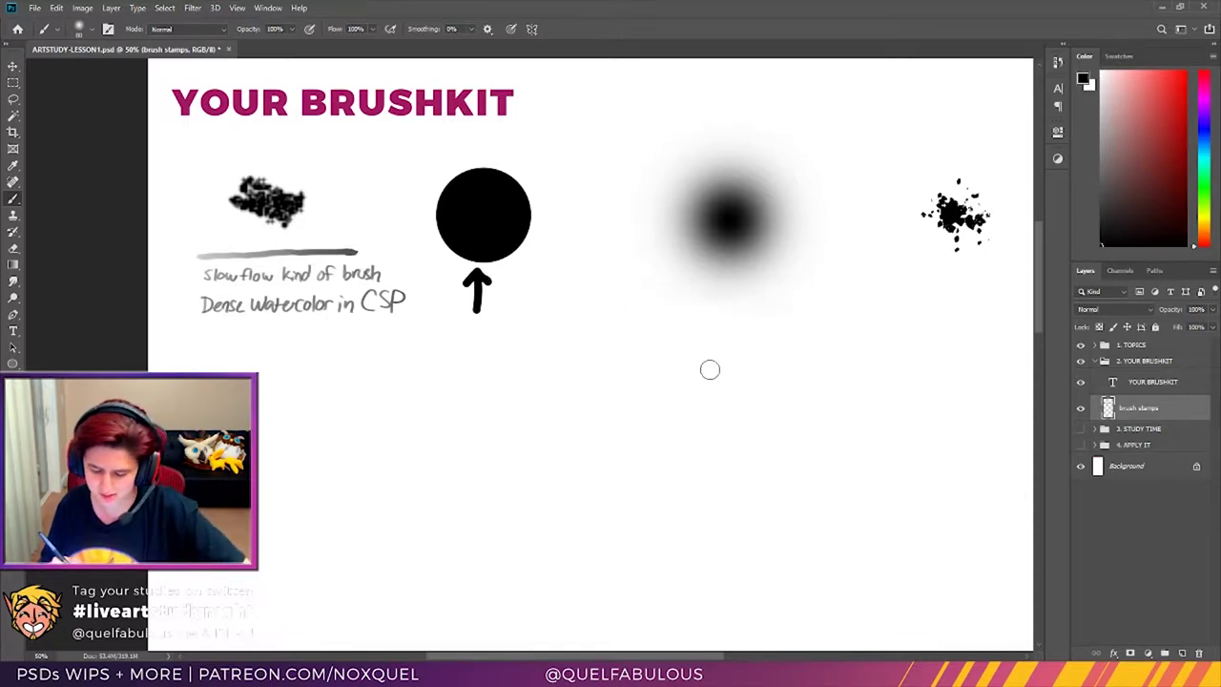
Step: Draw an upward arrow beneath the soft round stamp and handwrite "Transparent Watercolor" and "Smooth watercolor – CSP" below it
mouse_move(619, 656)
mouse_down()
mouse_move(653, 656)
mouse_move(638, 657)
mouse_up()
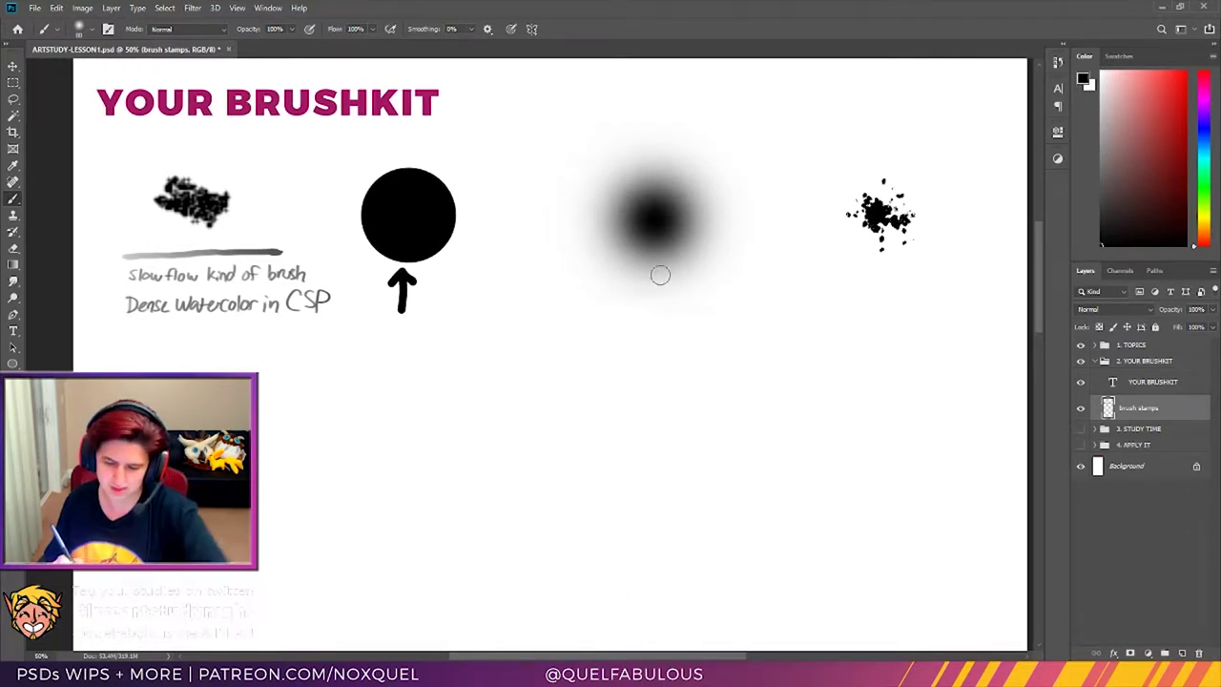
mouse_move(636, 288)
mouse_down()
mouse_move(669, 291)
mouse_move(652, 314)
mouse_up()
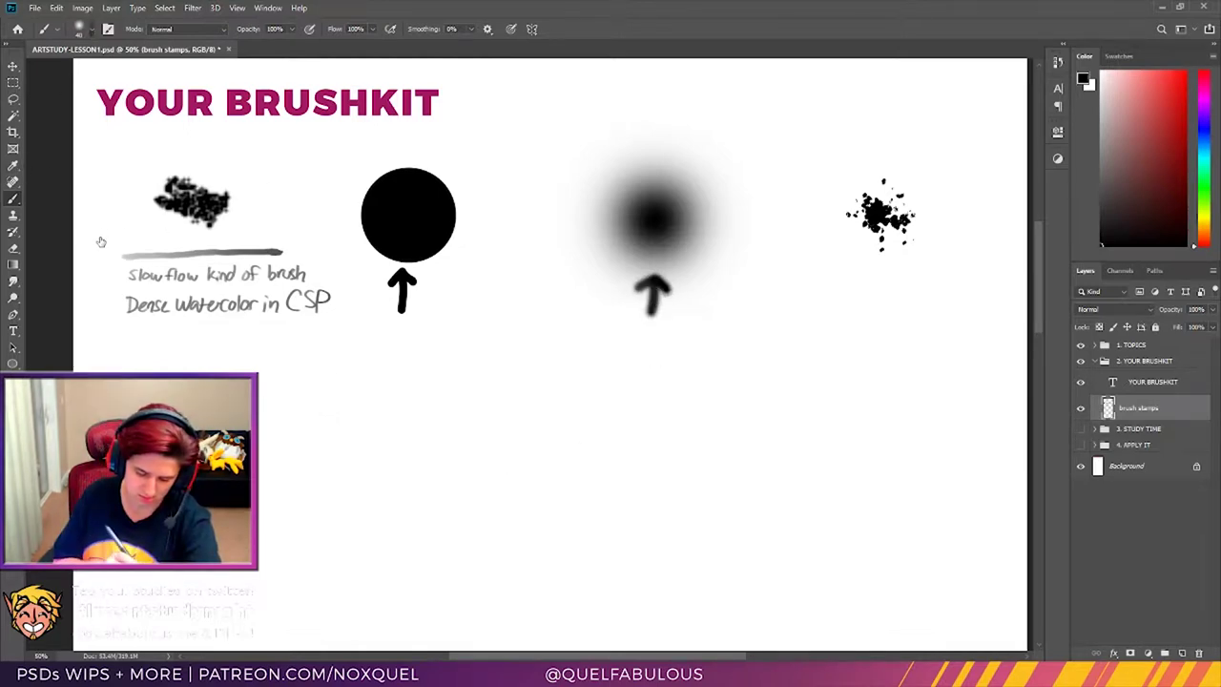
key(period)
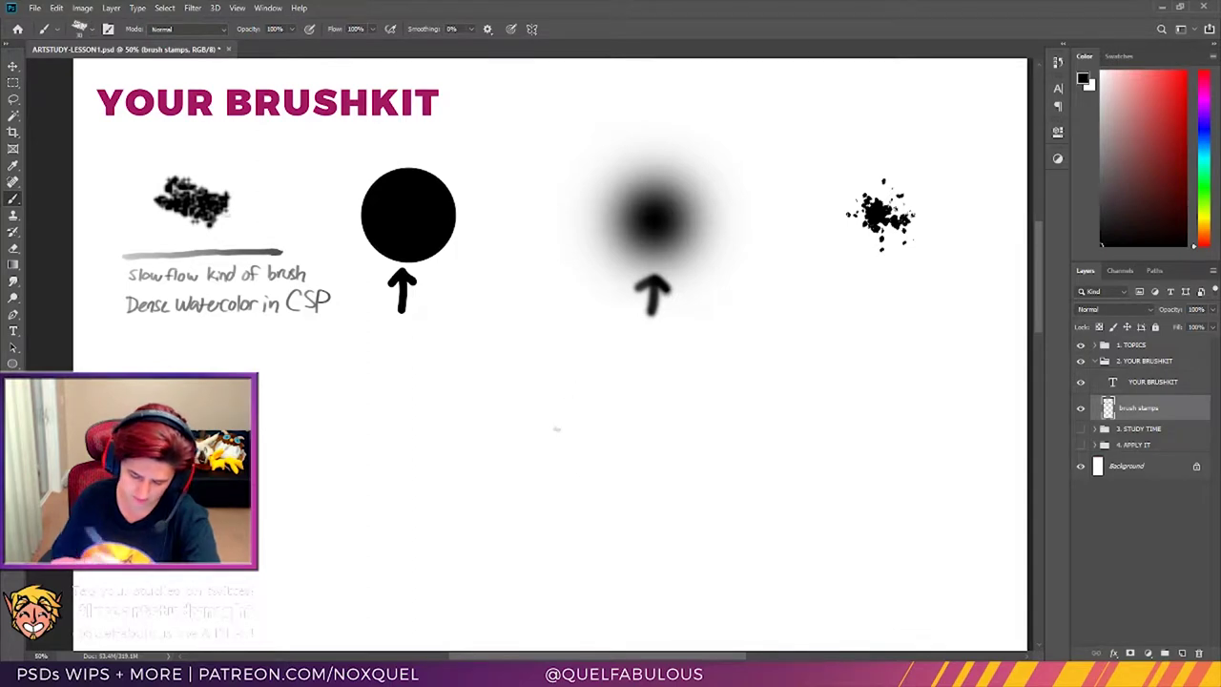
key(period)
drag(611, 322, 612, 335)
mouse_move(605, 323)
mouse_down()
mouse_move(632, 334)
mouse_move(769, 333)
mouse_up()
mouse_move(619, 342)
mouse_down()
mouse_move(616, 351)
mouse_move(784, 352)
mouse_up()
click(776, 325)
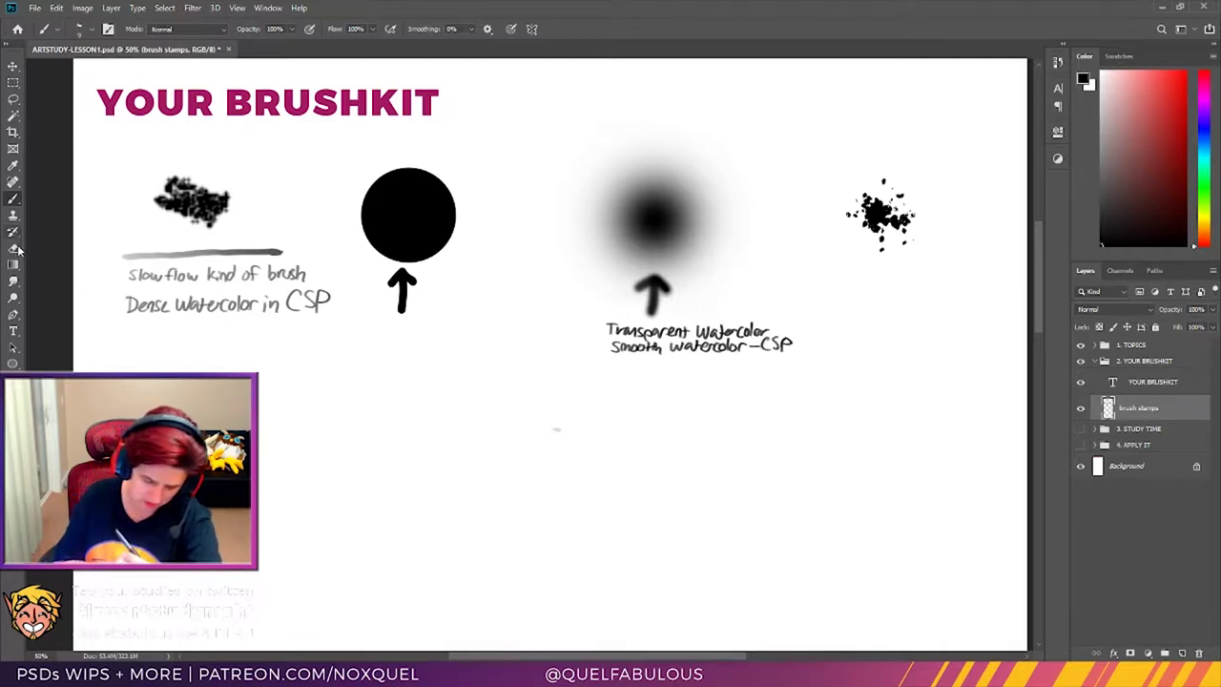
Step: Erase the stray mark in the empty area below the labels and switch to the splatter brush
key(e)
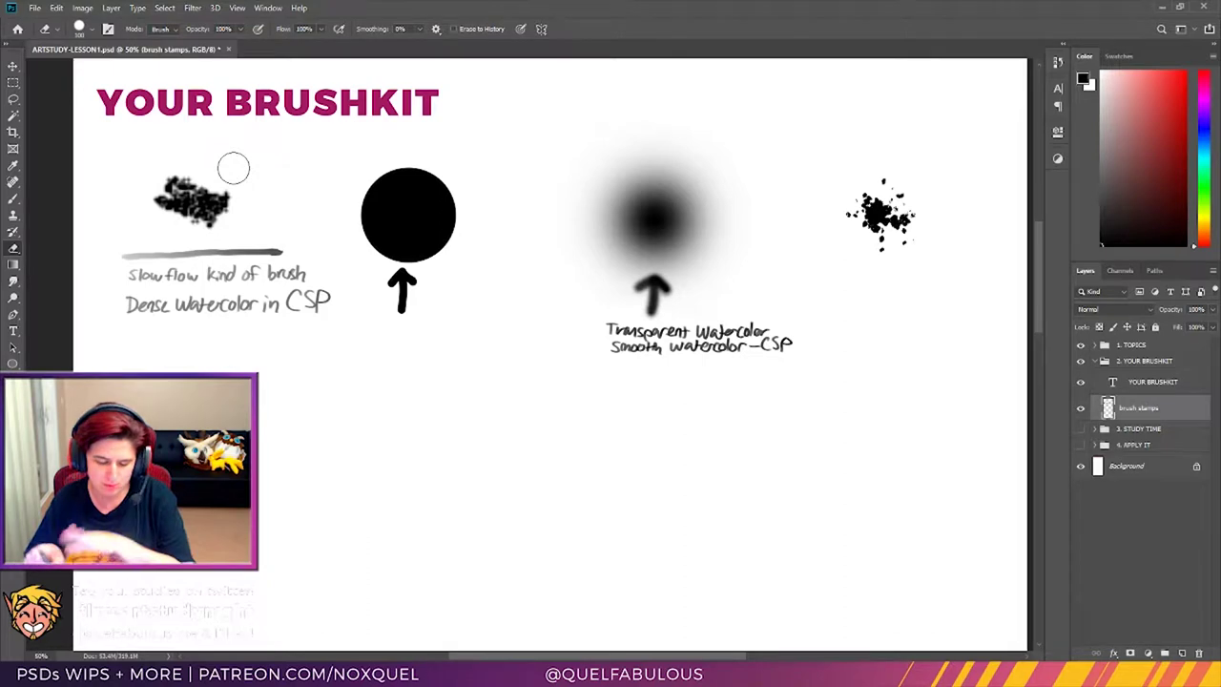
click(13, 198)
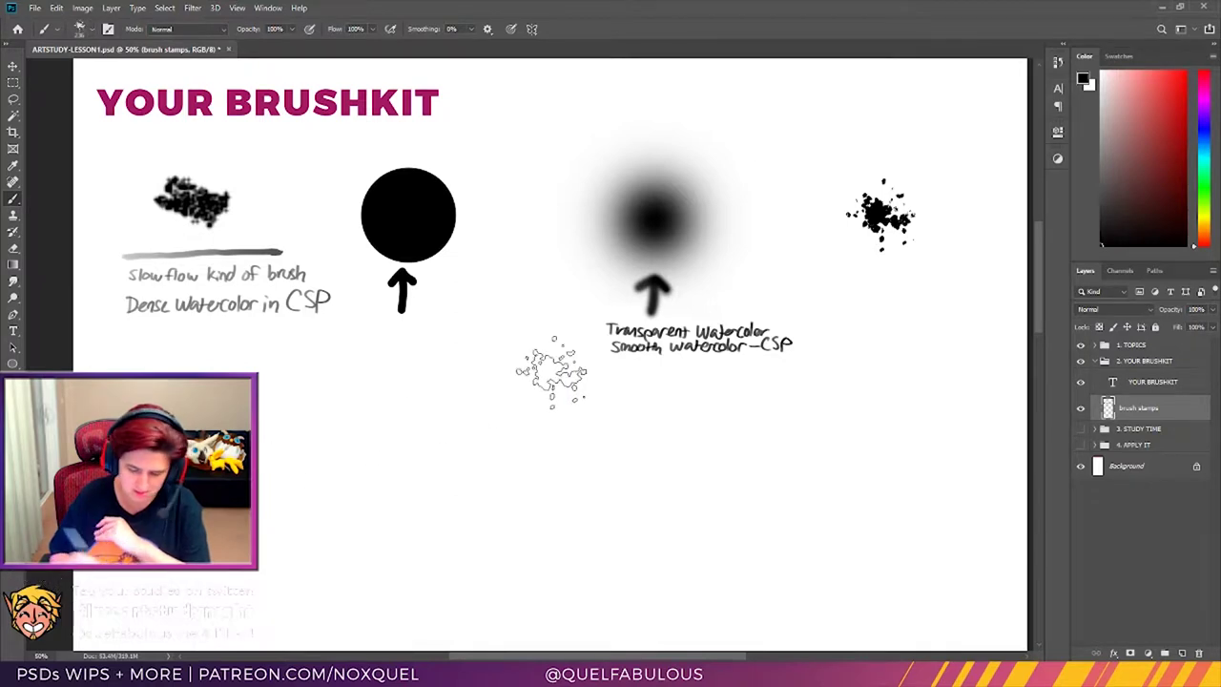
Step: Try the splatter brush with broad textured strokes over and around the splatter stamp, undoing each
mouse_move(901, 252)
mouse_down()
mouse_move(915, 206)
mouse_move(940, 281)
mouse_move(906, 300)
mouse_move(858, 195)
mouse_move(897, 143)
mouse_move(954, 122)
mouse_move(934, 252)
mouse_up()
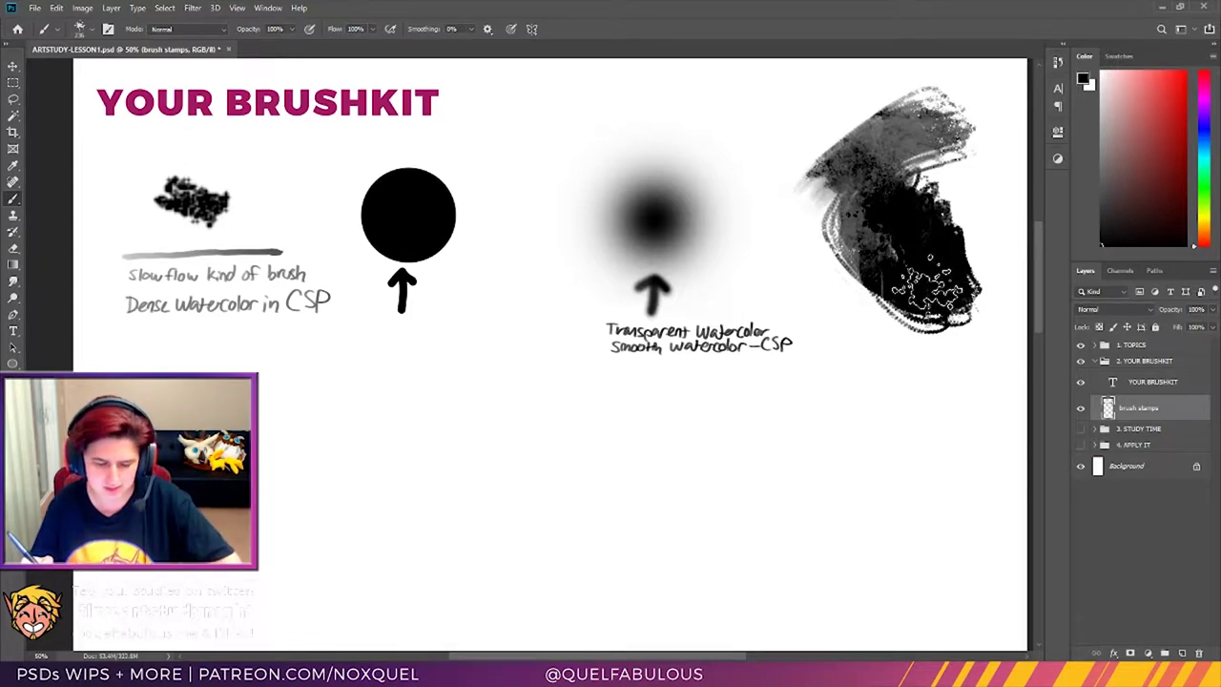
key(ctrl+z)
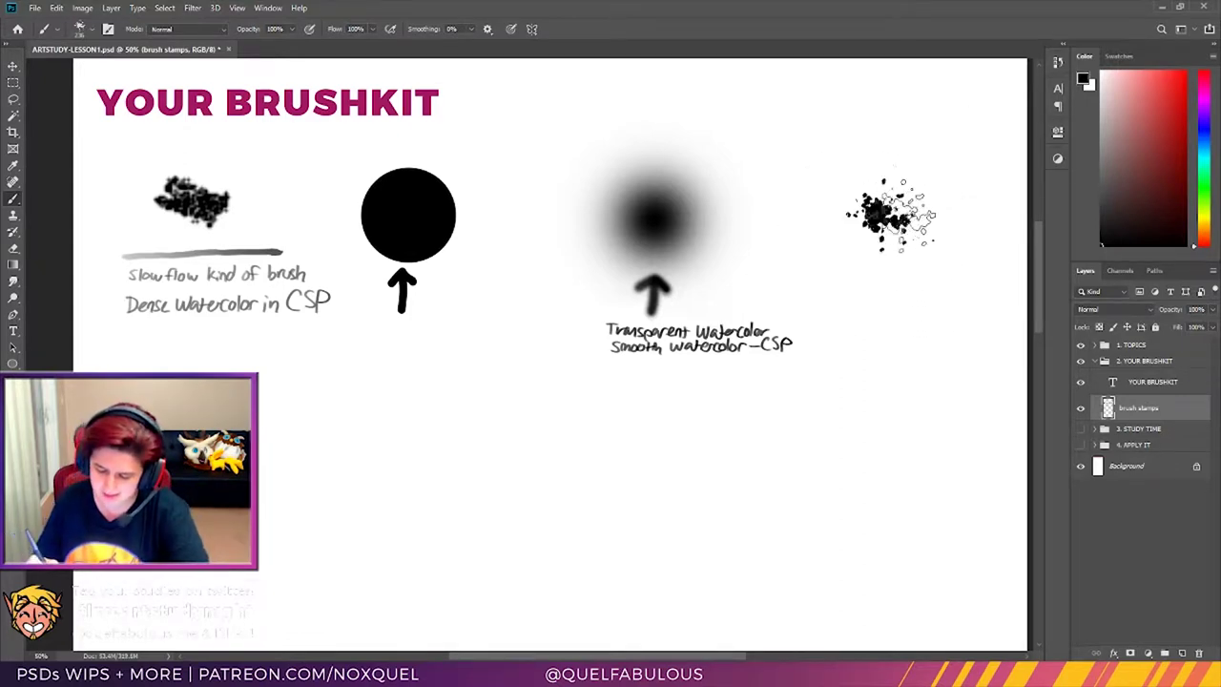
mouse_move(858, 262)
mouse_down()
mouse_move(906, 295)
mouse_move(973, 224)
mouse_move(944, 186)
mouse_move(870, 177)
mouse_up()
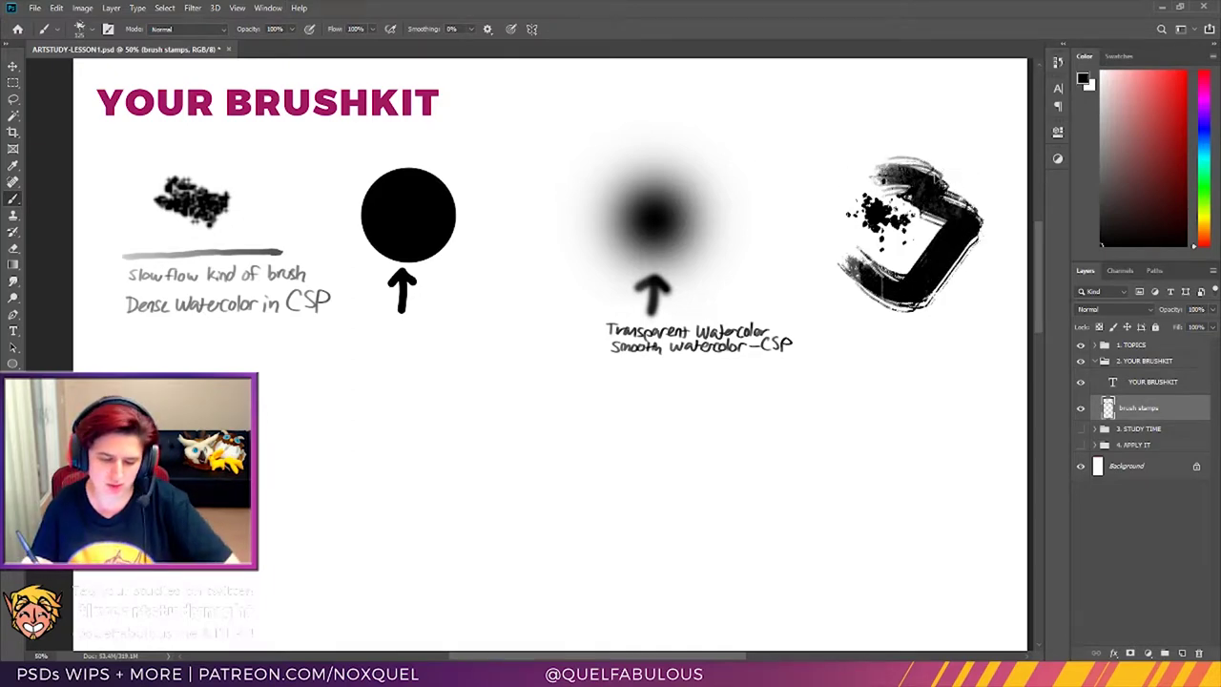
key(ctrl+z)
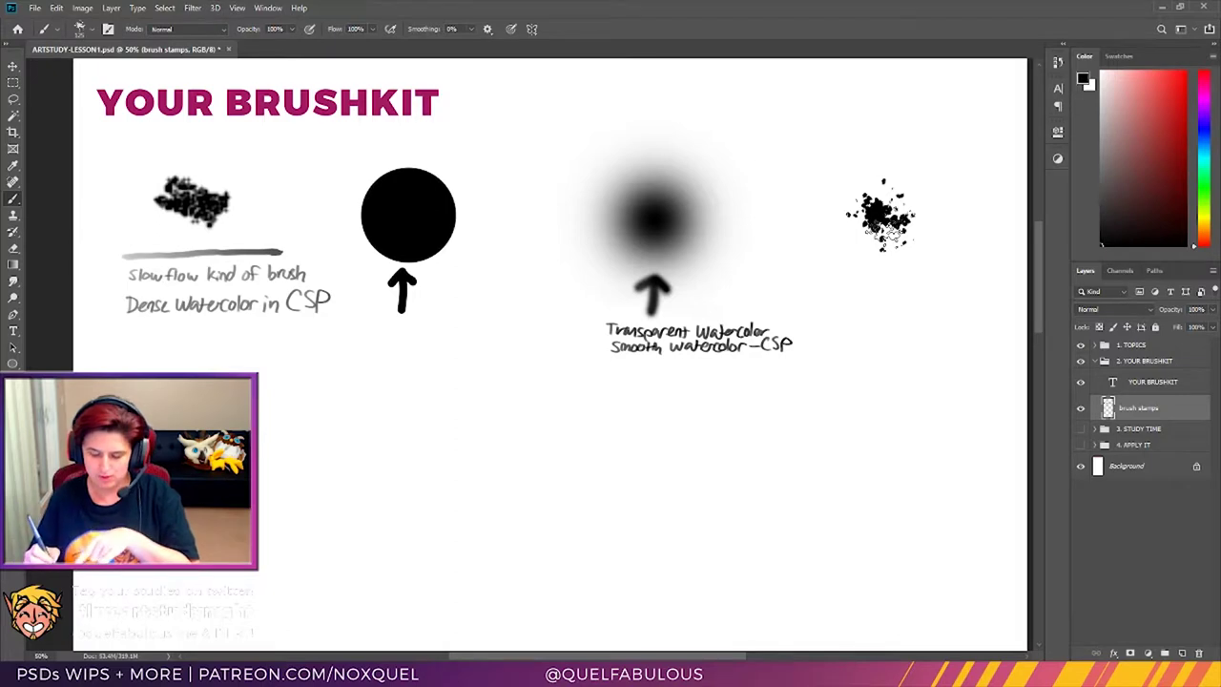
Step: Paint a broad grey textured stroke curving around the splatter stamp and collapse the 2. YOUR BRUSHKIT group
mouse_move(858, 286)
mouse_down()
mouse_move(935, 272)
mouse_move(926, 301)
mouse_move(954, 310)
mouse_move(963, 181)
mouse_move(925, 205)
mouse_move(949, 176)
mouse_move(992, 215)
mouse_move(1001, 205)
mouse_move(954, 155)
mouse_move(854, 152)
mouse_up()
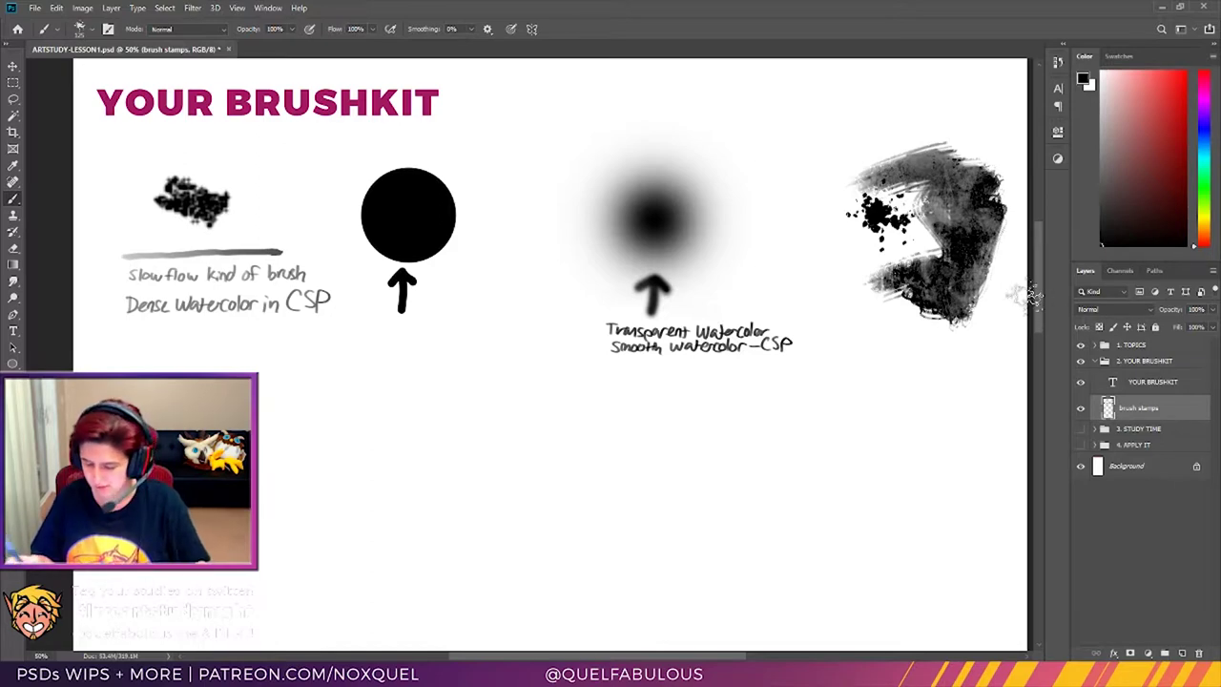
drag(1038, 296, 1031, 291)
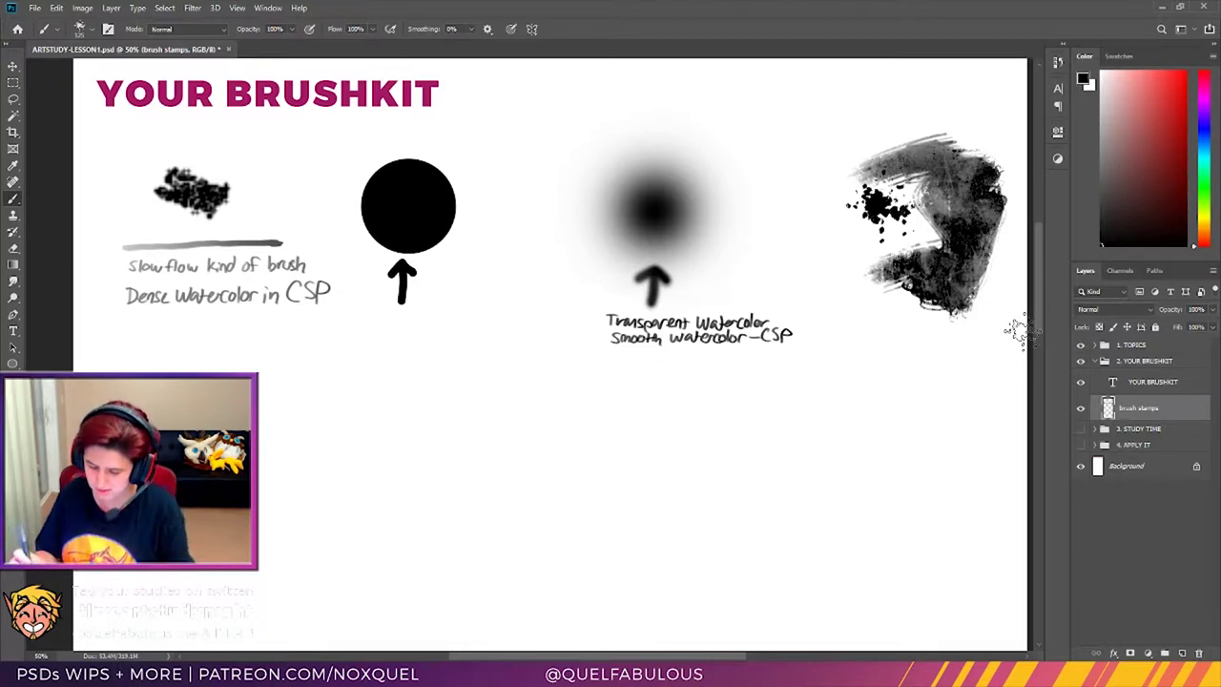
click(1104, 360)
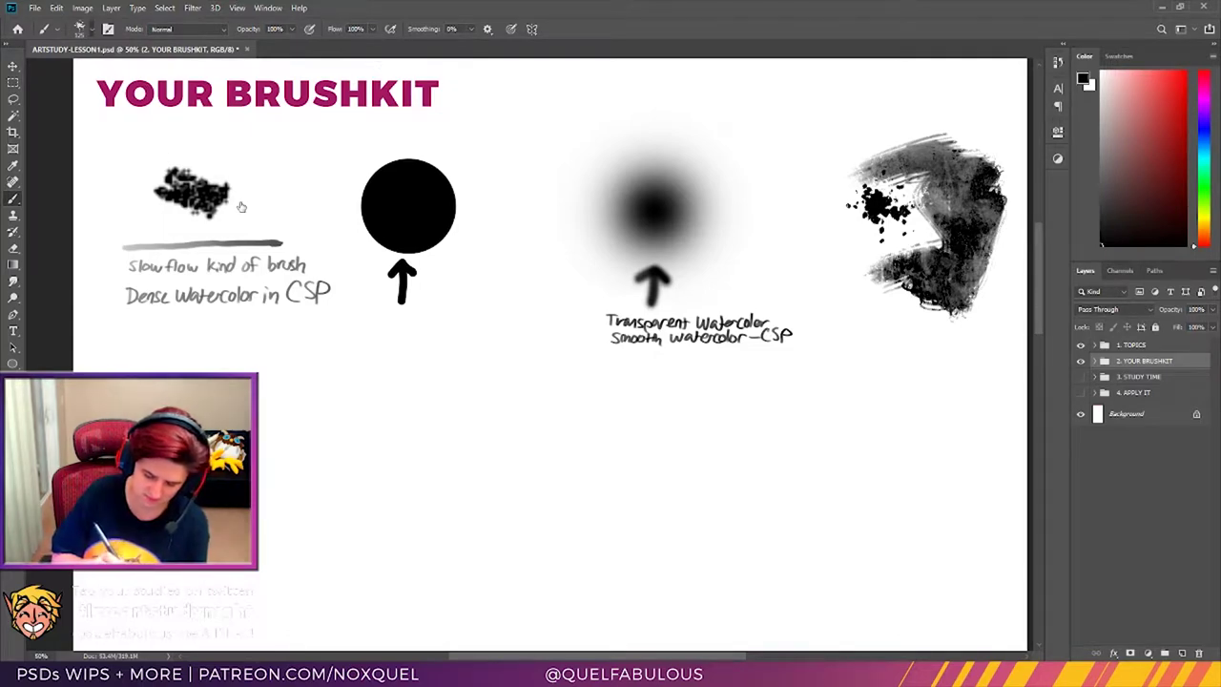
Step: On the brush stamps layer, handwrite "Hard Round" beside the solid circle's arrow and "Texture brush" below the splatter stroke with a small hard round brush
key(b)
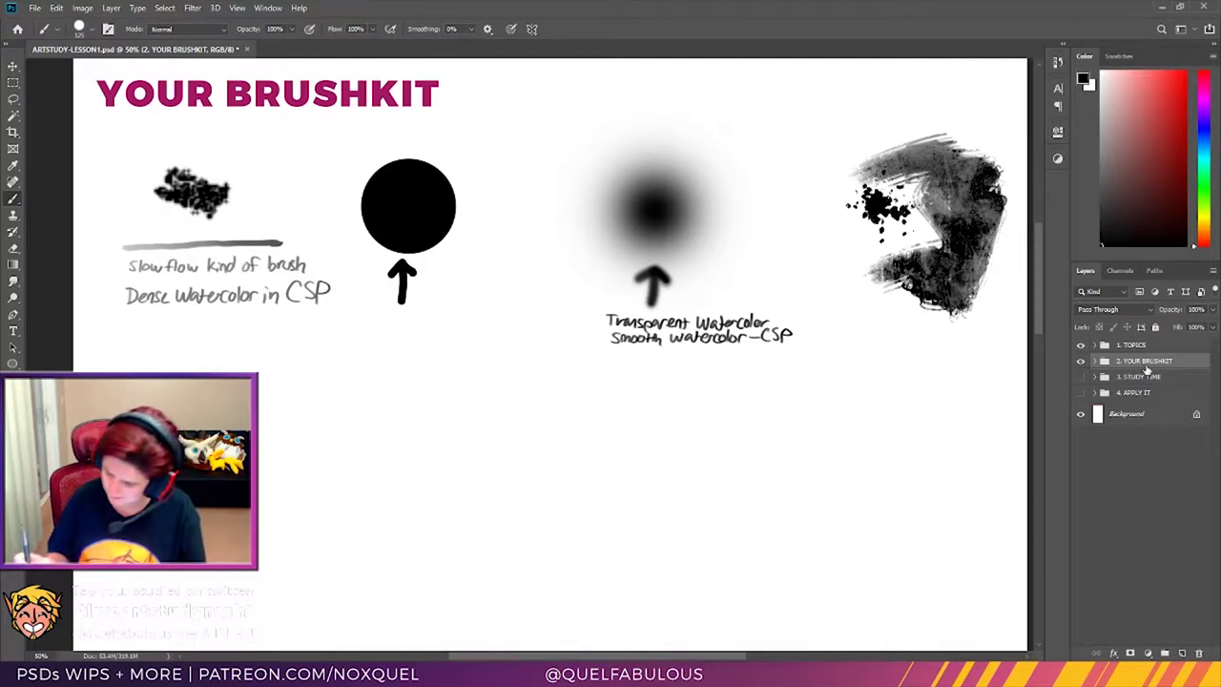
click(1104, 361)
click(1144, 409)
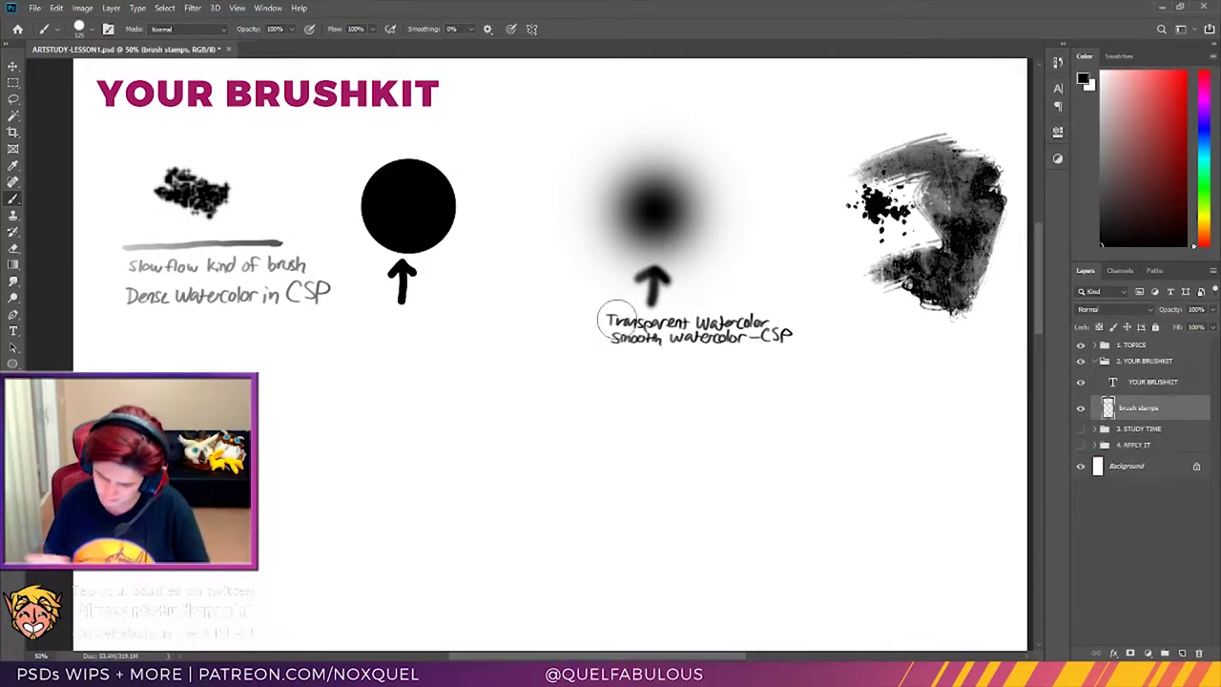
key(bracketleft)
key(bracketleft)
key(bracketleft)
key(bracketleft)
key(bracketleft)
key(bracketleft)
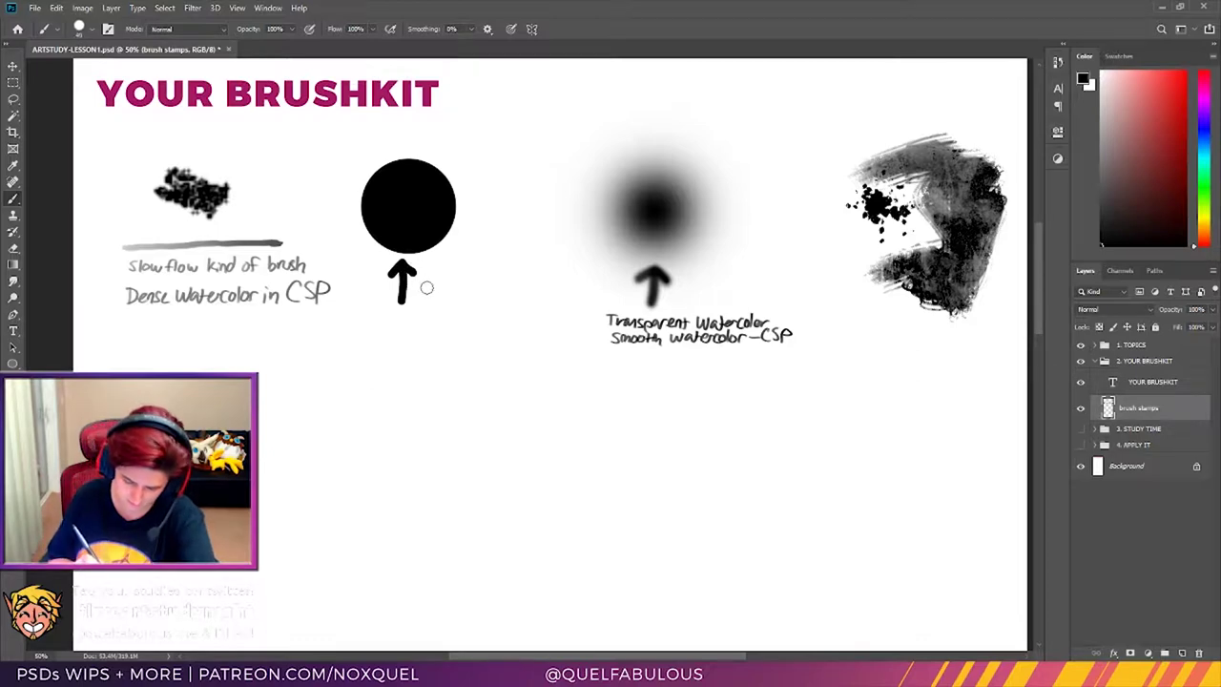
mouse_move(418, 288)
mouse_down()
mouse_move(423, 303)
mouse_move(447, 305)
mouse_up()
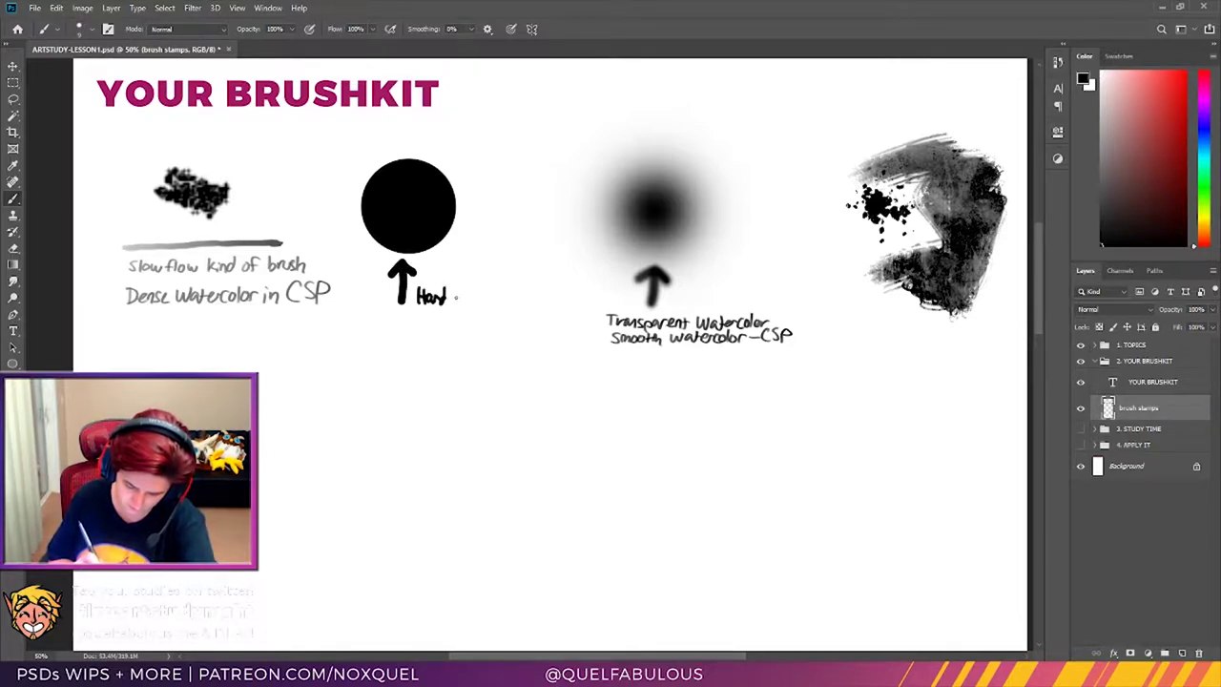
key(e)
mouse_move(448, 297)
mouse_down()
mouse_move(451, 253)
mouse_move(423, 305)
mouse_move(423, 295)
mouse_move(434, 305)
mouse_move(458, 292)
mouse_move(499, 288)
mouse_up()
key(b)
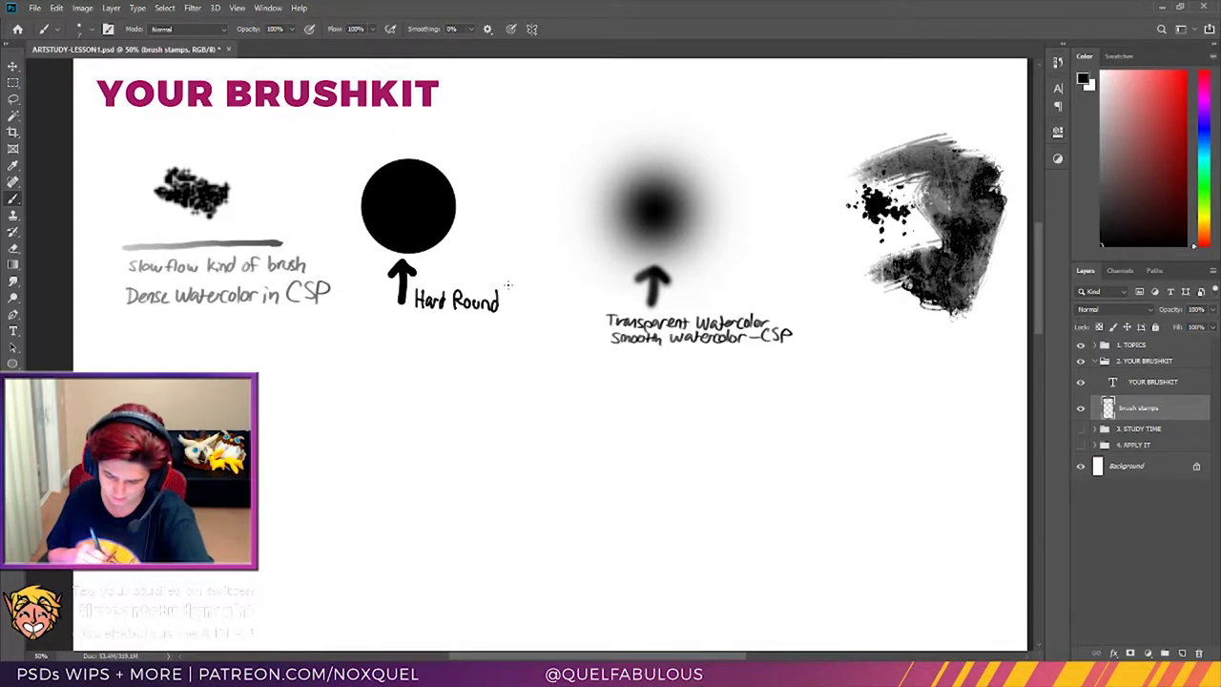
mouse_move(875, 312)
mouse_down()
mouse_move(893, 311)
mouse_move(884, 334)
mouse_move(933, 322)
mouse_move(947, 337)
mouse_move(992, 336)
mouse_move(943, 329)
mouse_up()
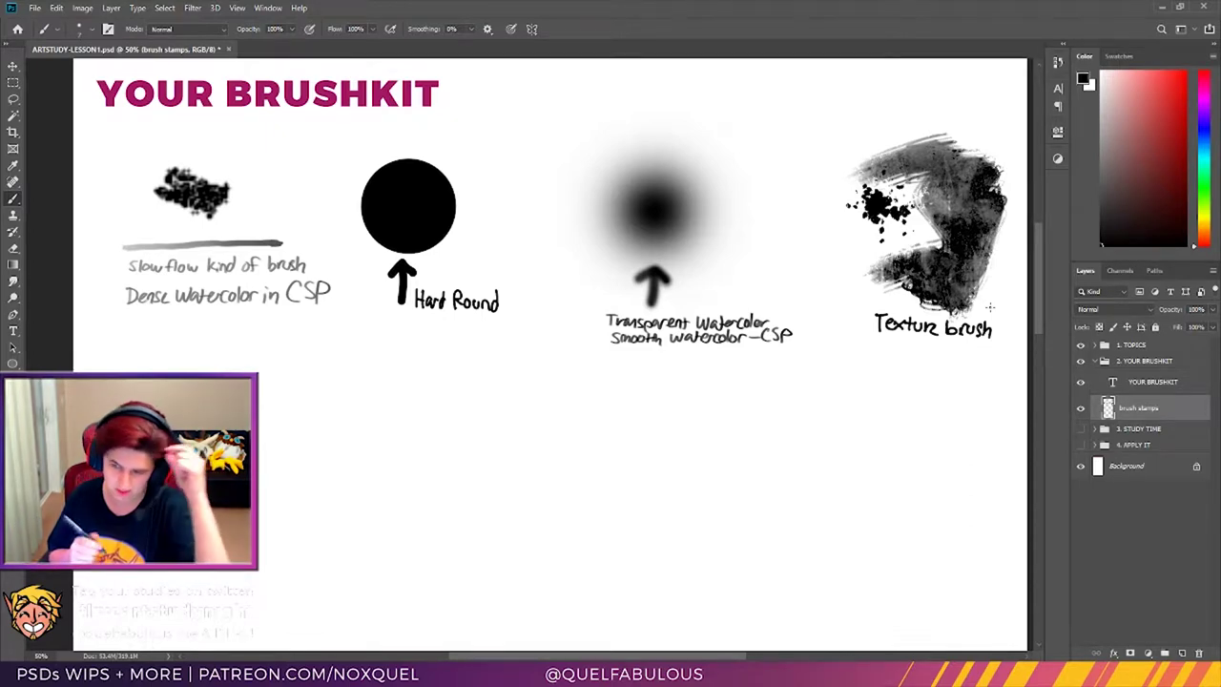
Step: Collapse the 2. YOUR BRUSHKIT group, and make the 3. STUDY TIME group visible and expanded
click(1104, 360)
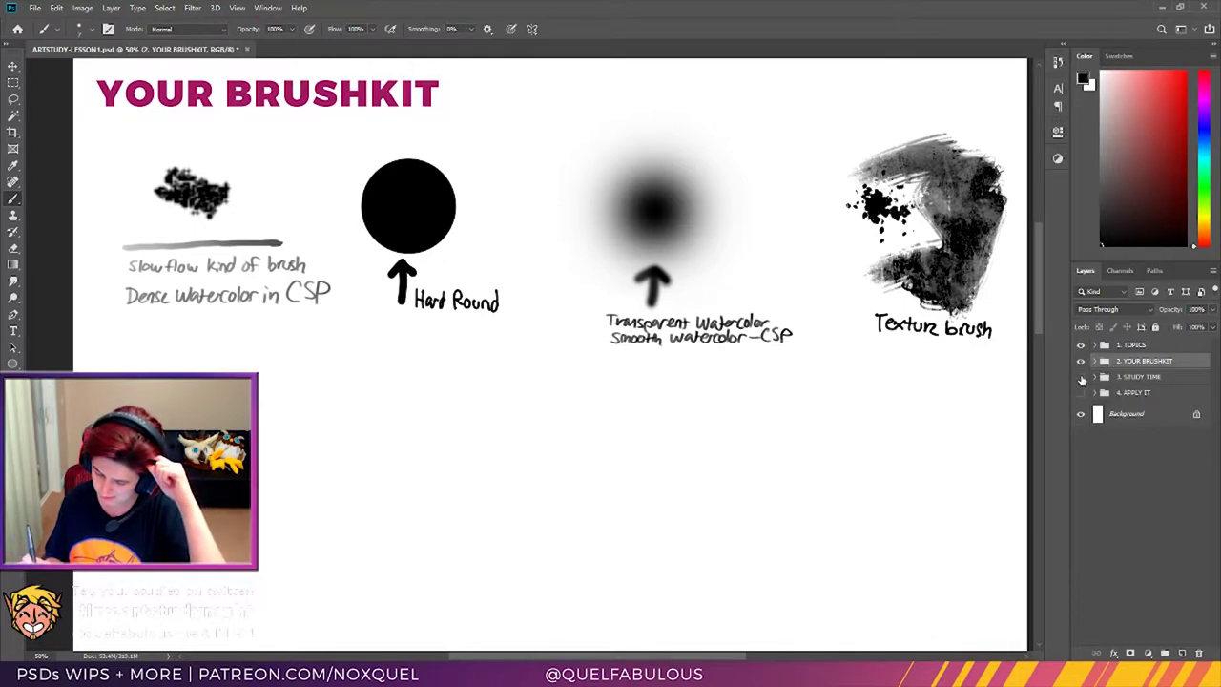
click(1081, 377)
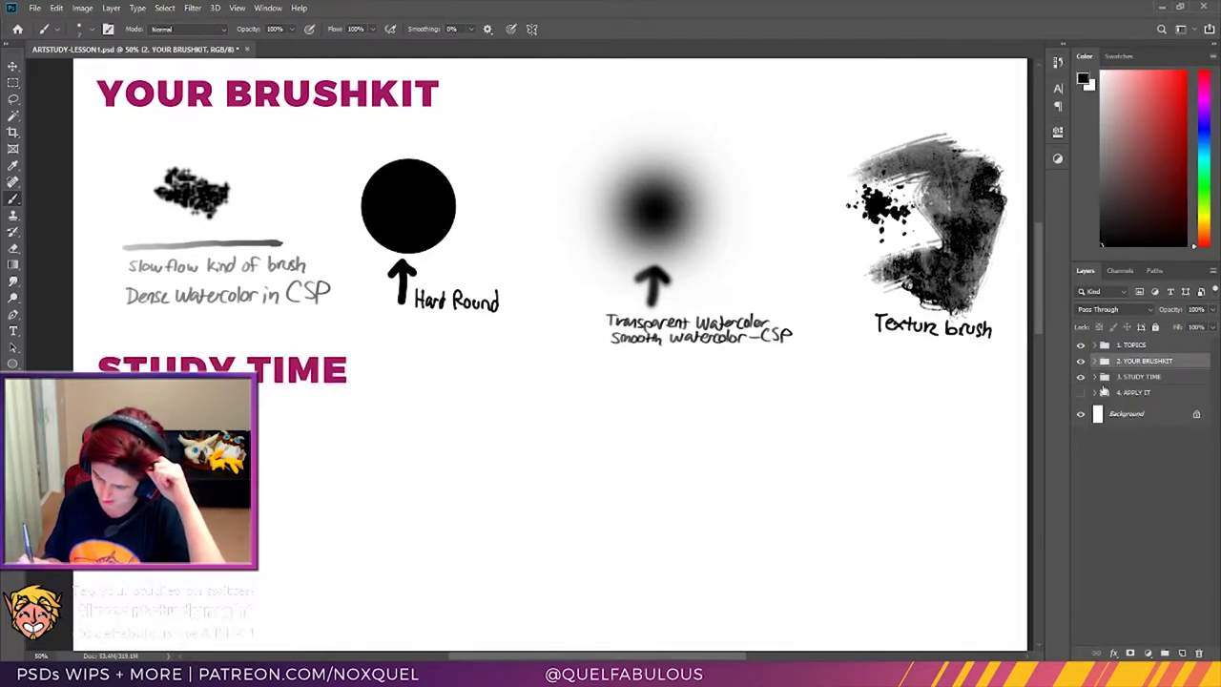
click(1094, 377)
drag(1029, 301, 1041, 353)
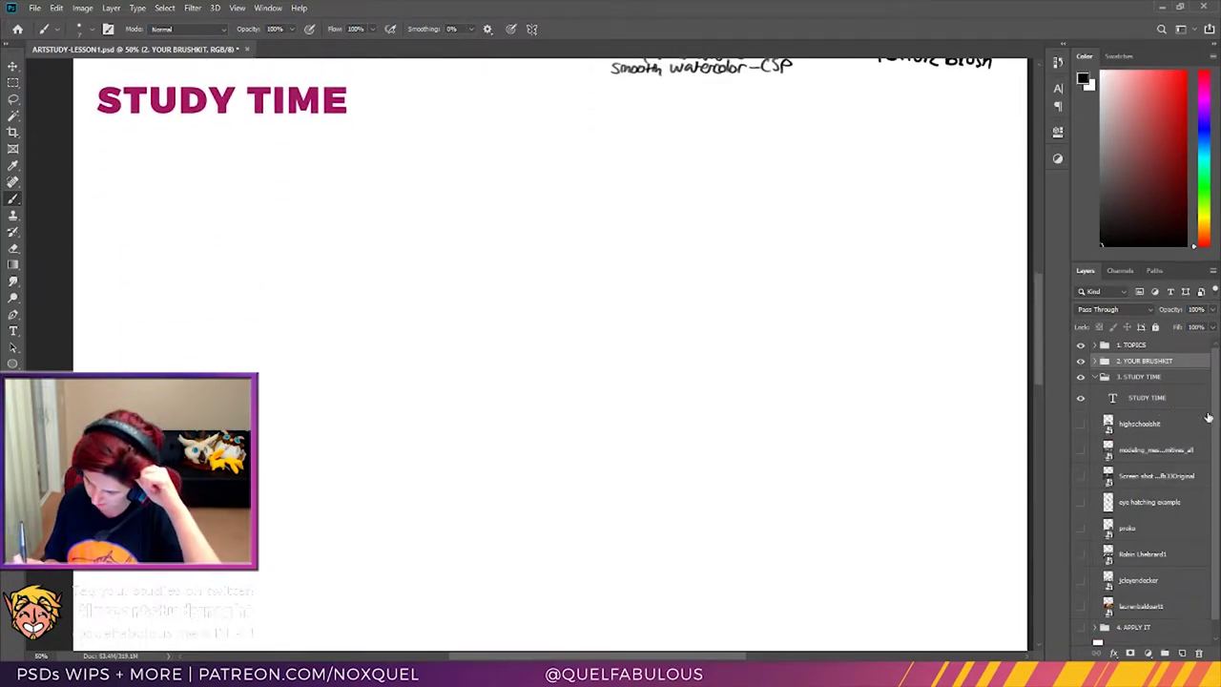
scroll(1204, 419, down, 1)
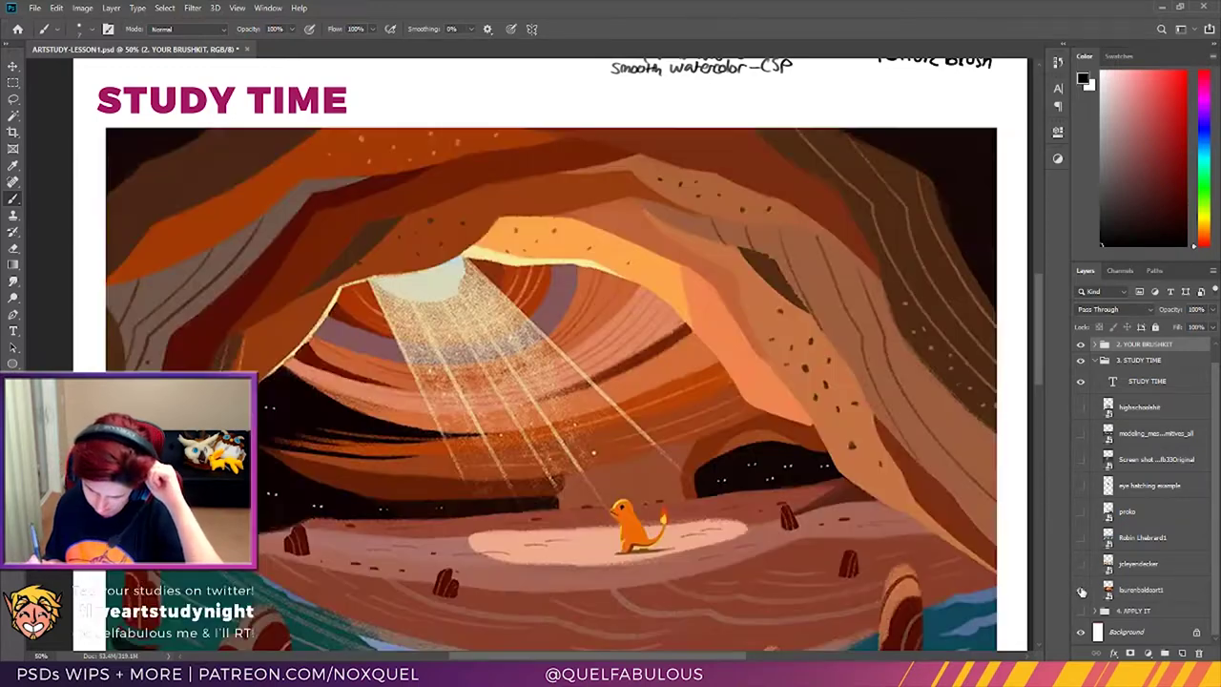
Step: Show the cave illustration, jcleyendecker, rocky seascape and proko reference layers in the study group one after another, hiding each again
click(1081, 591)
drag(1030, 338, 1039, 356)
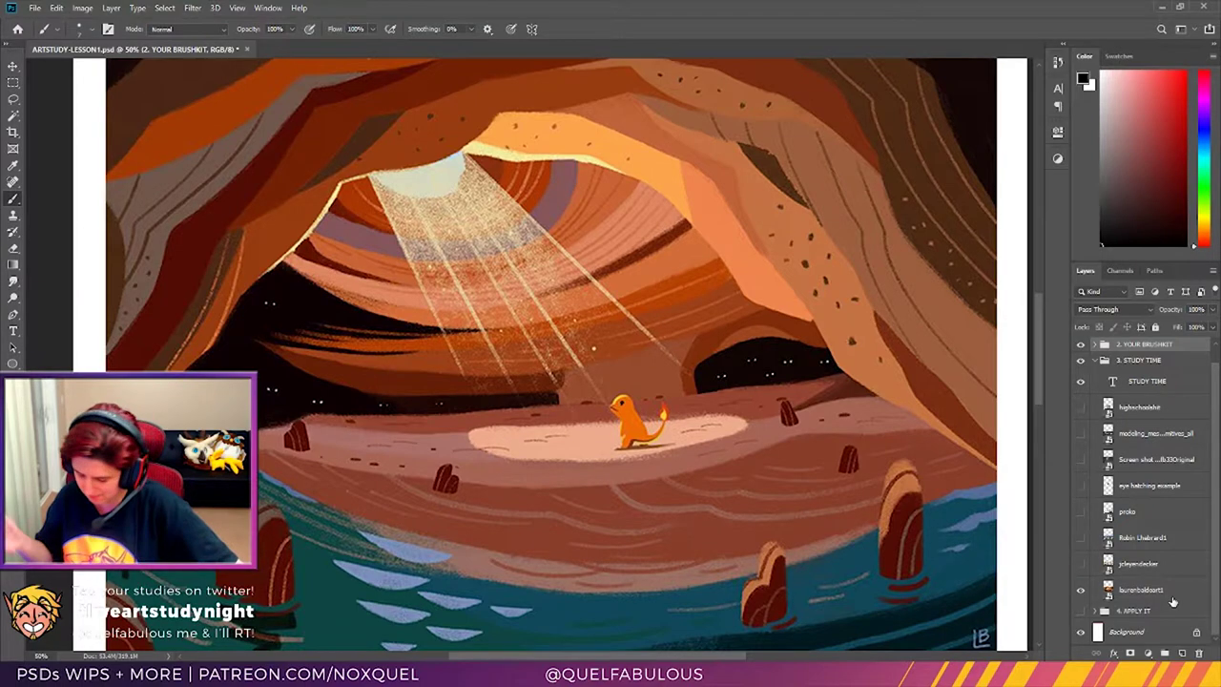
click(1081, 564)
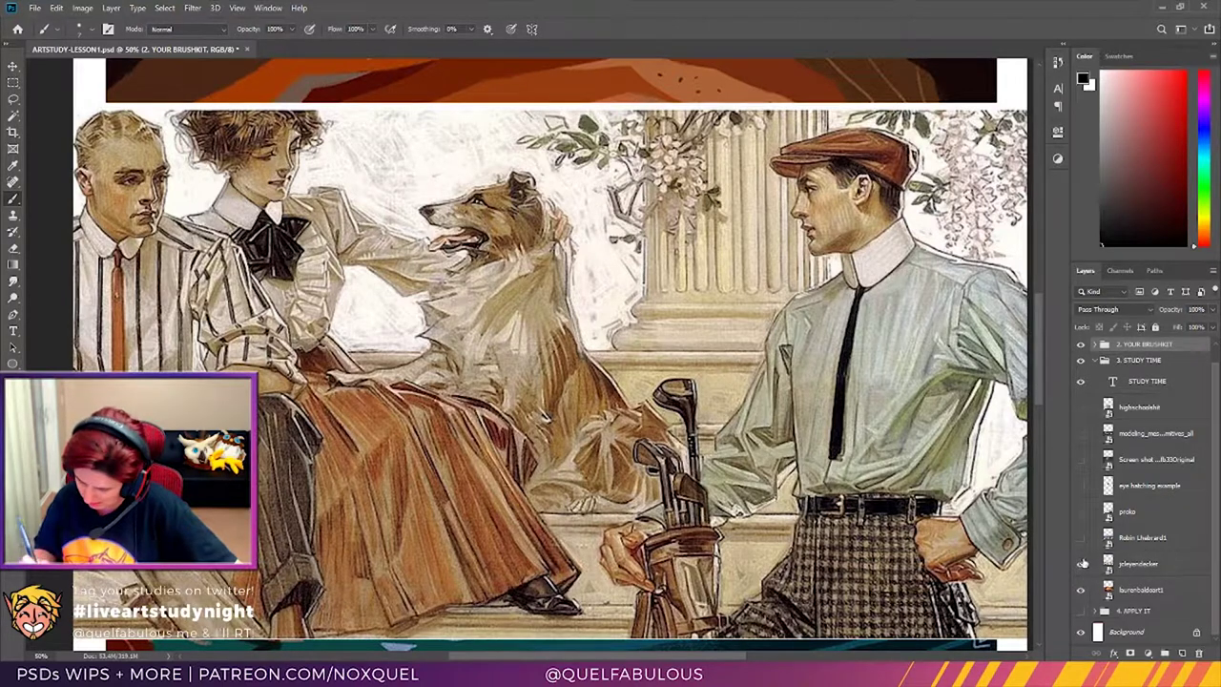
click(1080, 564)
click(1083, 537)
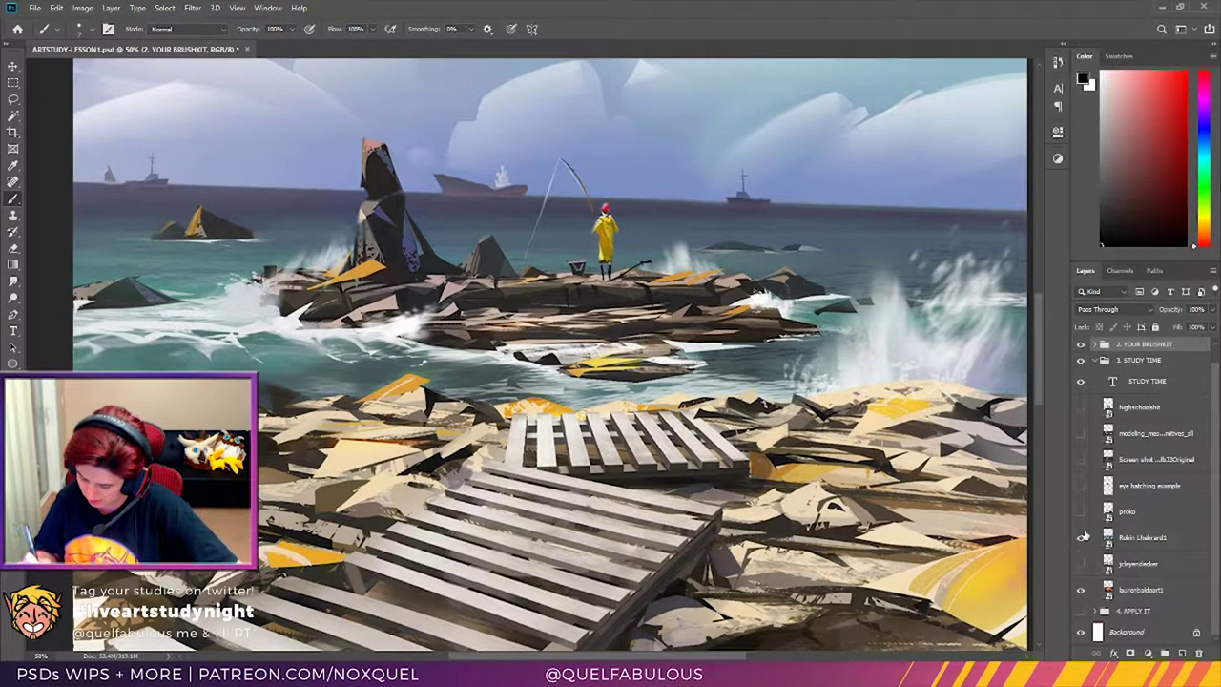
click(1081, 511)
click(1081, 538)
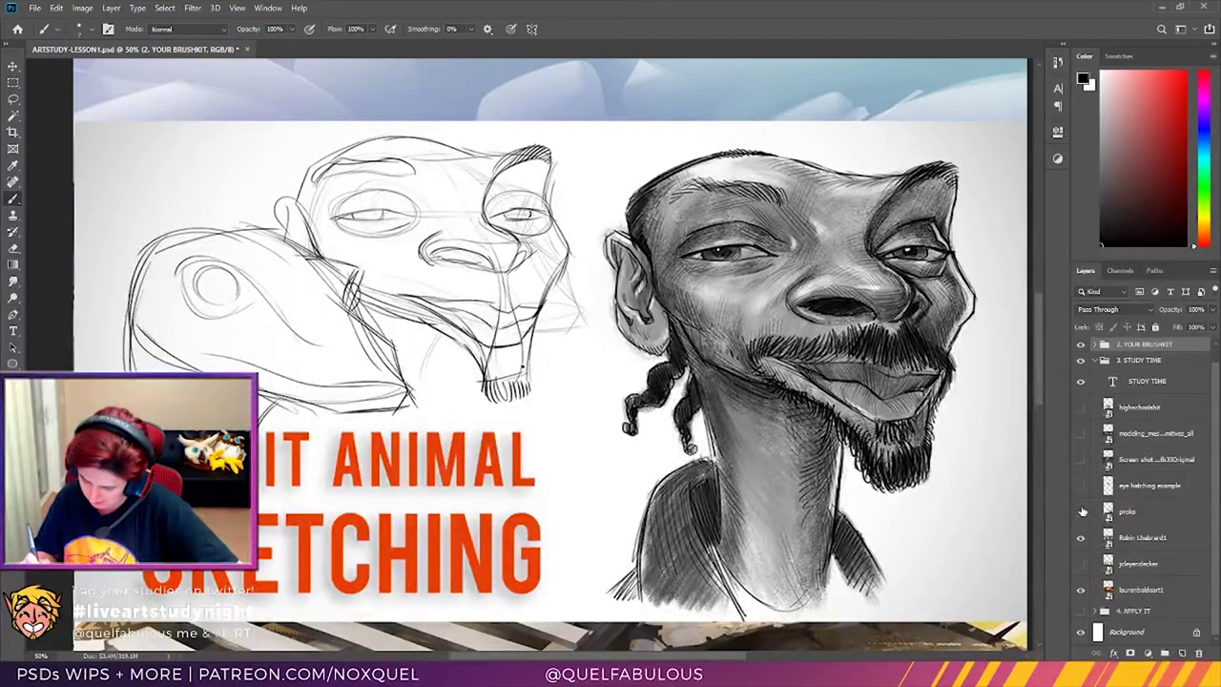
click(1081, 512)
click(1081, 538)
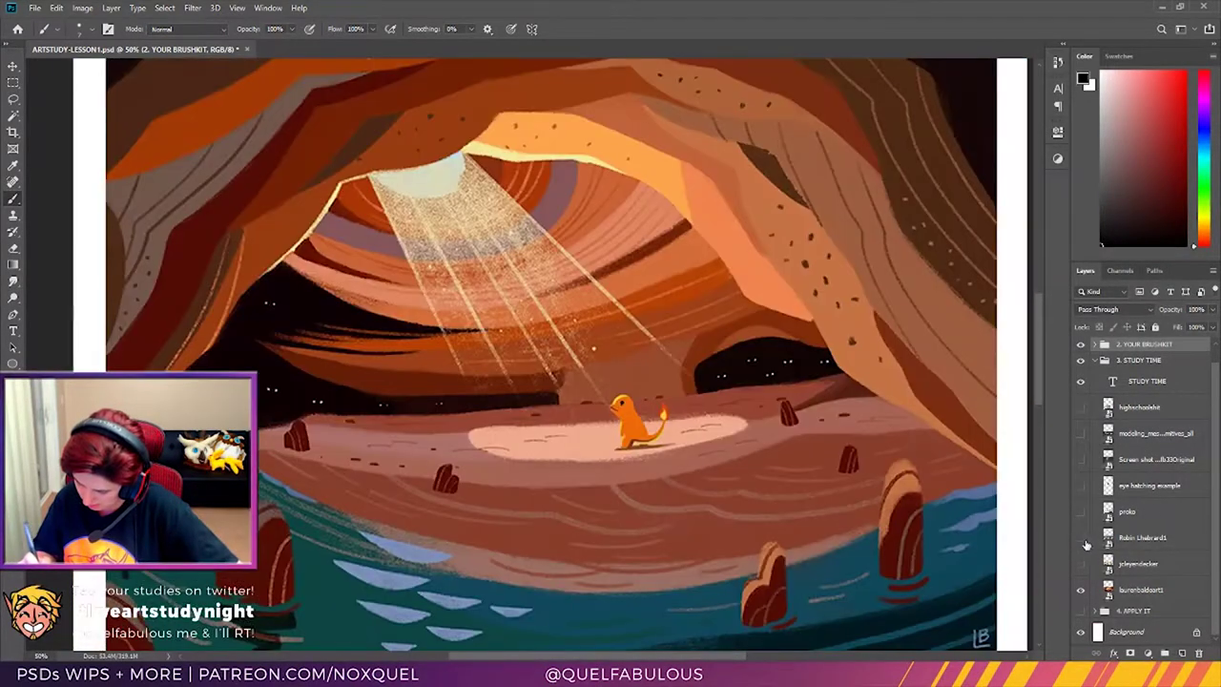
click(1081, 589)
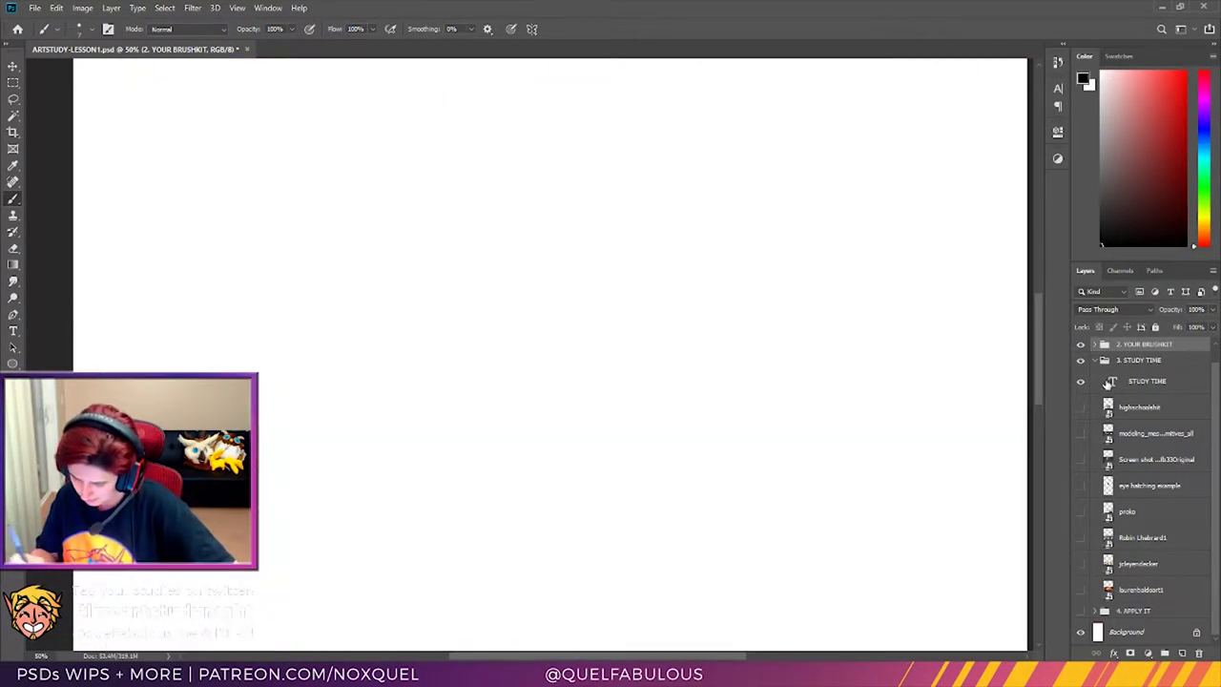
Step: Select the STUDY TIME text layer, show the cave illustration again and examine it down to the colour swatches below
click(1194, 379)
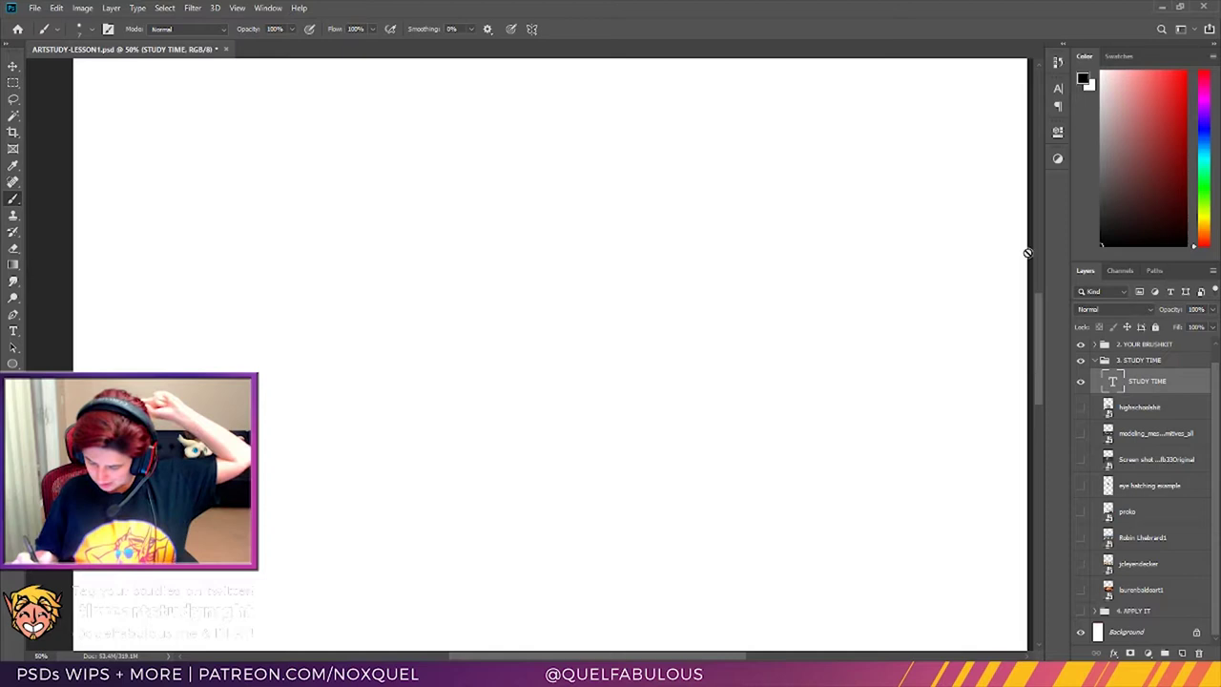
mouse_move(1038, 321)
mouse_down()
mouse_move(1037, 243)
mouse_move(1041, 260)
mouse_up()
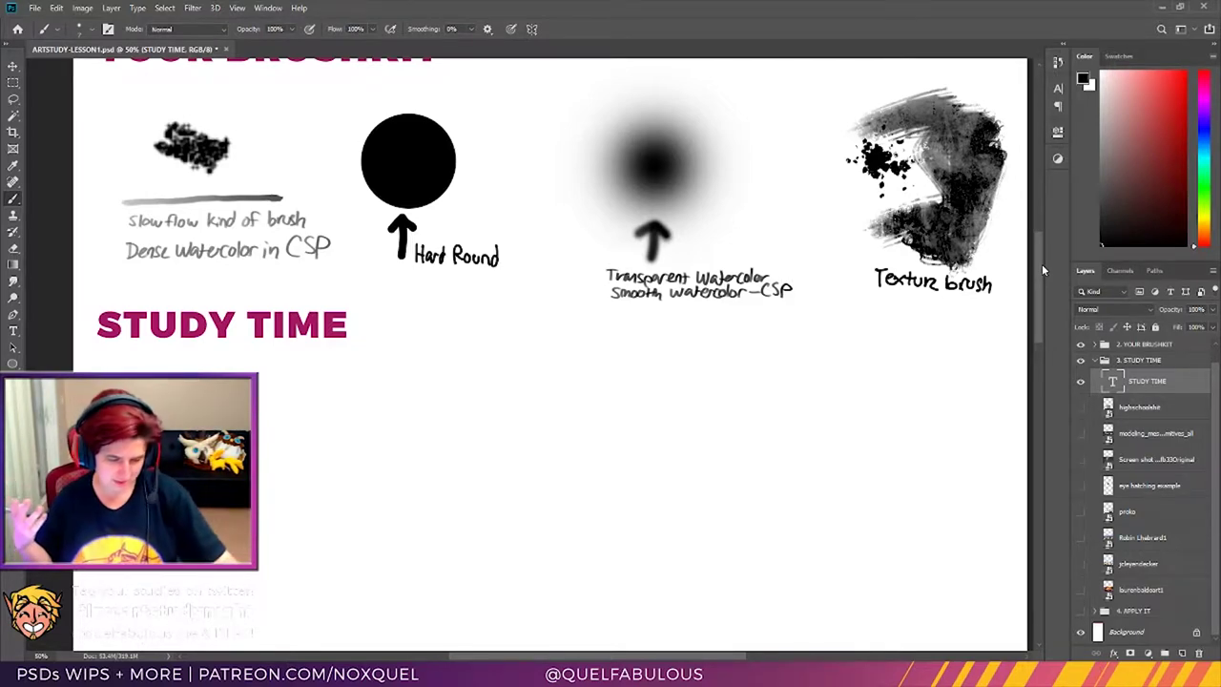
click(1081, 590)
scroll(1045, 349, down, 5)
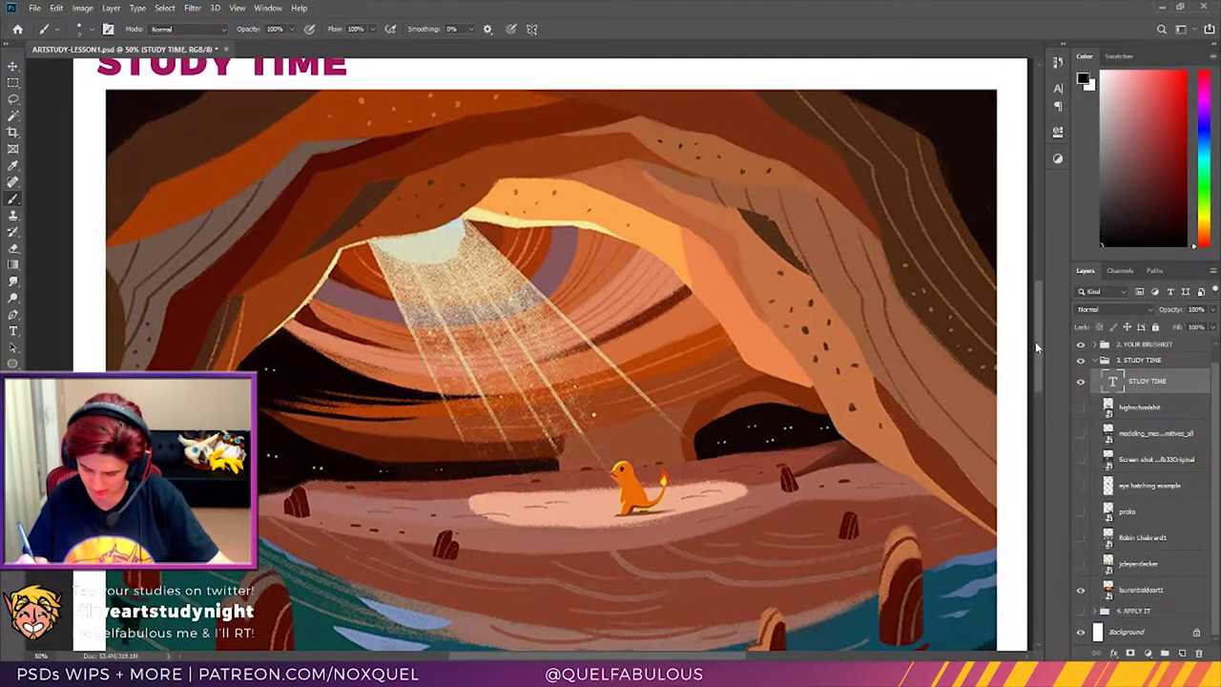
scroll(1039, 358, down, 2)
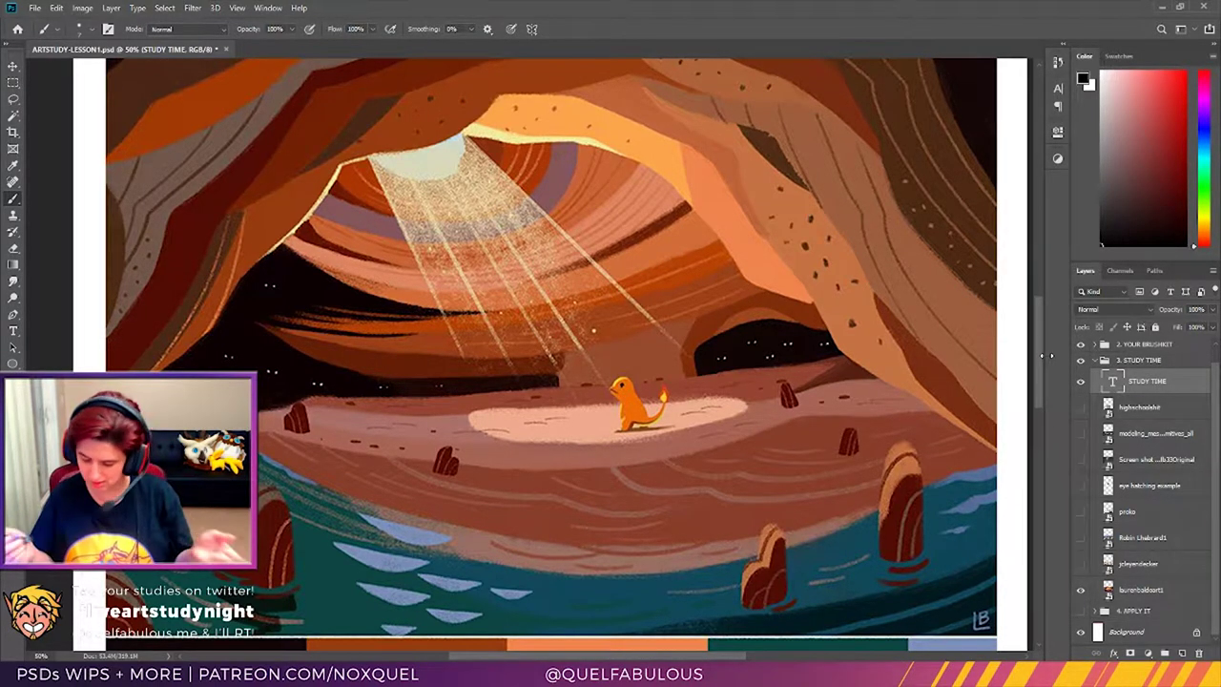
Step: Hide the STUDY TIME title and the cave illustration, and show the eye hatching example enlarged to 66.7%
click(1081, 381)
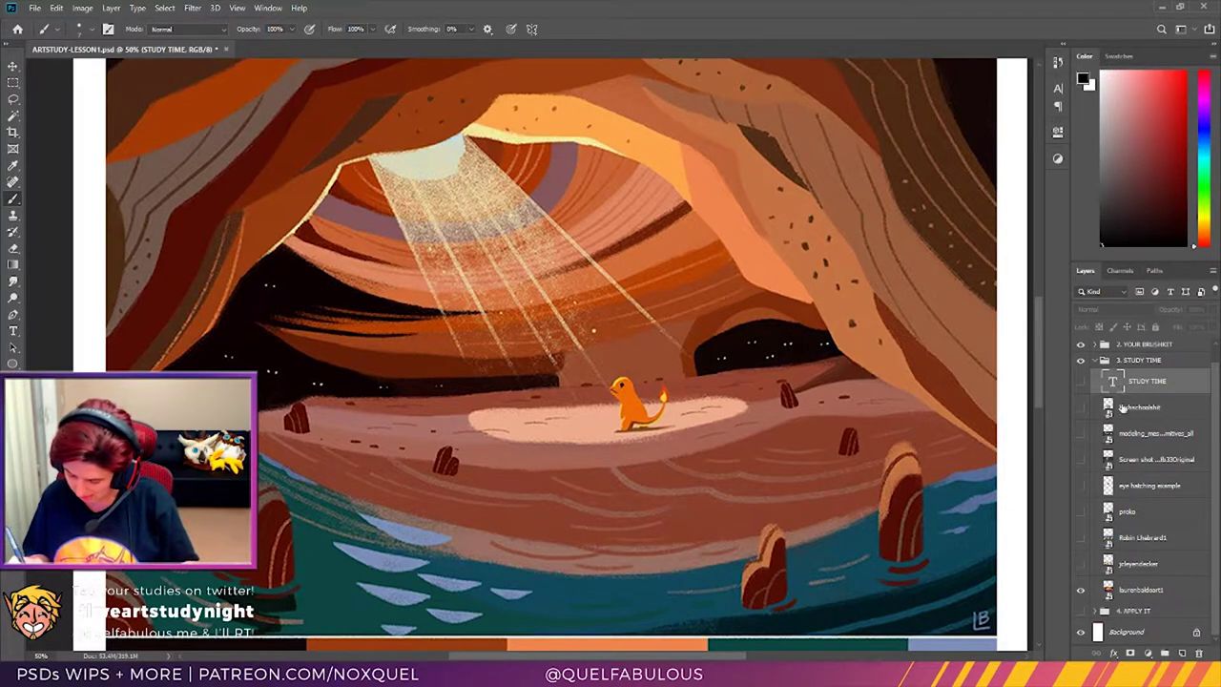
click(1082, 360)
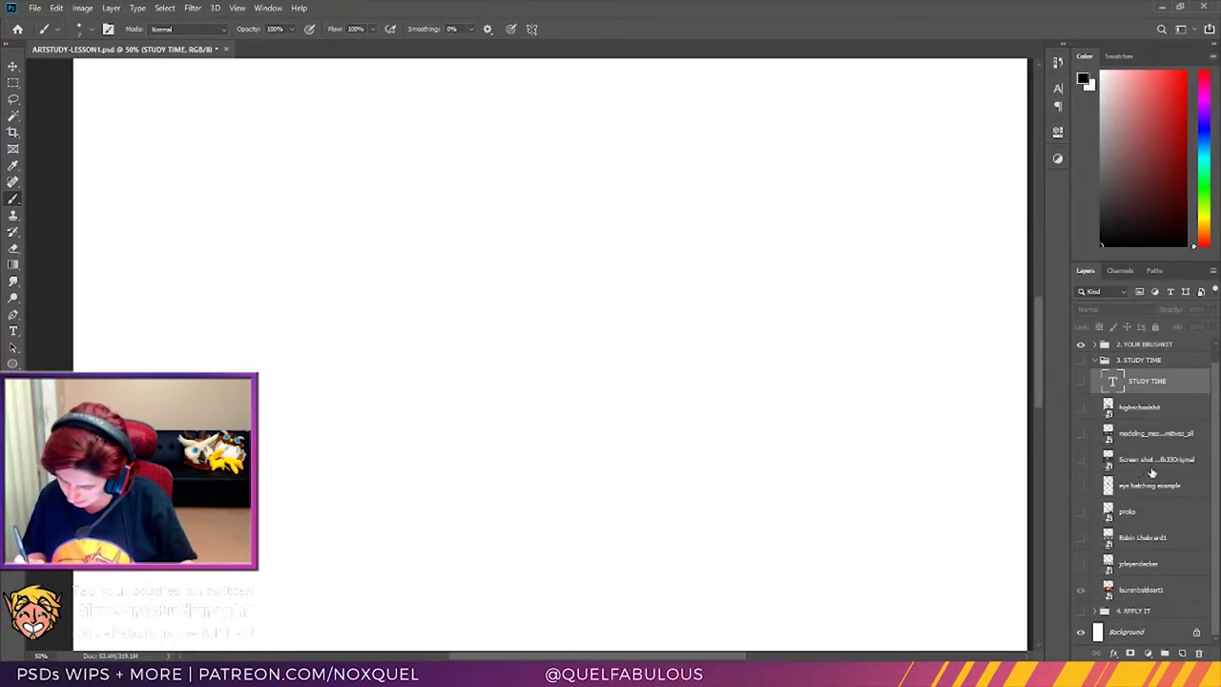
click(1081, 487)
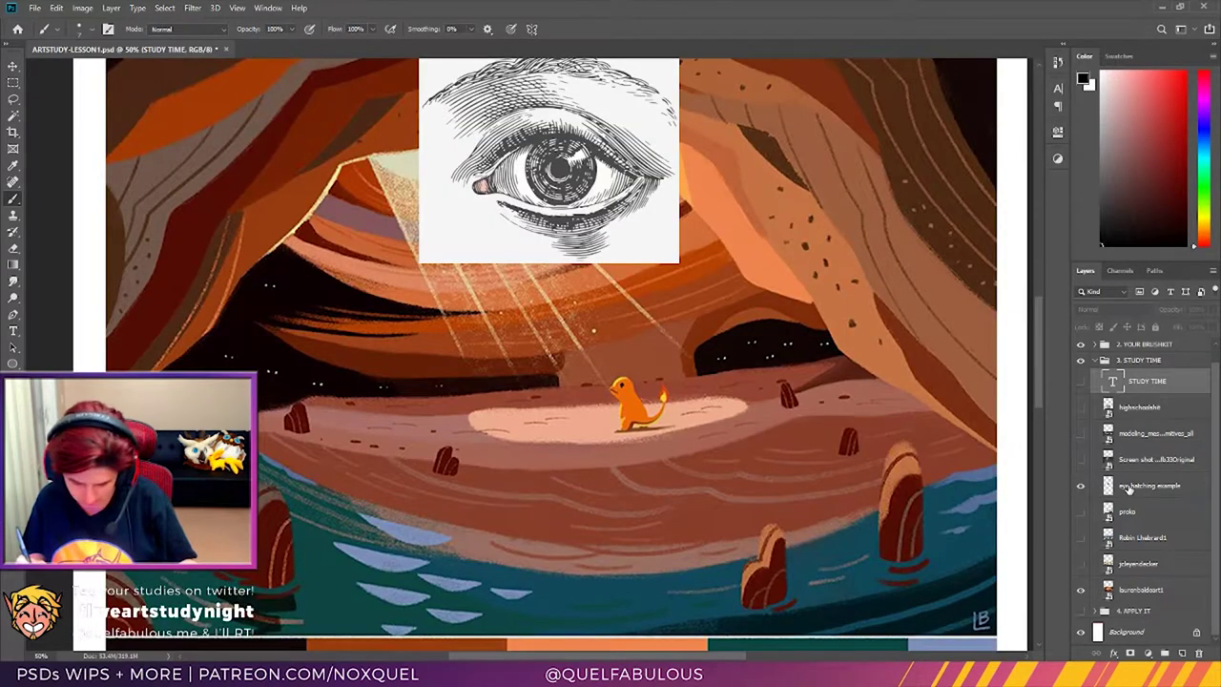
click(1081, 592)
scroll(1041, 368, up, 3)
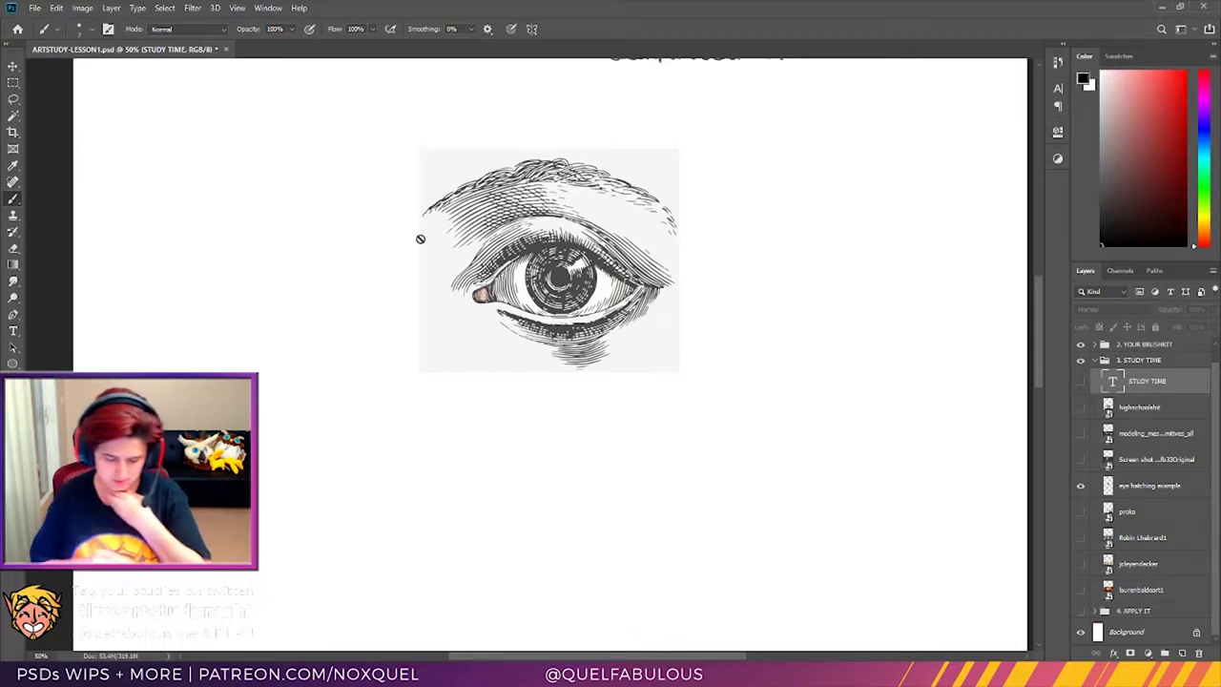
key(z)
click(591, 297)
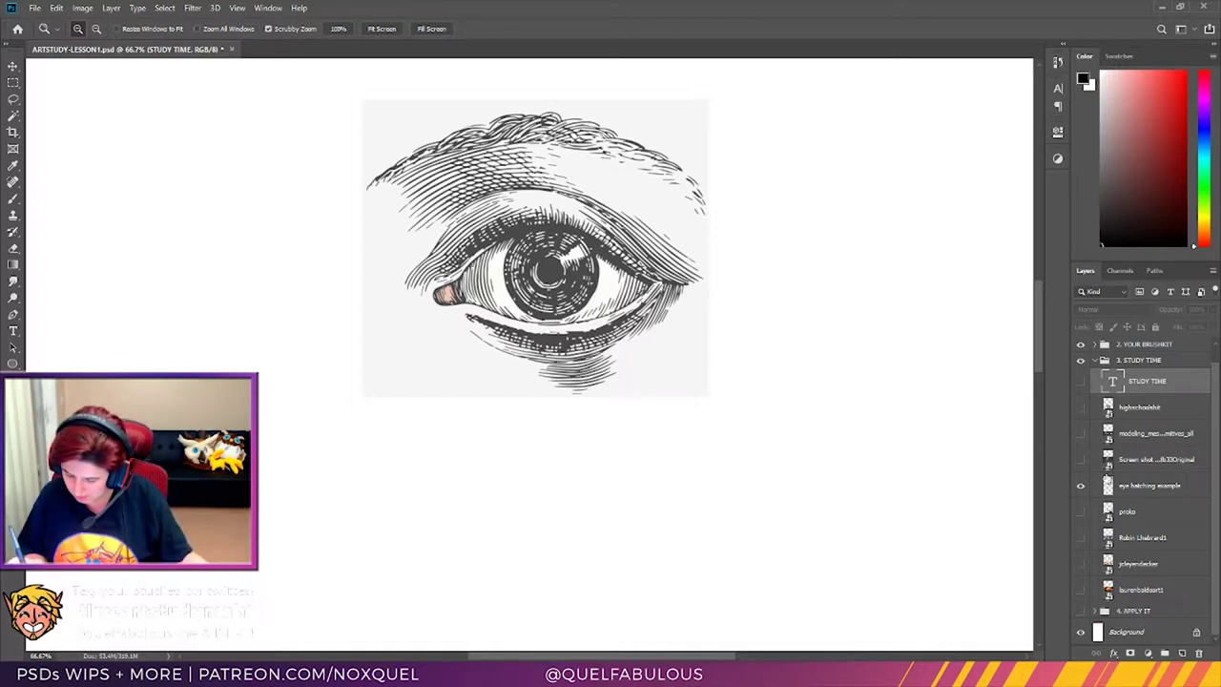
Step: Replace the eye hatching example with the photo of white geometric solids, and that photo with the wireframe modeling primitives image
click(1082, 487)
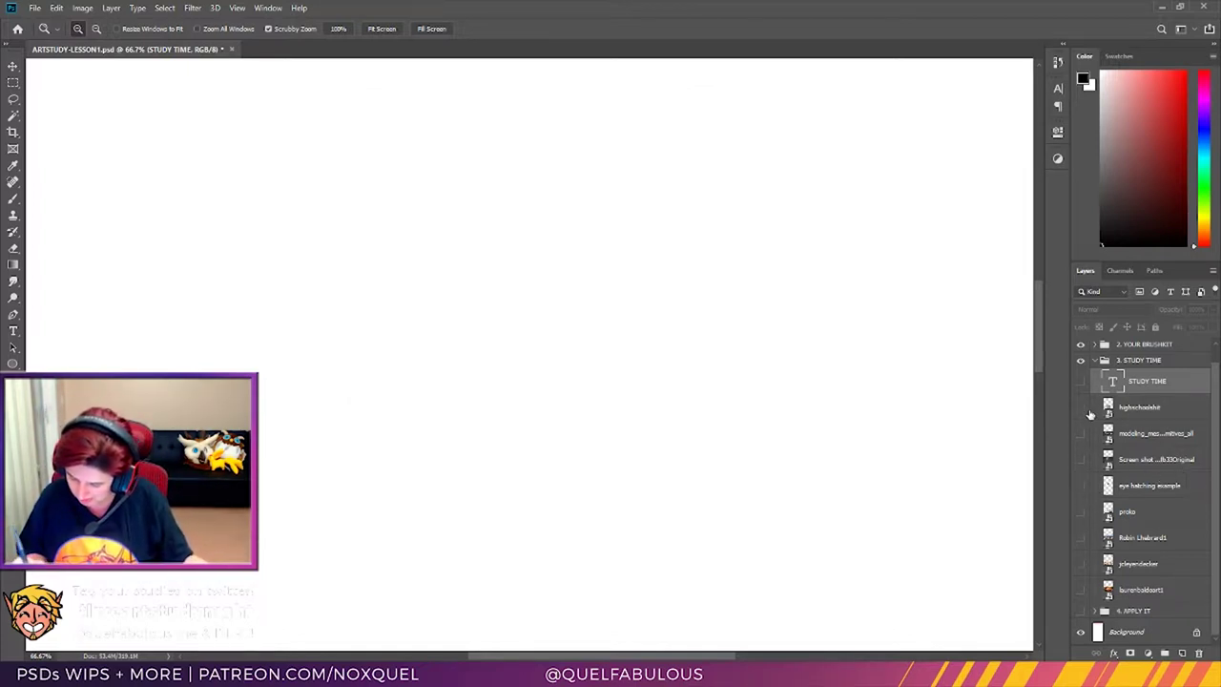
click(1080, 411)
scroll(1042, 341, down, 3)
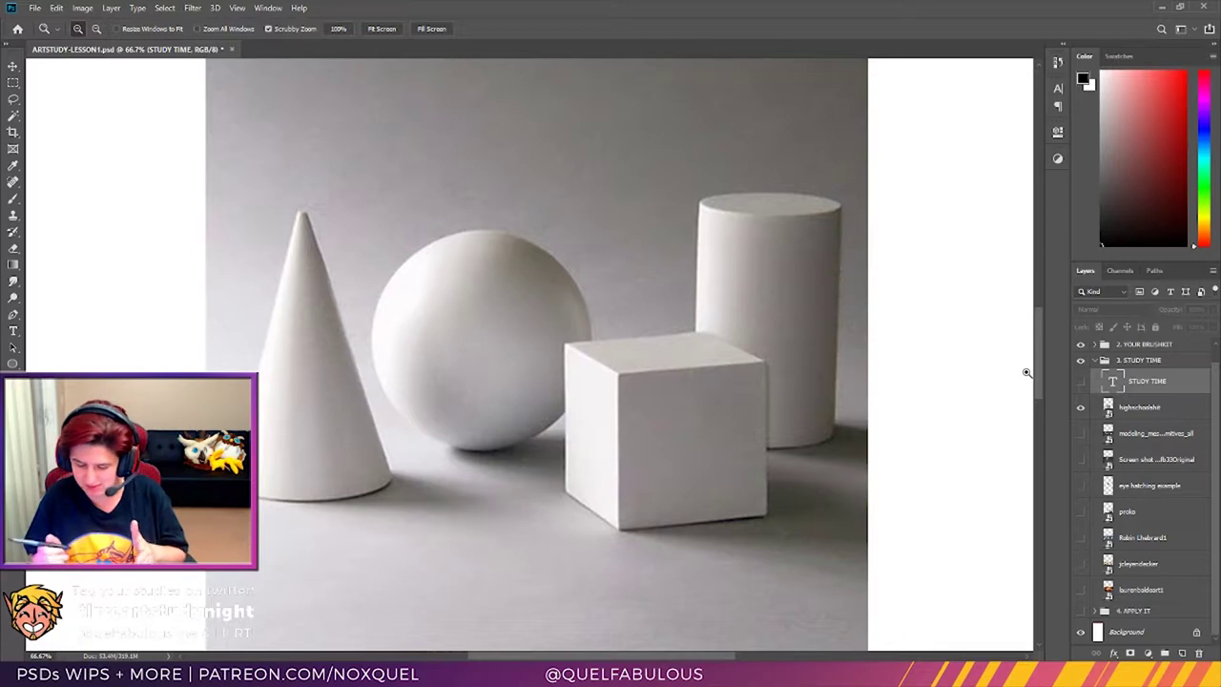
click(1081, 433)
click(1081, 408)
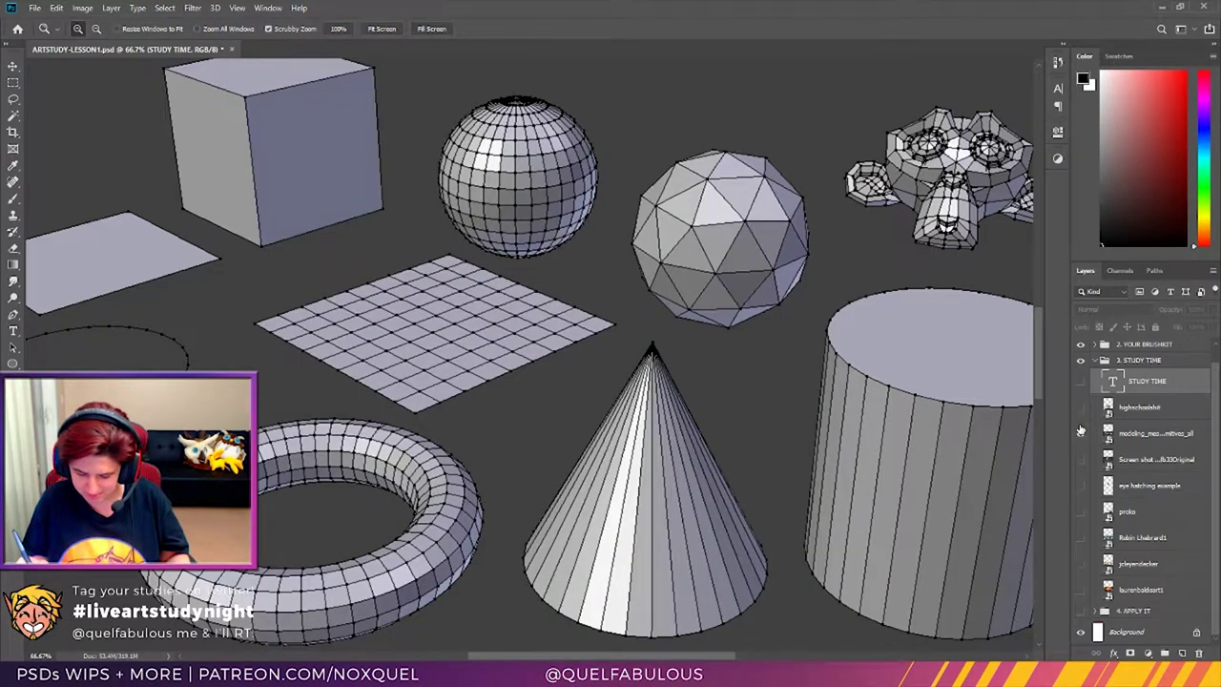
Step: Replace the wireframe modeling primitives image with the wireframe head reference and examine the head at 50%
mouse_move(1037, 378)
mouse_down()
mouse_move(1039, 396)
mouse_move(1037, 385)
mouse_up()
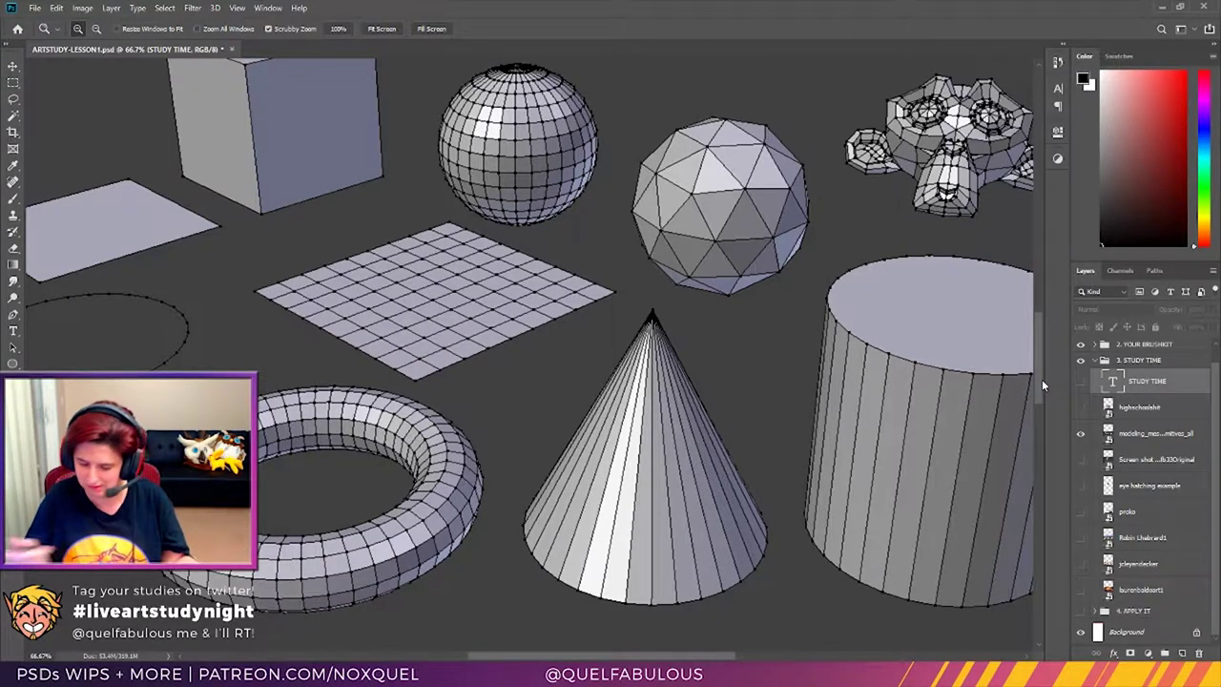
click(1081, 459)
click(1081, 433)
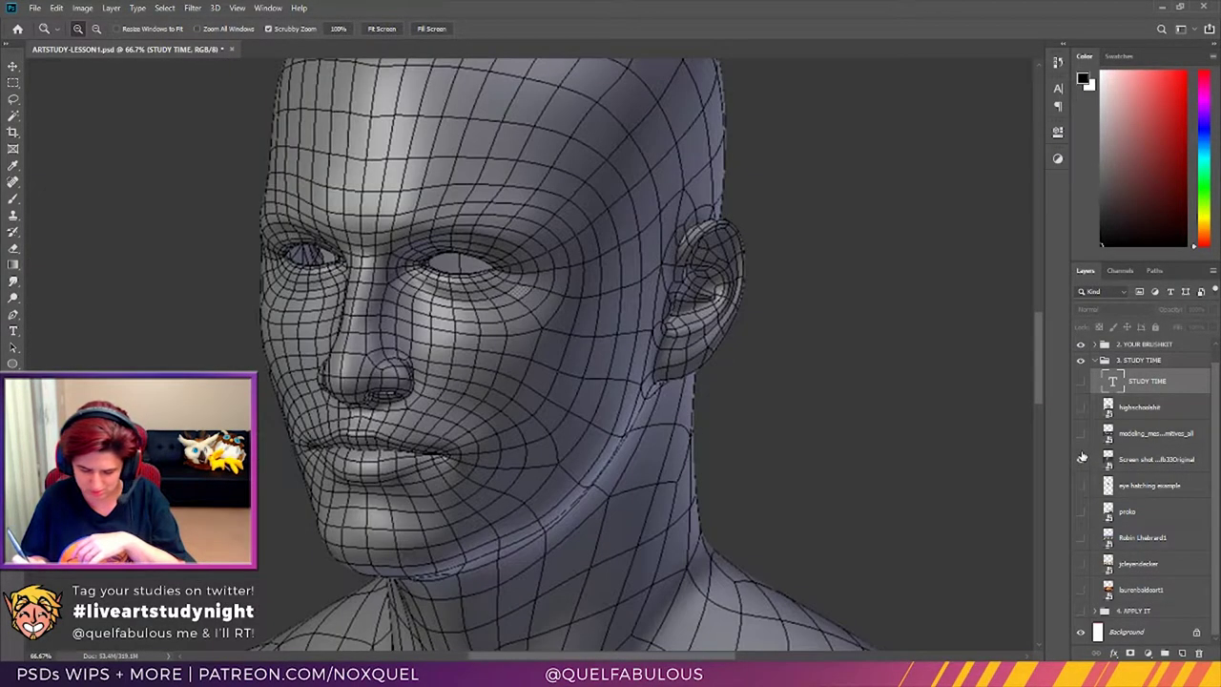
key(ctrl+minus)
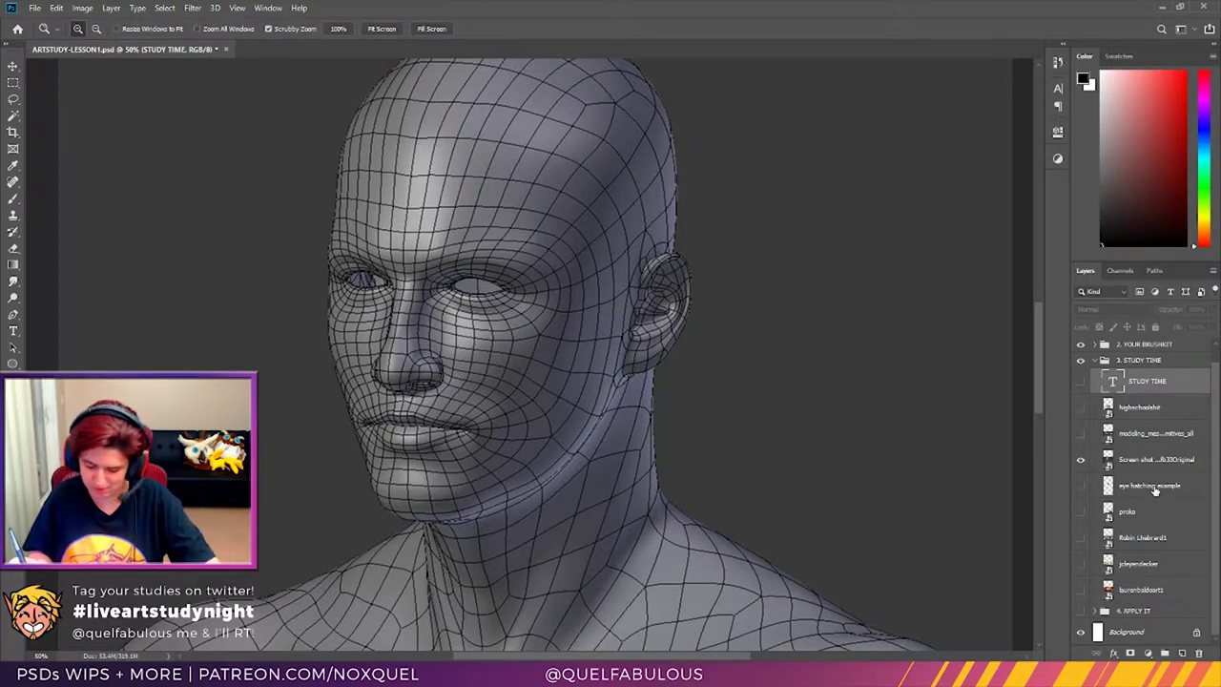
Step: Hide the wireframe head, show the modeling primitives image once more, and hide that as well
click(1081, 460)
click(1081, 435)
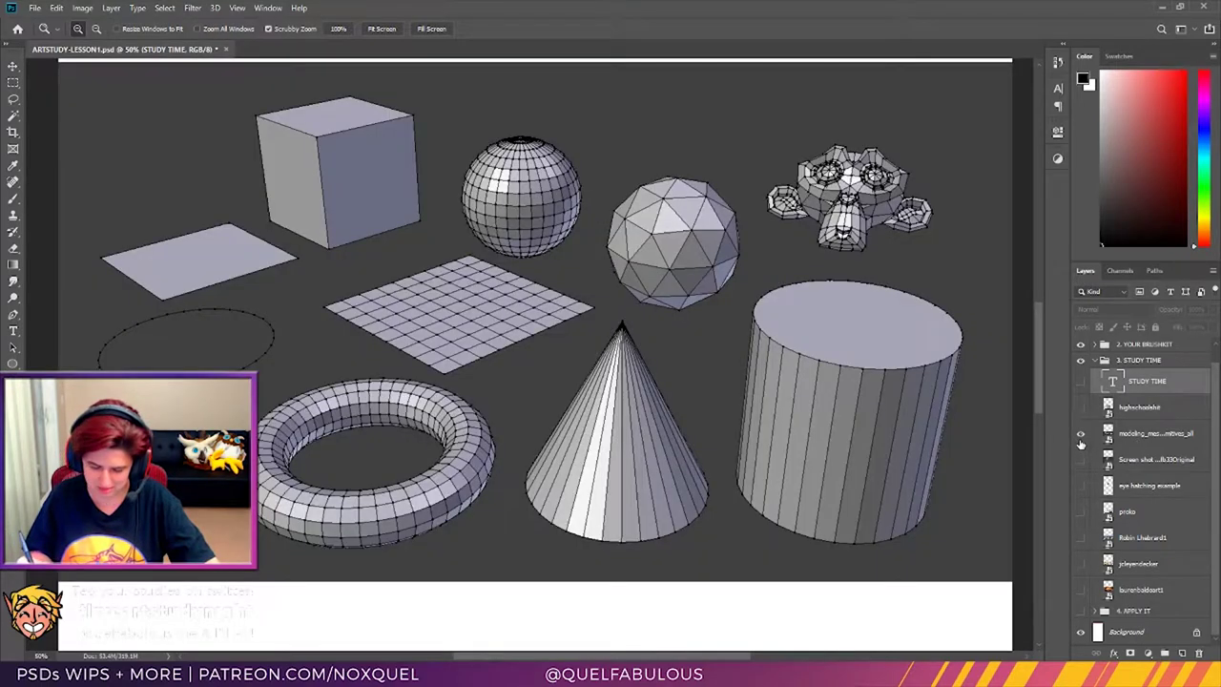
click(1082, 434)
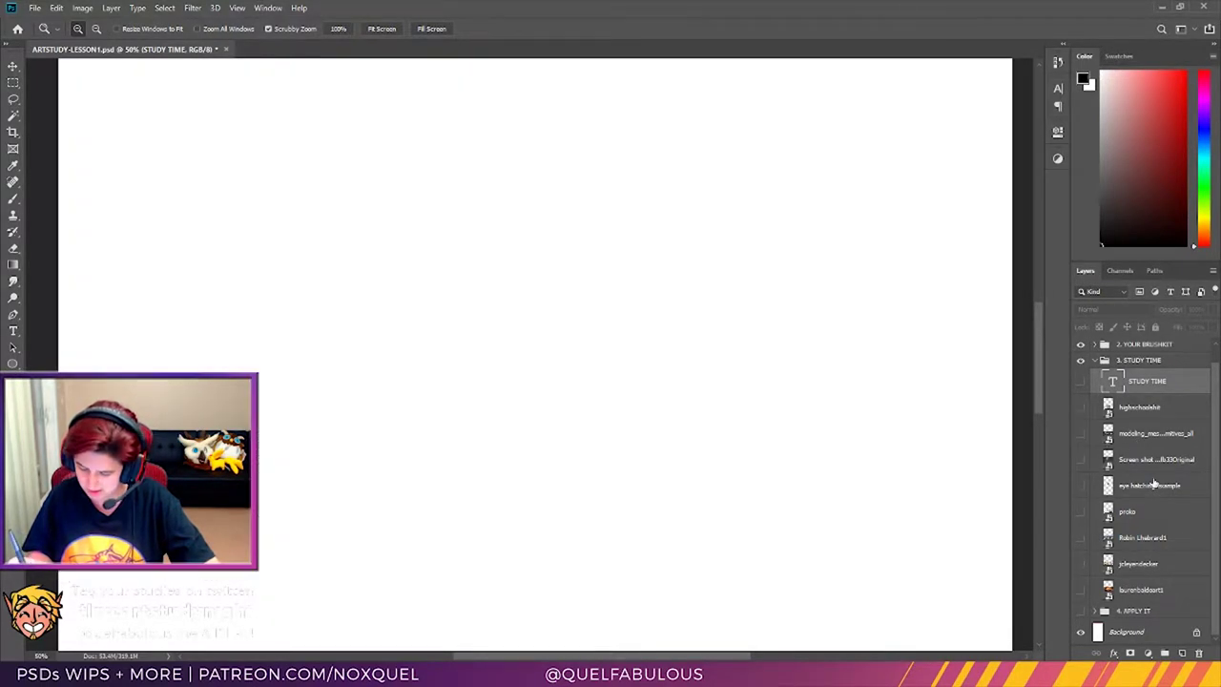
Step: Show the eye hatching example, examine its line work at 100%, and return to 66.7%
click(1081, 485)
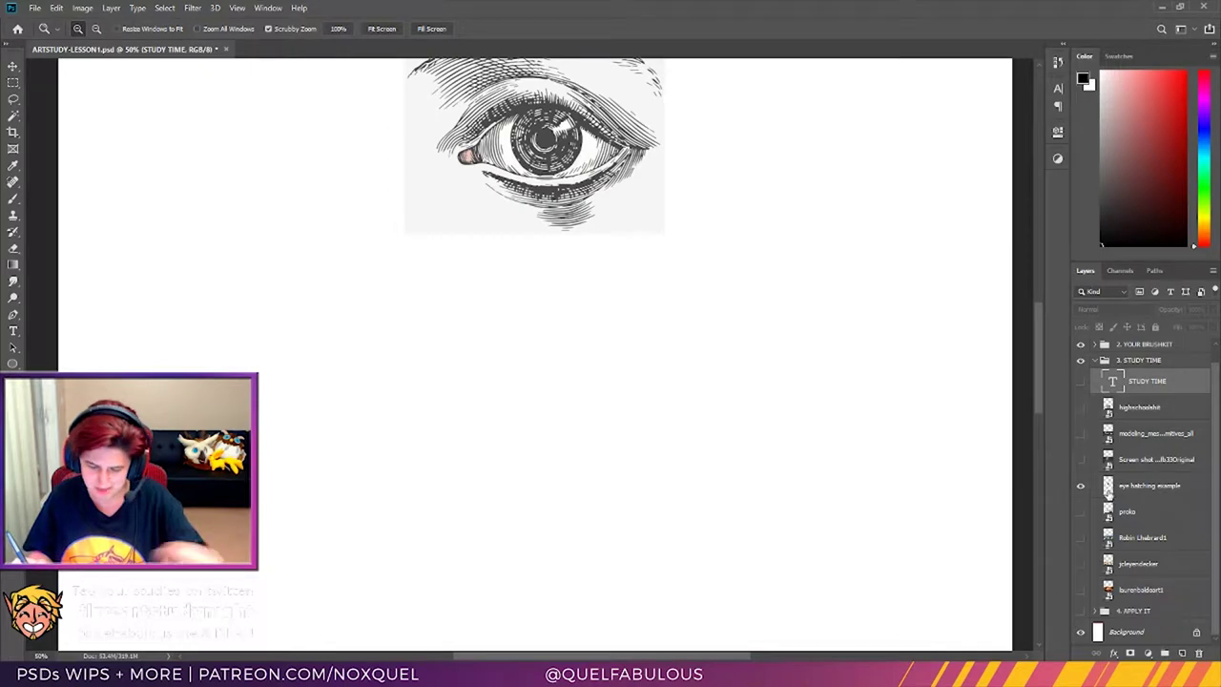
scroll(1042, 372, up, 2)
scroll(1042, 372, up, 1)
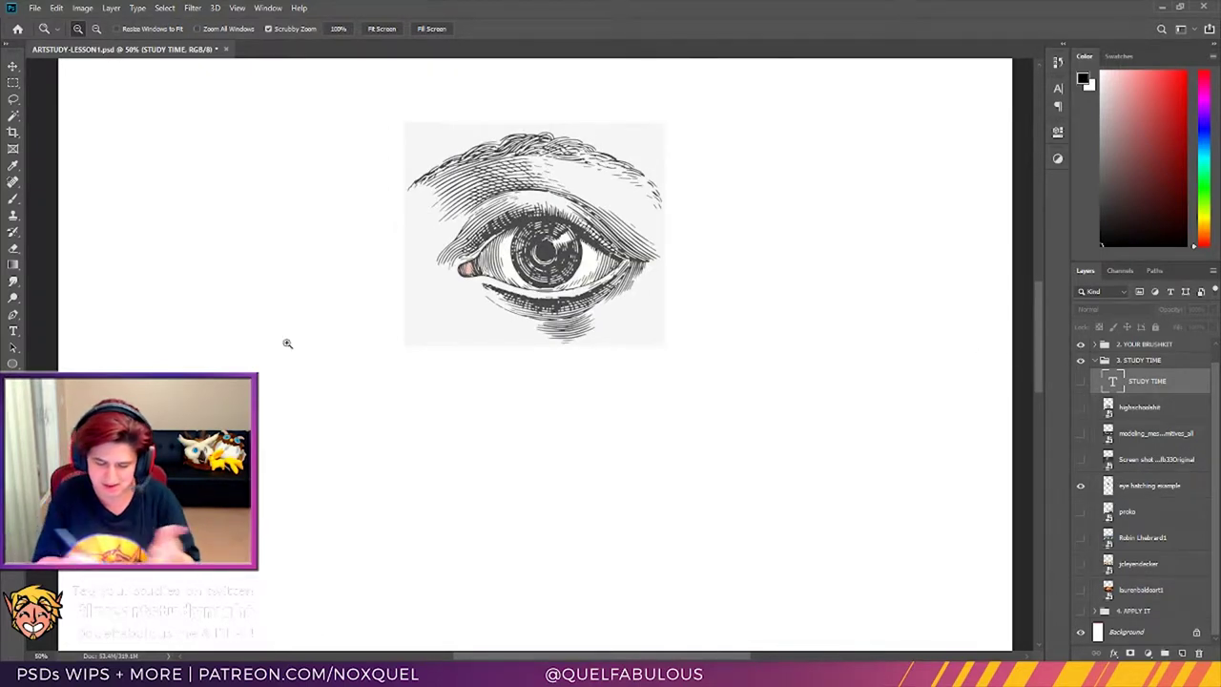
click(569, 249)
click(572, 255)
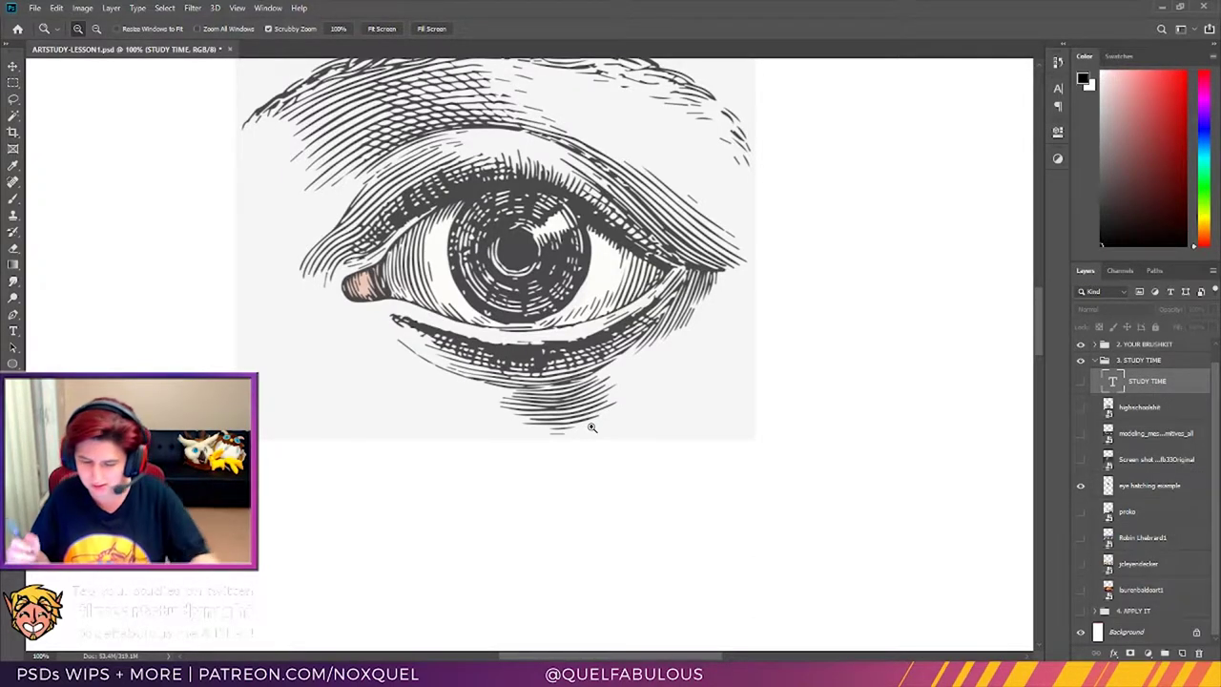
key(ctrl+minus)
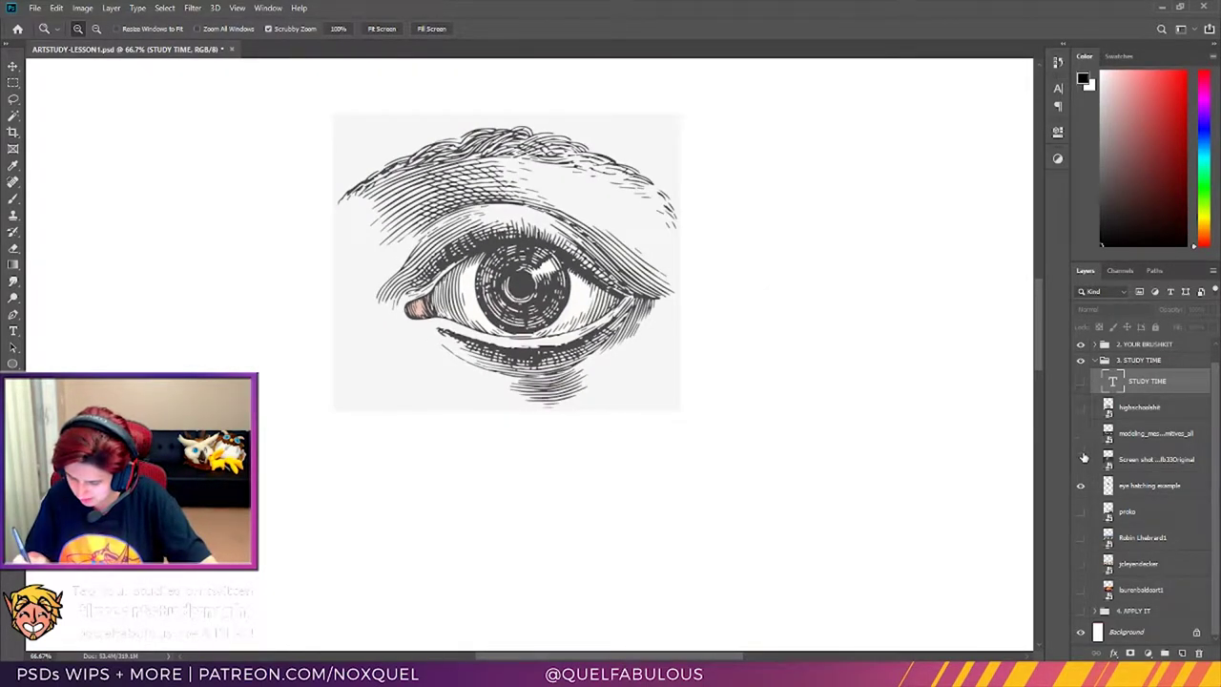
Step: Replace the eye hatching example with the proko caricature, examine its shaded portrait, and reduce the view to 33.3%
click(1081, 485)
click(1081, 512)
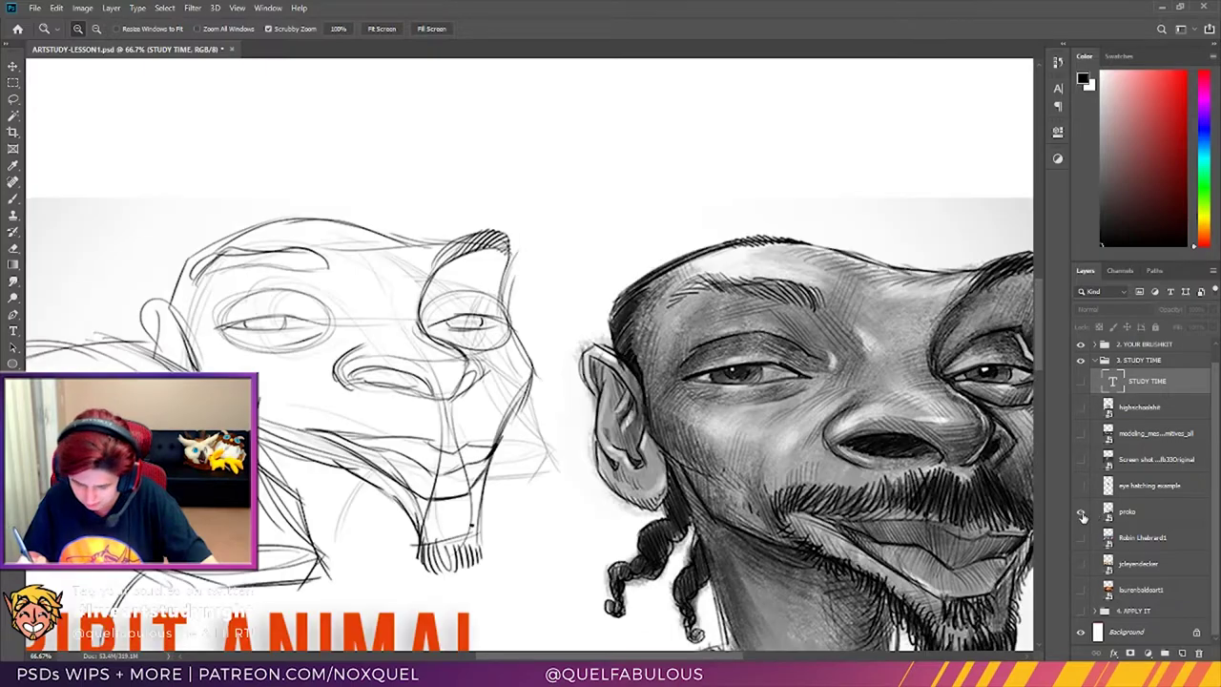
drag(711, 656, 761, 657)
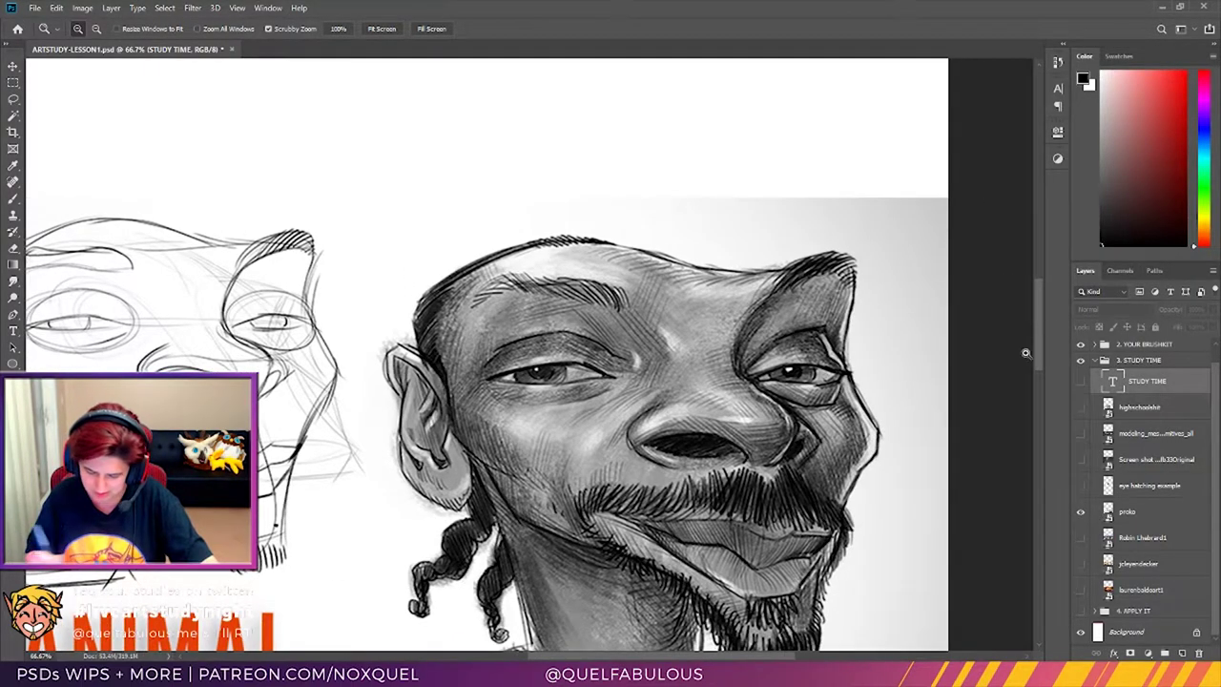
mouse_move(1039, 321)
mouse_down()
mouse_move(1041, 360)
mouse_move(1040, 337)
mouse_up()
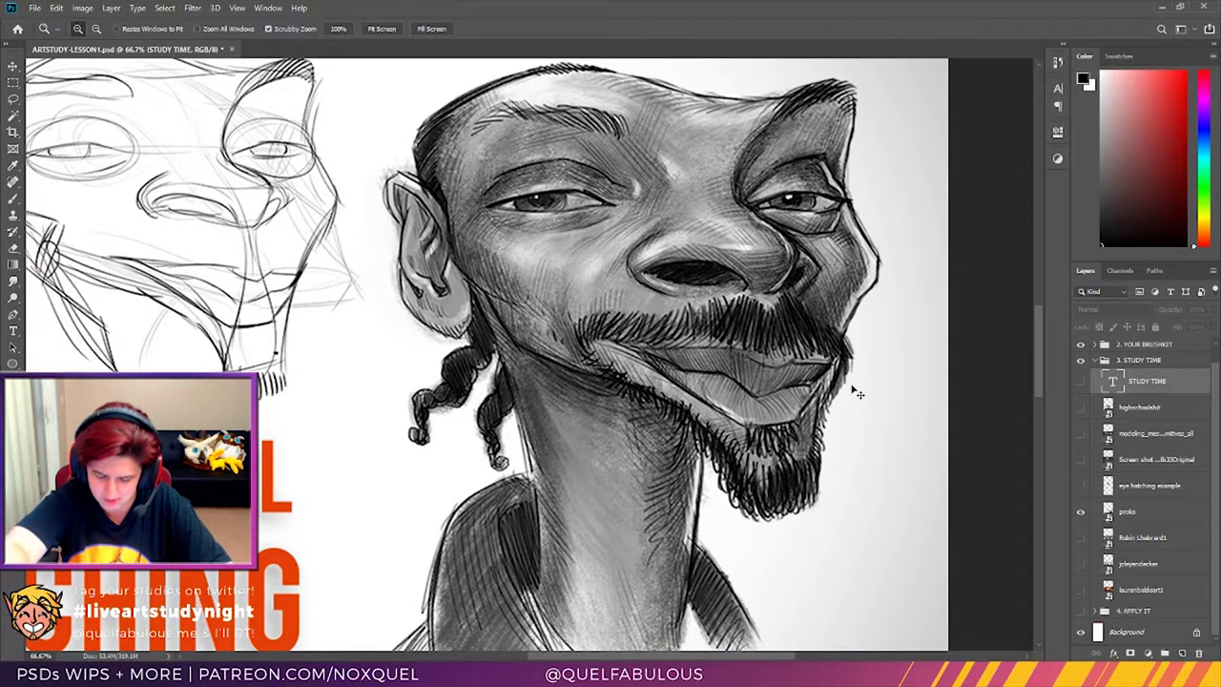
key(ctrl+minus)
key(ctrl+minus)
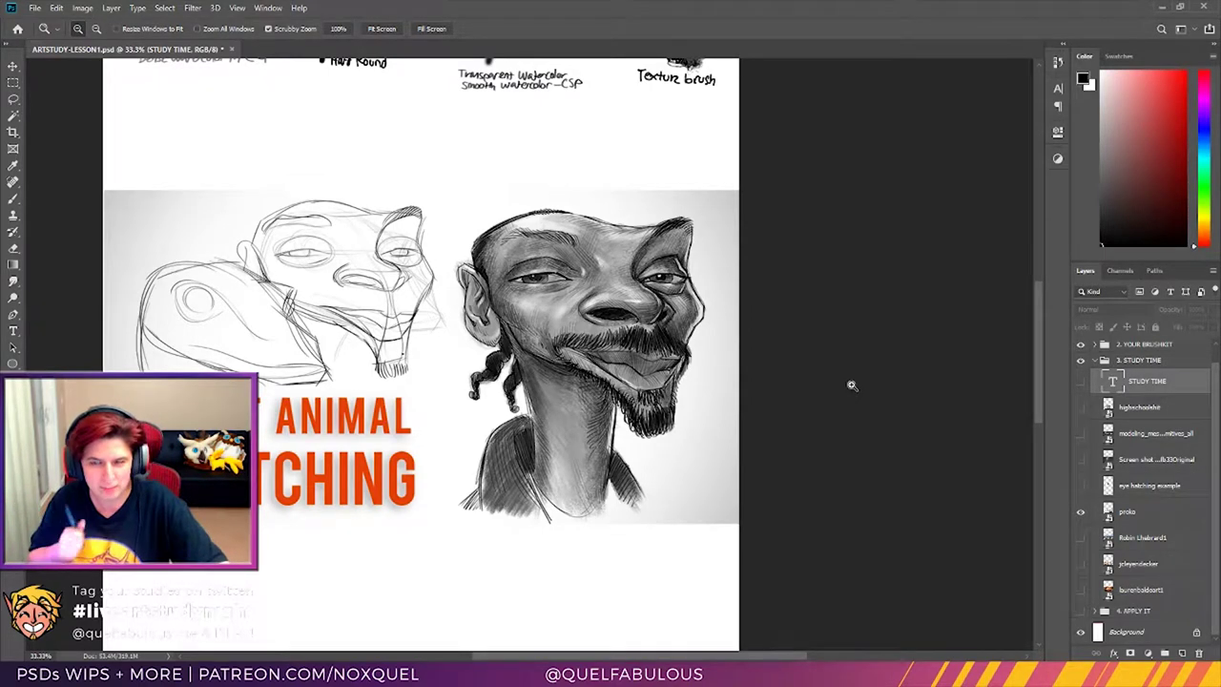
Step: Hide the proko reference and collapse the 3. STUDY TIME group
click(1081, 511)
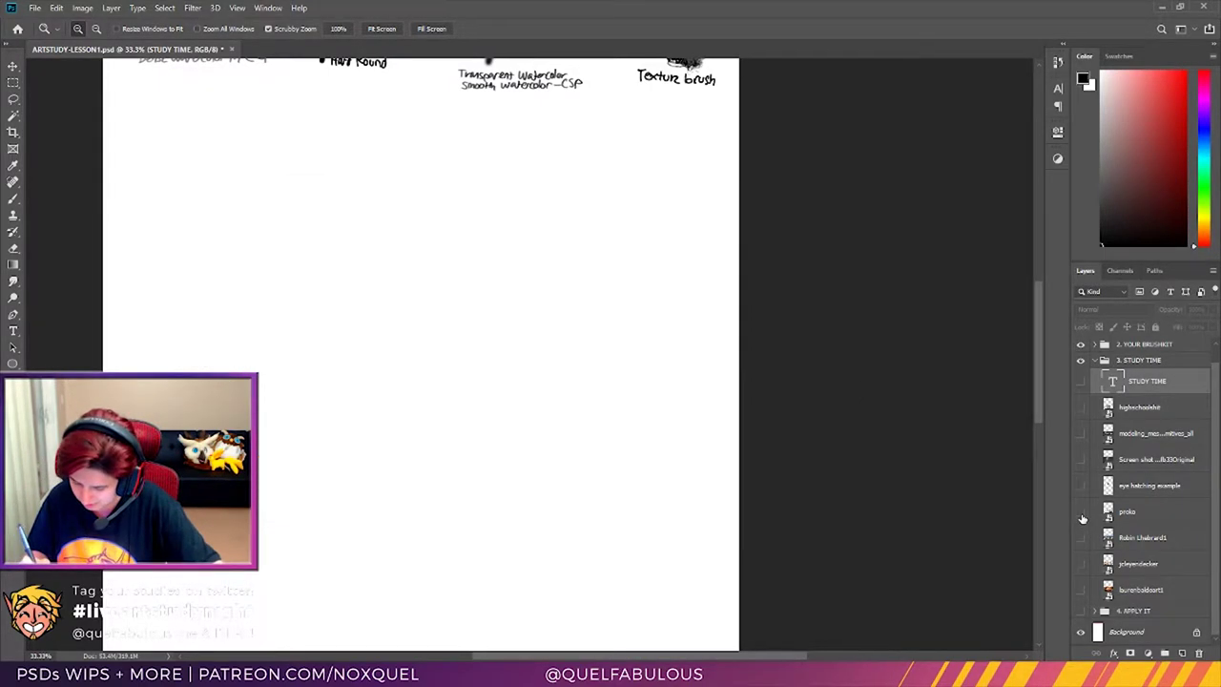
click(1094, 362)
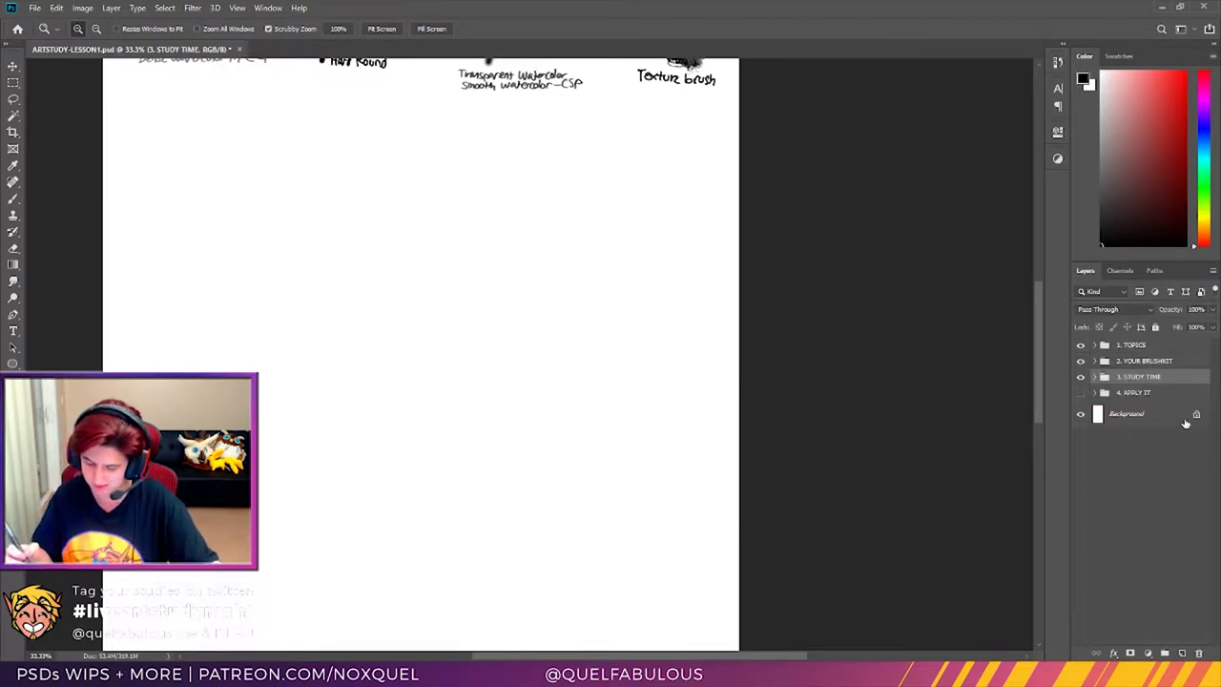
Step: Make the 4. APPLY IT group visible and expand it
click(1131, 394)
click(1080, 393)
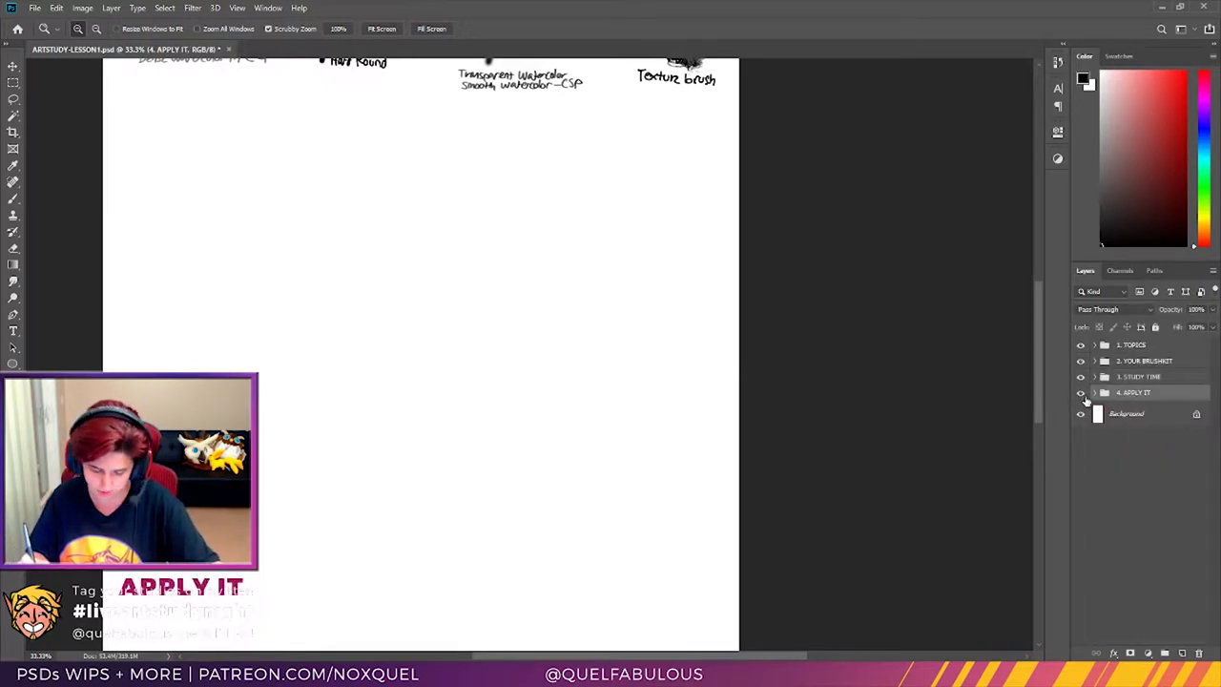
scroll(1038, 362, down, 3)
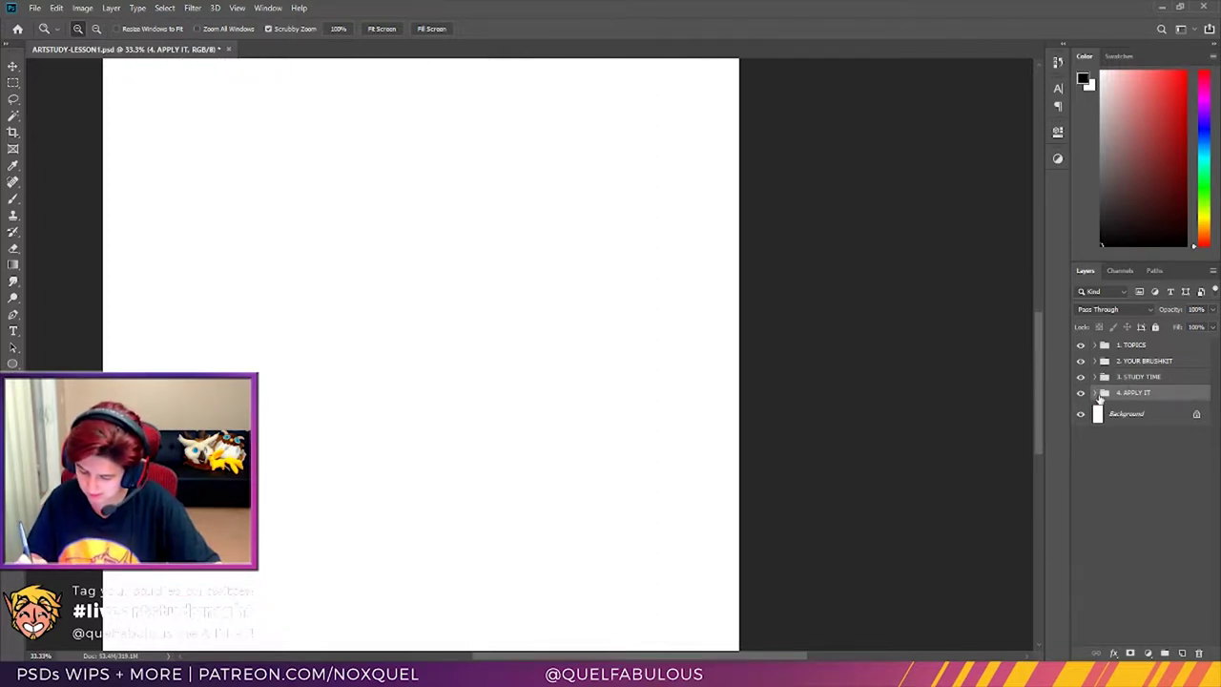
click(1095, 394)
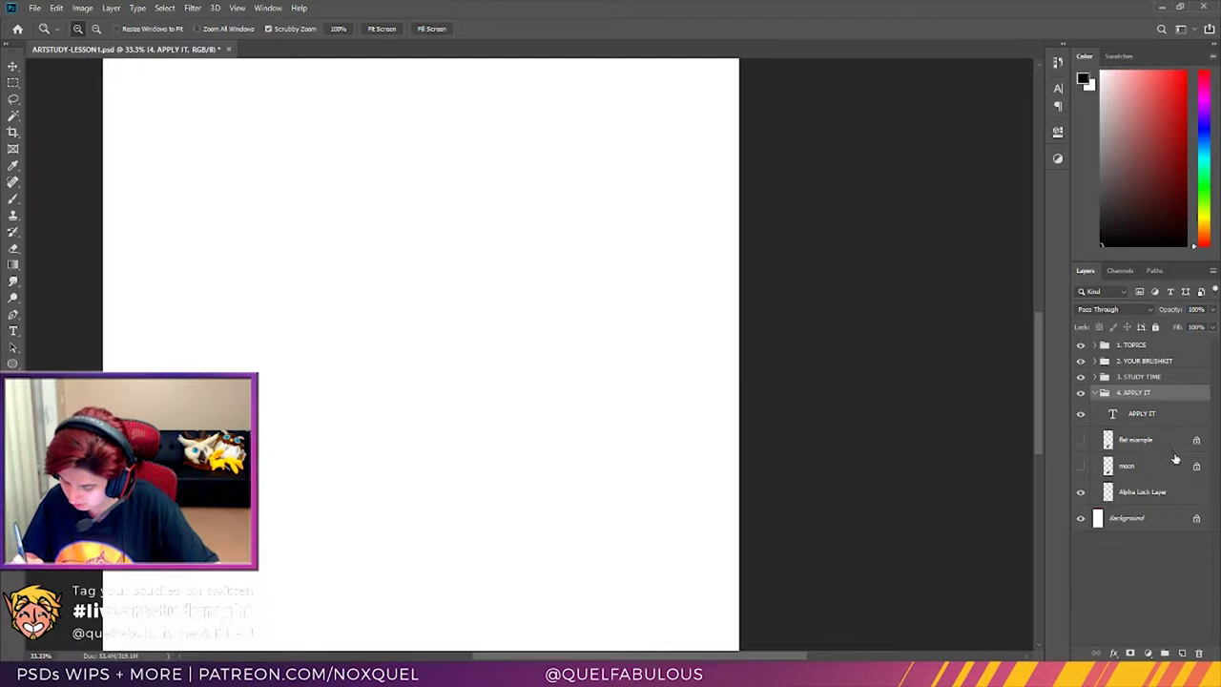
Step: Select the flat example layer, show its striped gray circle beneath the APPLY IT title, and hide it again
click(1147, 444)
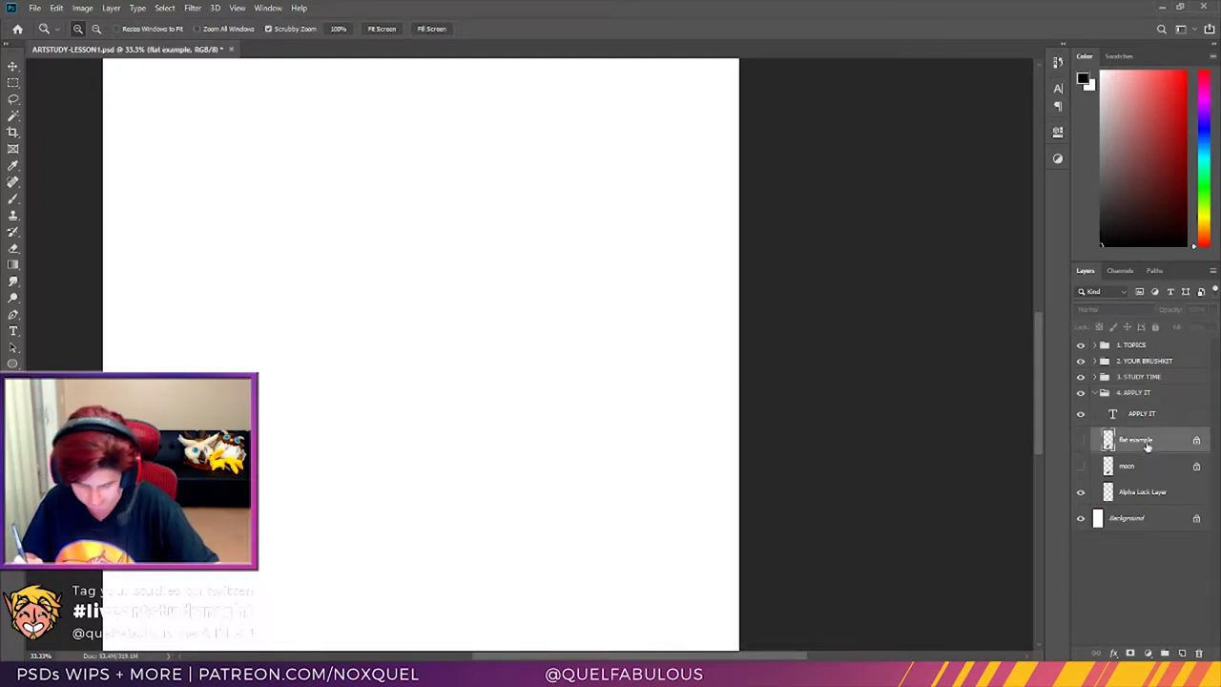
drag(1039, 360, 1045, 448)
click(1081, 439)
click(1081, 464)
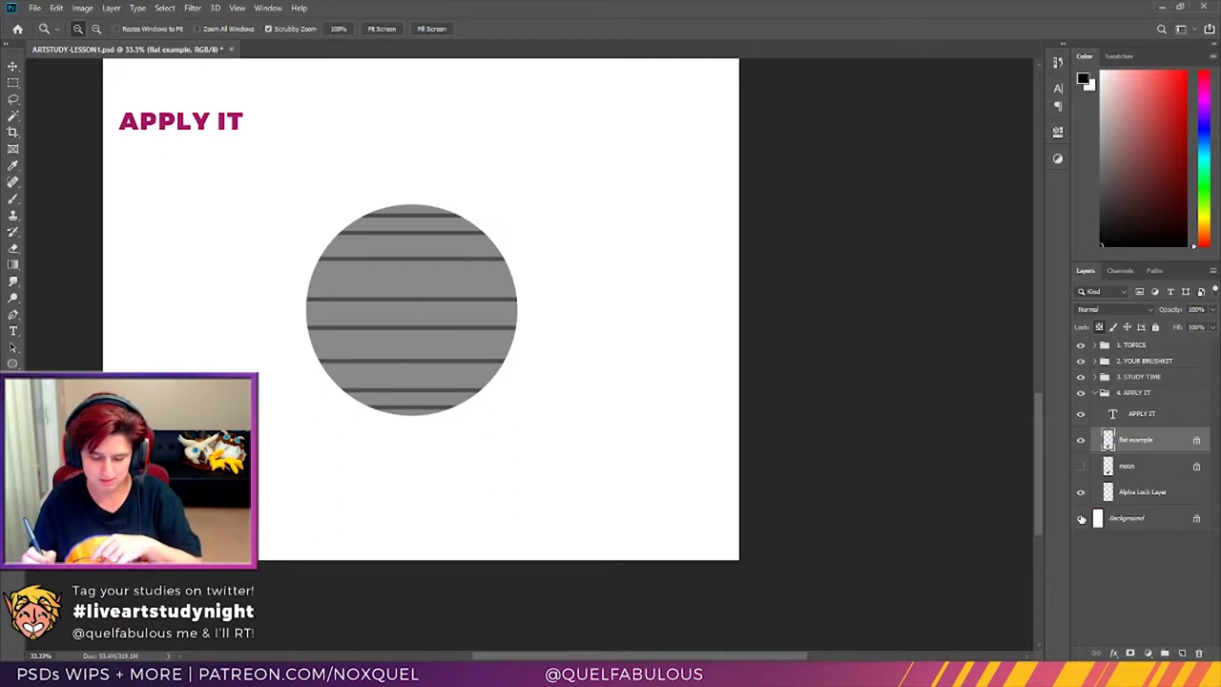
click(1081, 440)
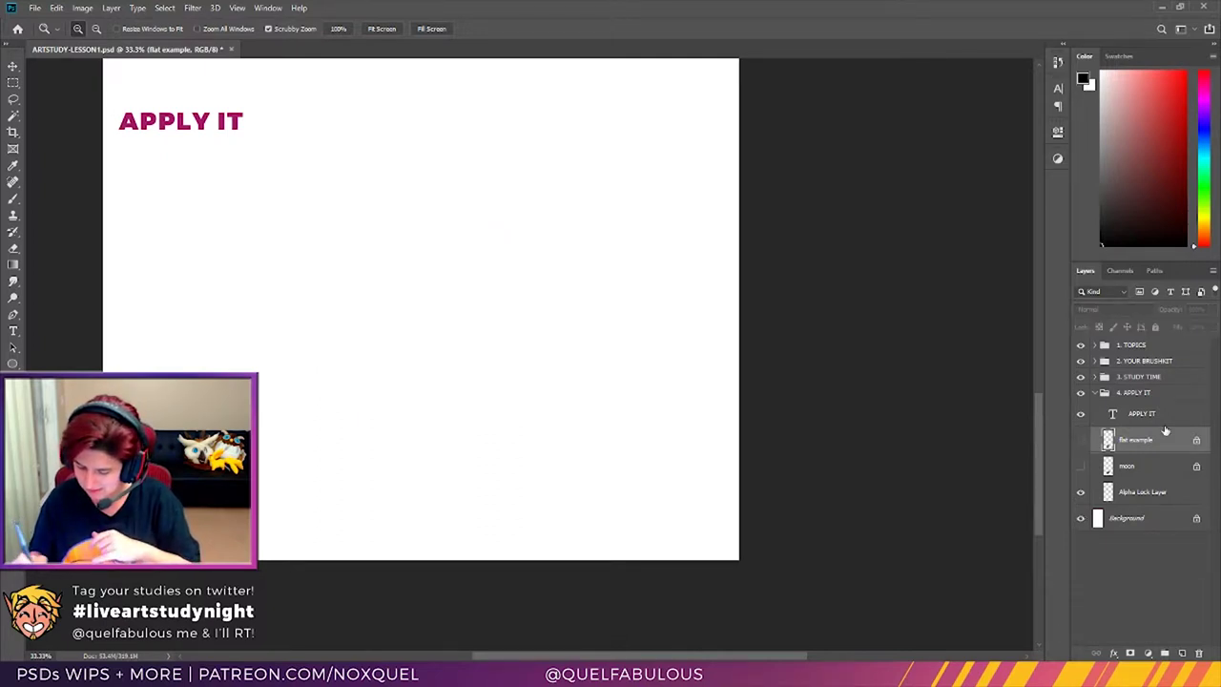
Step: On the Alpha Lock Layer, stamp one muted red circle beneath the APPLY IT title using a 1000 px brush
click(1147, 493)
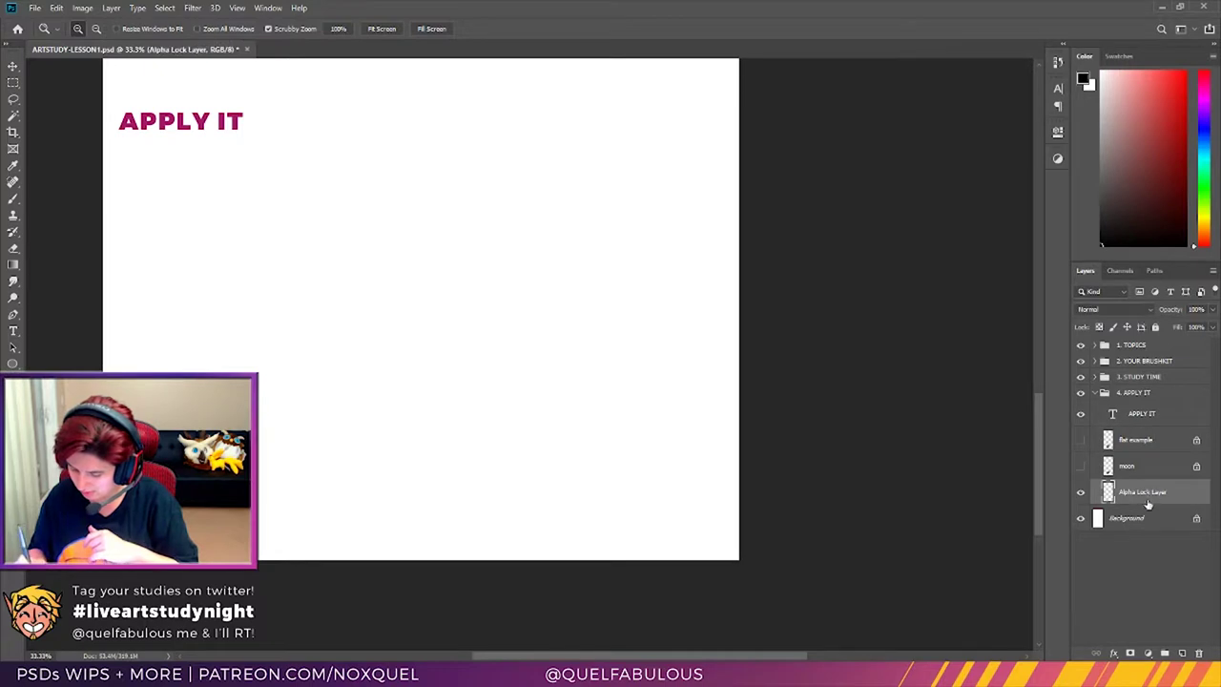
click(13, 248)
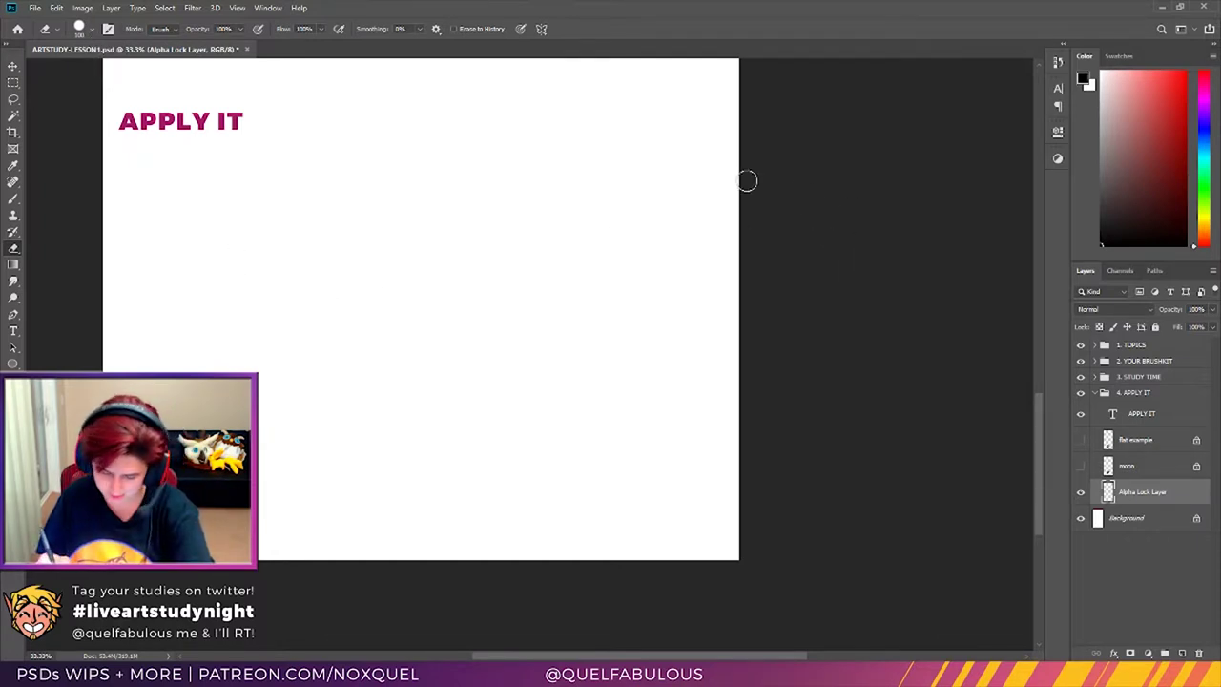
click(14, 198)
key(bracketright)
key(bracketright)
key(bracketright)
key(bracketright)
key(bracketright)
key(bracketright)
key(bracketright)
key(bracketright)
key(bracketright)
key(bracketright)
key(bracketright)
key(bracketright)
key(bracketright)
key(bracketright)
key(bracketright)
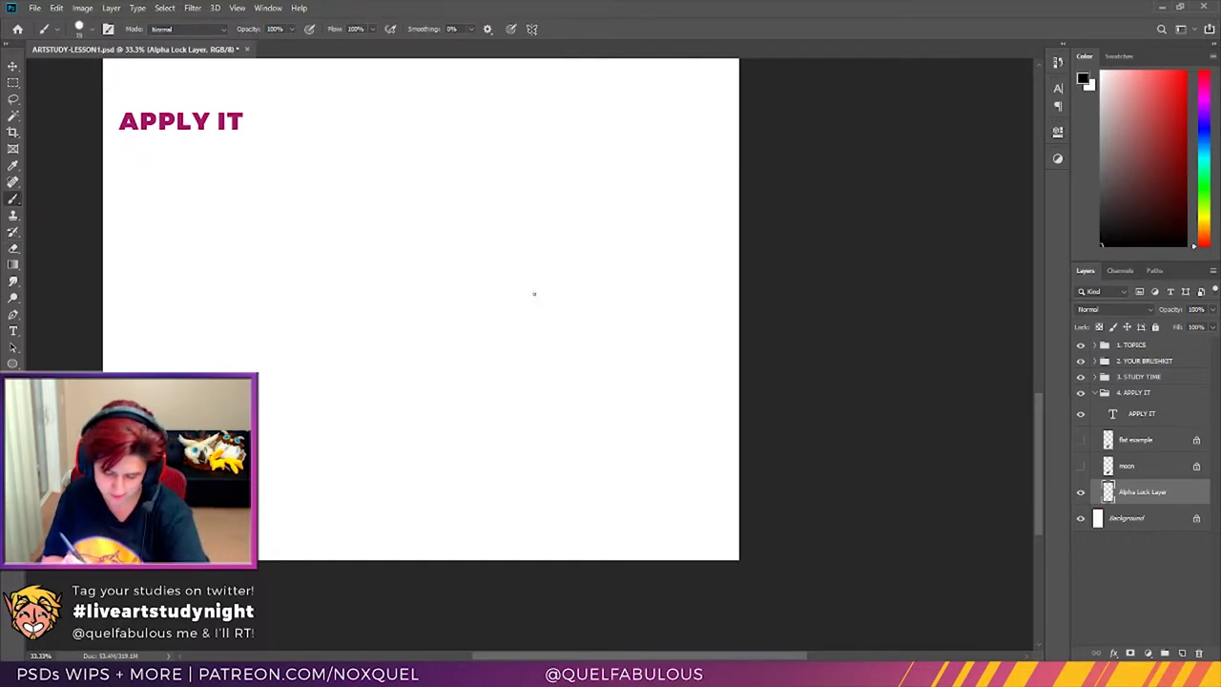
key(bracketleft)
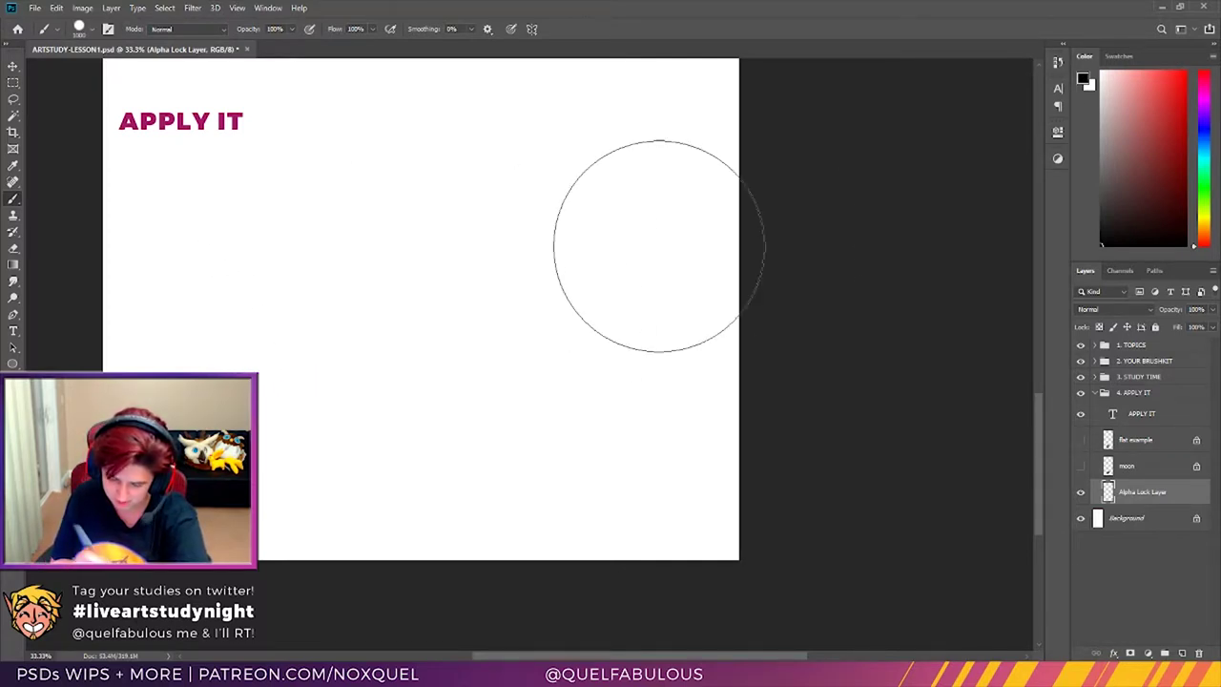
click(1110, 177)
click(1153, 119)
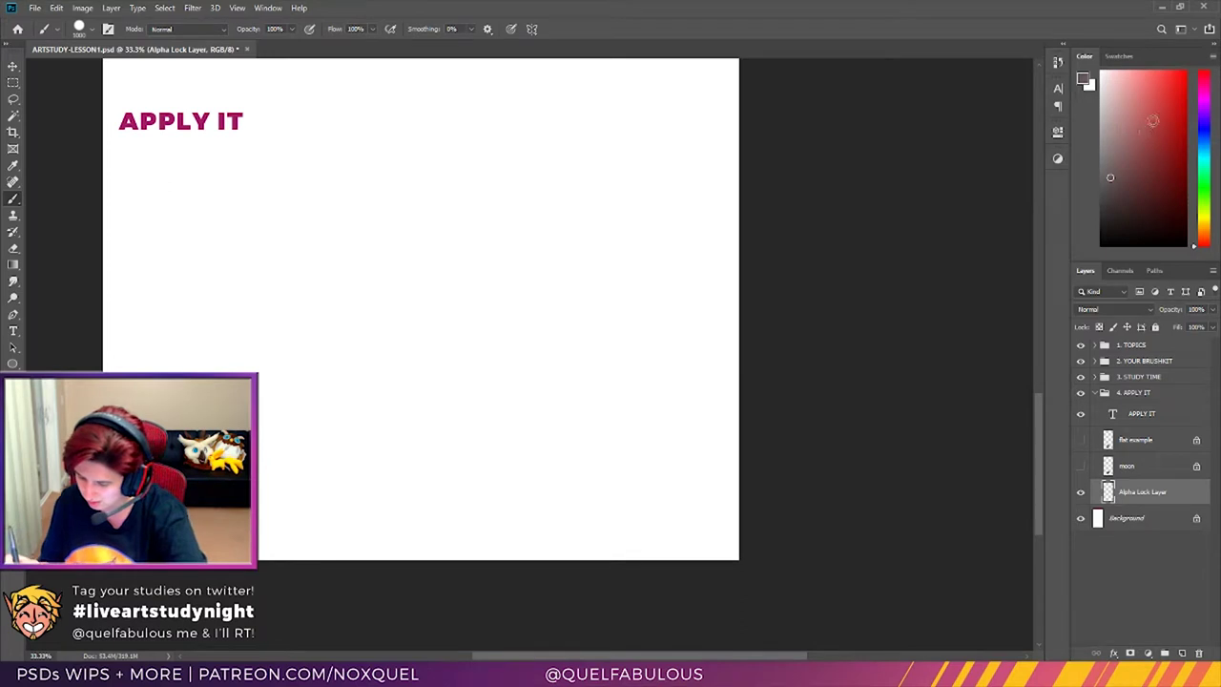
click(423, 285)
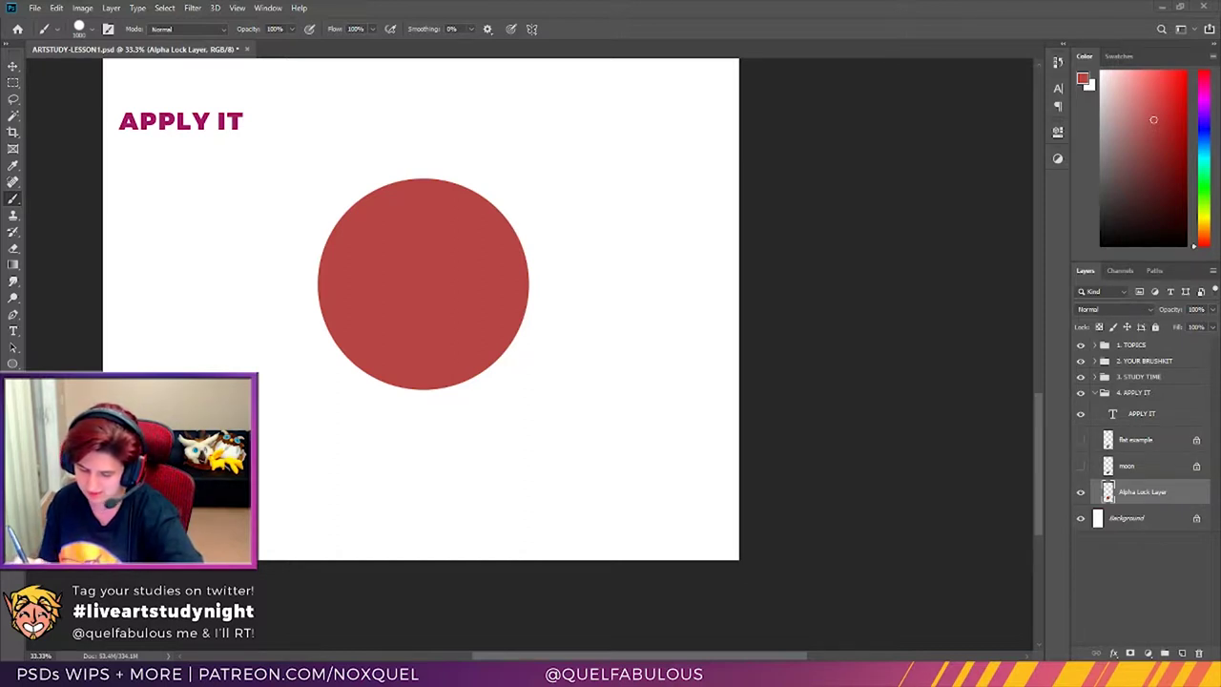
Step: Scribble dark red strokes past the circle's edges with a 50 px brush, undo them, and lock the layer's transparent pixels
mouse_move(1156, 181)
mouse_down()
mouse_move(1149, 202)
mouse_move(1154, 178)
mouse_up()
key(bracketleft)
key(bracketleft)
key(bracketleft)
key(bracketleft)
key(bracketleft)
key(bracketleft)
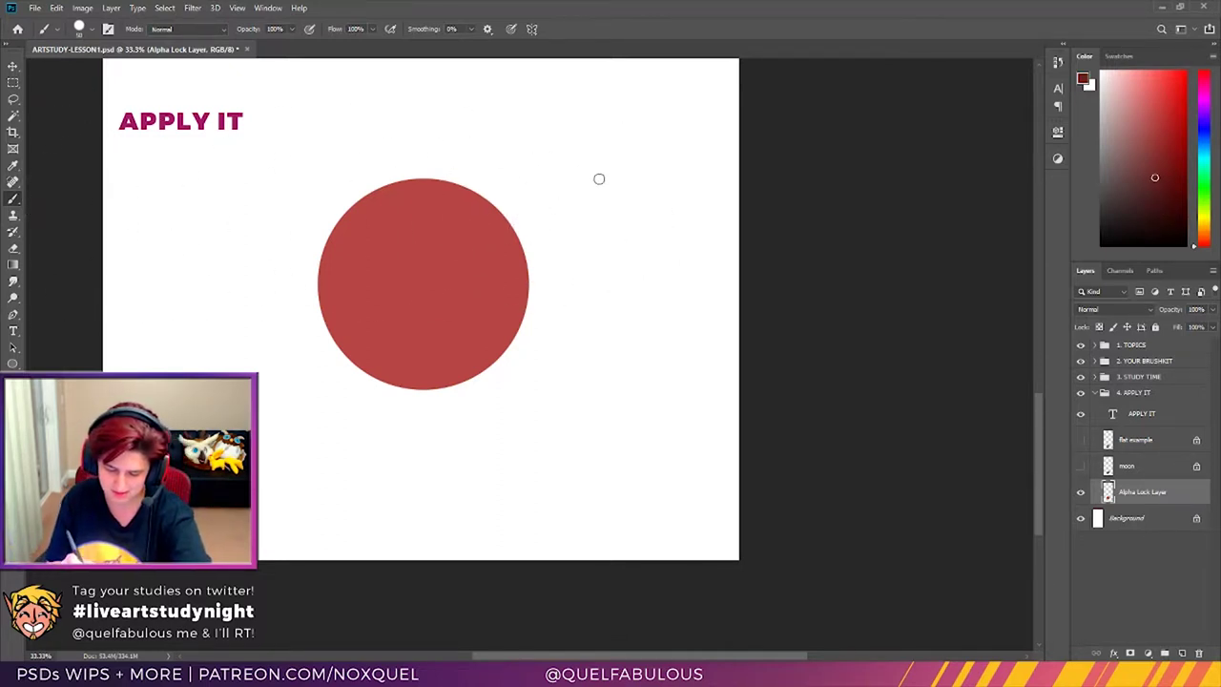
mouse_move(554, 208)
mouse_down()
mouse_move(347, 316)
mouse_move(367, 351)
mouse_move(325, 372)
mouse_move(248, 296)
mouse_move(200, 326)
mouse_up()
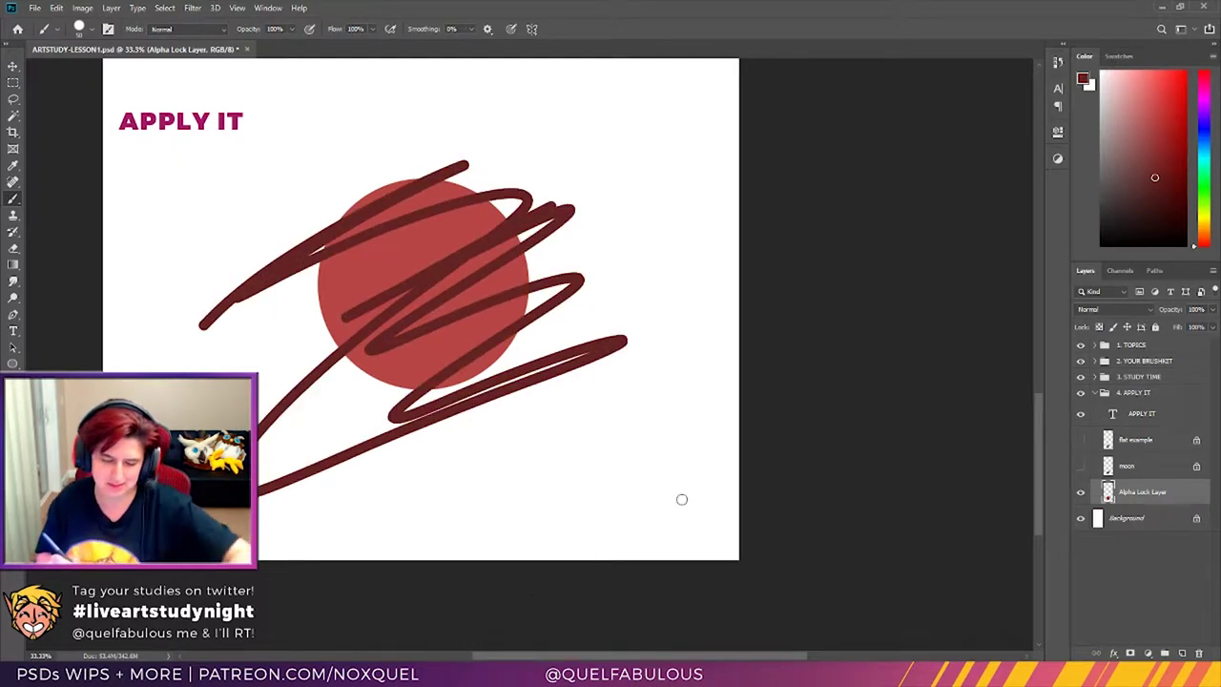
key(ctrl+z)
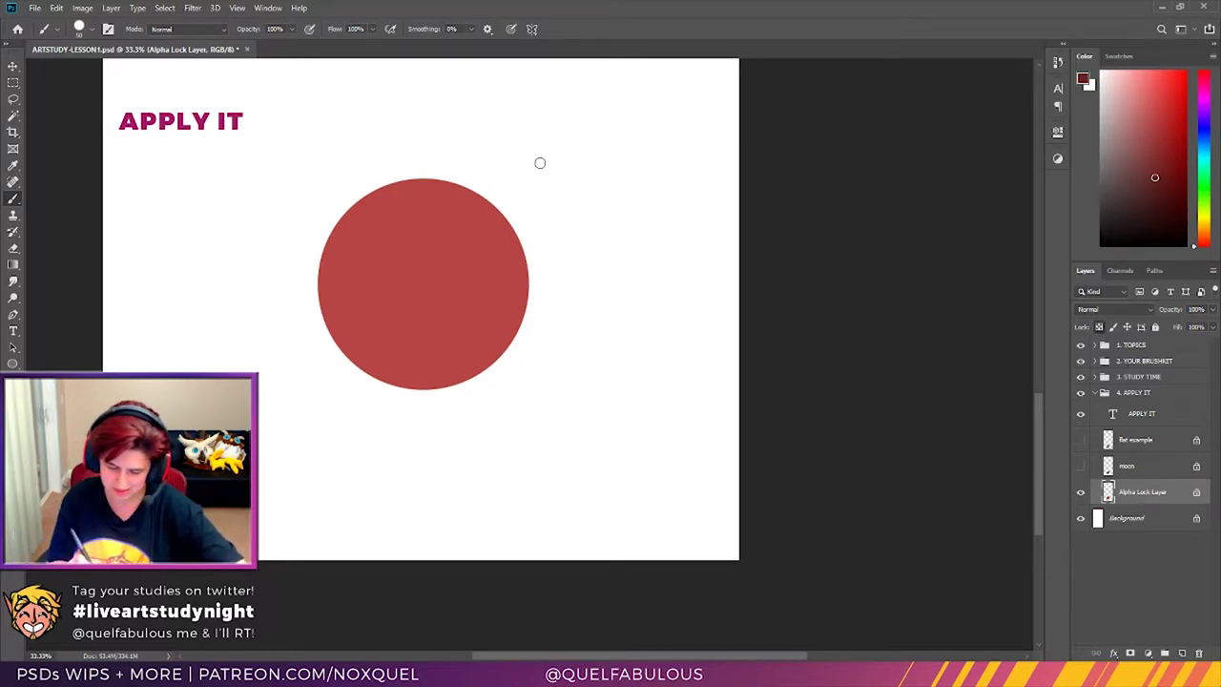
Step: Hatch parallel diagonal dark red strokes across the whole circle, running past its edges
drag(540, 161, 278, 289)
drag(553, 191, 305, 286)
drag(573, 202, 322, 310)
drag(553, 224, 314, 315)
drag(572, 248, 329, 343)
drag(591, 272, 348, 367)
drag(630, 277, 381, 381)
drag(600, 315, 419, 391)
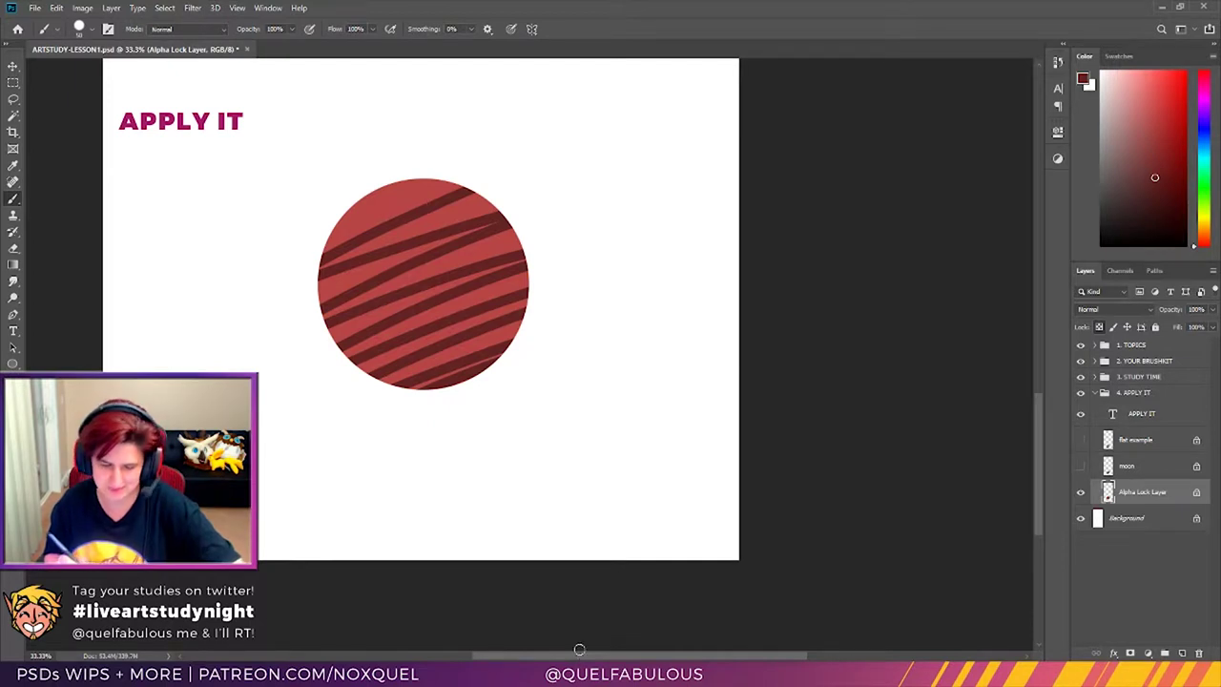
Step: Undo all the diagonal hatching strokes on the red circle
key(ctrl+z)
key(ctrl+z)
key(ctrl+z)
key(ctrl+z)
key(ctrl+z)
key(ctrl+z)
key(ctrl+z)
key(ctrl+z)
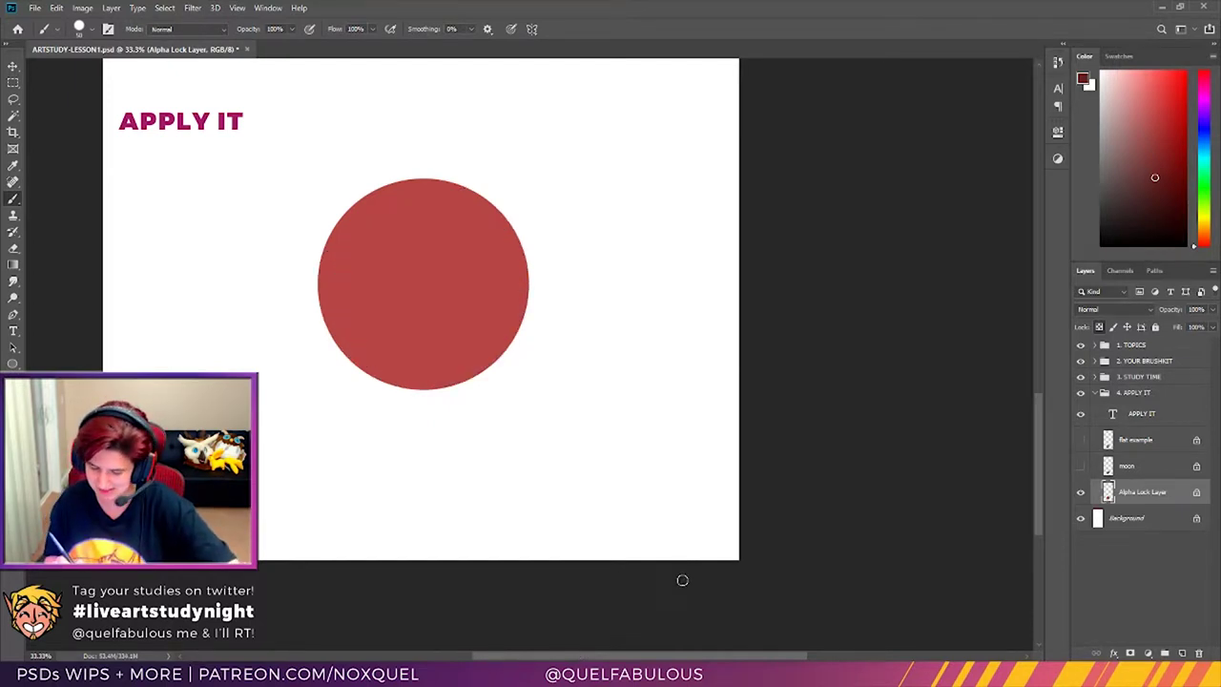
Step: Paint dark red strokes around the circle's rim and slanted bands across its middle
mouse_move(511, 222)
mouse_down()
mouse_move(451, 393)
mouse_move(355, 196)
mouse_move(505, 215)
mouse_up()
drag(520, 262, 420, 389)
mouse_move(315, 329)
mouse_down()
mouse_move(523, 272)
mouse_move(589, 198)
mouse_up()
drag(334, 305, 510, 220)
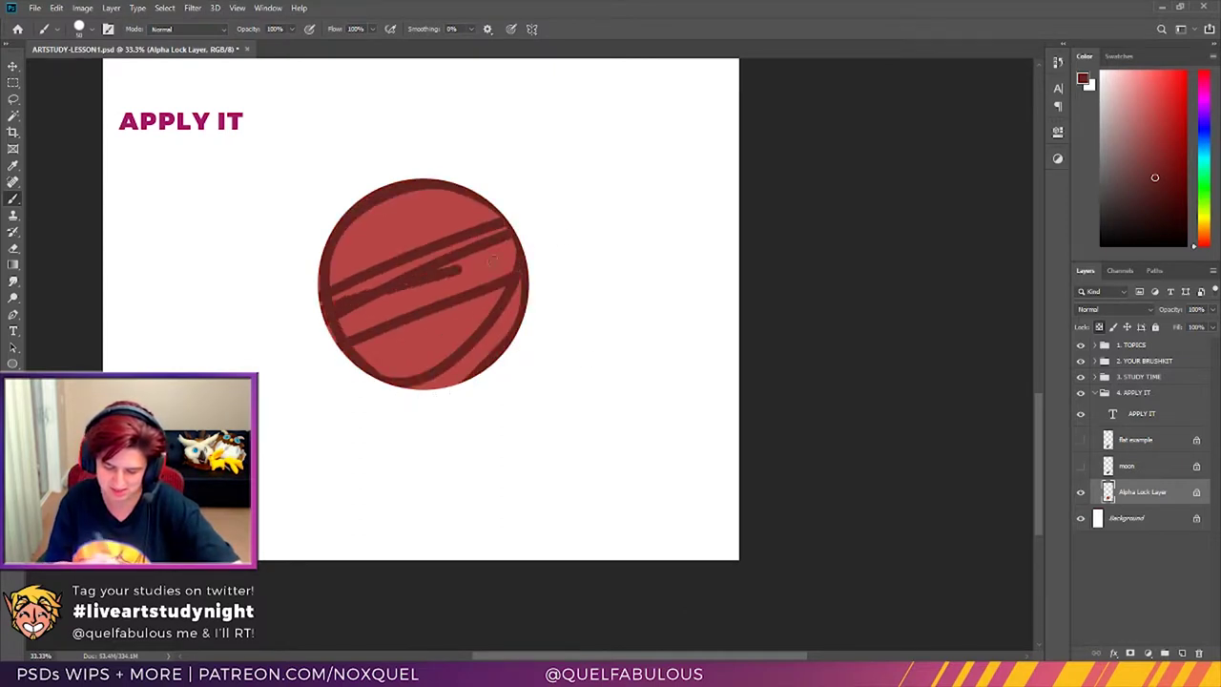
drag(353, 353, 516, 253)
drag(434, 380, 519, 296)
Step: Undo the rim and band strokes until the circle is plain red
key(ctrl+z)
key(ctrl+z)
key(ctrl+z)
key(ctrl+z)
key(ctrl+z)
key(ctrl+z)
key(ctrl+z)
key(ctrl+z)
key(ctrl+z)
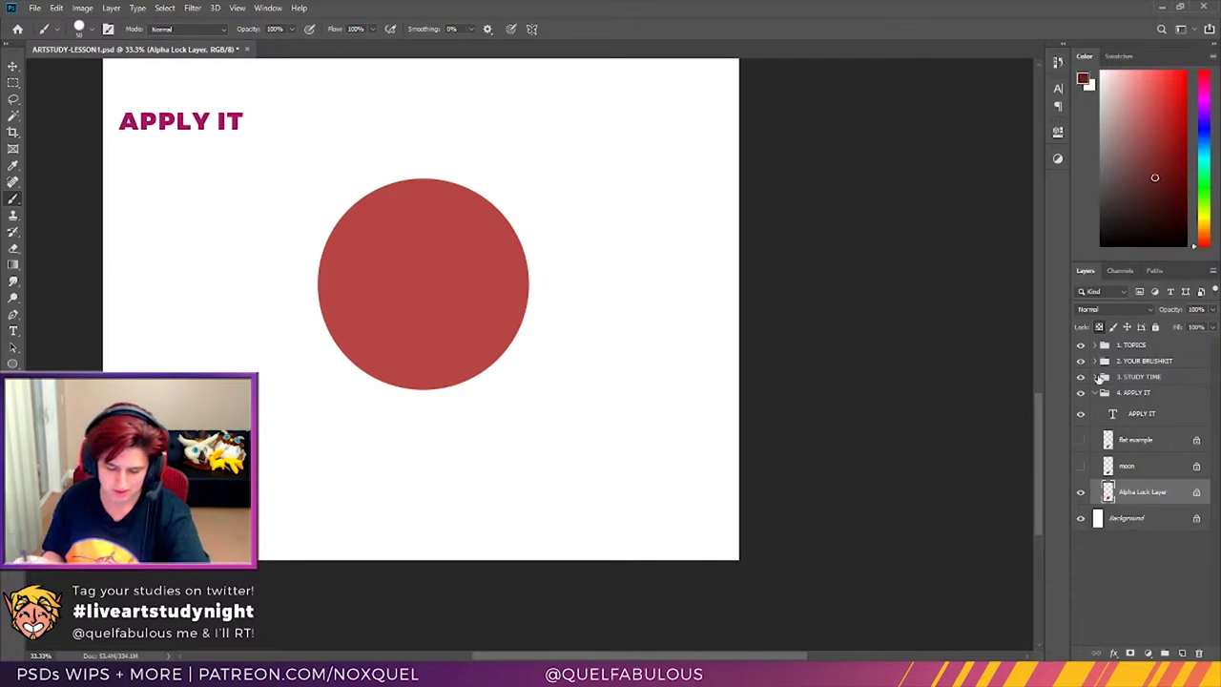
Step: Show the flat example's striped gray circle over the red circle
click(1081, 439)
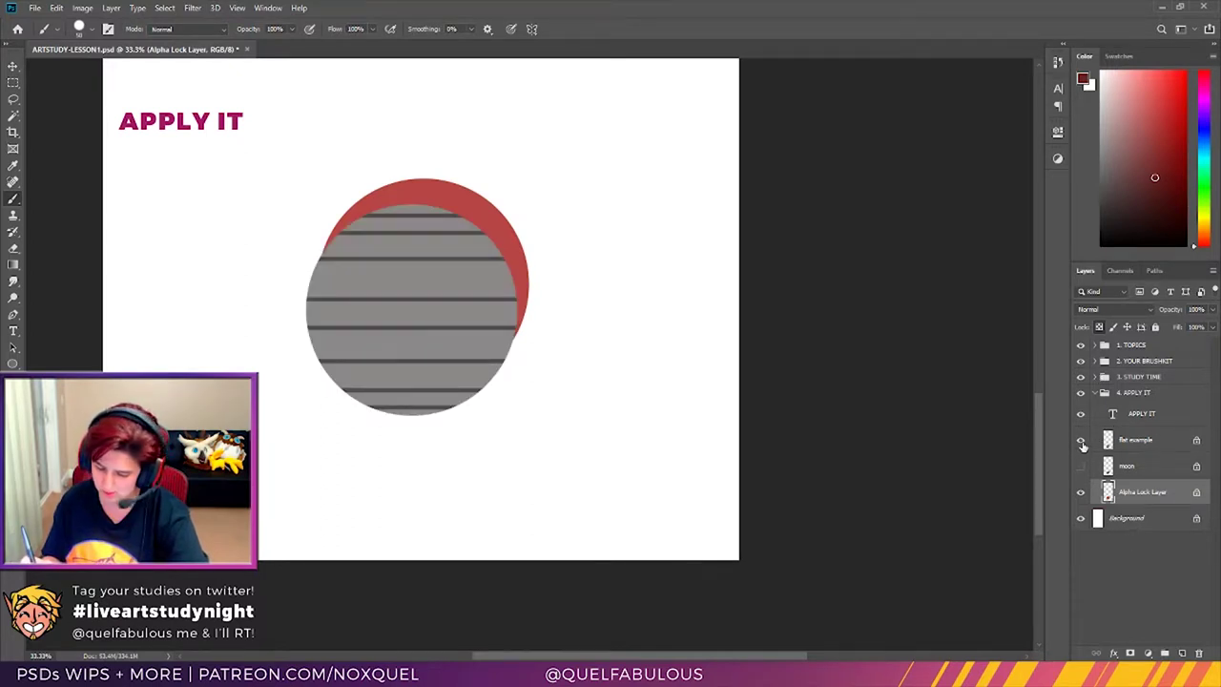
Step: Hide the flat example's striped circle, leaving only the red circle of the Alpha Lock Layer showing
click(1080, 492)
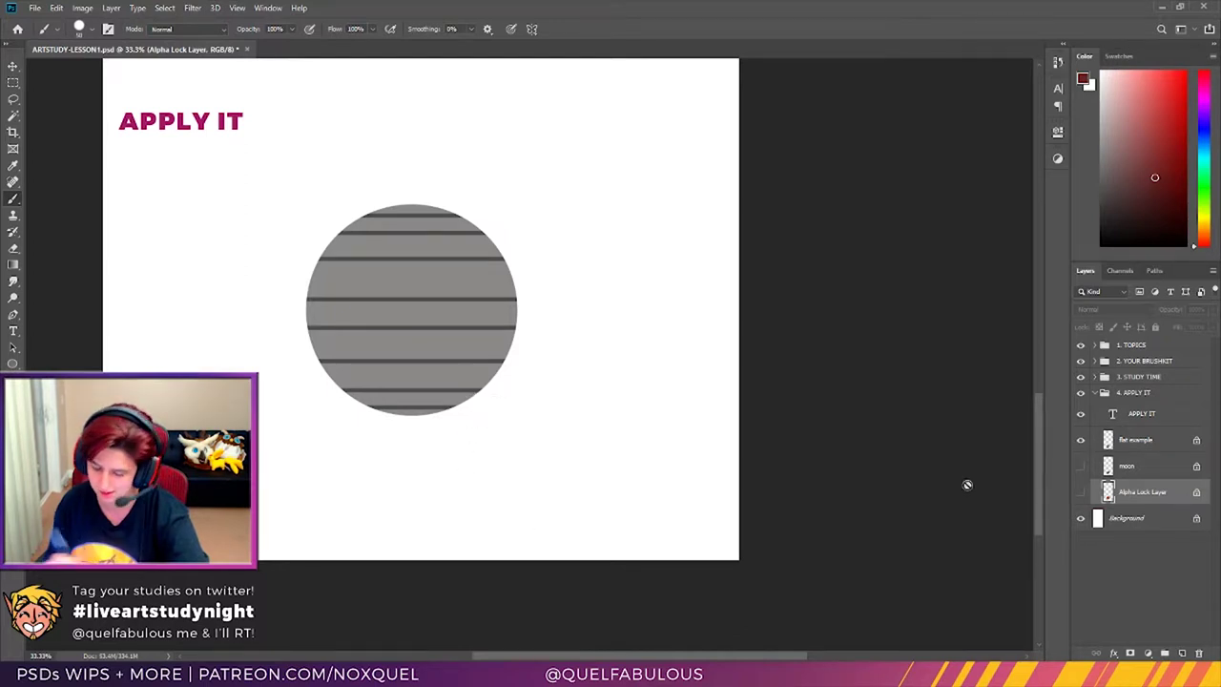
click(1079, 440)
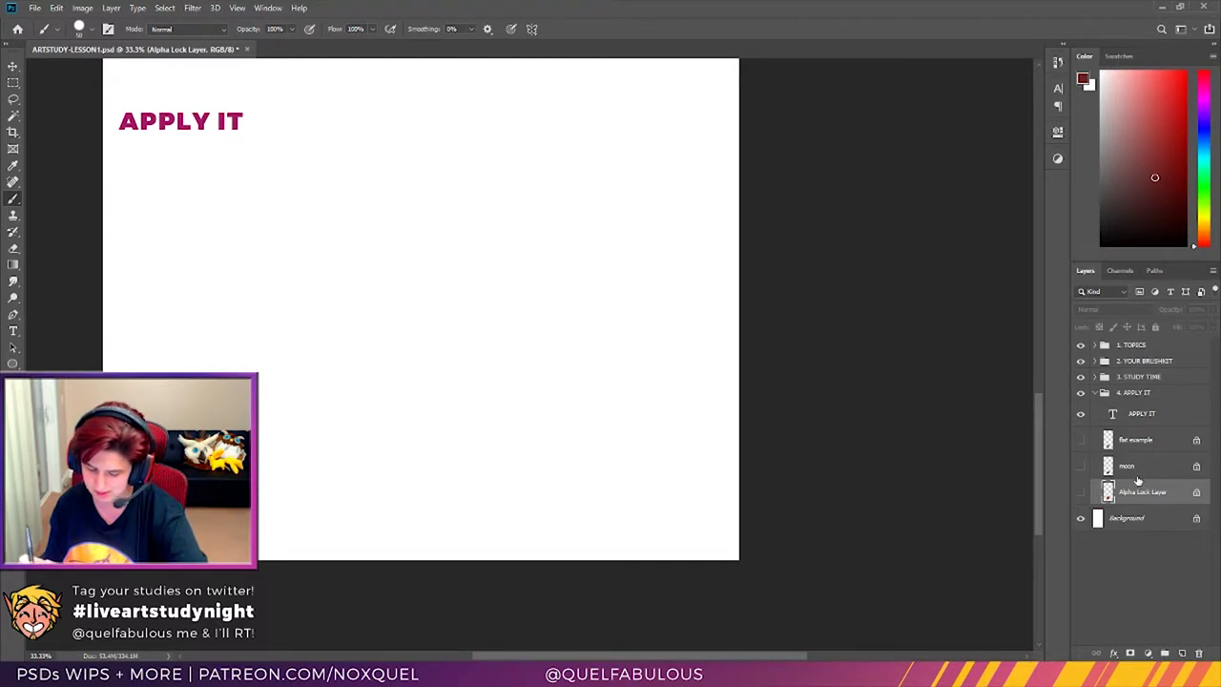
click(1082, 493)
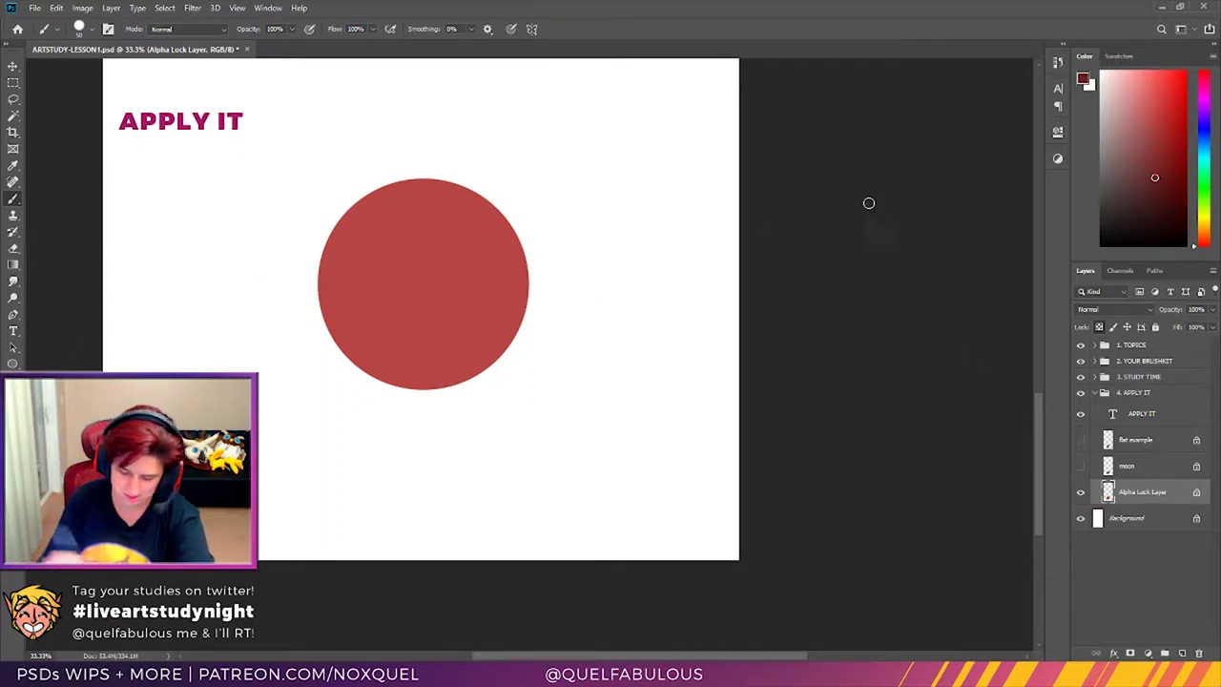
Step: Paint a dark gray dot near the red circle's upper-right rim and a small arrow outside the circle pointing at it
click(1101, 201)
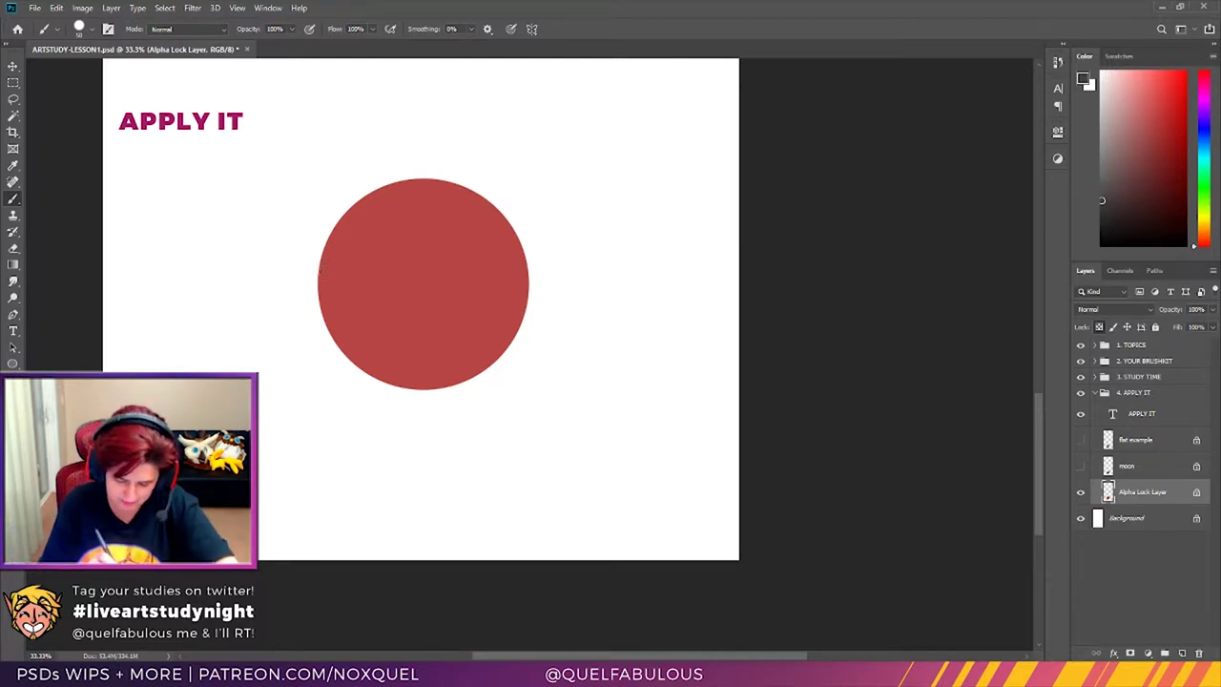
drag(317, 287, 531, 283)
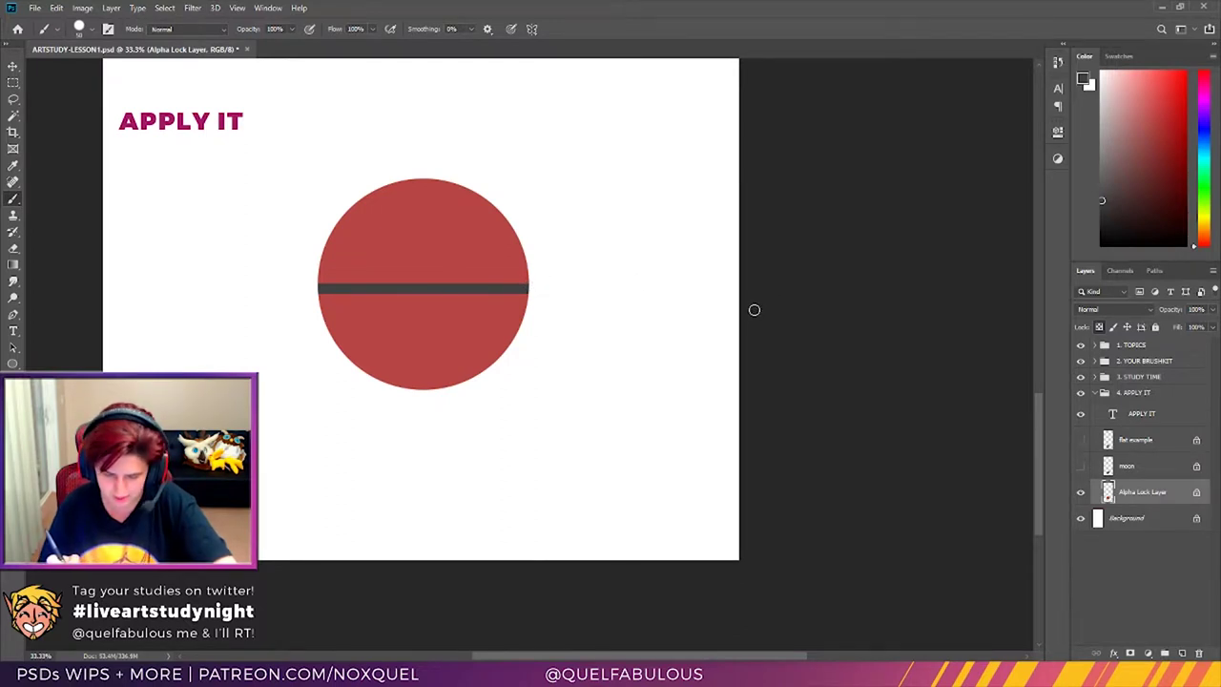
key(ctrl+z)
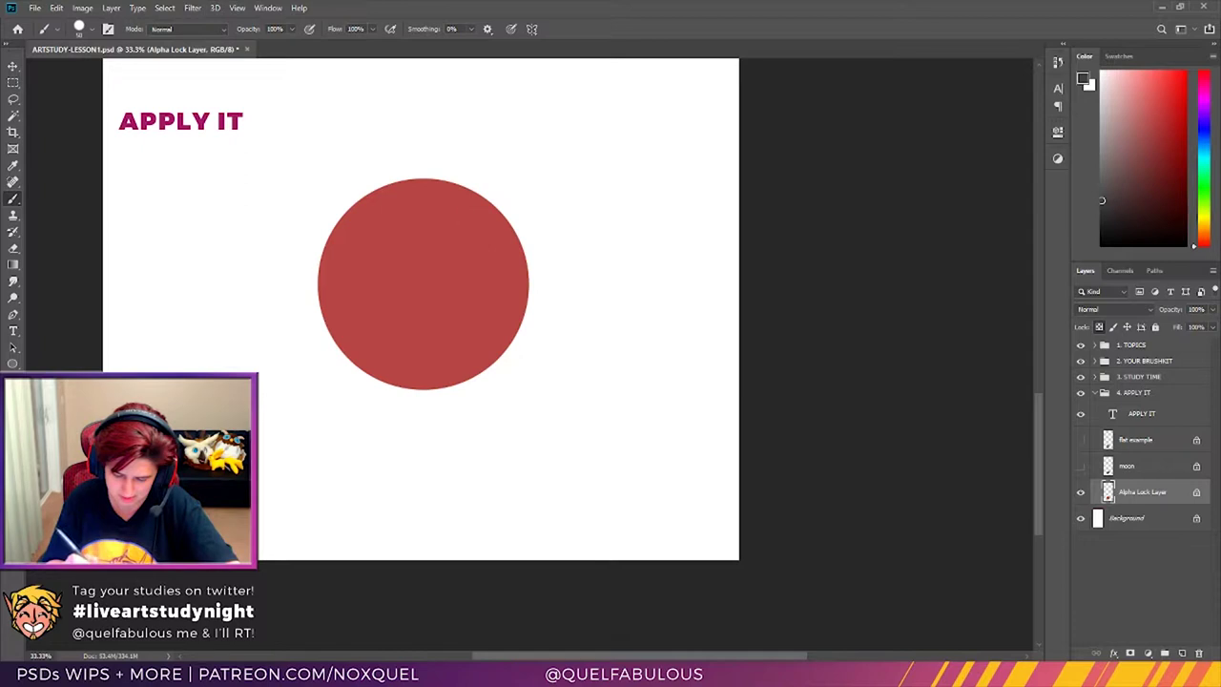
click(483, 218)
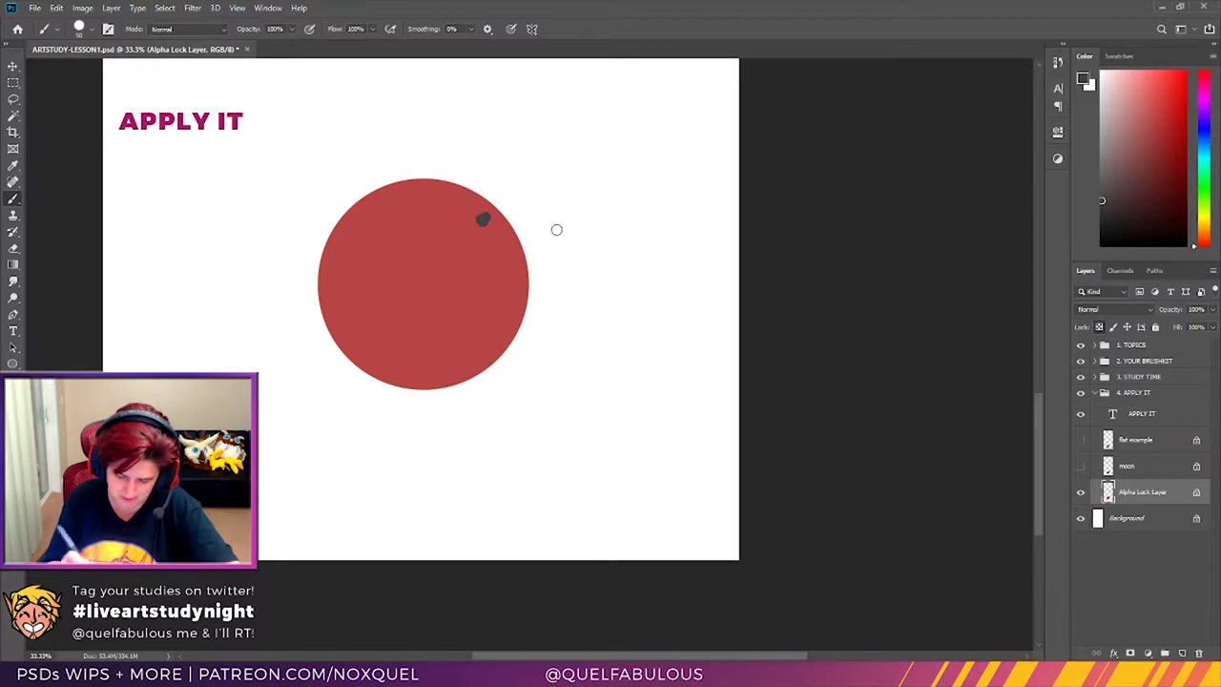
click(364, 335)
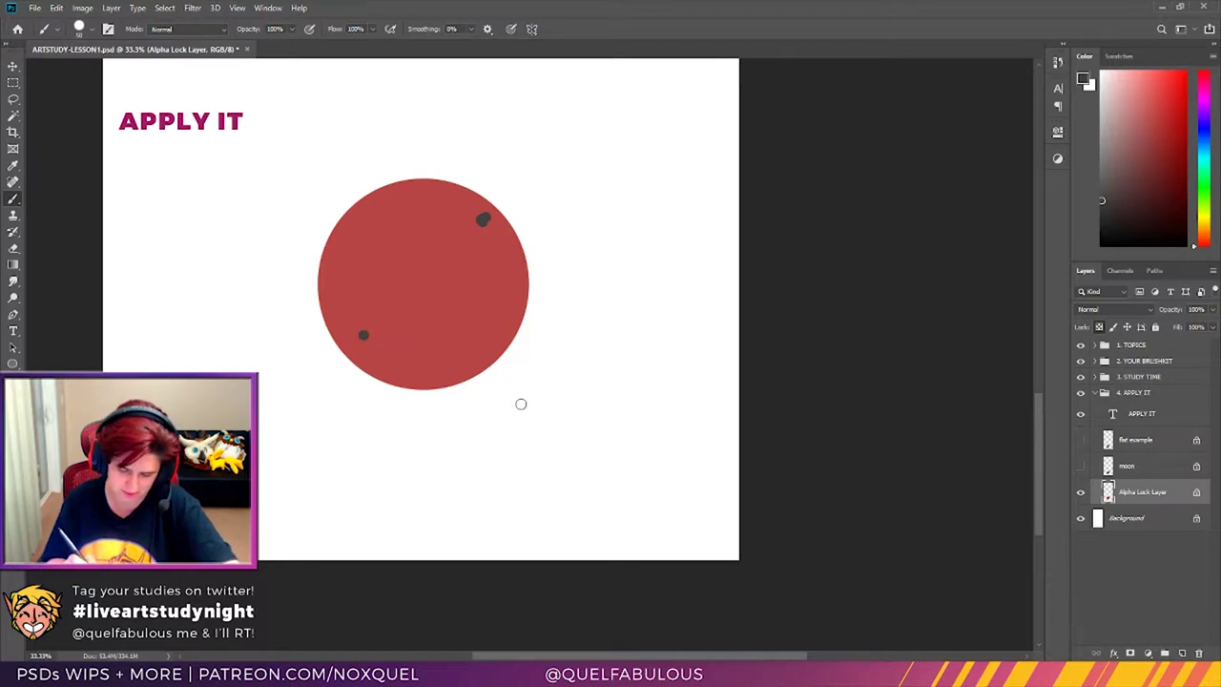
key(ctrl+z)
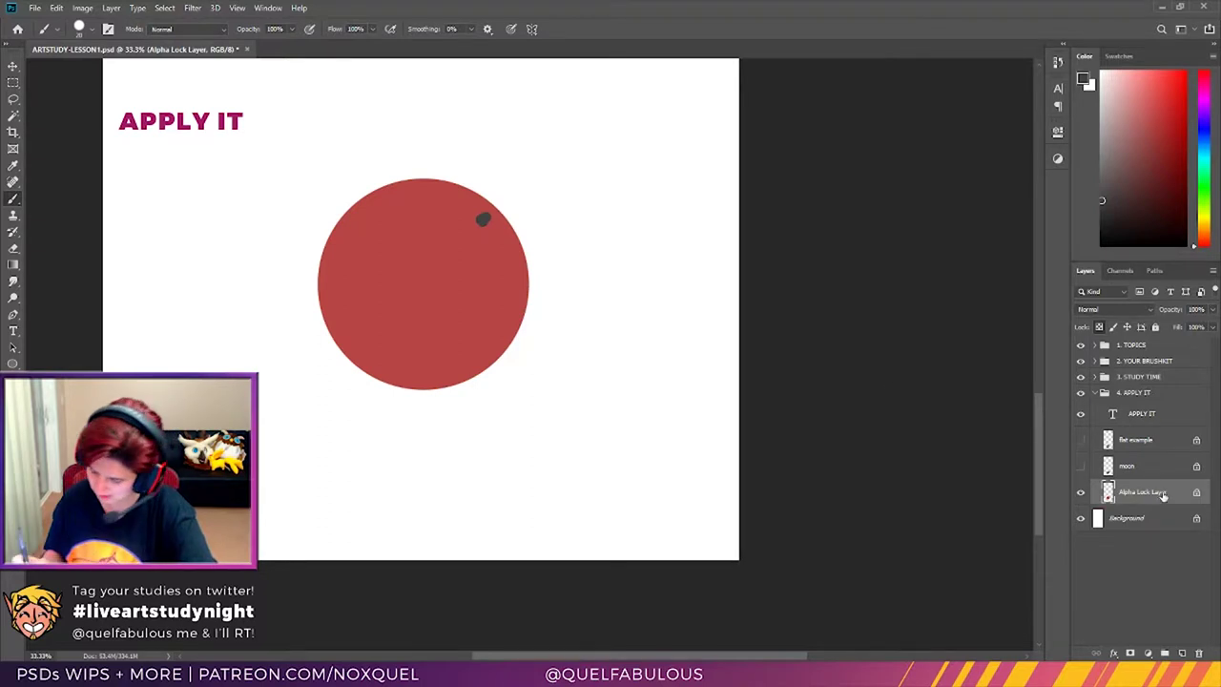
drag(520, 187, 508, 201)
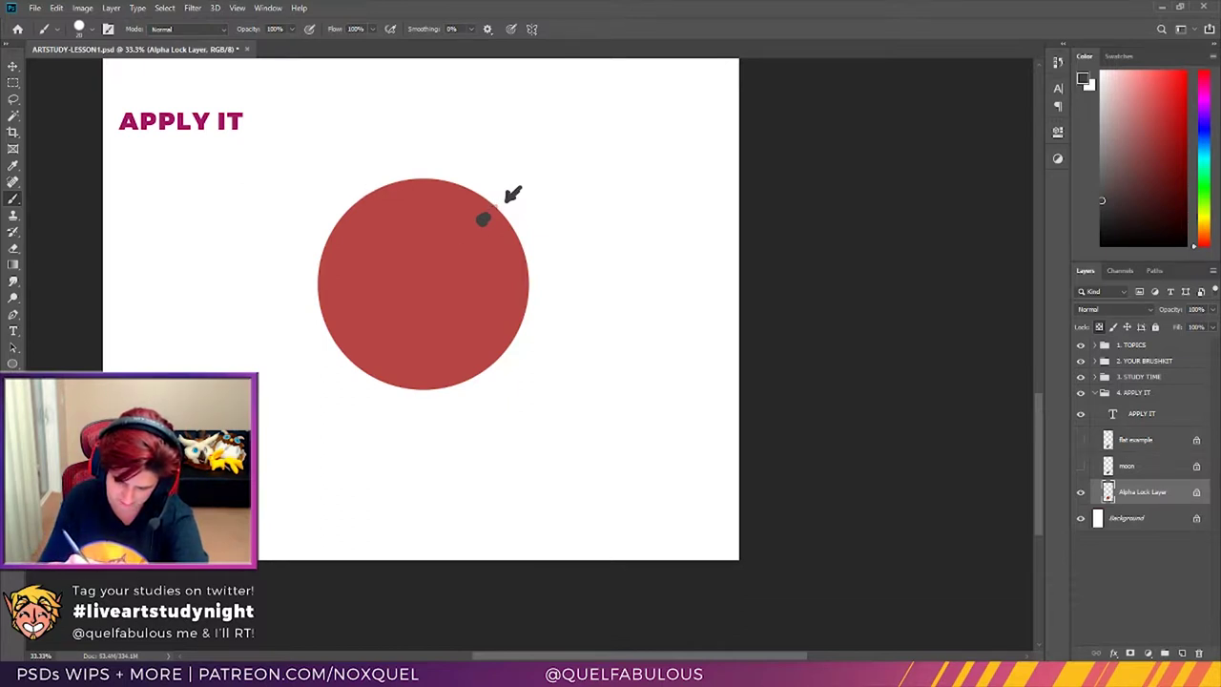
Step: Mark a small dark gray dot near the circle's lower-left edge and try diagonal lines from the upper-right dot across the circle
drag(490, 208, 335, 344)
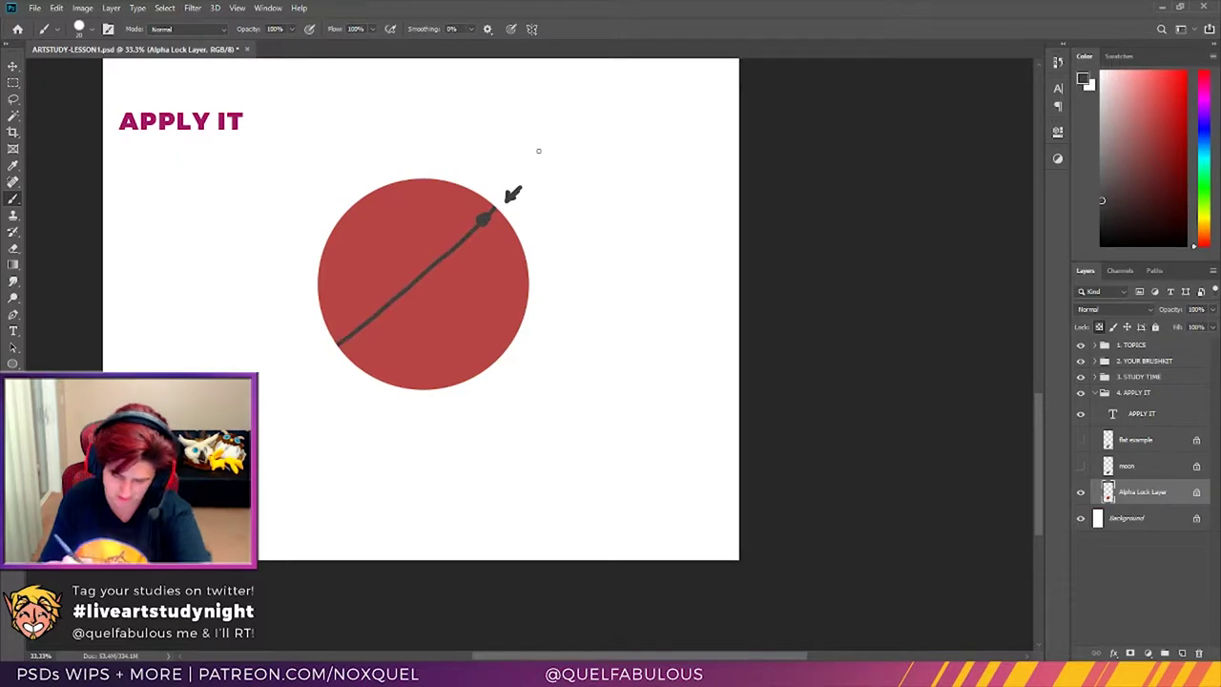
key(ctrl+z)
click(372, 342)
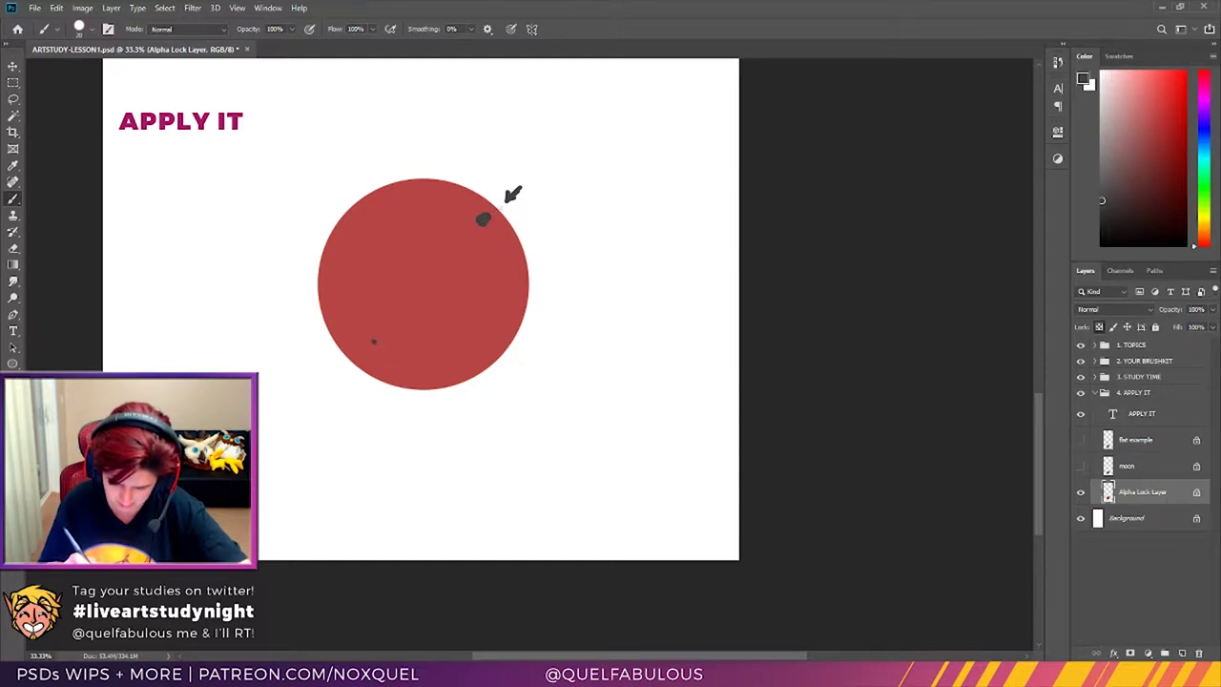
drag(496, 205, 306, 382)
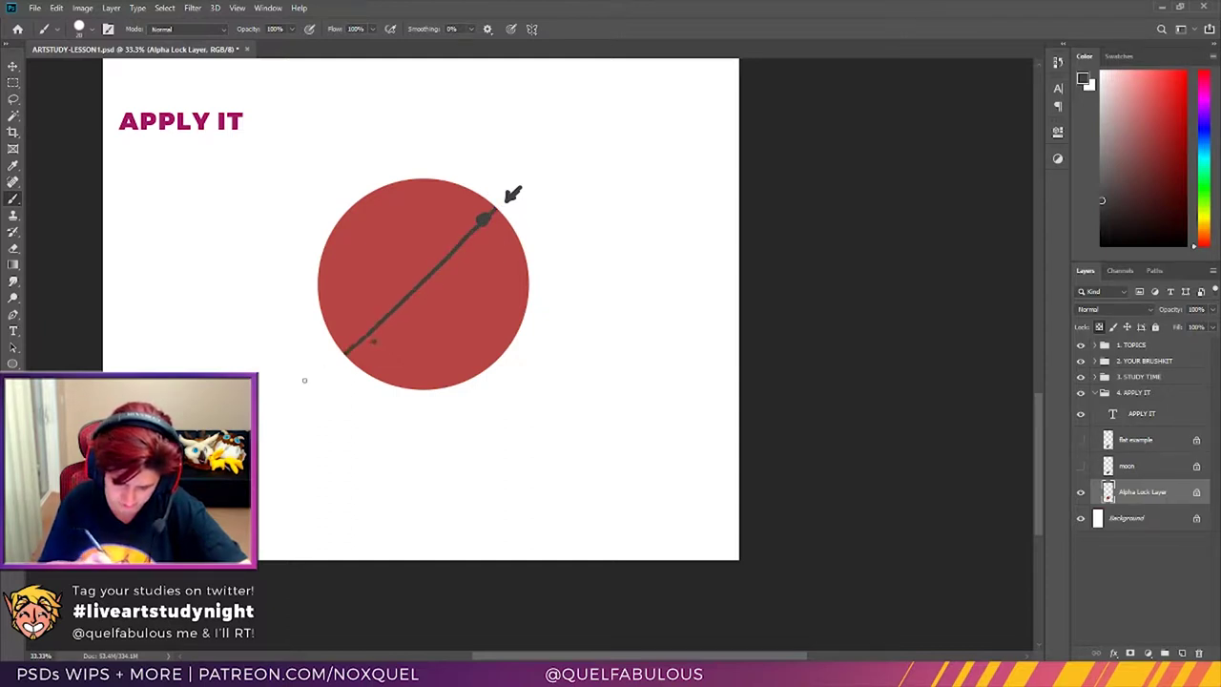
key(ctrl+z)
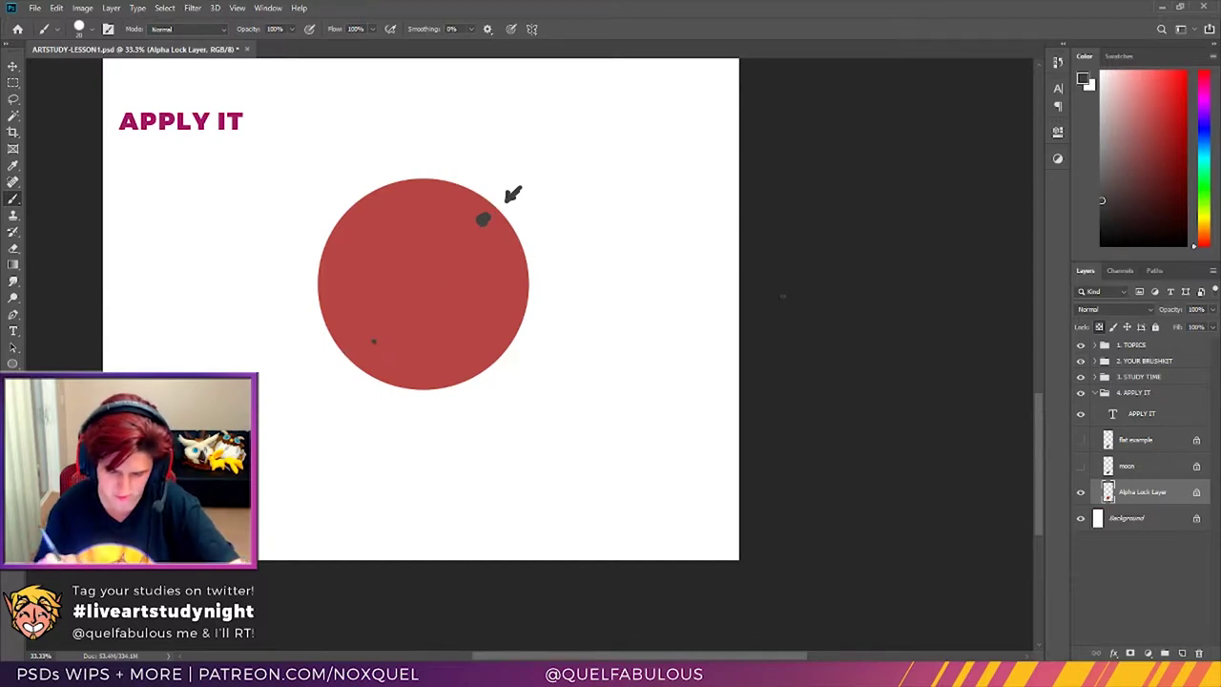
Step: Try a straight dark gray line across the whole circle, starting beside the arrowed dot
key(r)
mouse_move(817, 313)
mouse_down()
mouse_move(799, 174)
mouse_move(709, 128)
mouse_up()
key(b)
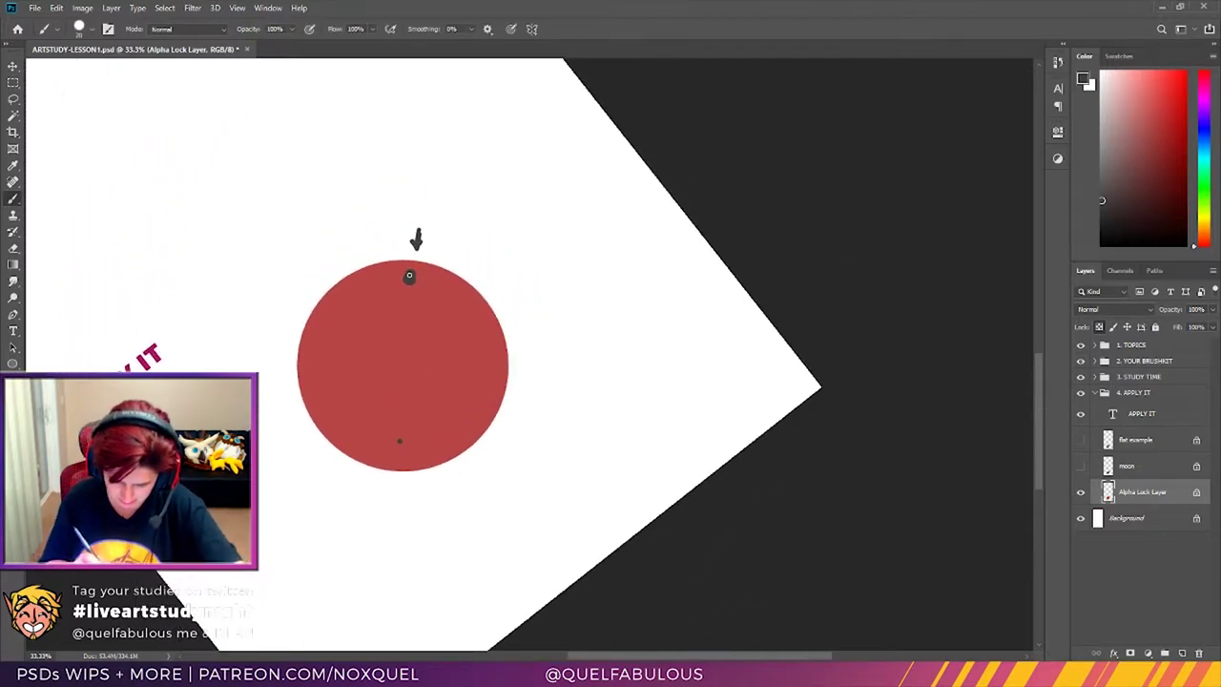
drag(414, 267, 406, 472)
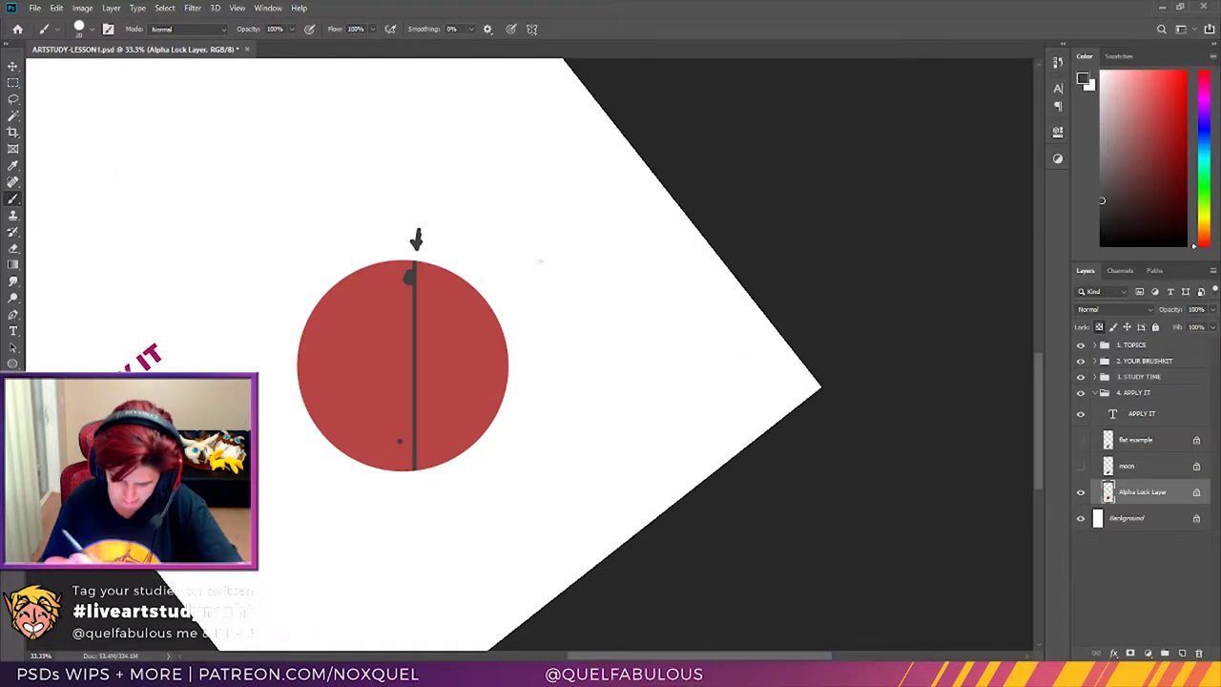
key(ctrl+z)
Step: Paint a curved dark gray line across the circle through the arrowed dot, bowing outward around the small dot
scroll(787, 408, left, 3)
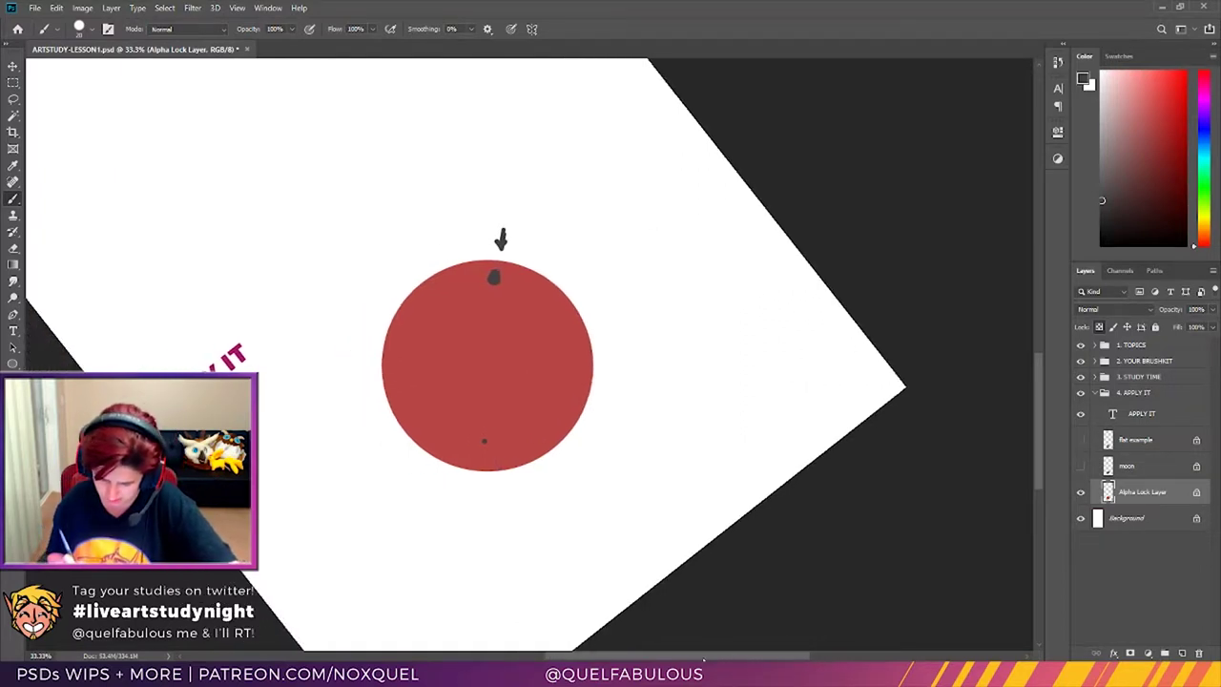
drag(814, 366, 808, 336)
drag(549, 258, 558, 483)
key(ctrl+z)
drag(549, 281, 552, 467)
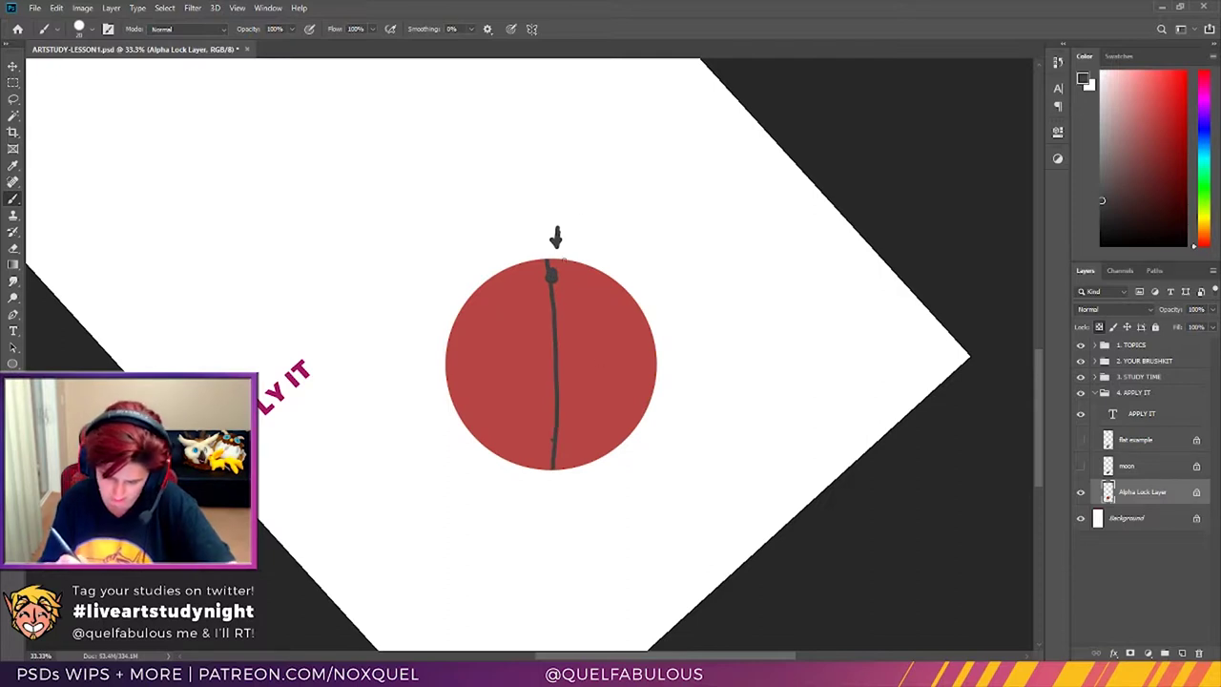
key(ctrl+z)
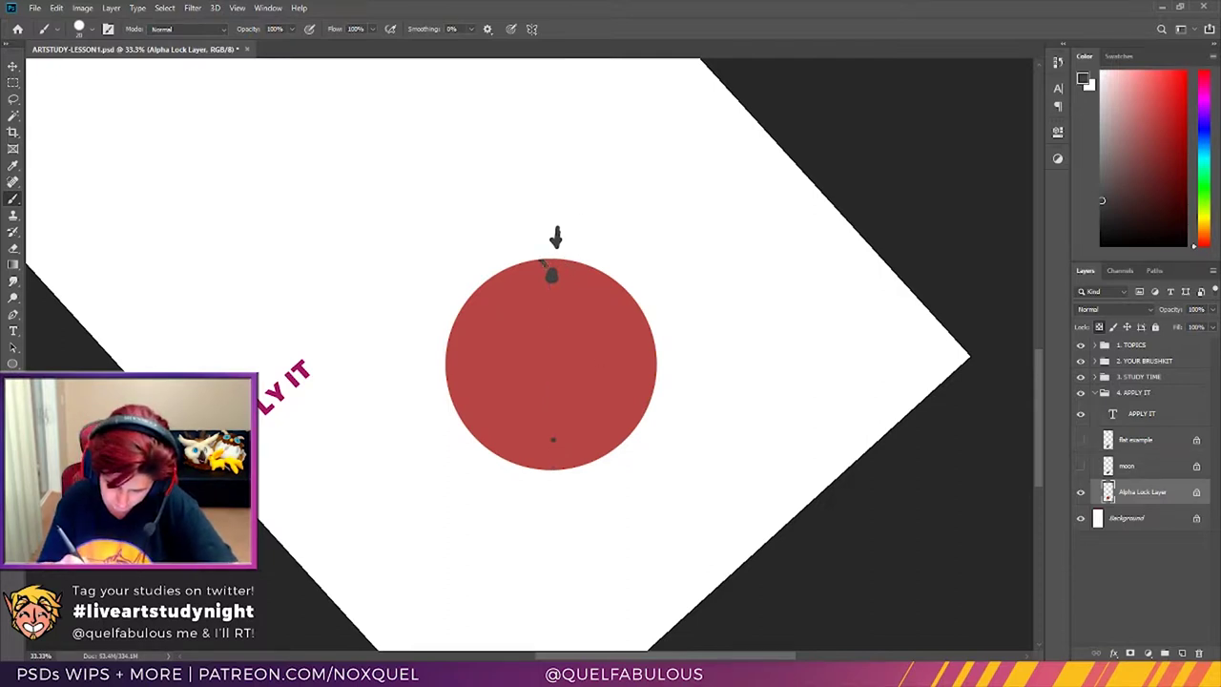
drag(552, 277, 562, 467)
key(ctrl+z)
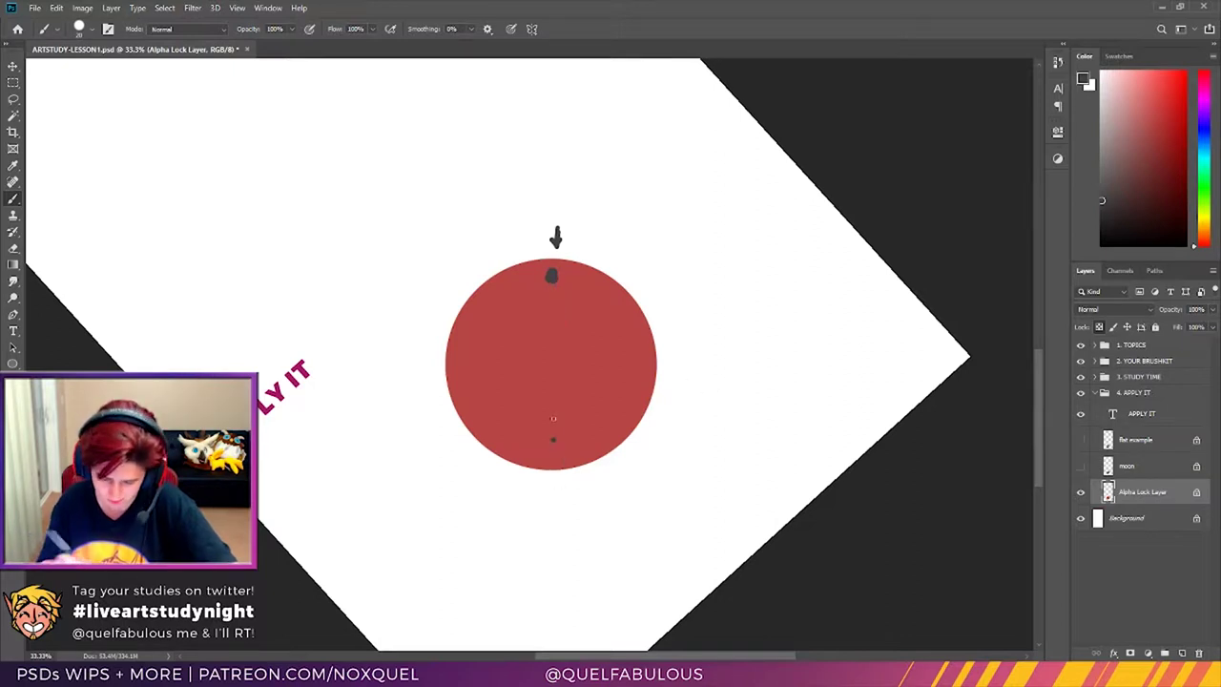
mouse_move(553, 465)
mouse_down()
mouse_move(569, 352)
mouse_move(541, 258)
mouse_up()
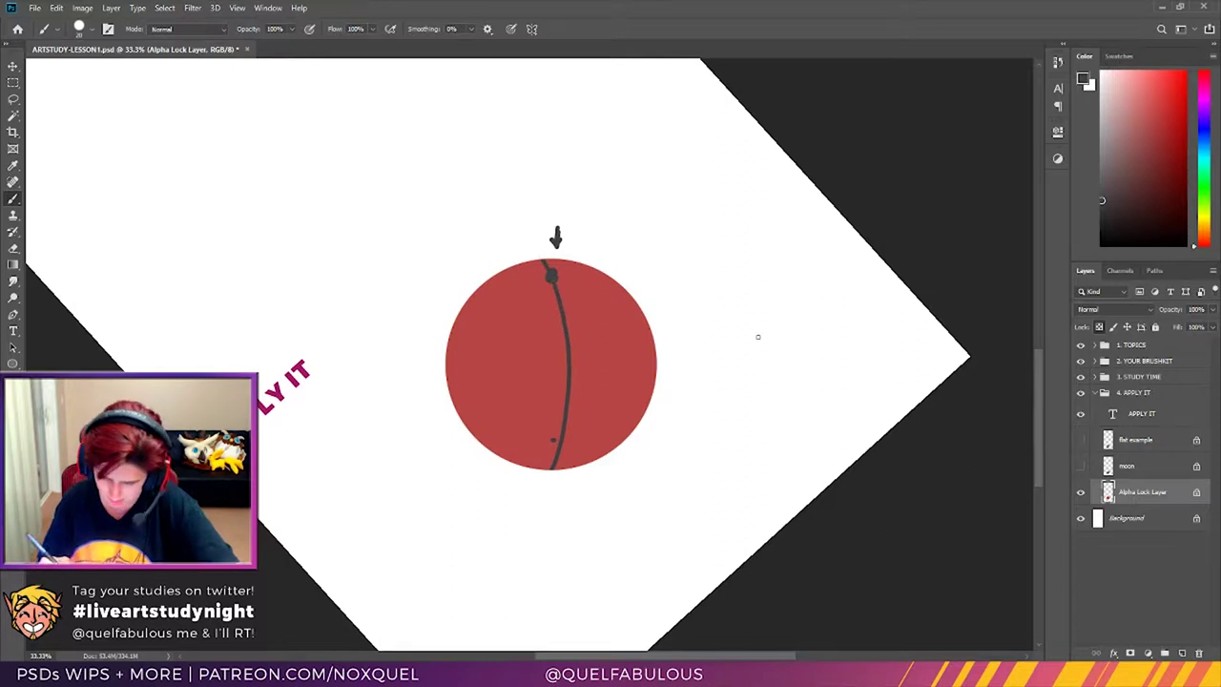
Step: Try a second curved line from the circle's upper-left edge to its lower-right edge, crossing the first curve
key(r)
mouse_move(902, 196)
mouse_down()
mouse_move(905, 373)
mouse_move(879, 491)
mouse_move(879, 467)
mouse_up()
key(b)
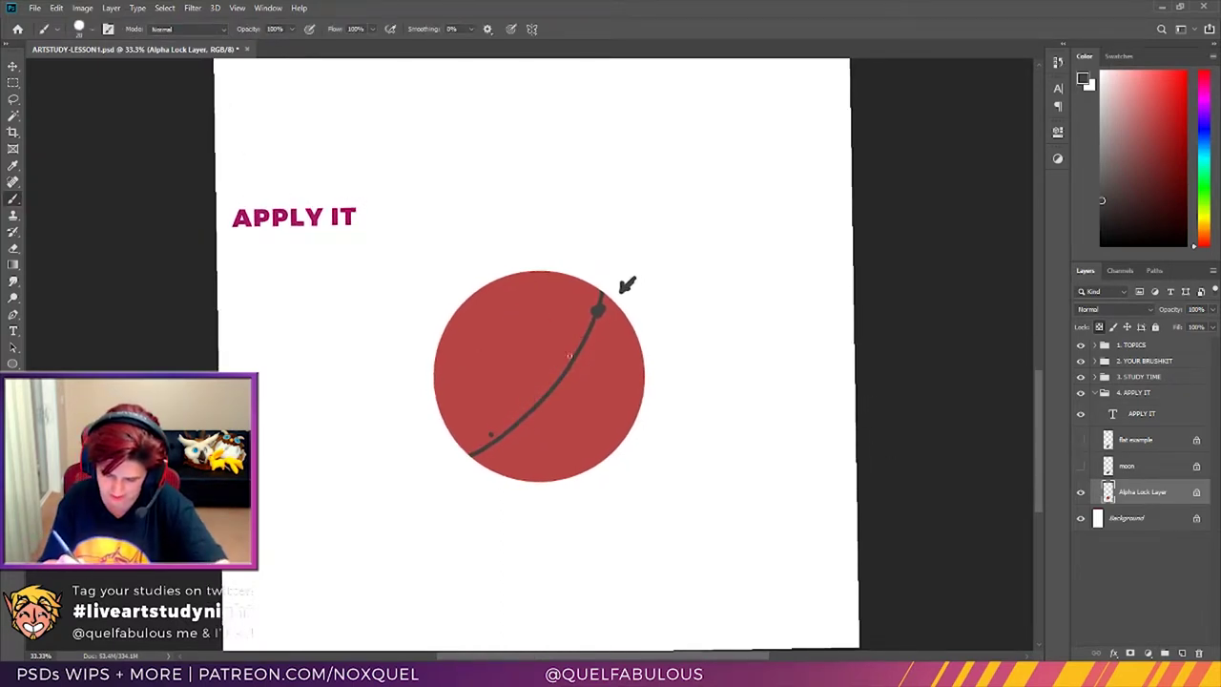
key(r)
drag(809, 306, 777, 295)
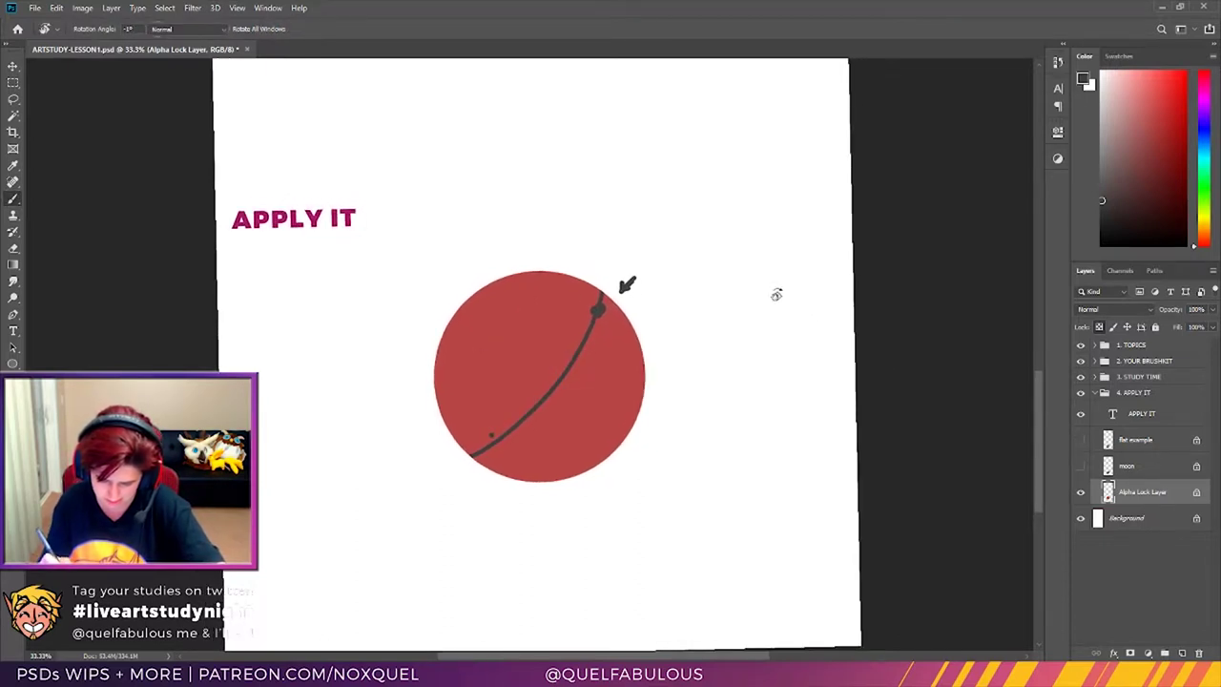
key(b)
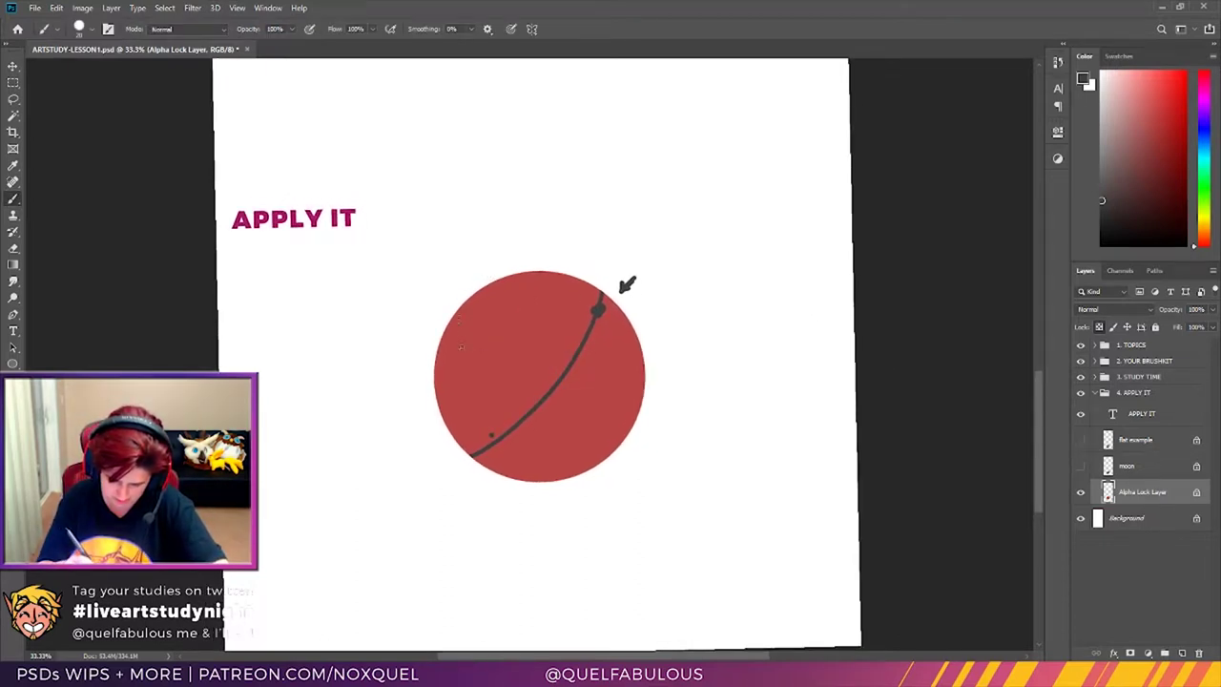
mouse_move(457, 307)
mouse_down()
mouse_move(475, 382)
mouse_move(535, 436)
mouse_move(571, 450)
mouse_move(620, 445)
mouse_up()
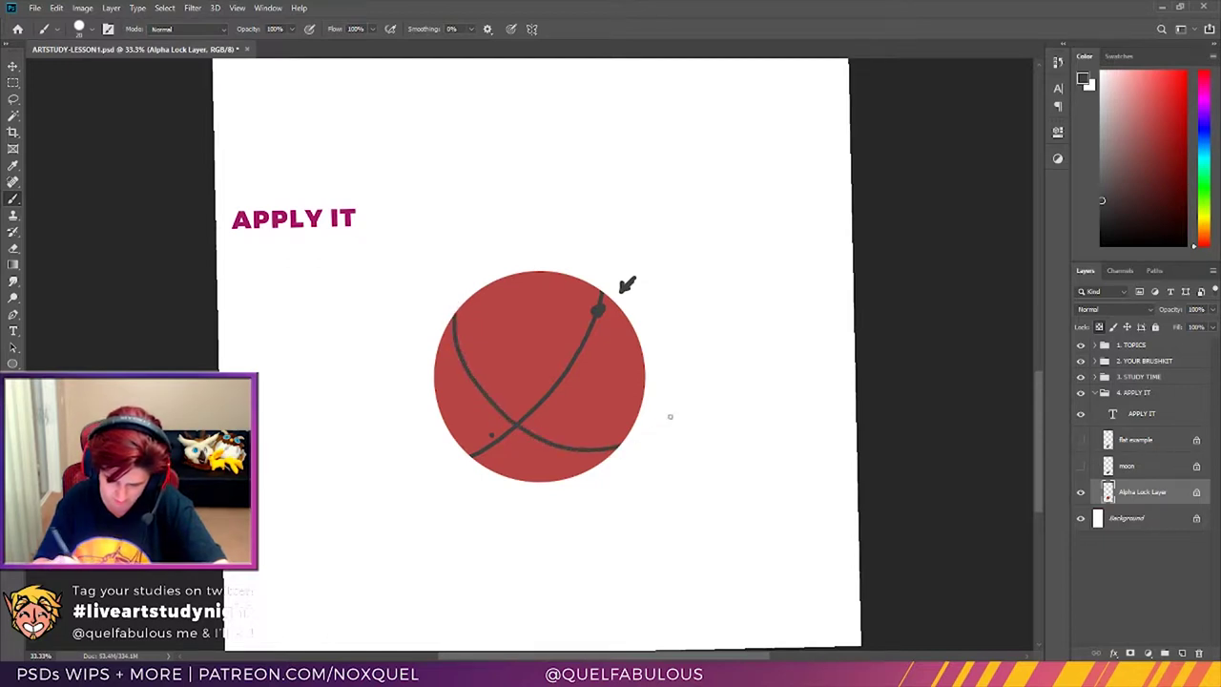
key(ctrl+z)
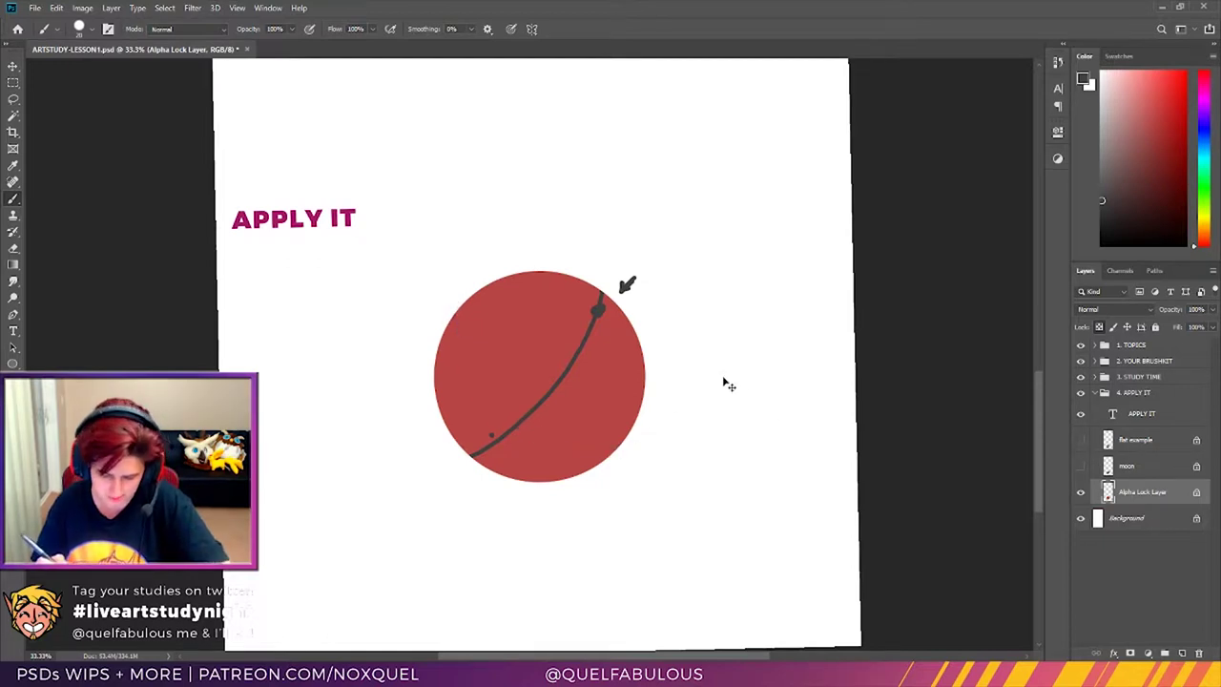
mouse_move(467, 299)
mouse_down()
mouse_move(468, 334)
mouse_move(509, 393)
mouse_move(557, 422)
mouse_move(633, 425)
mouse_up()
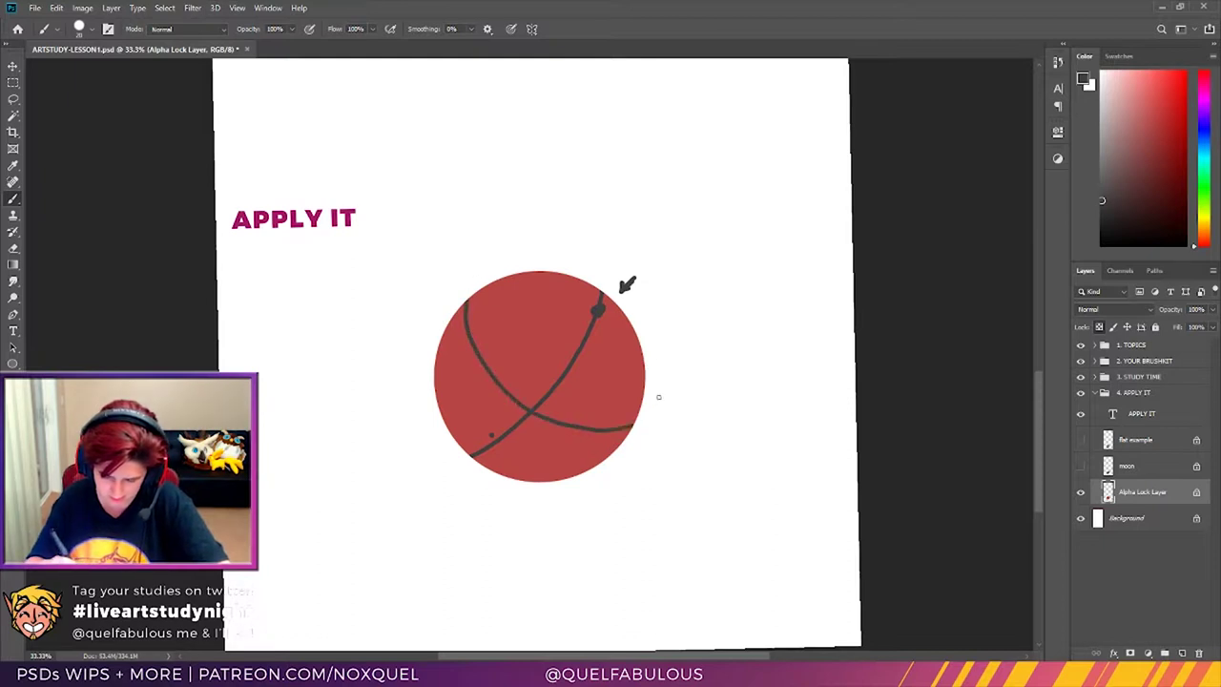
key(ctrl+z)
mouse_move(473, 294)
mouse_down()
mouse_move(496, 383)
mouse_move(579, 428)
mouse_move(633, 427)
mouse_up()
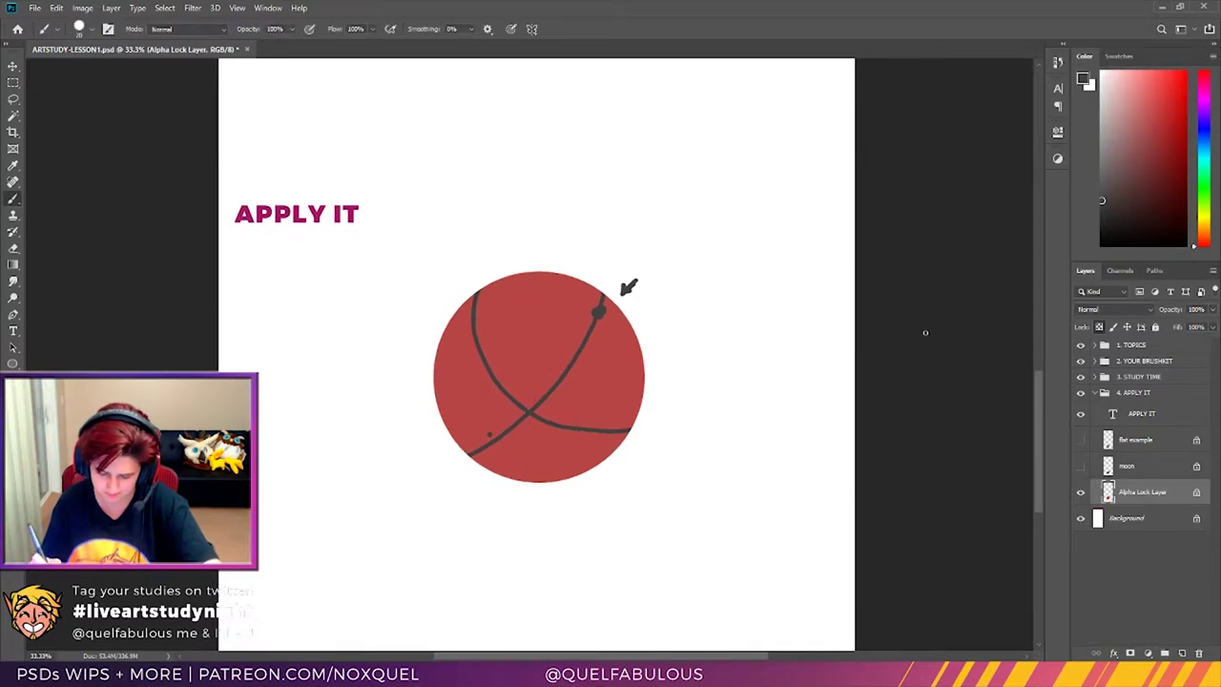
key(ctrl+z)
Step: Try crossing arcs on the circle, one through its middle and one closer to the small dot
key(r)
mouse_move(902, 185)
mouse_down()
mouse_move(635, 581)
mouse_move(782, 436)
mouse_move(693, 509)
mouse_up()
key(b)
mouse_move(403, 350)
mouse_down()
mouse_move(511, 317)
mouse_move(610, 370)
mouse_up()
key(ctrl+z)
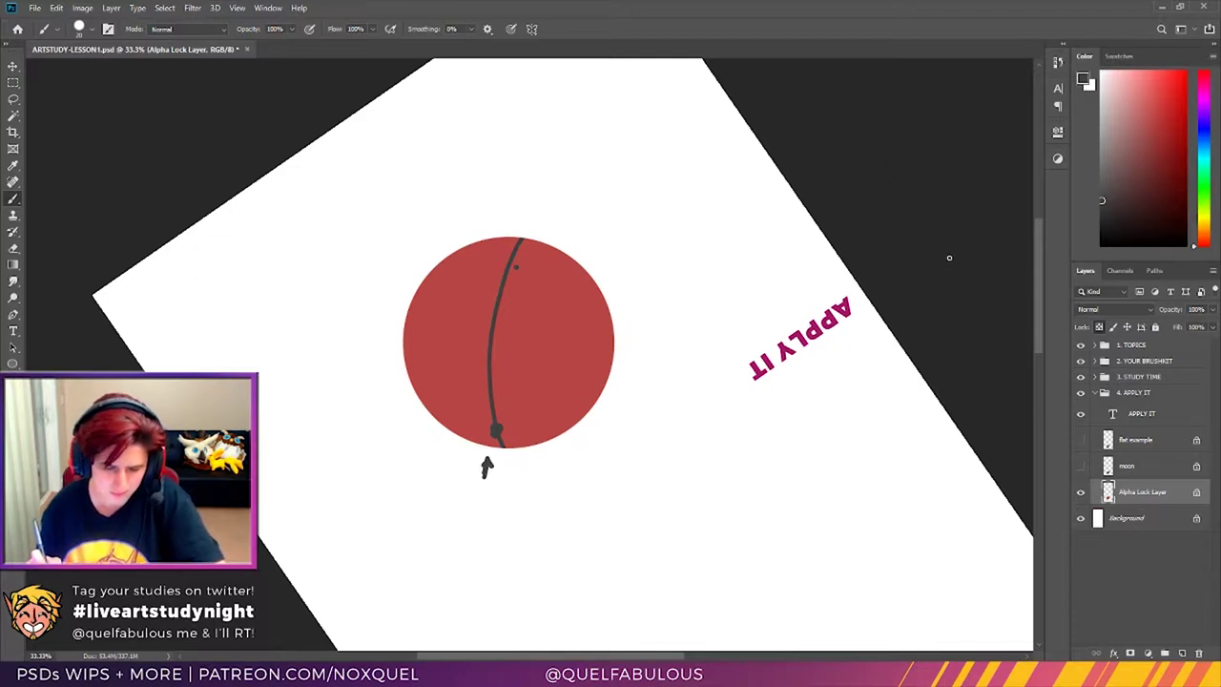
key(r)
drag(962, 284, 558, 225)
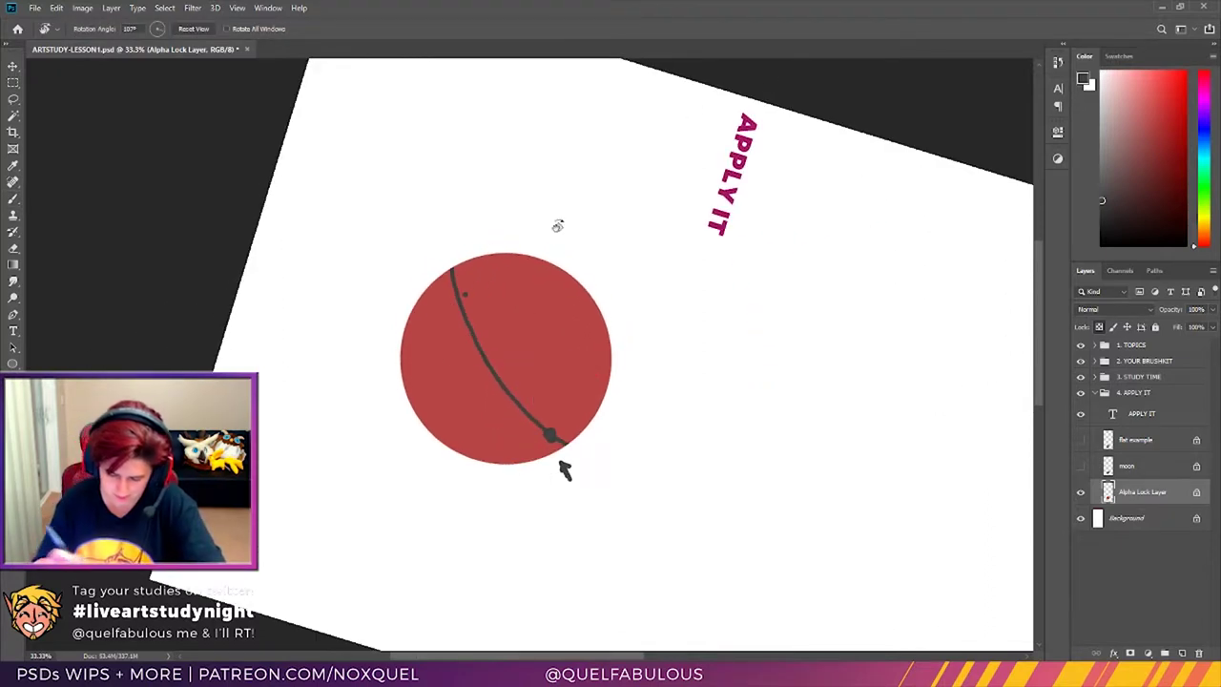
key(b)
drag(423, 427, 582, 284)
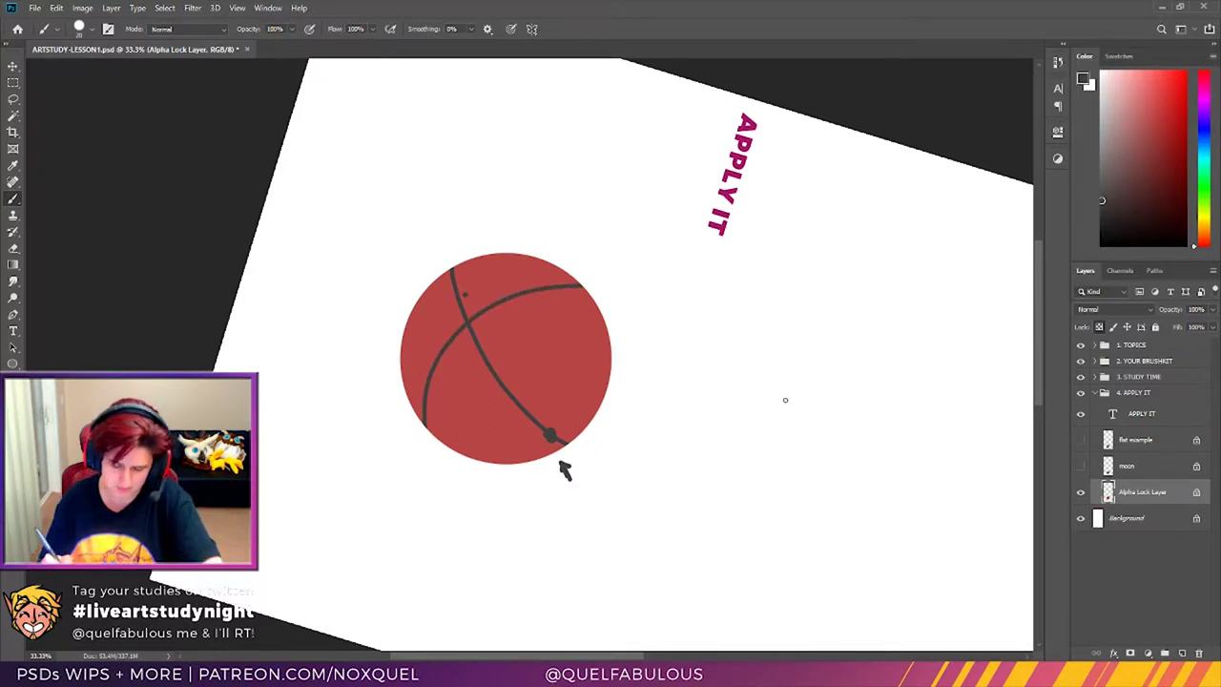
key(ctrl+z)
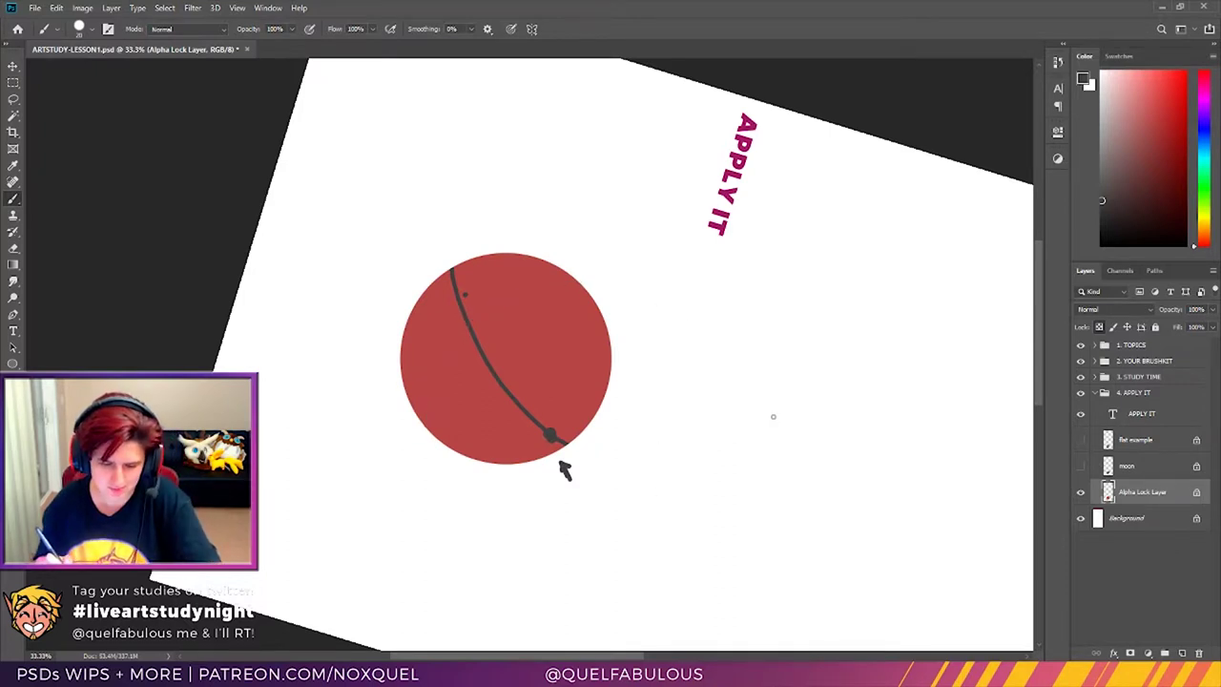
Step: Try three more arcs from edge to edge of the circle, crossing the first curve near the small dot
key(r)
mouse_move(888, 414)
mouse_down()
mouse_move(782, 213)
mouse_move(776, 299)
mouse_move(709, 204)
mouse_move(626, 128)
mouse_up()
key(b)
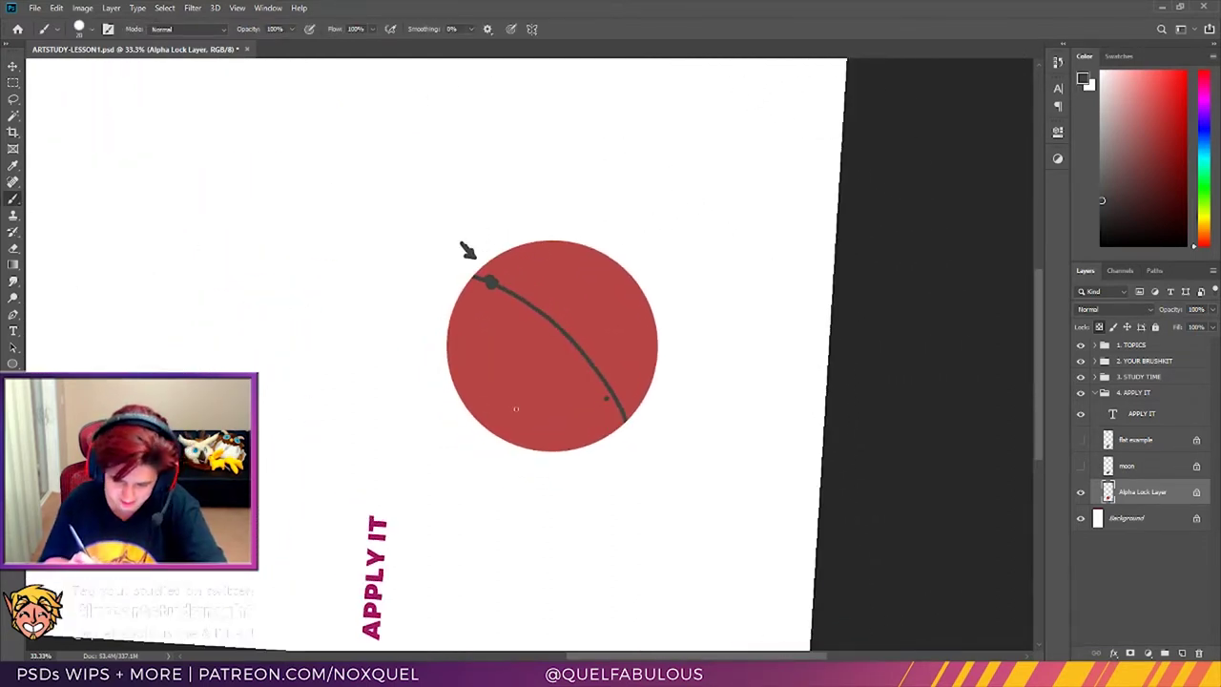
mouse_move(468, 410)
mouse_down()
mouse_move(632, 354)
mouse_move(647, 296)
mouse_up()
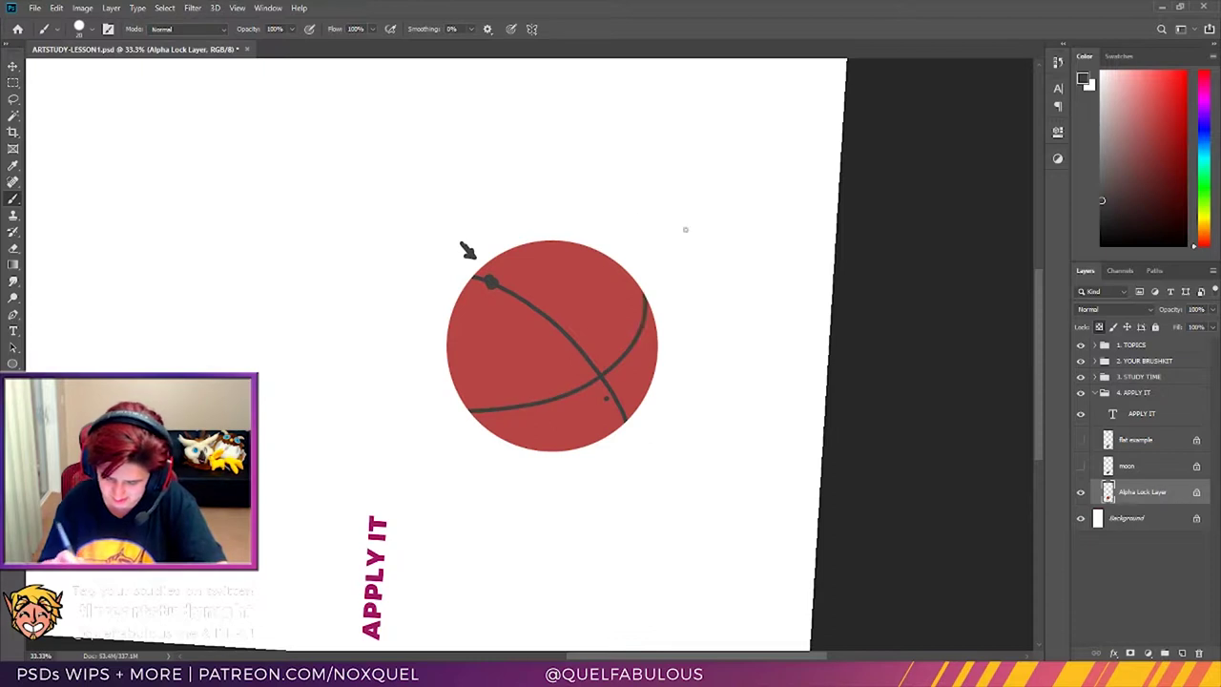
key(ctrl+z)
drag(480, 426, 654, 315)
key(ctrl+z)
drag(473, 417, 624, 272)
key(ctrl+z)
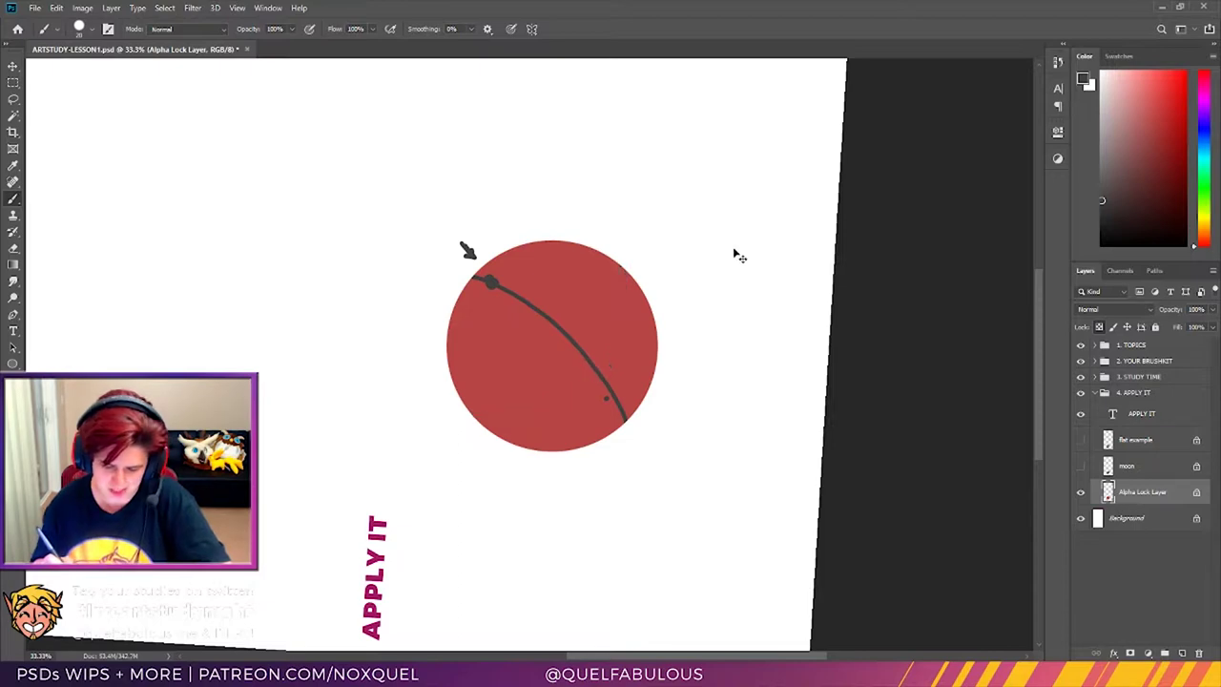
Step: Turn the canvas upright and try a crossing arc from the circle's upper-left edge to its lower-right edge
key(r)
mouse_move(769, 166)
mouse_down()
mouse_move(791, 485)
mouse_move(799, 357)
mouse_move(801, 419)
mouse_move(807, 404)
mouse_up()
key(b)
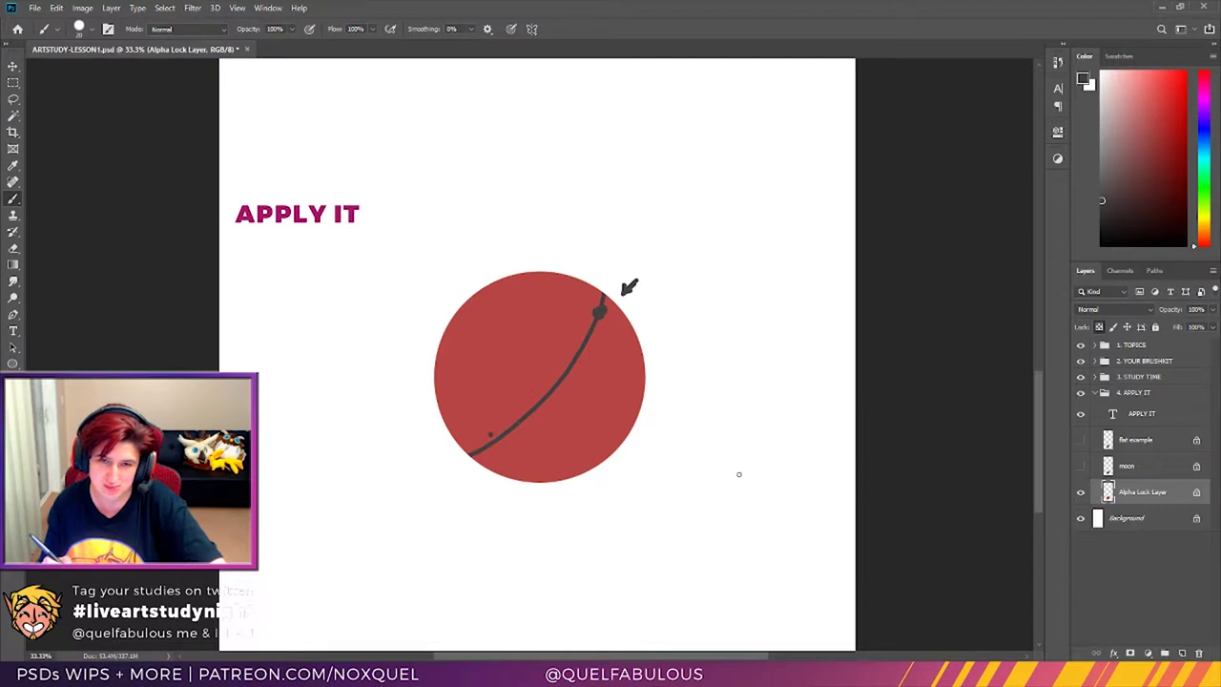
mouse_move(479, 288)
mouse_down()
mouse_move(482, 332)
mouse_move(501, 366)
mouse_move(581, 417)
mouse_move(639, 417)
mouse_up()
key(ctrl+z)
mouse_move(468, 300)
mouse_down()
mouse_move(509, 384)
mouse_move(553, 414)
mouse_move(636, 420)
mouse_up()
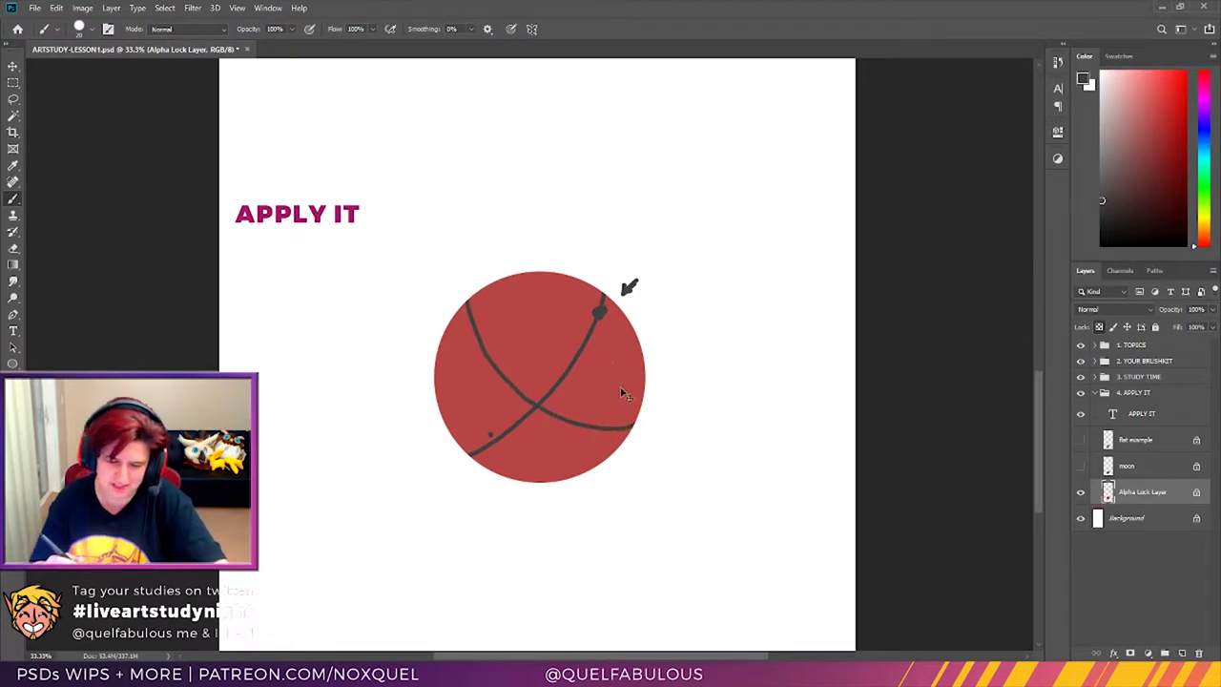
key(ctrl+z)
Step: Try a set of crossing arcs over the whole circle in a smaller view, and undo them
key(ctrl+minus)
key(ctrl+minus)
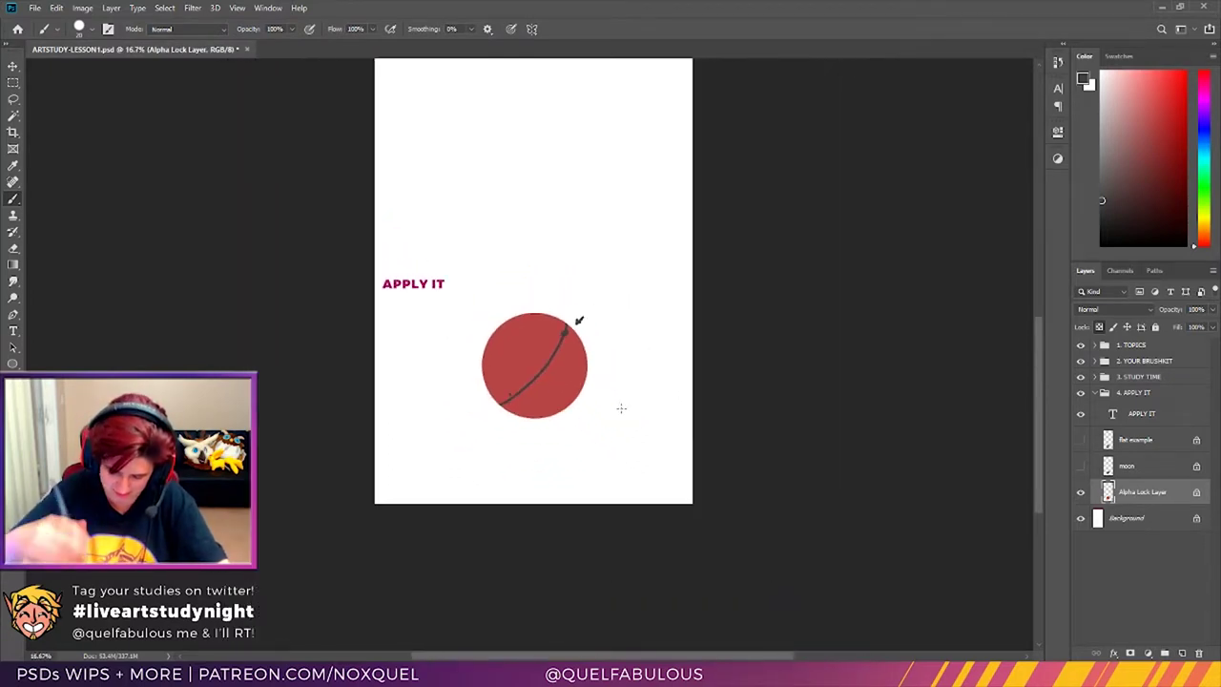
mouse_move(501, 322)
mouse_down()
mouse_move(507, 356)
mouse_move(566, 403)
mouse_move(568, 383)
mouse_move(503, 323)
mouse_up()
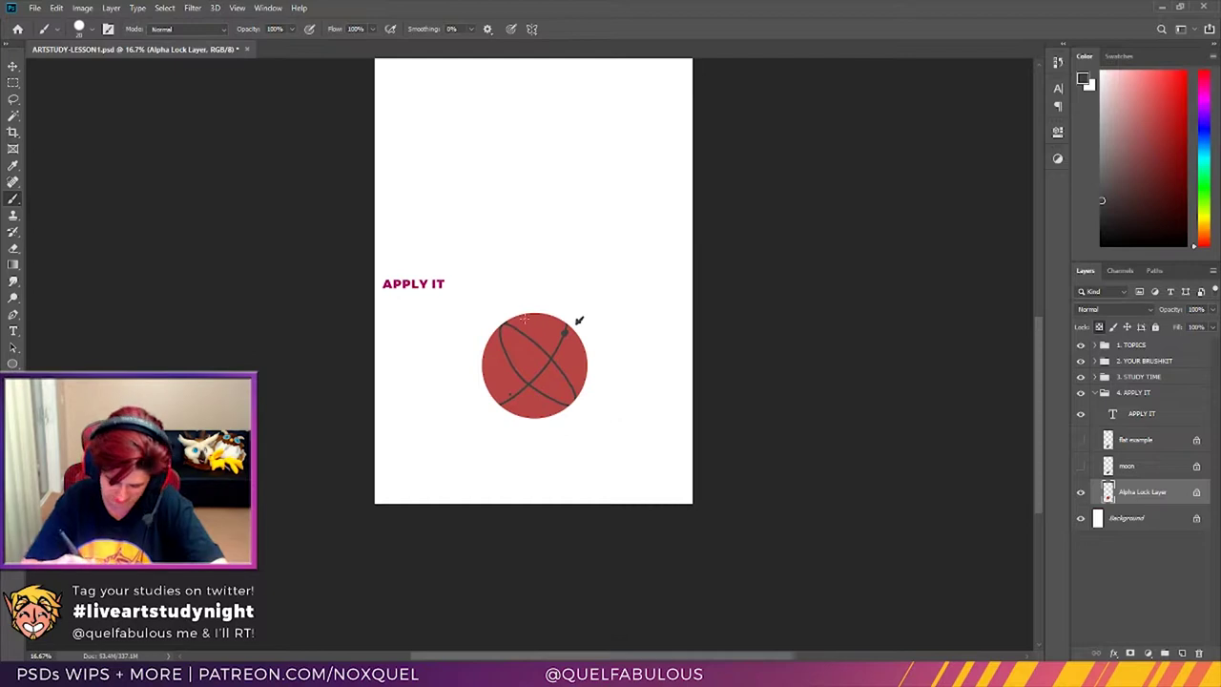
mouse_move(519, 317)
mouse_down()
mouse_move(554, 378)
mouse_move(573, 380)
mouse_move(555, 337)
mouse_move(521, 317)
mouse_move(530, 296)
mouse_move(464, 320)
mouse_move(502, 398)
mouse_move(531, 412)
mouse_move(479, 359)
mouse_up()
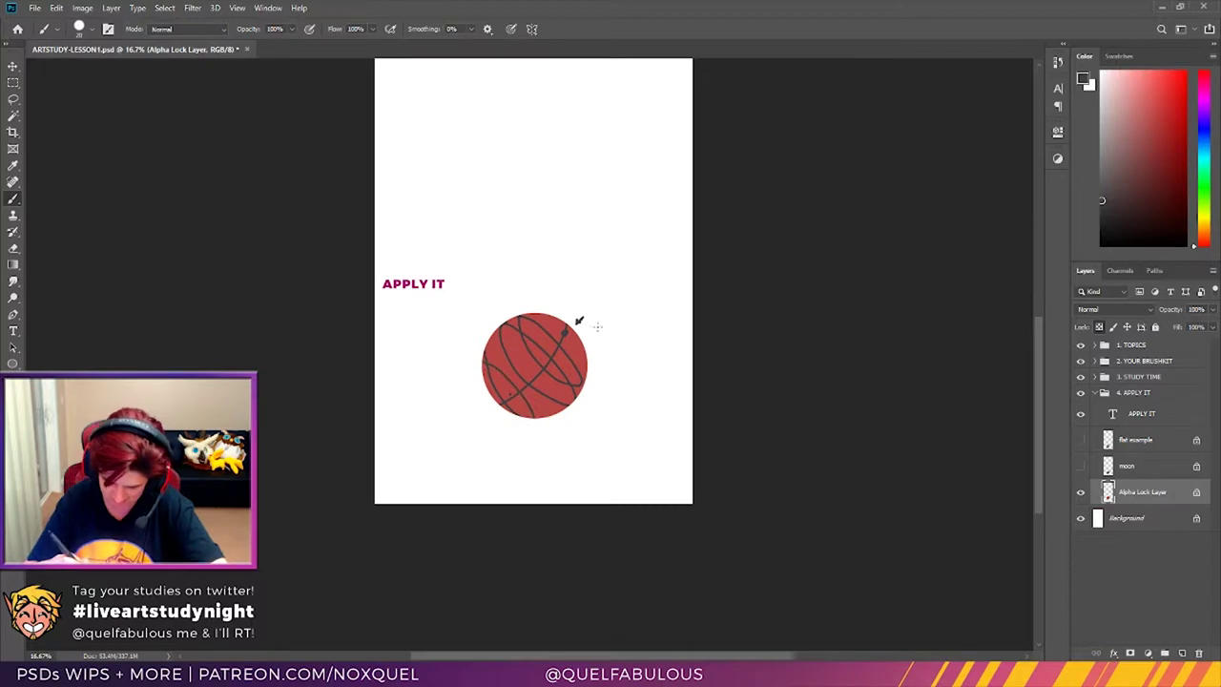
key(ctrl+z)
key(ctrl+z)
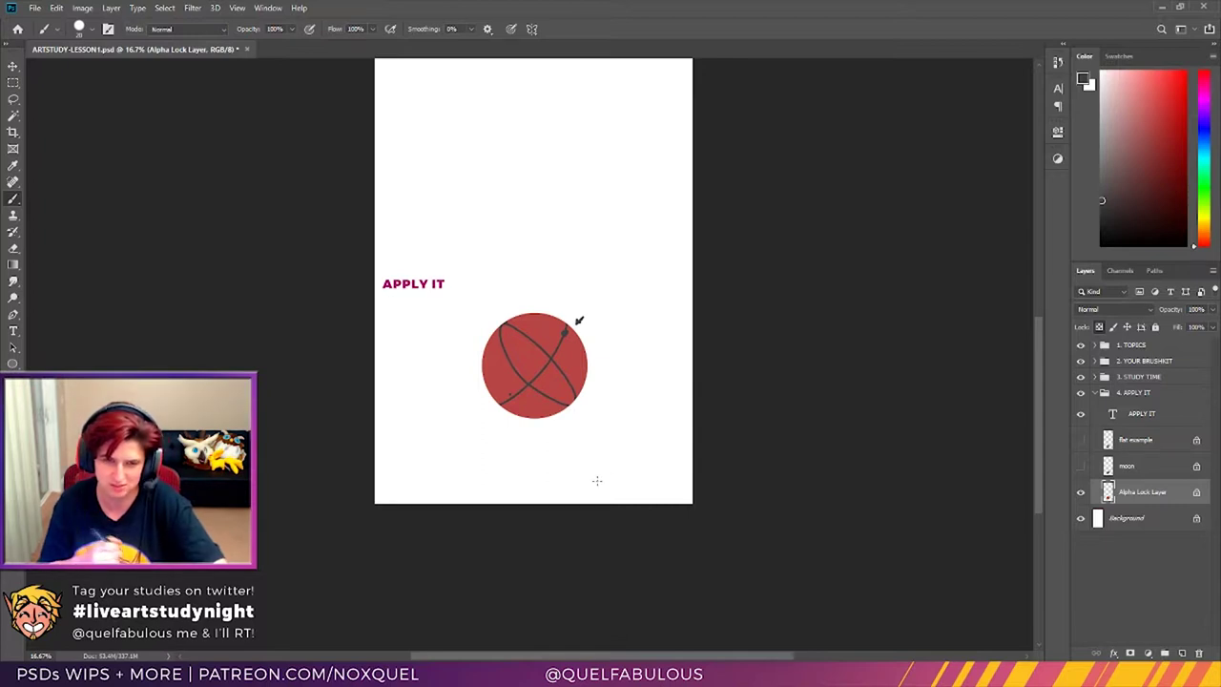
key(ctrl+z)
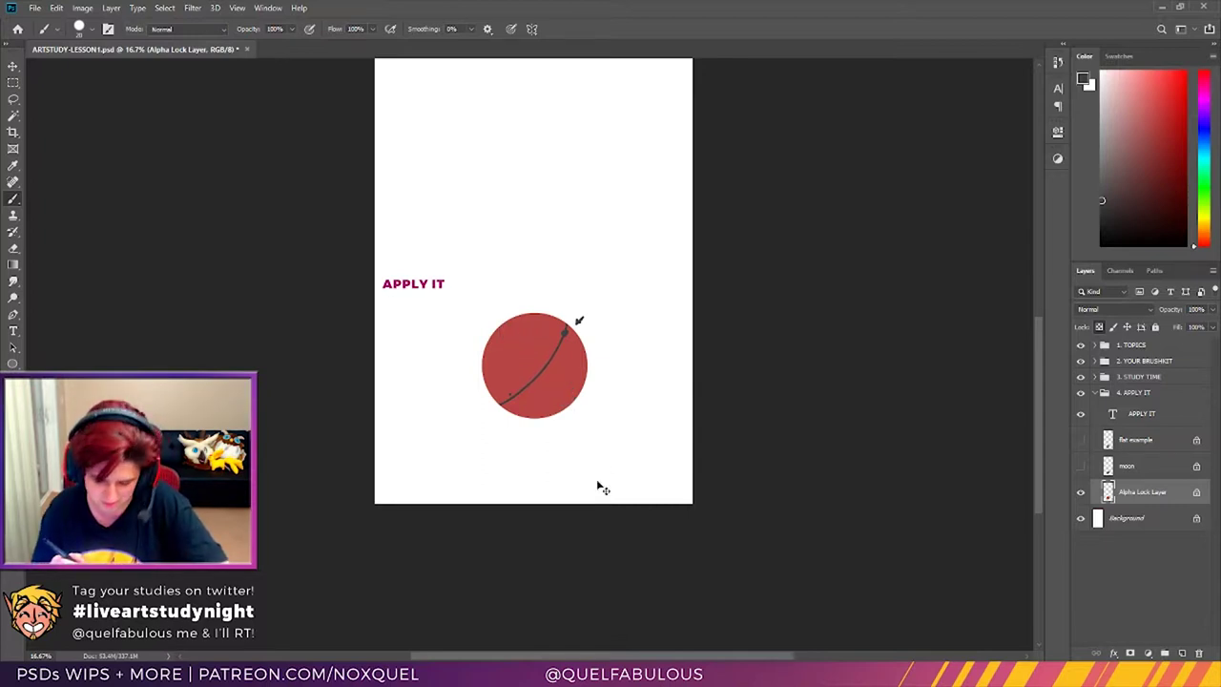
Step: Try two single arcs from the circle's upper-left edge to its lower-right edge, crossing the existing curve
mouse_move(495, 325)
mouse_down()
mouse_move(505, 353)
mouse_move(577, 406)
mouse_up()
key(ctrl+z)
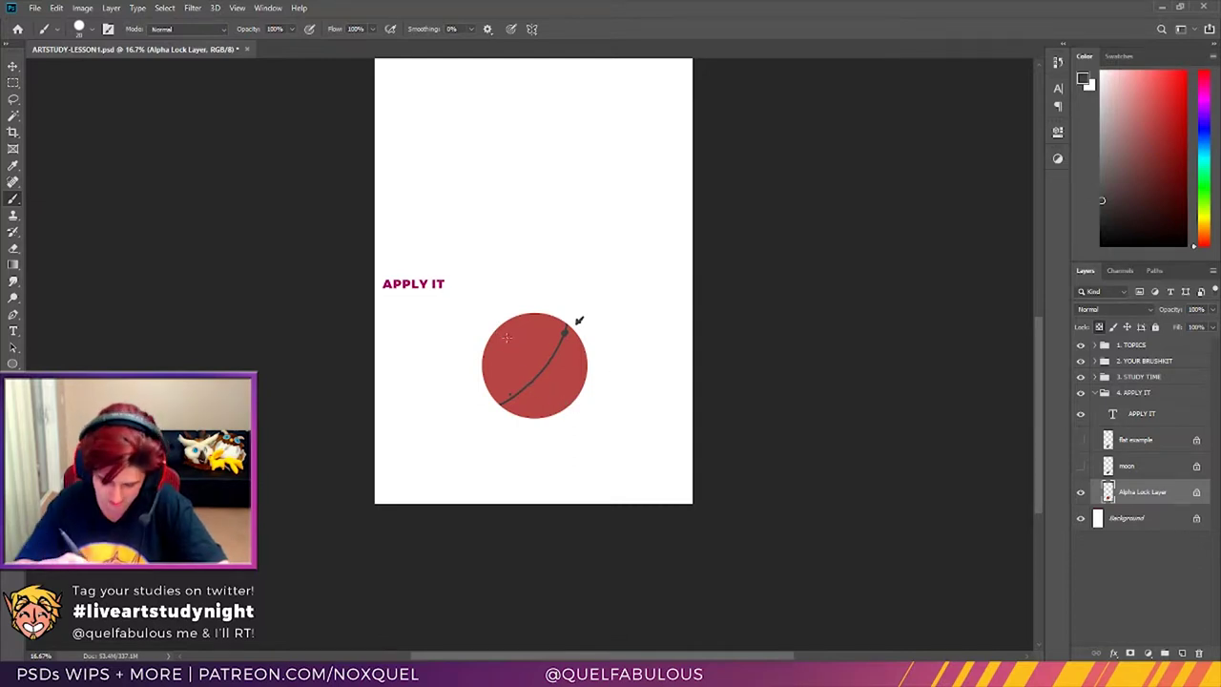
drag(500, 345, 578, 407)
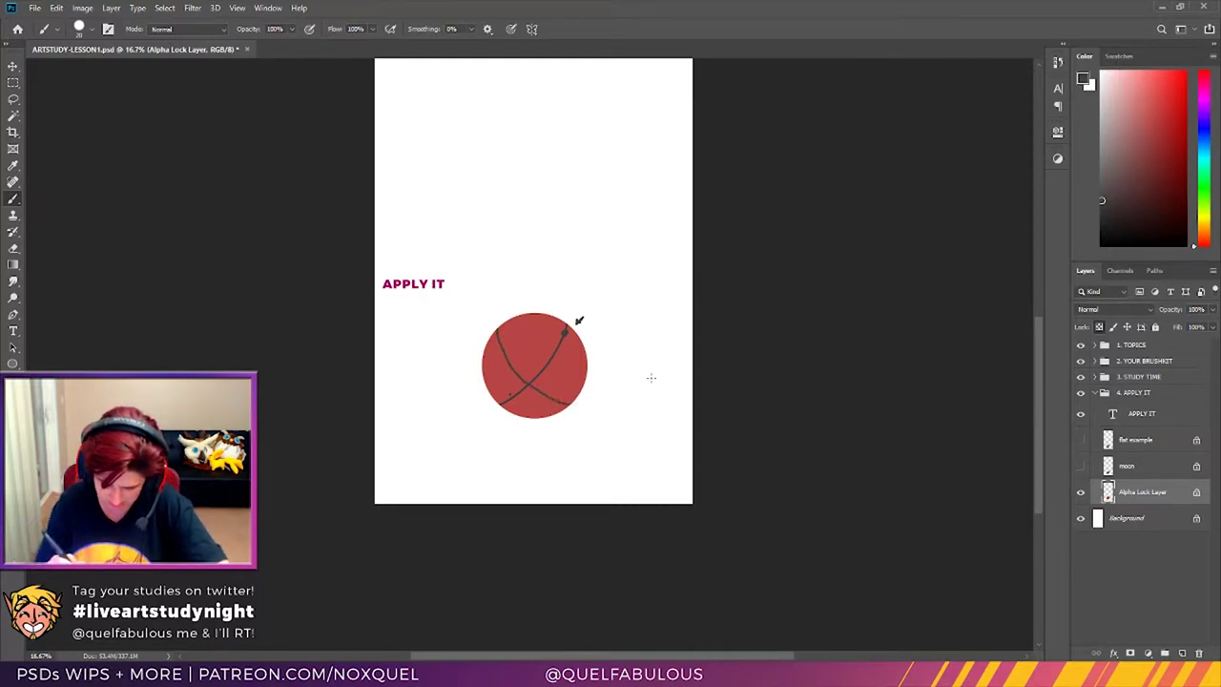
key(ctrl+z)
Step: Mark guide dots across the circle and paint a curved line through them from the upper-left edge to the right edge, crossing the first curve
mouse_move(502, 316)
mouse_down()
mouse_move(508, 352)
mouse_move(531, 372)
mouse_up()
key(ctrl+z)
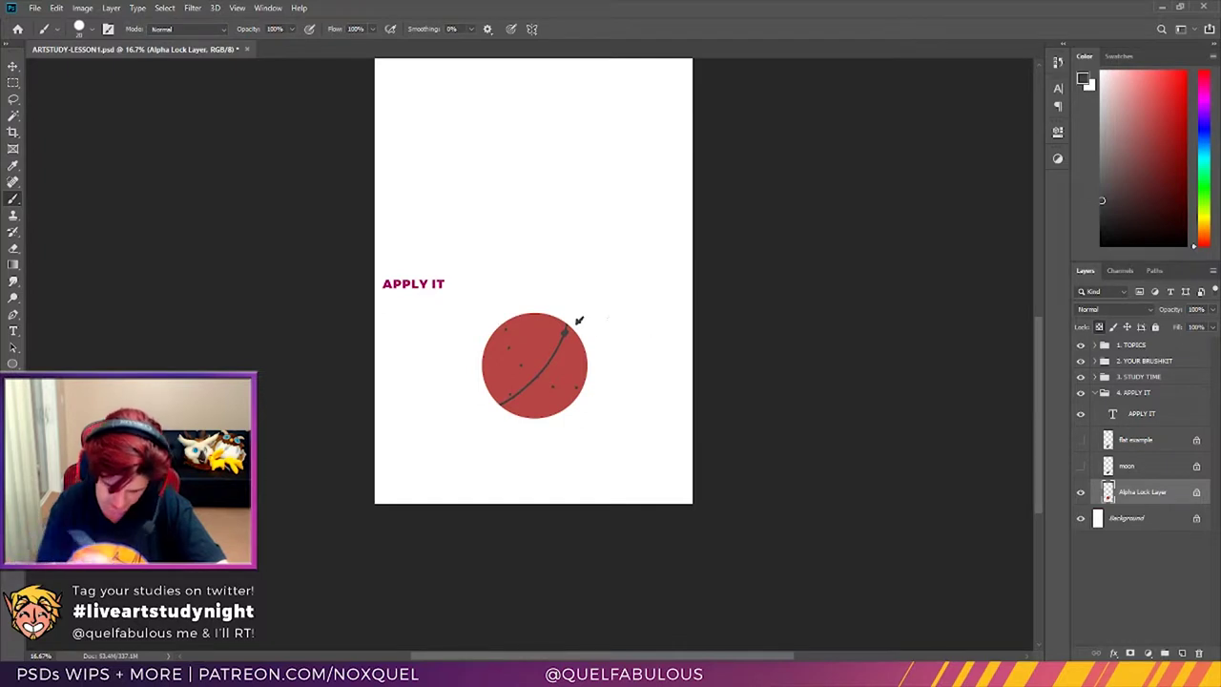
key(z)
click(586, 388)
click(622, 410)
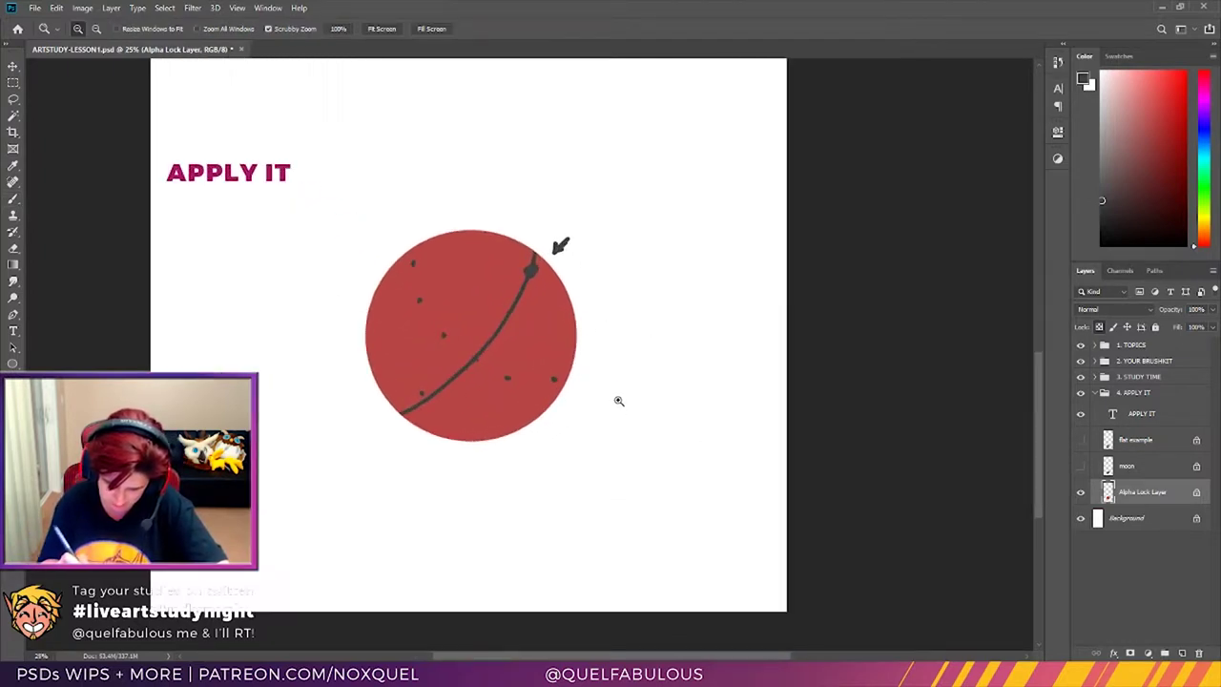
key(b)
mouse_move(411, 256)
mouse_down()
mouse_move(420, 303)
mouse_move(454, 349)
mouse_move(513, 378)
mouse_move(566, 374)
mouse_up()
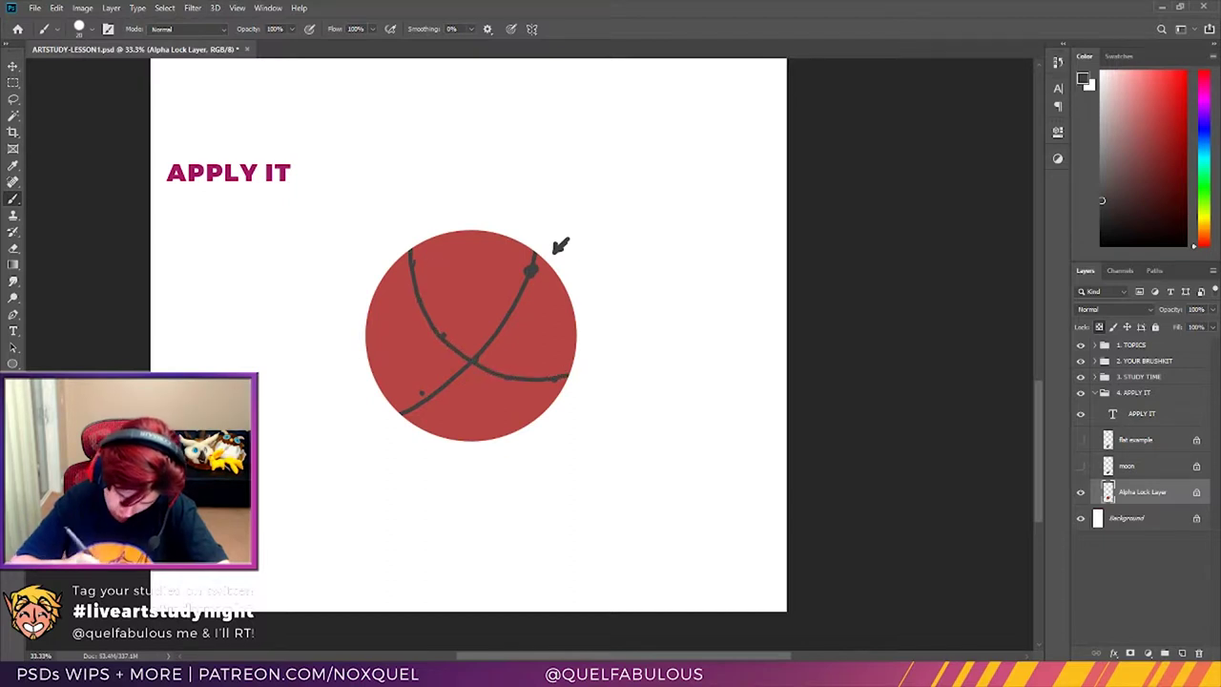
drag(414, 283, 415, 239)
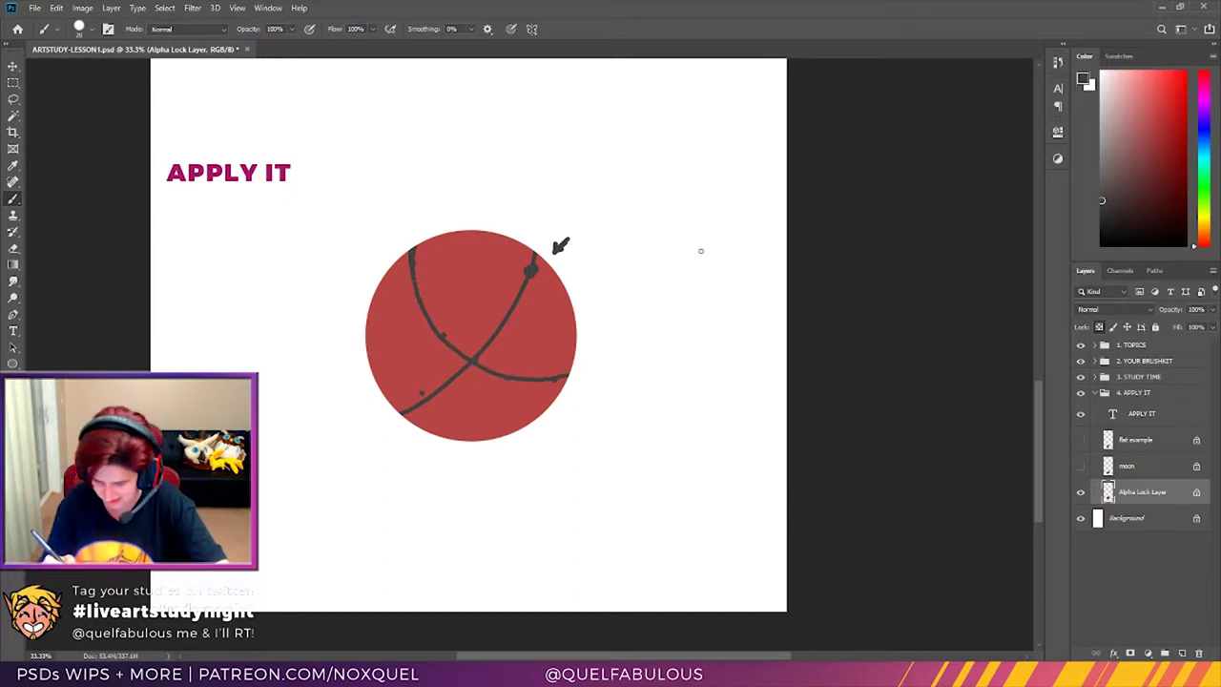
Step: Paint four more arcs parallel to the crossing curve, two toward the arrowed dot and two toward the circle's lower-left edge
mouse_move(391, 272)
mouse_down()
mouse_move(397, 336)
mouse_move(431, 387)
mouse_move(486, 415)
mouse_move(540, 416)
mouse_up()
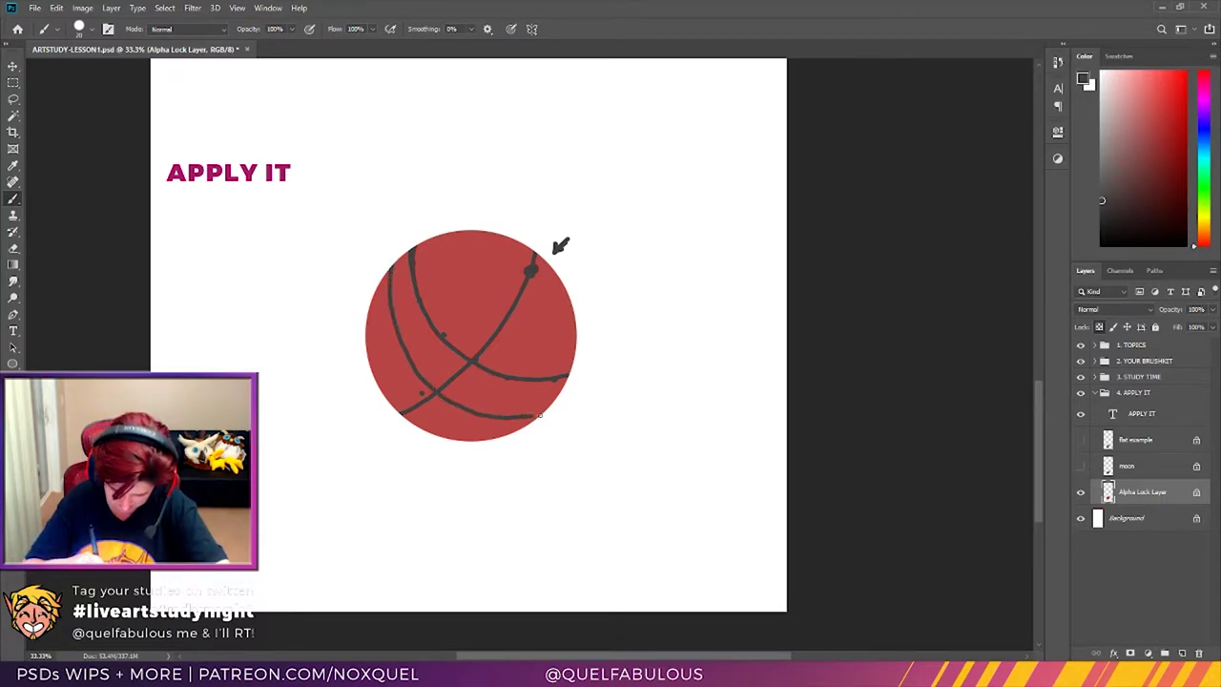
mouse_move(428, 238)
mouse_down()
mouse_move(492, 325)
mouse_move(567, 356)
mouse_up()
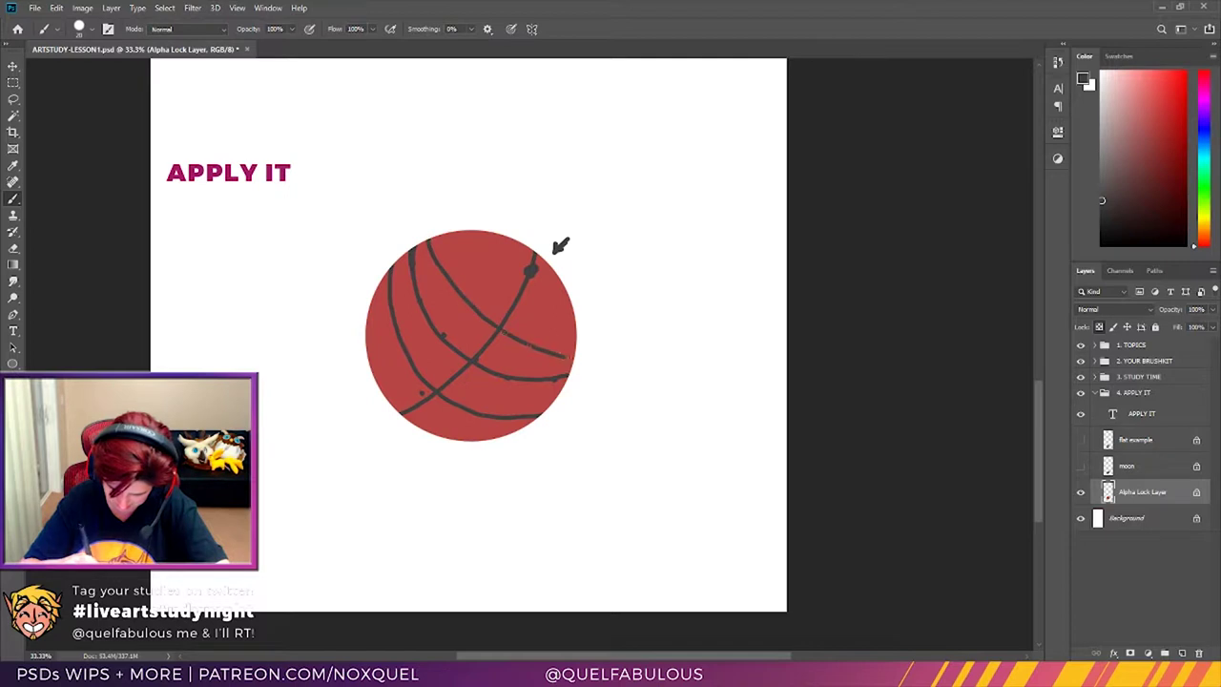
mouse_move(474, 232)
mouse_down()
mouse_move(565, 330)
mouse_move(523, 254)
mouse_move(501, 244)
mouse_up()
key(ctrl+z)
key(ctrl+z)
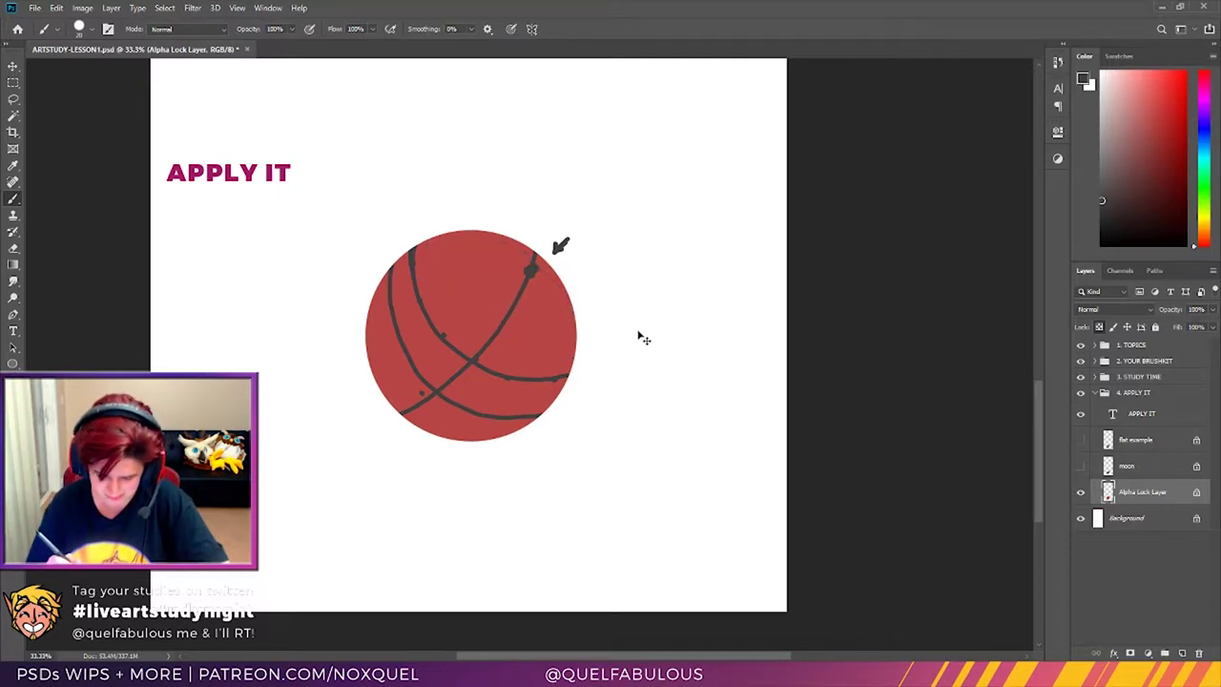
mouse_move(437, 229)
mouse_down()
mouse_move(496, 334)
mouse_move(576, 346)
mouse_up()
mouse_move(490, 234)
mouse_down()
mouse_move(488, 267)
mouse_move(509, 294)
mouse_move(567, 288)
mouse_up()
mouse_move(369, 305)
mouse_down()
mouse_move(392, 392)
mouse_move(484, 441)
mouse_up()
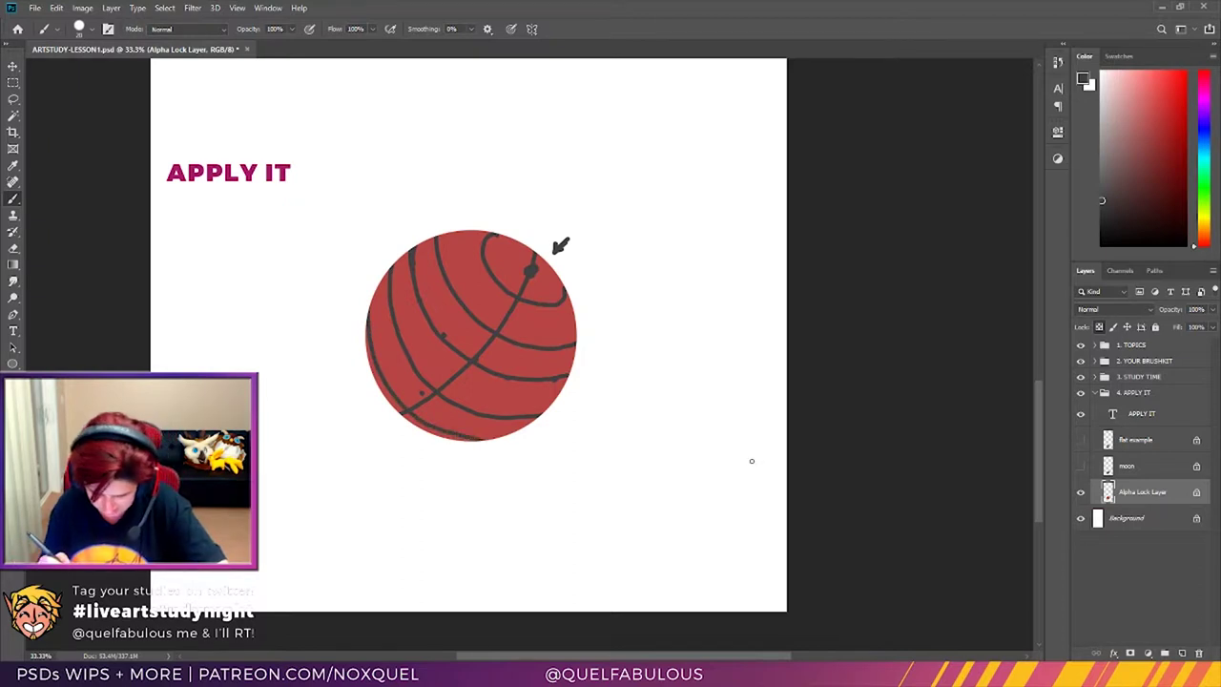
Step: Paint four curved lines fanning out from the arrowed dot to the circle's edge, completing the globe-like grid
mouse_move(546, 269)
mouse_down()
mouse_move(436, 300)
mouse_move(391, 335)
mouse_move(365, 381)
mouse_up()
mouse_move(542, 271)
mouse_down()
mouse_move(491, 254)
mouse_move(408, 269)
mouse_move(374, 294)
mouse_up()
mouse_move(540, 267)
mouse_down()
mouse_move(539, 351)
mouse_move(520, 414)
mouse_up()
mouse_move(542, 267)
mouse_down()
mouse_move(561, 288)
mouse_move(563, 386)
mouse_up()
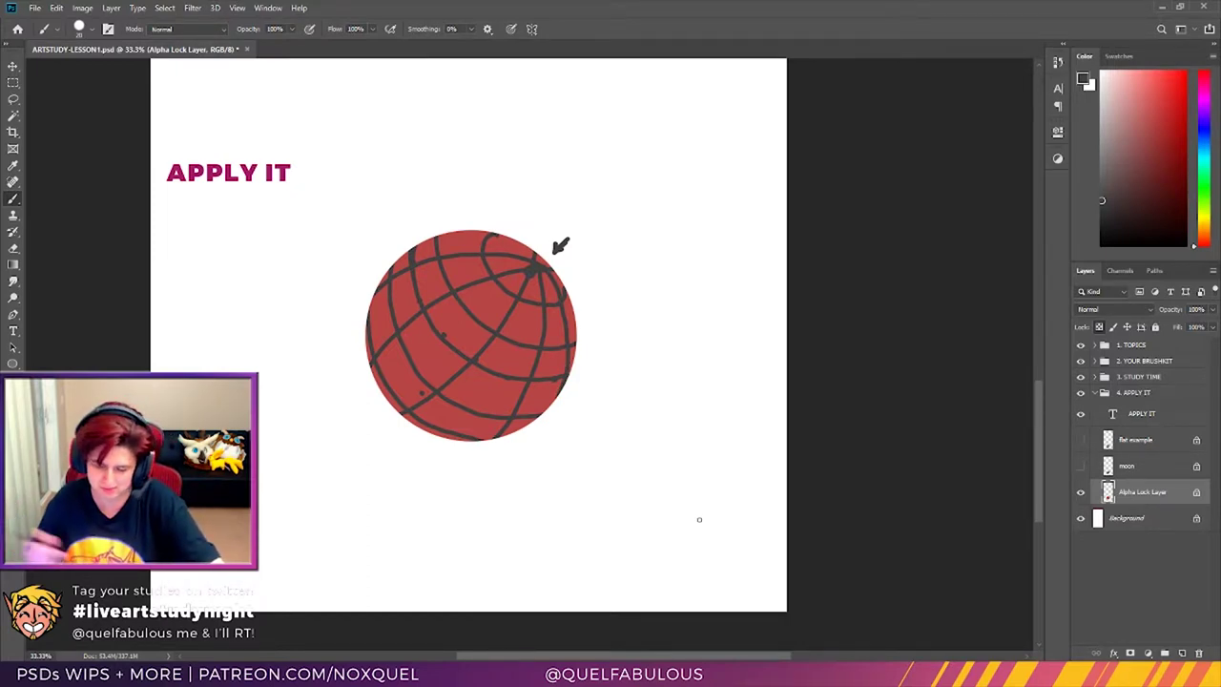
key(ctrl+minus)
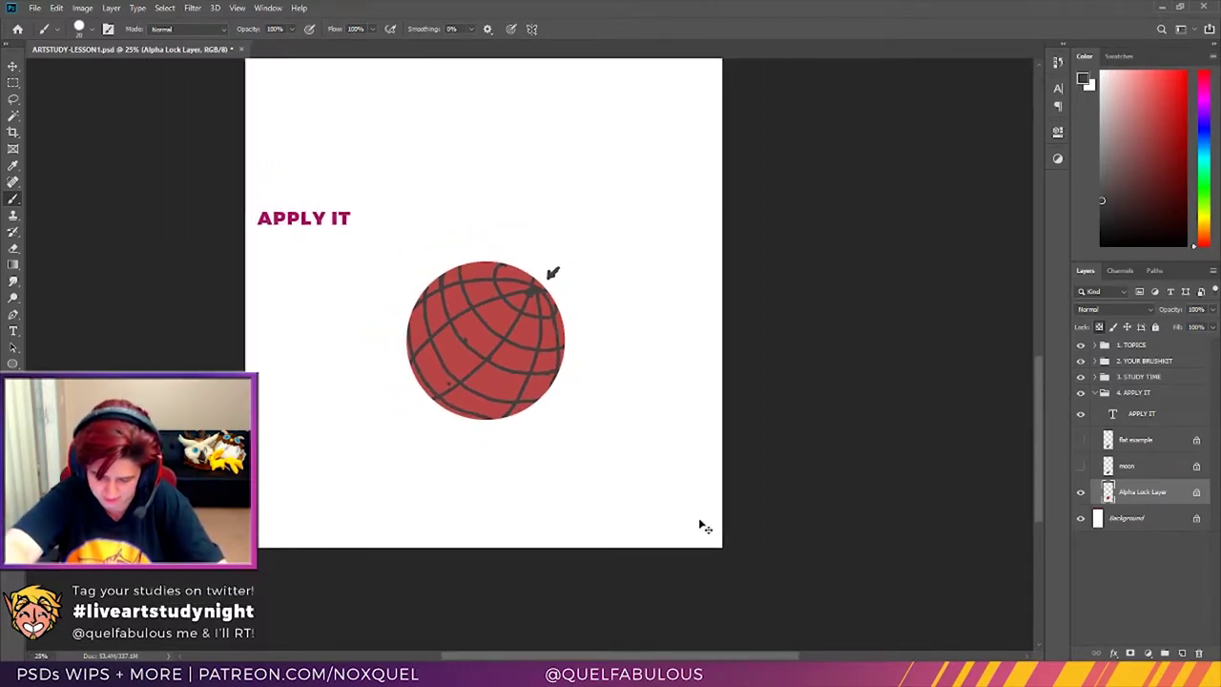
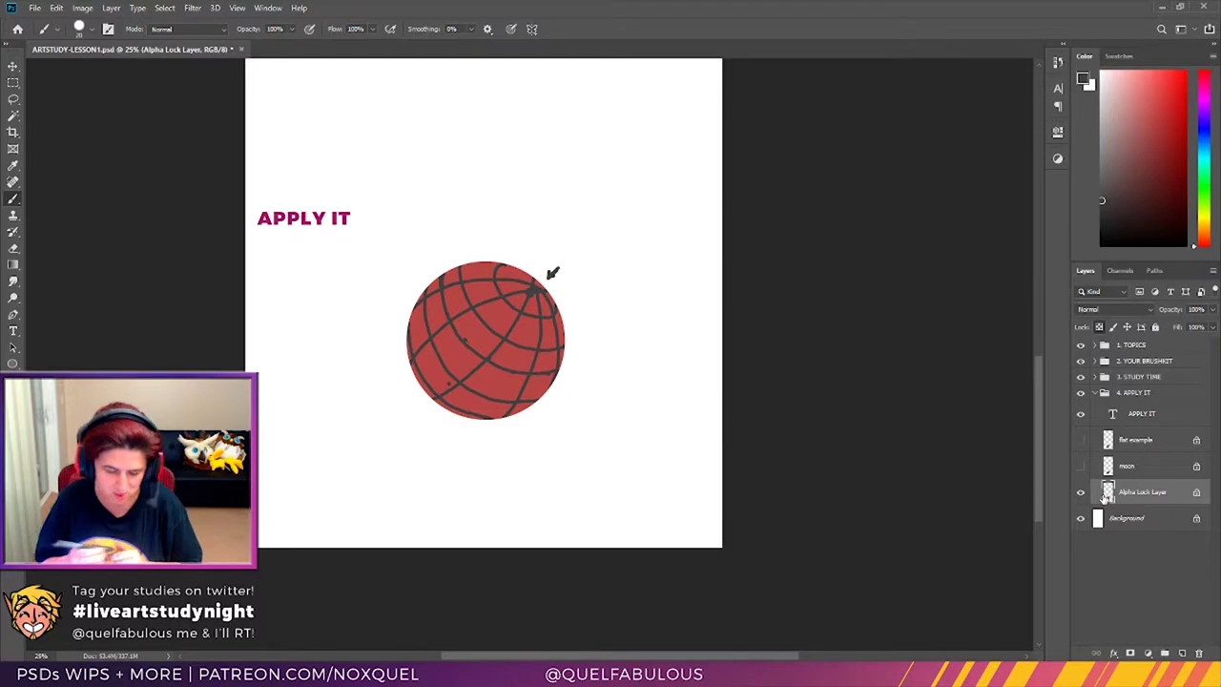
Step: Sample the circle's red and paint over parts of the grid so only the outlines of a few large facets remain
click(19, 165)
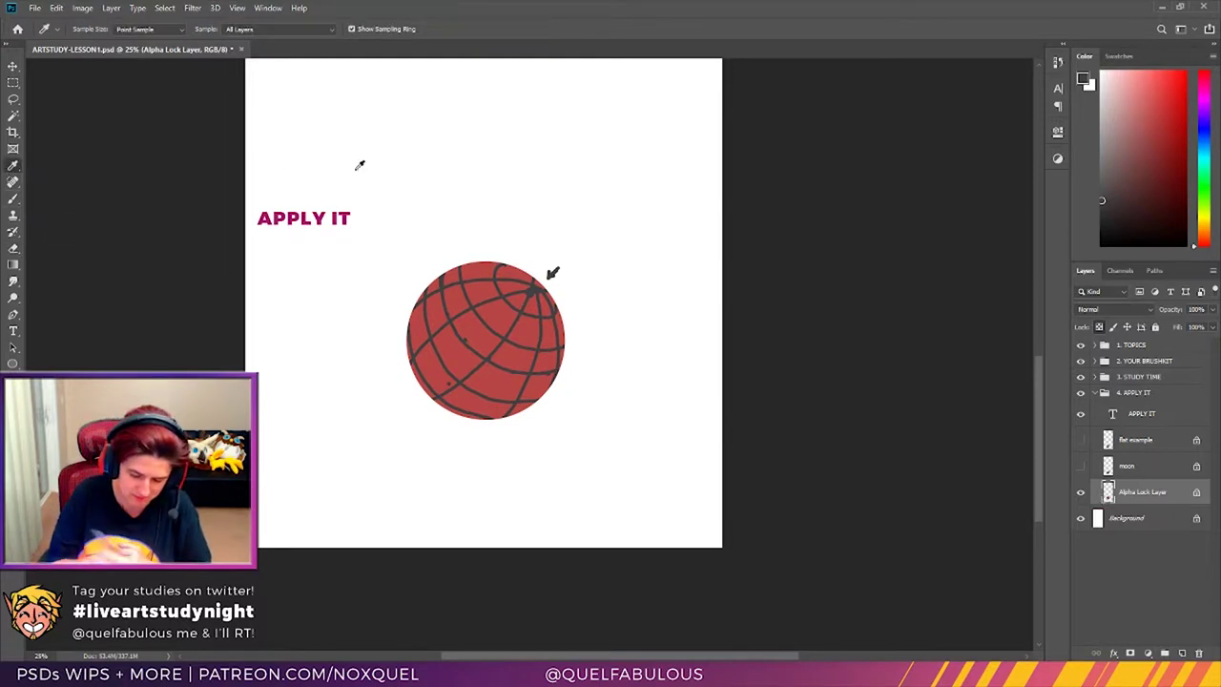
click(486, 267)
click(13, 198)
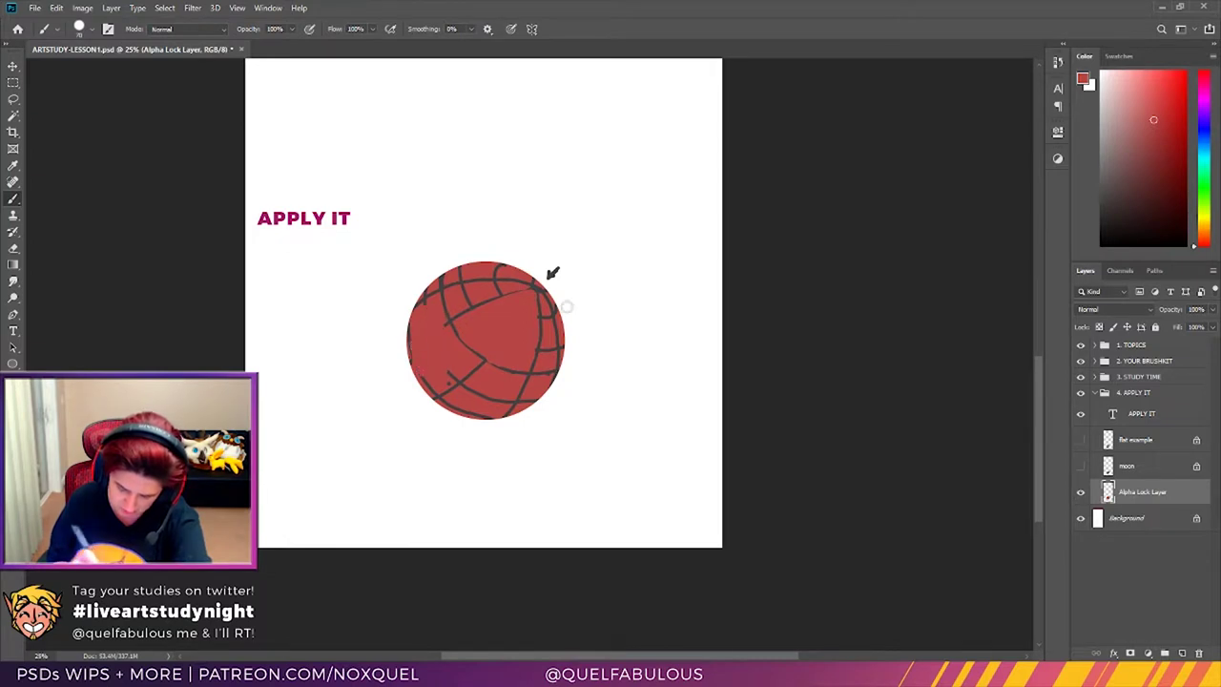
click(1099, 327)
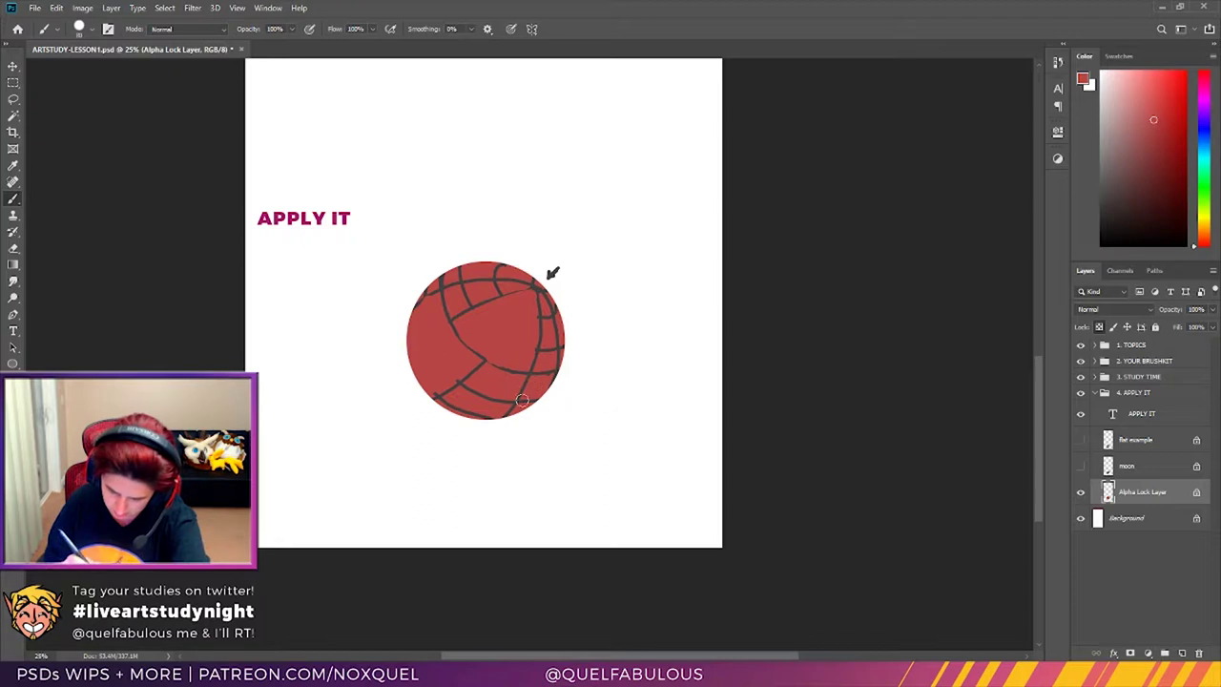
mouse_move(508, 391)
mouse_down()
mouse_move(506, 430)
mouse_move(485, 389)
mouse_move(452, 408)
mouse_move(466, 385)
mouse_up()
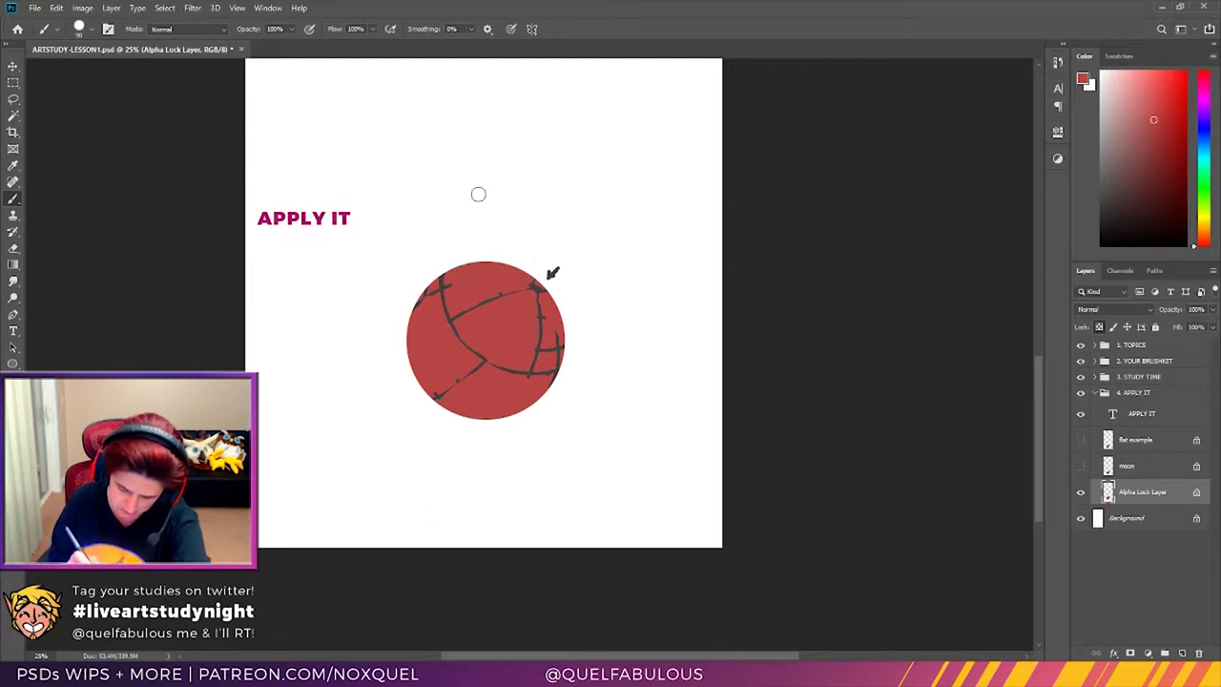
Step: Sample the lines' dark gray and paint a short dividing line up to the circle's top edge, reinforcing the central facet's upper outline
key(i)
click(540, 346)
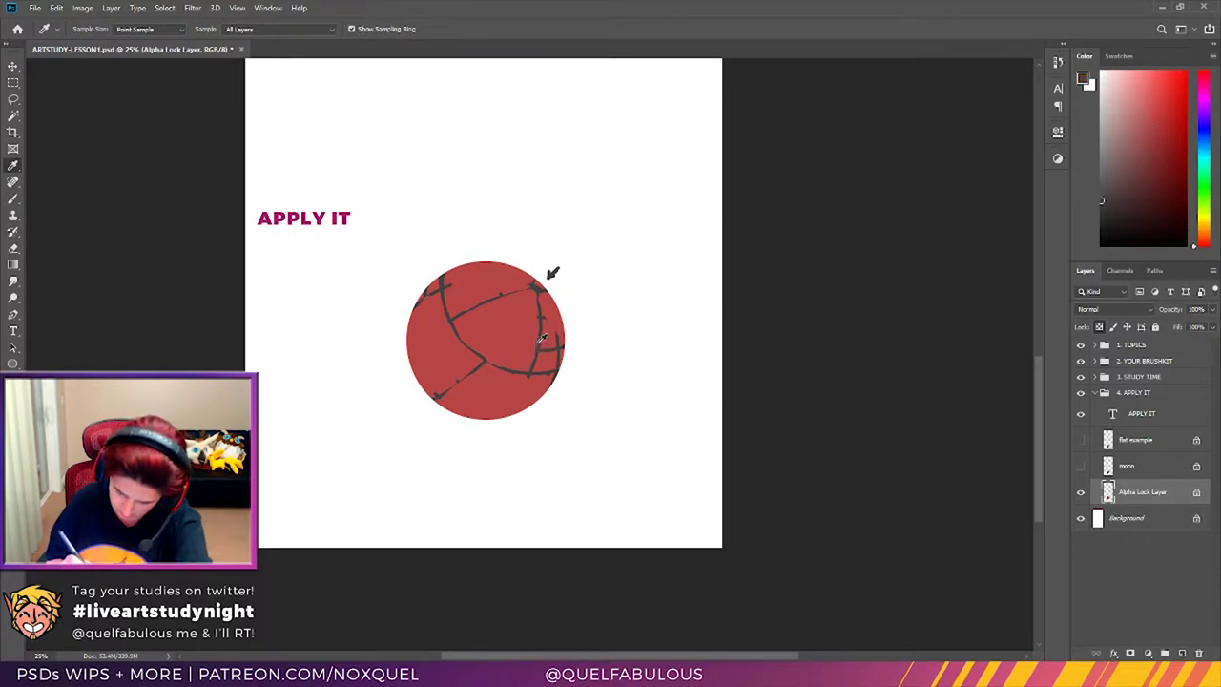
click(13, 198)
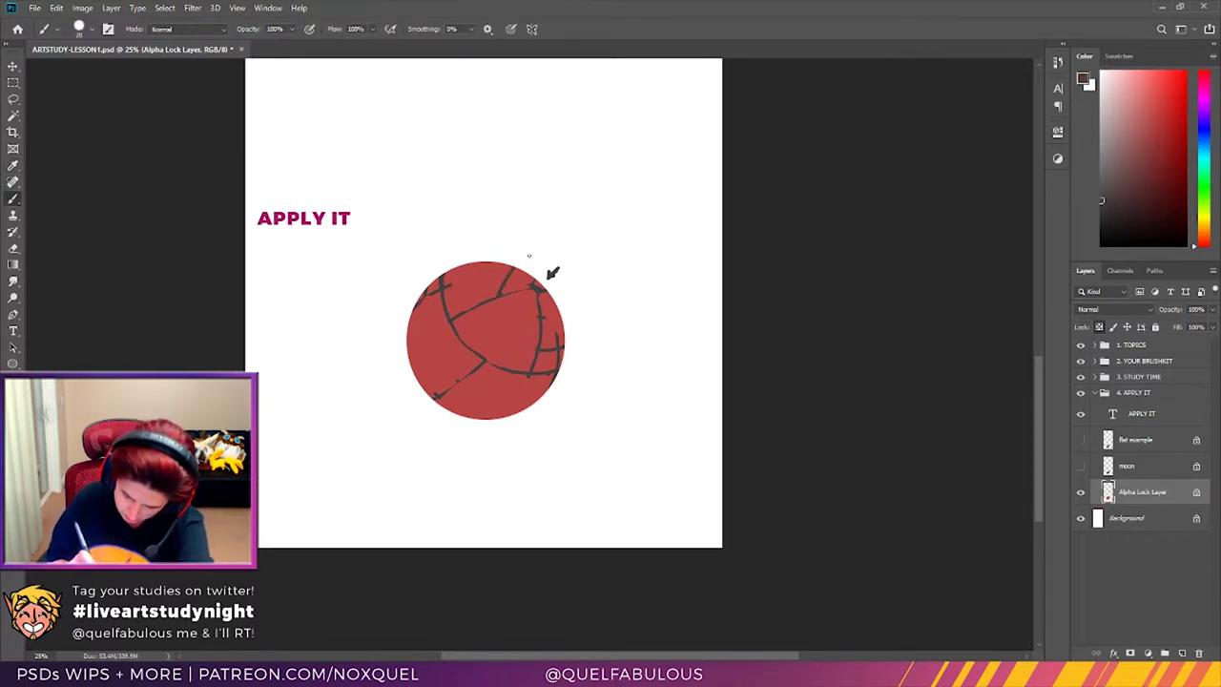
drag(498, 294, 531, 286)
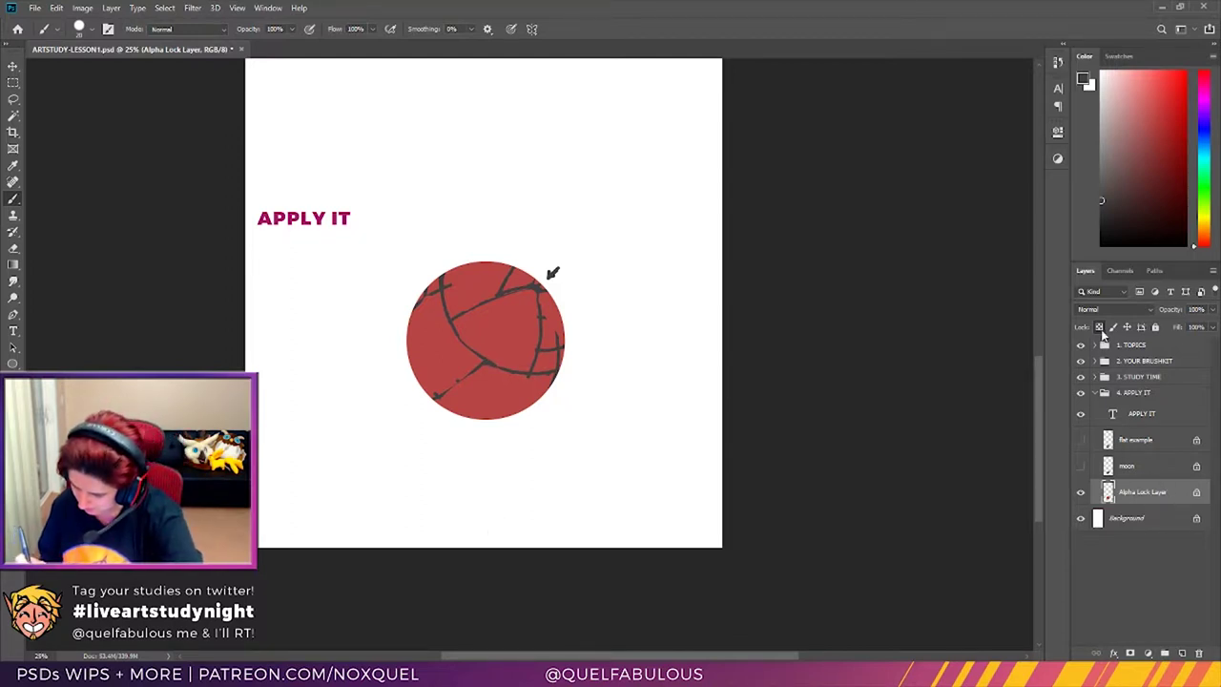
Step: Unlock the layer's transparent pixels and erase straight cuts from the circle's left, upper-left, upper-right and right edges to make an angular silhouette
key(e)
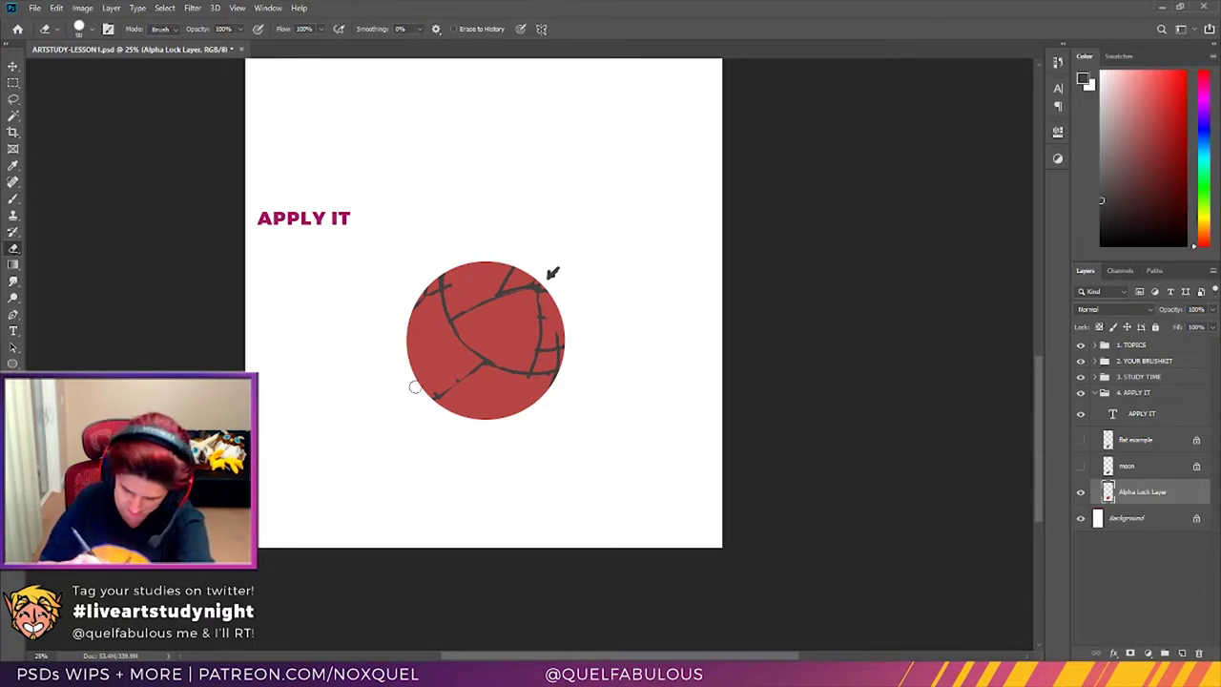
drag(426, 403, 397, 322)
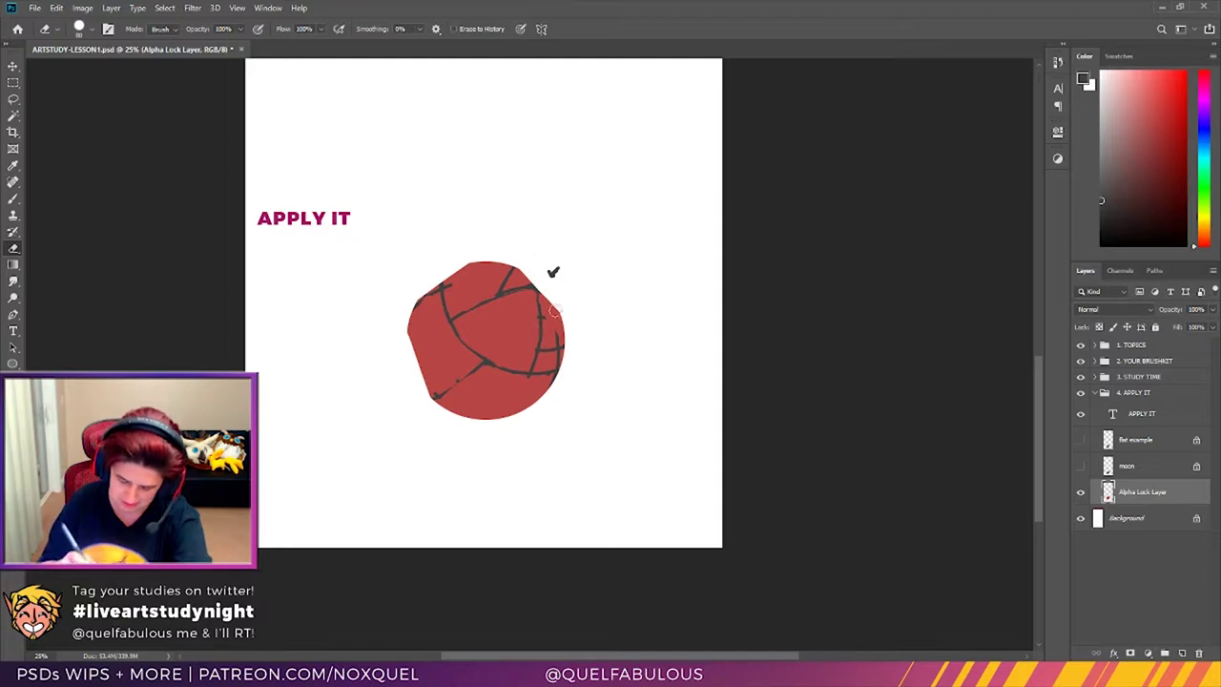
drag(562, 317, 567, 351)
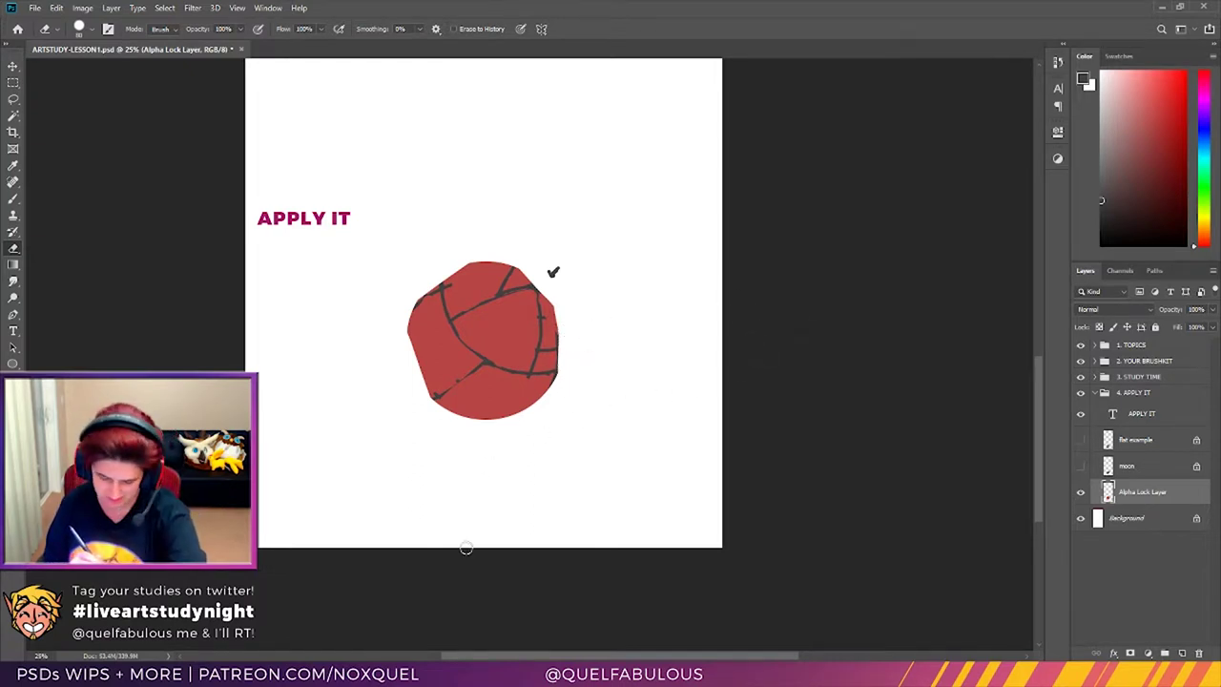
Step: Paint the two top facets of the angular shape light pink
click(1130, 122)
click(13, 199)
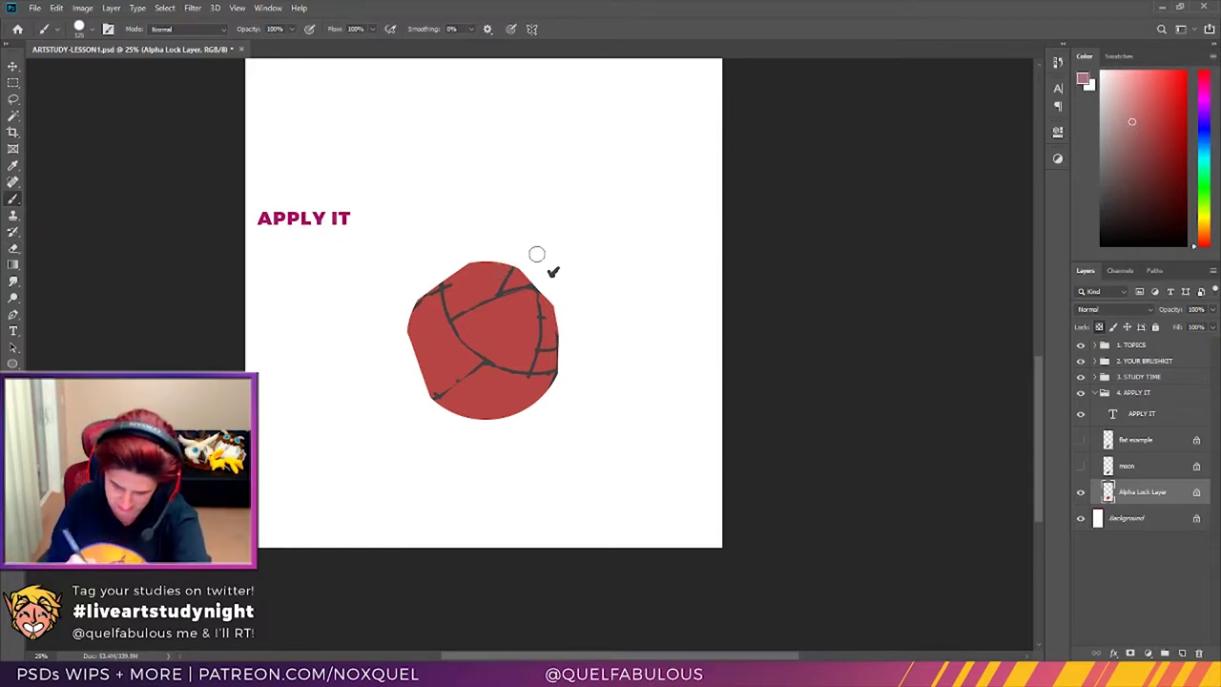
mouse_move(506, 256)
mouse_down()
mouse_move(510, 254)
mouse_move(488, 290)
mouse_move(454, 309)
mouse_move(445, 287)
mouse_move(456, 267)
mouse_move(460, 295)
mouse_move(482, 283)
mouse_move(480, 255)
mouse_move(466, 265)
mouse_move(525, 281)
mouse_up()
click(1122, 84)
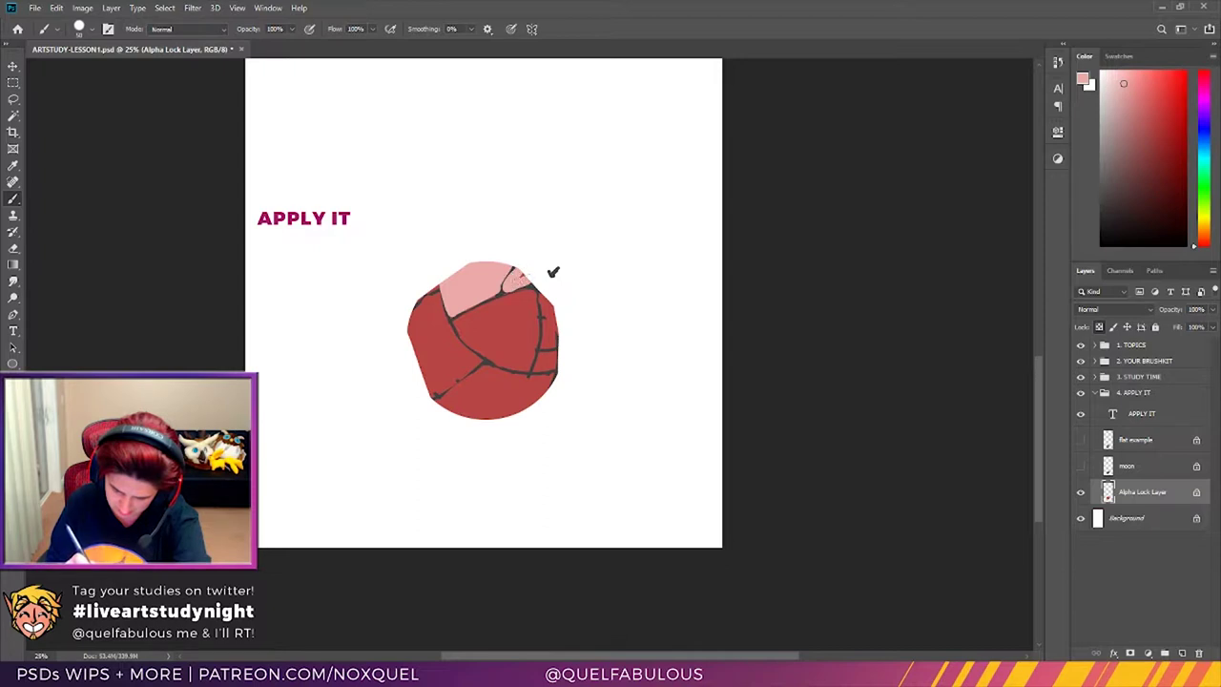
Step: Paint the large central facet in a brighter, lighter red than the base
click(1149, 119)
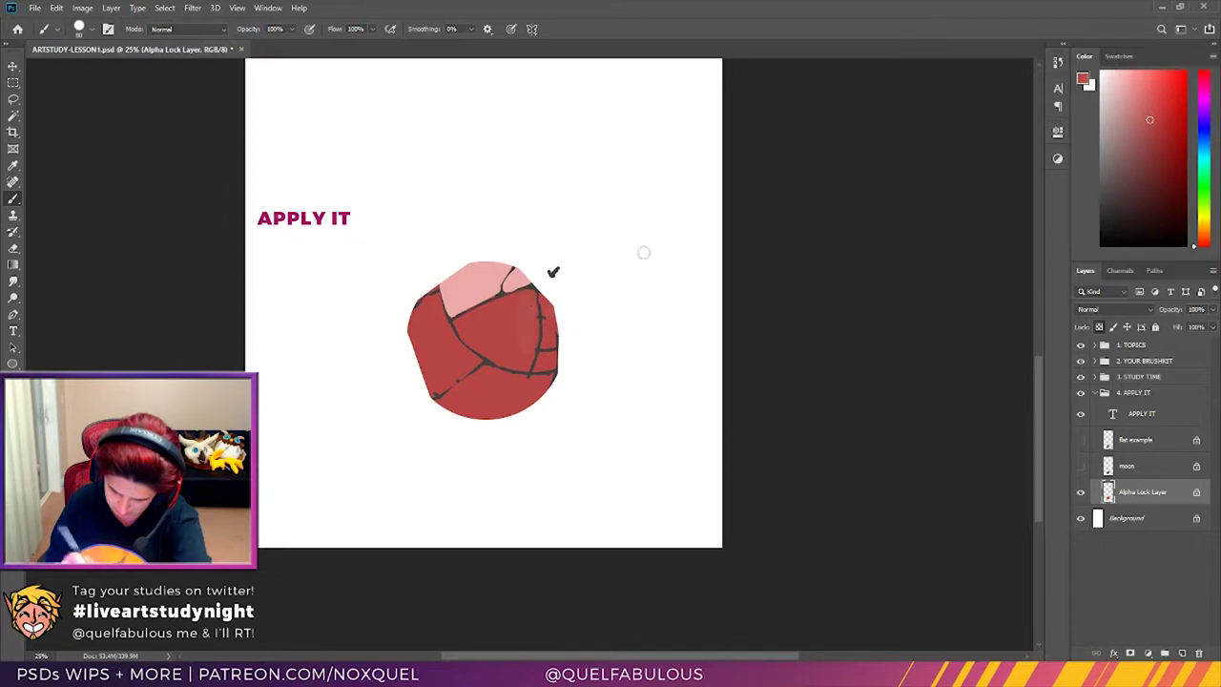
click(1150, 97)
mouse_move(527, 305)
mouse_down()
mouse_move(528, 342)
mouse_move(530, 298)
mouse_move(524, 356)
mouse_move(487, 347)
mouse_move(530, 362)
mouse_move(489, 353)
mouse_move(455, 326)
mouse_move(458, 282)
mouse_move(484, 300)
mouse_move(463, 325)
mouse_move(523, 295)
mouse_move(507, 304)
mouse_move(517, 311)
mouse_move(516, 354)
mouse_up()
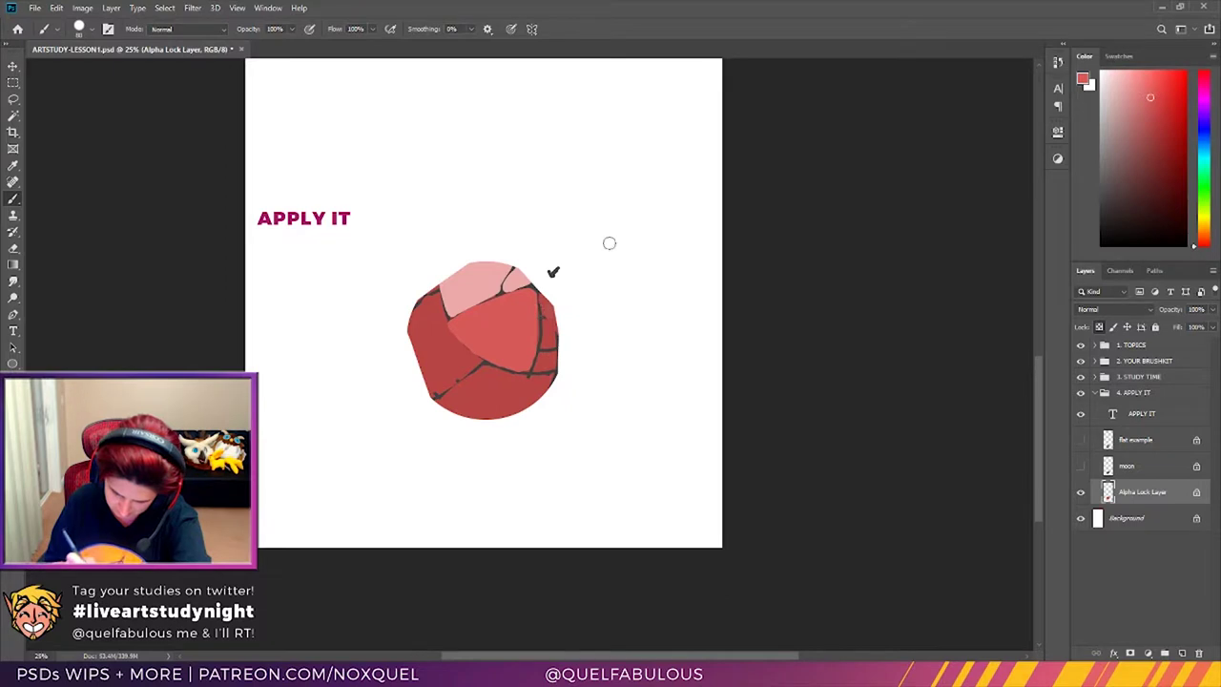
Step: Paint the bottom facet and the right-side strip of the angular shape dark red, covering their dividing lines
click(1151, 146)
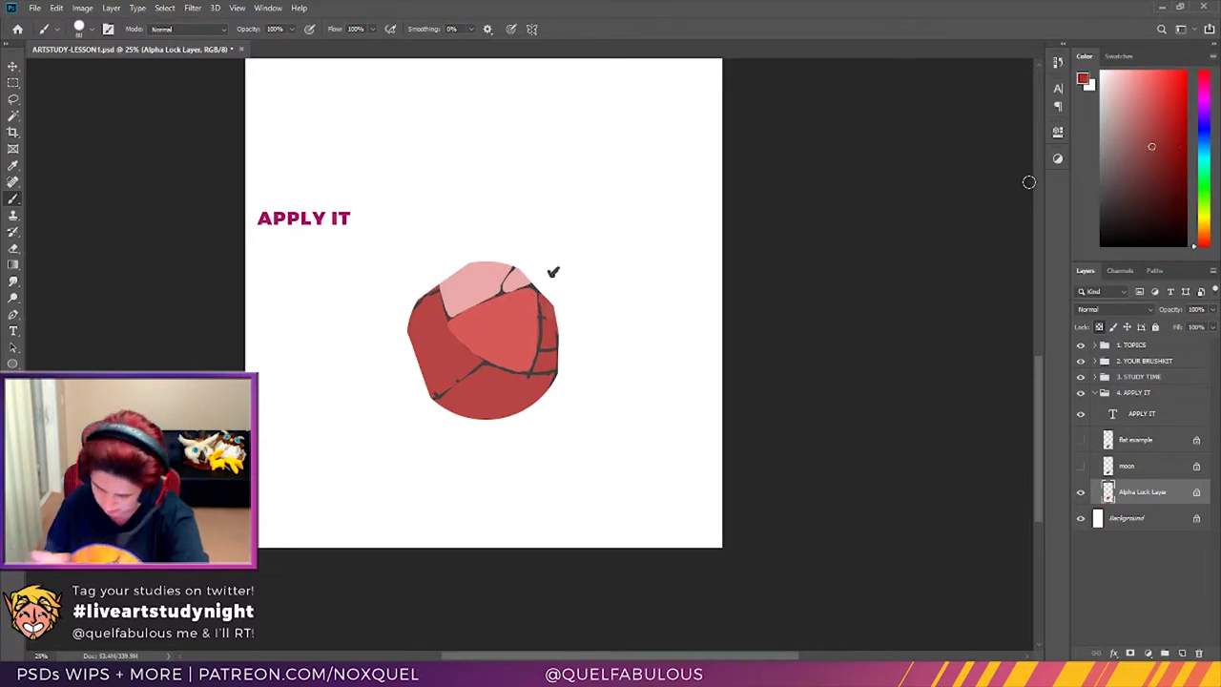
mouse_move(458, 392)
mouse_down()
mouse_move(446, 406)
mouse_move(482, 373)
mouse_move(544, 378)
mouse_move(529, 405)
mouse_move(479, 409)
mouse_move(496, 387)
mouse_move(513, 398)
mouse_up()
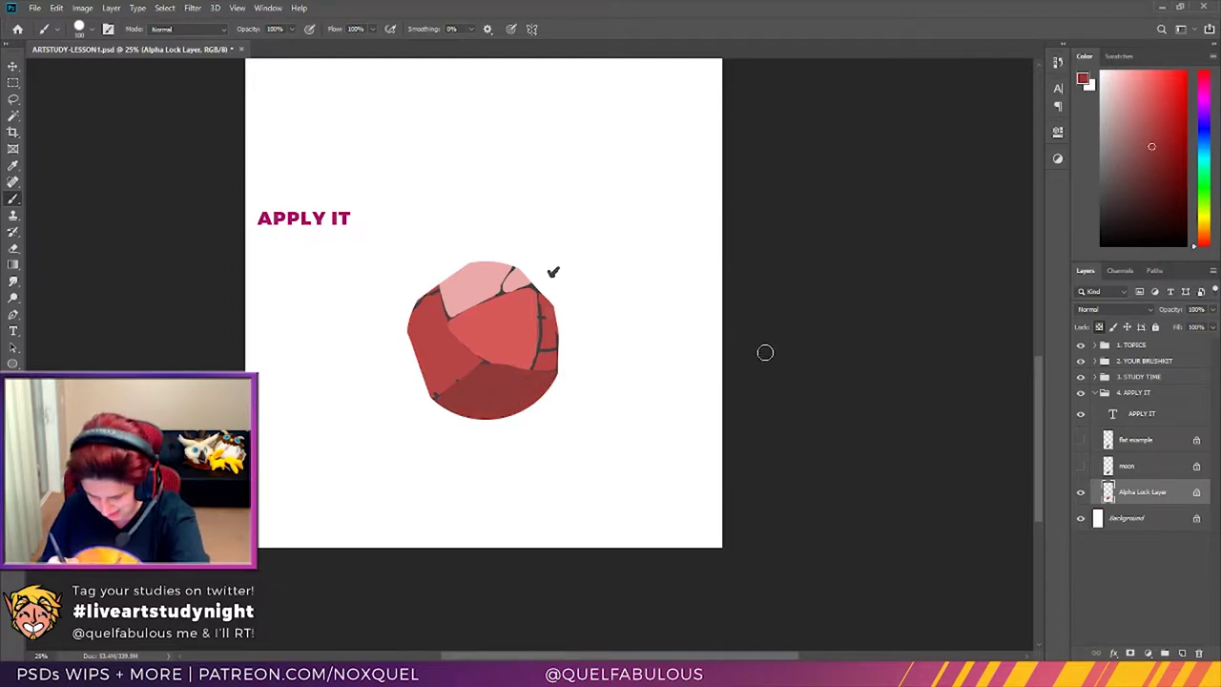
mouse_move(553, 352)
mouse_down()
mouse_move(541, 377)
mouse_move(550, 292)
mouse_move(542, 377)
mouse_up()
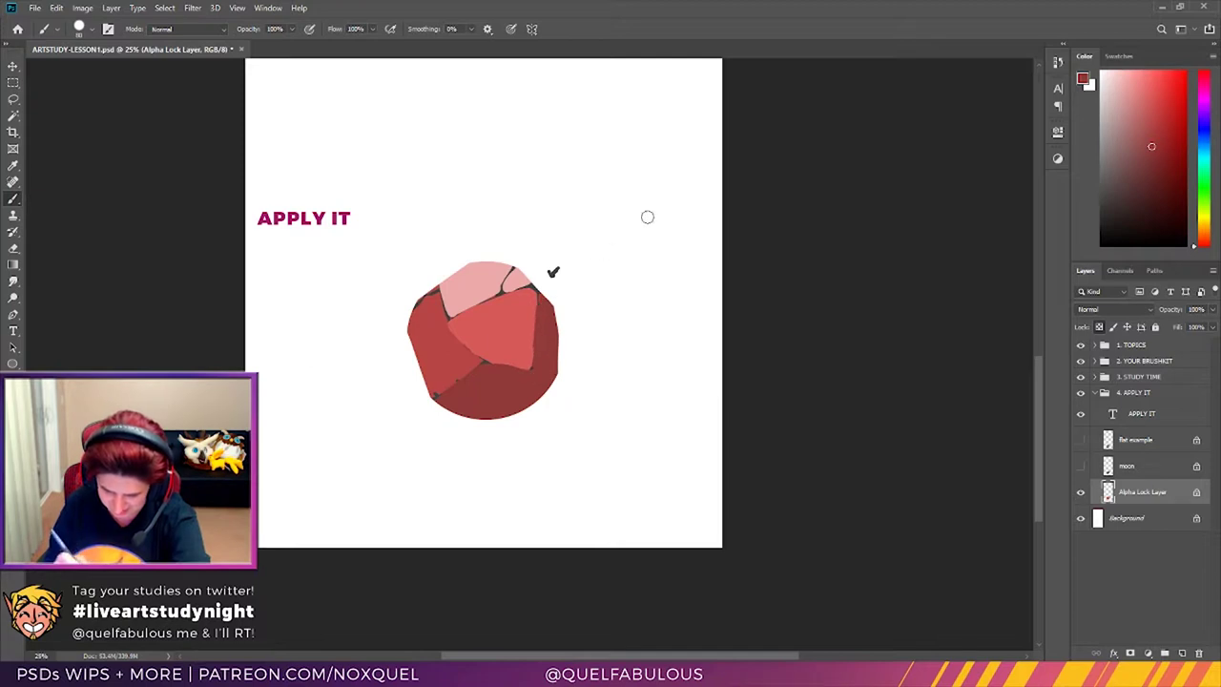
Step: Repaint the right-side facet in a muted grayish red and straighten the central facet's left edge with the base red
click(1128, 135)
mouse_move(552, 292)
mouse_down()
mouse_move(544, 374)
mouse_move(540, 294)
mouse_move(537, 374)
mouse_move(551, 355)
mouse_up()
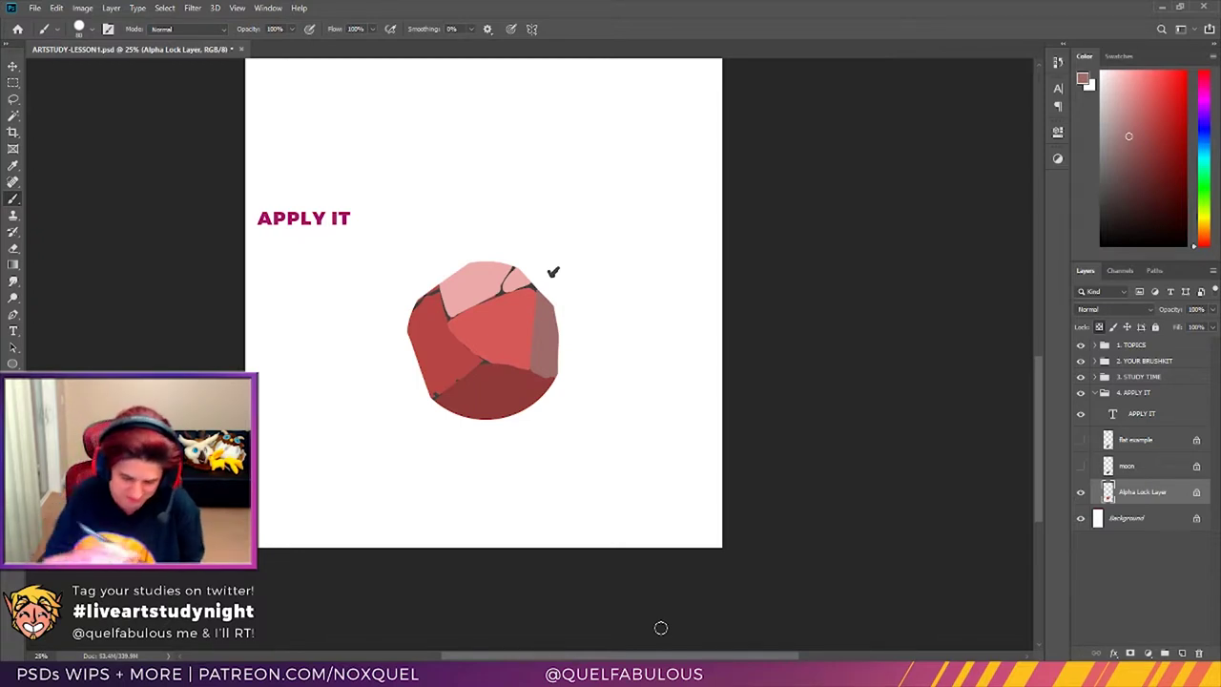
alt+click(459, 352)
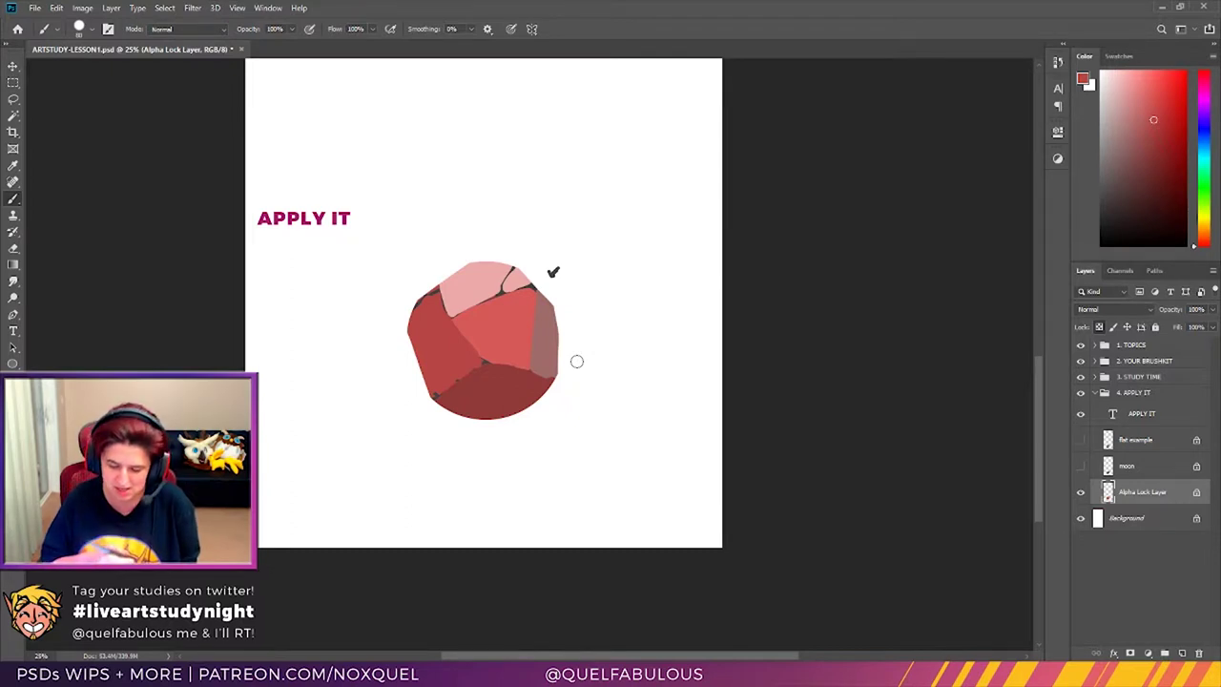
Step: Erase angular cuts along the faceted shape's left side and remove the small check mark beside it
key(e)
mouse_move(410, 311)
mouse_down()
mouse_move(401, 352)
mouse_move(434, 278)
mouse_move(399, 347)
mouse_up()
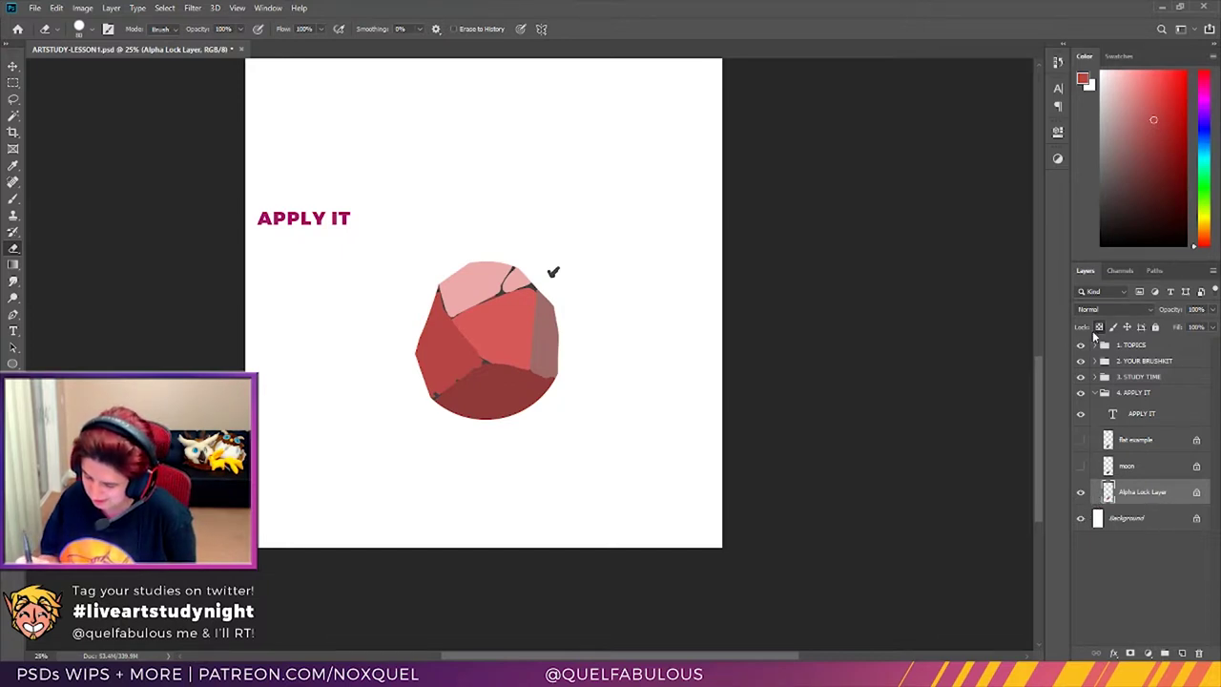
drag(558, 272, 543, 258)
Step: Paint a short base-red arrow above the faceted shape, pointing down at its top
click(14, 198)
drag(489, 223, 491, 251)
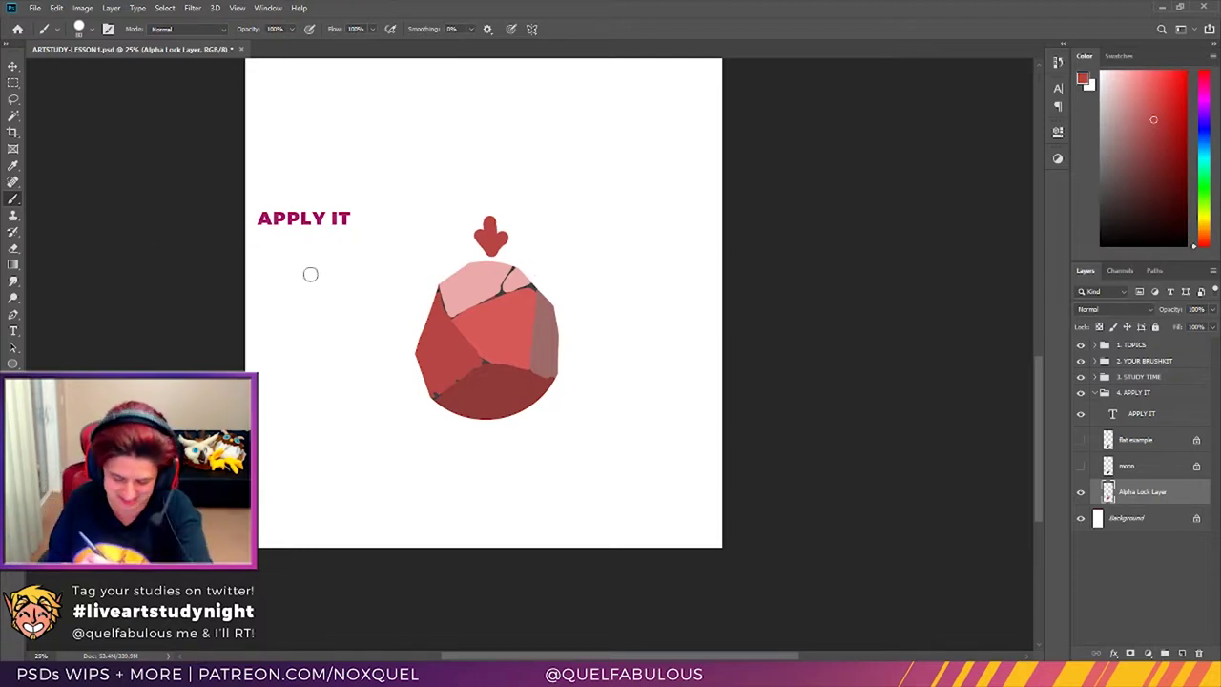
Step: Move the faceted shape and its arrow toward the page's right edge and stamp a large base-red circle under the APPLY IT heading
key(bracketright)
key(bracketright)
key(bracketright)
key(bracketright)
key(bracketright)
key(bracketright)
key(bracketright)
key(bracketright)
key(bracketright)
key(bracketright)
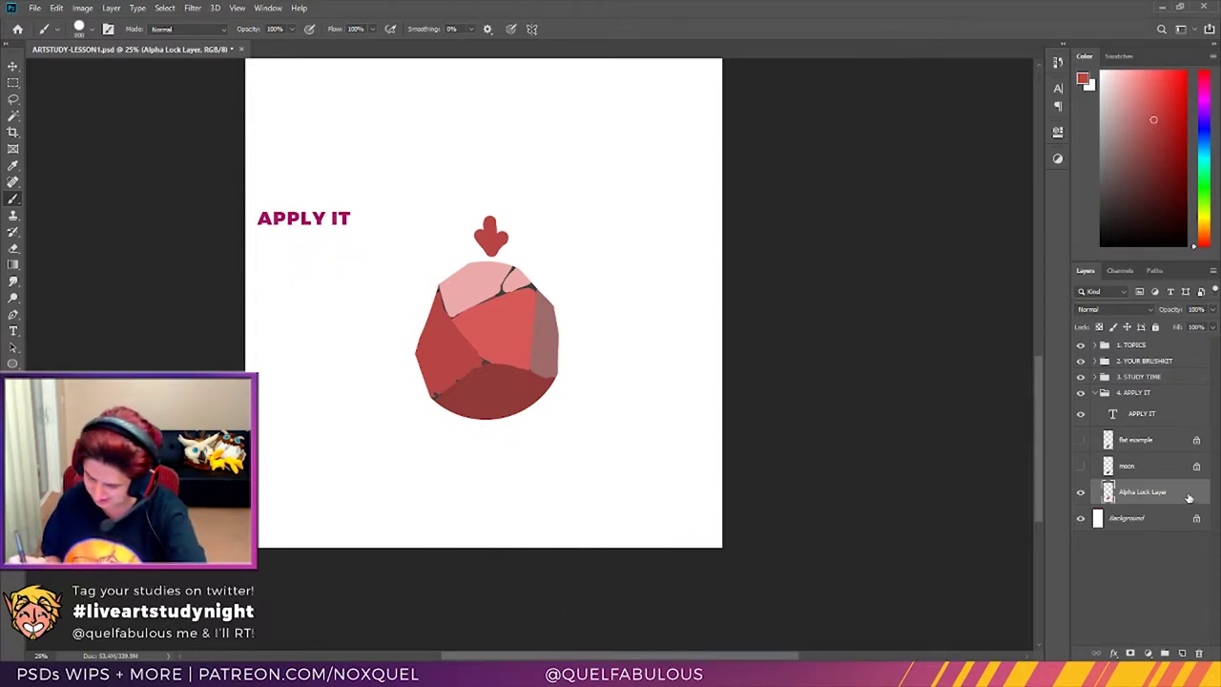
click(14, 67)
drag(515, 361, 635, 364)
click(18, 202)
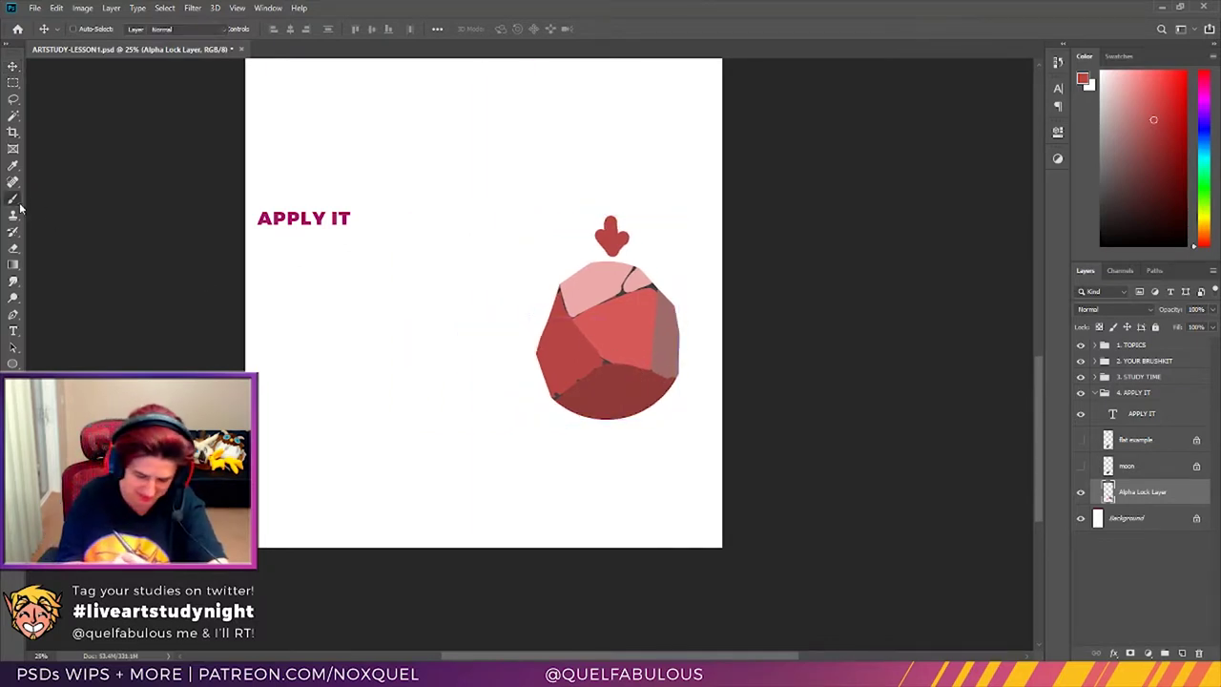
key(bracketright)
key(bracketright)
key(bracketright)
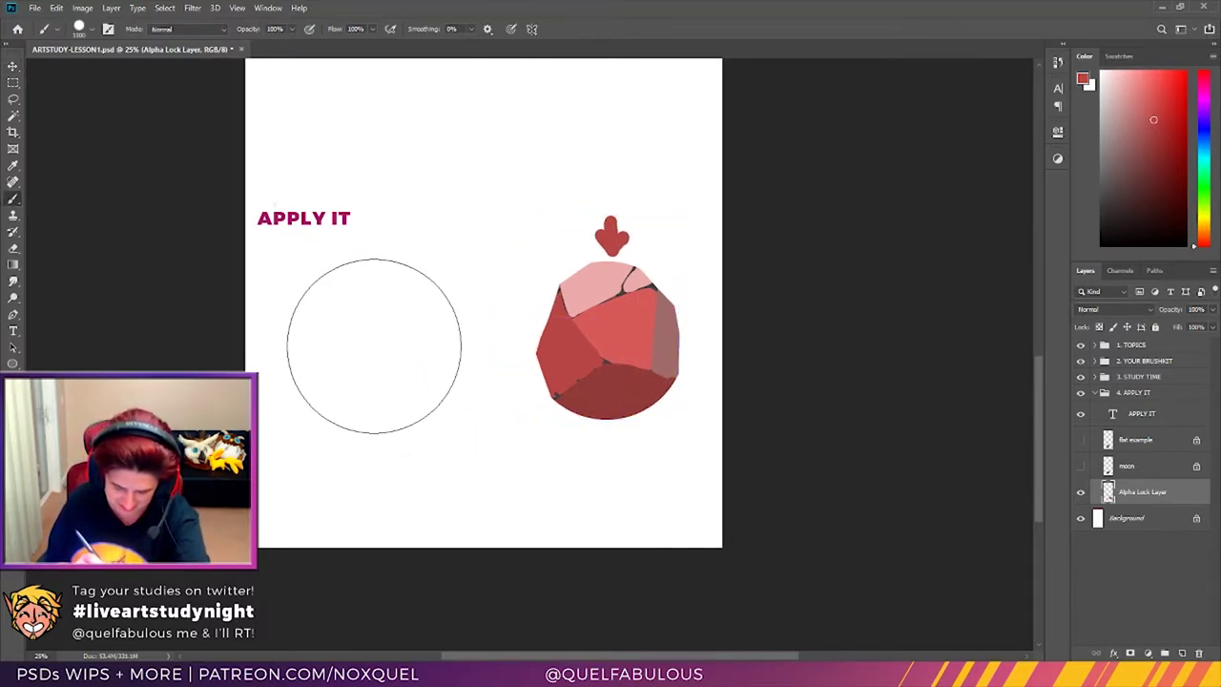
click(373, 345)
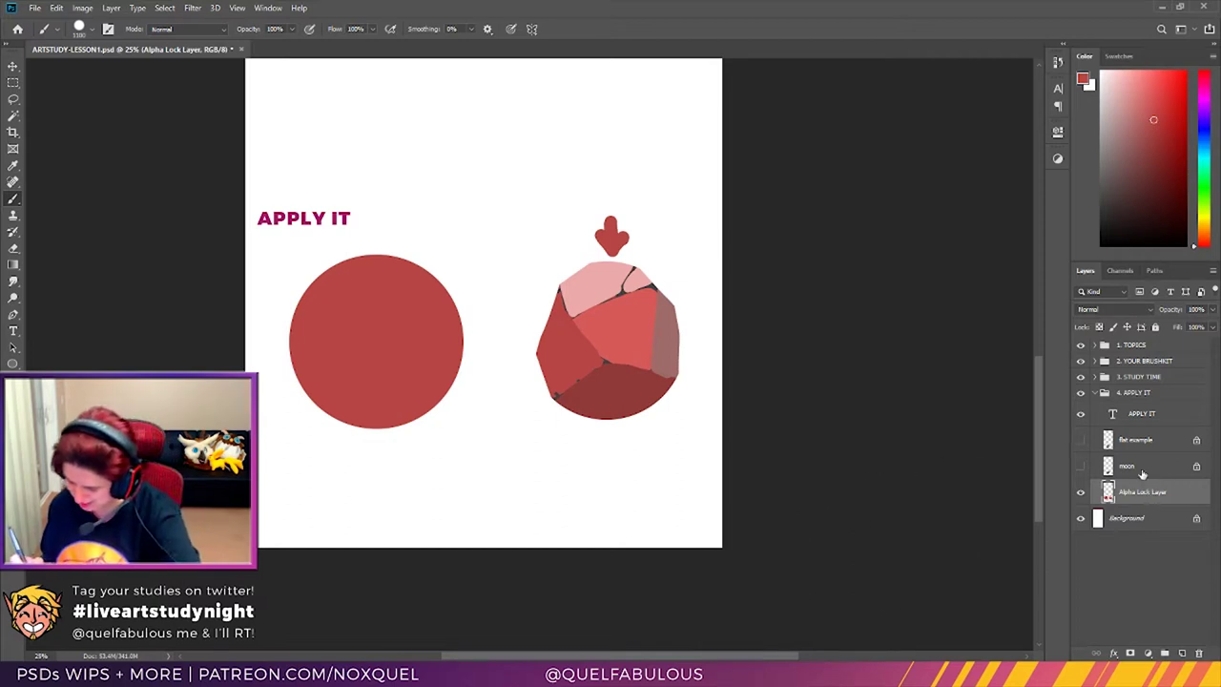
Step: Choose a very dark brown and shrink the brush to a thin size for drawing lines on the new circle
click(1126, 210)
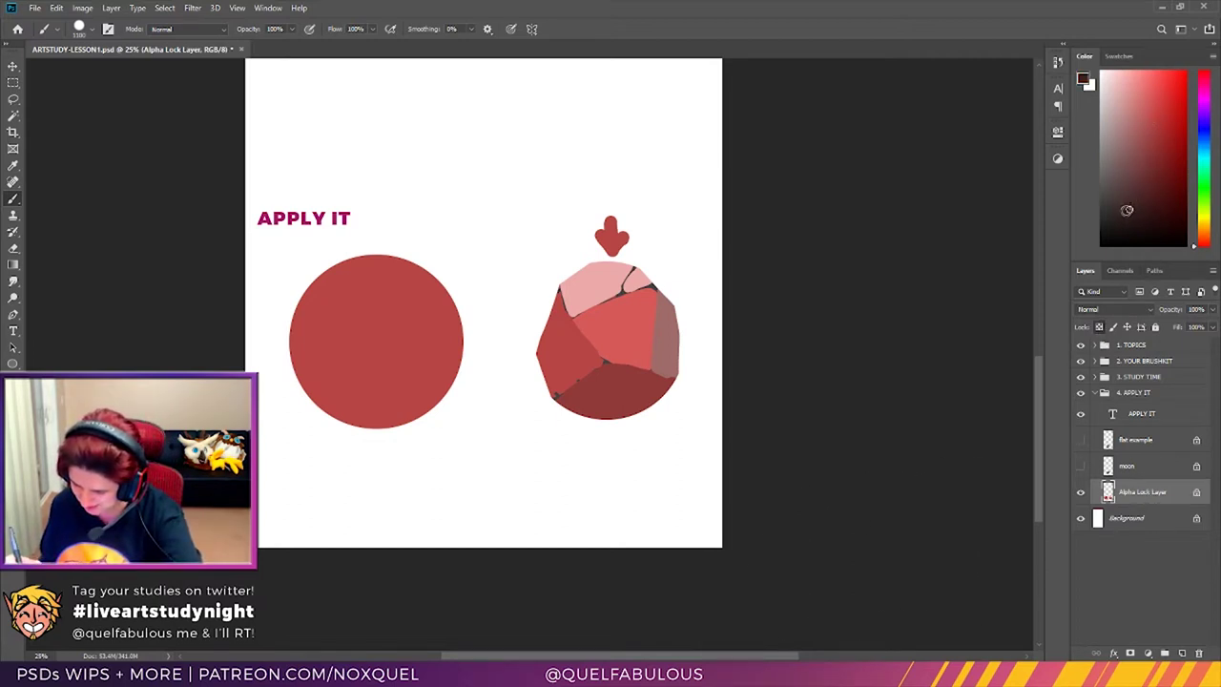
key(bracketleft)
key(bracketleft)
key(bracketleft)
key(bracketleft)
key(bracketleft)
key(bracketleft)
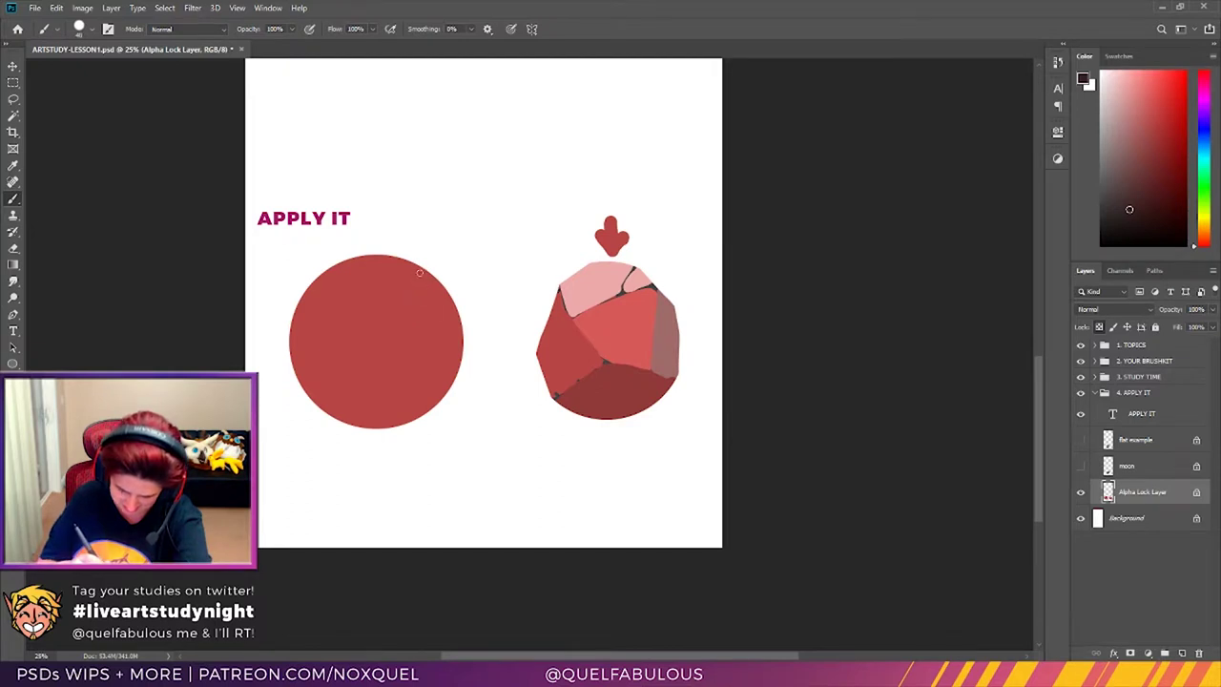
drag(420, 272, 305, 395)
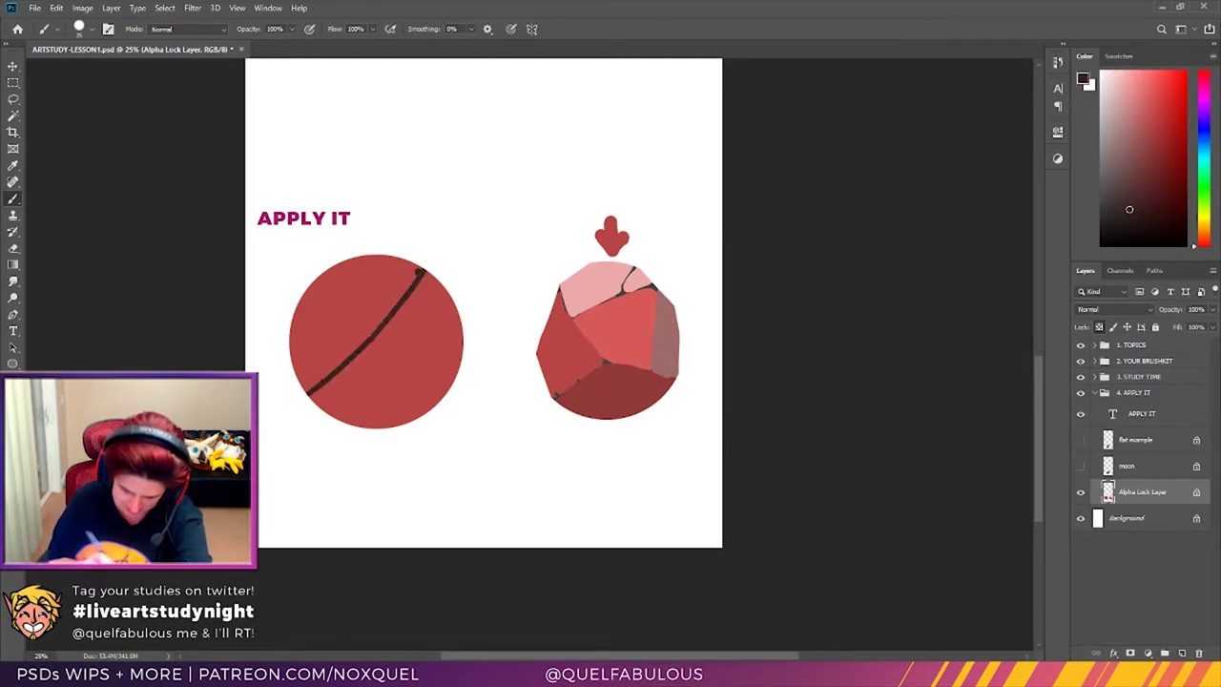
drag(315, 280, 453, 386)
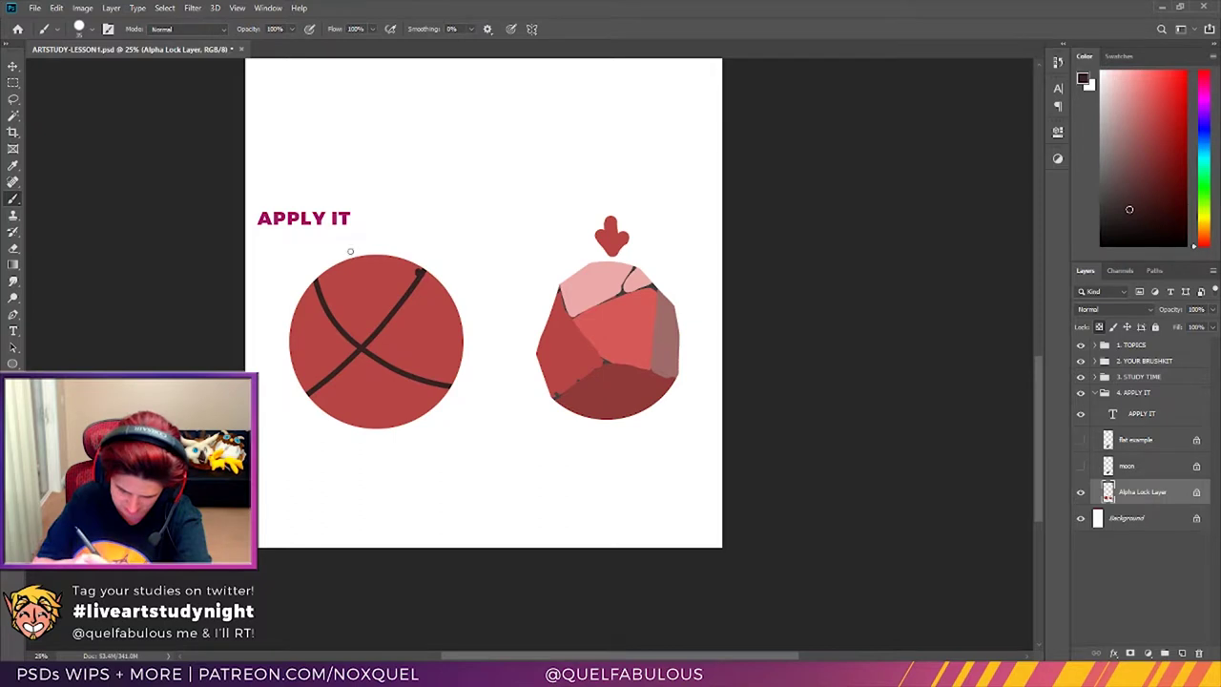
drag(349, 251, 464, 343)
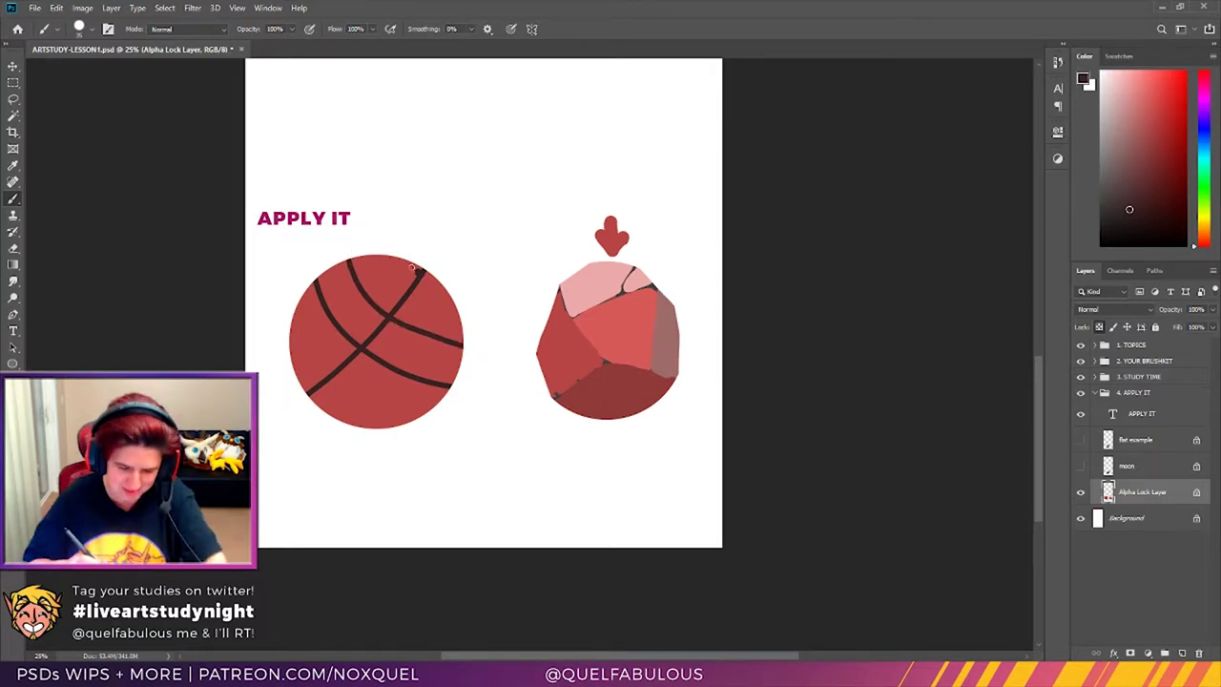
key(ctrl+z)
key(ctrl+z)
key(ctrl+z)
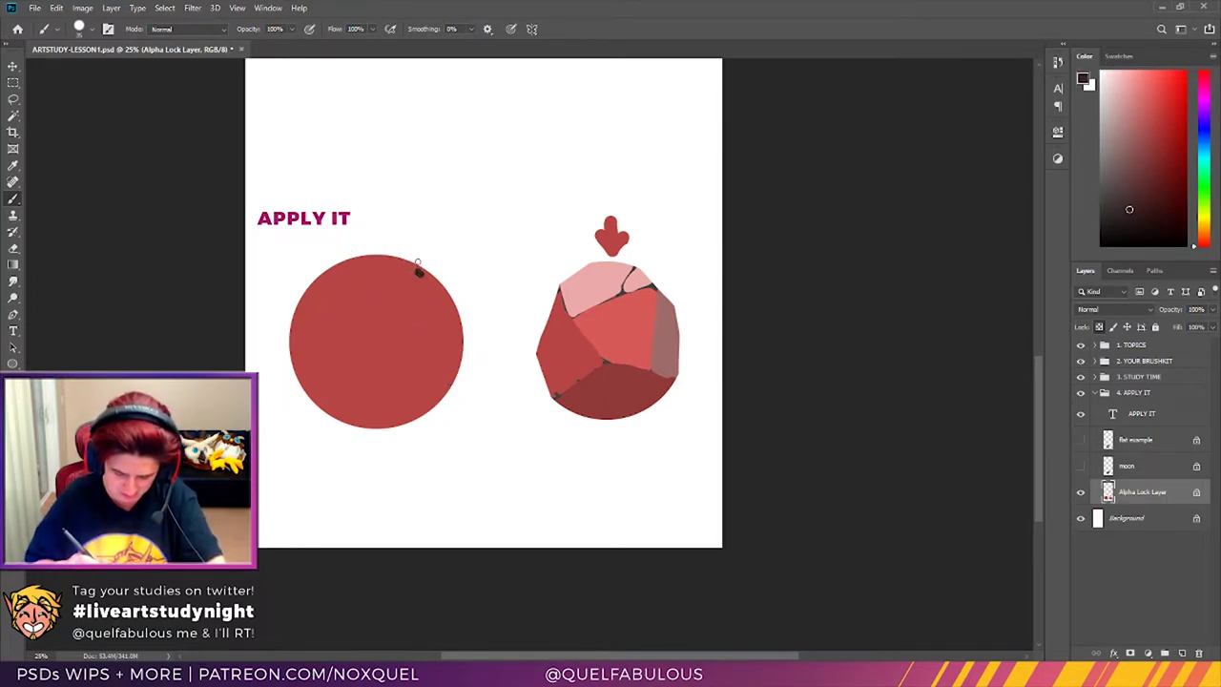
key(ctrl+minus)
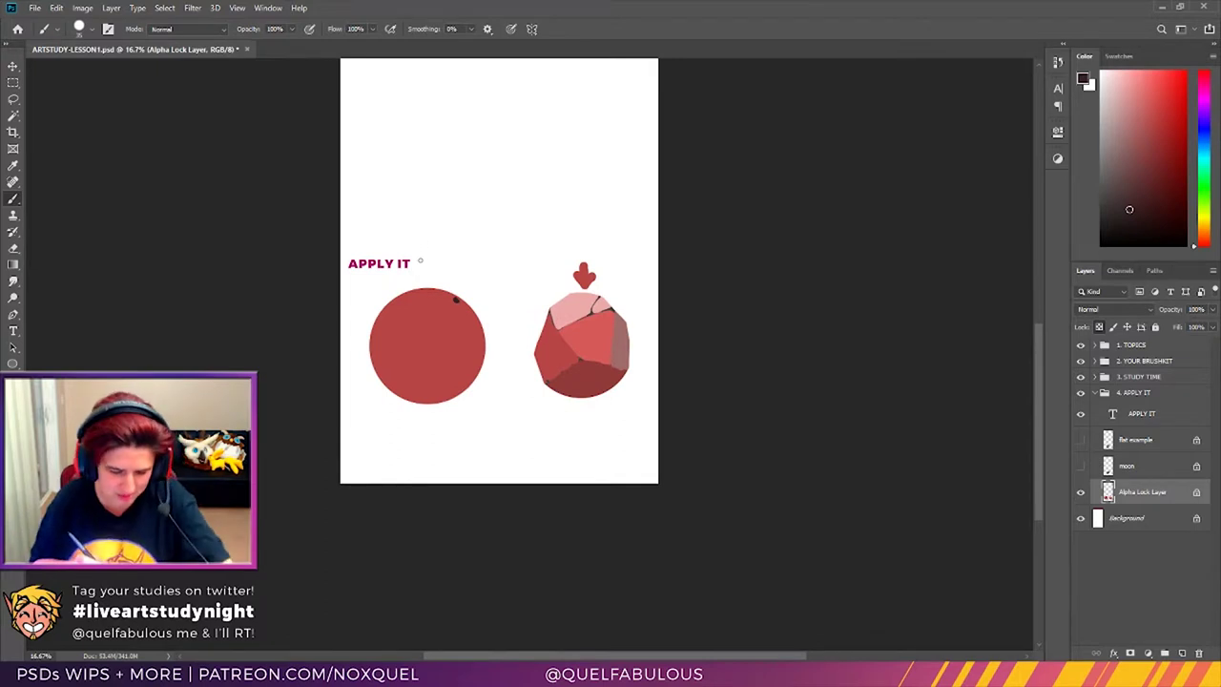
drag(455, 299, 404, 374)
key(ctrl+z)
Step: Rotate the canvas and draw curved longitude lines fanning from a pole near the new circle's top edge across its surface
key(r)
drag(785, 352, 736, 168)
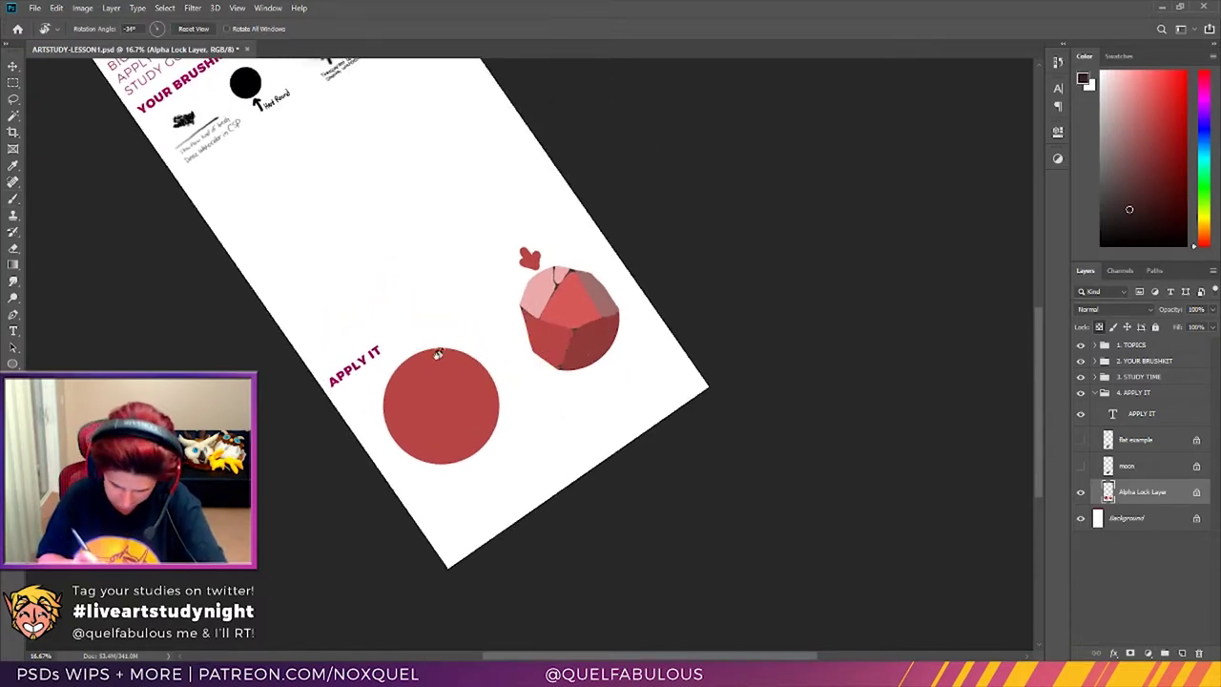
click(13, 198)
drag(438, 352, 441, 464)
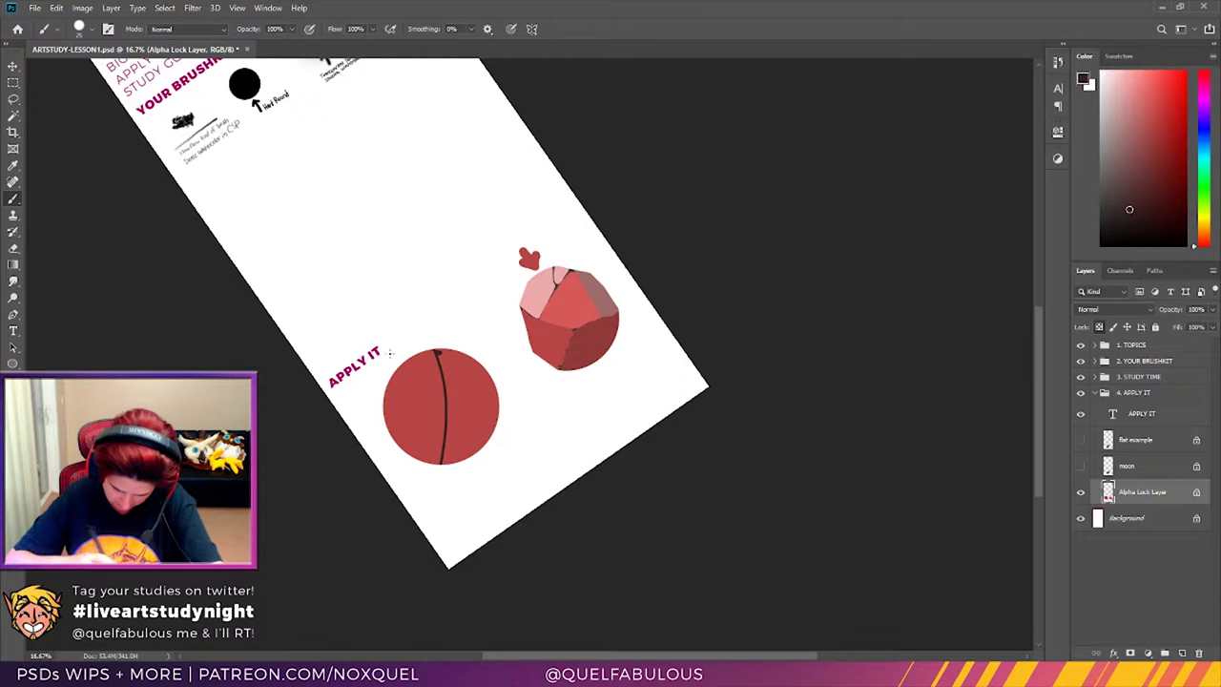
mouse_move(437, 353)
mouse_down()
mouse_move(477, 399)
mouse_move(487, 439)
mouse_move(463, 366)
mouse_move(496, 393)
mouse_up()
mouse_move(435, 353)
mouse_down()
mouse_move(425, 463)
mouse_move(401, 385)
mouse_move(429, 463)
mouse_up()
Step: Rotate the canvas the other way and draw curved latitude lines crossing the longitude lines to complete the sphere's grid
key(r)
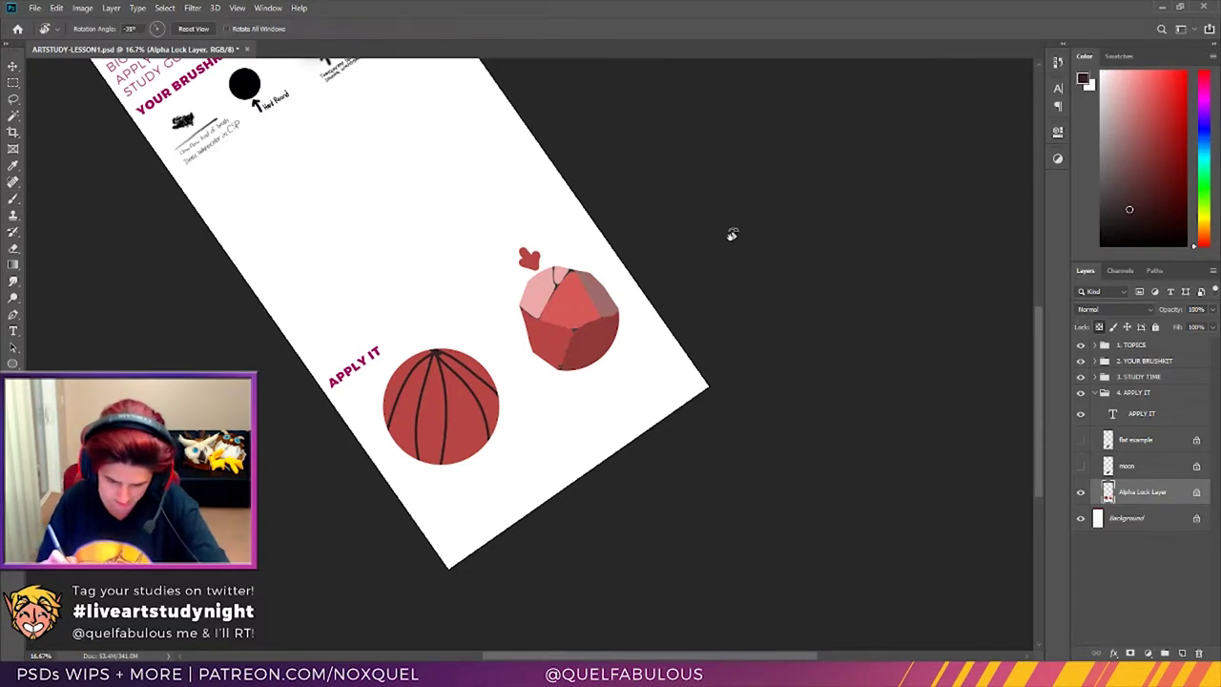
drag(730, 235, 735, 471)
mouse_move(458, 232)
mouse_down()
mouse_move(476, 310)
mouse_move(469, 268)
mouse_move(495, 320)
mouse_up()
key(b)
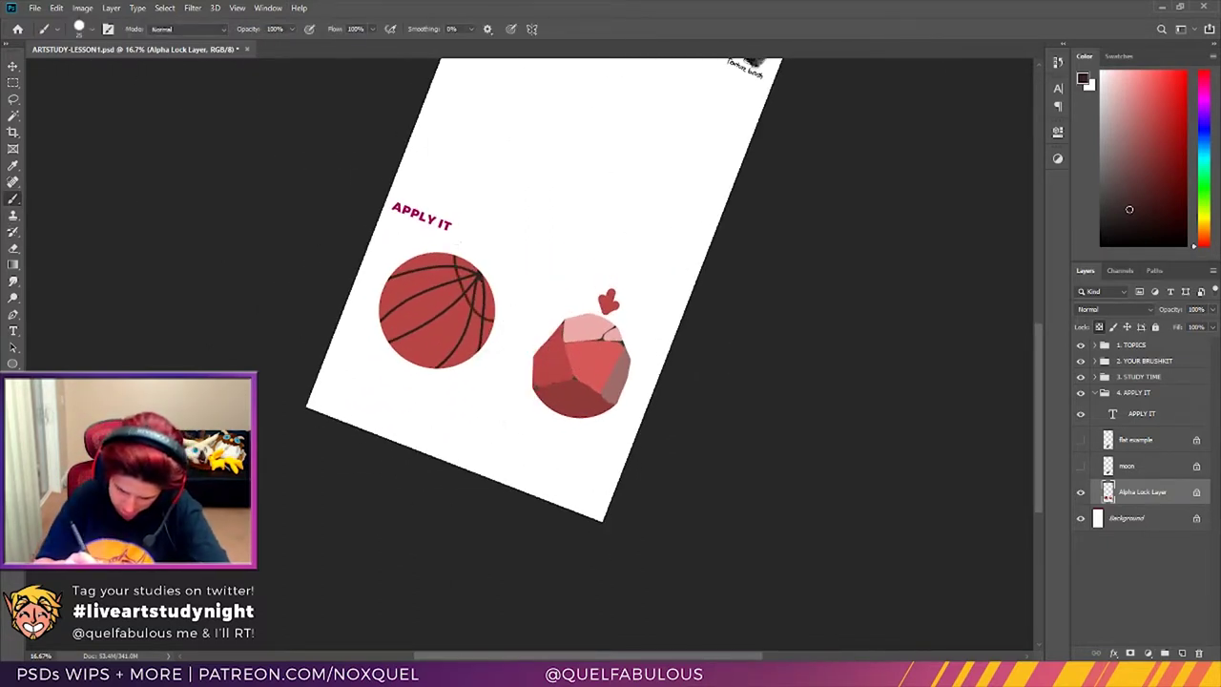
drag(416, 255, 440, 361)
drag(387, 279, 410, 363)
drag(437, 244, 474, 355)
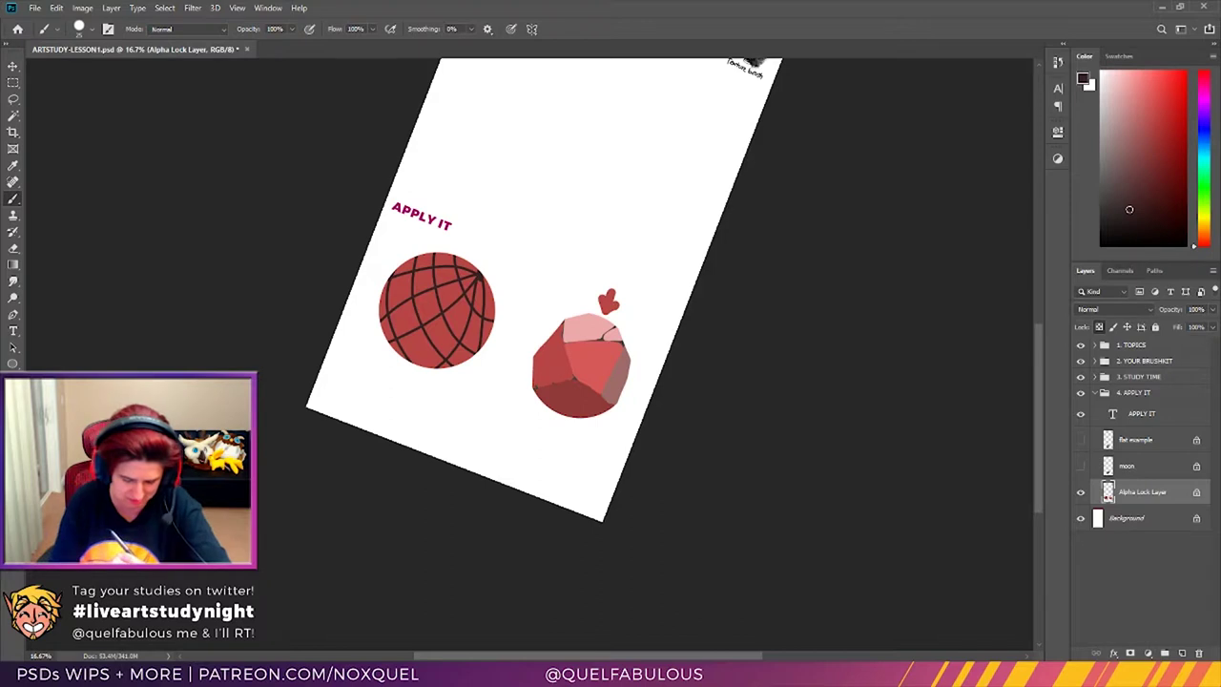
Step: Return the canvas upright, sample the circle's base red and paint over the pole and the upper grid lines
key(r)
key(ctrl+equal)
drag(611, 343, 701, 326)
drag(667, 366, 706, 348)
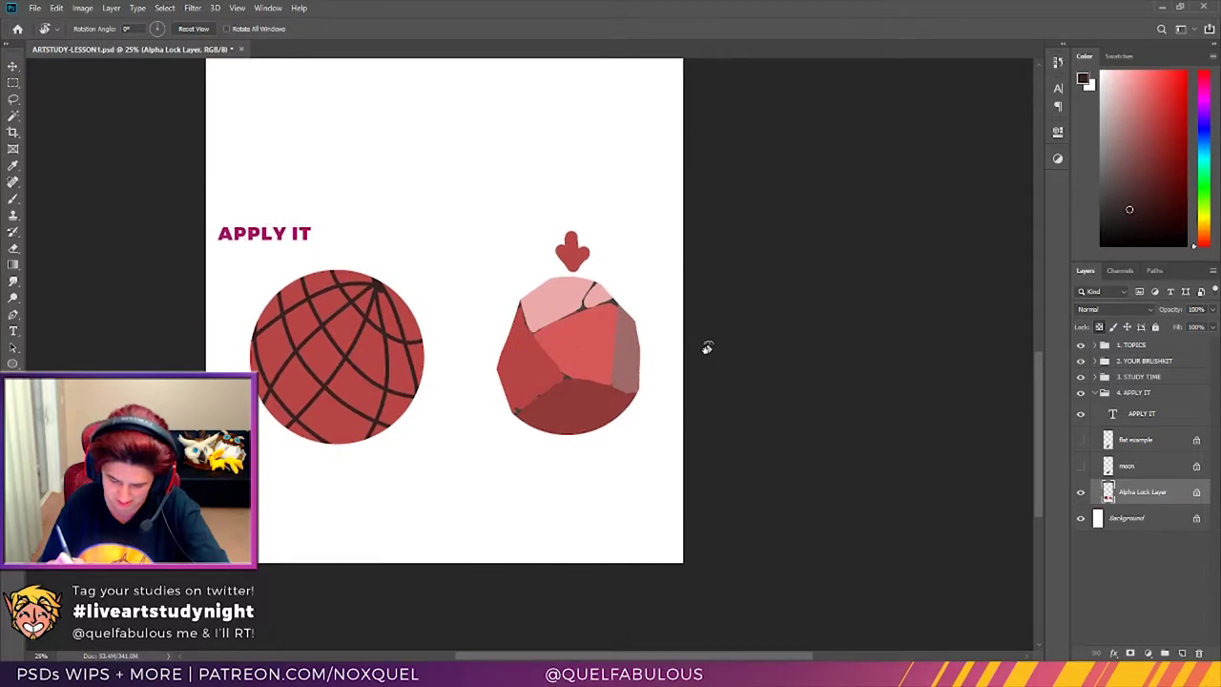
click(13, 165)
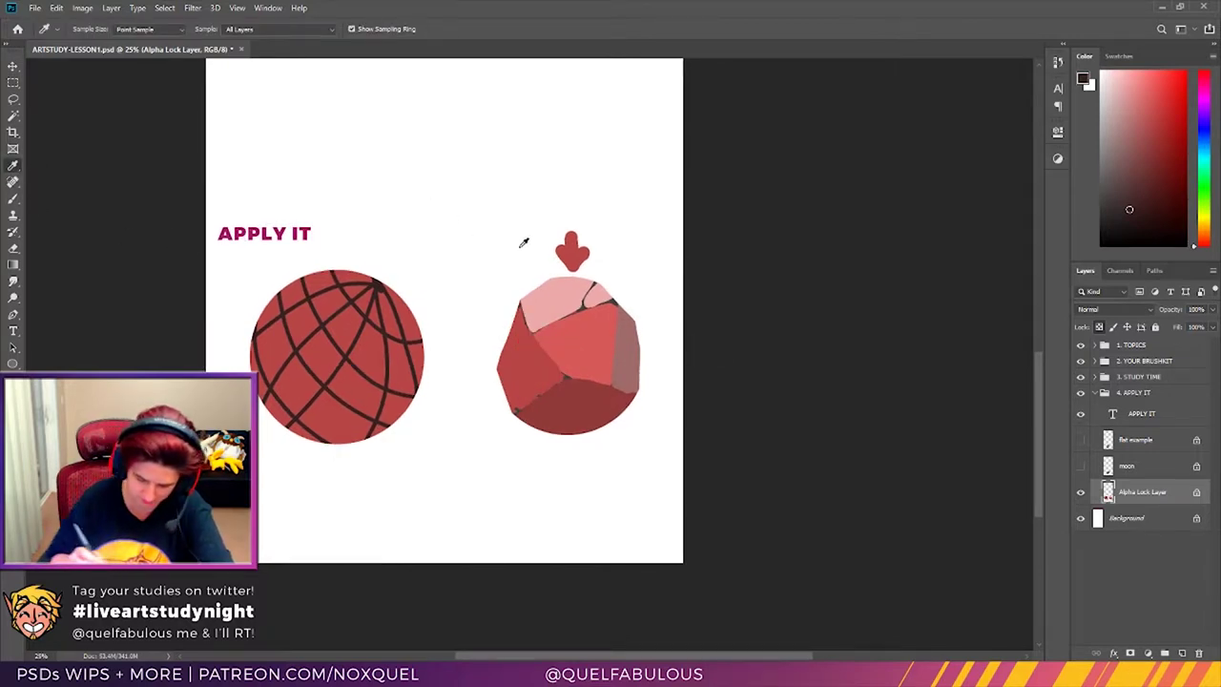
click(404, 341)
click(13, 199)
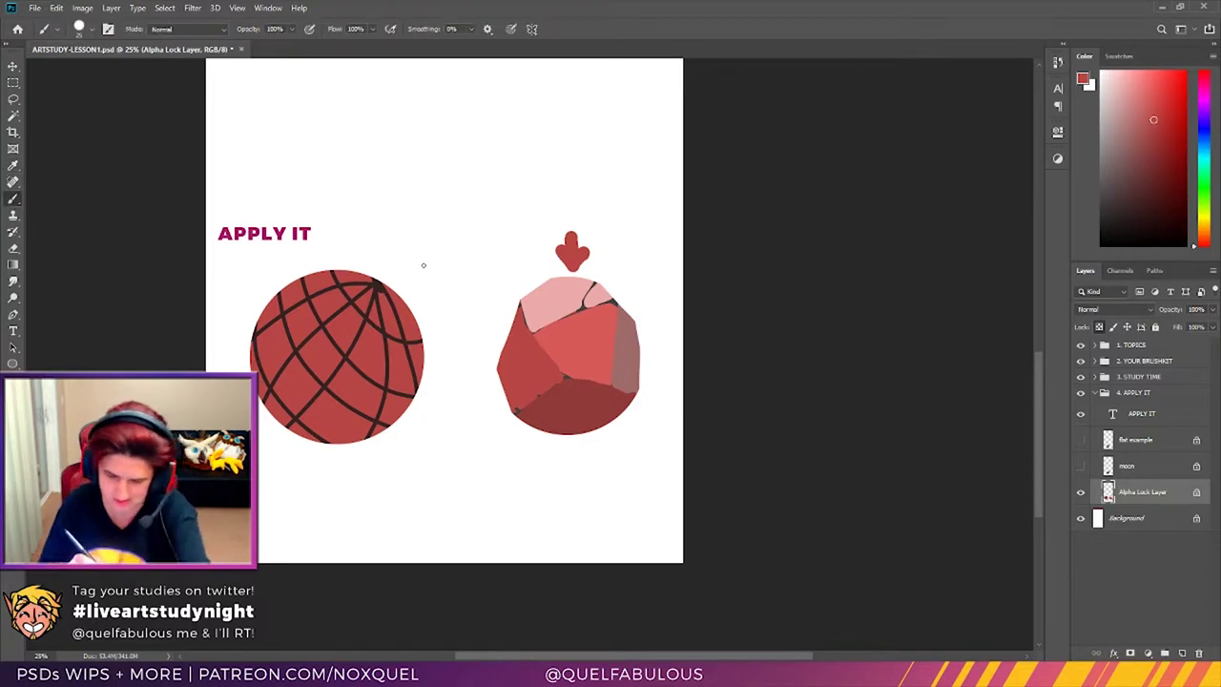
mouse_move(361, 301)
mouse_down()
mouse_move(397, 289)
mouse_move(380, 308)
mouse_up()
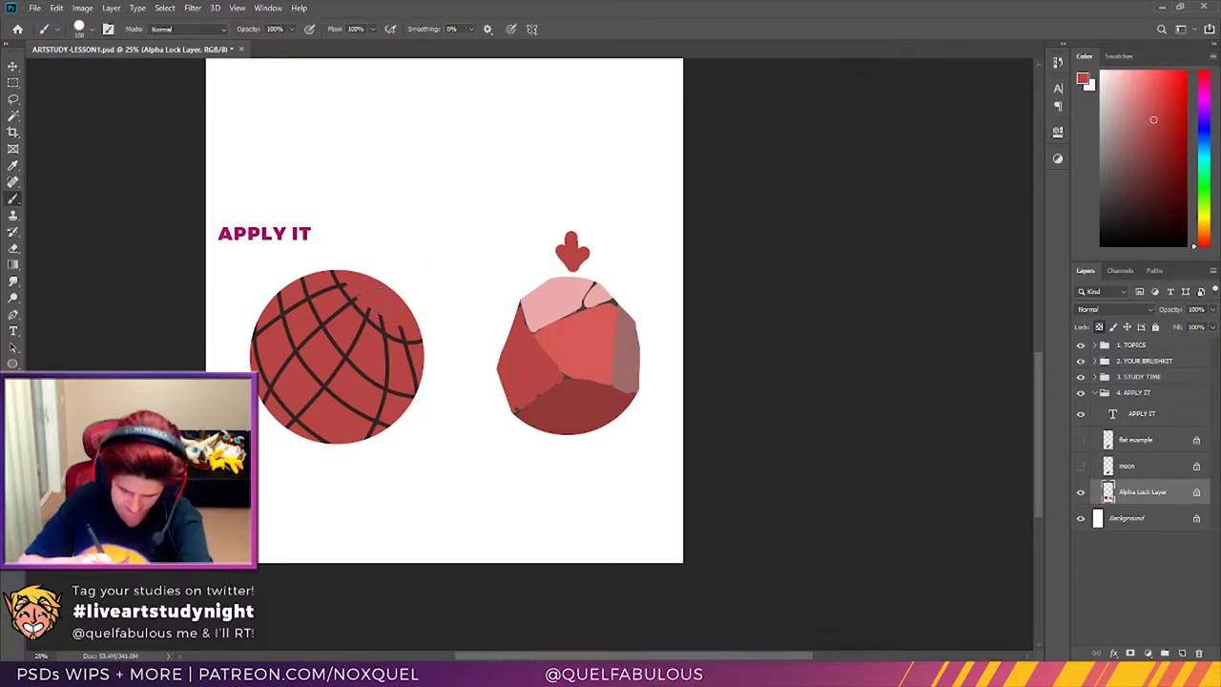
mouse_move(318, 269)
mouse_down()
mouse_move(307, 315)
mouse_move(322, 297)
mouse_up()
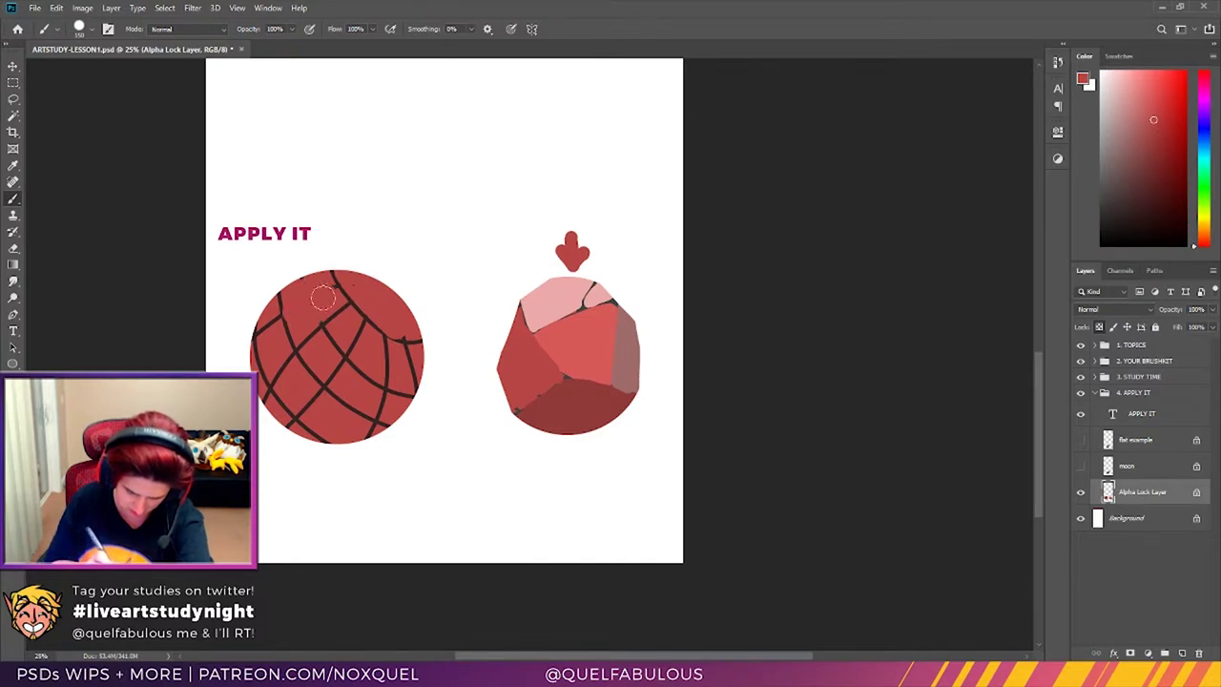
Step: Paint over more grid lines on the circle's right, lower and left areas, leaving only irregular facet outlines
mouse_move(395, 363)
mouse_down()
mouse_move(412, 394)
mouse_move(401, 379)
mouse_up()
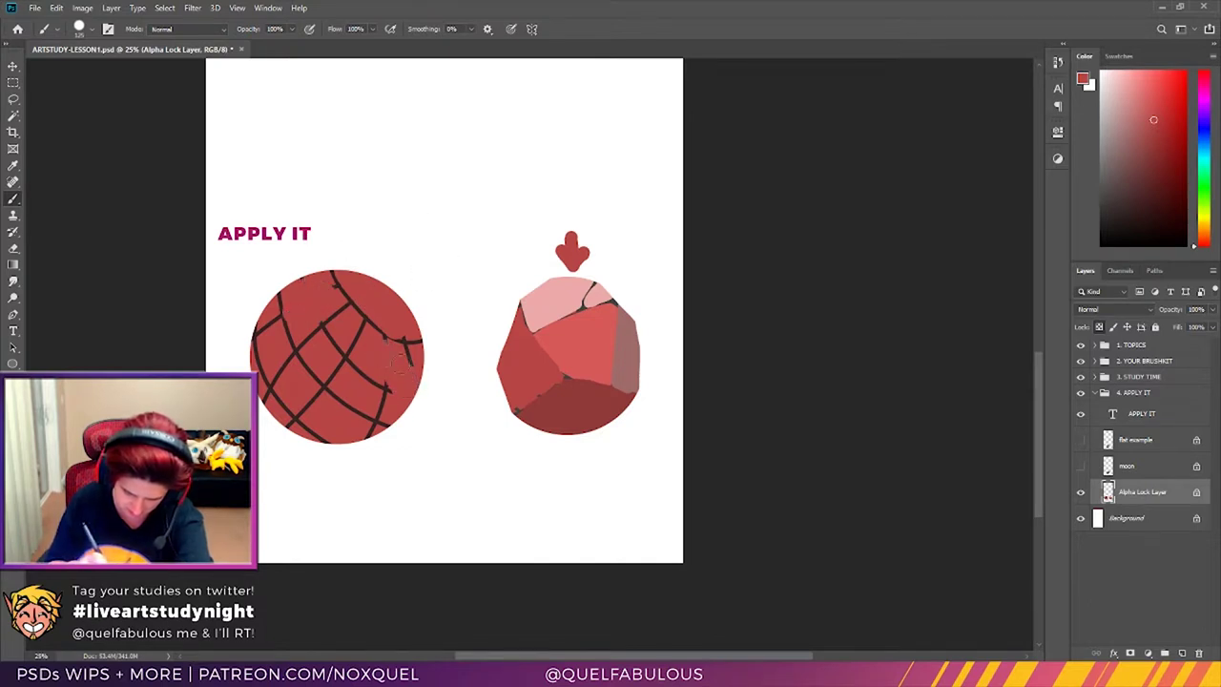
mouse_move(324, 423)
mouse_down()
mouse_move(311, 427)
mouse_move(309, 374)
mouse_move(276, 405)
mouse_move(346, 446)
mouse_up()
mouse_move(261, 355)
mouse_down()
mouse_move(257, 369)
mouse_move(272, 310)
mouse_move(270, 343)
mouse_up()
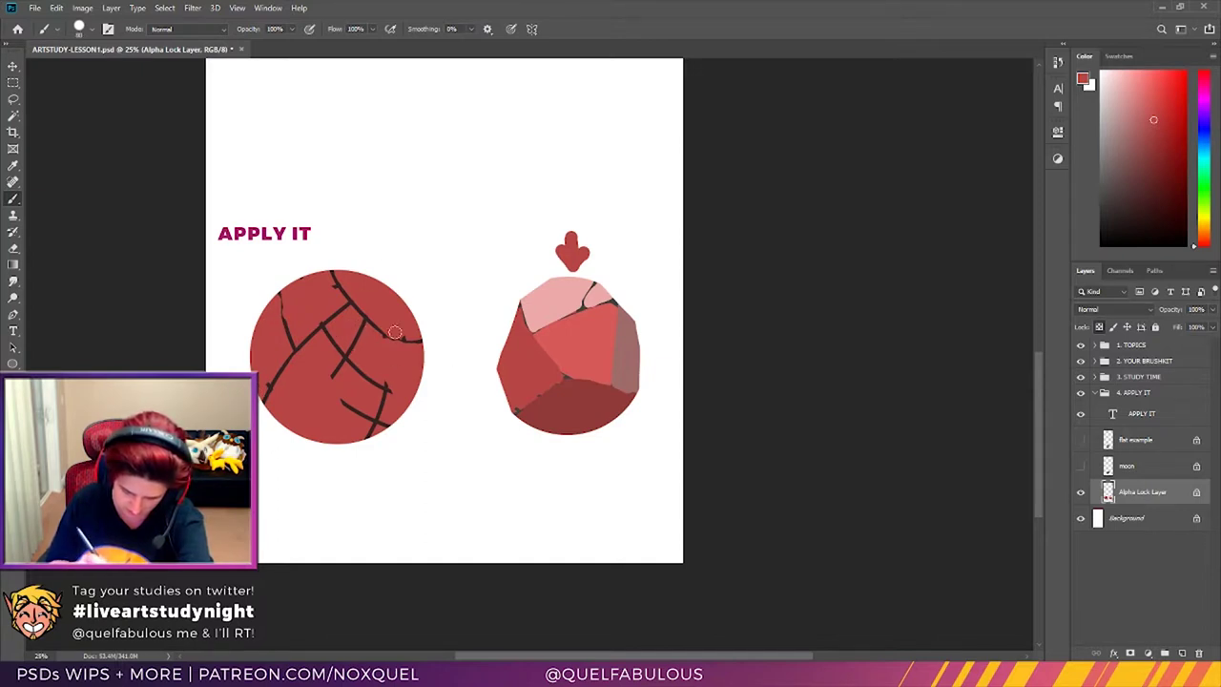
mouse_move(372, 398)
mouse_down()
mouse_move(342, 348)
mouse_move(340, 407)
mouse_move(328, 370)
mouse_move(376, 434)
mouse_move(356, 383)
mouse_up()
Step: Sample the remaining contour lines' dark brown as the brush color
key(i)
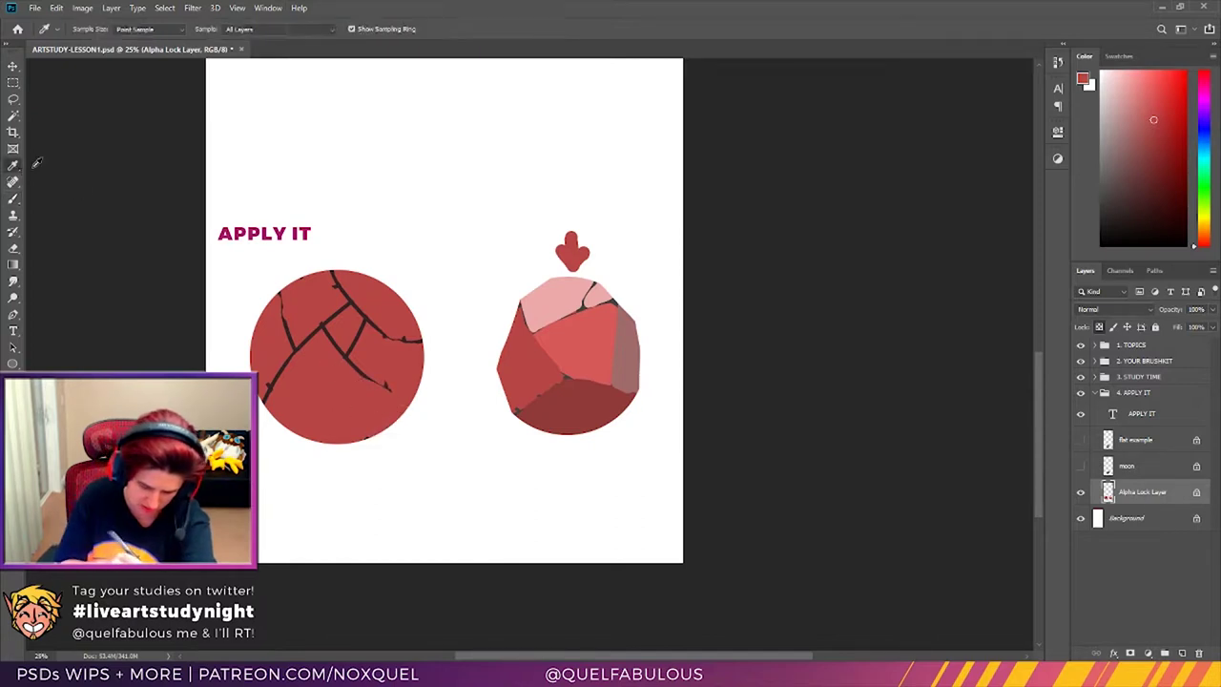
click(324, 323)
key(b)
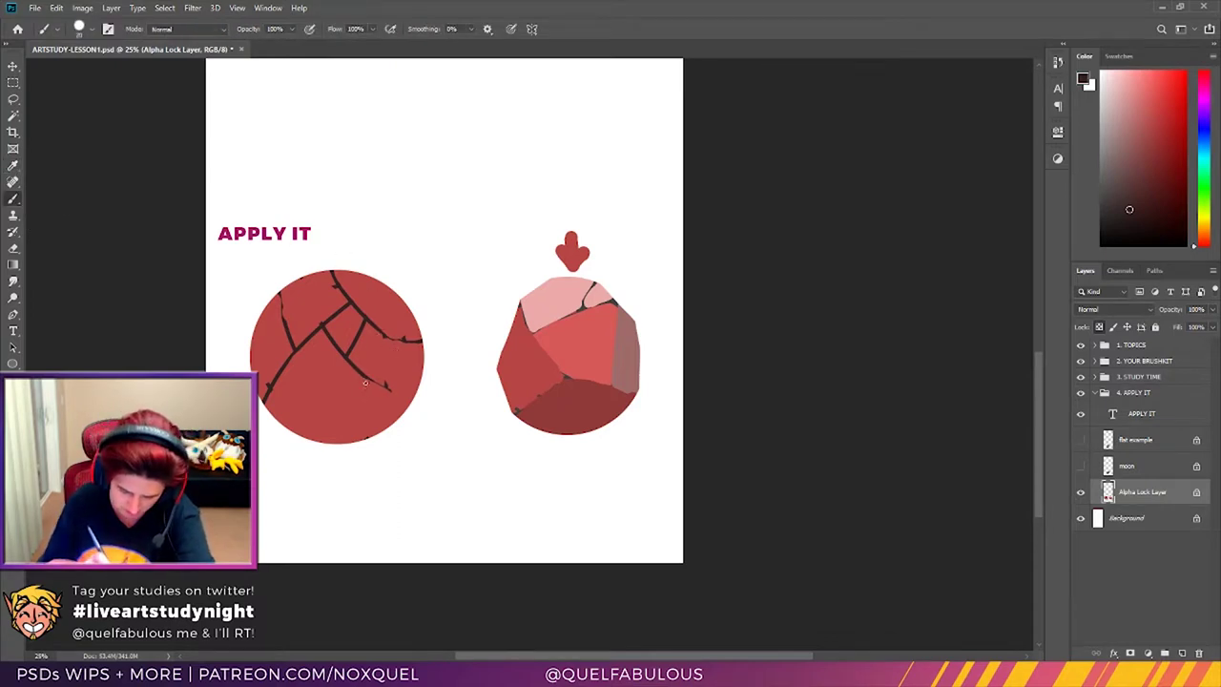
drag(363, 380, 325, 411)
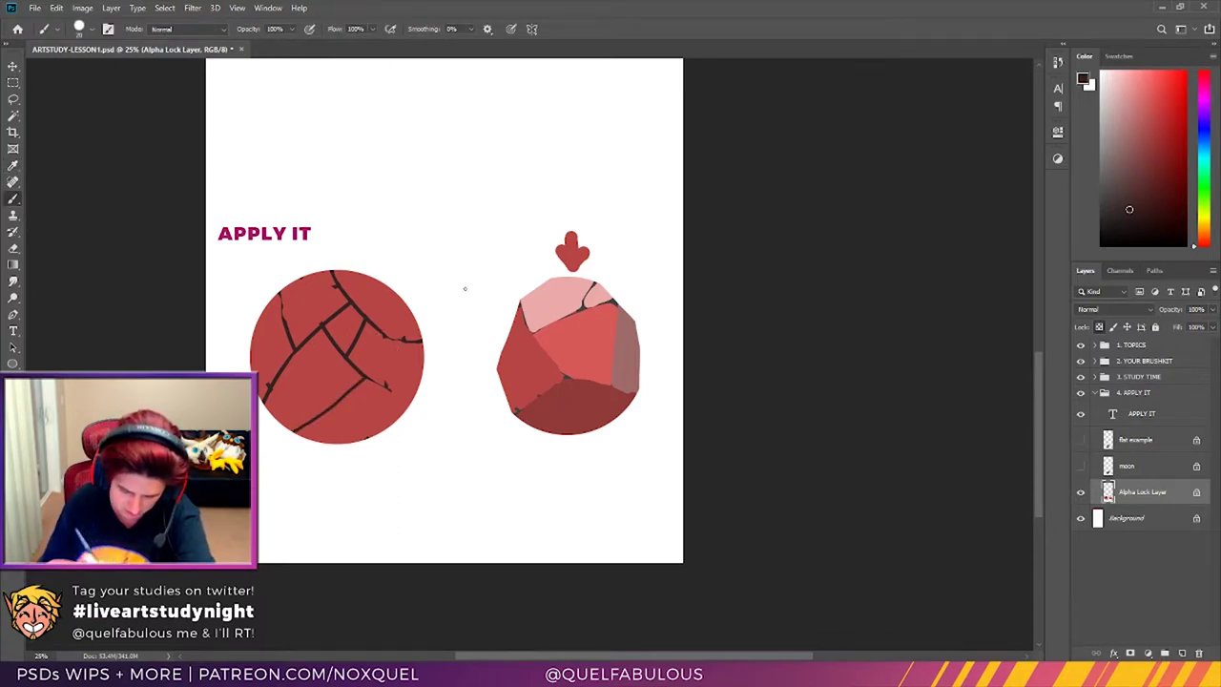
key(ctrl+z)
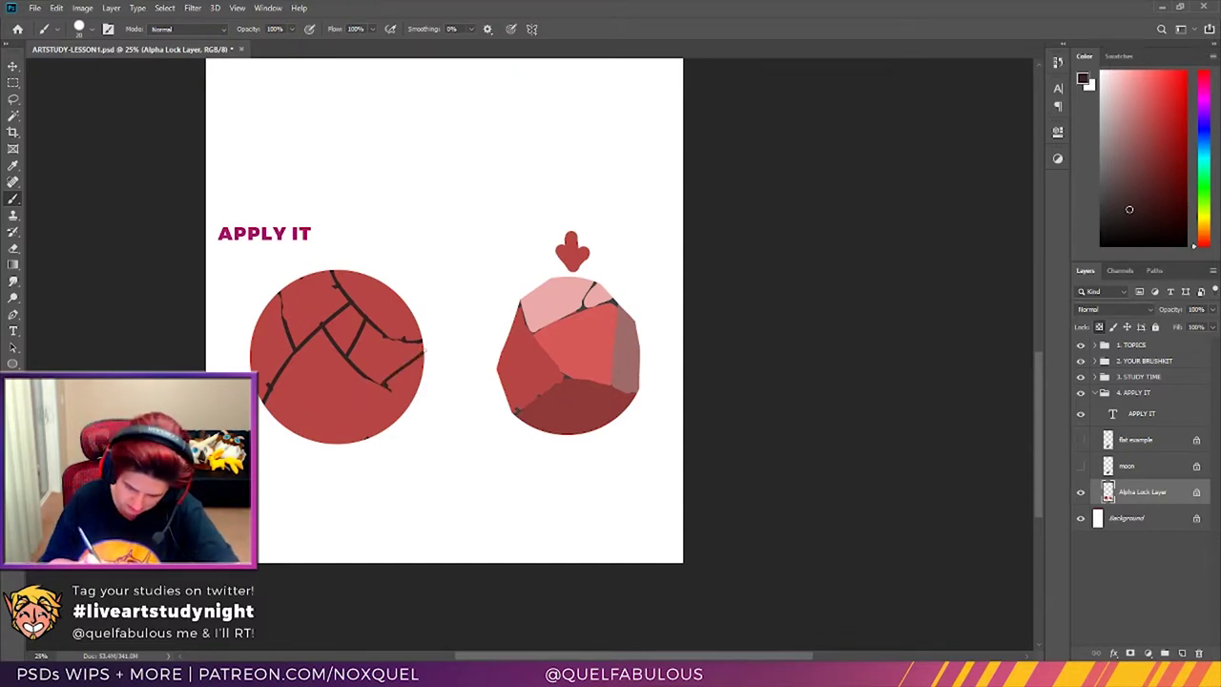
key(ctrl+z)
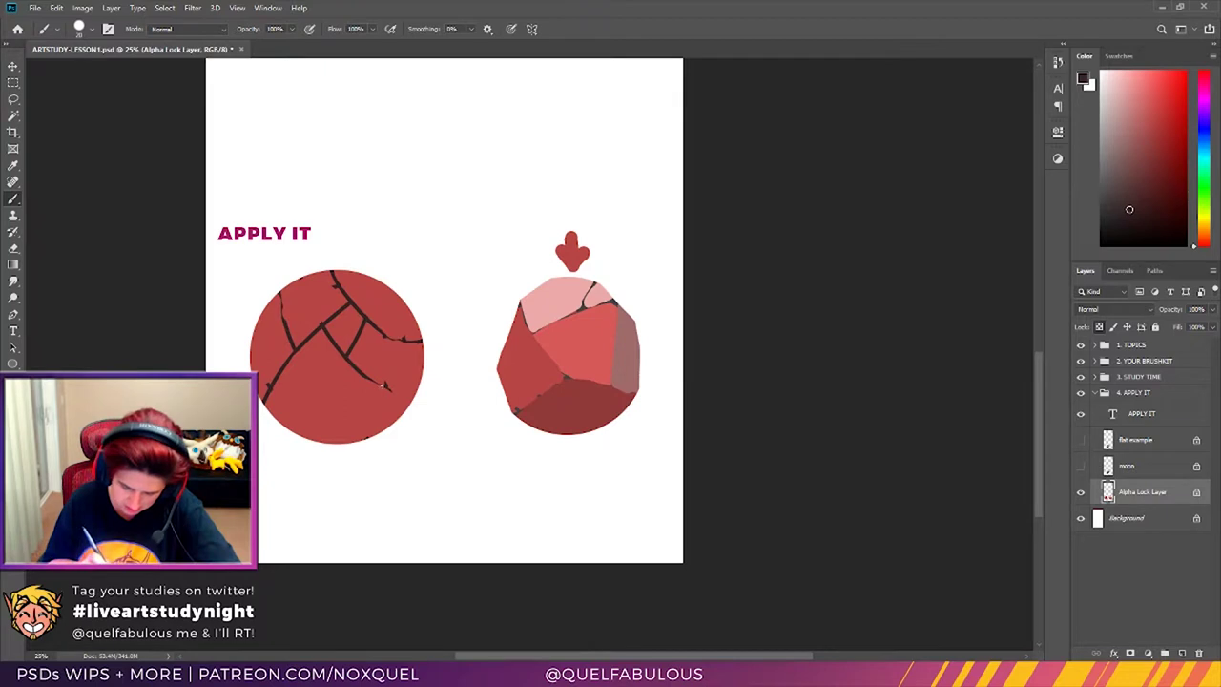
Step: Draw a dark facet line across the circle's lower-right area and sample the light pink from the faceted rock's top plane
drag(330, 438, 373, 397)
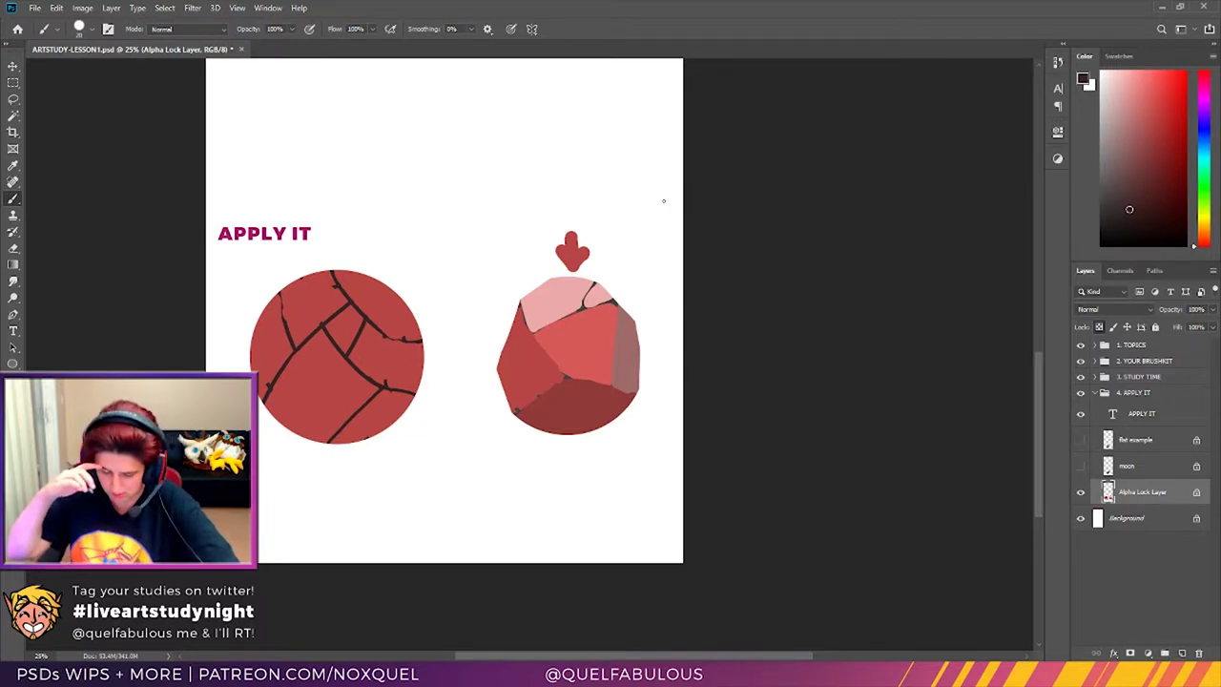
click(13, 165)
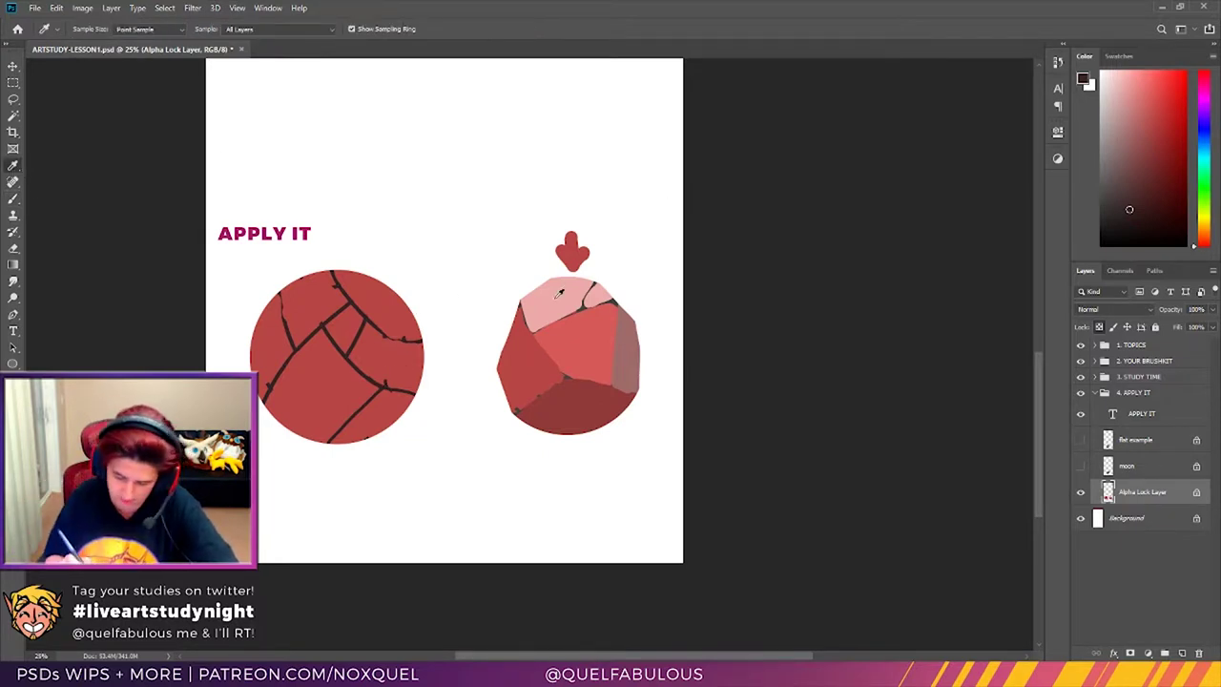
alt+click(563, 294)
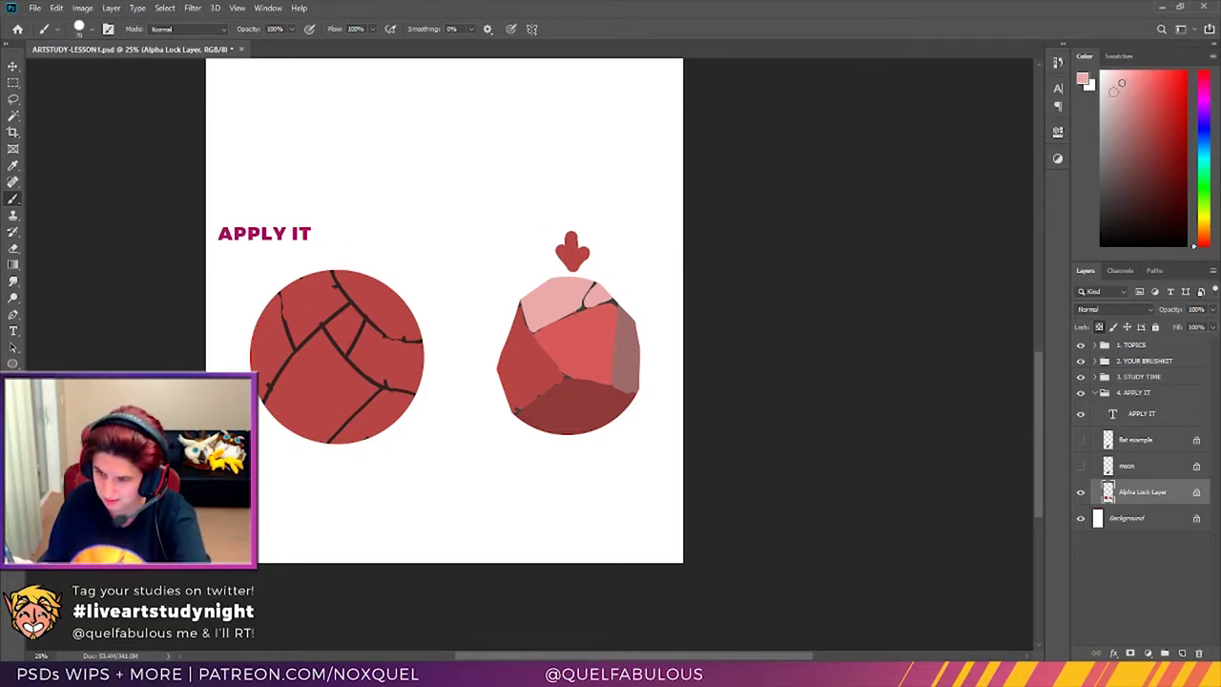
click(1044, 198)
drag(1044, 199, 1023, 206)
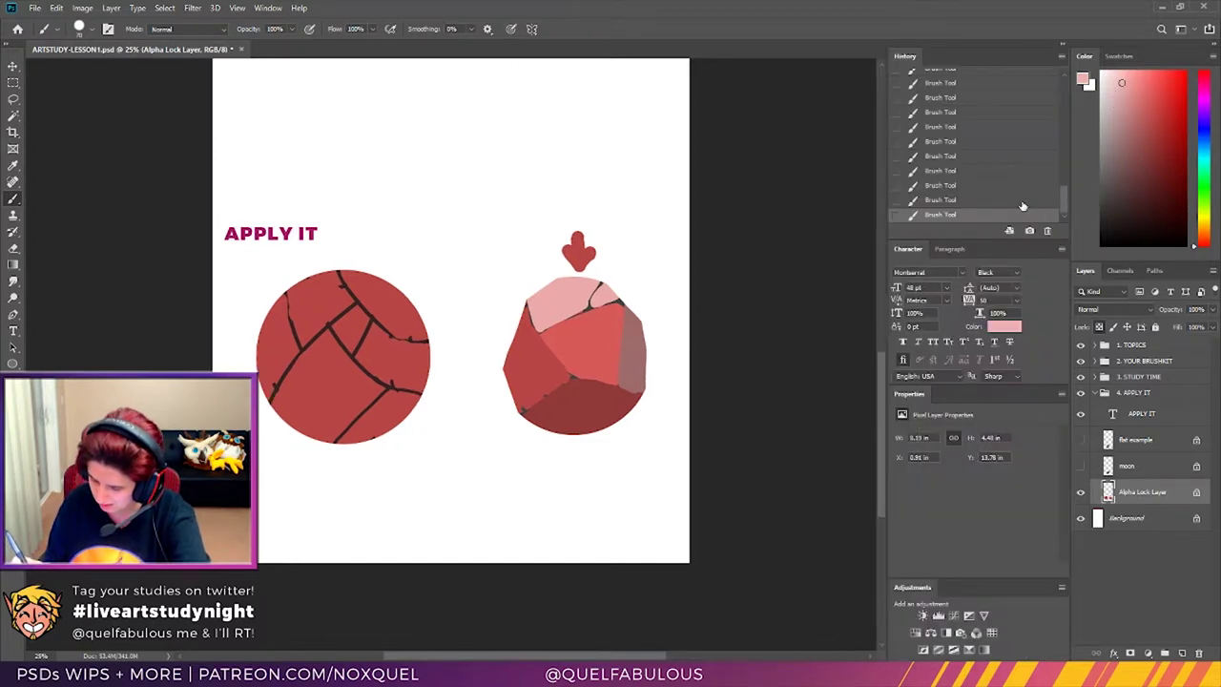
click(1065, 45)
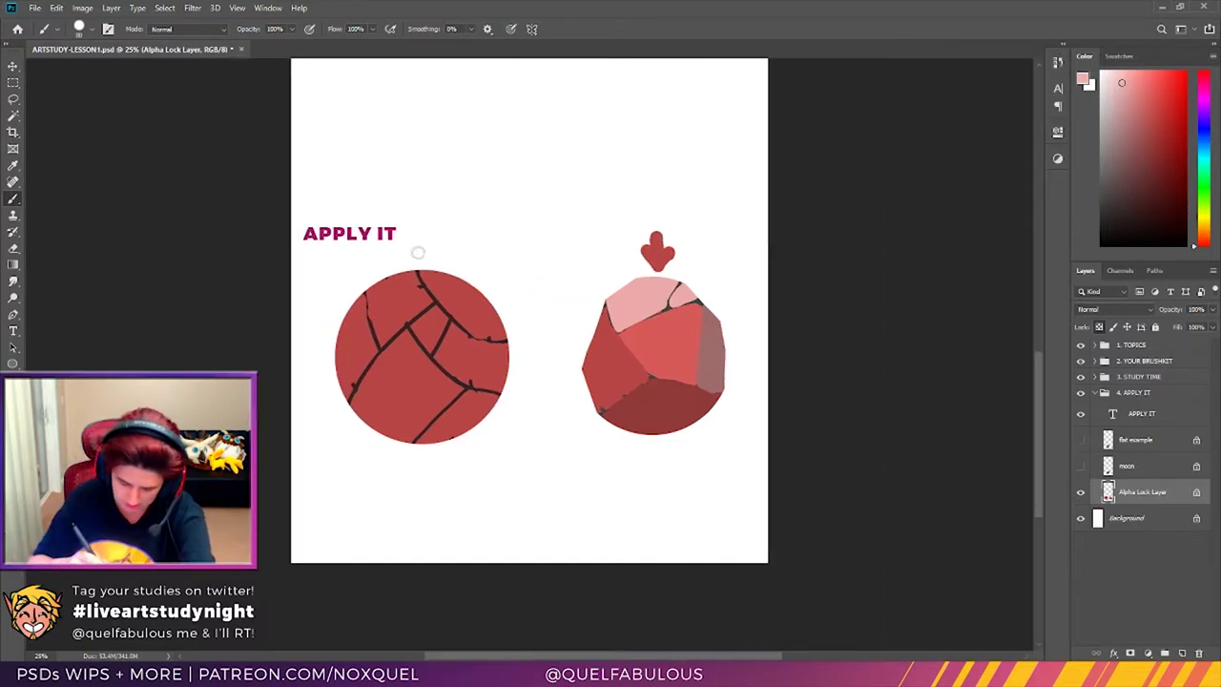
Step: Paint the circle's two top facets with the light pink, using a smaller brush near the contour lines
mouse_move(432, 263)
mouse_down()
mouse_move(456, 282)
mouse_move(468, 272)
mouse_move(400, 286)
mouse_move(410, 294)
mouse_move(398, 277)
mouse_move(377, 322)
mouse_move(408, 316)
mouse_move(379, 340)
mouse_move(370, 296)
mouse_move(380, 308)
mouse_up()
key(bracketleft)
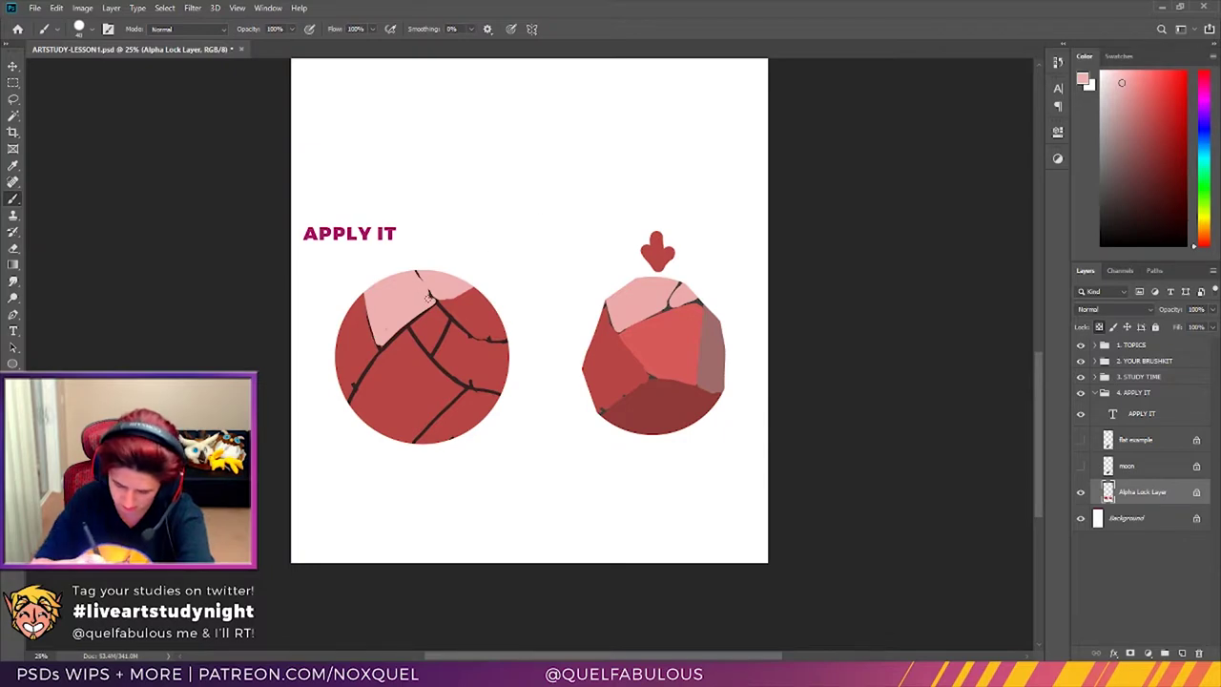
drag(472, 286, 450, 304)
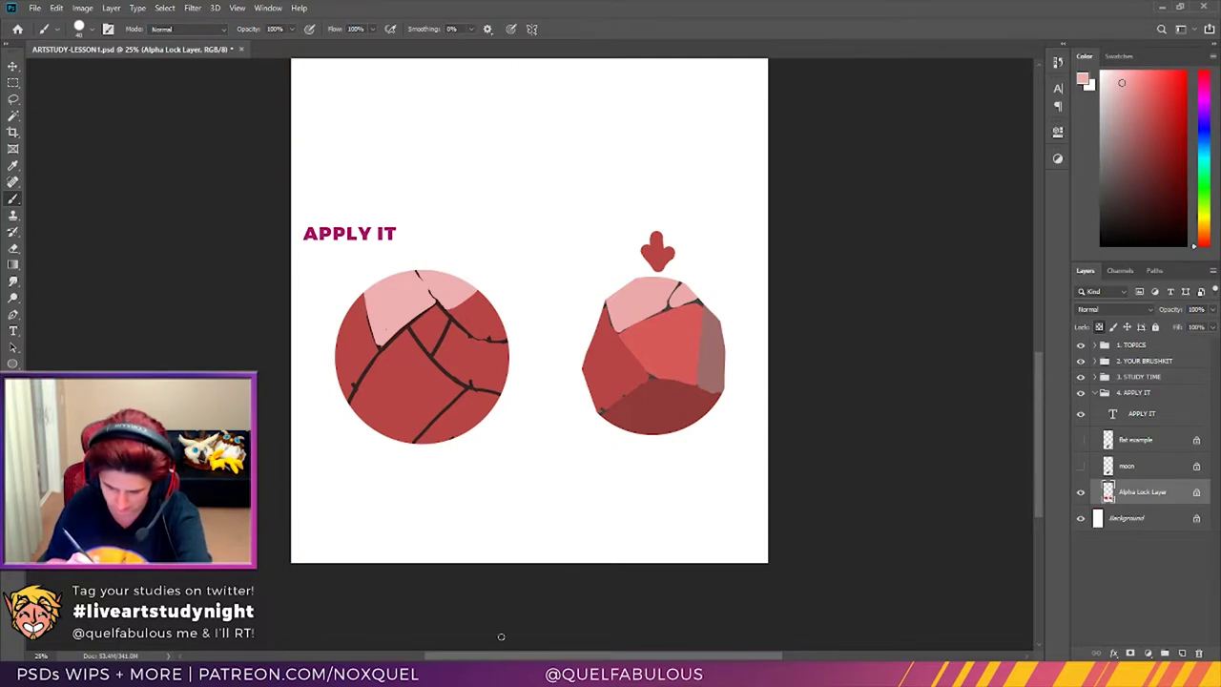
Step: Sample the bright red from the faceted rock's central plane and fill the circle's small diamond-shaped facet with it
click(13, 166)
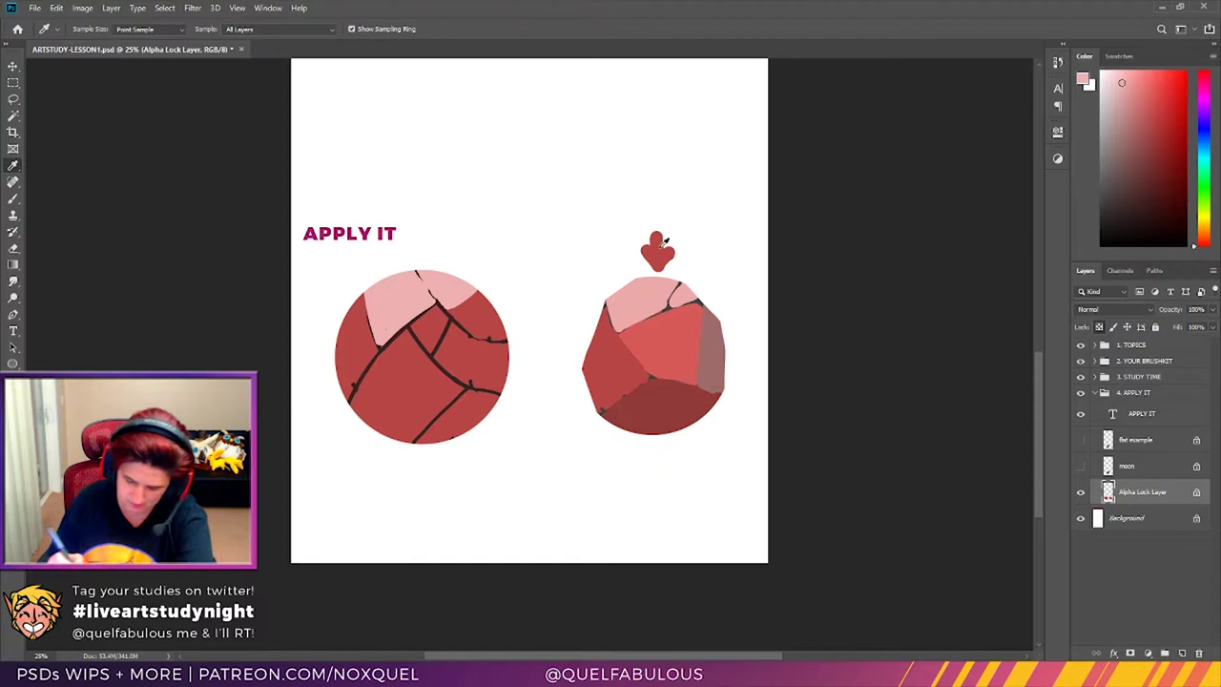
click(678, 336)
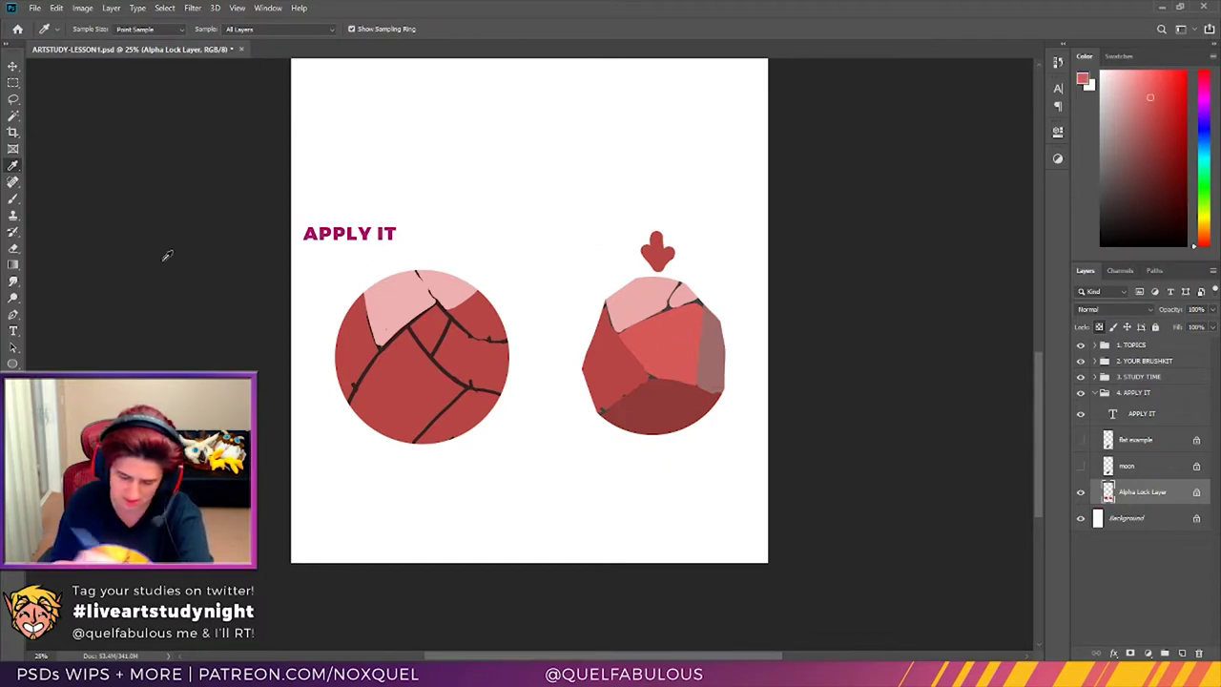
click(13, 199)
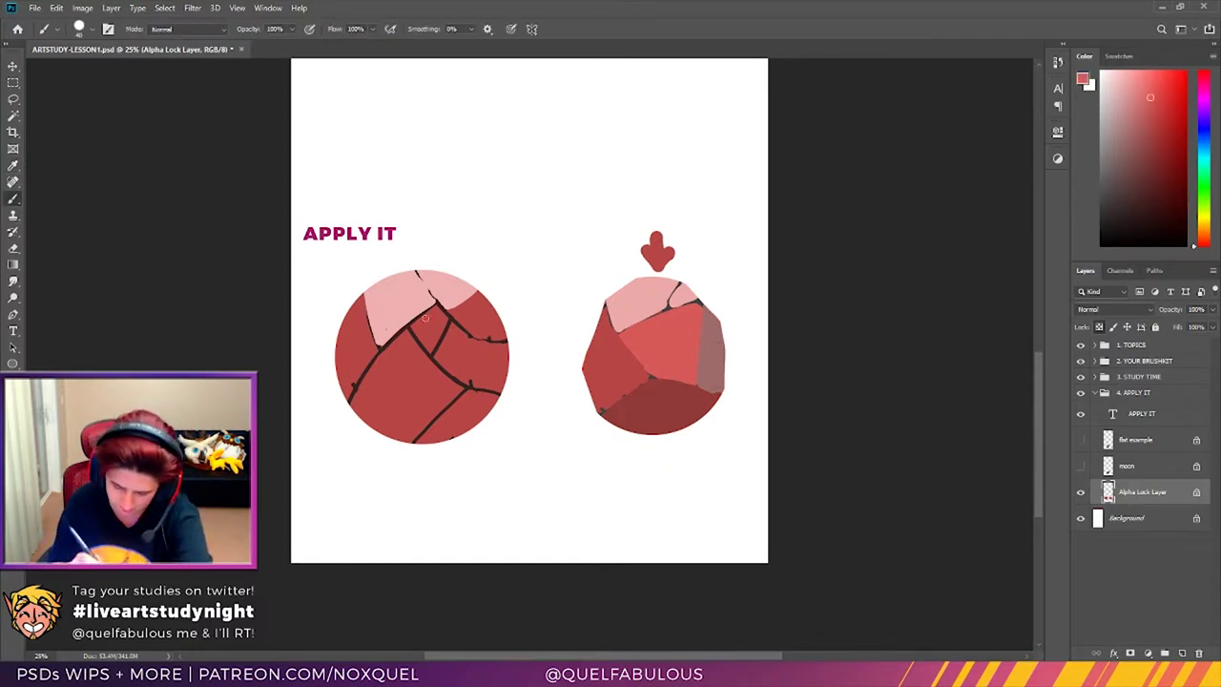
mouse_move(415, 329)
mouse_down()
mouse_move(424, 342)
mouse_move(441, 331)
mouse_move(421, 323)
mouse_move(445, 312)
mouse_move(436, 338)
mouse_up()
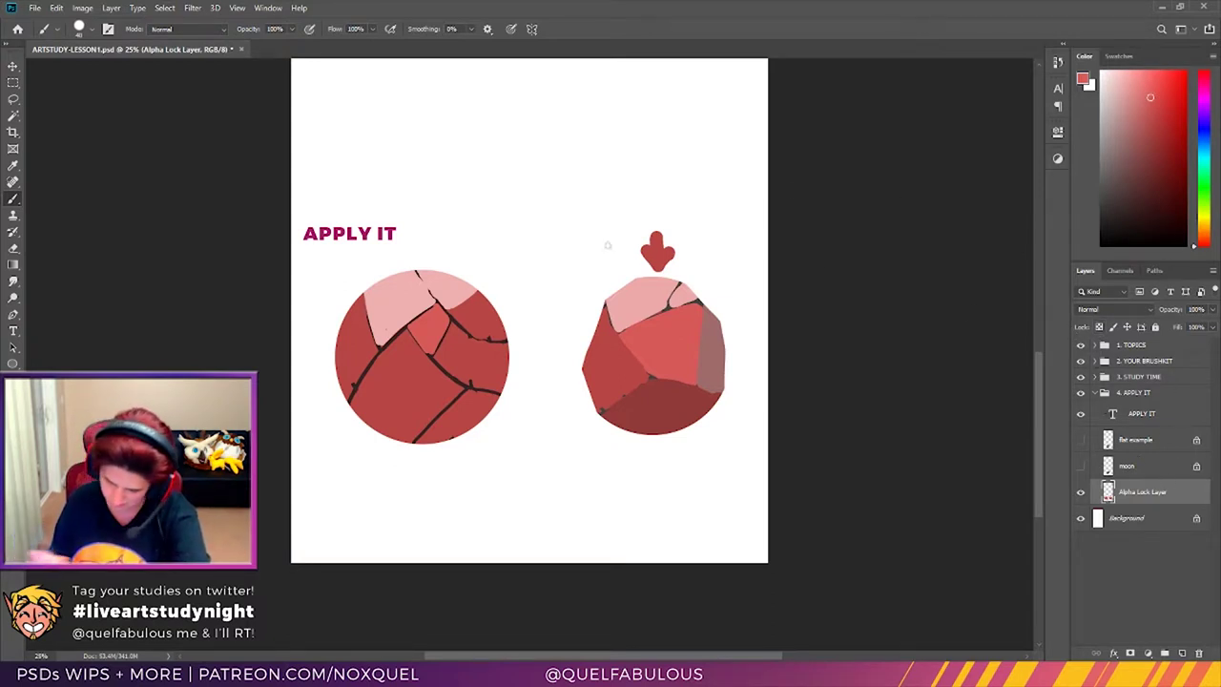
Step: Draw a sun above the circle as its light source and paint the left and upper-right facets in the same bright red
mouse_move(431, 232)
mouse_down()
mouse_move(405, 254)
mouse_move(444, 255)
mouse_move(464, 226)
mouse_move(450, 206)
mouse_move(414, 215)
mouse_up()
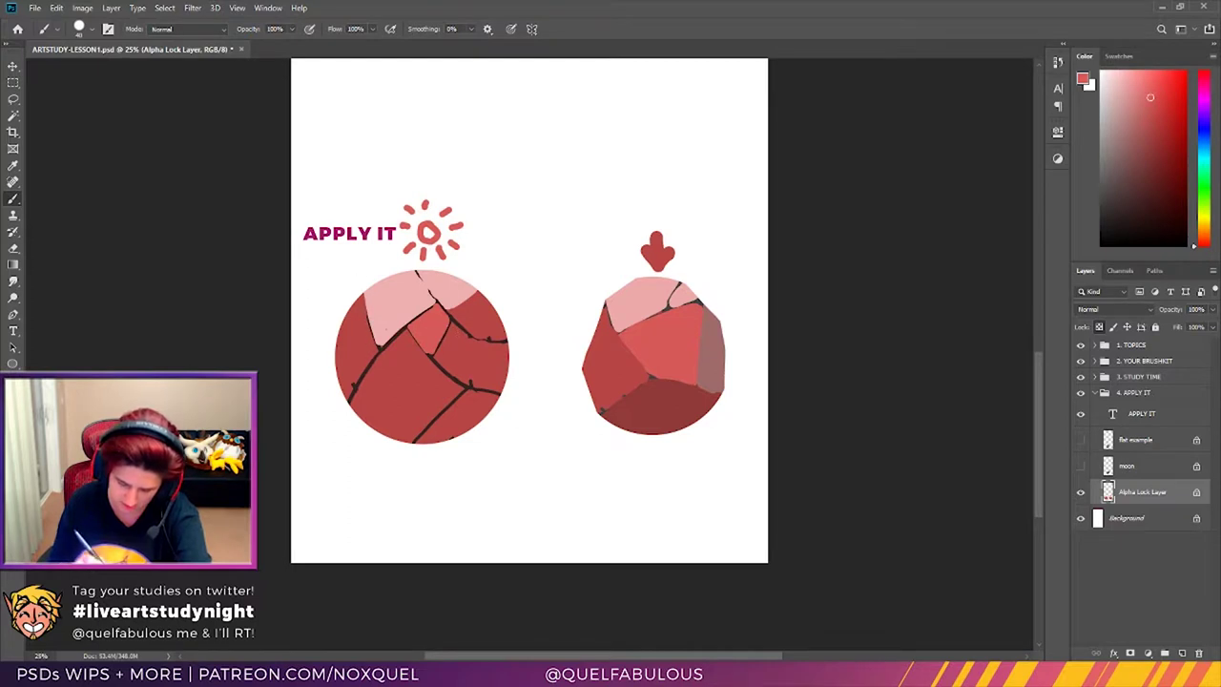
mouse_move(353, 300)
mouse_down()
mouse_move(362, 334)
mouse_move(359, 307)
mouse_move(342, 331)
mouse_move(347, 378)
mouse_move(362, 366)
mouse_move(350, 379)
mouse_up()
mouse_move(469, 305)
mouse_down()
mouse_move(487, 290)
mouse_move(459, 297)
mouse_move(474, 330)
mouse_move(496, 315)
mouse_move(485, 303)
mouse_move(482, 333)
mouse_up()
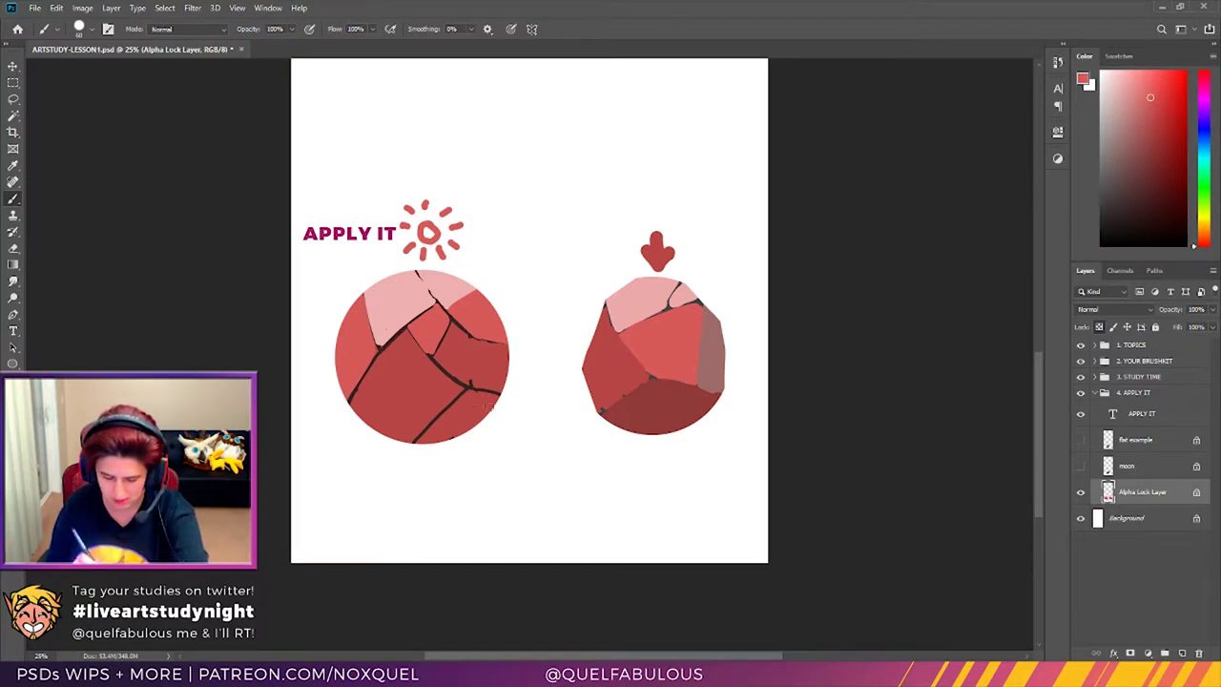
key(i)
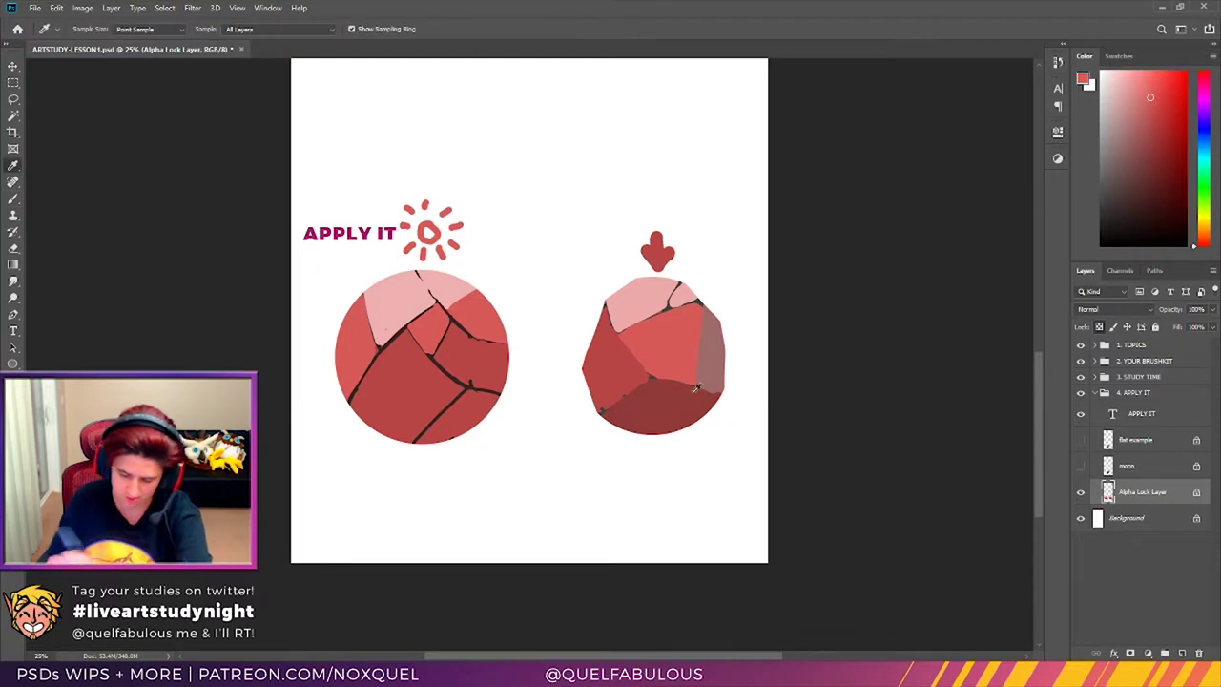
click(670, 412)
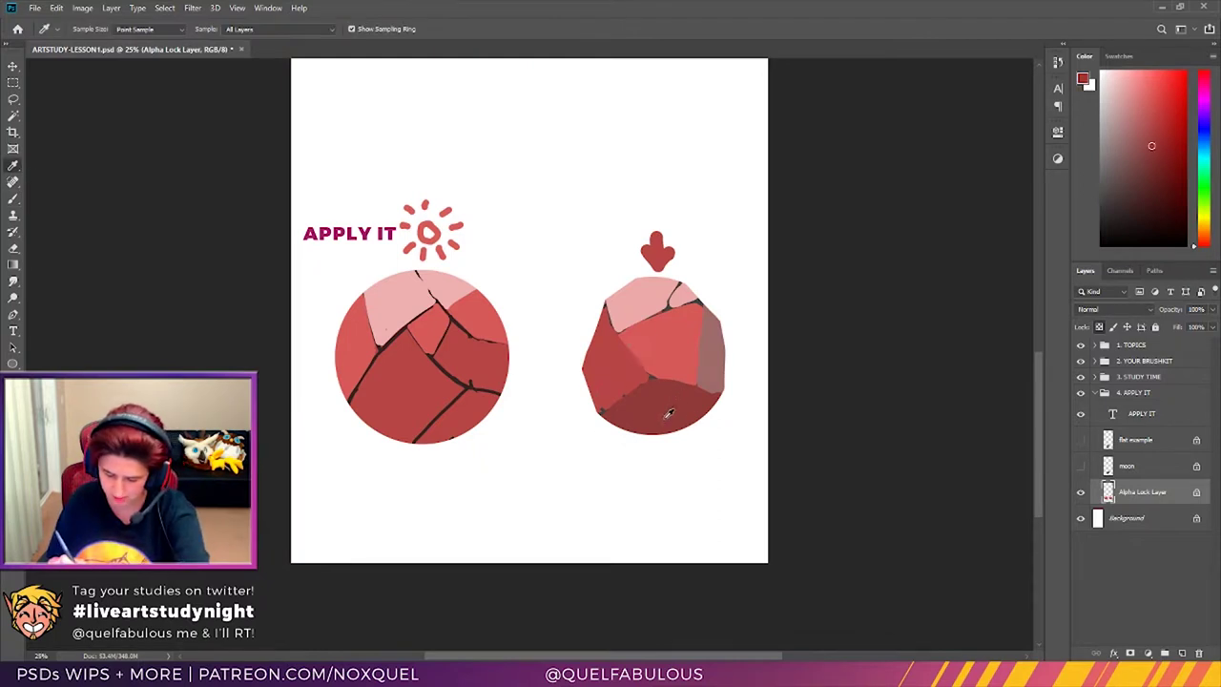
click(624, 367)
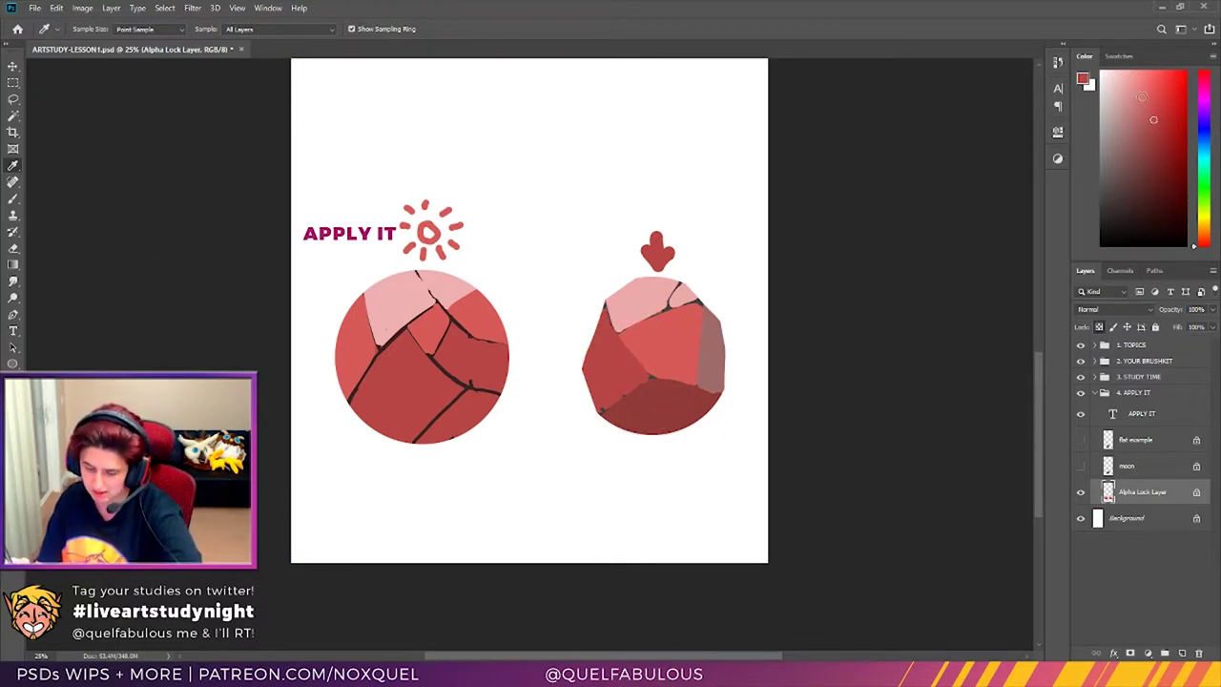
mouse_move(1132, 80)
mouse_down()
mouse_move(1158, 125)
mouse_move(1135, 225)
mouse_move(1157, 187)
mouse_move(1162, 113)
mouse_move(1135, 77)
mouse_move(1162, 156)
mouse_move(1124, 212)
mouse_move(1144, 87)
mouse_move(1158, 173)
mouse_move(1134, 231)
mouse_move(1161, 116)
mouse_move(1142, 75)
mouse_move(1158, 157)
mouse_move(1135, 219)
mouse_move(1167, 114)
mouse_up()
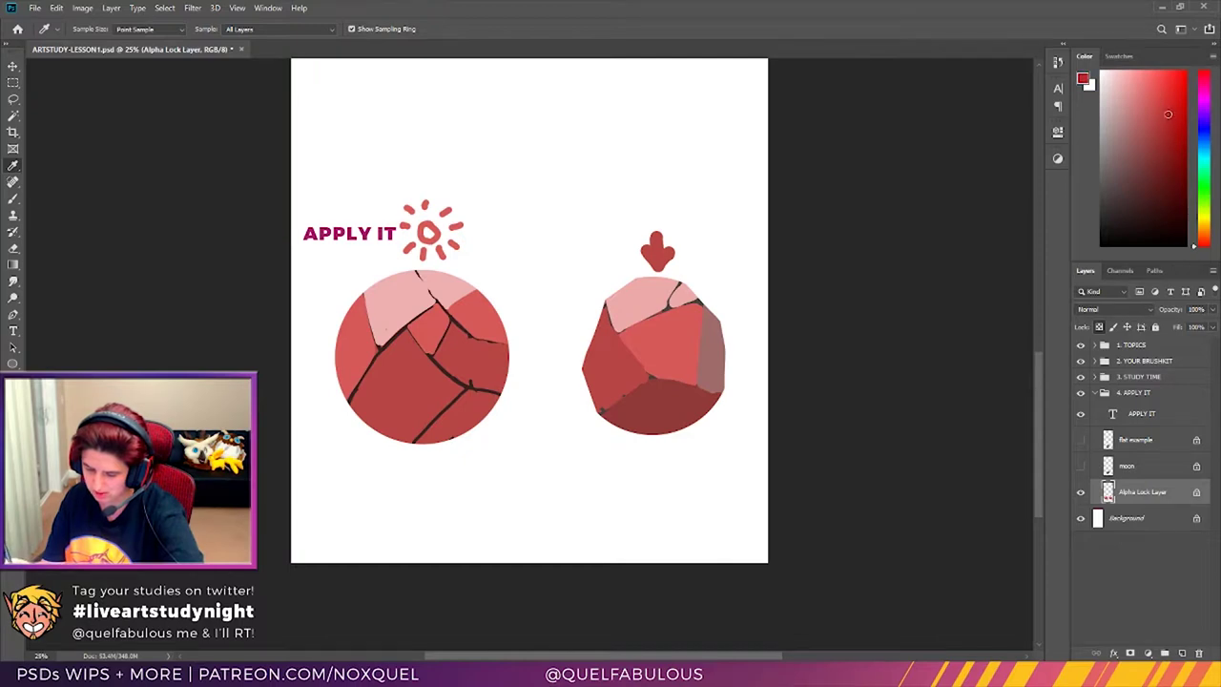
click(16, 199)
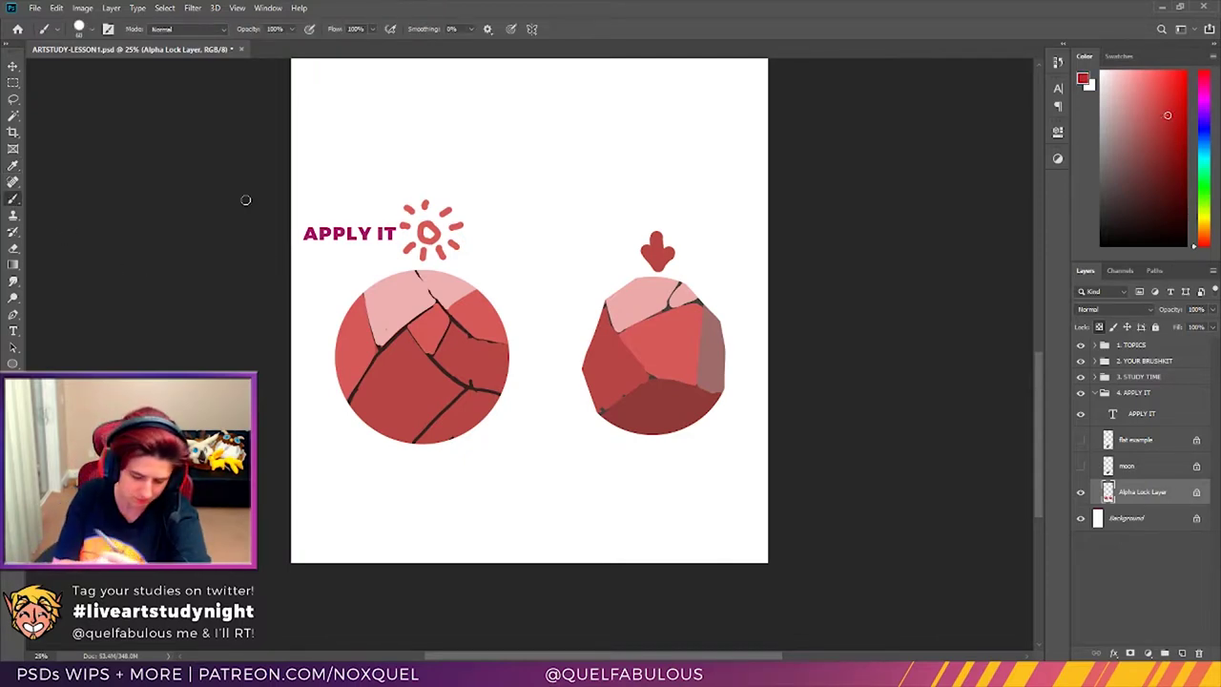
key(i)
click(616, 354)
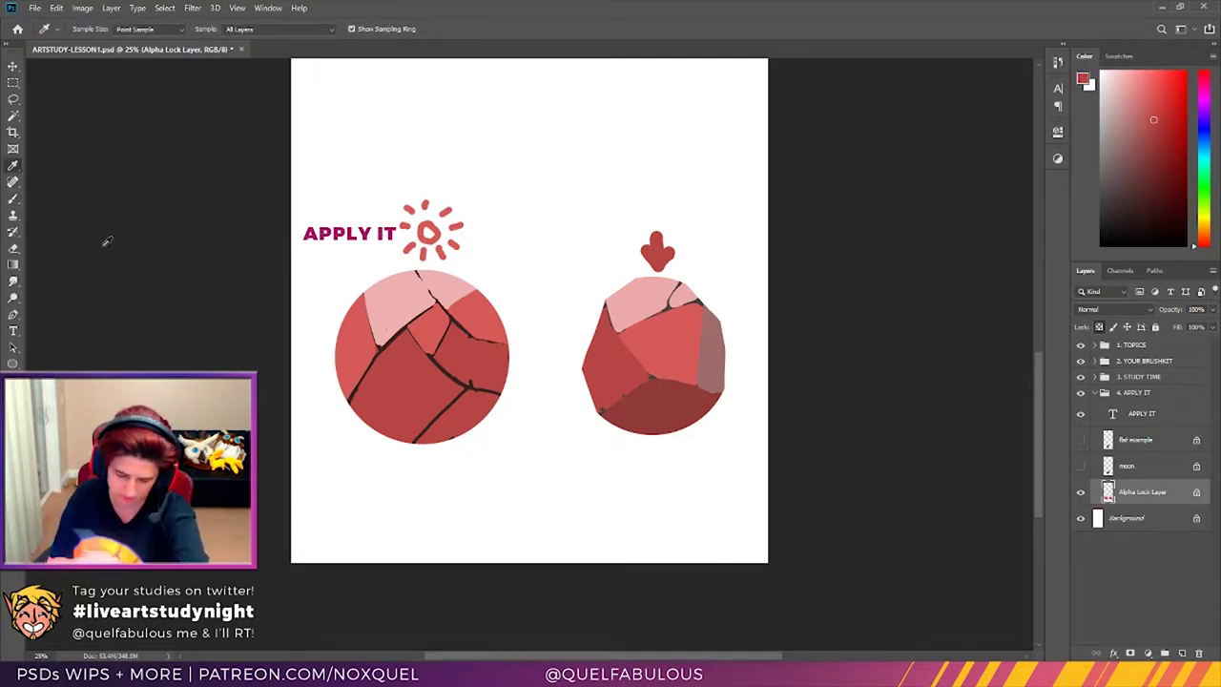
click(15, 198)
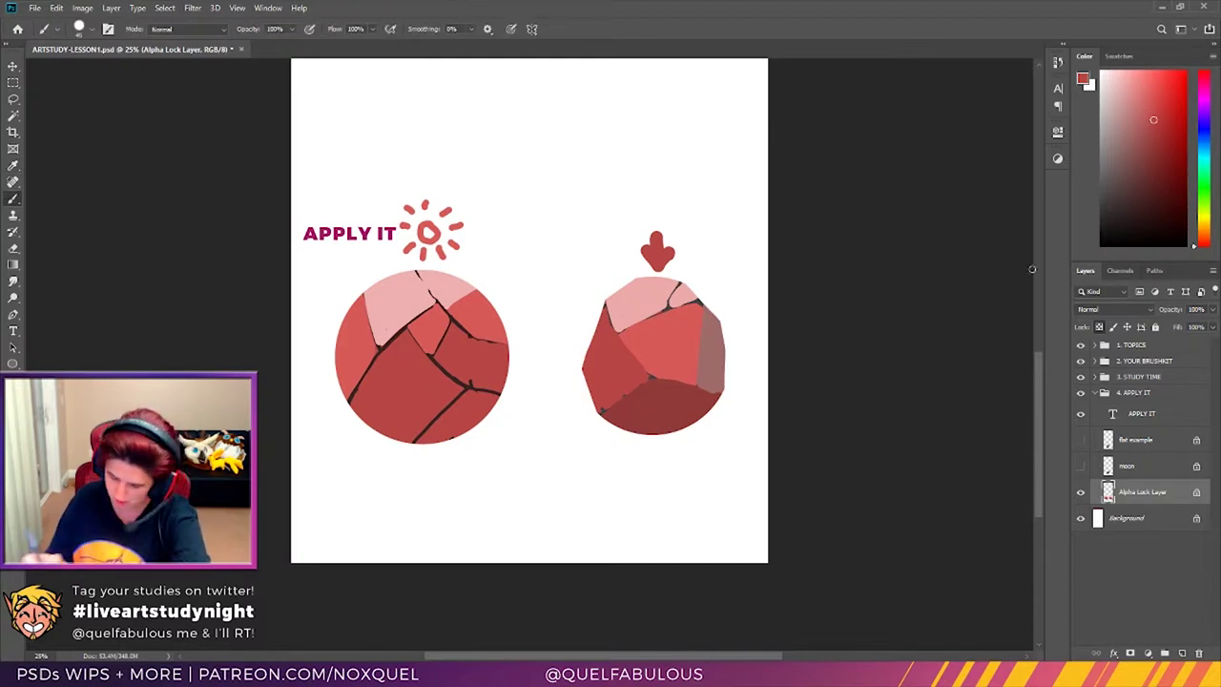
Step: Sample the dark red from the faceted rock's bottom plane and paint the circle's lower-right, right and lower-left areas as shadow facets
click(15, 166)
click(674, 394)
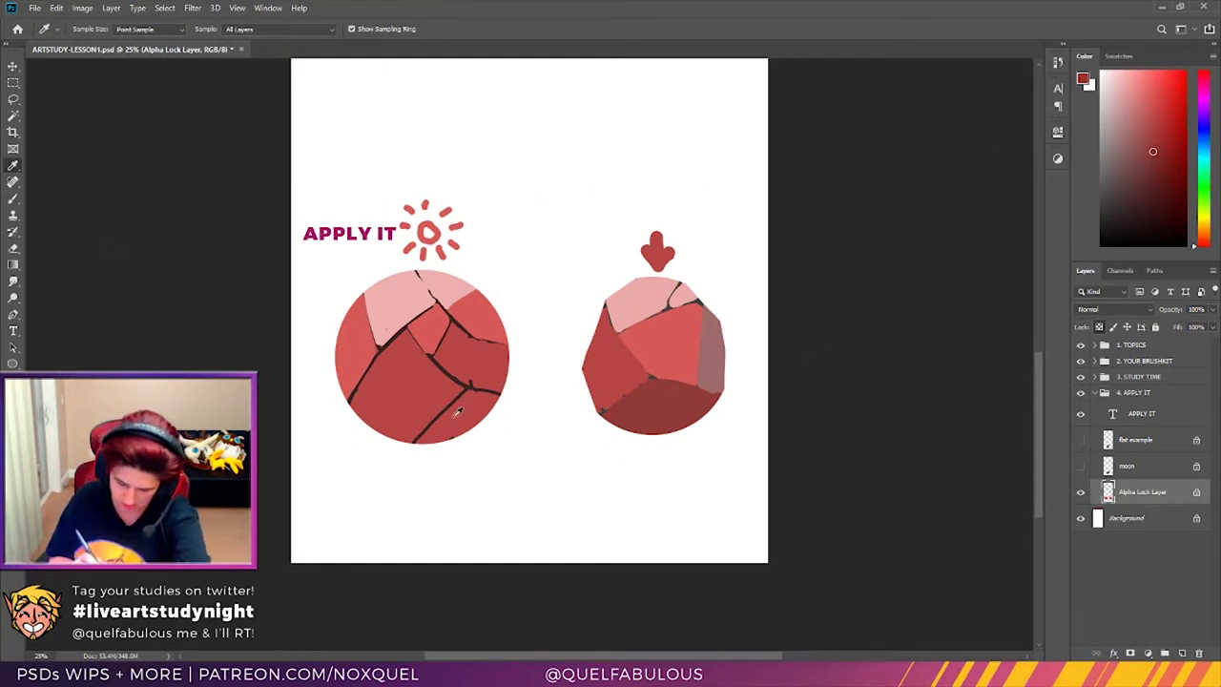
click(14, 199)
mouse_move(462, 419)
mouse_down()
mouse_move(410, 454)
mouse_move(468, 398)
mouse_move(455, 430)
mouse_move(481, 429)
mouse_up()
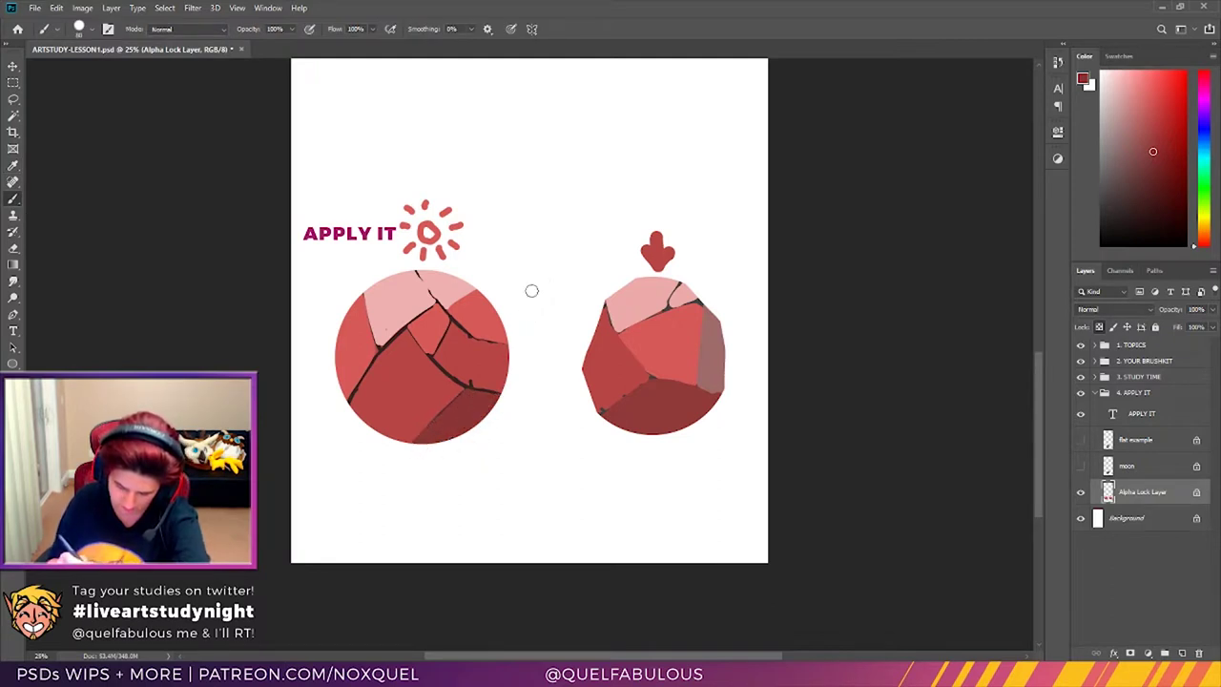
mouse_move(504, 376)
mouse_down()
mouse_move(487, 365)
mouse_move(455, 374)
mouse_up()
mouse_move(389, 395)
mouse_down()
mouse_move(382, 425)
mouse_move(368, 425)
mouse_move(386, 420)
mouse_move(372, 410)
mouse_move(424, 448)
mouse_move(367, 386)
mouse_up()
Step: Reduce the brush size to 45 and extend the bottom shadow plane upward to reshape its edge against the central facet
key([)
key([)
key([)
key([)
key([)
key([)
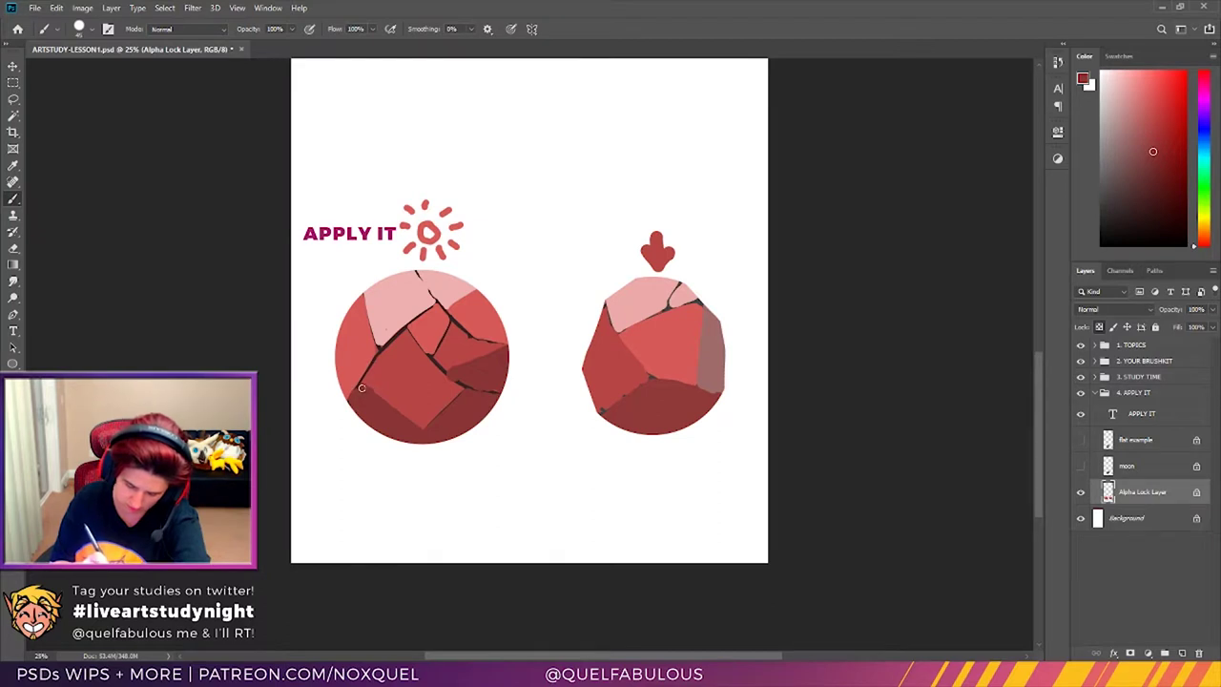
drag(461, 402, 416, 425)
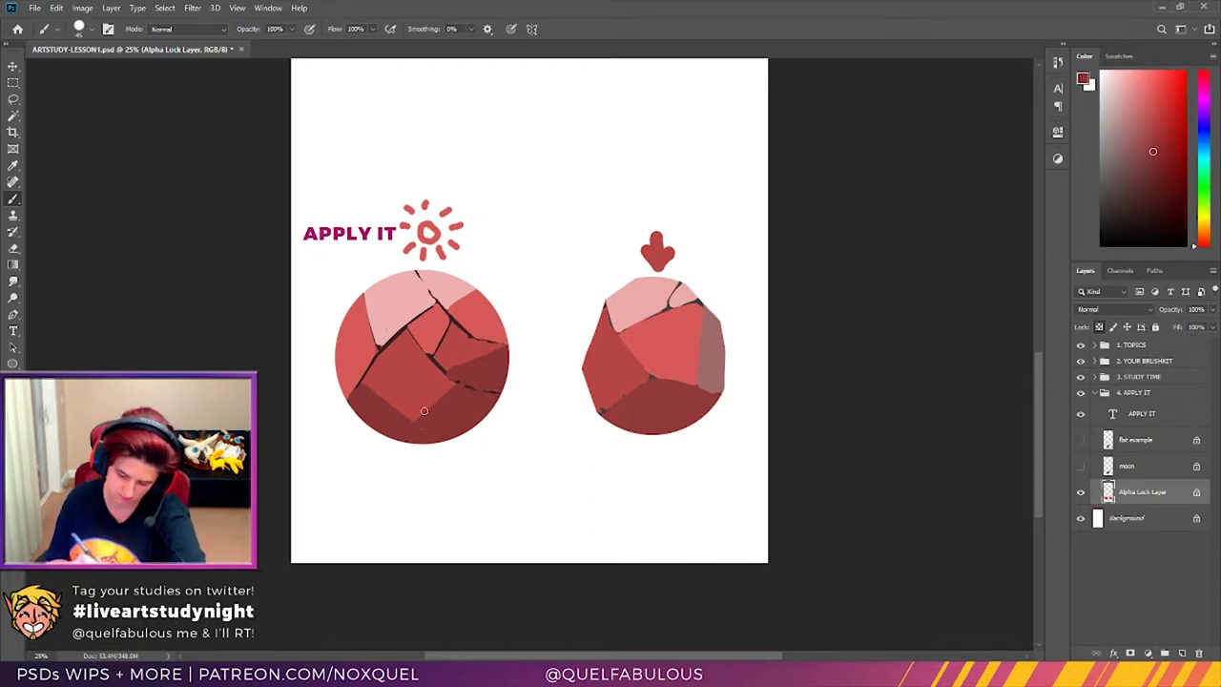
mouse_move(425, 411)
mouse_down()
mouse_move(448, 389)
mouse_move(411, 412)
mouse_move(430, 402)
mouse_up()
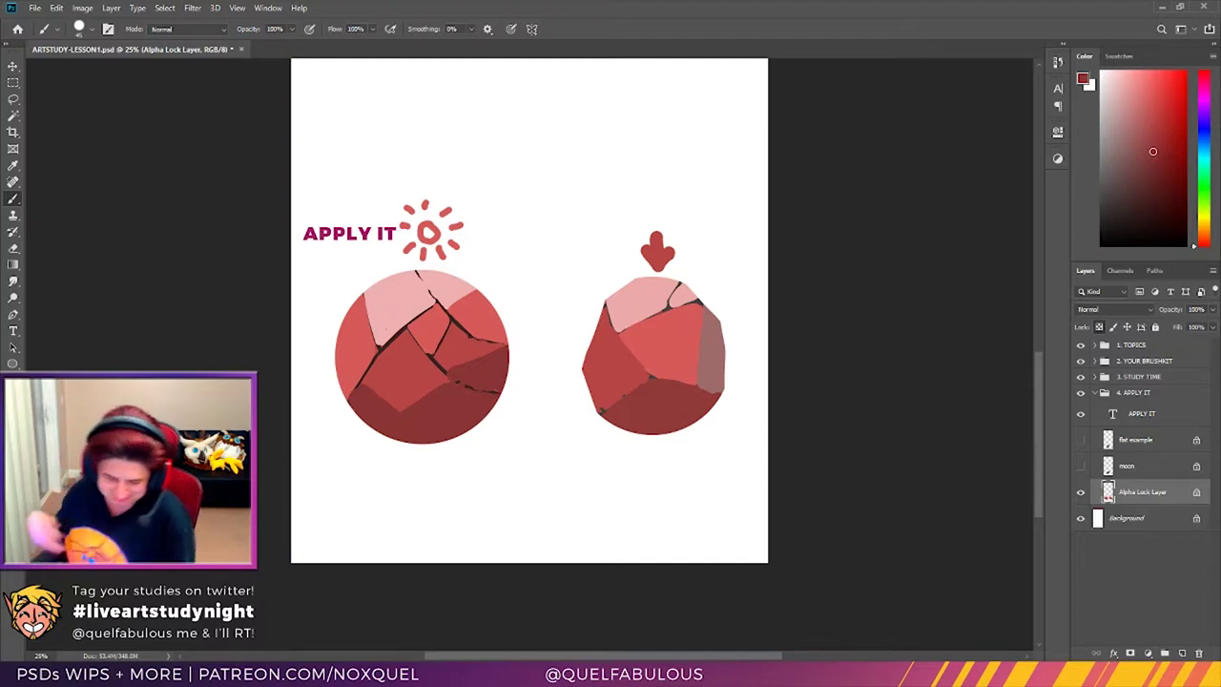
Step: Lasso the shaded circle together with its sun, move them closer to the faceted rock, and deselect
key(l)
mouse_move(434, 164)
mouse_down()
mouse_move(359, 468)
mouse_move(515, 233)
mouse_move(434, 164)
mouse_up()
click(13, 65)
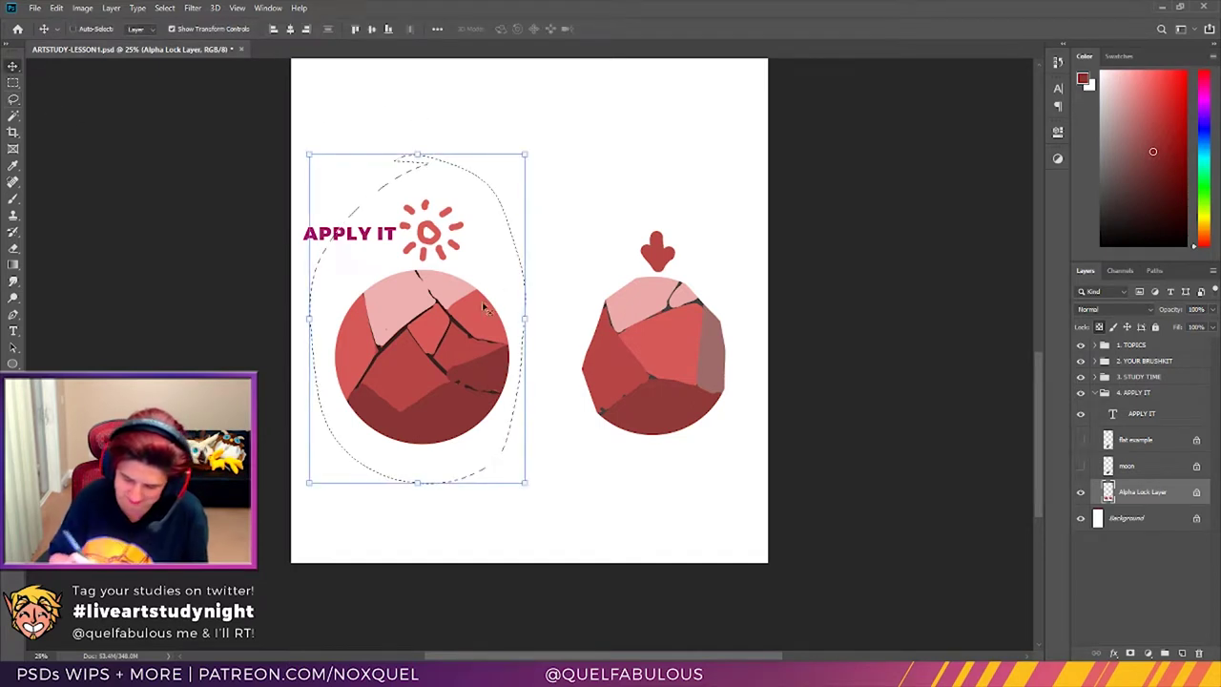
mouse_move(477, 393)
mouse_down()
mouse_move(533, 411)
mouse_move(525, 402)
mouse_up()
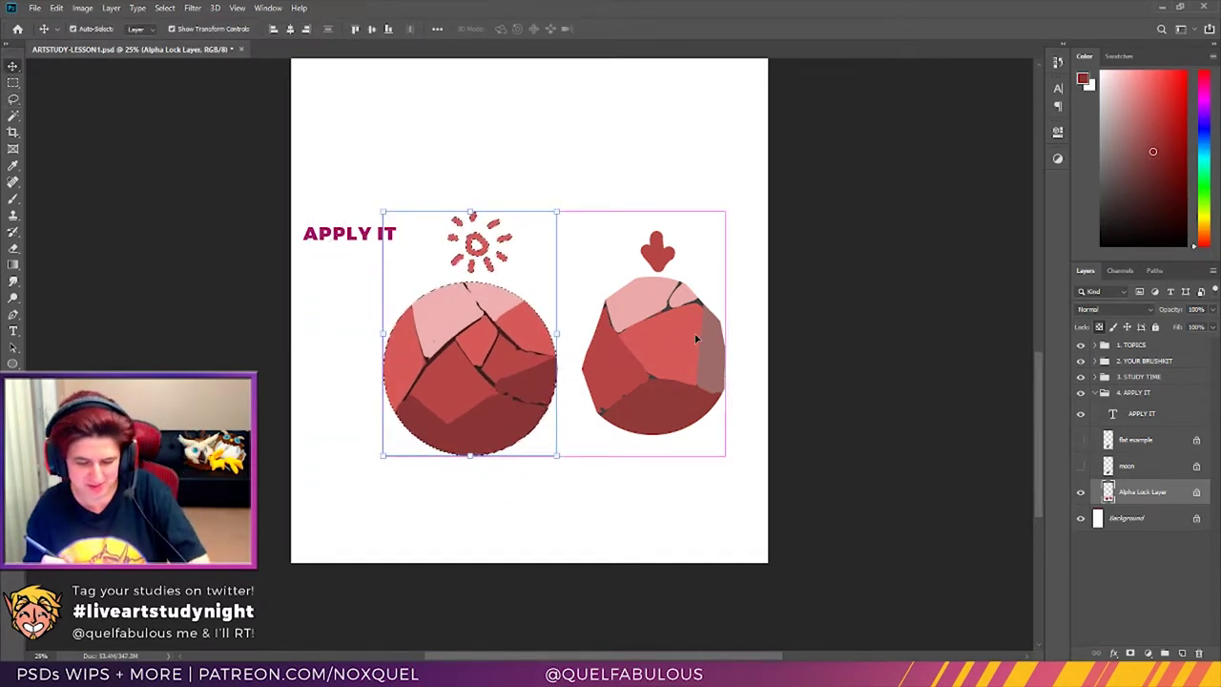
key(ctrl+d)
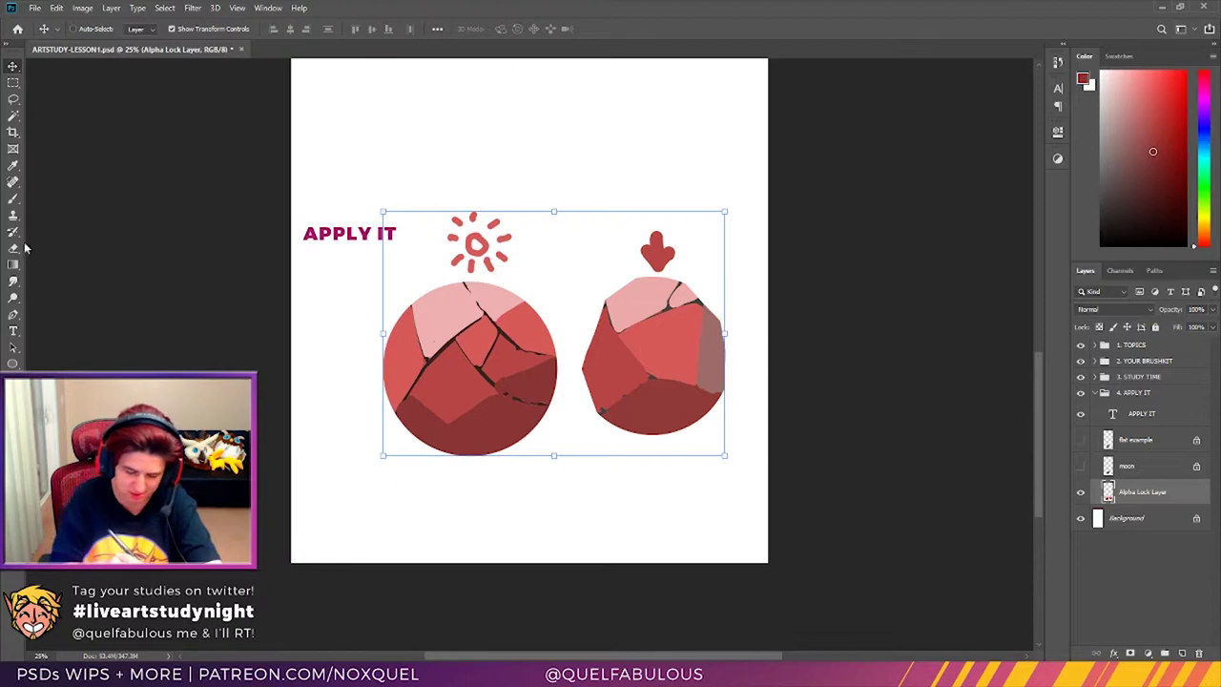
key(e)
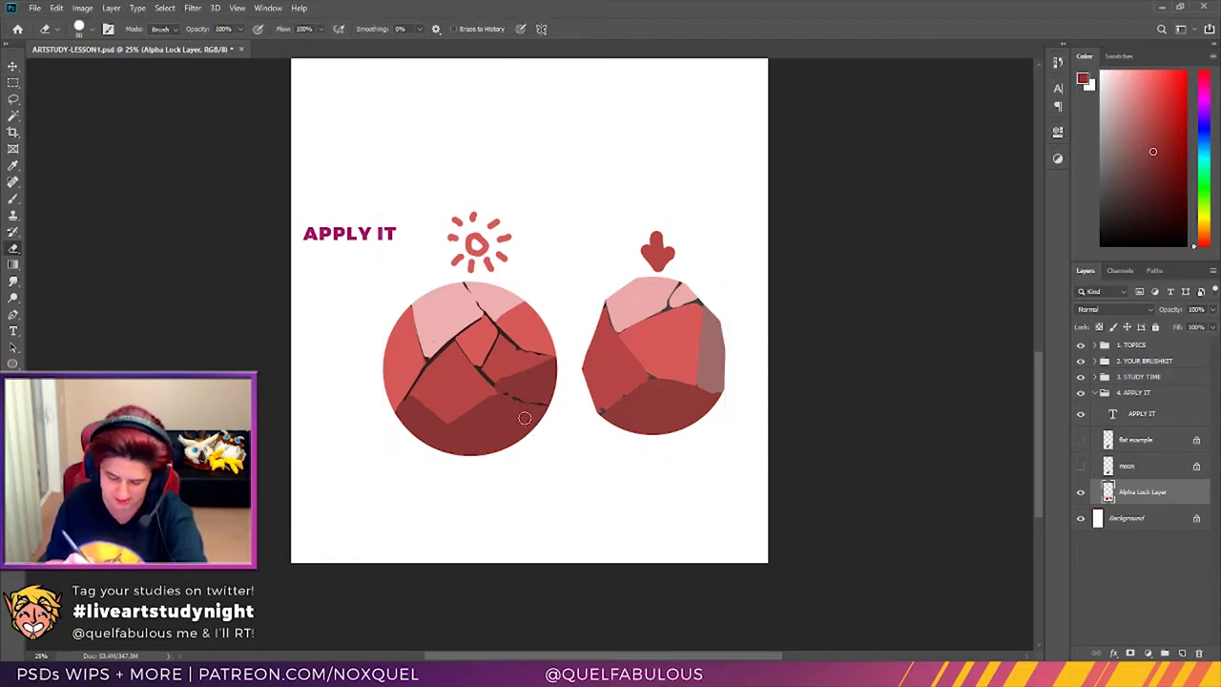
mouse_move(541, 429)
mouse_down()
mouse_move(464, 469)
mouse_move(505, 434)
mouse_up()
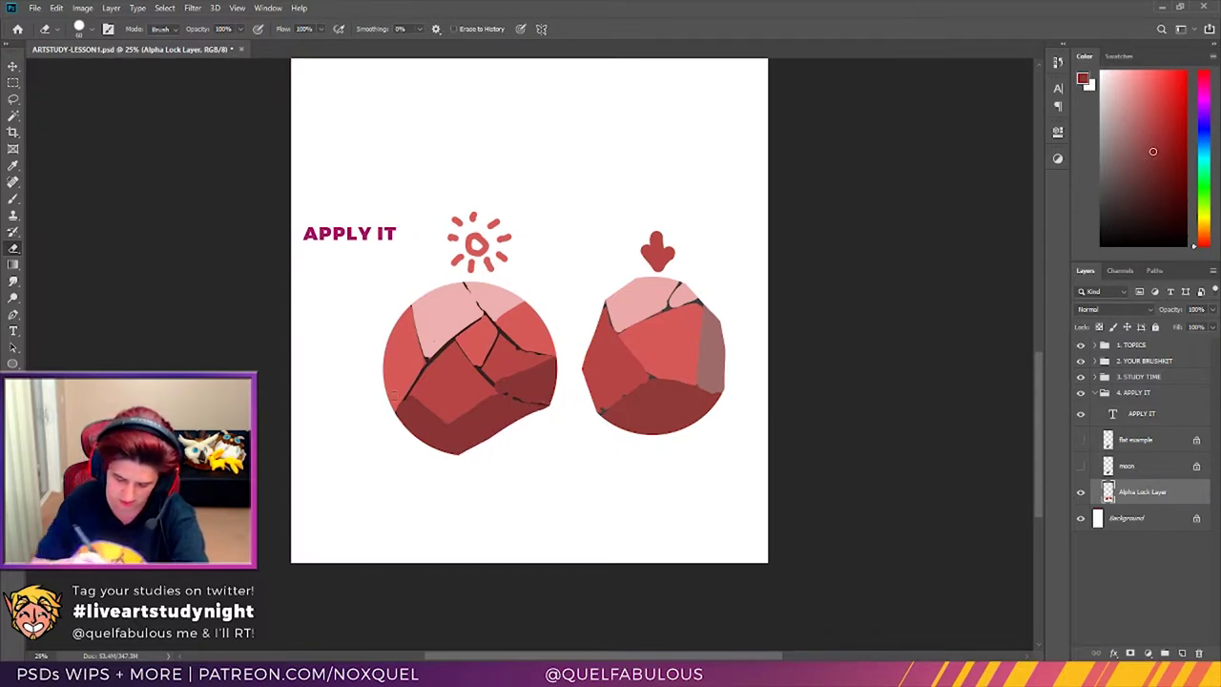
mouse_move(388, 410)
mouse_down()
mouse_move(444, 449)
mouse_move(391, 391)
mouse_move(468, 452)
mouse_move(410, 405)
mouse_move(456, 444)
mouse_up()
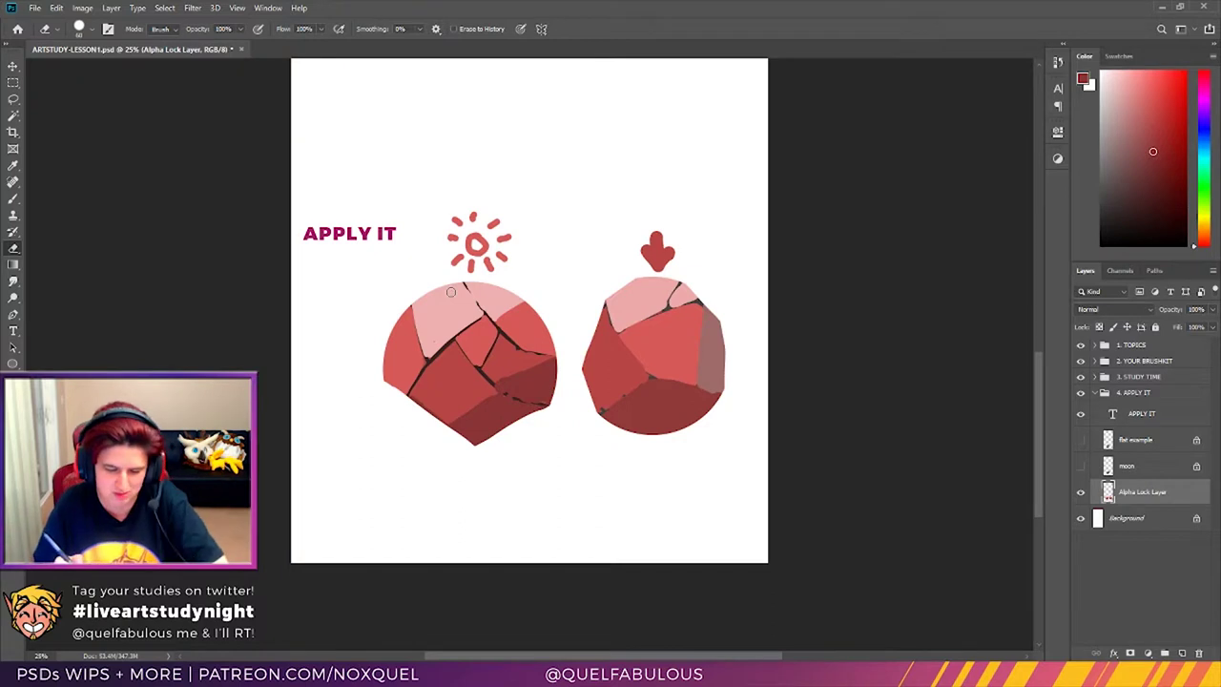
key(ctrl+z)
key(ctrl+z)
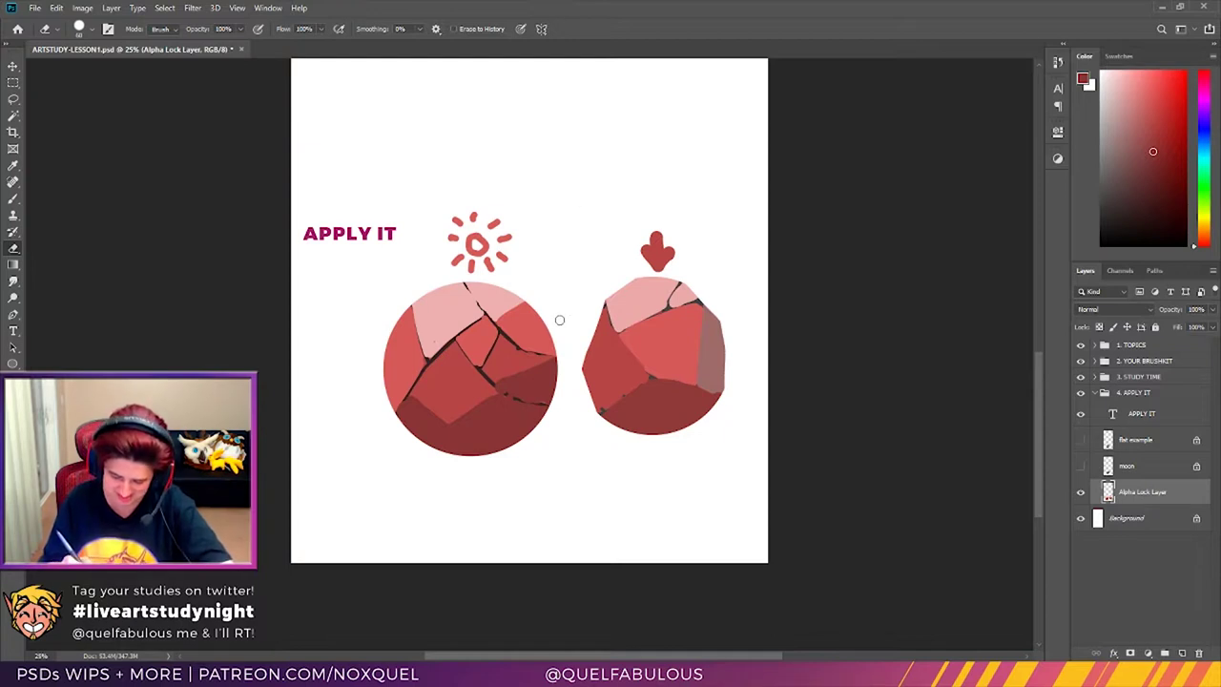
Step: Erase the curved edges of the shaded circle beneath the sun into straight facets to give it an angular rock silhouette
mouse_move(391, 410)
mouse_down()
mouse_move(420, 439)
mouse_move(368, 354)
mouse_move(450, 461)
mouse_up()
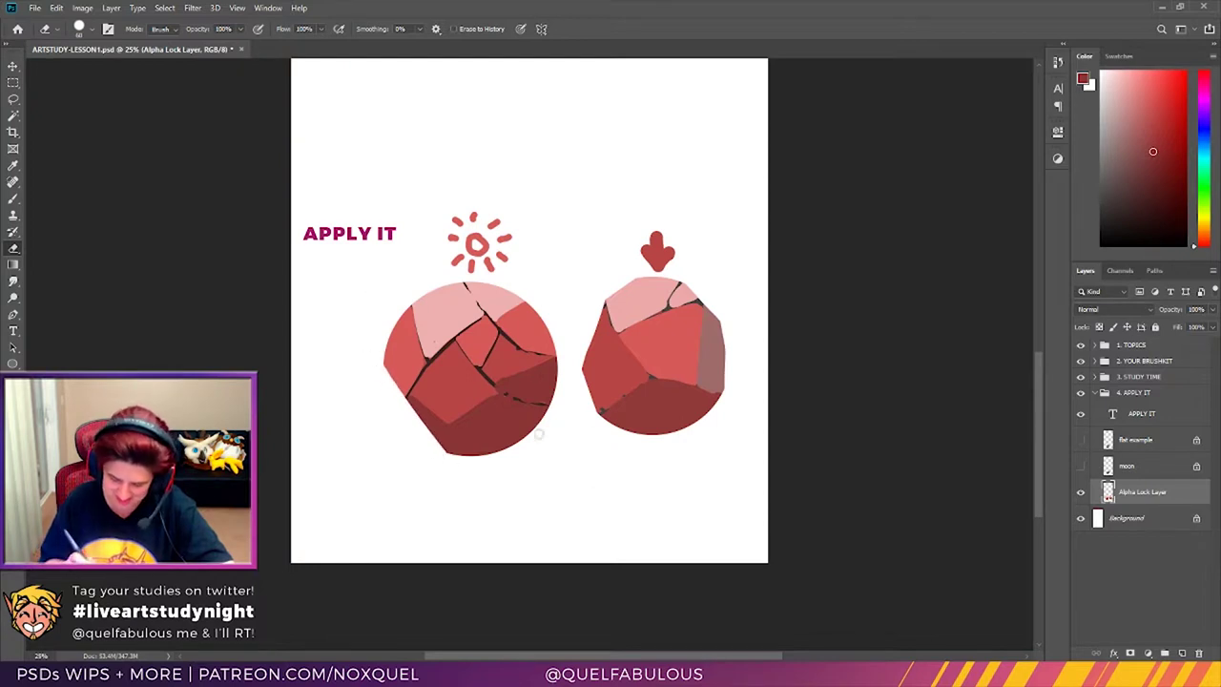
mouse_move(536, 429)
mouse_down()
mouse_move(559, 414)
mouse_move(533, 430)
mouse_up()
mouse_move(455, 468)
mouse_down()
mouse_move(420, 455)
mouse_move(460, 434)
mouse_move(472, 452)
mouse_up()
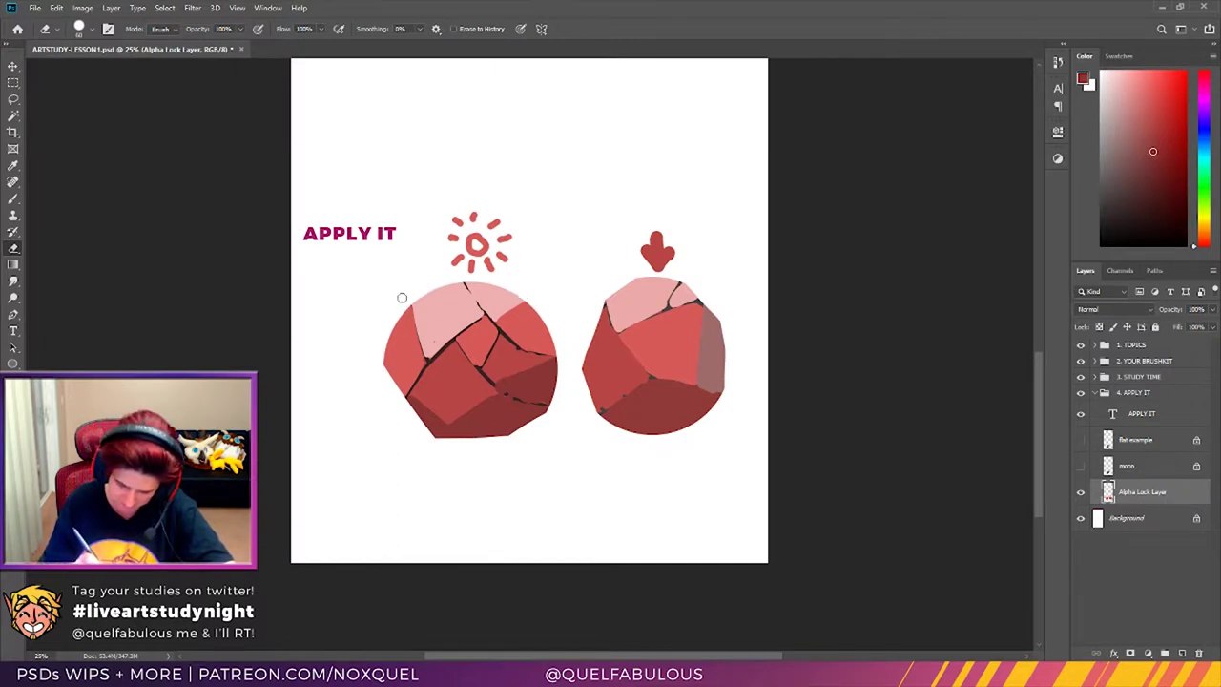
mouse_move(382, 381)
mouse_down()
mouse_move(392, 326)
mouse_move(391, 359)
mouse_up()
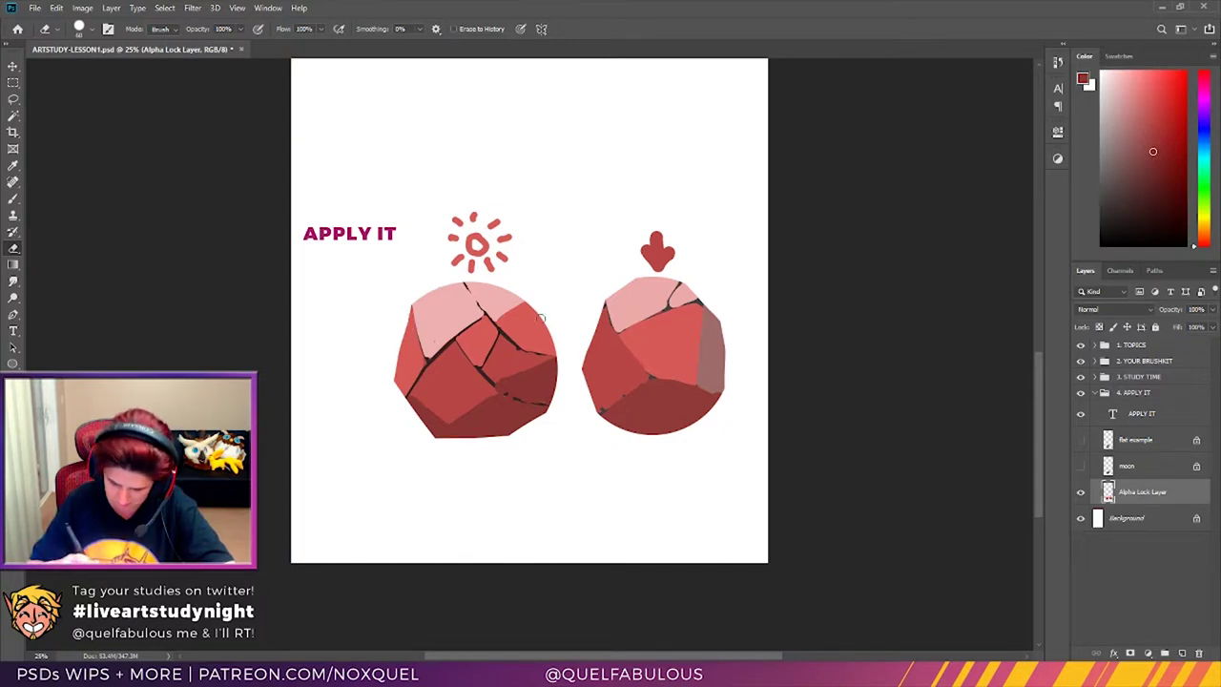
mouse_move(563, 361)
mouse_down()
mouse_move(517, 286)
mouse_move(559, 354)
mouse_move(534, 322)
mouse_up()
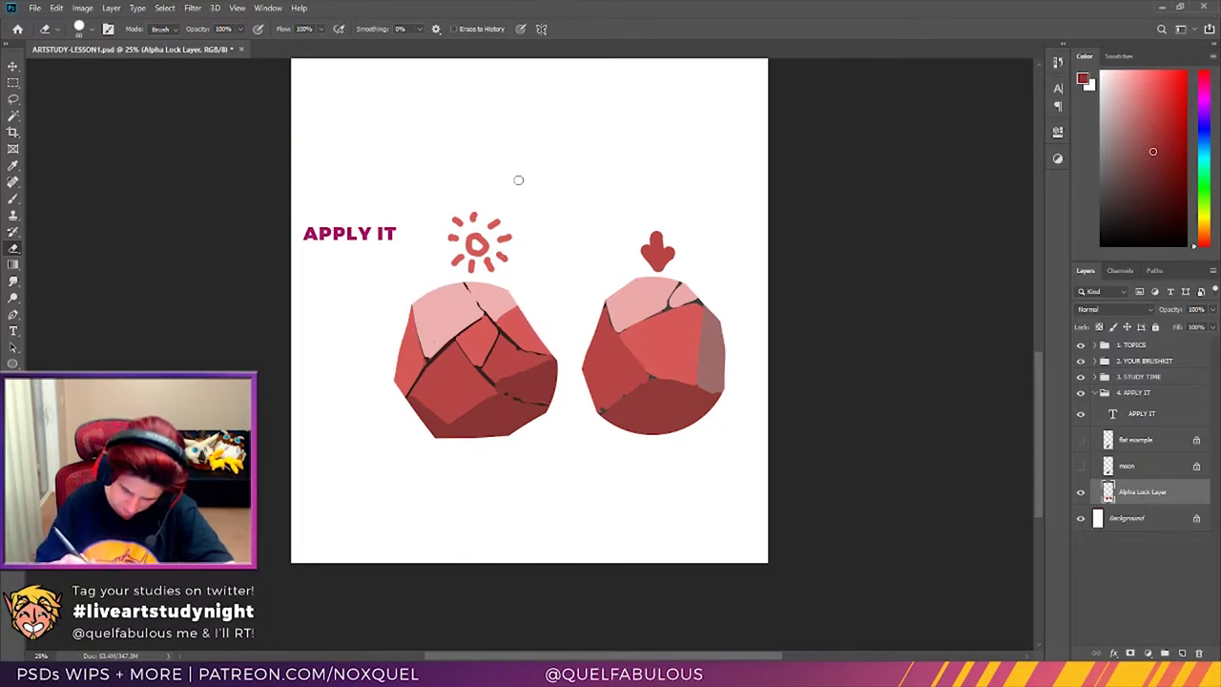
mouse_move(401, 311)
mouse_down()
mouse_move(437, 286)
mouse_move(399, 316)
mouse_move(410, 311)
mouse_up()
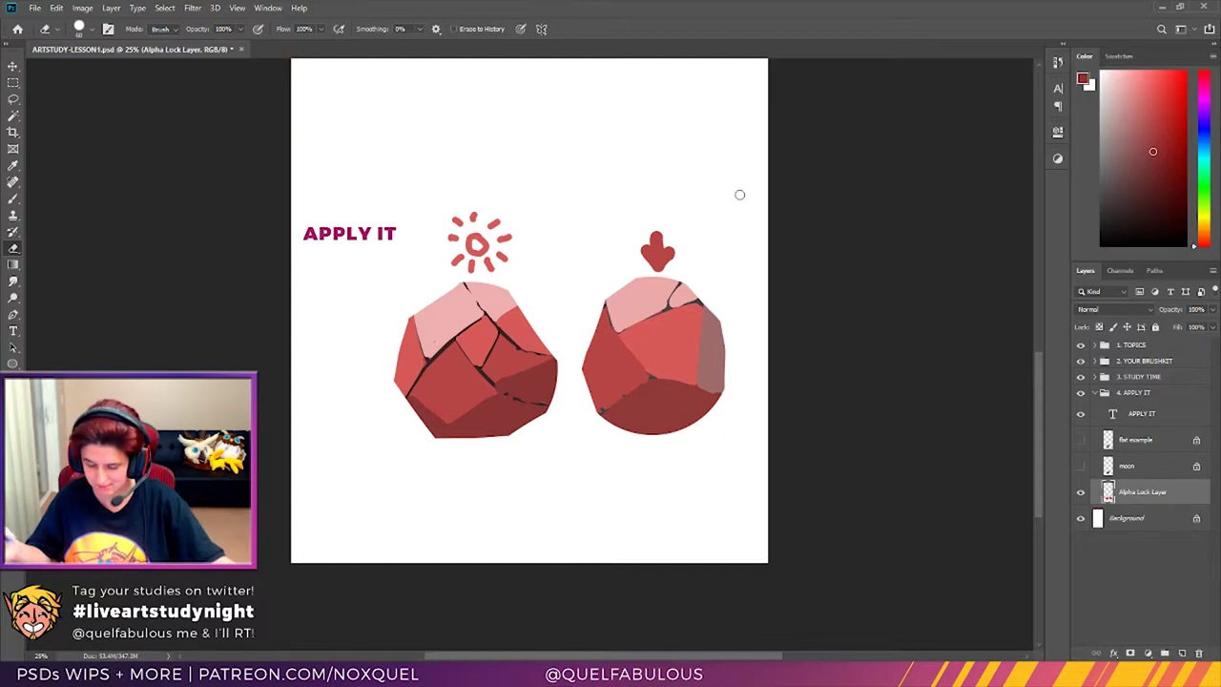
Step: Rename the "Alpha Lock Layer" layer to "Alpha Lock Layer rocks"
double_click(1156, 492)
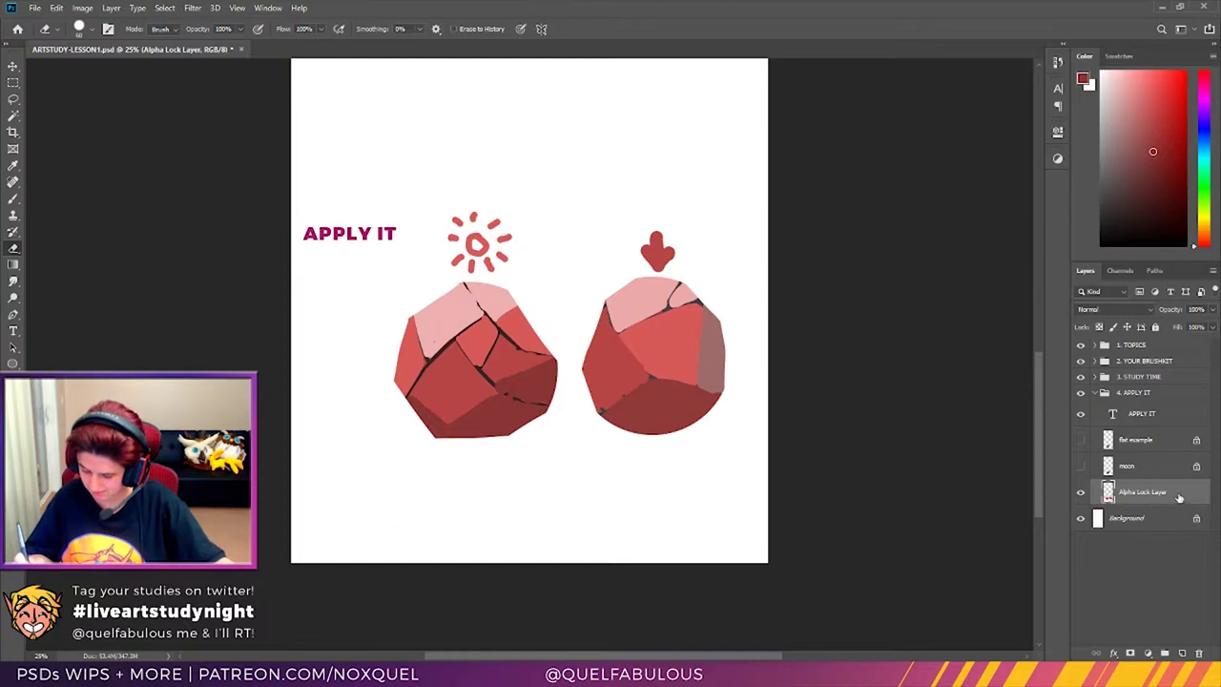
key(Return)
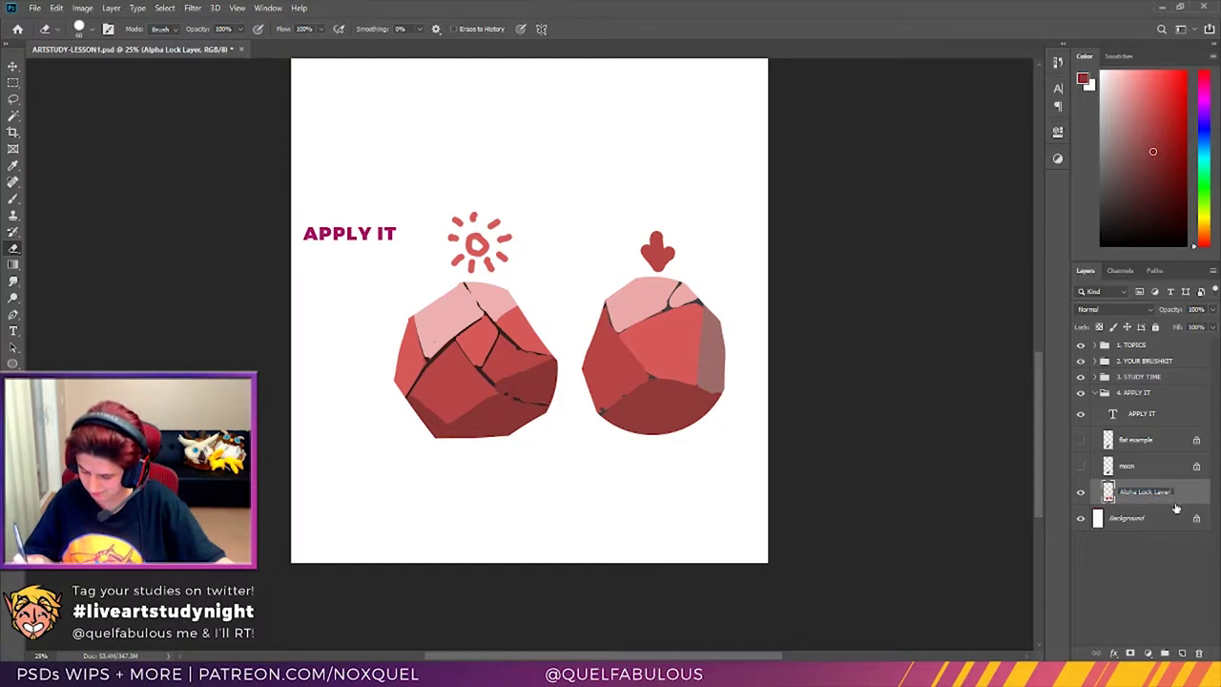
text(rad)
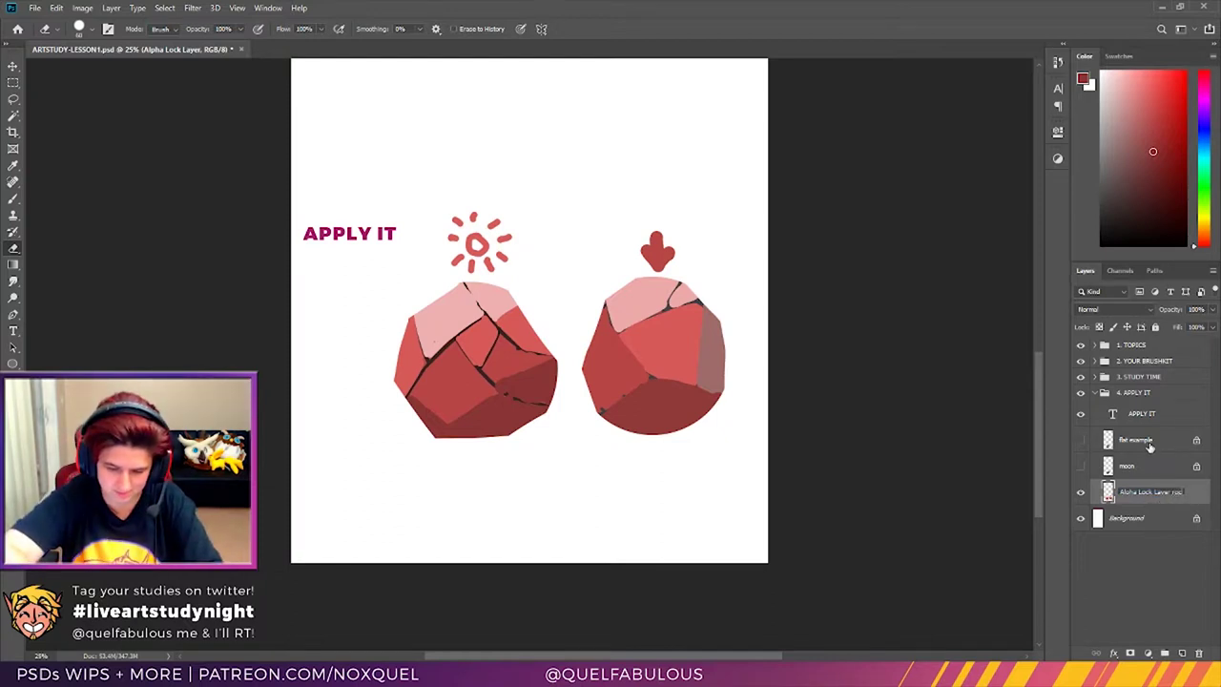
text(ks)
key(Return)
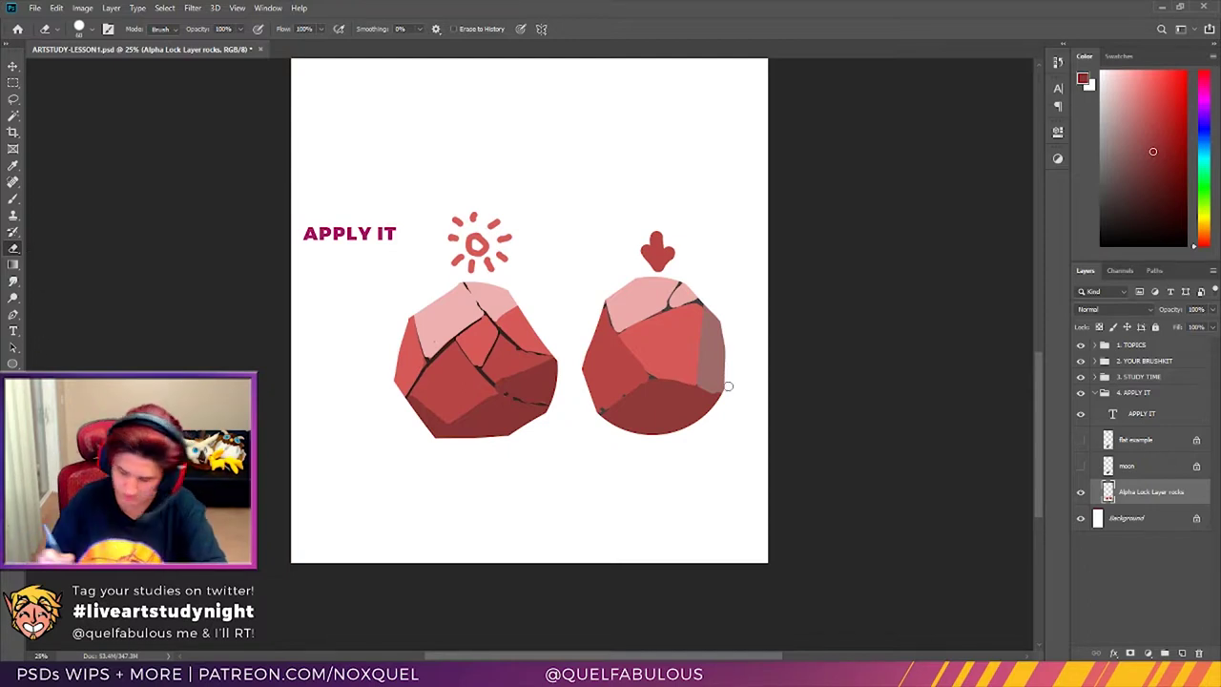
Step: Enlarge the eraser and erase the left rock together with the sun above it
click(1100, 327)
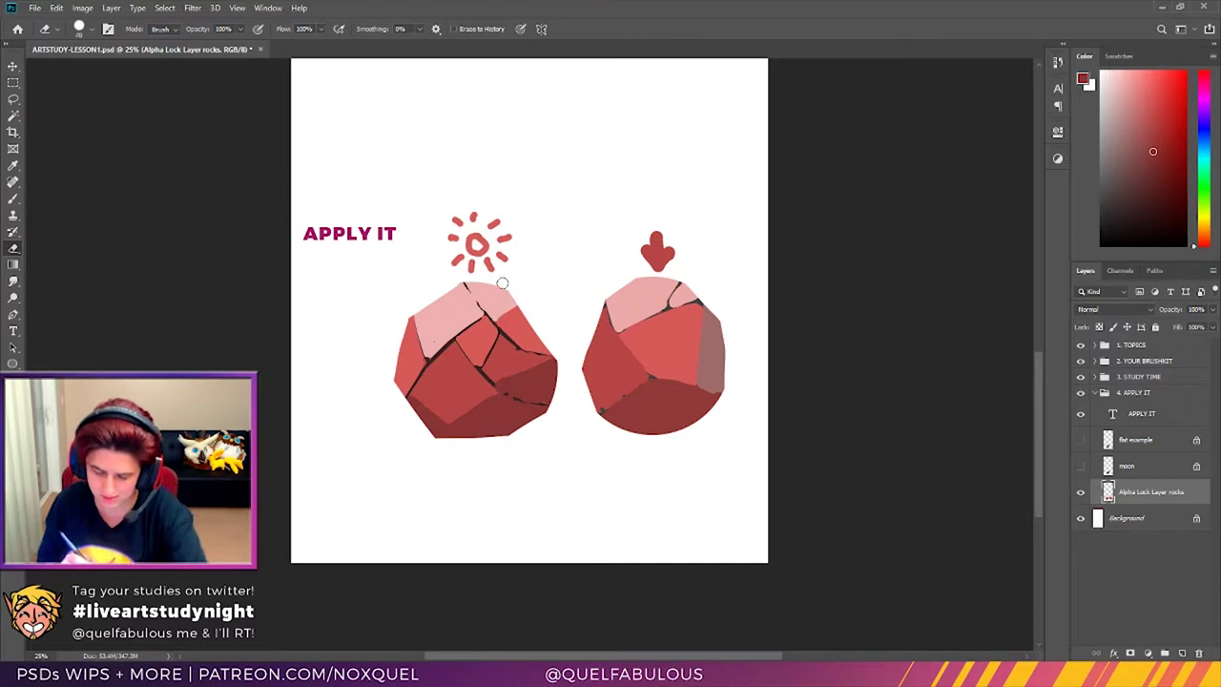
key(bracketright)
key(bracketright)
key(bracketright)
key(bracketright)
mouse_move(486, 235)
mouse_down()
mouse_move(442, 391)
mouse_move(452, 433)
mouse_move(494, 380)
mouse_up()
Step: Sample the mid red from the remaining rock's left plane and stamp a circle beside it with a 1000 px brush
click(14, 165)
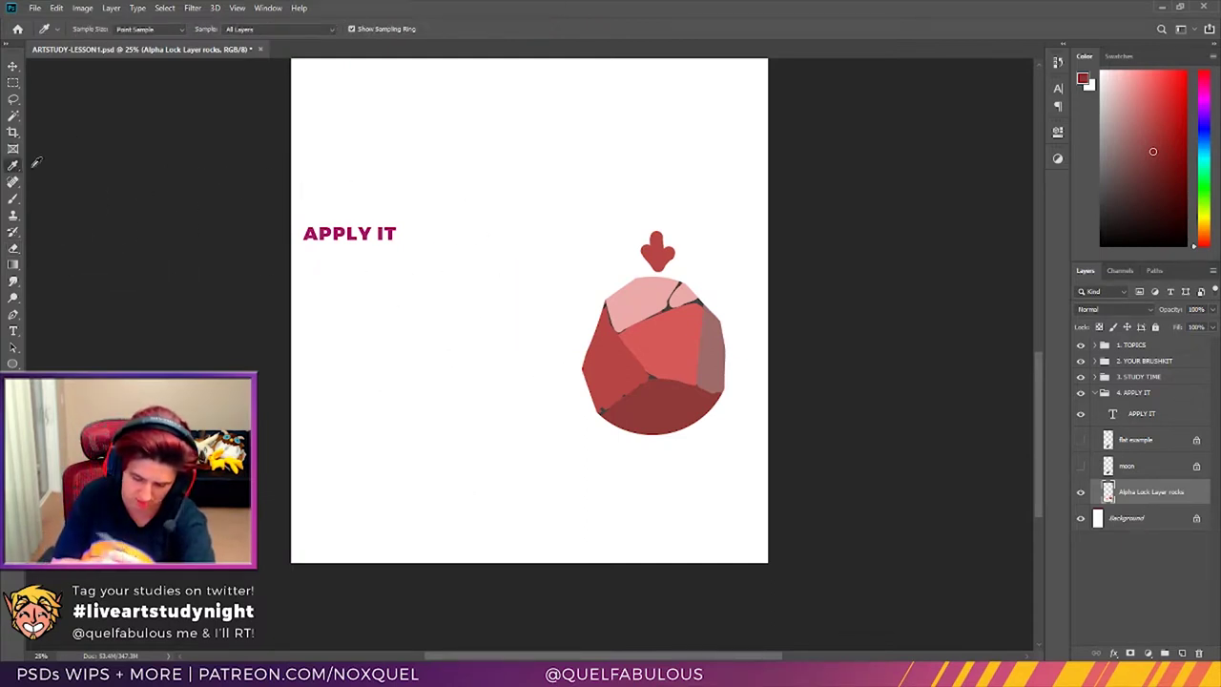
click(617, 349)
click(13, 199)
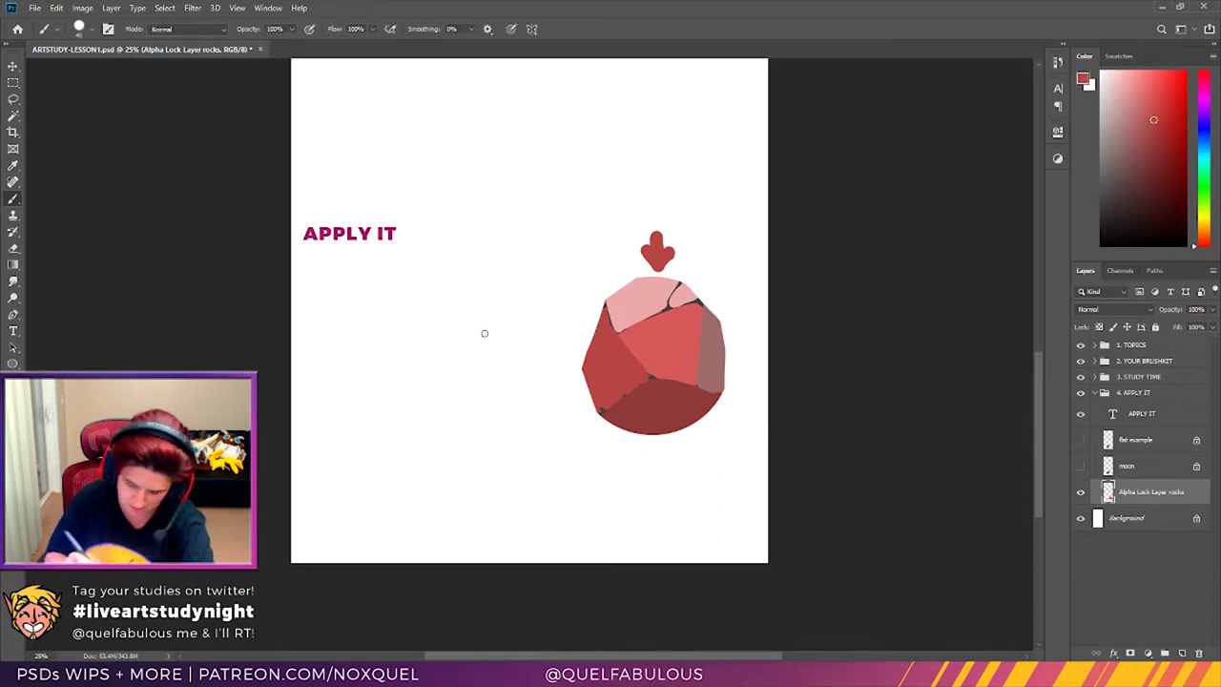
key(bracketright)
key(bracketright)
key(bracketright)
key(bracketright)
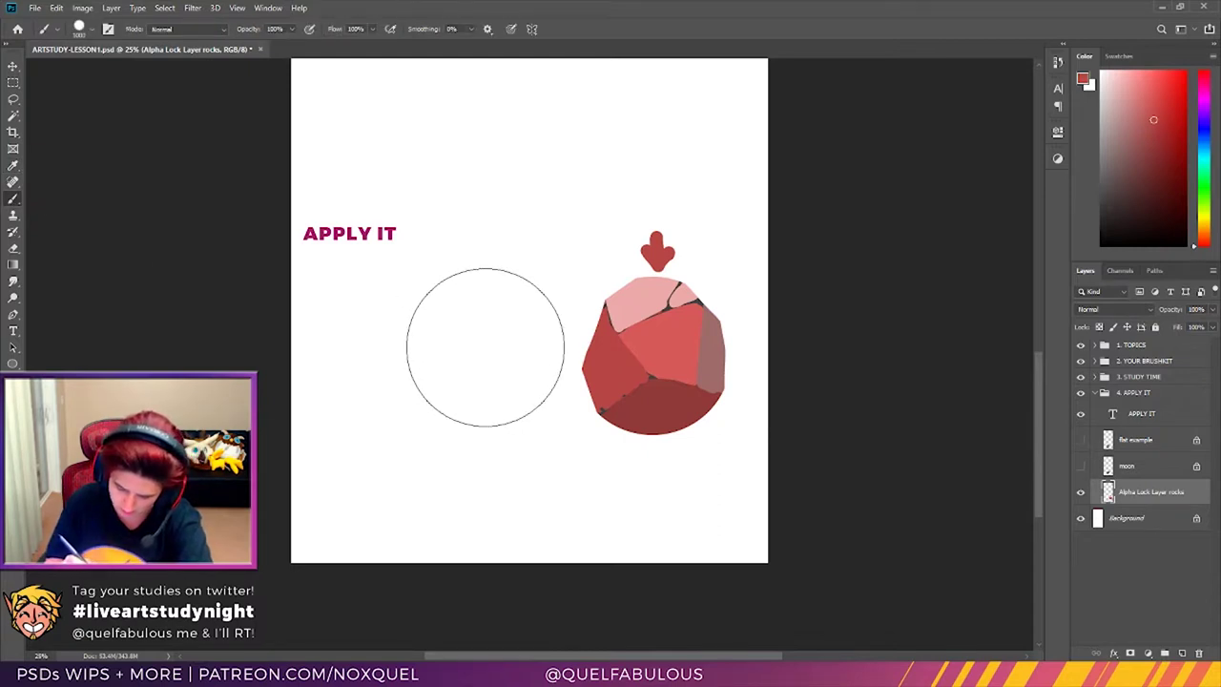
key(bracketright)
click(489, 352)
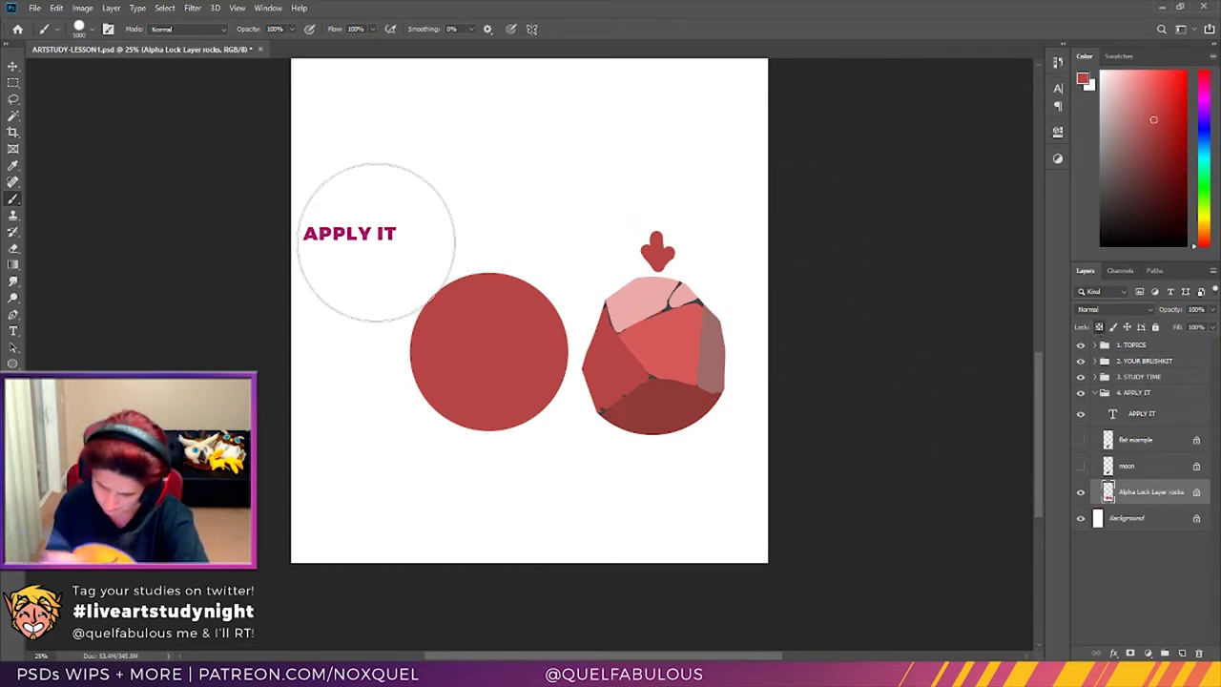
Step: Sample the dark grey from the rock's cracks, shrink the brush, and mark a pole dot near the new circle's upper-right edge
click(14, 165)
click(701, 296)
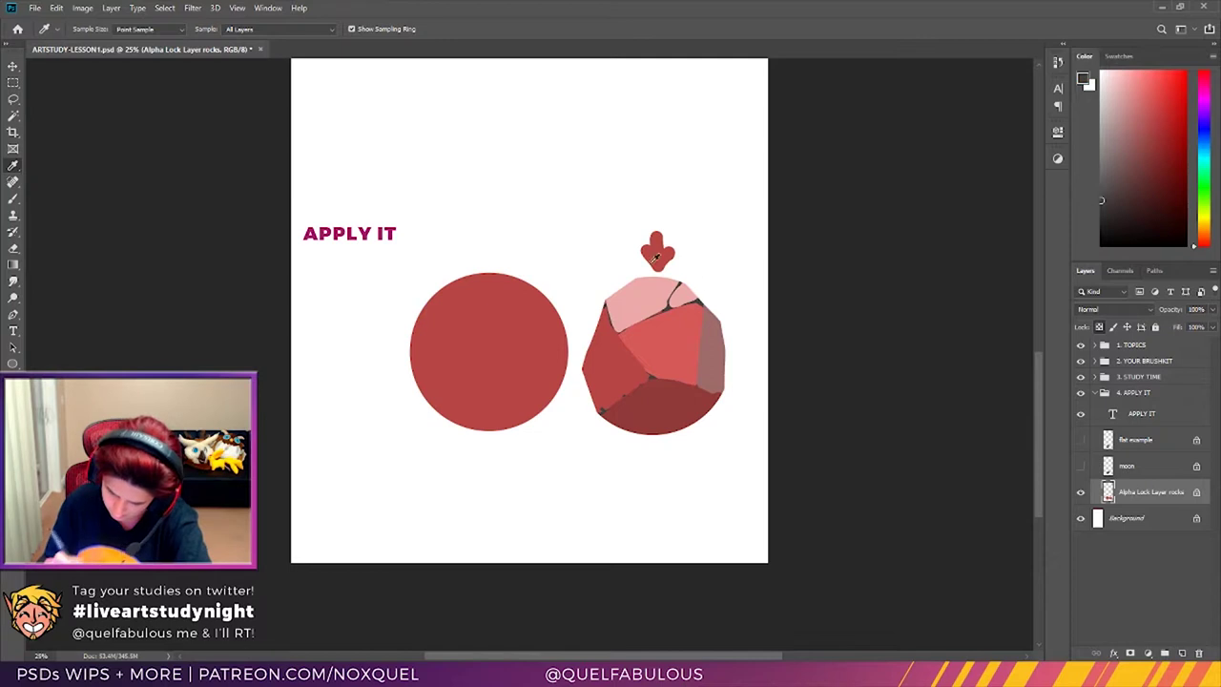
click(14, 198)
key(bracketleft)
key(bracketleft)
key(bracketleft)
key(bracketleft)
key(bracketleft)
key(bracketleft)
key(bracketleft)
key(bracketleft)
key(bracketleft)
key(bracketleft)
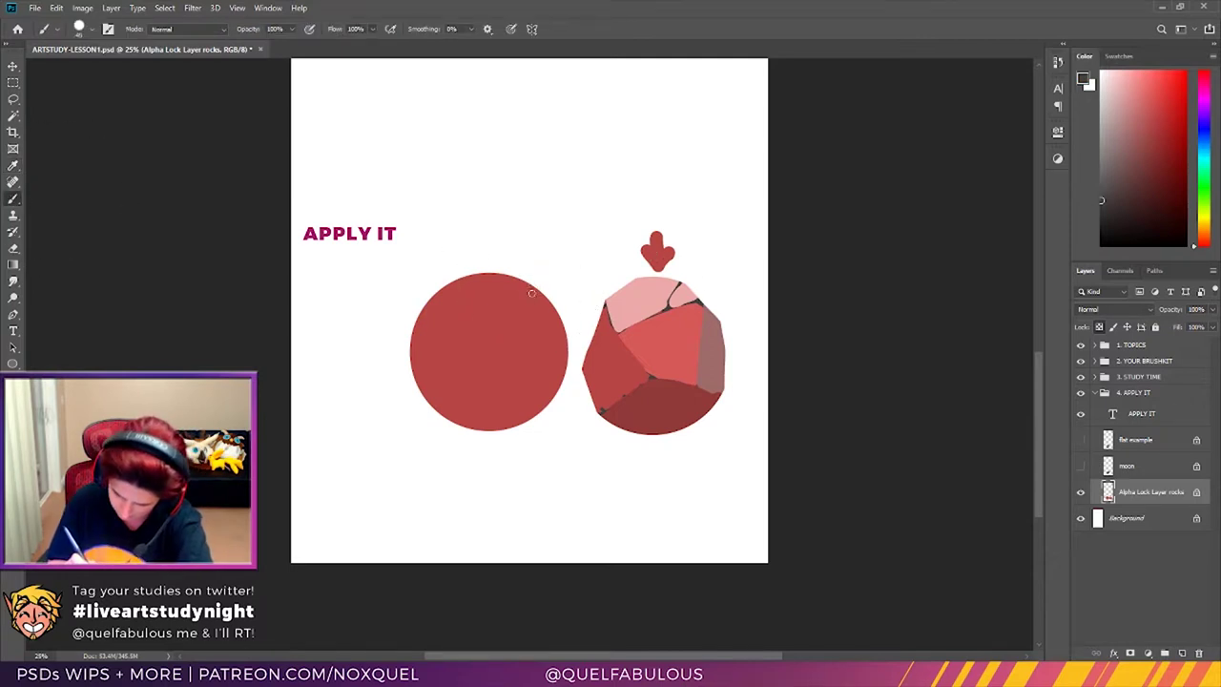
click(531, 290)
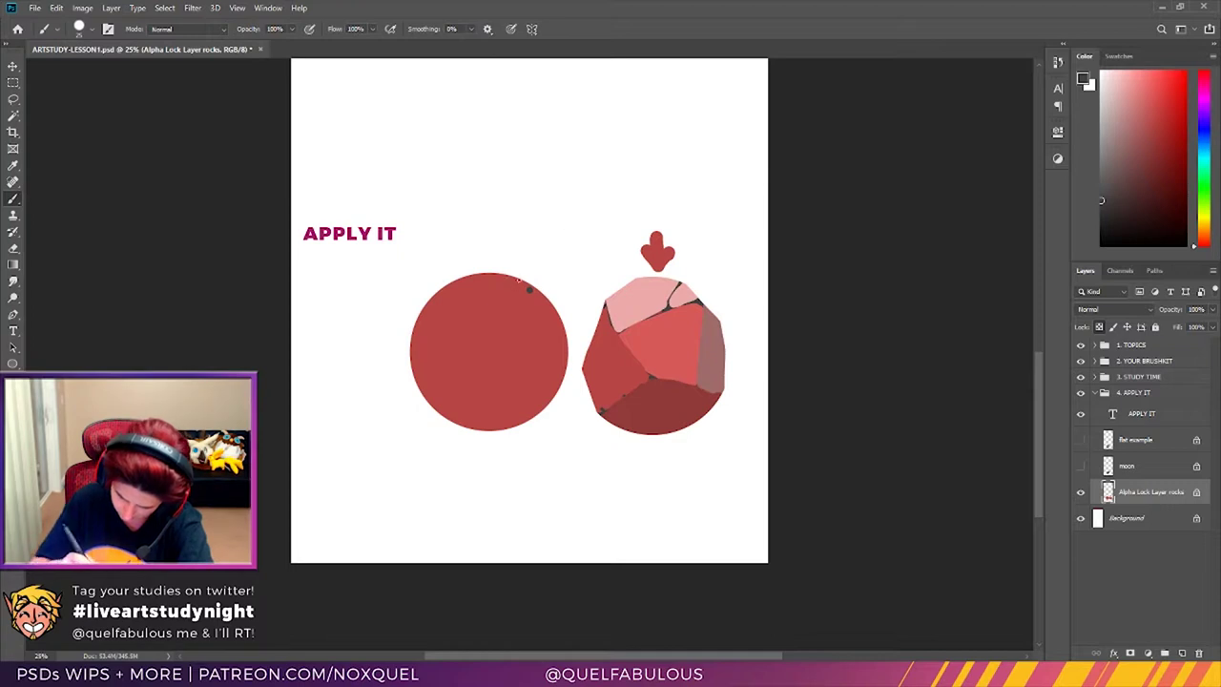
Step: Draw dark contour lines on the red circle, with curves radiating from the pole dot and arcs crossing them like a tilted globe
mouse_move(439, 291)
mouse_down()
mouse_move(447, 331)
mouse_move(505, 390)
mouse_move(557, 396)
mouse_up()
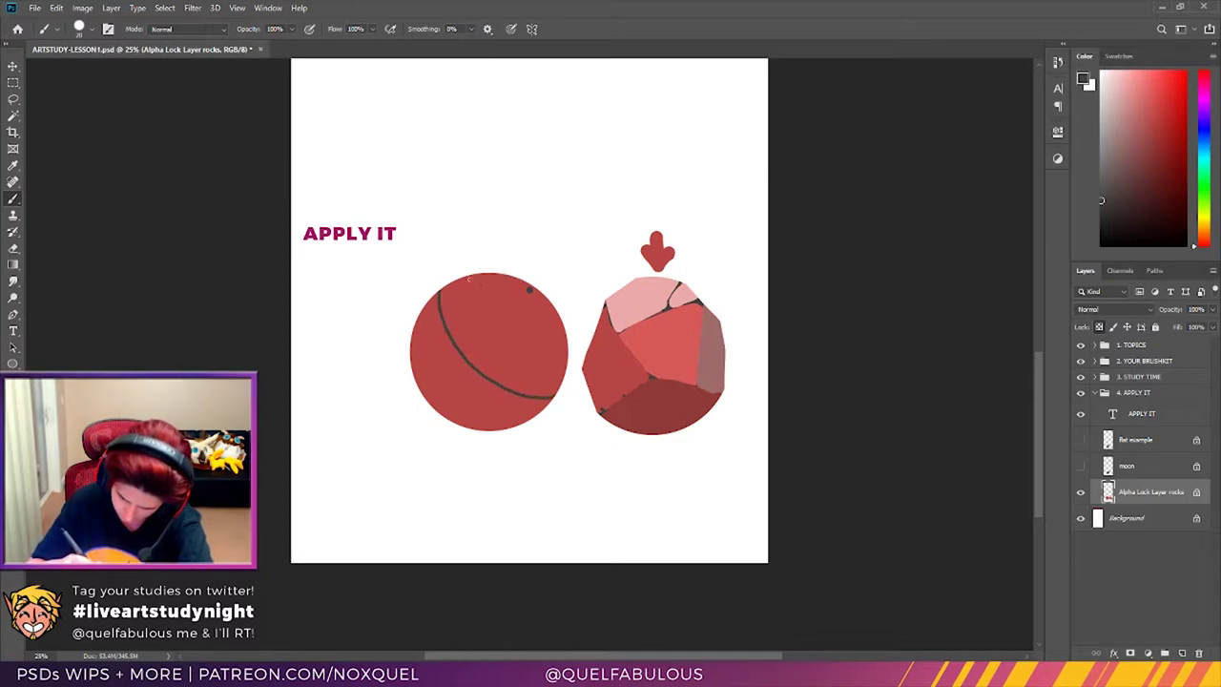
mouse_move(531, 291)
mouse_down()
mouse_move(435, 409)
mouse_move(513, 380)
mouse_move(539, 286)
mouse_move(508, 428)
mouse_up()
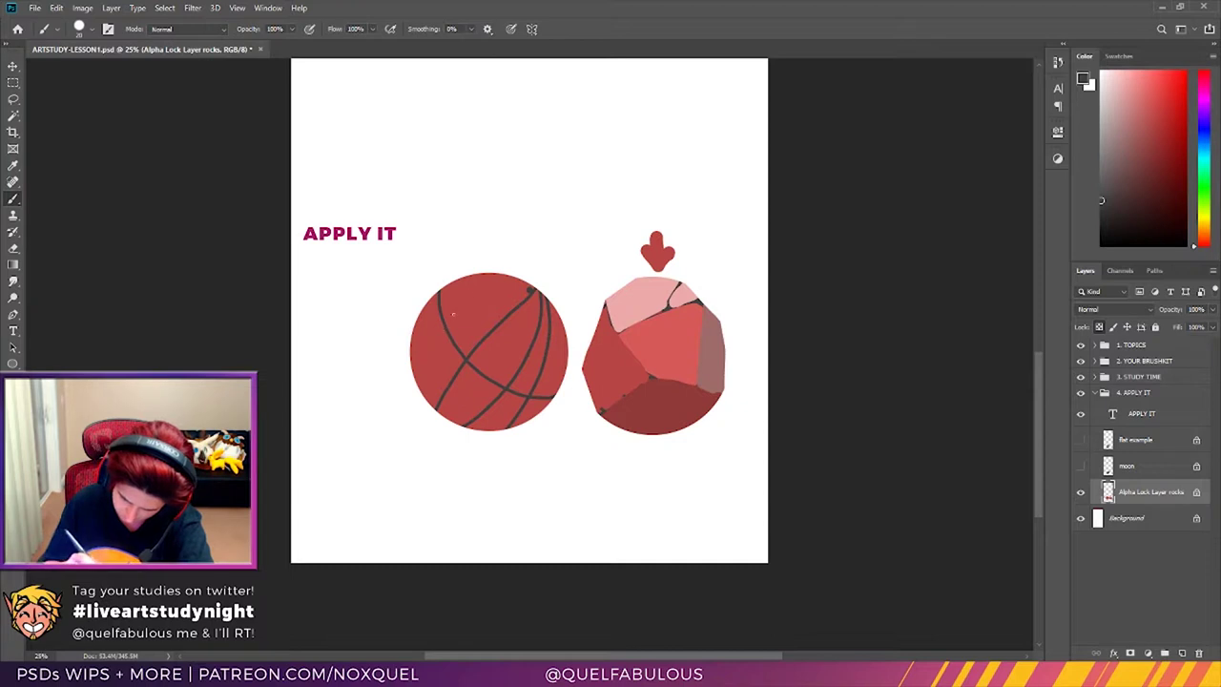
key(ctrl+z)
drag(561, 311, 508, 429)
drag(420, 405, 527, 278)
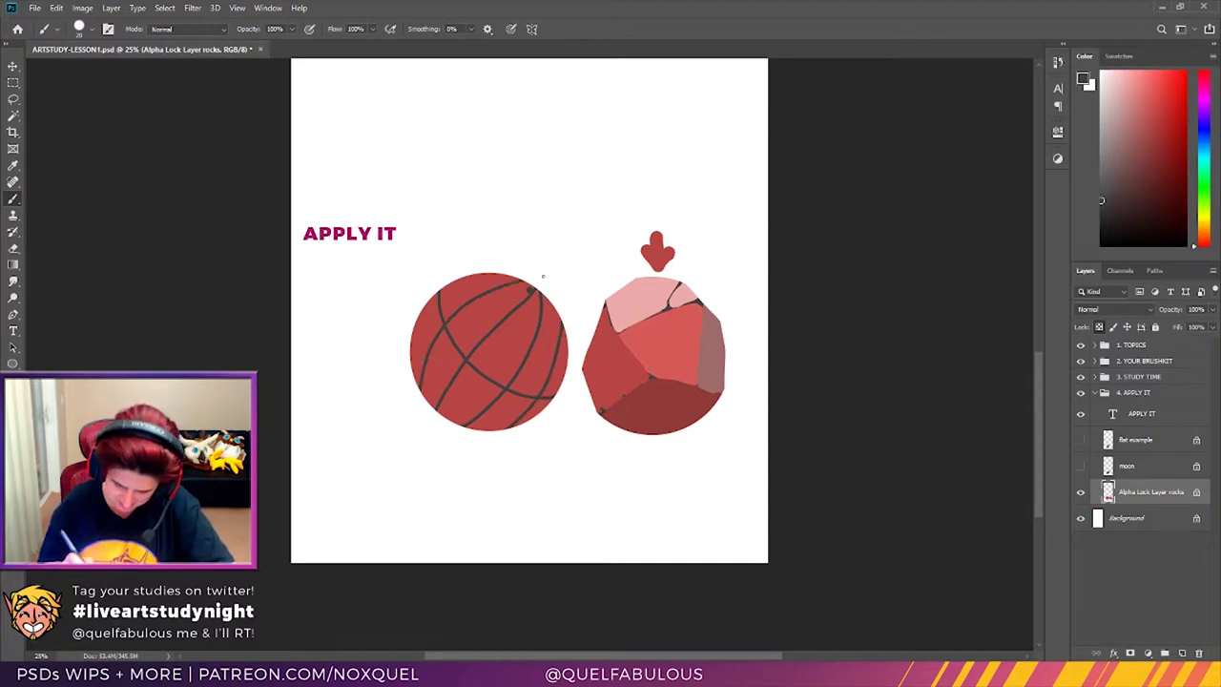
drag(412, 328, 494, 274)
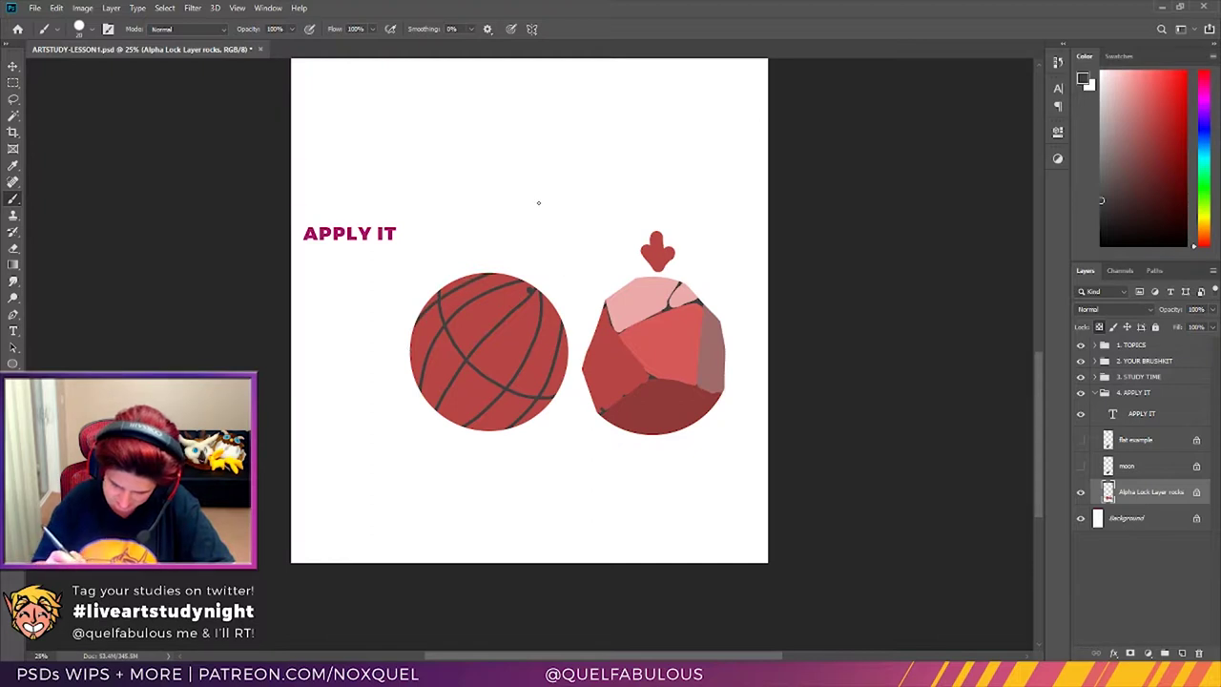
mouse_move(500, 274)
mouse_down()
mouse_move(515, 309)
mouse_move(540, 321)
mouse_up()
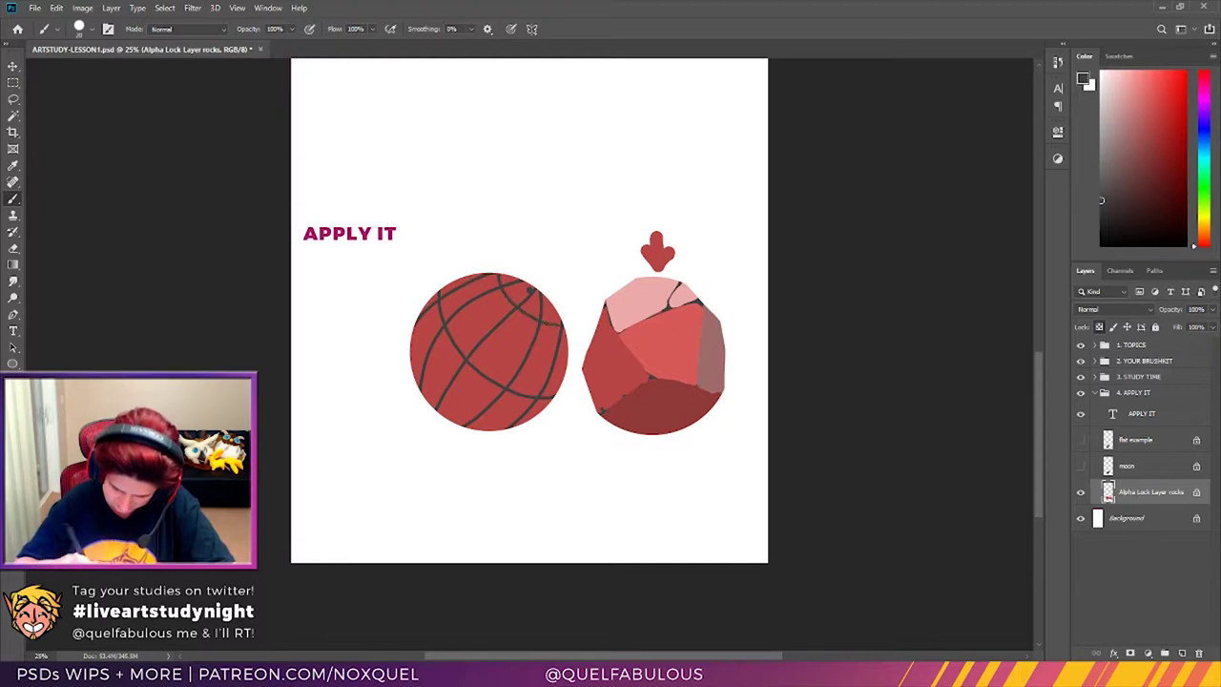
mouse_move(463, 296)
mouse_down()
mouse_move(493, 345)
mouse_move(563, 376)
mouse_up()
mouse_move(416, 325)
mouse_down()
mouse_move(417, 351)
mouse_move(520, 426)
mouse_up()
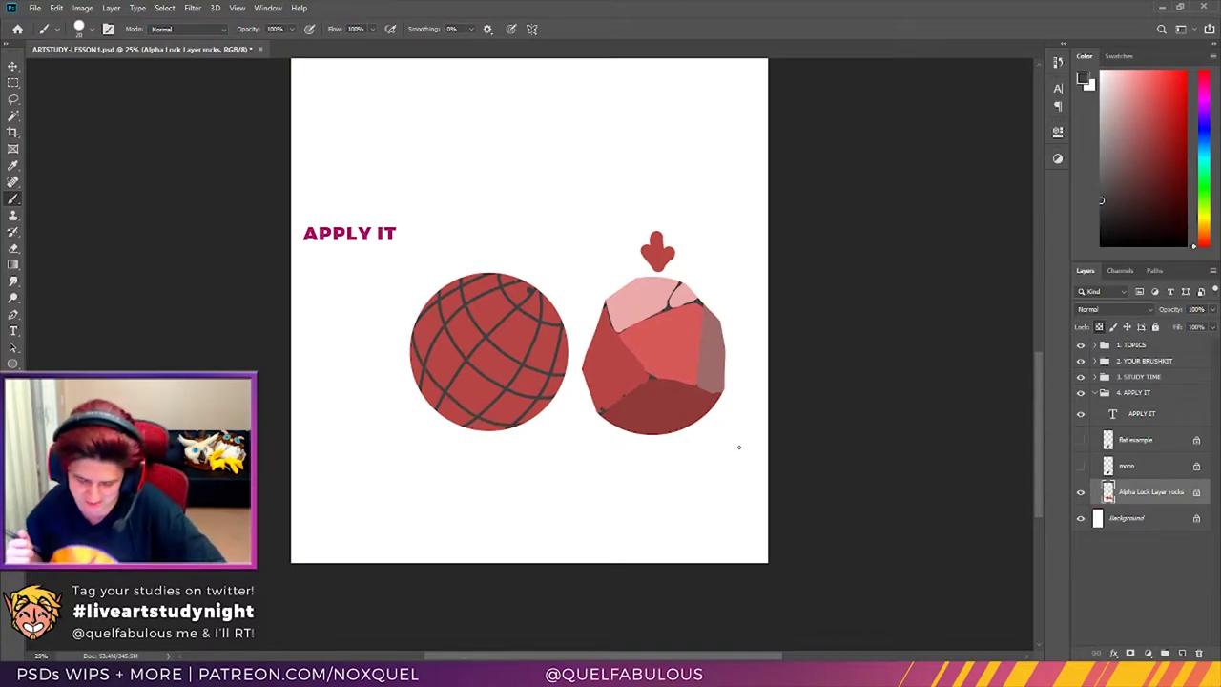
Step: Move the contoured circle and the rock slightly left on the canvas and hide their layer
key(v)
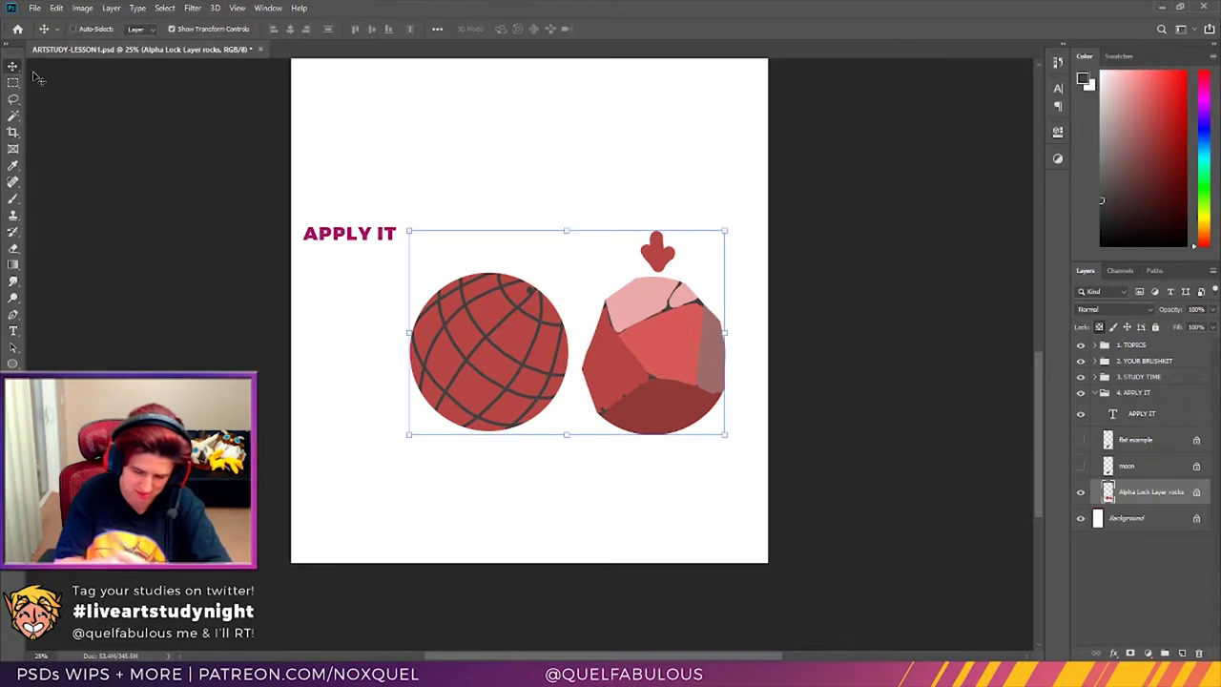
drag(704, 360, 673, 356)
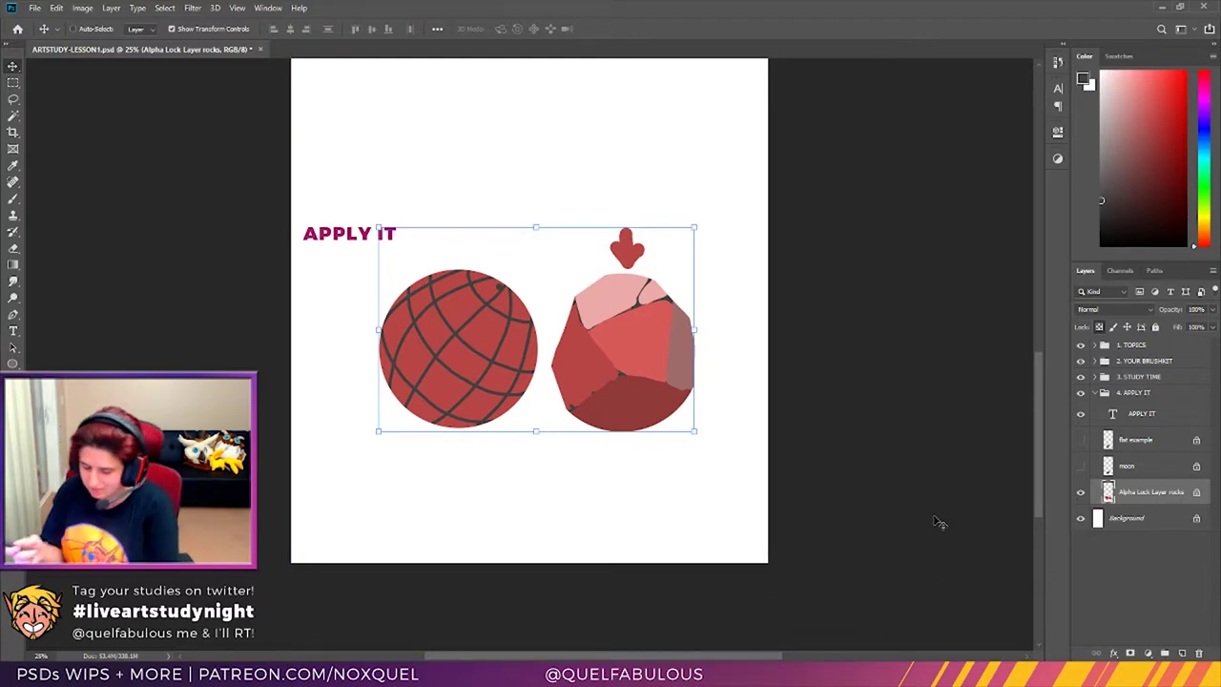
click(1081, 492)
Step: Show the flat example layer to review its striped circle, select the moon layer, and hide the example again
click(1081, 440)
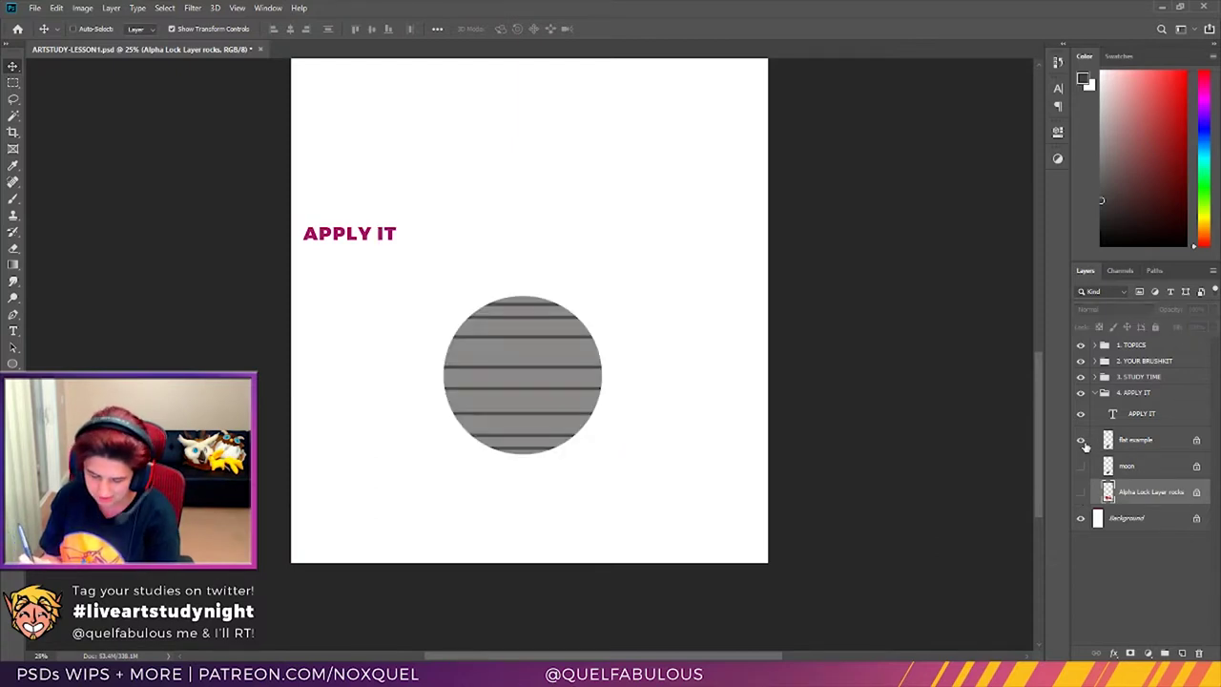
click(1145, 444)
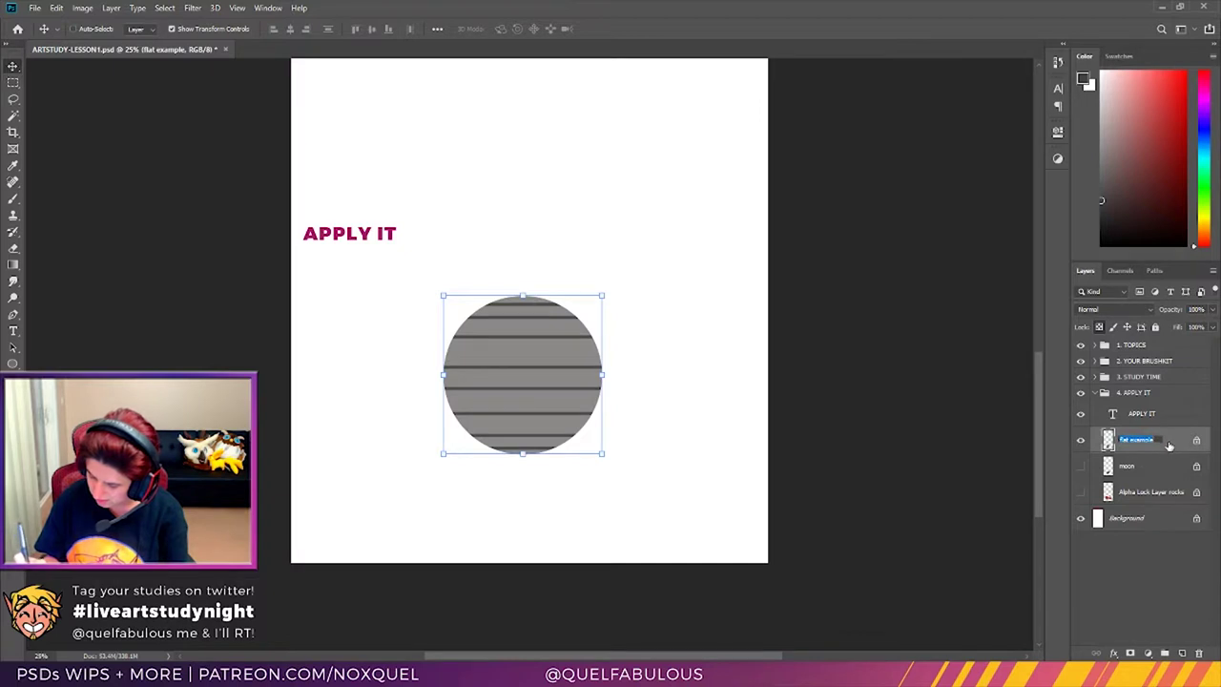
click(1150, 467)
click(1081, 440)
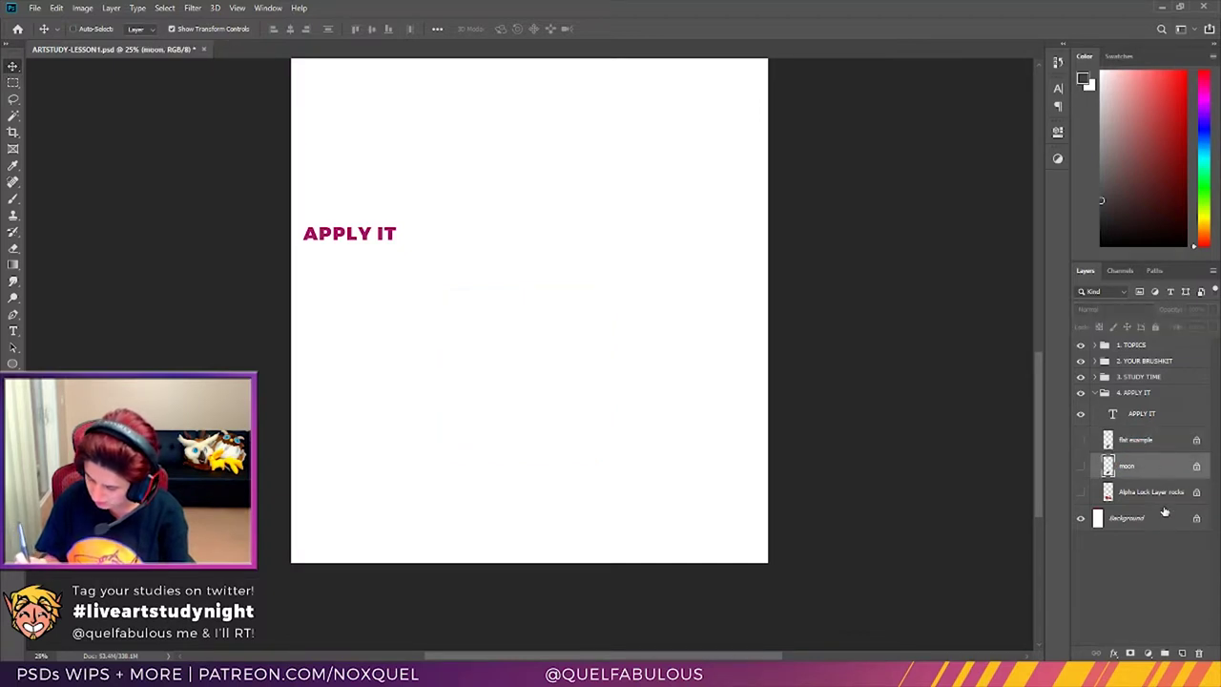
Step: Add a new layer above the moon layer and set the brush colour to a mid grey
click(1183, 654)
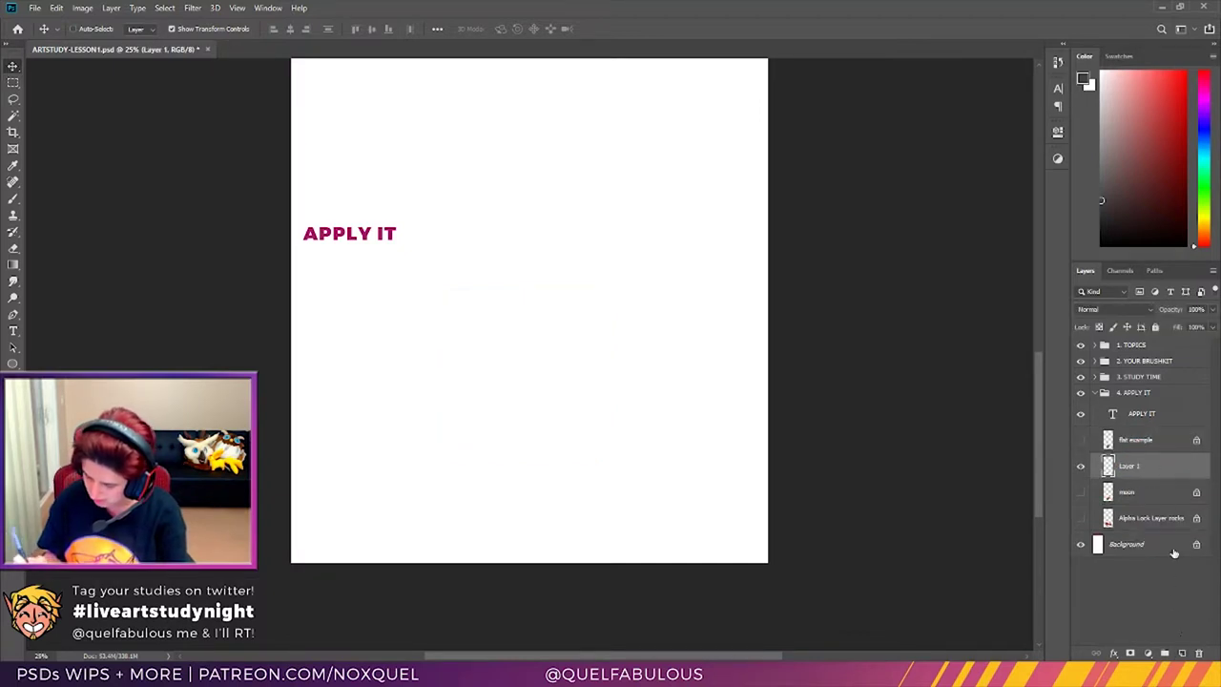
click(14, 199)
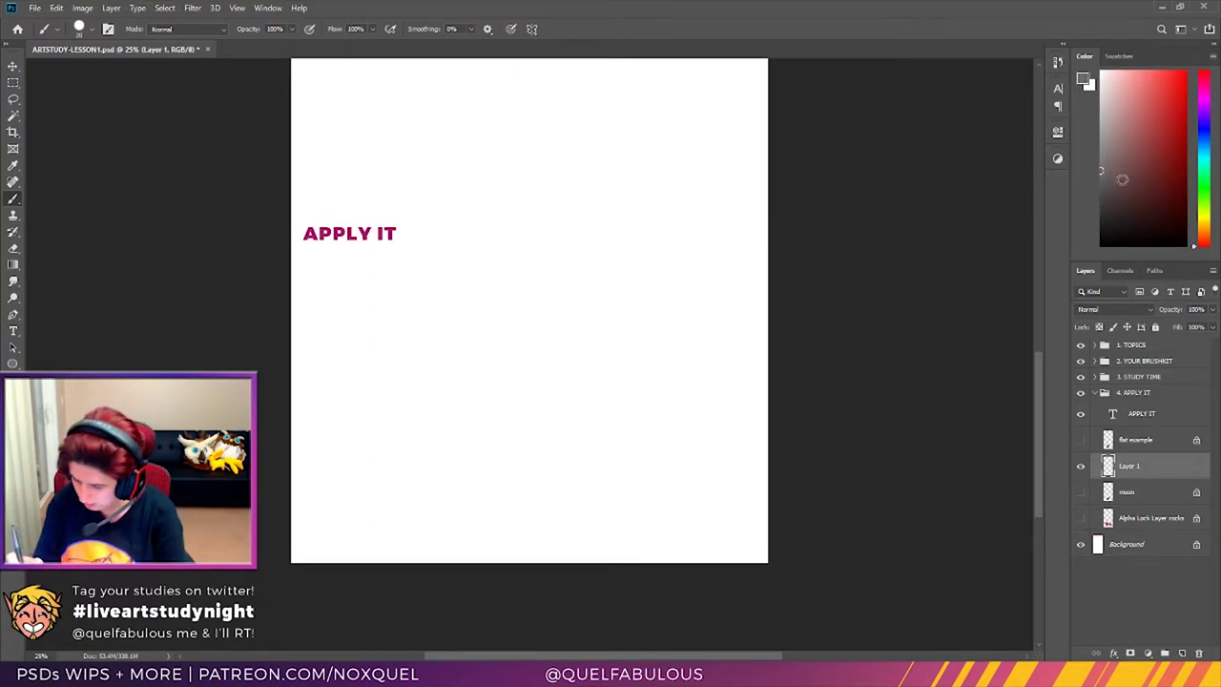
click(1102, 154)
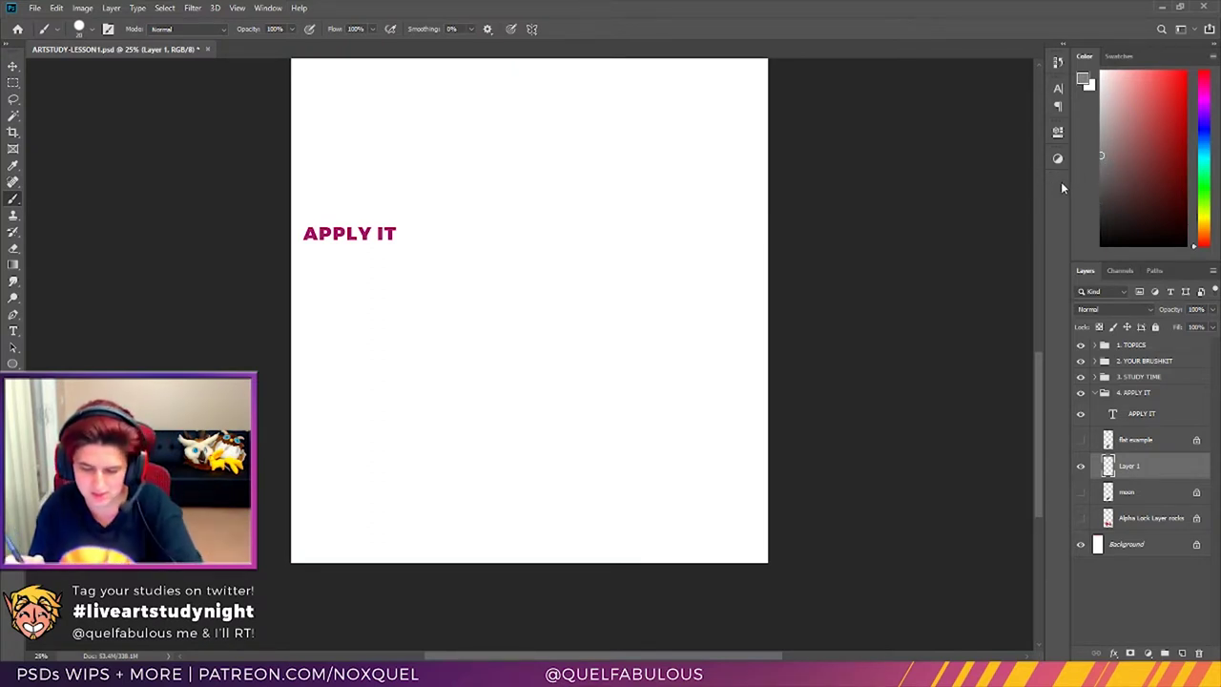
Step: Stamp a grey circle below the APPLY IT title with a 1000 px brush and move it slightly down and to the left
key(bracketright)
key(bracketright)
key(bracketright)
key(bracketright)
key(bracketright)
key(bracketright)
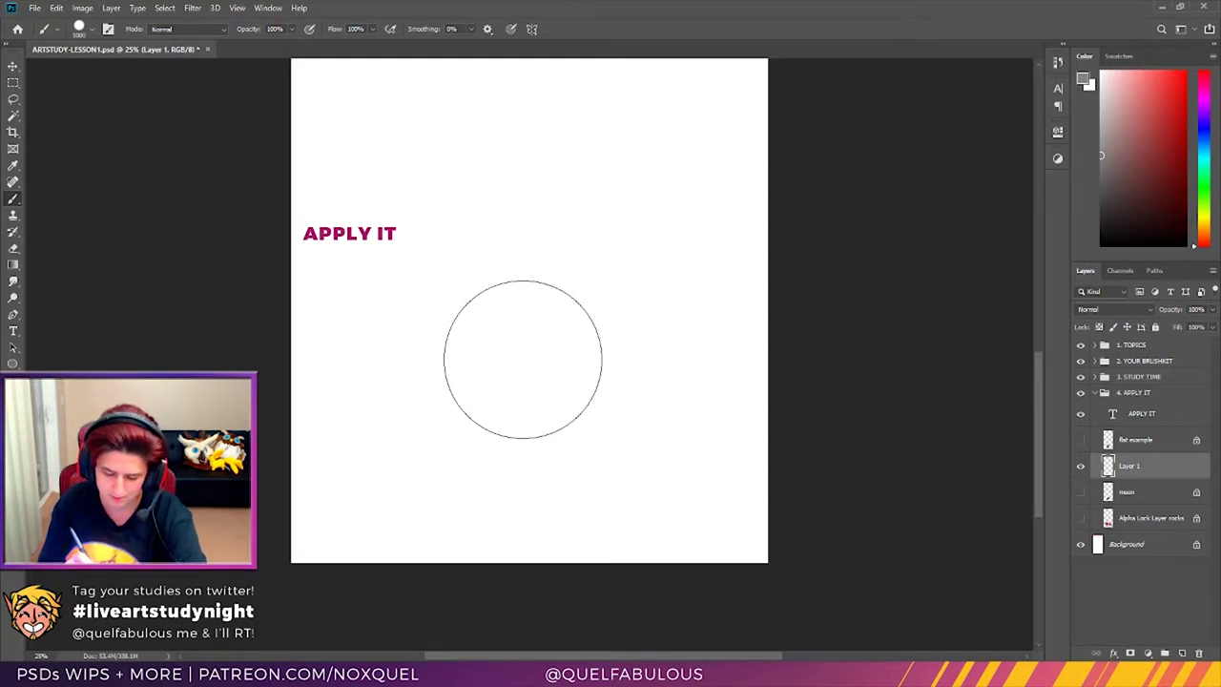
click(521, 362)
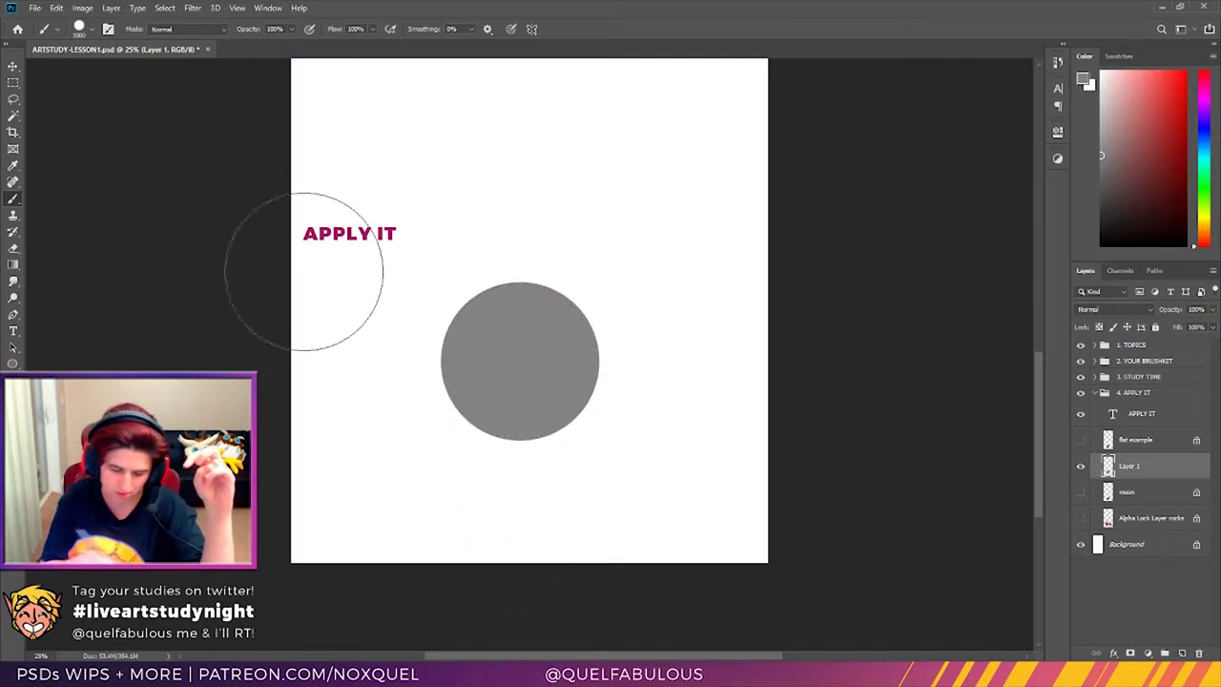
click(13, 66)
drag(564, 363, 535, 396)
drag(1205, 244, 1204, 227)
click(1206, 121)
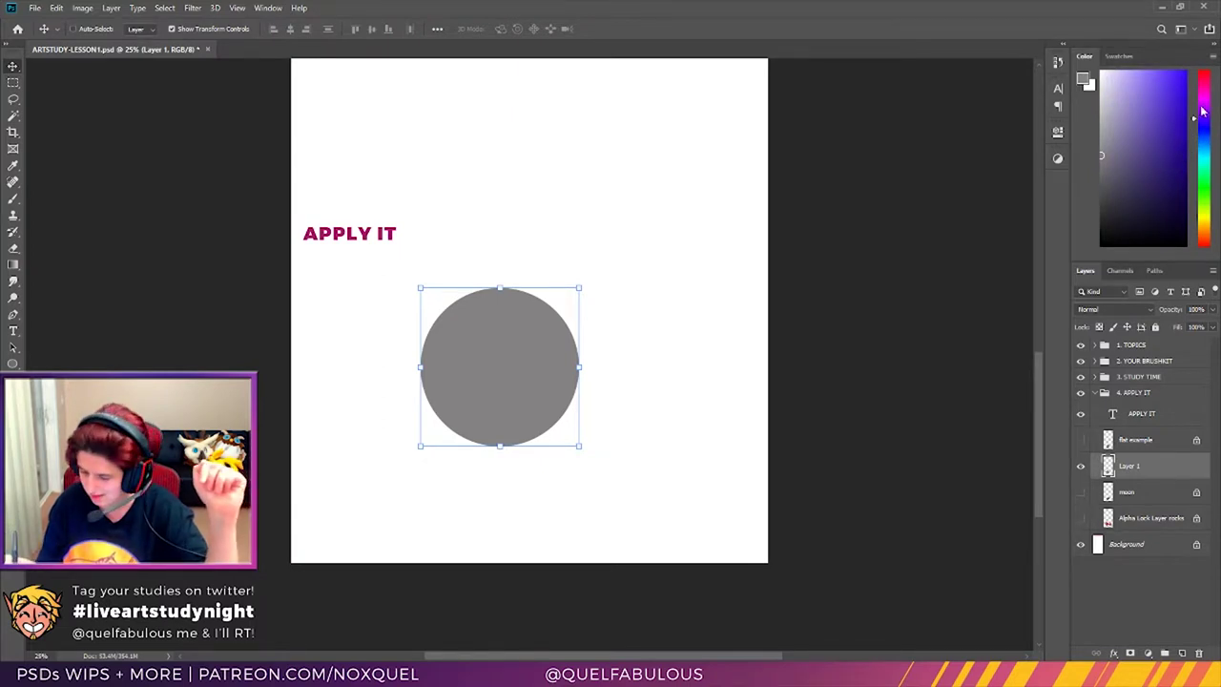
drag(1200, 113, 1205, 107)
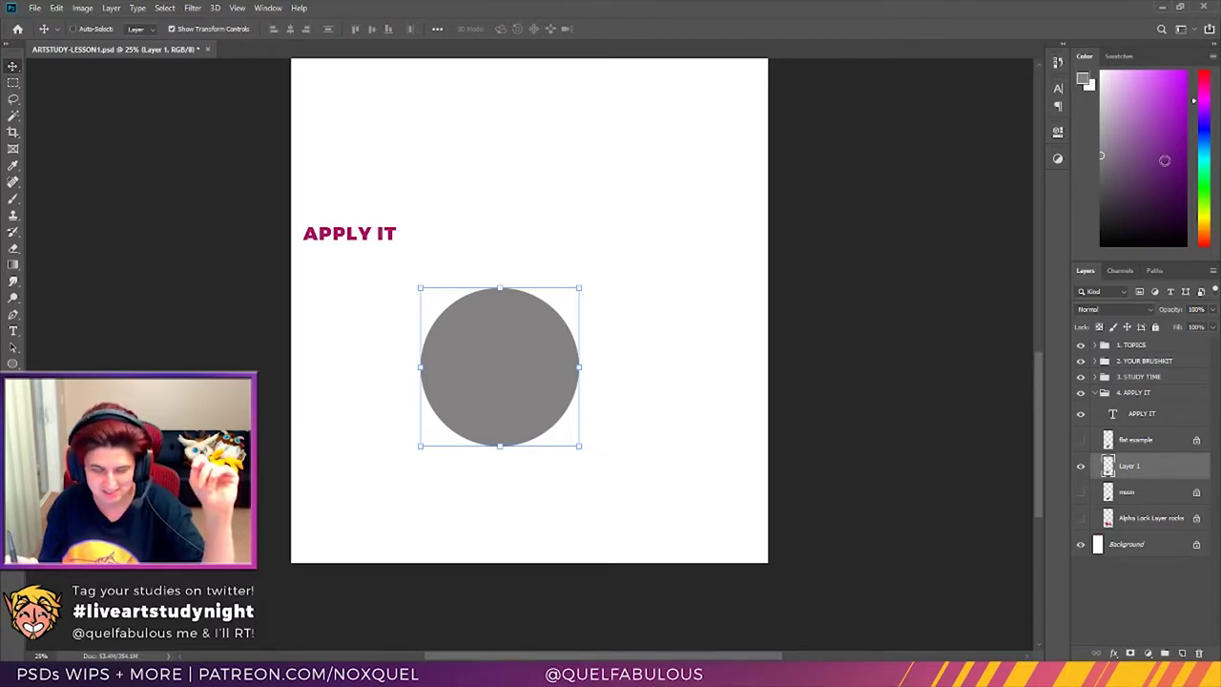
click(12, 165)
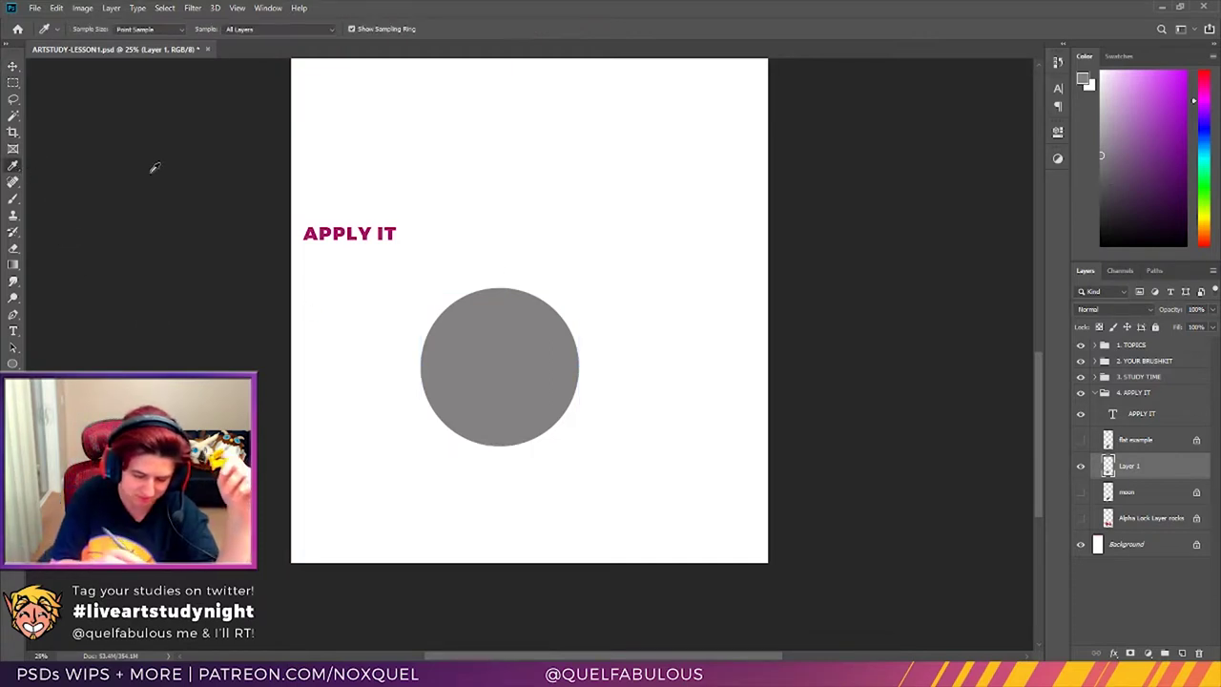
click(499, 345)
click(12, 199)
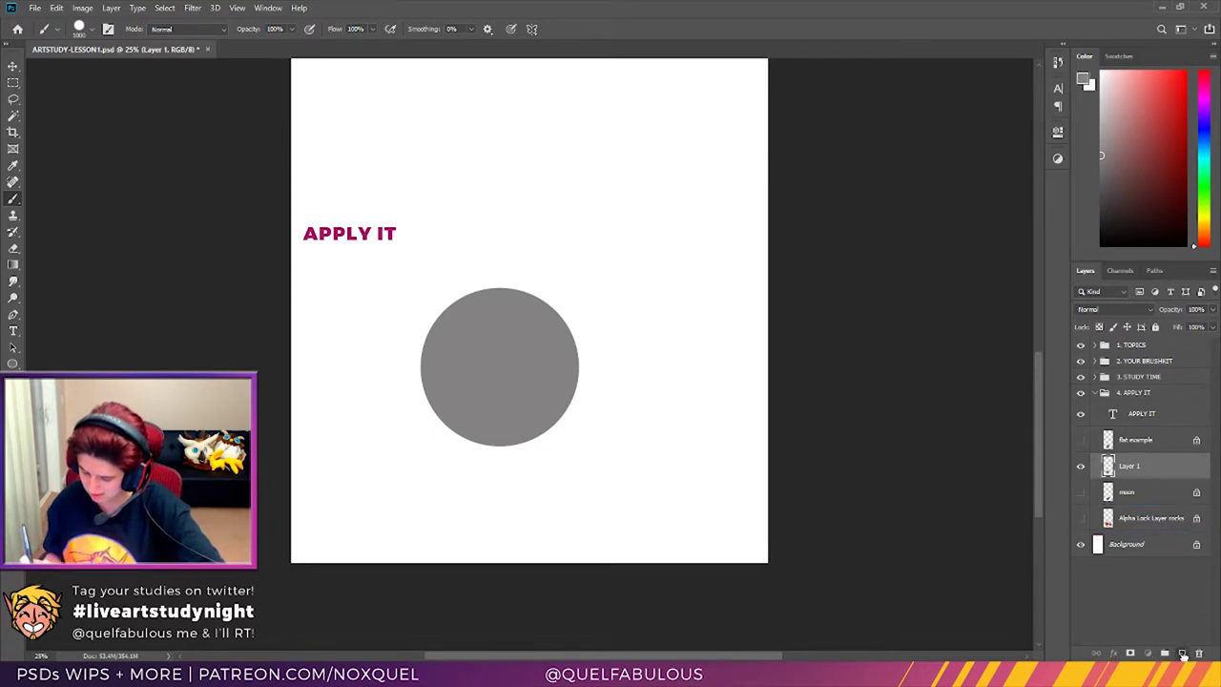
Step: Duplicate the grey circle's layer and hide the original layer beneath the copy
key(ctrl+j)
key(v)
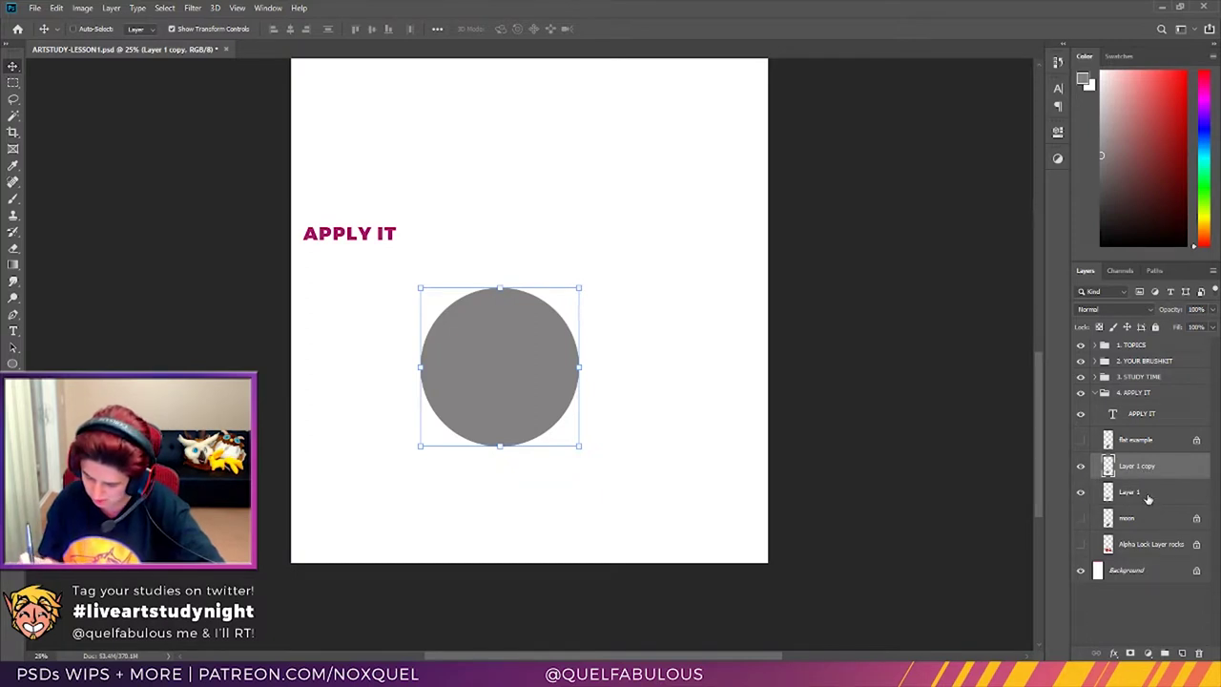
click(1102, 495)
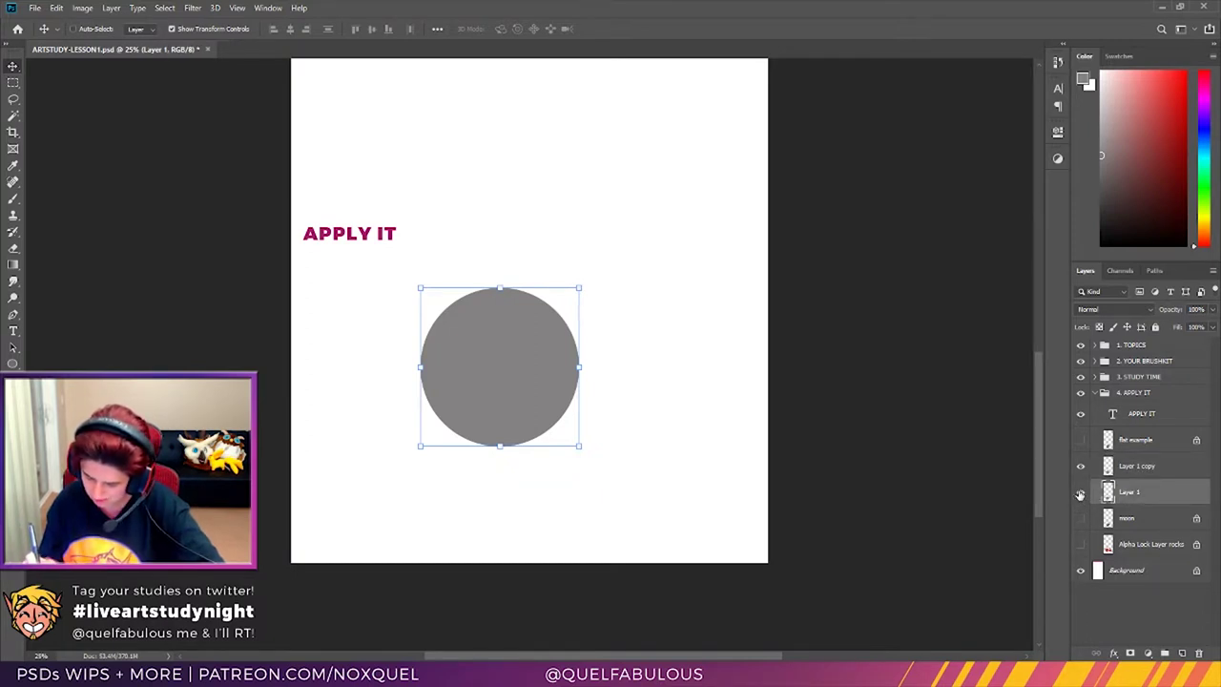
click(1081, 493)
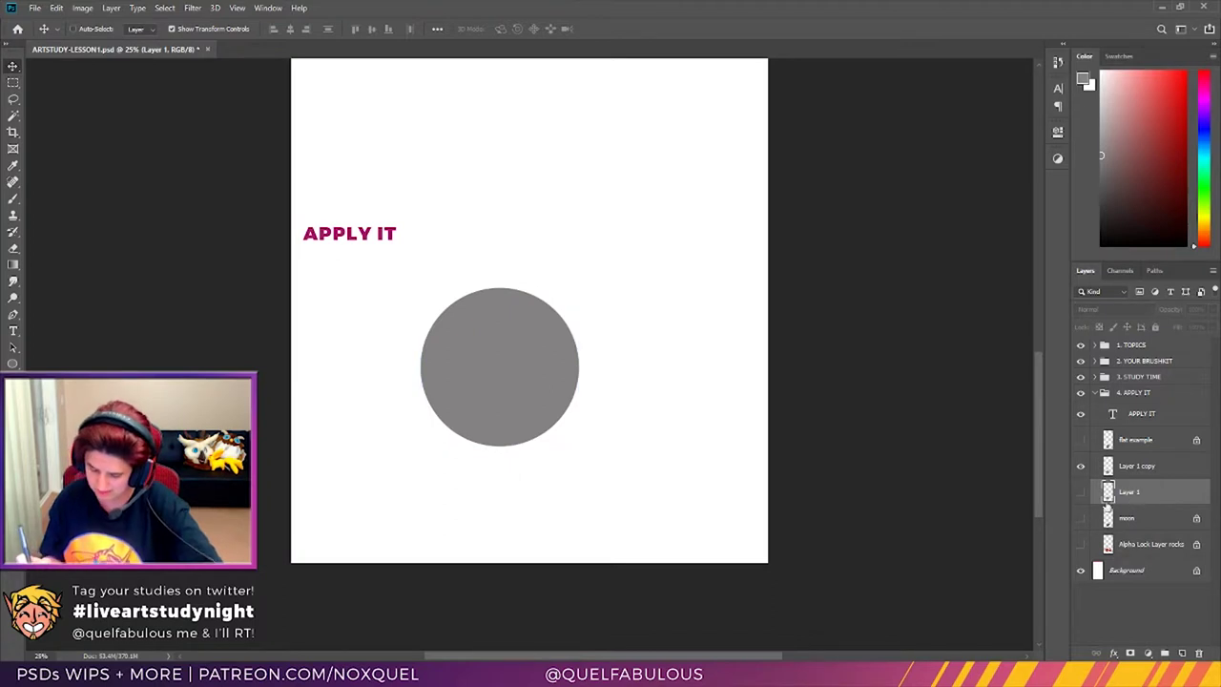
Step: Rename the circle's copied layer "shpere test" and the hidden original layer "cast shadow"
double_click(1134, 470)
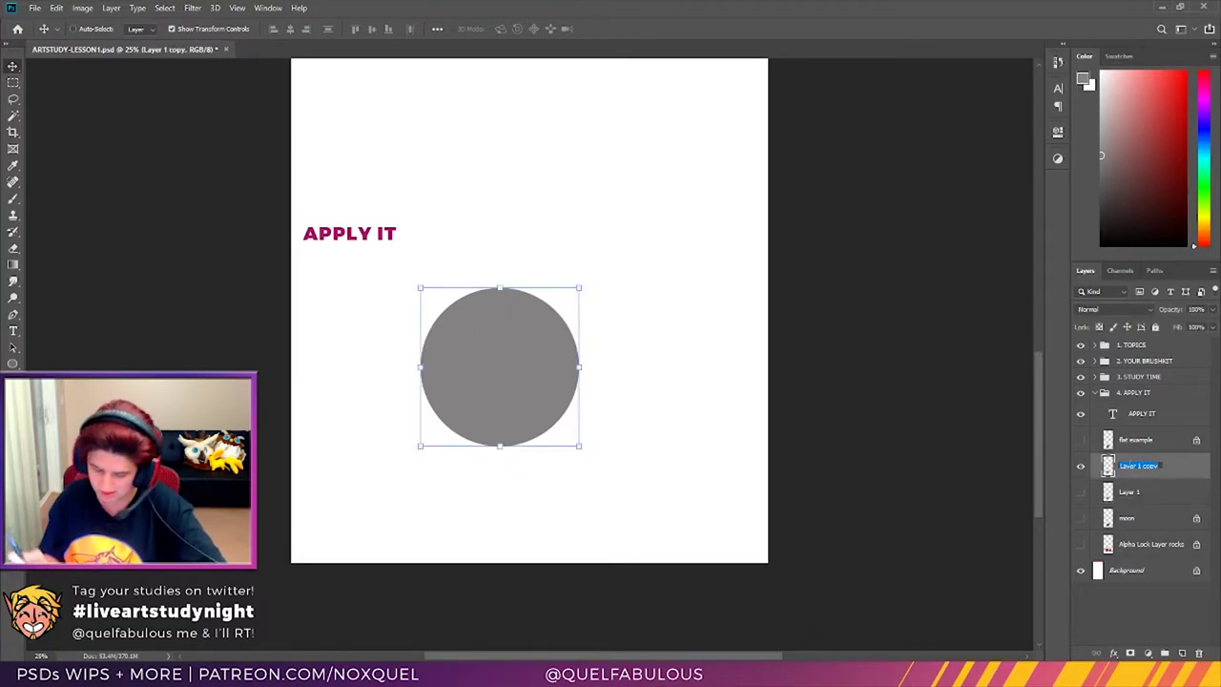
text(shapes test)
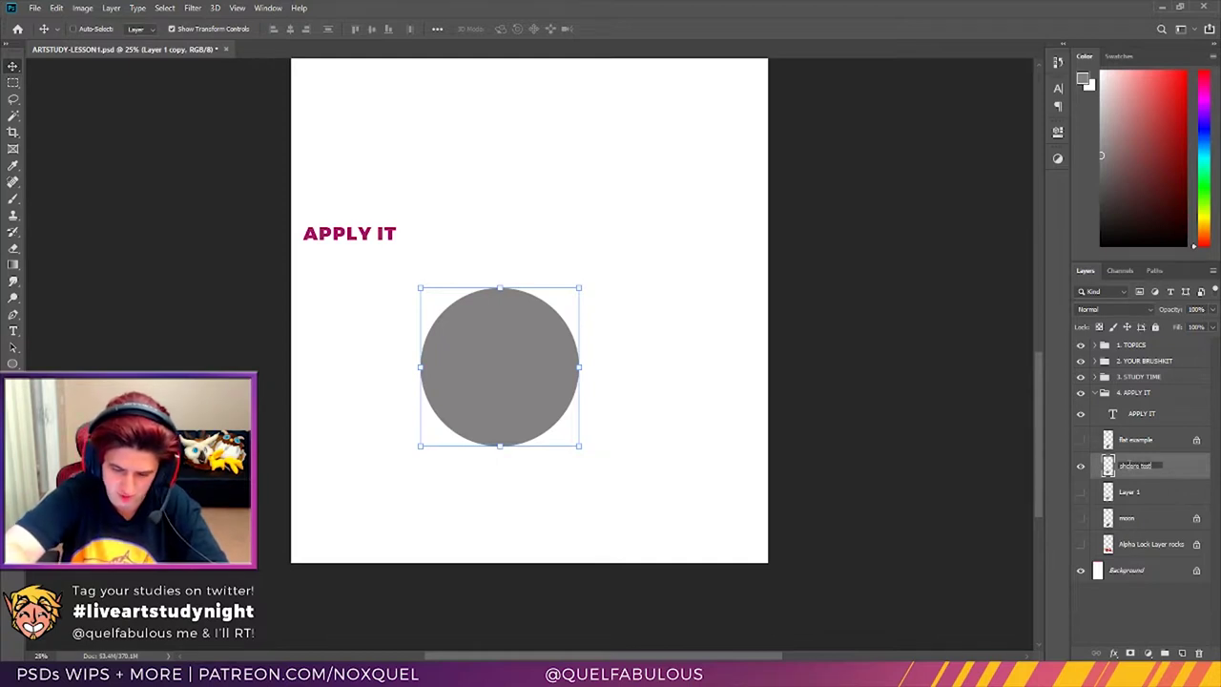
key(Return)
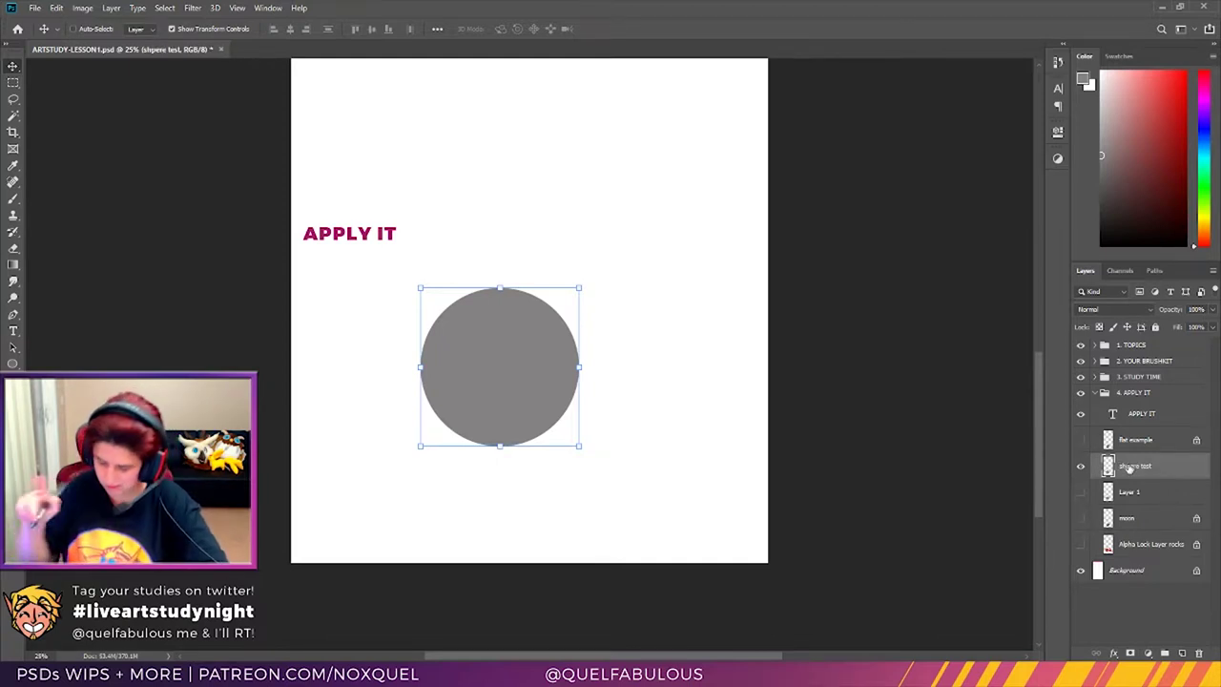
click(1132, 492)
double_click(1131, 492)
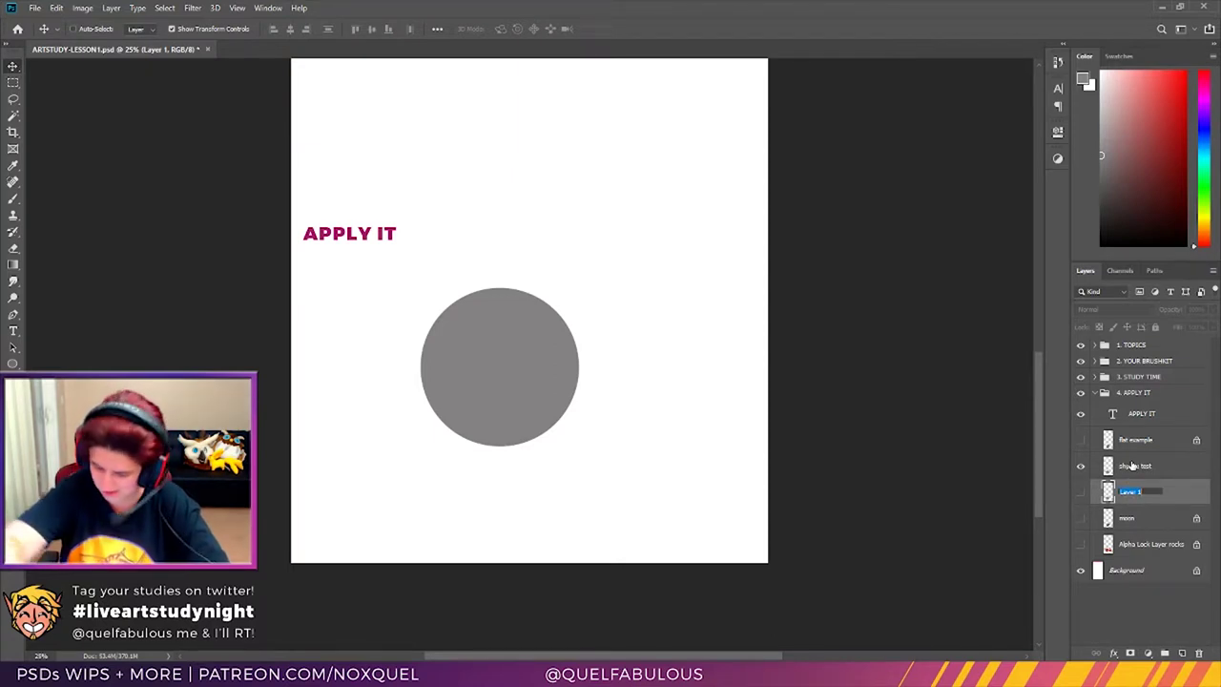
text(st shadow)
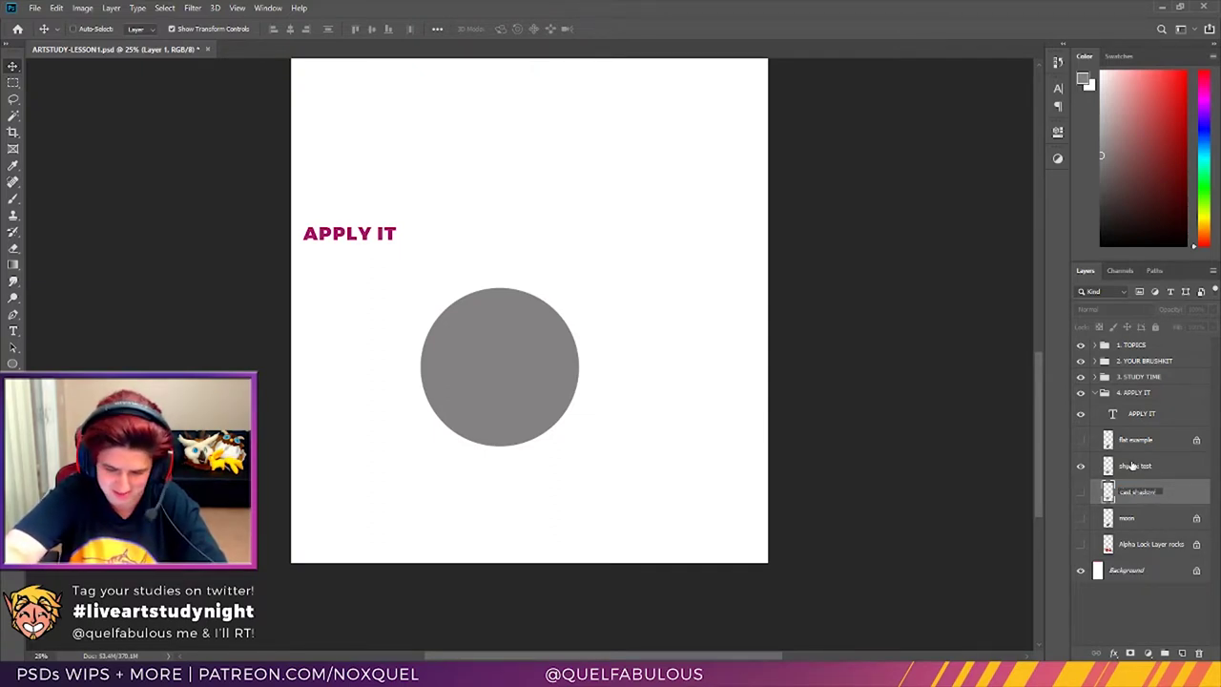
key(Return)
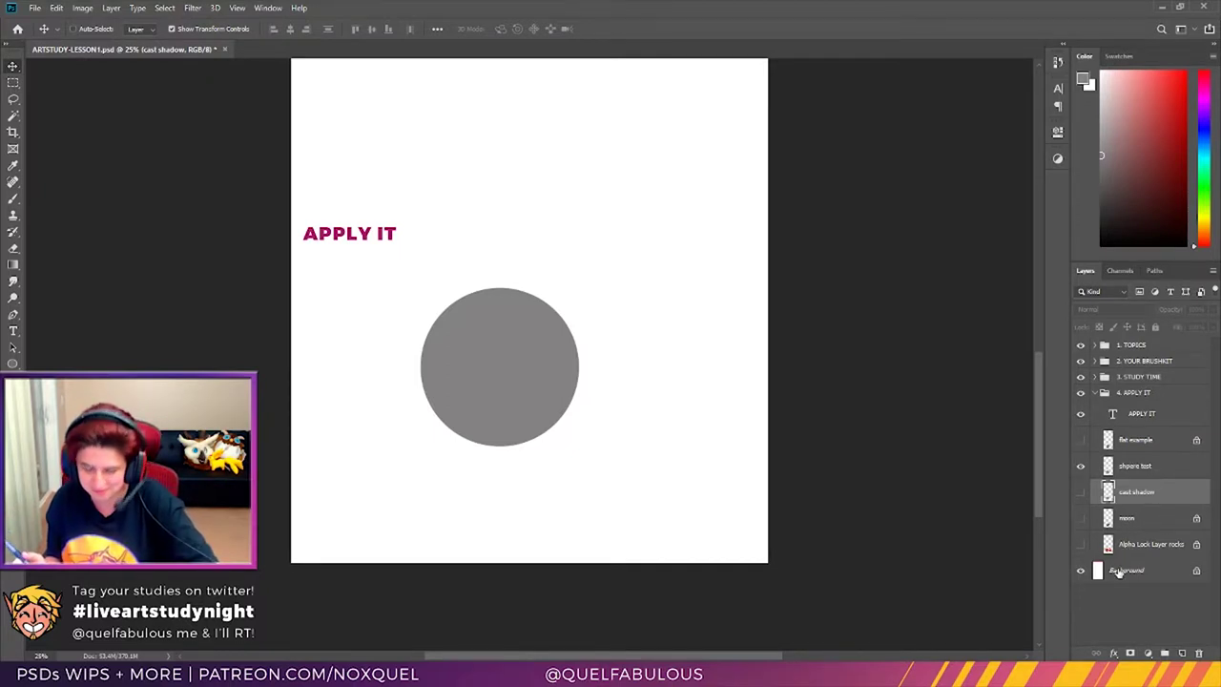
Step: Make the shpere test layer active above the cast shadow layer
click(1150, 466)
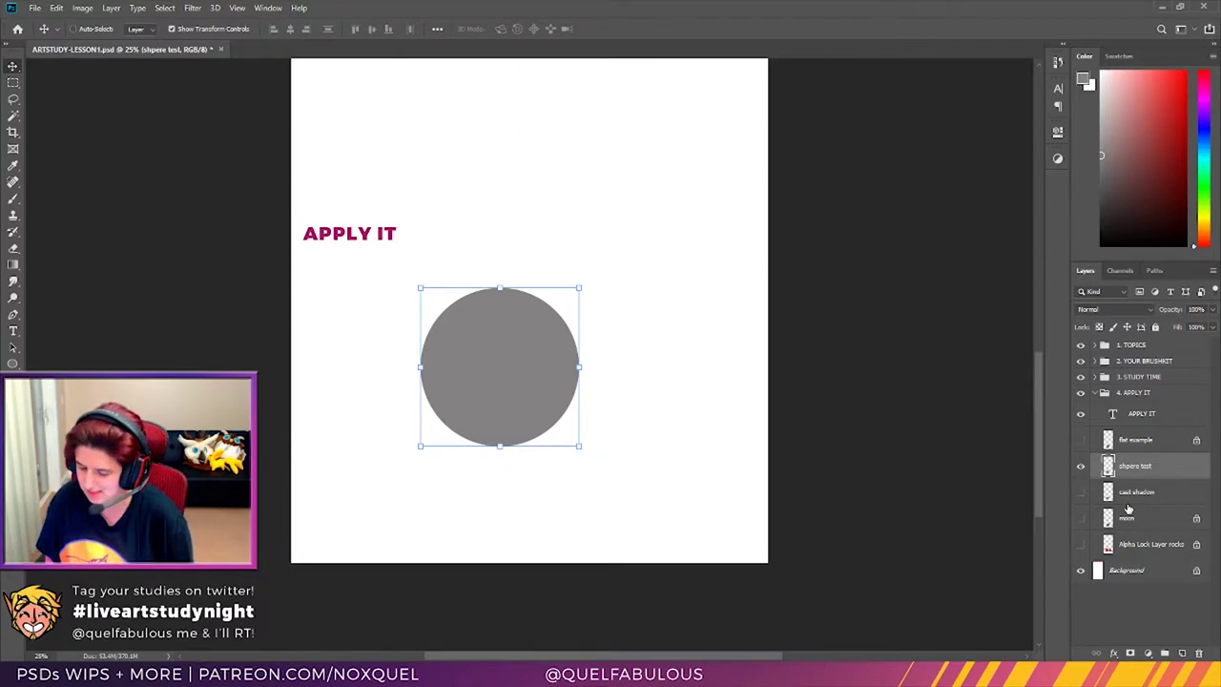
click(1127, 493)
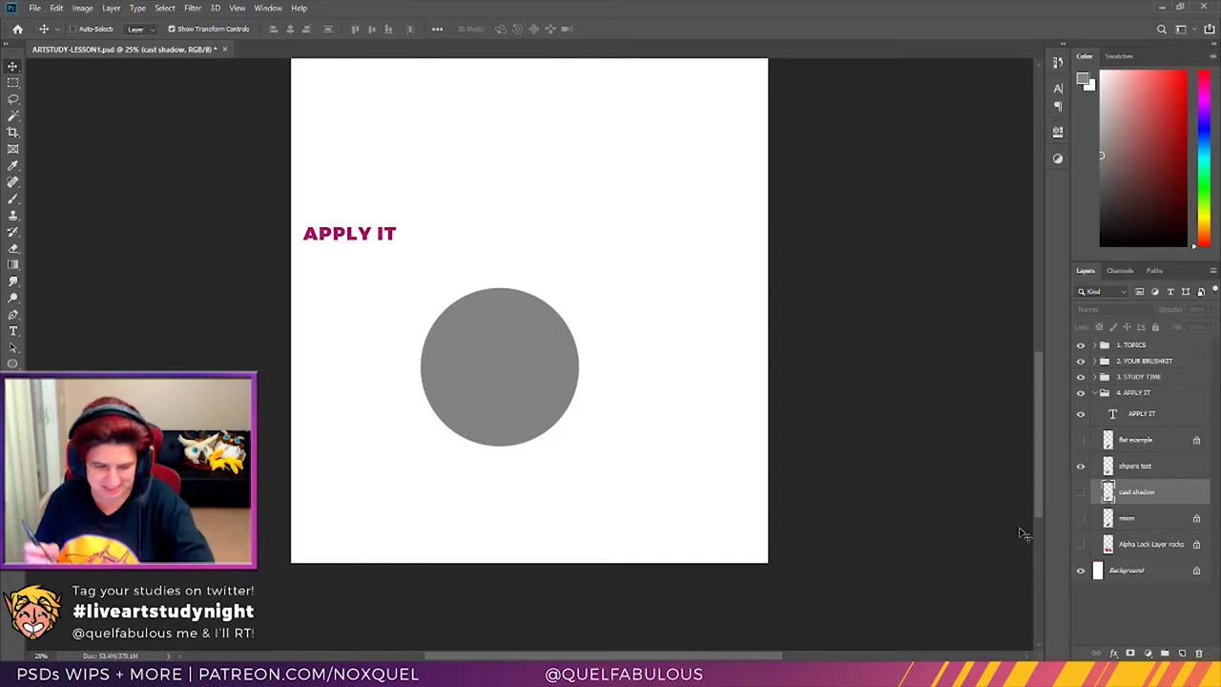
click(1144, 465)
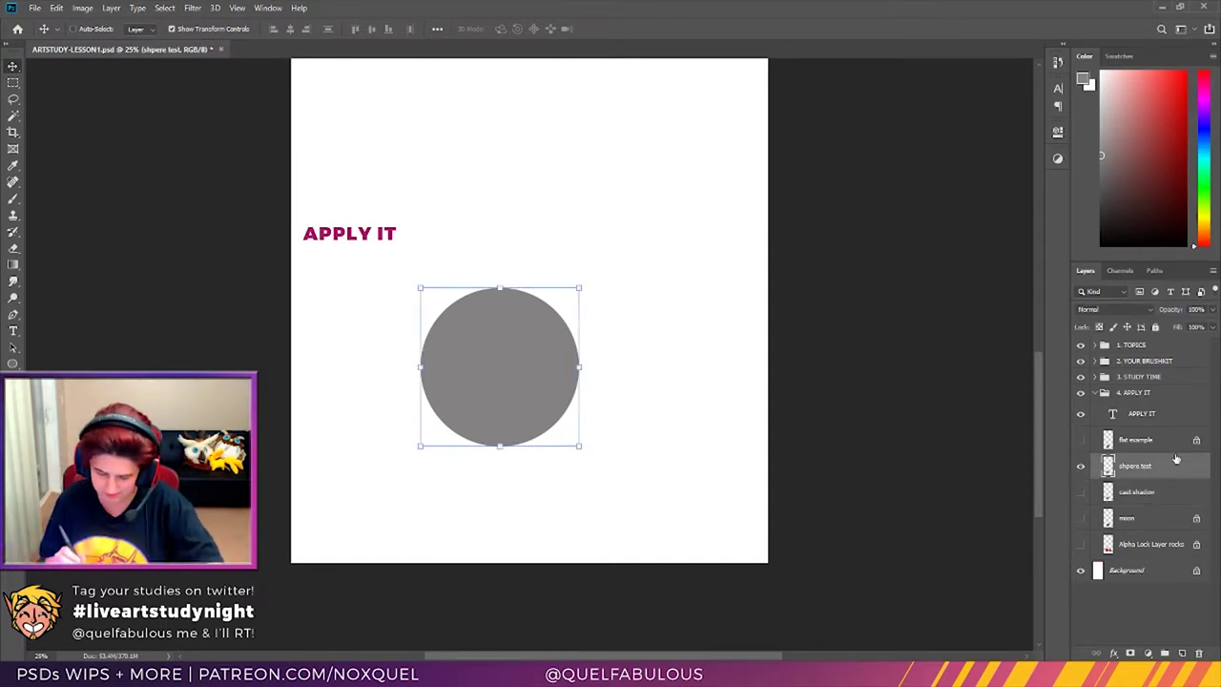
Step: Set the foreground colour to a dark grey and switch the shpere test layer's transparent-pixel lock on and off
mouse_move(1104, 208)
mouse_down()
mouse_move(1102, 187)
mouse_move(1098, 203)
mouse_up()
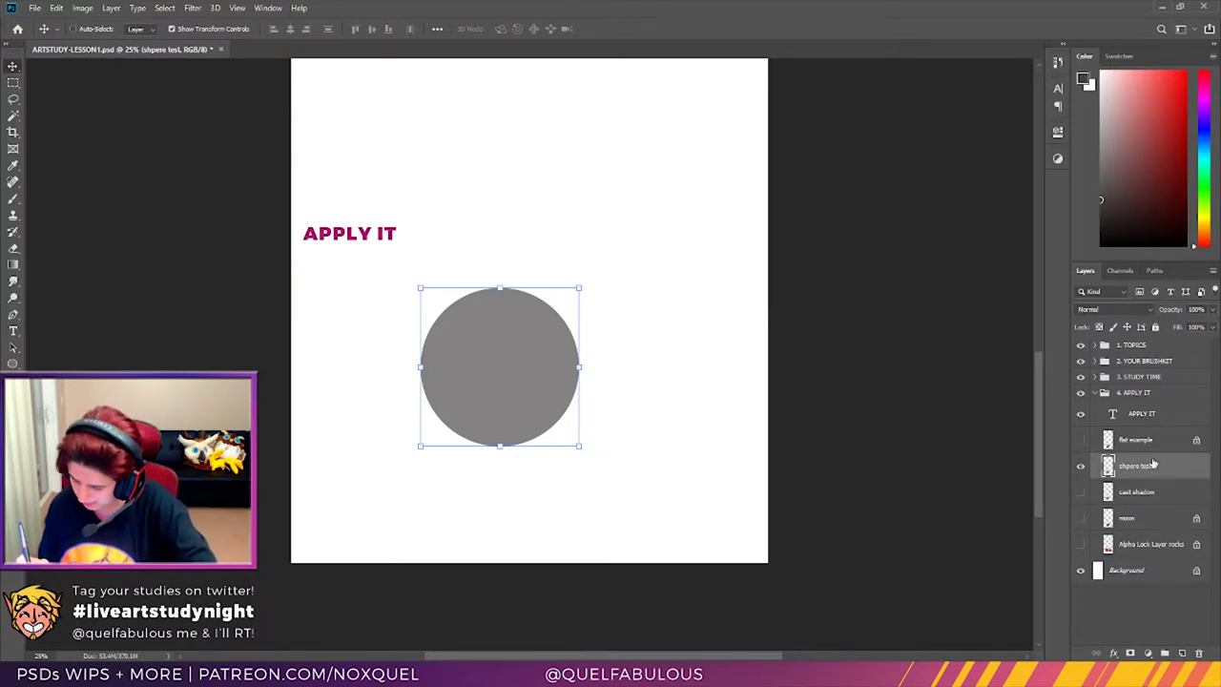
click(1098, 328)
click(1098, 327)
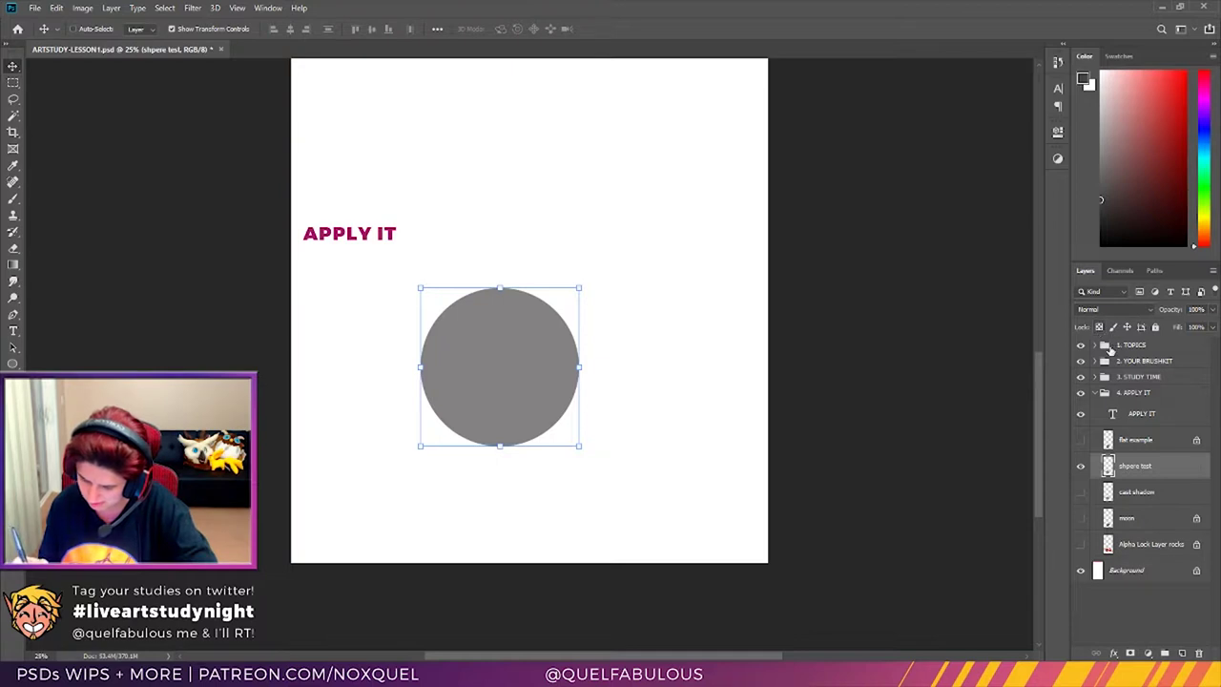
Step: Activate the Brush tool and add a layer named "lamp" above the shpere test layer
click(14, 198)
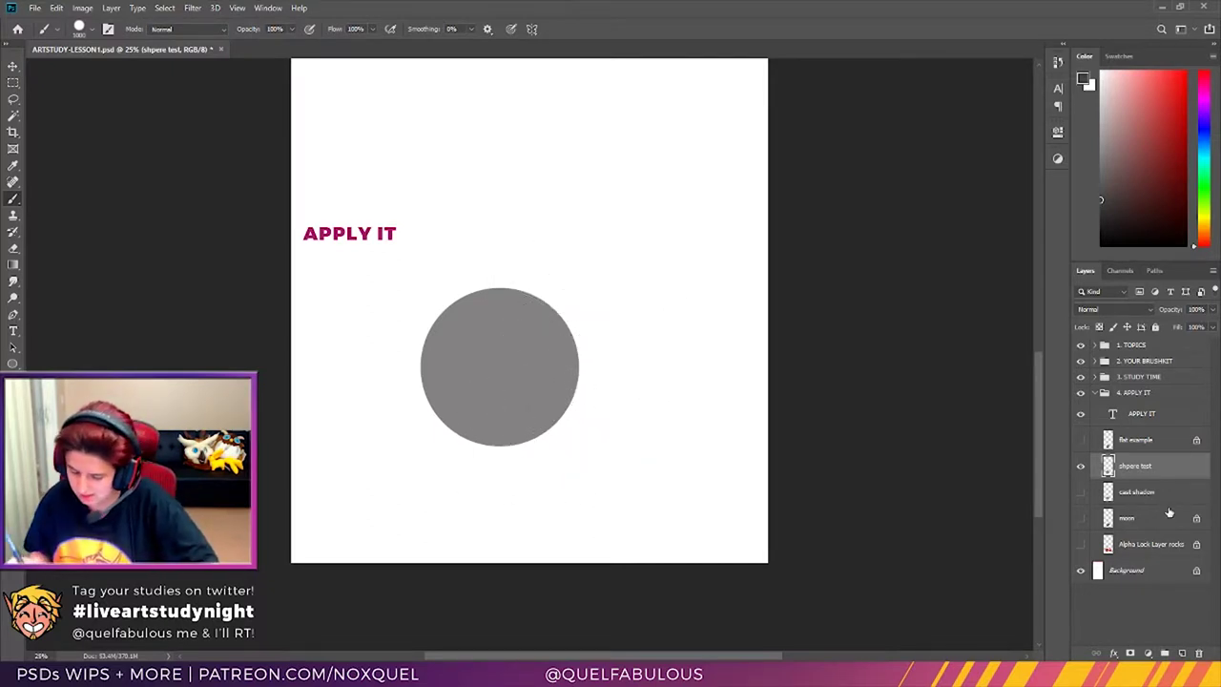
click(1181, 653)
double_click(1130, 464)
key(BackSpace)
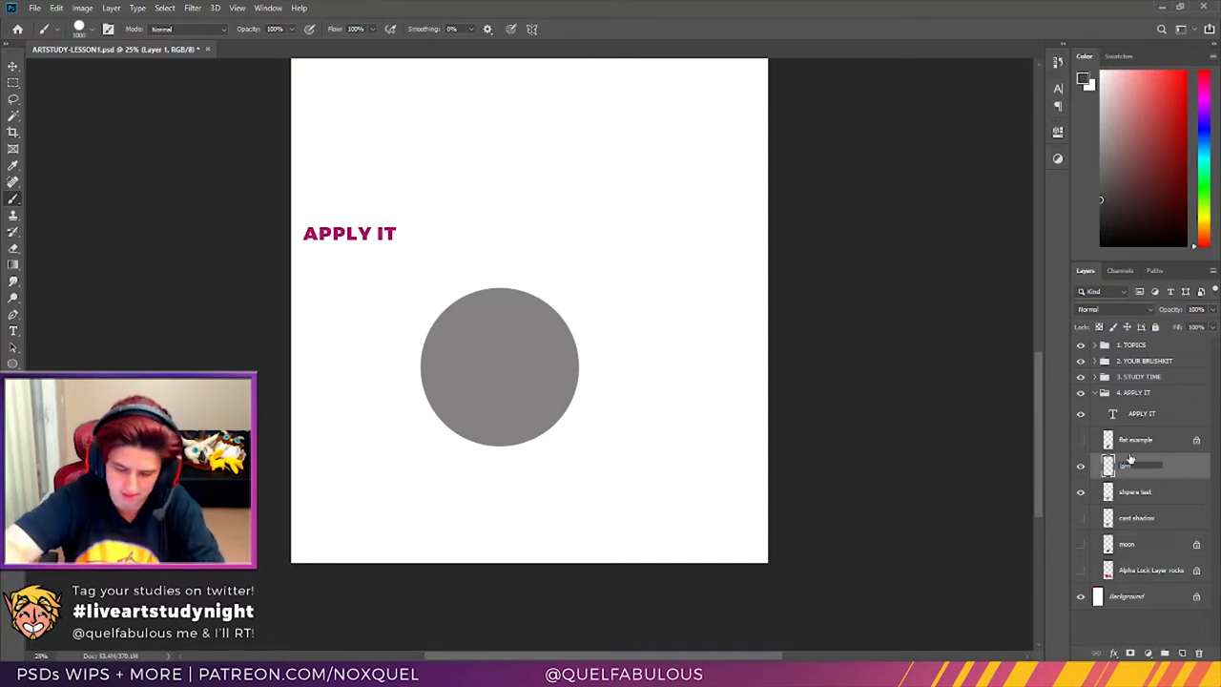
key(Return)
Step: Set the brush colour to a bright yellowish orange for the lamp layer
drag(1204, 227, 1203, 235)
drag(1168, 101, 1158, 83)
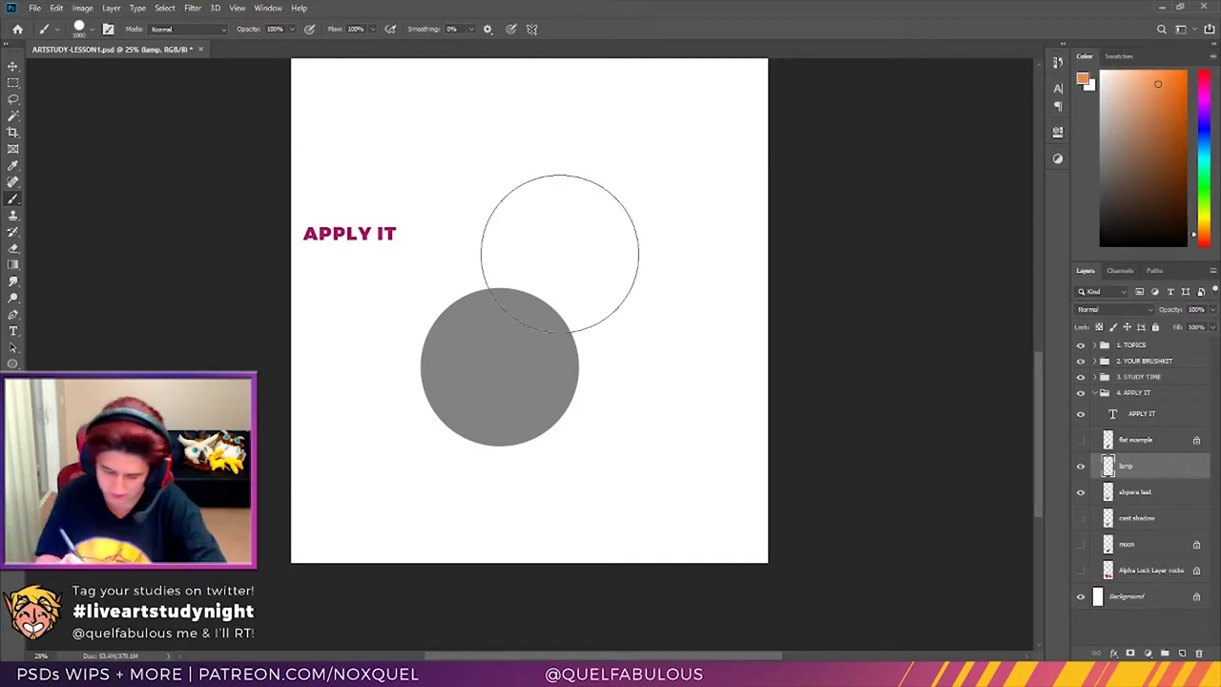
click(1203, 233)
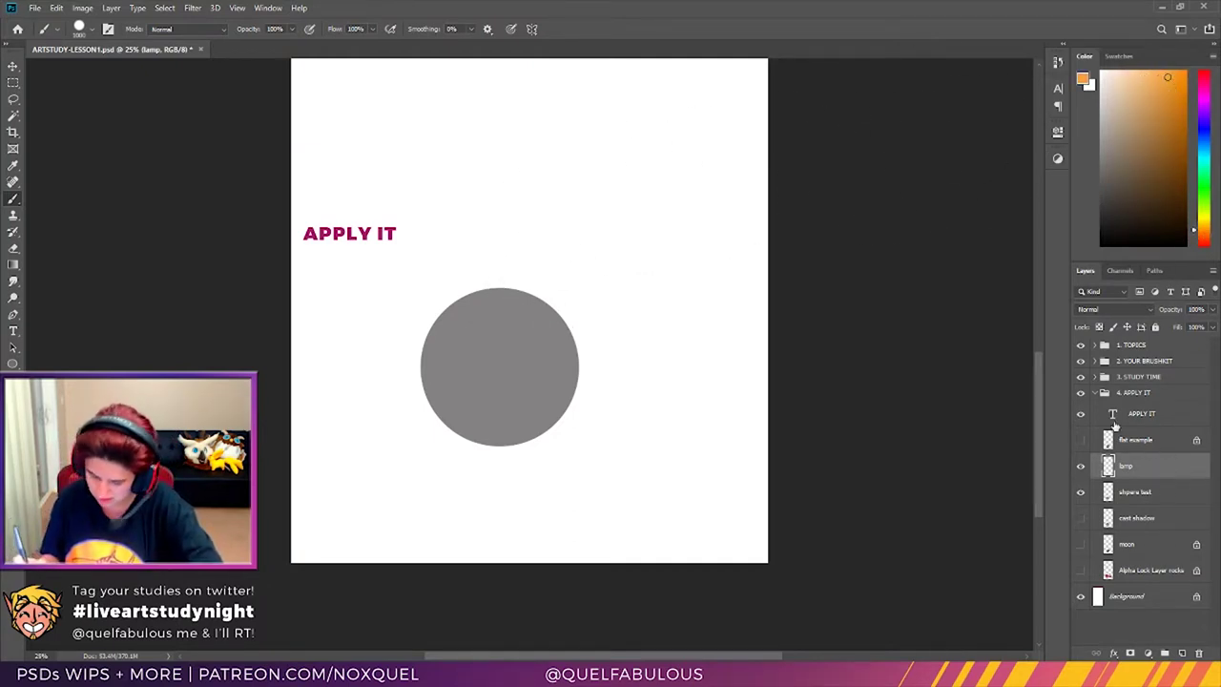
Step: Paint a small light-blue arrow beside the APPLY IT heading on the lamp layer, pointing down toward the grey circle
key(bracketleft)
key(bracketleft)
key(bracketleft)
key(bracketleft)
key(bracketleft)
key(bracketleft)
key(bracketleft)
key(bracketleft)
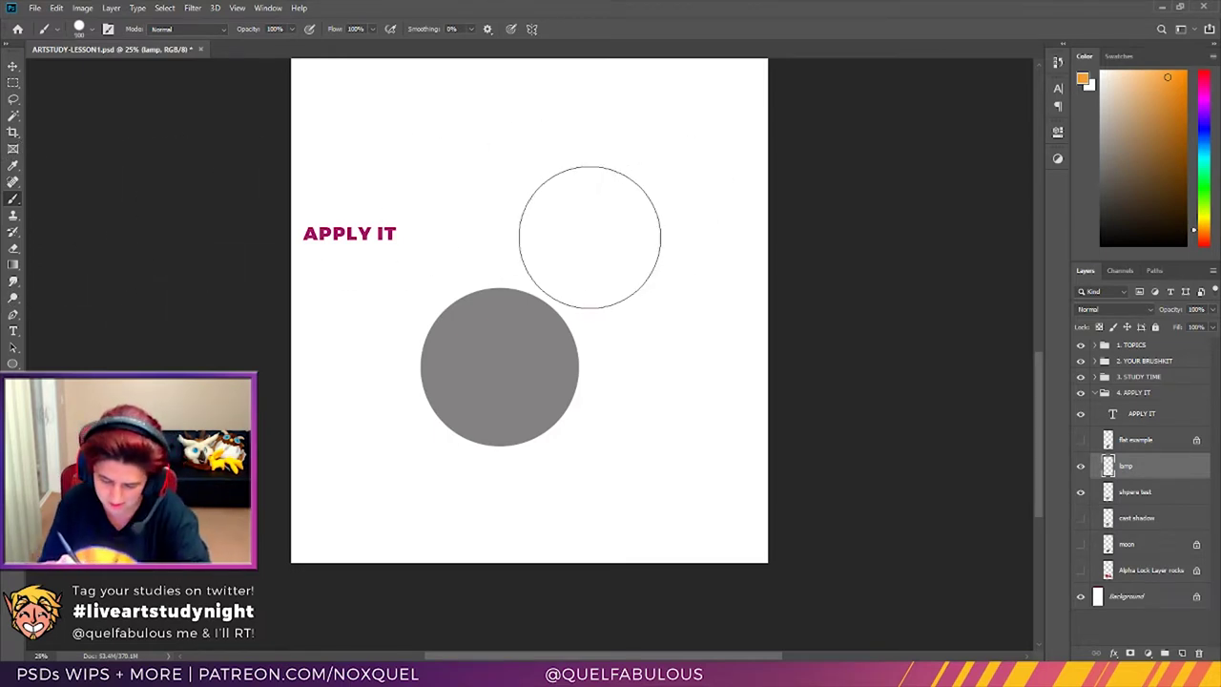
click(1204, 143)
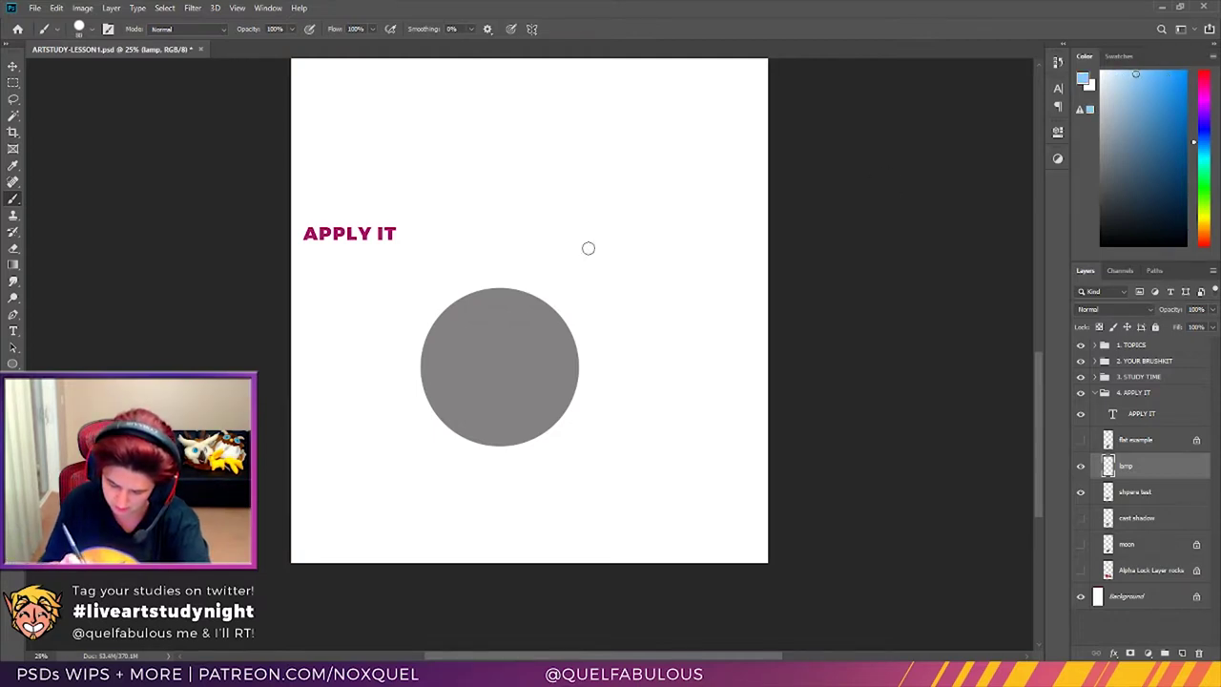
mouse_move(428, 251)
mouse_down()
mouse_move(434, 264)
mouse_move(425, 227)
mouse_up()
key(e)
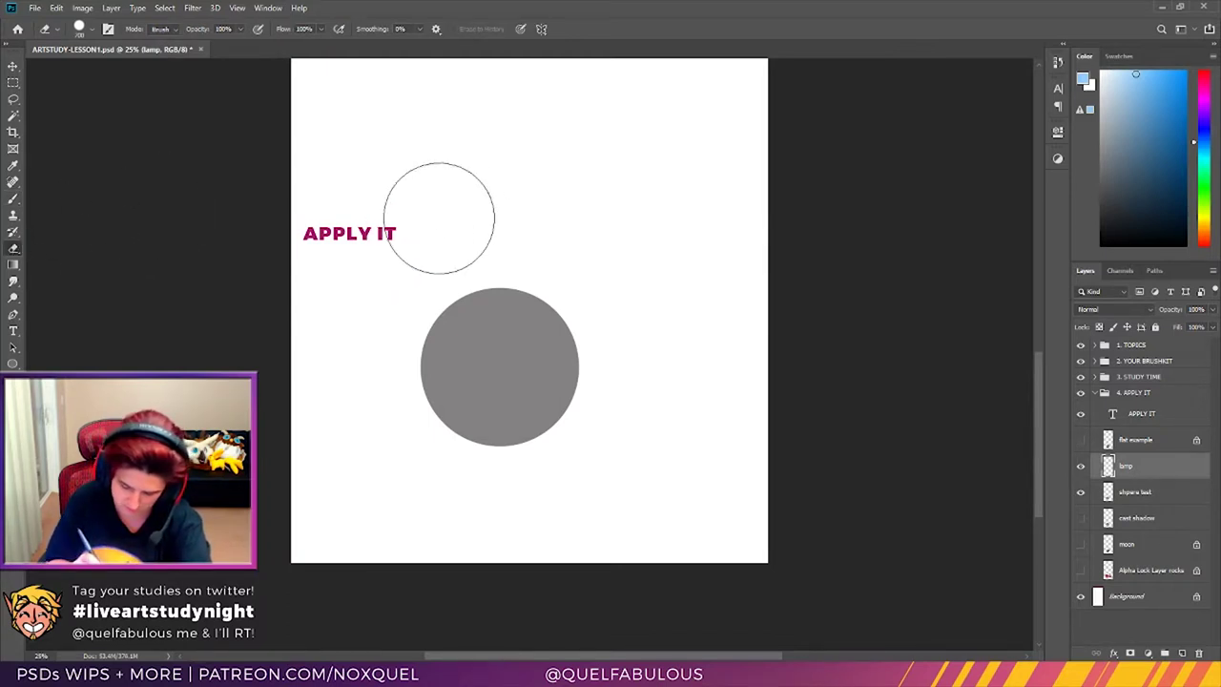
click(14, 198)
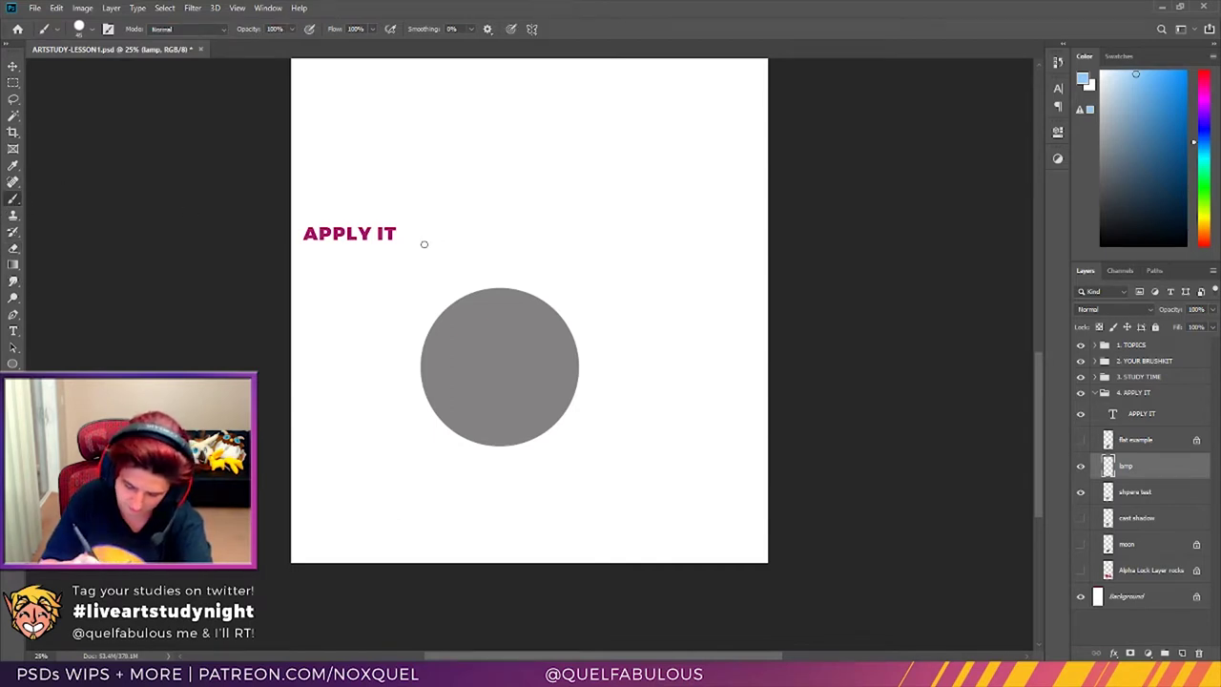
mouse_move(420, 239)
mouse_down()
mouse_move(435, 264)
mouse_move(414, 234)
mouse_up()
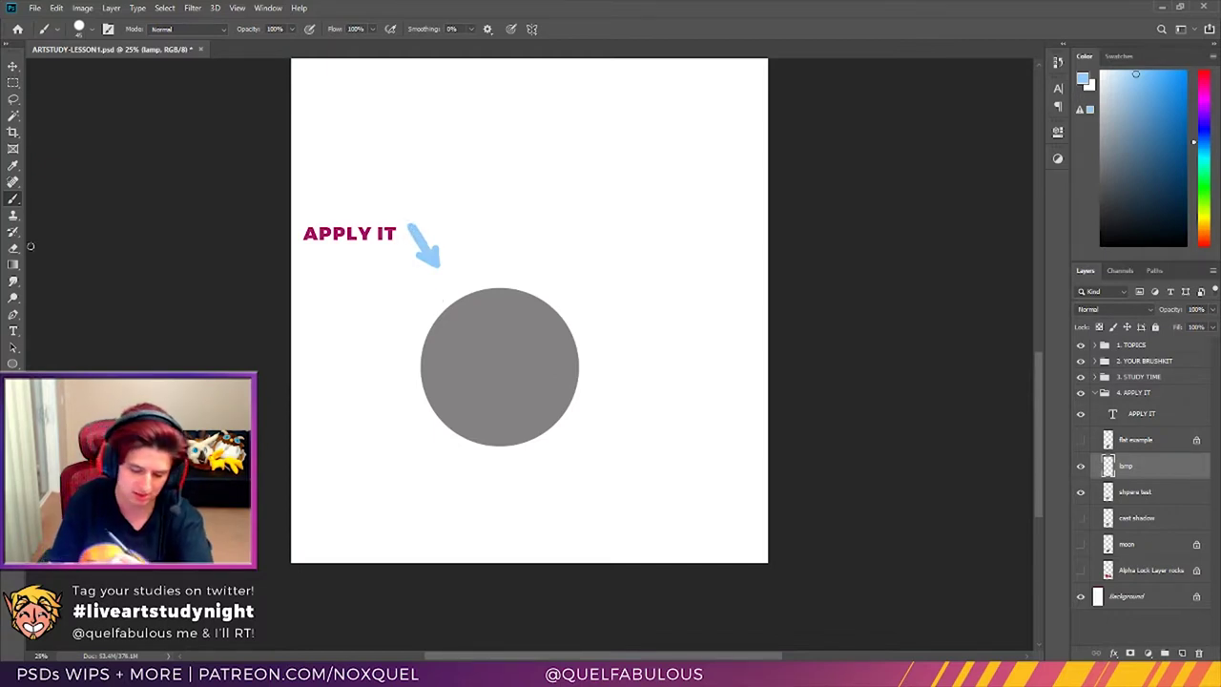
Step: Trim the arrow's tip with a small Eraser and handwrite "skylight" beside it in the same light blue
key(e)
key(bracketleft)
key(bracketleft)
key(bracketleft)
key(bracketleft)
key(bracketleft)
mouse_move(444, 271)
mouse_down()
mouse_move(441, 246)
mouse_move(416, 263)
mouse_move(437, 277)
mouse_up()
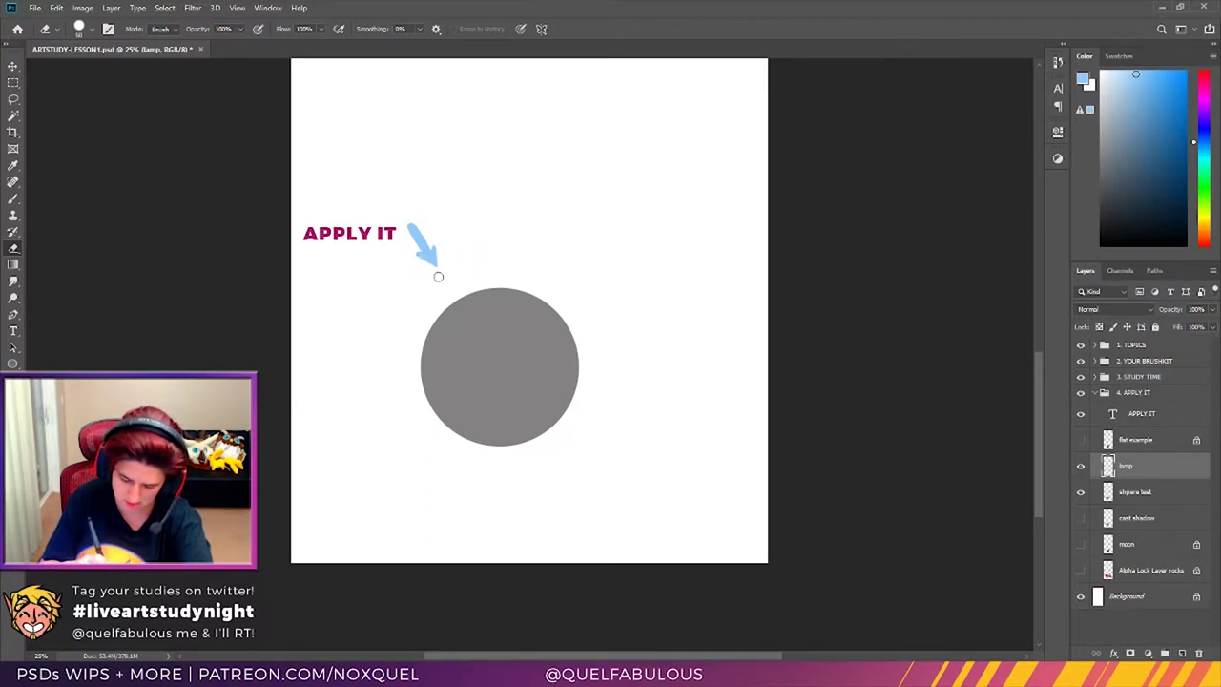
click(13, 200)
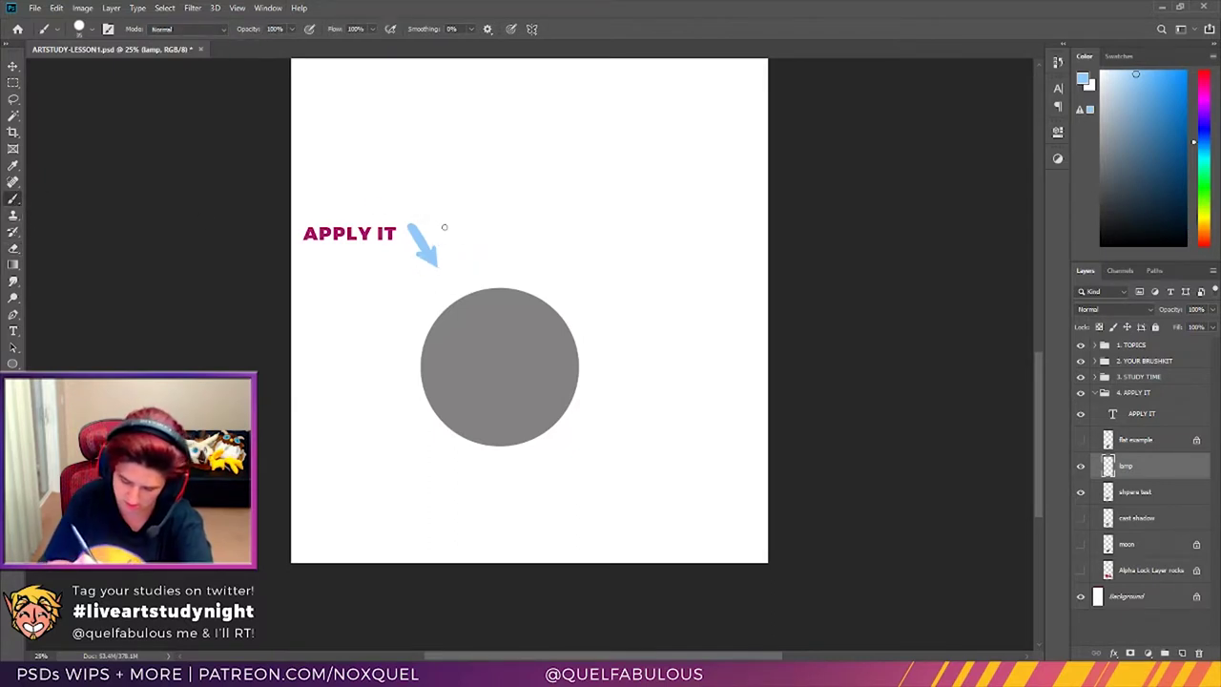
drag(446, 227, 438, 238)
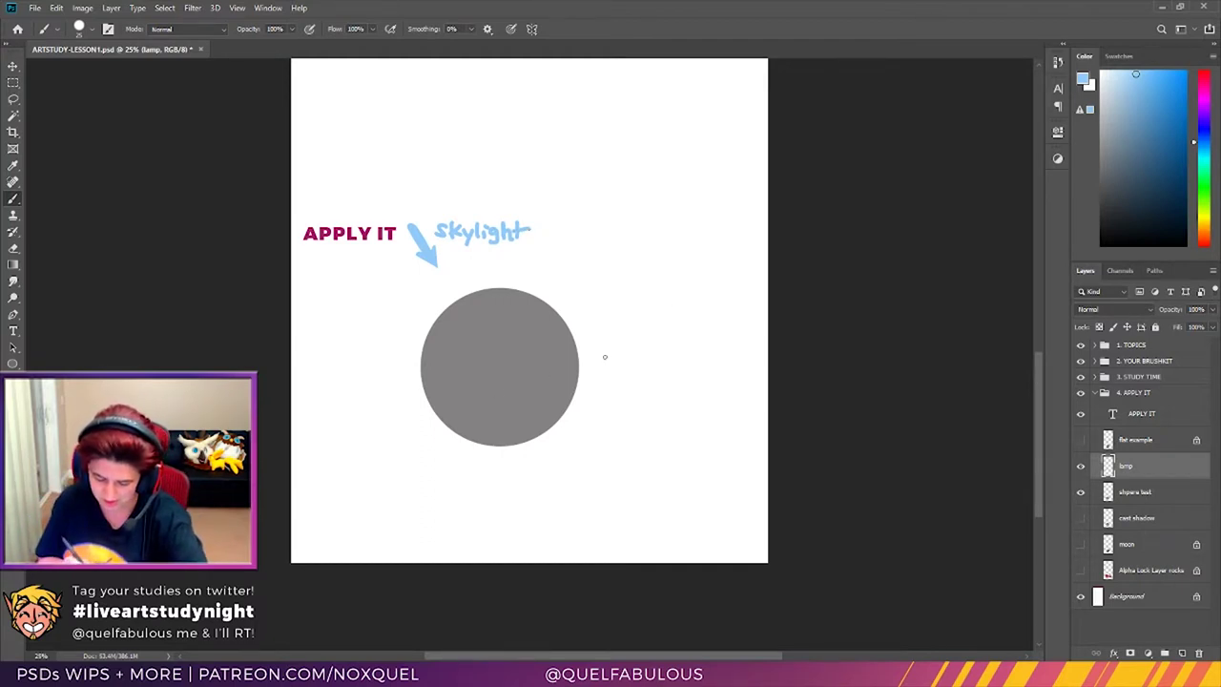
Step: Select the shpere test layer and set up a dark grey soft brush enlarged to 1400 px
click(1142, 494)
key(i)
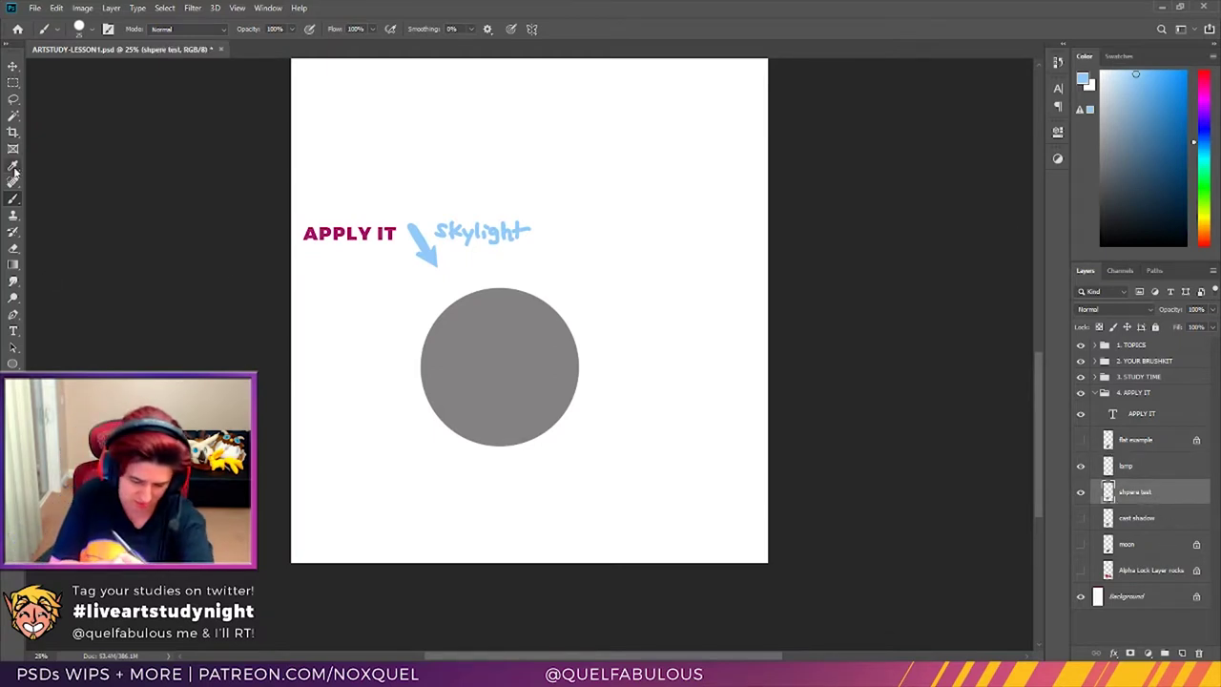
drag(1124, 159, 1103, 200)
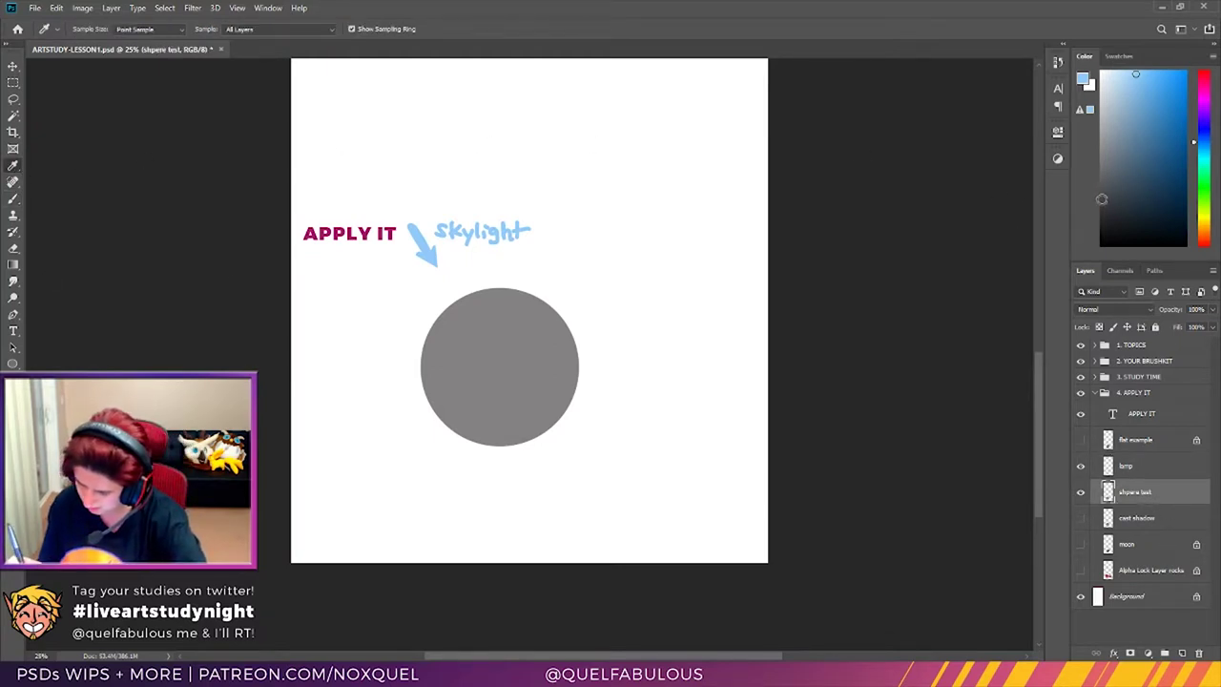
click(13, 198)
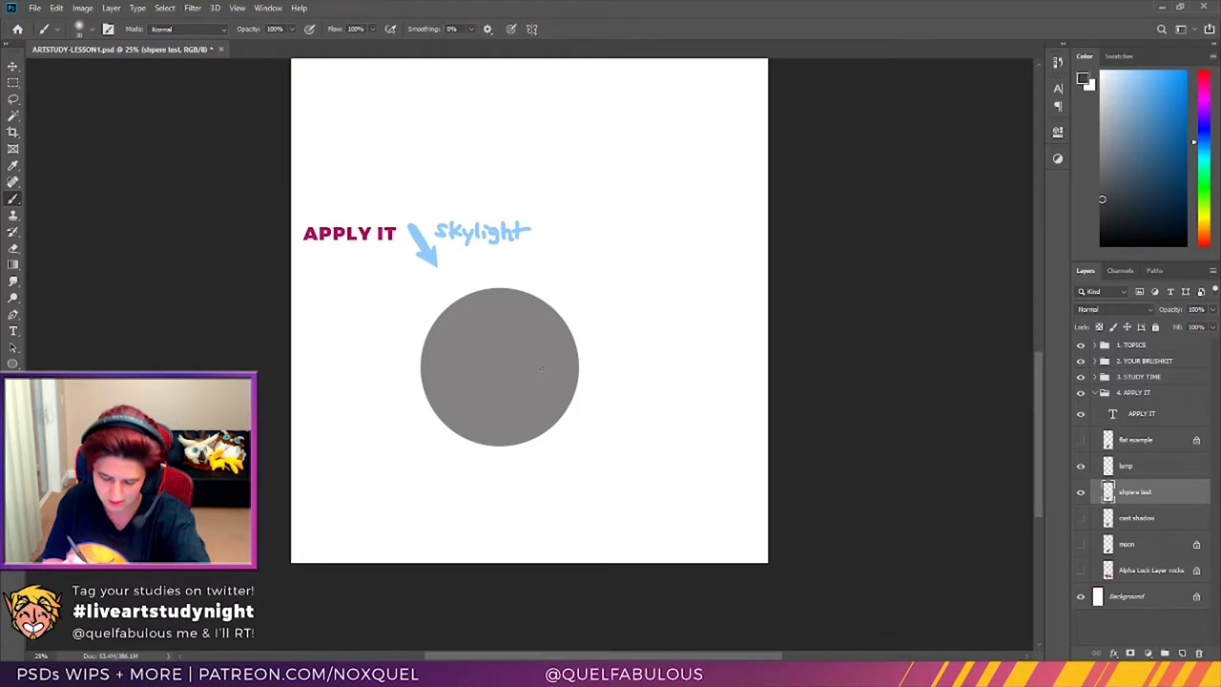
key(bracketright)
key(bracketright)
key(bracketright)
key(bracketright)
key(bracketright)
key(bracketright)
key(bracketright)
key(bracketright)
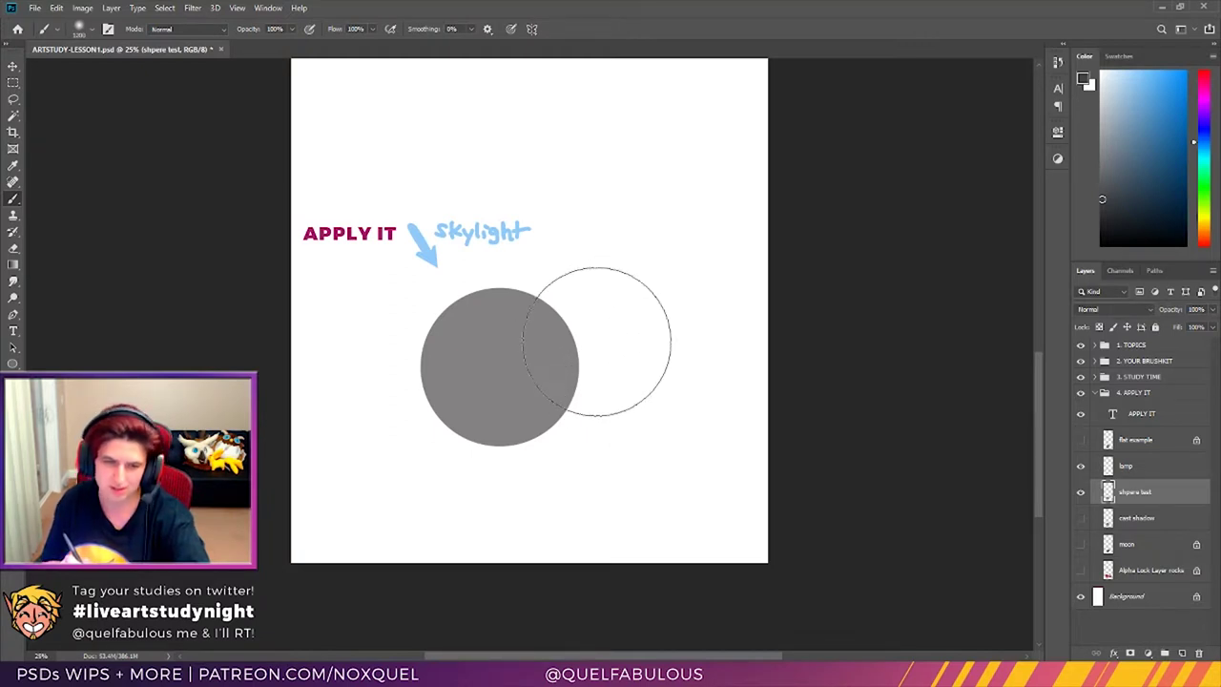
key(bracketright)
key(bracketright)
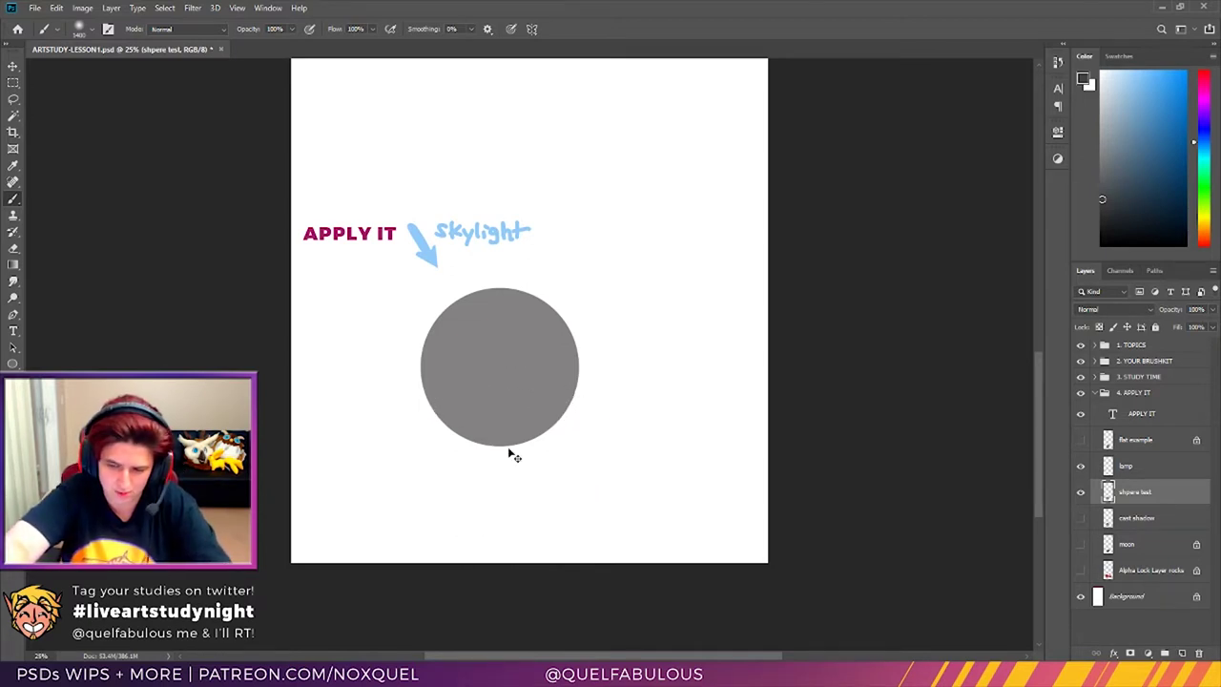
Step: Try to shade the sphere's lower-right side with a large soft dark grey stroke
key(ctrl+minus)
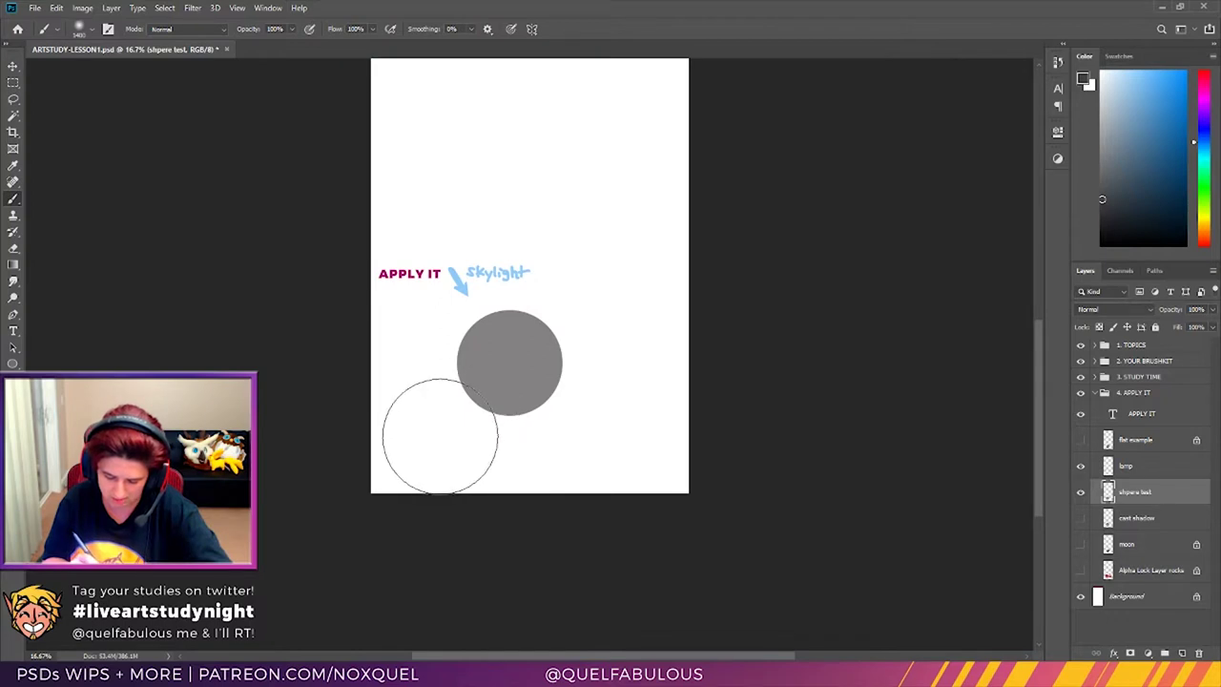
mouse_move(439, 436)
mouse_down()
mouse_move(543, 386)
mouse_move(621, 295)
mouse_up()
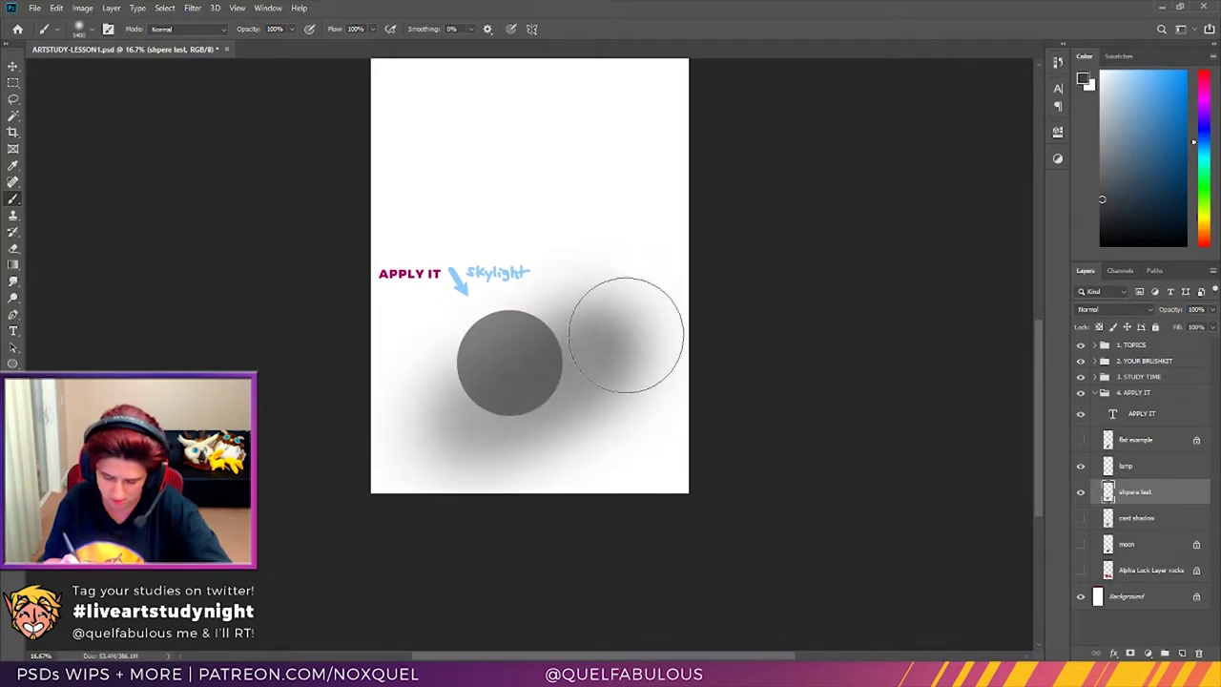
key(ctrl+z)
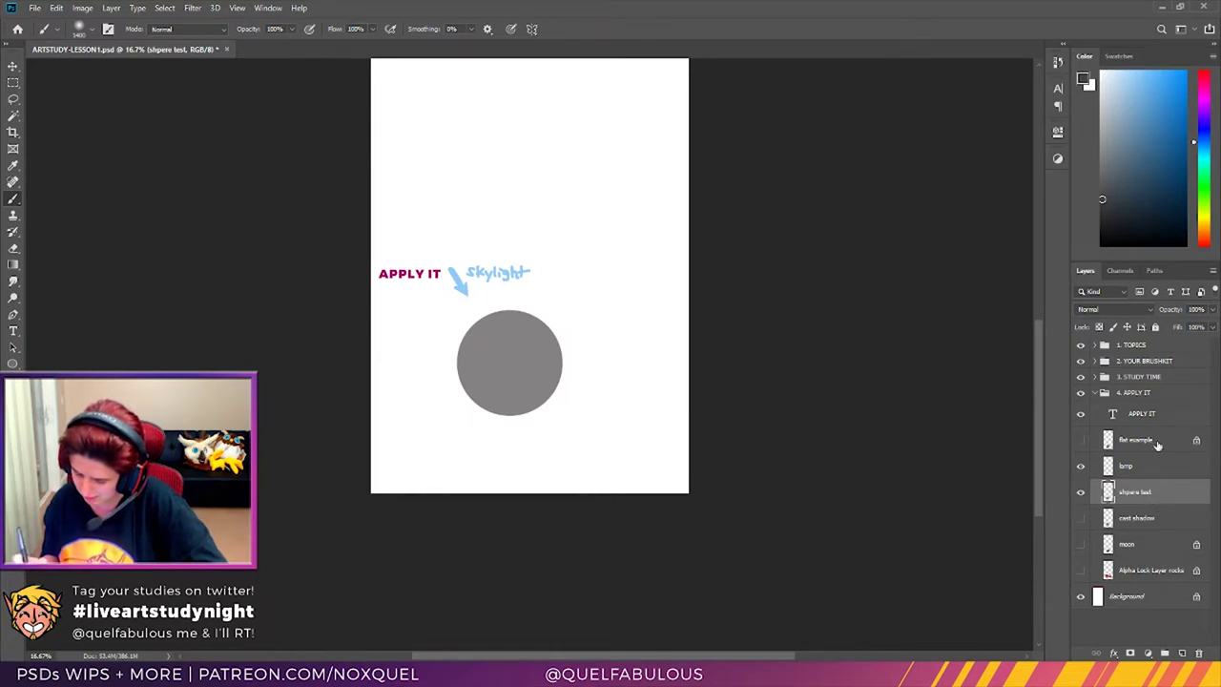
Step: With the sphere layer's transparent pixels locked, shade its lower-right side dark grey and its upper-left side light grey
click(1099, 327)
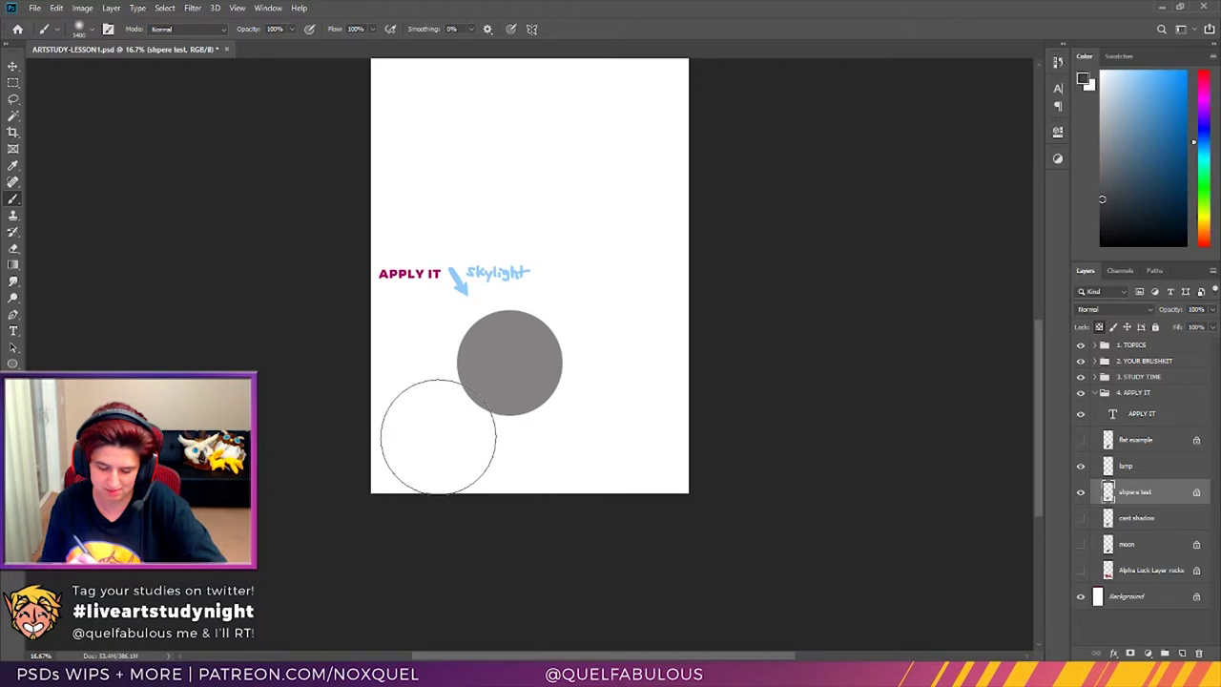
drag(439, 430, 559, 387)
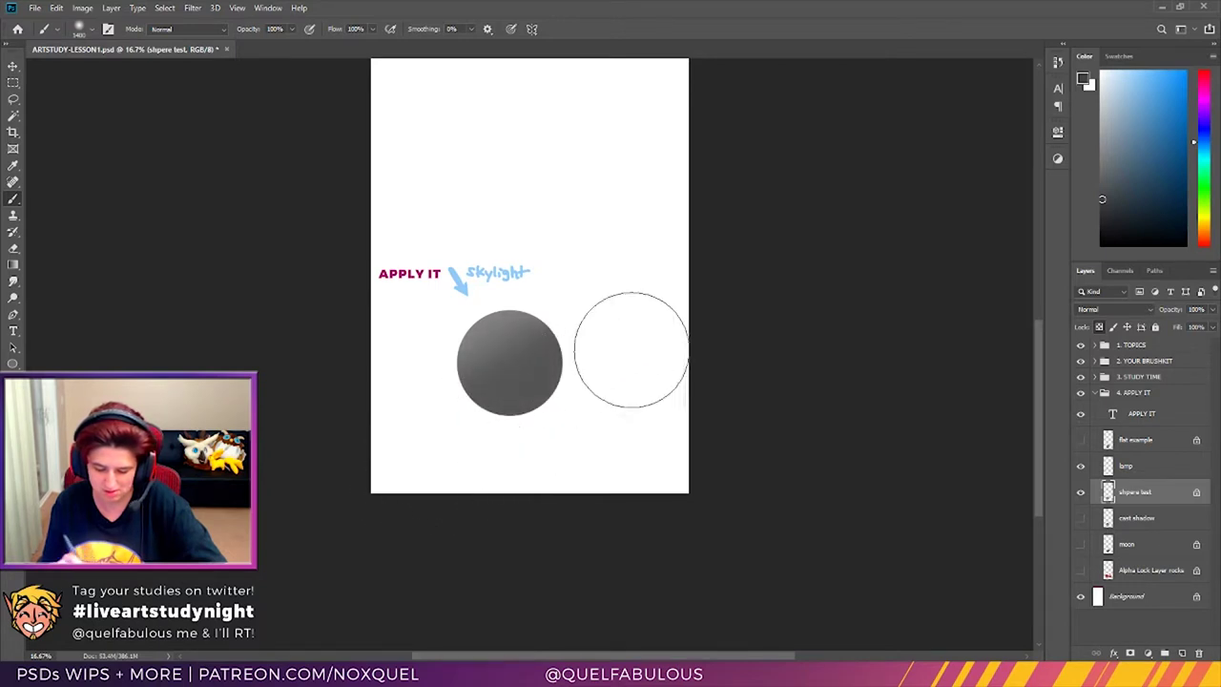
key(ctrl+z)
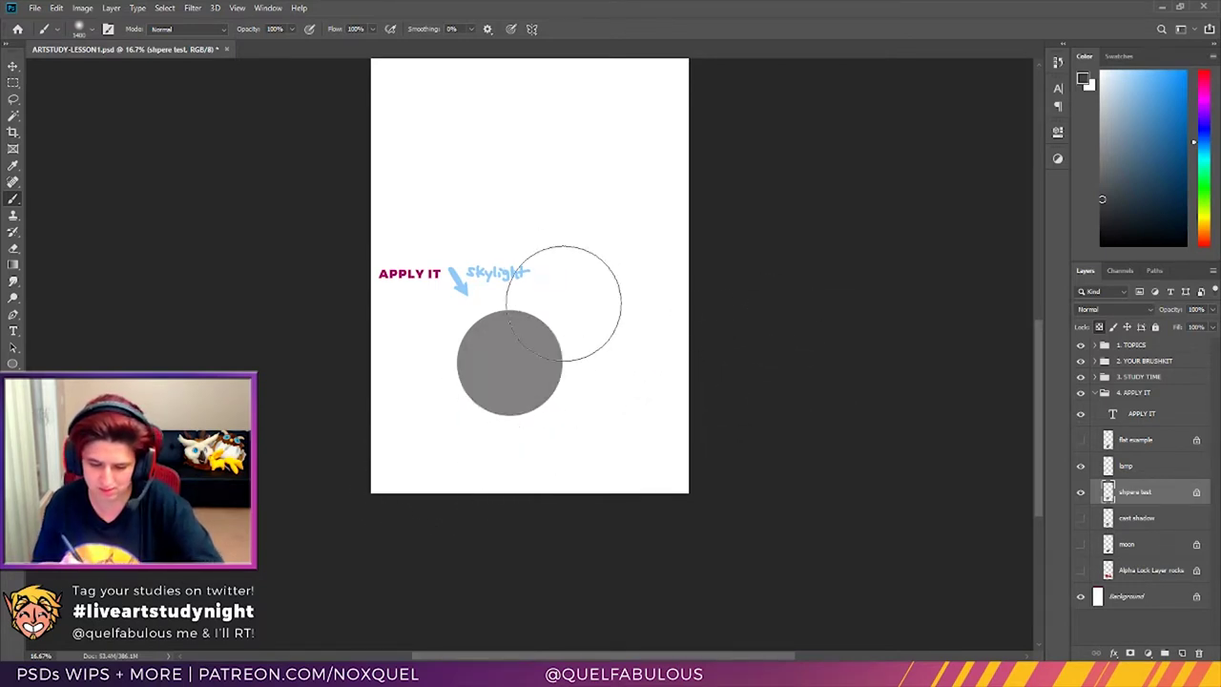
drag(449, 436, 659, 299)
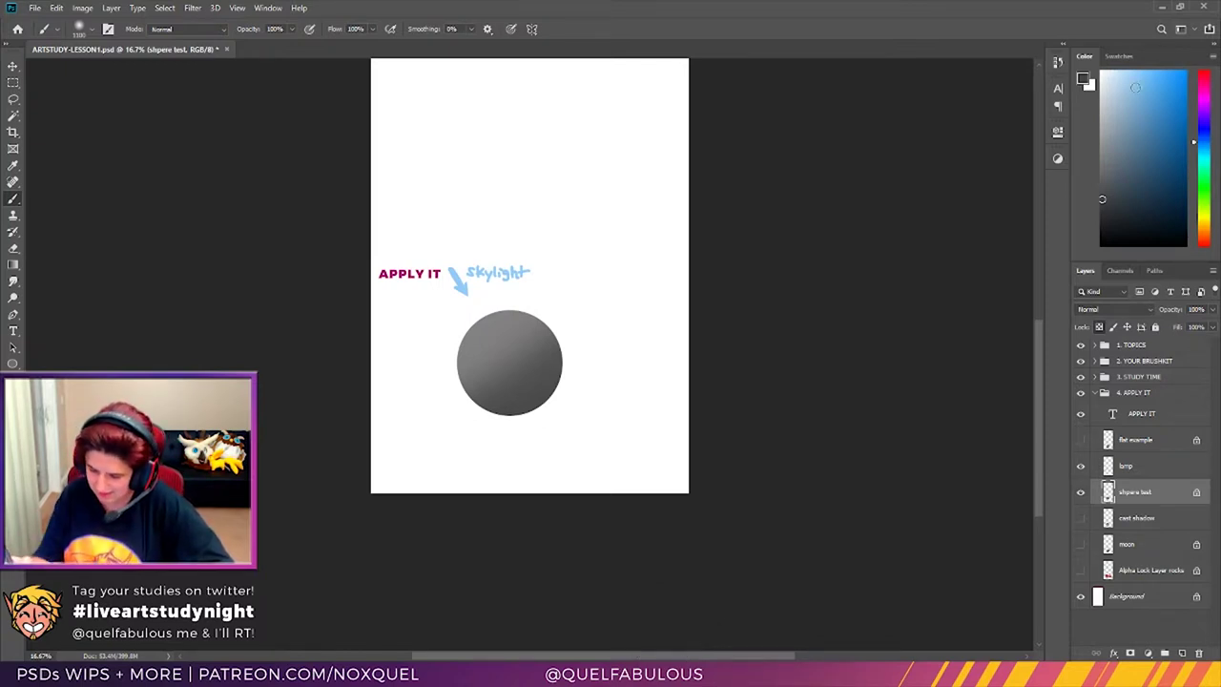
click(1103, 105)
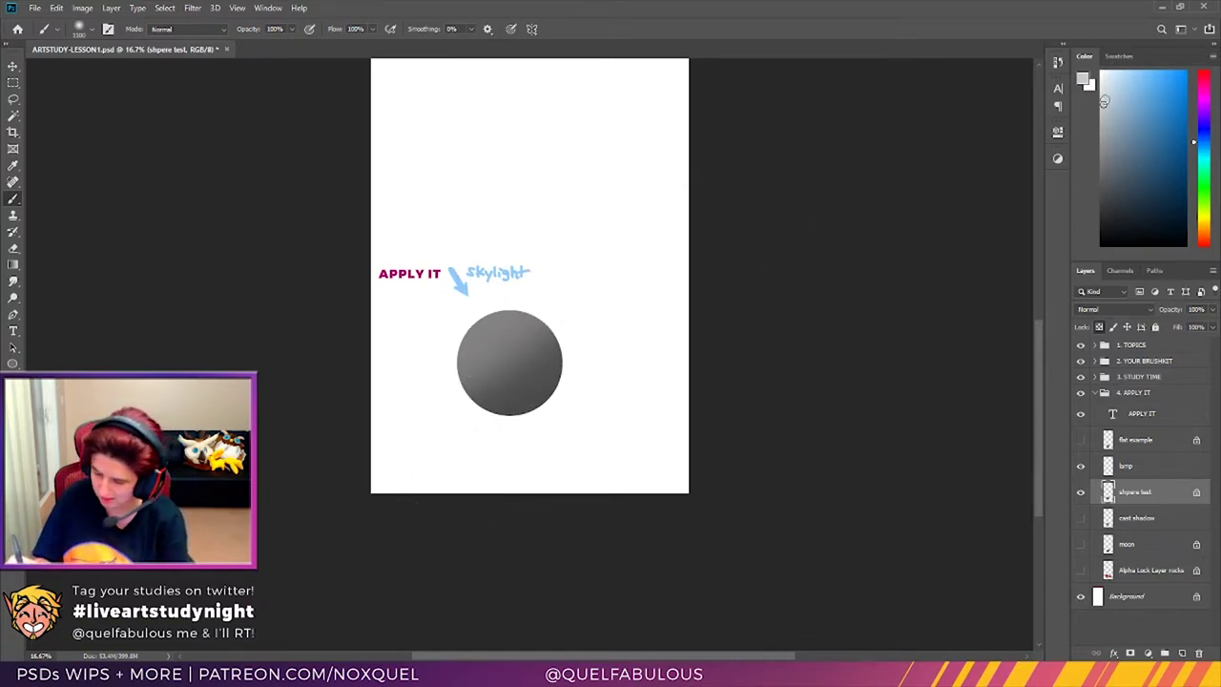
mouse_move(1104, 99)
mouse_down()
mouse_move(1097, 156)
mouse_move(1095, 117)
mouse_up()
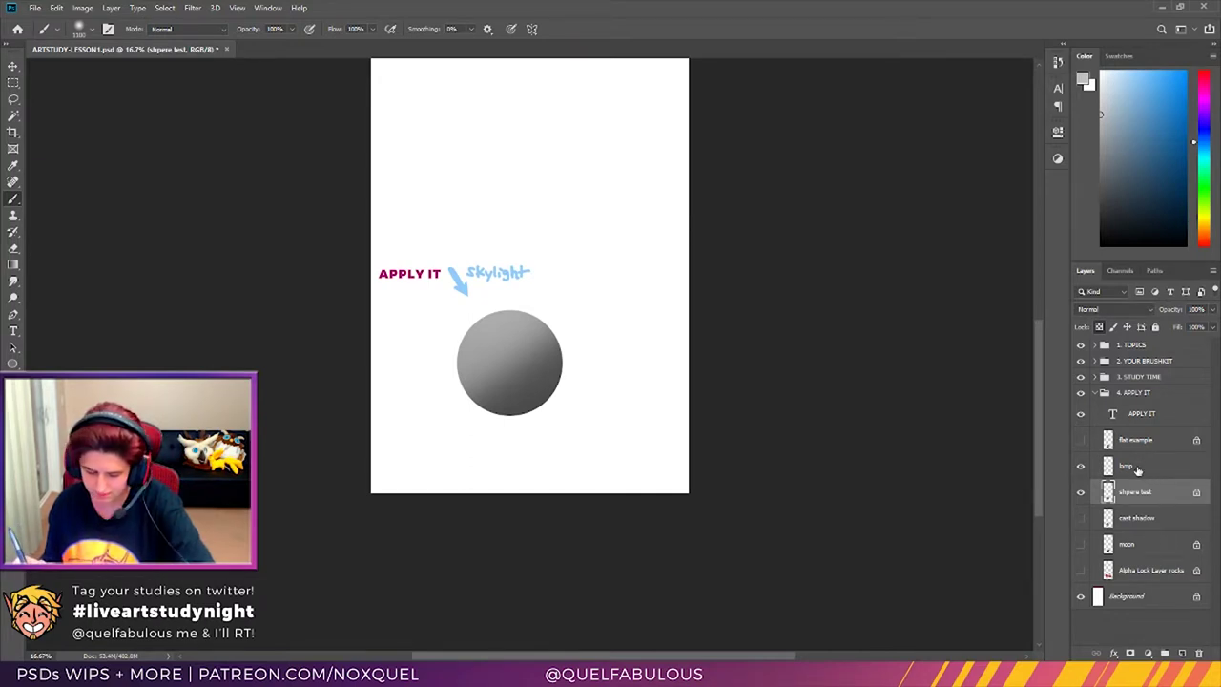
Step: Show the cast shadow layer and move its circle to the right, partly out from behind the sphere
click(1144, 520)
click(1083, 520)
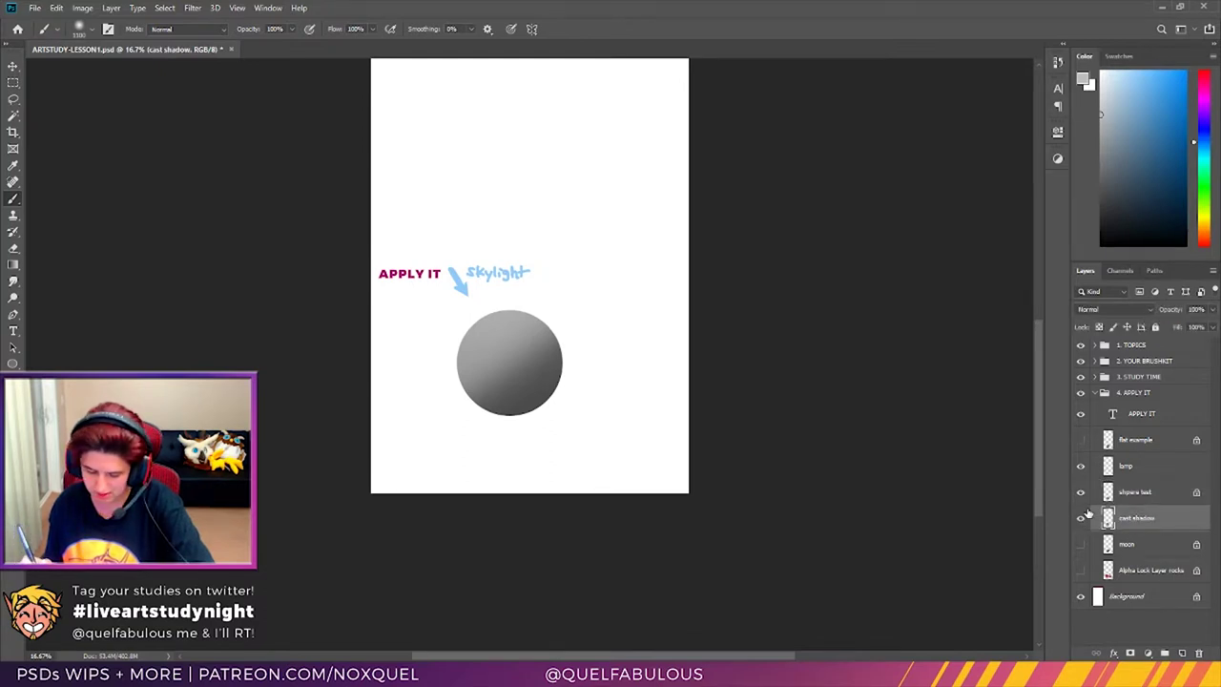
key(v)
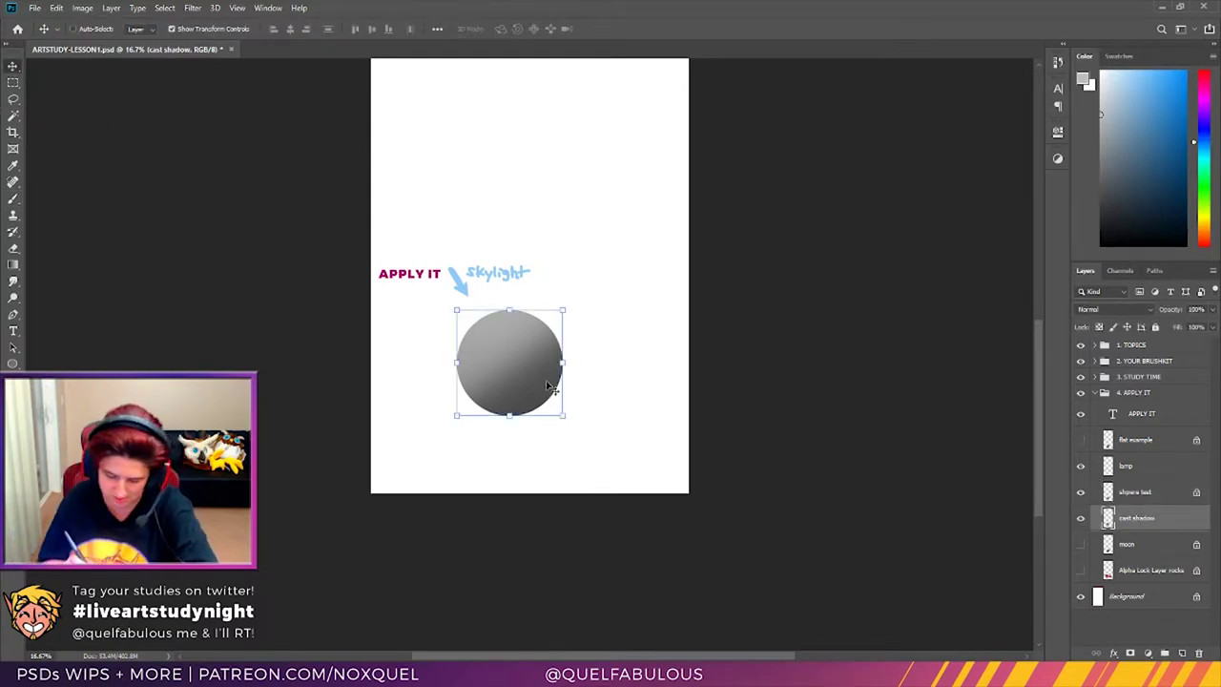
drag(525, 393, 582, 393)
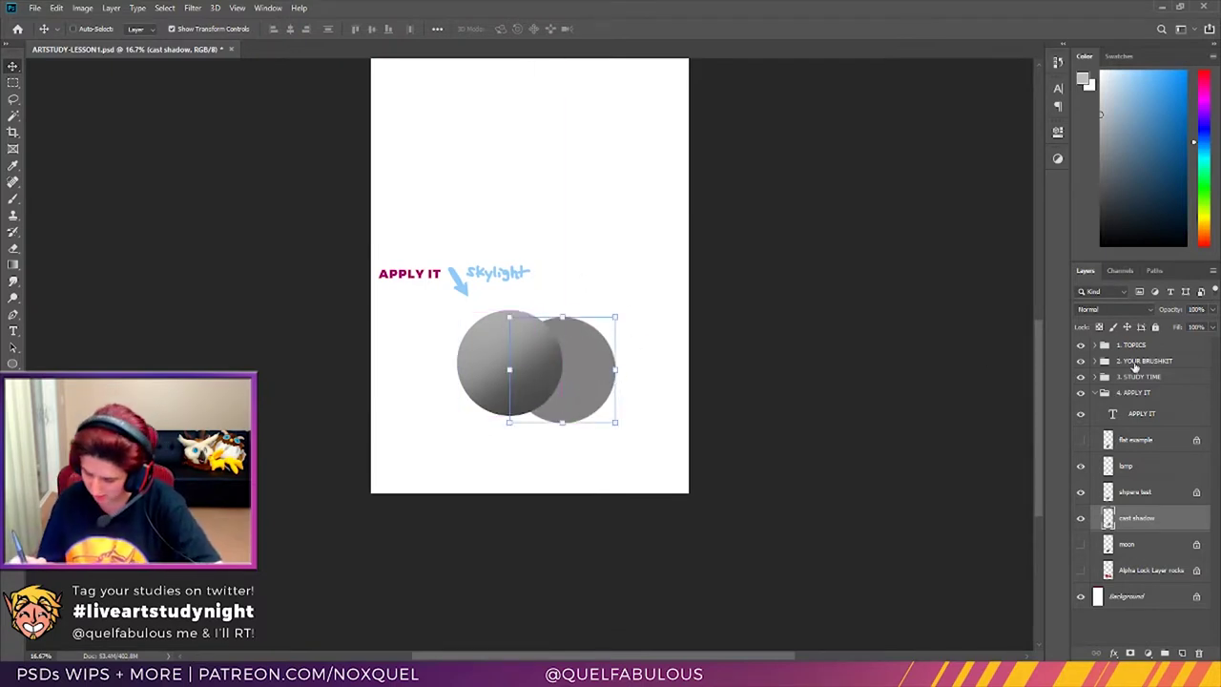
Step: Lock the cast shadow layer's transparent pixels and squash its circle into a flat ellipse at about 13.10% height
click(1099, 327)
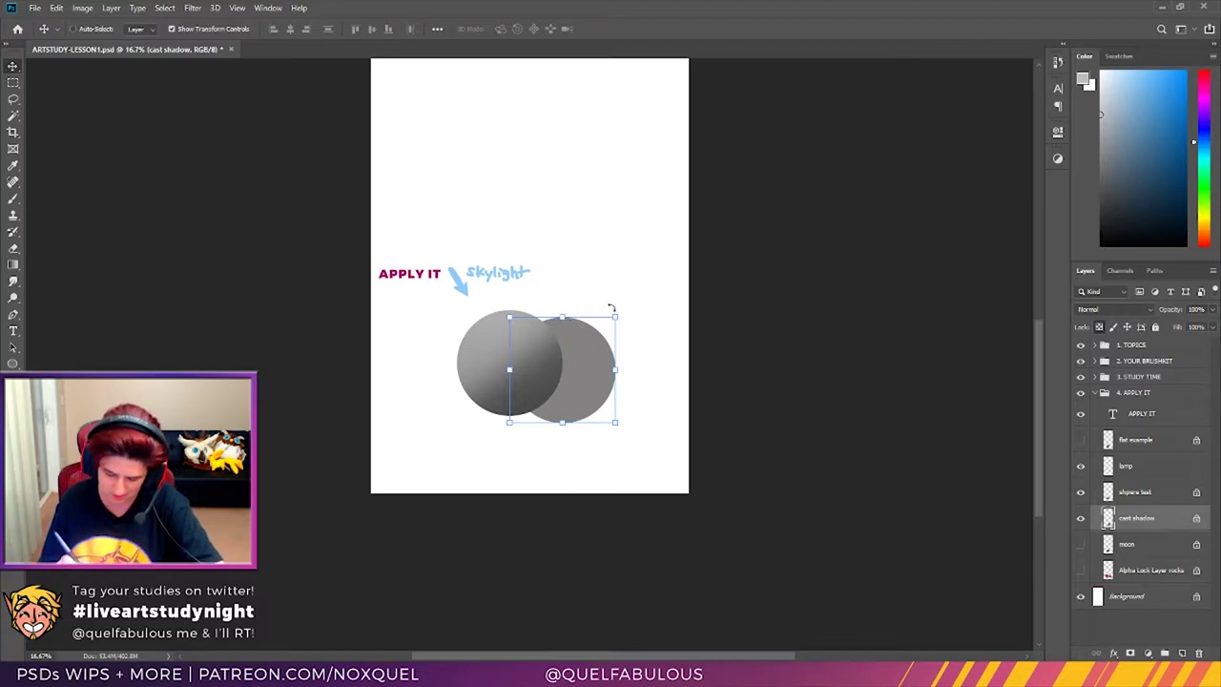
mouse_move(563, 317)
mouse_down()
mouse_move(562, 373)
mouse_move(562, 317)
mouse_up()
click(590, 29)
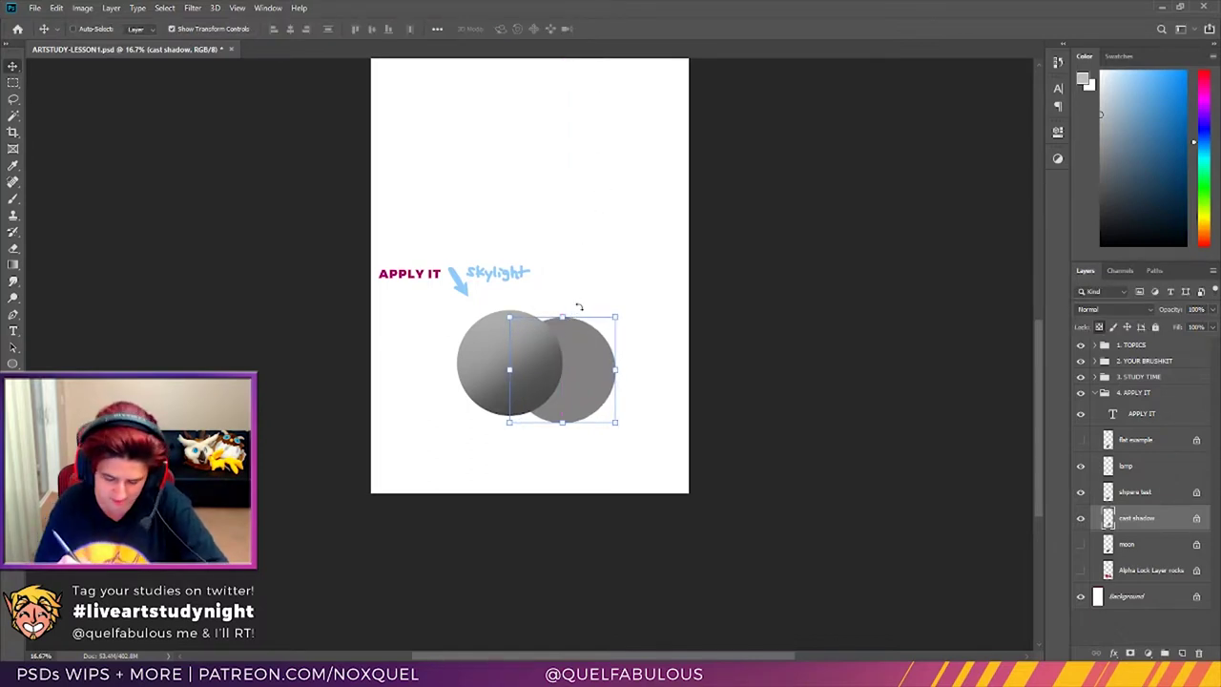
drag(563, 316, 568, 420)
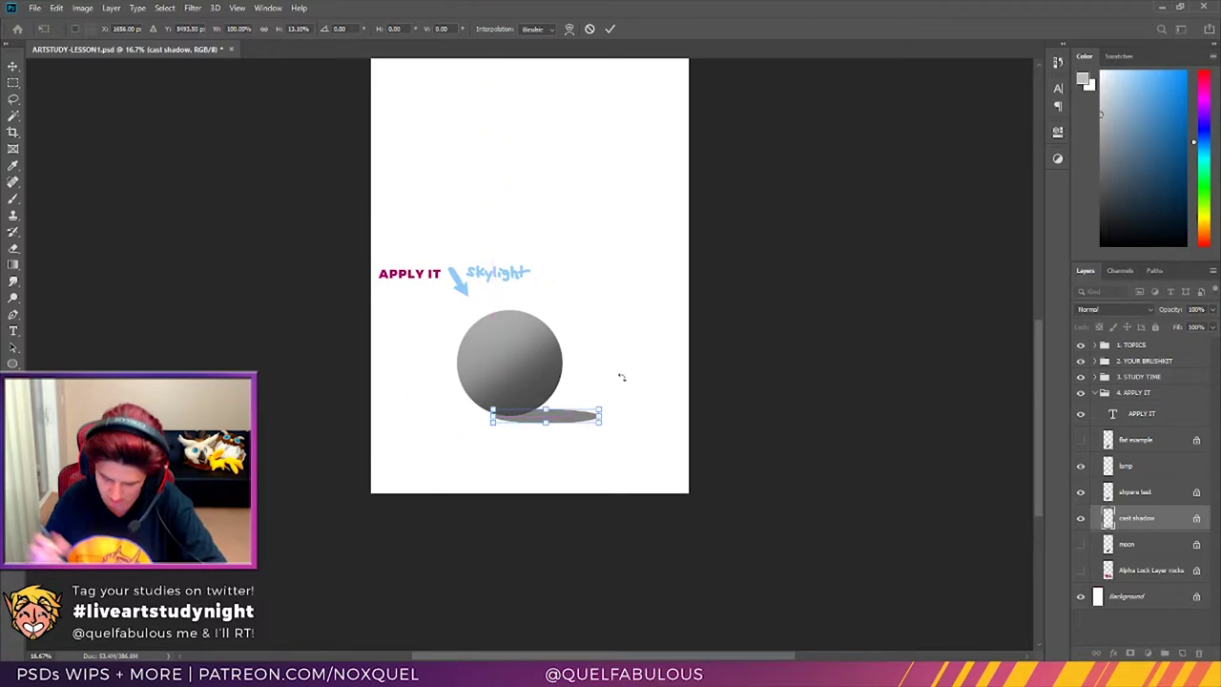
Step: Nudge the flattened shadow into place beneath the sphere's lower-right edge and apply the transform
key(shift+Right)
key(shift+Right)
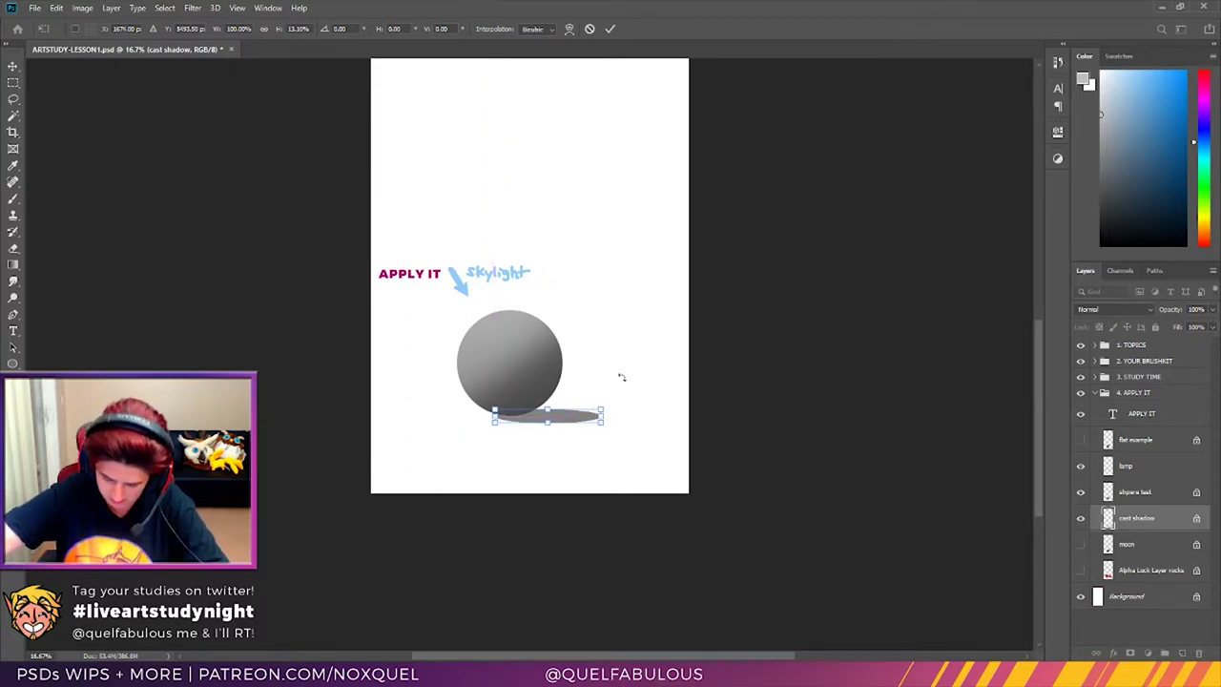
key(shift+Left)
key(shift+Left)
key(shift+Left)
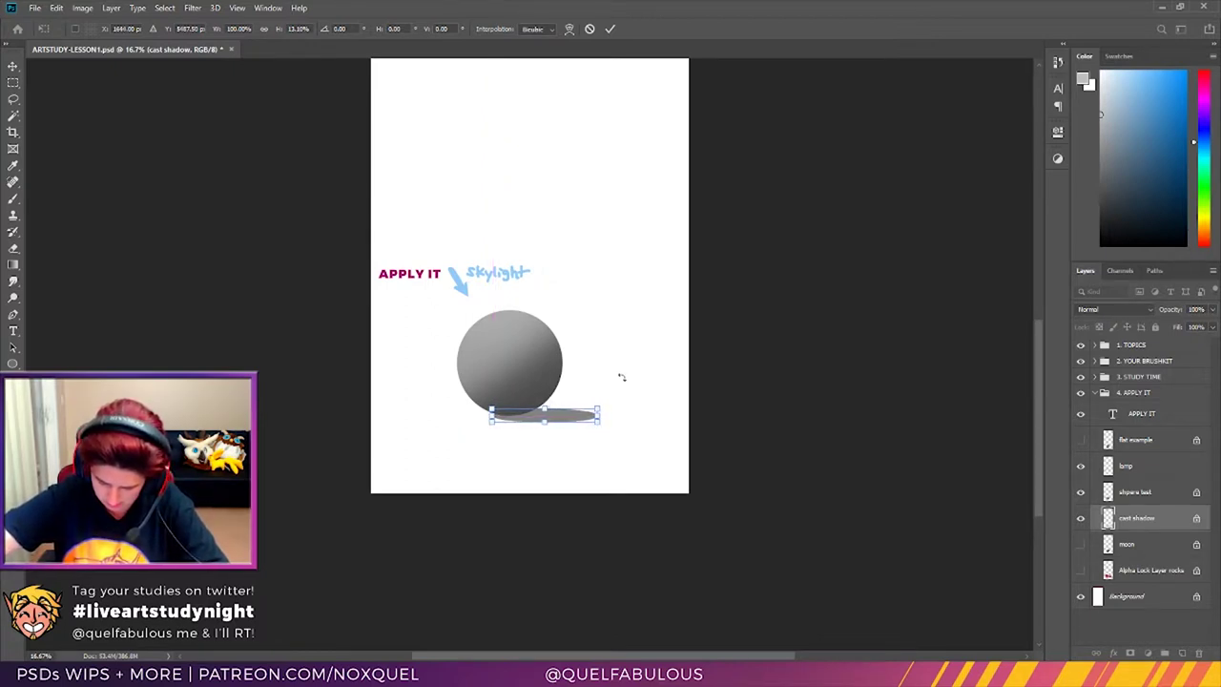
key(shift+Up)
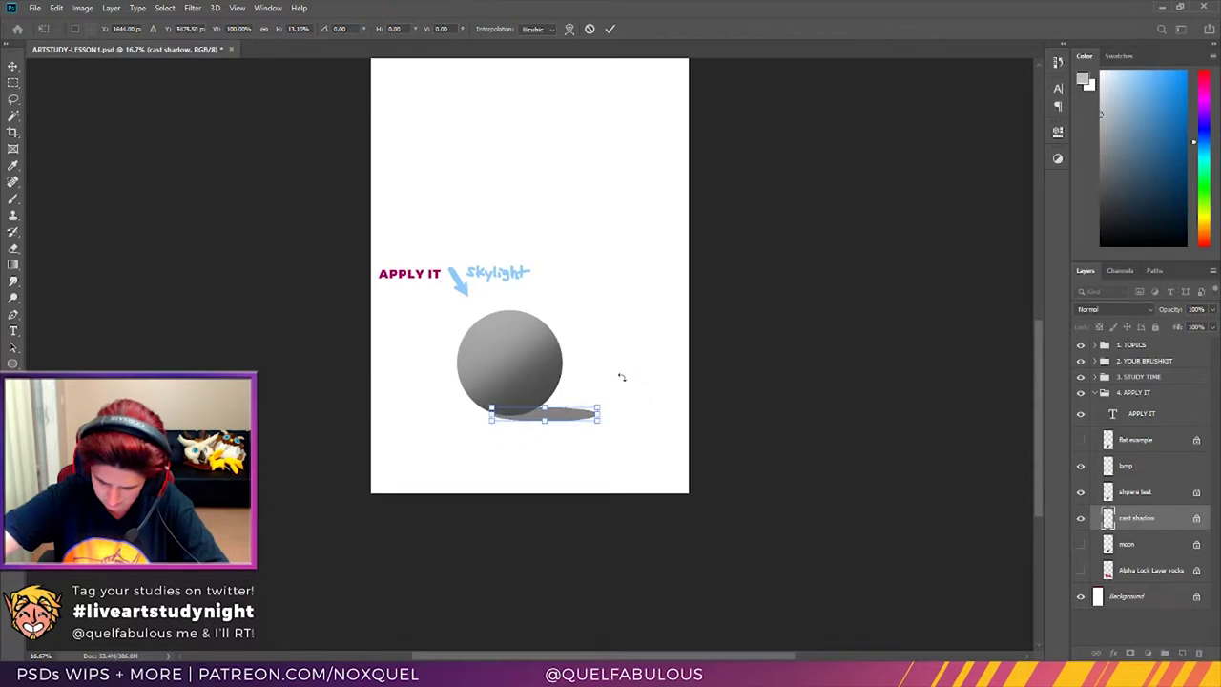
key(shift+Down)
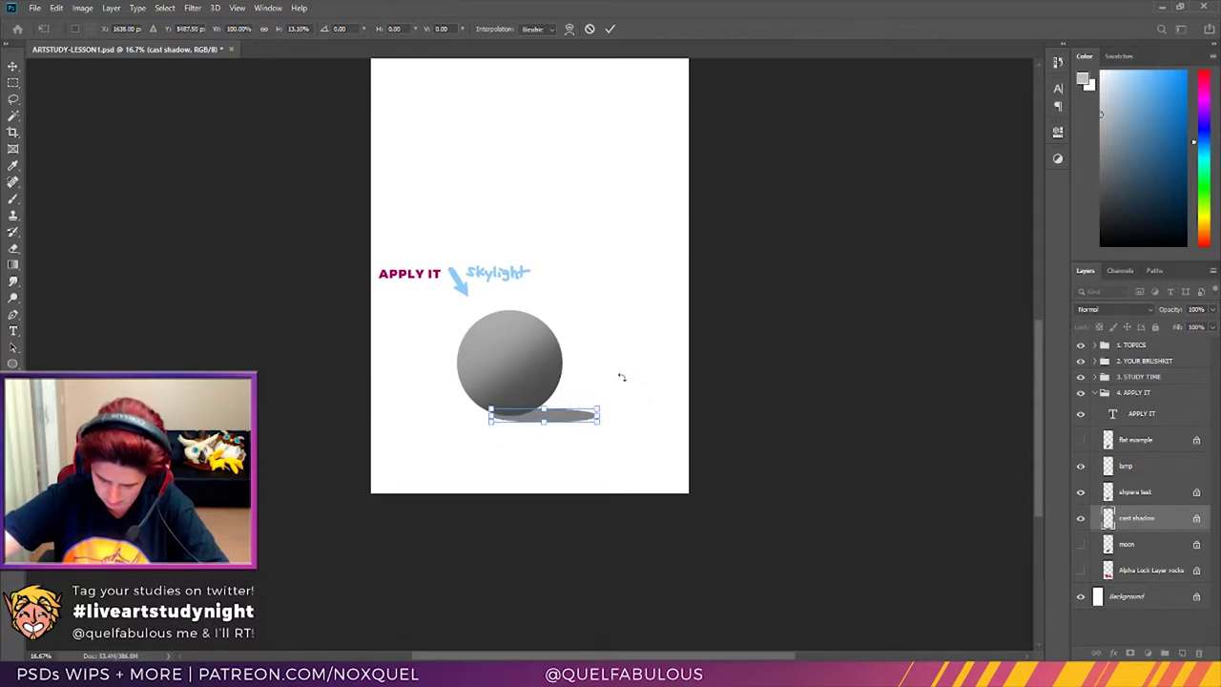
click(610, 29)
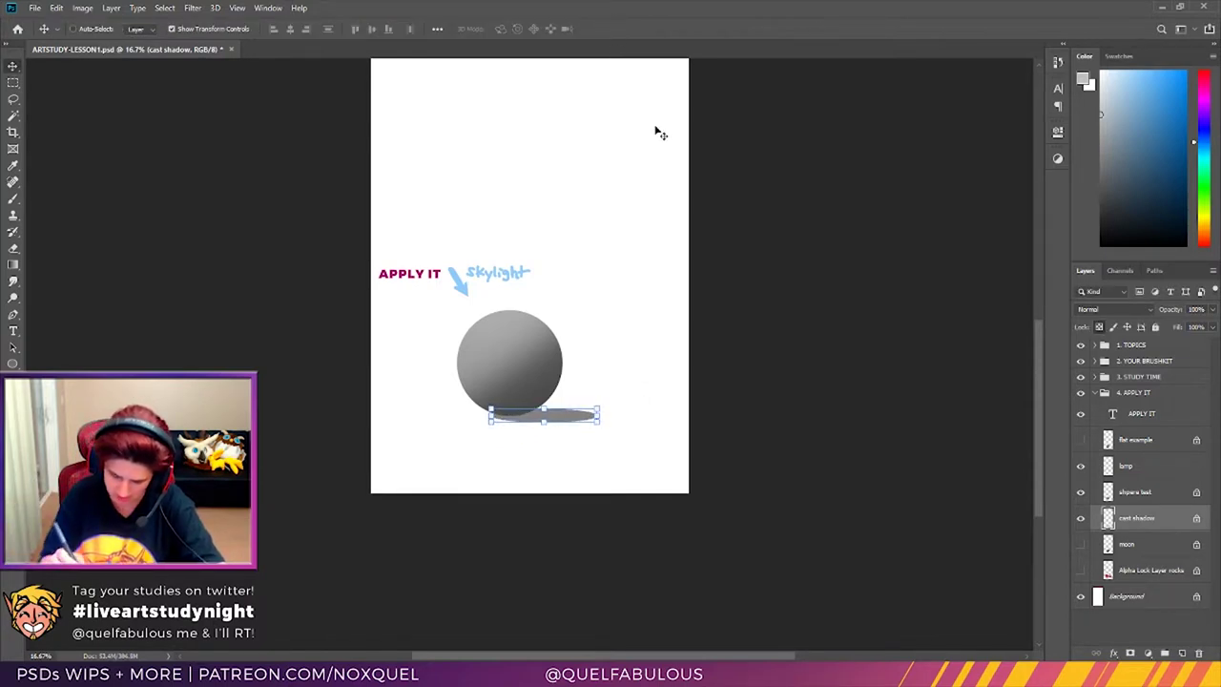
Step: Sample the sphere's dark grey, darken it slightly and shade the cast shadow where it meets the sphere with a 400 px soft brush
key(z)
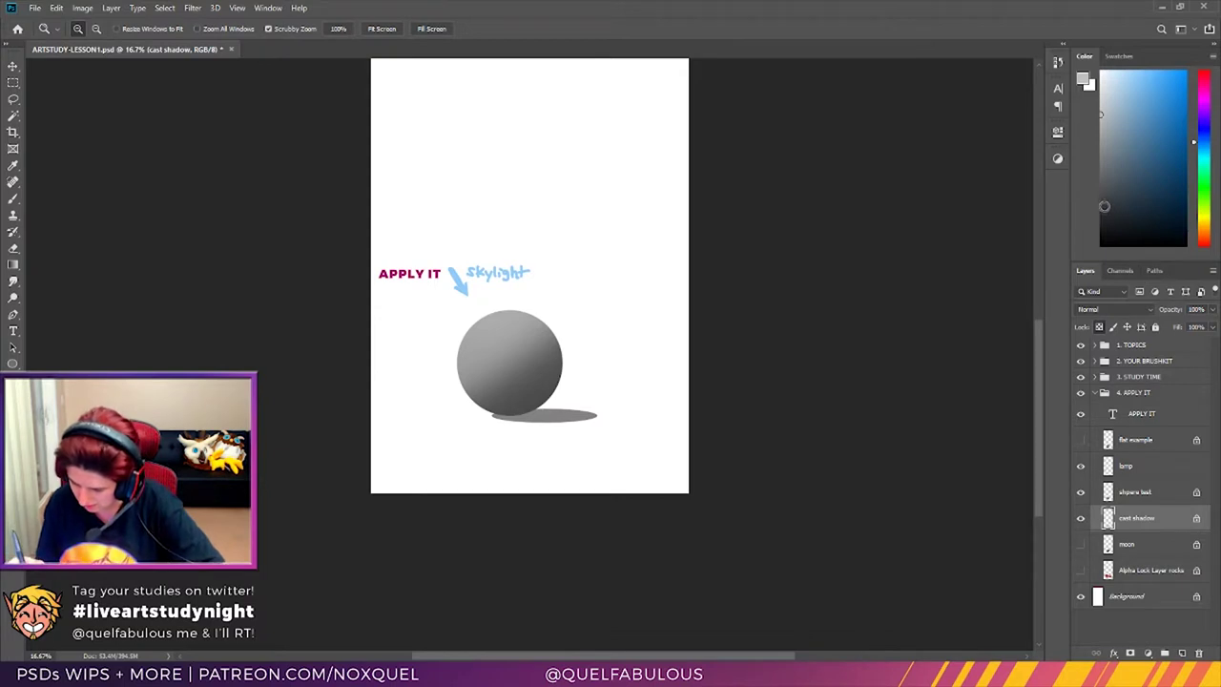
click(14, 166)
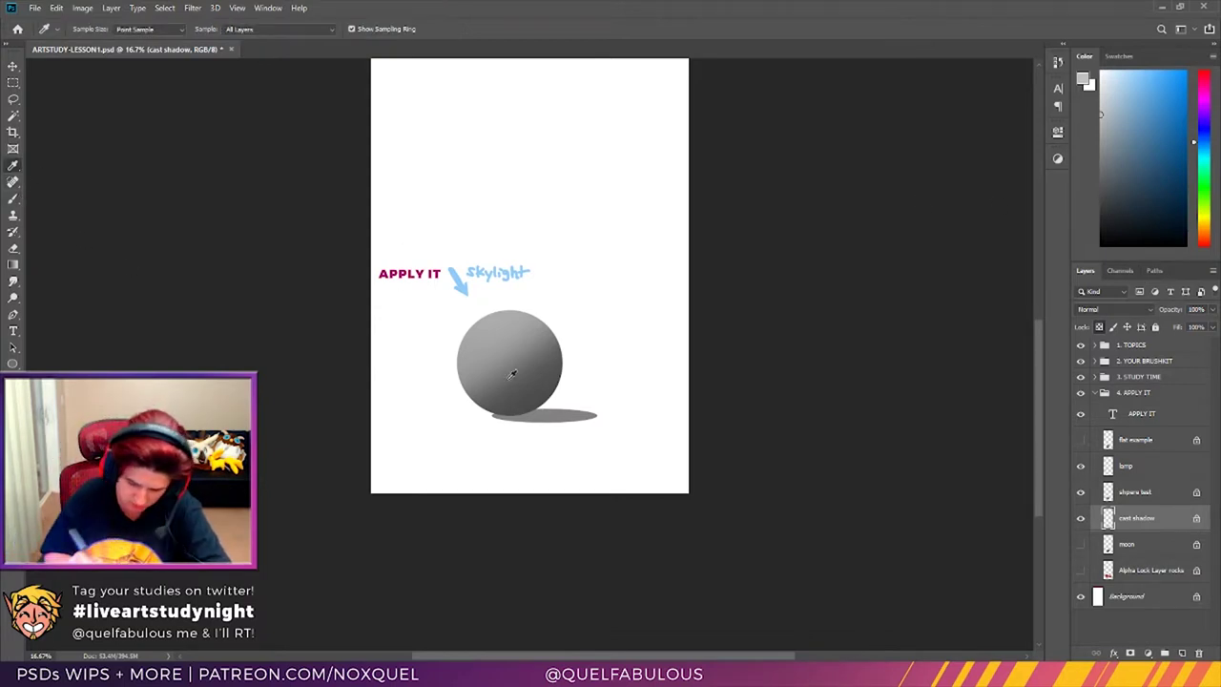
click(523, 403)
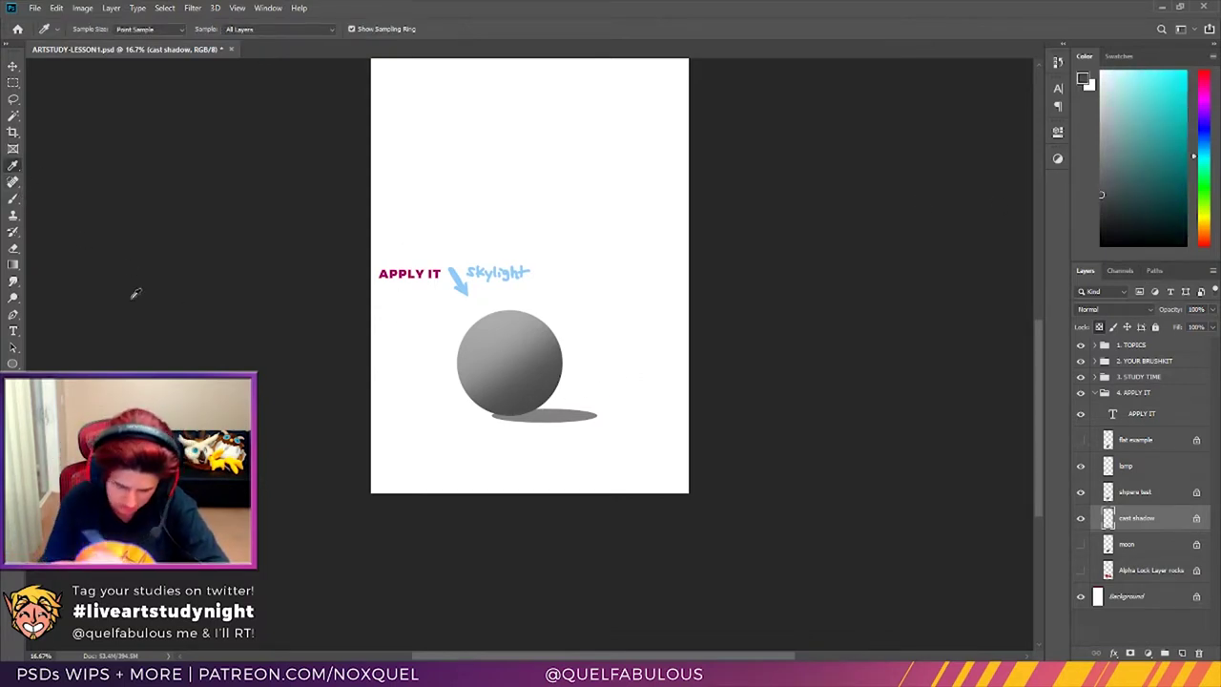
key(z)
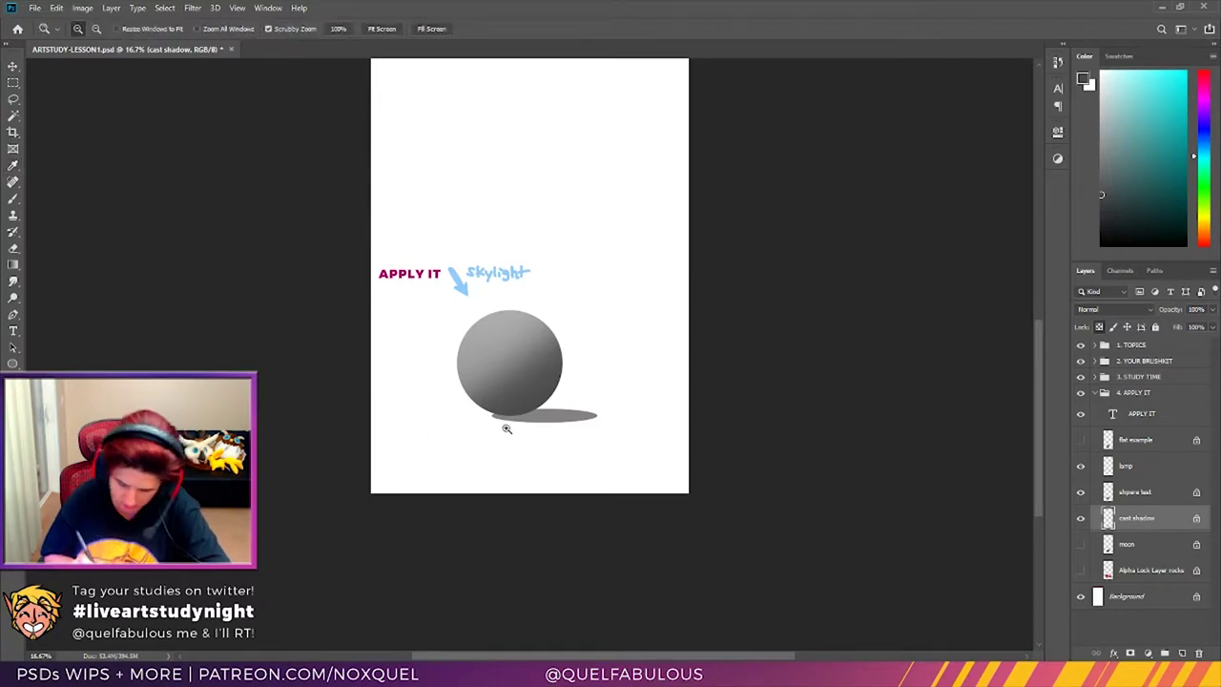
click(507, 422)
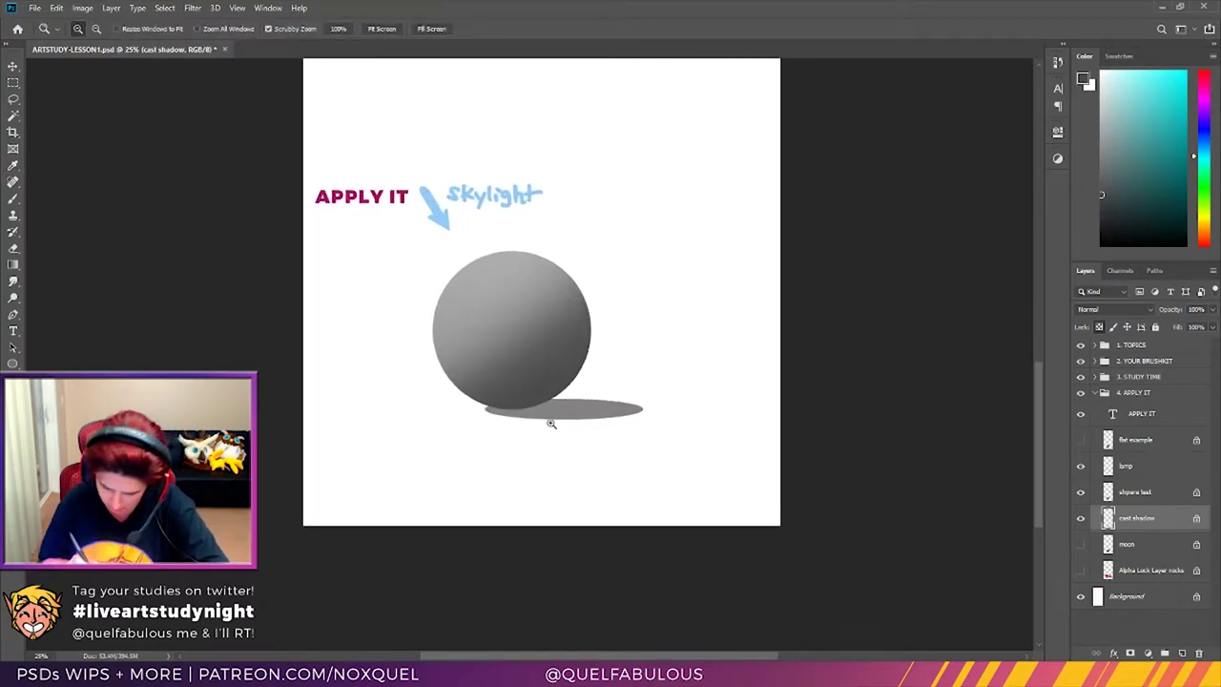
click(13, 197)
drag(1140, 153, 1099, 204)
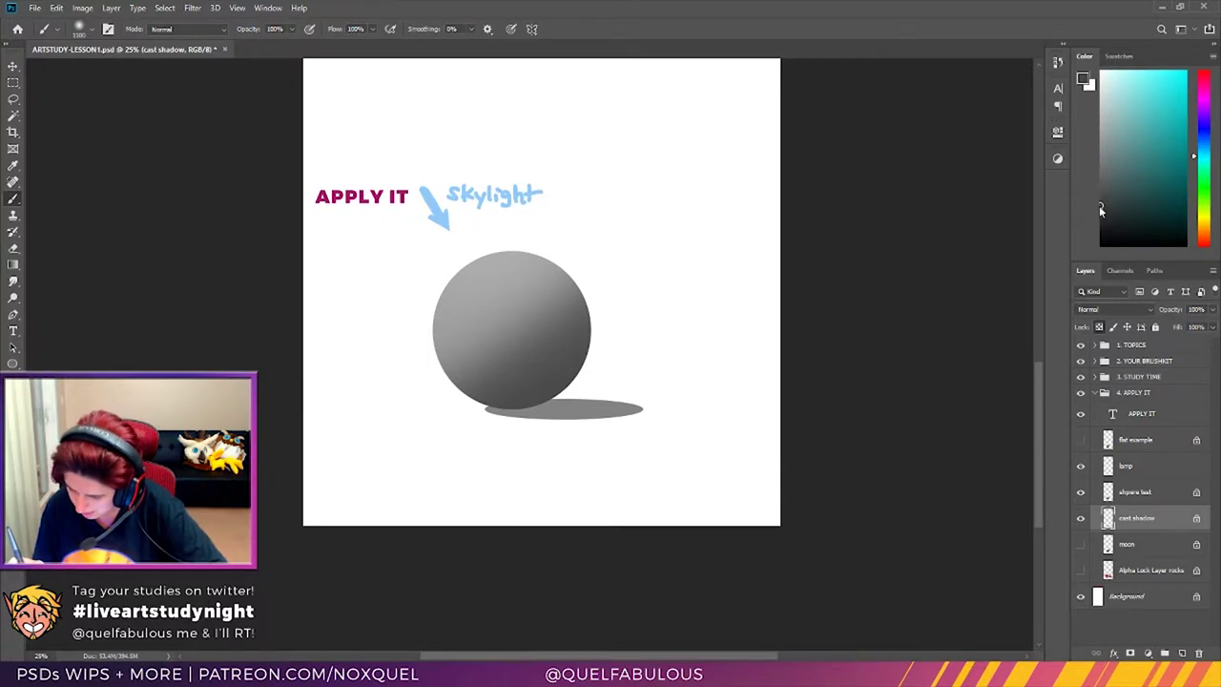
click(1101, 201)
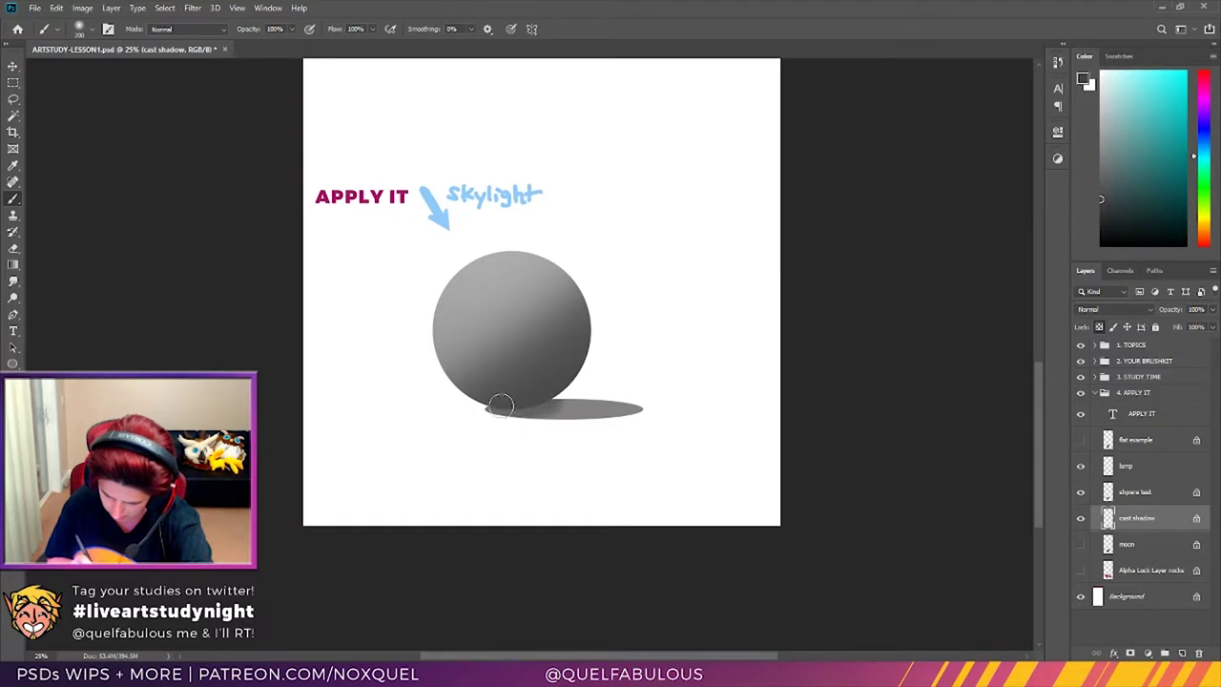
key(bracketright)
key(bracketright)
key(bracketright)
key(bracketright)
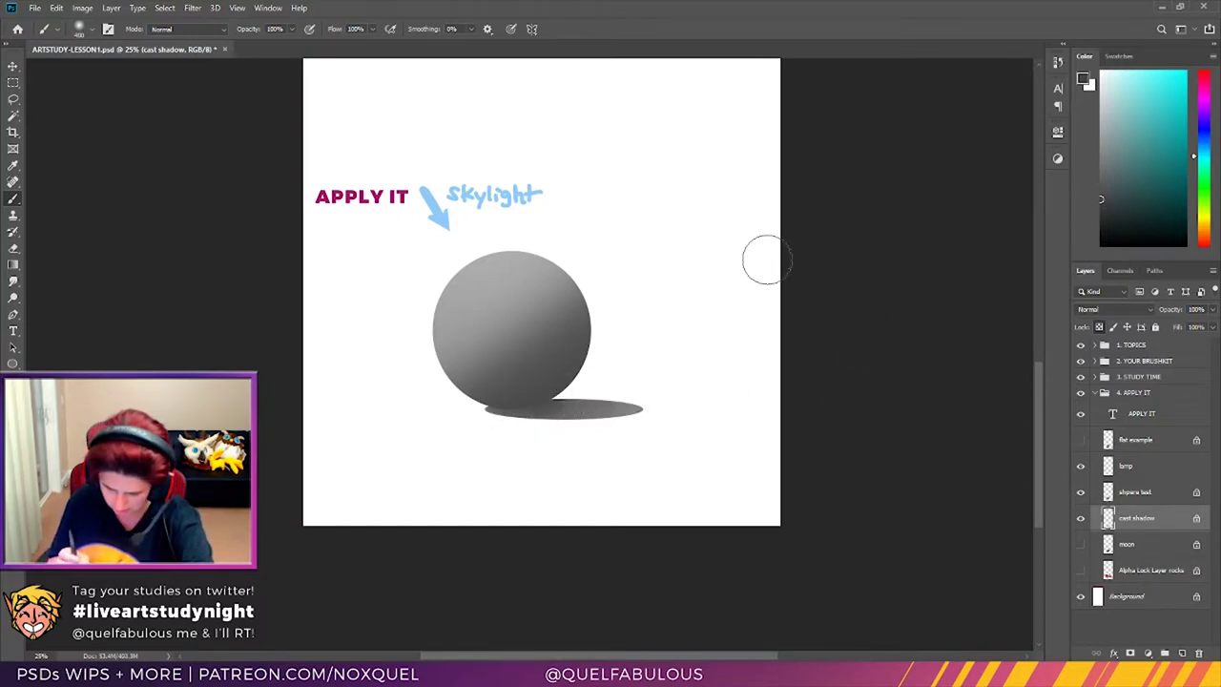
Step: Sample a mid grey from the middle of the sphere as the brush colour for the cast shadow
click(13, 165)
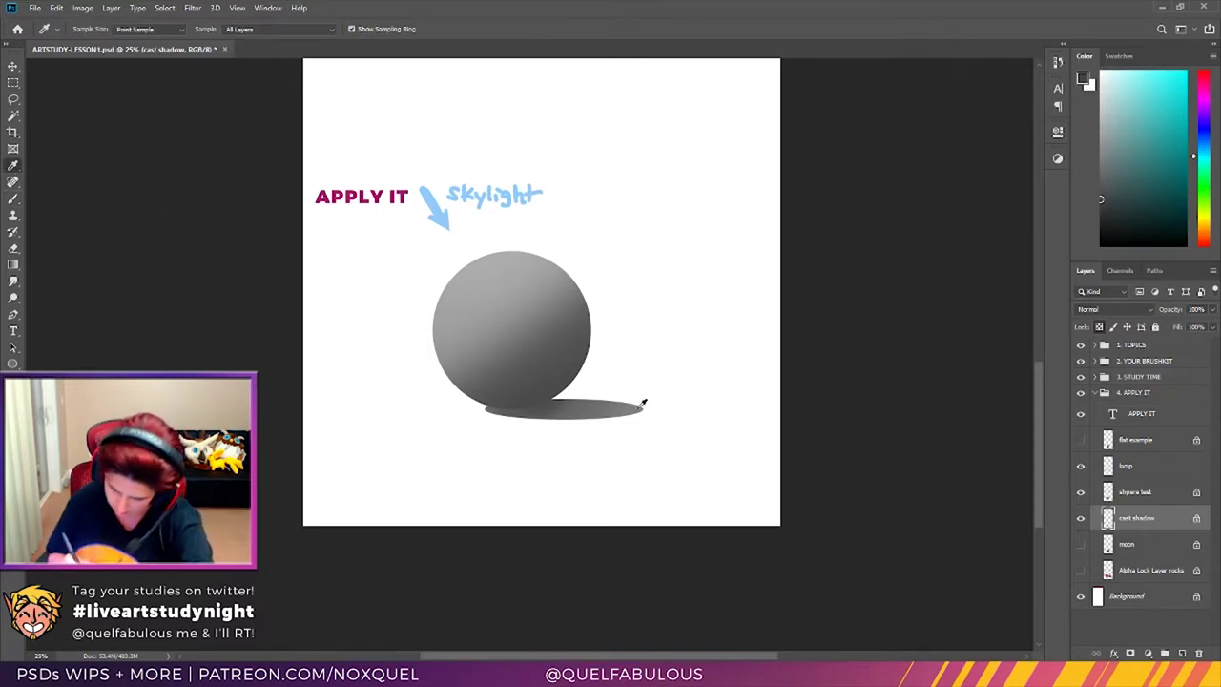
click(537, 341)
click(14, 198)
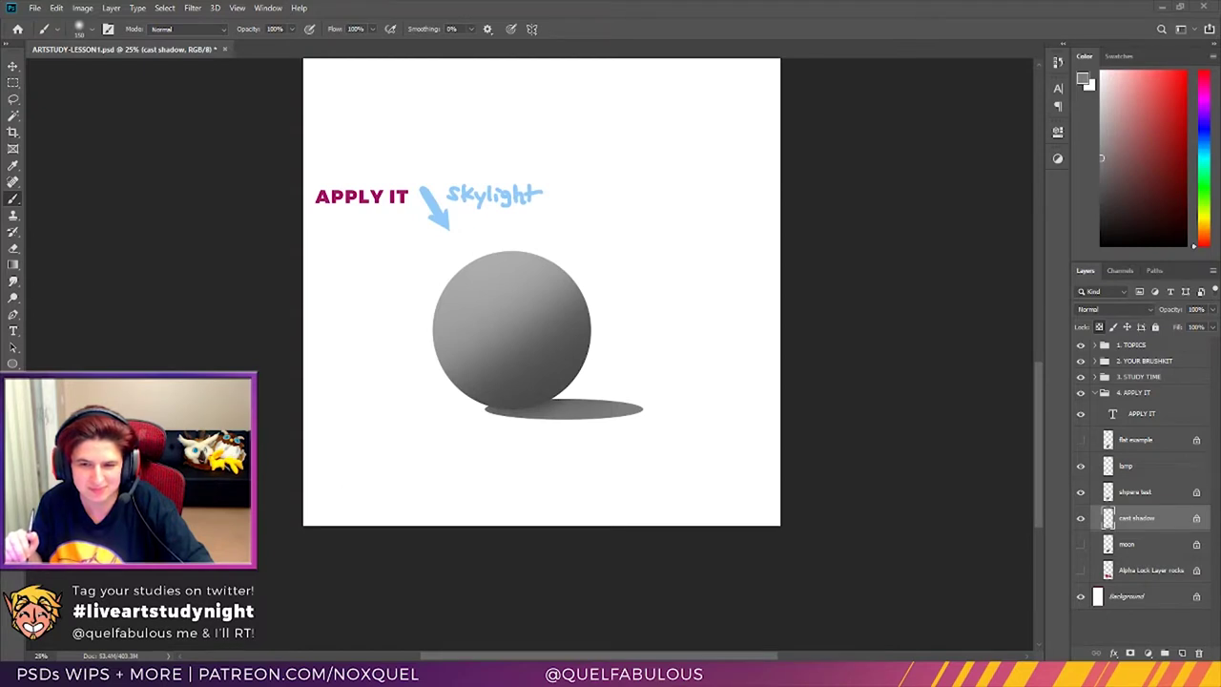
scroll(1038, 370, up, 4)
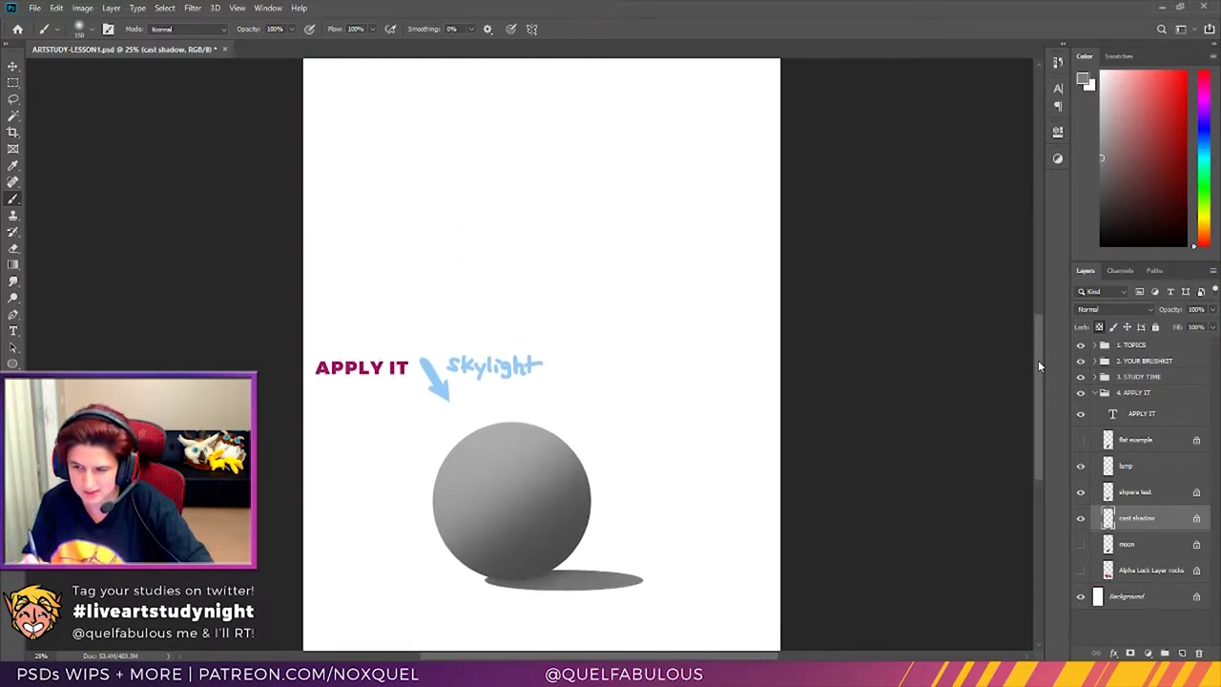
scroll(1038, 362, down, 3)
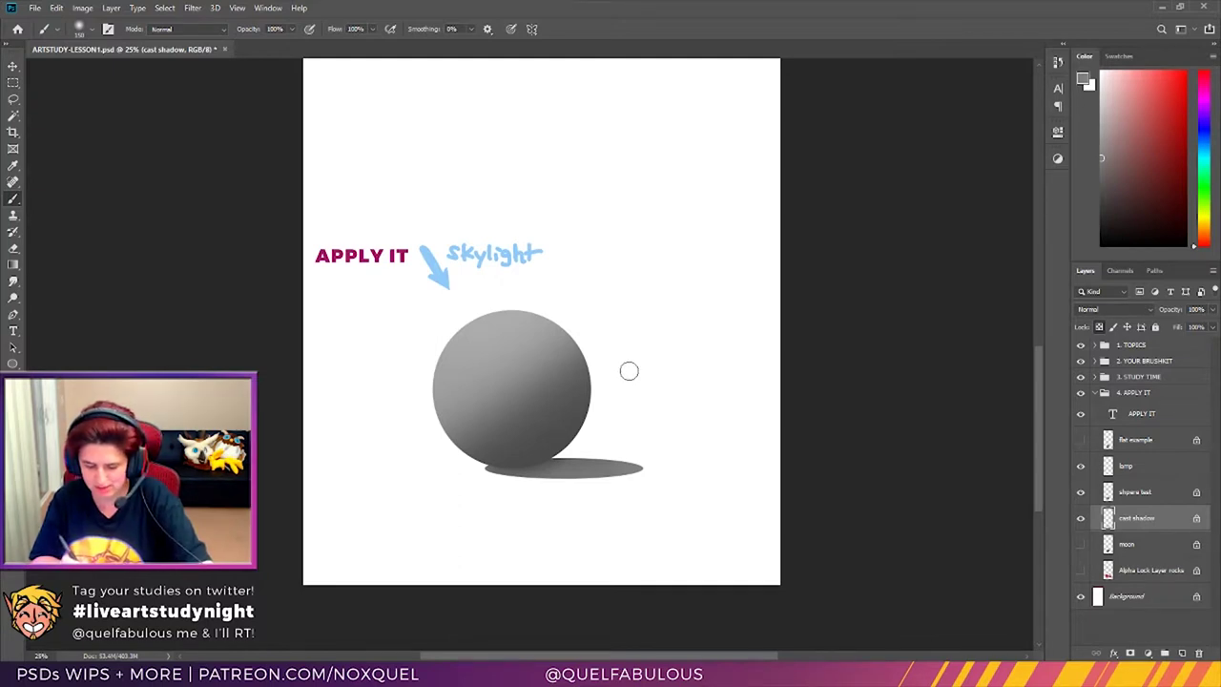
Step: On the sphere layer, brush a lighter grey highlight onto the sphere's upper-left side with a 900 px soft brush
click(1150, 494)
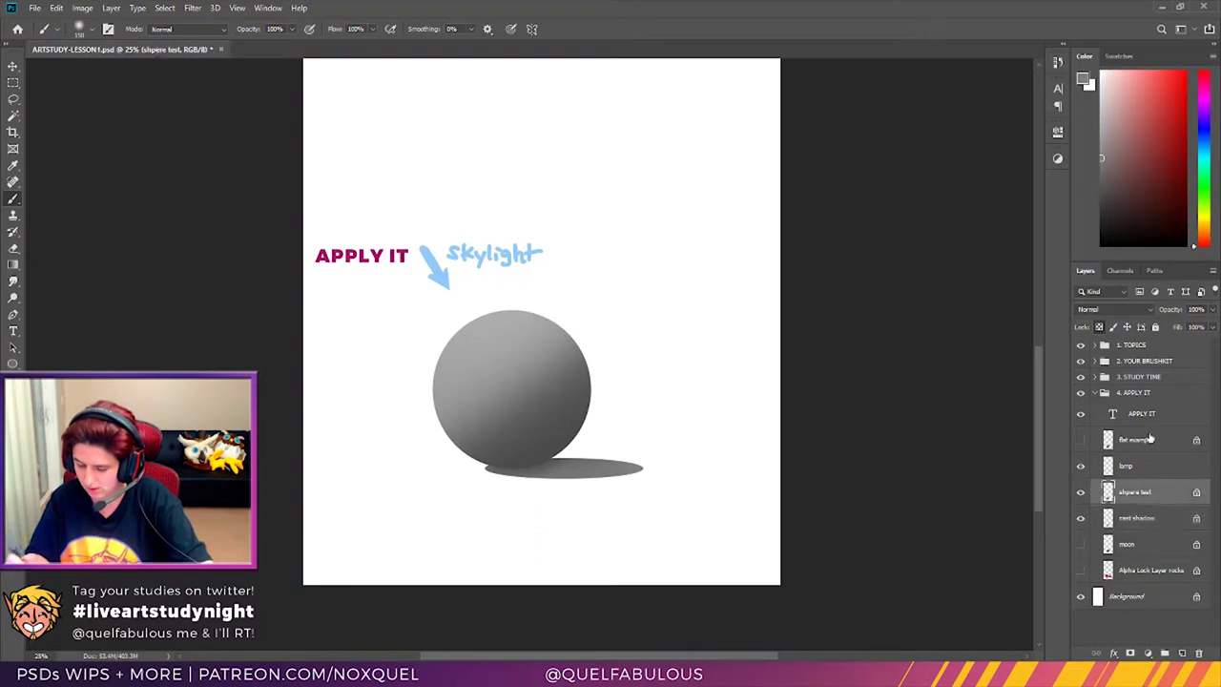
click(15, 166)
click(511, 331)
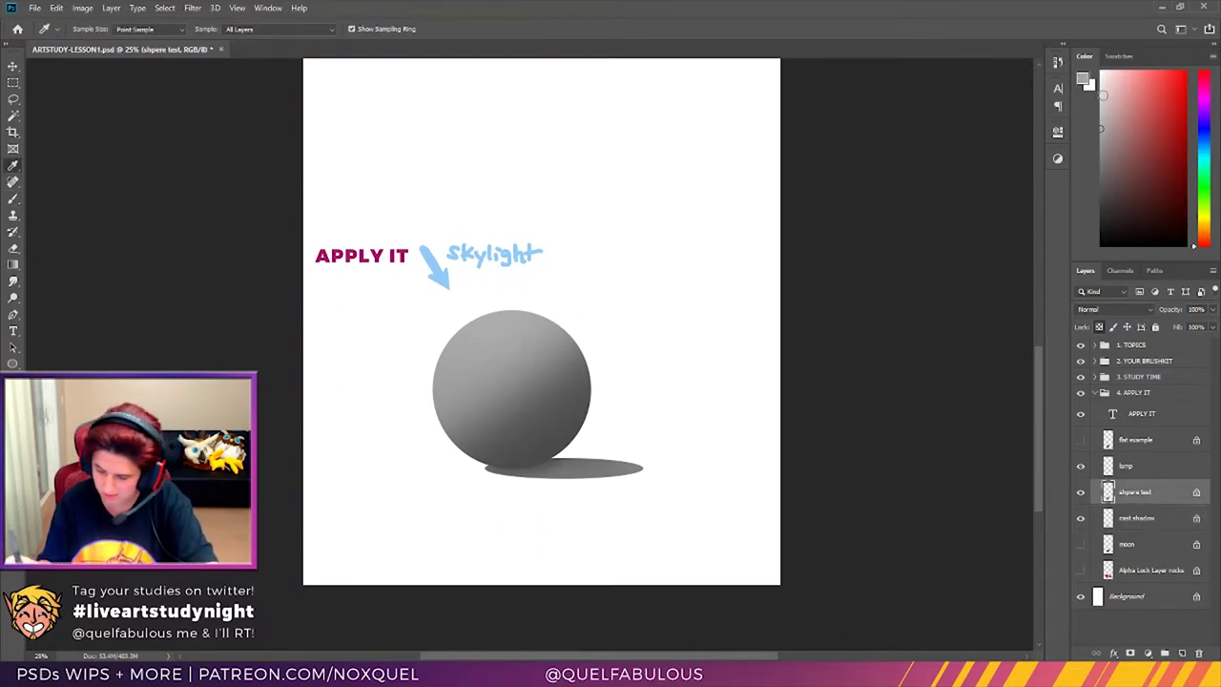
click(1101, 109)
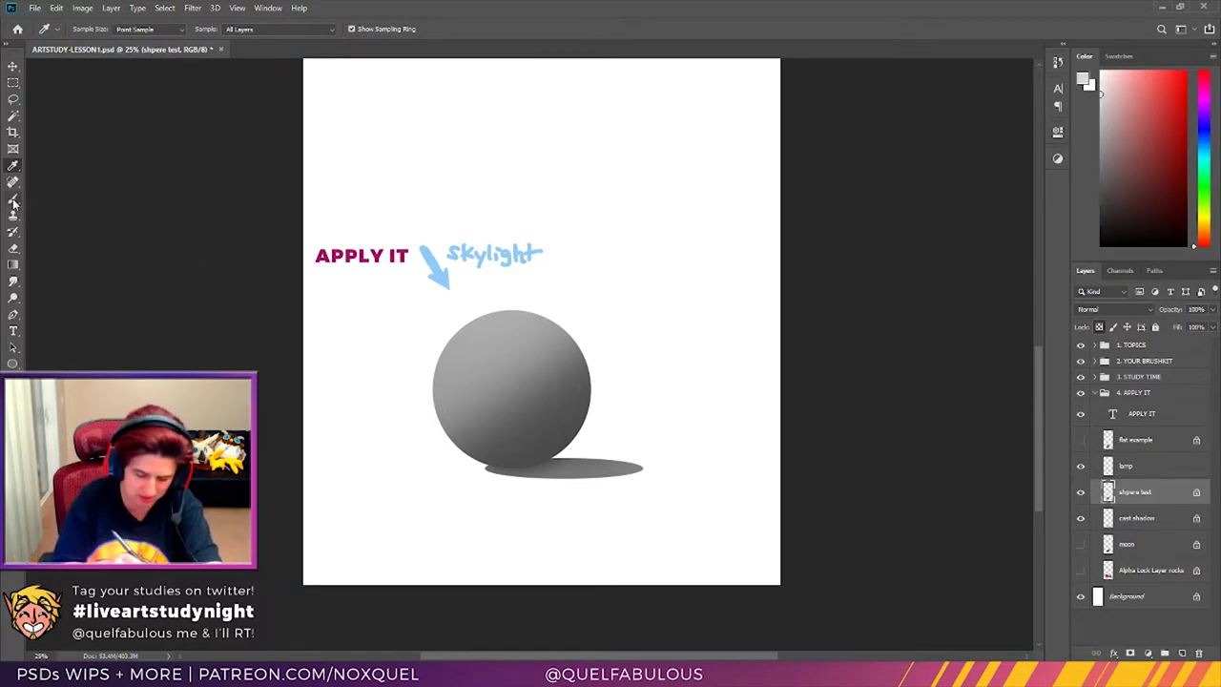
key(b)
key(bracketright)
key(bracketright)
key(bracketright)
key(bracketright)
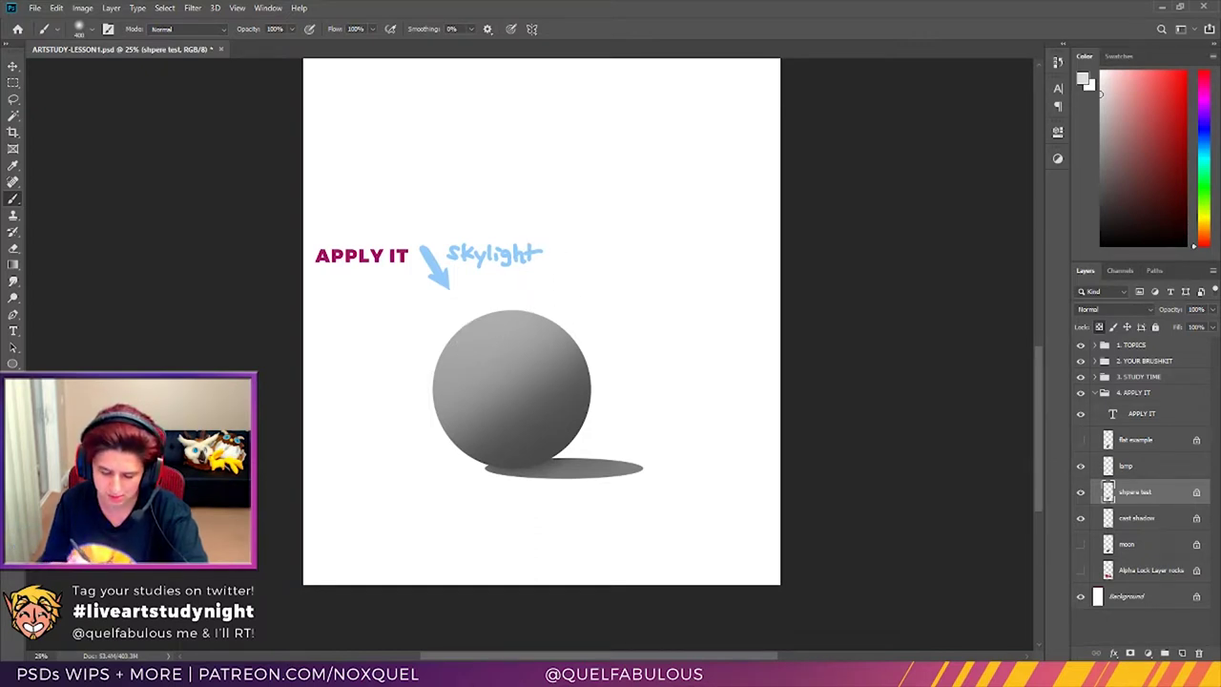
key(bracketright)
key(bracketright)
key(bracketright)
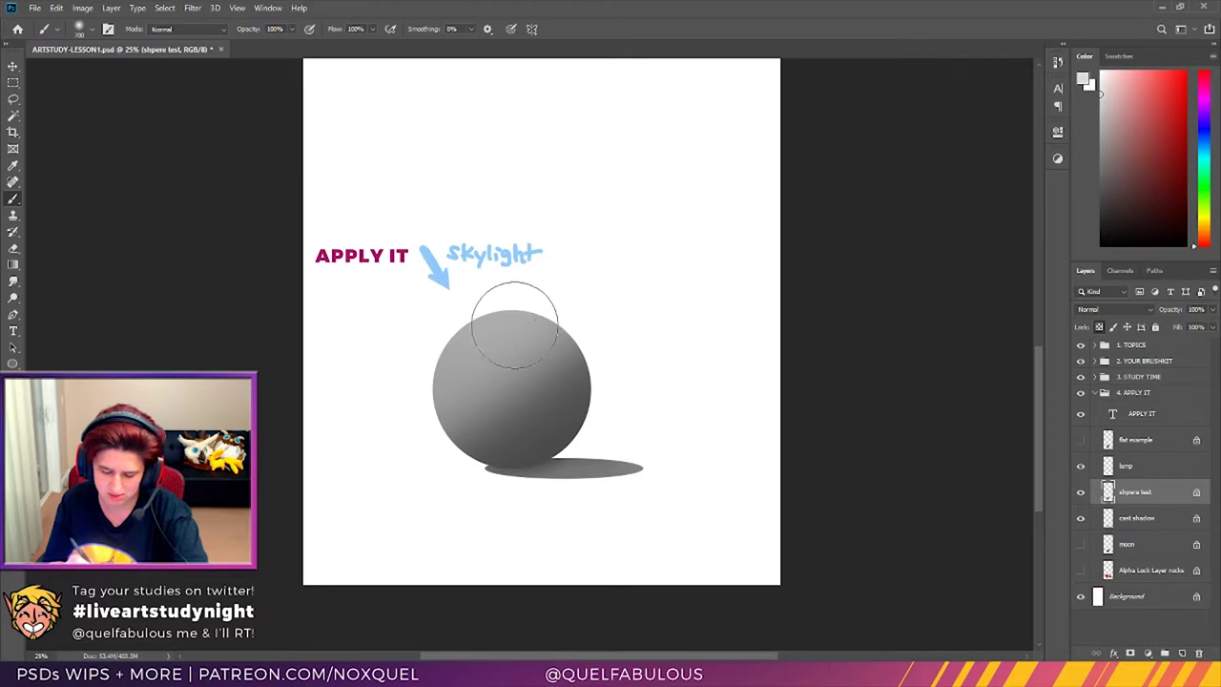
key(bracketright)
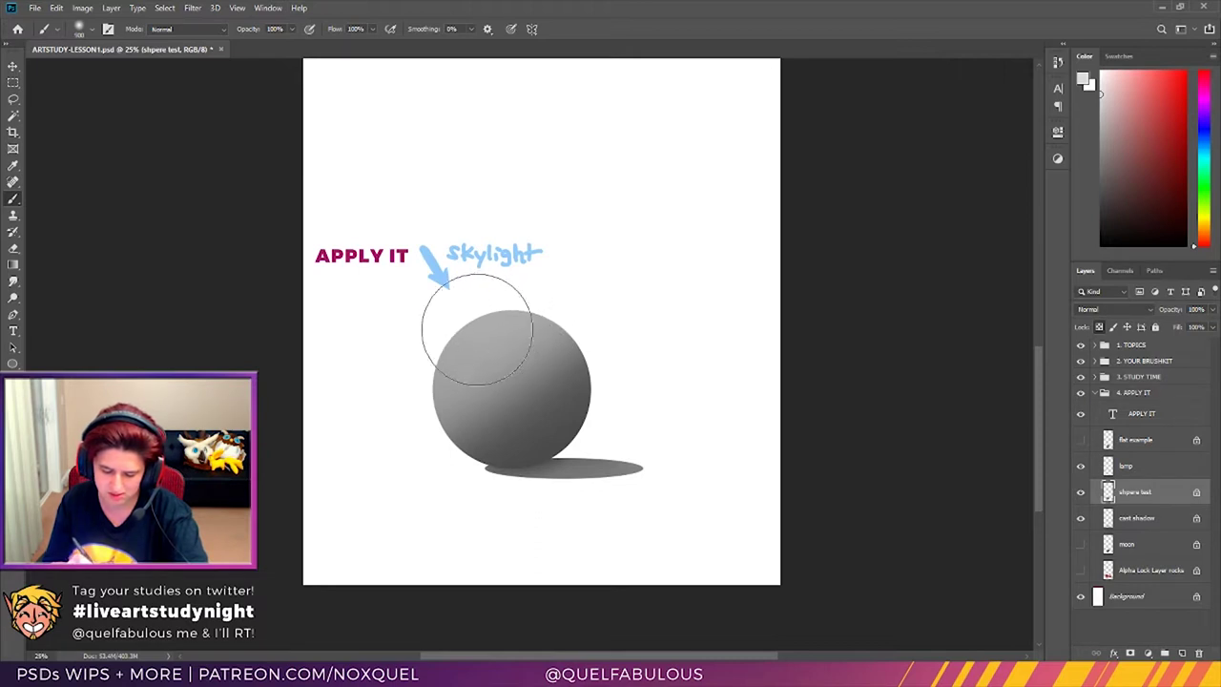
key(bracketright)
key(bracketleft)
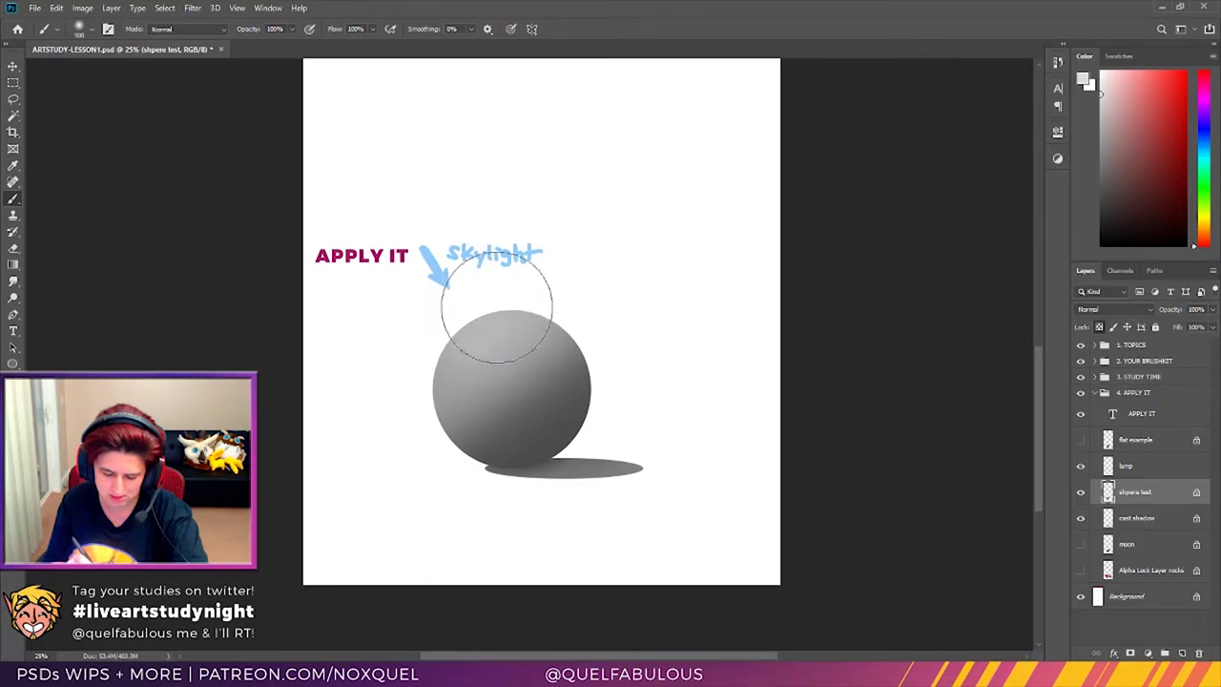
drag(478, 319, 478, 322)
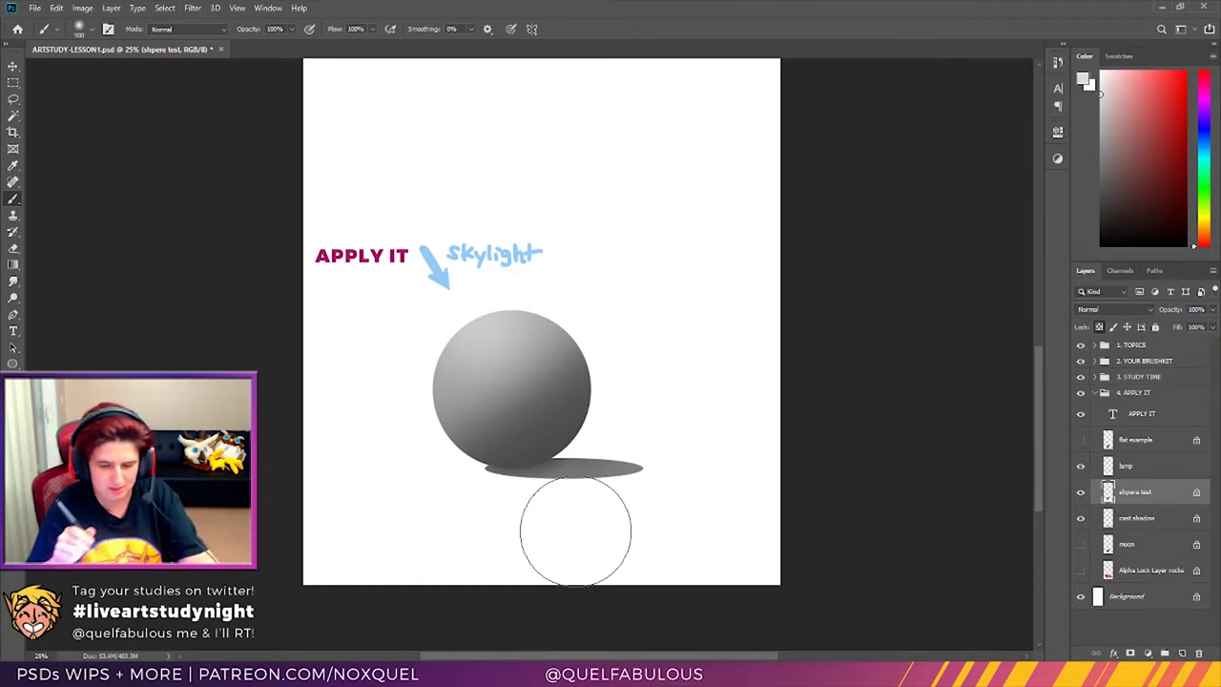
Step: Sample the mid grey from the sphere's left side and brush soft bounce light along its lower-right edge with a 600 px brush
click(12, 164)
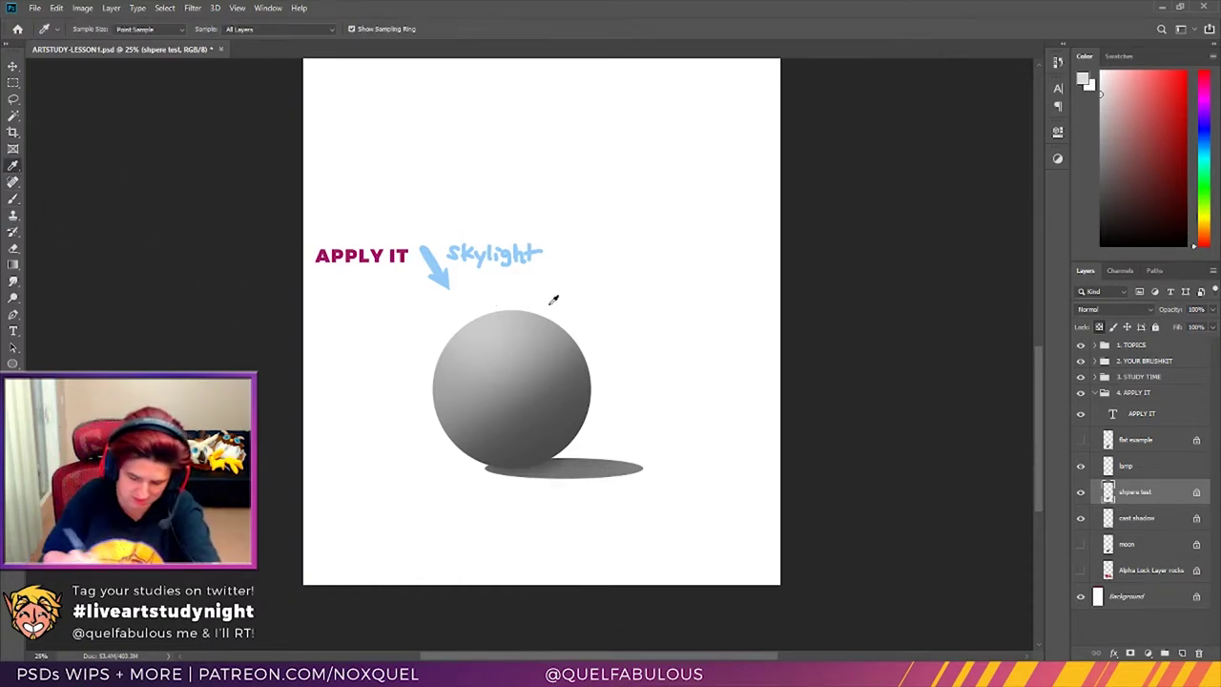
click(462, 399)
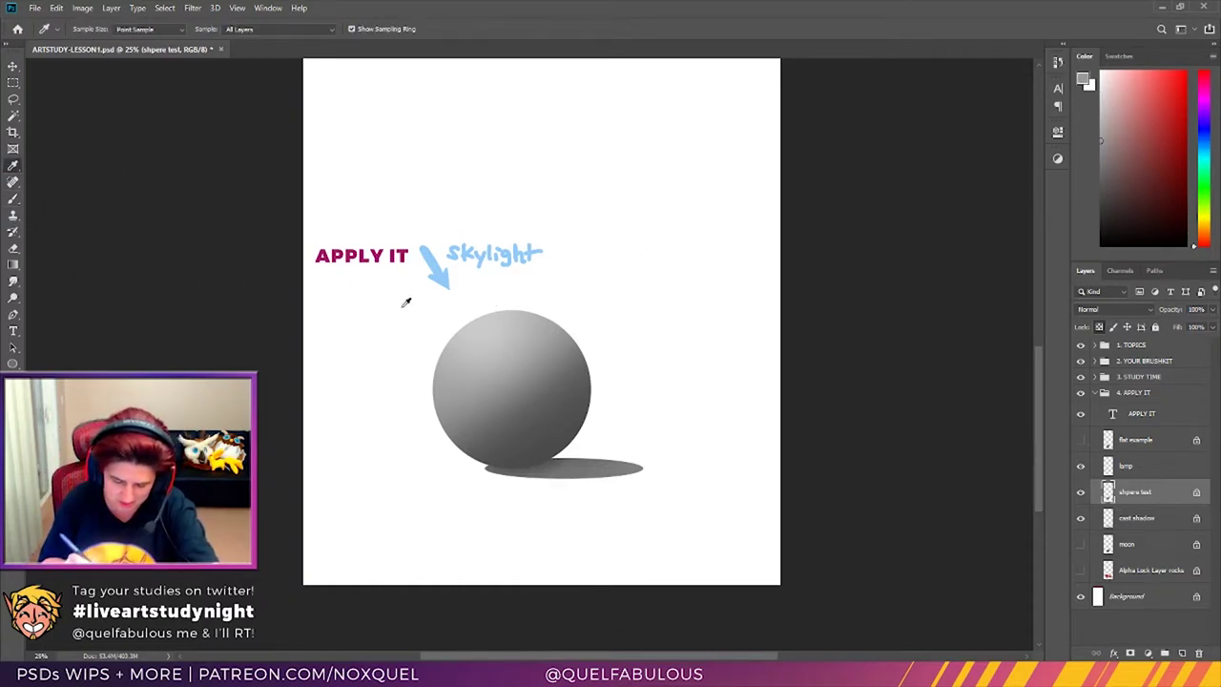
click(18, 199)
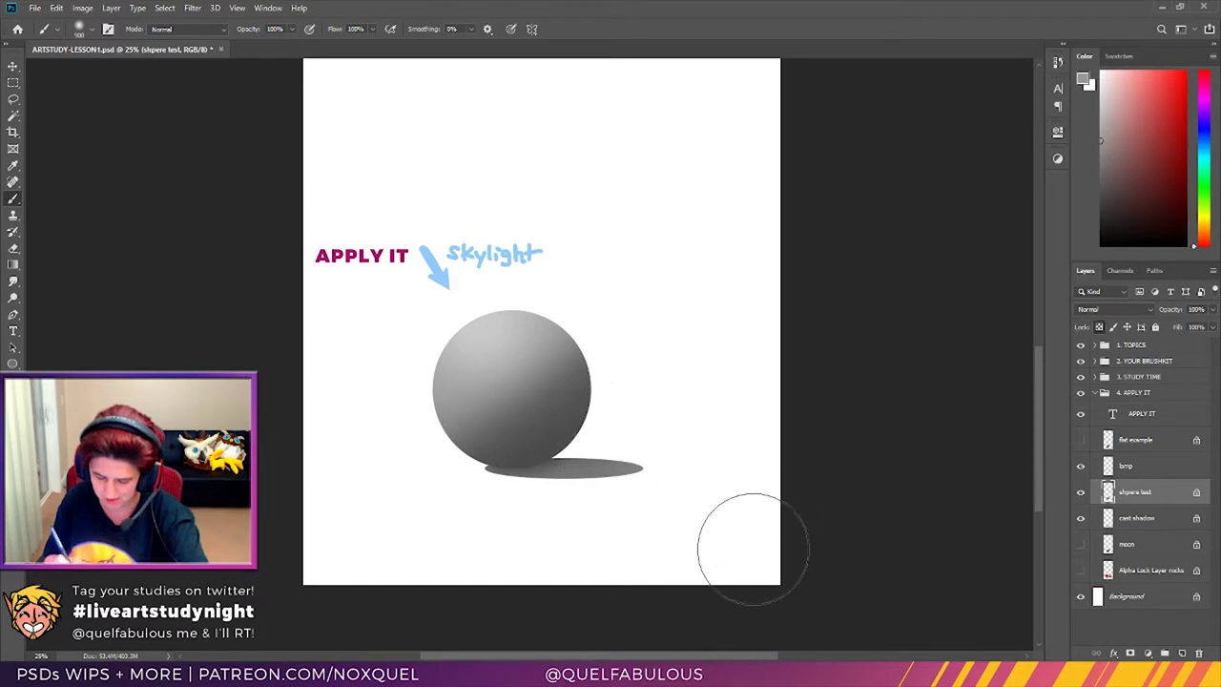
key(bracketleft)
key(bracketleft)
key(bracketleft)
key(bracketleft)
key(bracketleft)
key(bracketleft)
key(bracketright)
key(bracketright)
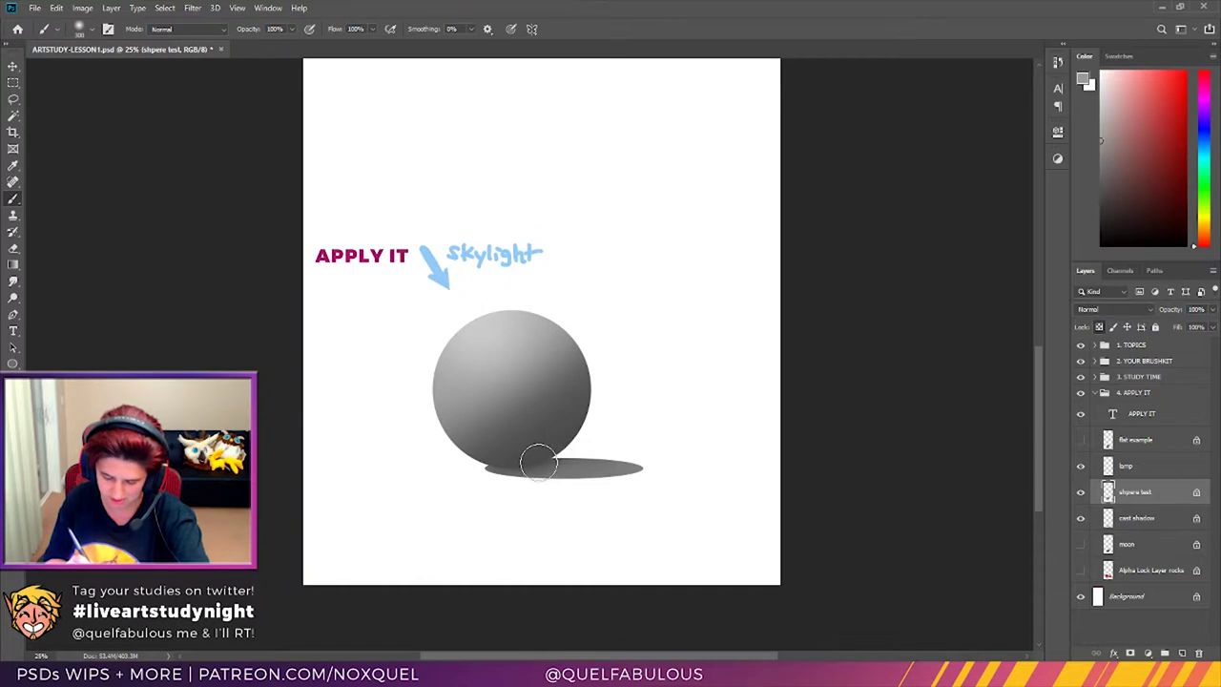
key(bracketright)
key(bracketright)
key(bracketright)
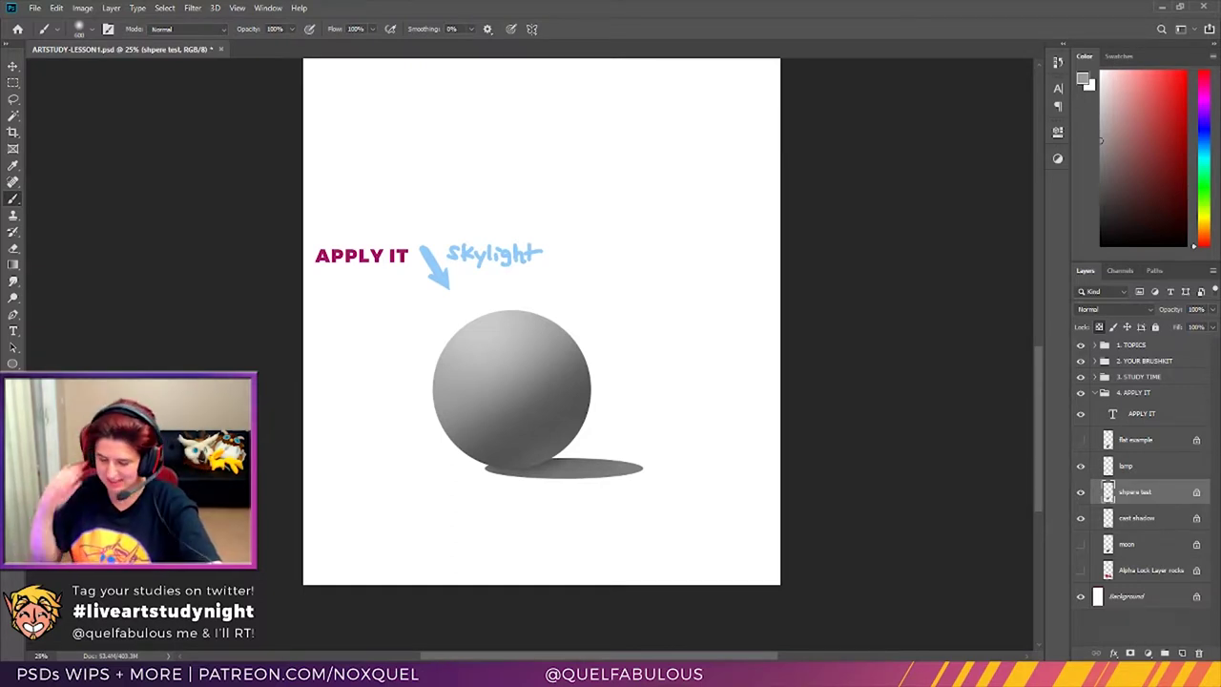
Step: Group the lamp, sphere and cast shadow layers together
click(1154, 474)
double_click(1135, 493)
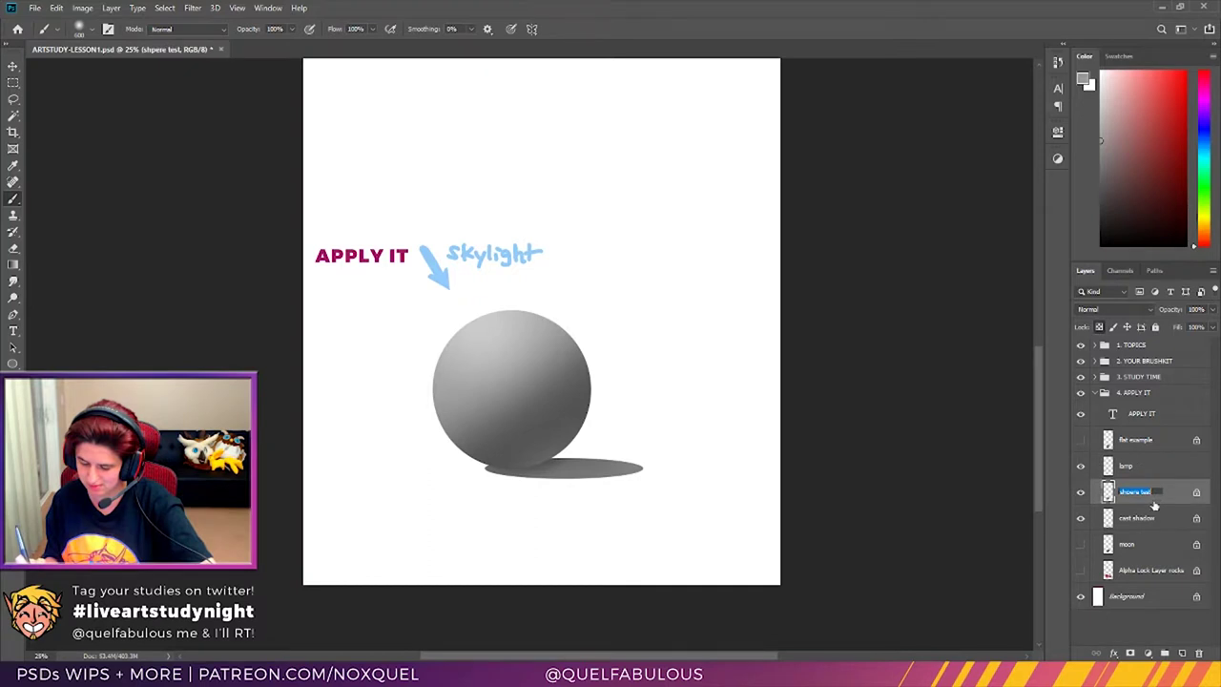
click(1154, 472)
shift+click(1156, 501)
shift+click(1154, 523)
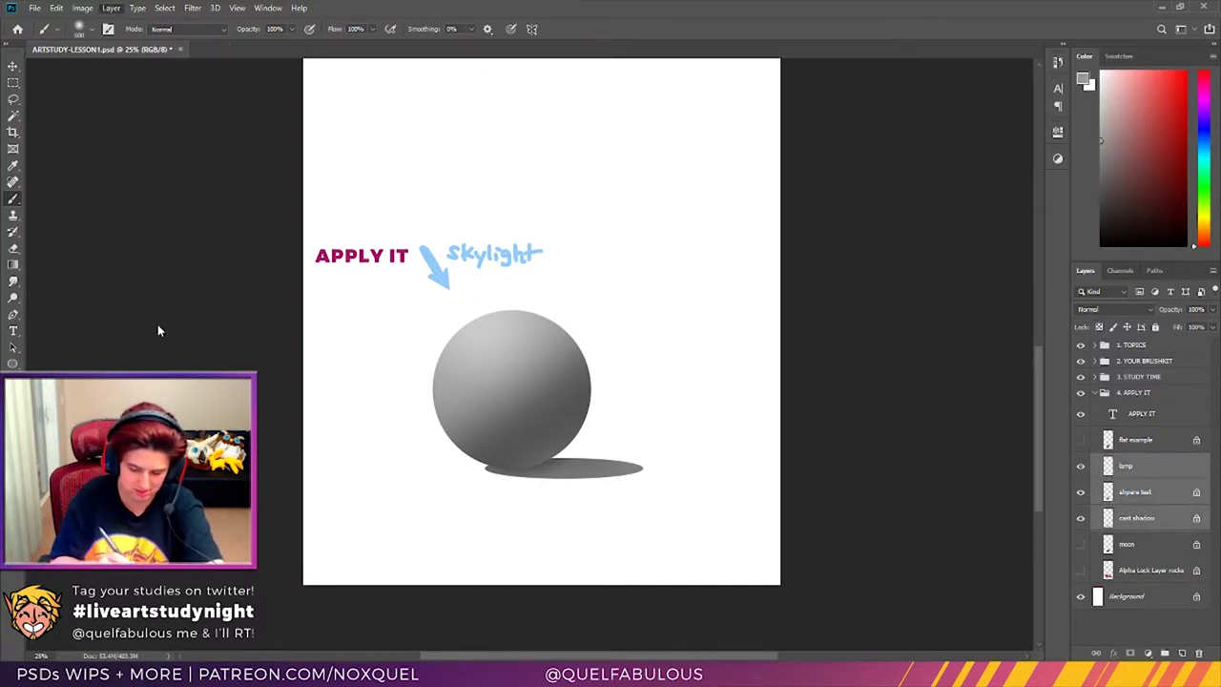
key(ctrl+g)
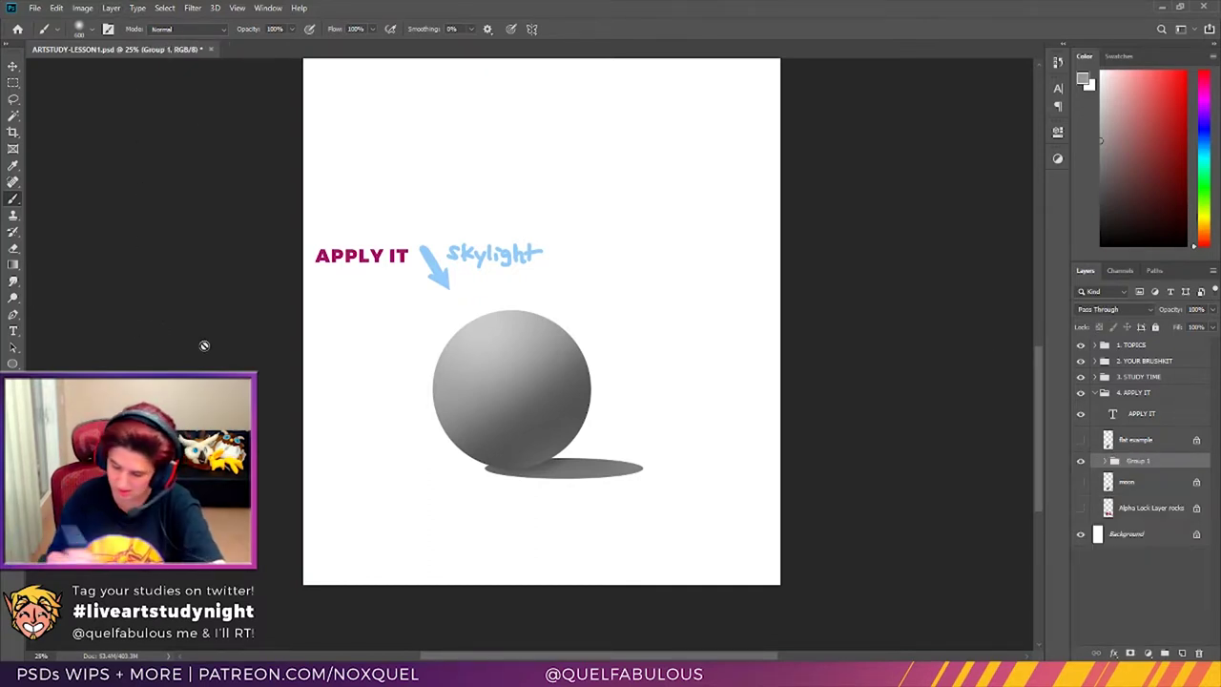
Step: Expand the new group and review its three layers, hiding and showing the cast shadow again
click(1106, 461)
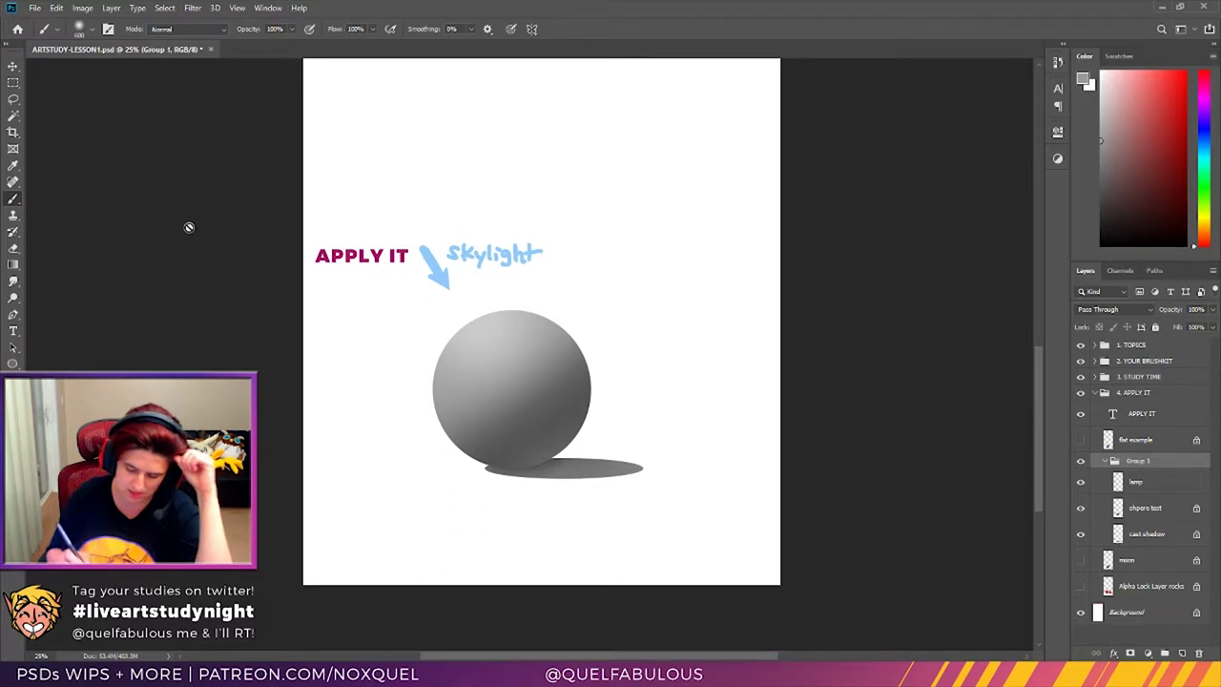
click(1138, 483)
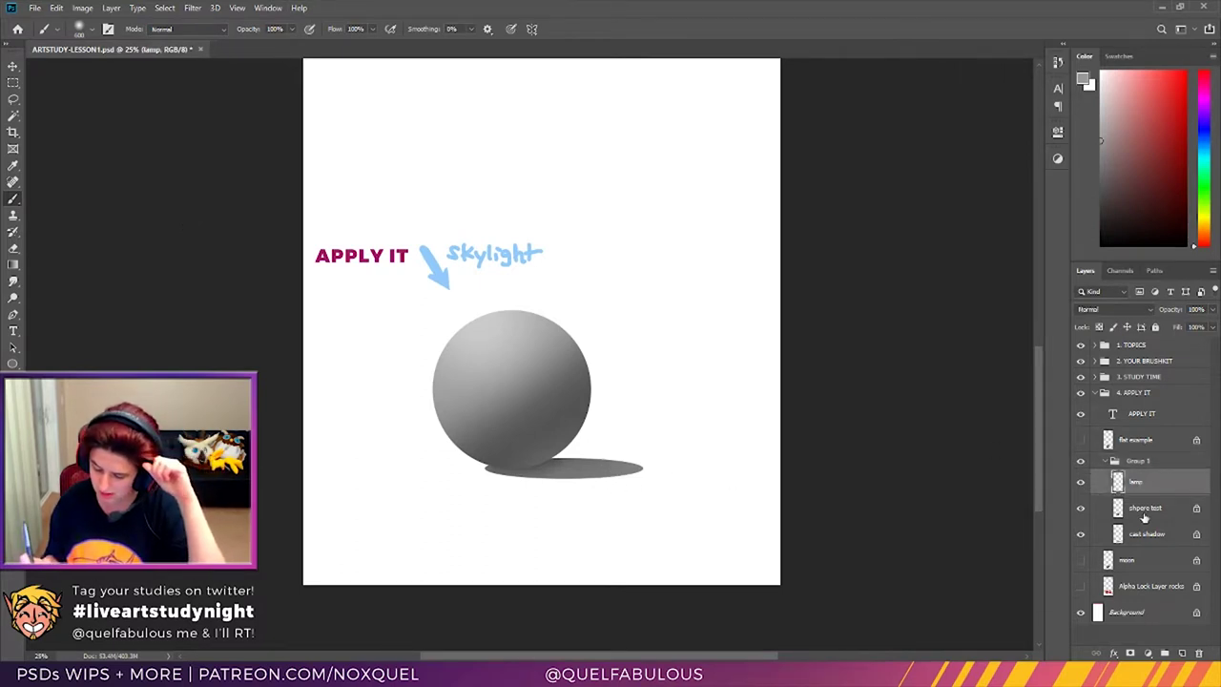
click(1145, 513)
click(1145, 532)
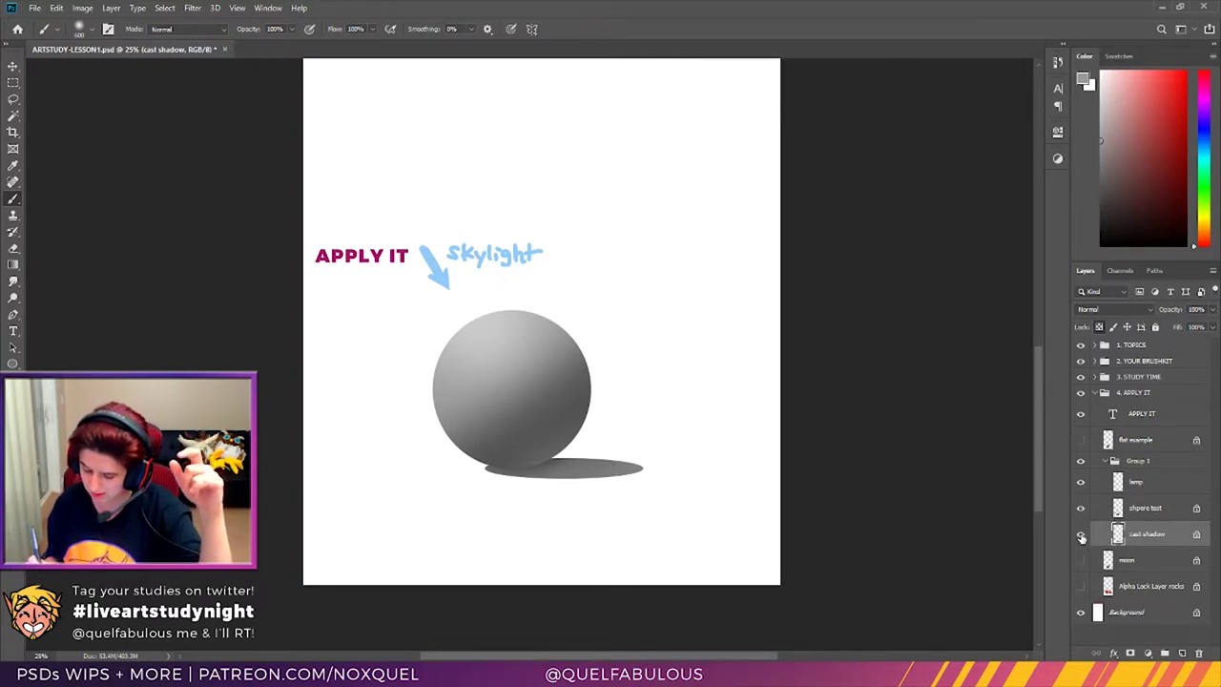
click(1080, 534)
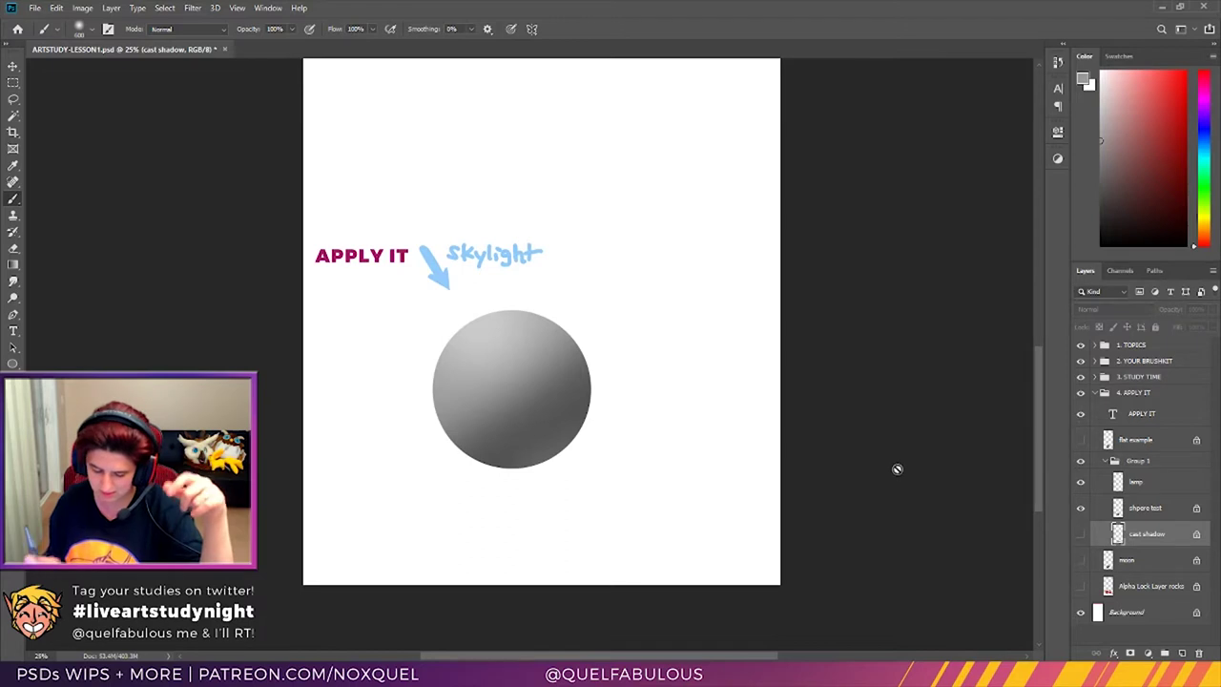
click(1081, 535)
Step: Rename the group containing the lamp, sphere and cast shadow layers as skylight1
click(1147, 484)
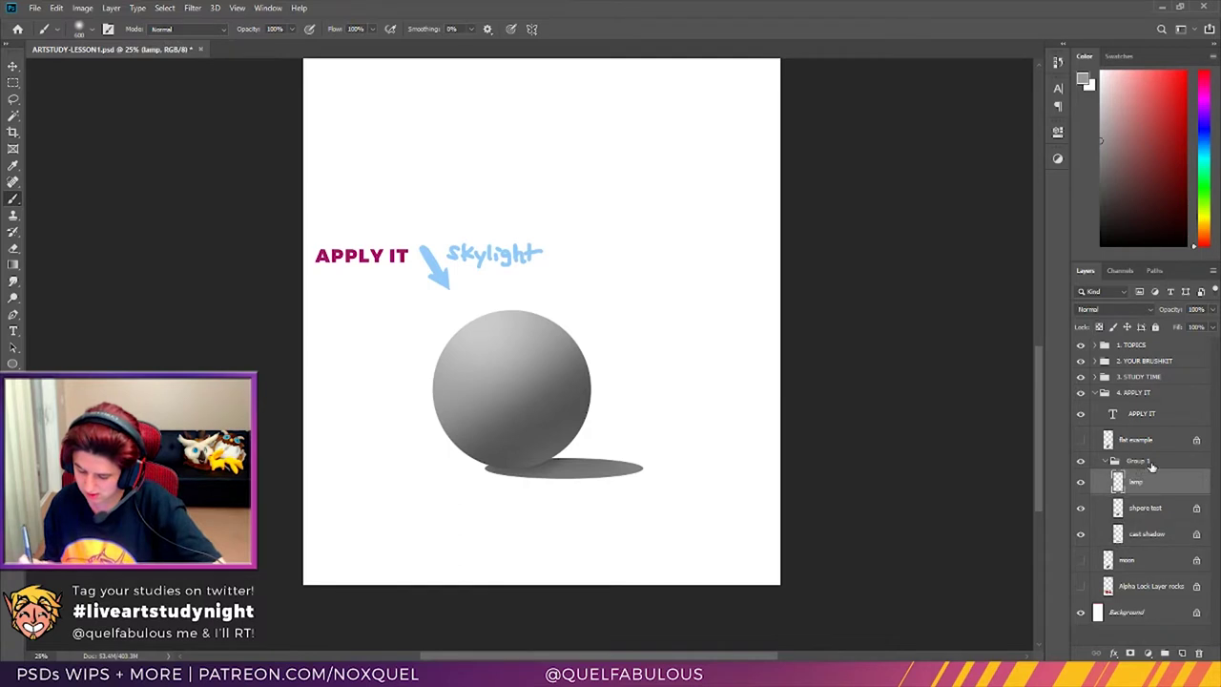
double_click(1140, 463)
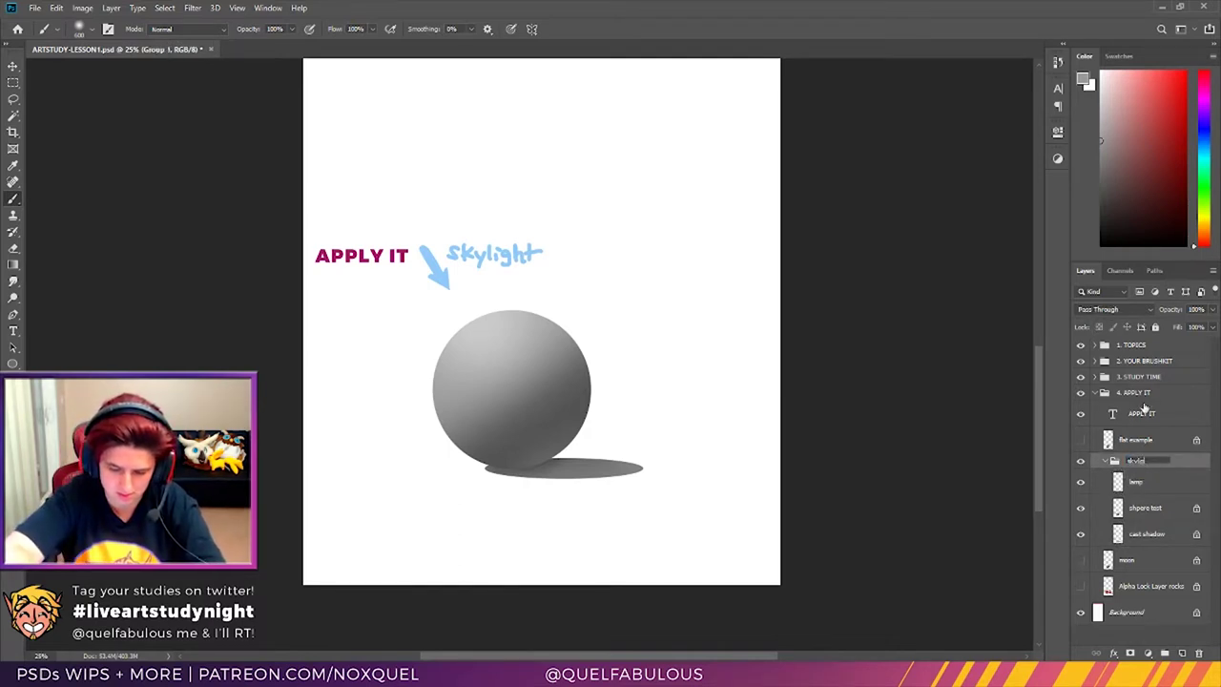
key(Return)
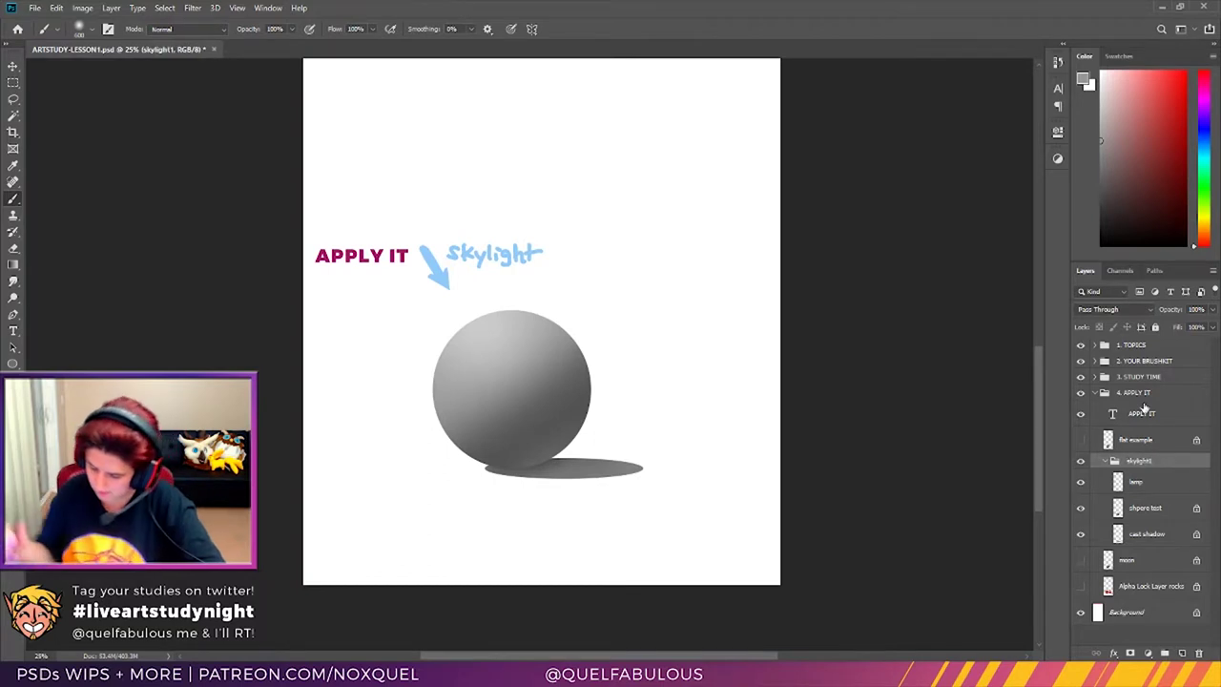
Step: Duplicate the skylight1 layer group, hide the original and expand the copy's layers
click(1108, 460)
drag(1154, 470, 1182, 653)
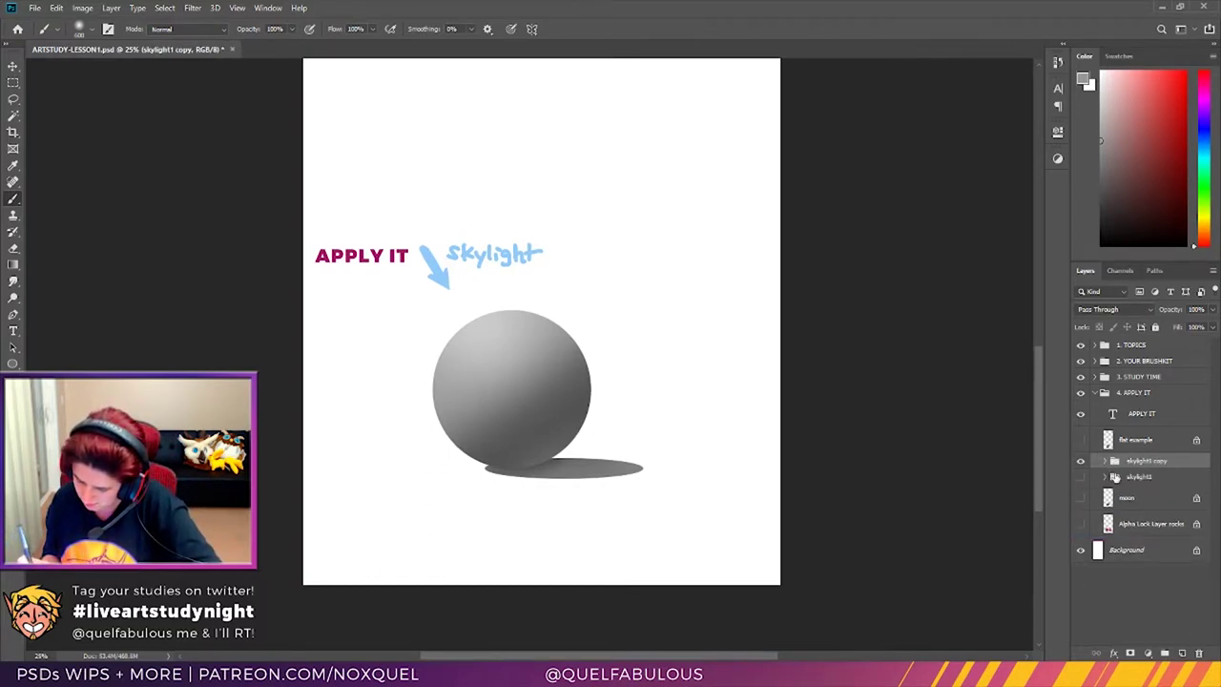
click(1103, 462)
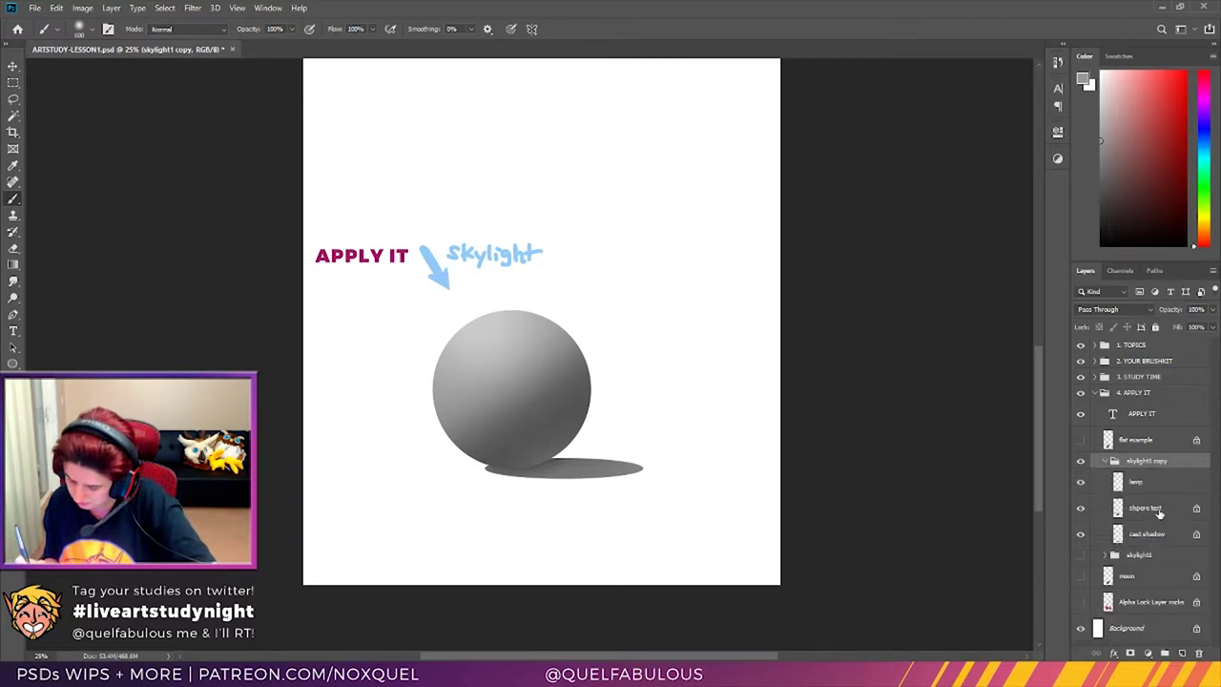
Step: Sample the light grey from the sphere on the shpere test layer and softly brush it over the sphere, toning down the highlight
click(1159, 511)
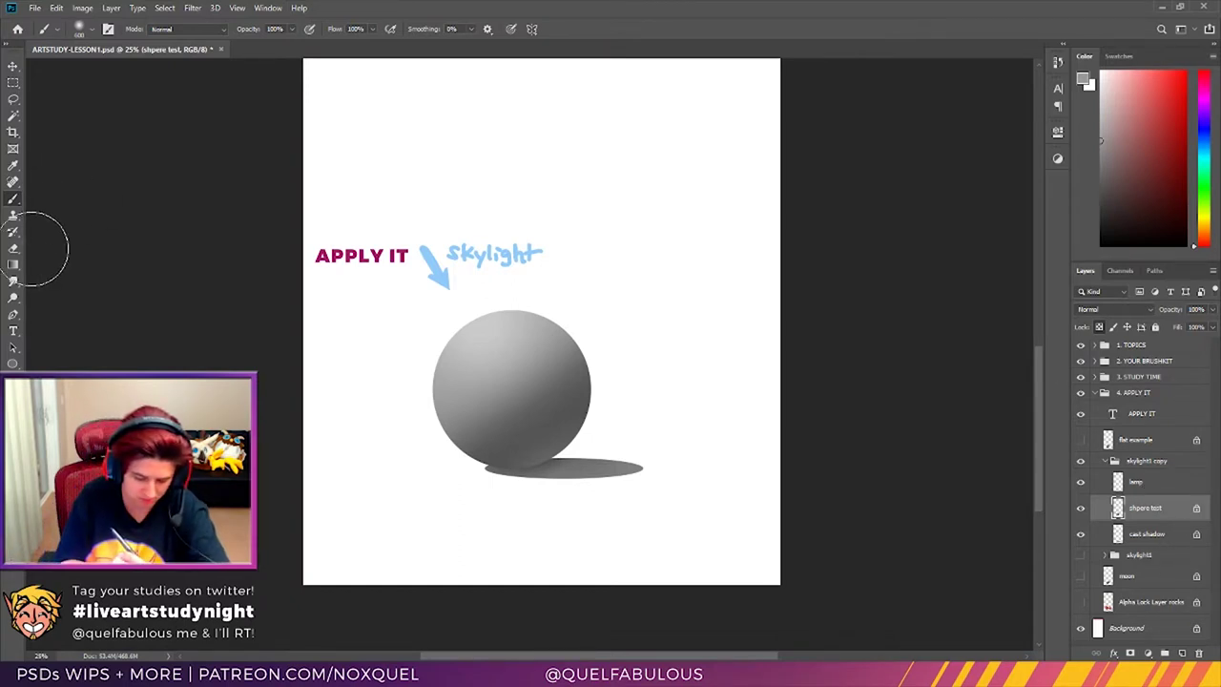
click(13, 164)
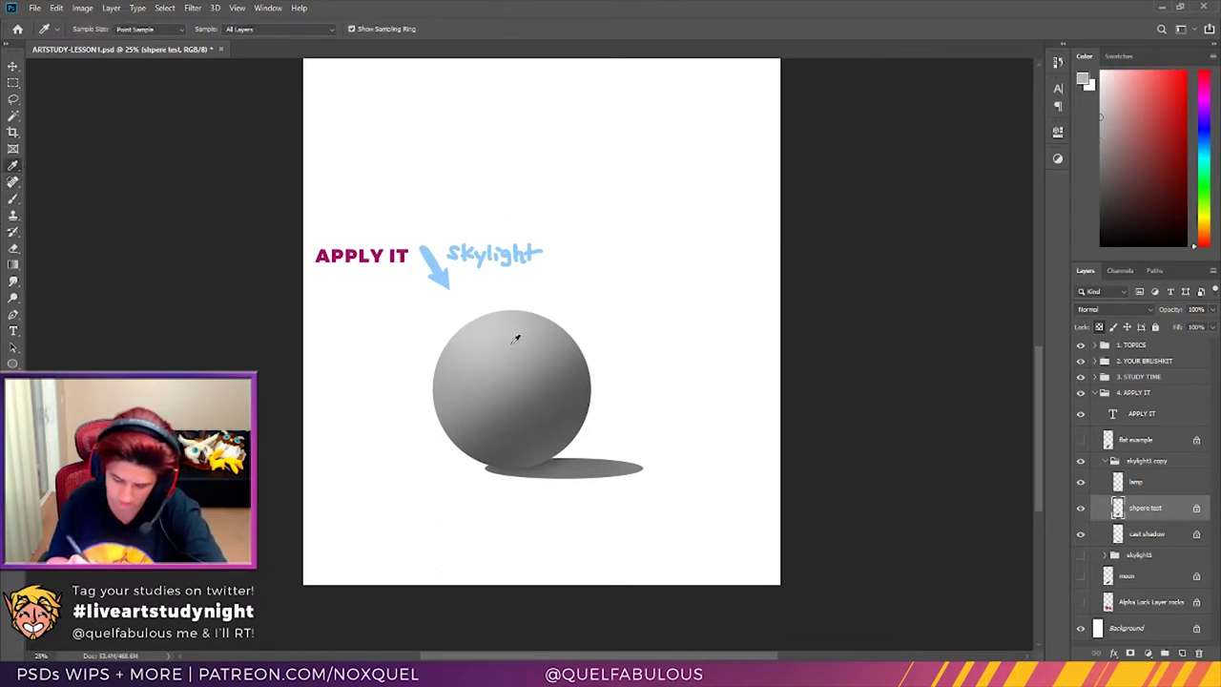
key(b)
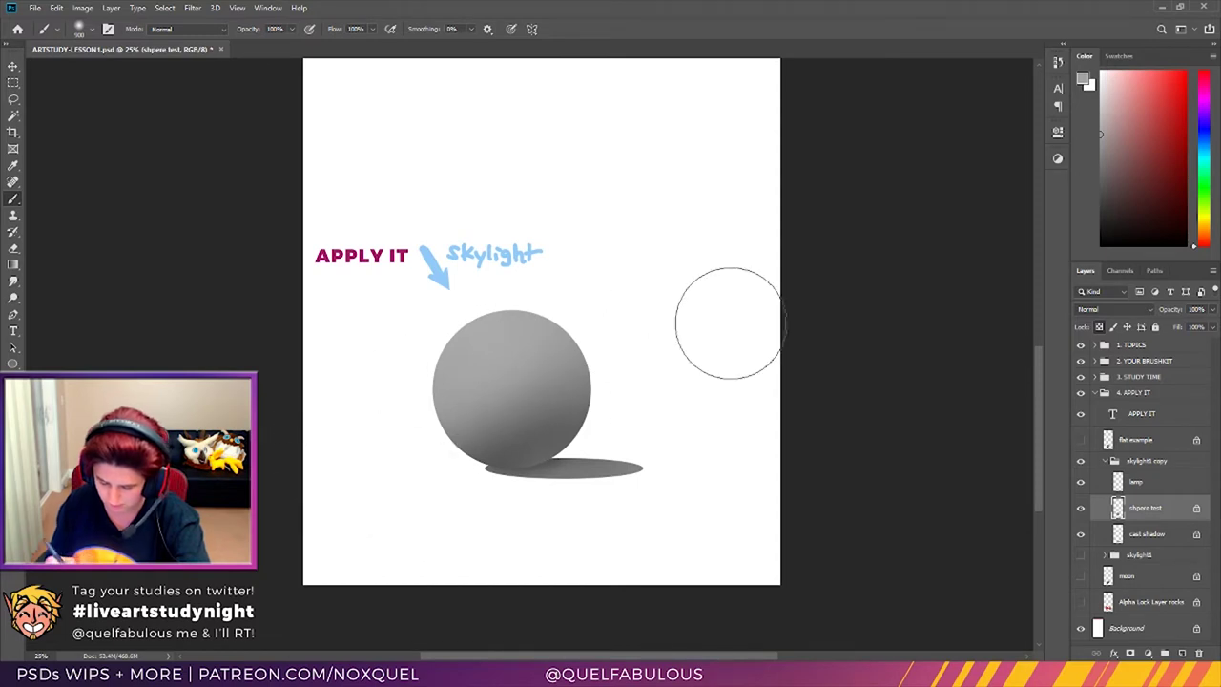
Step: Sample the dark grey at the sphere's base and brush soft shading over its lower and right sides
click(14, 165)
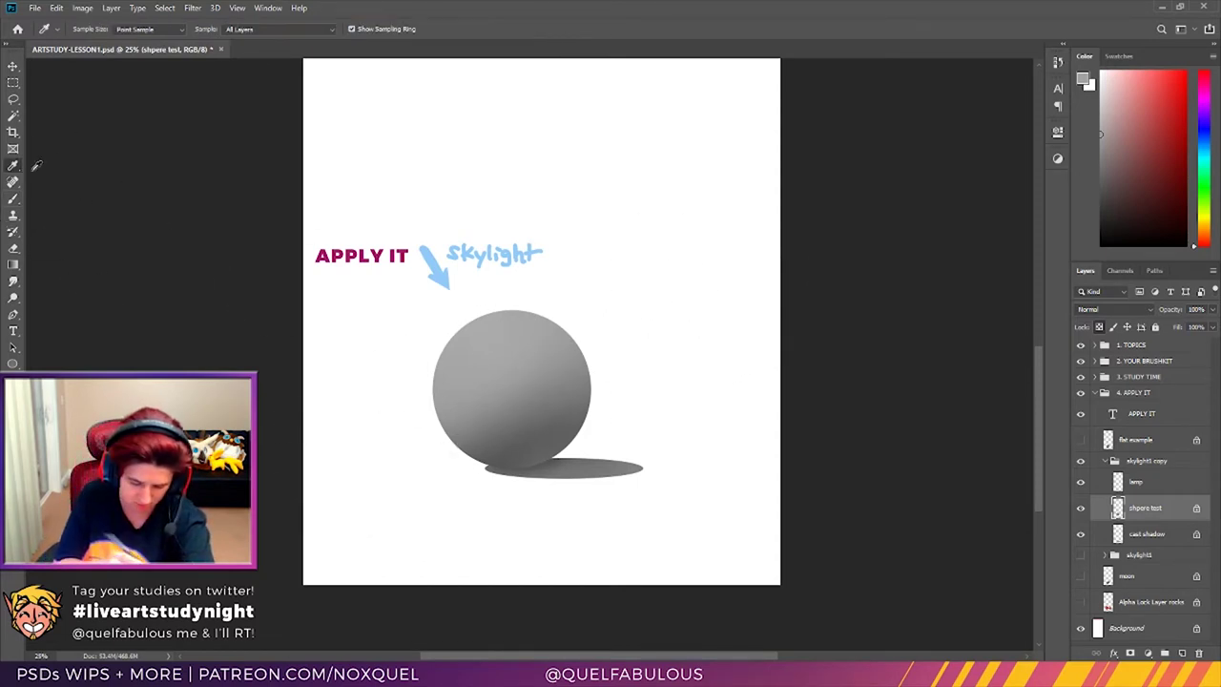
click(507, 454)
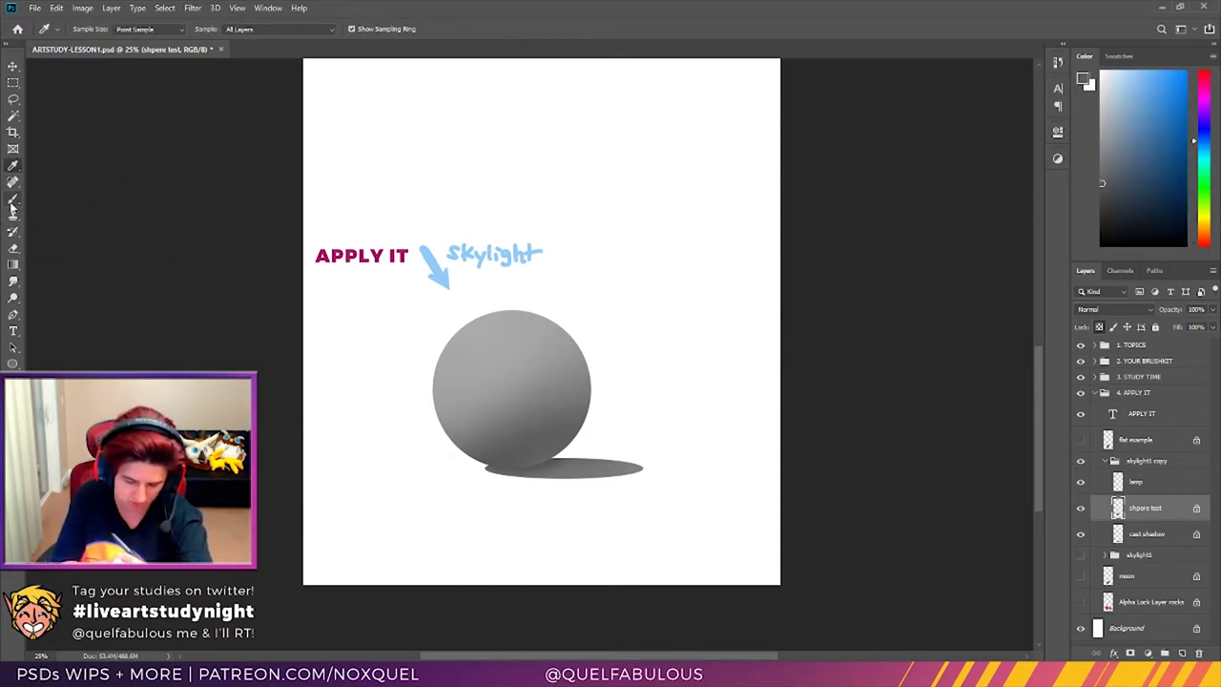
click(13, 198)
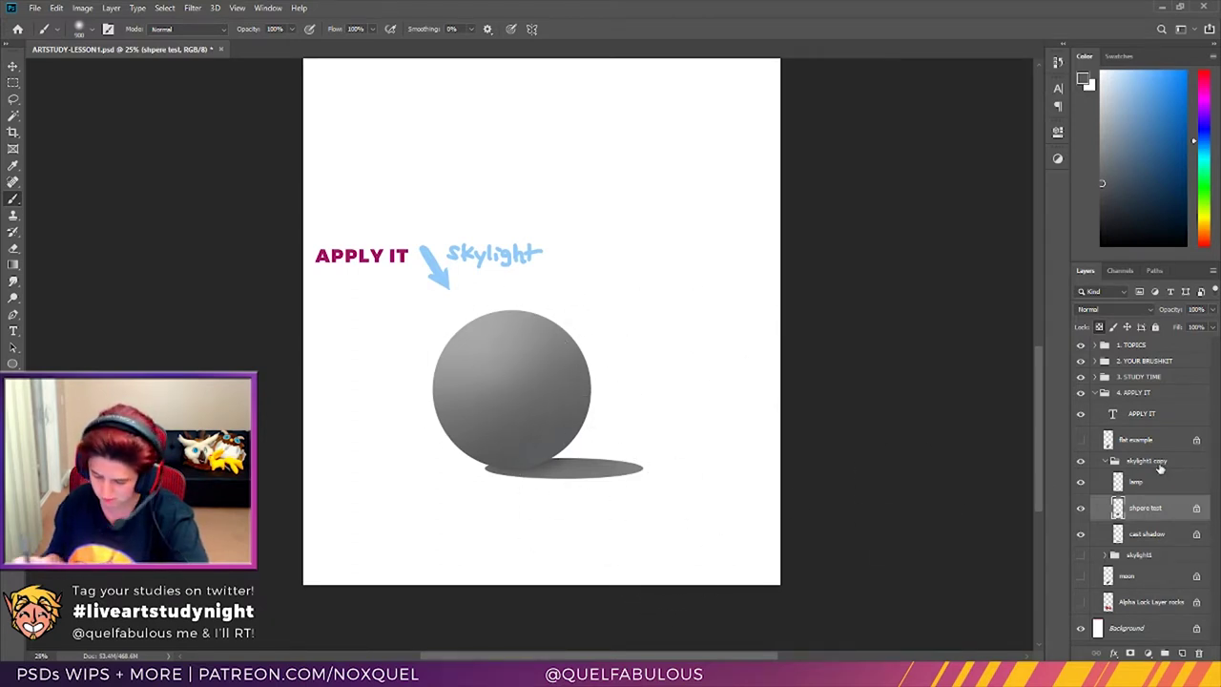
Step: Hide the cast shadow, add a new layer beneath the sphere and brush a soft dark grey ground shadow under it
click(1081, 534)
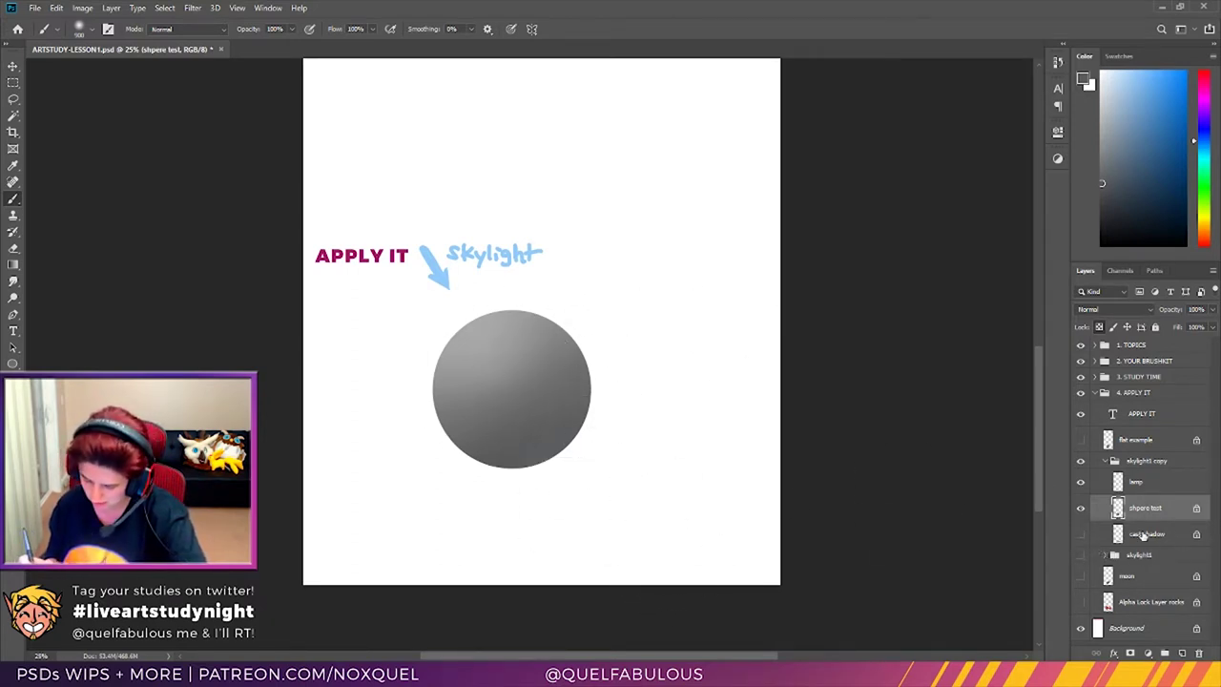
click(1162, 536)
click(1182, 653)
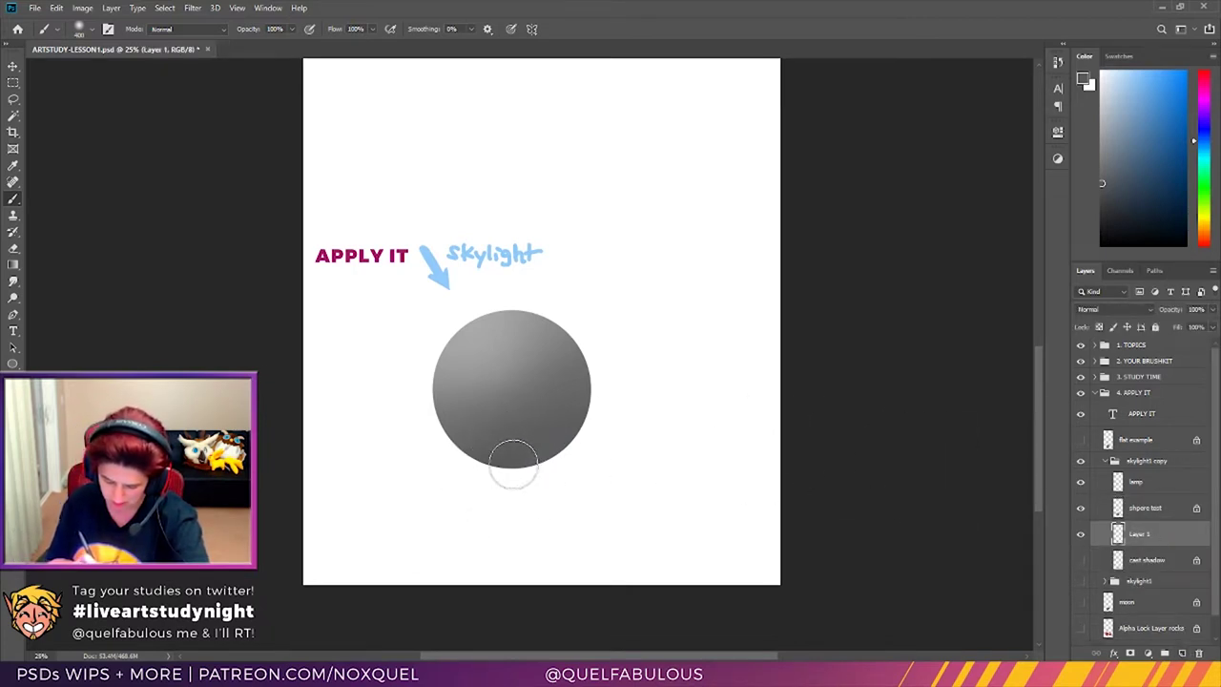
mouse_move(509, 466)
mouse_down()
mouse_move(497, 466)
mouse_move(520, 447)
mouse_move(558, 464)
mouse_move(456, 466)
mouse_up()
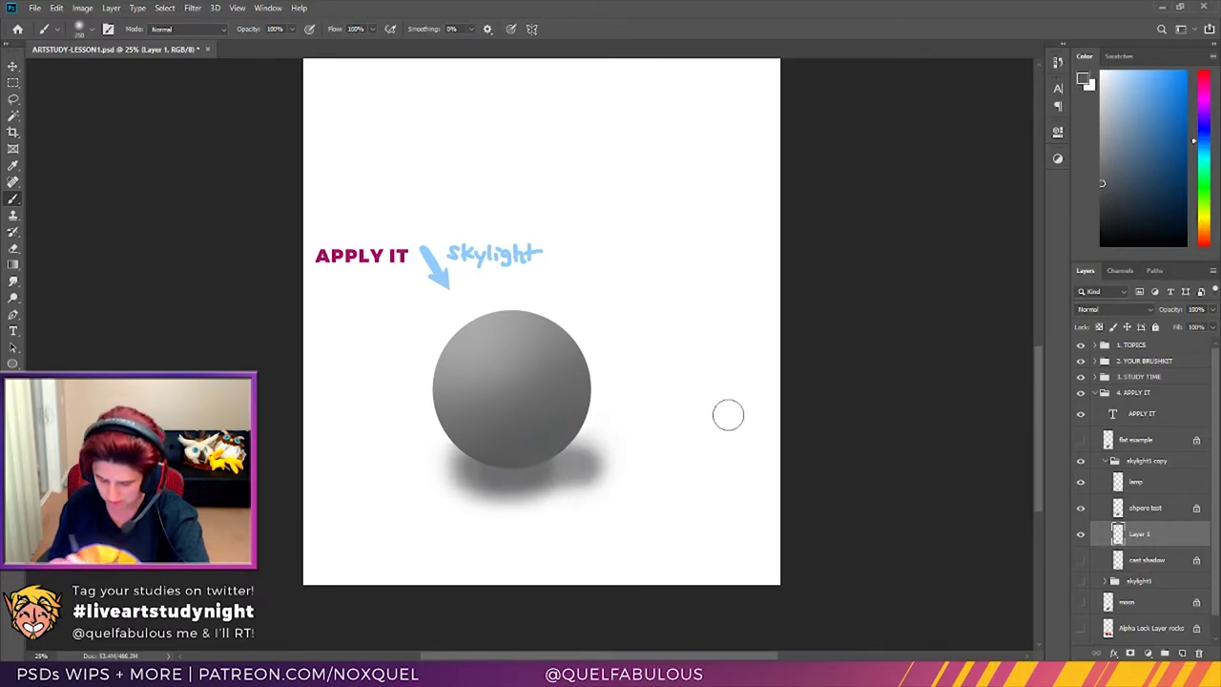
Step: Fade the painted ground shadow to a faint grey with a soft 600 px eraser
click(13, 248)
key(bracketright)
key(bracketright)
key(bracketright)
key(bracketright)
key(bracketright)
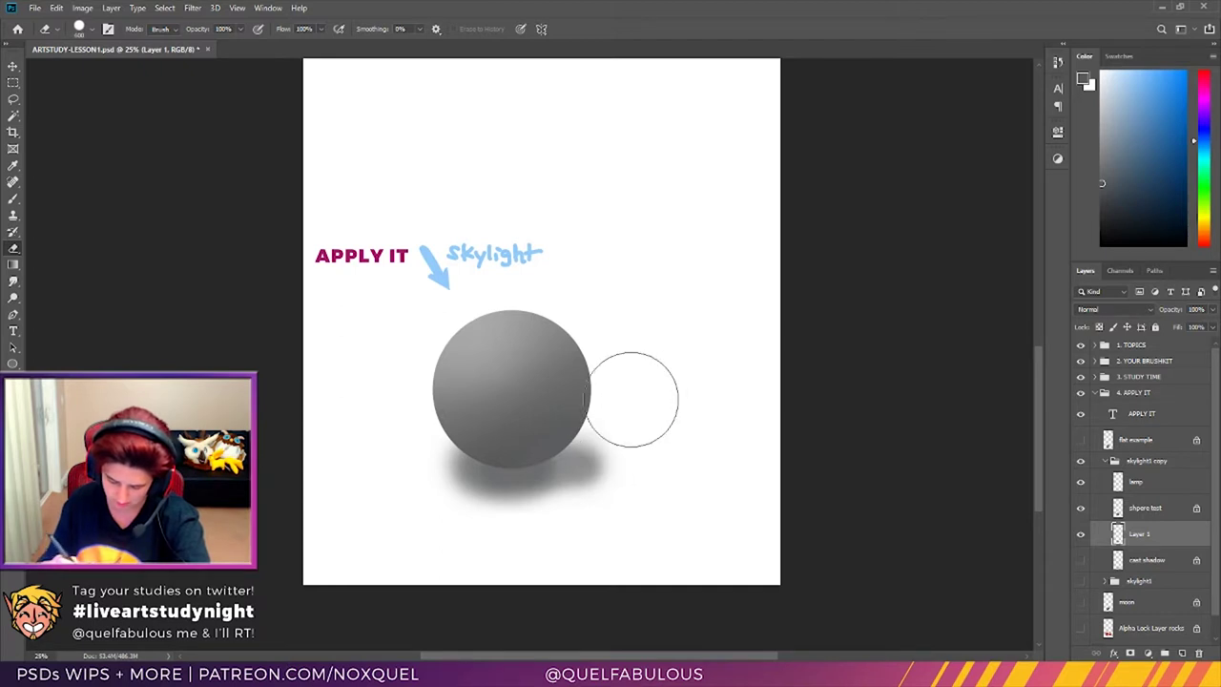
click(620, 415)
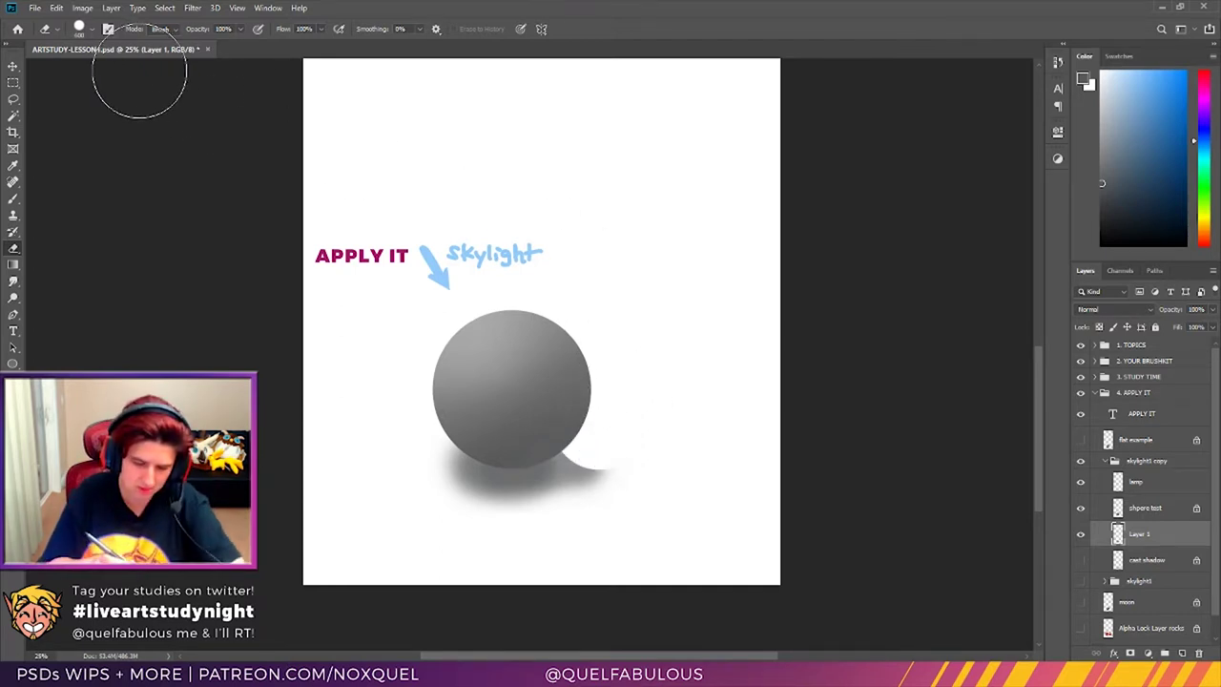
key(ctrl+z)
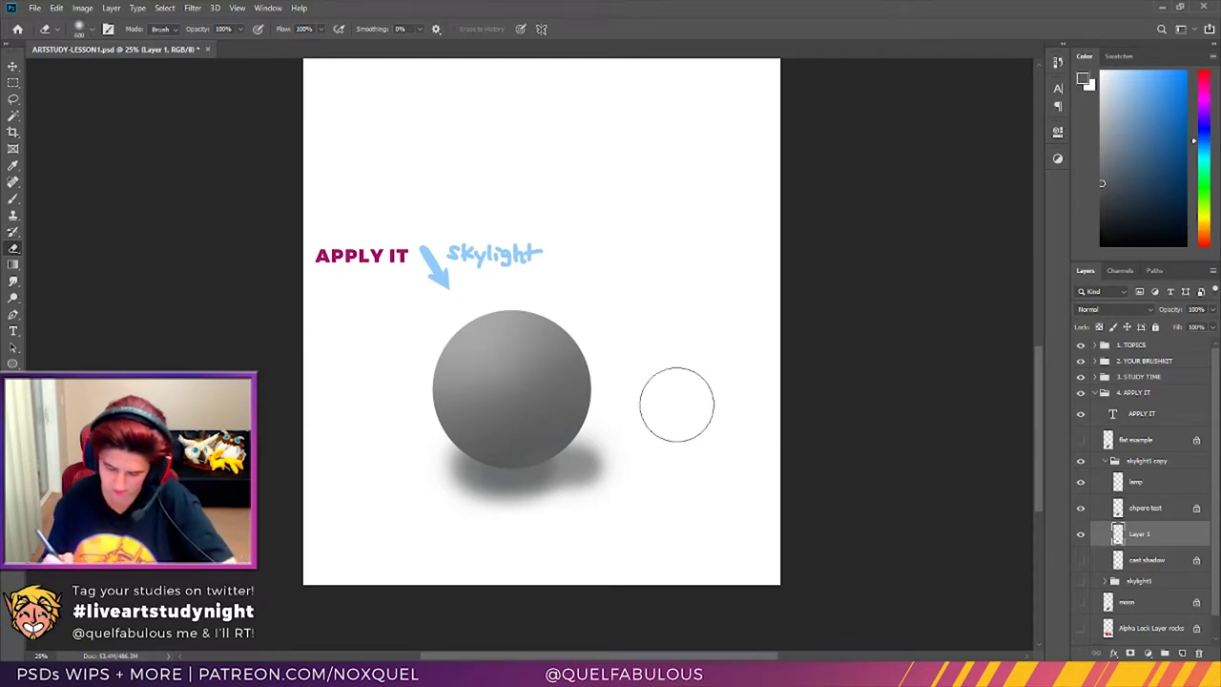
mouse_move(642, 445)
mouse_down()
mouse_move(627, 471)
mouse_move(456, 515)
mouse_move(549, 518)
mouse_move(401, 519)
mouse_move(576, 515)
mouse_move(649, 496)
mouse_move(444, 530)
mouse_move(444, 507)
mouse_move(470, 521)
mouse_move(461, 504)
mouse_move(515, 501)
mouse_move(631, 420)
mouse_move(603, 435)
mouse_up()
Step: Choose a darker grey and brush a contact shadow under the sphere, extending it to the right
key(b)
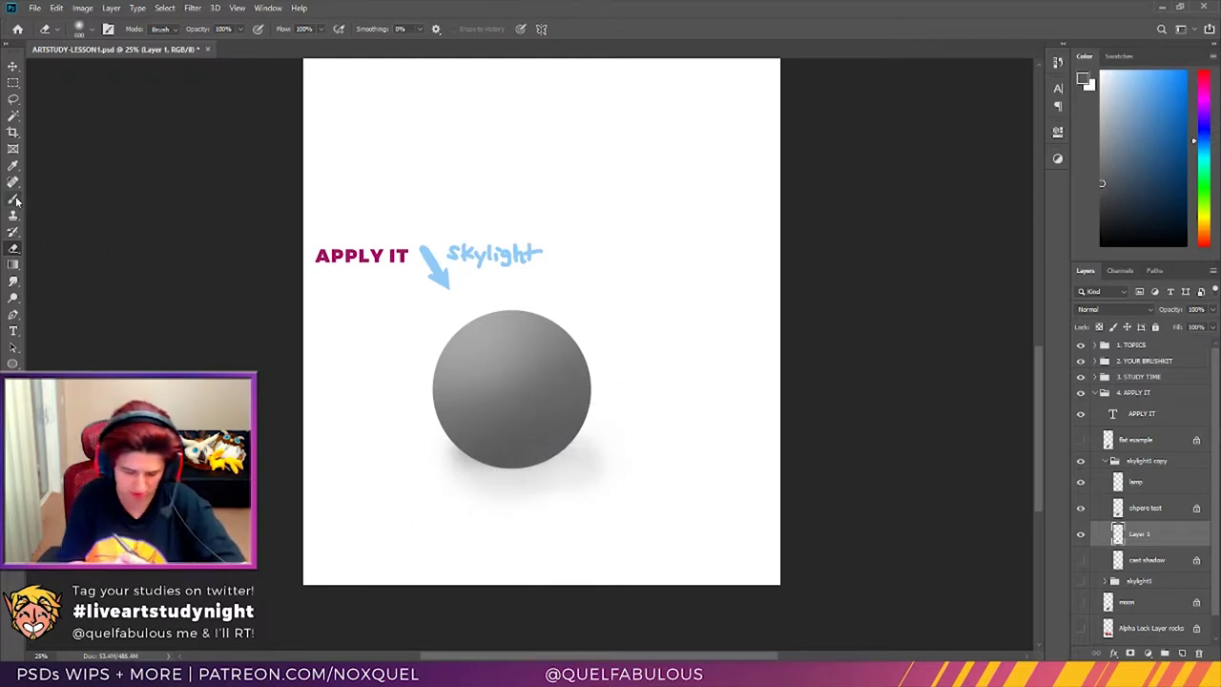
click(1100, 191)
click(1103, 200)
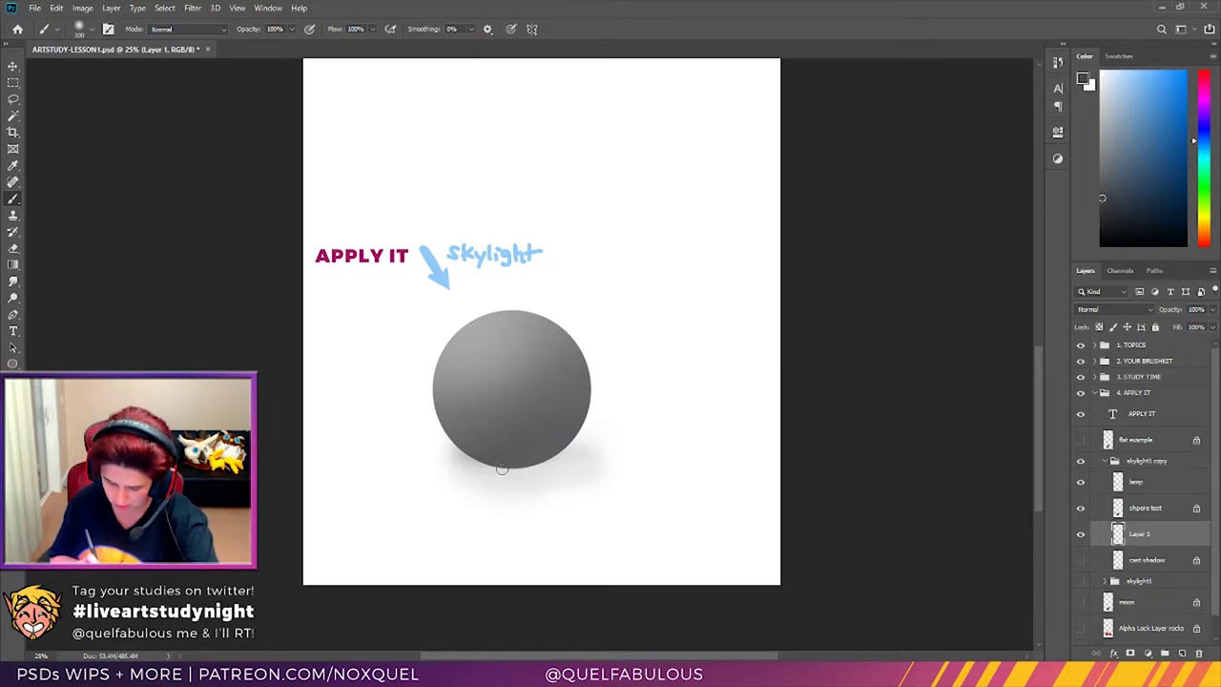
mouse_move(500, 465)
mouse_down()
mouse_move(549, 465)
mouse_move(503, 463)
mouse_move(542, 465)
mouse_move(517, 449)
mouse_move(477, 469)
mouse_move(577, 460)
mouse_move(507, 463)
mouse_move(535, 470)
mouse_move(597, 449)
mouse_move(531, 477)
mouse_move(586, 466)
mouse_up()
key(bracketright)
Step: Erase the edges of the ground shadow with varied soft eraser sizes, leaving a thin contact shadow tapering to the right
click(13, 247)
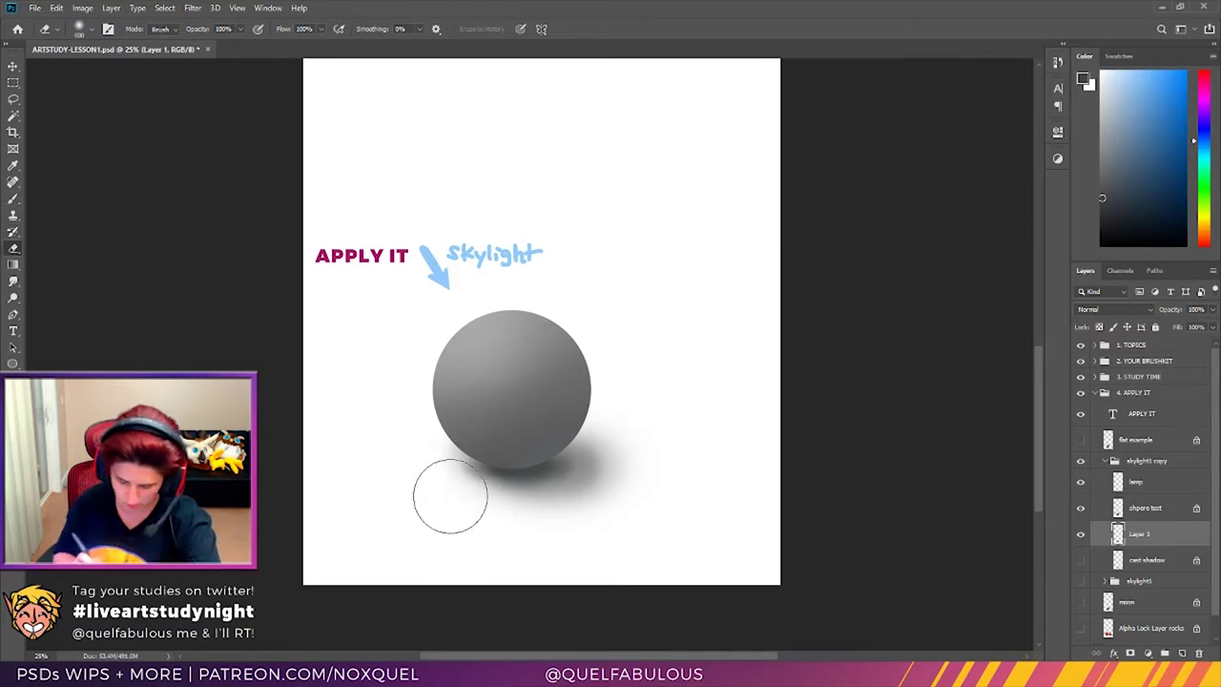
key(bracketleft)
key(bracketleft)
key(bracketleft)
key(bracketleft)
mouse_move(514, 516)
mouse_down()
mouse_move(570, 513)
mouse_move(472, 495)
mouse_move(604, 509)
mouse_move(458, 486)
mouse_move(613, 481)
mouse_move(591, 500)
mouse_move(533, 513)
mouse_move(662, 471)
mouse_move(597, 491)
mouse_move(572, 430)
mouse_move(653, 431)
mouse_move(626, 434)
mouse_move(654, 467)
mouse_move(576, 495)
mouse_move(632, 484)
mouse_move(601, 490)
mouse_up()
key(bracketleft)
key(bracketleft)
key(bracketleft)
mouse_move(619, 447)
mouse_down()
mouse_move(586, 485)
mouse_move(553, 491)
mouse_move(514, 487)
mouse_move(574, 481)
mouse_move(458, 477)
mouse_move(627, 473)
mouse_move(514, 488)
mouse_move(691, 447)
mouse_move(582, 475)
mouse_move(638, 464)
mouse_move(653, 444)
mouse_move(578, 457)
mouse_up()
key(bracketright)
key(bracketright)
key(bracketright)
key(bracketright)
key(bracketright)
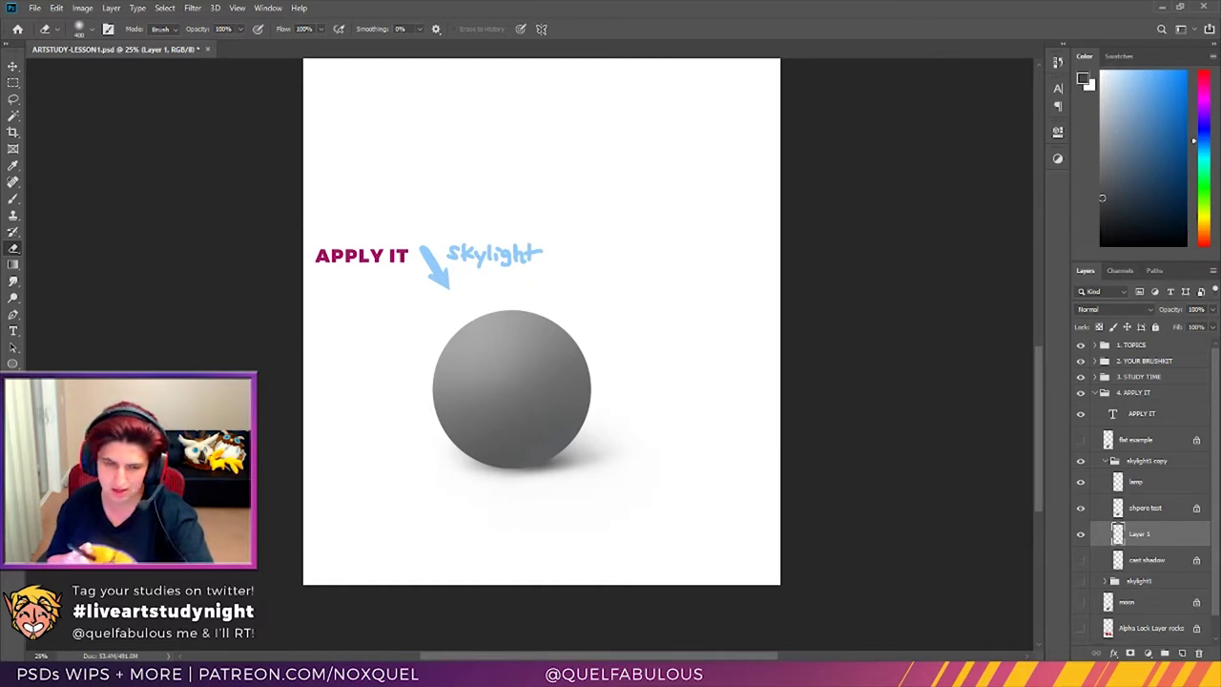
key(b)
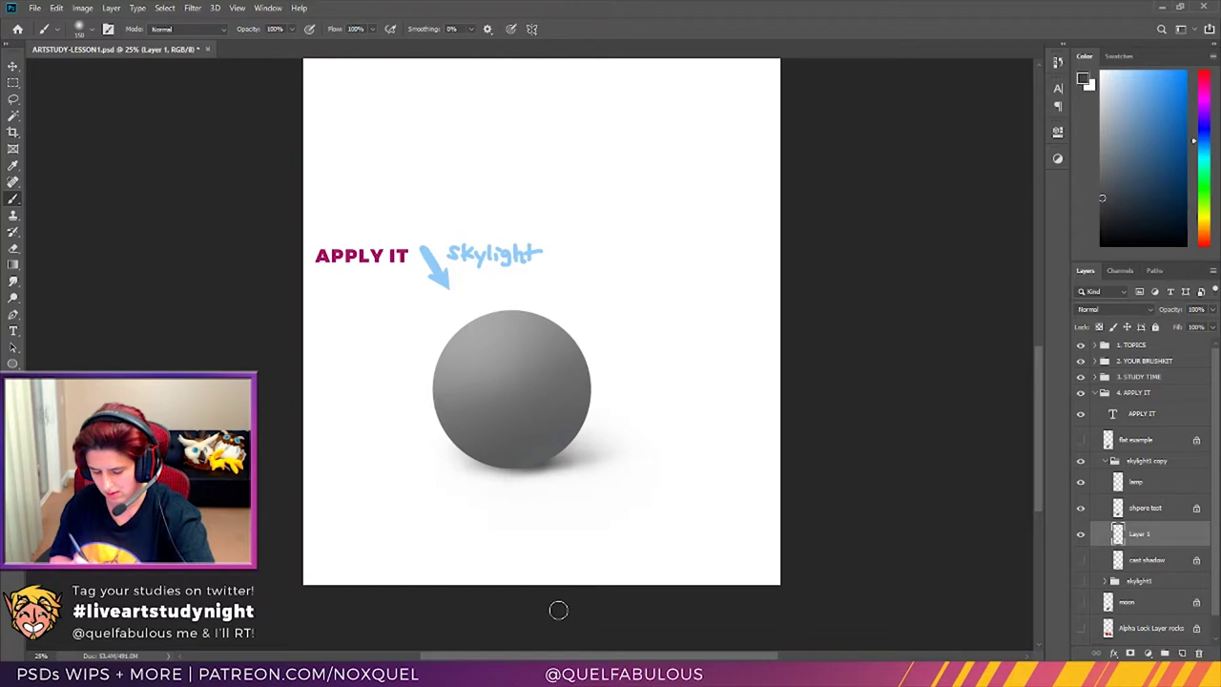
Step: Hide the painted soft shadow layer and show the original elliptical cast shadow layer again
click(1144, 511)
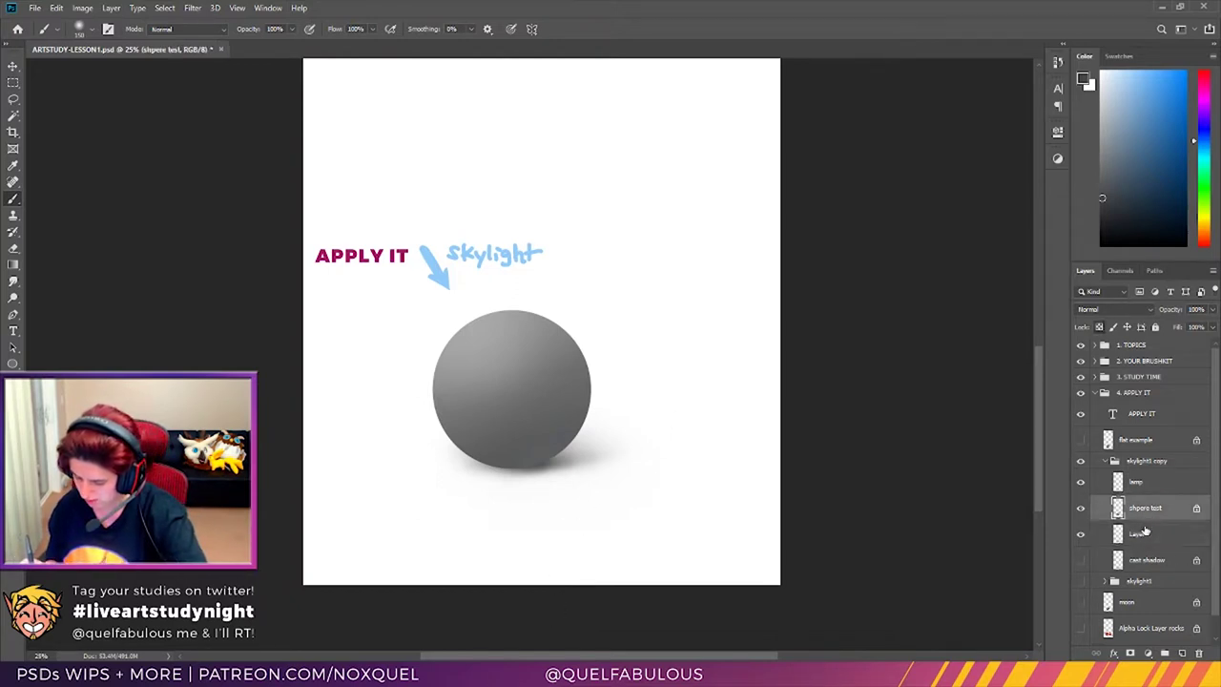
click(1080, 534)
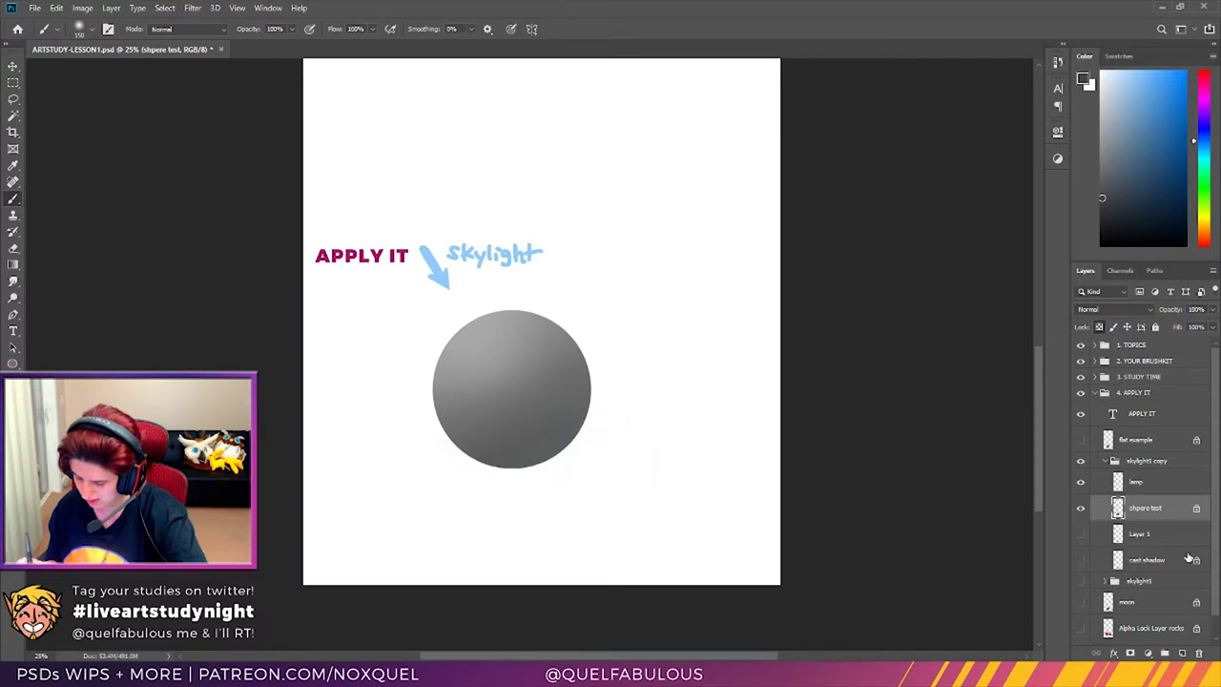
click(1082, 560)
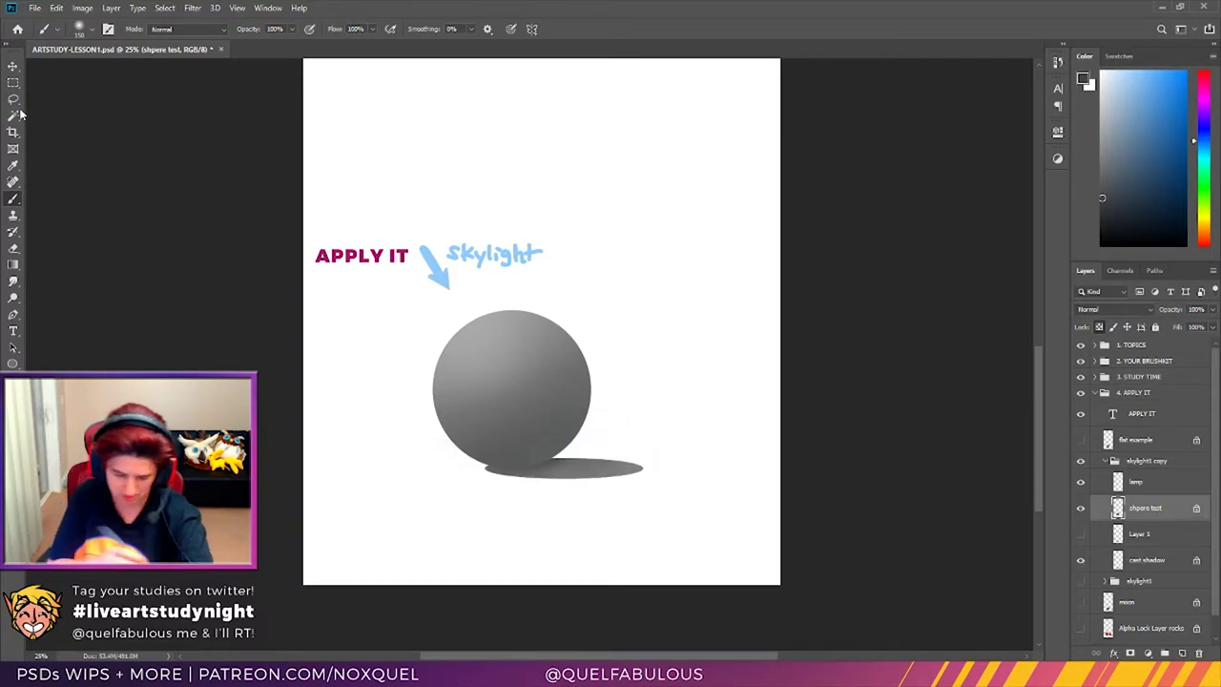
Step: Try stretching the cast shadow ellipse to the right to about 170% of its width, and undo the transformation
click(20, 74)
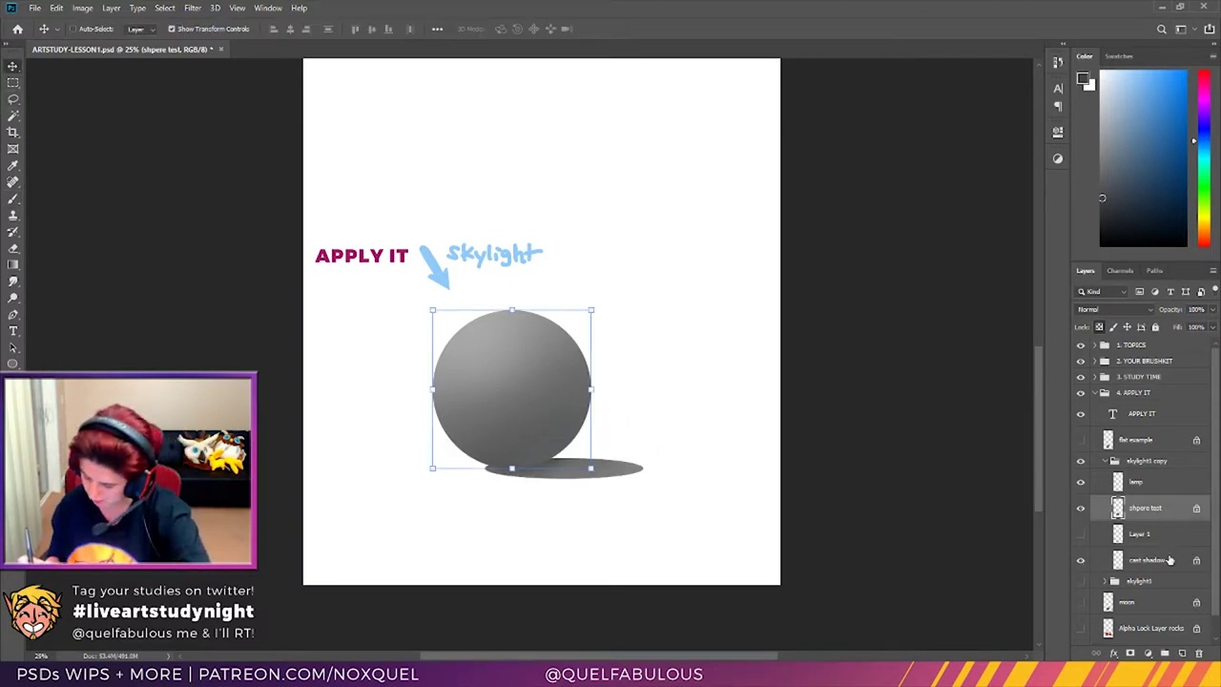
click(1154, 560)
drag(645, 466, 754, 470)
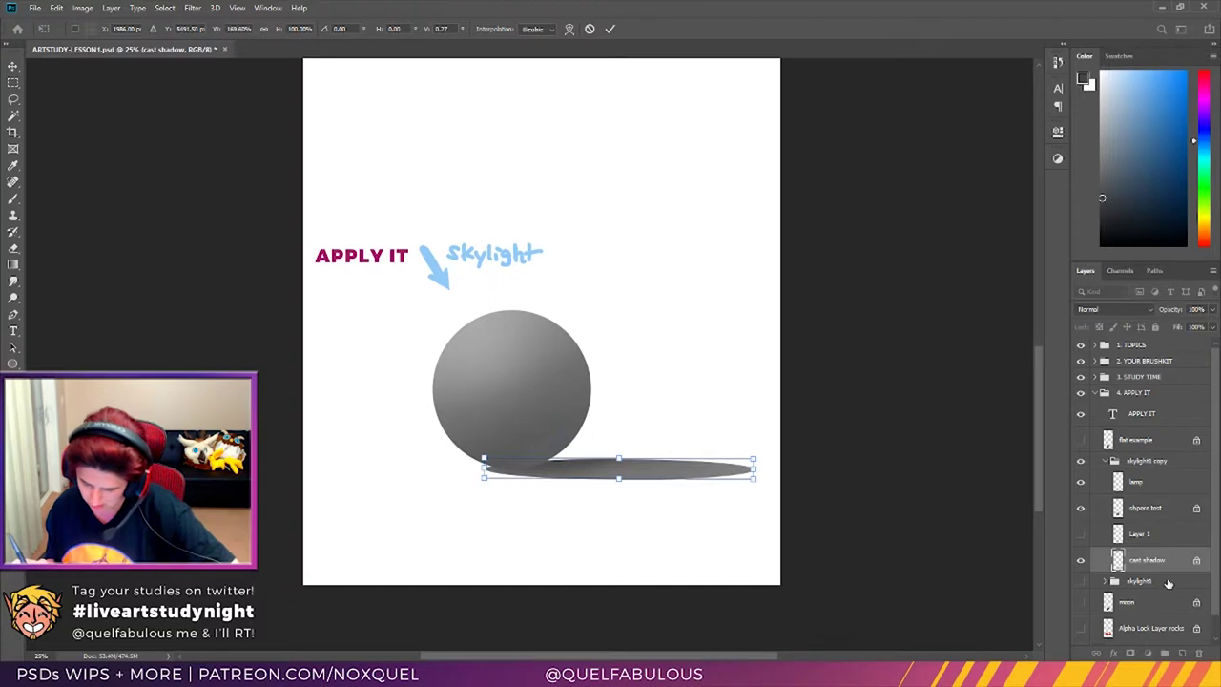
click(612, 29)
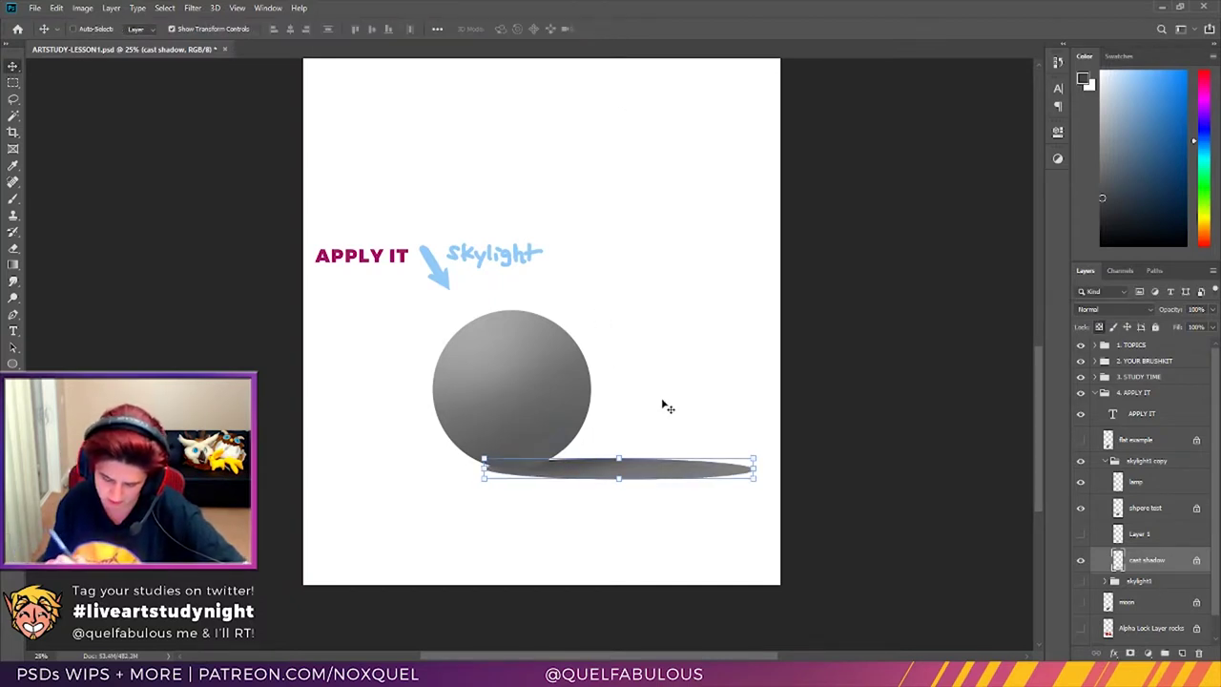
key(ctrl+z)
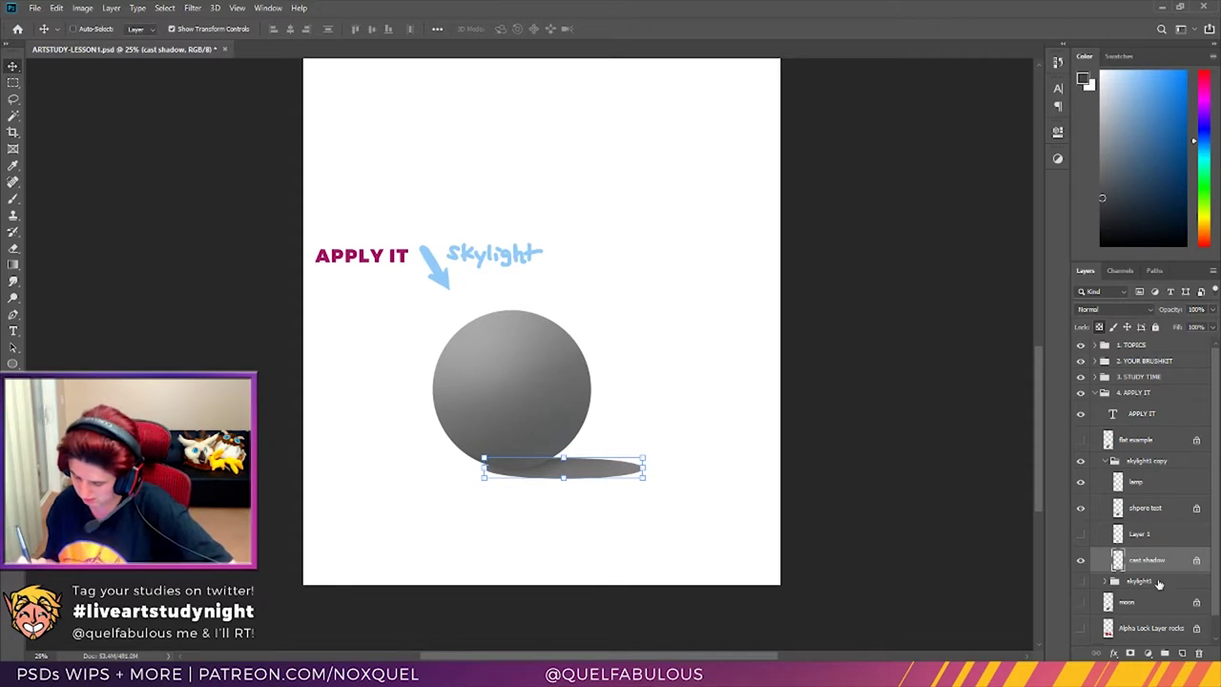
Step: Add a new layer above Layer 1 and brush a thin dark grey stroke along the sphere's lower-left edge
click(1156, 540)
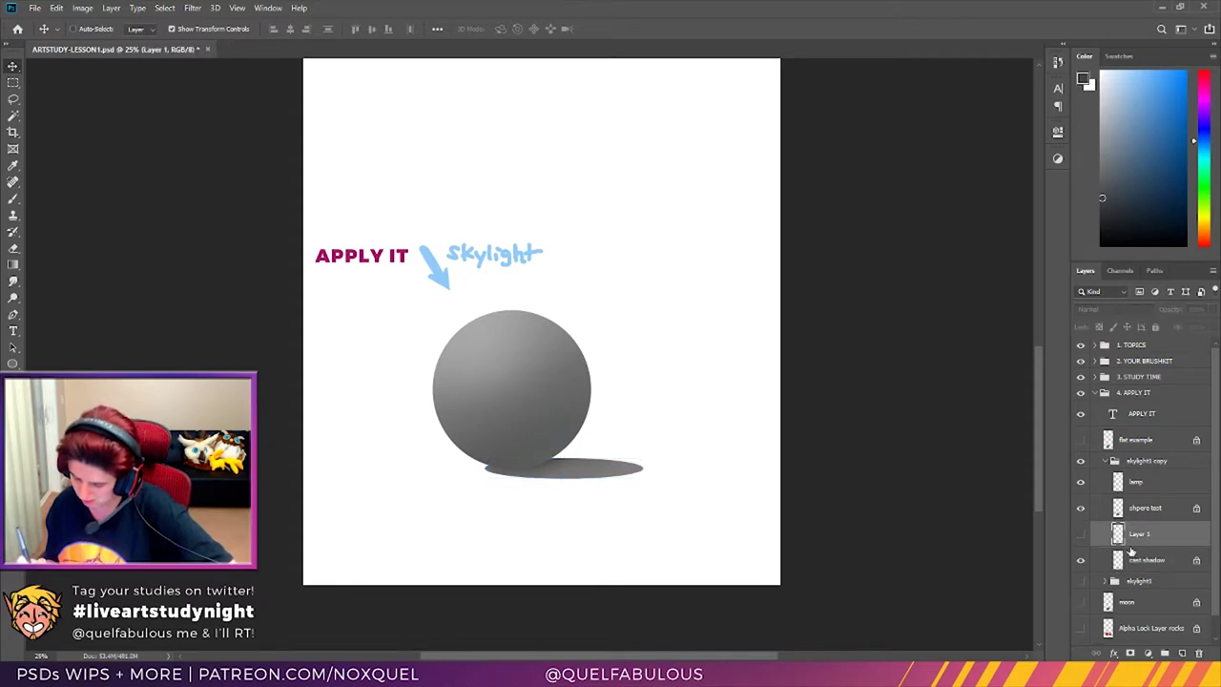
click(1183, 654)
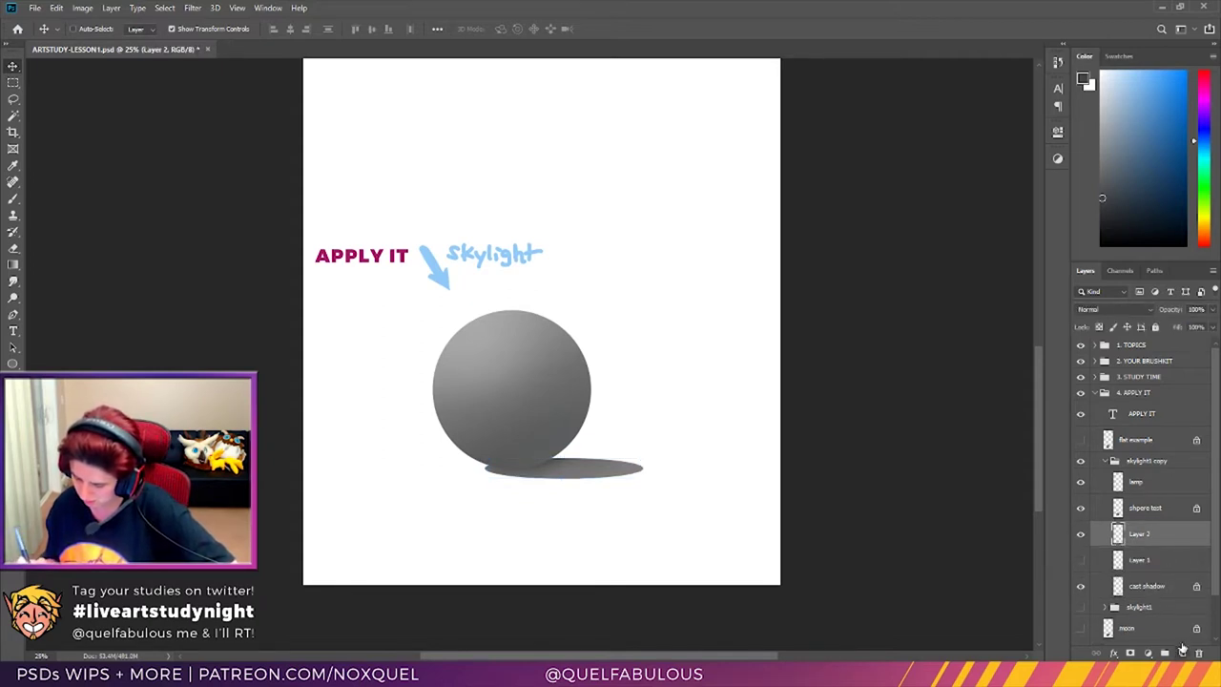
click(14, 197)
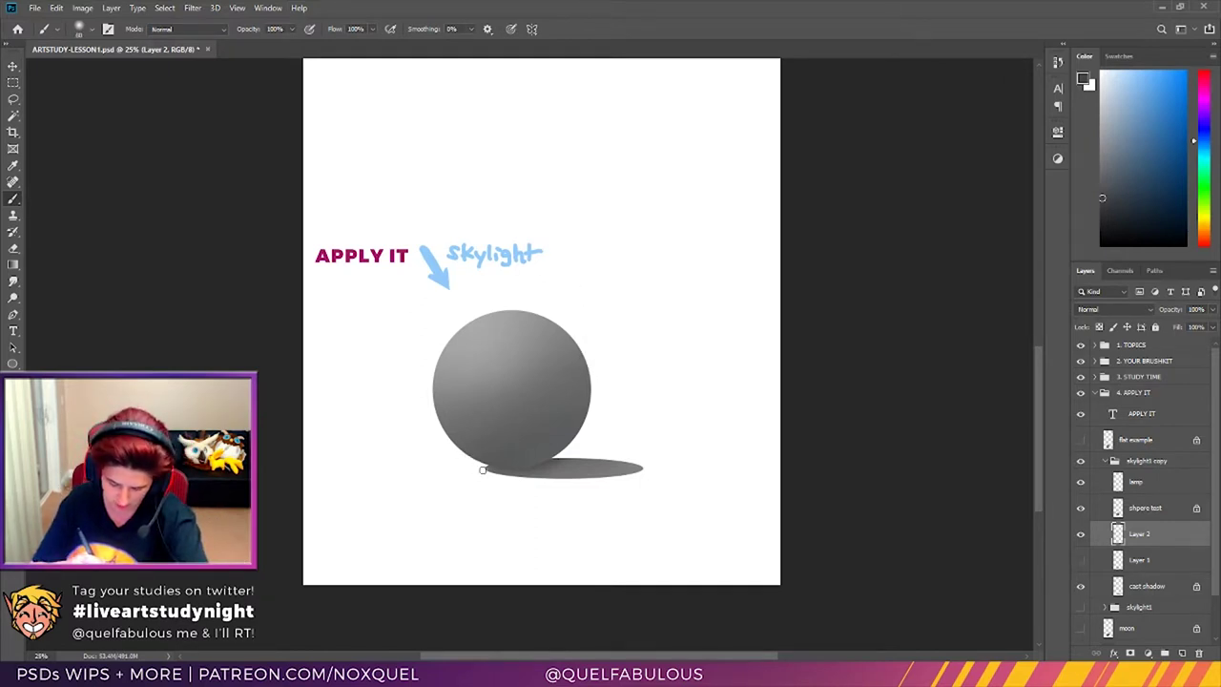
drag(468, 455, 456, 439)
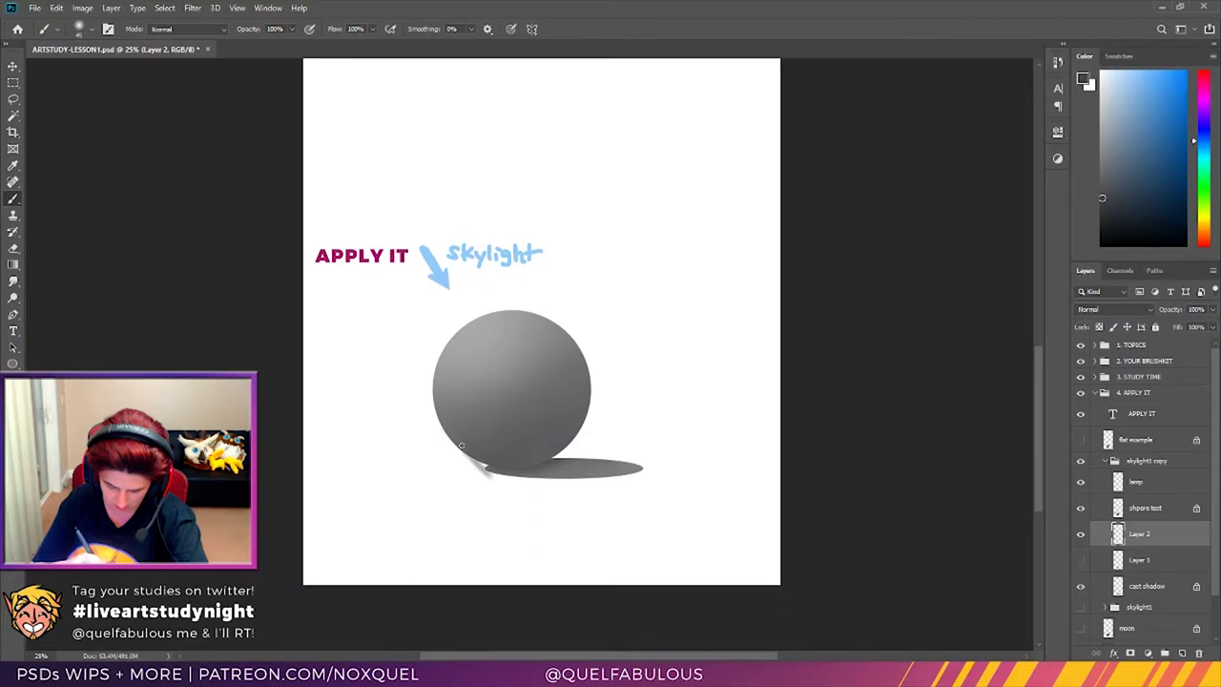
Step: Move the new layer above the sphere and paint a bright blue diagonal line from the shadow's left end past the sphere's left edge
click(1166, 81)
drag(1152, 530, 1126, 480)
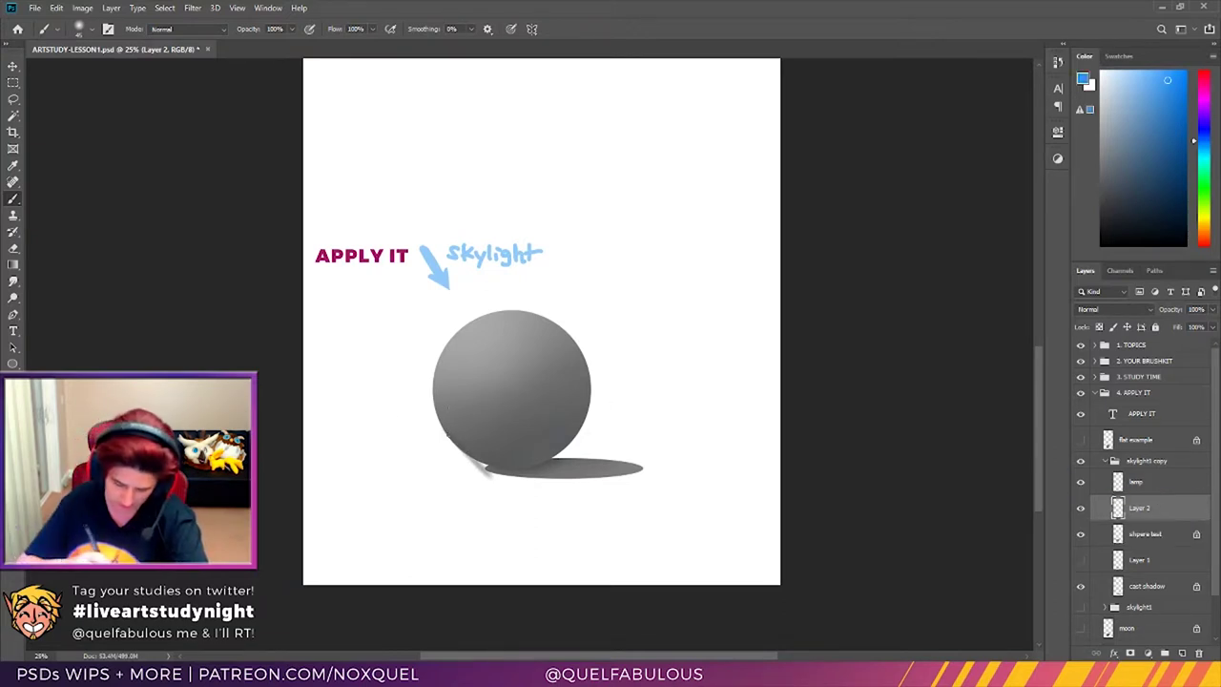
drag(484, 469, 433, 417)
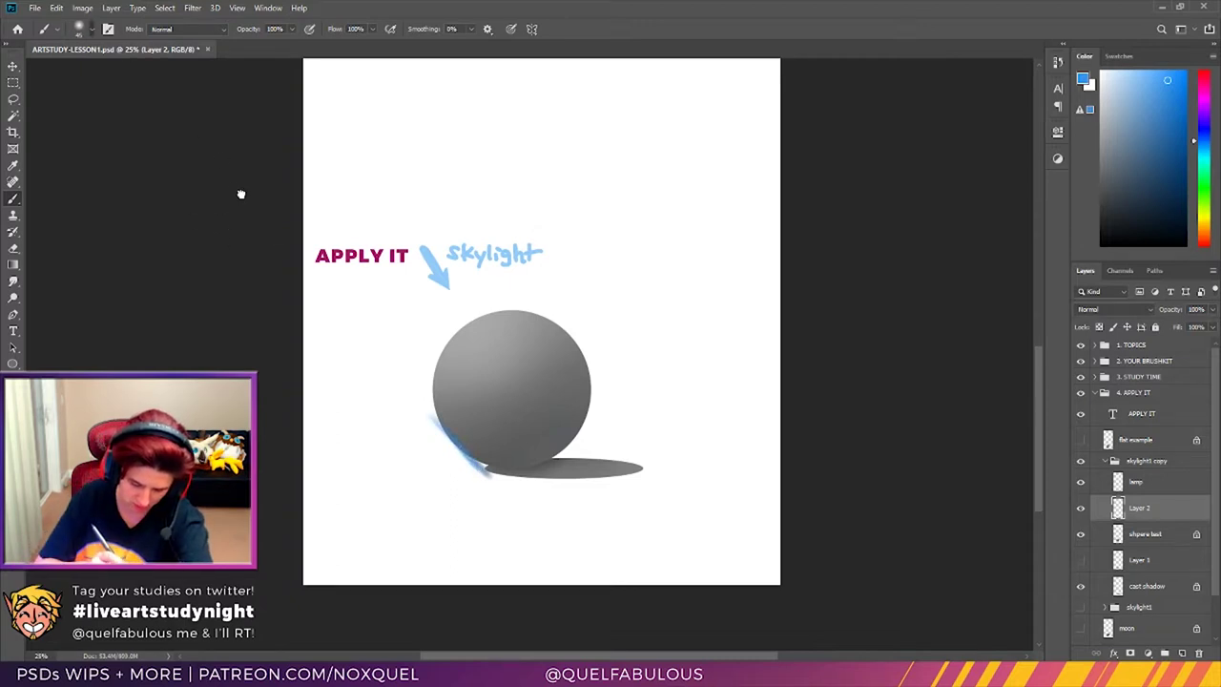
drag(484, 471, 468, 455)
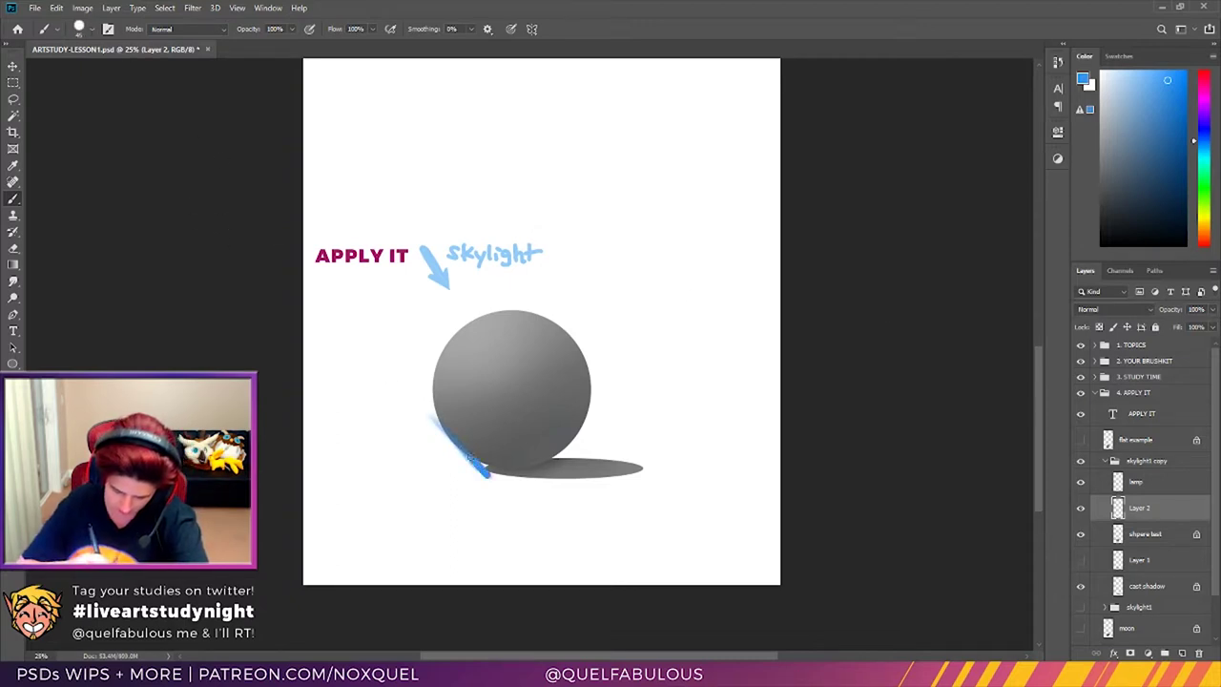
drag(435, 416, 390, 349)
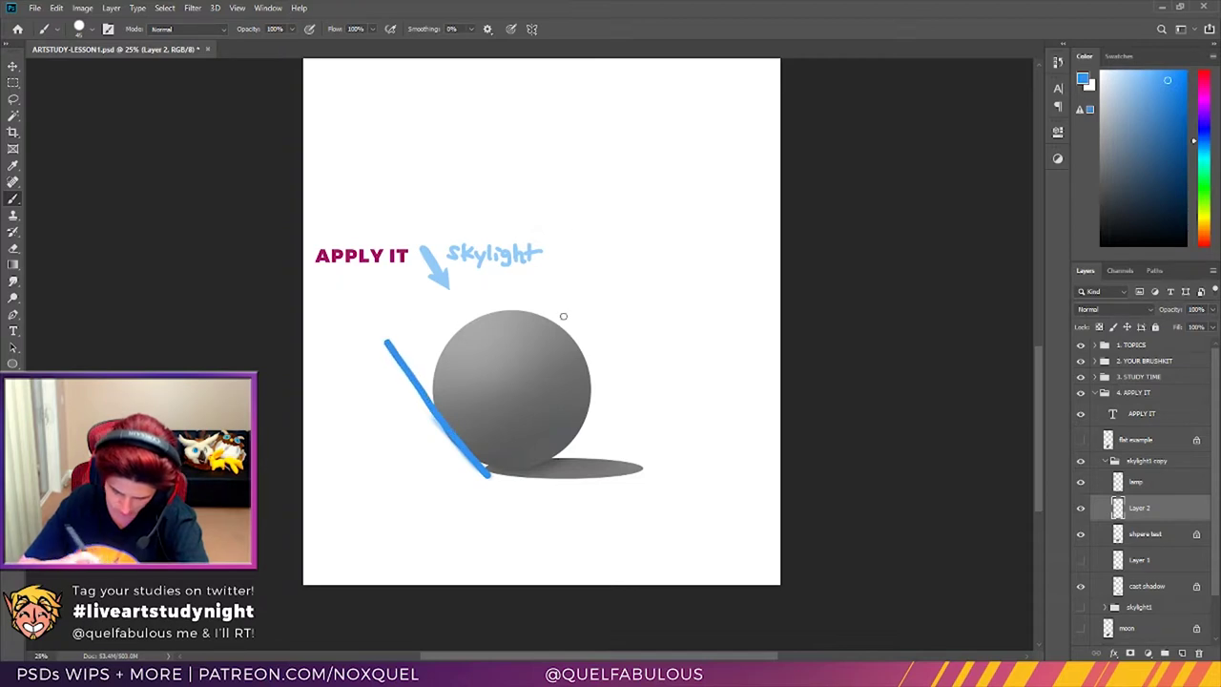
Step: Rotate the canvas view until the skylight arrow points straight down, and paint blue guide lines at the shadow's far end and the sphere's far edge
key(r)
drag(900, 232, 887, 487)
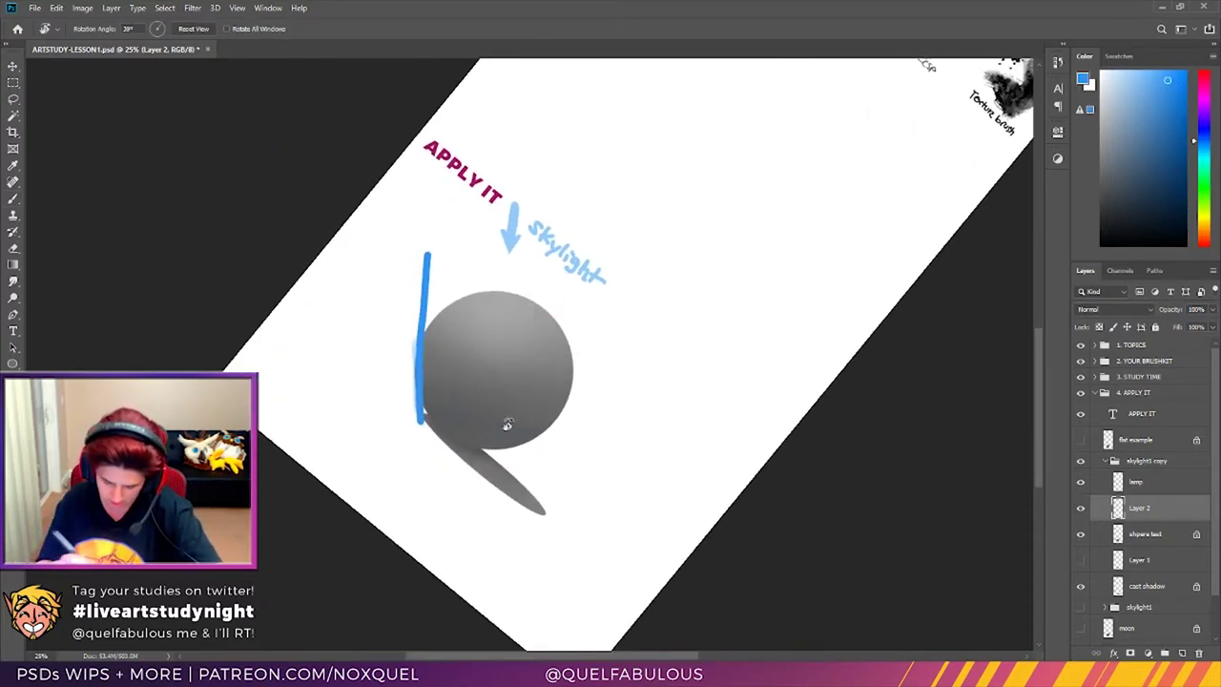
click(16, 200)
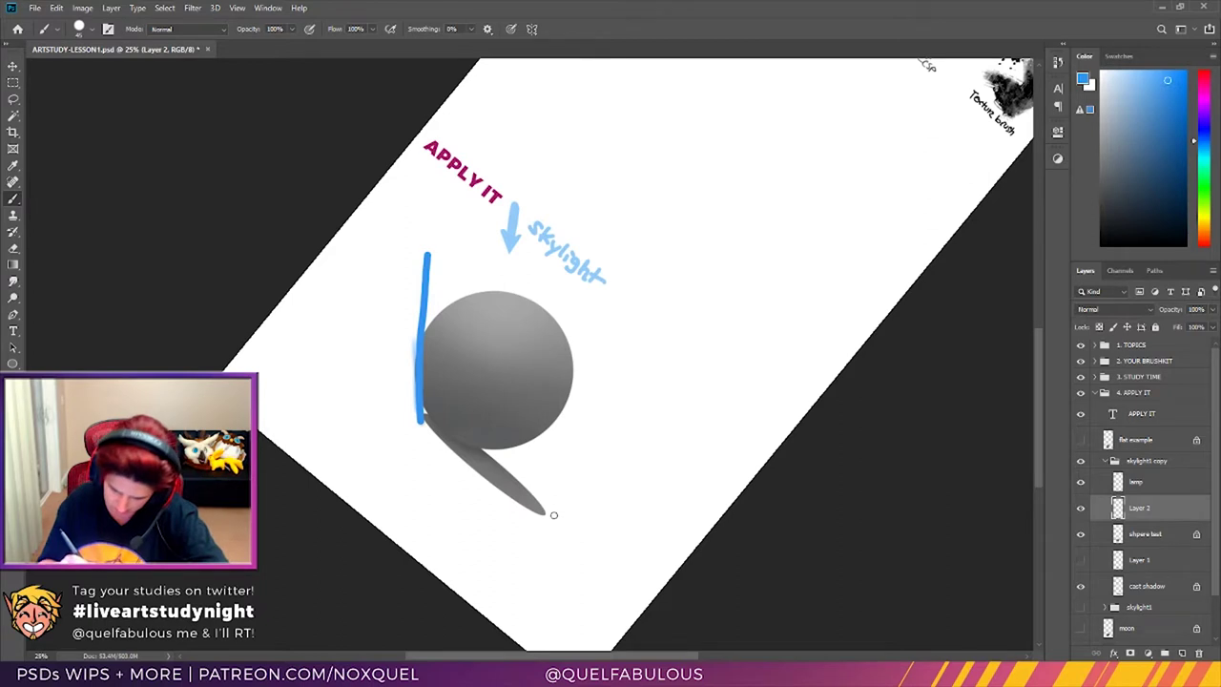
drag(549, 508, 550, 464)
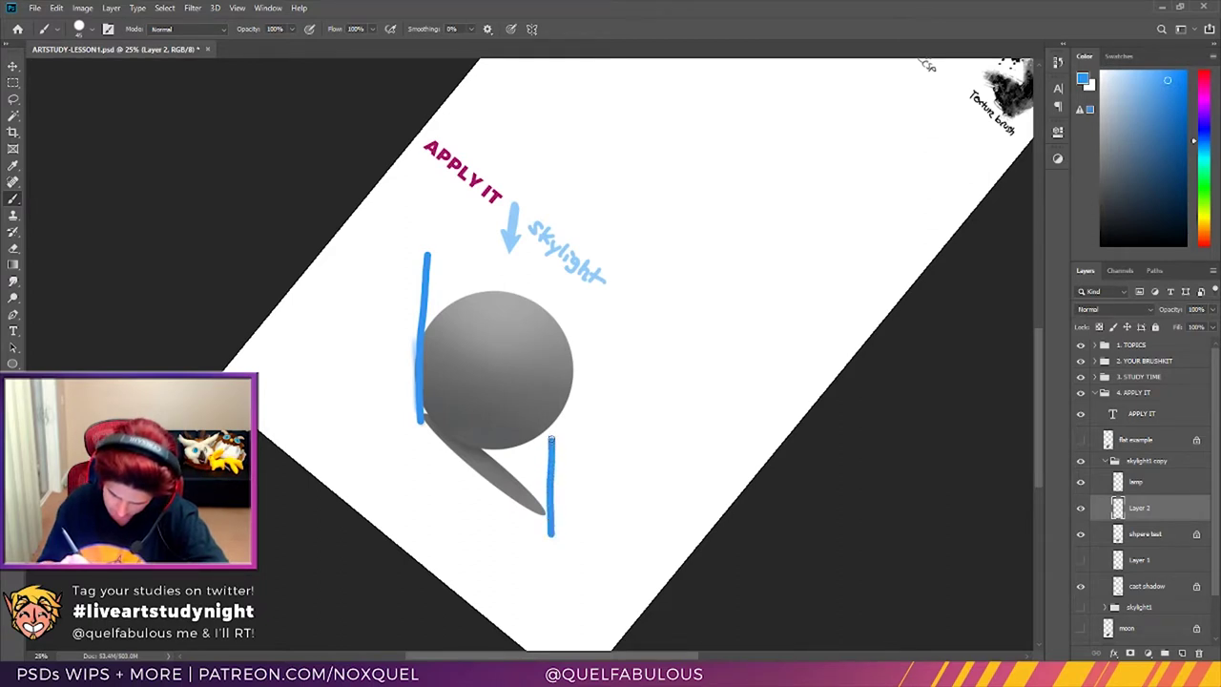
drag(550, 529, 554, 436)
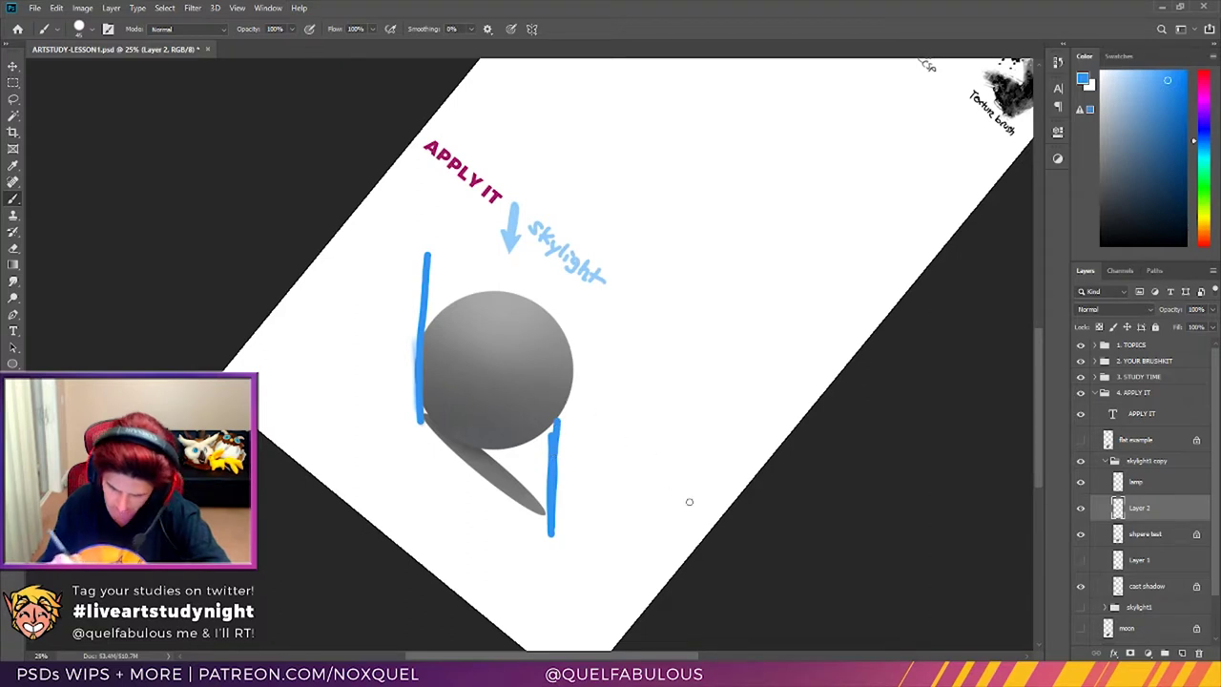
drag(570, 295, 576, 532)
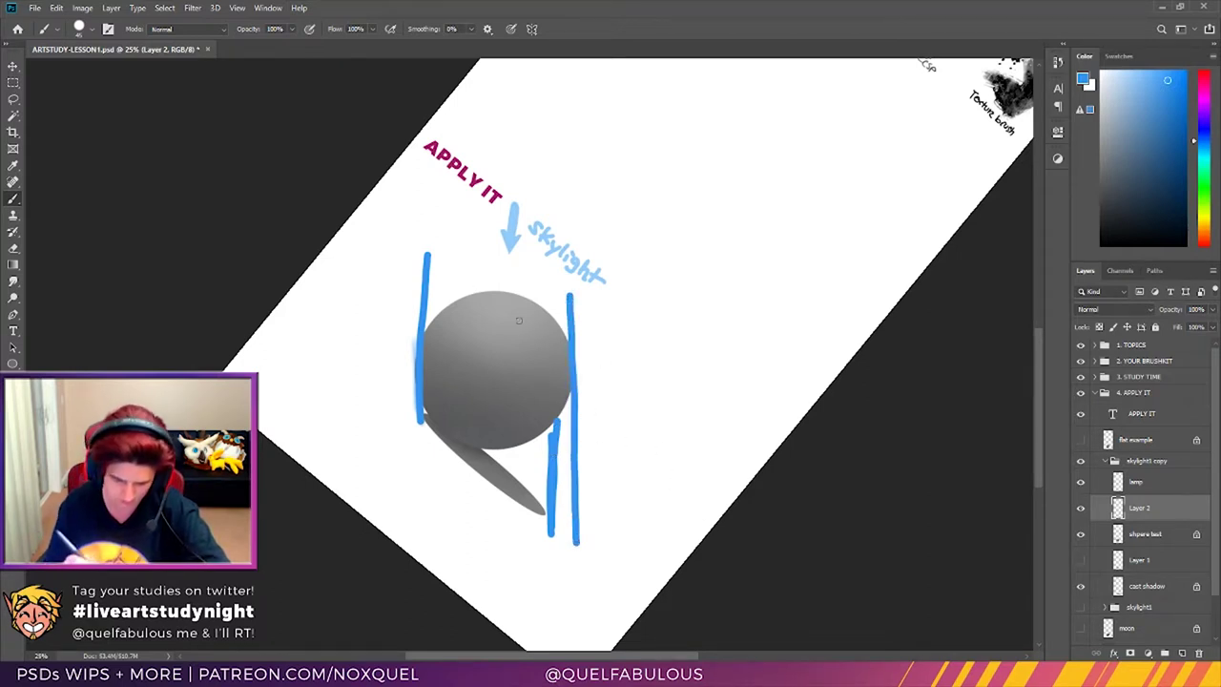
Step: Erase all the uneven blue guide lines around the sphere and its shadow on Layer 2
key(e)
mouse_move(412, 262)
mouse_down()
mouse_move(414, 409)
mouse_move(416, 341)
mouse_up()
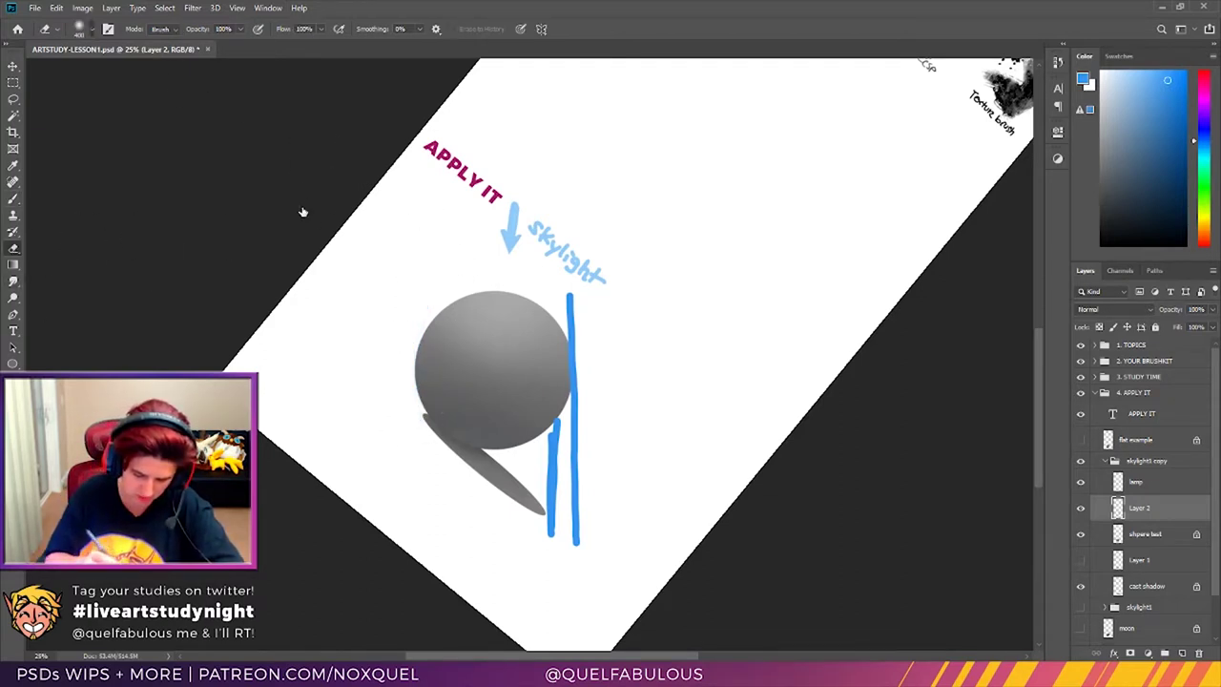
drag(566, 292, 567, 540)
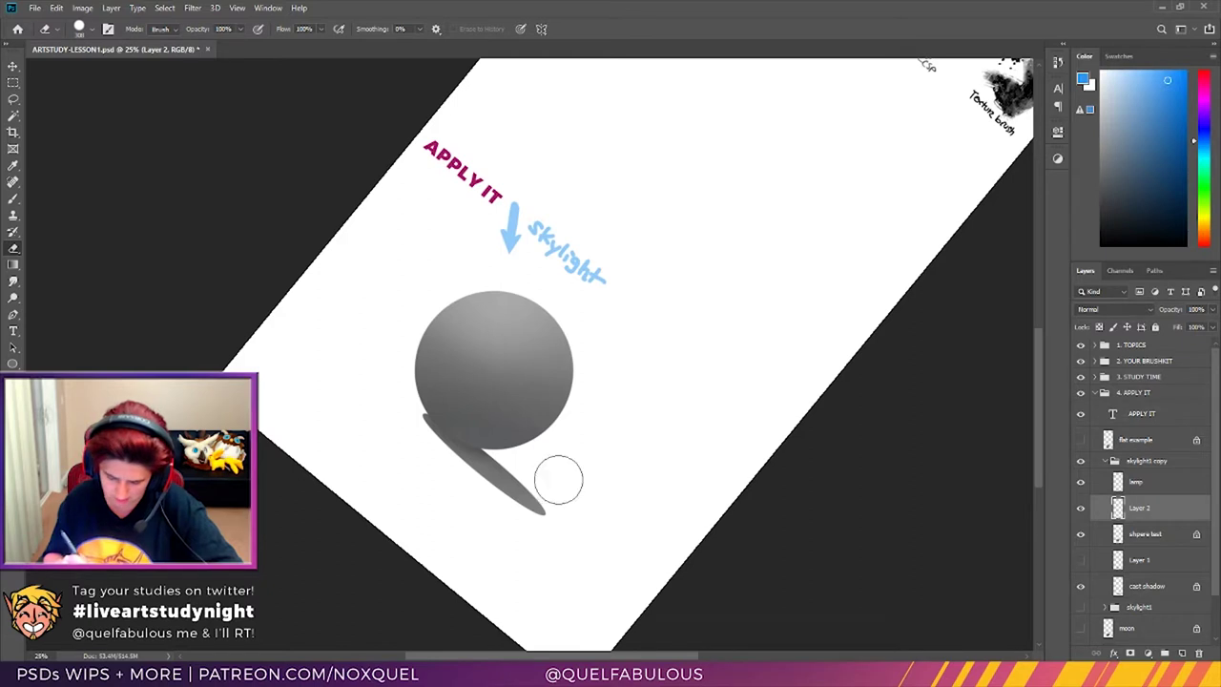
Step: Paint one straight blue line parallel to the skylight arrow and move it against the sphere's left edge at the shadow's near end
click(13, 201)
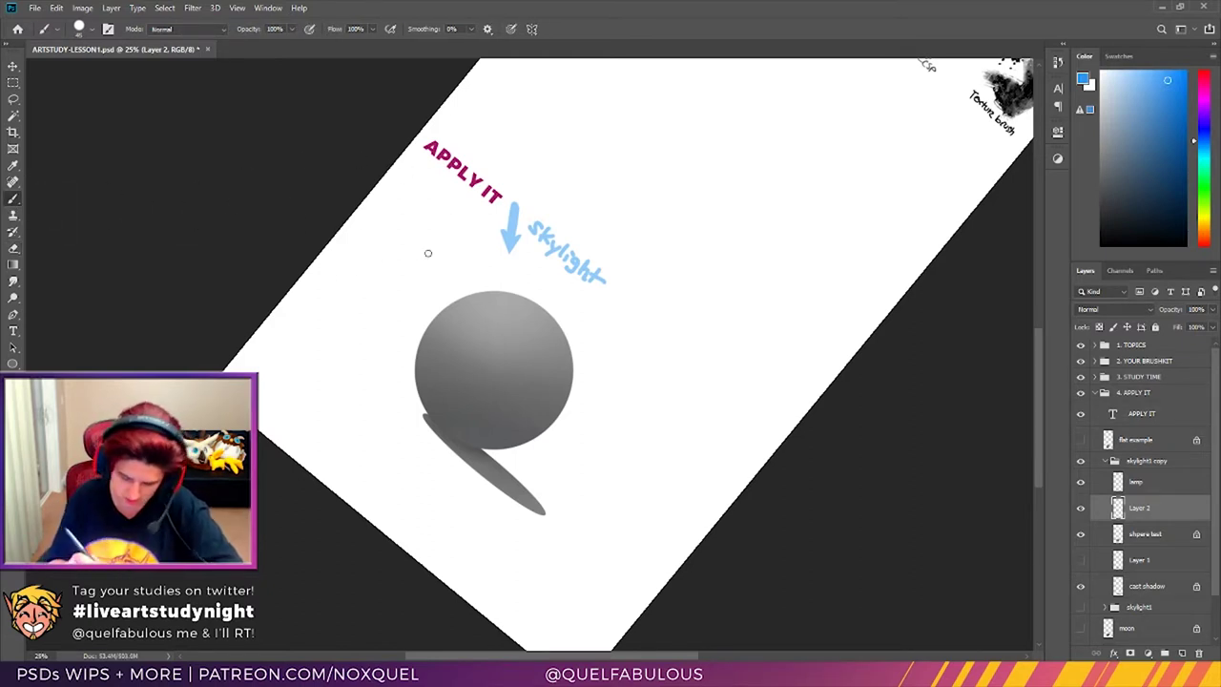
drag(426, 221, 424, 452)
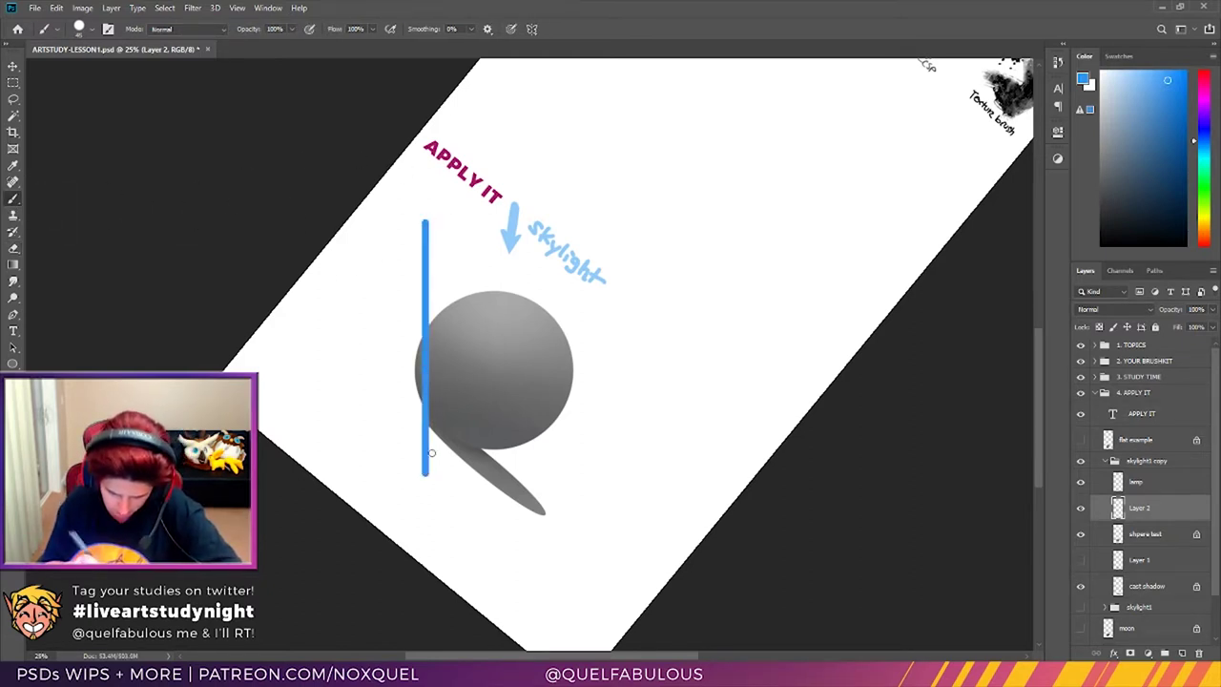
drag(572, 234, 570, 522)
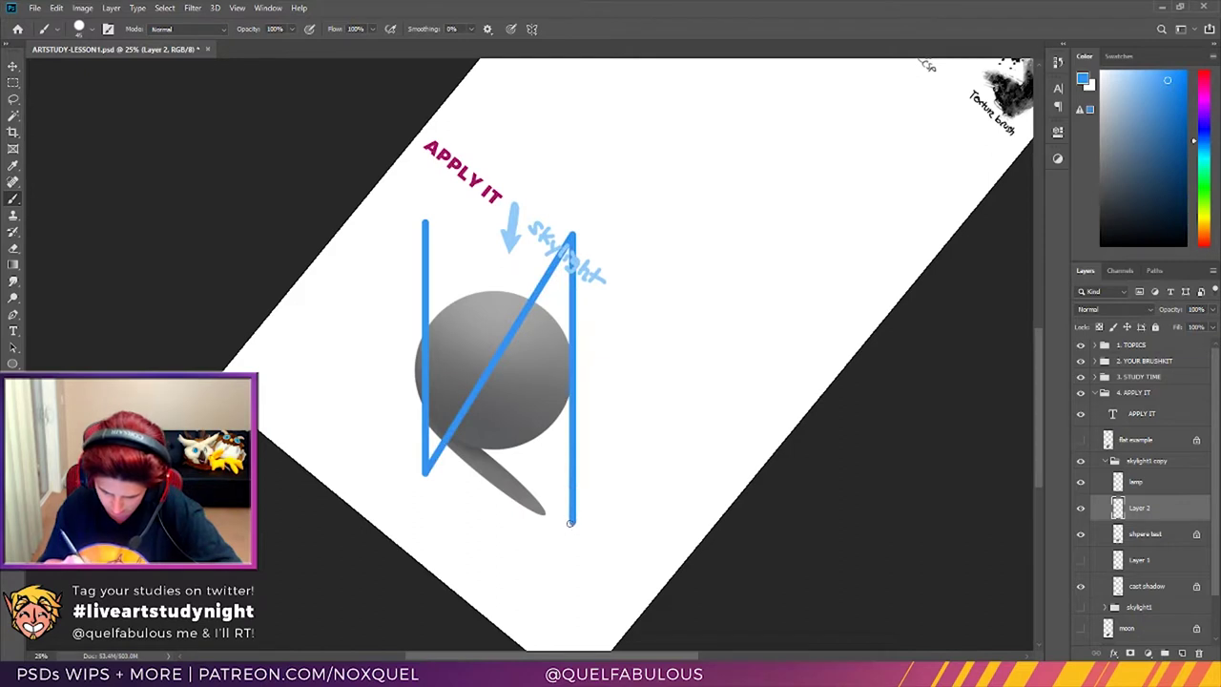
key(ctrl+z)
key(ctrl+z)
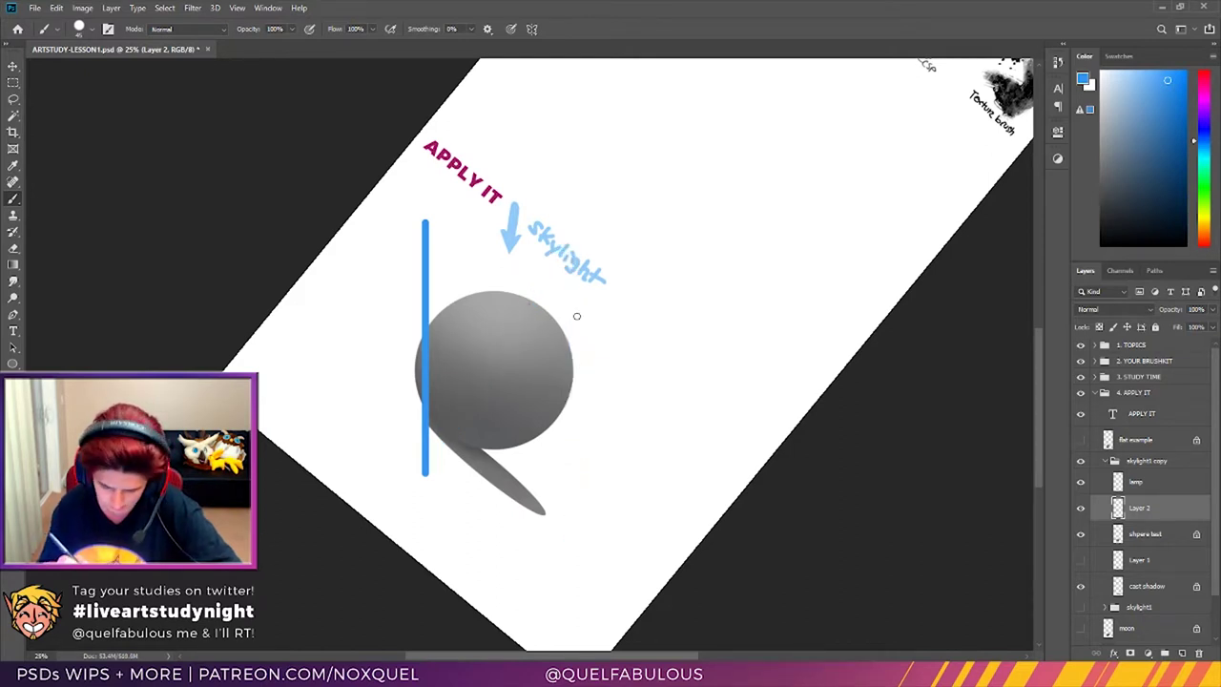
key(v)
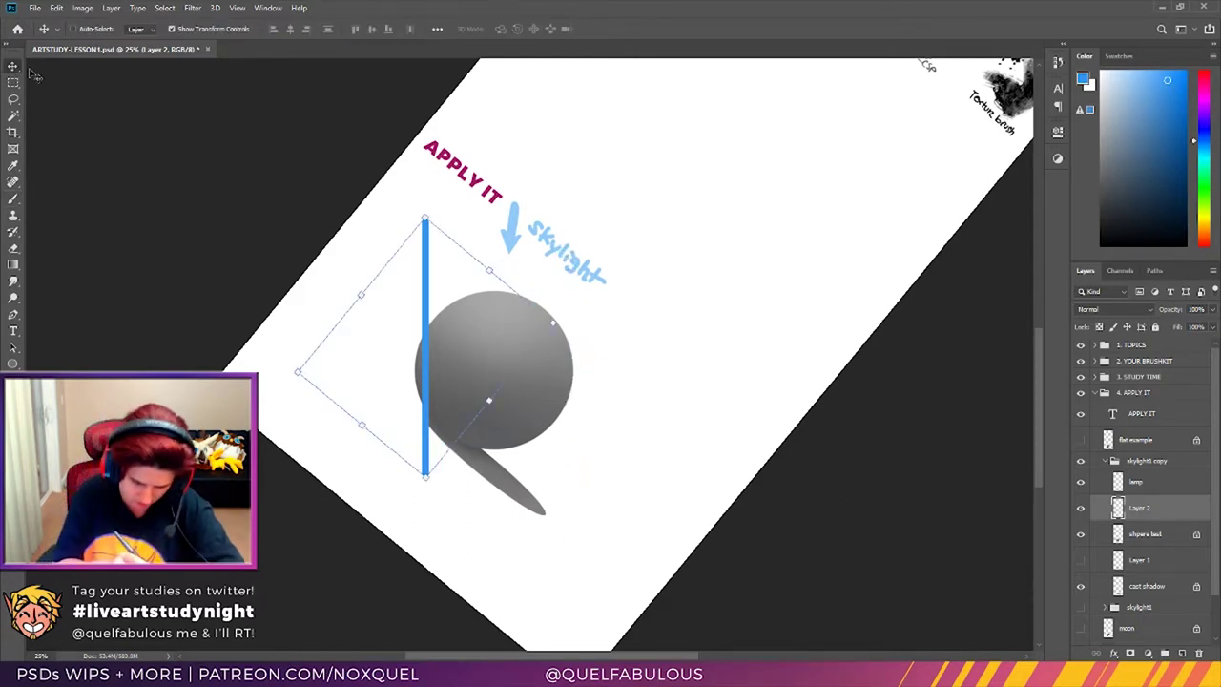
drag(424, 391, 417, 366)
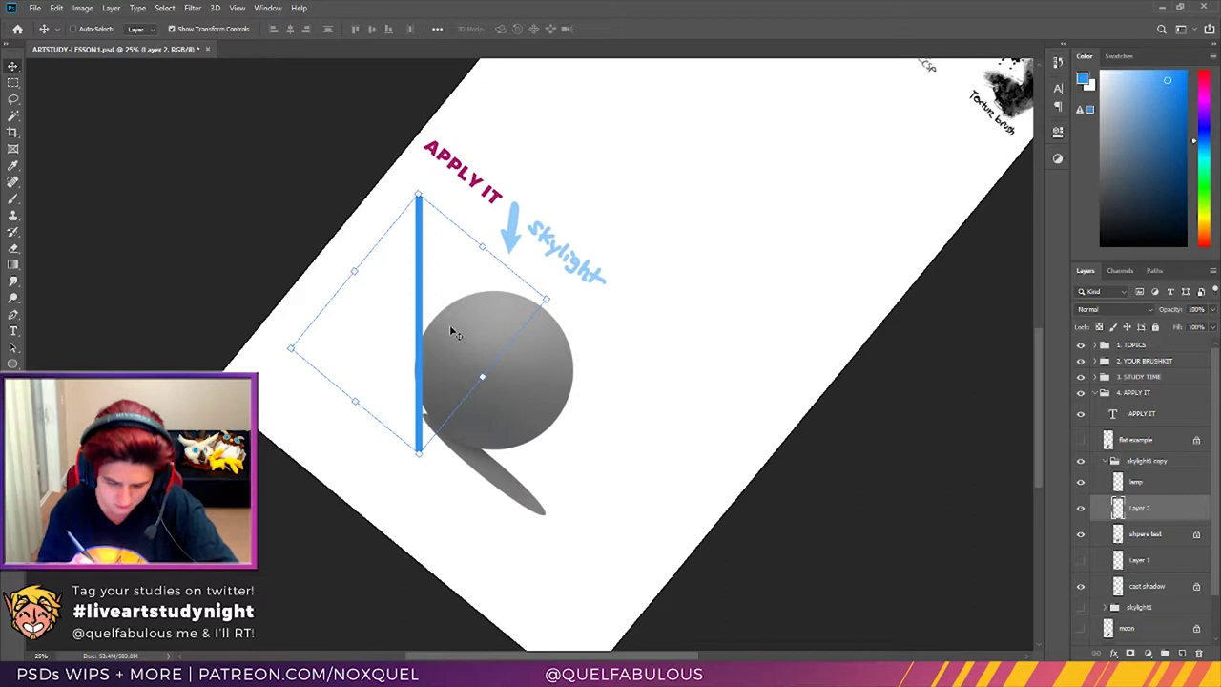
Step: Duplicate the blue line, place the copy against the sphere's opposite edge, and rotate the canvas view back upright
drag(428, 348, 575, 440)
key(r)
drag(845, 455, 816, 251)
key(v)
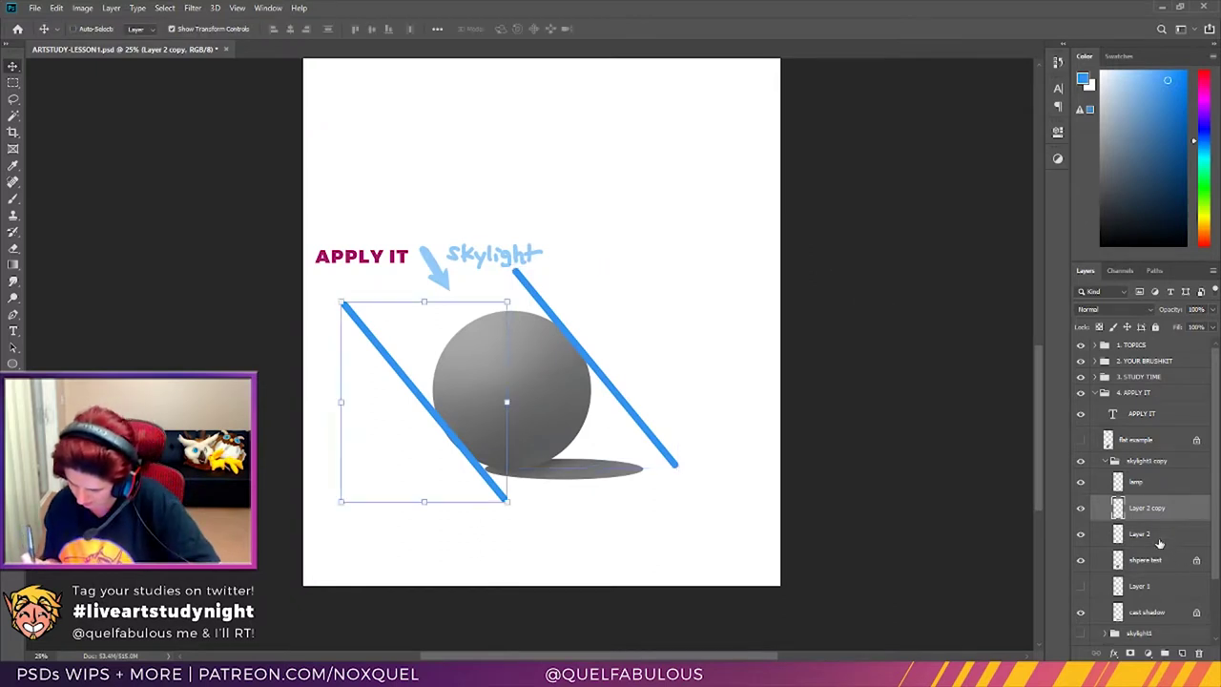
Step: Stretch the cast shadow layer horizontally to about 123% of its width so its ends meet the two blue lines
click(1157, 536)
click(1158, 562)
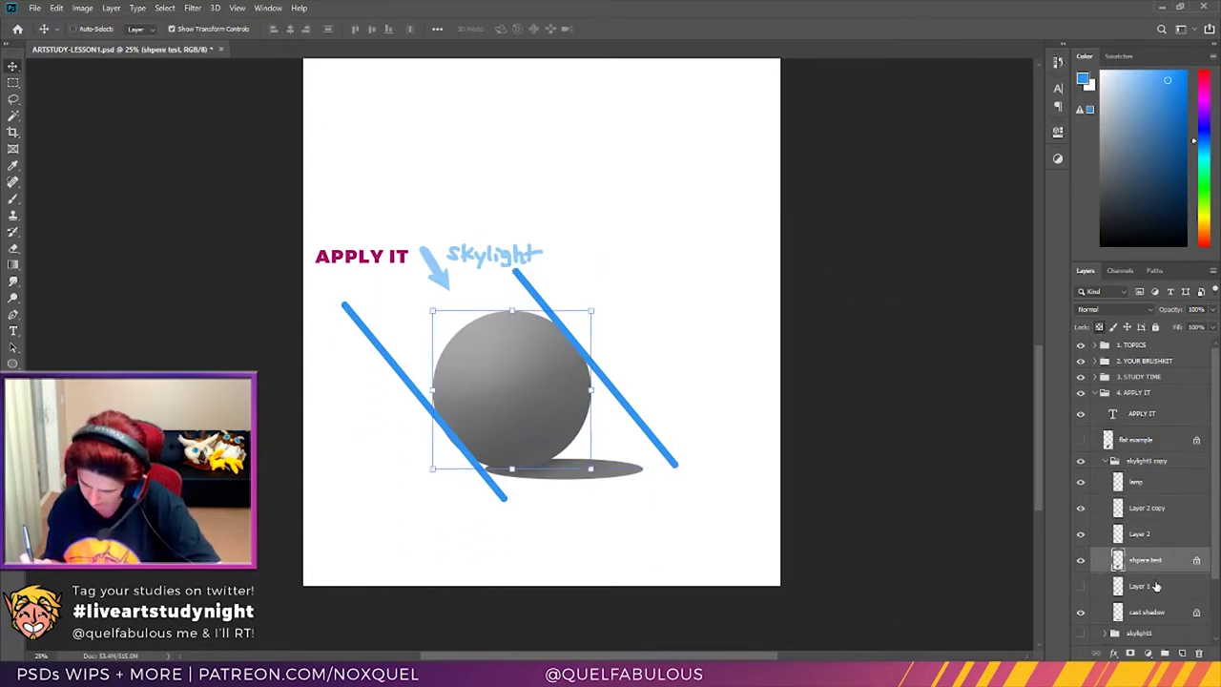
click(1157, 585)
click(1174, 534)
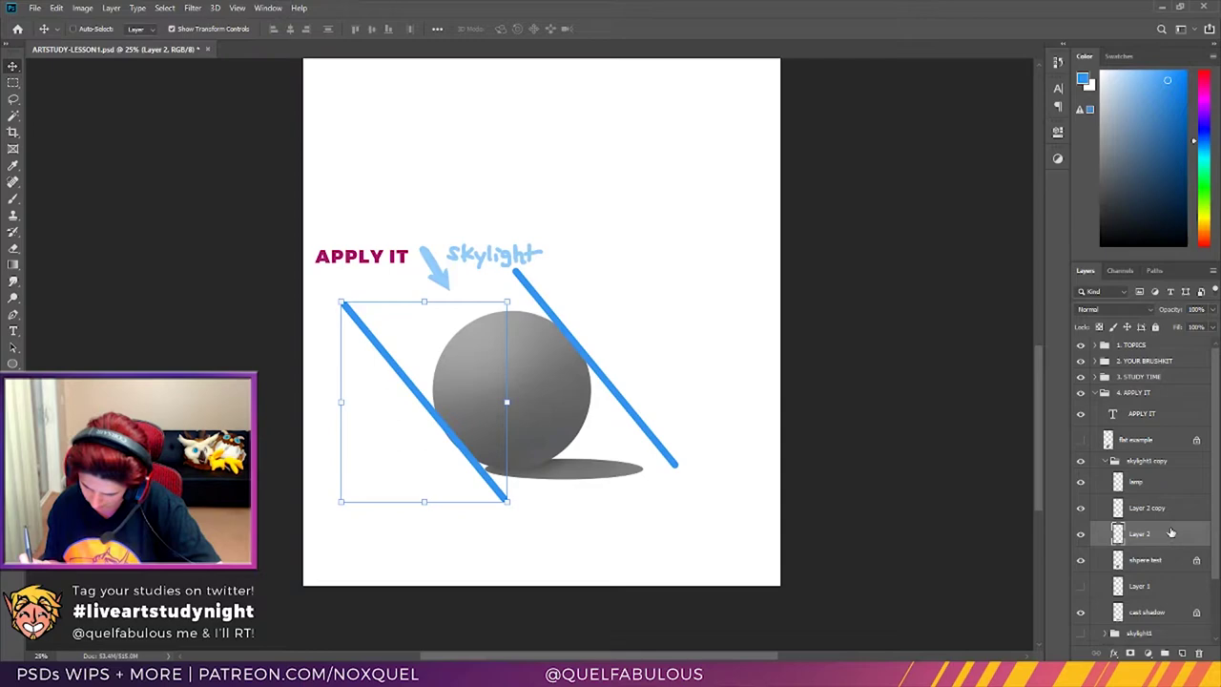
click(1167, 510)
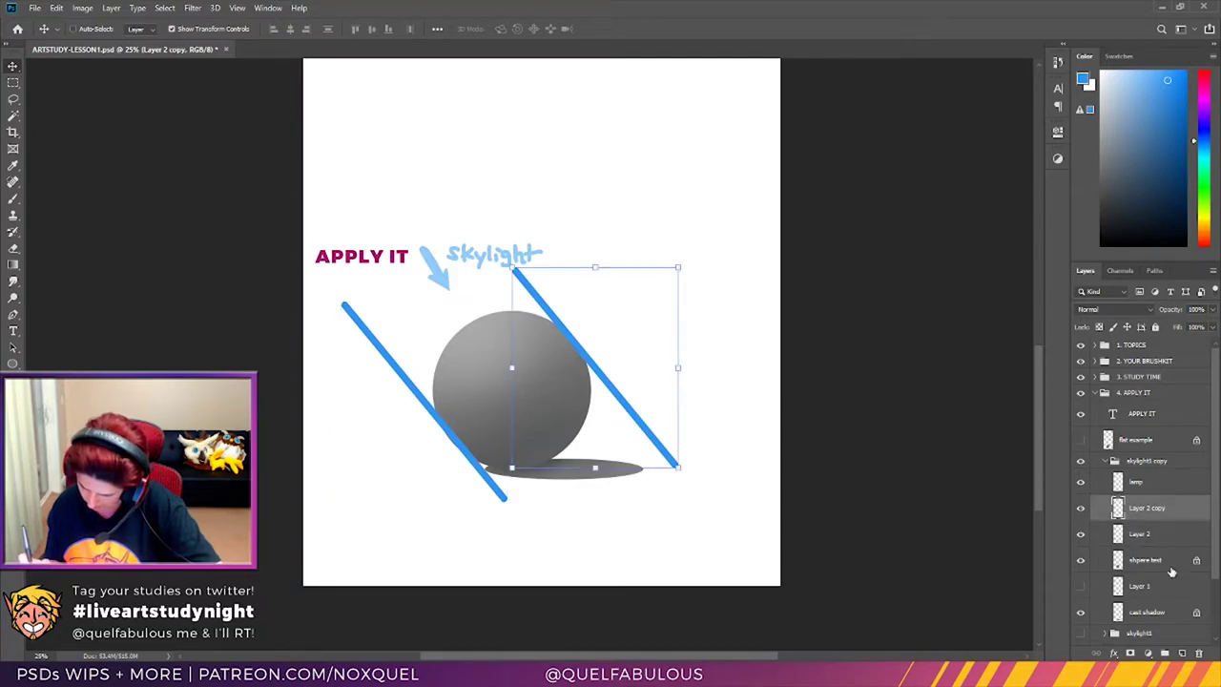
click(1170, 564)
click(1170, 583)
click(1159, 615)
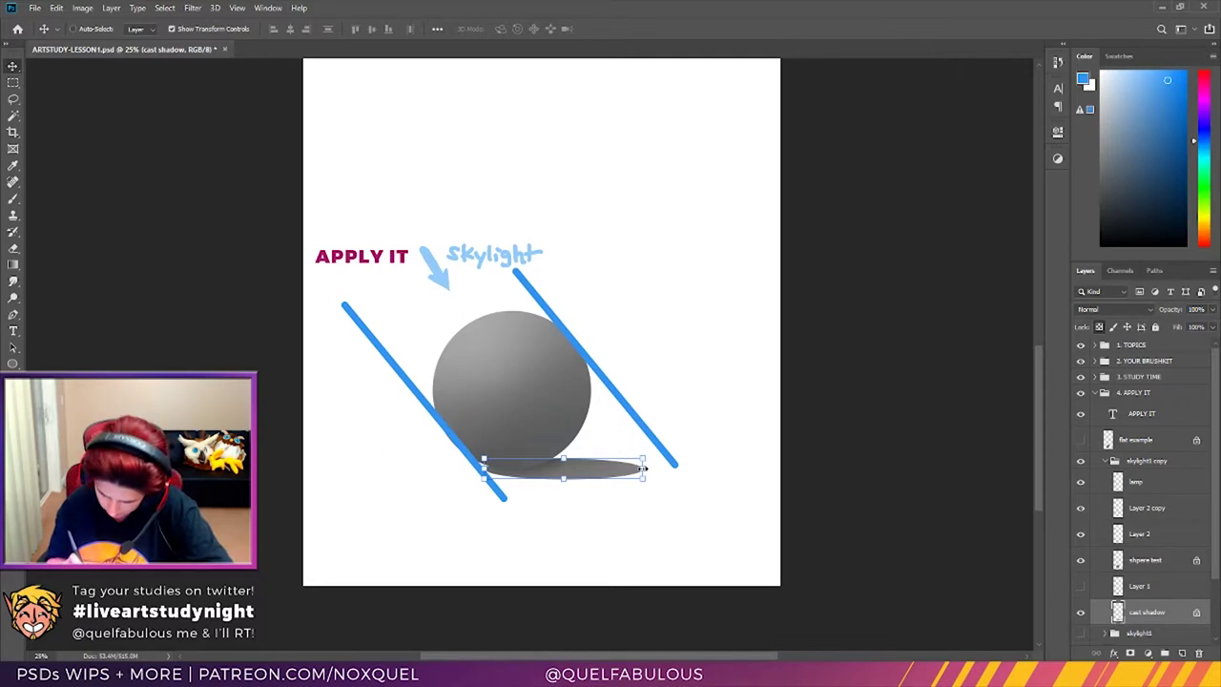
drag(642, 468, 678, 463)
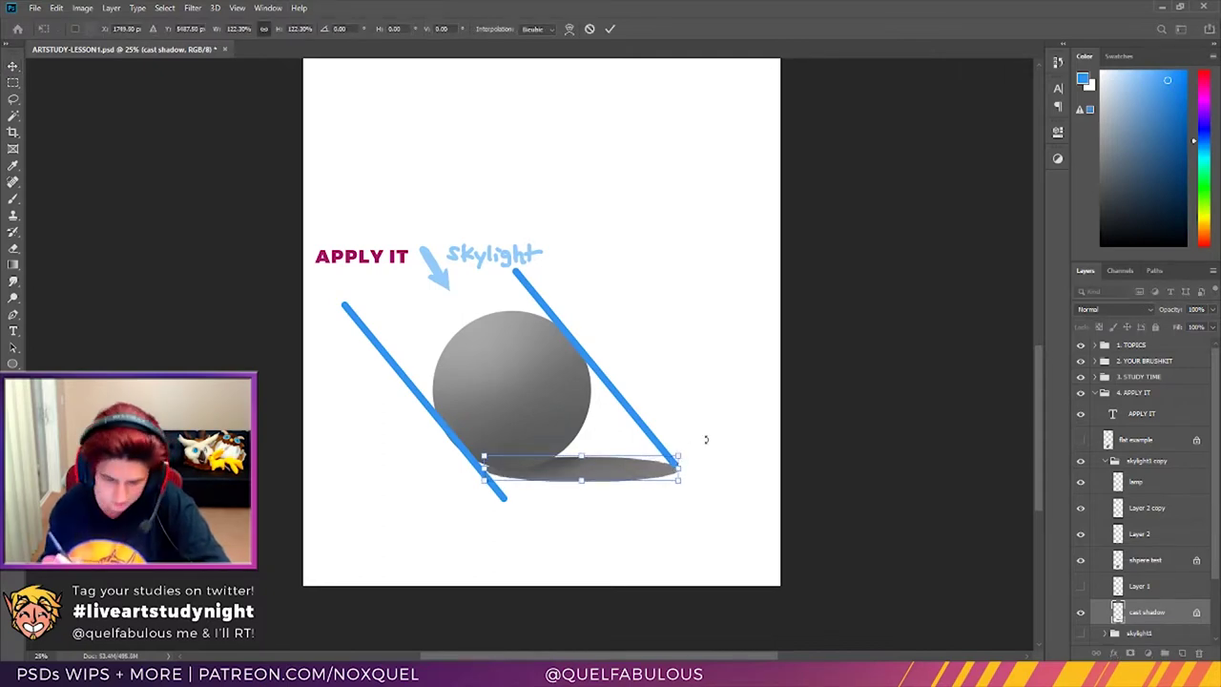
key(ctrl+z)
drag(644, 468, 677, 472)
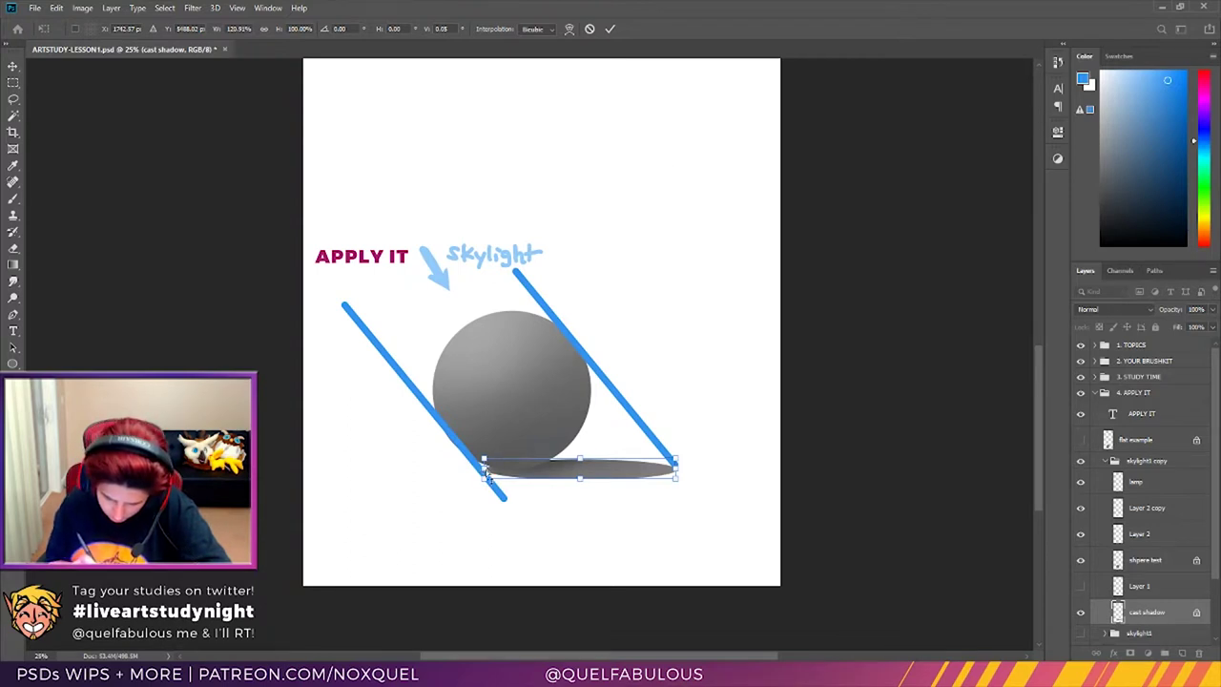
drag(486, 475, 482, 473)
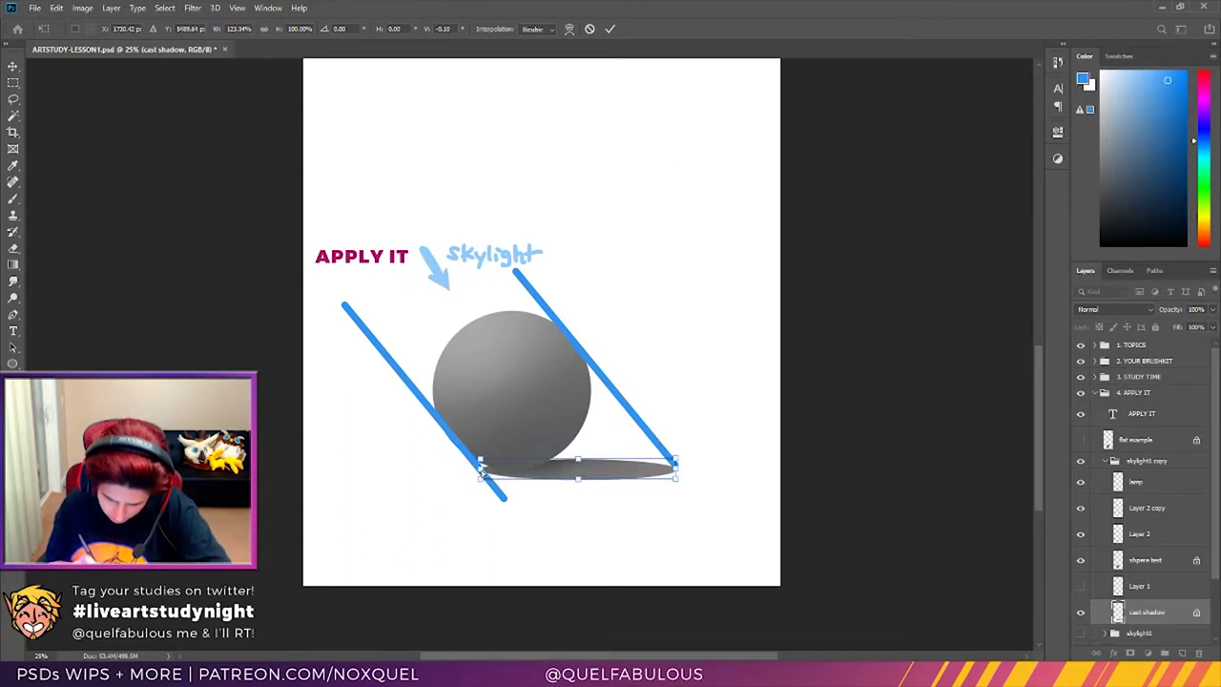
click(609, 28)
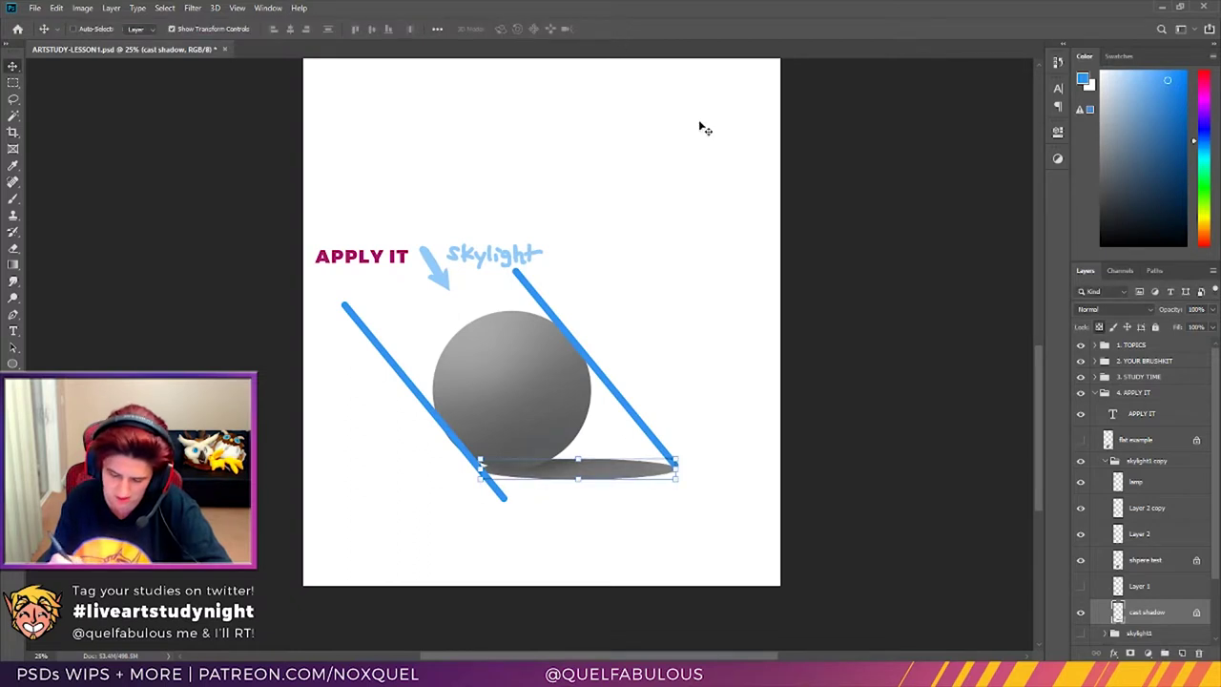
key(ctrl+semicolon)
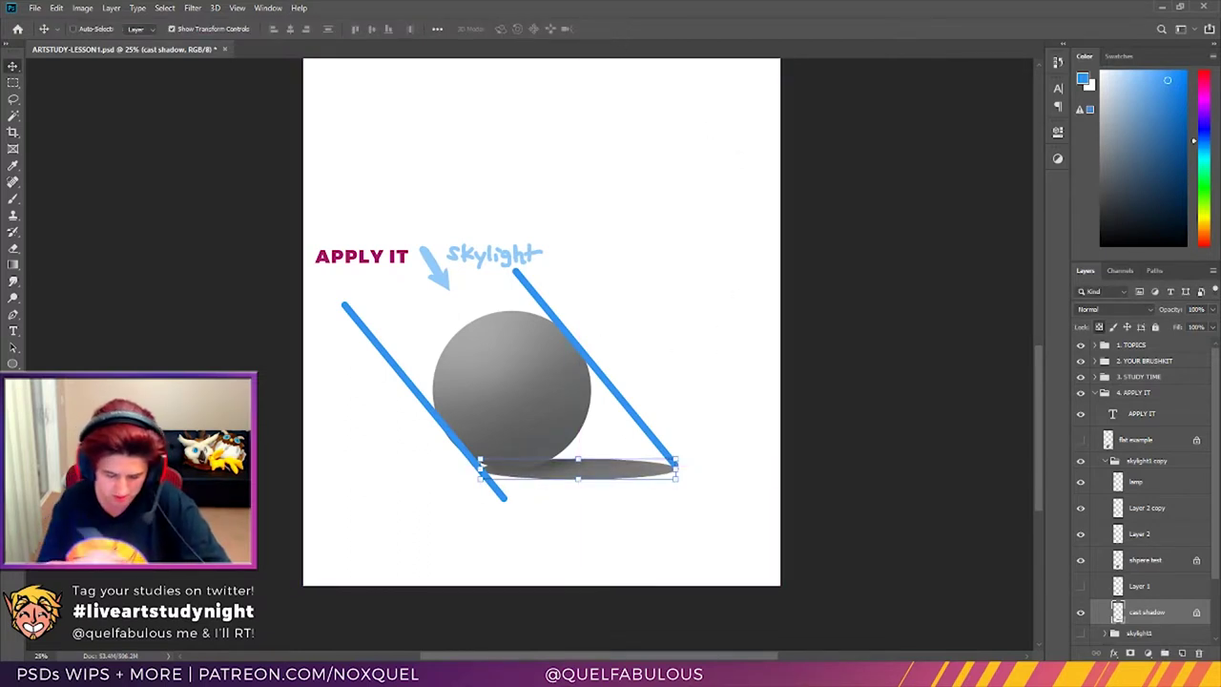
key(z)
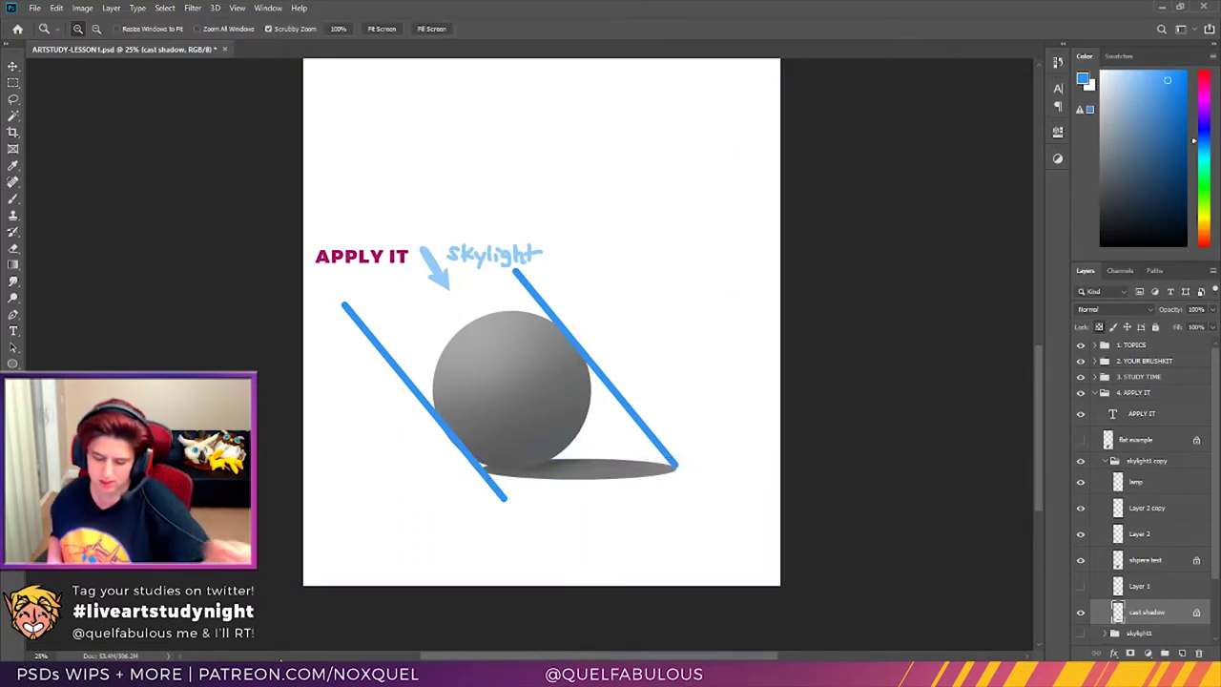
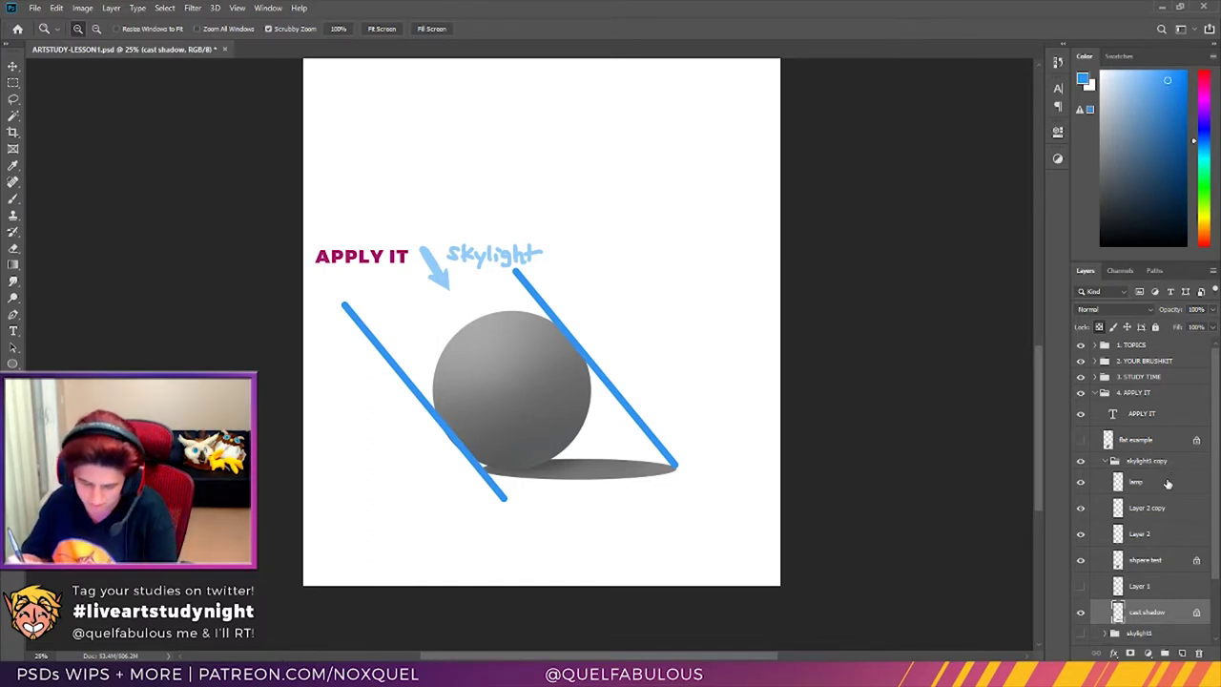
Step: Merge Layer 2 and Layer 2 copy, which hold the two blue lines, into one layer
click(1151, 535)
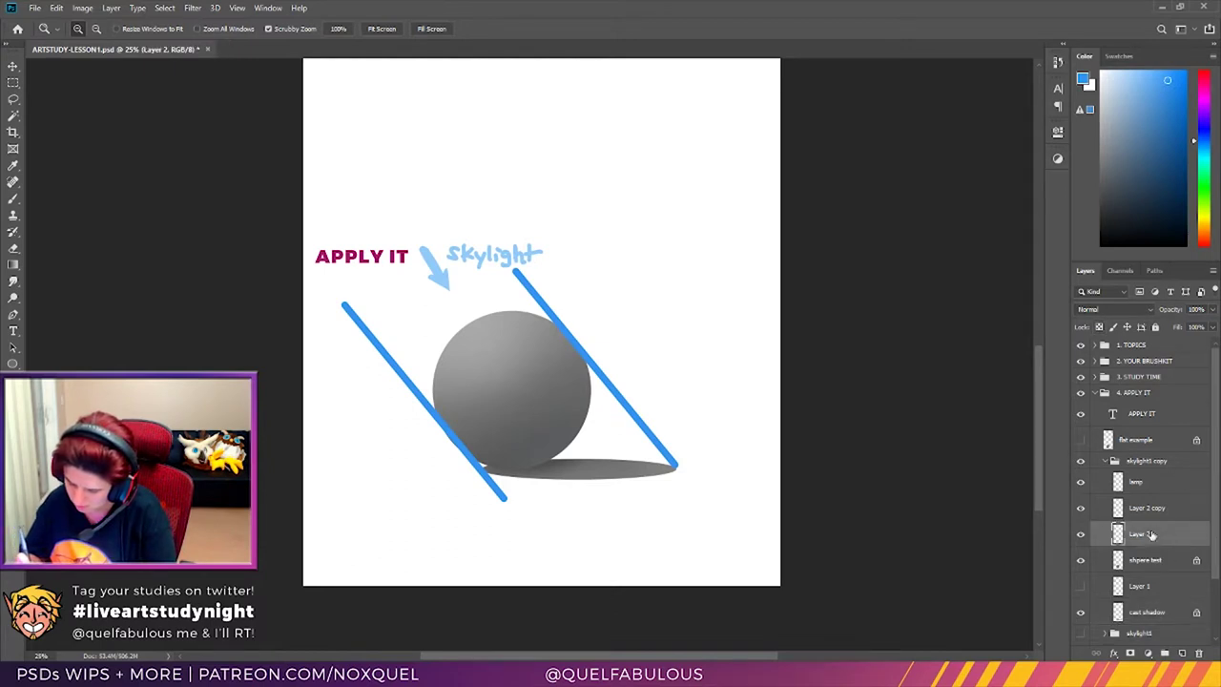
click(1080, 534)
click(1081, 534)
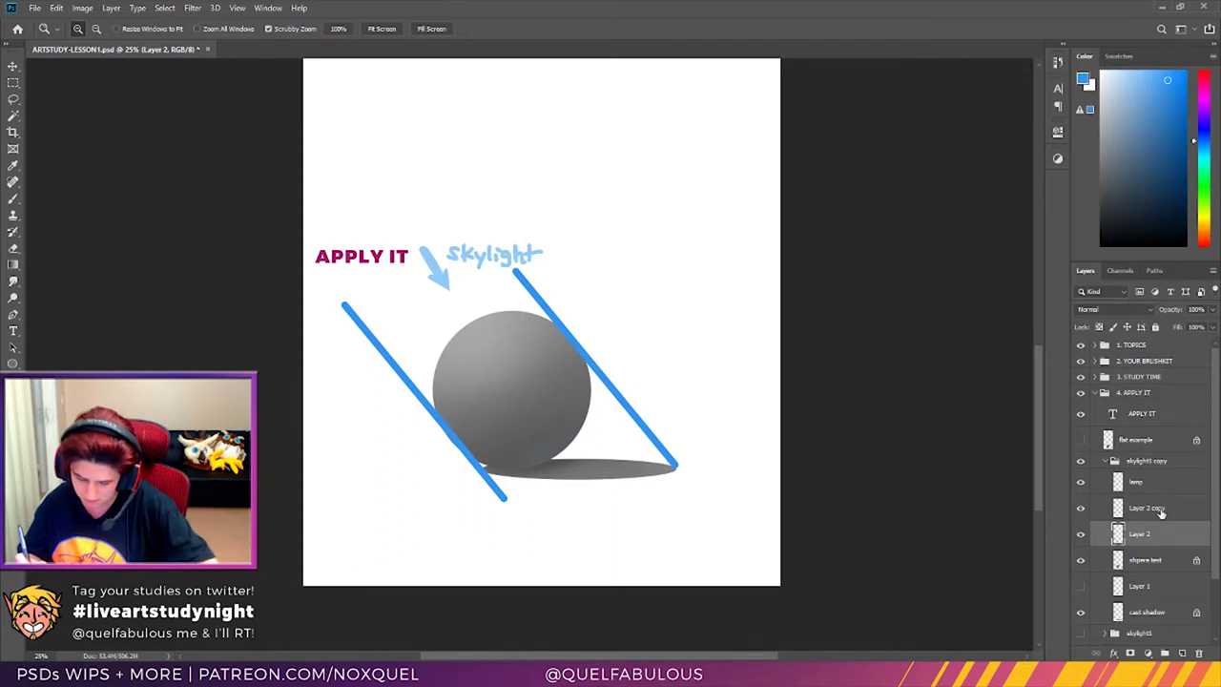
shift+click(1162, 513)
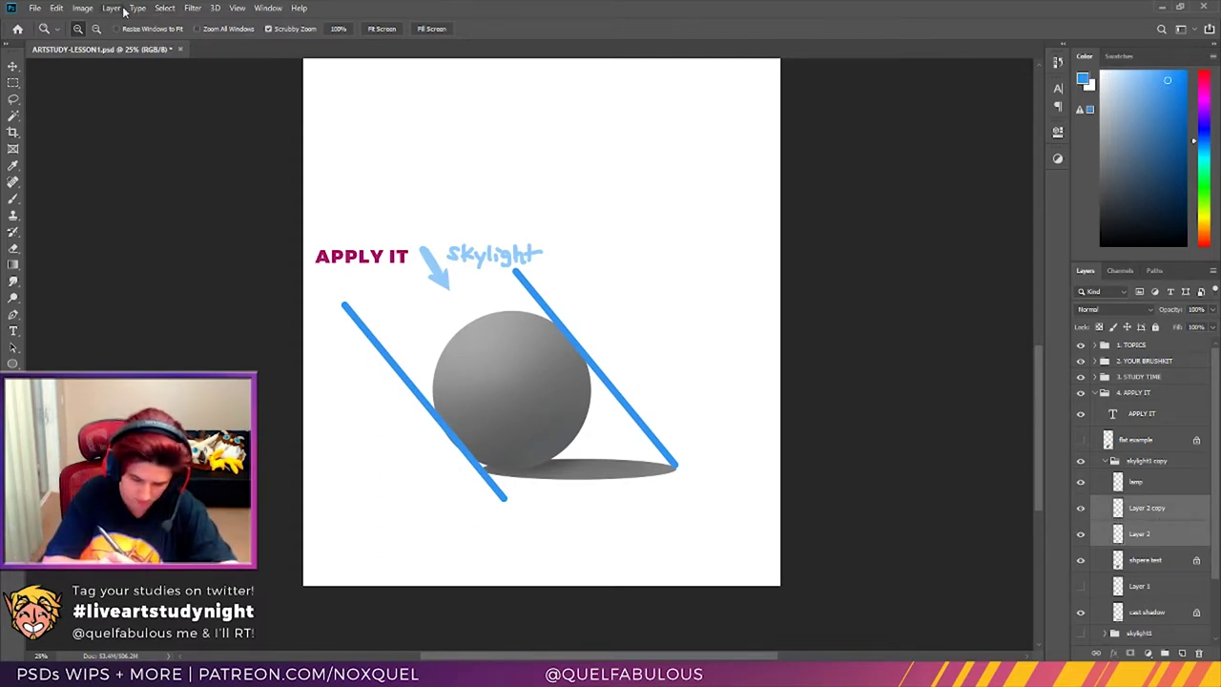
key(ctrl+e)
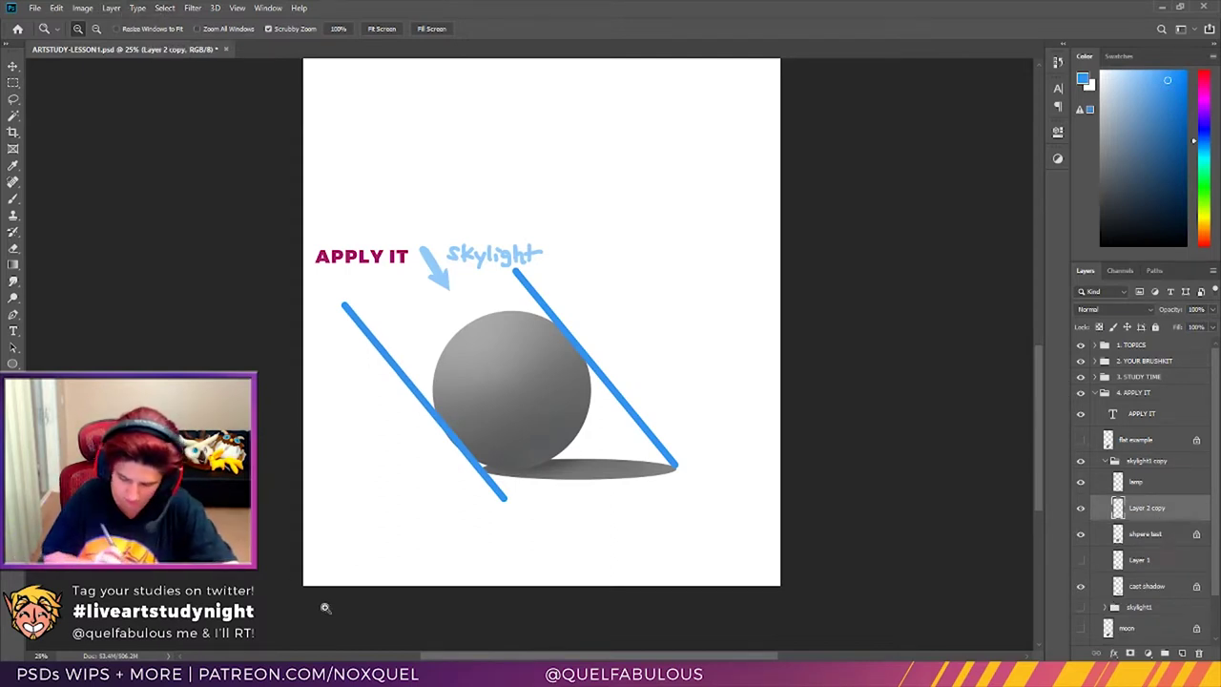
Step: Rename the merged blue lines layer as "cast lines"
double_click(1150, 509)
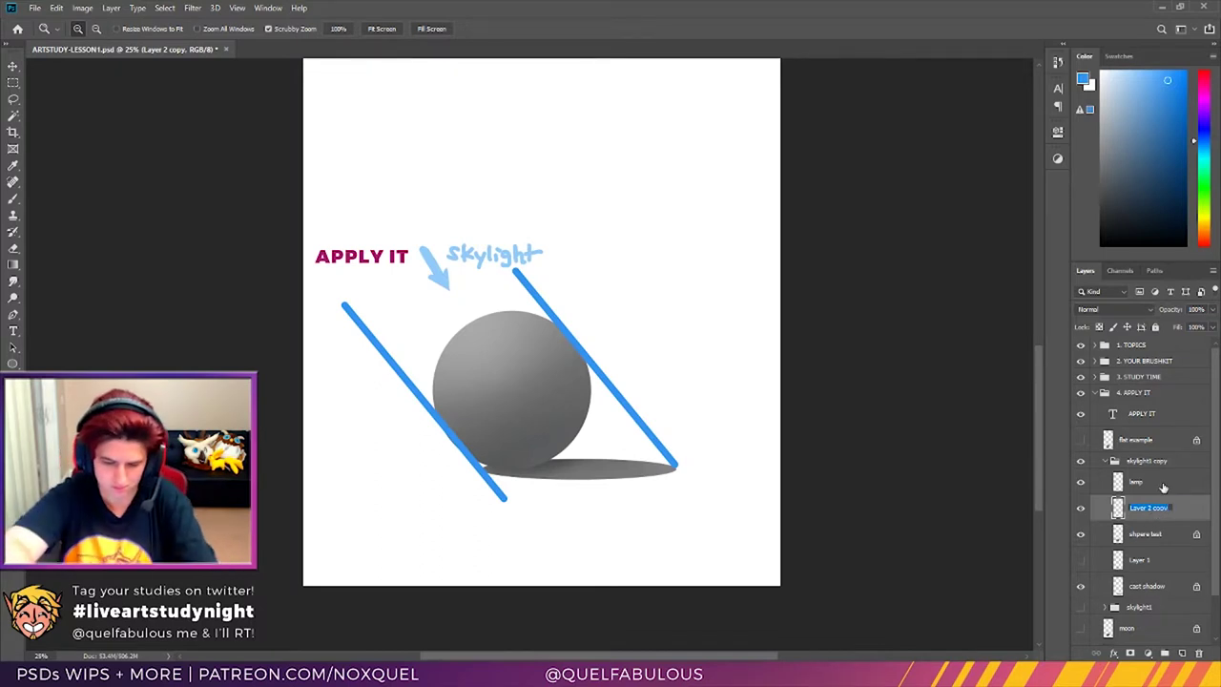
text(c)
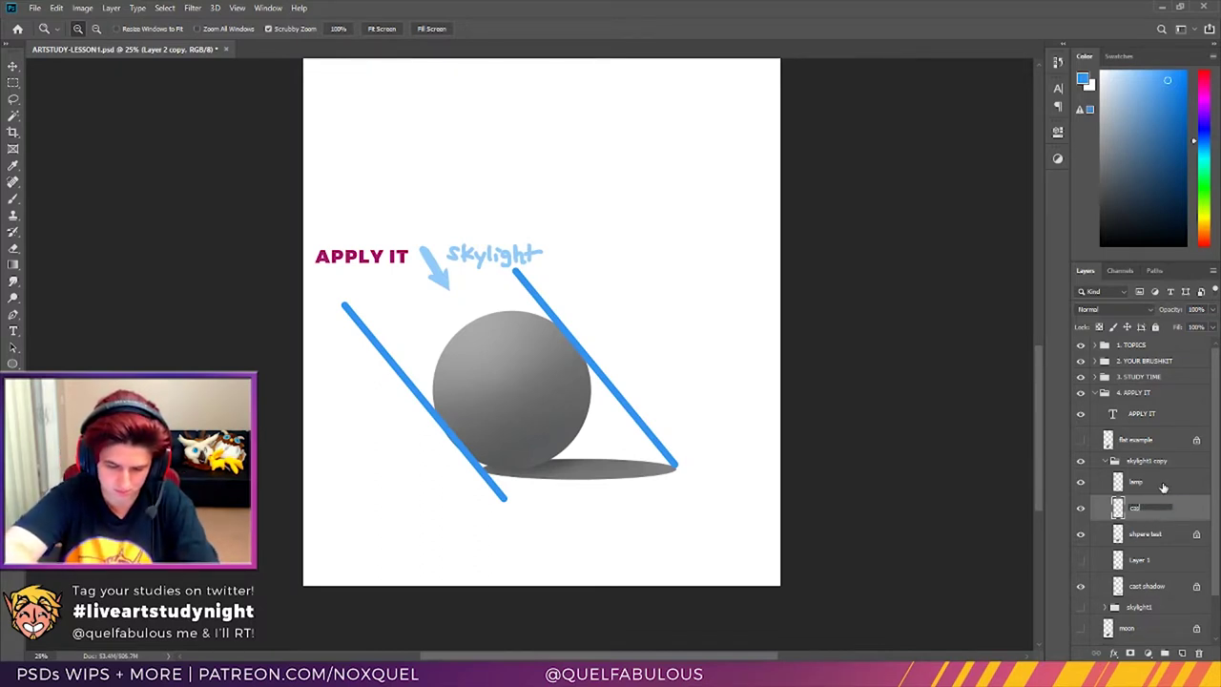
text(ast lines)
key(Return)
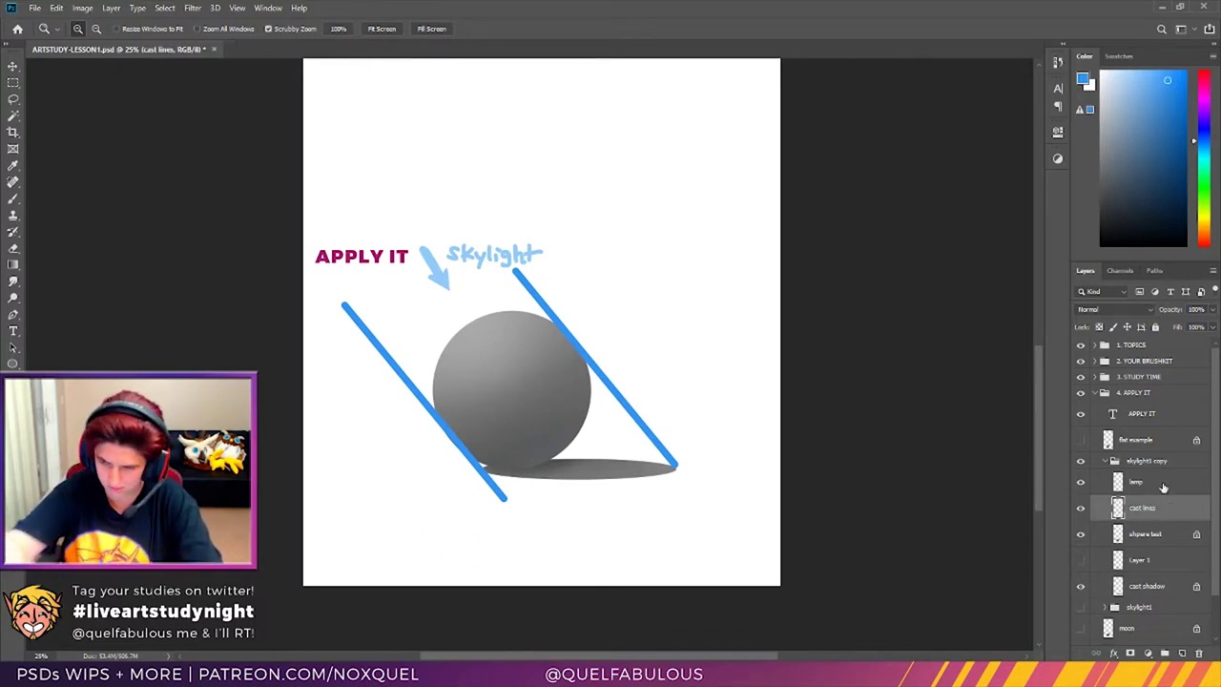
Step: Collapse and hide the skylight1 copy group, and expand the original skylight1 group to list its layers
click(1104, 462)
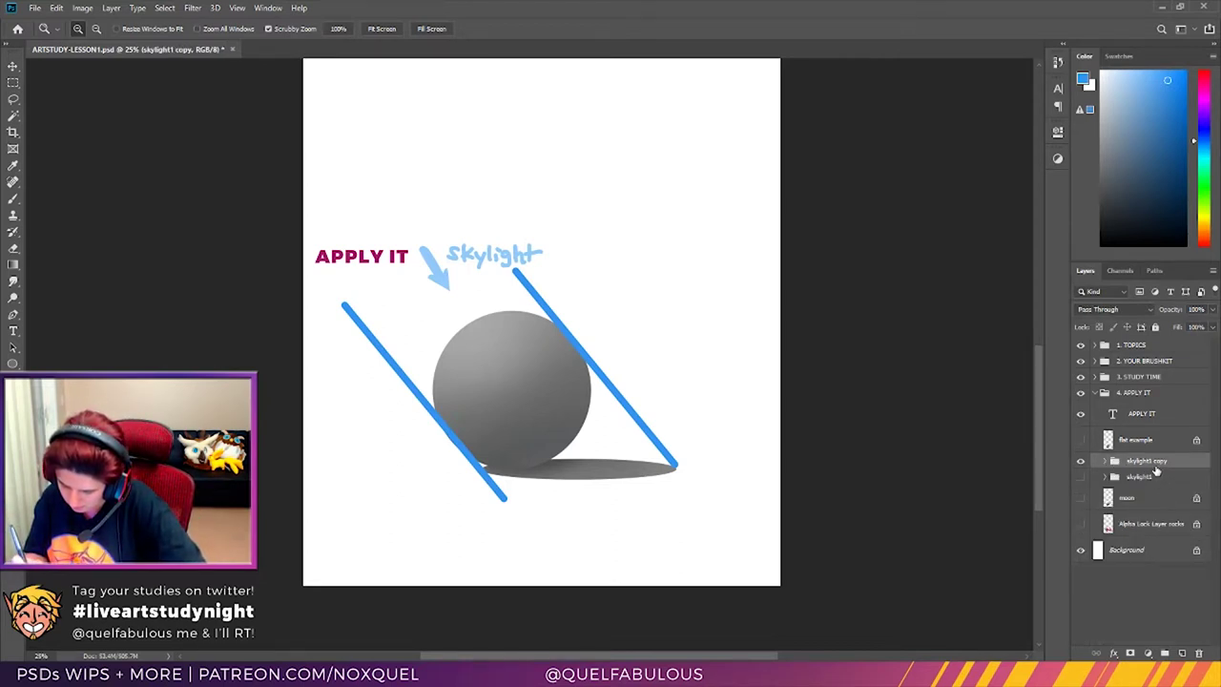
click(1141, 477)
click(1105, 476)
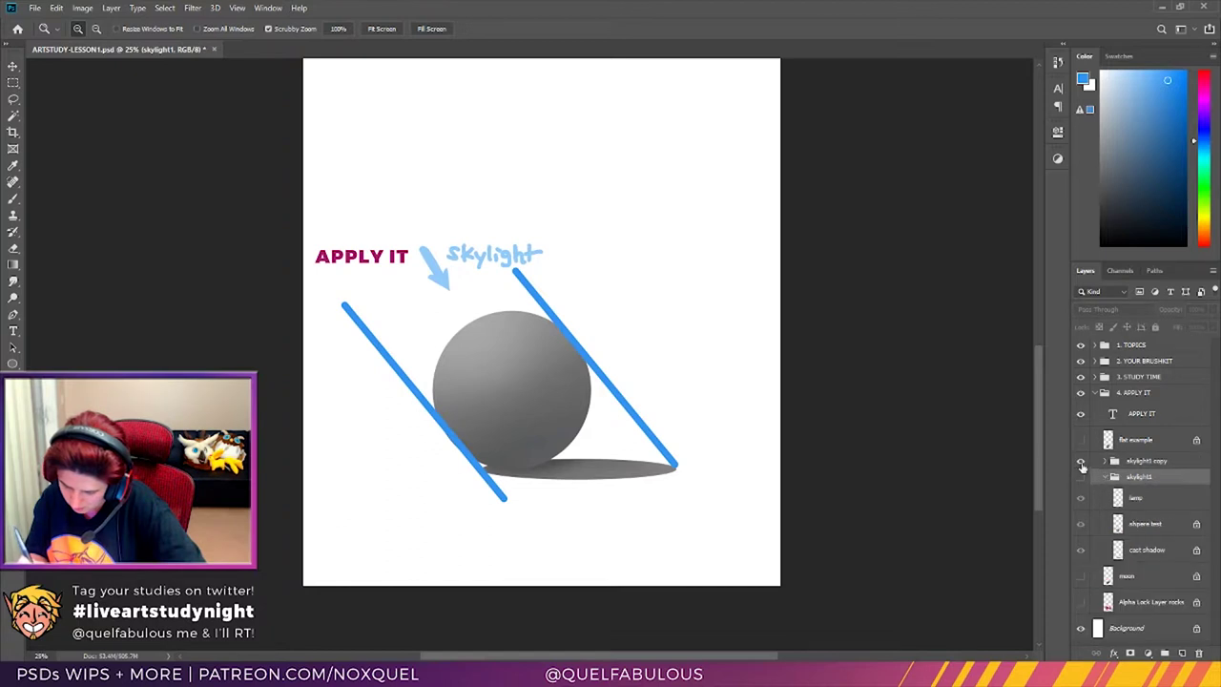
click(1080, 462)
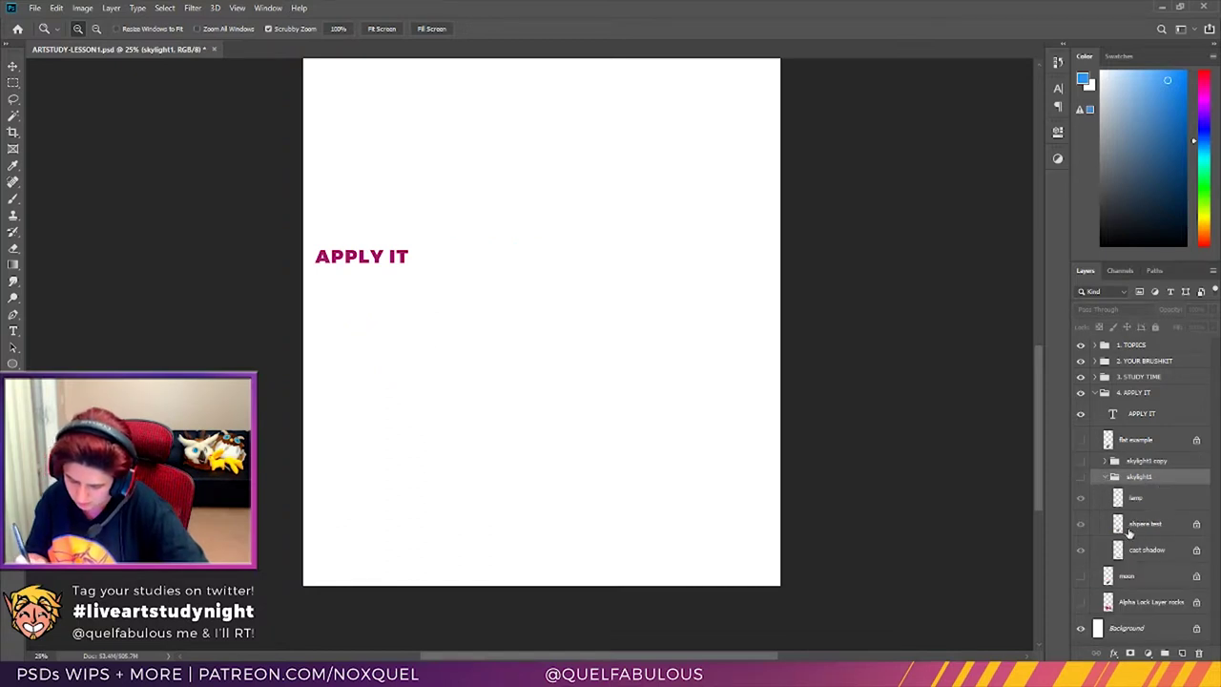
Step: Show the skylight1 group and add a new layer above the sphere layer for painting light-direction lines
click(1080, 477)
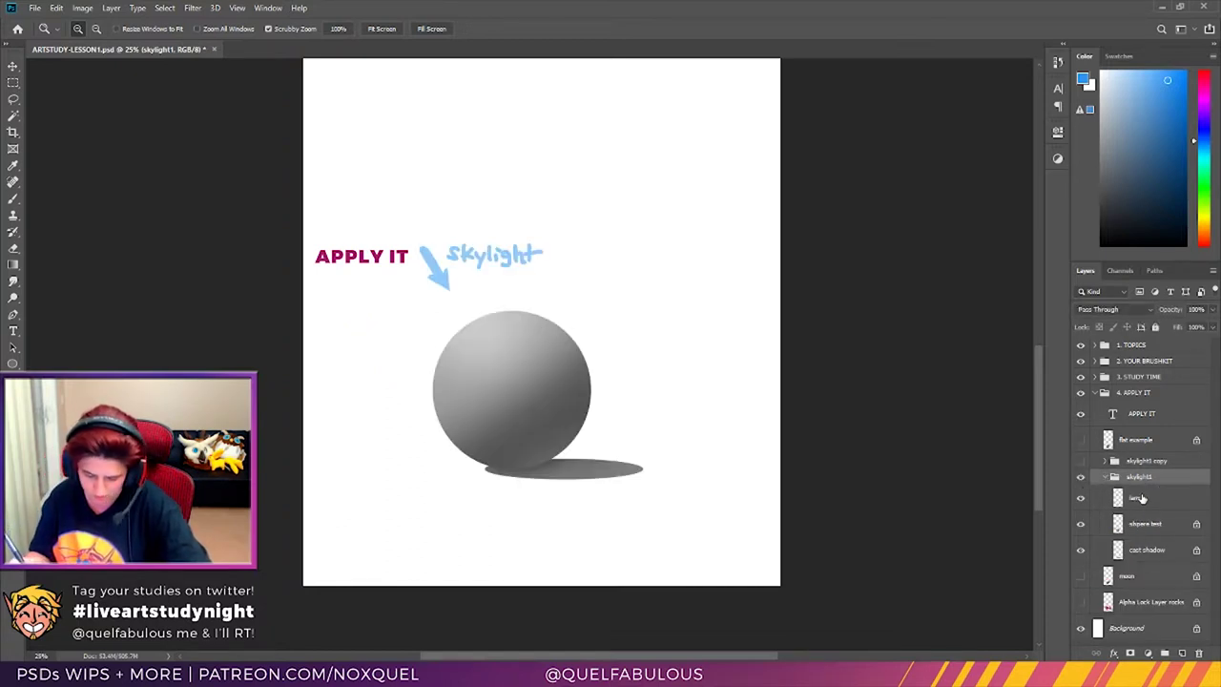
click(1164, 554)
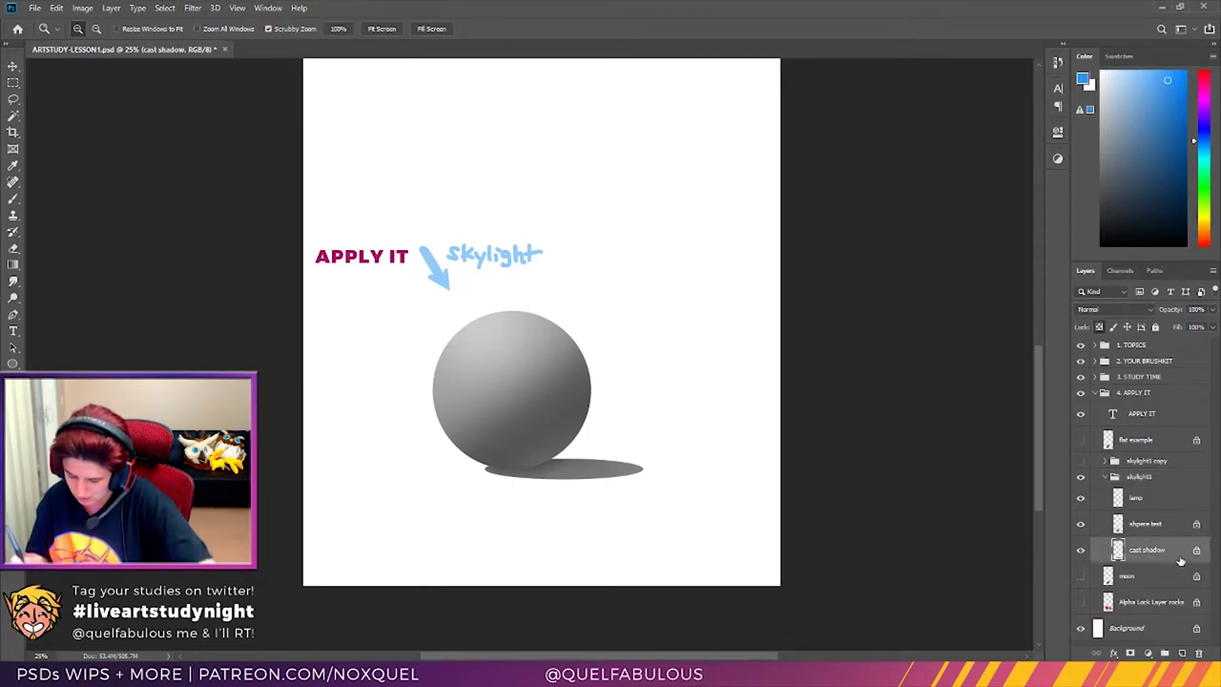
click(13, 65)
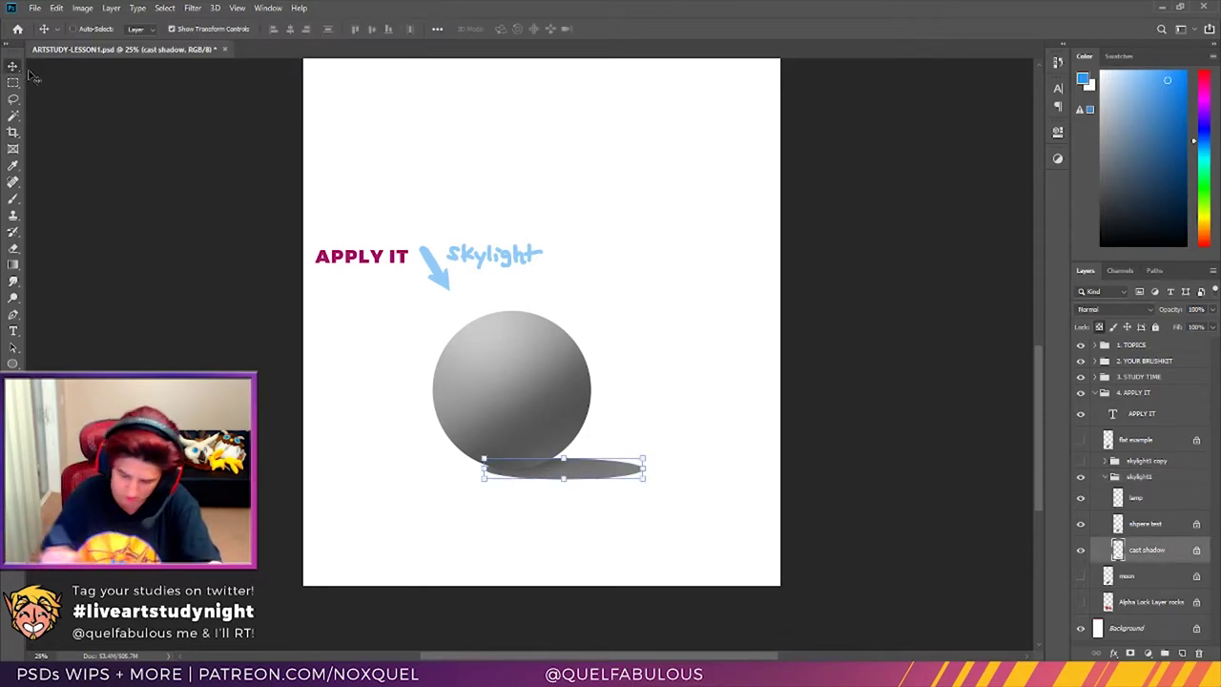
click(1151, 525)
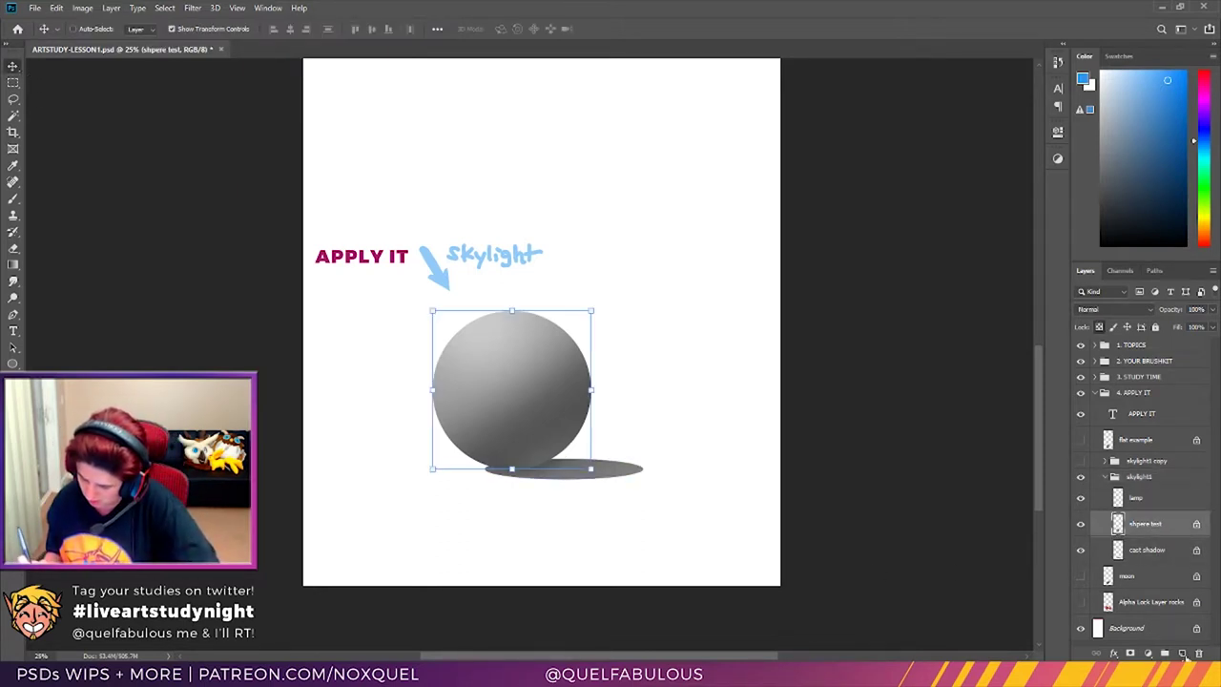
click(1182, 653)
click(13, 199)
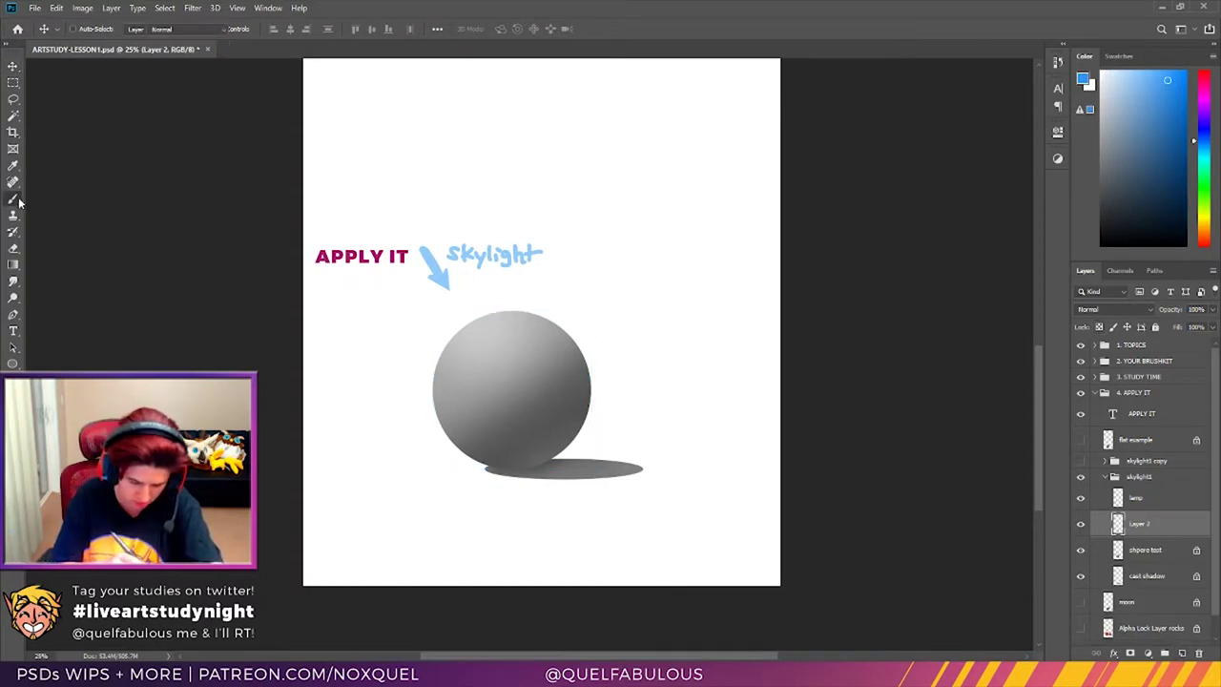
Step: Paint two vertical blue lines on the new layer, each touching one side of the sphere
drag(432, 296, 436, 487)
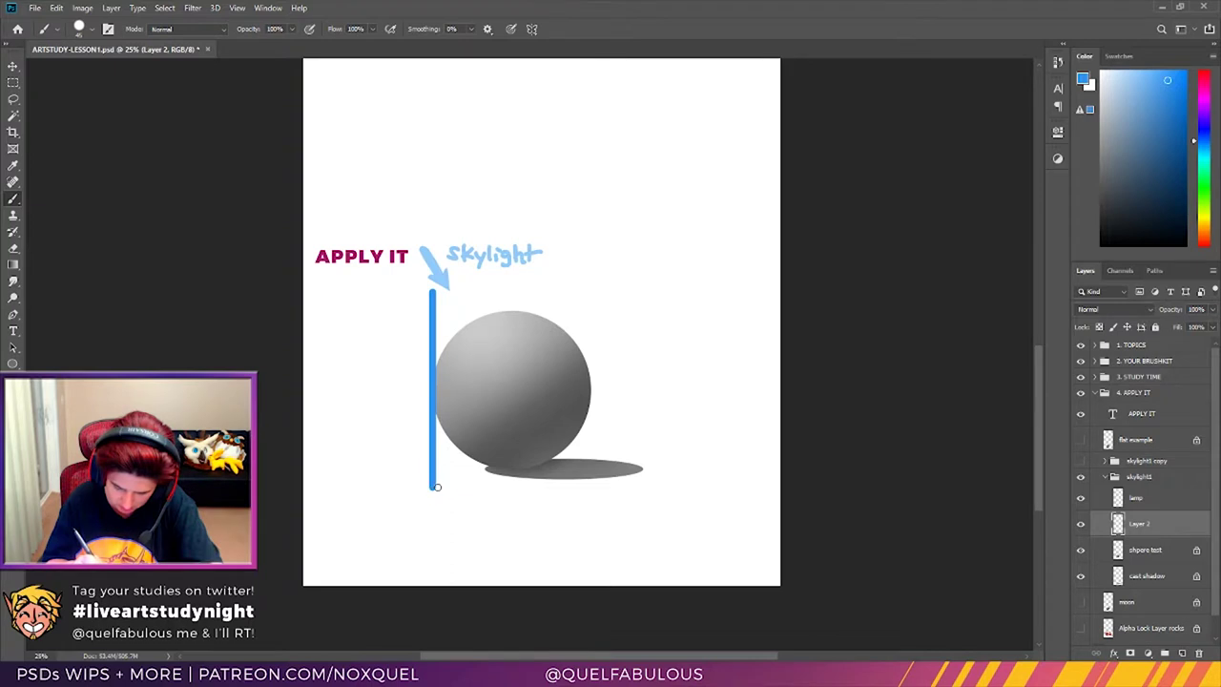
shift+click(592, 282)
drag(593, 282, 593, 491)
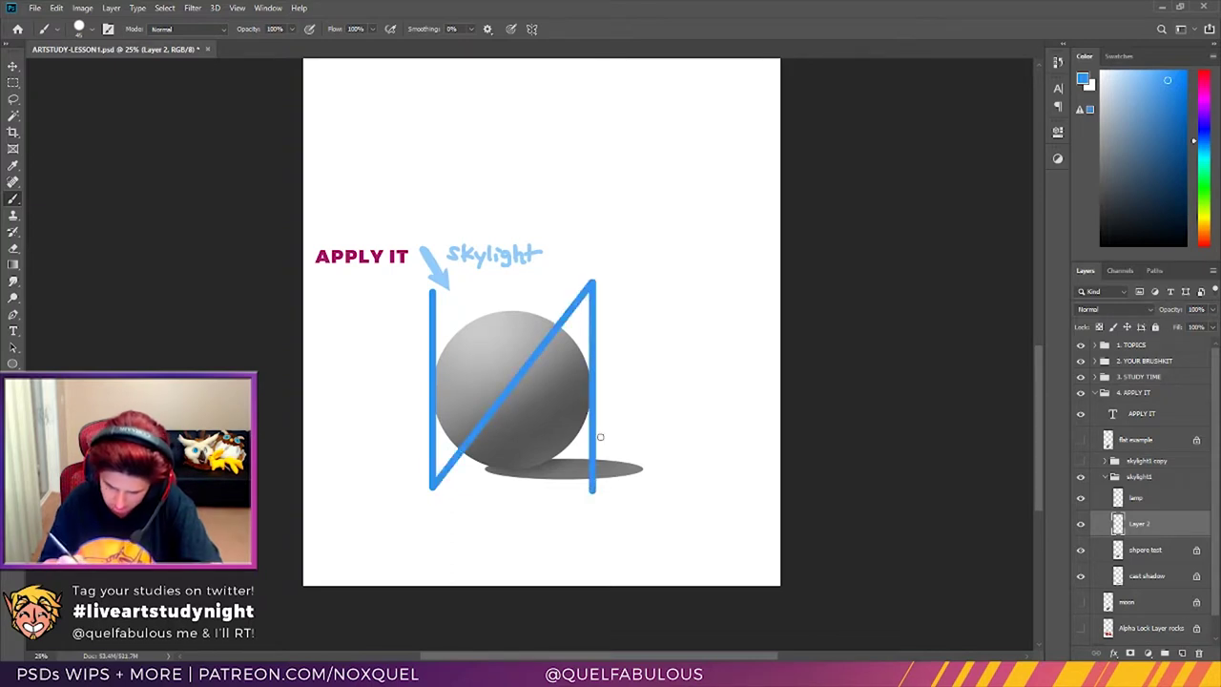
key(ctrl+z)
key(ctrl+z)
drag(589, 287, 590, 489)
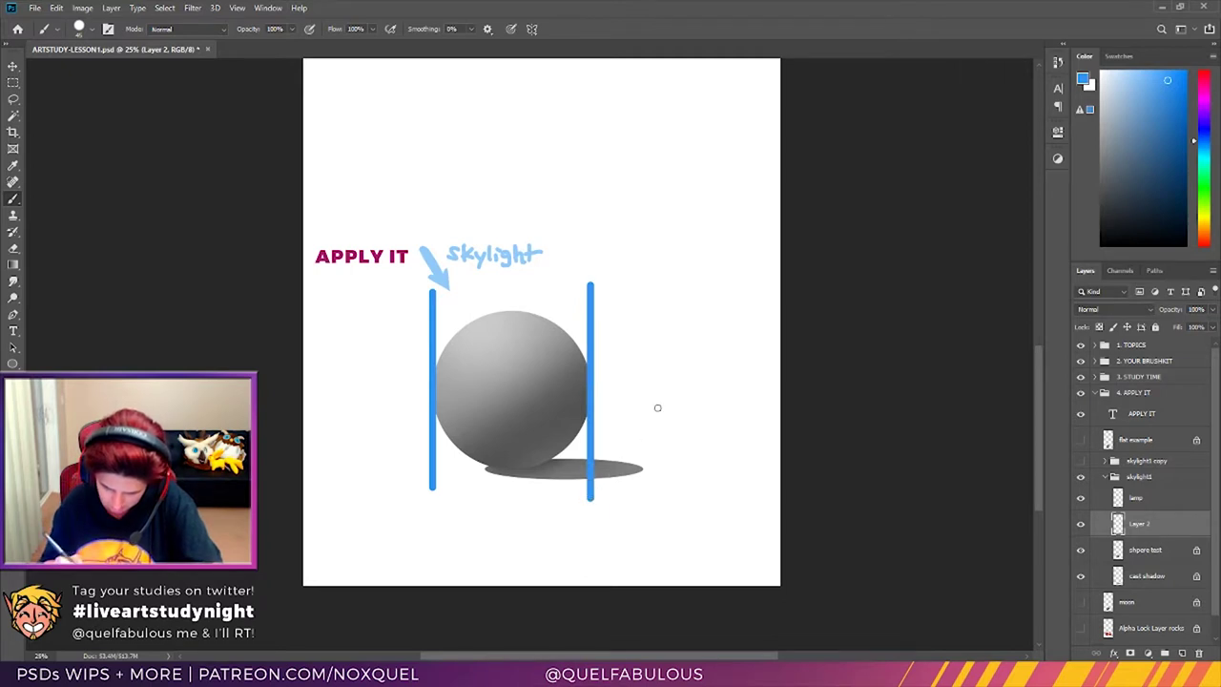
Step: Move the cast shadow directly beneath the sphere so it fits between the two vertical lines, and nudge it slightly upward
click(1160, 559)
click(1163, 580)
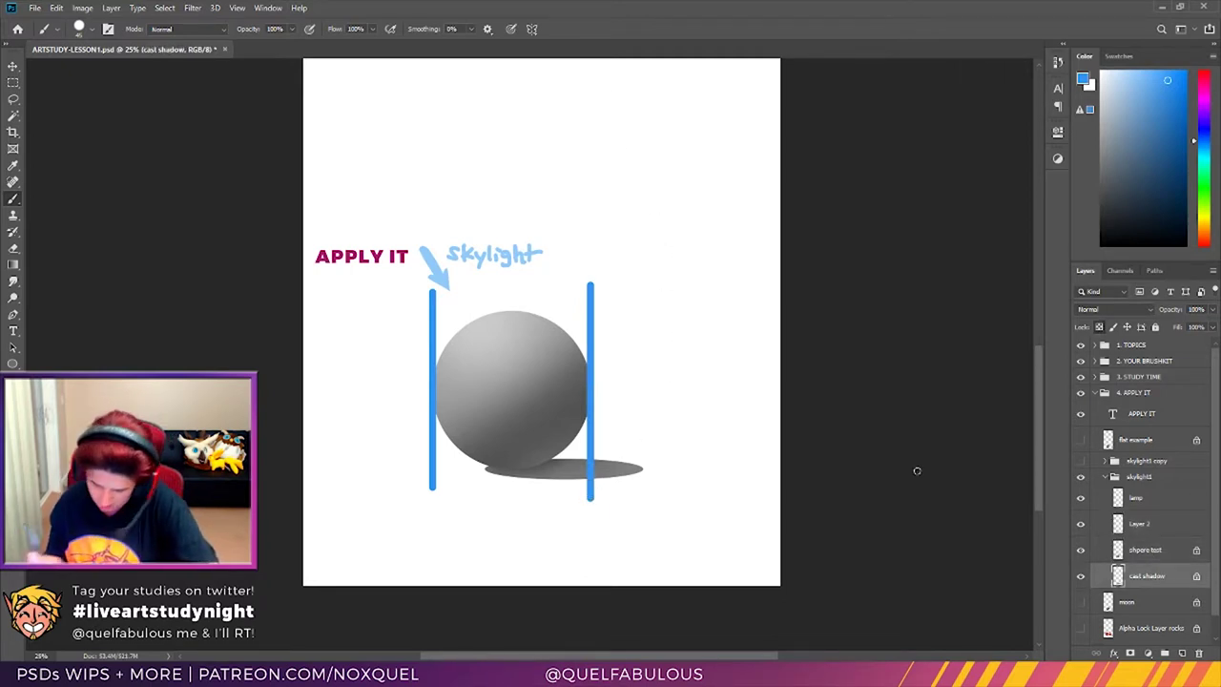
click(13, 66)
drag(626, 467, 574, 468)
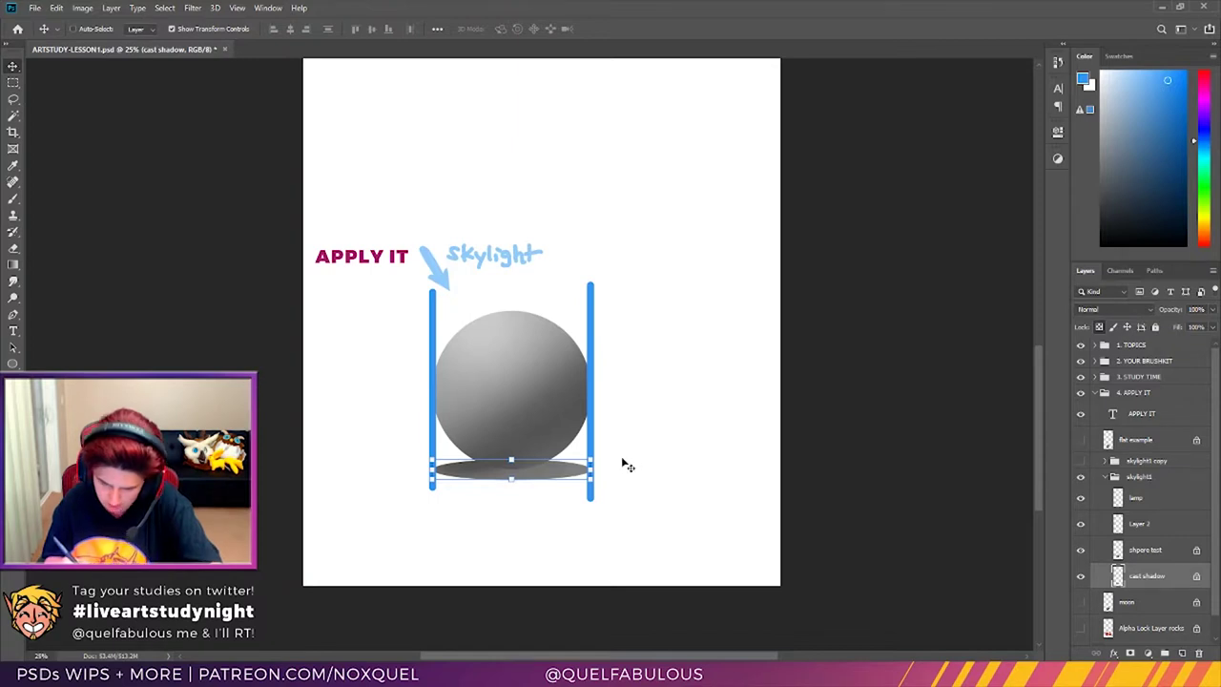
key(Up)
key(Up)
key(Up)
key(Up)
key(Down)
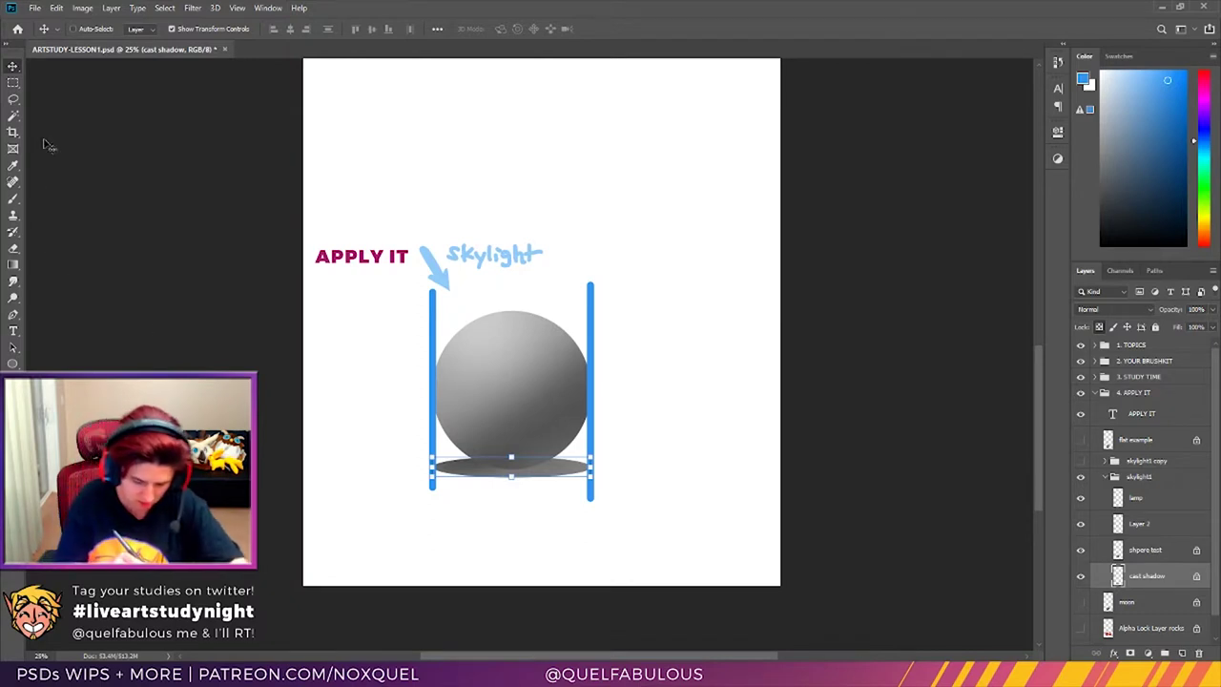
Step: Darken the cast shadow under the sphere with a sampled dark grey, and sample the lighter grey near the shadow's outer end
click(16, 200)
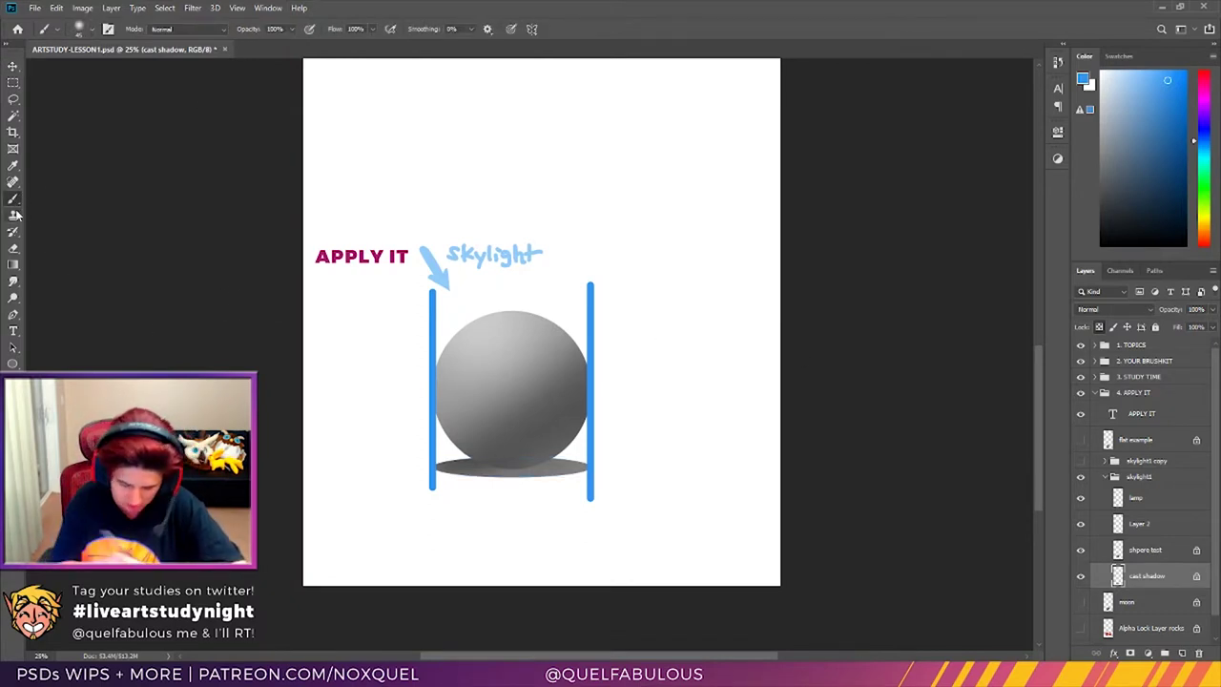
key(i)
click(466, 460)
key(b)
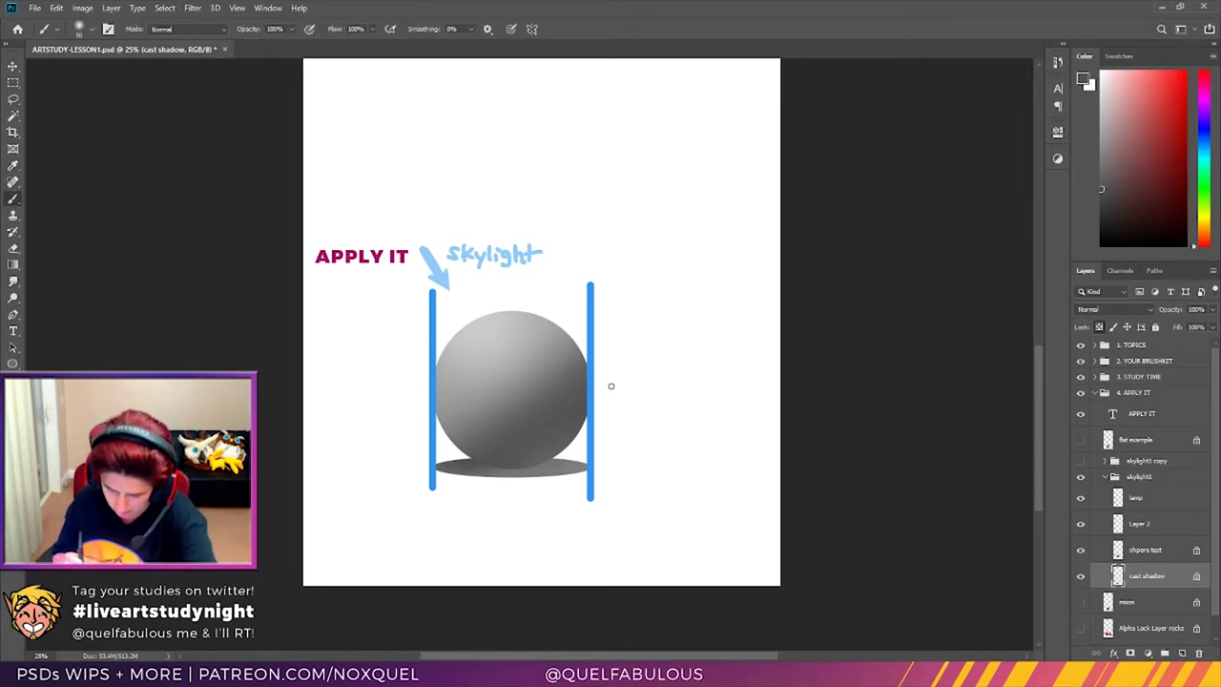
drag(493, 460, 557, 460)
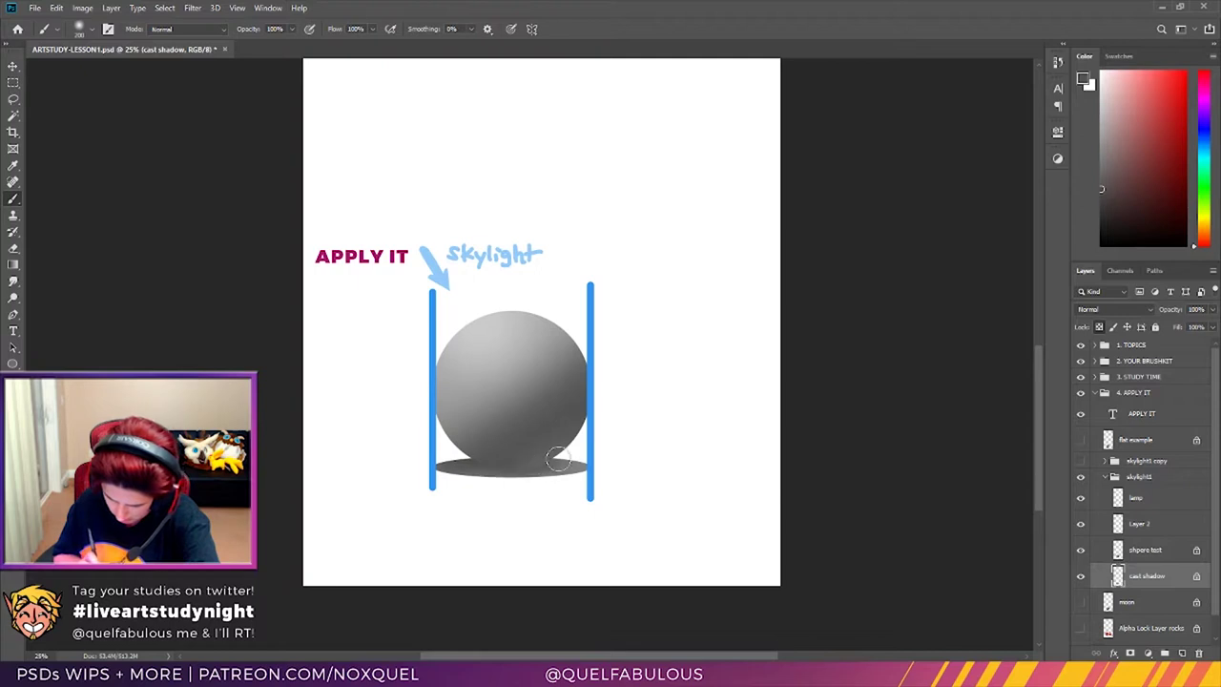
click(13, 166)
click(587, 462)
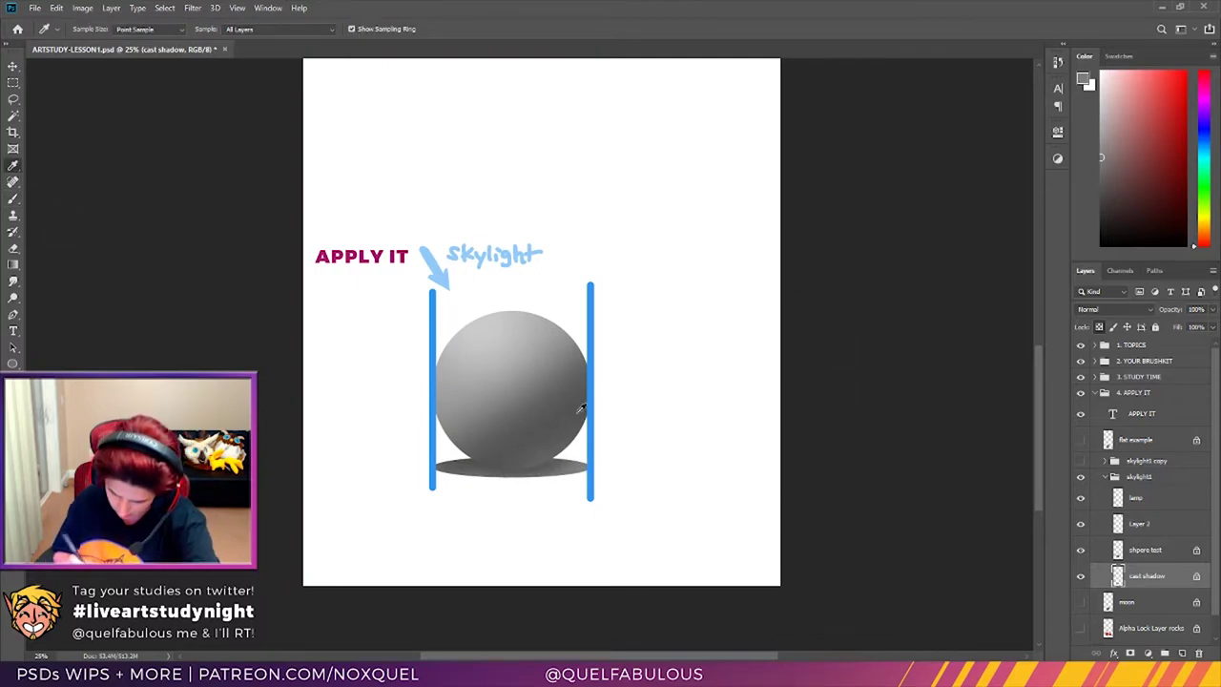
click(14, 198)
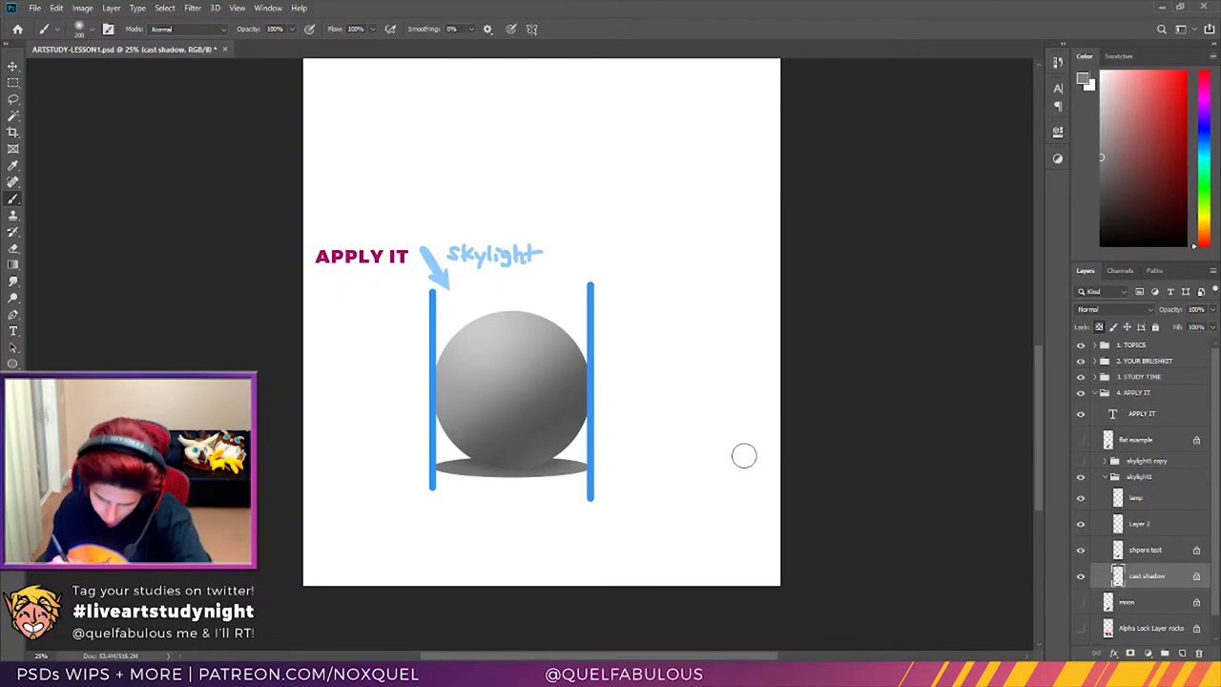
Step: Toggle the visibility of Layer 2 with the vertical blue lines and leave it hidden
click(1164, 530)
click(1080, 526)
click(1081, 526)
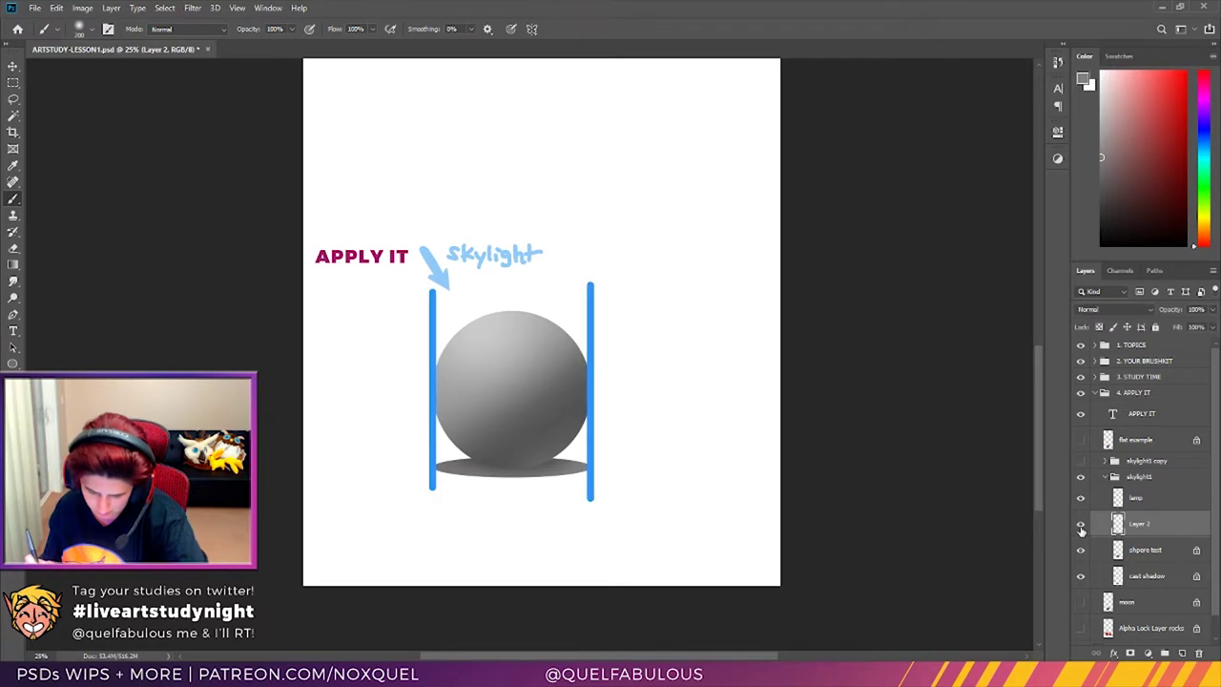
click(1081, 526)
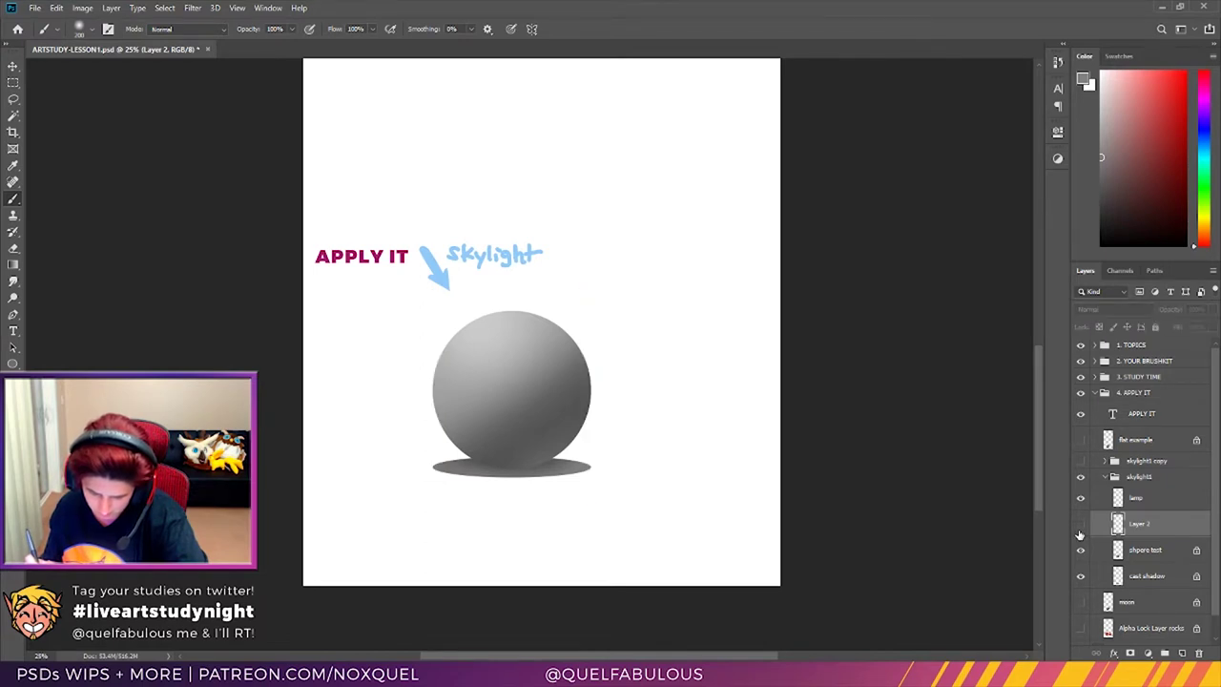
Step: Scale the cast shadow to 99.80% and nudge it slightly to the right beneath the sphere
click(1159, 579)
key(v)
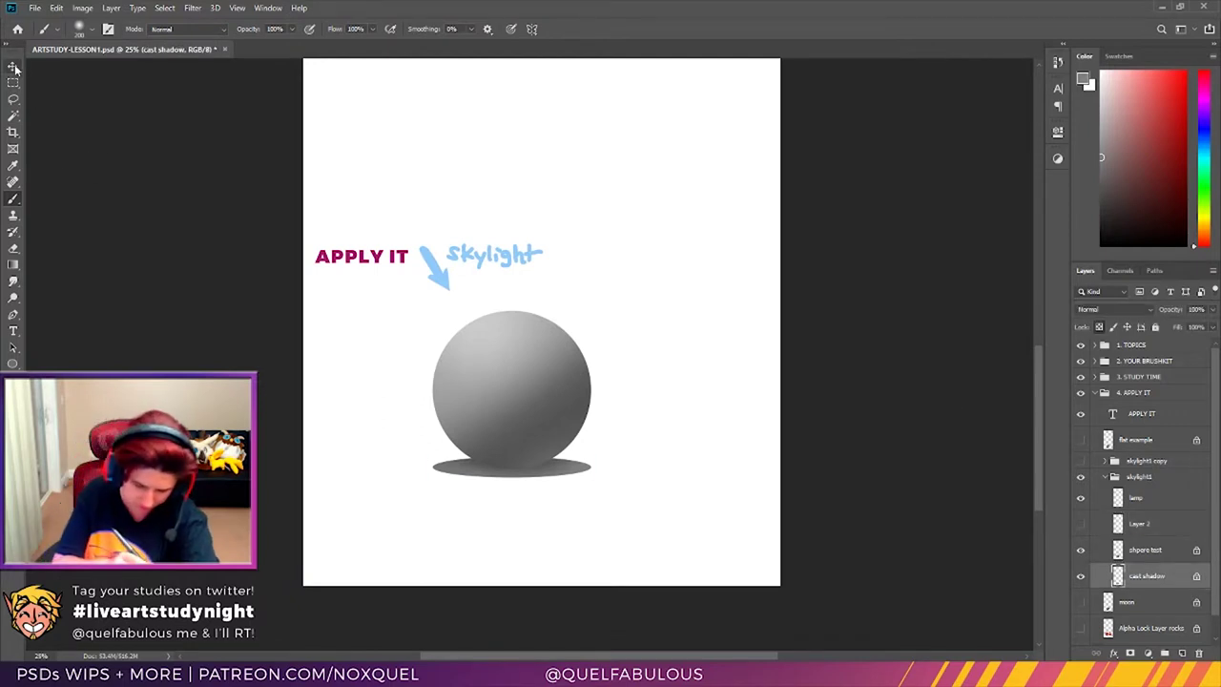
drag(430, 465, 432, 466)
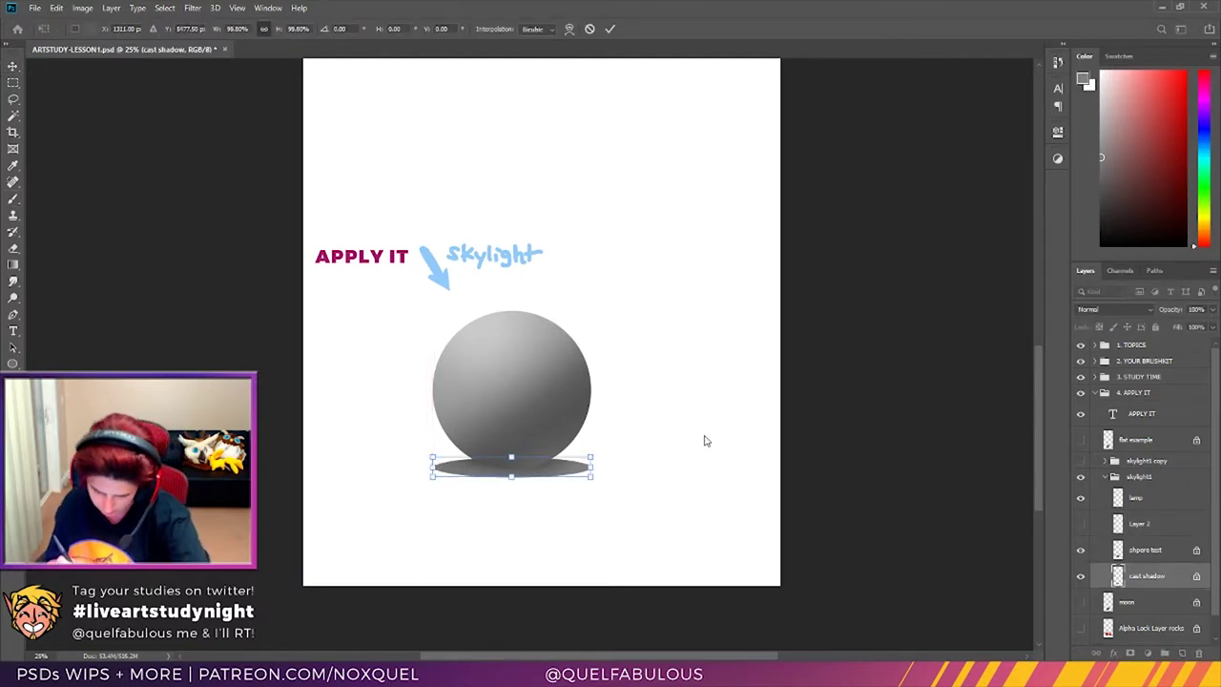
key(shift+Right)
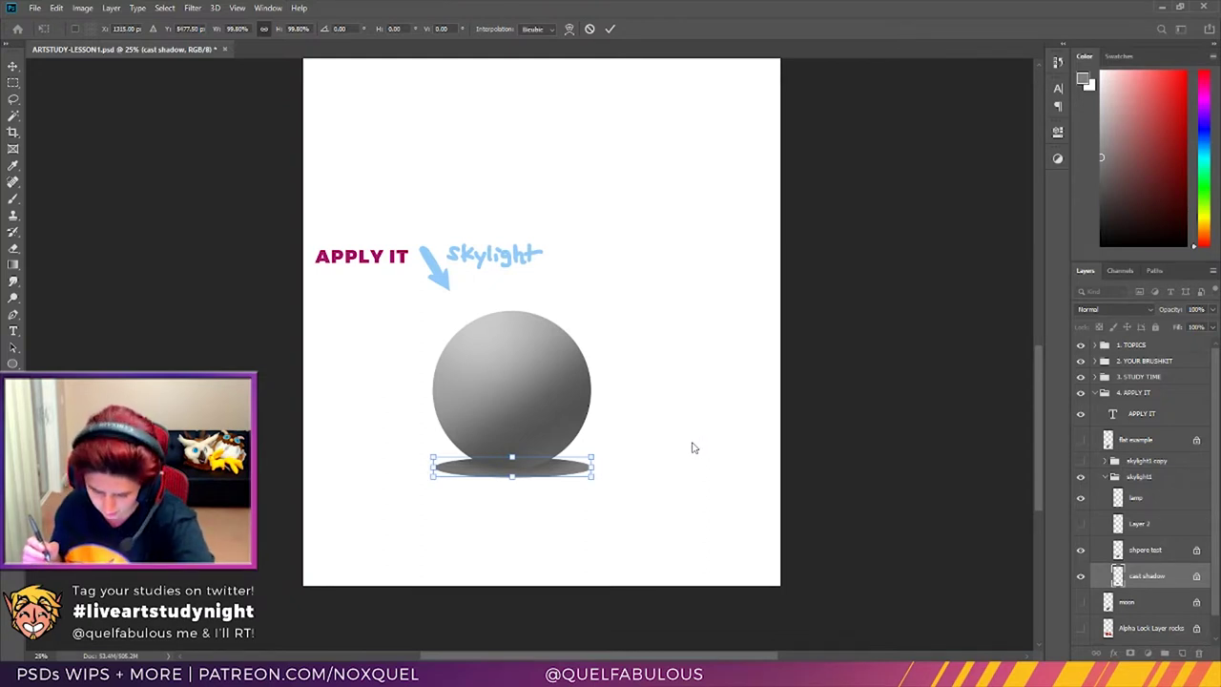
click(612, 30)
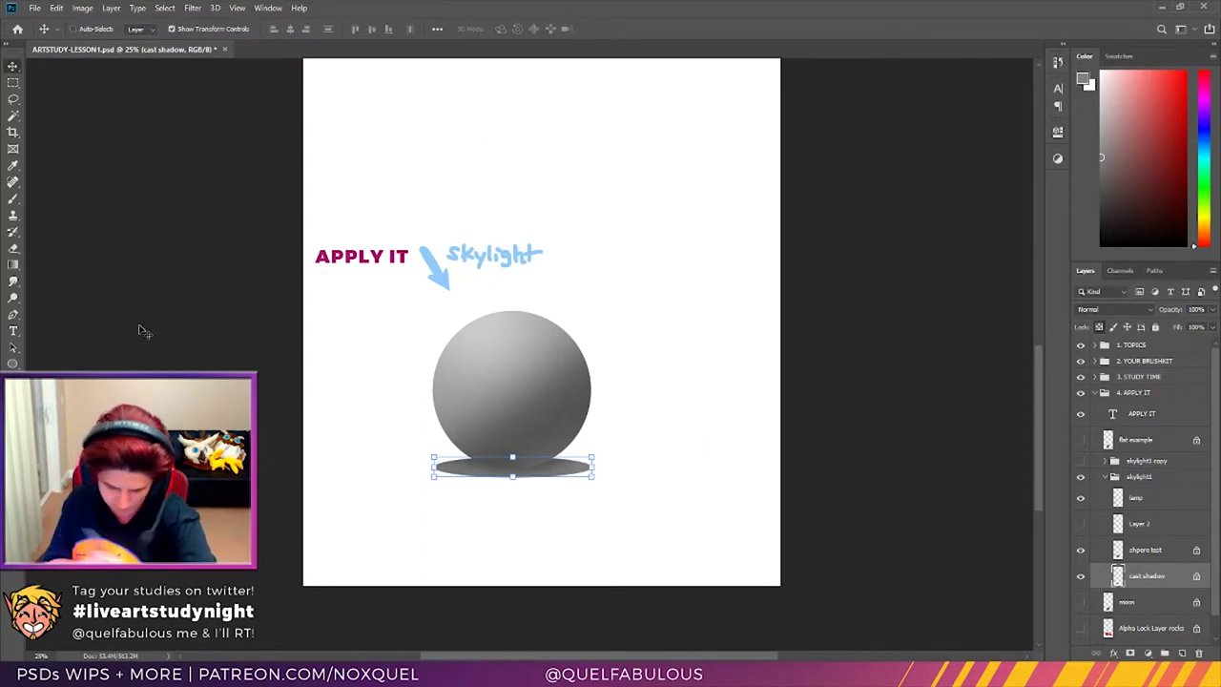
key(z)
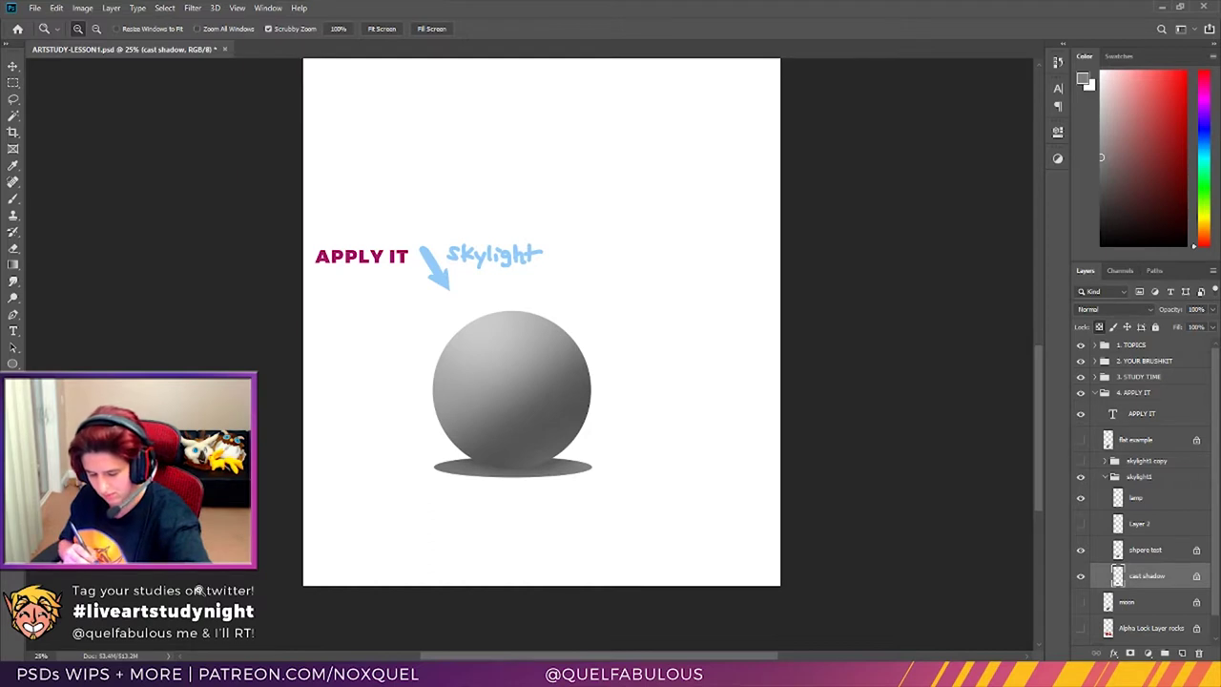
Step: Shade the lower part of the sphere with a large soft brush in the dark grey sampled near its base
click(1152, 553)
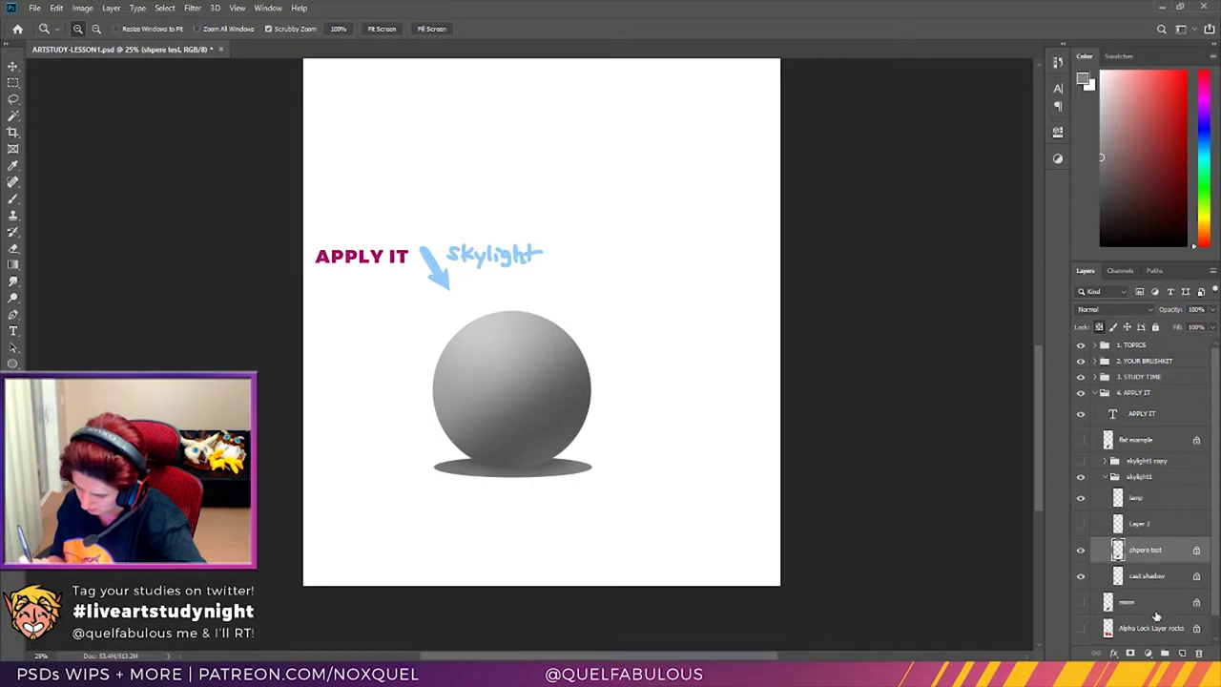
click(13, 165)
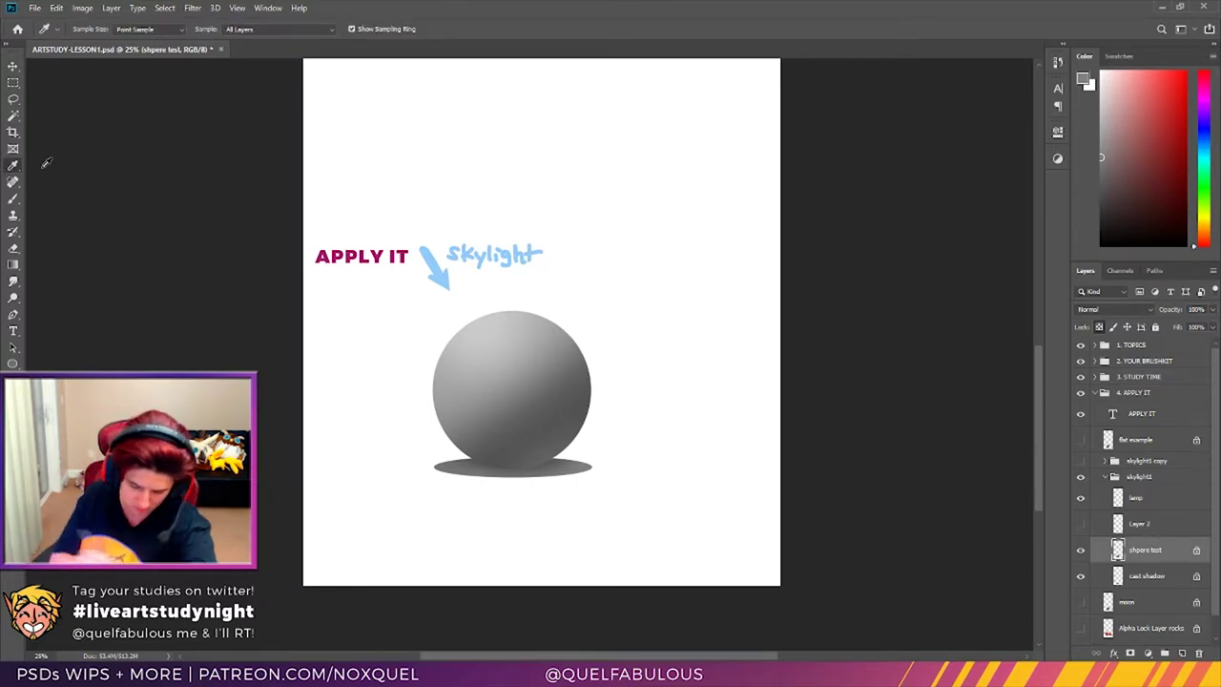
click(501, 447)
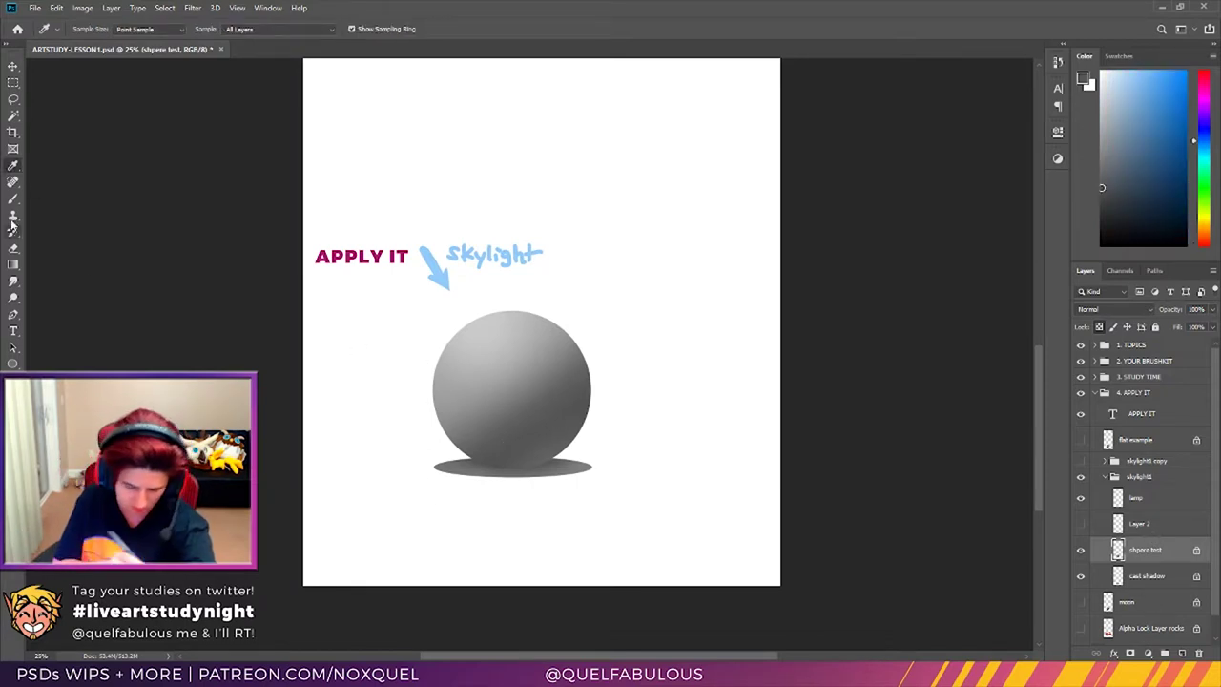
key(b)
key(bracketright)
key(bracketright)
key(bracketright)
key(bracketright)
key(bracketright)
key(bracketright)
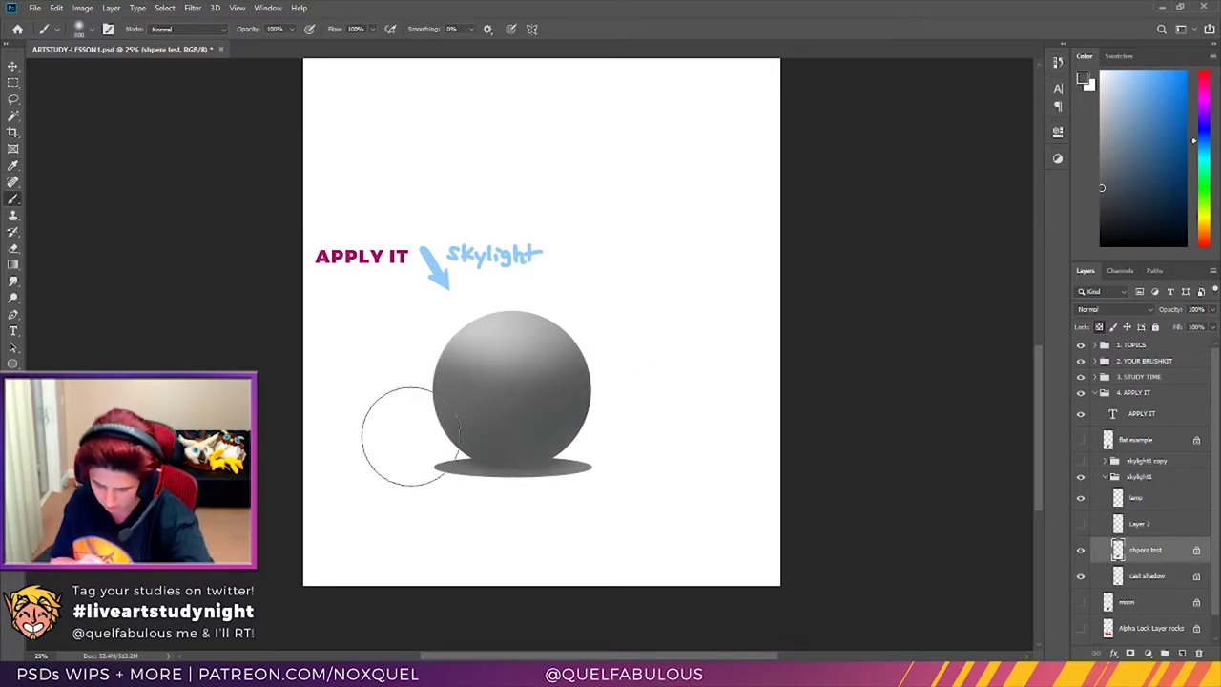
Step: Sample the light grey near the sphere's top and paint its upper half, then reduce the brush size for blending
key(i)
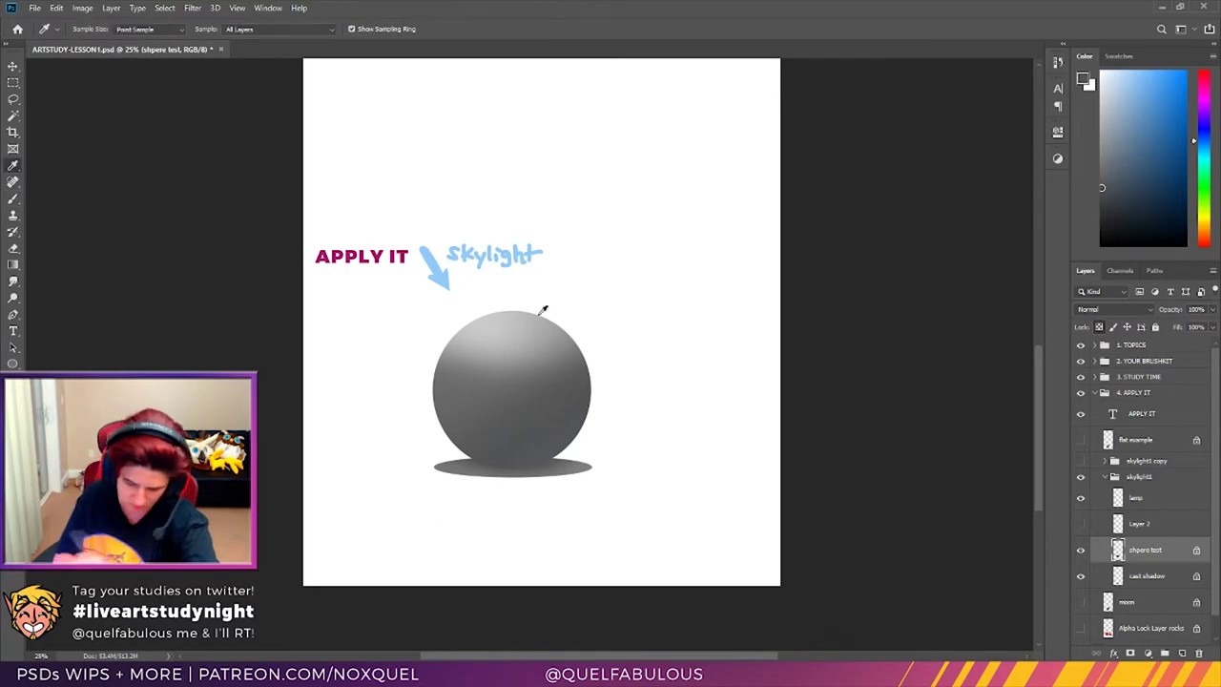
click(524, 341)
key(b)
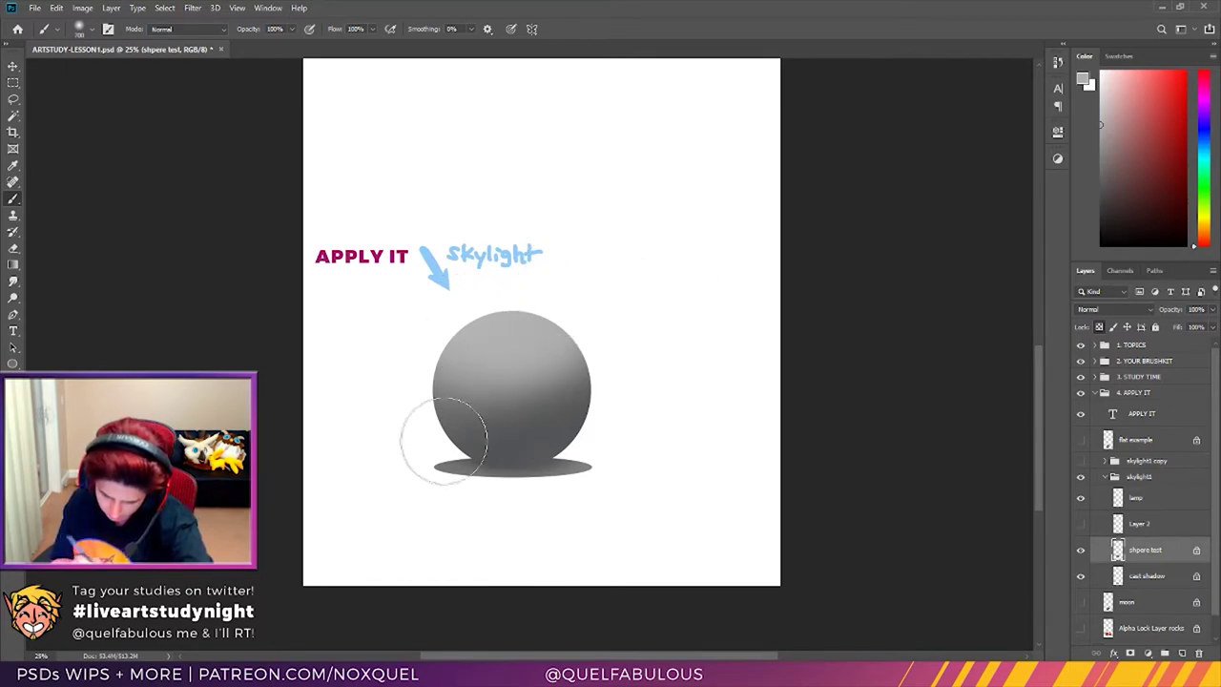
key(bracketleft)
key(bracketleft)
key(bracketleft)
key(bracketleft)
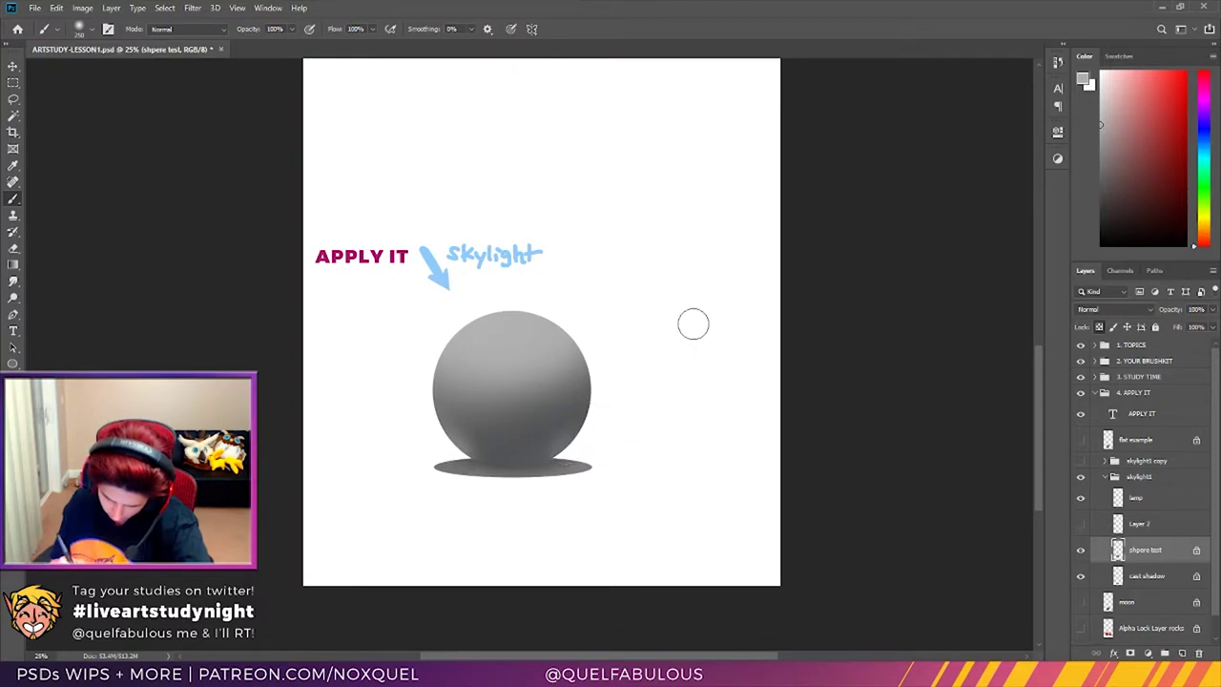
Step: Brighten the top of the sphere with a lighter grey, using an enlarged soft brush
click(1101, 95)
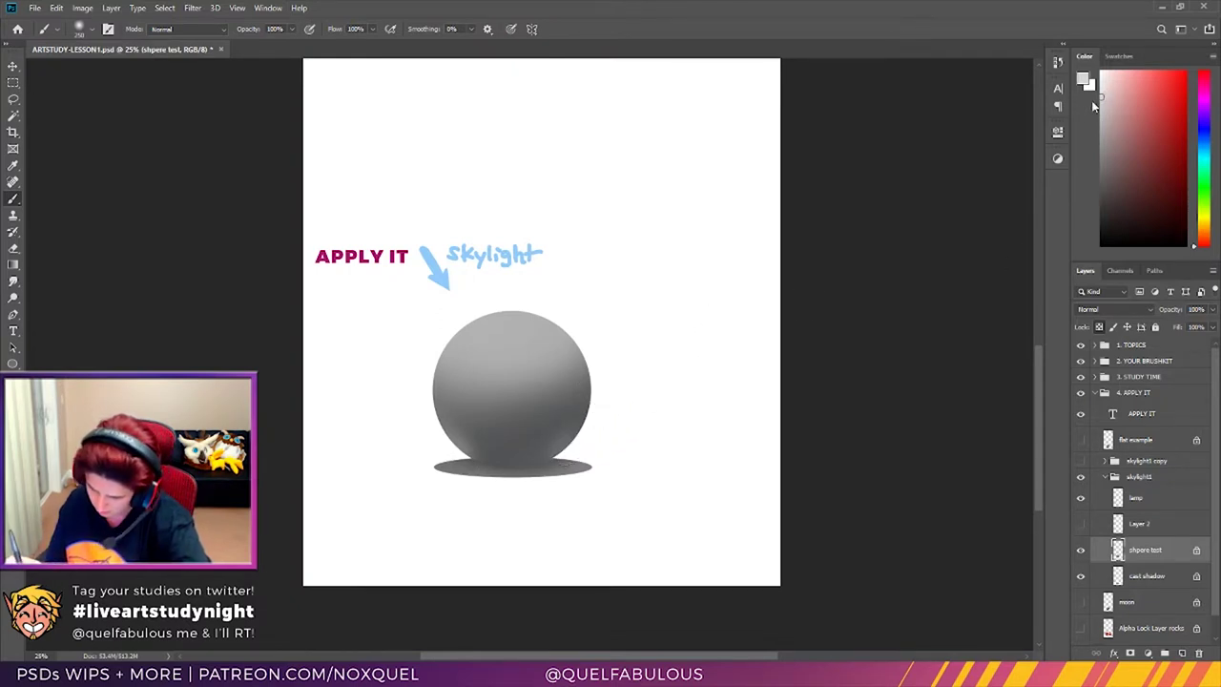
key(bracketright)
key(bracketright)
key(bracketright)
key(bracketright)
key(bracketright)
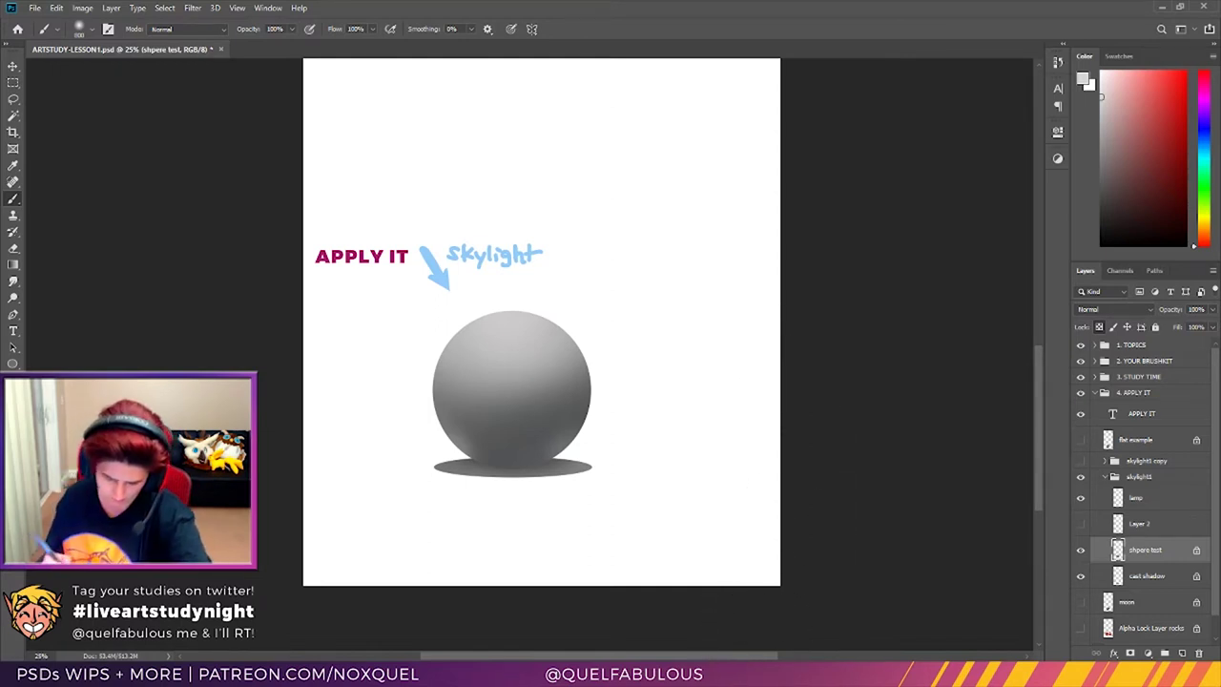
Step: Sample the arrow's light blue and erase the angled skylight arrow and its label from the lamp layer
key(i)
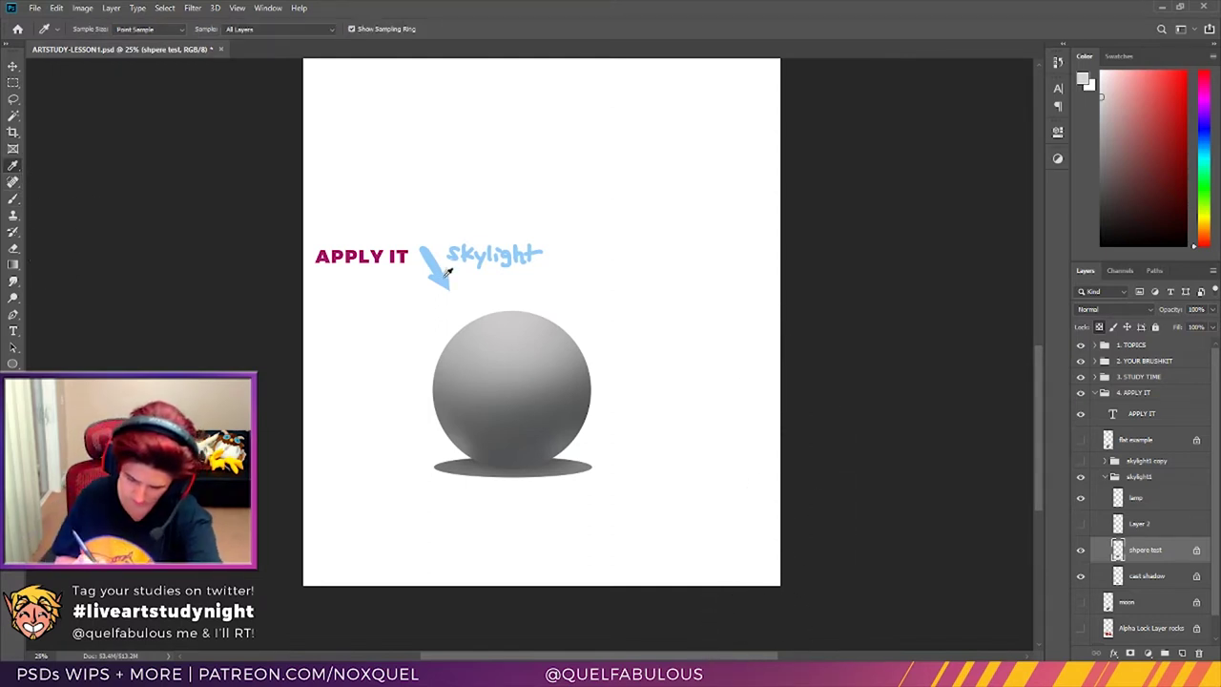
click(445, 273)
click(13, 198)
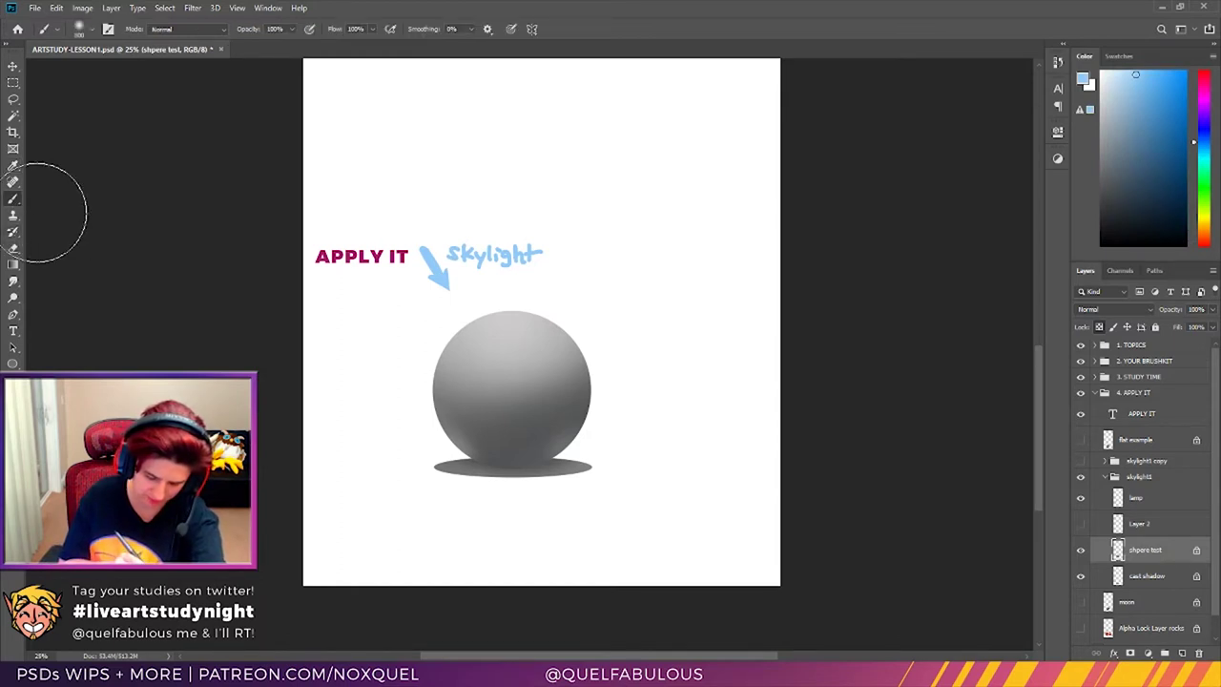
click(1160, 499)
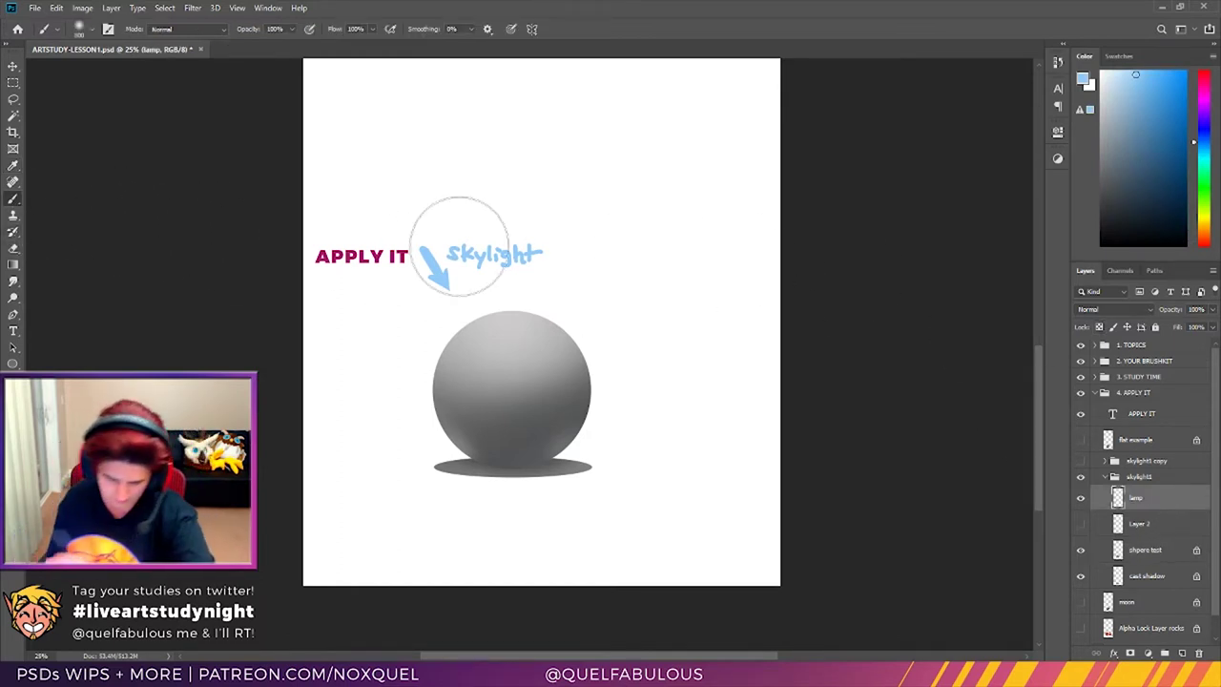
click(13, 248)
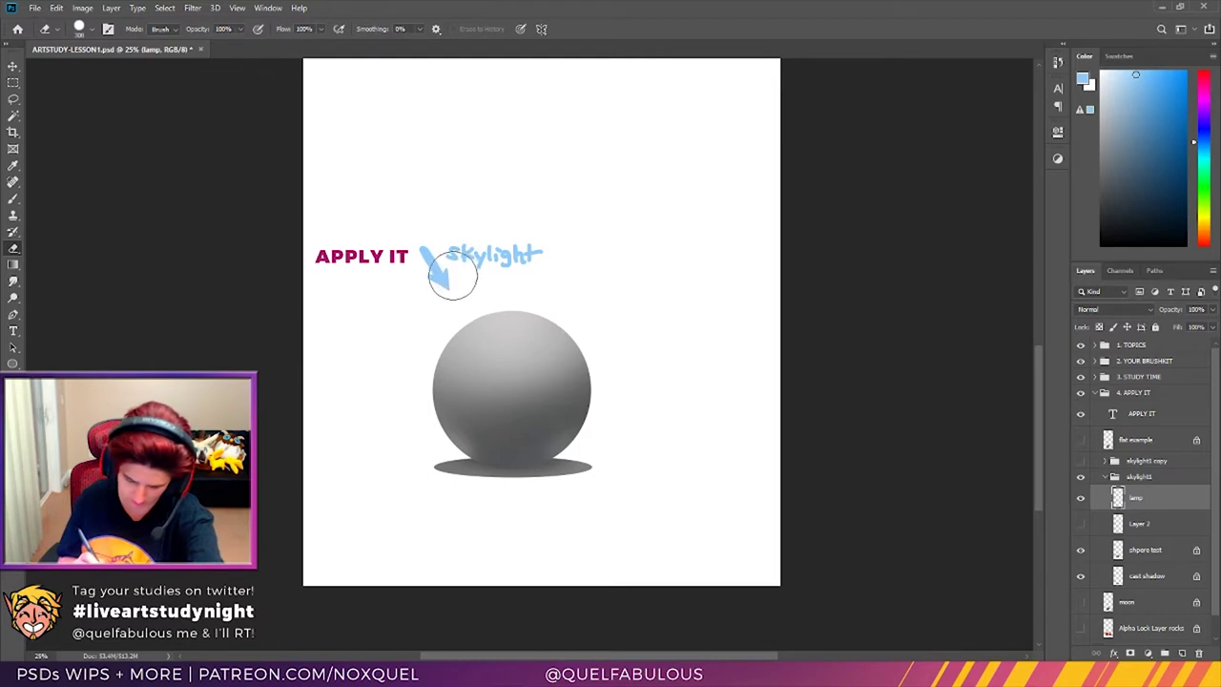
mouse_move(427, 253)
mouse_down()
mouse_move(436, 240)
mouse_move(539, 252)
mouse_up()
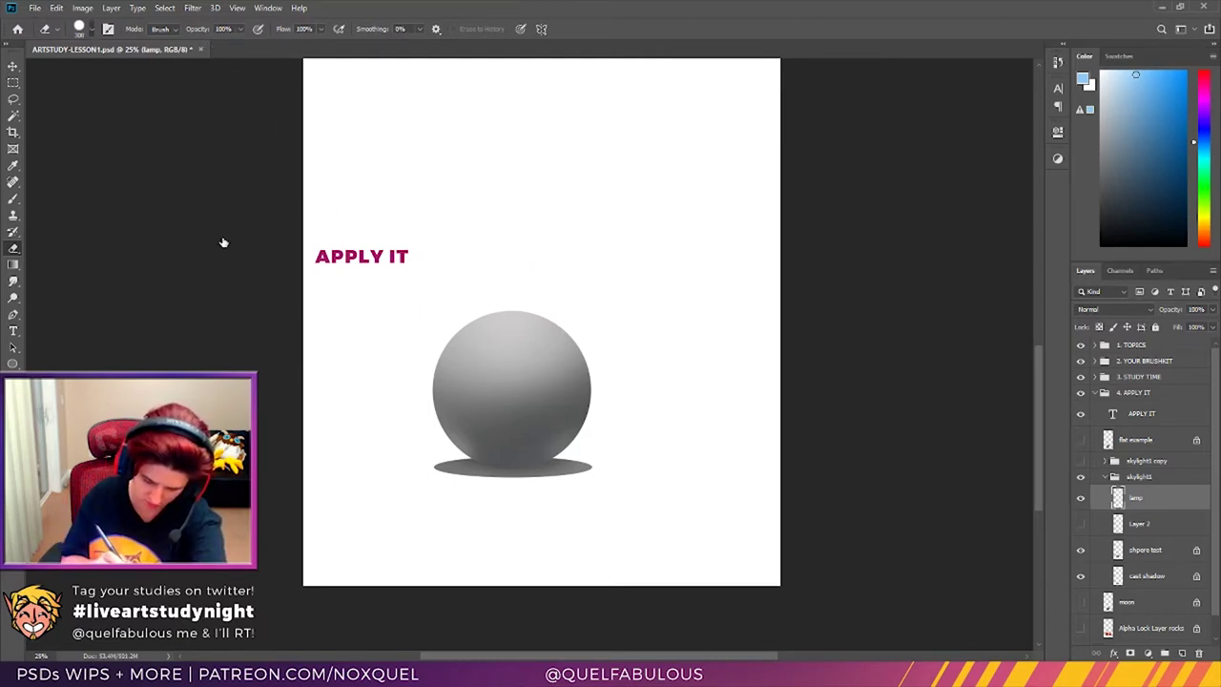
Step: Draw a light blue arrow pointing straight down above the sphere with a small hard brush and label it "Skylight"
click(13, 198)
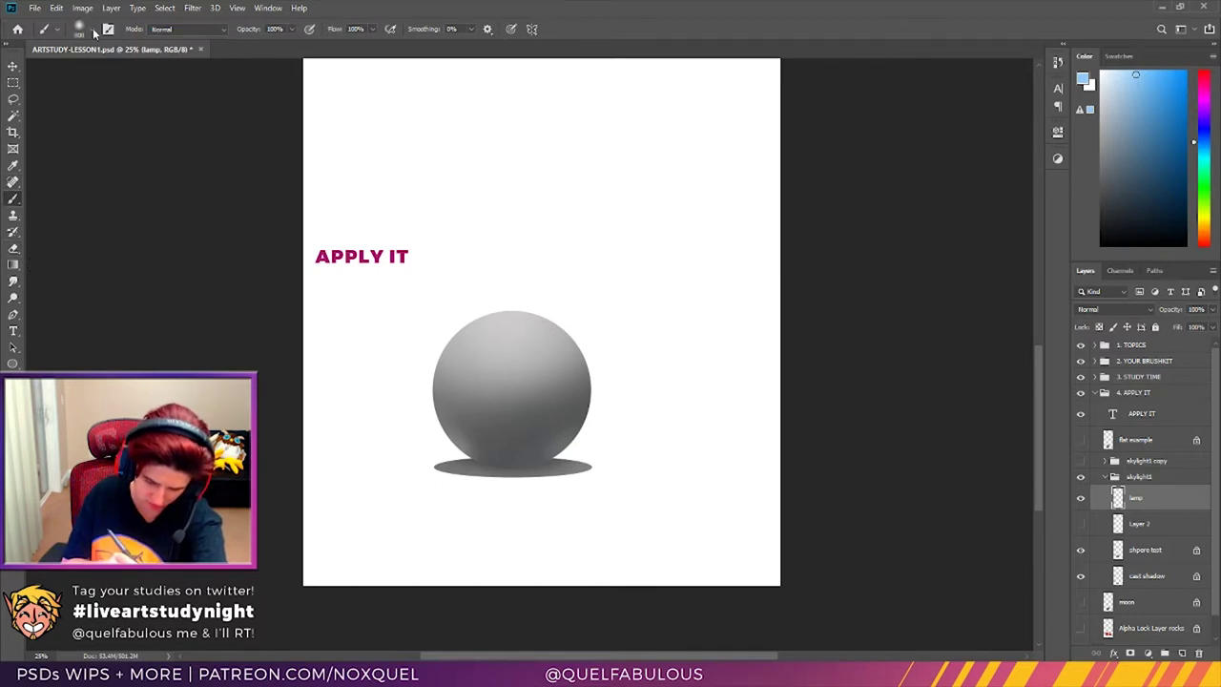
key(bracketright)
key(bracketright)
key(bracketright)
key(bracketright)
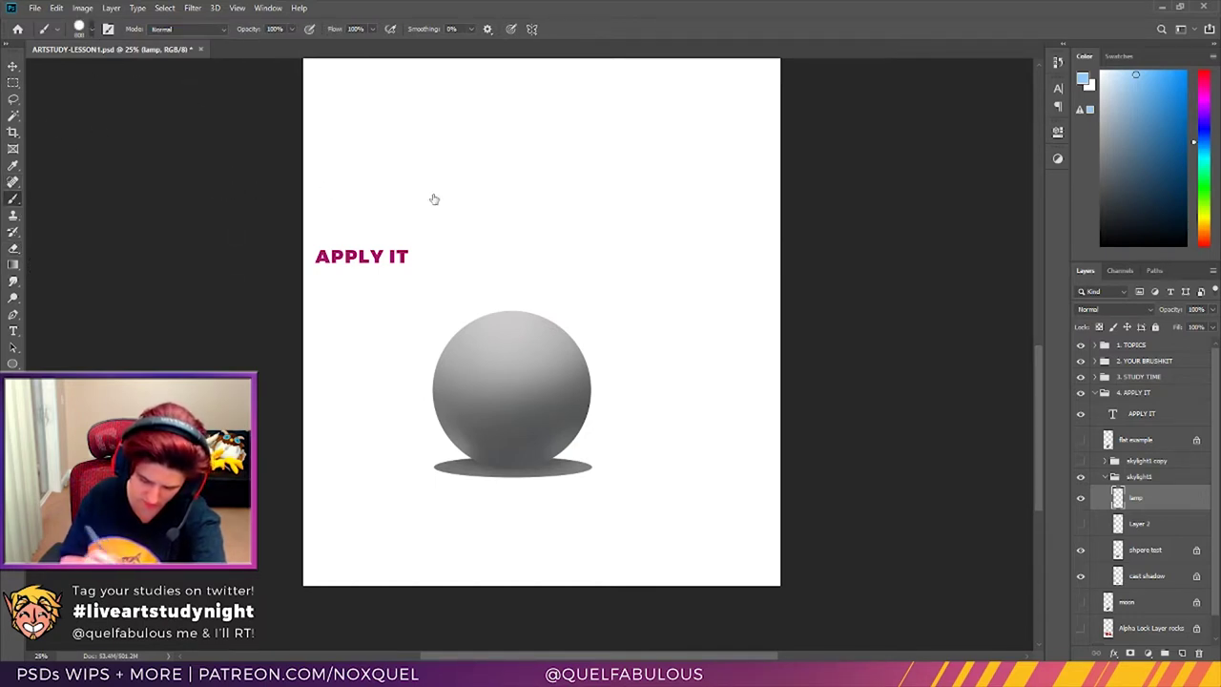
mouse_move(507, 254)
mouse_down()
mouse_move(508, 290)
mouse_move(534, 253)
mouse_move(541, 271)
mouse_move(567, 258)
mouse_move(576, 271)
mouse_move(577, 258)
mouse_move(601, 280)
mouse_move(631, 256)
mouse_up()
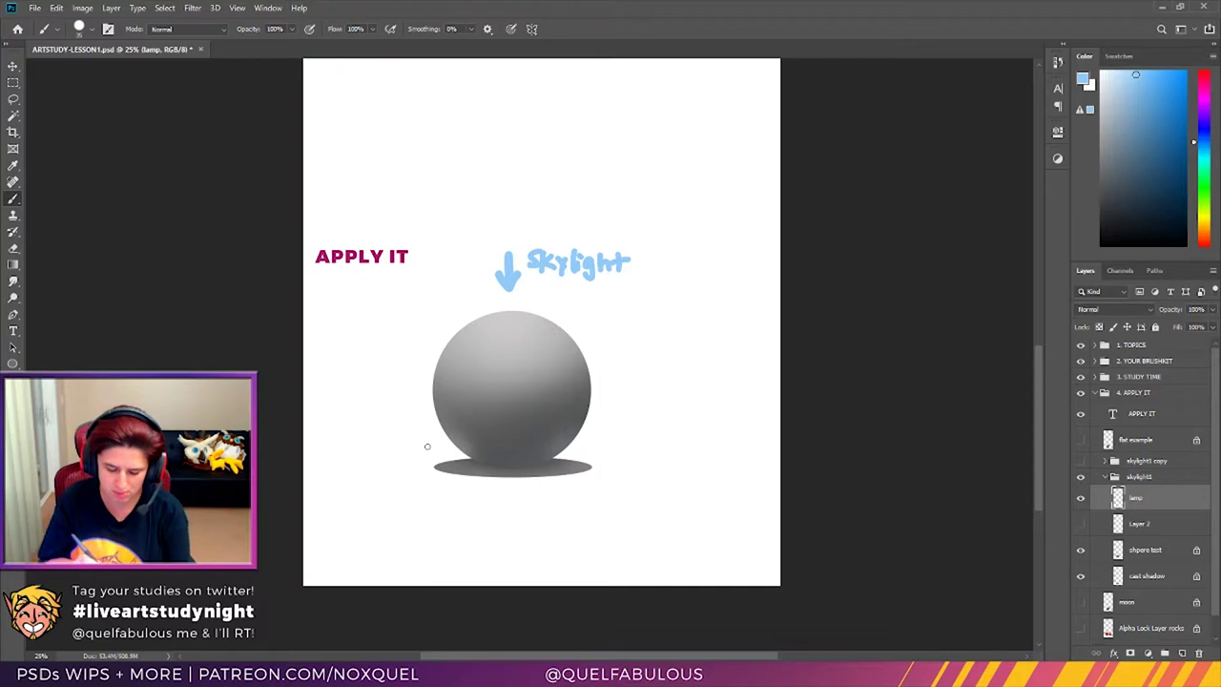
Step: Draw an arrow pointing up towards the sphere's base on each side and label both arrows "Bounce"
drag(407, 466, 434, 454)
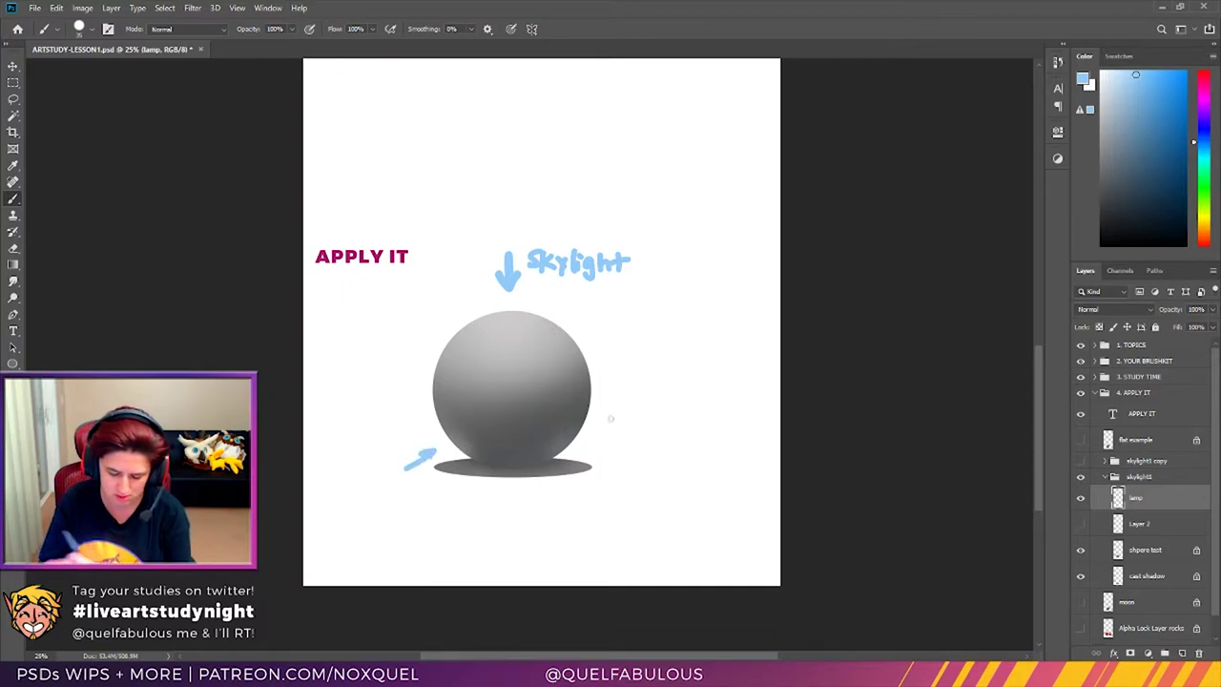
mouse_move(582, 449)
mouse_down()
mouse_move(607, 473)
mouse_move(578, 450)
mouse_move(591, 447)
mouse_move(621, 474)
mouse_move(704, 467)
mouse_up()
mouse_move(325, 458)
mouse_down()
mouse_move(334, 480)
mouse_move(362, 463)
mouse_move(405, 475)
mouse_up()
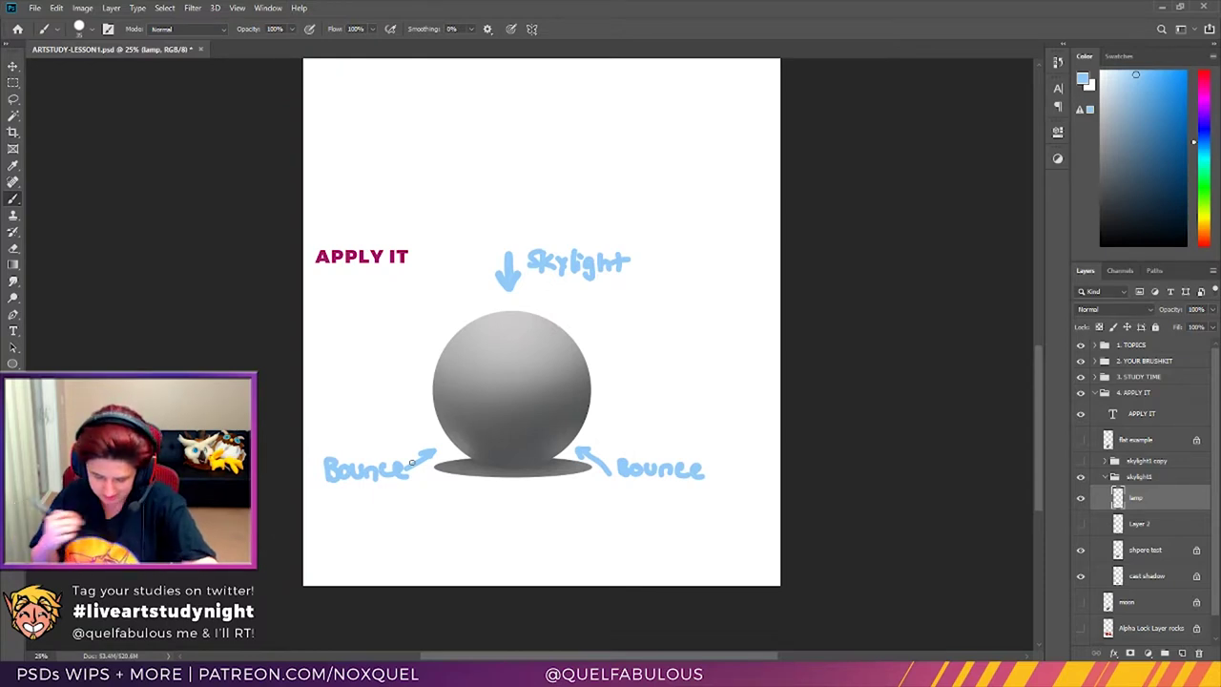
Step: Trim the tails of both bounce arrows with a 50 px eraser and draw a small downward arrow to the right of the sphere
key(e)
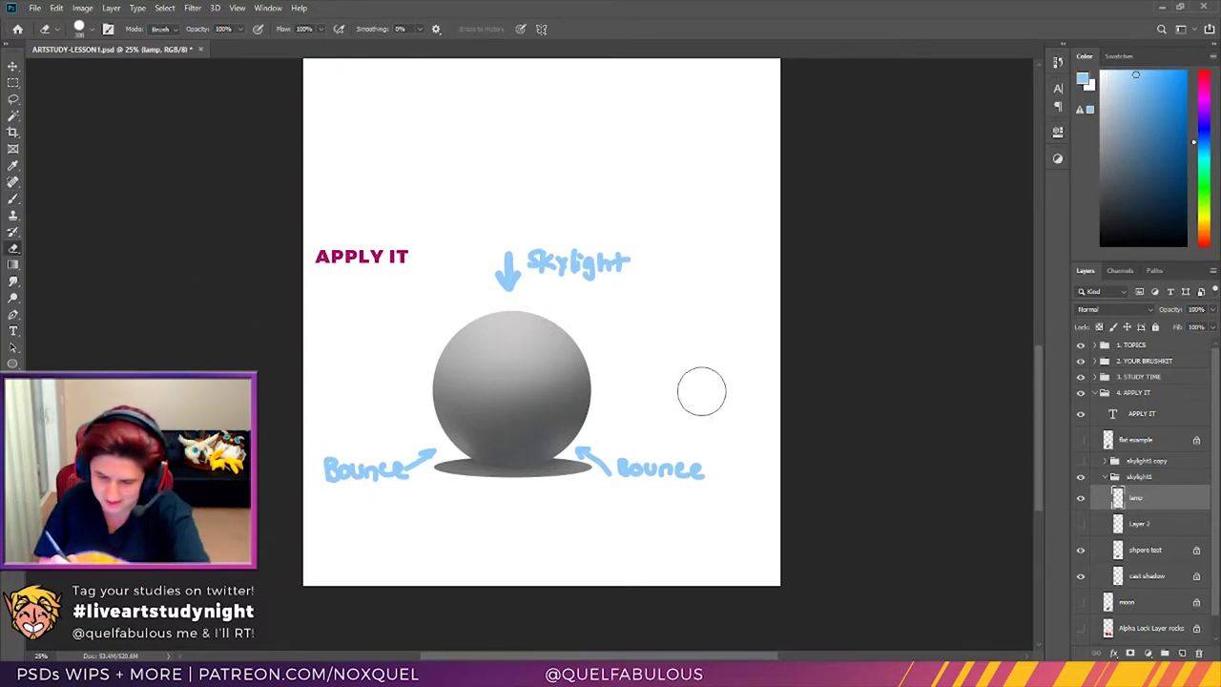
key(bracketleft)
key(bracketleft)
key(bracketleft)
key(bracketleft)
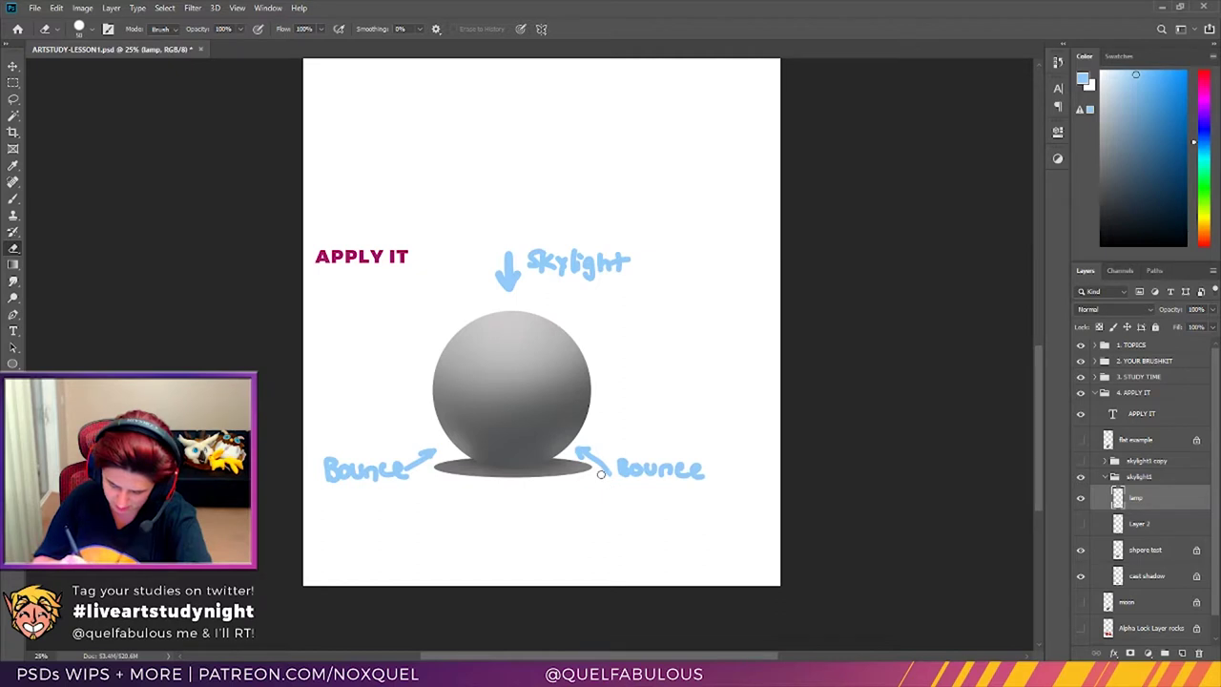
drag(407, 461, 414, 469)
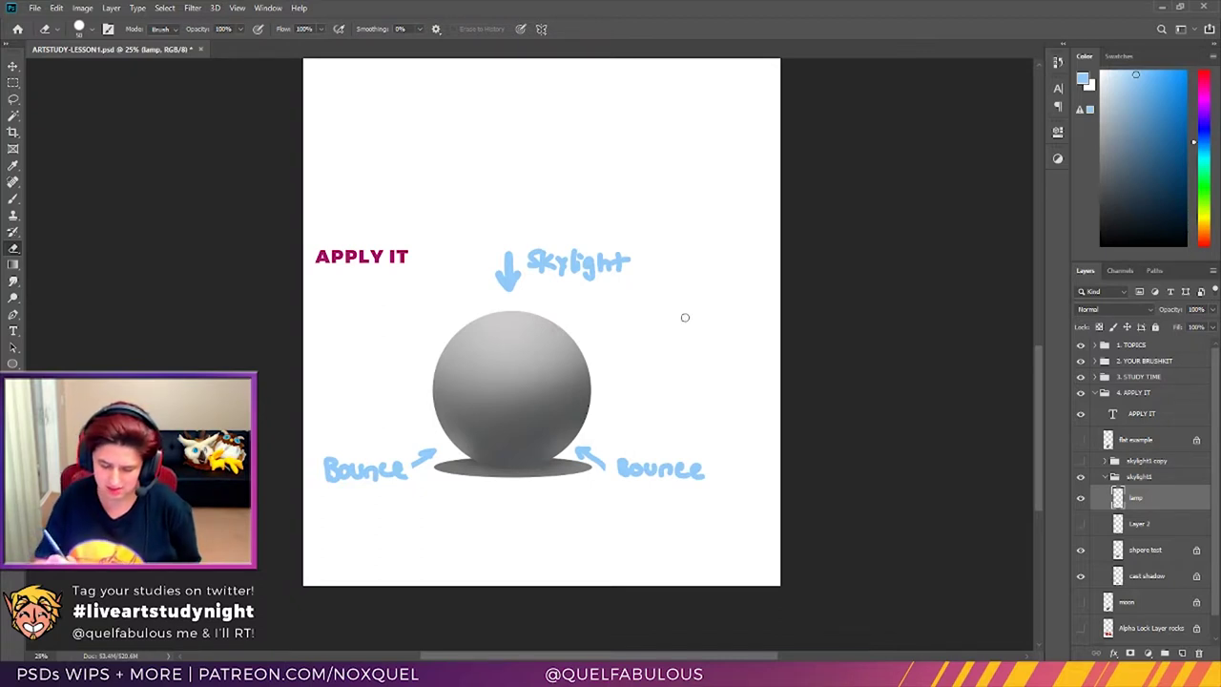
key(b)
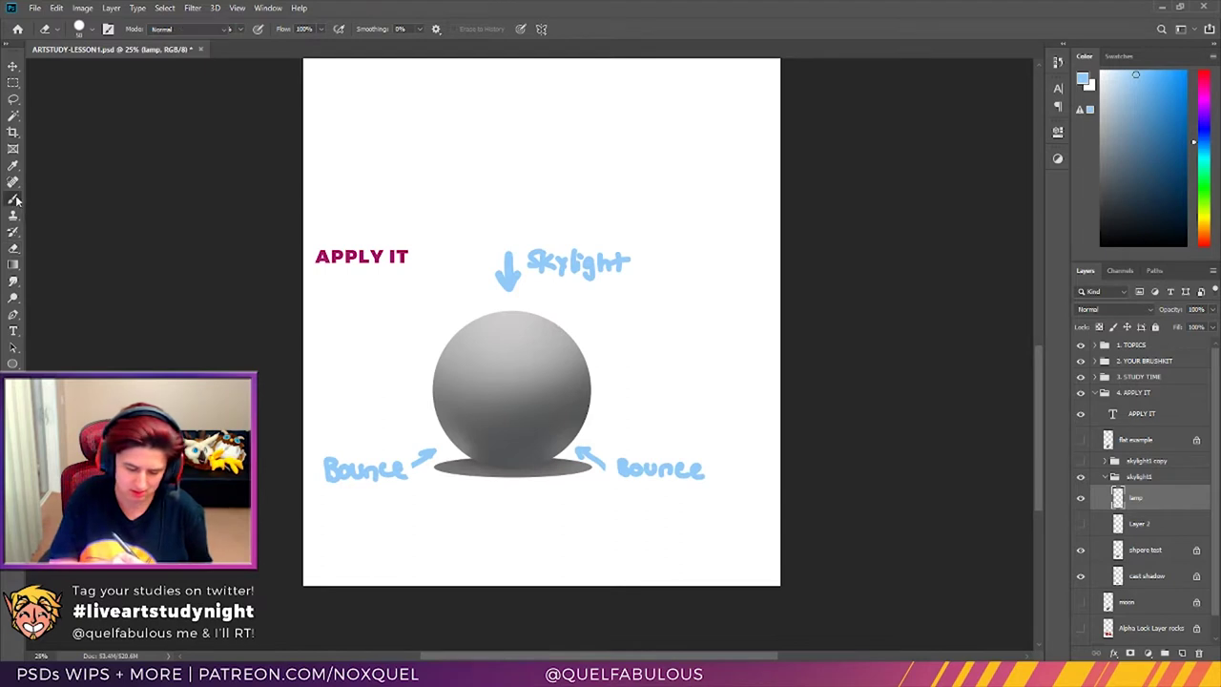
mouse_move(676, 343)
mouse_down()
mouse_move(672, 387)
mouse_move(681, 370)
mouse_up()
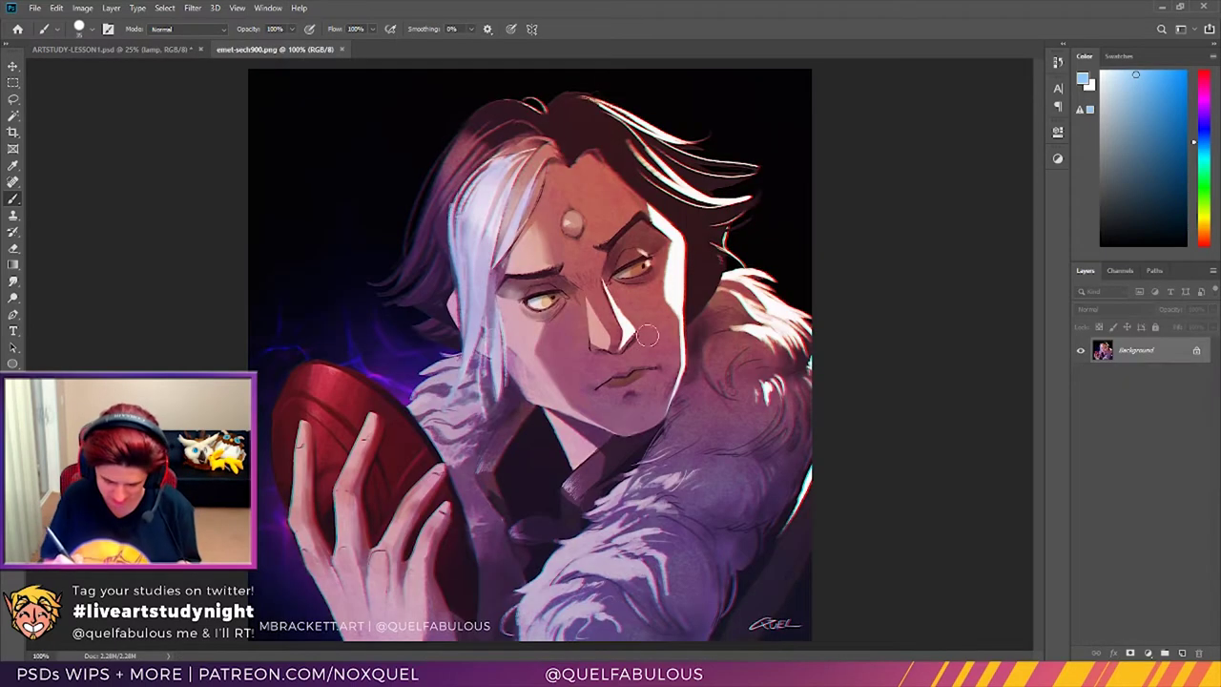
Step: Examine the hand holding the red mask up close in the emet-sech900.png portrait and close the image
click(14, 363)
drag(334, 483, 289, 458)
drag(1039, 359, 1045, 413)
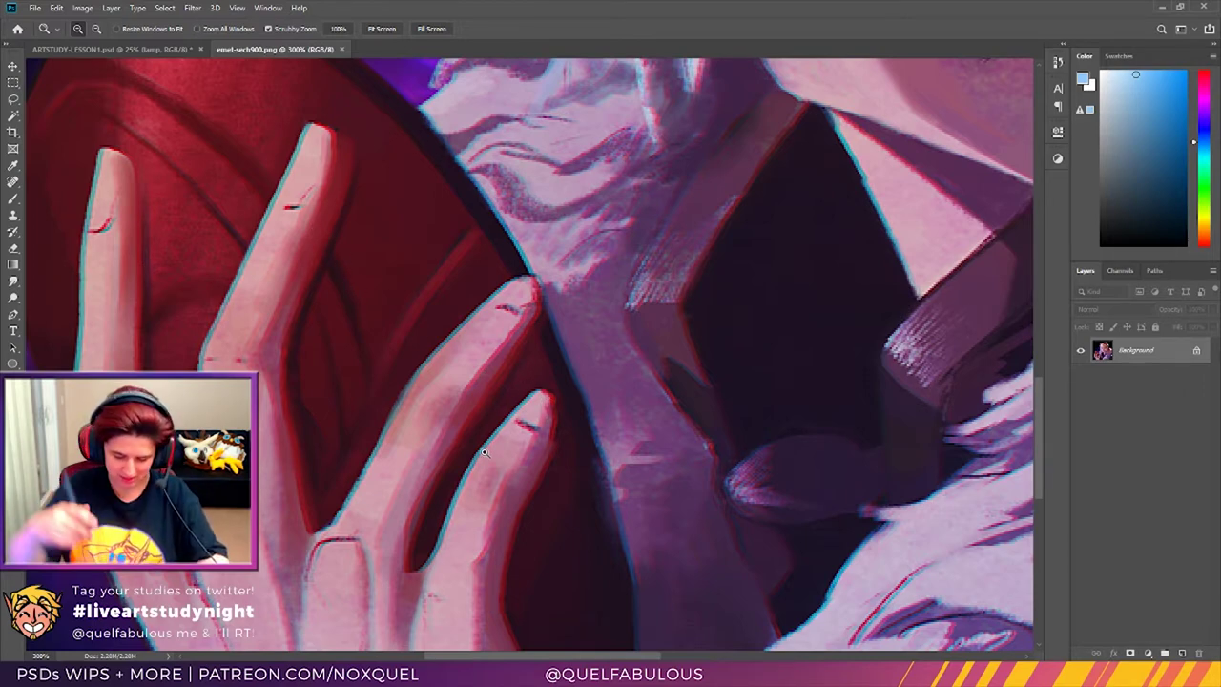
click(341, 49)
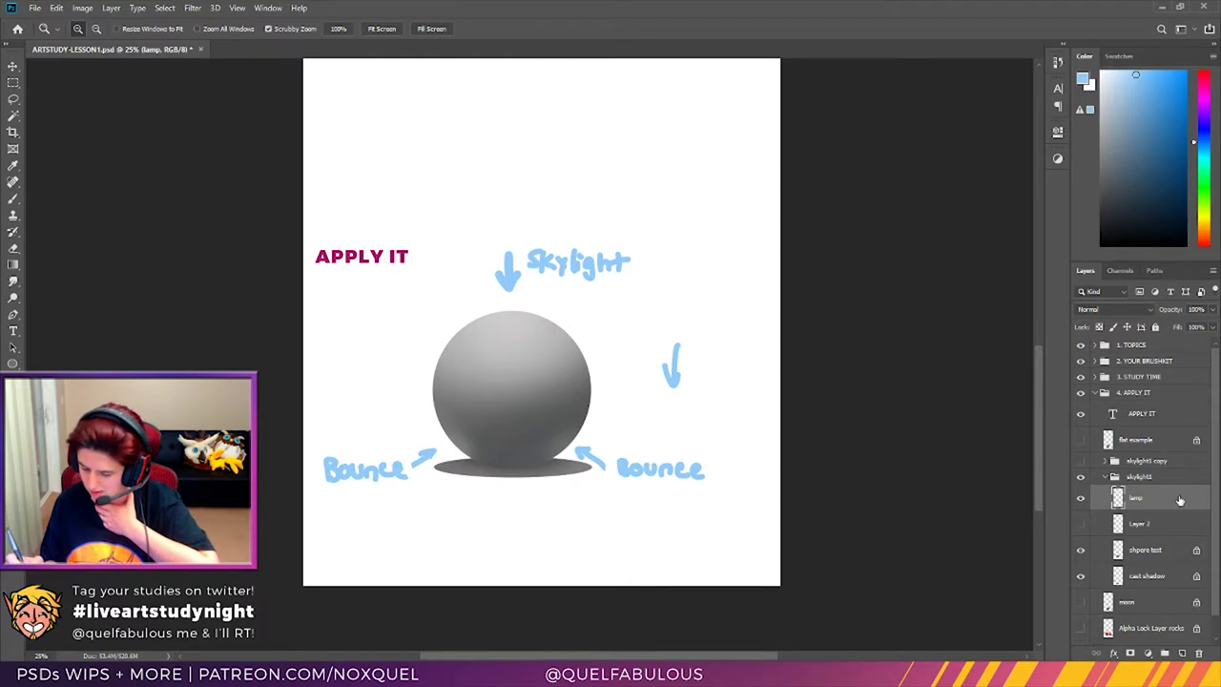
click(1102, 210)
click(14, 248)
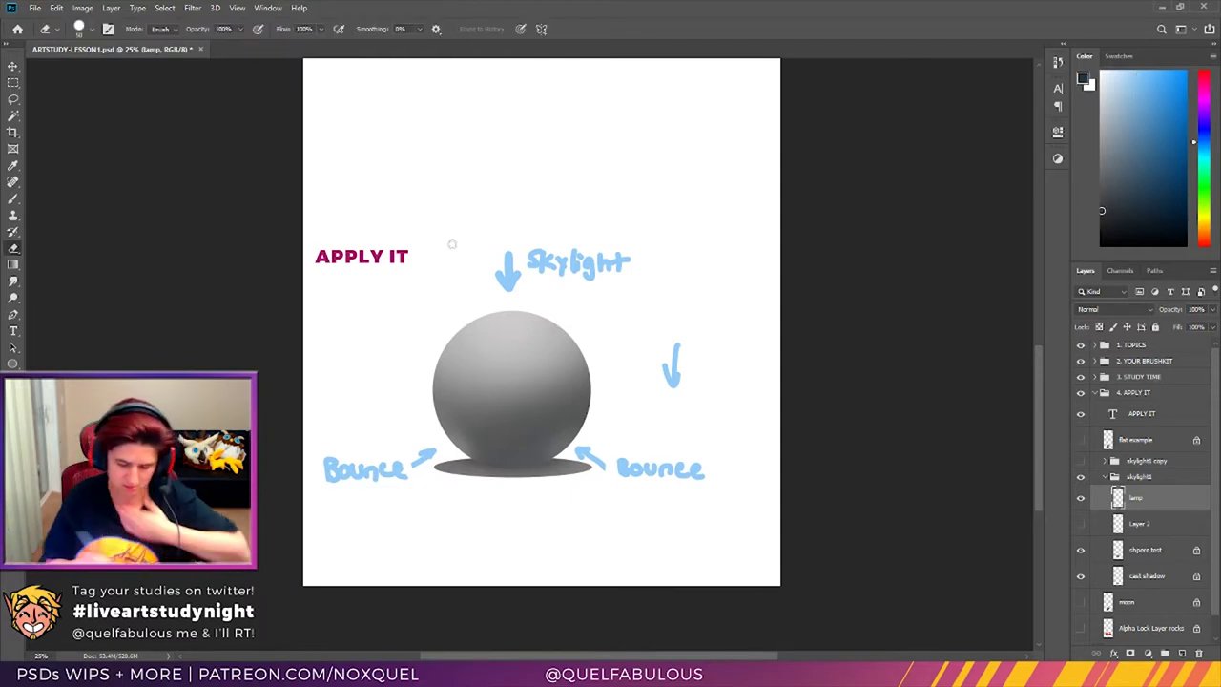
key(bracketright)
key(bracketright)
key(bracketright)
key(bracketright)
key(bracketright)
key(bracketright)
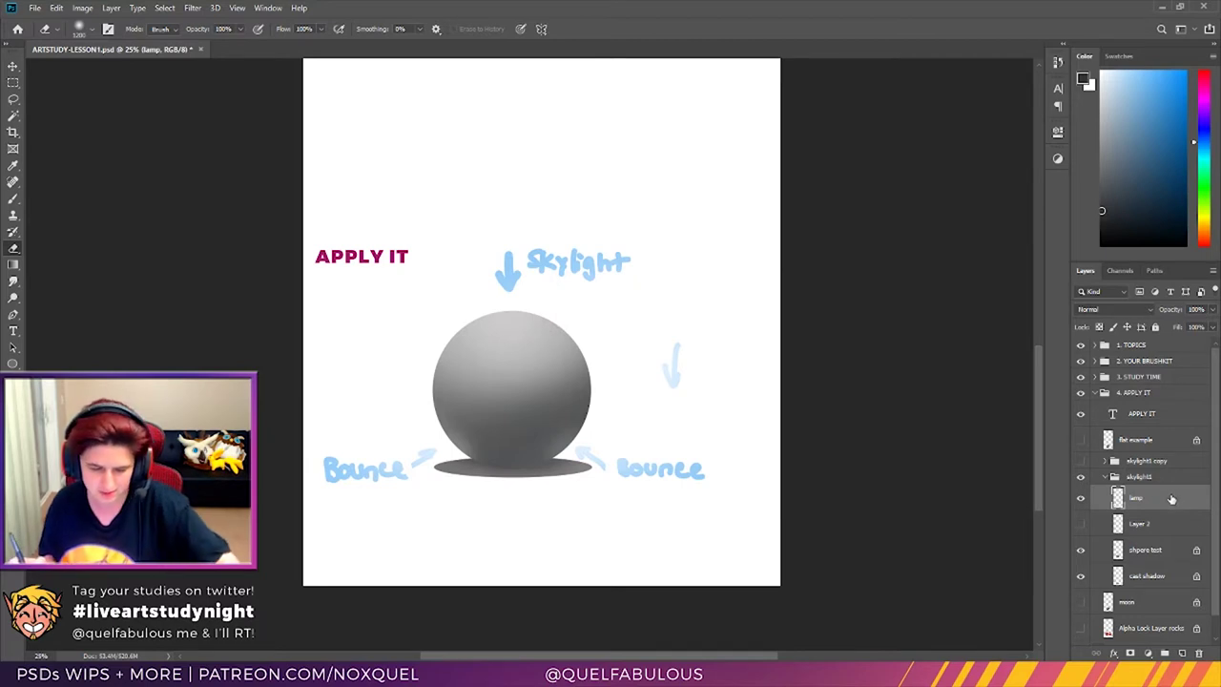
key(ctrl+z)
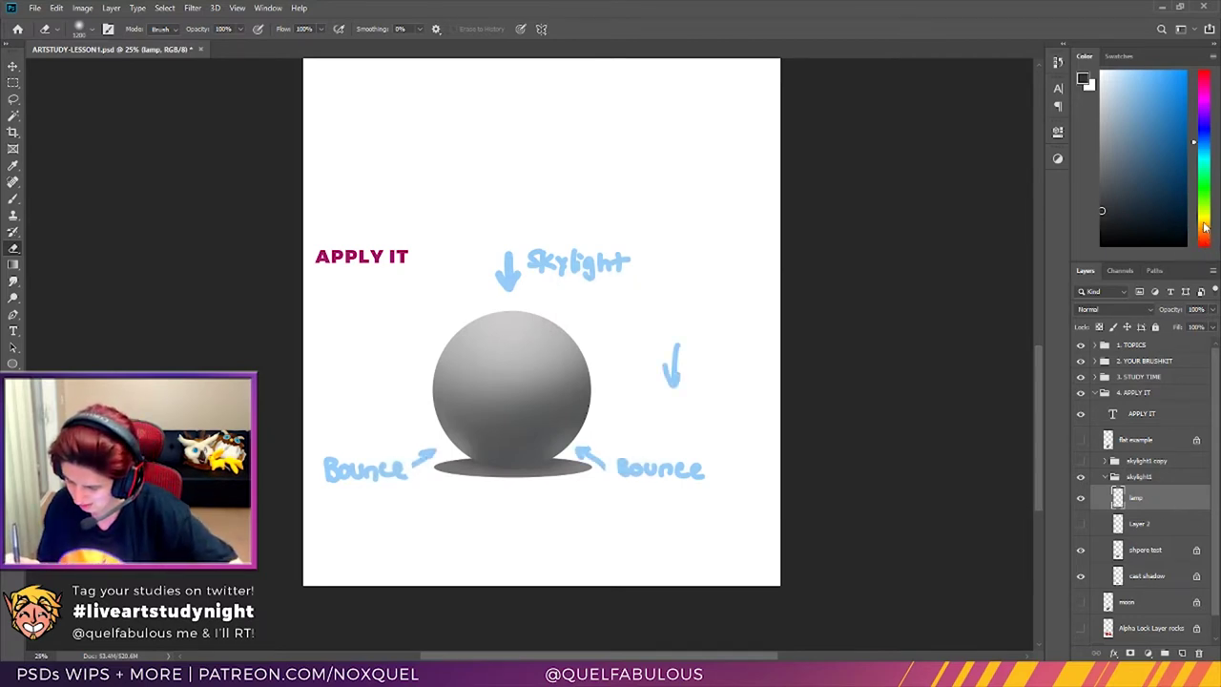
Step: Fill the sphere on the shpere test layer with a very dark navy blue
click(1201, 136)
click(1130, 208)
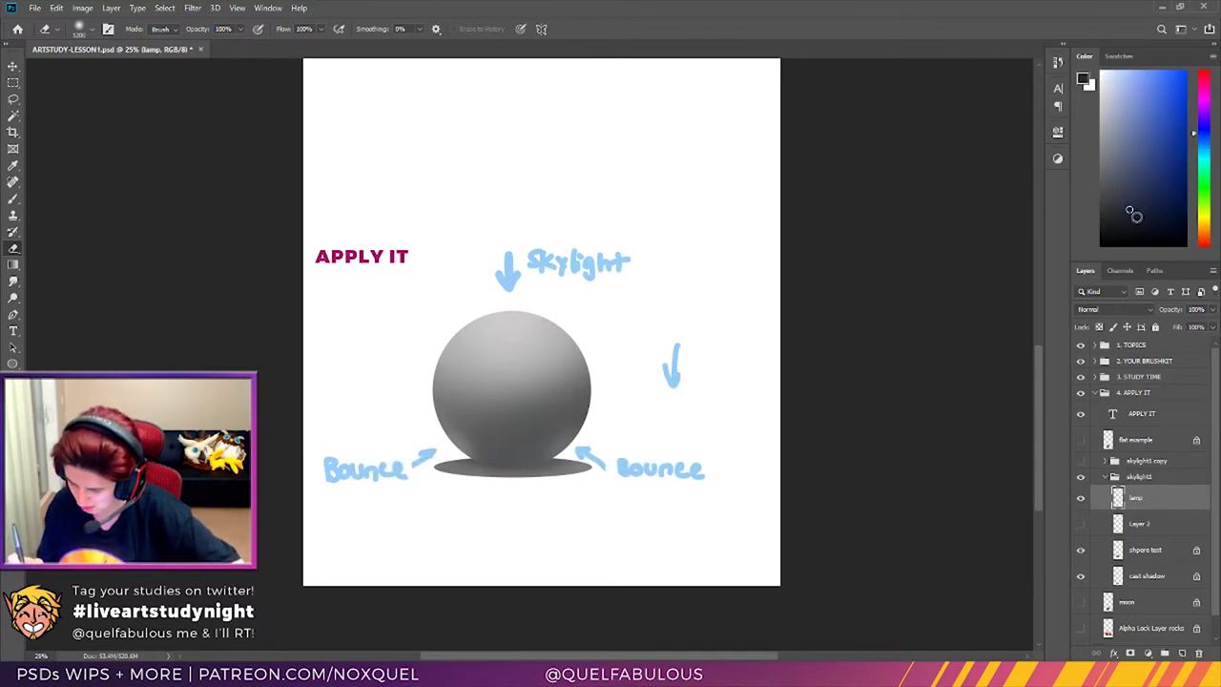
click(1170, 553)
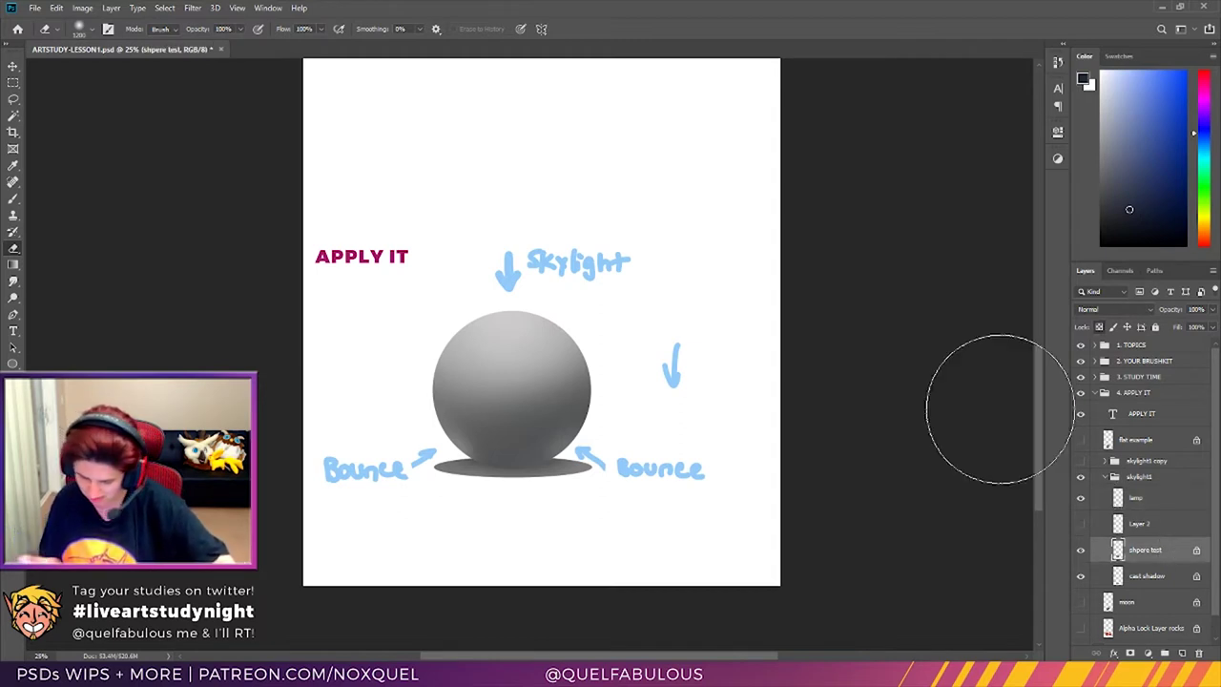
mouse_move(627, 354)
mouse_down()
mouse_move(416, 437)
mouse_move(566, 382)
mouse_move(541, 357)
mouse_up()
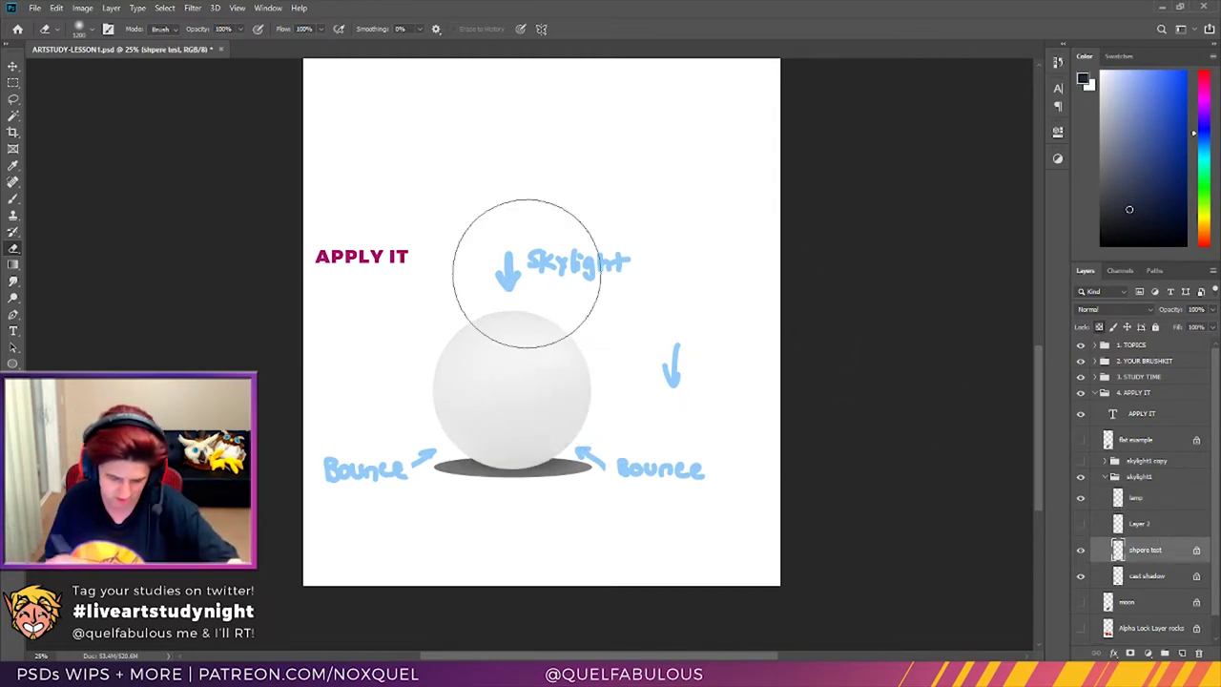
click(13, 198)
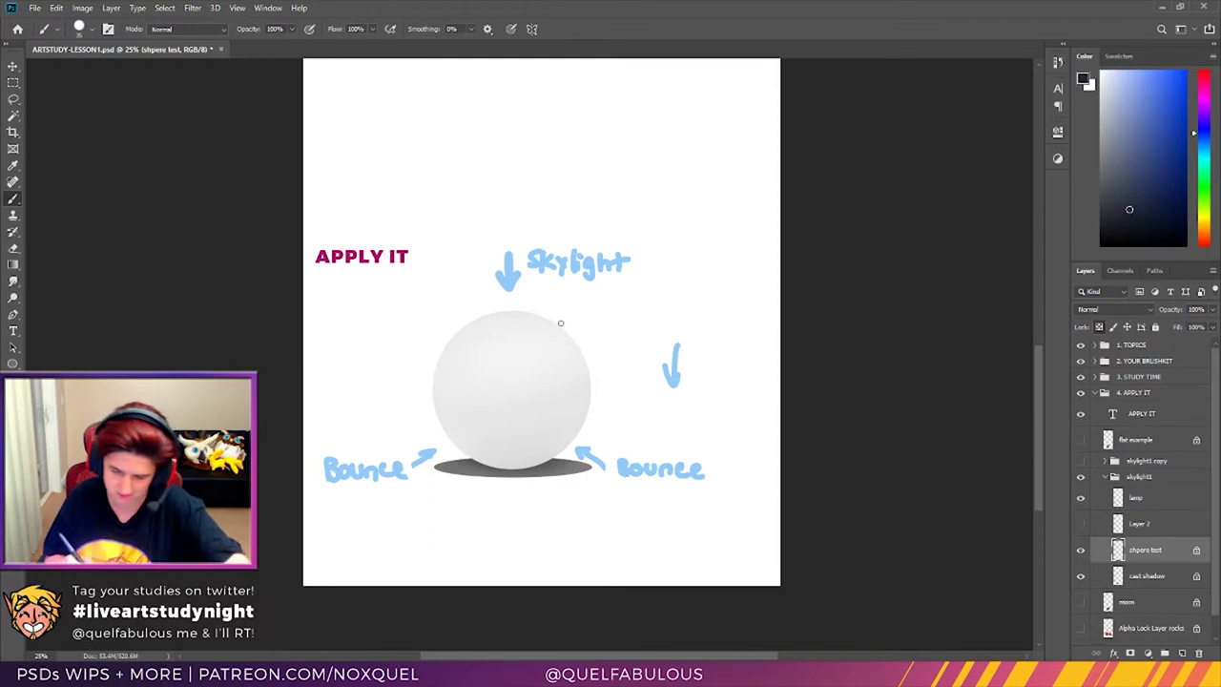
key(alt+BackSpace)
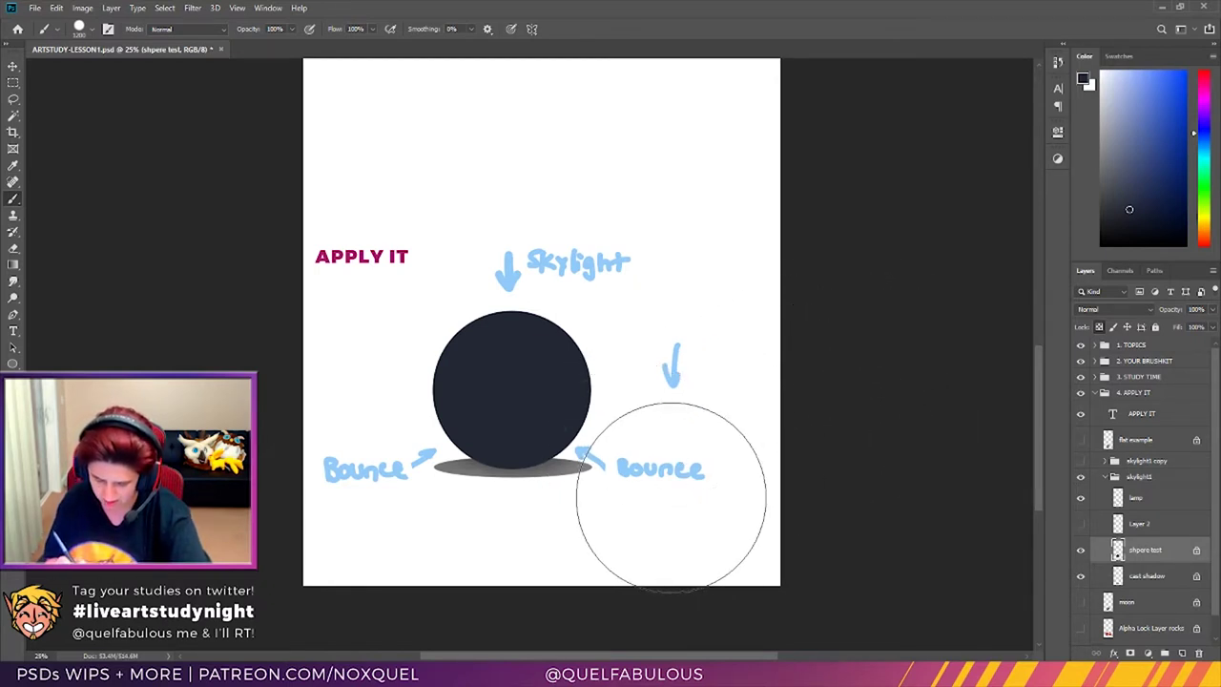
Step: Paint medium blue over the sphere's upper part with a 1200 px soft brush and shade its bottom in near-black navy
mouse_move(1124, 153)
mouse_down()
mouse_move(1145, 180)
mouse_move(1150, 154)
mouse_move(1145, 164)
mouse_up()
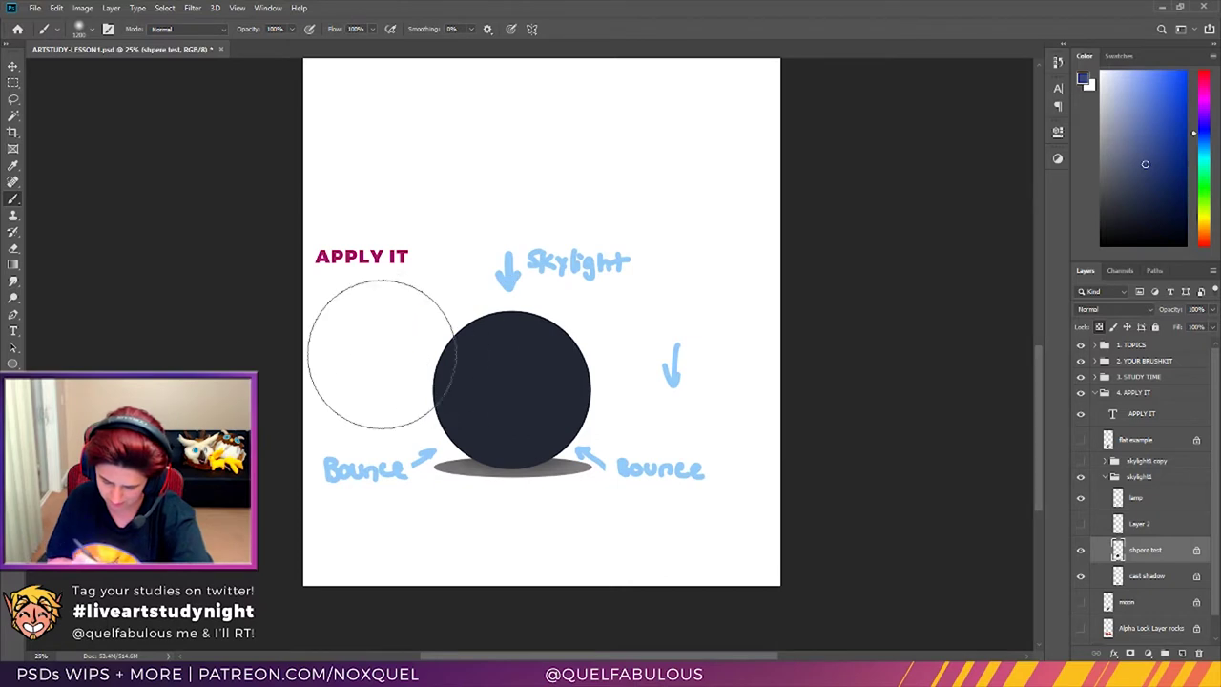
drag(368, 394, 559, 273)
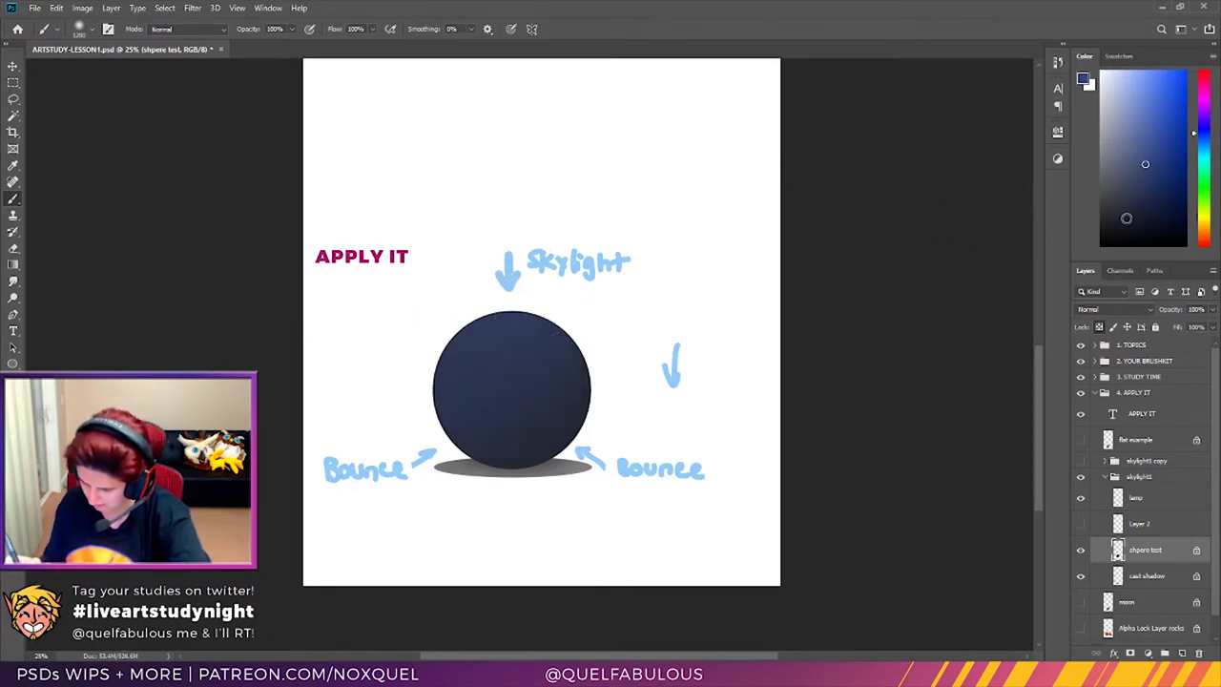
click(1130, 218)
mouse_move(413, 496)
mouse_down()
mouse_move(439, 518)
mouse_move(526, 518)
mouse_up()
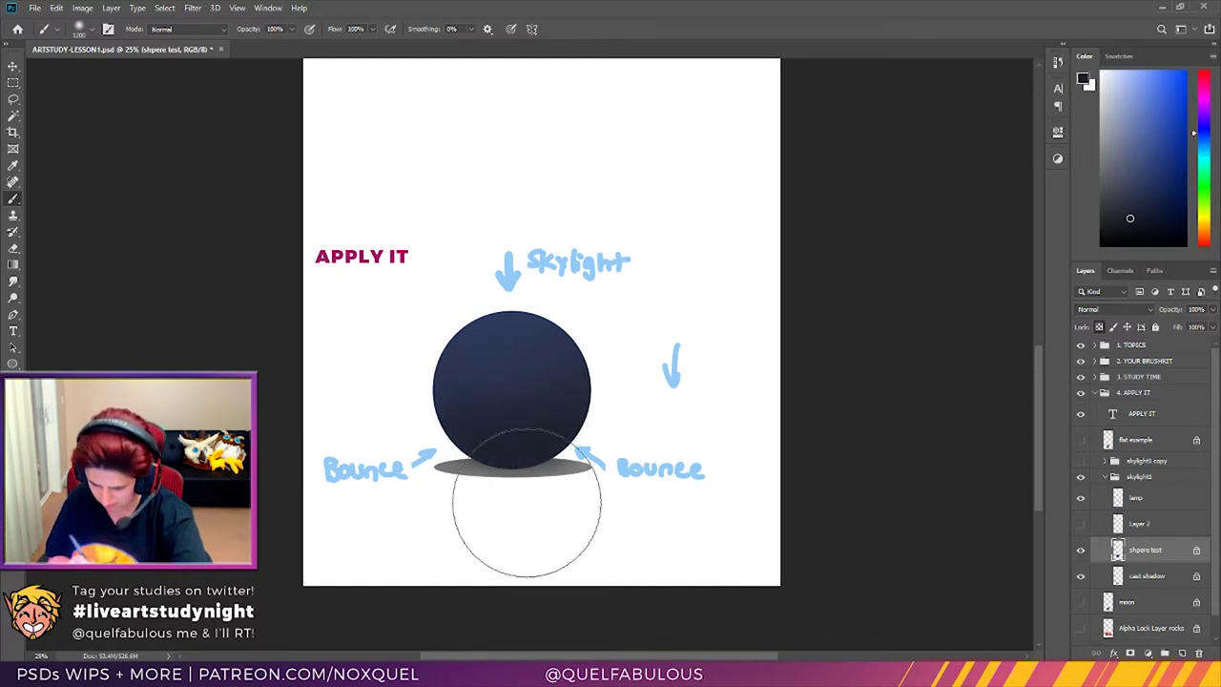
Step: Brighten the sphere's top with a more saturated blue and rework its lower half with darker navy tones
click(1158, 136)
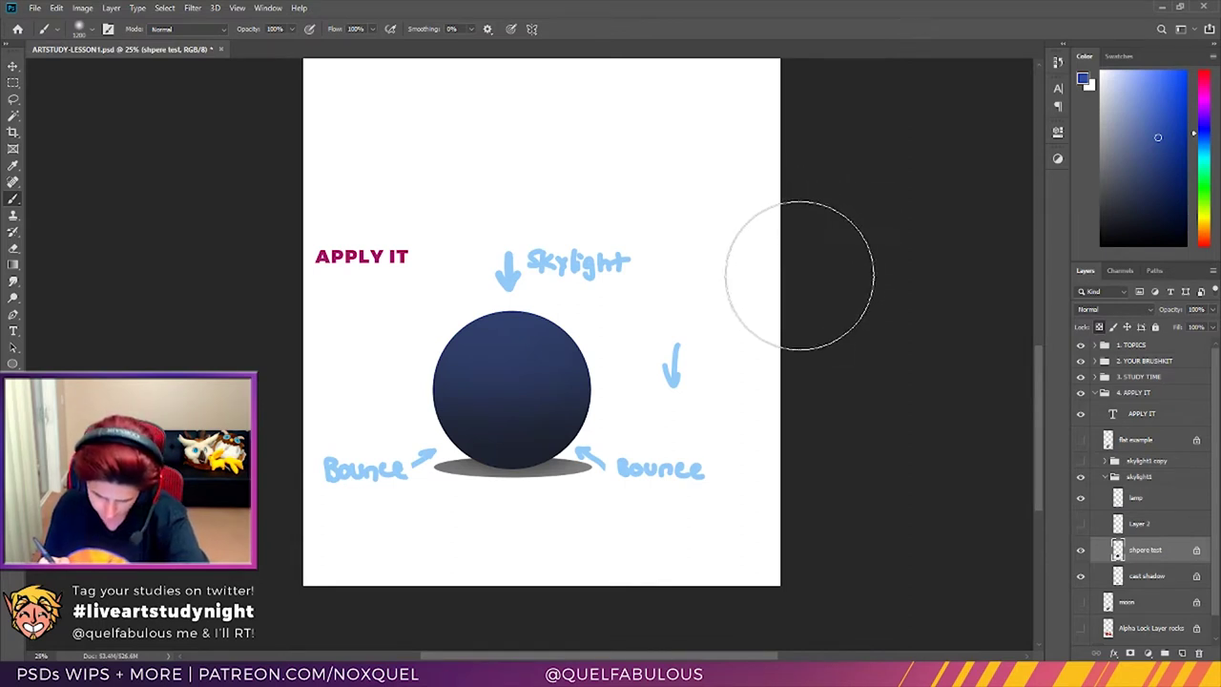
click(1131, 195)
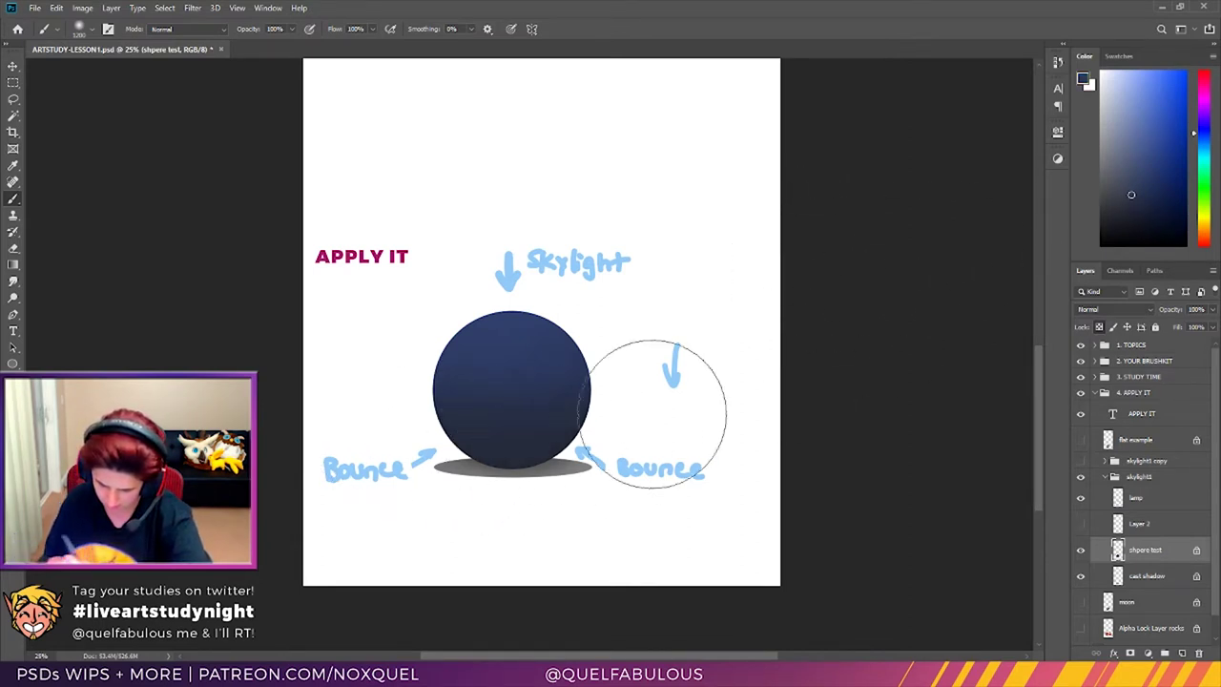
click(1120, 224)
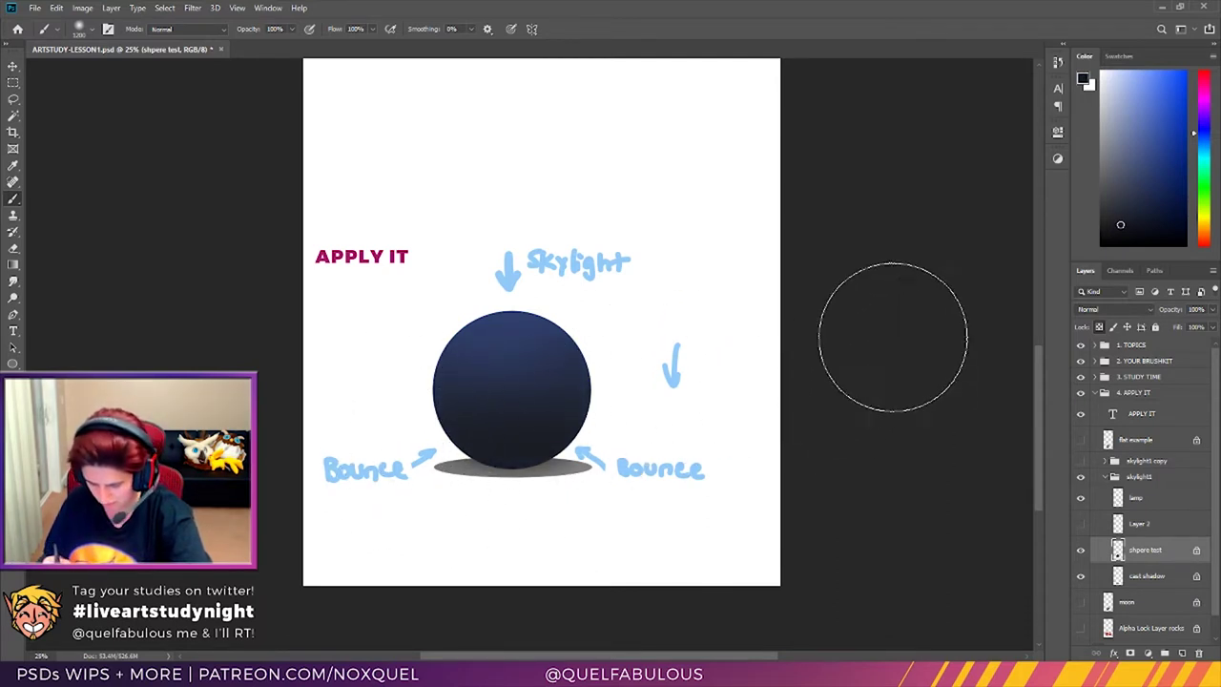
Step: Try painting white bounce light onto the blue sphere's lower edges with a 600 px soft brush, and undo it
click(14, 166)
click(694, 400)
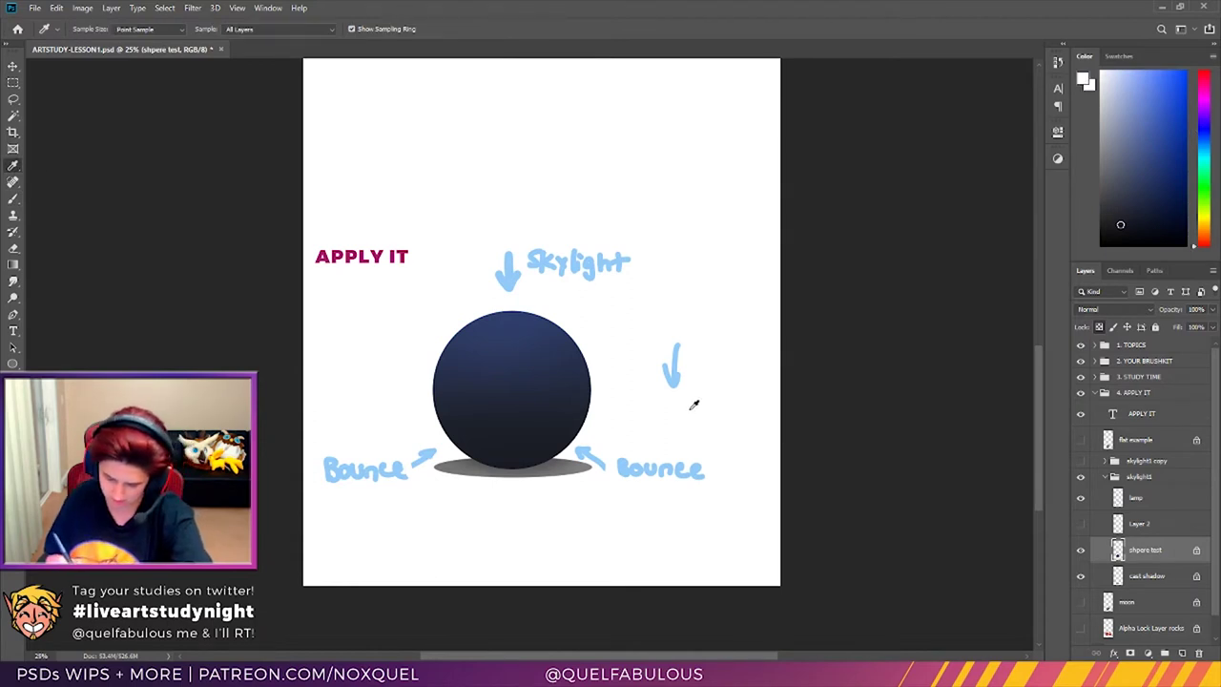
click(13, 197)
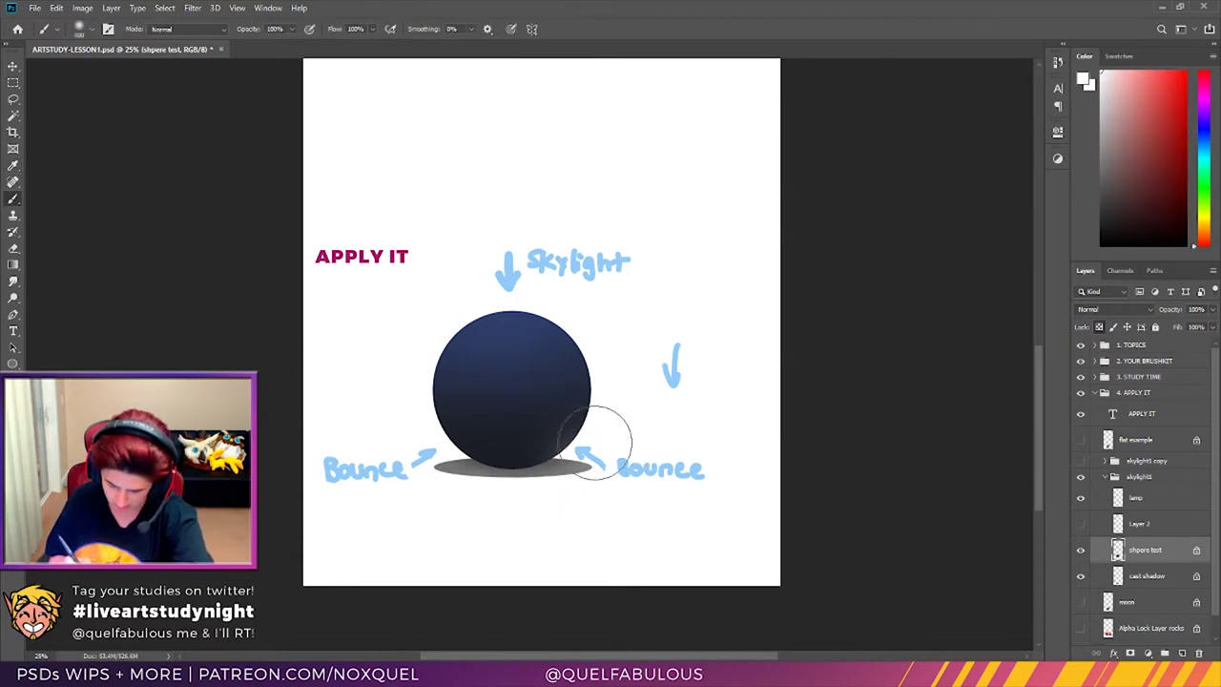
drag(621, 422, 572, 432)
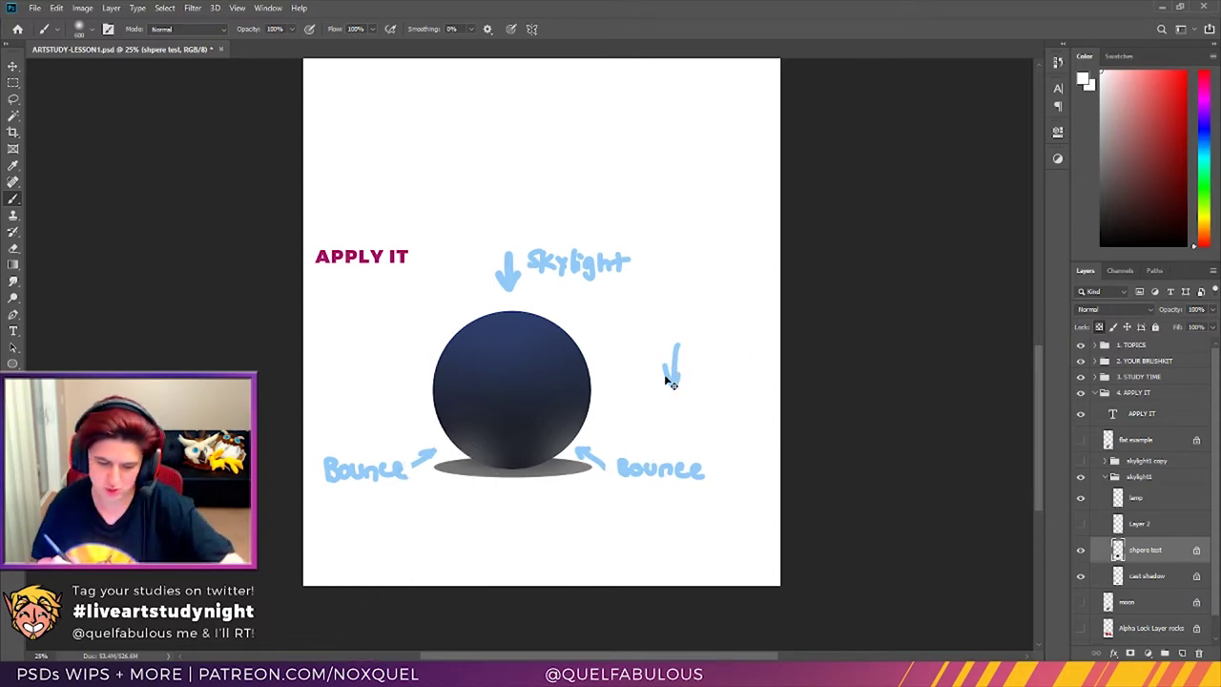
key(ctrl+z)
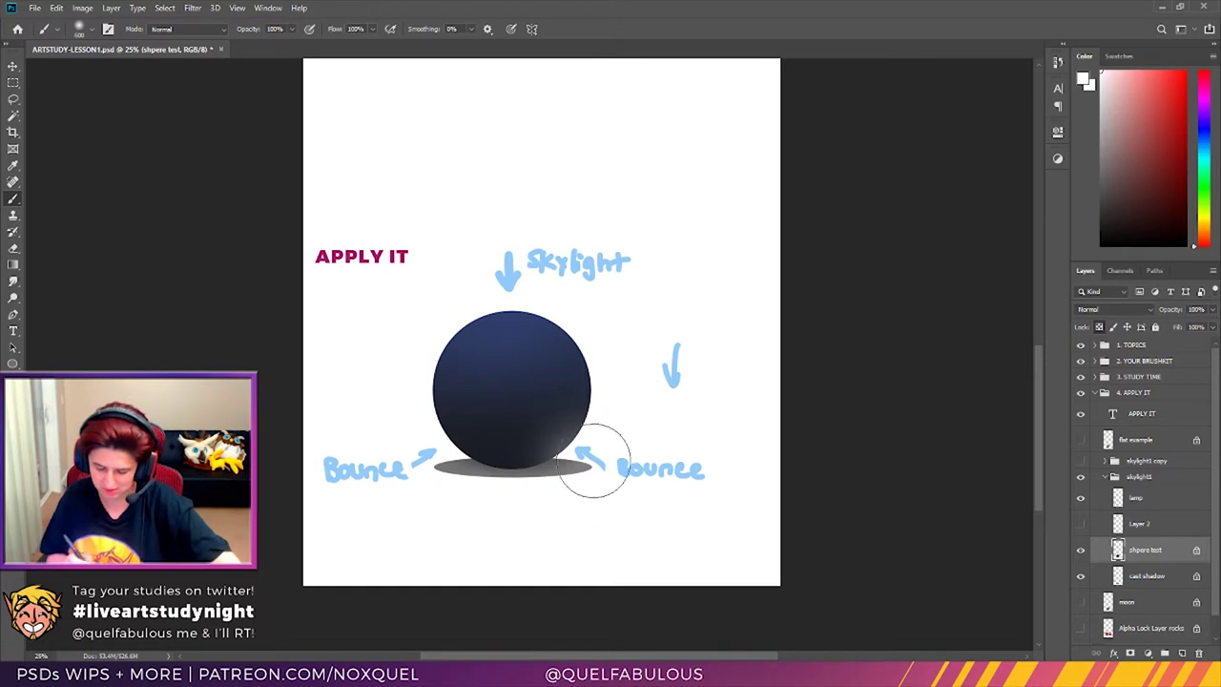
key(ctrl+z)
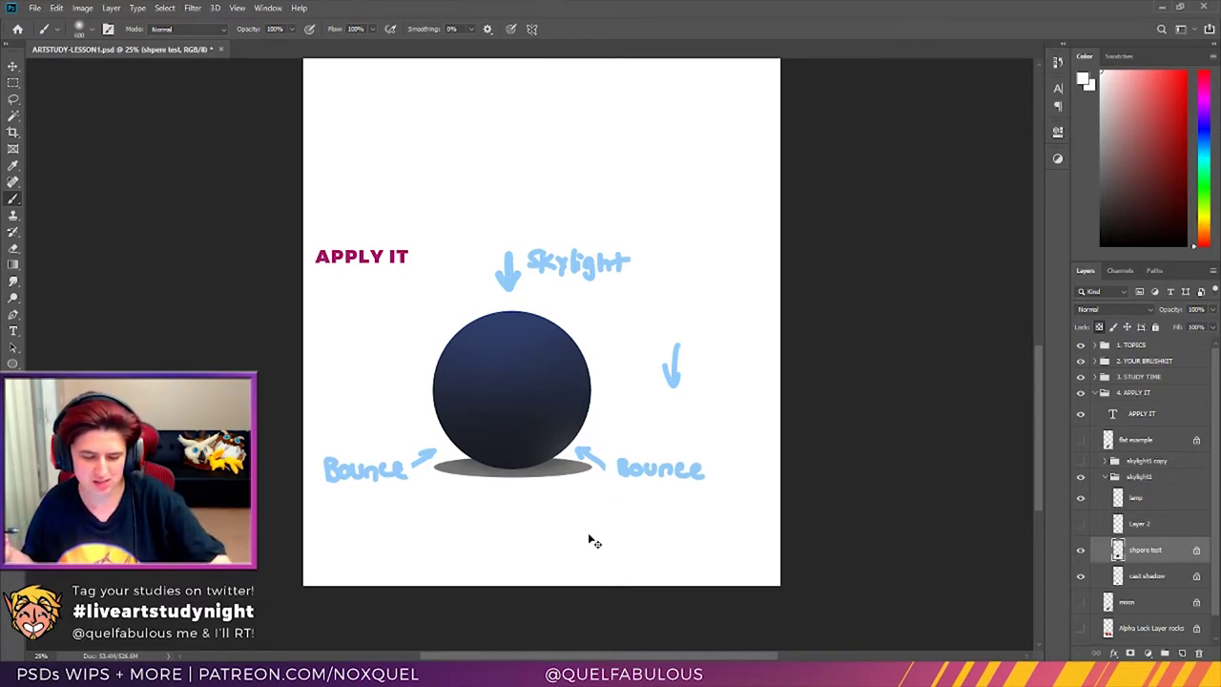
Step: Undo the dark blue repainting of the sphere back to its grey shading and make the lamp layer active
key(ctrl+z)
key(ctrl+z)
key(ctrl+z)
key(ctrl+z)
key(ctrl+z)
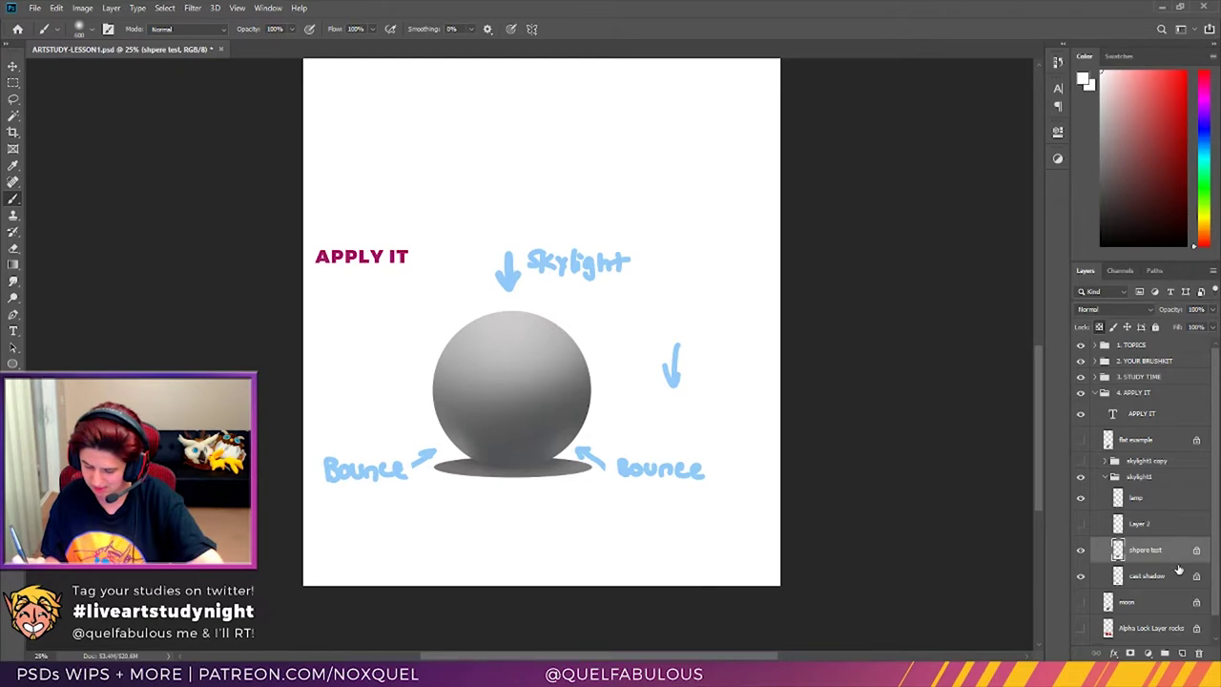
click(1145, 498)
key(ctrl+z)
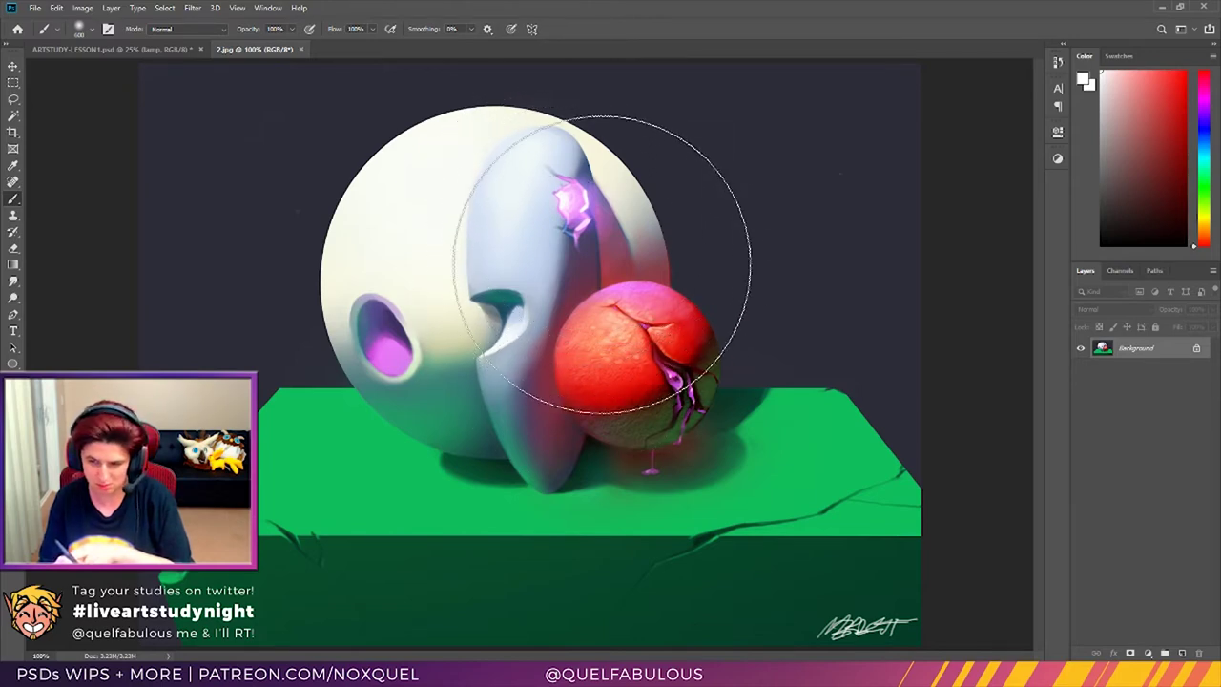
Step: Reduce the brush to 70 px and close the 2.jpg reference painting
key(bracketleft)
key(bracketleft)
key(bracketleft)
key(bracketleft)
key(bracketleft)
key(bracketleft)
key(bracketleft)
key(bracketleft)
key(bracketleft)
key(bracketleft)
key(bracketleft)
key(bracketleft)
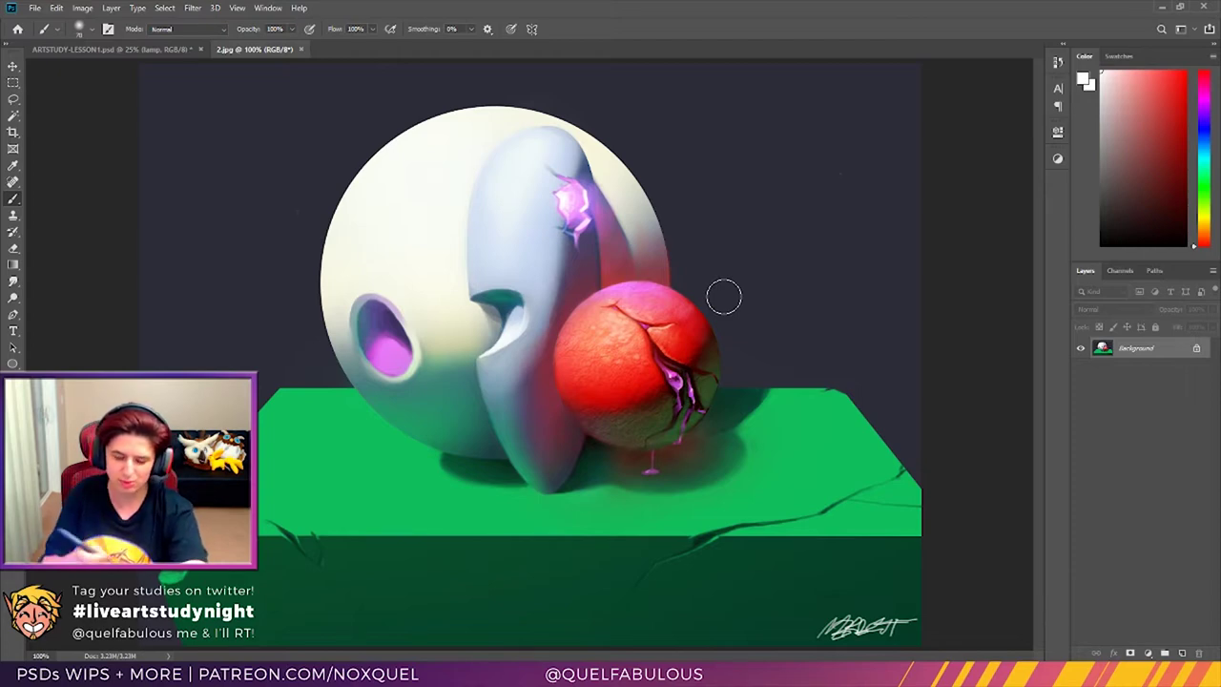
click(300, 48)
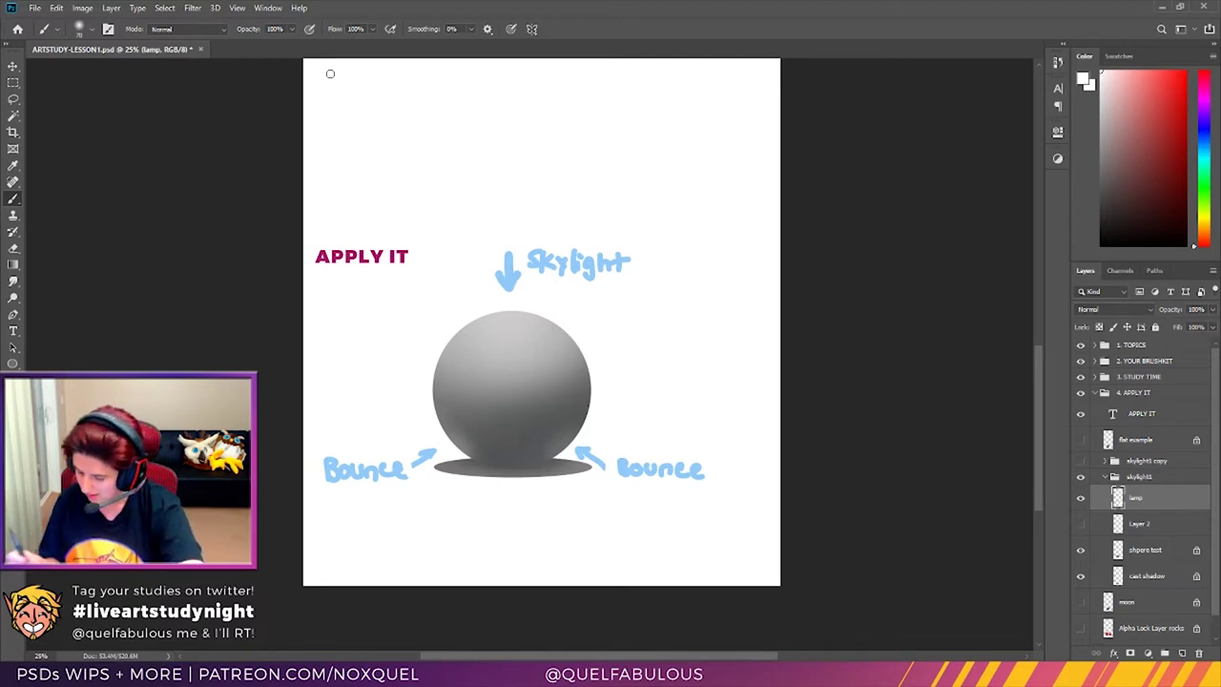
Step: Collapse and hide the skylight1 group and show the moon layer
click(1104, 478)
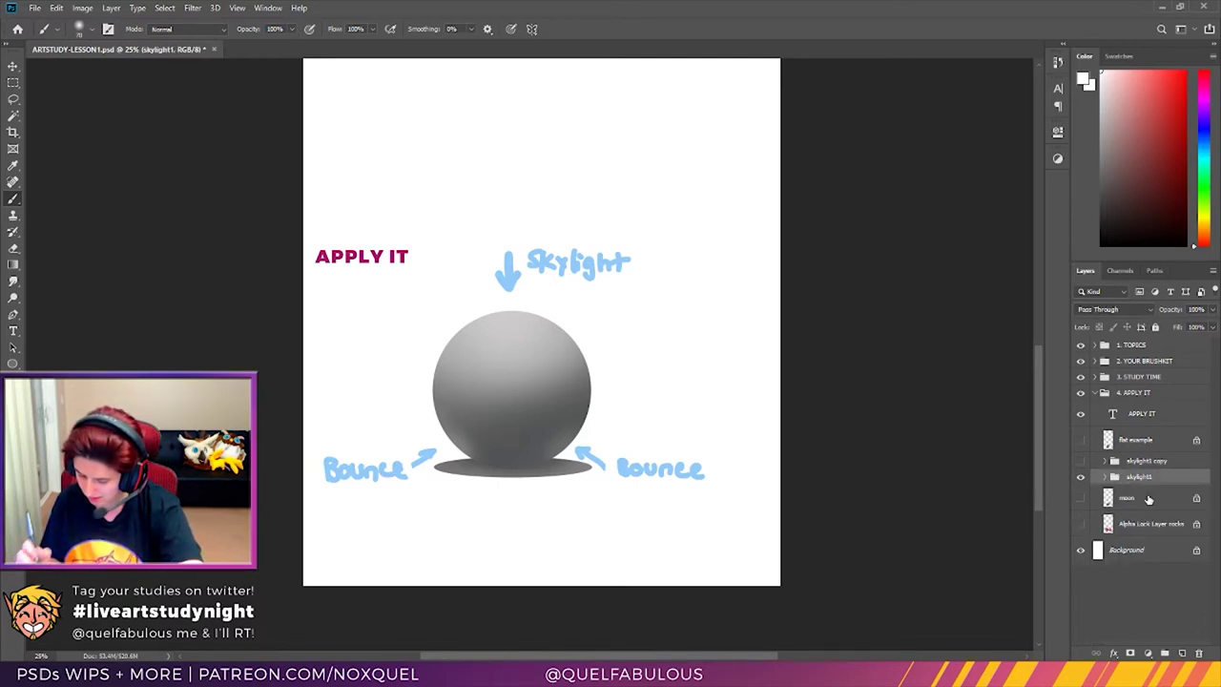
click(1080, 477)
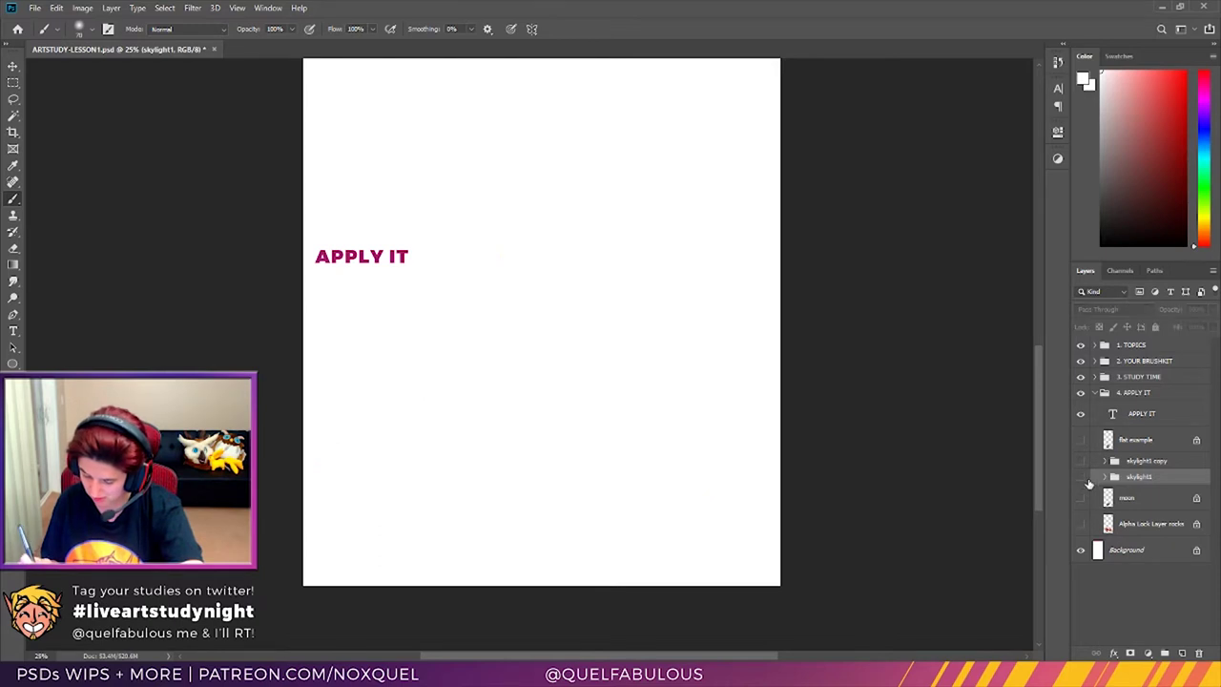
click(1082, 498)
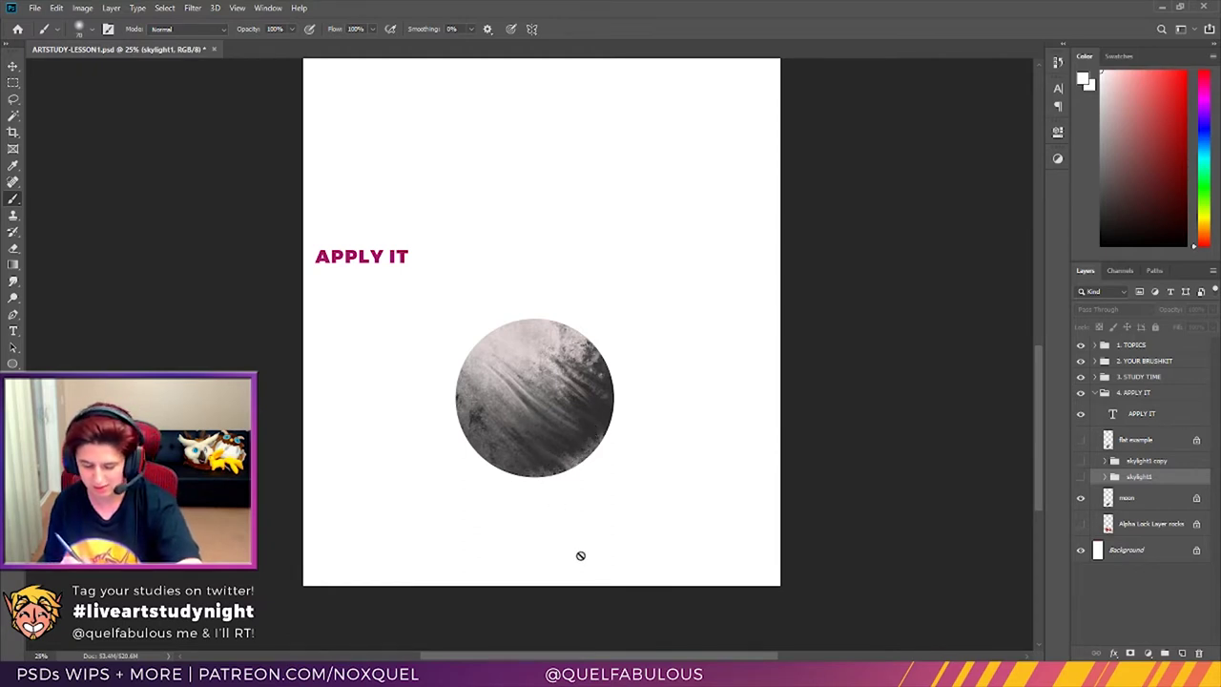
Step: Shift the hidden skylight1 group slightly on the canvas with the Move tool
mouse_move(1038, 458)
mouse_down()
mouse_move(1050, 378)
mouse_move(1046, 444)
mouse_up()
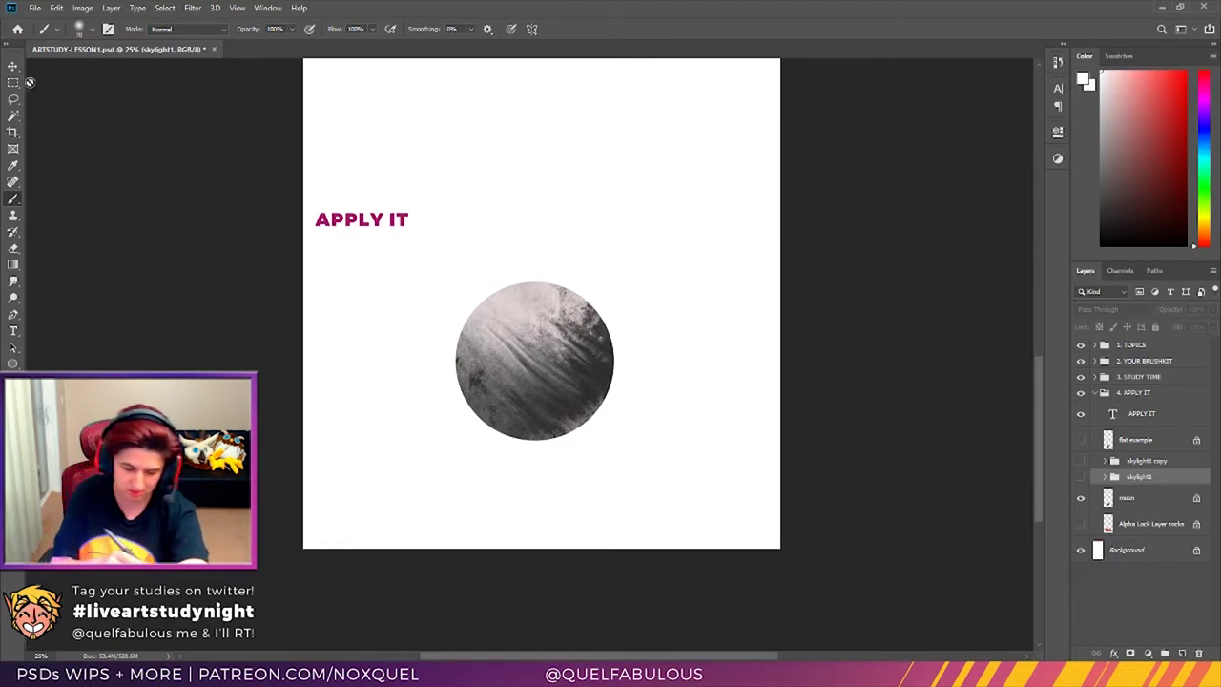
key(v)
mouse_move(593, 380)
mouse_down()
mouse_move(536, 385)
mouse_move(611, 391)
mouse_up()
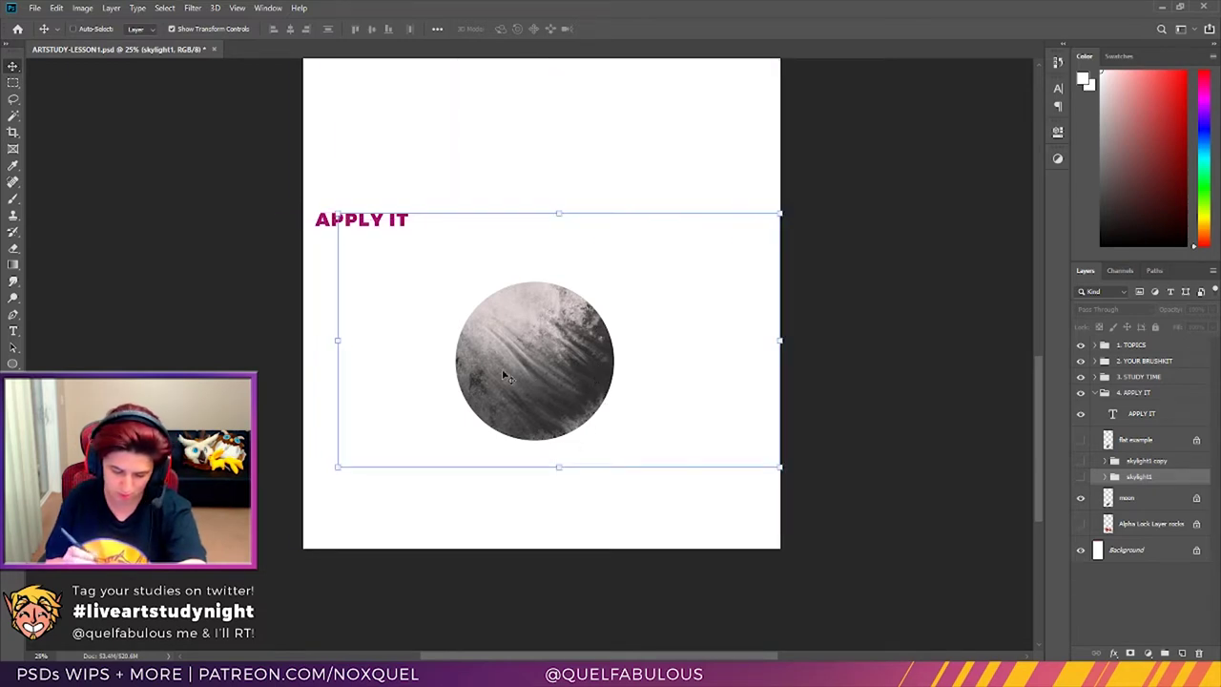
mouse_move(722, 358)
mouse_down()
mouse_move(703, 357)
mouse_move(712, 371)
mouse_up()
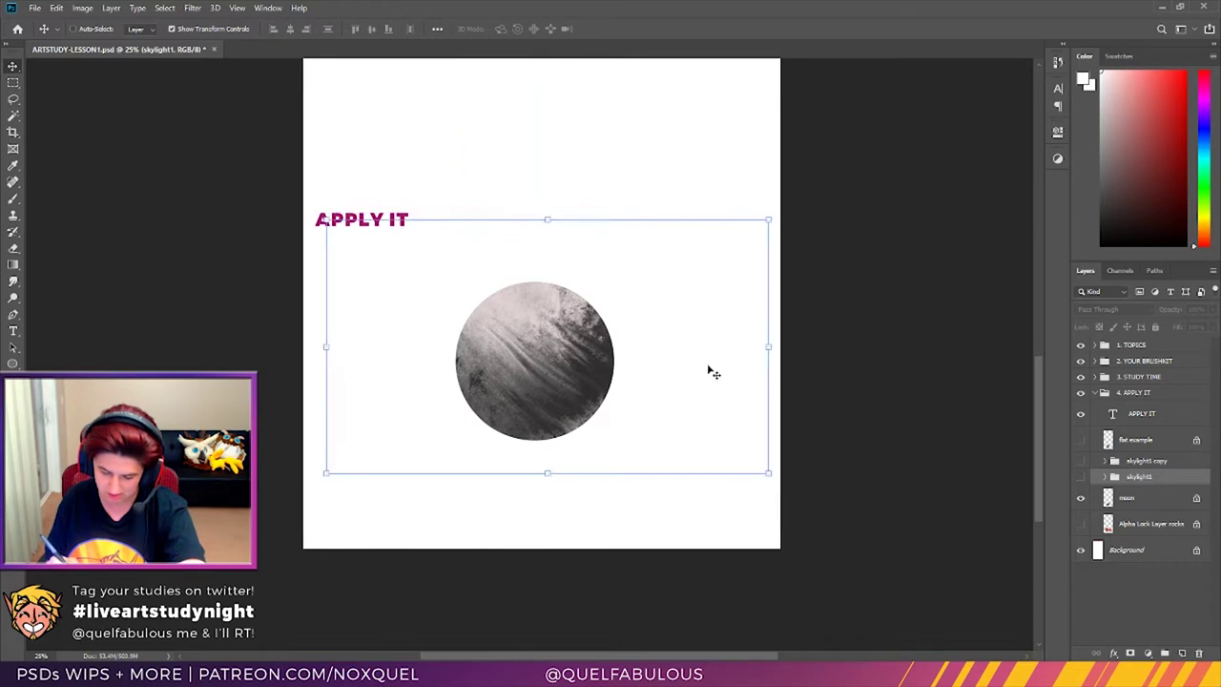
Step: Hide the moon layer and add a new empty layer above the skylight1 copy group
click(1149, 501)
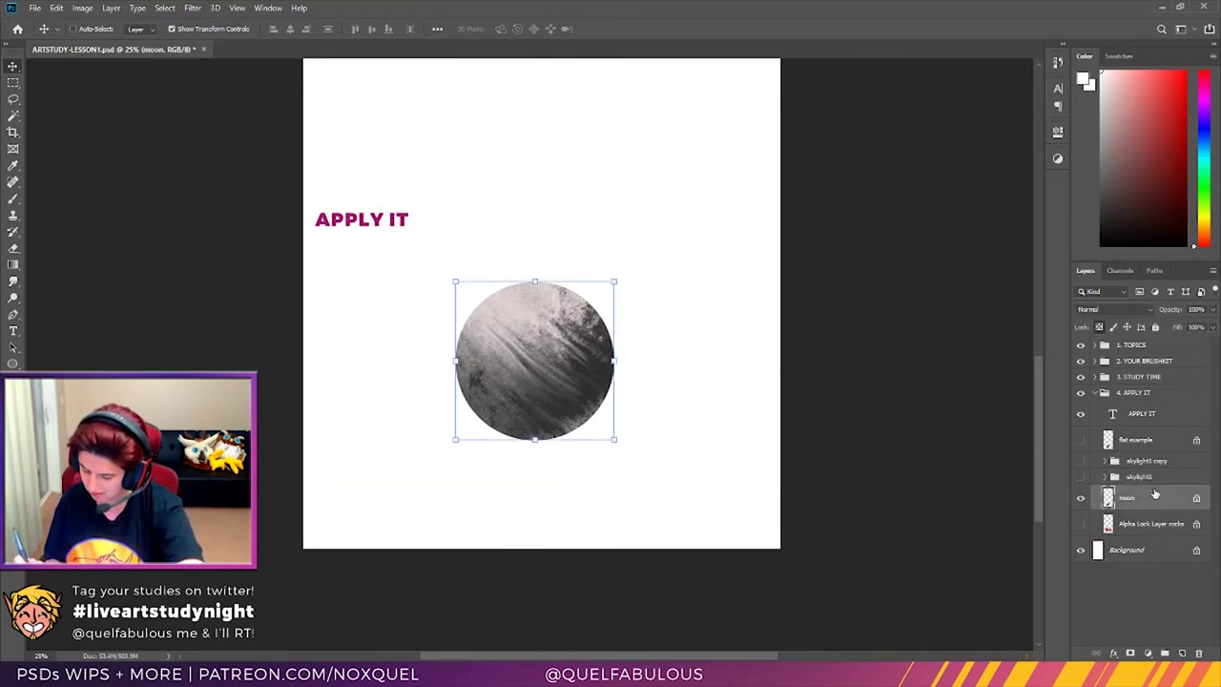
click(1146, 462)
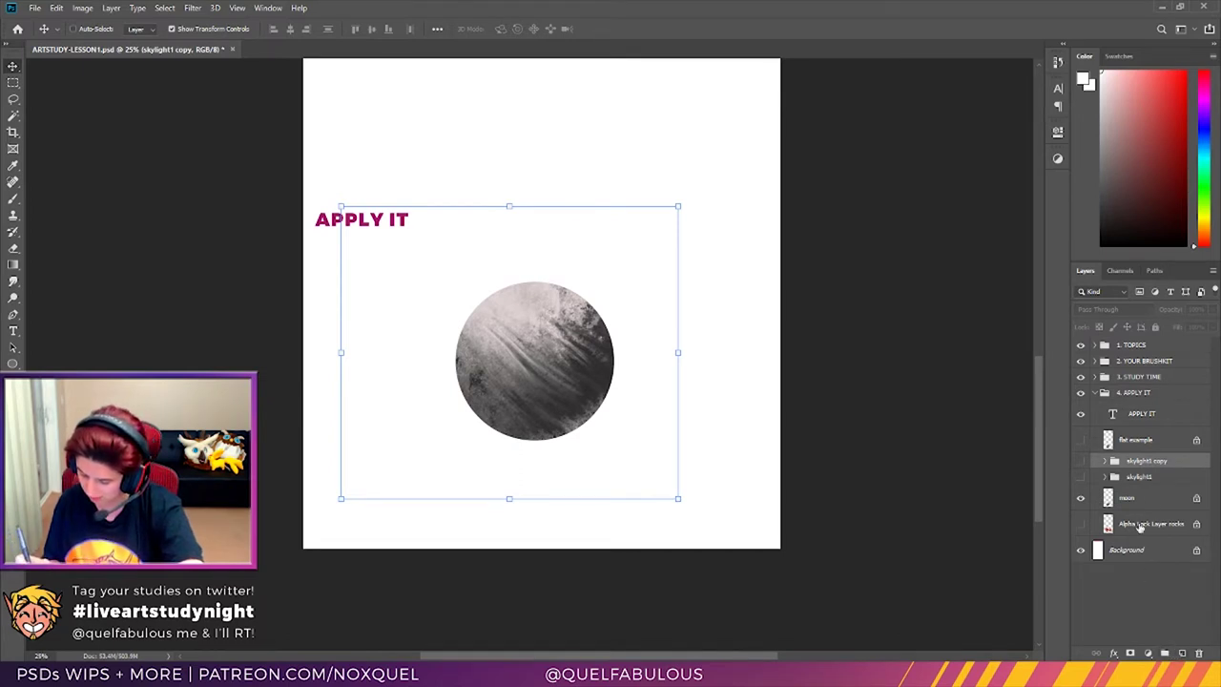
click(1080, 499)
click(1183, 653)
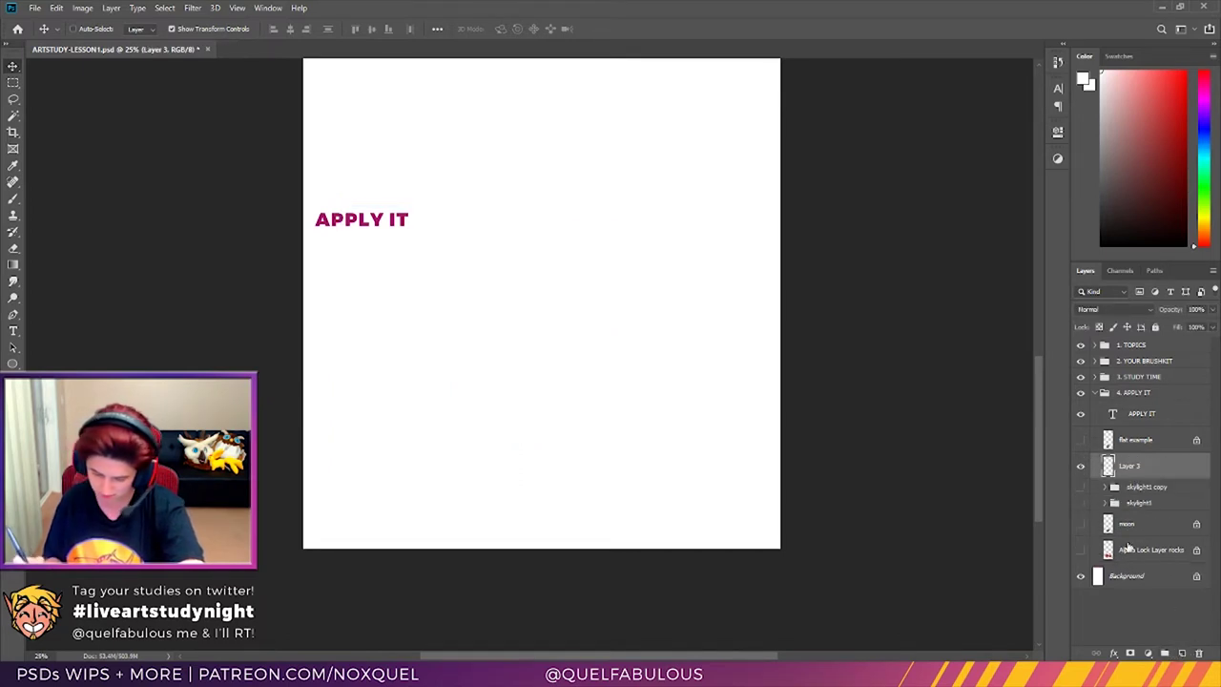
Step: Switch to the hard round brush and choose a dark, slightly reddish grey as the foreground colour
key(b)
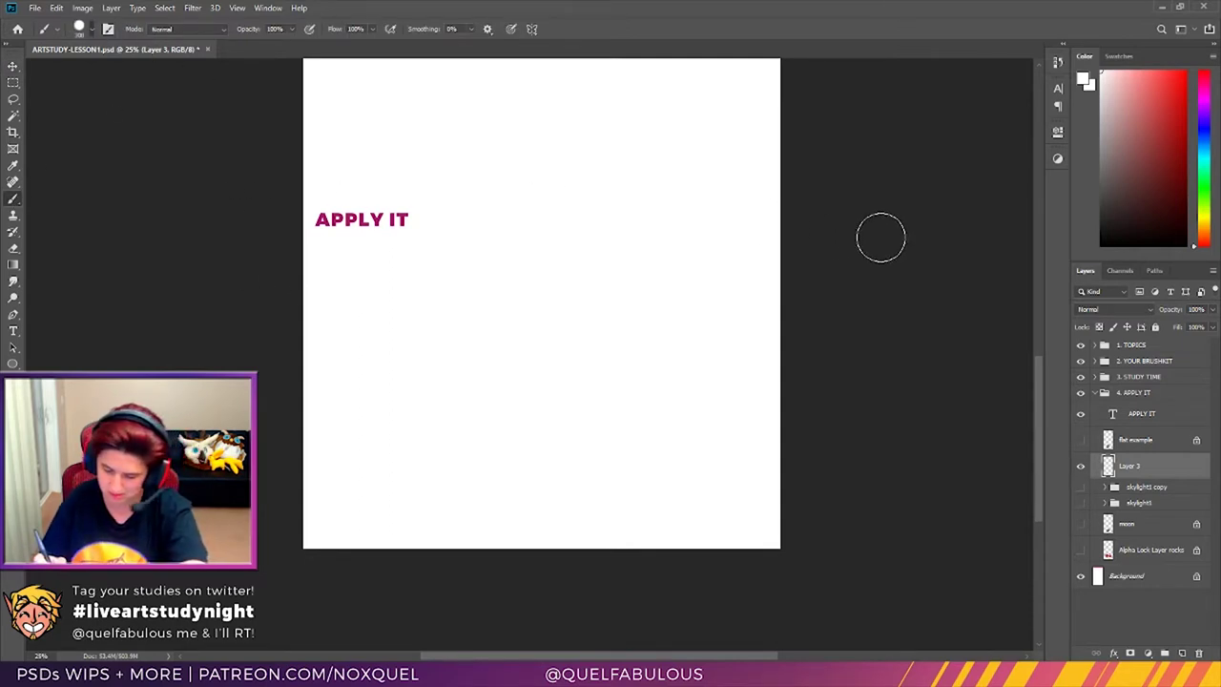
click(1127, 167)
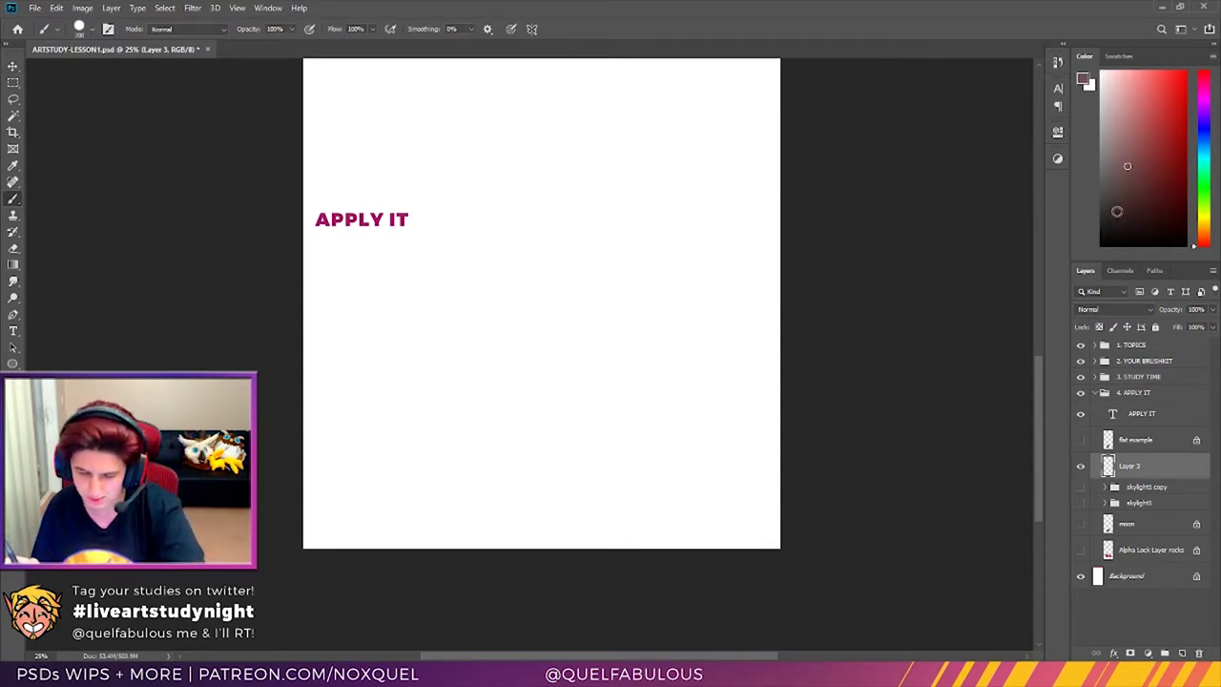
click(1104, 197)
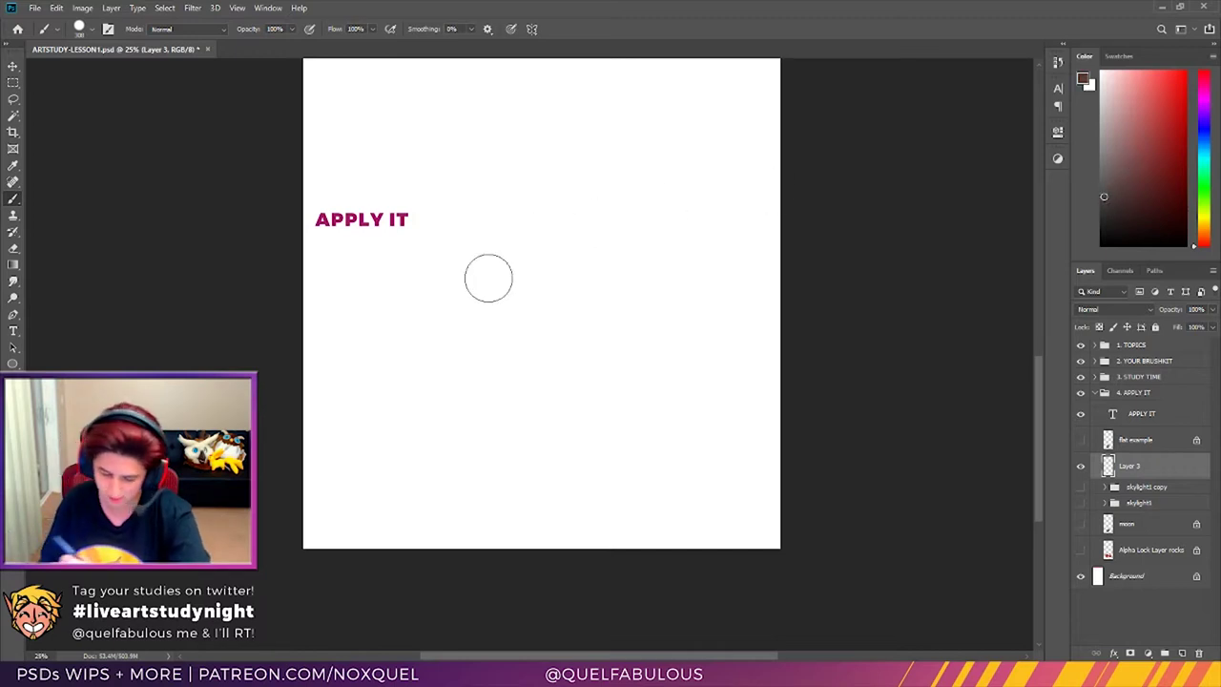
Step: Stamp a 600 px dark grey circle below the APPLY IT heading on Layer 3
key(p)
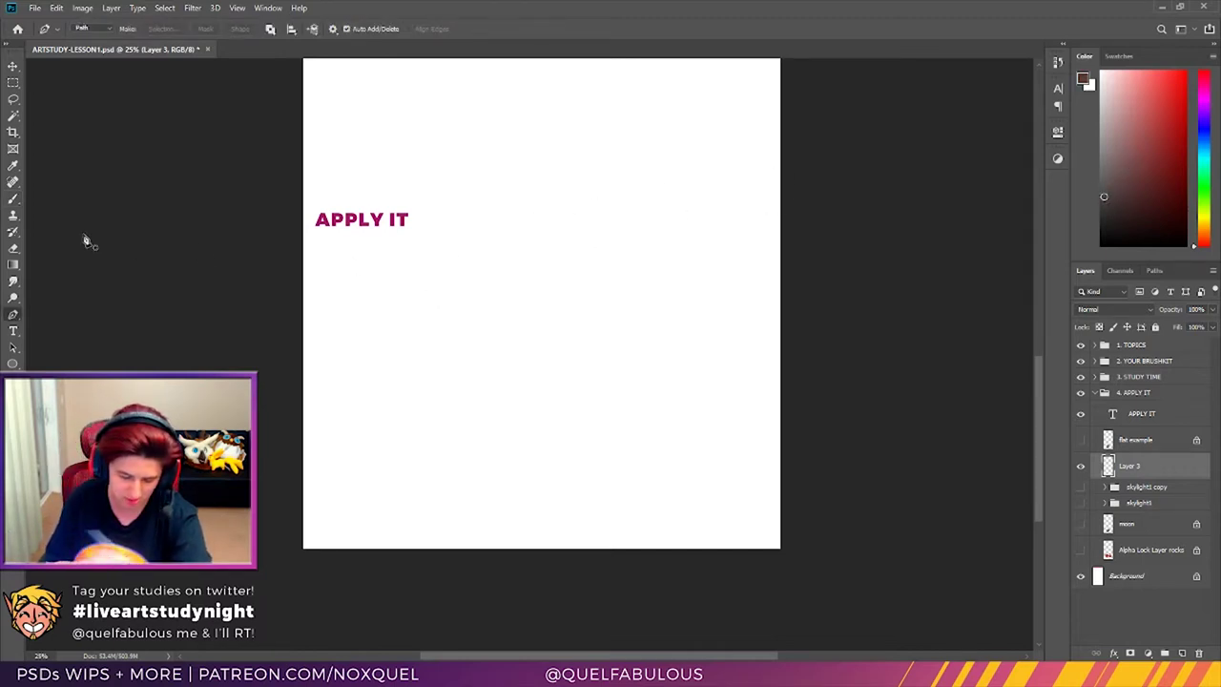
click(19, 200)
key(bracketright)
key(bracketright)
key(bracketright)
key(bracketright)
key(bracketleft)
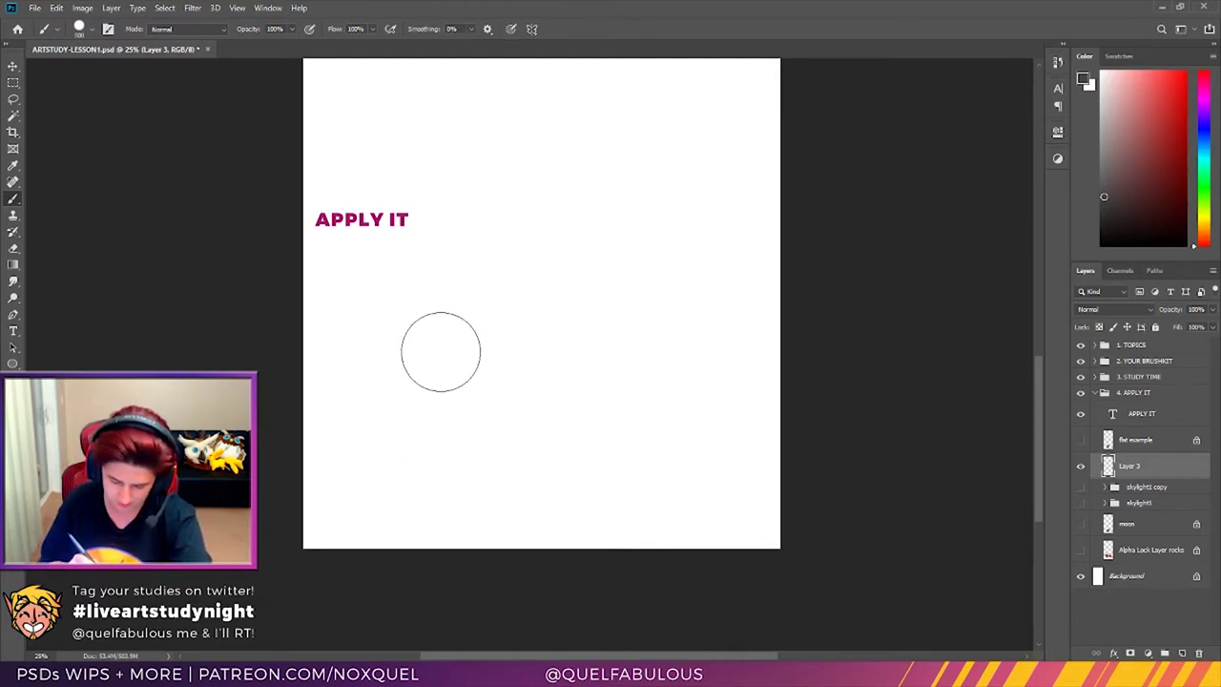
key(bracketleft)
key(bracketleft)
key(bracketright)
key(bracketright)
click(438, 318)
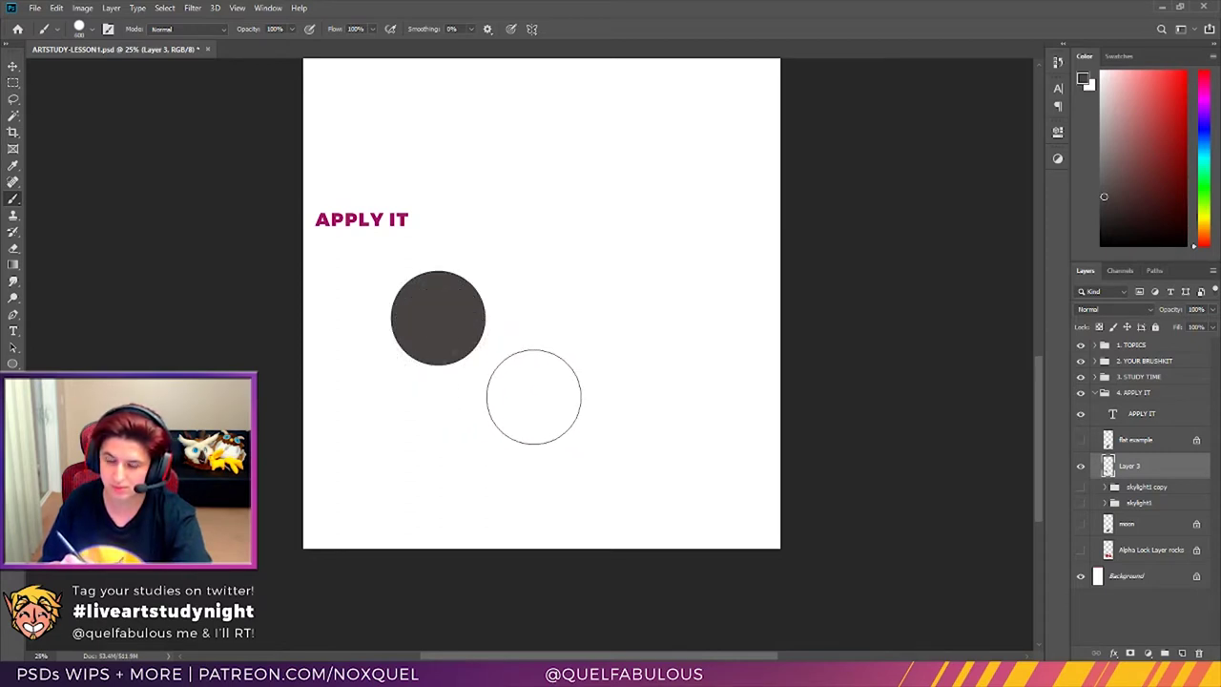
Step: Stamp a 900 px circle overlapping the first one diagonally below it, and enlarge the first circle with 800 px stamps
key(bracketright)
key(bracketright)
key(bracketright)
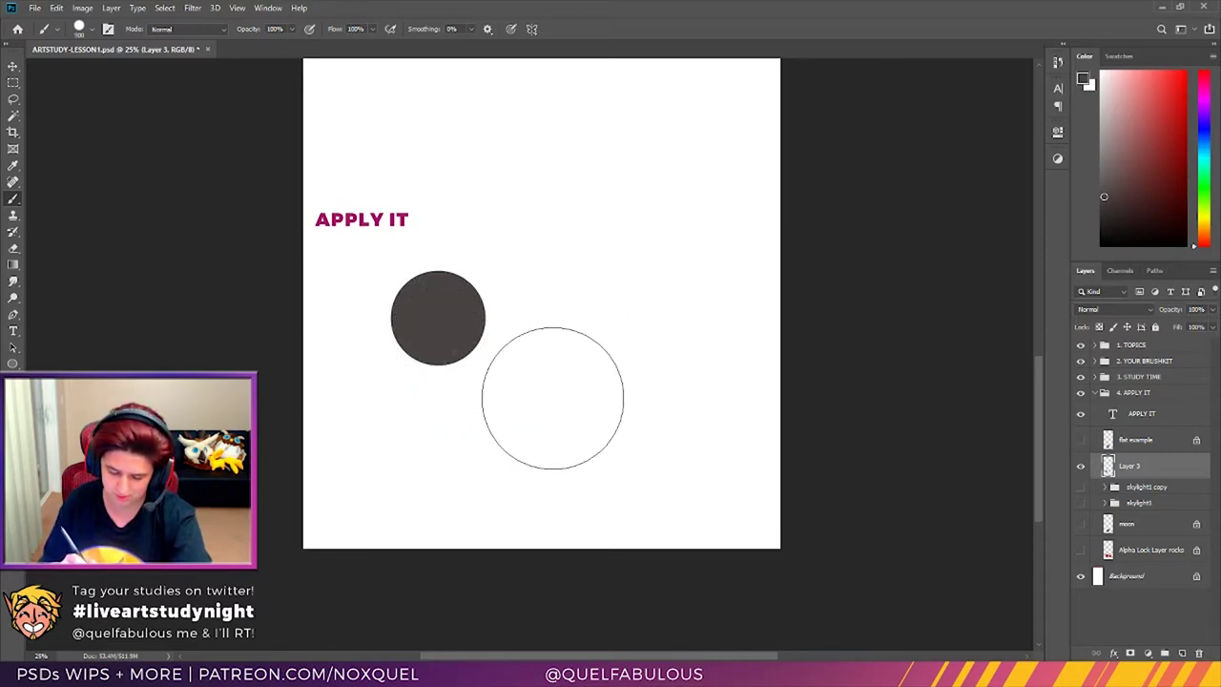
click(520, 388)
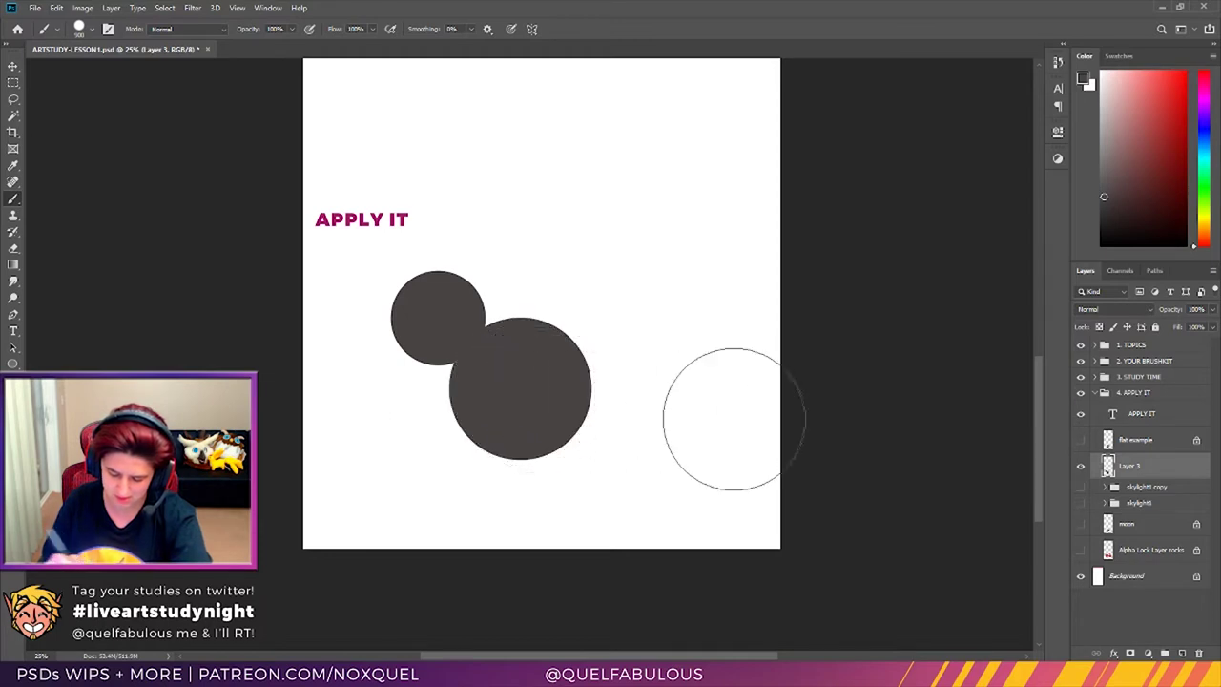
click(455, 329)
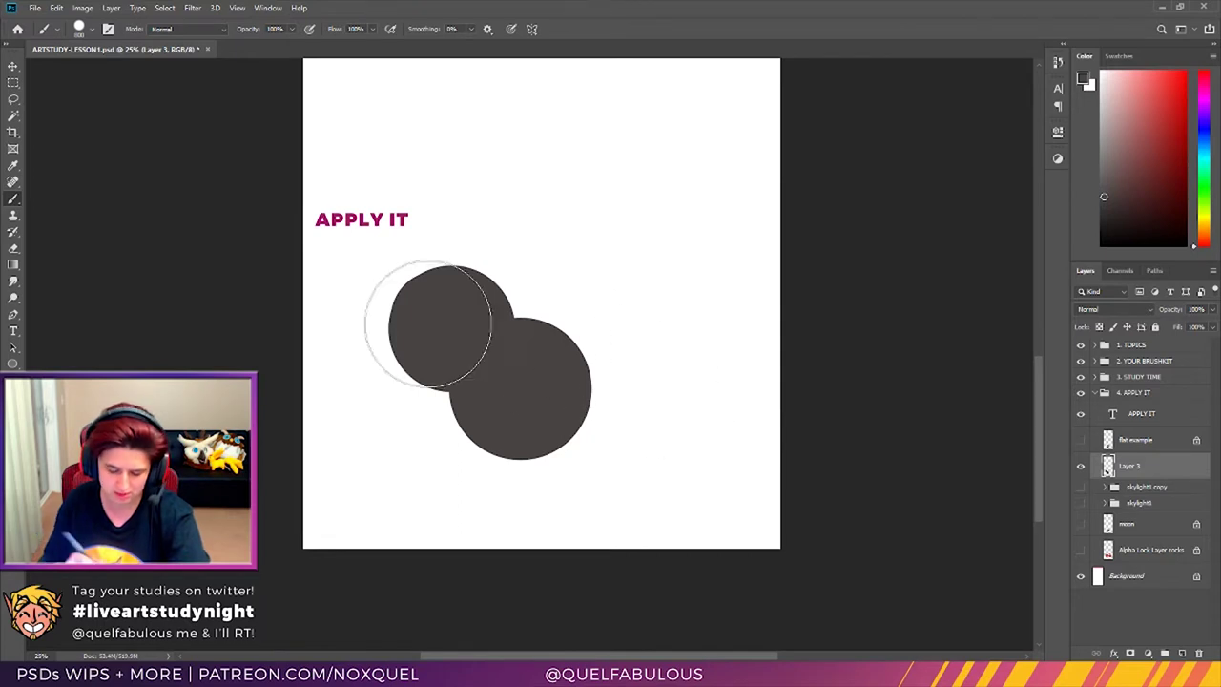
click(448, 328)
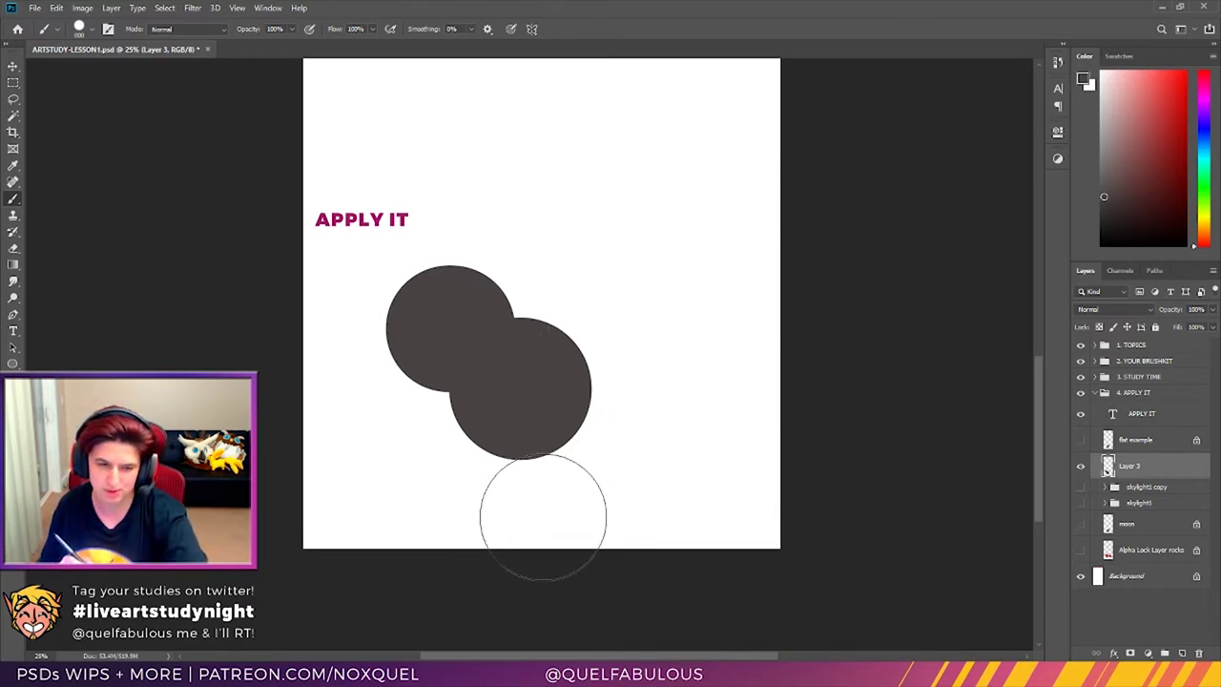
Step: Erase both overlapping circles from Layer 3 with a 1200 px eraser
click(14, 248)
click(433, 345)
drag(433, 346, 442, 346)
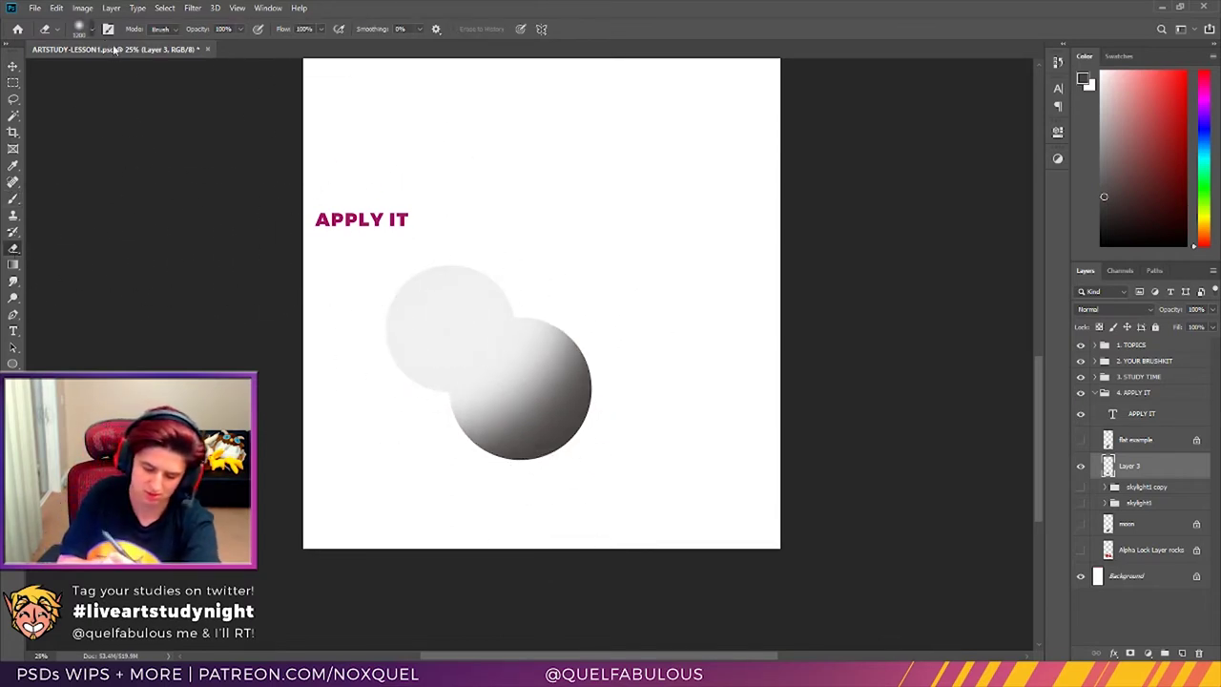
mouse_move(583, 267)
mouse_down()
mouse_move(614, 391)
mouse_move(538, 455)
mouse_move(423, 405)
mouse_move(455, 328)
mouse_move(390, 395)
mouse_up()
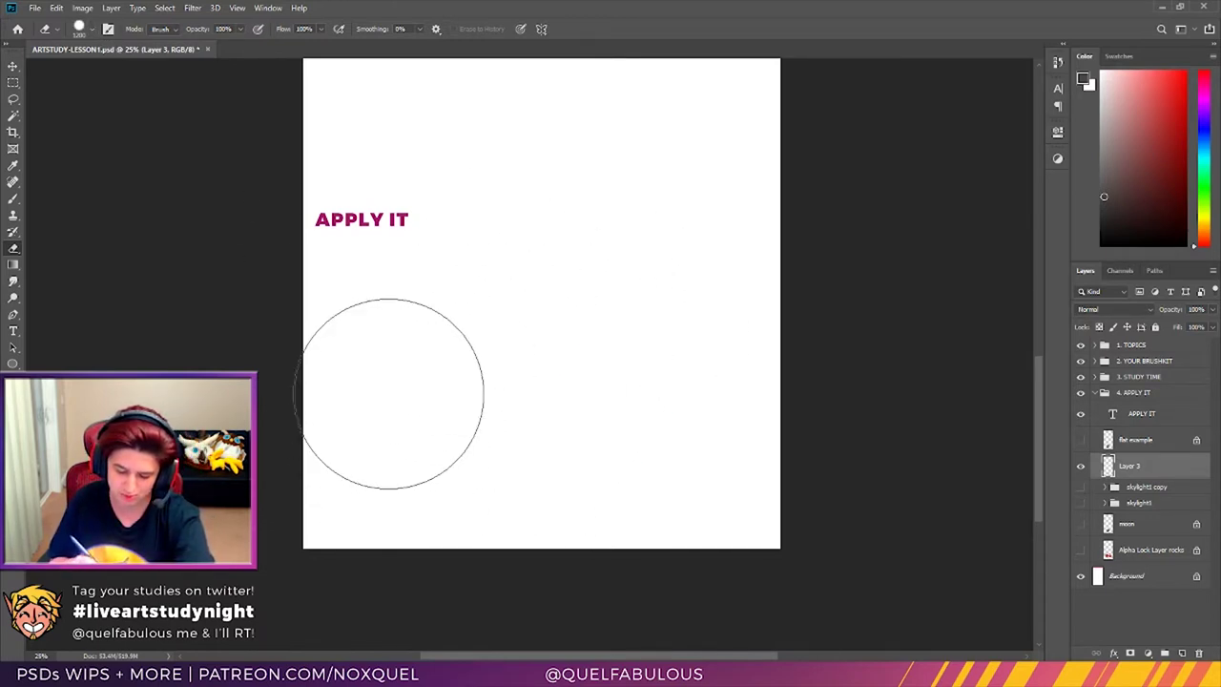
Step: Stamp separate 800 px and 1300 px dark grey circles on Layer 3, the larger one lower left, and lock its transparent pixels
click(13, 198)
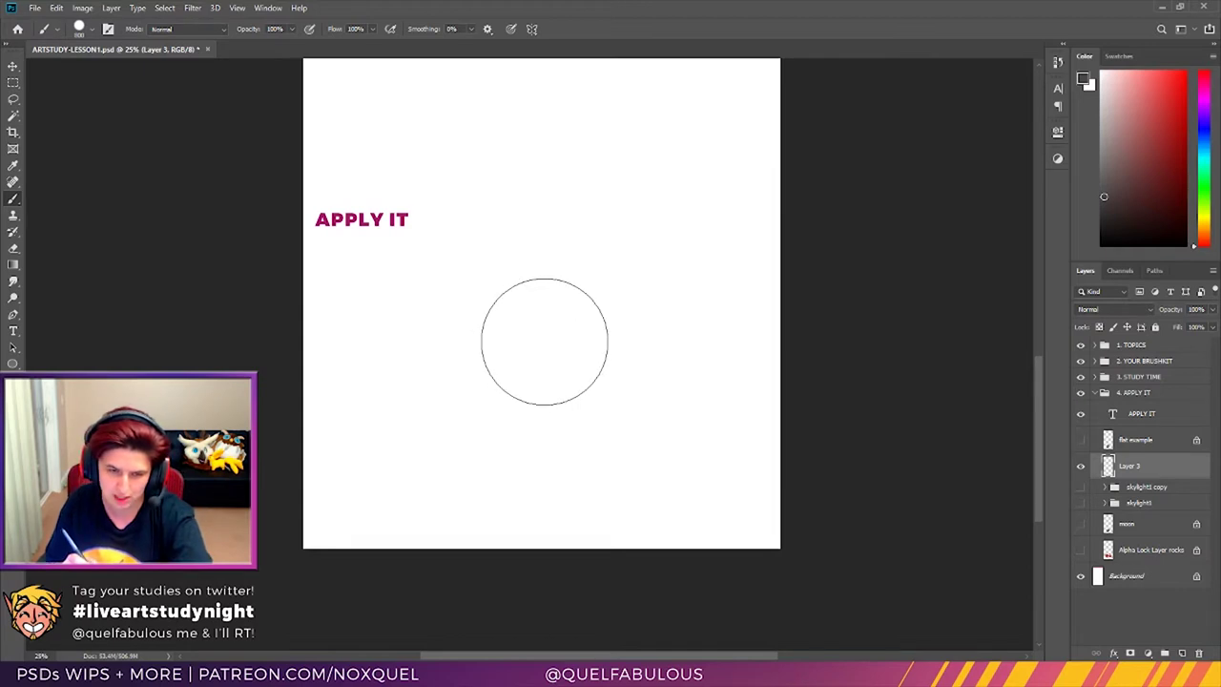
click(636, 298)
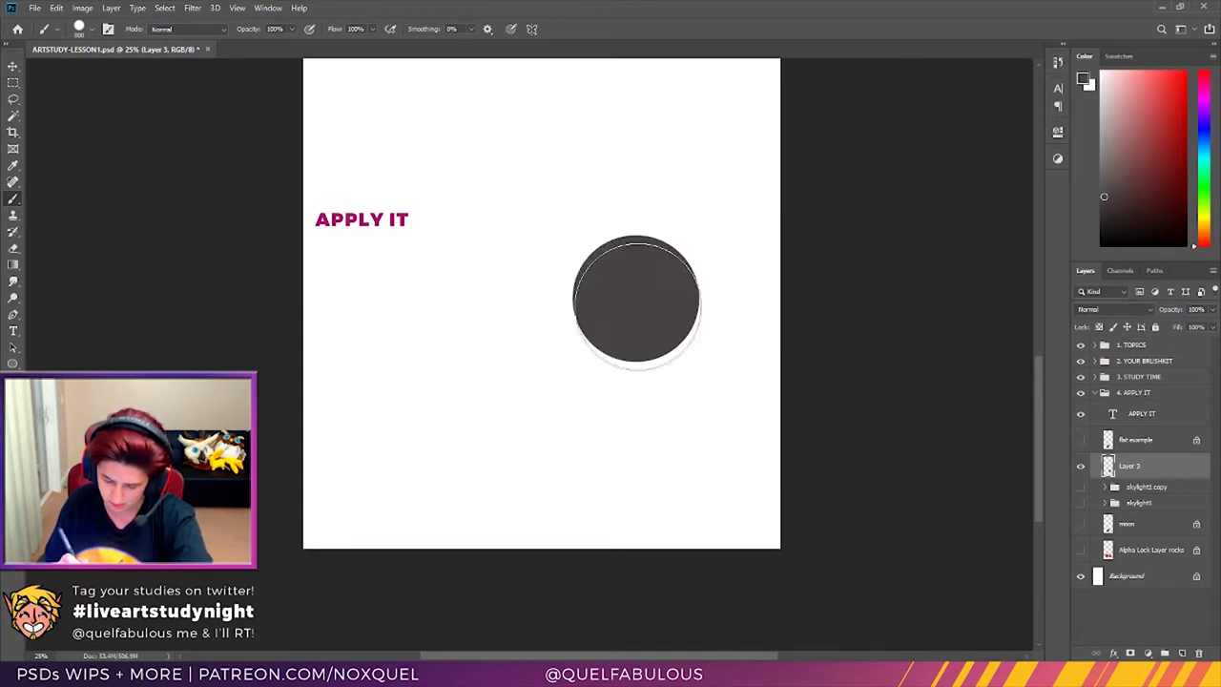
key(bracketright)
key(bracketright)
key(bracketright)
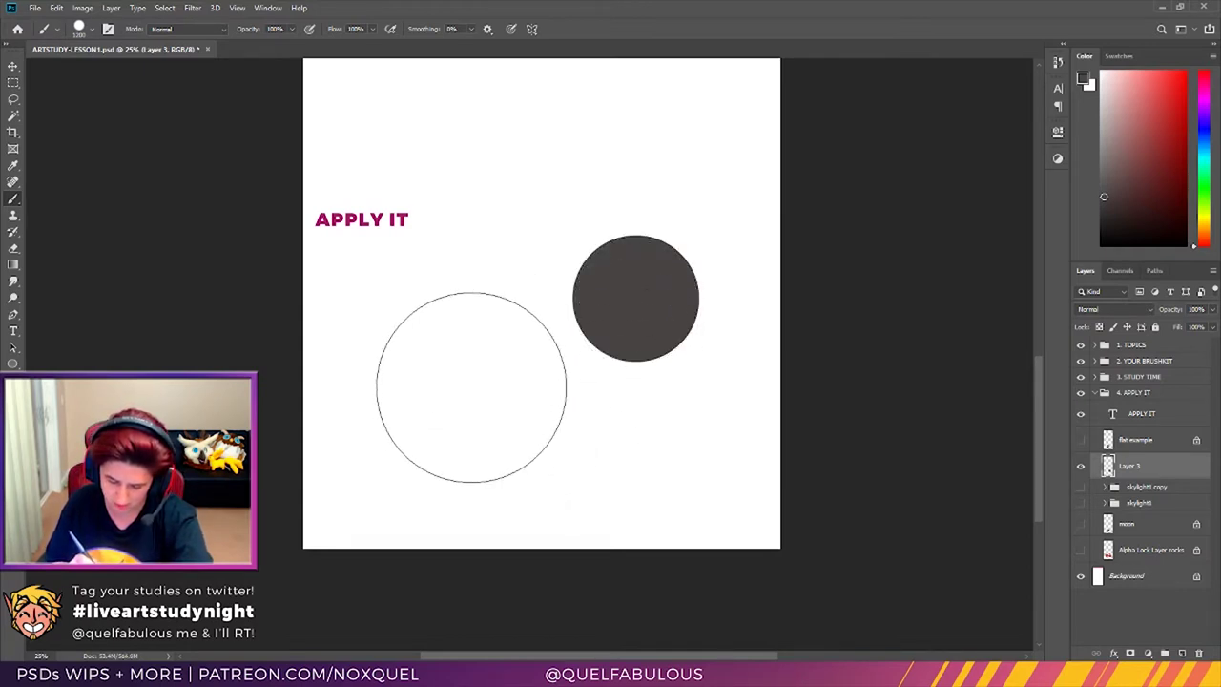
click(464, 396)
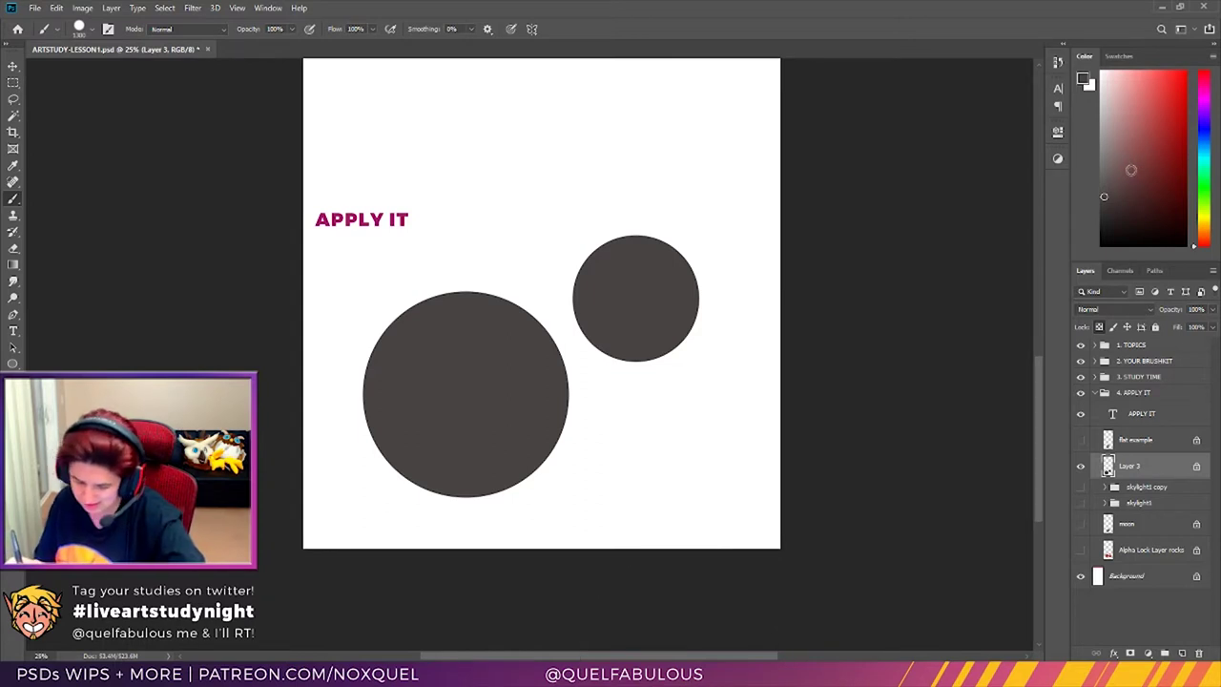
Step: Recolour the large circle on Layer 3 medium brown and the small circle dark greyish brown
click(1172, 128)
click(1203, 147)
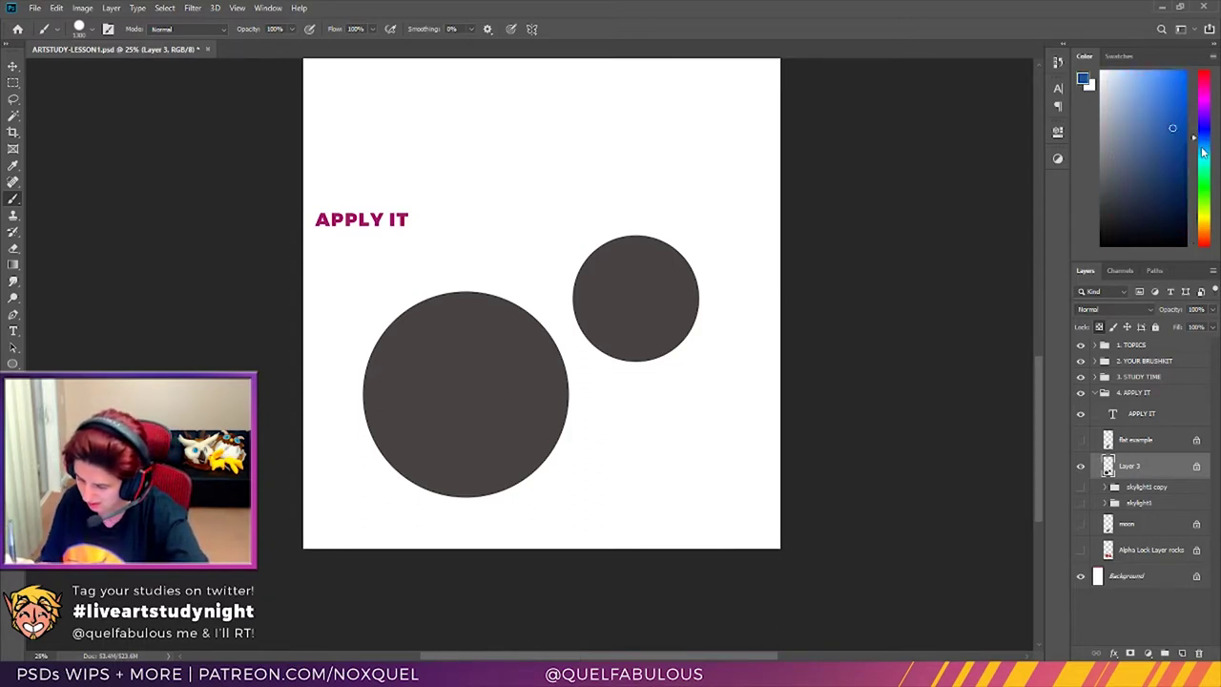
click(1205, 119)
click(1202, 228)
click(1203, 239)
click(1160, 164)
click(1146, 178)
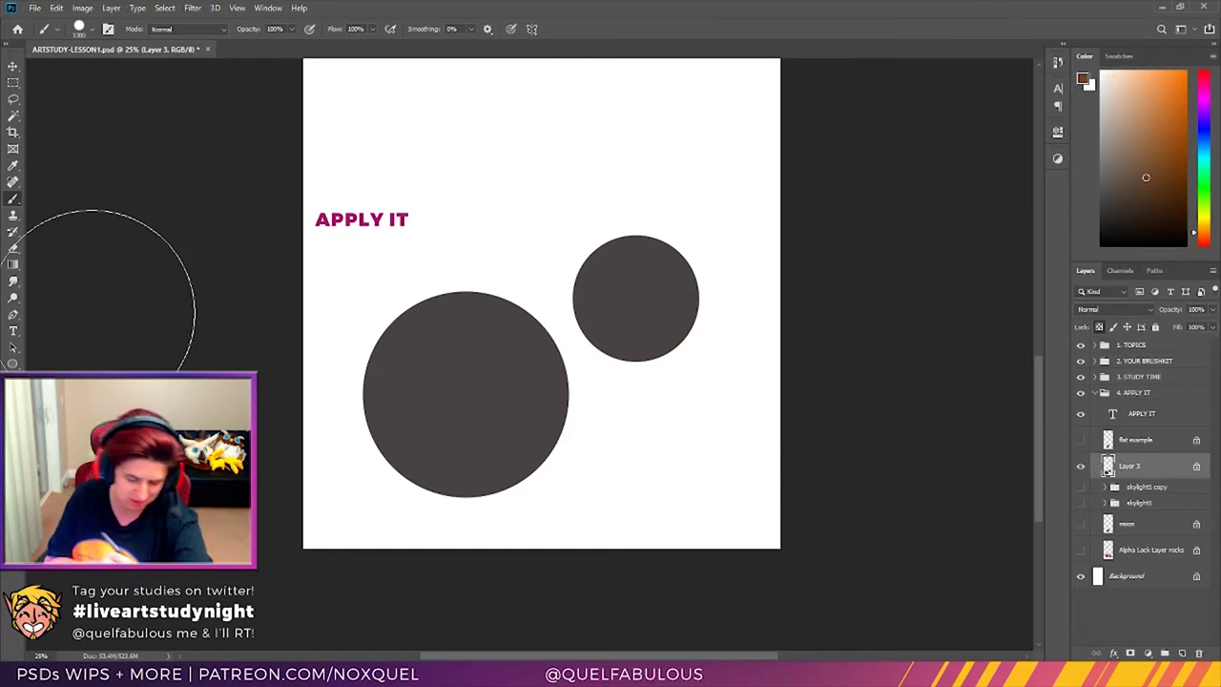
click(365, 429)
mouse_move(365, 430)
mouse_down()
mouse_move(490, 423)
mouse_move(559, 381)
mouse_move(532, 477)
mouse_up()
click(1122, 196)
drag(711, 243, 666, 275)
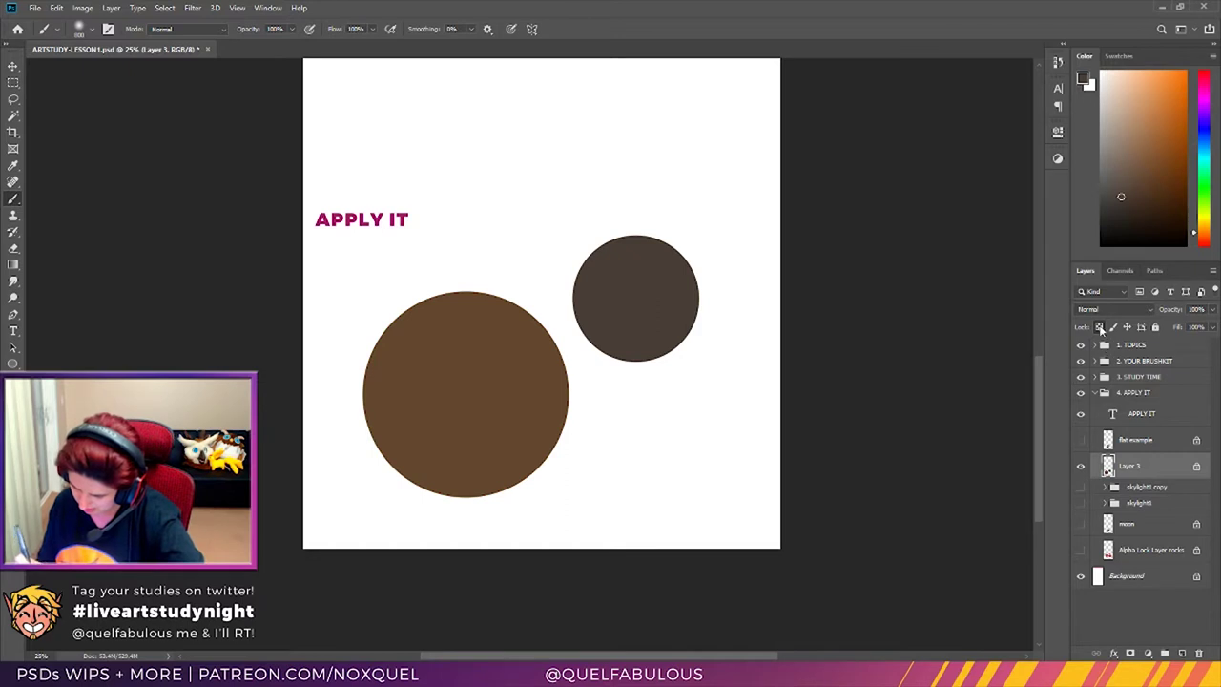
Step: Paint a small light blue arrow above each circle, pointing diagonally down at it, with Layer 3's transparency unlocked, and relock it
click(1132, 98)
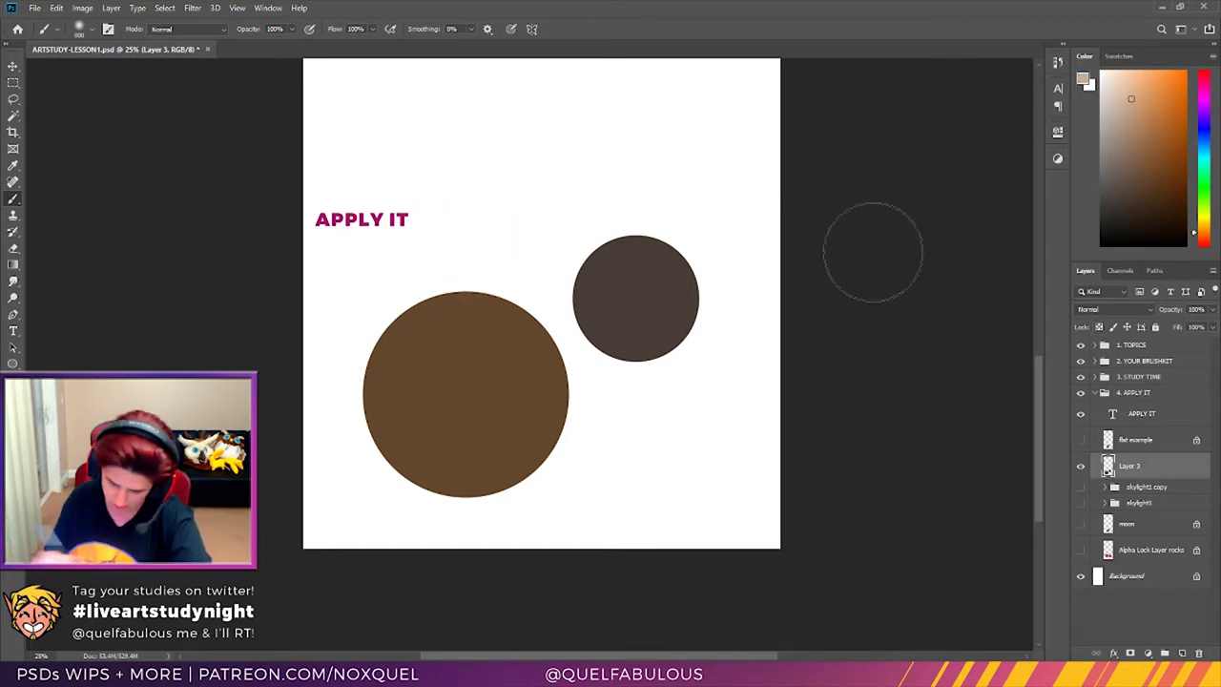
click(1203, 124)
click(1205, 148)
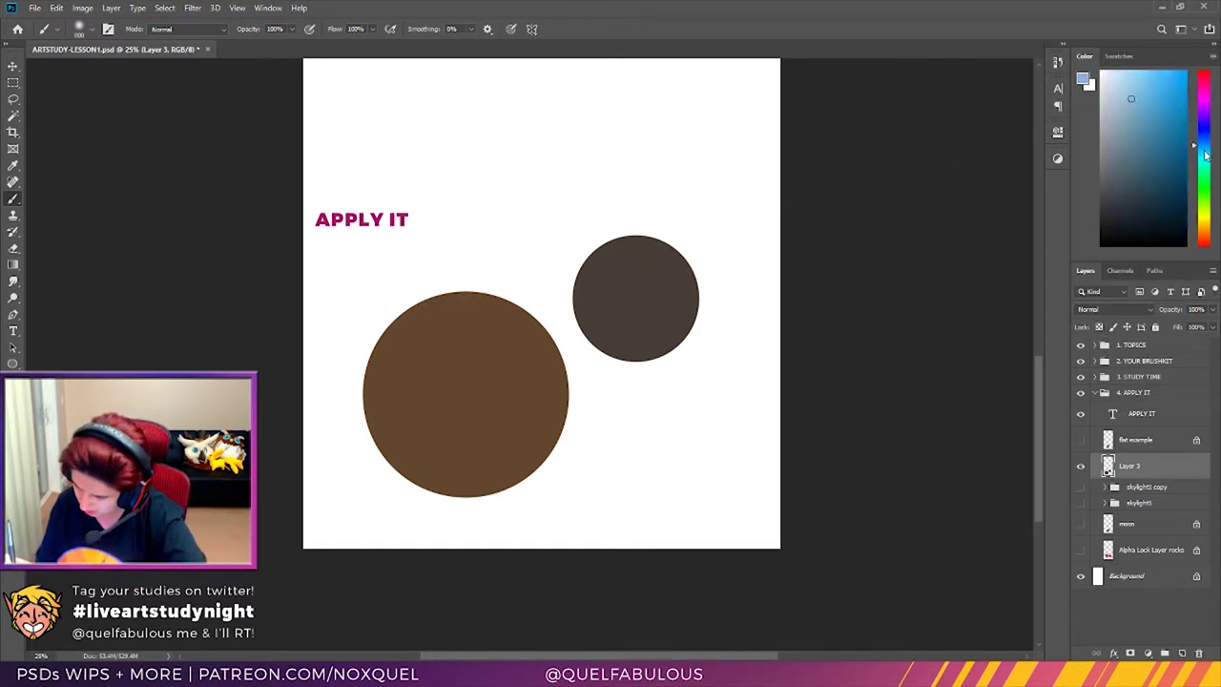
click(1206, 157)
drag(1205, 154, 1206, 146)
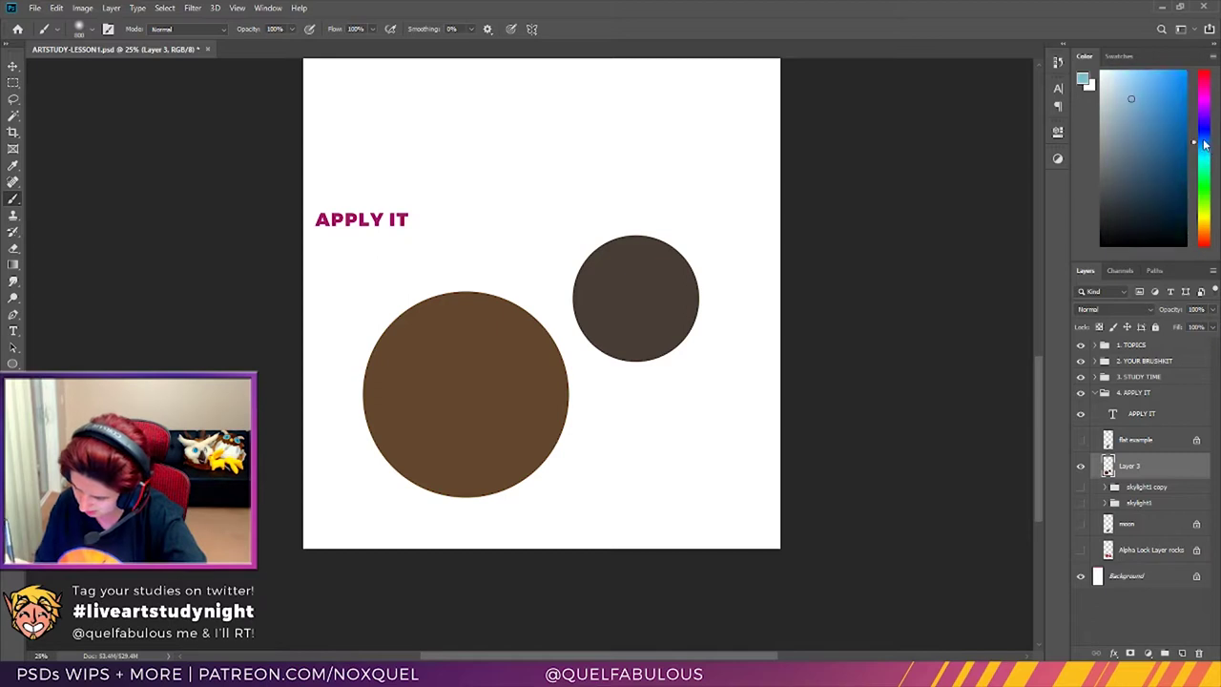
click(1148, 75)
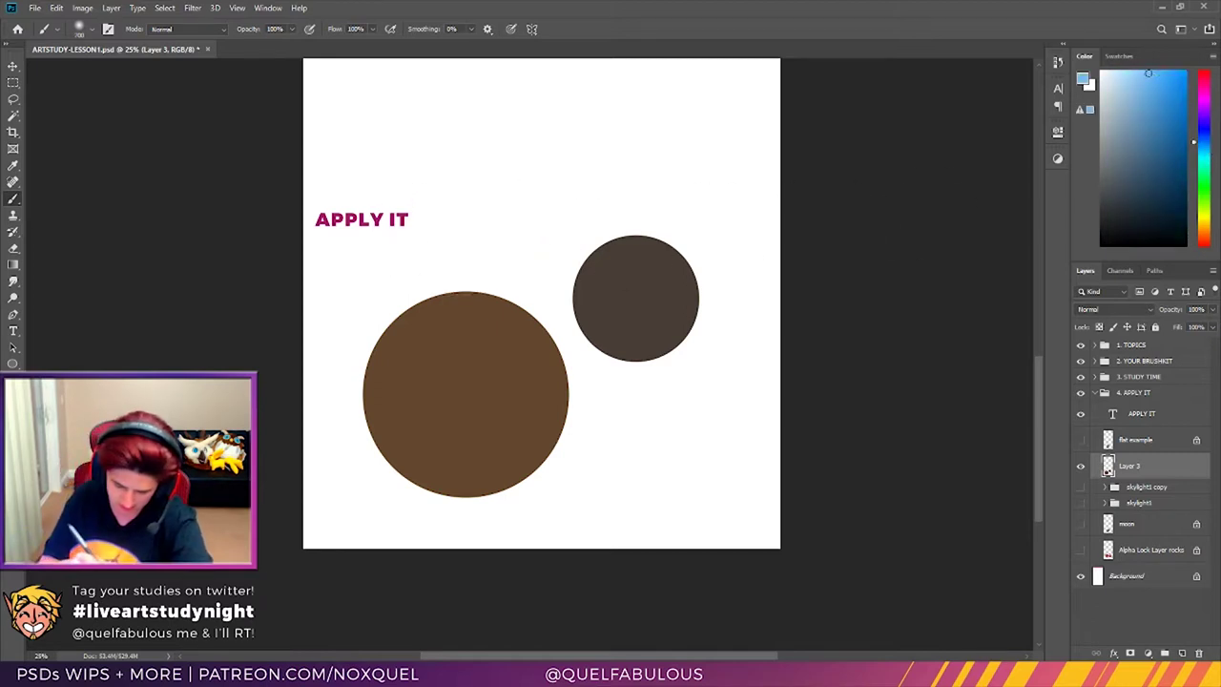
key(bracketleft)
key(bracketleft)
key(bracketleft)
key(bracketleft)
key(bracketleft)
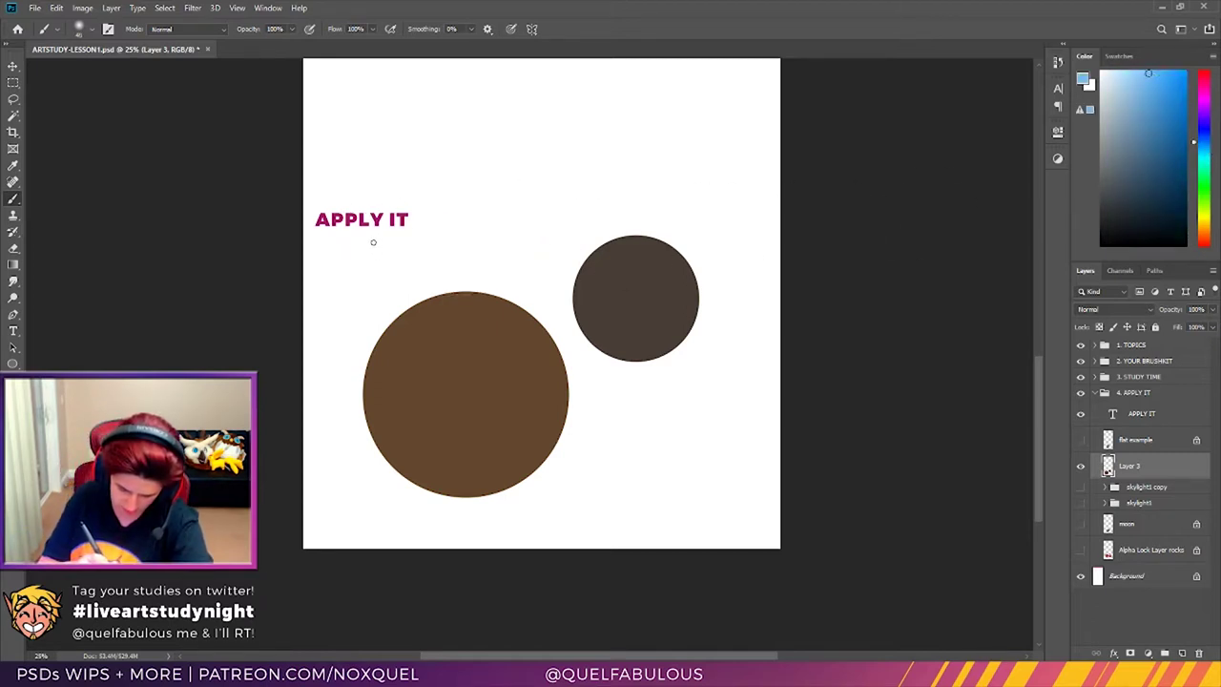
drag(380, 255, 377, 252)
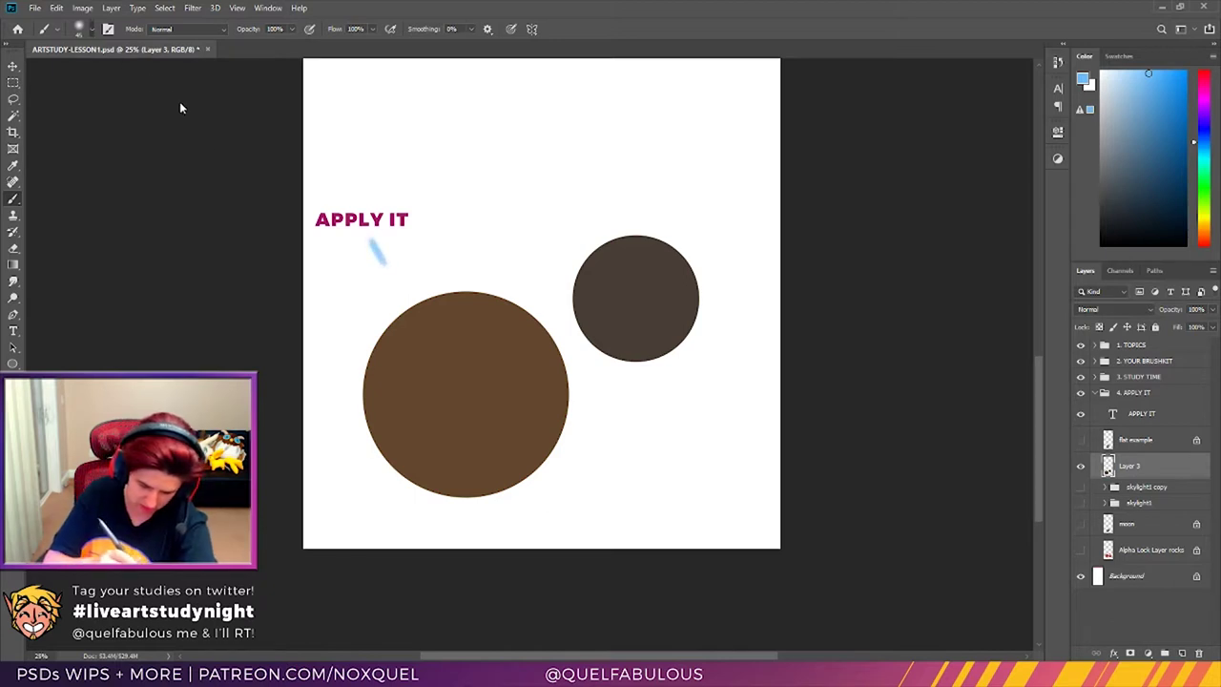
drag(370, 271, 375, 263)
drag(570, 181, 572, 183)
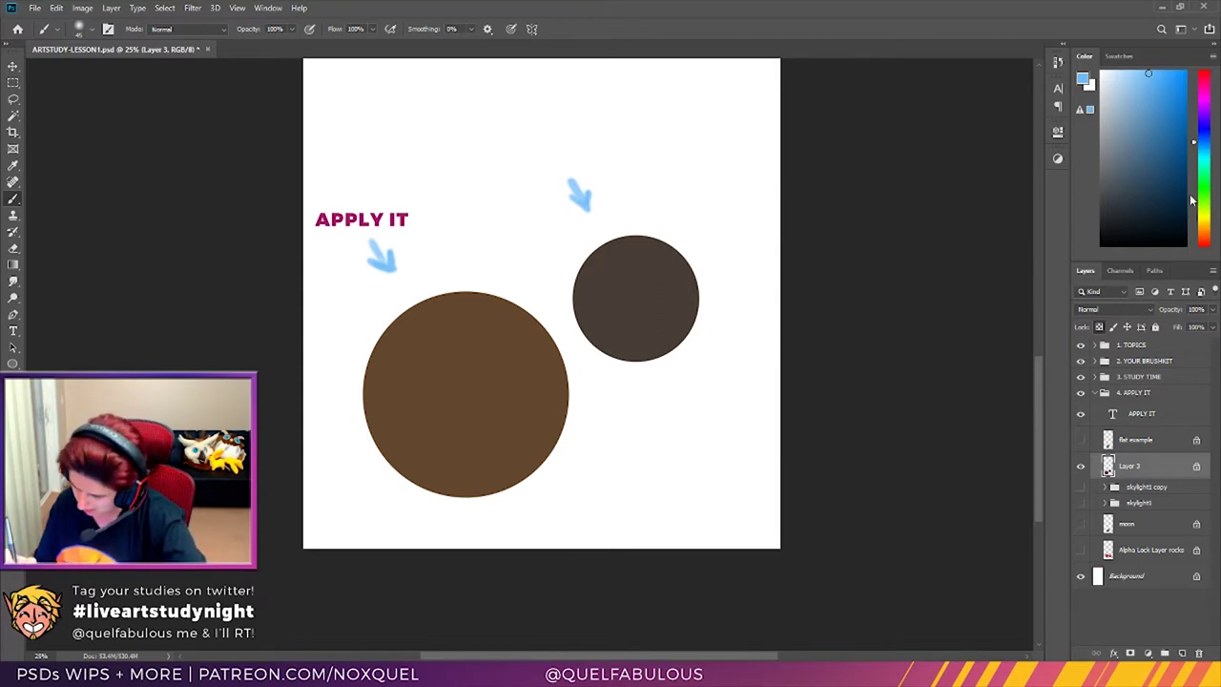
Step: Shade the lower right of both circles with a large soft brush, using dark brown on the large one and near-black brown on the small one
alt+click(519, 363)
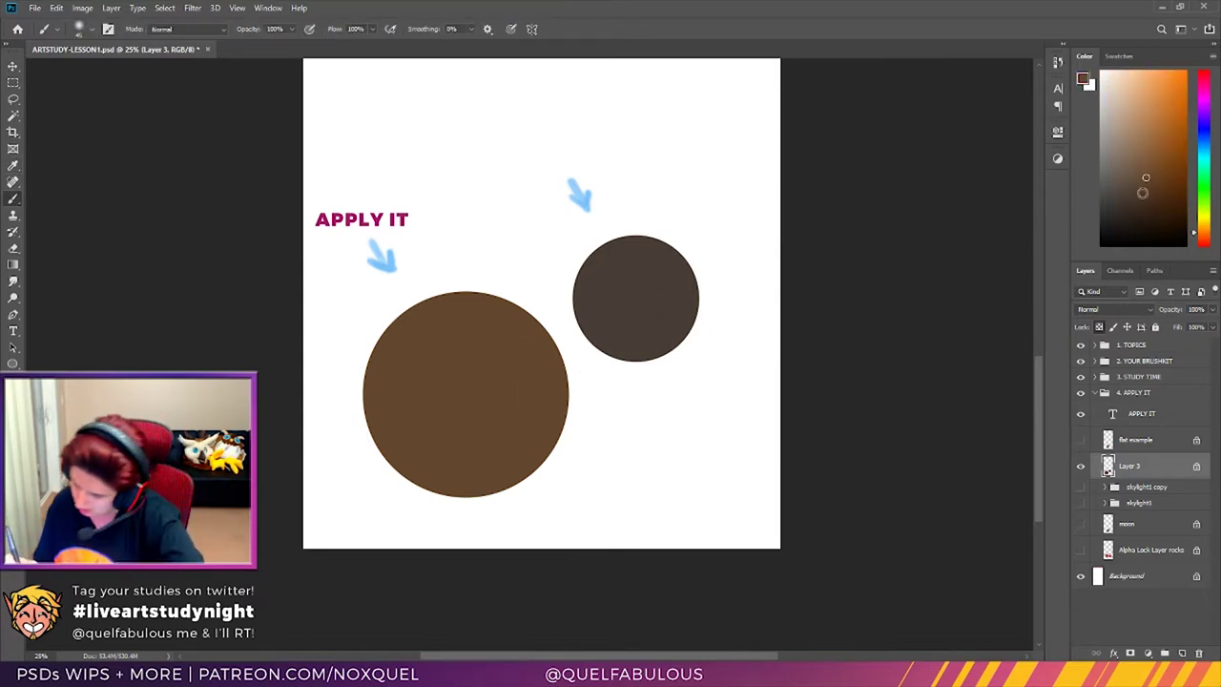
drag(1146, 178, 1133, 215)
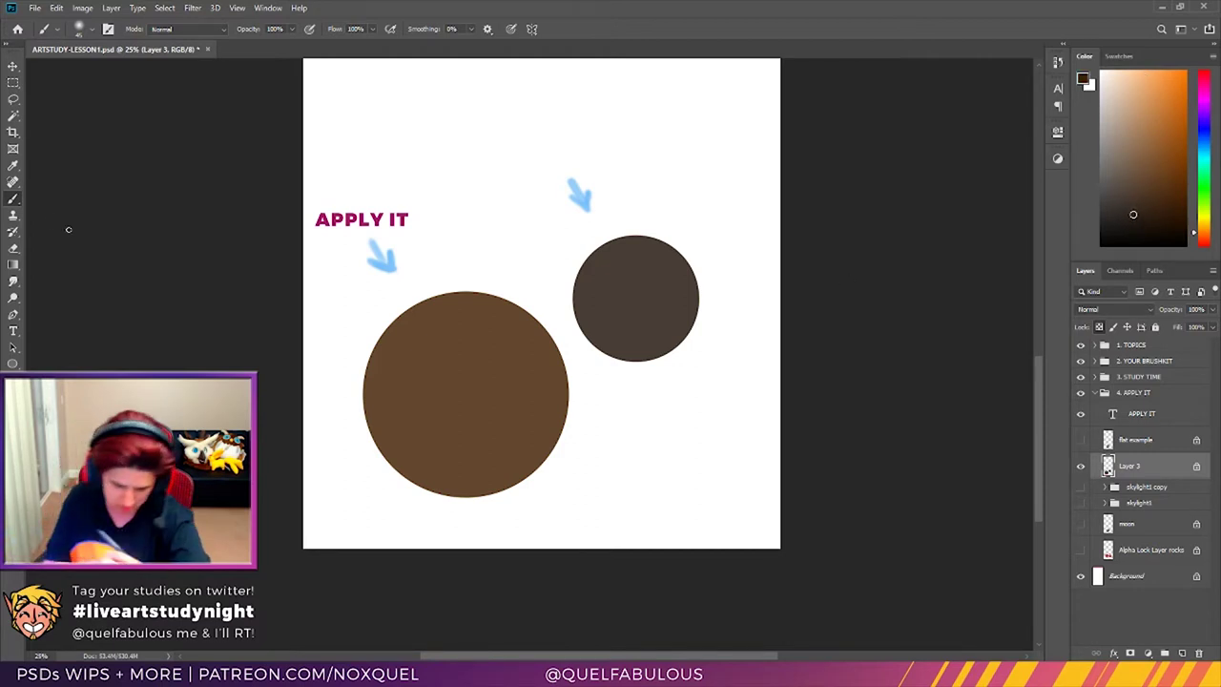
key(bracketright)
key(bracketright)
key(bracketright)
key(bracketright)
key(bracketright)
key(bracketright)
key(bracketright)
key(bracketright)
key(bracketright)
key(bracketright)
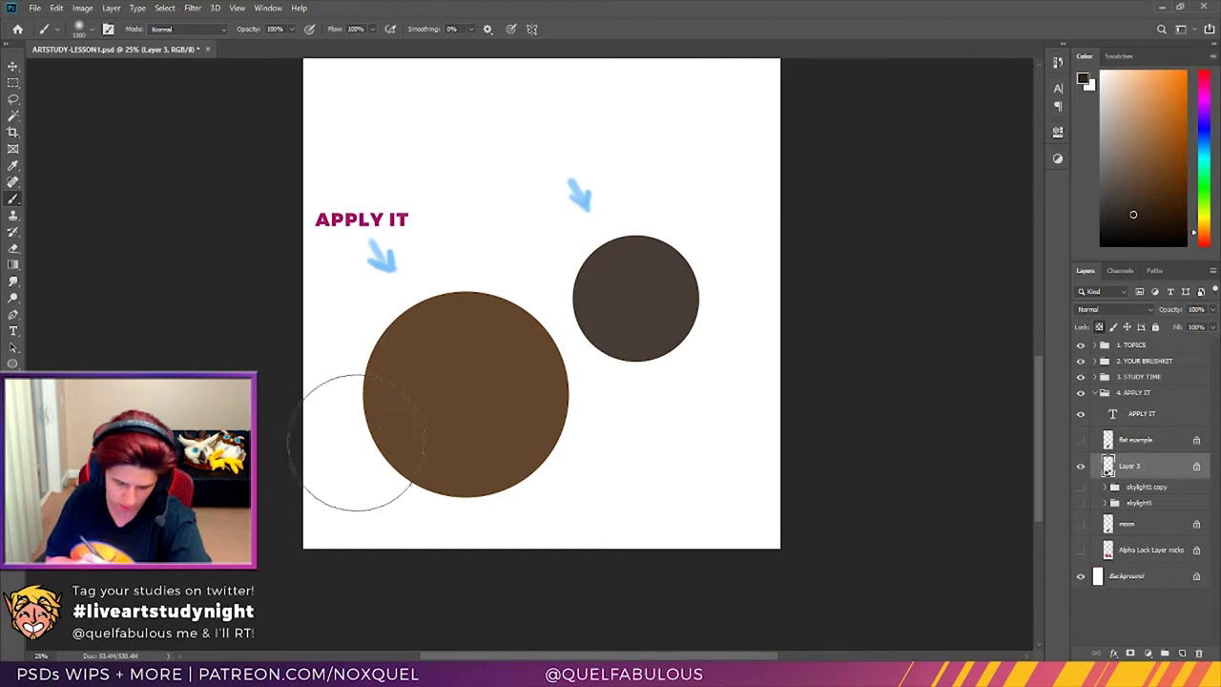
mouse_move(341, 479)
mouse_down()
mouse_move(410, 494)
mouse_move(507, 464)
mouse_move(548, 429)
mouse_move(506, 473)
mouse_move(369, 502)
mouse_move(566, 441)
mouse_move(584, 414)
mouse_up()
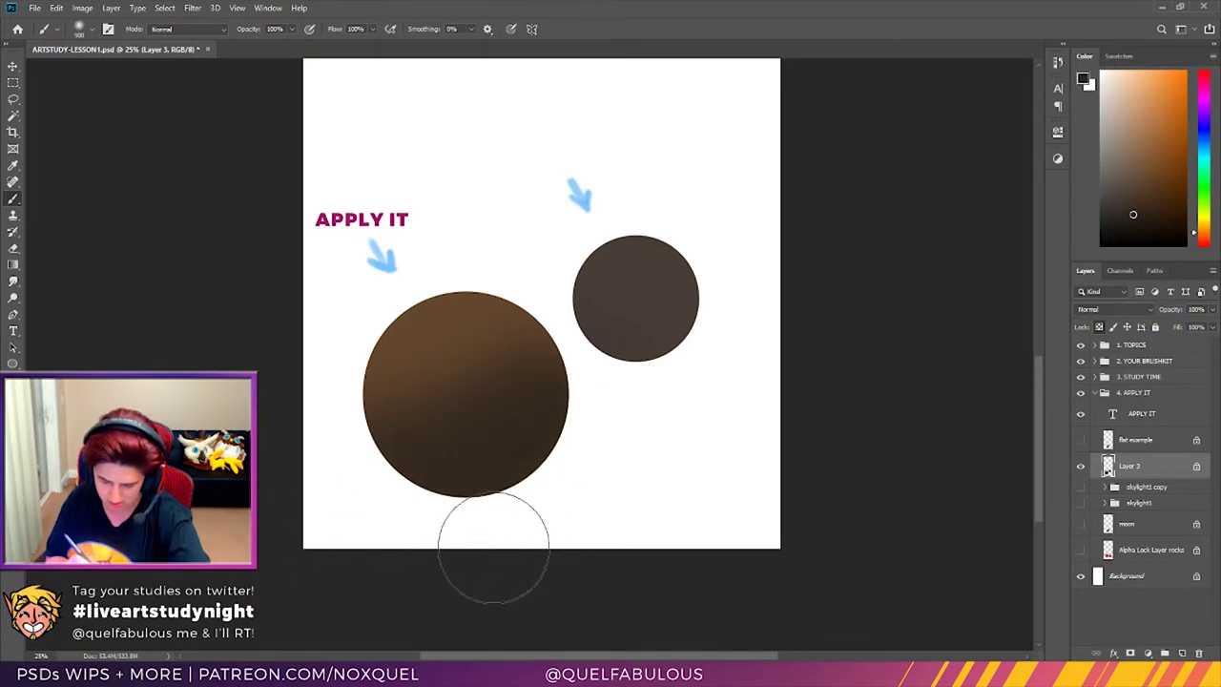
click(1127, 224)
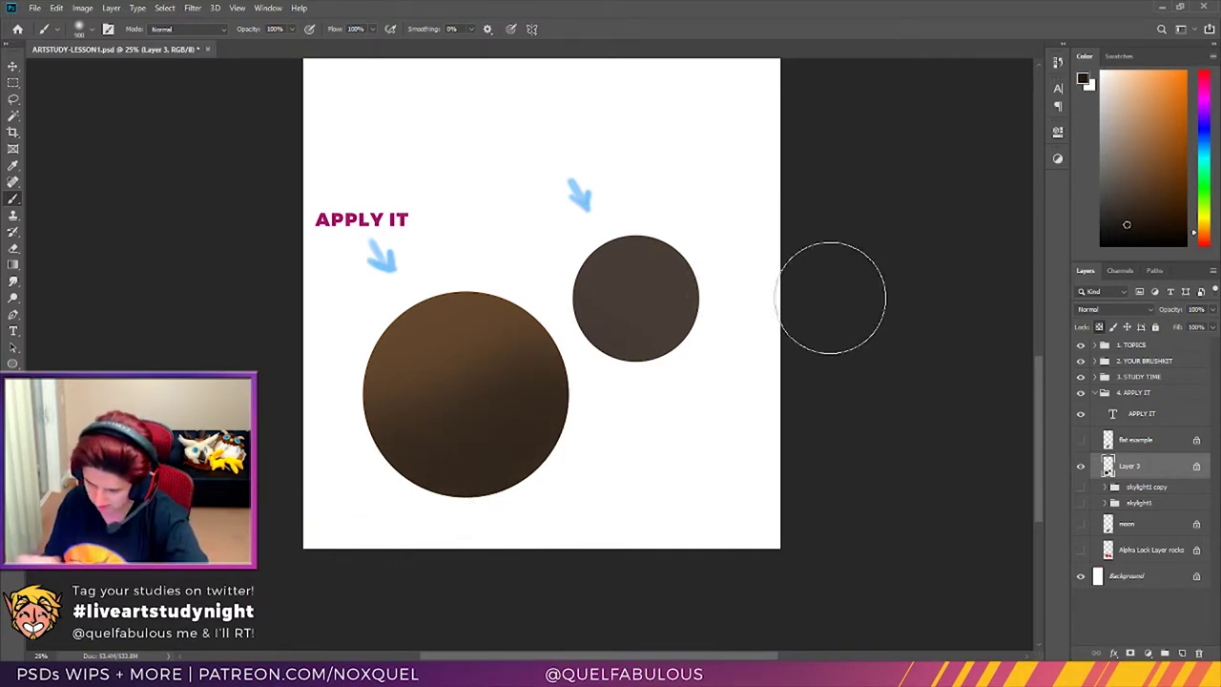
mouse_move(637, 354)
mouse_down()
mouse_move(716, 320)
mouse_move(648, 384)
mouse_move(619, 365)
mouse_move(610, 317)
mouse_up()
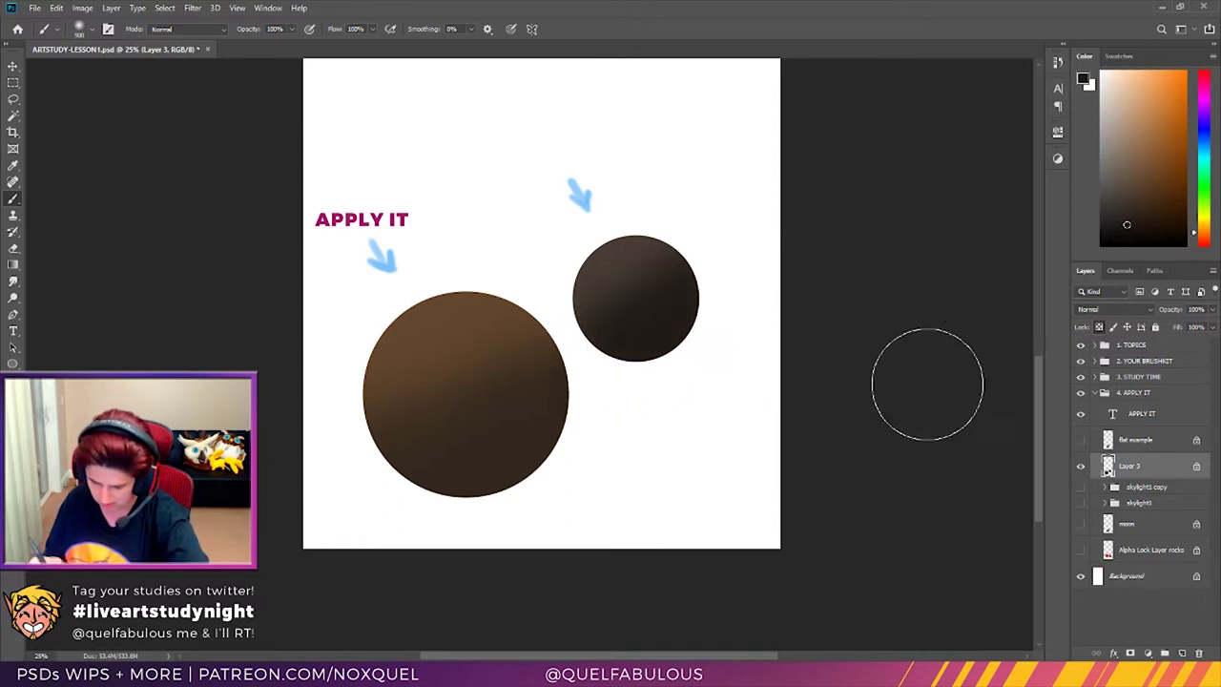
Step: Brighten the upper left of the large circle with soft orange-brown and of the small circle with a duller brown
mouse_move(1136, 138)
mouse_down()
mouse_move(1156, 149)
mouse_move(1154, 136)
mouse_up()
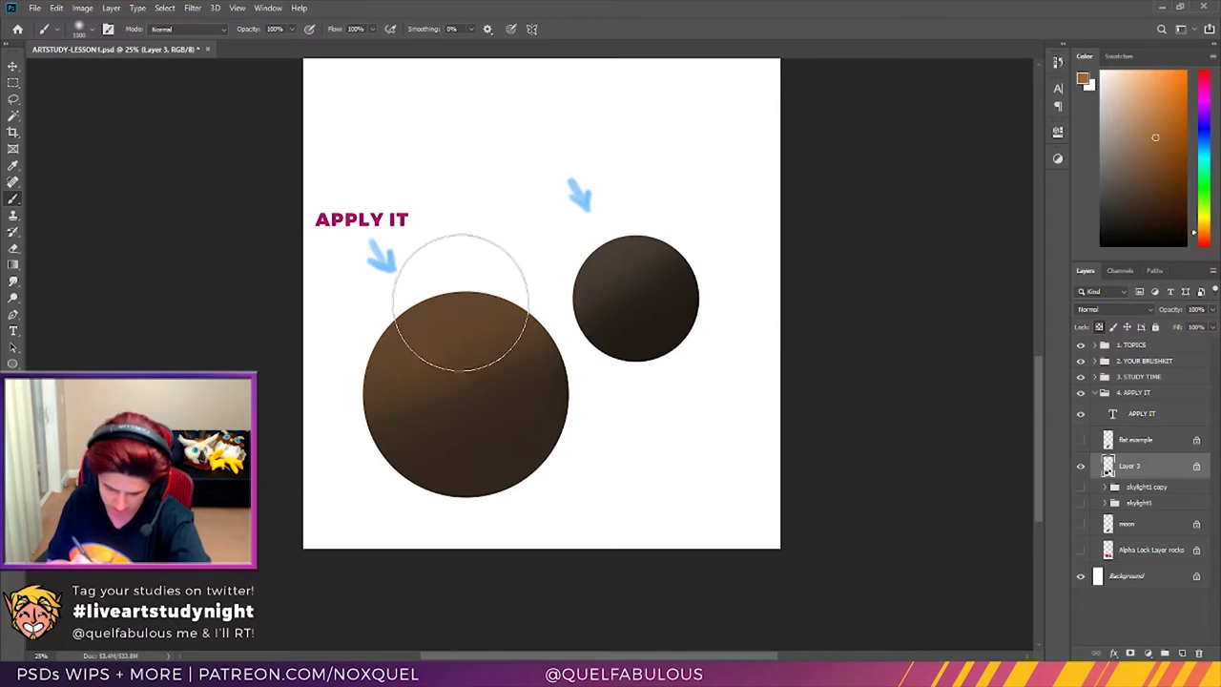
mouse_move(488, 303)
mouse_down()
mouse_move(445, 316)
mouse_move(382, 376)
mouse_up()
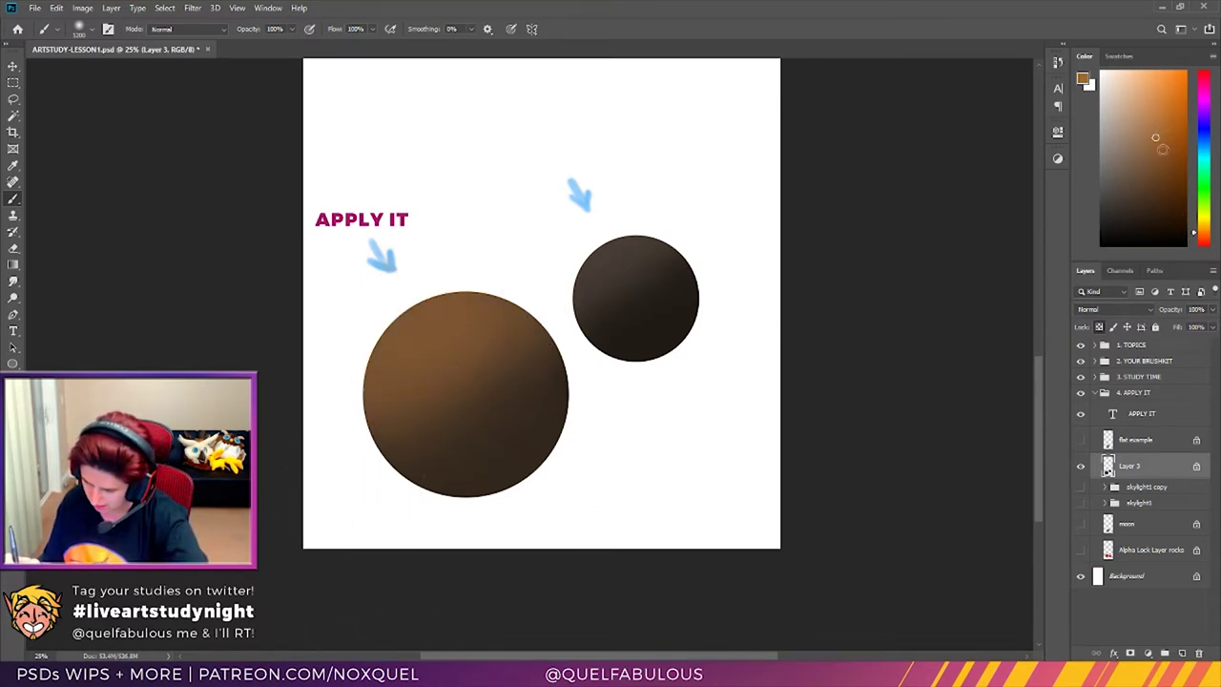
click(1142, 161)
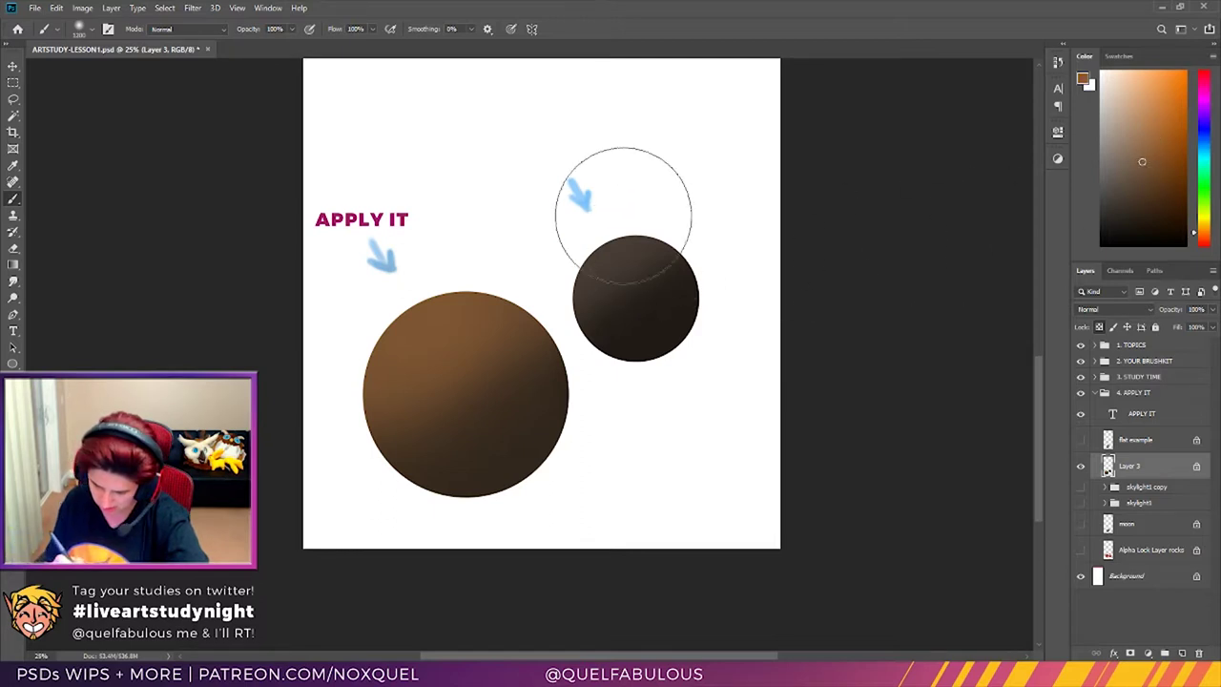
mouse_move(604, 232)
mouse_down()
mouse_move(699, 204)
mouse_move(572, 280)
mouse_up()
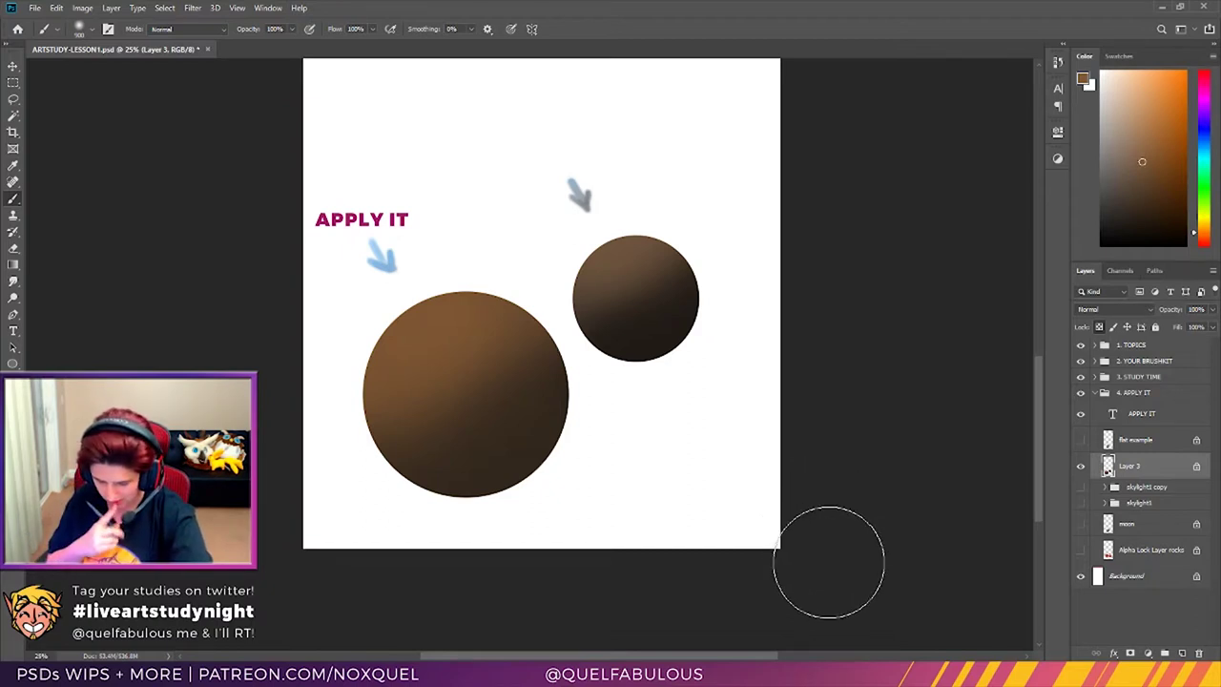
Step: Sample the blue of the arrow beside the large sphere and softly tint the upper left of both spheres with it
click(1205, 143)
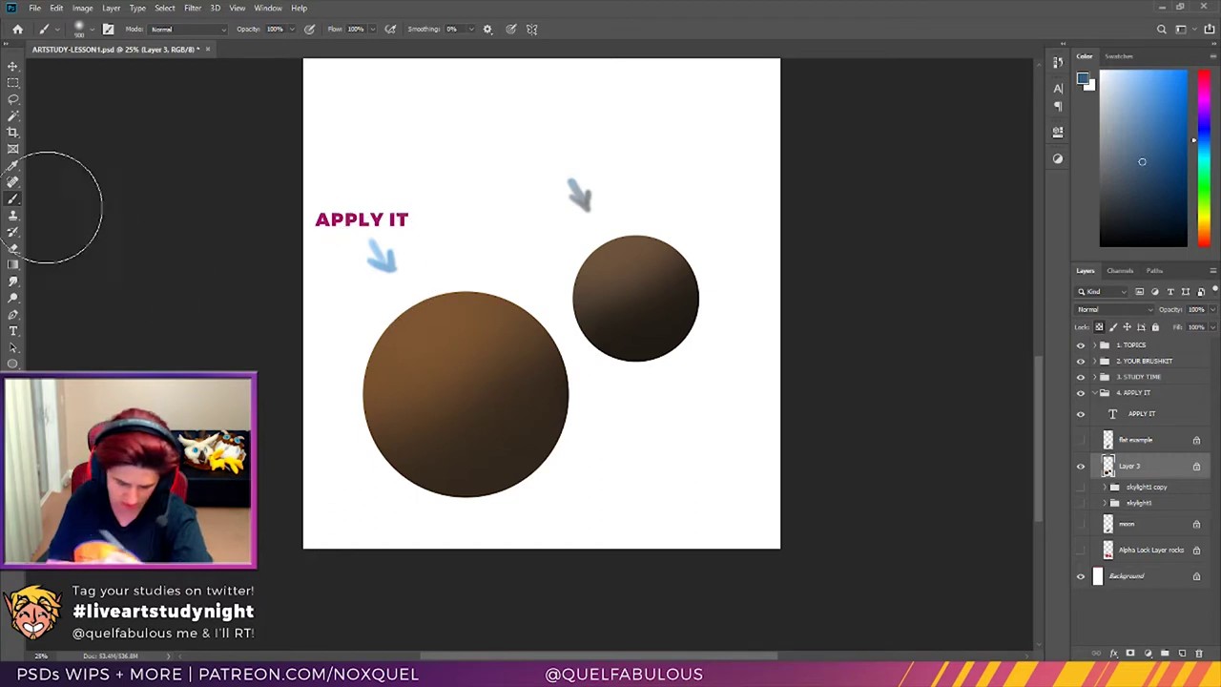
key(i)
click(365, 255)
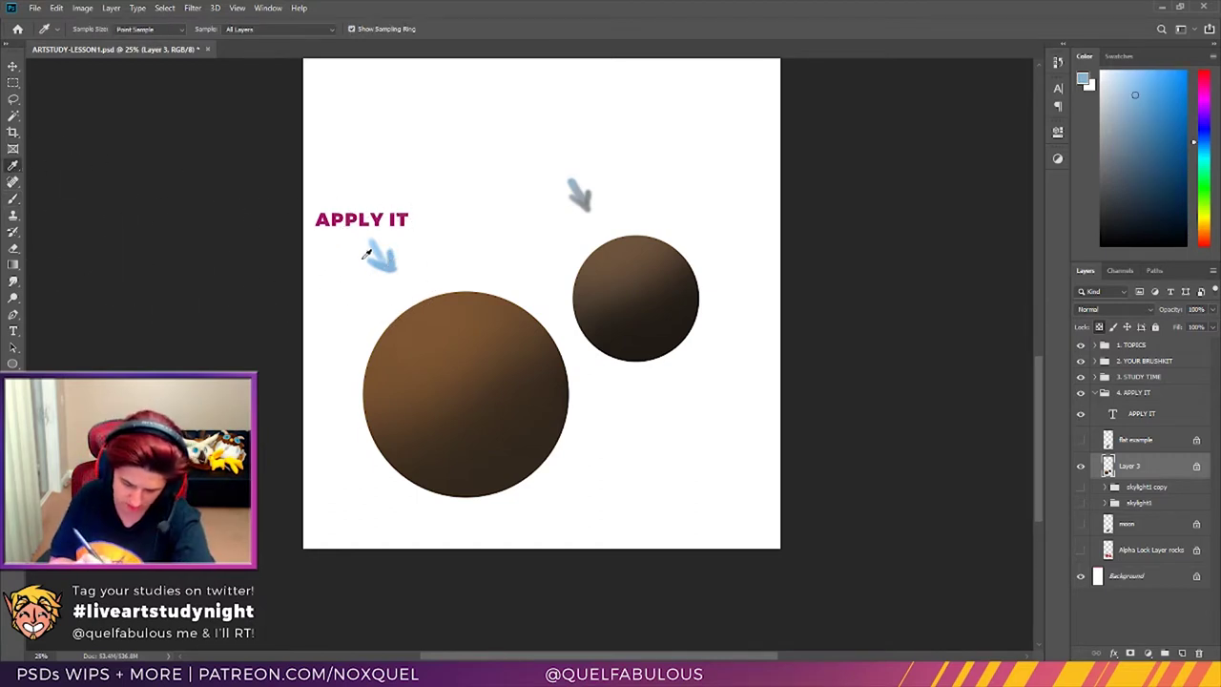
click(13, 200)
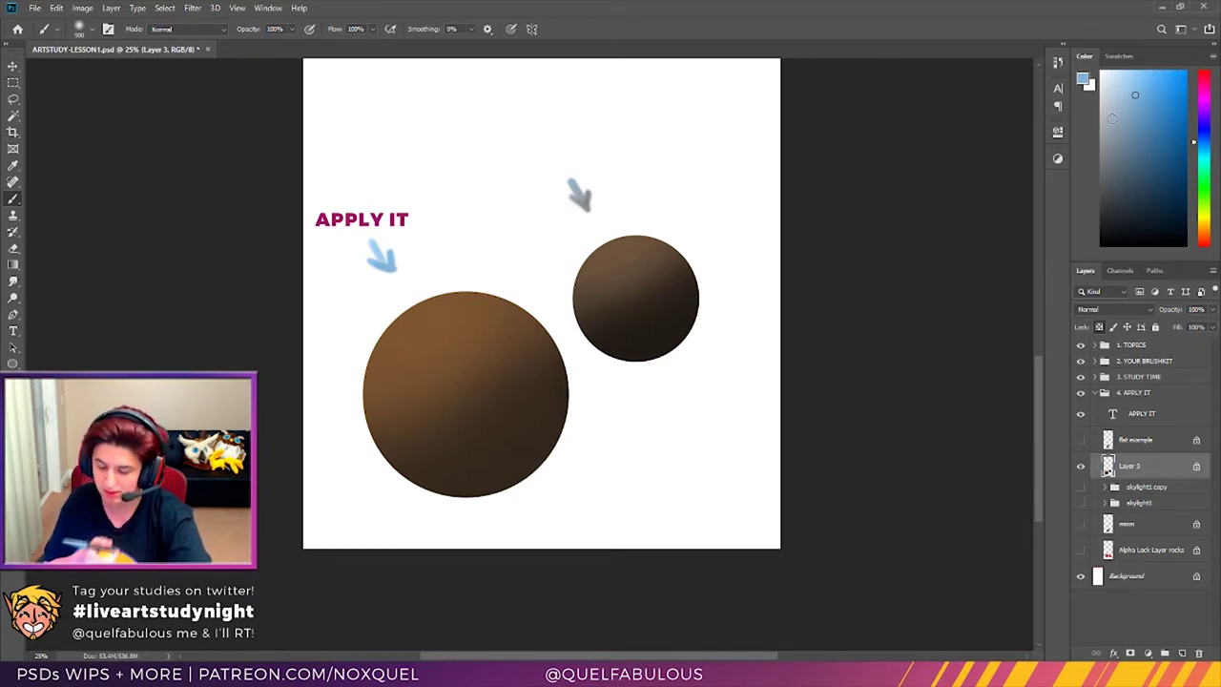
click(1135, 94)
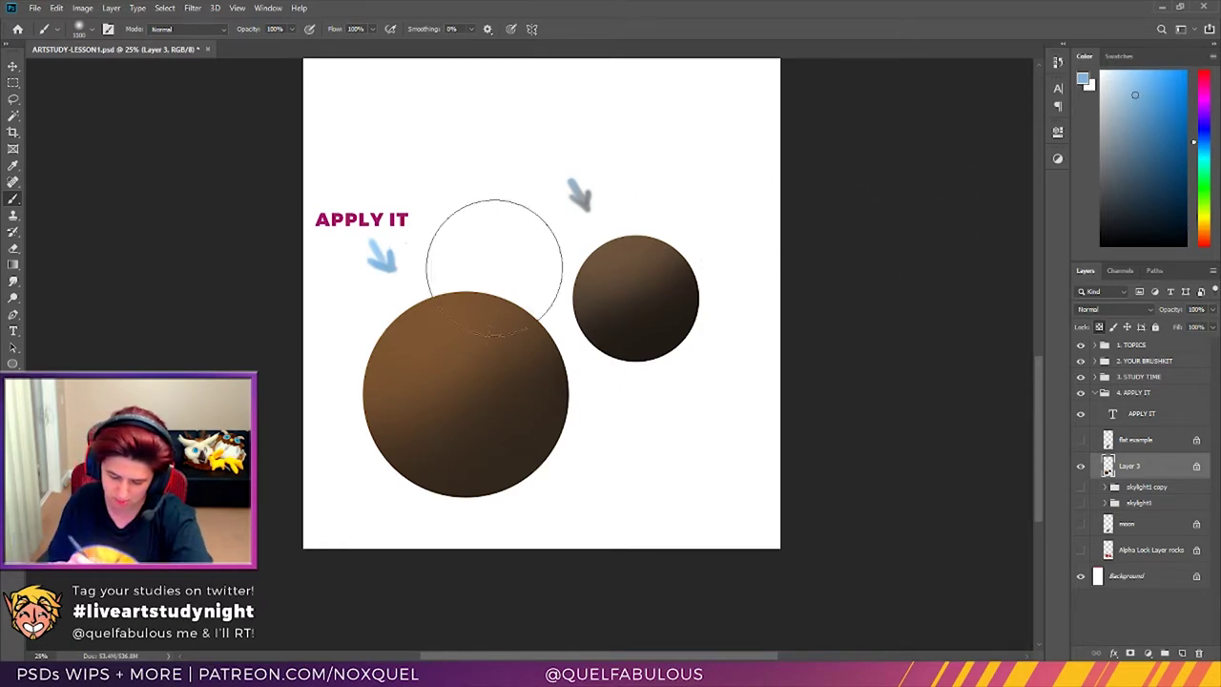
drag(455, 276, 427, 292)
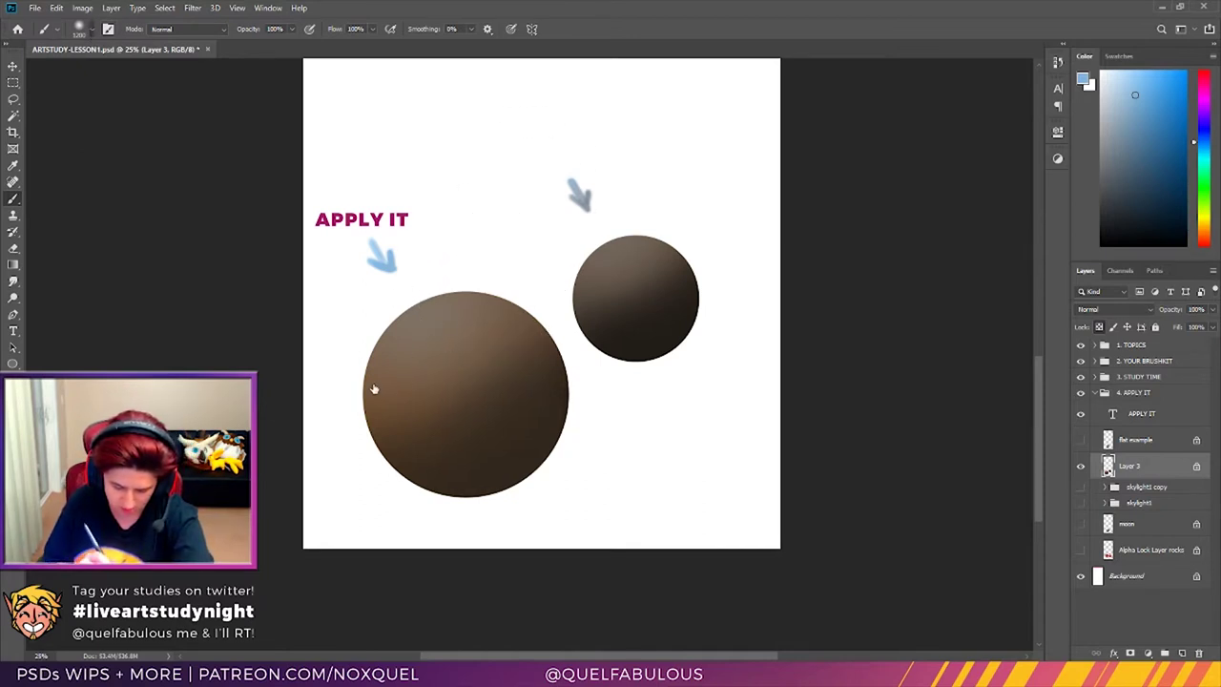
Step: Try light blue strokes with several textured brushes on the large sphere, undoing each attempt
drag(451, 311, 491, 330)
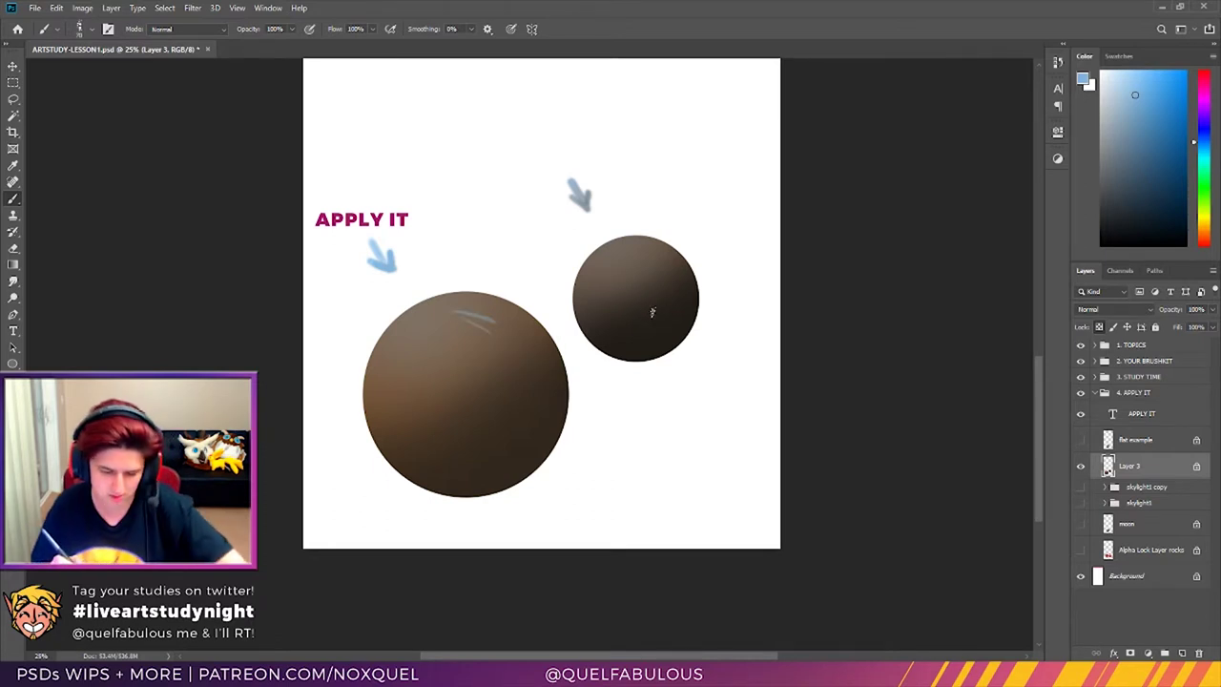
key(ctrl+z)
key(ctrl+z)
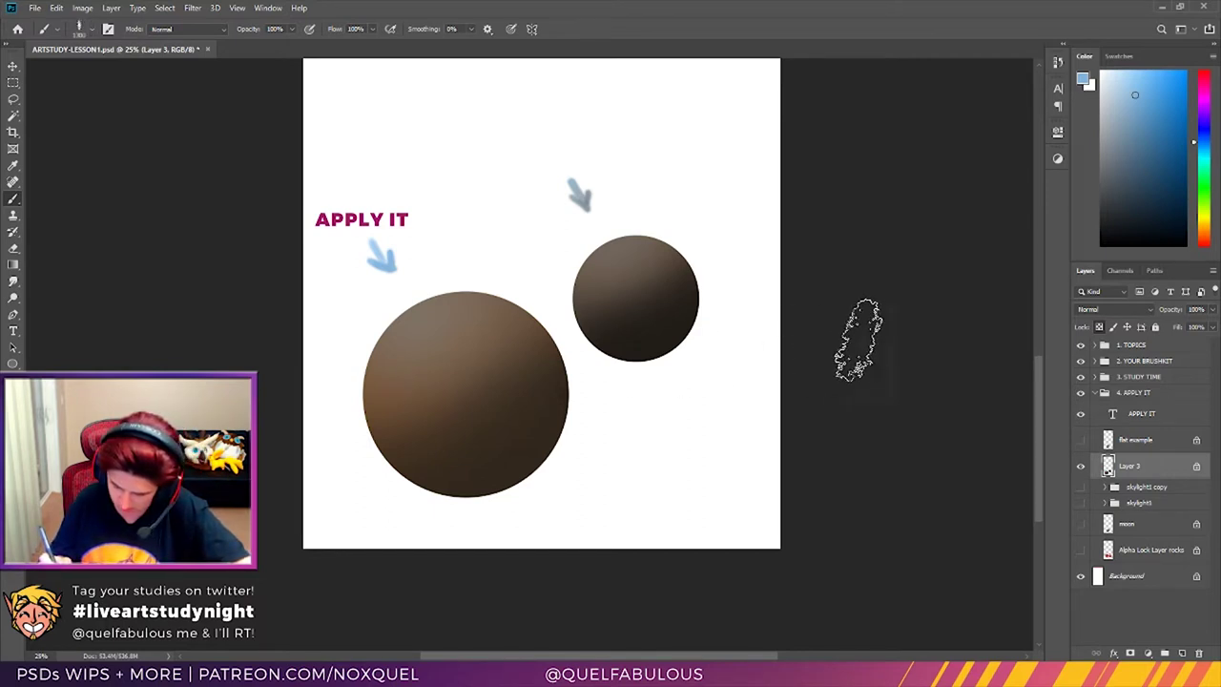
mouse_move(469, 307)
mouse_down()
mouse_move(489, 340)
mouse_move(377, 362)
mouse_move(390, 423)
mouse_move(448, 420)
mouse_move(528, 264)
mouse_up()
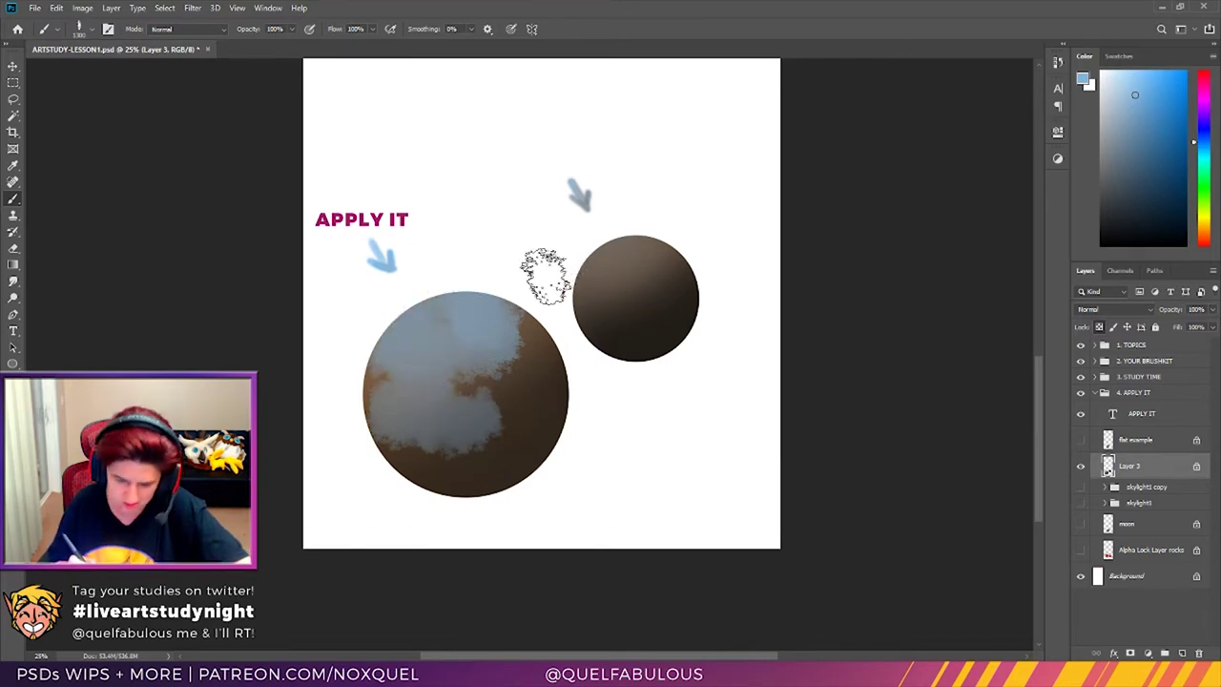
key(ctrl+z)
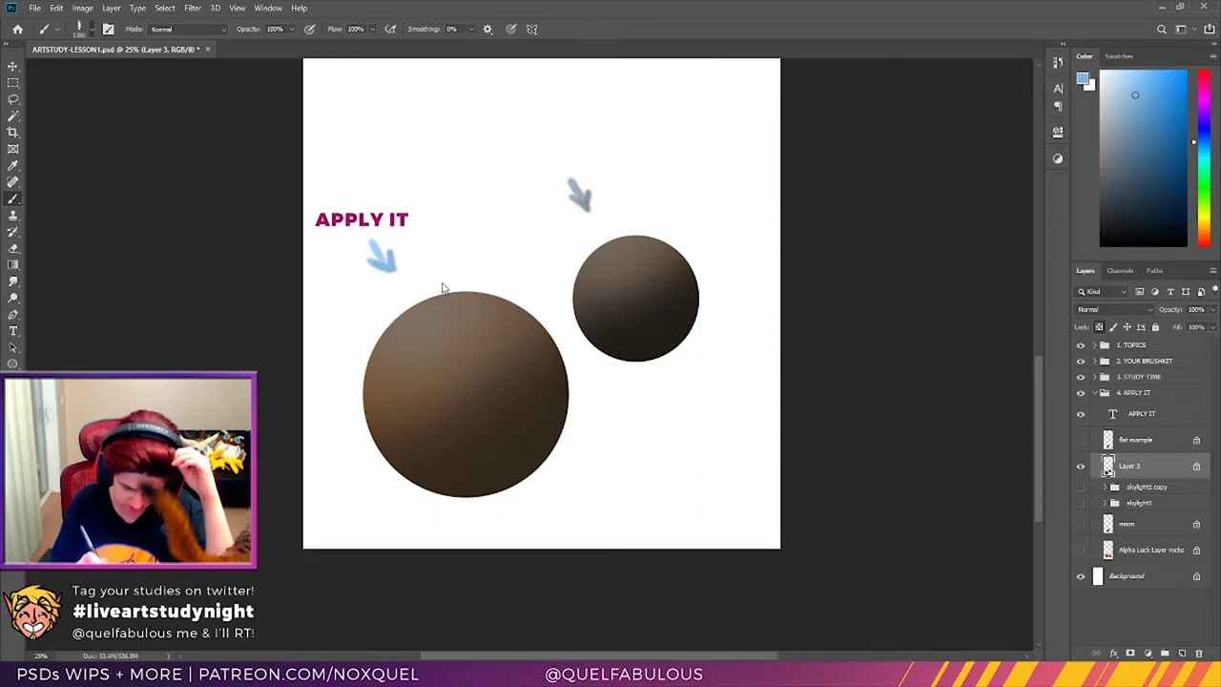
mouse_move(451, 305)
mouse_down()
mouse_move(479, 311)
mouse_move(453, 321)
mouse_move(499, 352)
mouse_move(427, 356)
mouse_up()
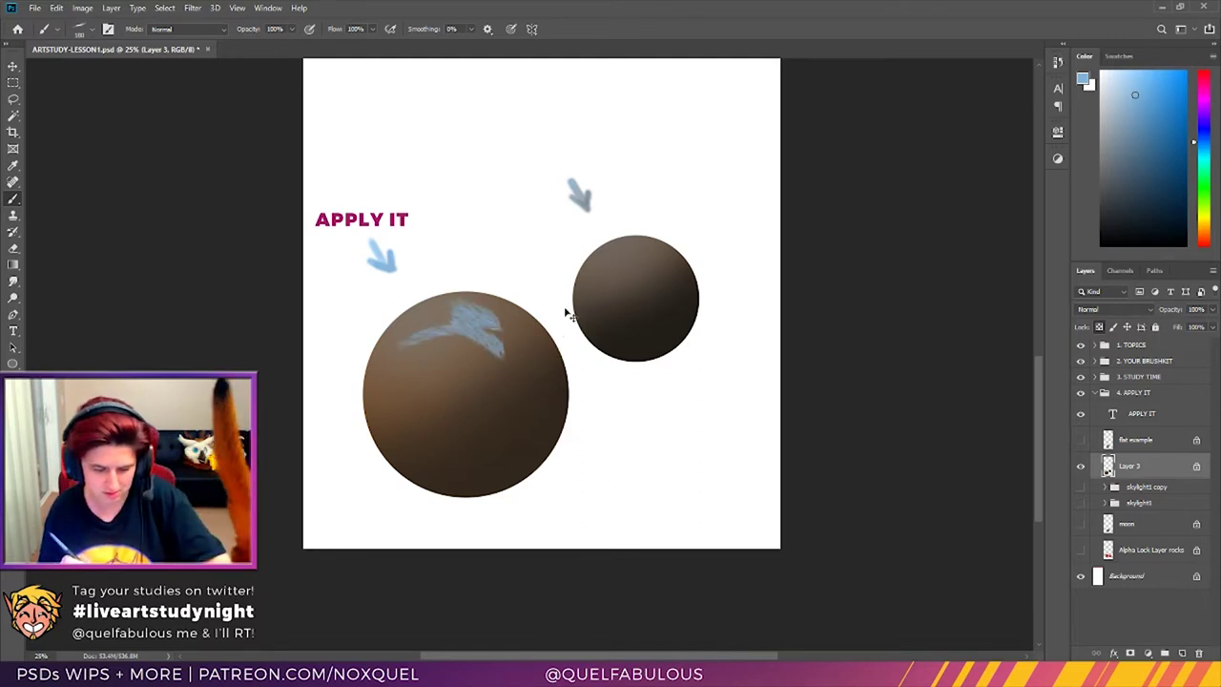
key(ctrl+z)
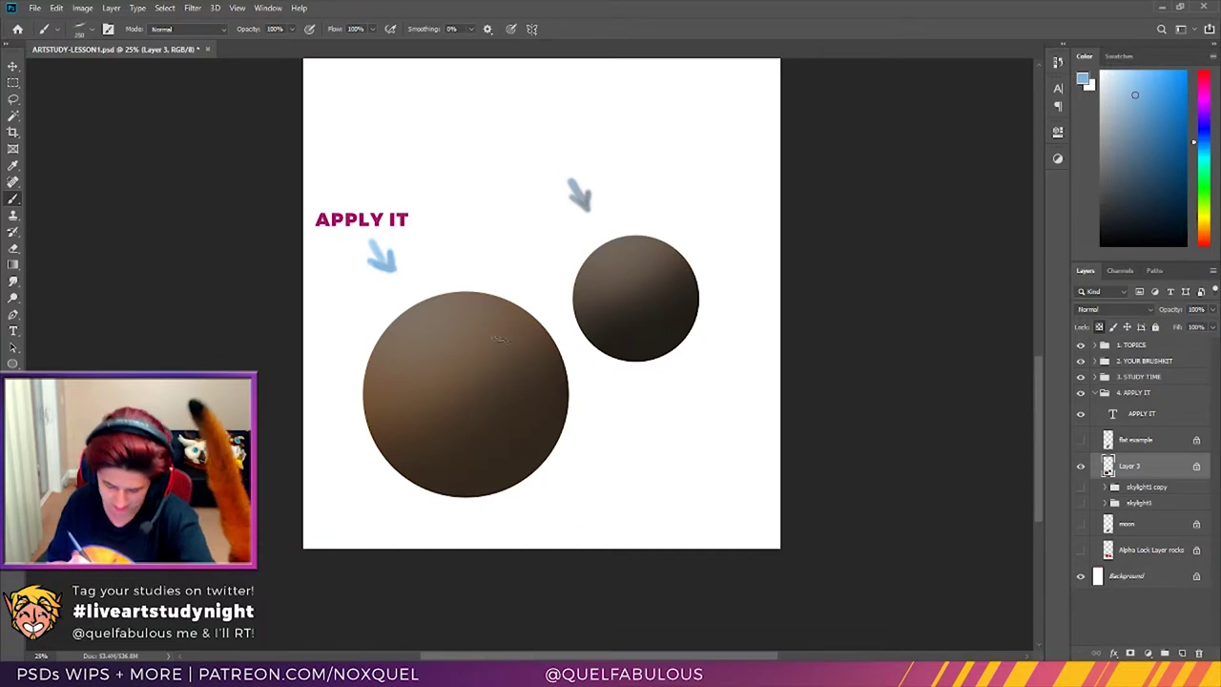
Step: Sample dark brown from the large sphere's shadow, paint textured curved strokes across that sphere, and darken the brush colour to near-black brown
click(13, 165)
click(512, 443)
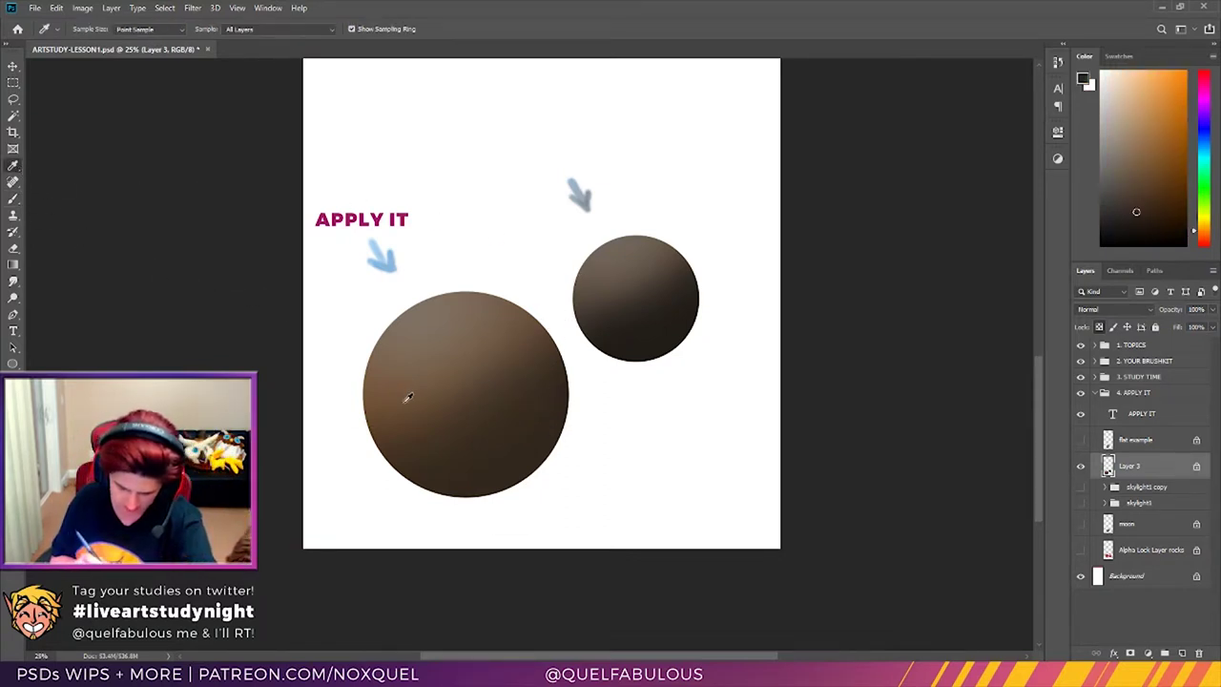
click(13, 198)
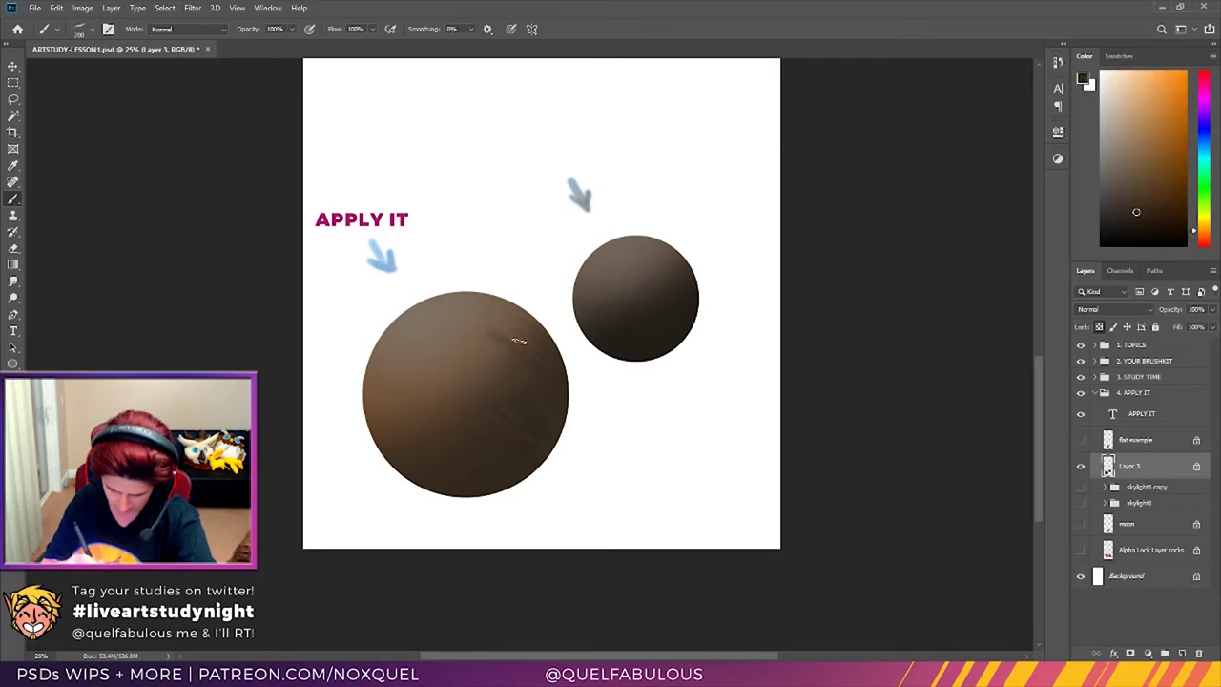
mouse_move(480, 316)
mouse_down()
mouse_move(511, 377)
mouse_move(437, 331)
mouse_move(510, 387)
mouse_up()
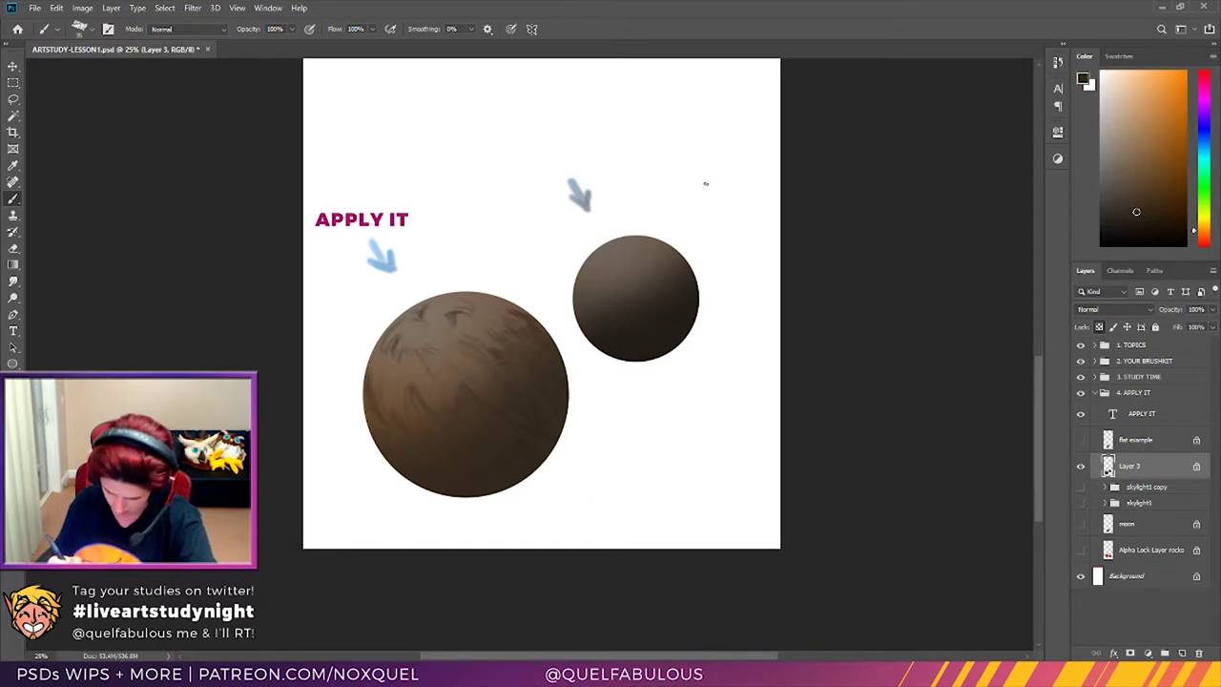
drag(1129, 211, 1122, 223)
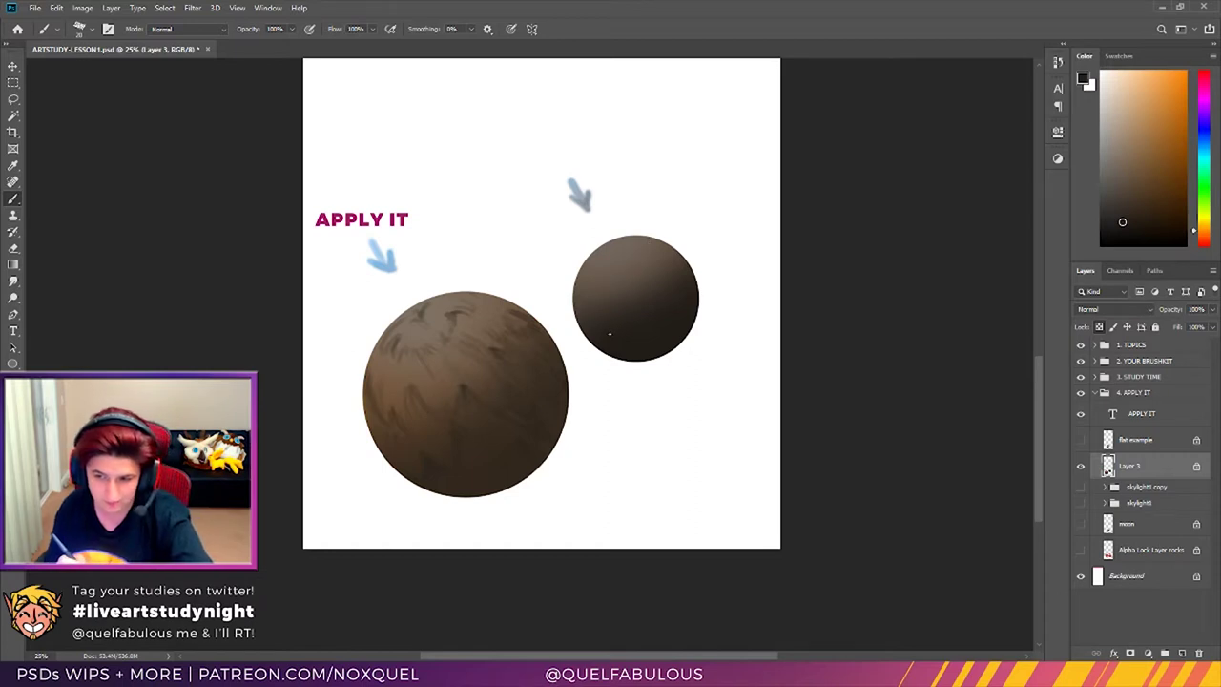
Step: Paint short near-black brown textured strokes curving across the upper part of the small sphere
drag(1040, 379, 1045, 410)
key(z)
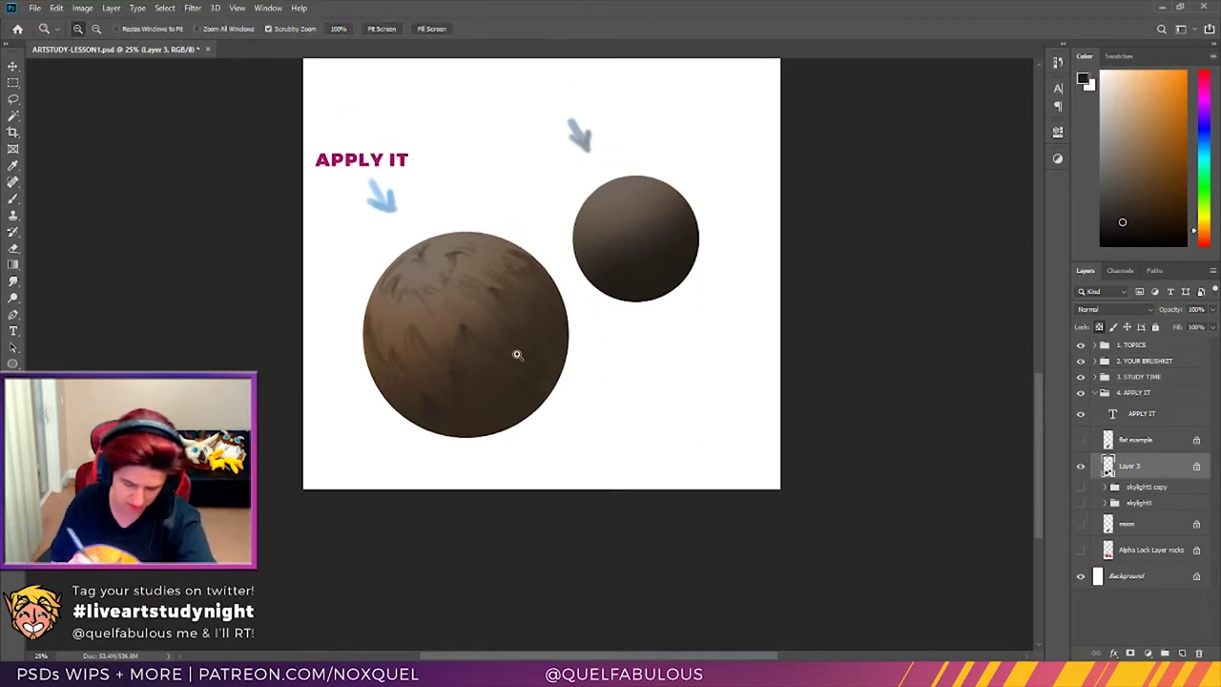
click(518, 357)
key(b)
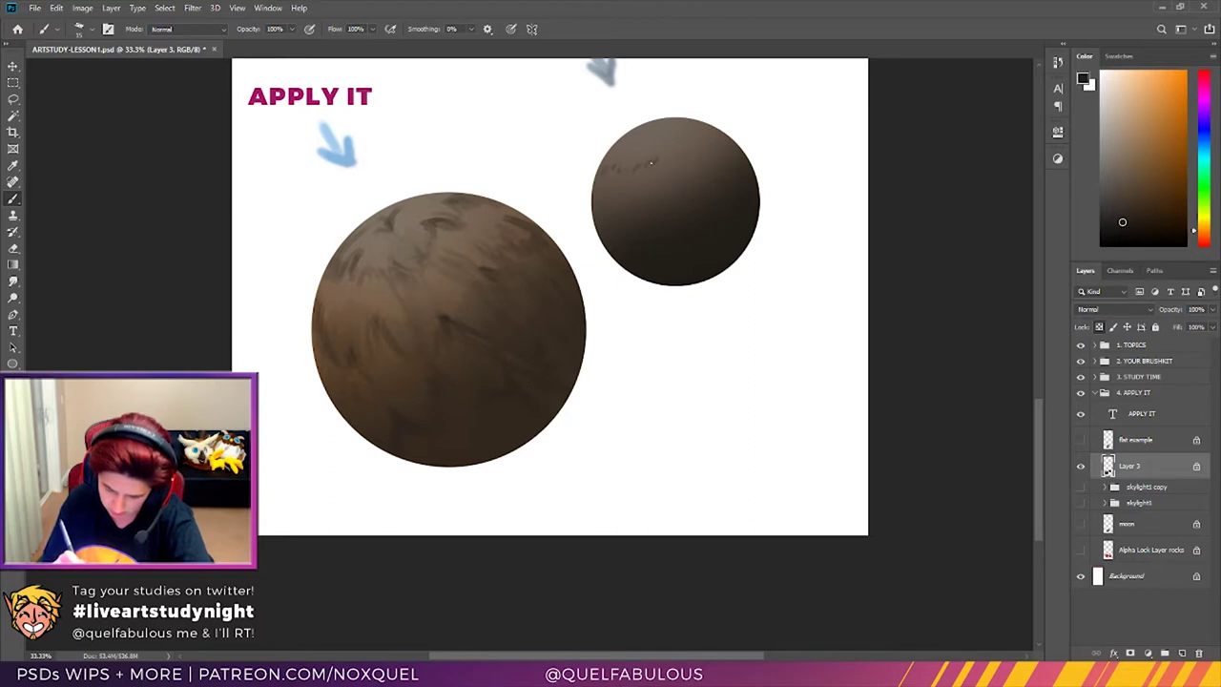
drag(650, 166, 692, 132)
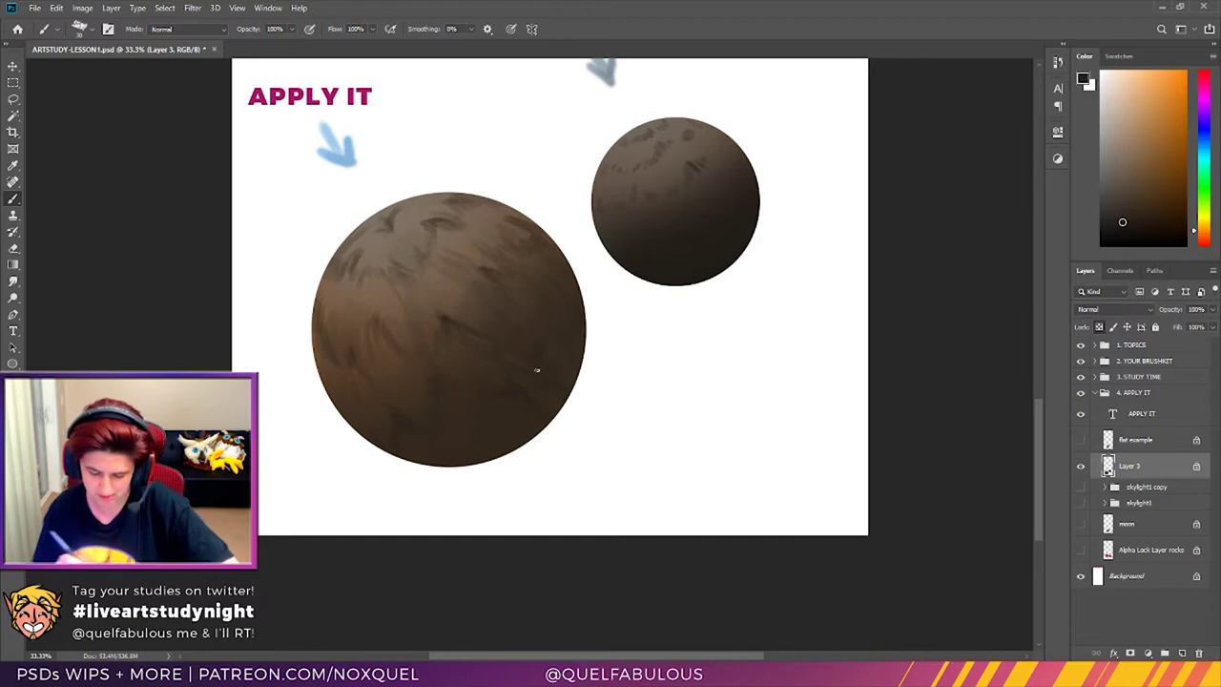
Step: On a new layer, draw white curved contour lines fanning from the large sphere's upper-left pole to its lower edge
click(1181, 653)
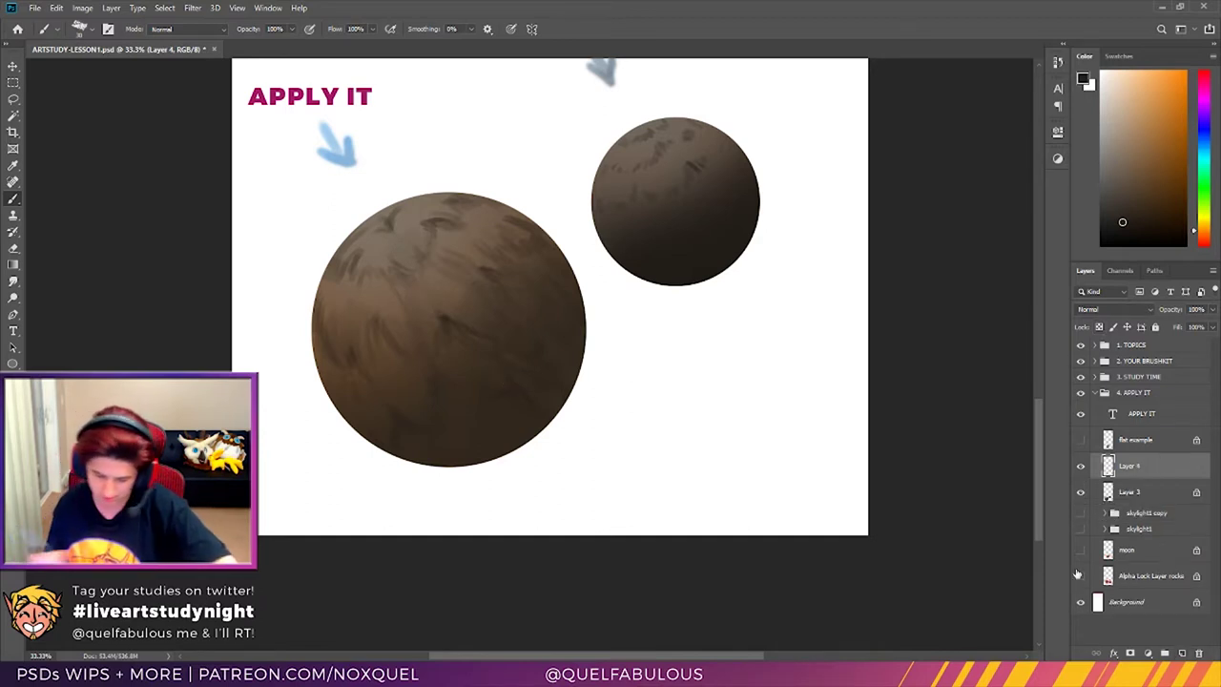
click(23, 167)
click(300, 198)
click(13, 199)
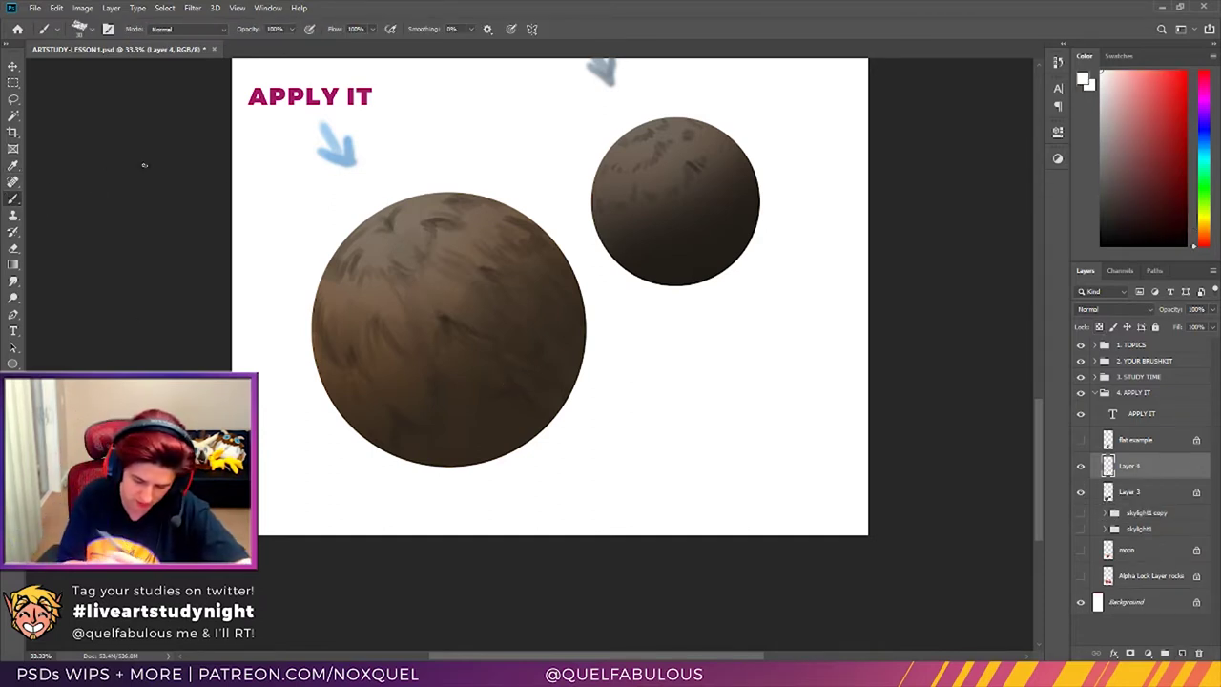
mouse_move(383, 213)
mouse_down()
mouse_move(461, 374)
mouse_move(525, 451)
mouse_up()
drag(446, 236, 576, 388)
mouse_move(468, 208)
mouse_down()
mouse_move(572, 299)
mouse_move(584, 329)
mouse_up()
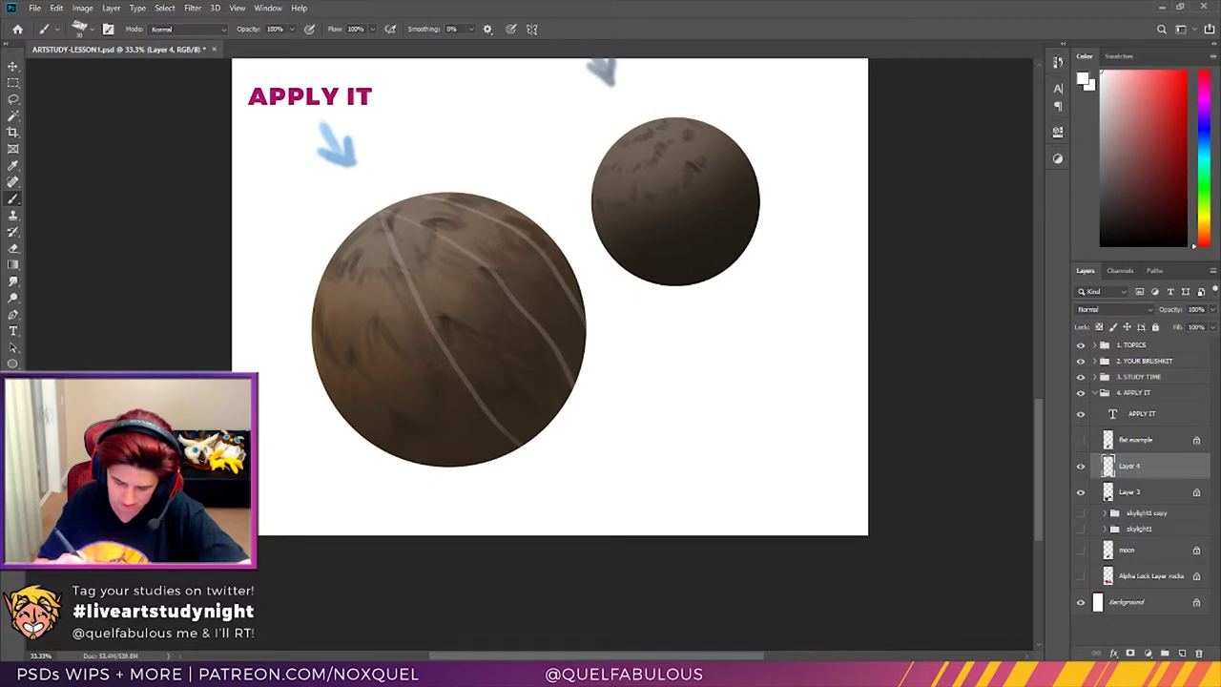
mouse_move(372, 218)
mouse_down()
mouse_move(370, 302)
mouse_move(449, 465)
mouse_up()
mouse_move(343, 244)
mouse_down()
mouse_move(349, 400)
mouse_move(368, 441)
mouse_up()
Step: Draw three white arcs across the large sphere's contour lines around its upper part, middle and lower part
mouse_move(315, 361)
mouse_down()
mouse_move(454, 354)
mouse_move(572, 250)
mouse_up()
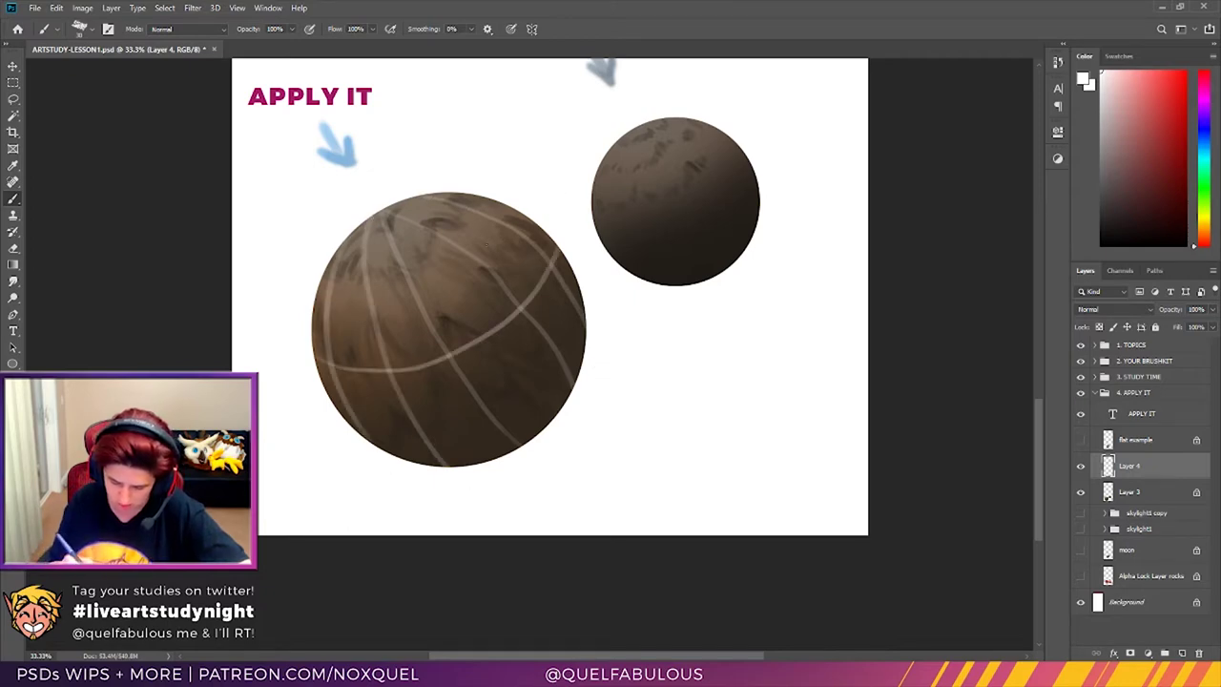
mouse_move(309, 286)
mouse_down()
mouse_move(412, 268)
mouse_move(475, 198)
mouse_up()
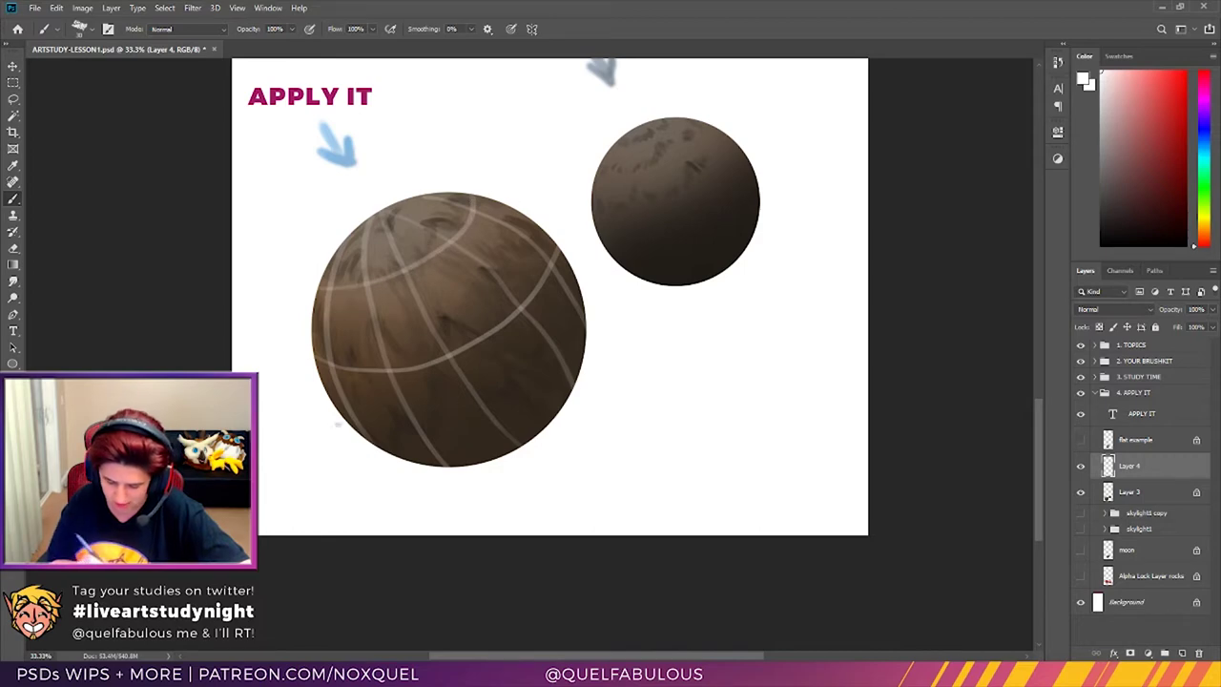
mouse_move(339, 420)
mouse_down()
mouse_move(442, 436)
mouse_move(586, 304)
mouse_up()
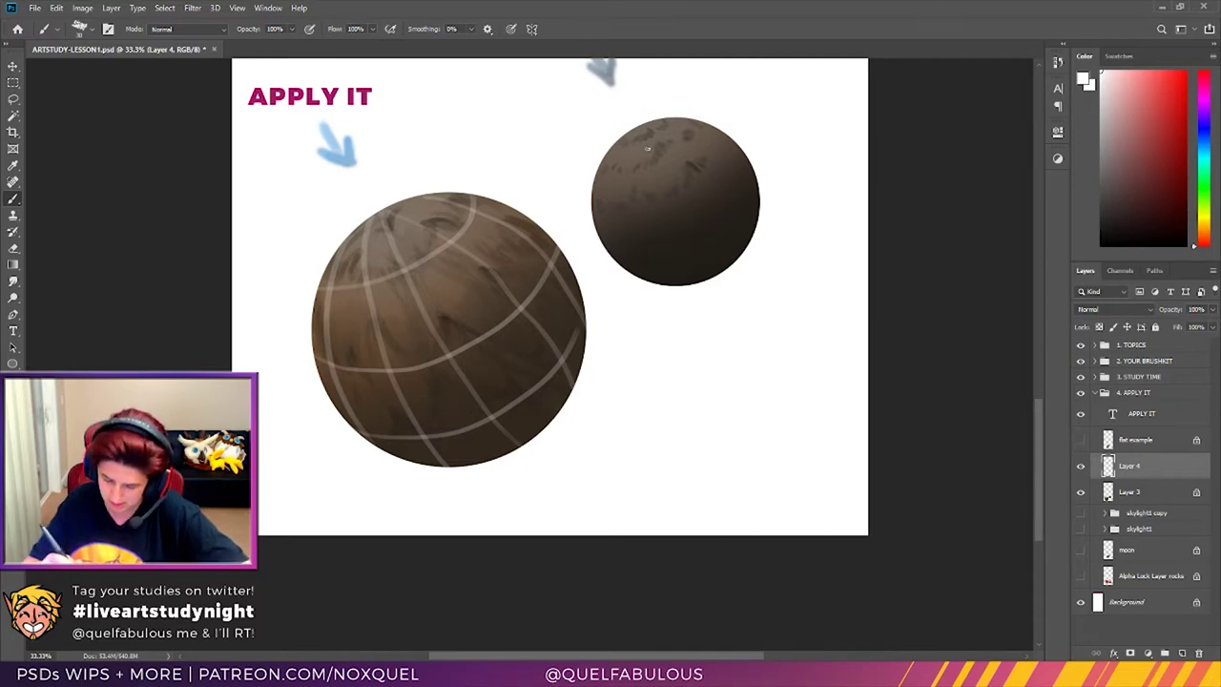
Step: Draw a matching white contour grid on the small sphere and fade the grid layer to about 15% opacity
drag(666, 160, 715, 275)
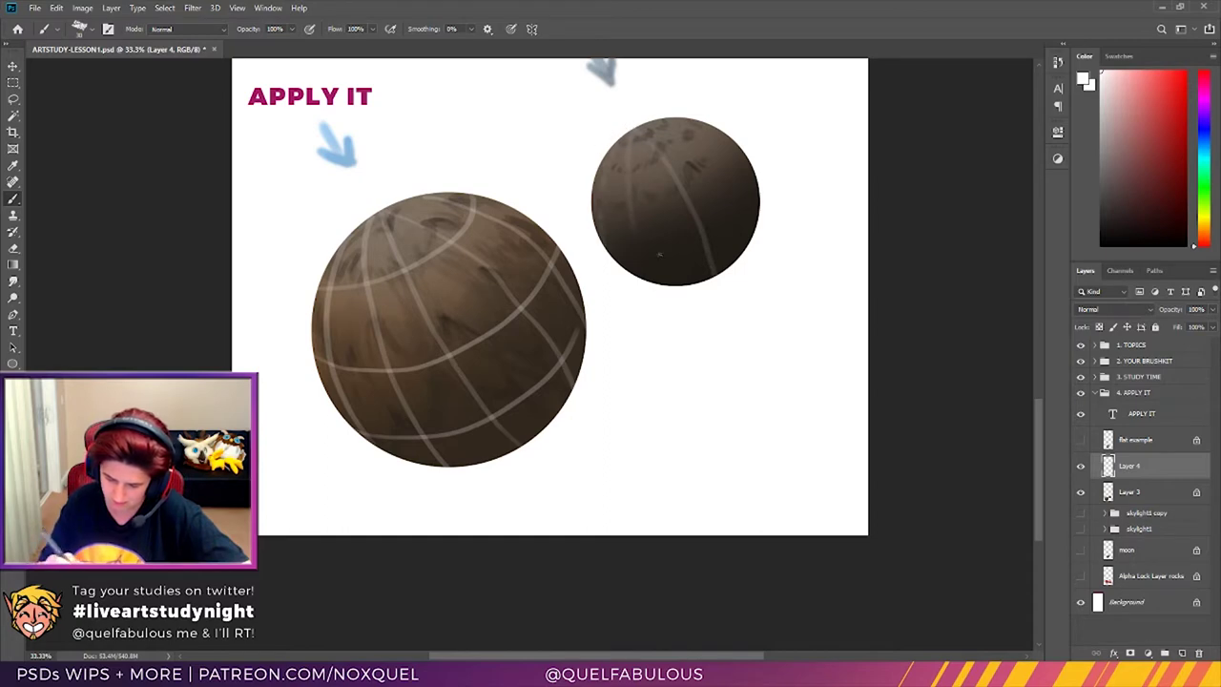
mouse_move(652, 124)
mouse_down()
mouse_move(700, 142)
mouse_move(766, 277)
mouse_up()
mouse_move(583, 200)
mouse_down()
mouse_move(722, 164)
mouse_move(732, 141)
mouse_up()
mouse_move(637, 265)
mouse_down()
mouse_move(733, 234)
mouse_move(760, 195)
mouse_up()
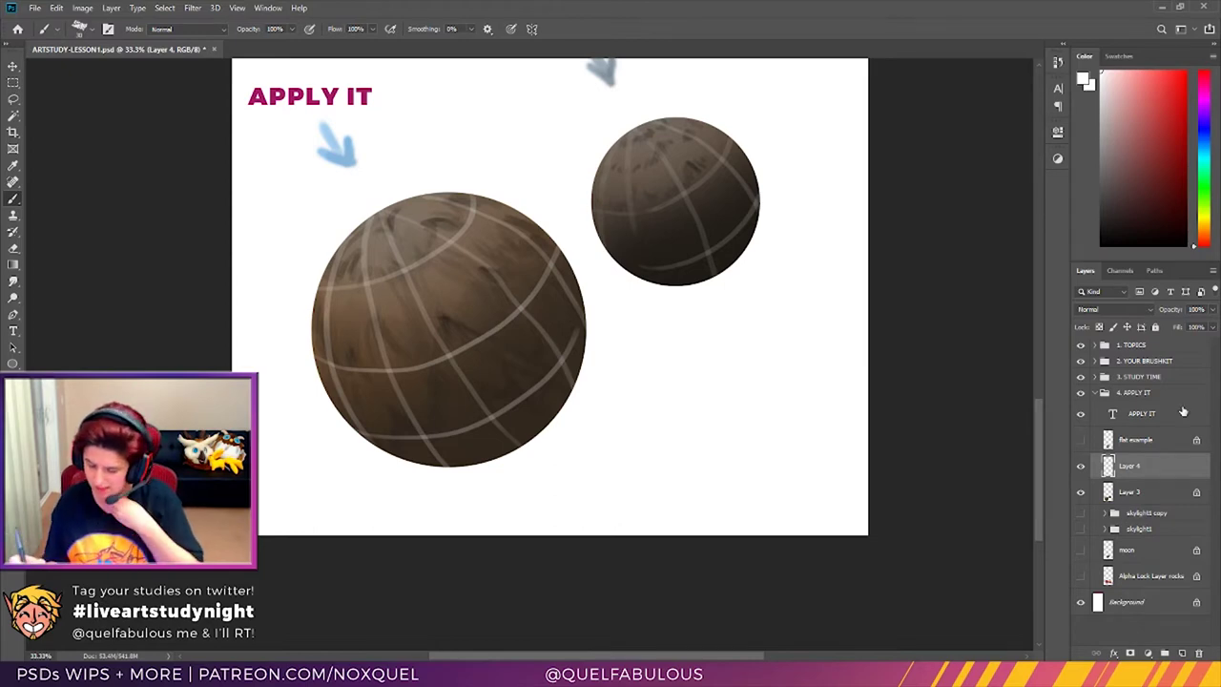
drag(1213, 311, 1157, 328)
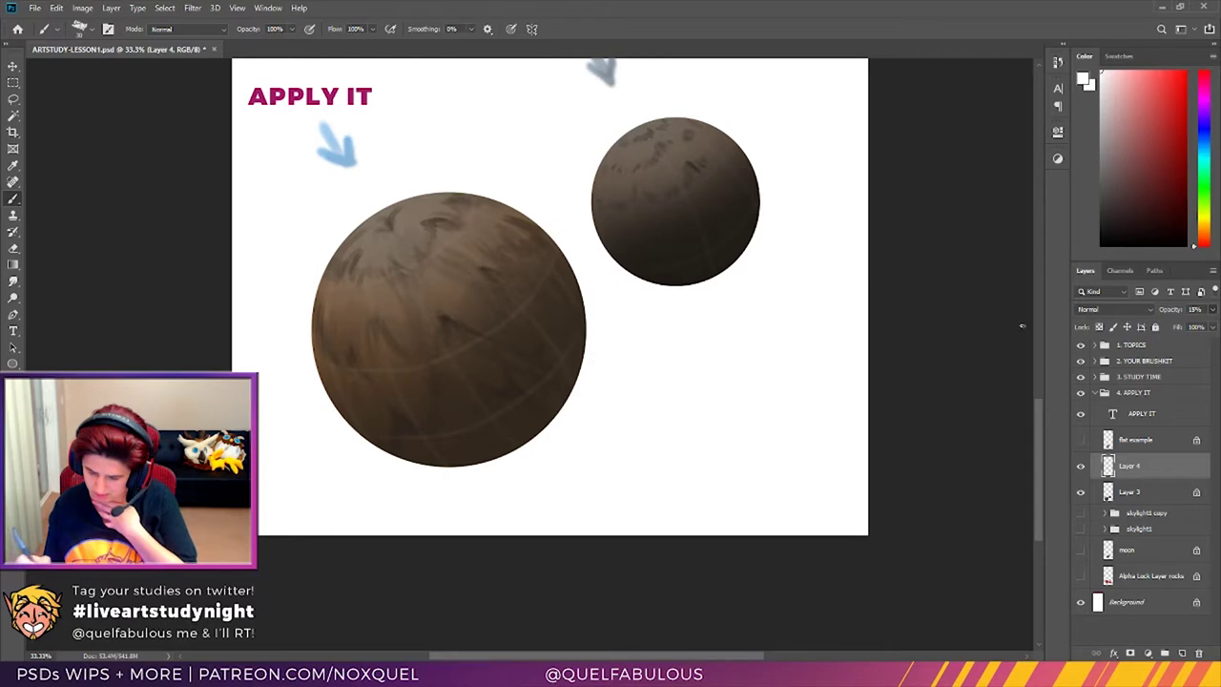
Step: On Layer 3, sample dark brown from the large sphere and paint small textured strokes on the small sphere's upper right with a smaller brush
click(1150, 497)
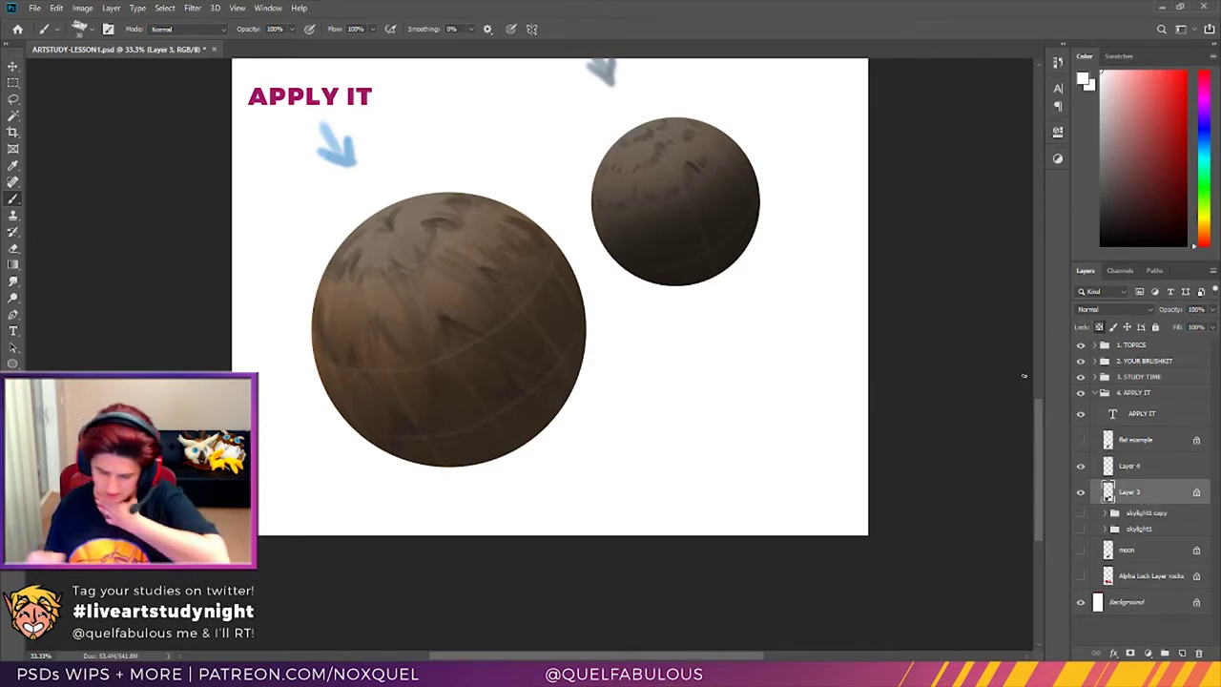
key(i)
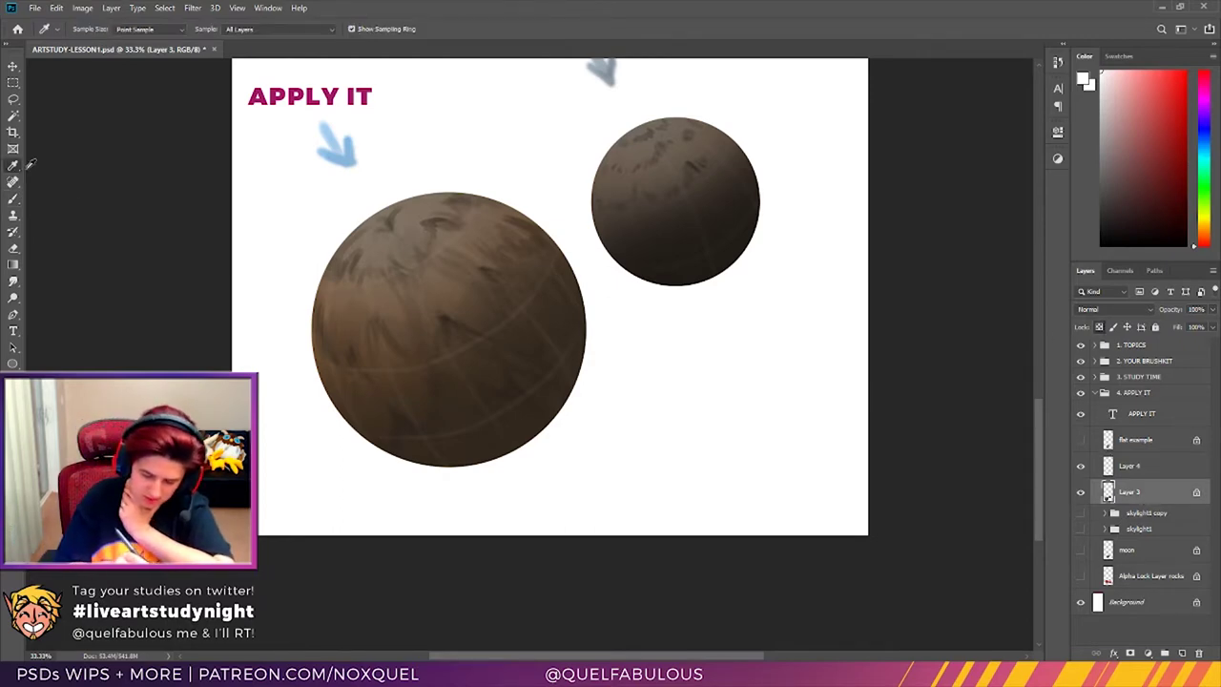
click(400, 421)
key(b)
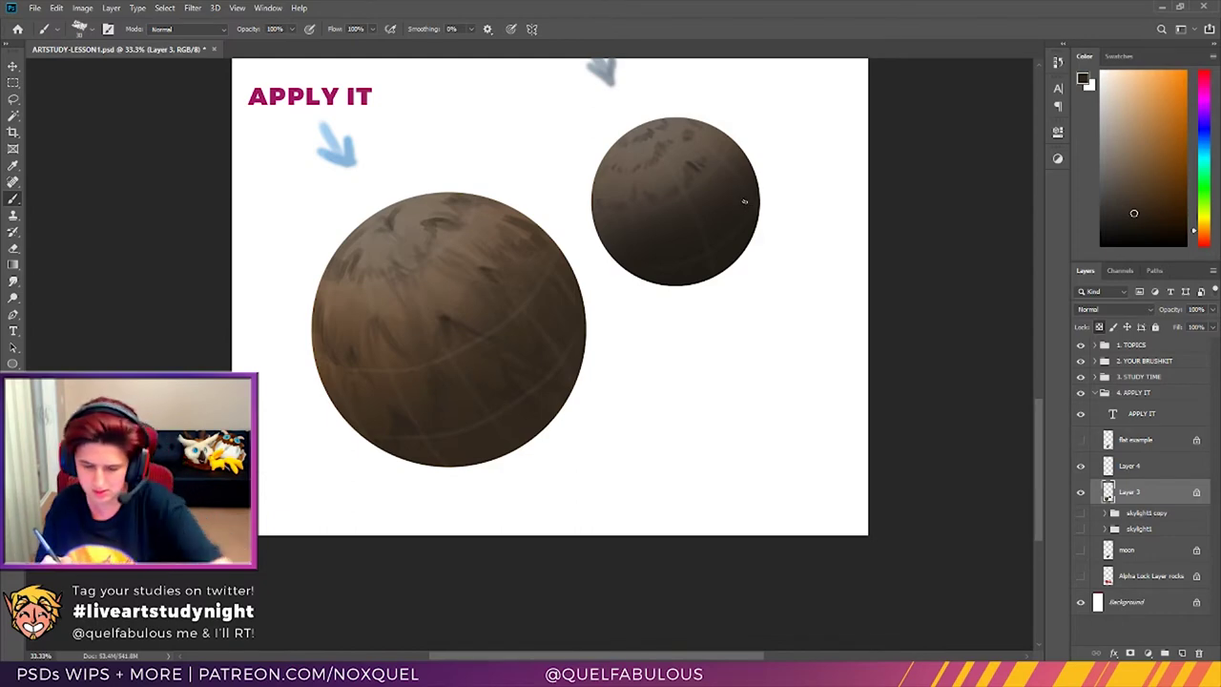
key(bracketleft)
key(bracketleft)
key(bracketleft)
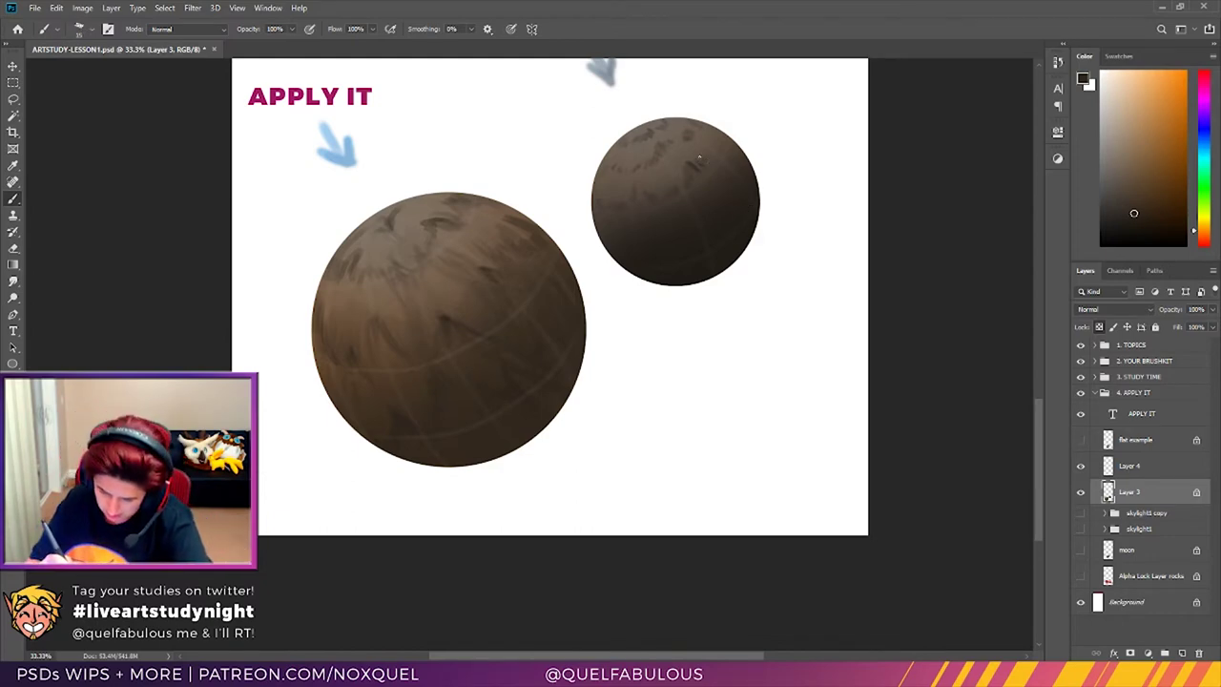
key(bracketleft)
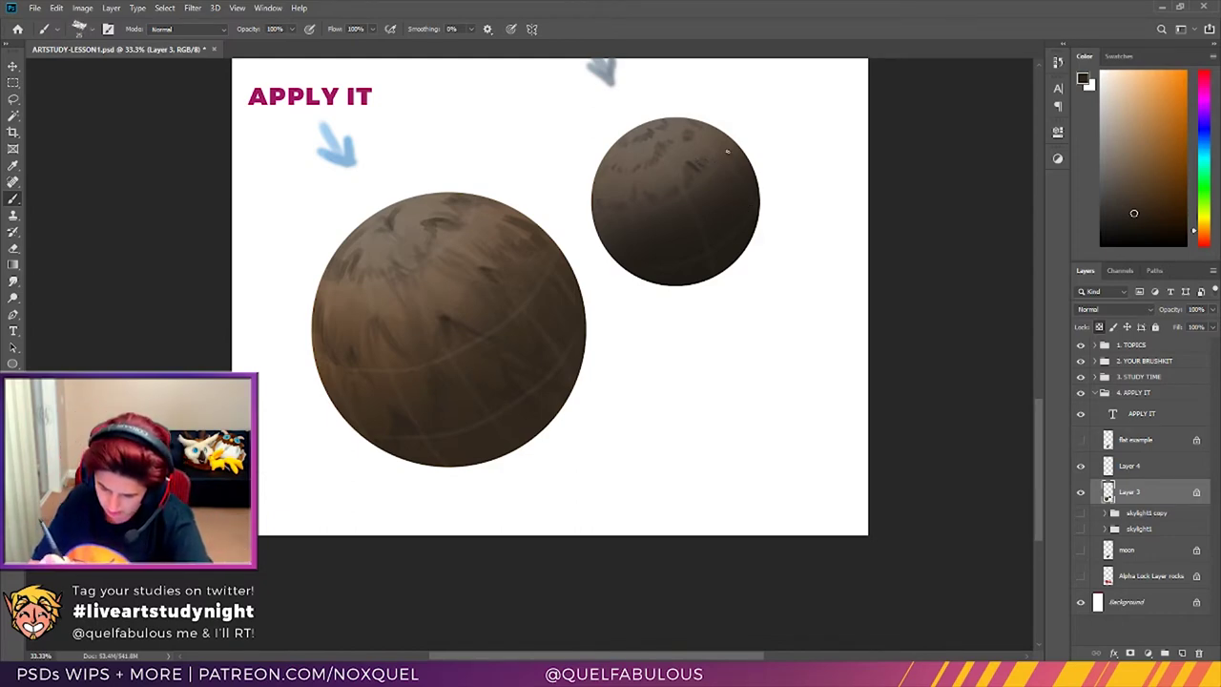
drag(722, 145, 736, 145)
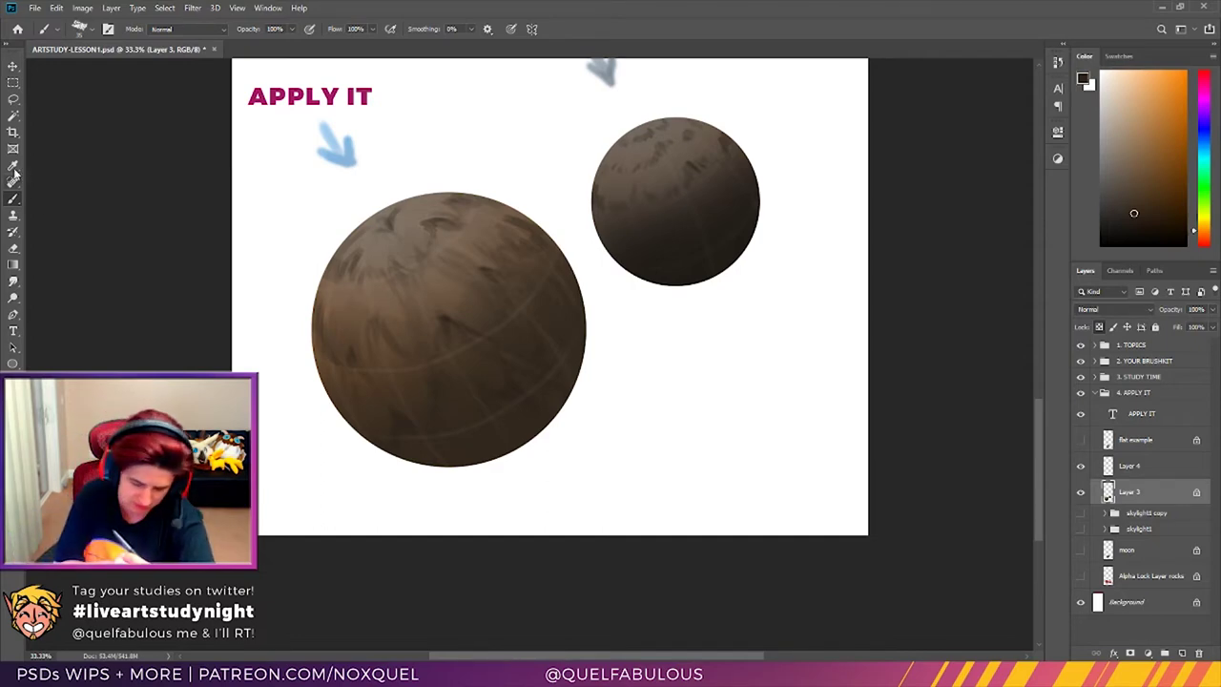
Step: Sample light grey-brown from the top of the large sphere and paint light textured streaks over its upper half
key(i)
click(412, 217)
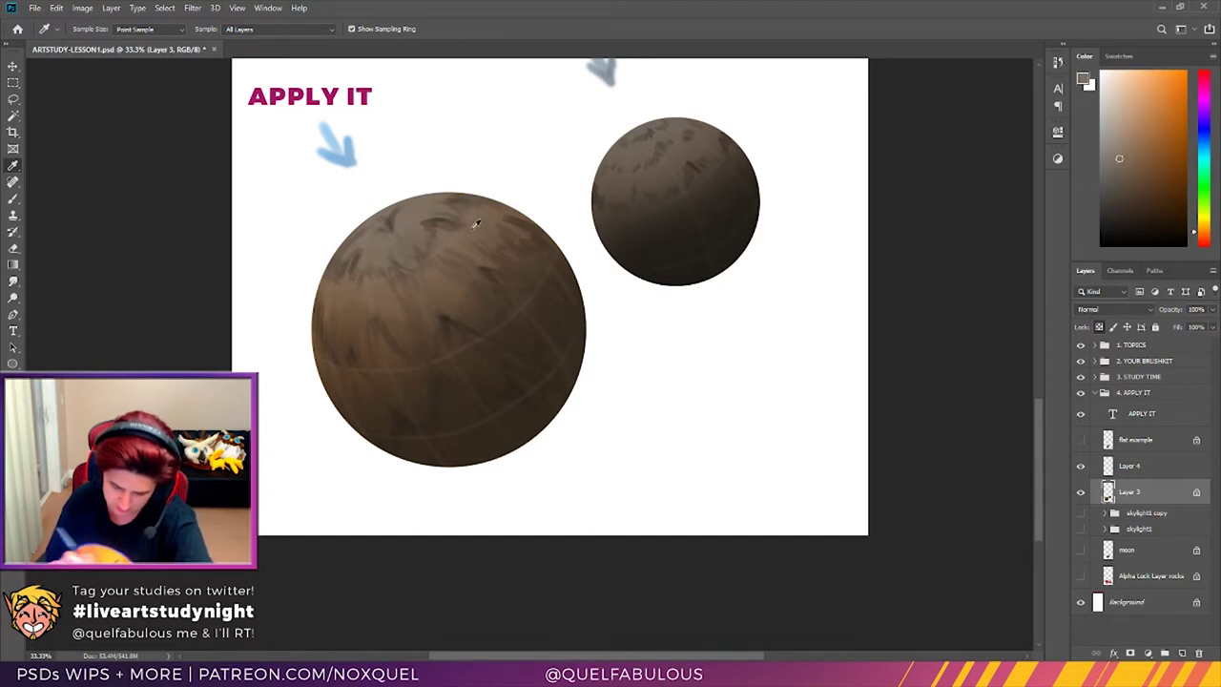
click(13, 198)
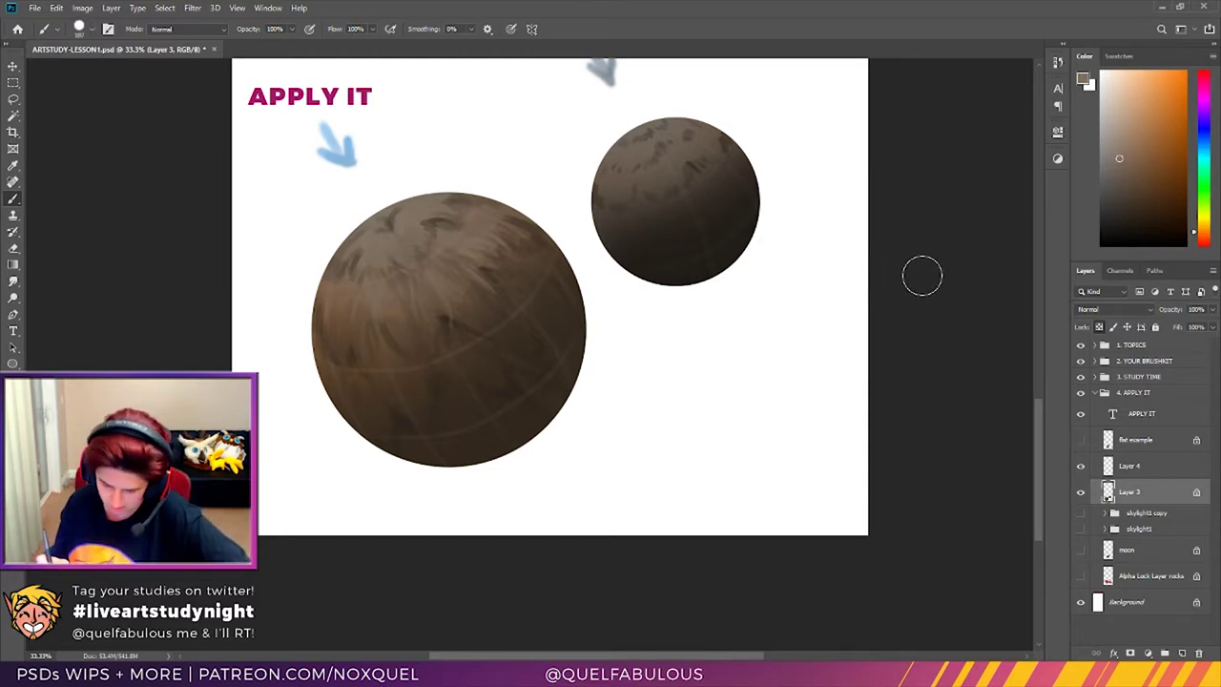
Step: Raise the contour grid on Layer 4 to 100% opacity
click(1130, 466)
click(1194, 309)
text(15)
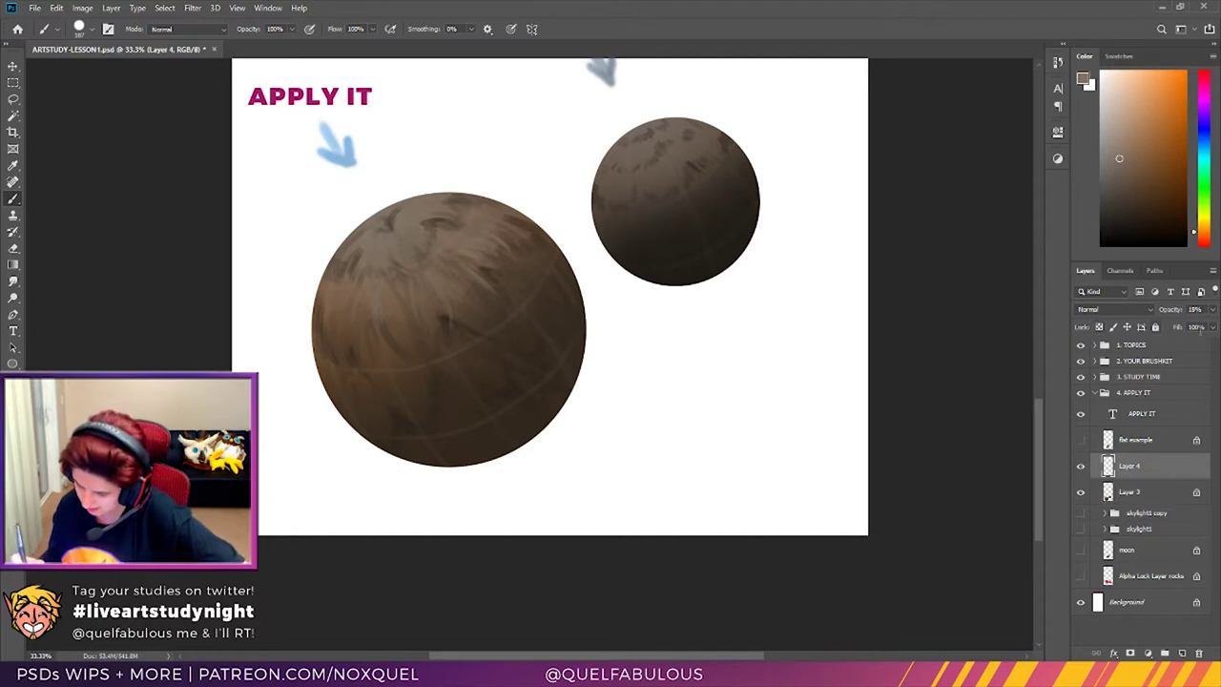
text(100)
key(Return)
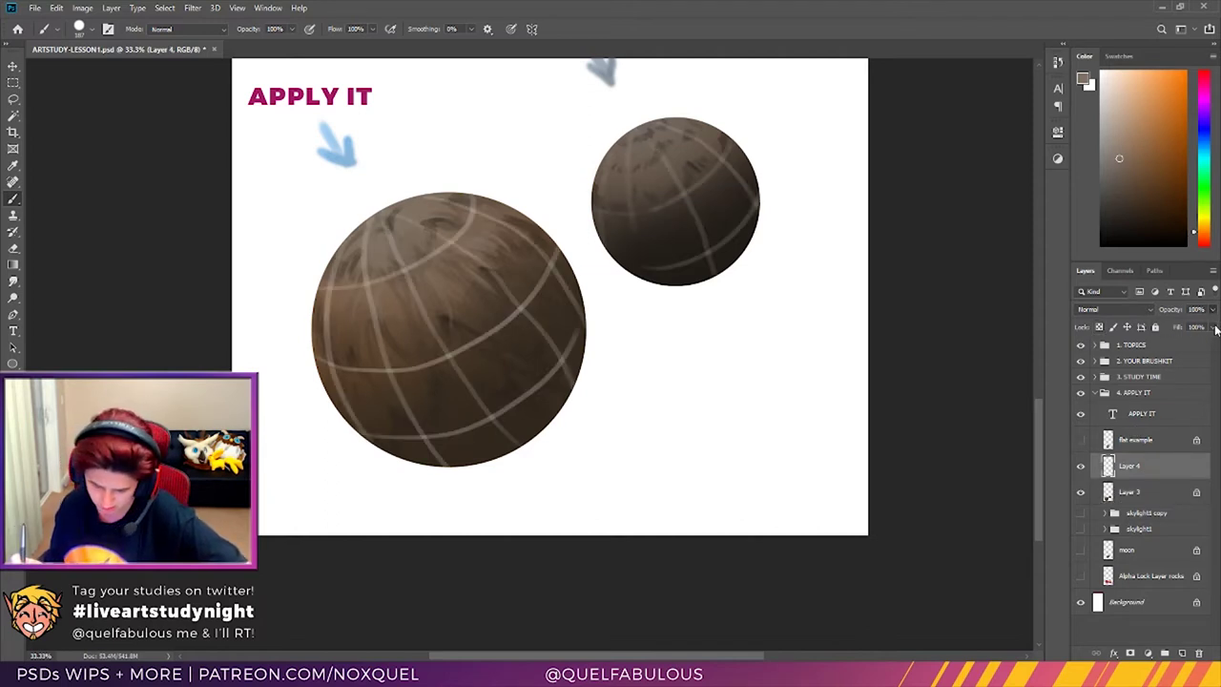
Step: Fade the contour grid layer to 9% opacity and make Layer 3 the active layer
drag(1215, 330, 1162, 334)
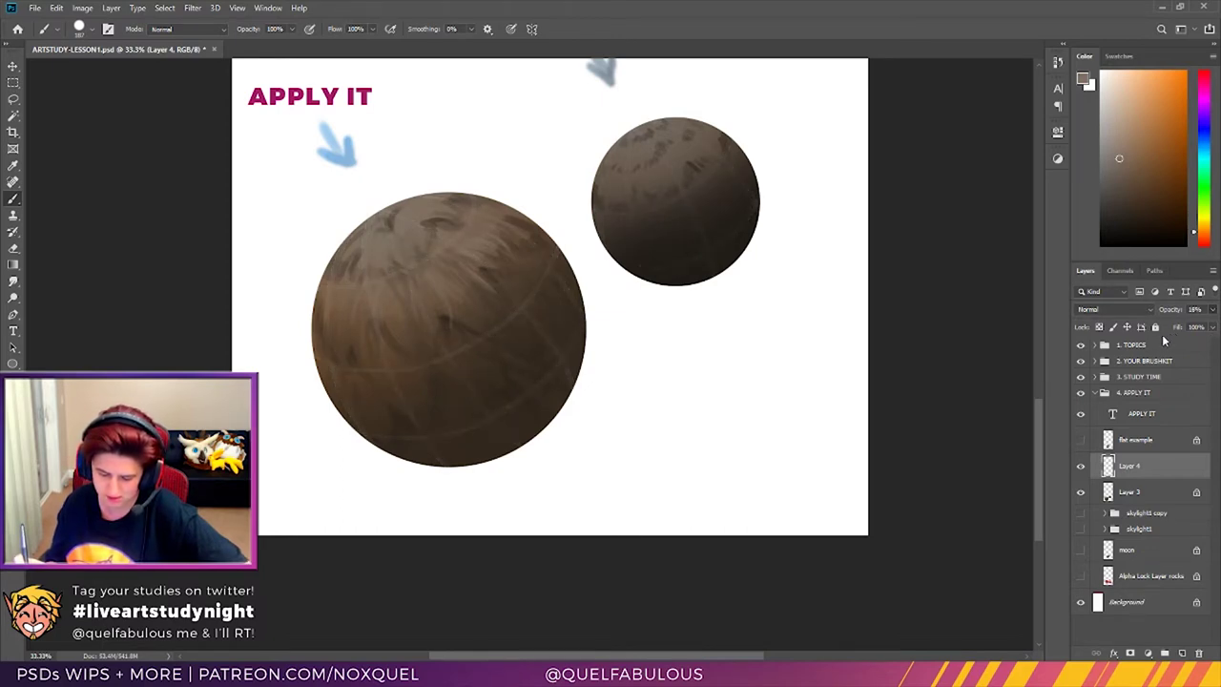
drag(1192, 341, 1163, 339)
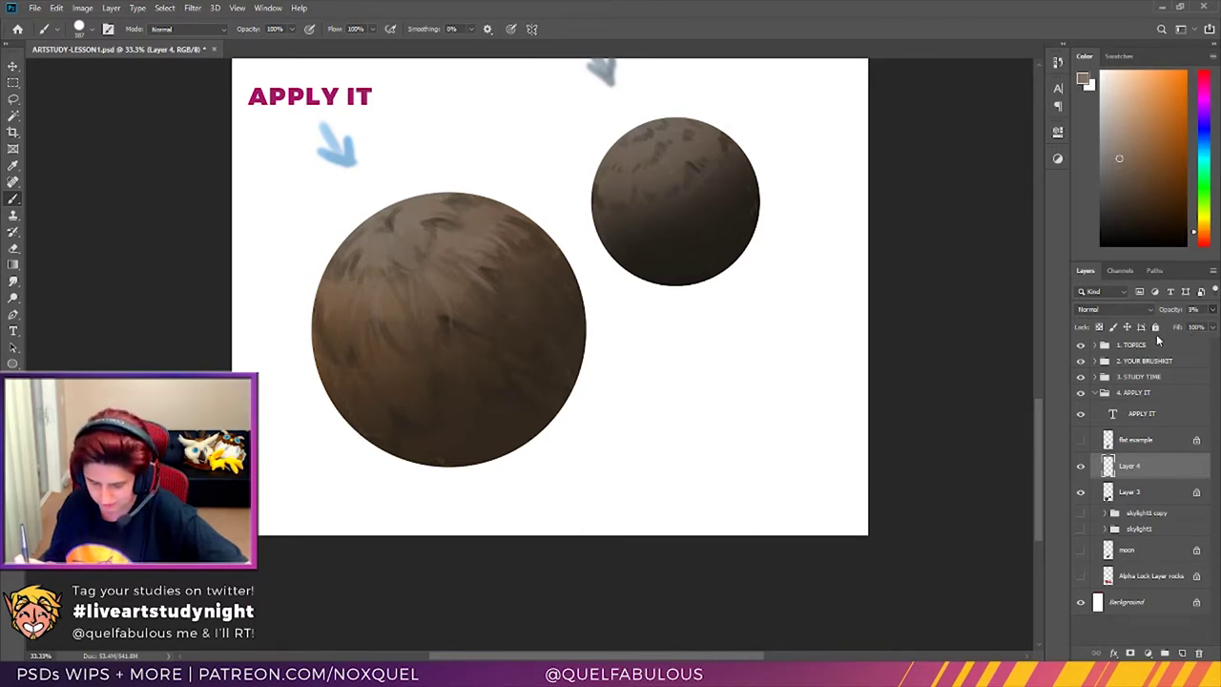
drag(1155, 334, 1157, 334)
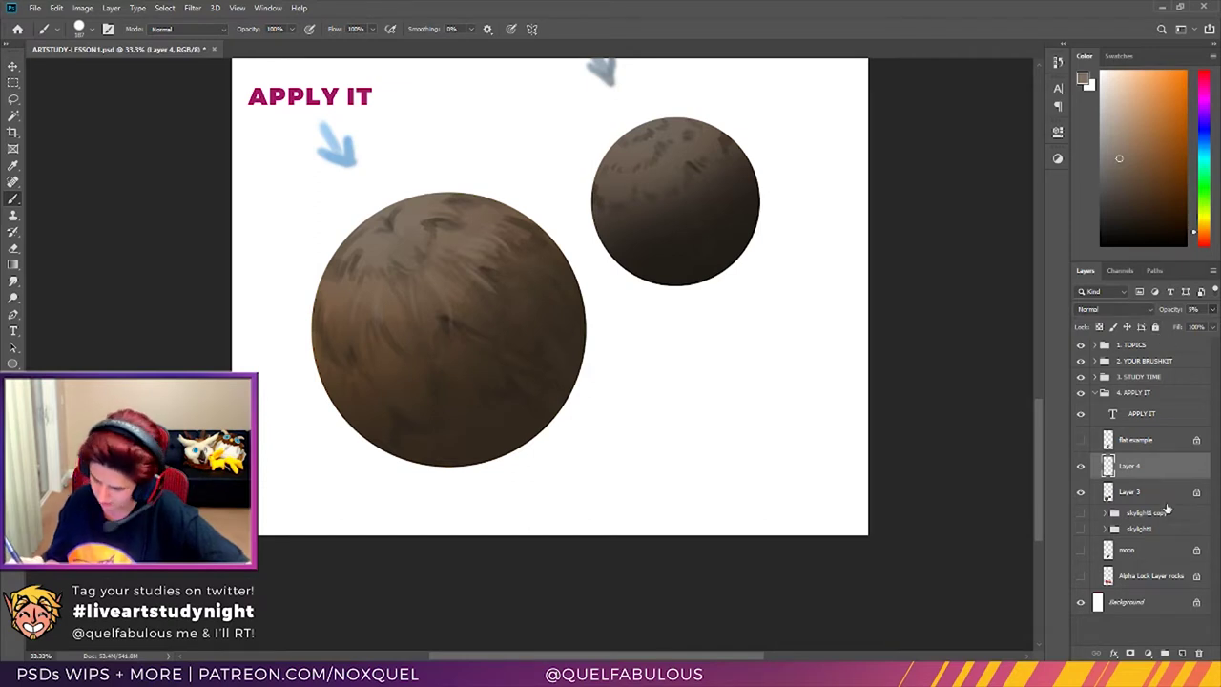
click(1158, 492)
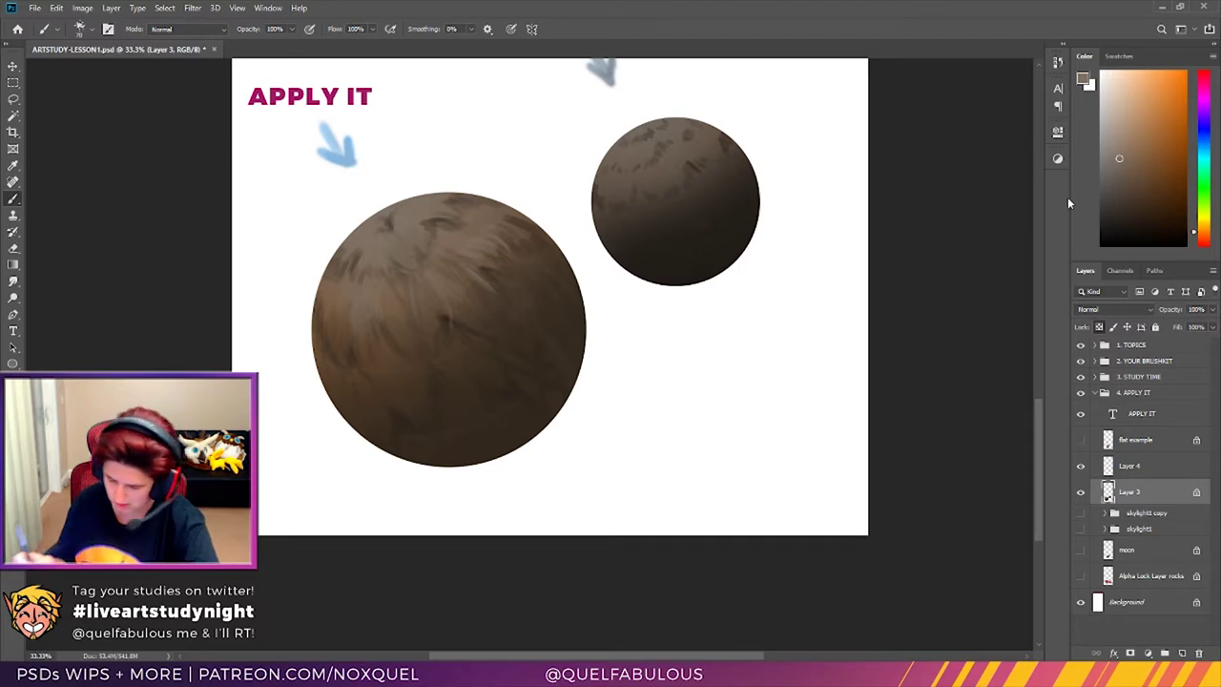
Step: Sample a greyish brown near the large sphere's crown and brush soft fur strokes over its upper part
click(1121, 134)
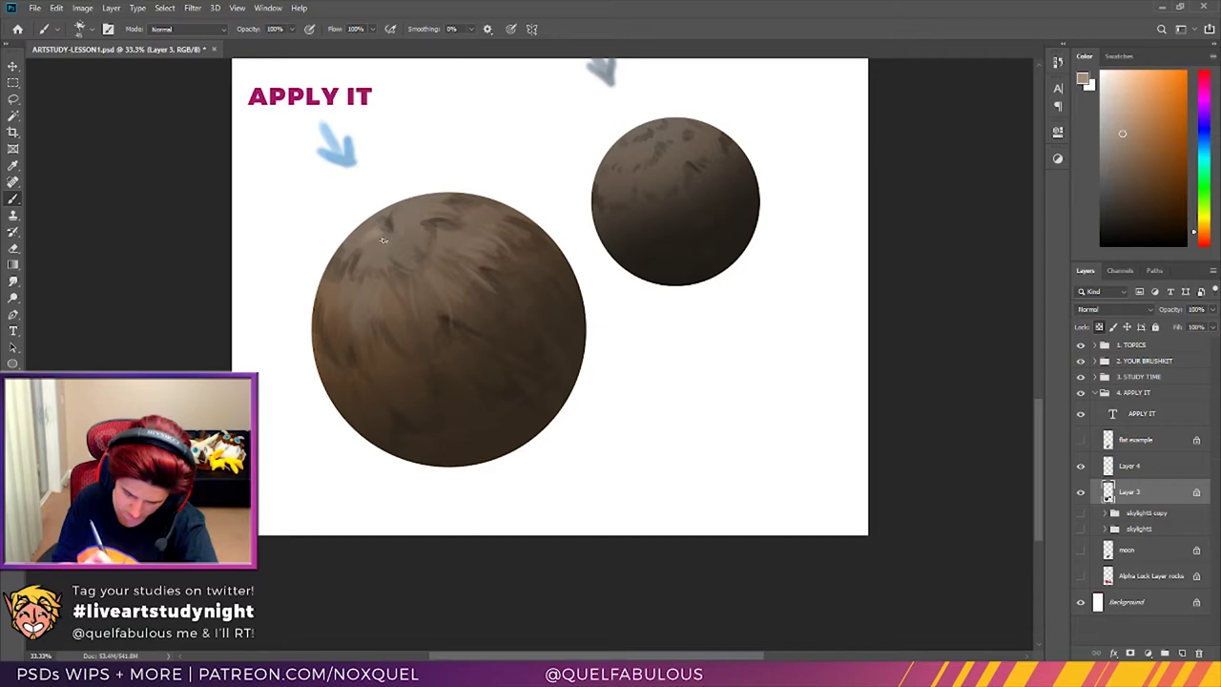
key(i)
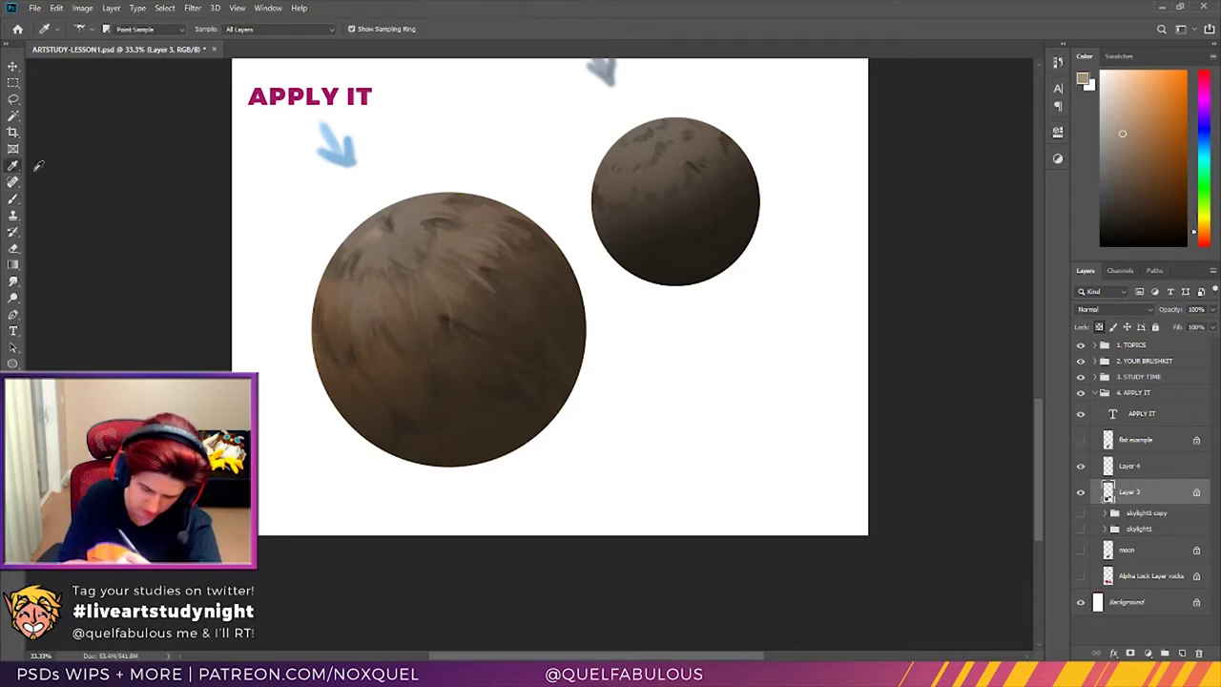
click(403, 209)
click(14, 198)
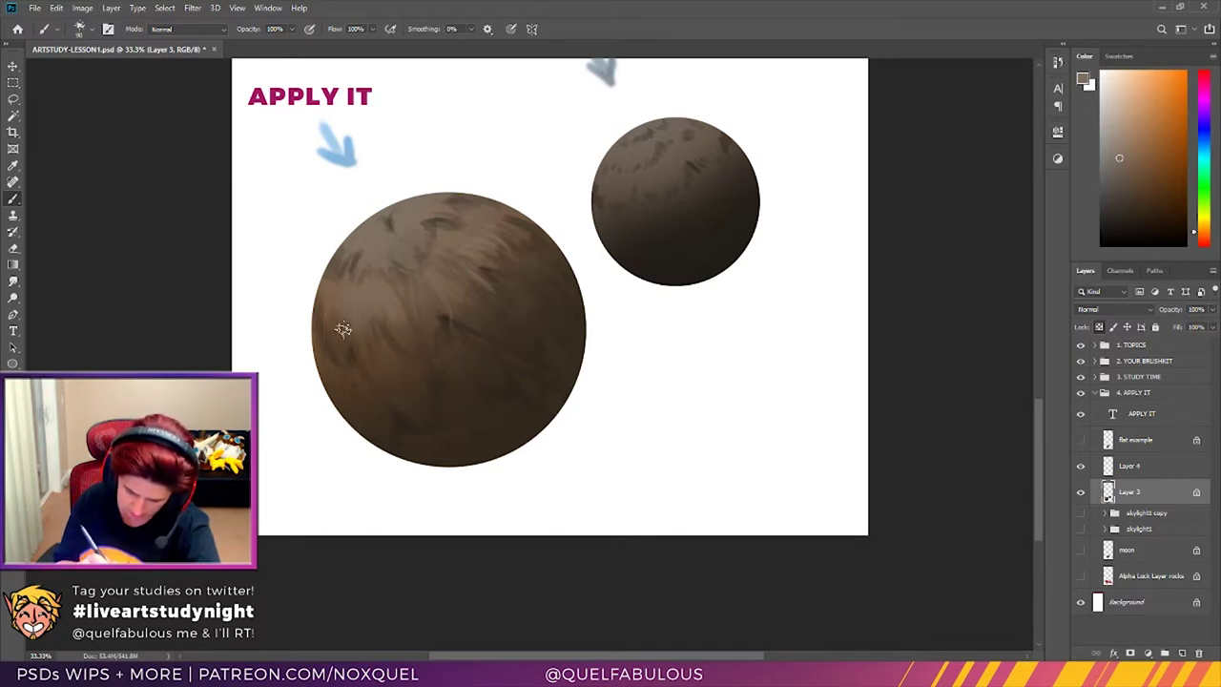
Step: Sample the warm brown on the large sphere's upper middle and paint fur strokes over its upper half
click(13, 165)
click(402, 326)
click(13, 199)
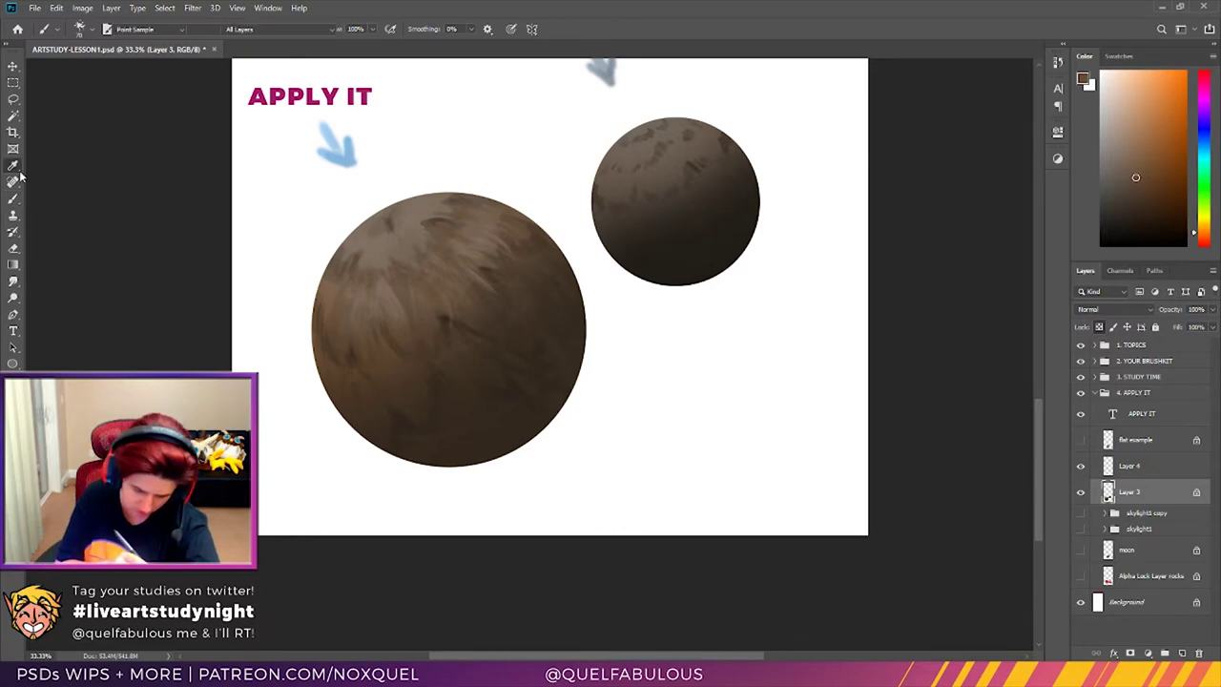
Step: Sample a dark brown from the large sphere's centre and paint dark fur accents around its crown and side, undoing the stray dab at the edge
alt+click(452, 310)
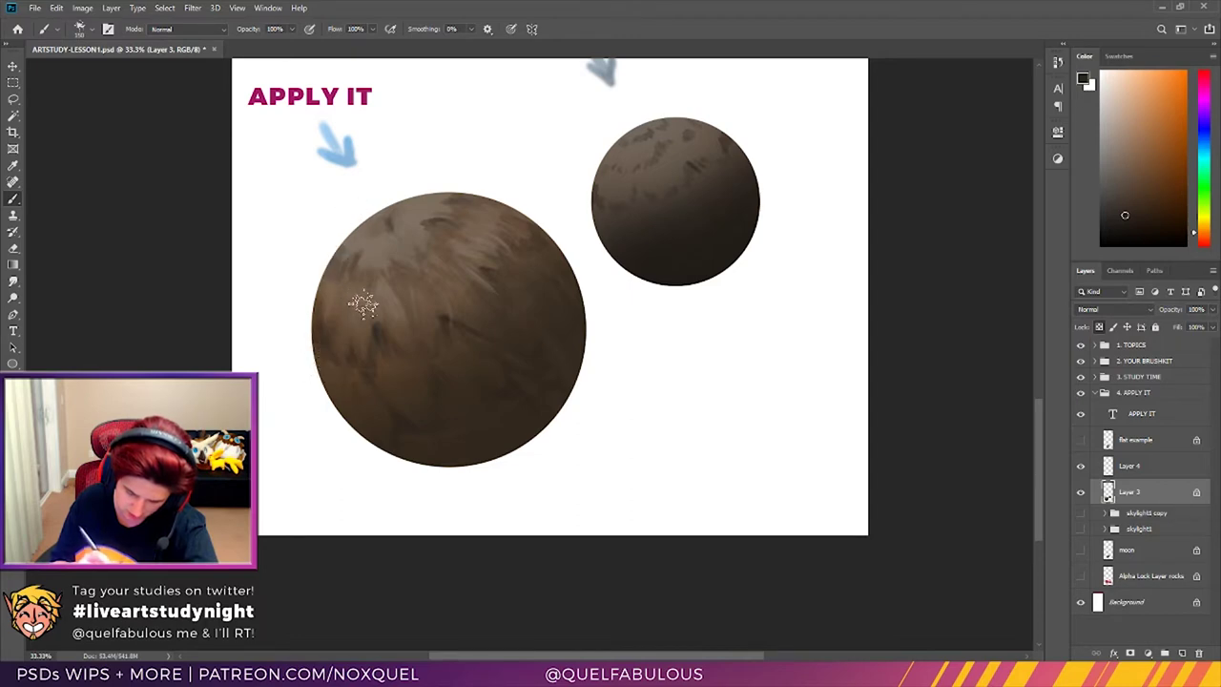
drag(444, 144, 348, 246)
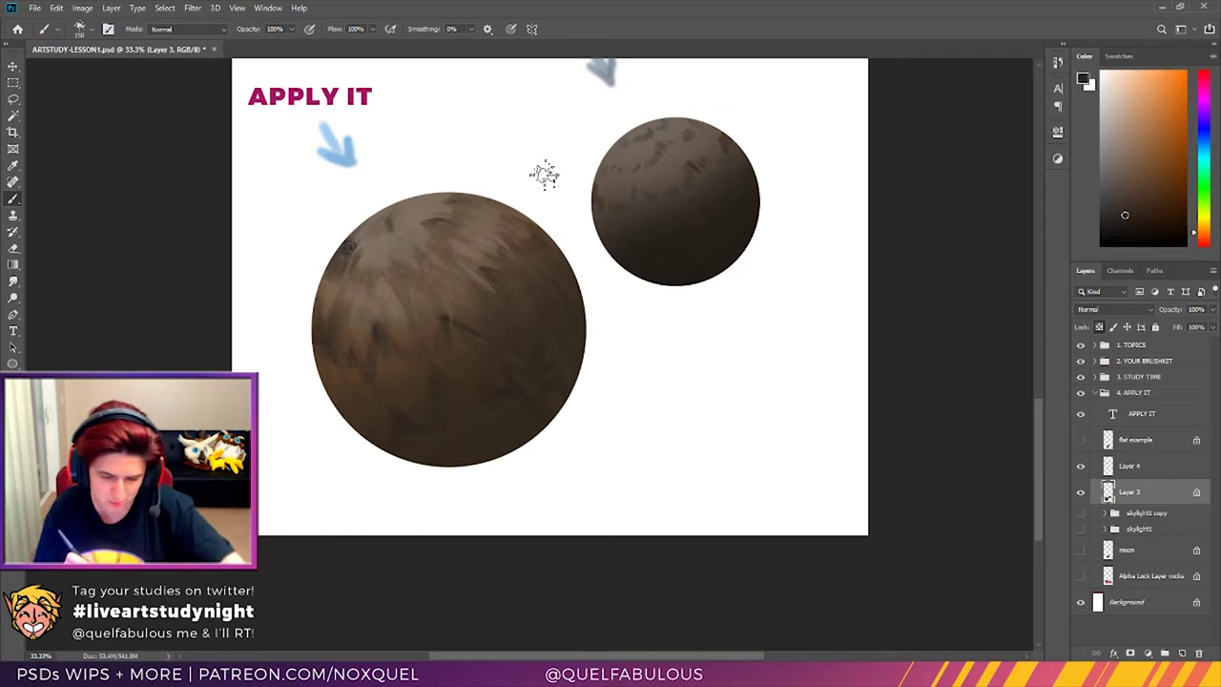
key(ctrl+z)
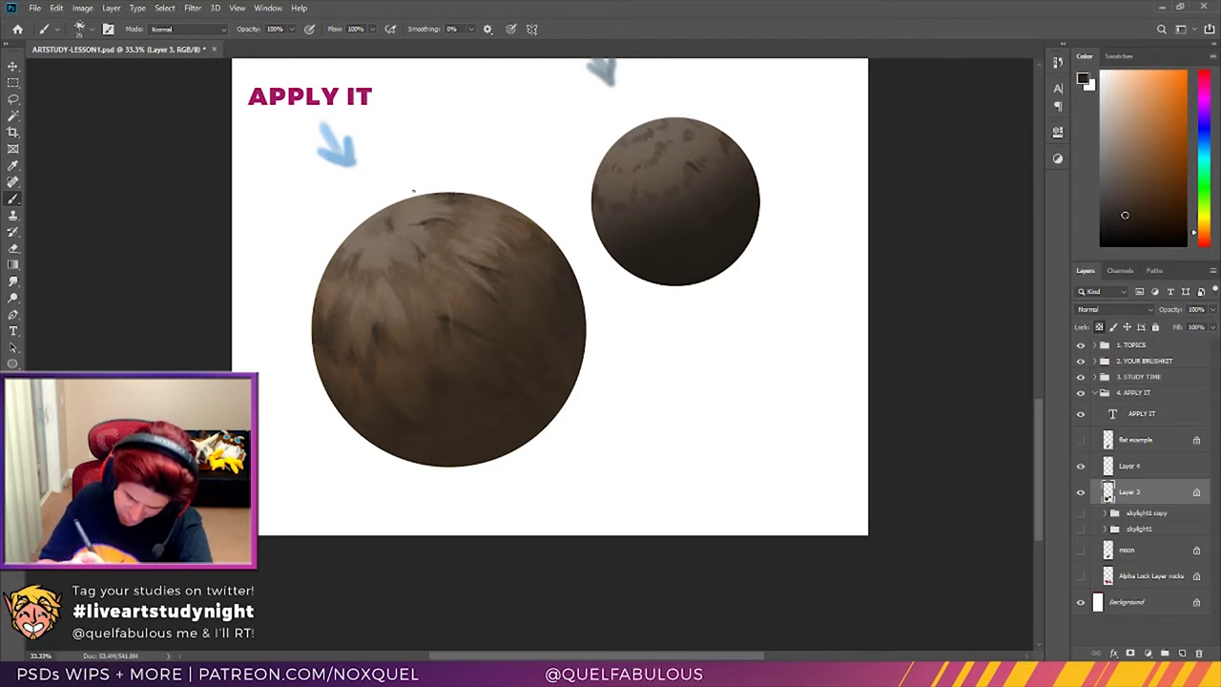
drag(427, 223, 437, 250)
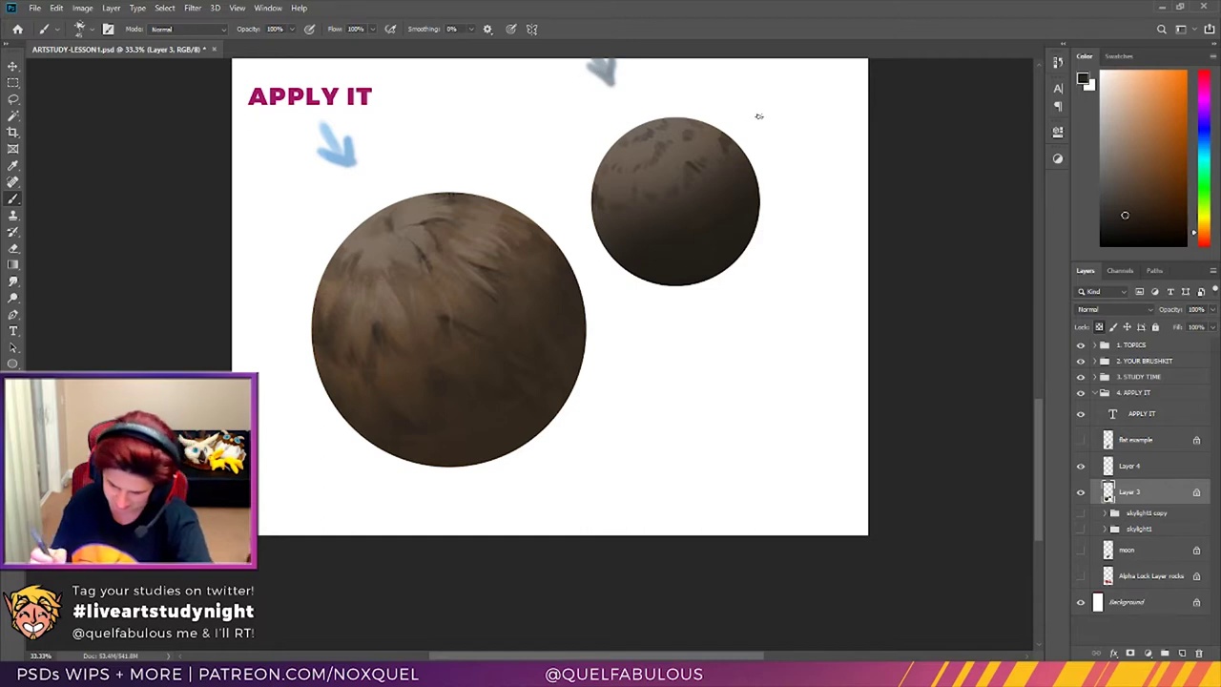
drag(414, 230, 434, 250)
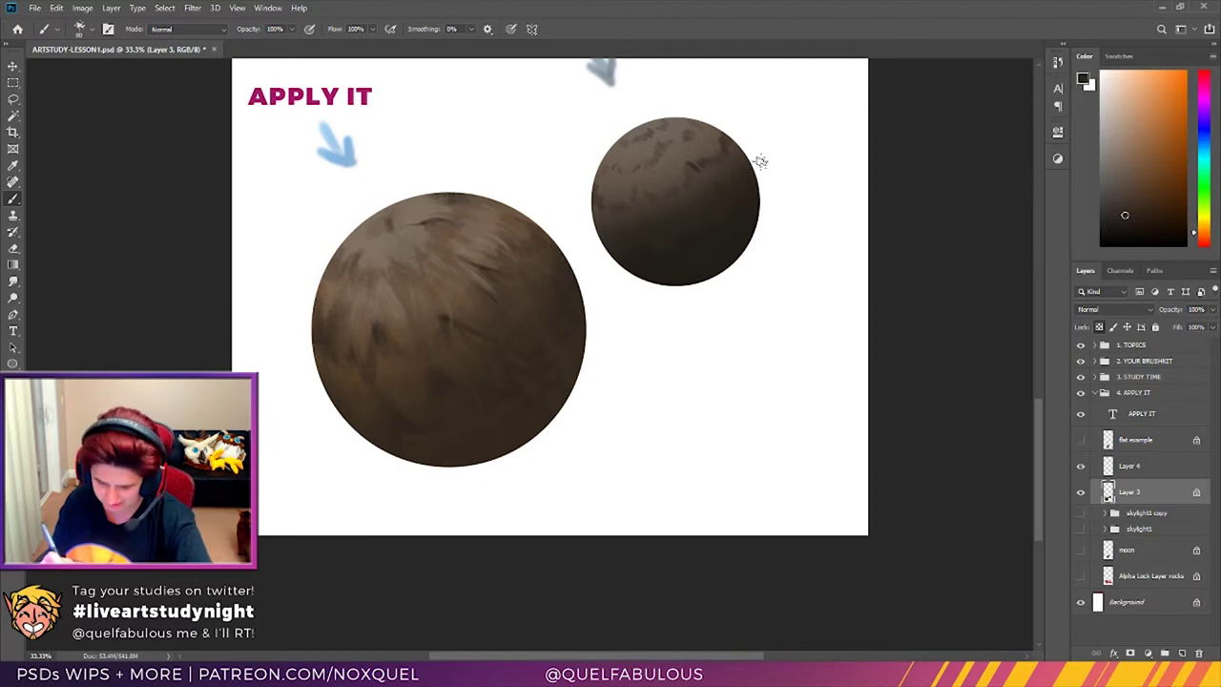
Step: Sample the light blue from the arrow beside the large sphere and paint a bluish sheen on its crown
click(14, 166)
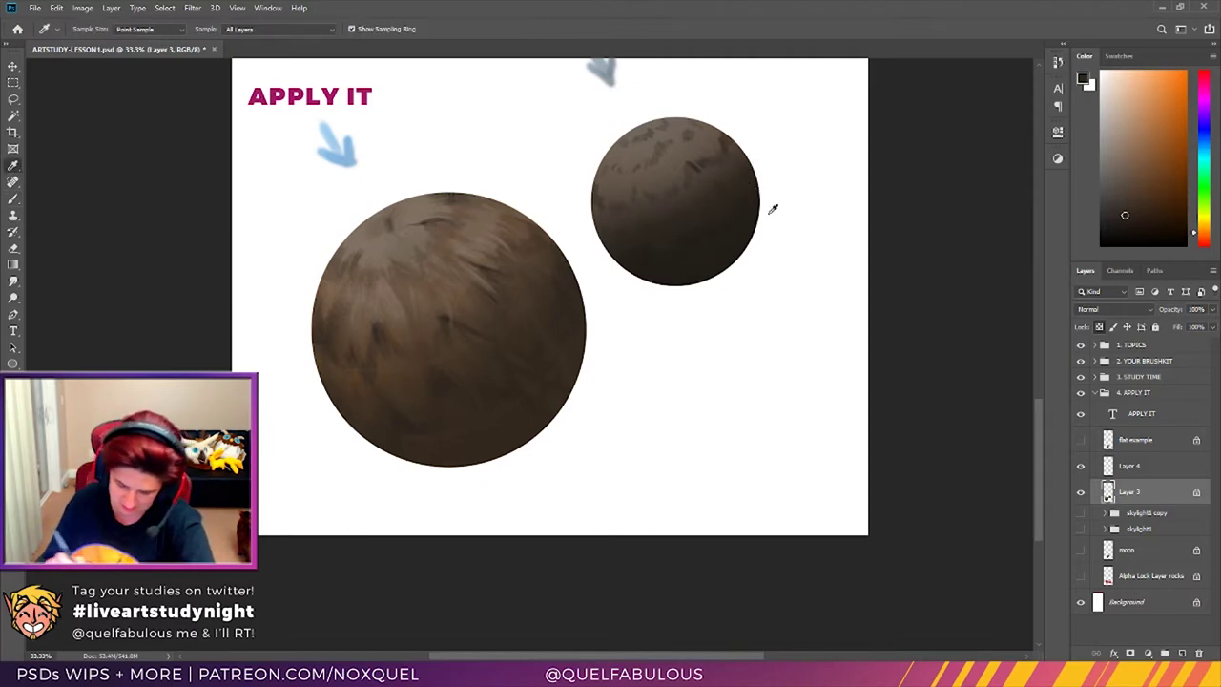
click(14, 198)
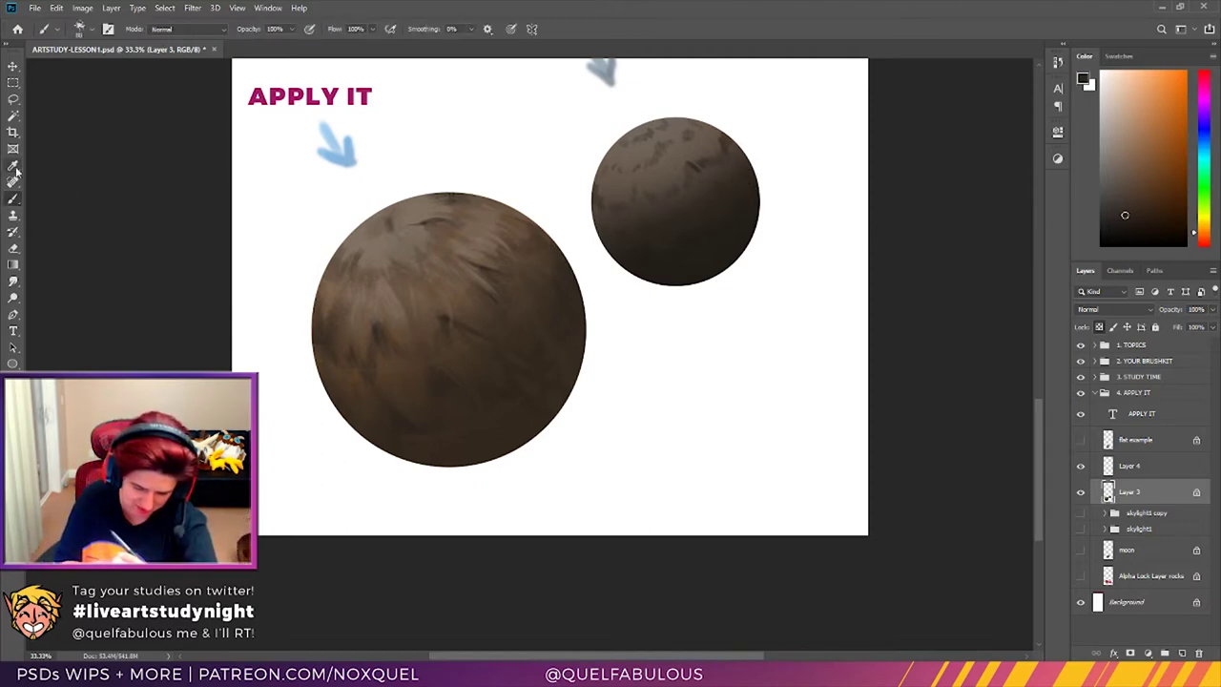
alt+click(345, 149)
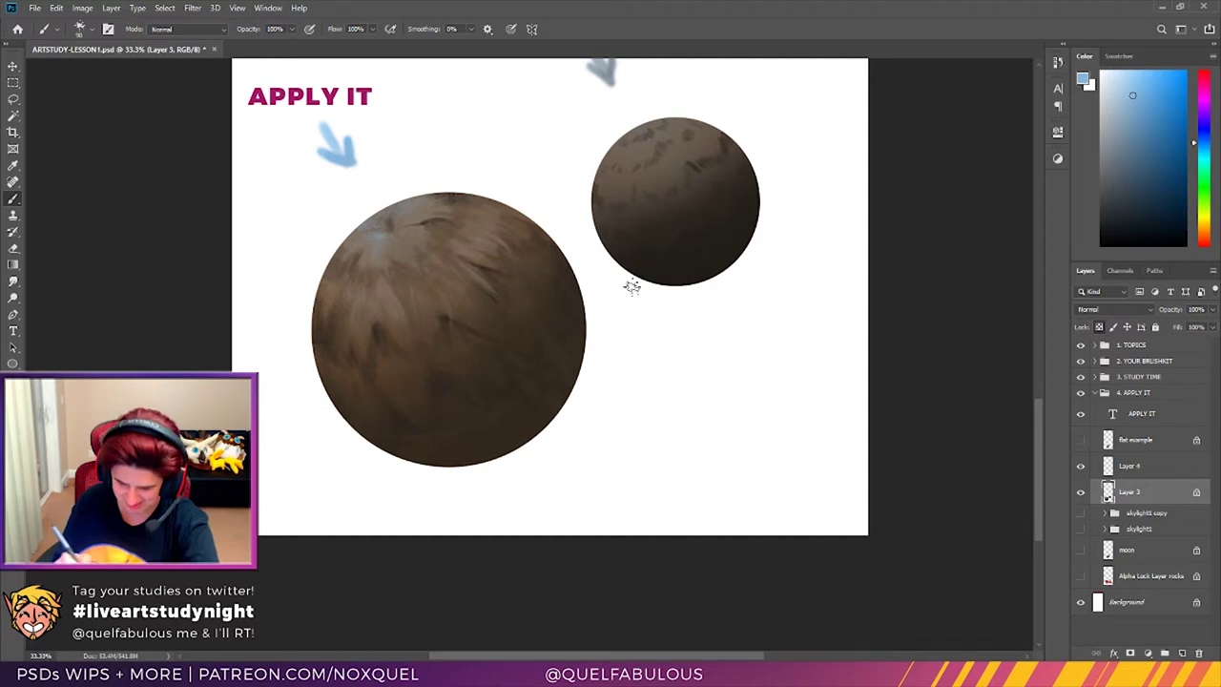
Step: Pick a pale blue-grey and brush fine highlight strokes around the large sphere's crown
key(i)
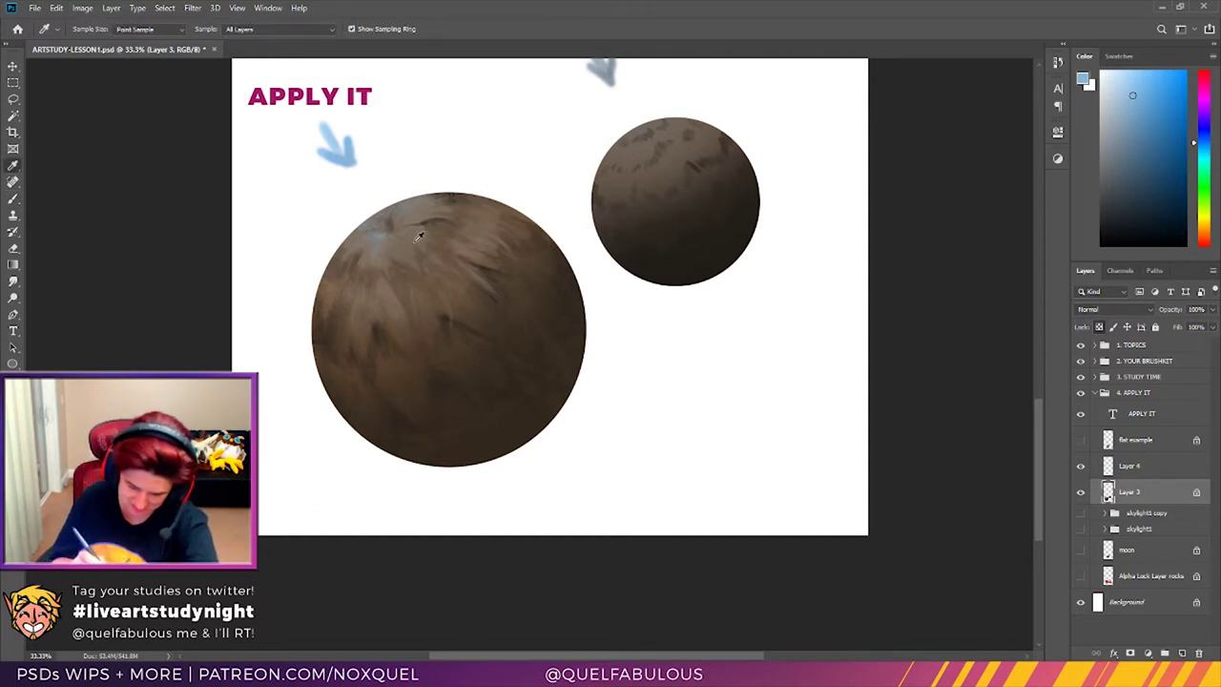
click(419, 238)
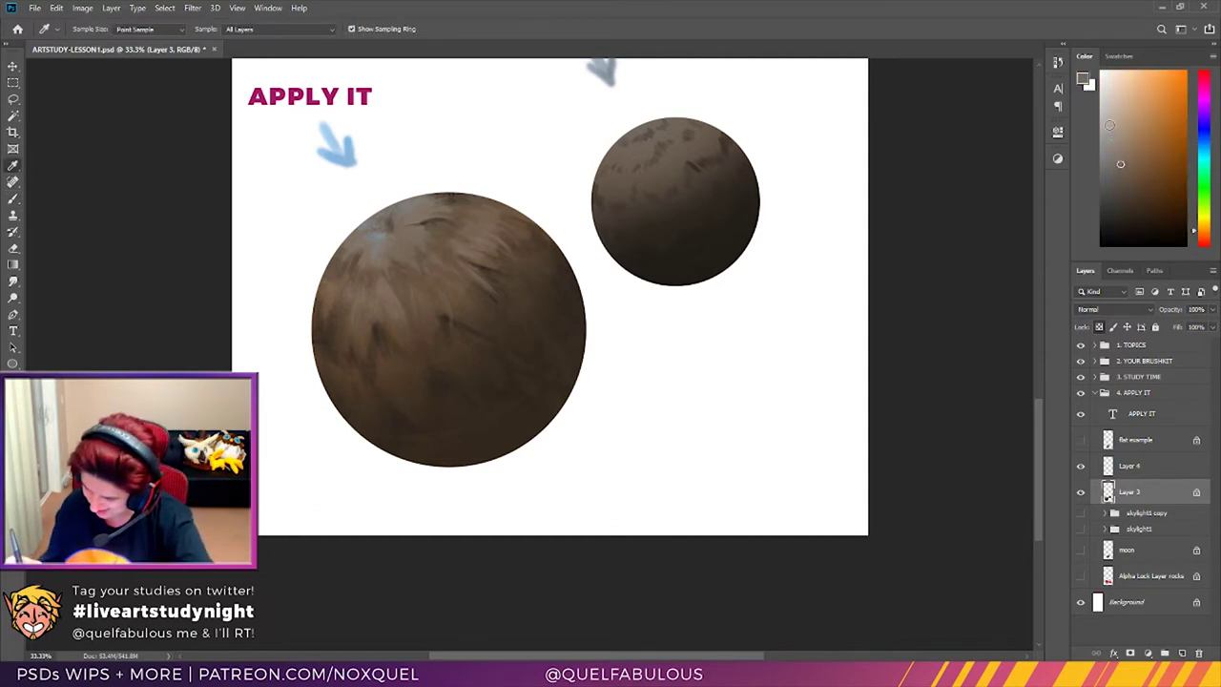
click(383, 225)
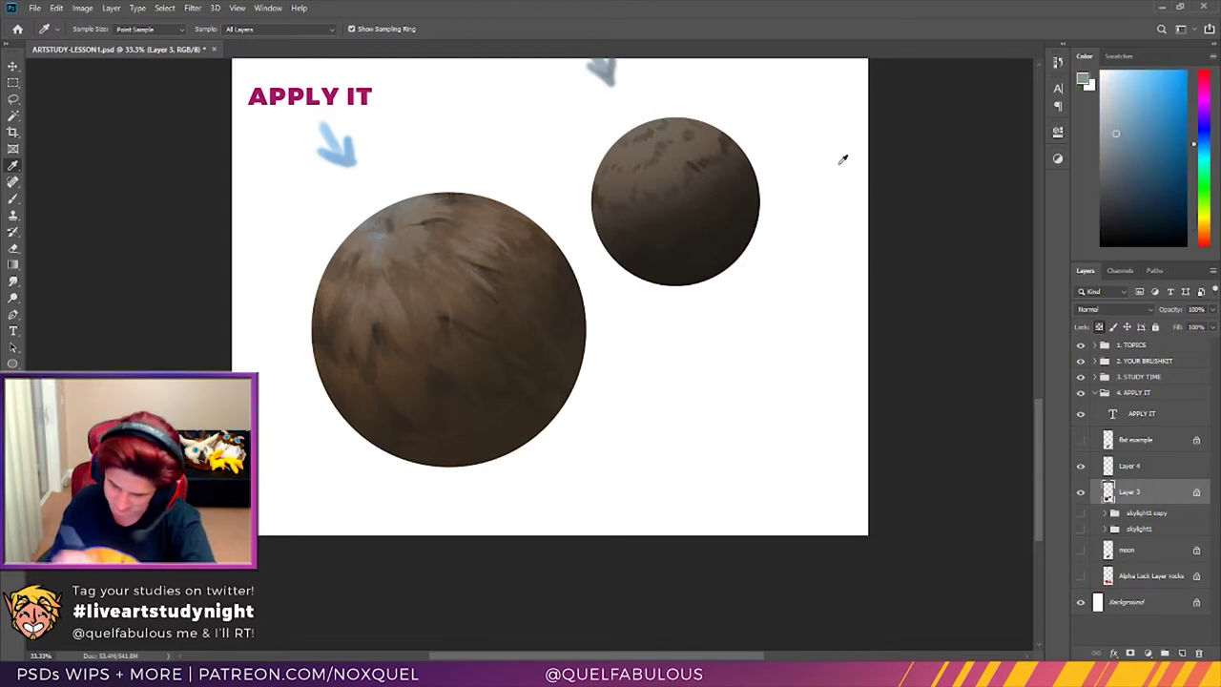
click(13, 199)
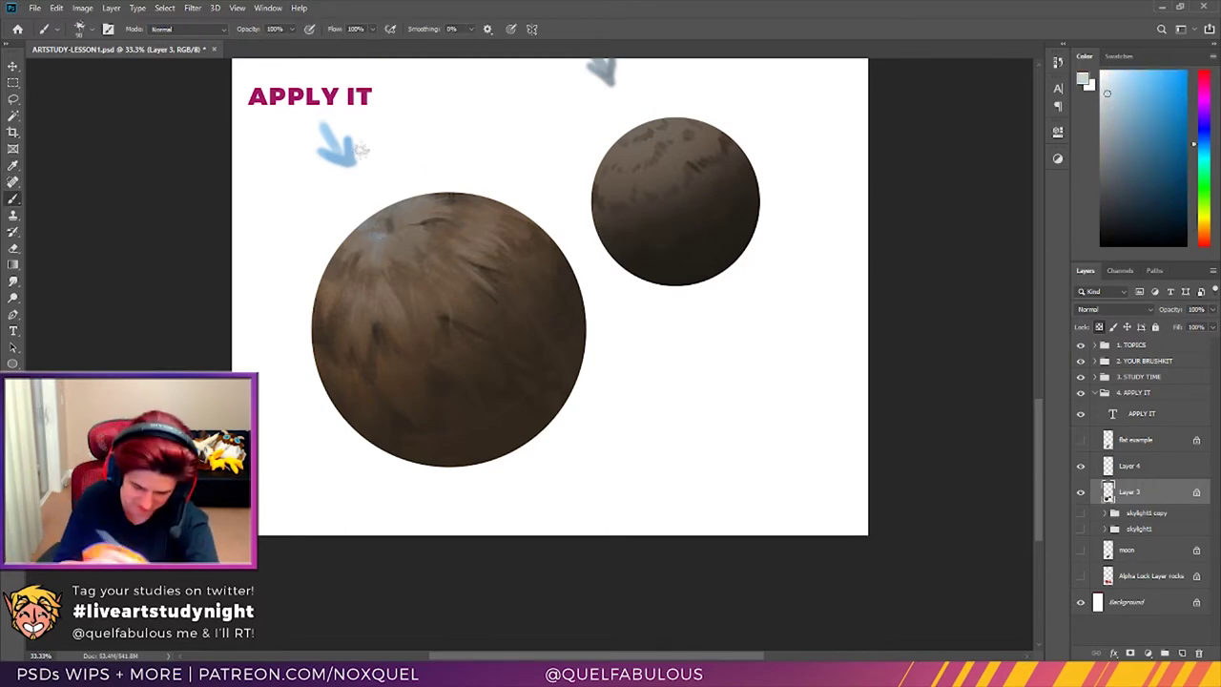
mouse_move(422, 250)
mouse_down()
mouse_move(395, 227)
mouse_move(402, 239)
mouse_move(433, 203)
mouse_move(470, 193)
mouse_move(391, 241)
mouse_up()
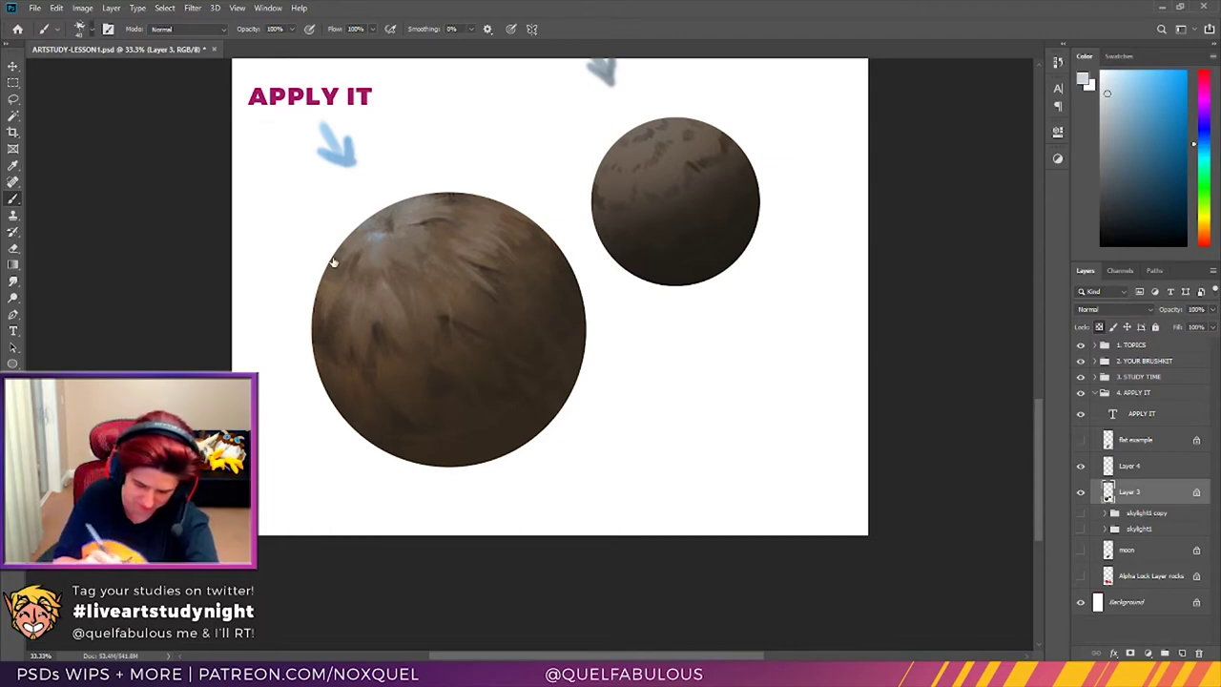
Step: Set the brush size to 200 pixels for broader fur strokes
key(bracketright)
key(bracketright)
key(bracketright)
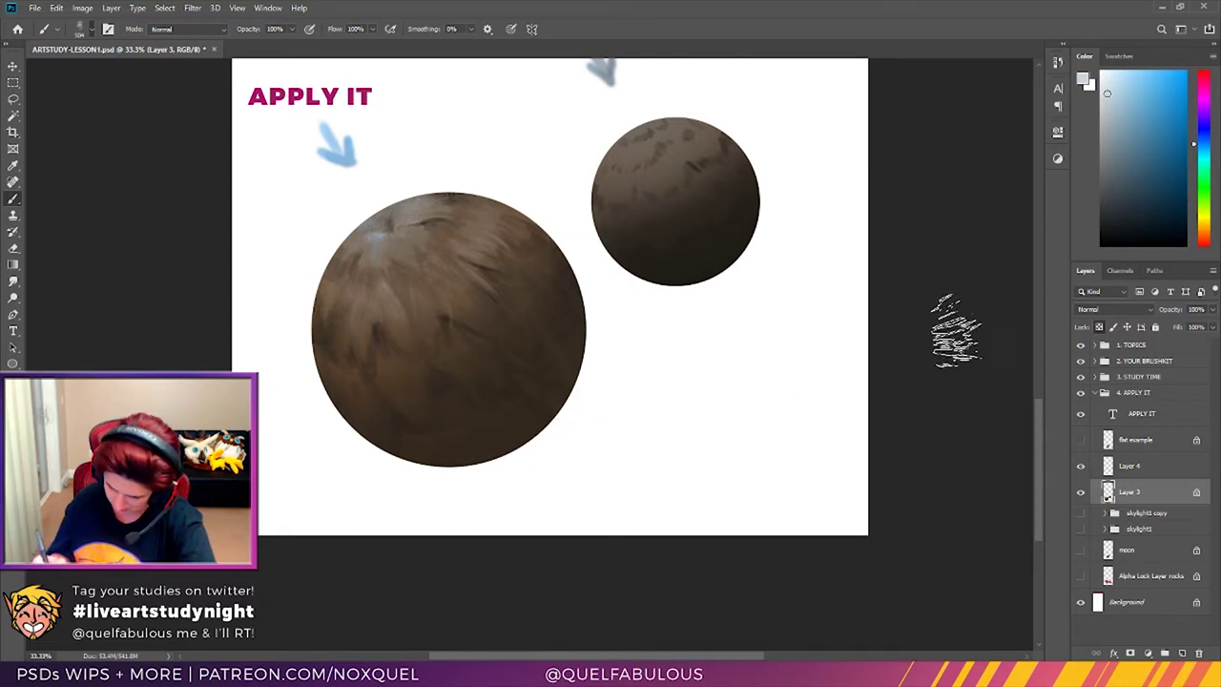
key(bracketleft)
key(bracketleft)
key(bracketleft)
key(bracketleft)
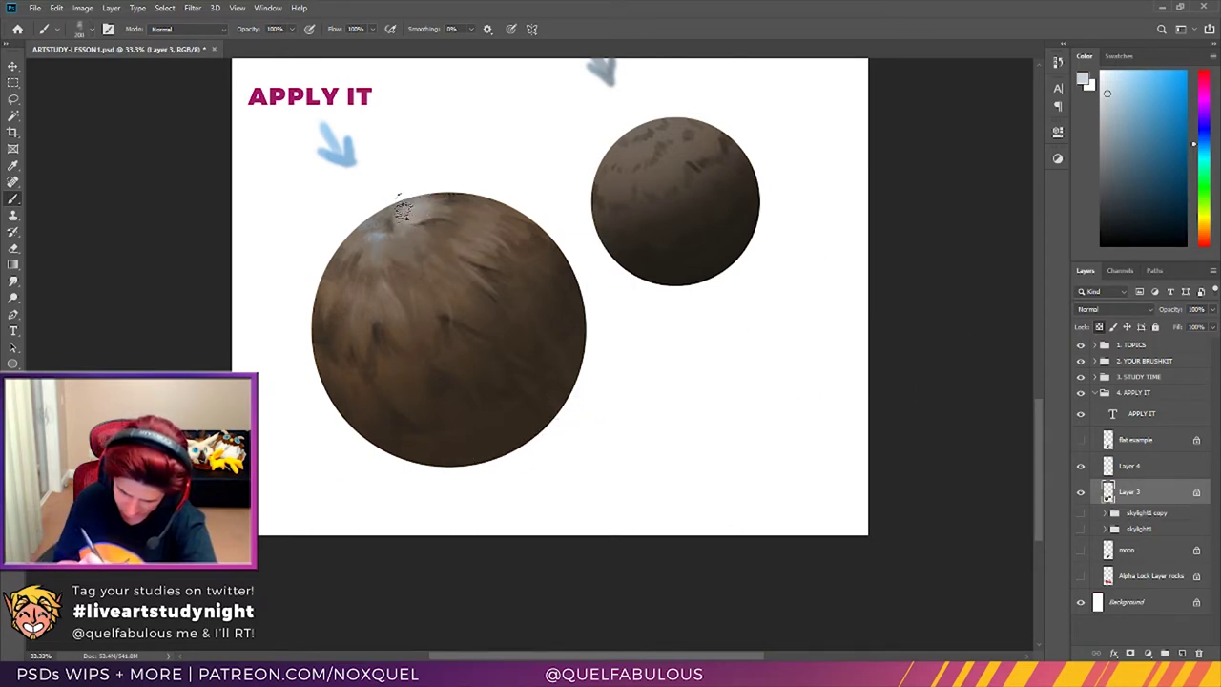
drag(408, 239, 429, 227)
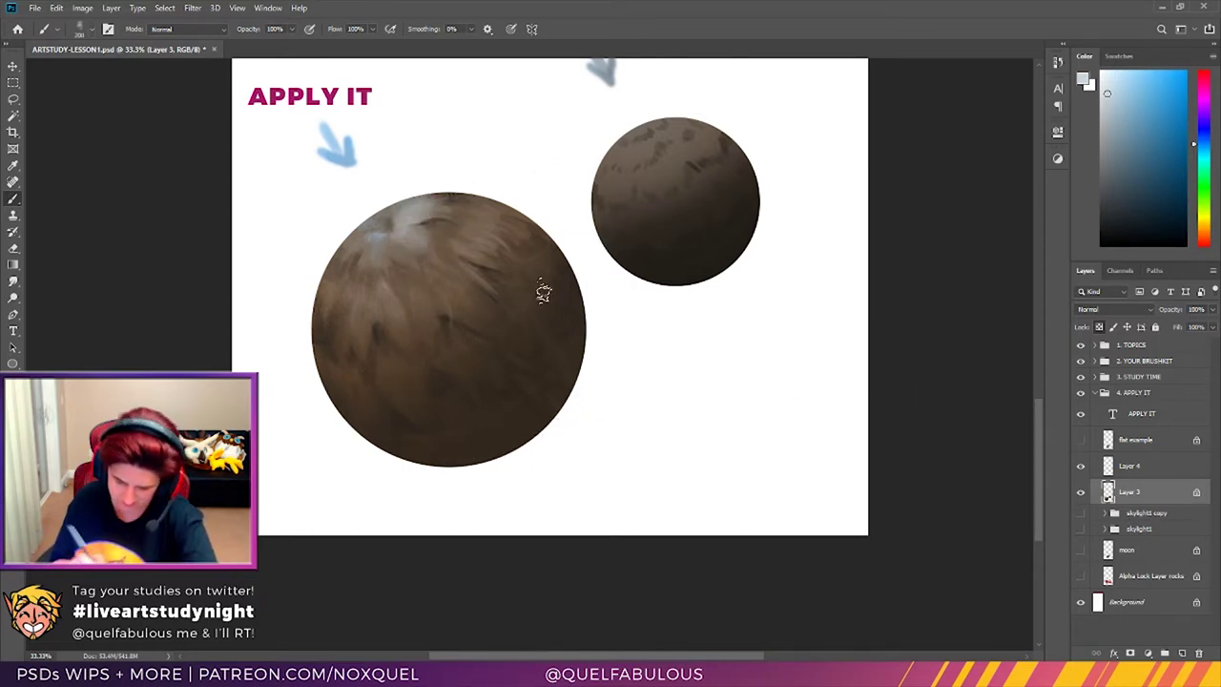
key(ctrl+z)
key(ctrl+z)
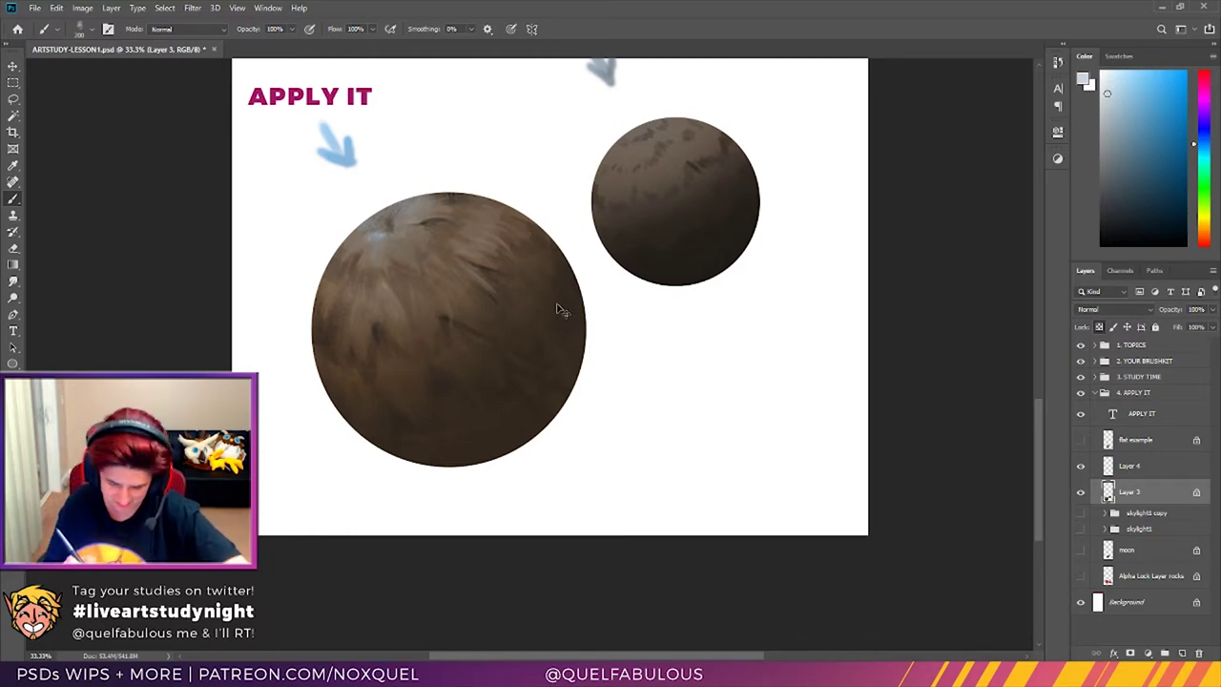
Step: Sample the mid-brown below the large sphere's crown and blend broad strokes across its upper middle
click(14, 166)
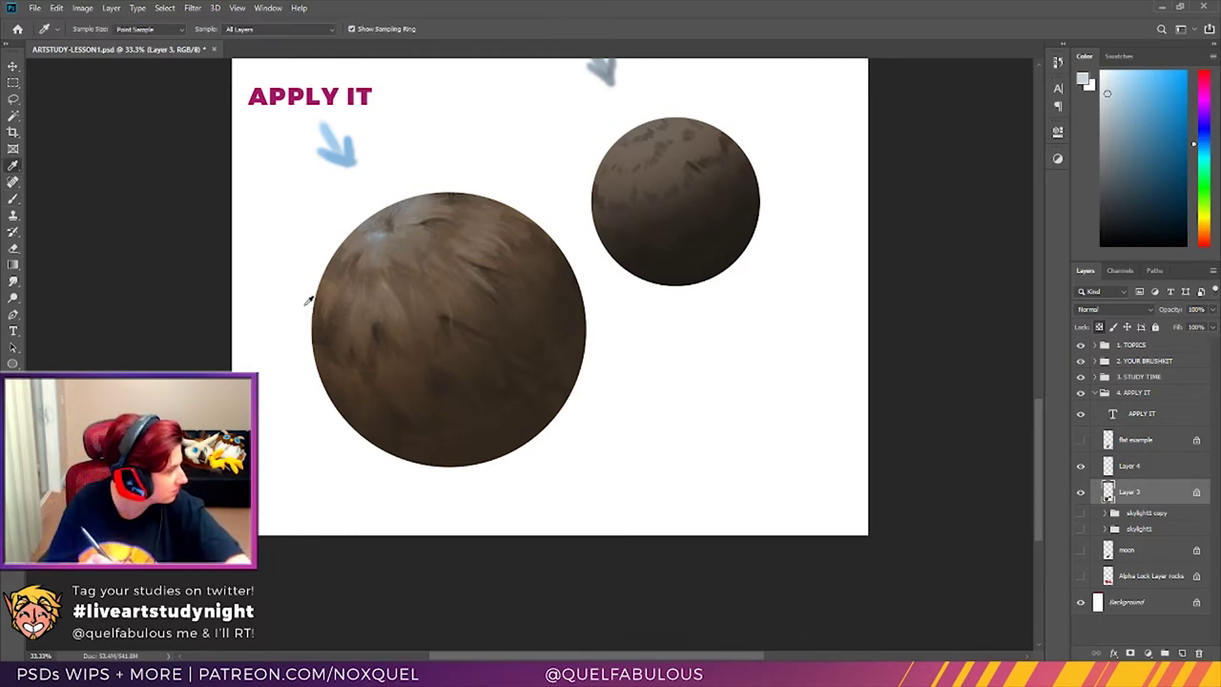
click(410, 277)
key(b)
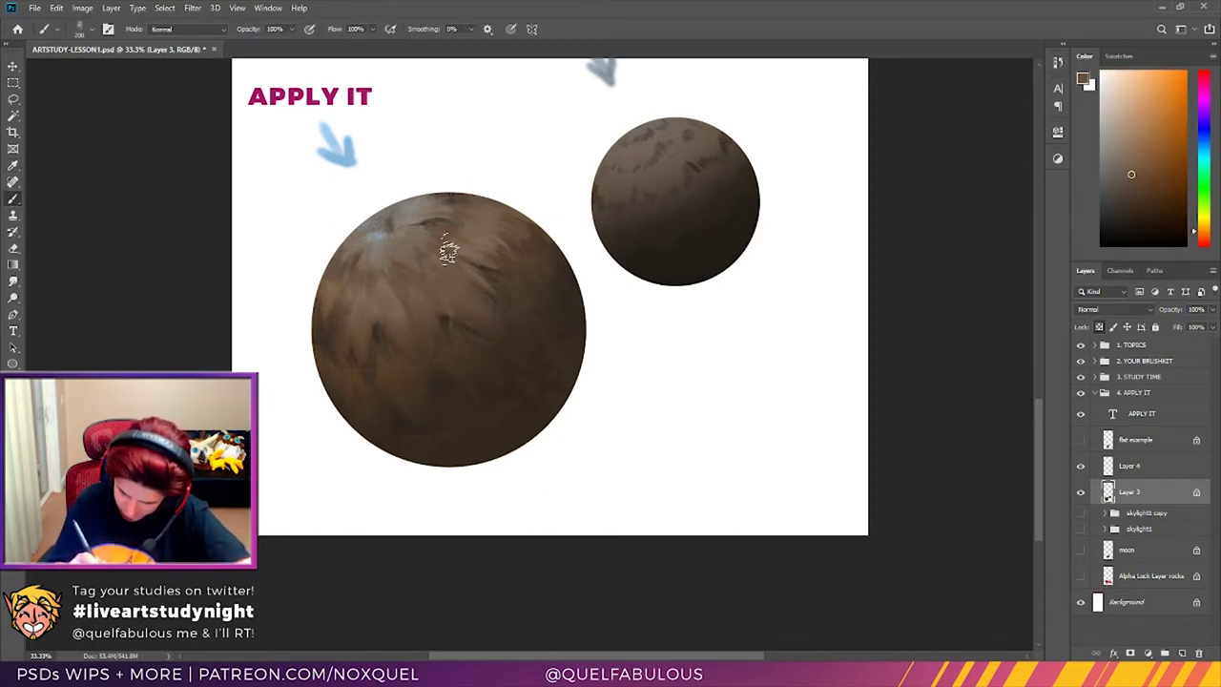
Step: Sample the dark brown at the large sphere's centre and paint shadow tufts across its middle
click(16, 181)
click(15, 166)
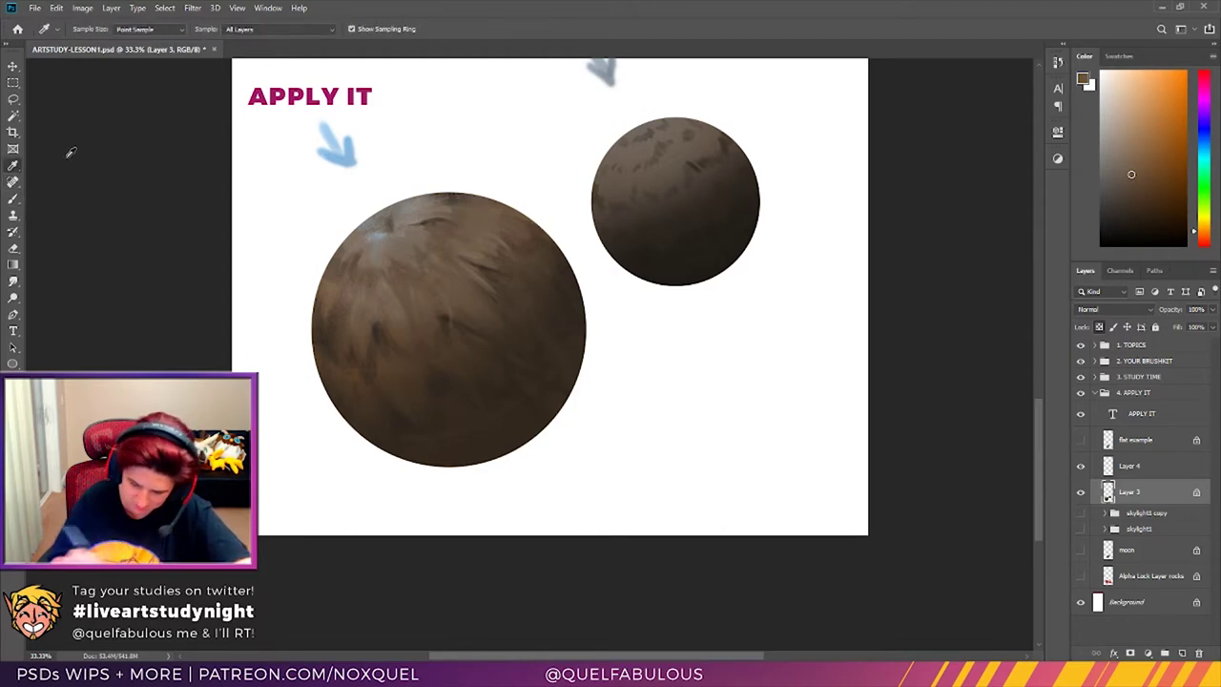
click(448, 314)
click(15, 199)
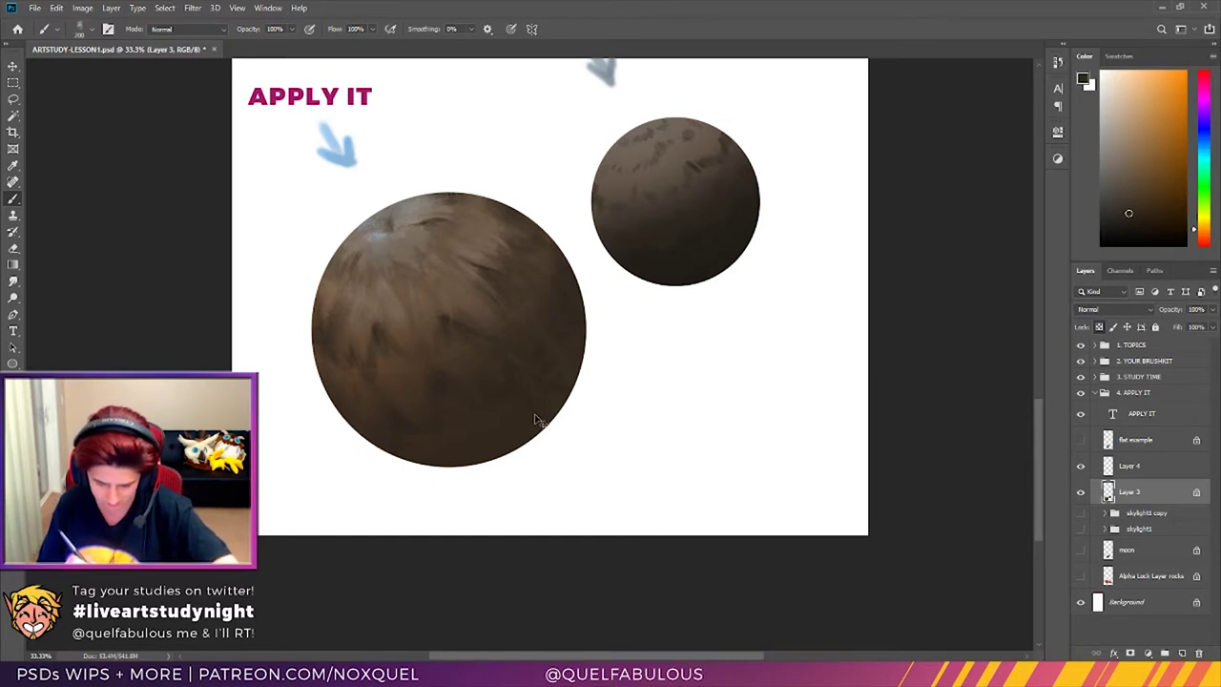
Step: Sample the greyish brown near the large sphere's crown and soften the blue highlight with a smaller textured brush
key(i)
click(405, 239)
click(15, 201)
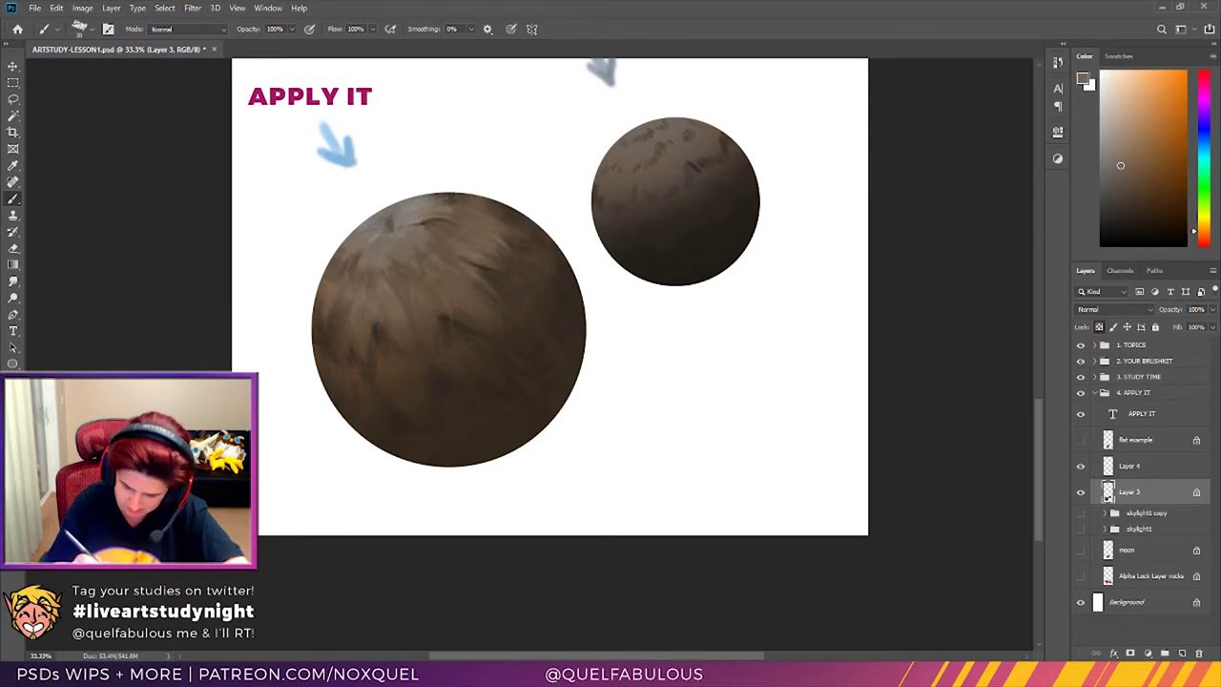
Step: Sample the darker brown just below the large sphere's crown and paint thin fur strands radiating from the crown
key(i)
click(433, 241)
click(19, 194)
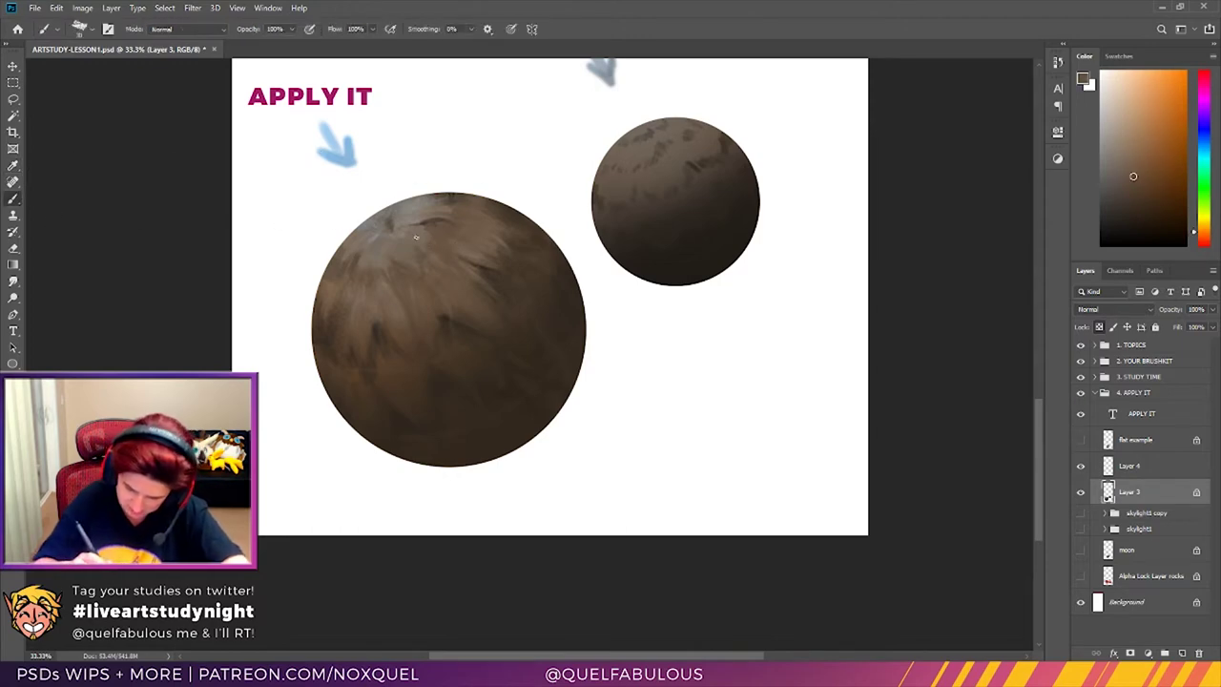
key(ctrl+minus)
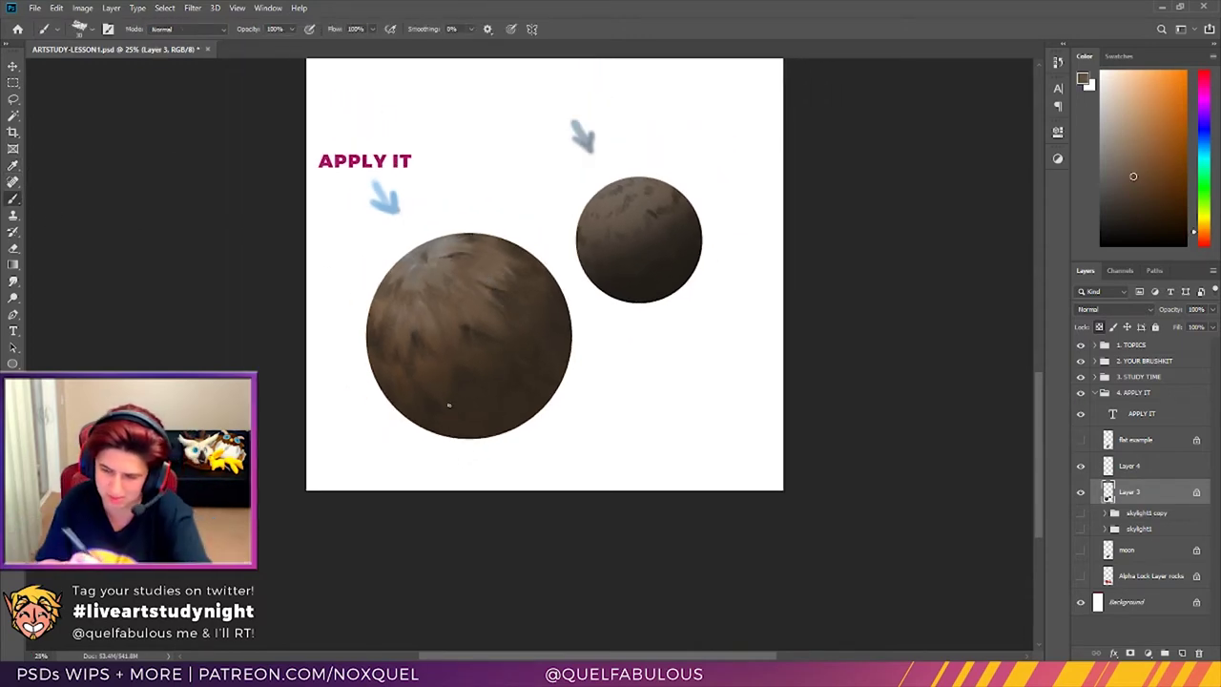
mouse_move(445, 270)
mouse_down()
mouse_move(437, 263)
mouse_move(467, 280)
mouse_move(438, 263)
mouse_up()
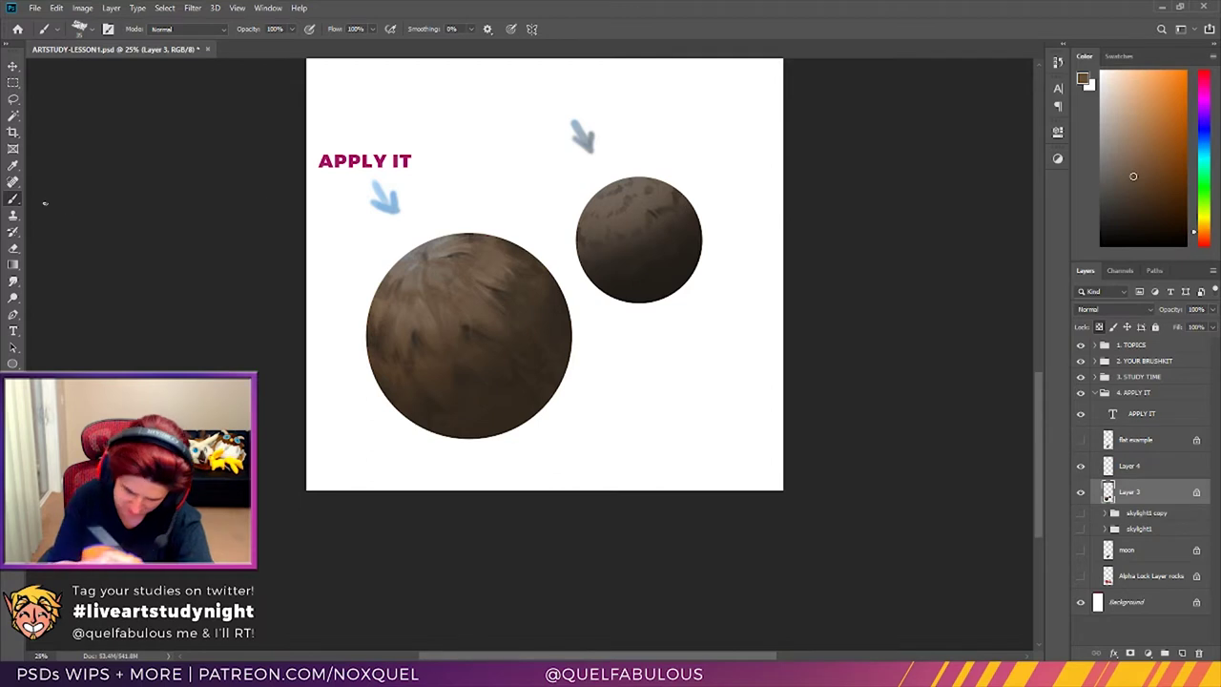
Step: Sample the lighter brown on the large sphere's upper side and paint defined fur clumps across its surface
key(i)
click(428, 298)
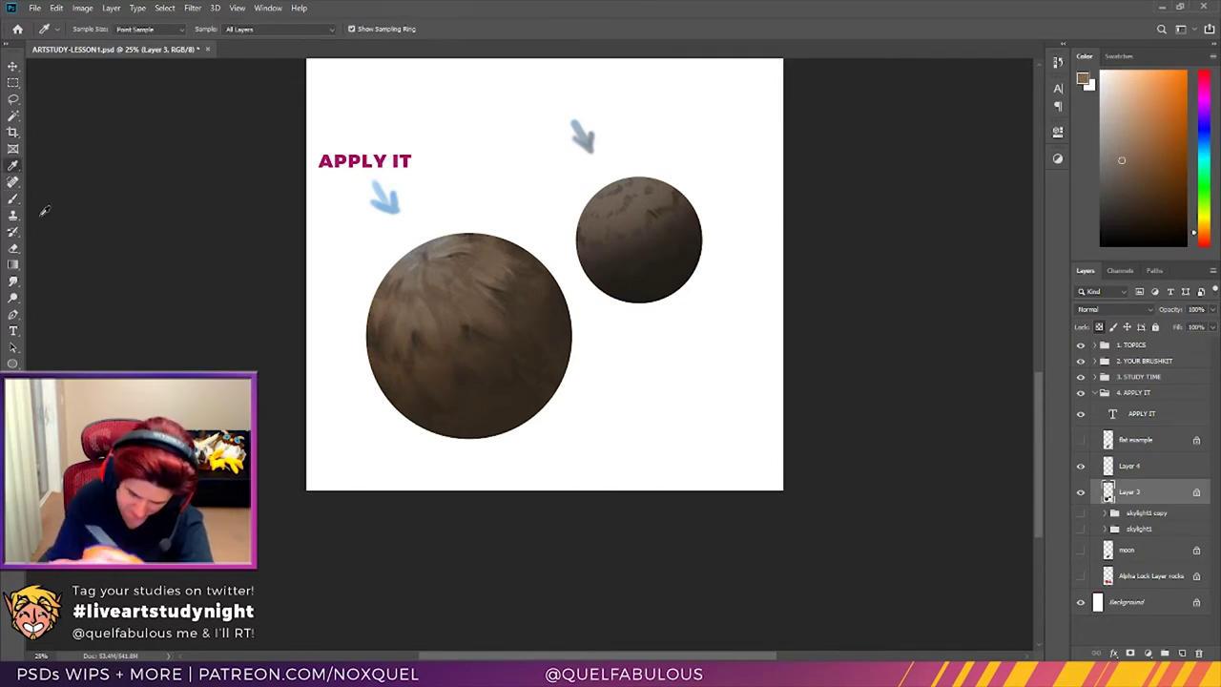
key(b)
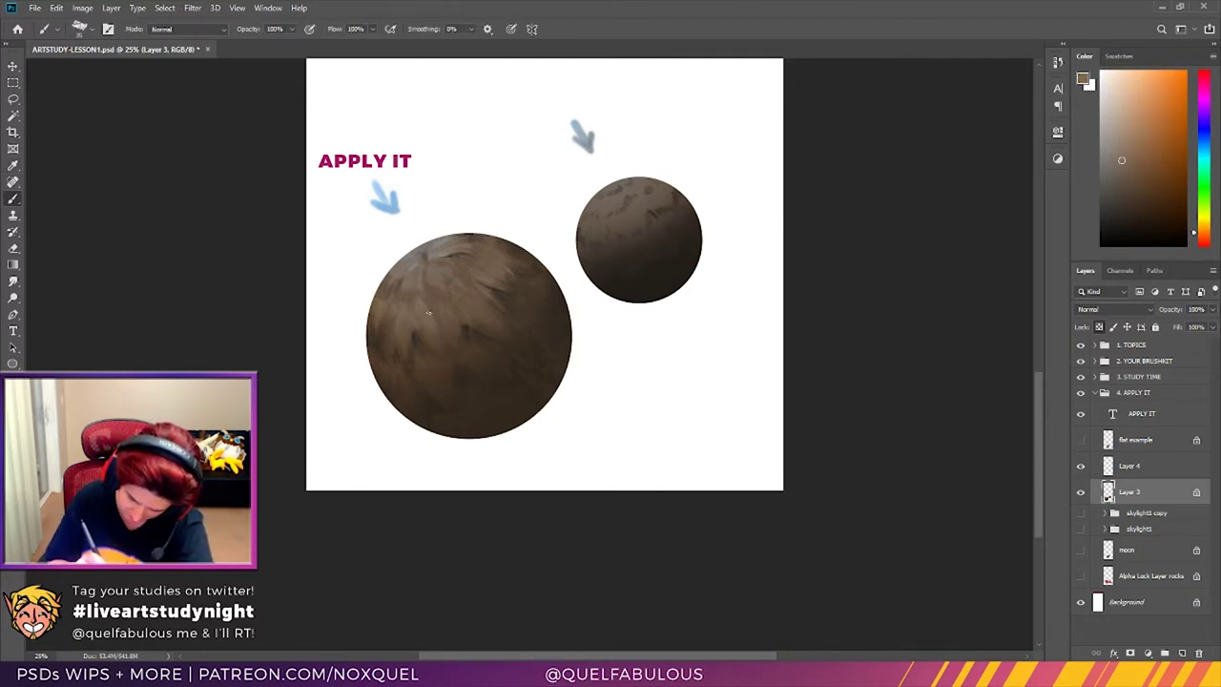
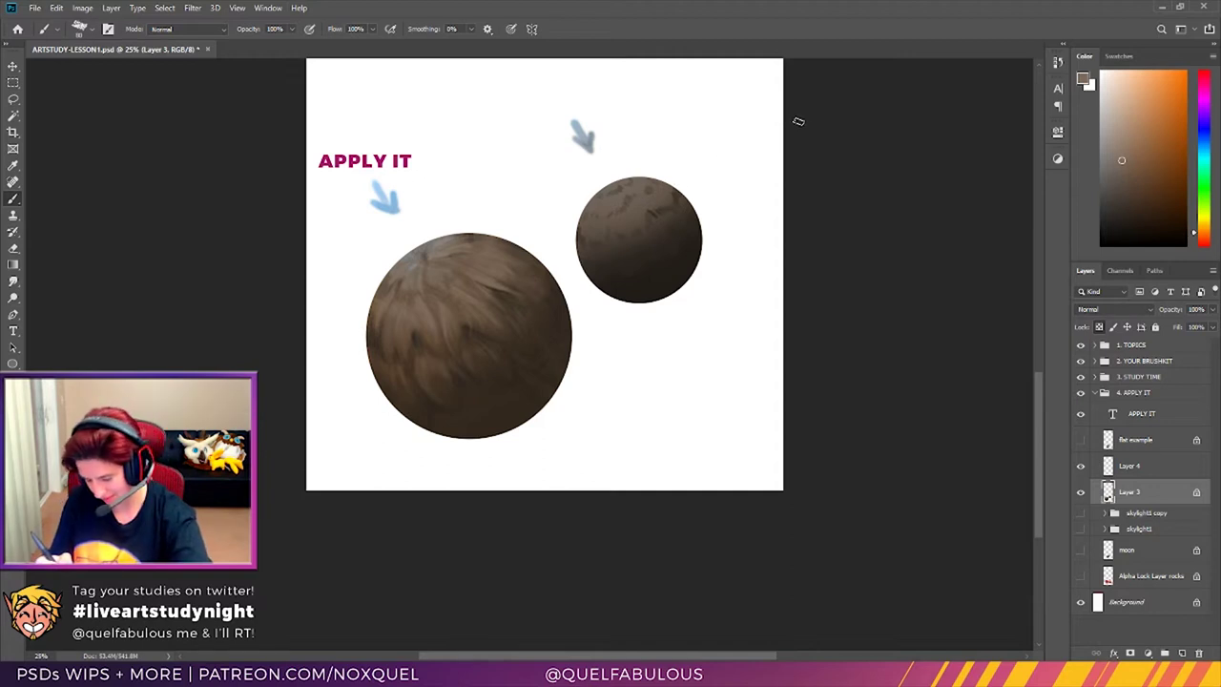
Step: Sample a dark brown between the fur clumps on the large sphere and paint thin shadow strands among them
click(13, 165)
click(411, 307)
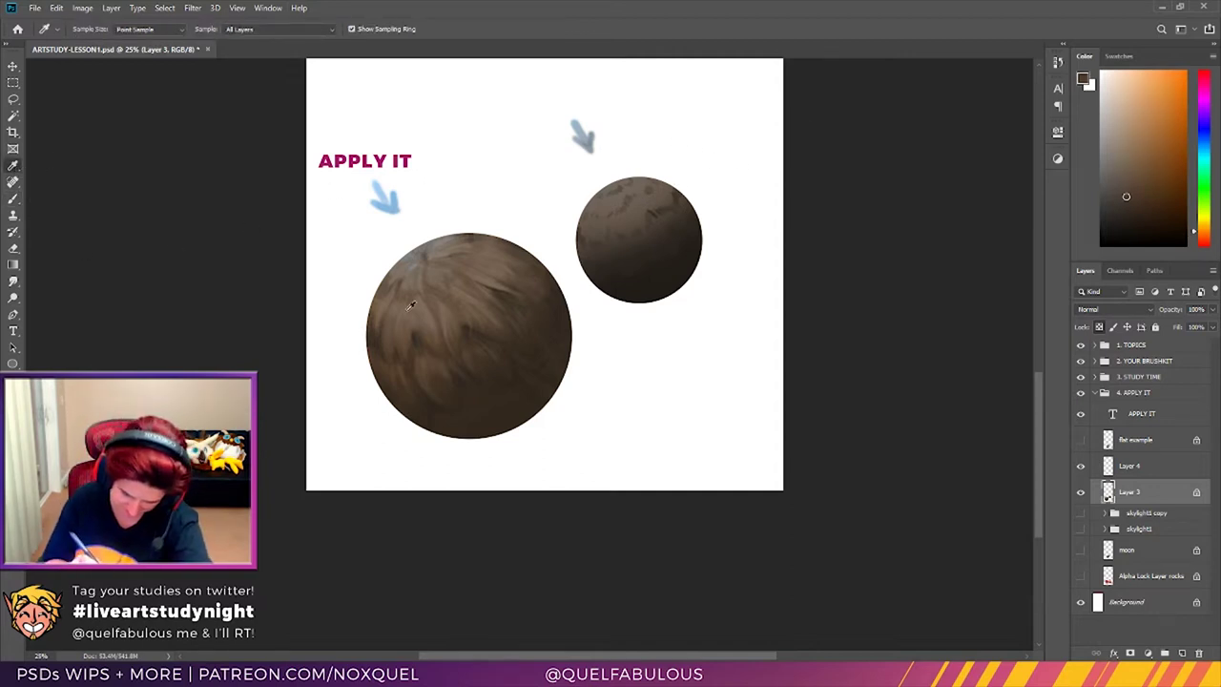
click(13, 198)
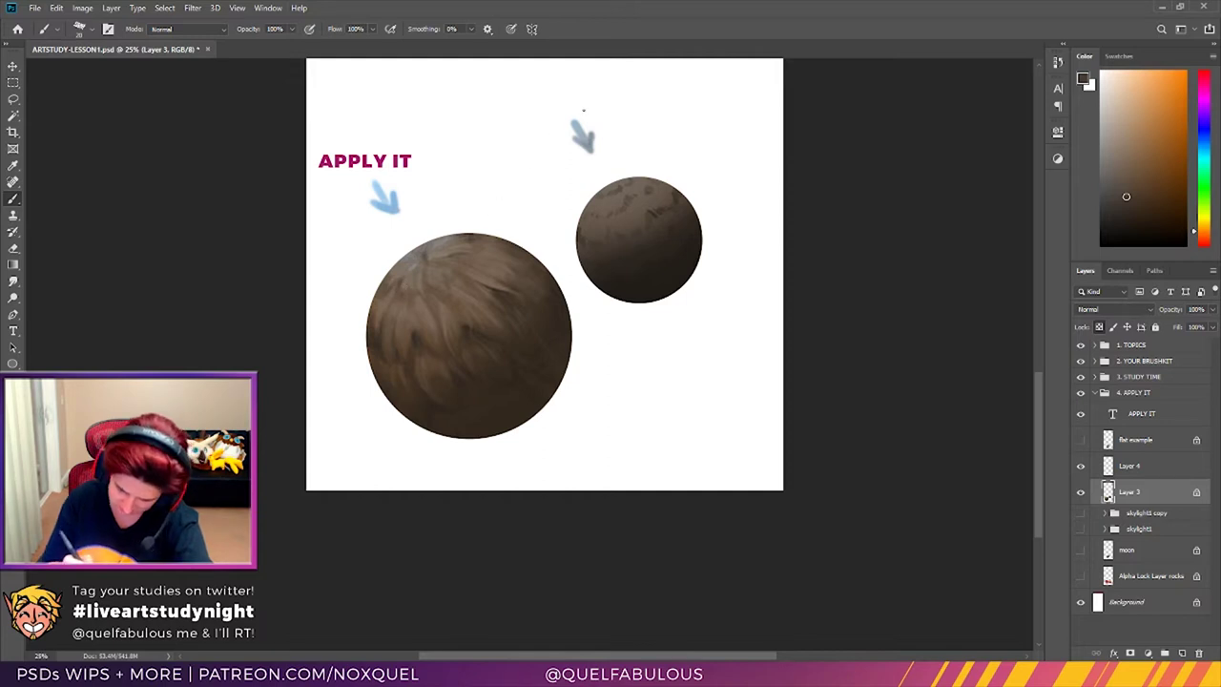
Step: Sample a darker brown near the large sphere's centre and paint fine shadow strands that separate the fur clumps around the crown
click(13, 165)
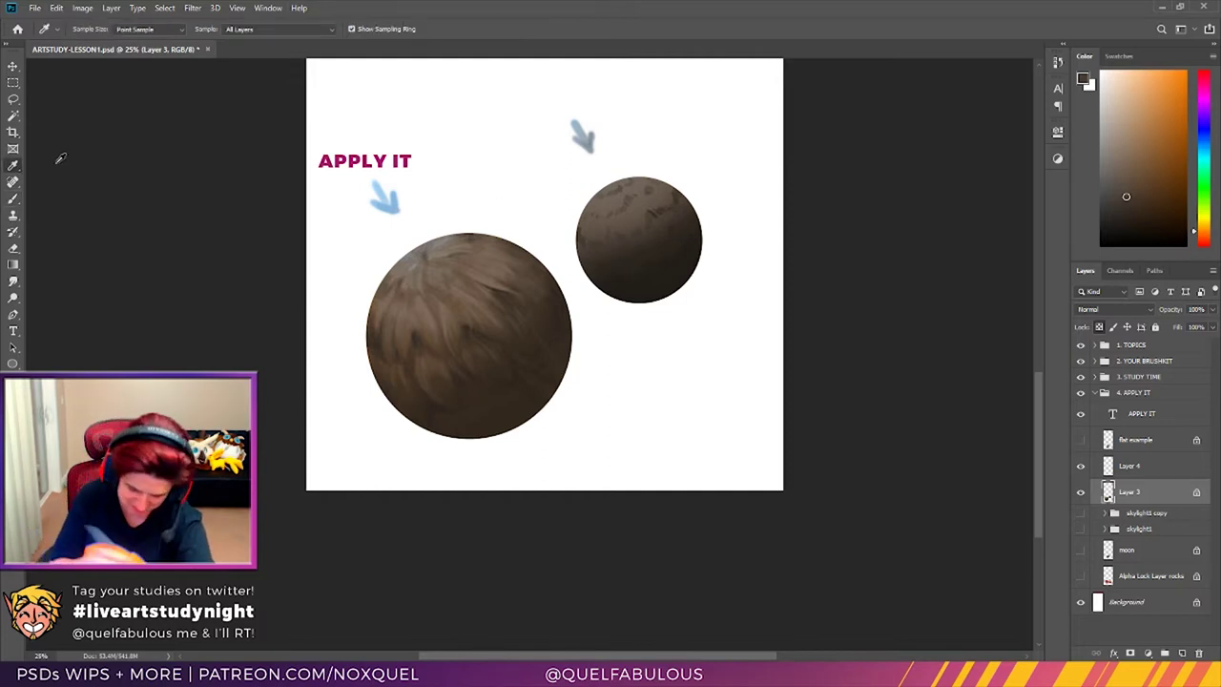
click(469, 324)
key(b)
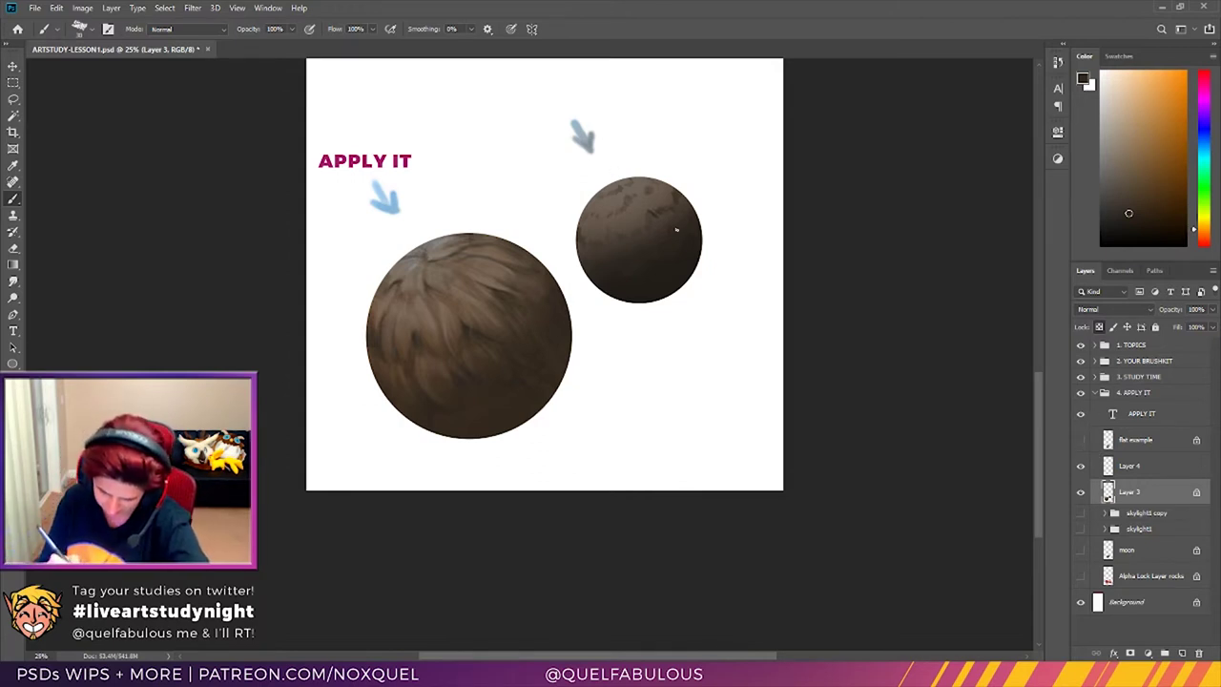
Step: Add a new layer above Layer 3 and pick a bright saturated blue as the painting colour
key(z)
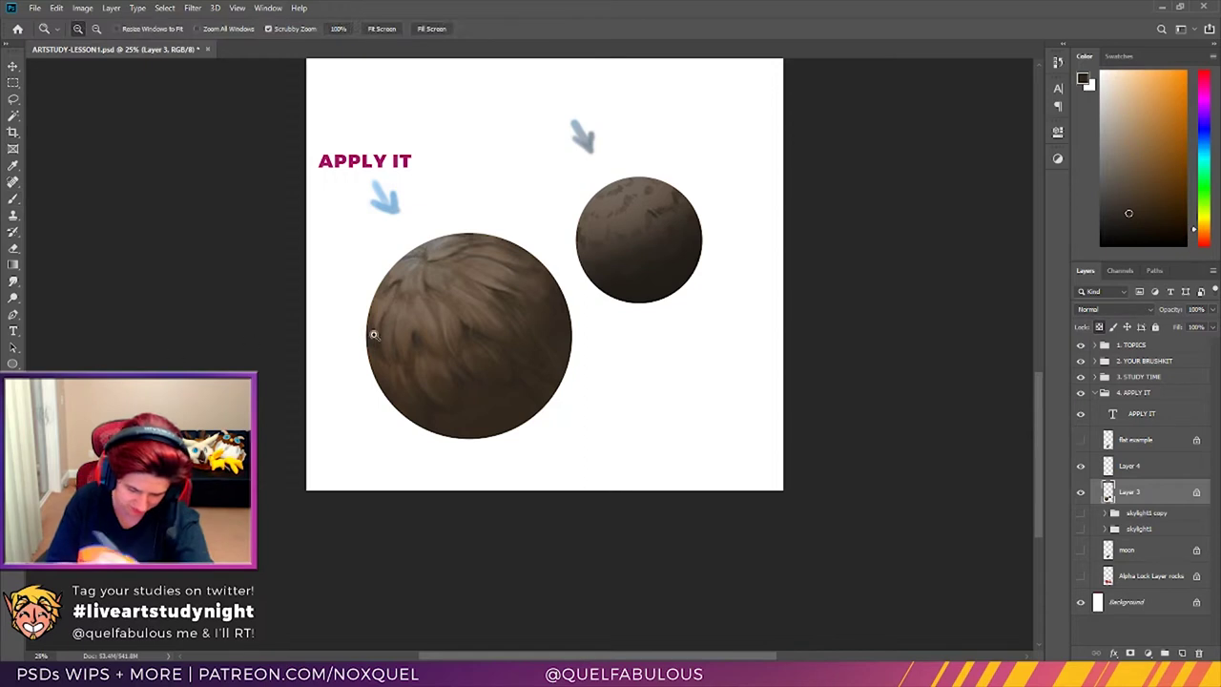
click(442, 338)
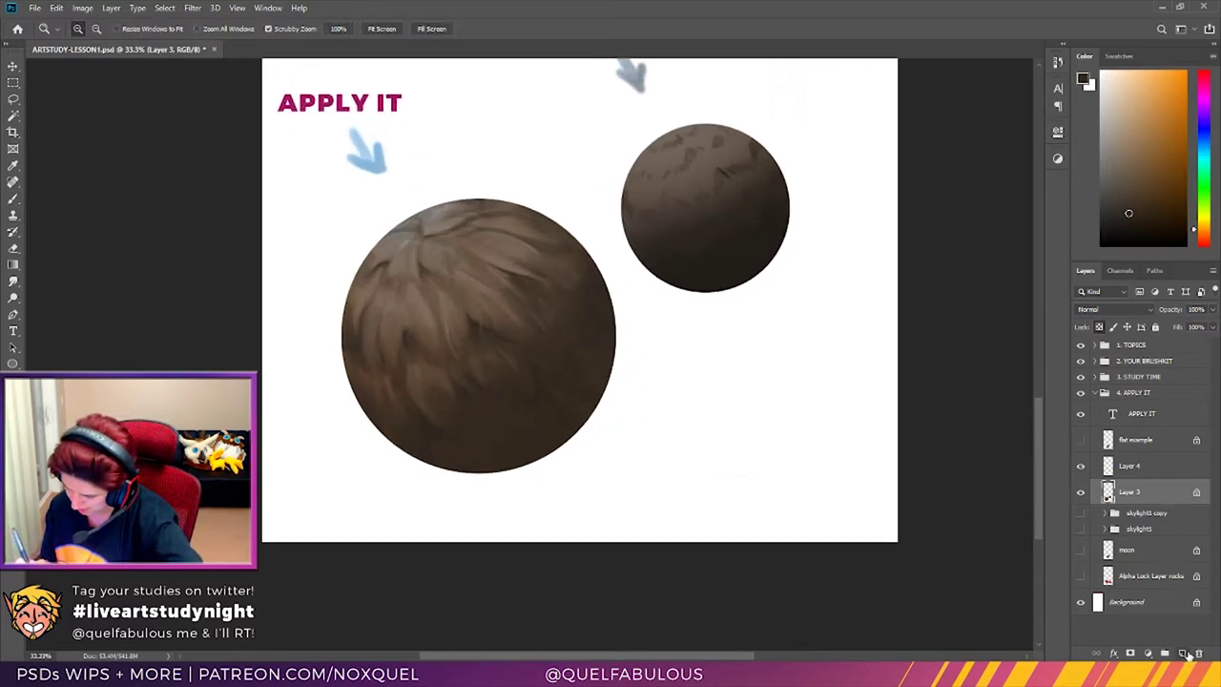
click(1182, 654)
click(1204, 141)
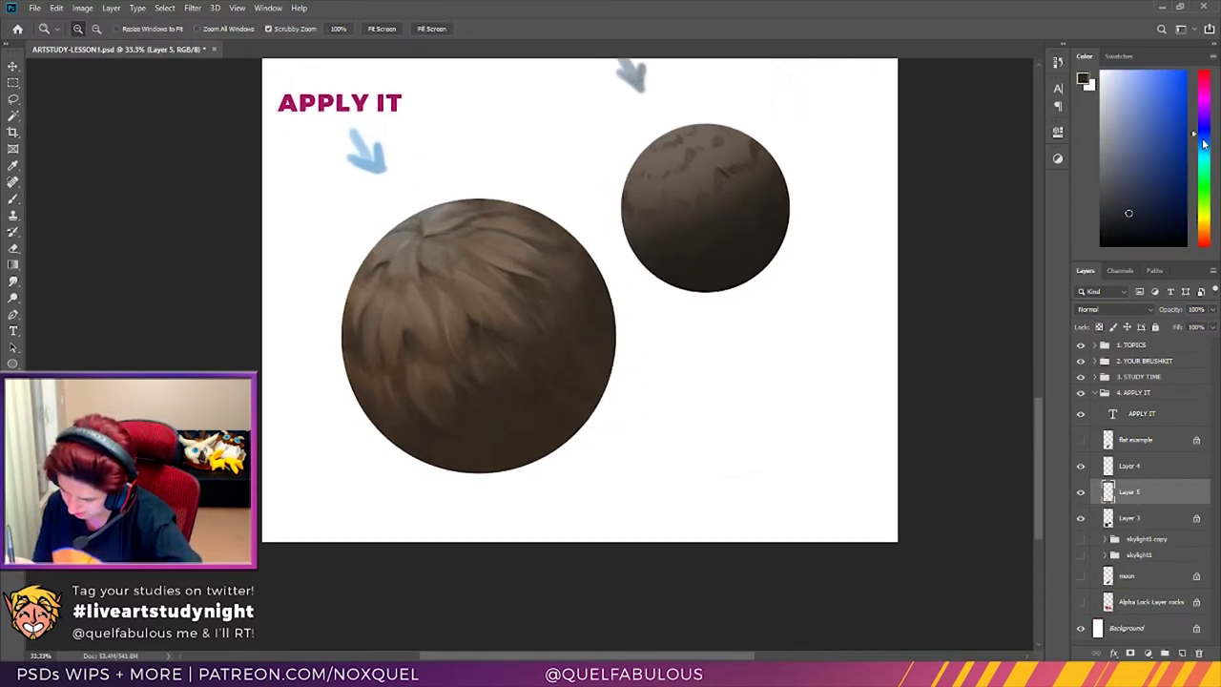
click(1208, 155)
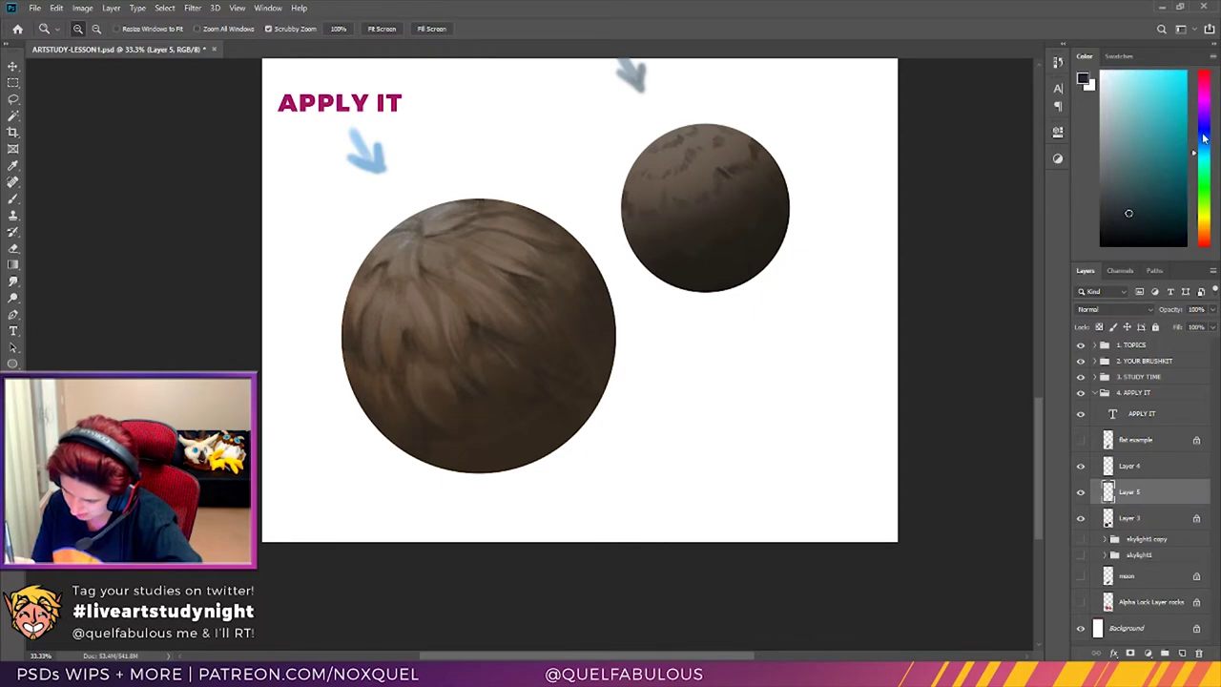
click(1205, 138)
click(1134, 75)
click(1205, 132)
click(1168, 73)
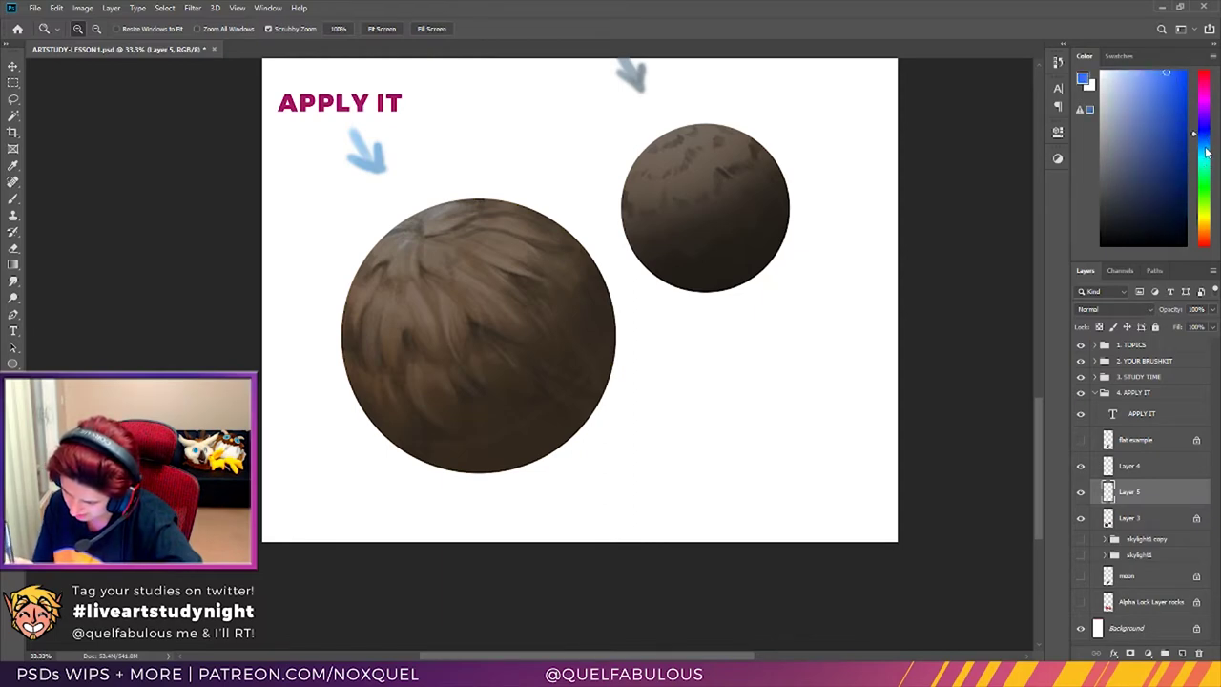
click(1207, 147)
click(1205, 139)
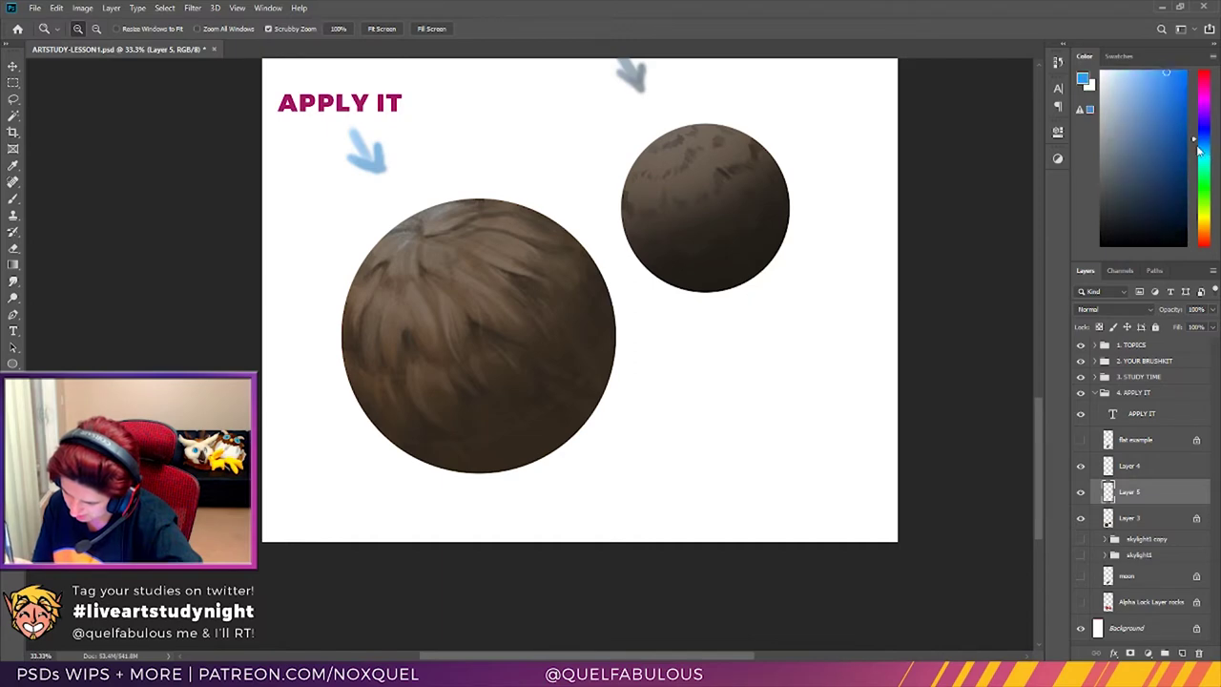
Step: Set the new layer's blend mode to Lighten and paint blue highlights on the fur around the large sphere's crown
scroll(1112, 309, down, 7)
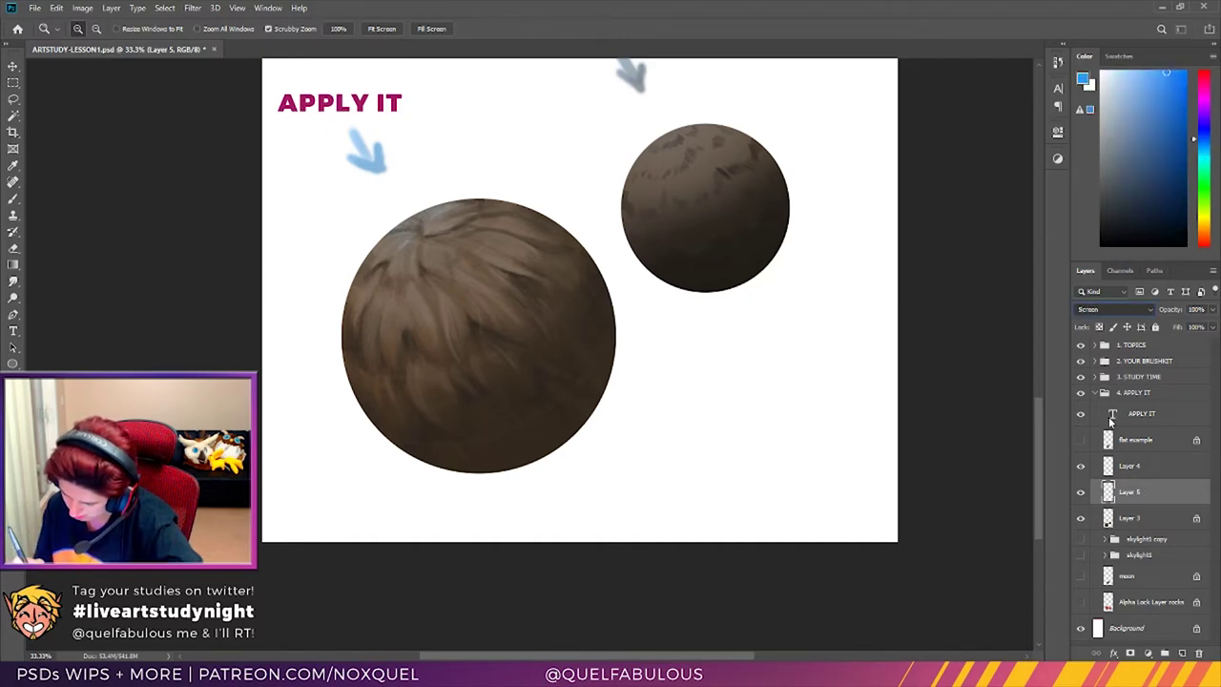
key(b)
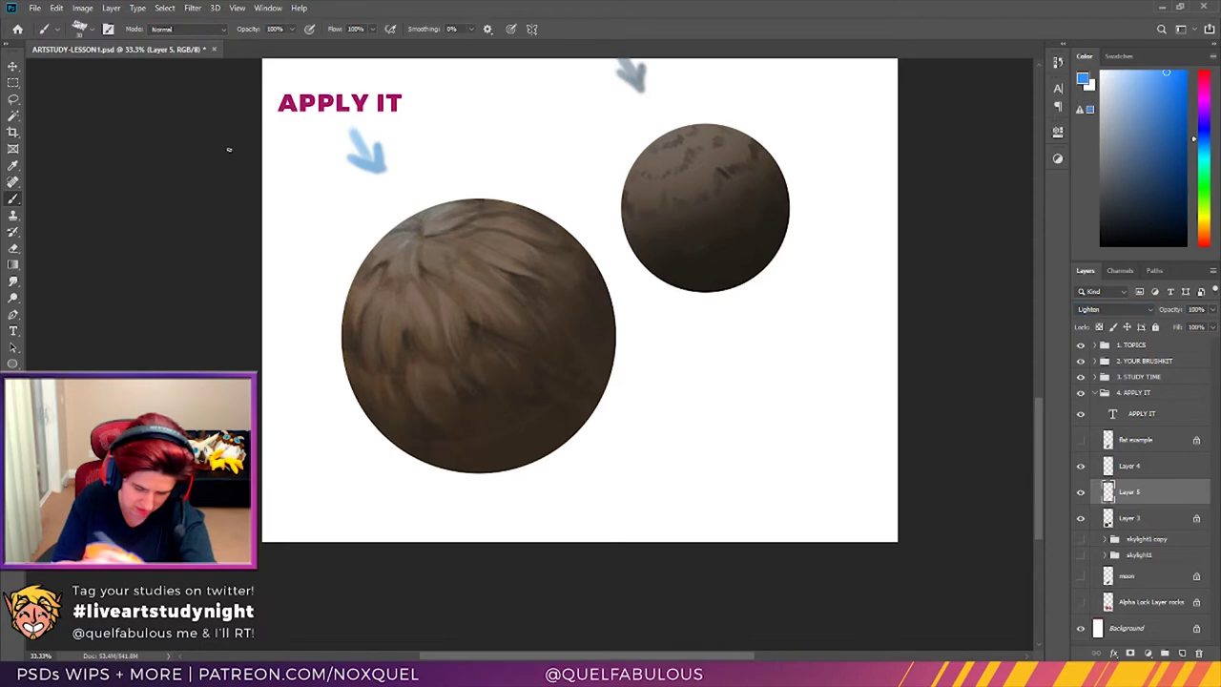
mouse_move(439, 229)
mouse_down()
mouse_move(406, 276)
mouse_move(439, 222)
mouse_move(464, 210)
mouse_move(450, 259)
mouse_move(434, 251)
mouse_move(497, 257)
mouse_move(482, 238)
mouse_move(453, 252)
mouse_move(493, 249)
mouse_move(447, 240)
mouse_move(530, 257)
mouse_move(498, 259)
mouse_move(437, 301)
mouse_move(431, 282)
mouse_move(444, 305)
mouse_move(420, 284)
mouse_move(411, 319)
mouse_move(398, 286)
mouse_move(380, 355)
mouse_move(498, 313)
mouse_move(497, 286)
mouse_move(466, 260)
mouse_move(499, 292)
mouse_move(494, 235)
mouse_up()
Step: Erase the excess blue highlight on the large sphere's fur with a textured eraser, reducing its size to 175
key(e)
mouse_move(477, 395)
mouse_down()
mouse_move(447, 398)
mouse_move(510, 341)
mouse_move(537, 291)
mouse_up()
key(ctrl+z)
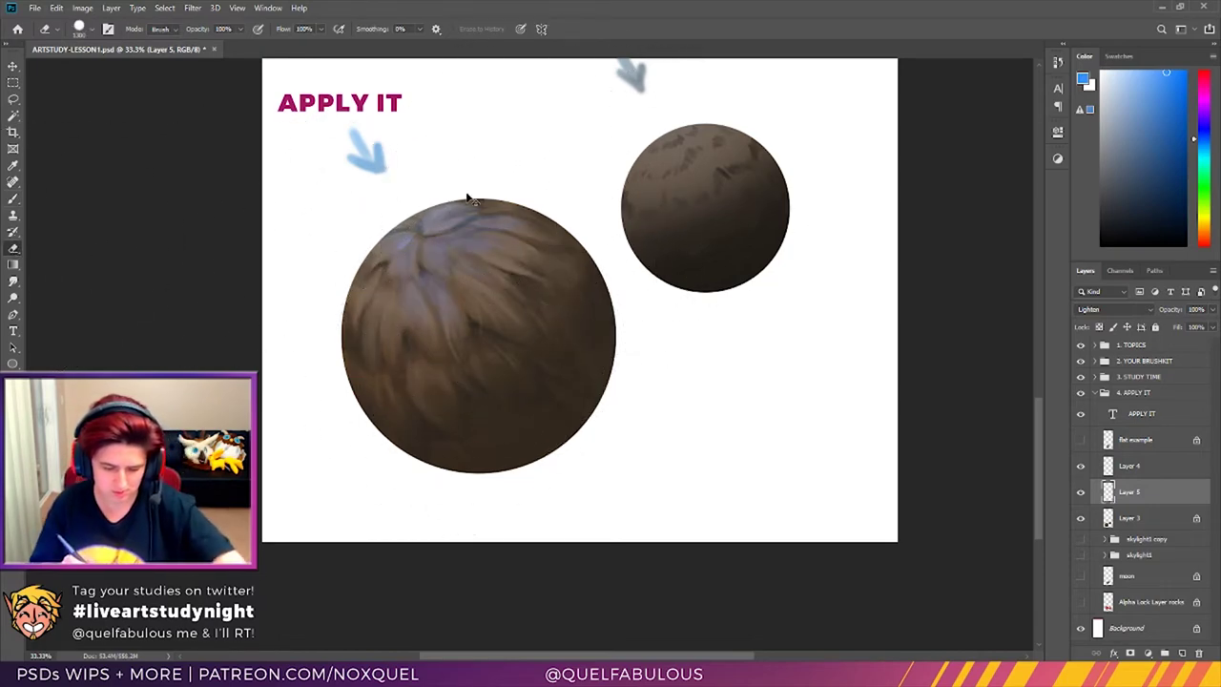
key(comma)
key(bracketright)
key(bracketright)
key(bracketright)
key(bracketright)
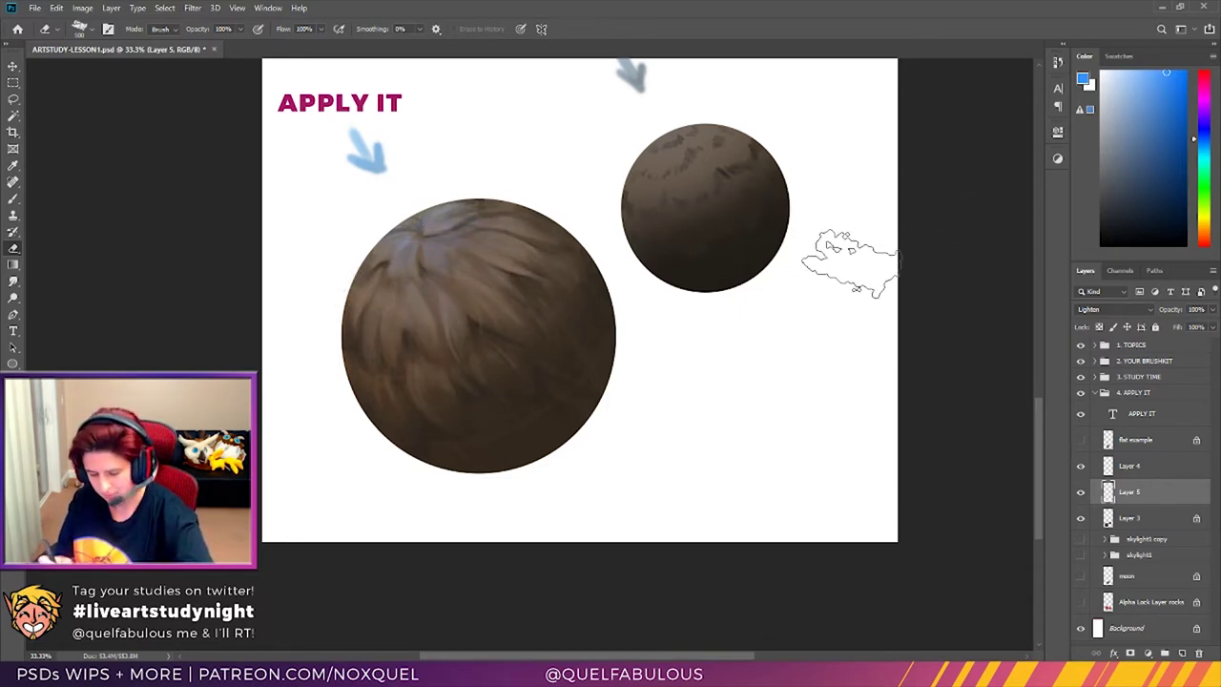
key(bracketleft)
key(bracketleft)
key(bracketleft)
key(bracketleft)
key(bracketleft)
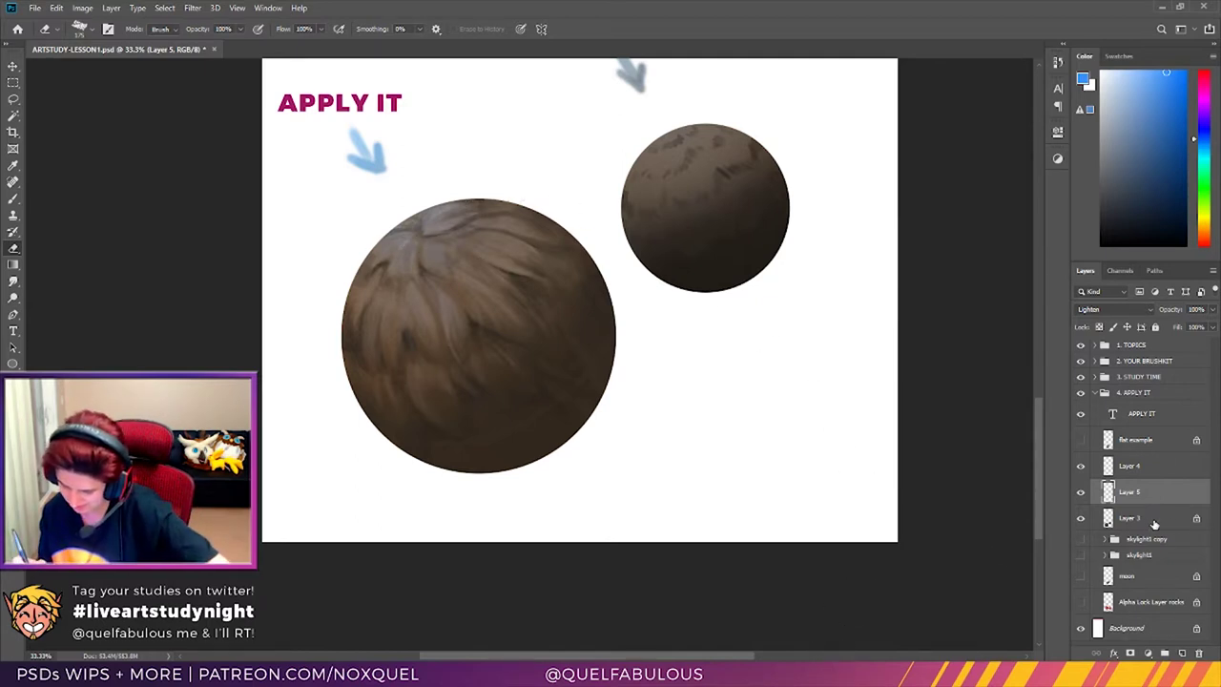
Step: Merge Layer 5 with Layer 3 and lock the merged layer's transparent pixels
shift+click(1189, 515)
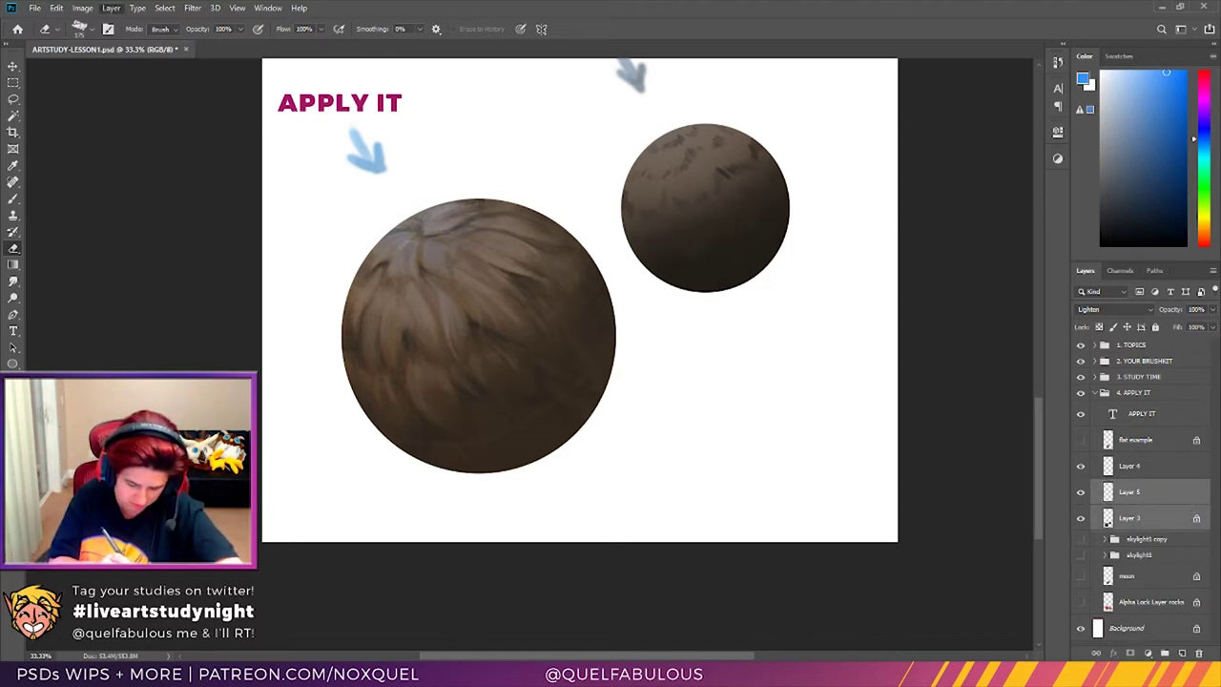
key(ctrl+e)
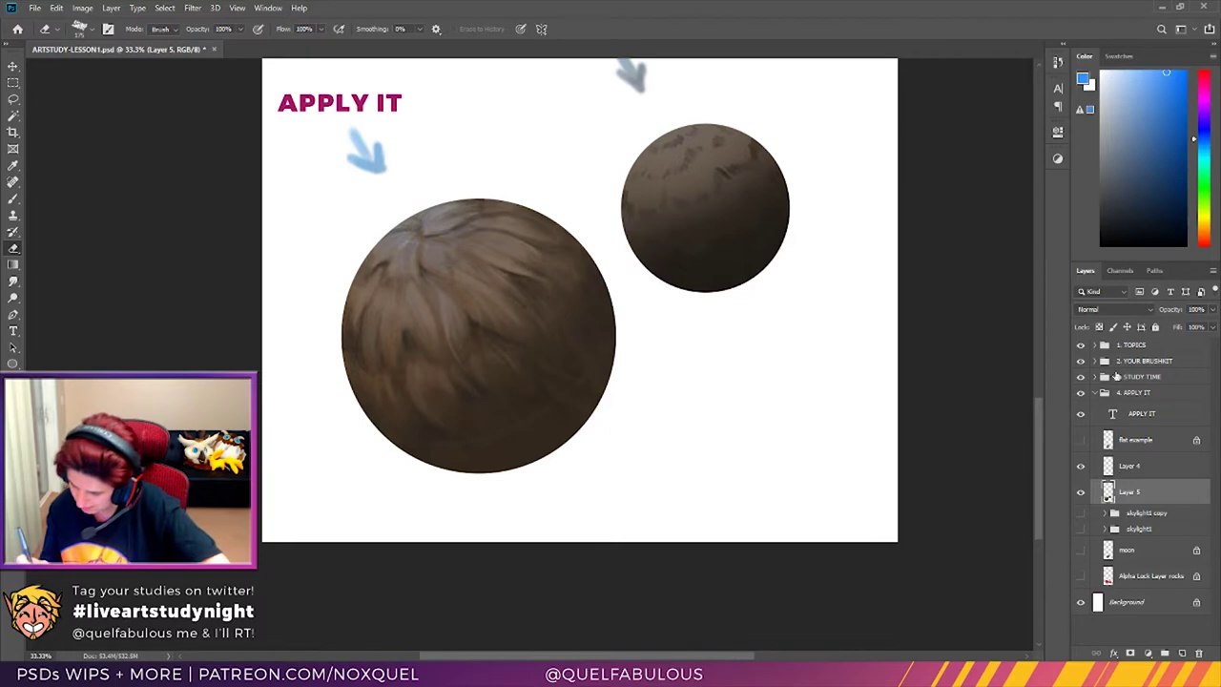
click(1099, 326)
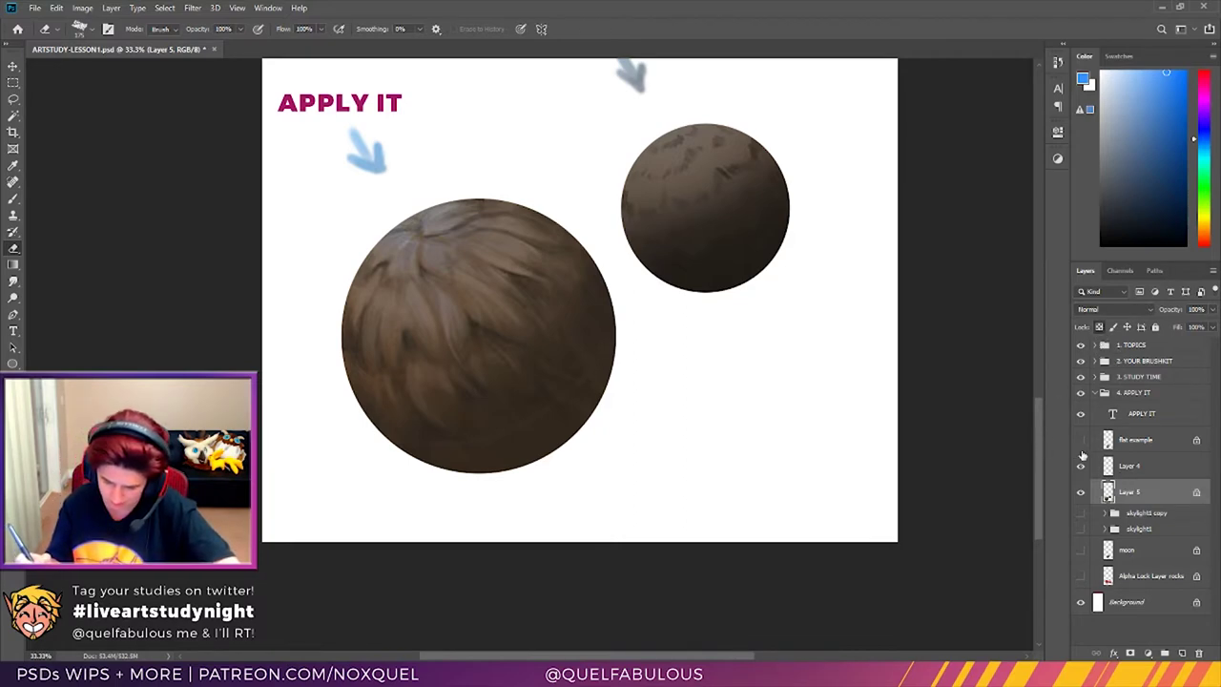
Step: Add a new layer in Overlay blend mode above the merged sphere layer and pick a pale blue
key(ctrl+minus)
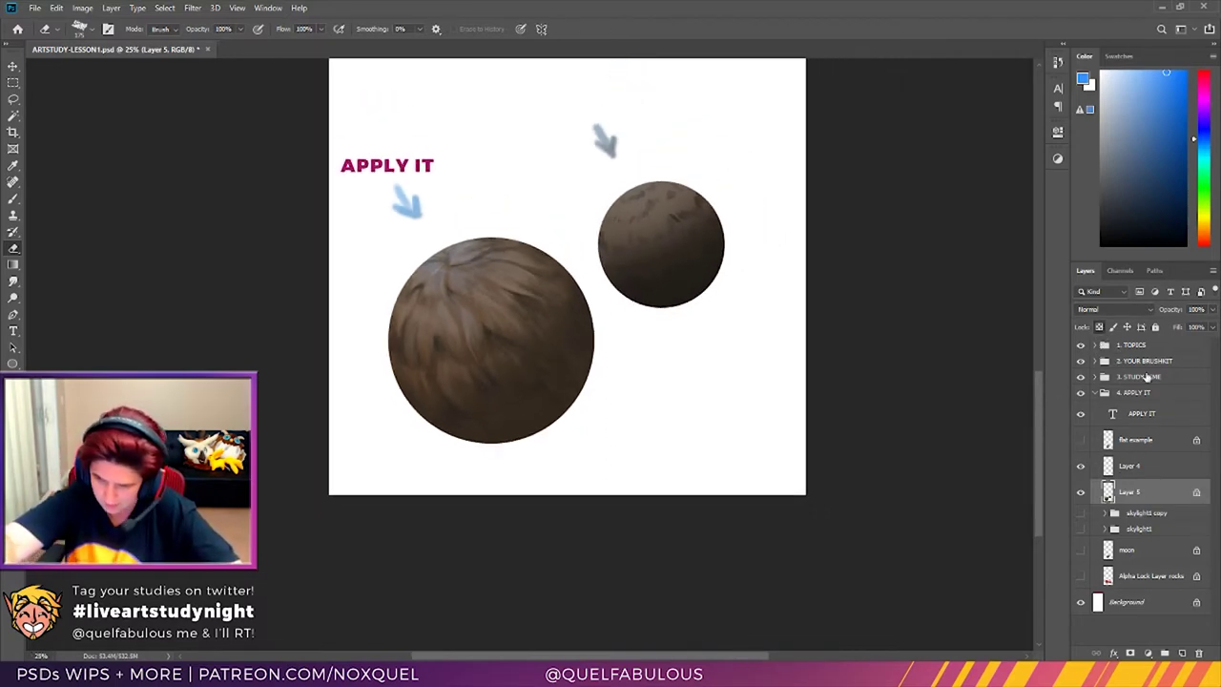
click(1182, 654)
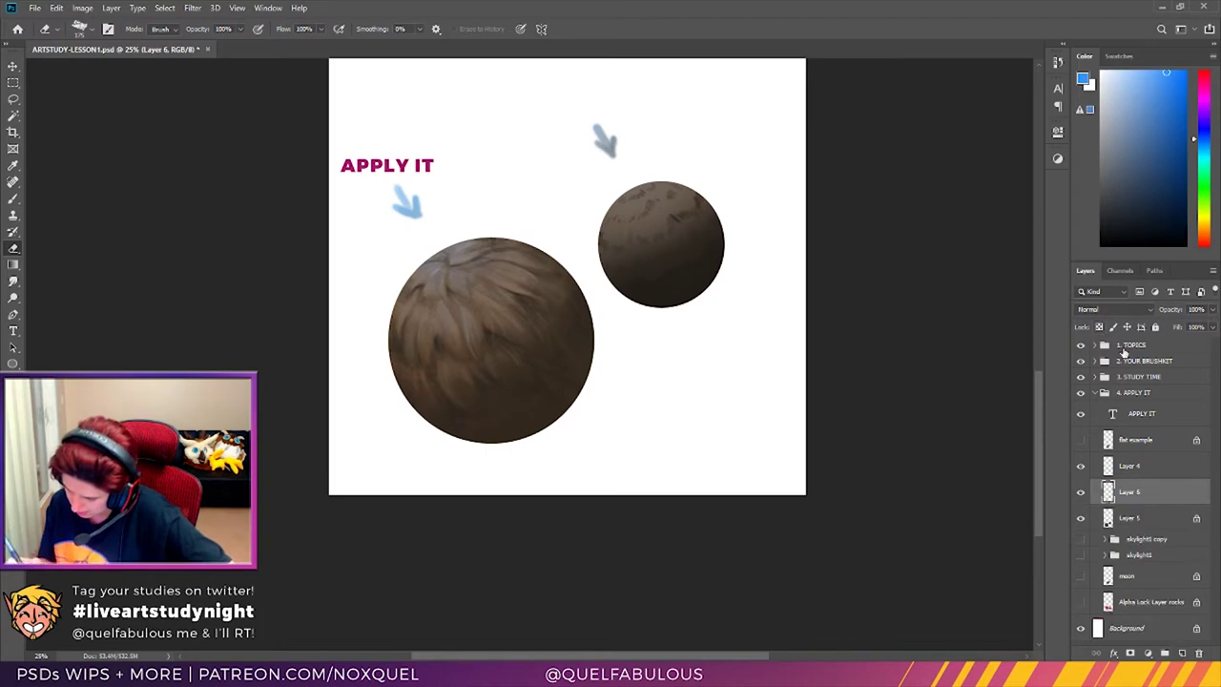
scroll(1112, 309, down, 12)
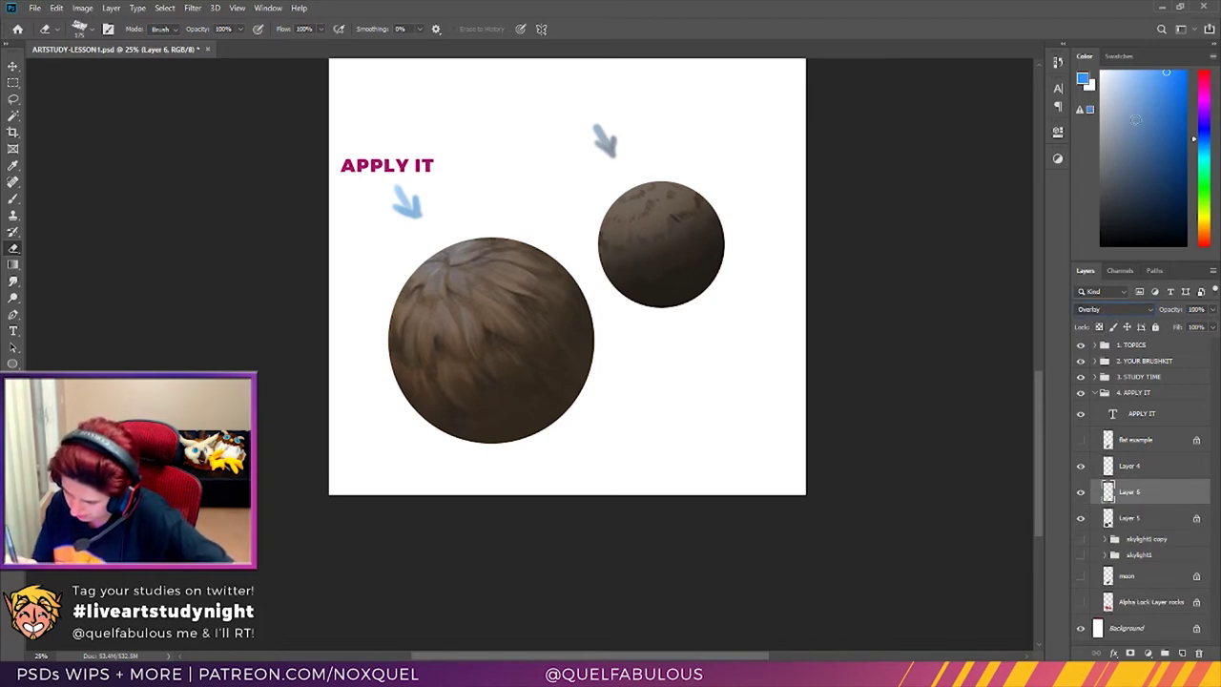
click(1115, 75)
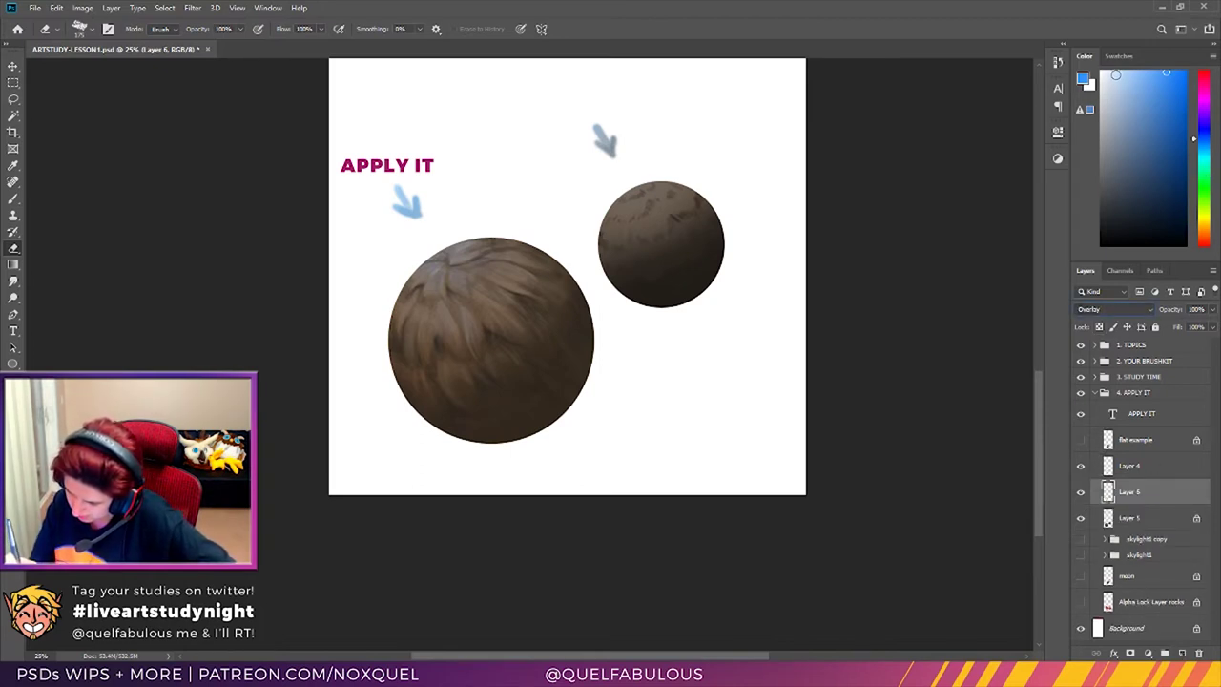
Step: Paint pale blue highlights near the large sphere's crown with a spatter brush and soften them with the textured eraser
click(13, 198)
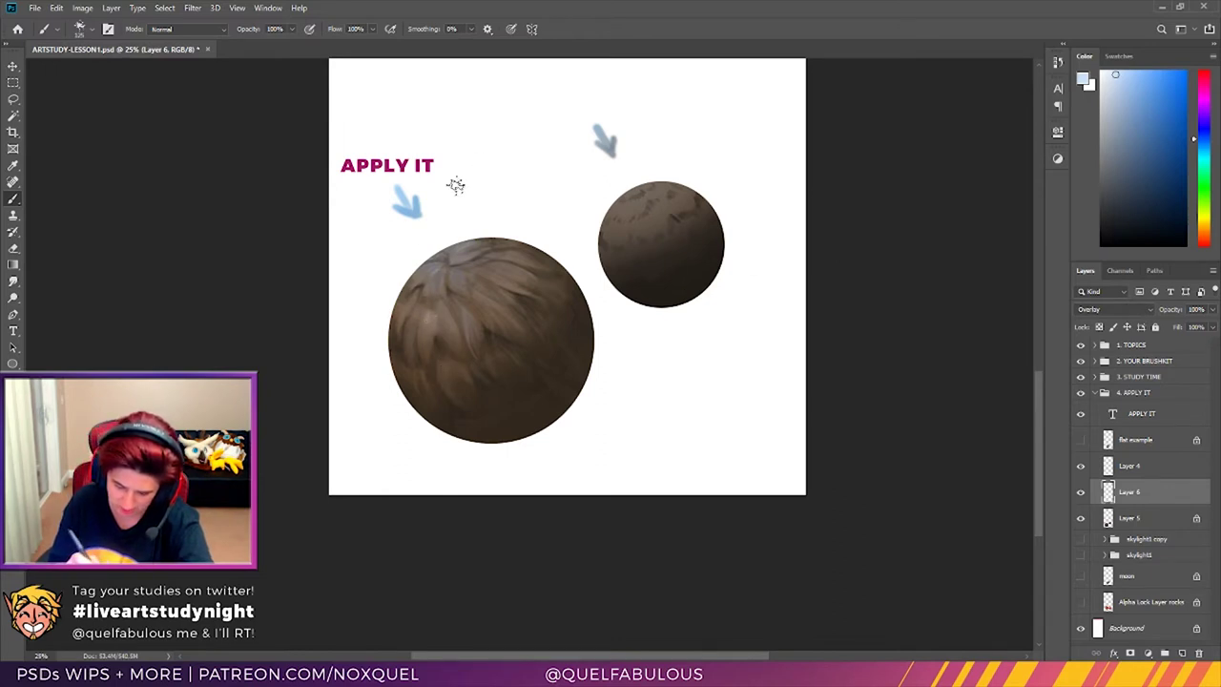
mouse_move(457, 270)
mouse_down()
mouse_move(492, 290)
mouse_move(465, 281)
mouse_move(478, 302)
mouse_move(479, 270)
mouse_move(518, 277)
mouse_up()
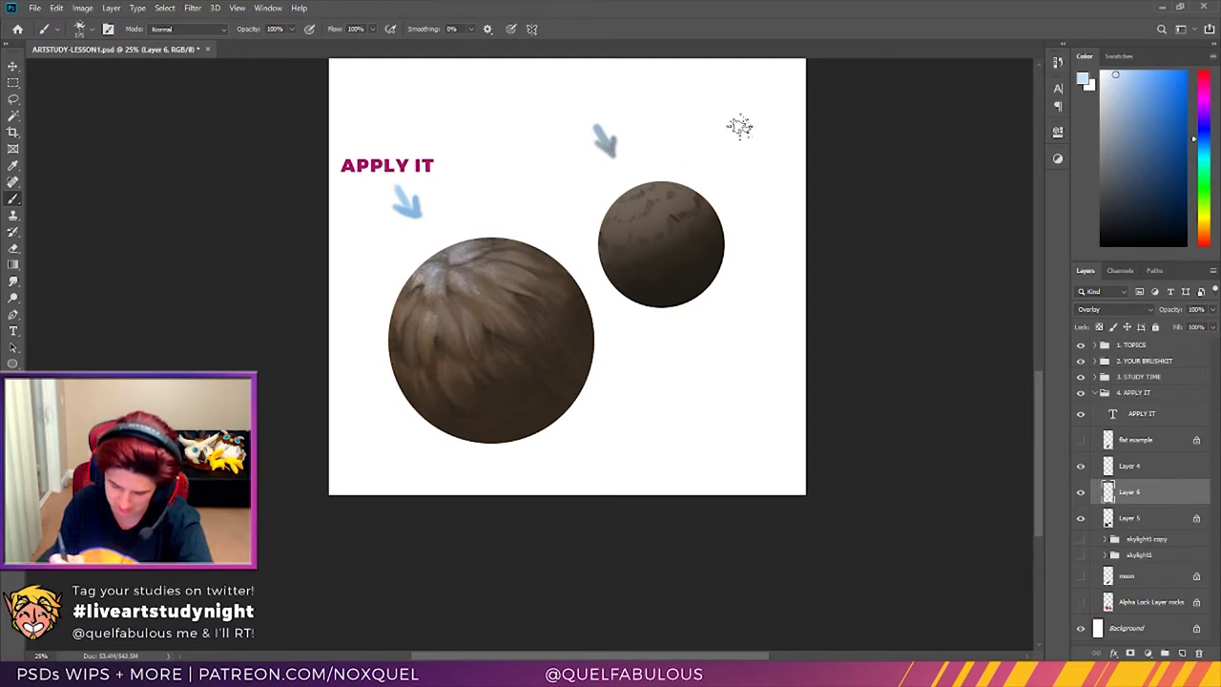
click(13, 248)
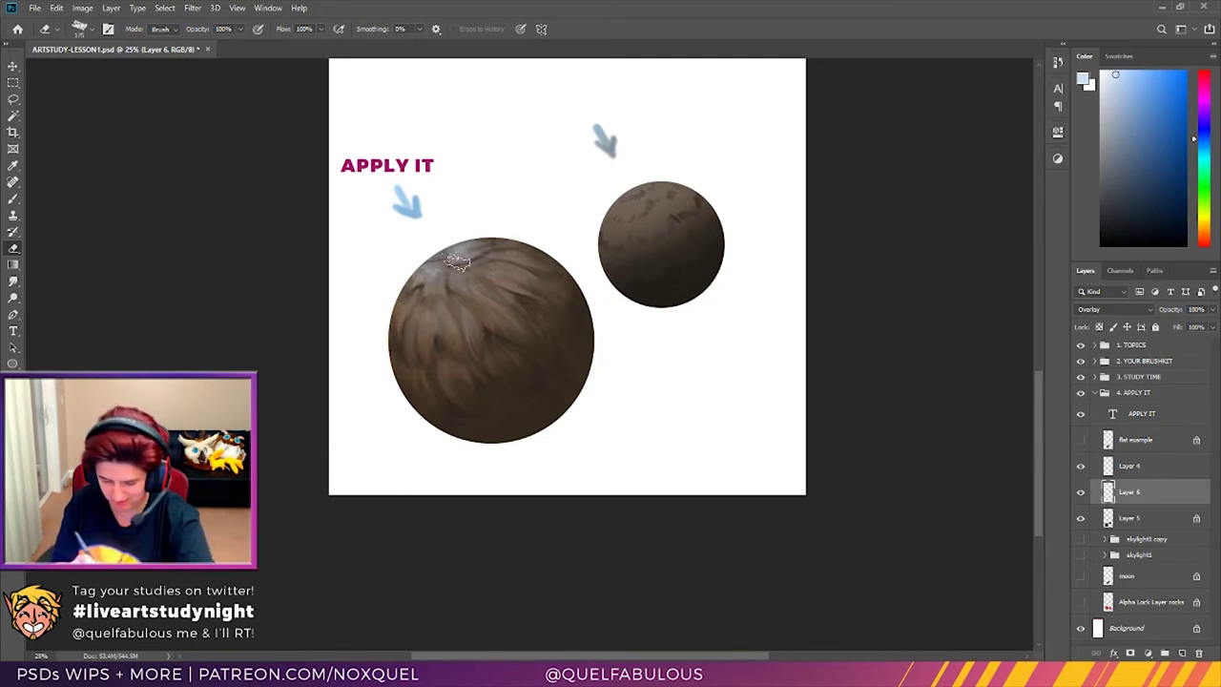
Step: Paint pale highlights along the fur clumps on the large sphere's upper side with a smaller textured brush
click(14, 198)
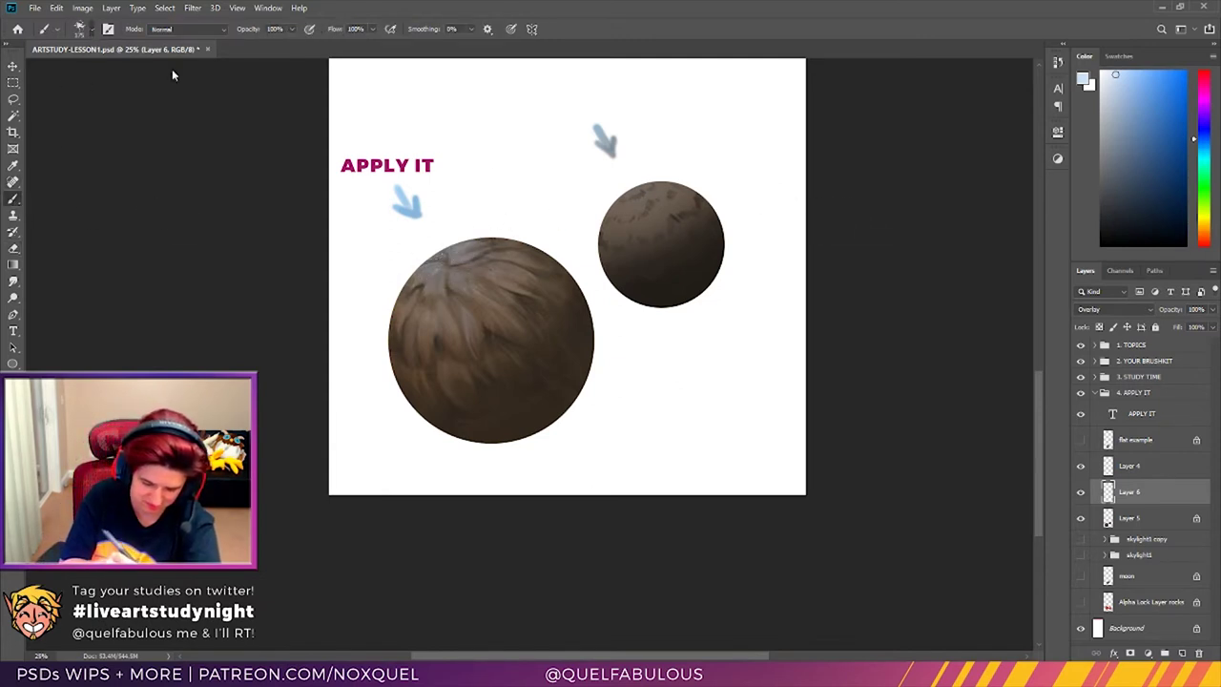
key(bracketleft)
key(bracketleft)
key(bracketleft)
key(bracketleft)
key(bracketleft)
key(bracketleft)
key(bracketleft)
key(bracketleft)
key(bracketleft)
key(bracketleft)
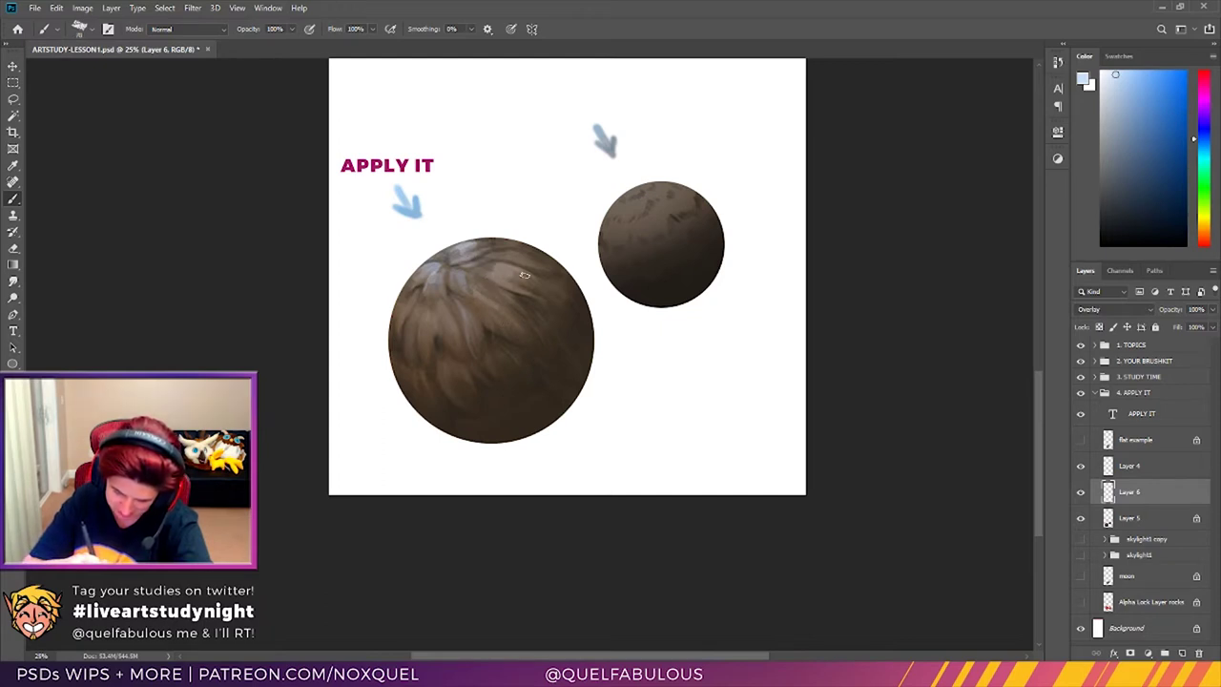
mouse_move(454, 341)
mouse_down()
mouse_move(426, 315)
mouse_move(441, 320)
mouse_move(442, 241)
mouse_move(410, 334)
mouse_move(426, 303)
mouse_up()
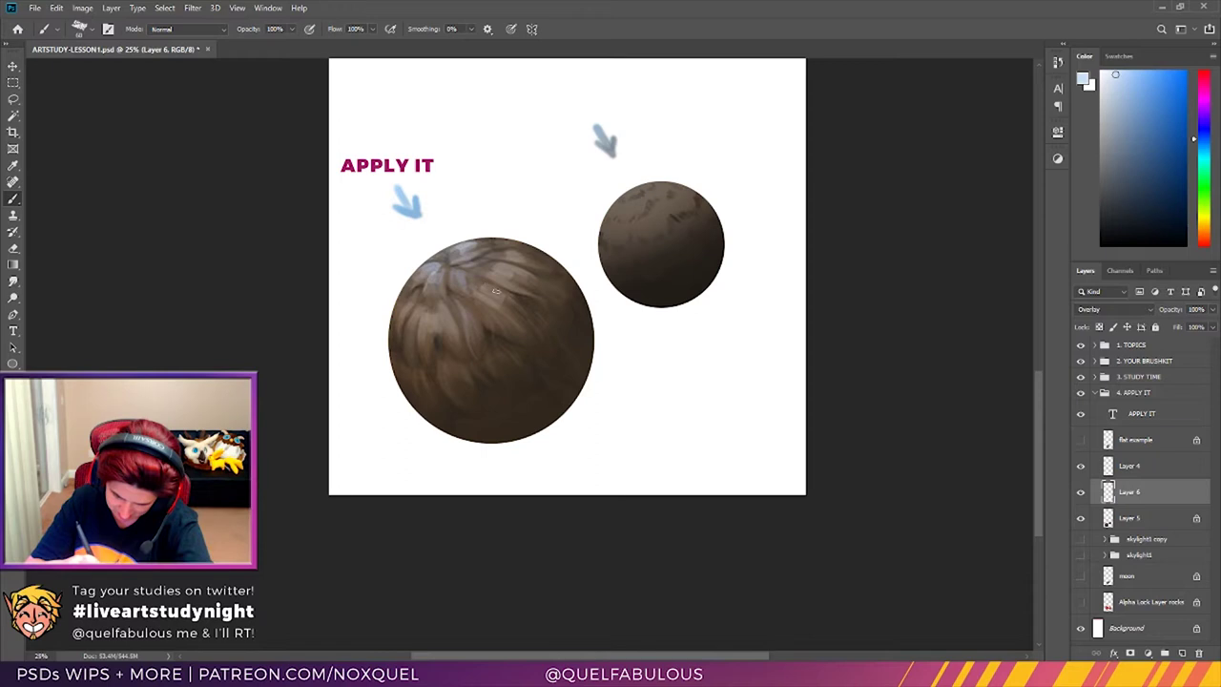
Step: Trim the pale highlights with the textured eraser and paint thin light strands across the middle of the large sphere
click(13, 252)
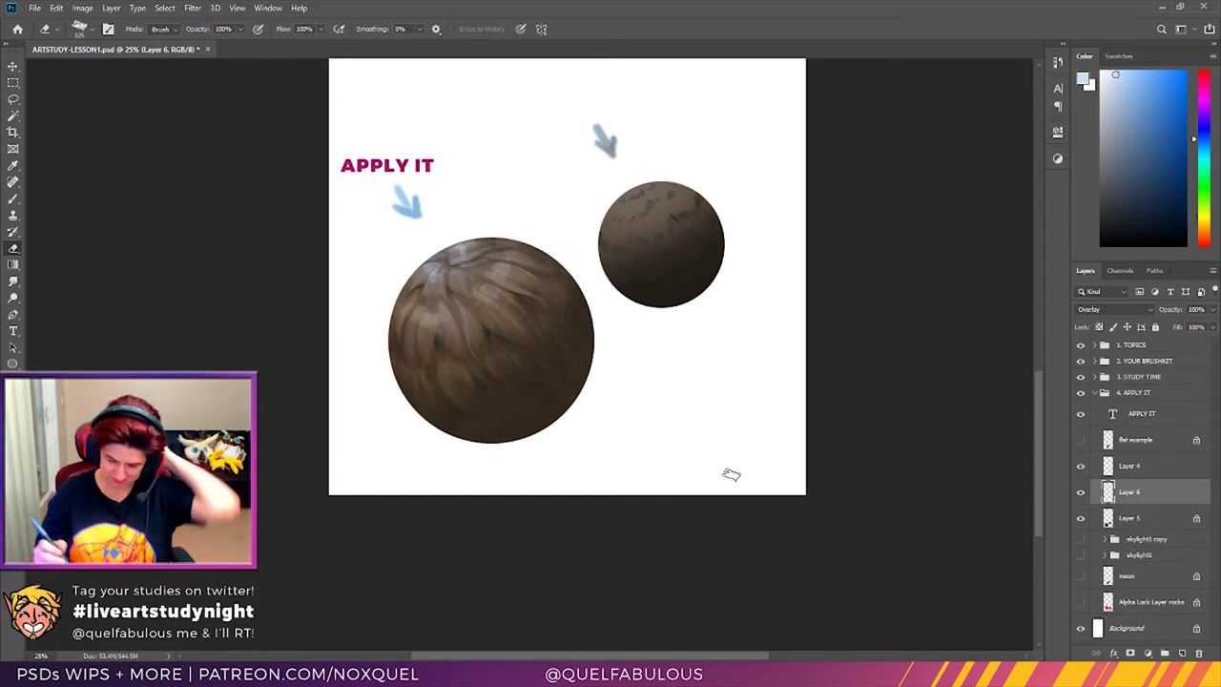
key(b)
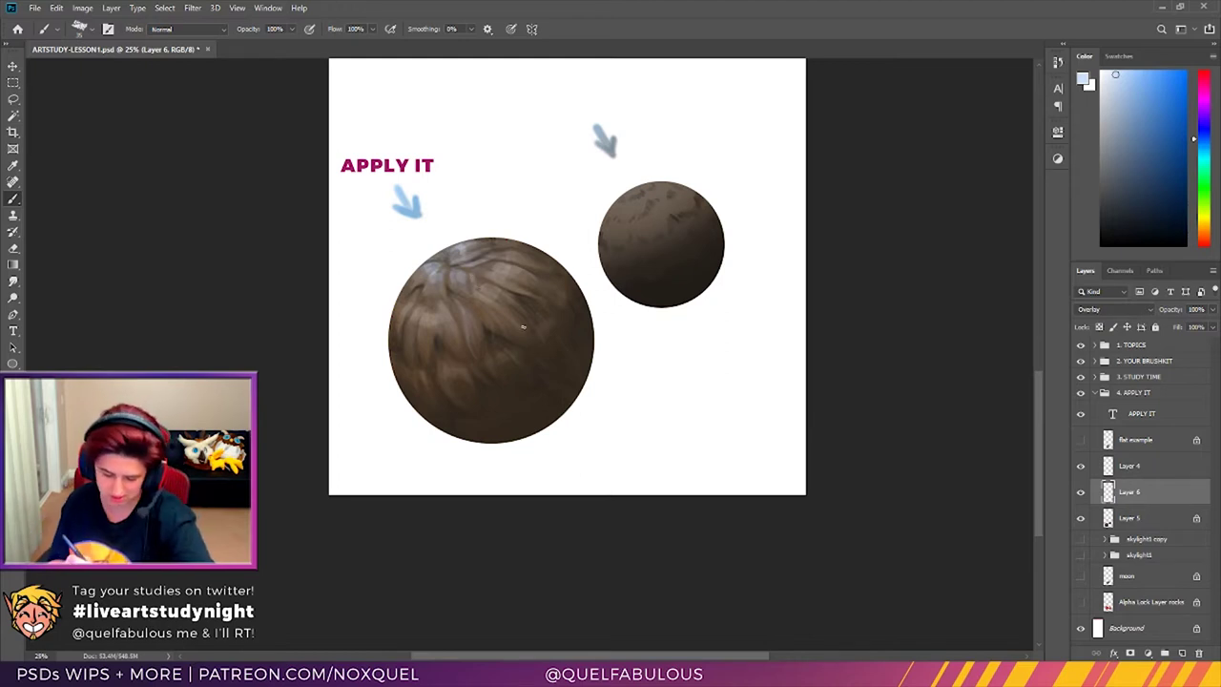
key(e)
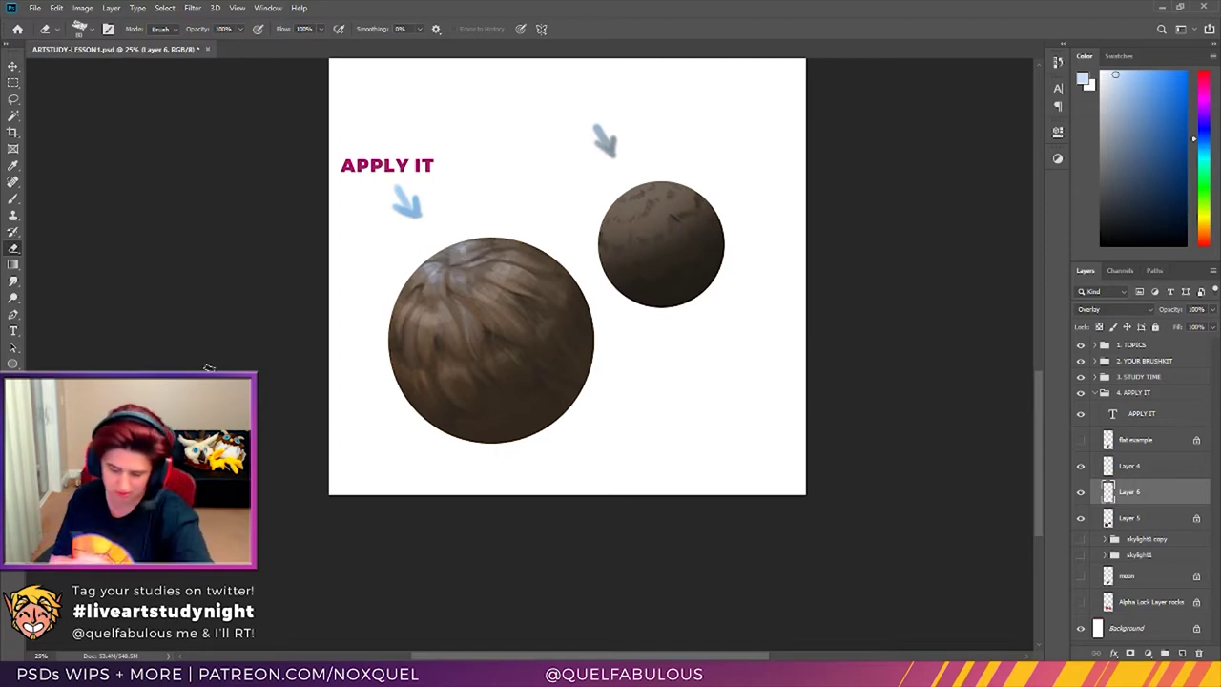
Step: Paint finer pale highlight strands on the large sphere's left and upper fur clumps with a small textured brush
key(z)
click(505, 361)
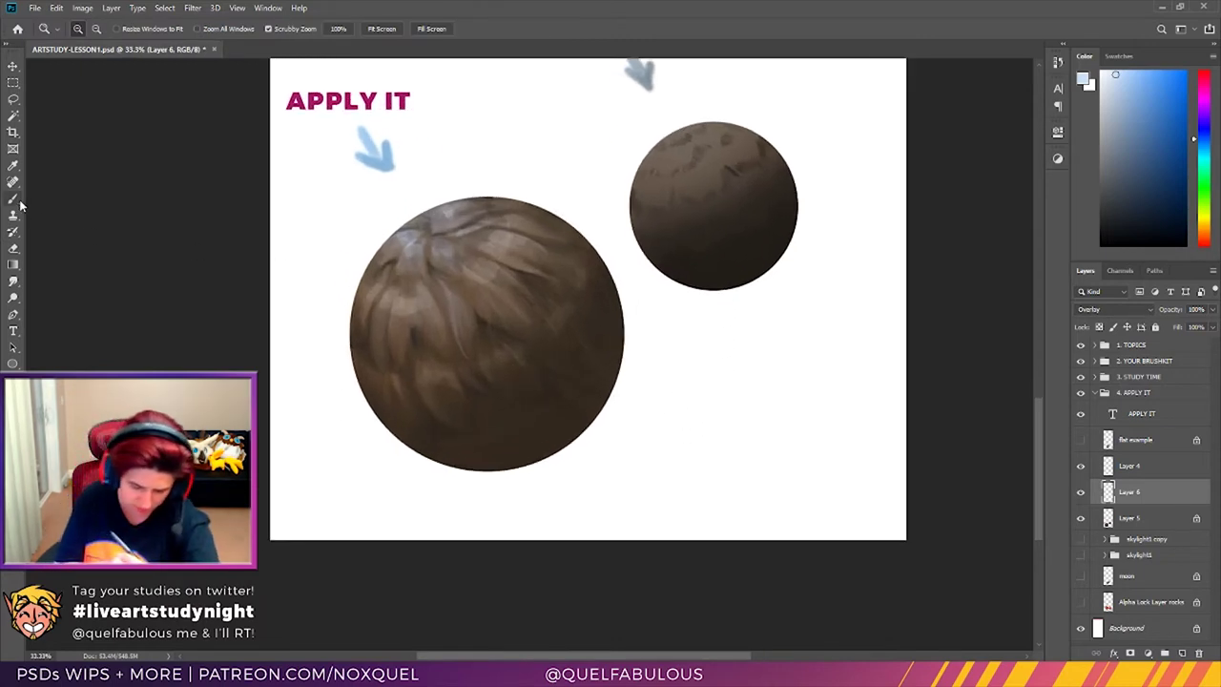
key(b)
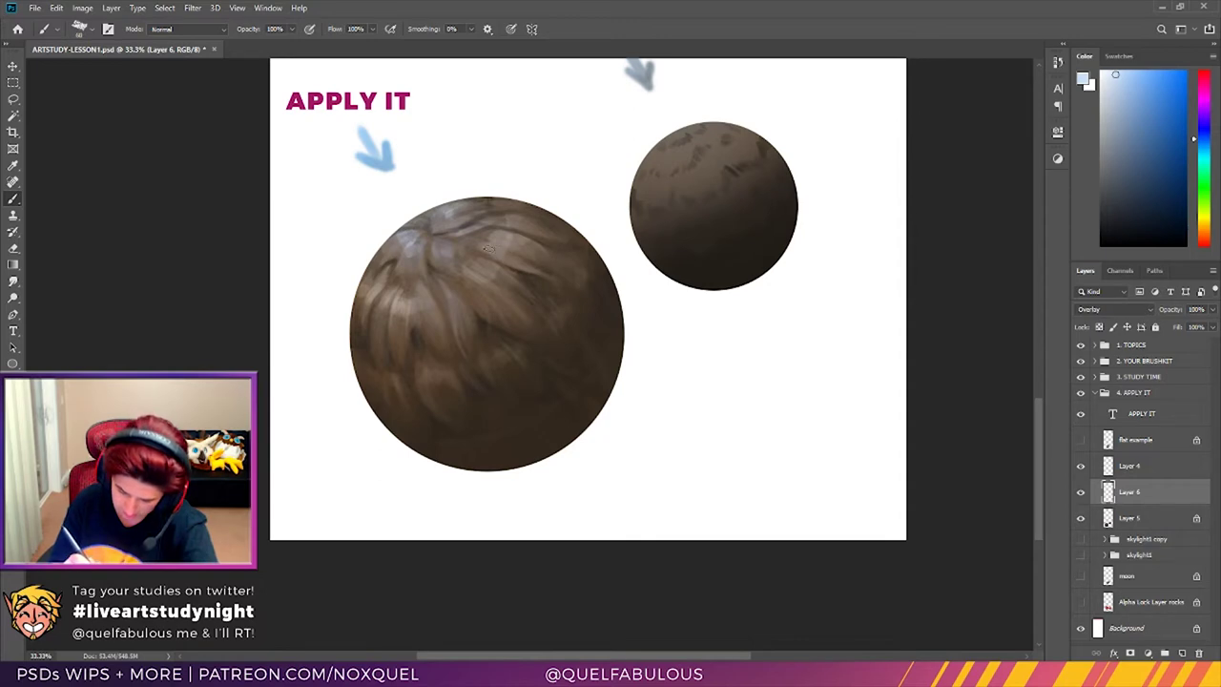
key(bracketleft)
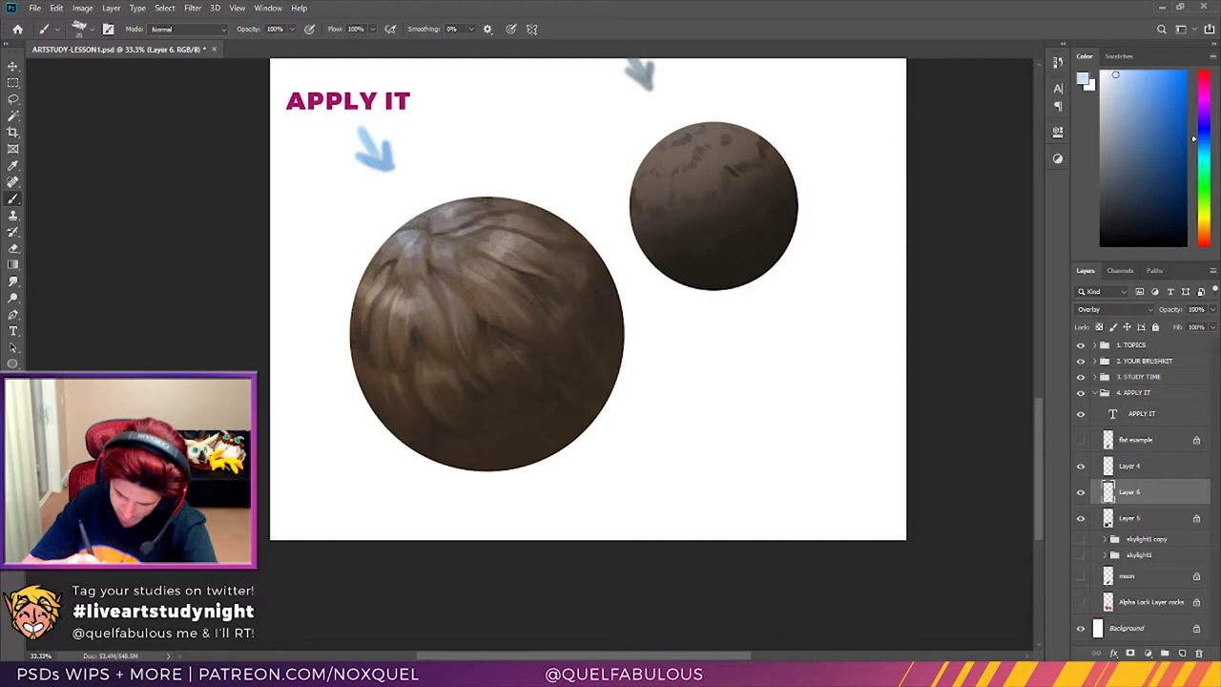
Step: Enlarge the textured brush to 175, undo the broad highlight stroke and paint softer highlights on the large sphere's lower fur clumps
key(bracketright)
key(bracketright)
key(bracketright)
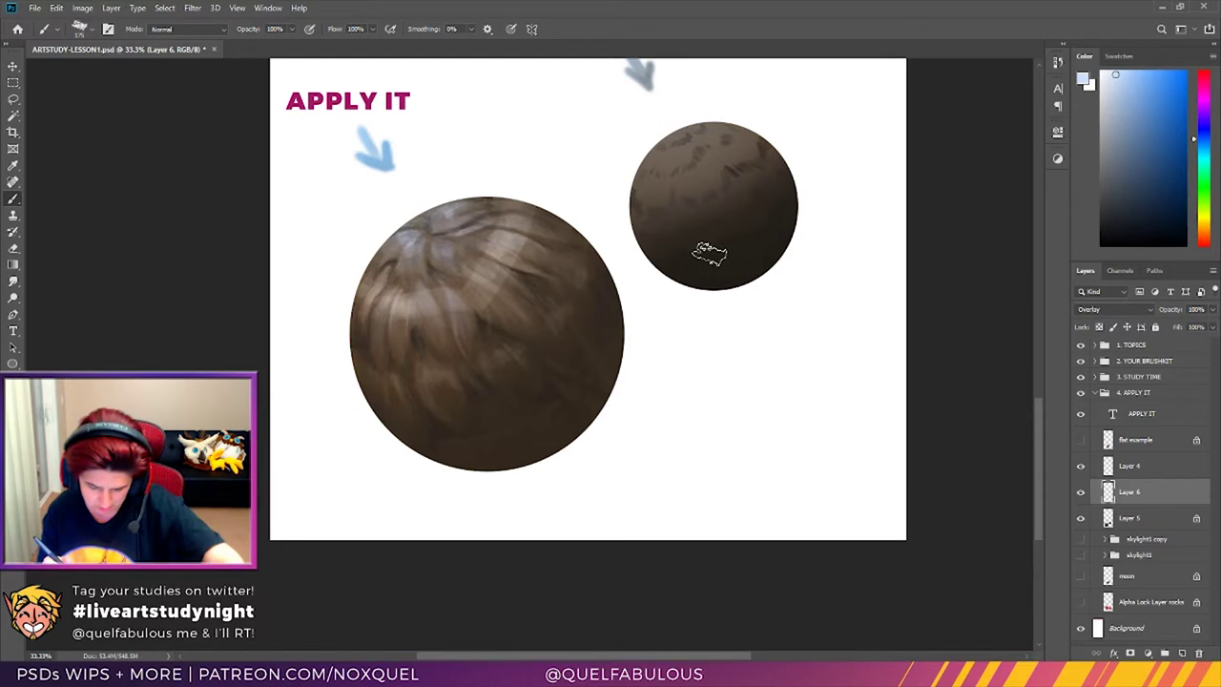
key(ctrl+z)
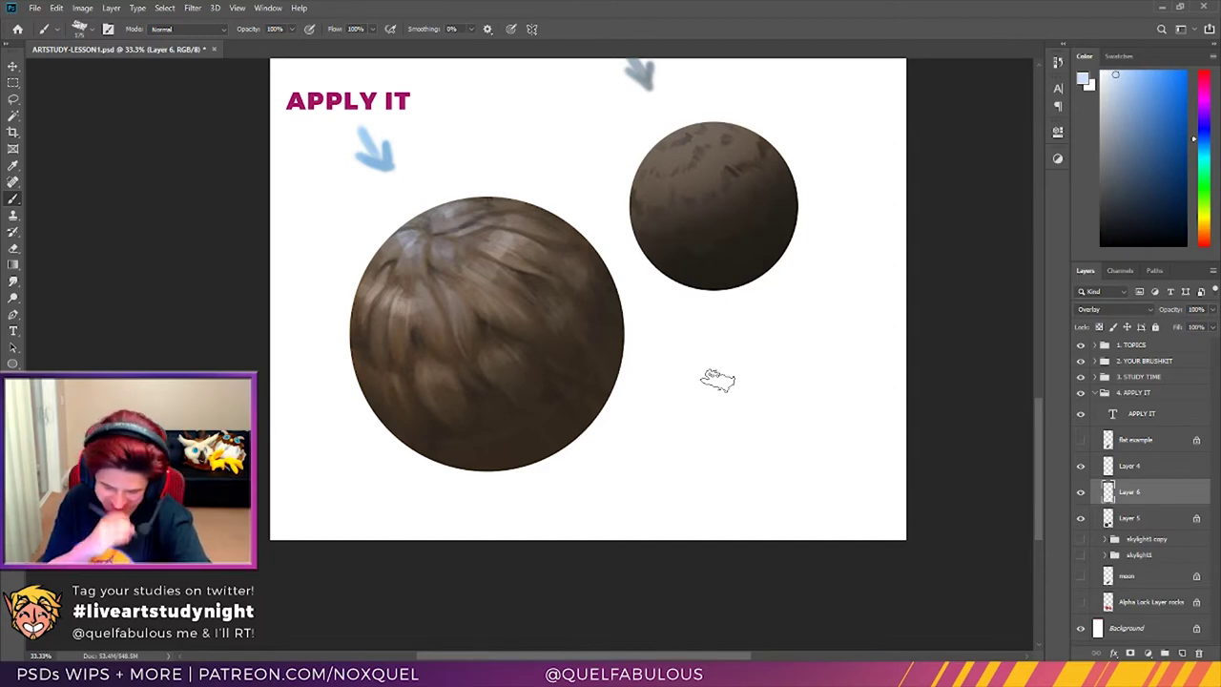
key(i)
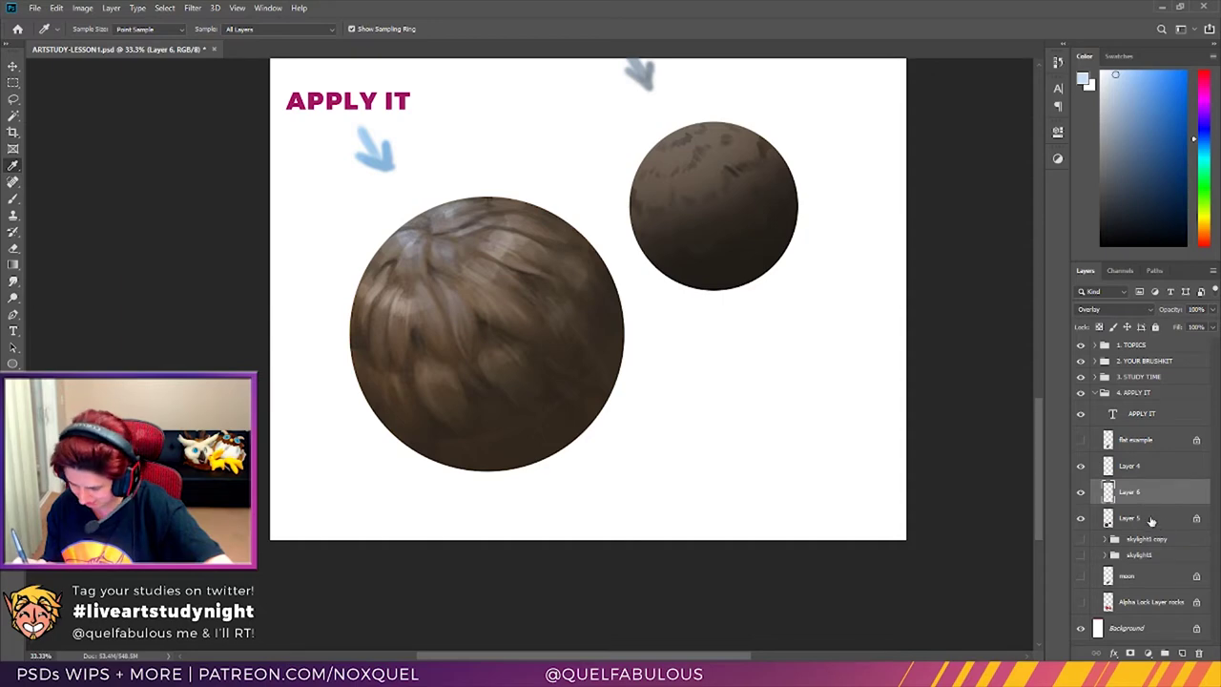
Step: Merge Layer 6 with Layer 5, and paint sampled dark grey-blue strokes around the large sphere's crown with the brush reduced to 40
shift+click(1152, 521)
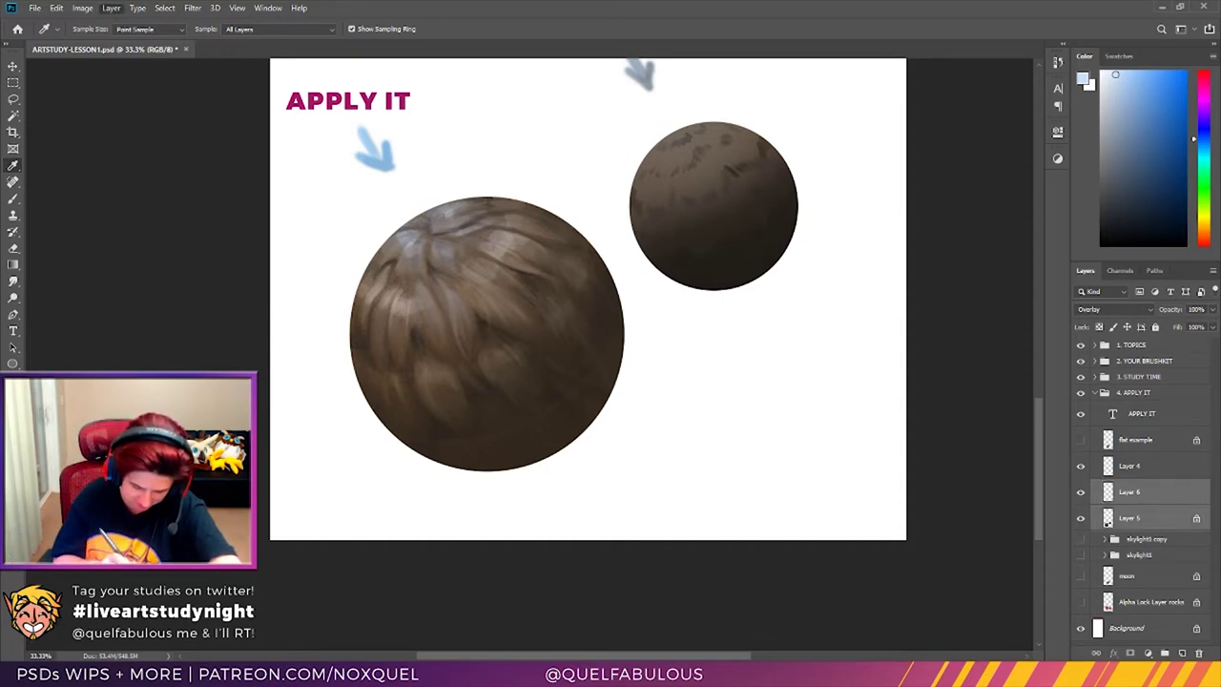
key(ctrl+e)
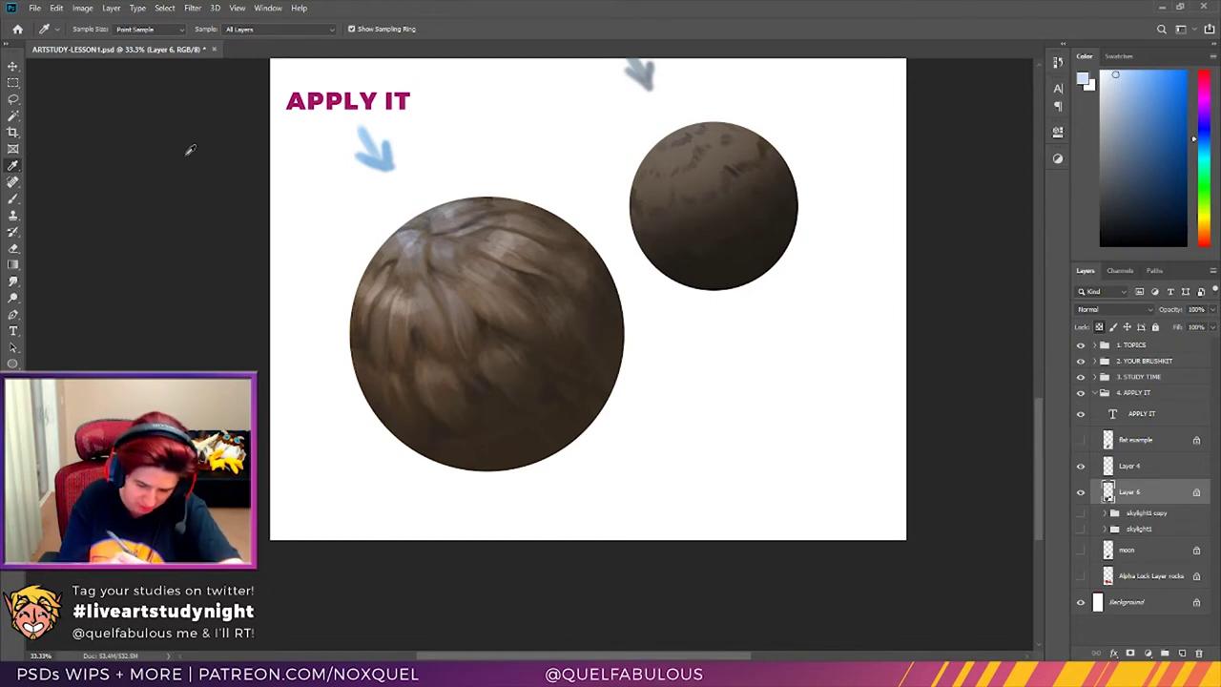
click(436, 219)
click(13, 199)
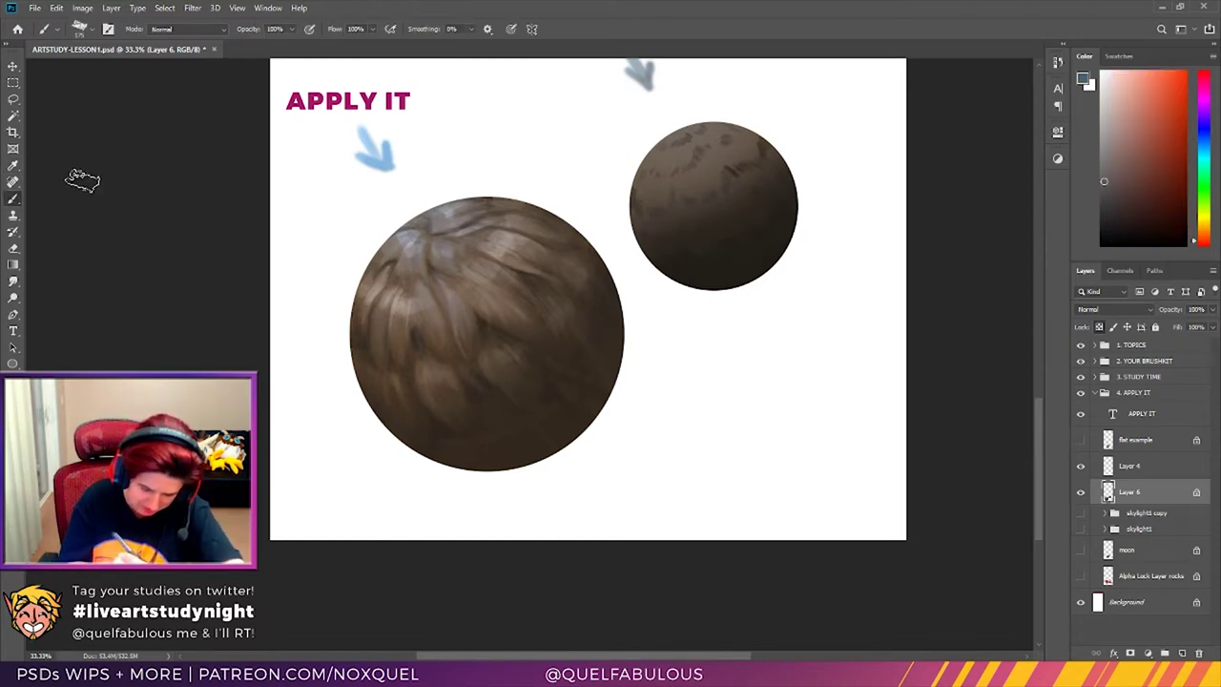
key(bracketleft)
key(bracketleft)
key(bracketleft)
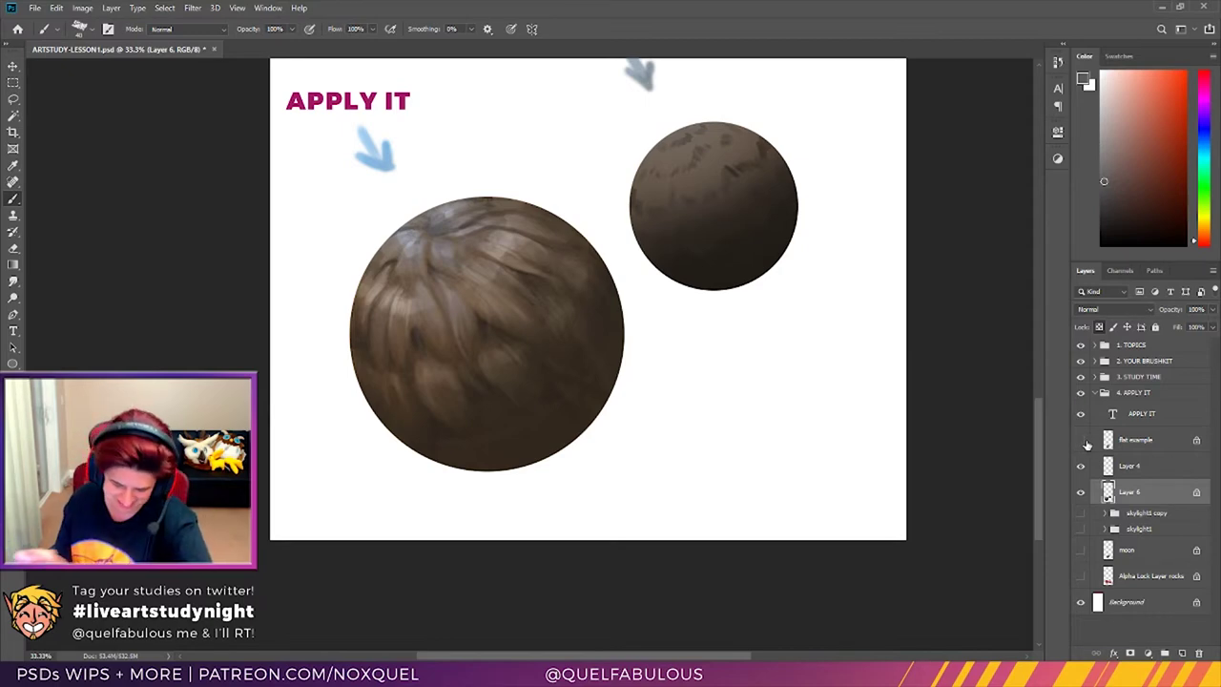
Step: Sample a lighter grey from the fur at the crown and paint thin light strands on the large sphere's upper clumps
click(14, 165)
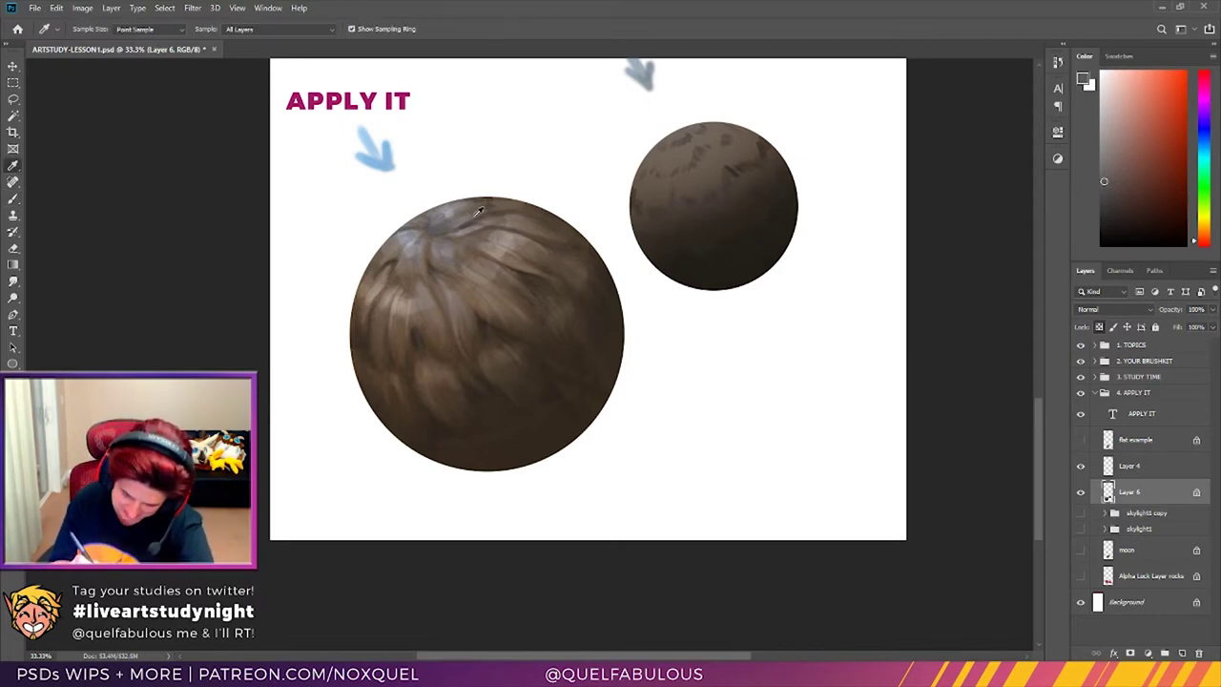
click(473, 225)
click(466, 229)
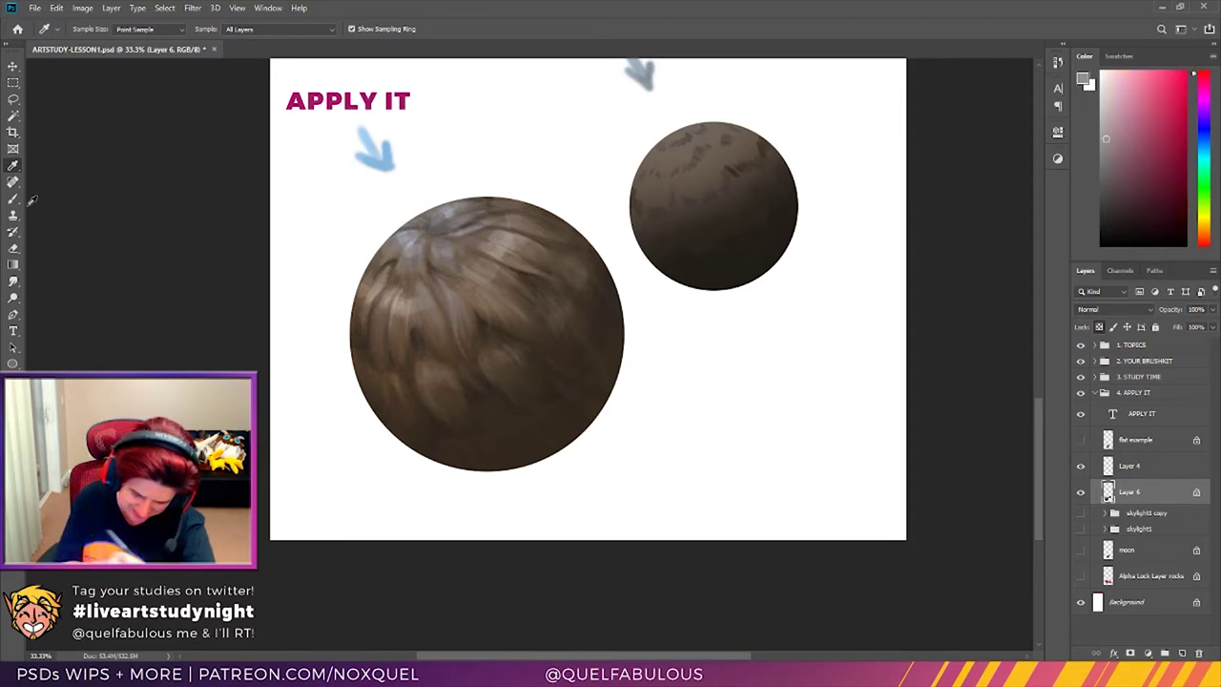
click(13, 197)
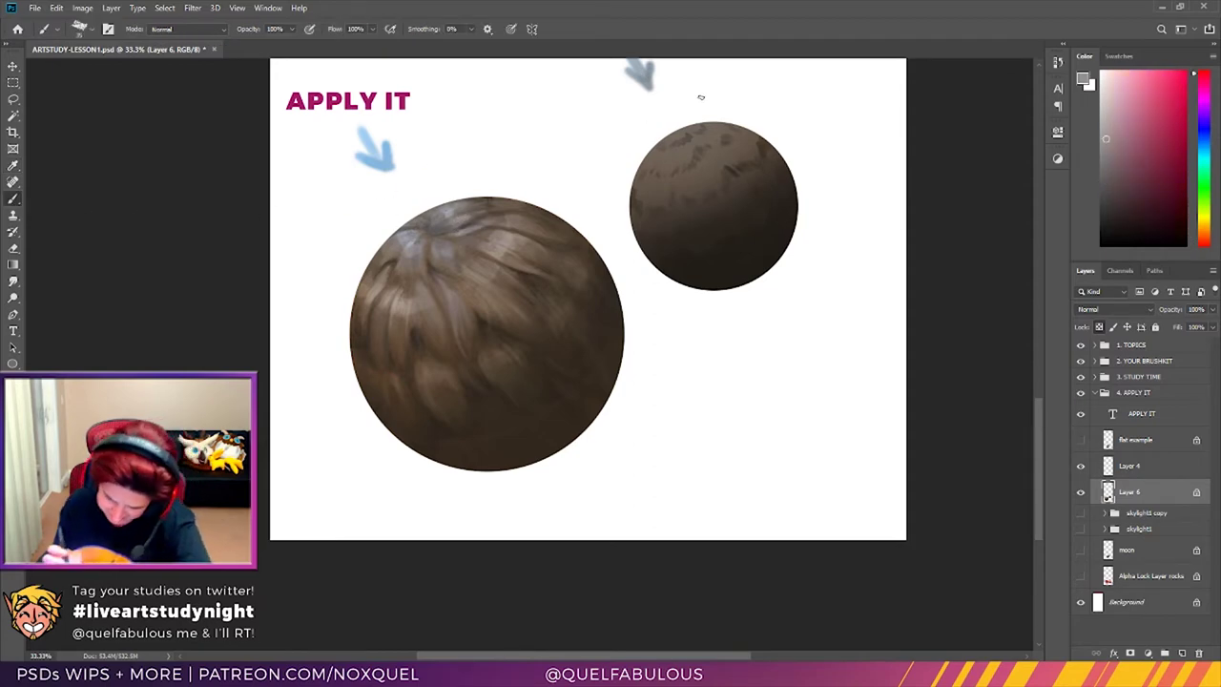
Step: Paint sampled dark brown gaps between the large sphere's left fur clumps with a smaller brush, and add strands in a sampled mid brown
click(15, 166)
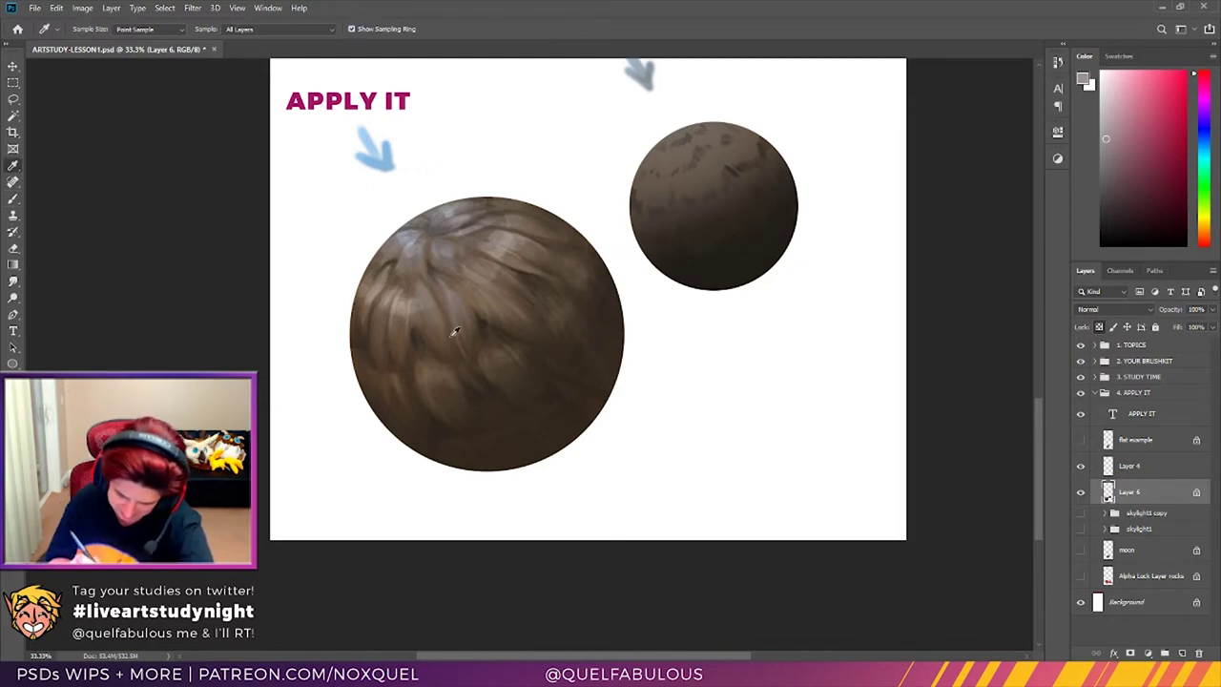
click(416, 335)
click(13, 199)
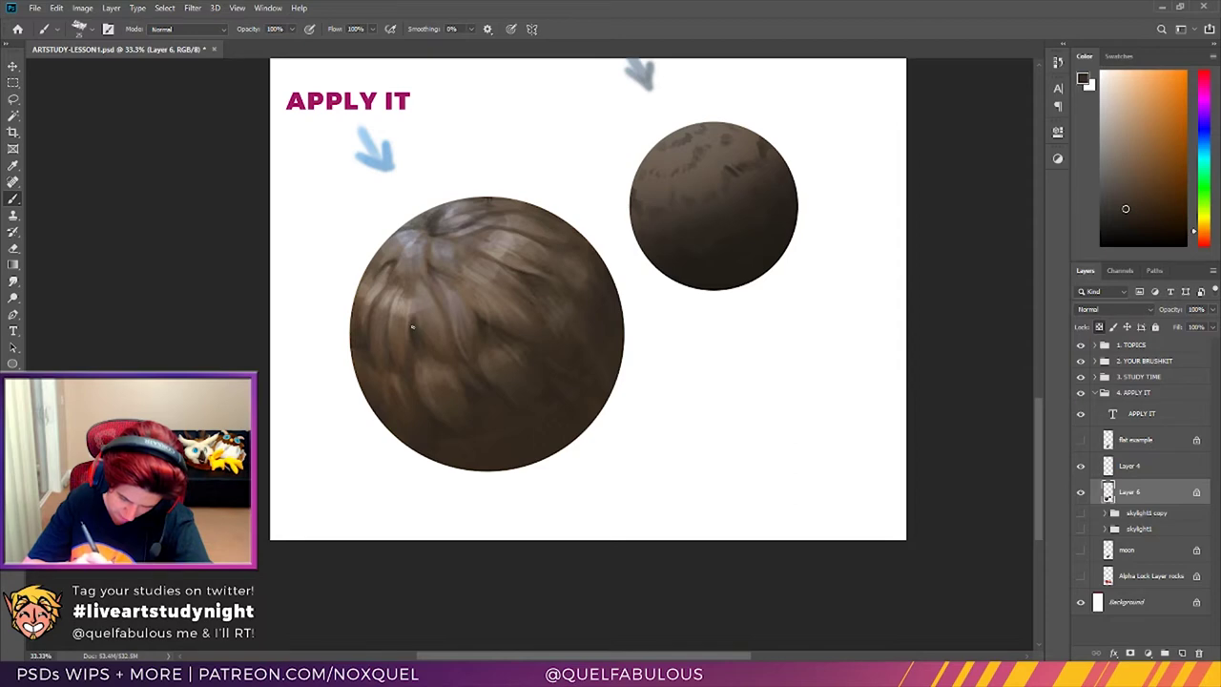
key(bracketleft)
key(bracketleft)
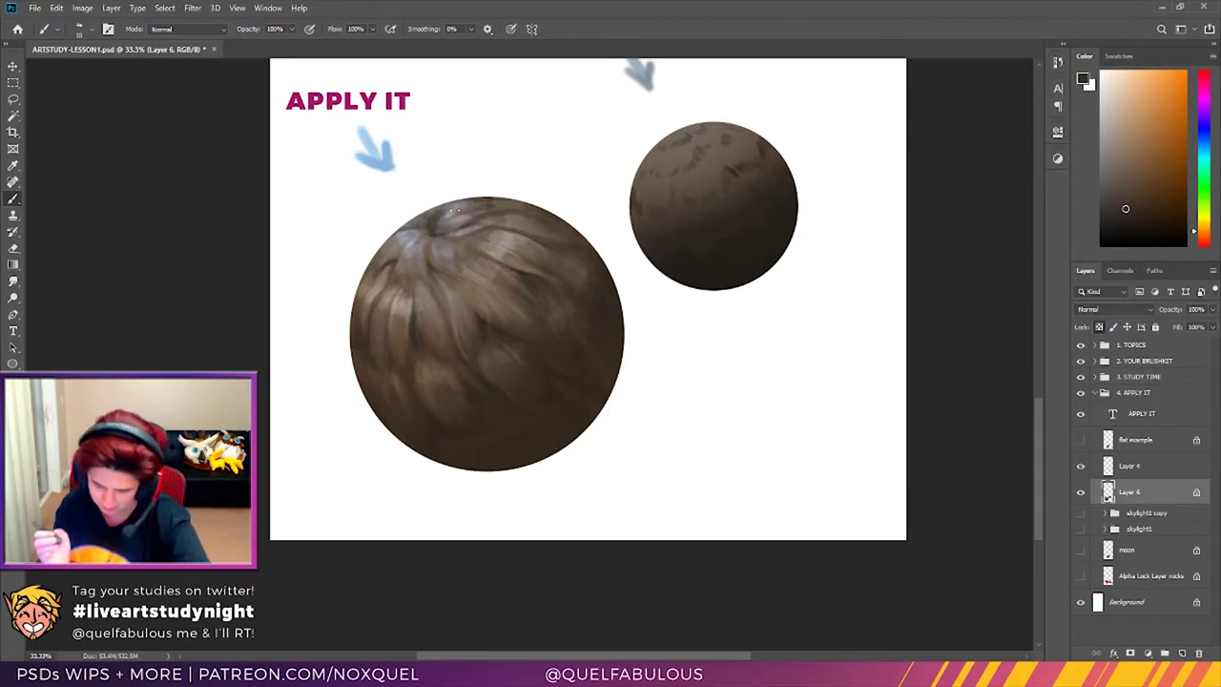
click(13, 165)
click(402, 334)
key(b)
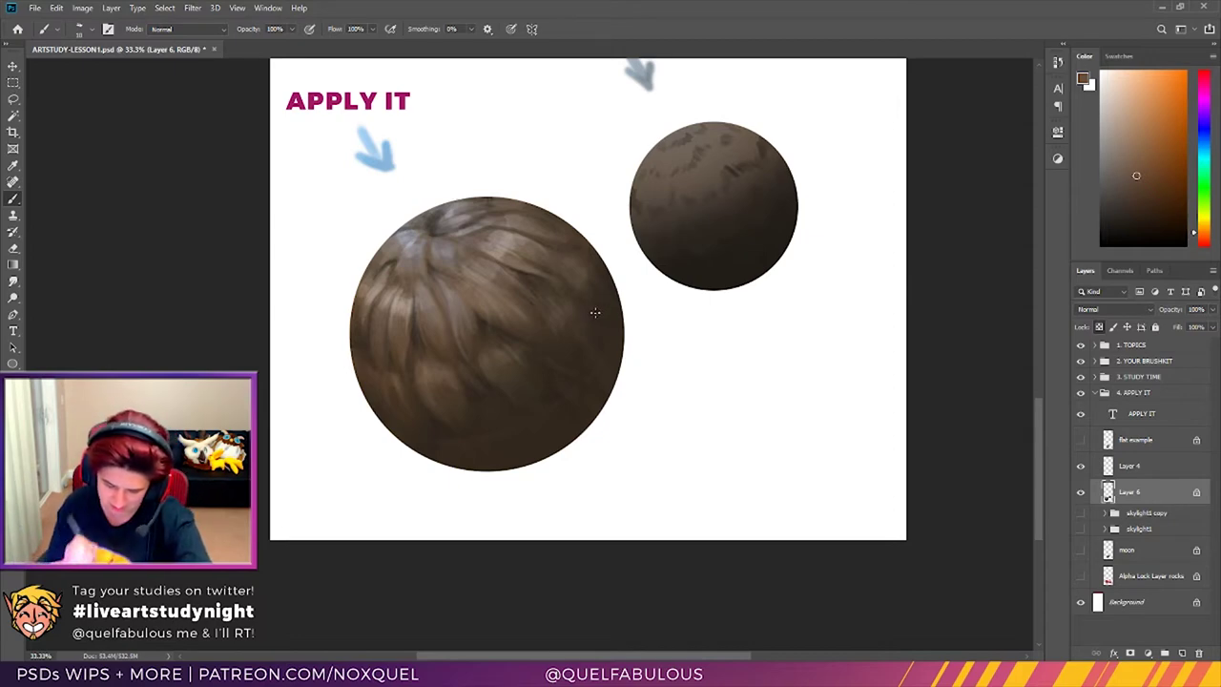
Step: Check what Layer 4 contributes by toggling its visibility, delete it, and add a new empty layer above Layer 6
key(z)
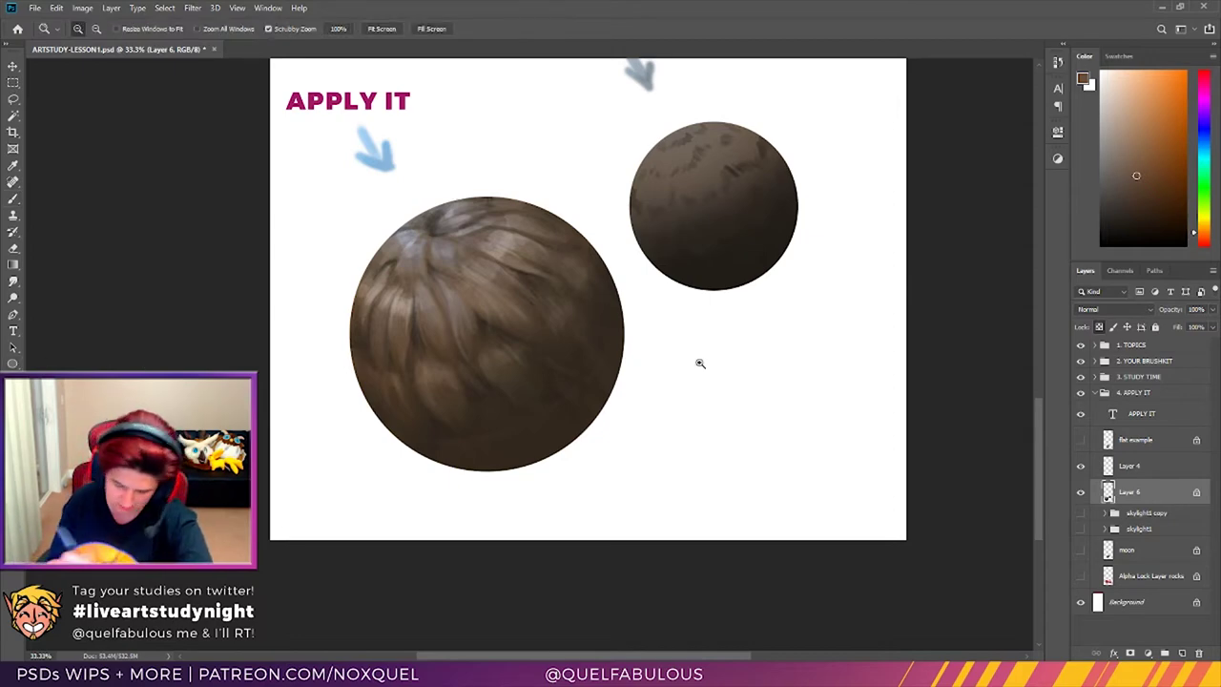
click(1149, 471)
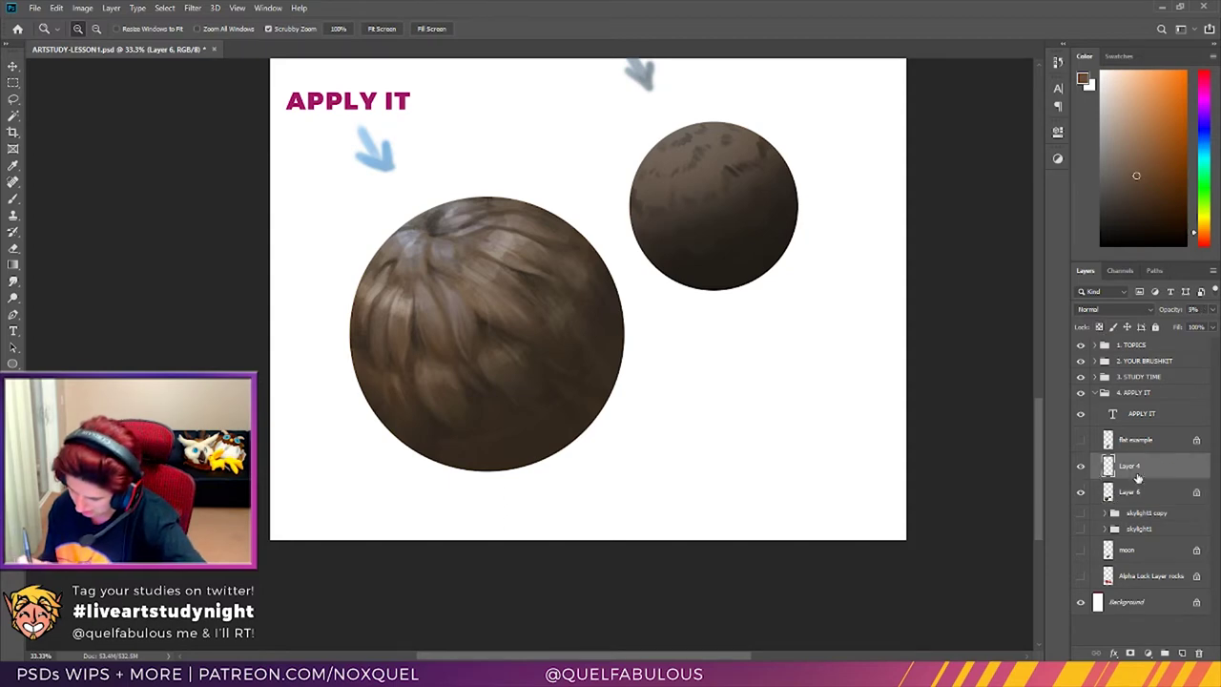
click(1081, 467)
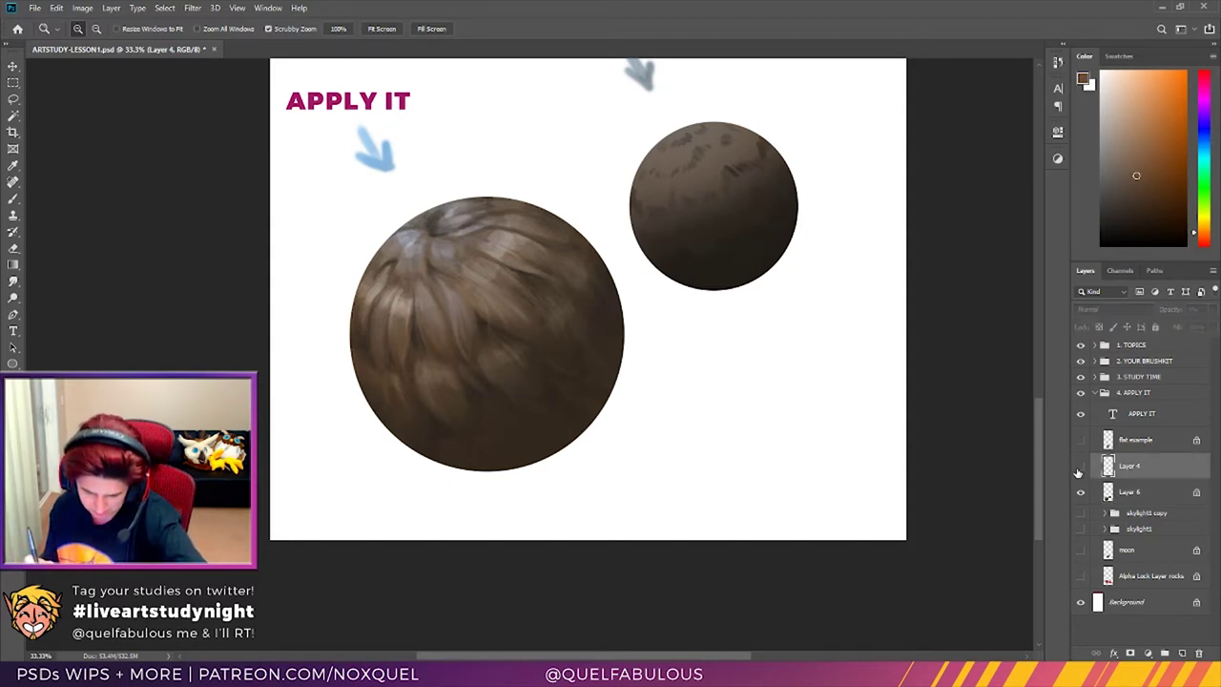
click(1079, 468)
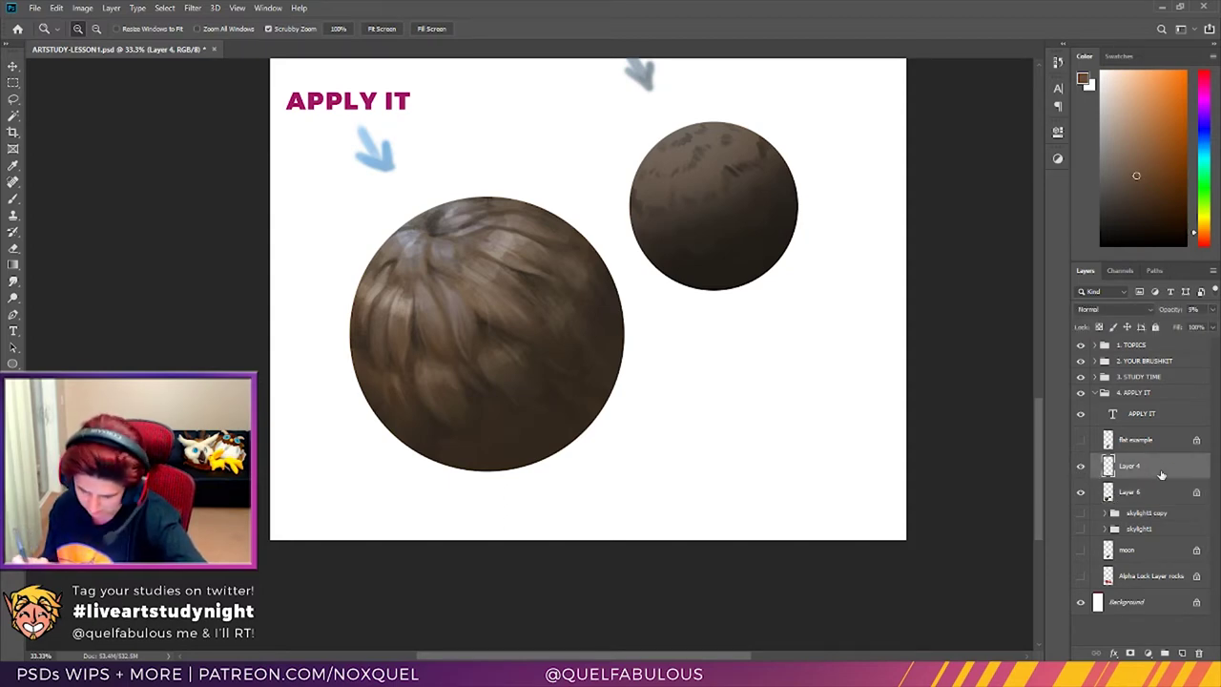
drag(1149, 474, 1201, 655)
click(1182, 652)
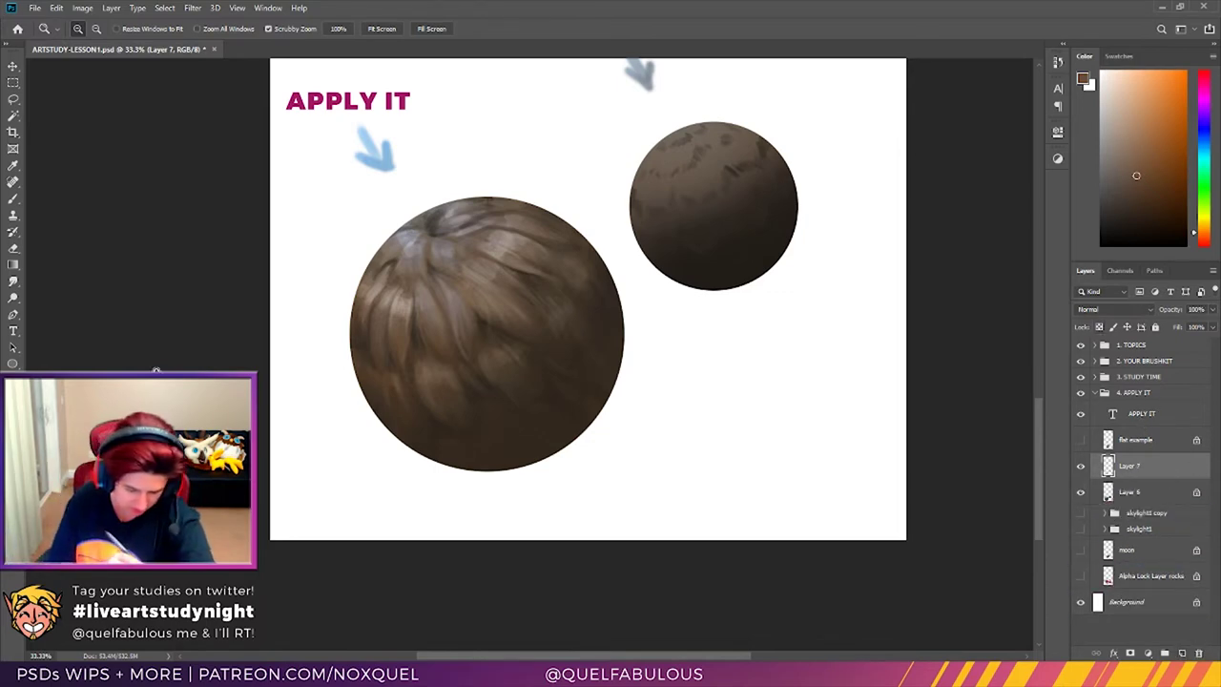
Step: Sample a brown from the large sphere's upper-left fur and paint fine strands over the left clumps on the new layer
click(450, 344)
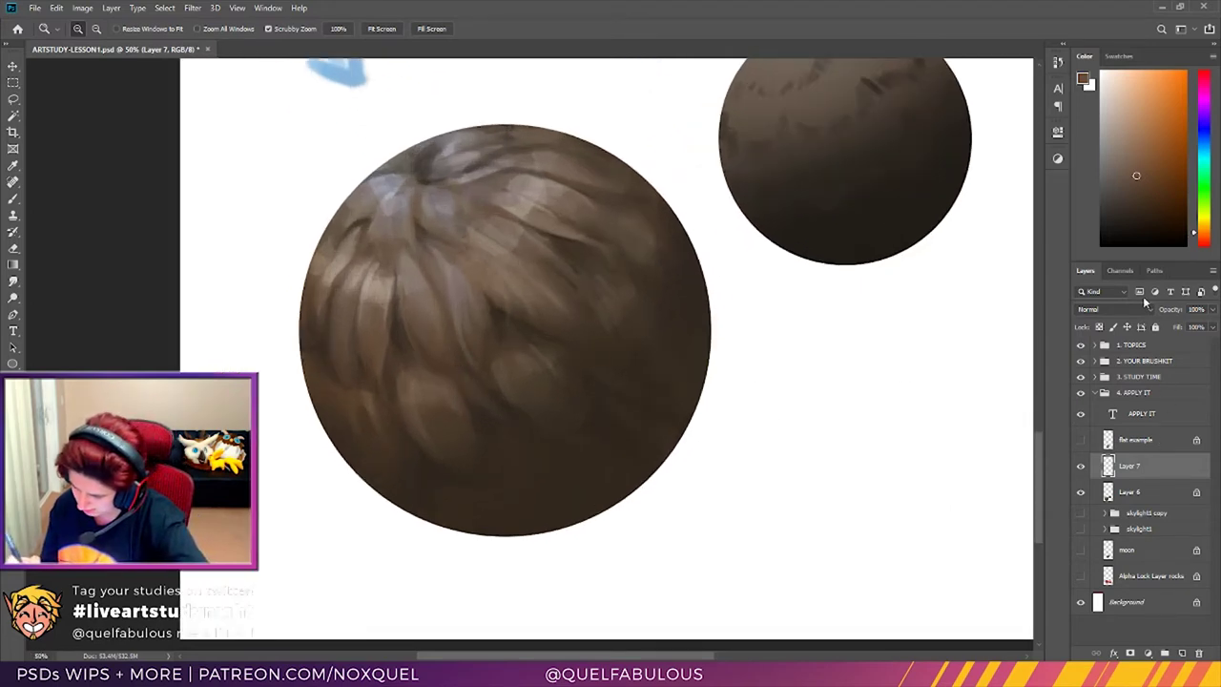
click(13, 166)
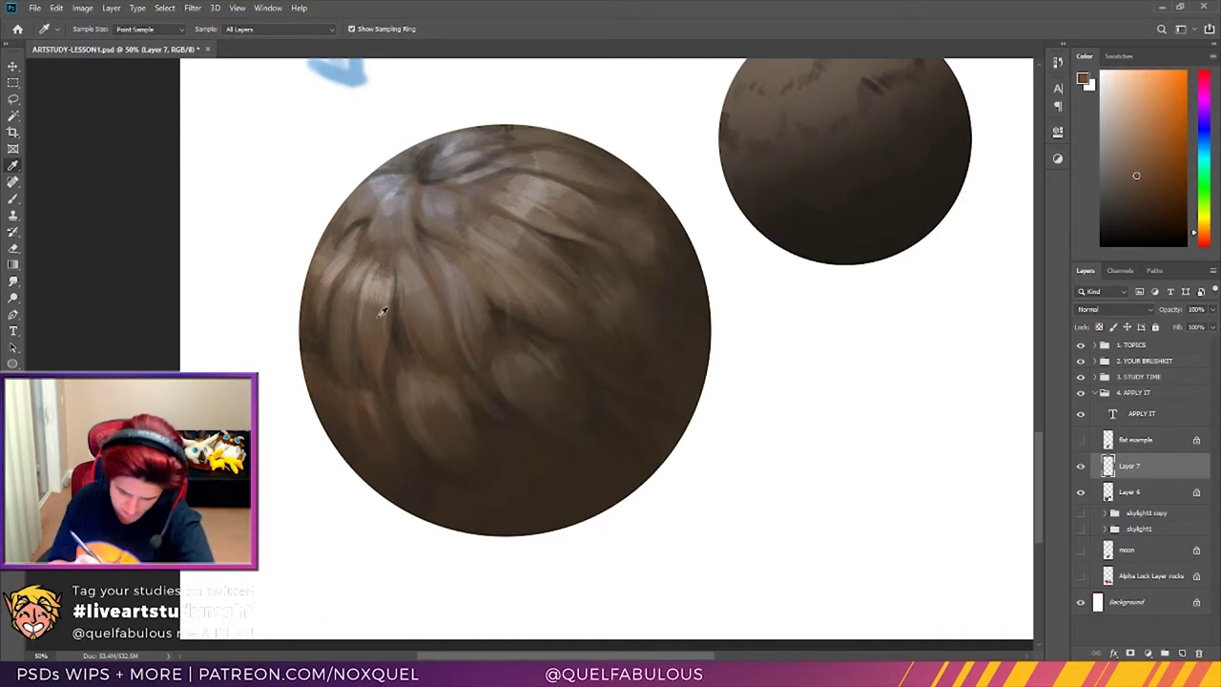
click(335, 248)
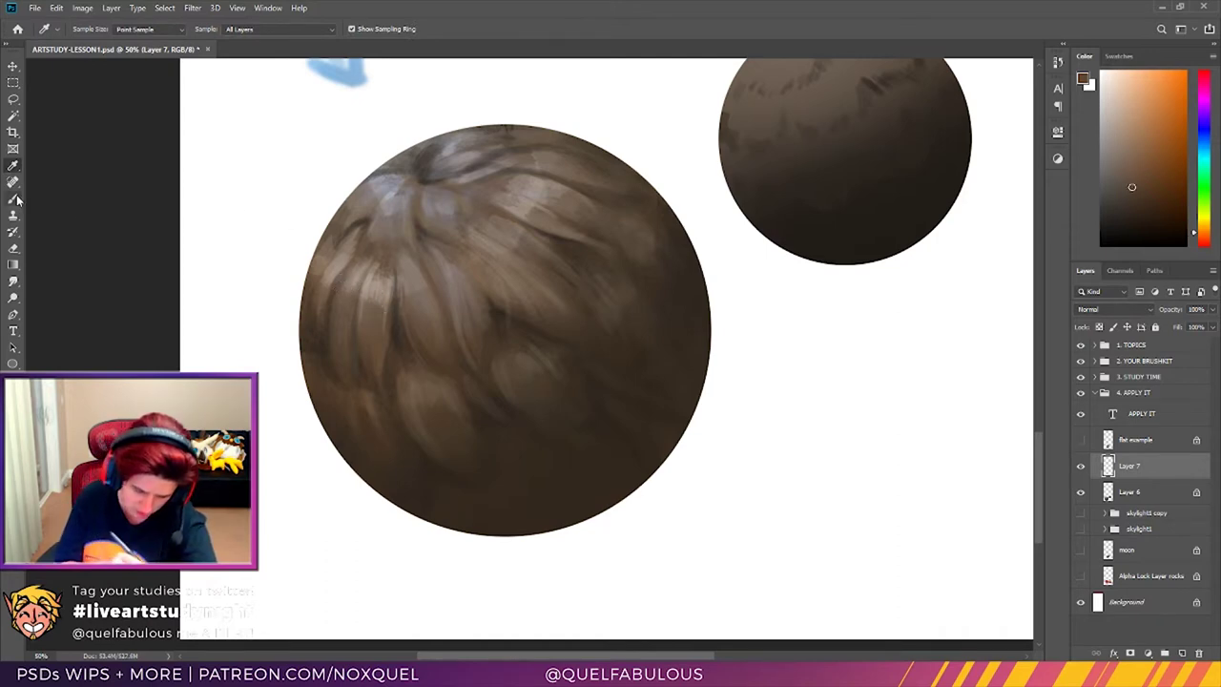
click(15, 199)
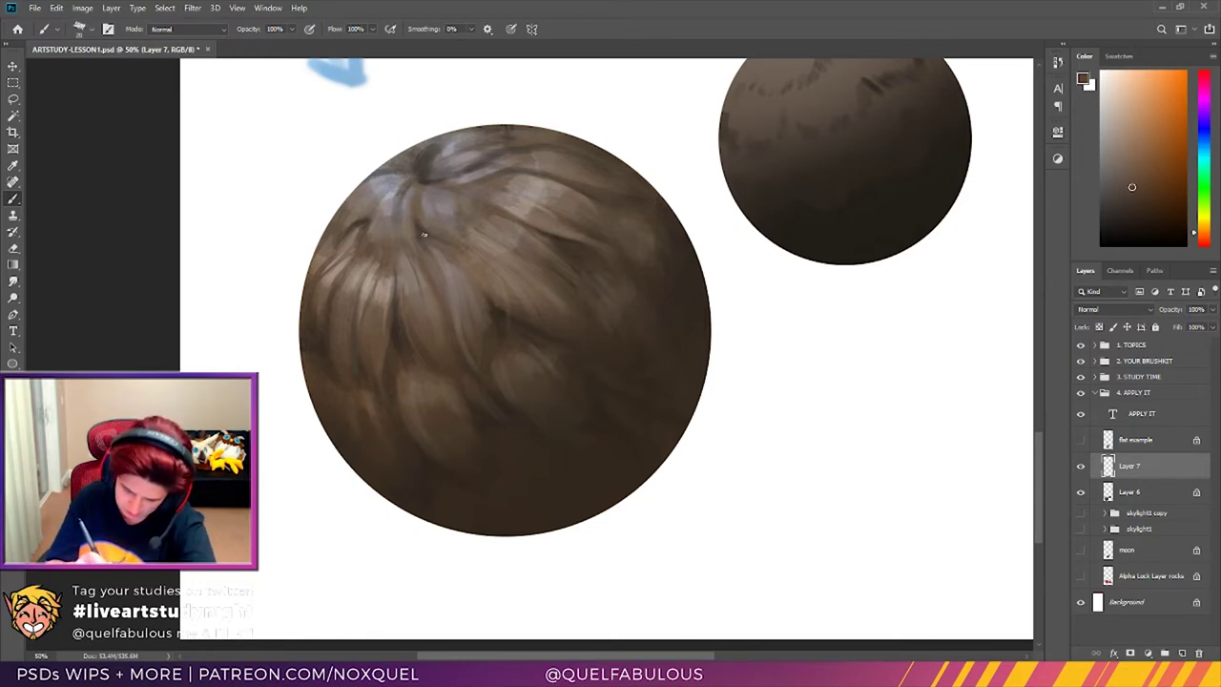
Step: Sample dark browns from the large and small spheres and paint deeper shadow strands between the large sphere's middle clumps
click(13, 166)
click(485, 285)
click(13, 198)
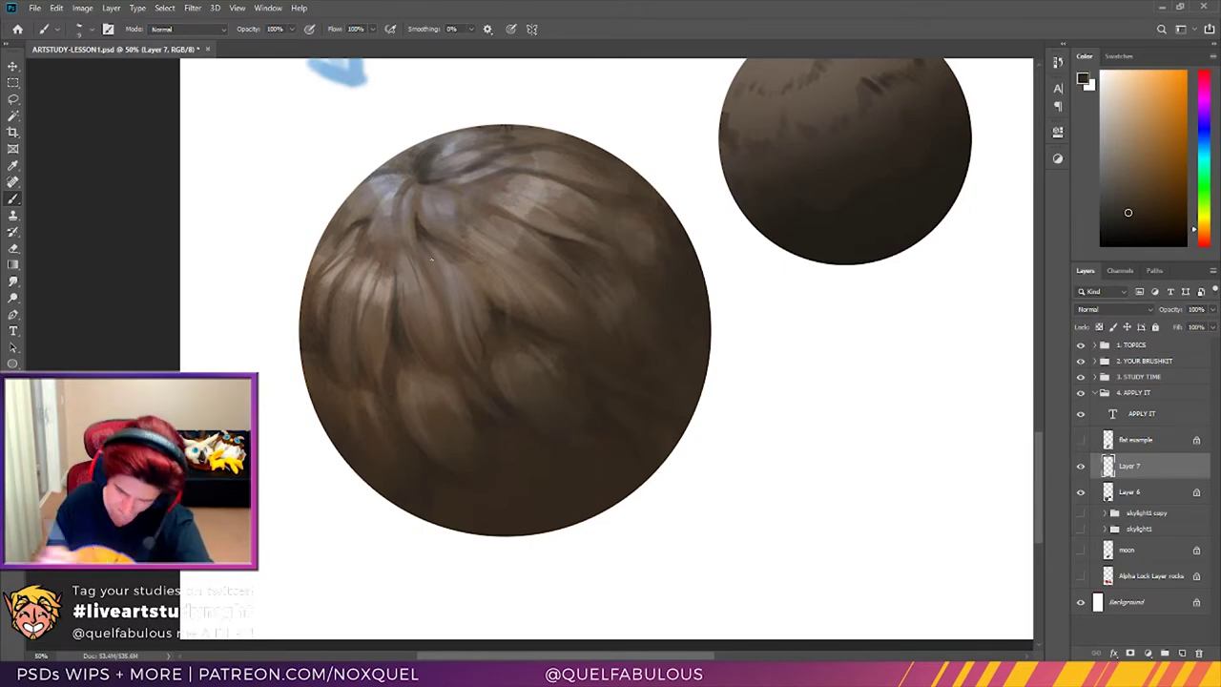
alt+click(776, 215)
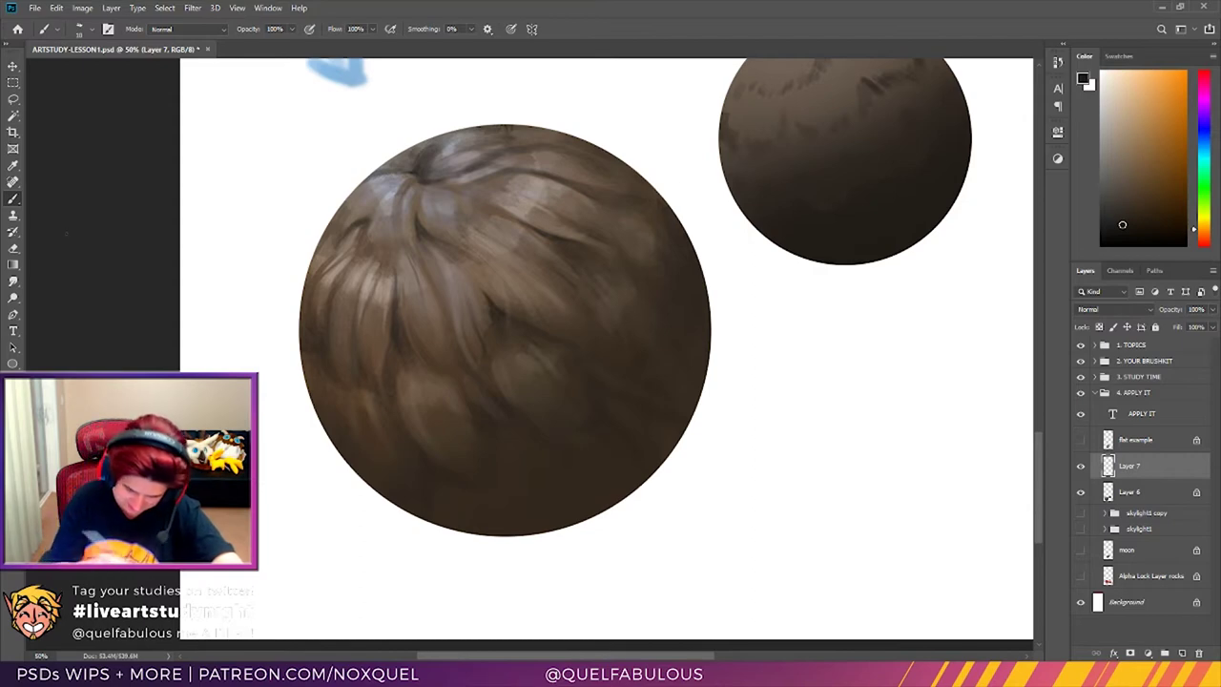
Step: Define the clumps below the crown with a sampled mid brown, and paint fine light hairs with a paler sampled grey-brown
key(i)
click(368, 370)
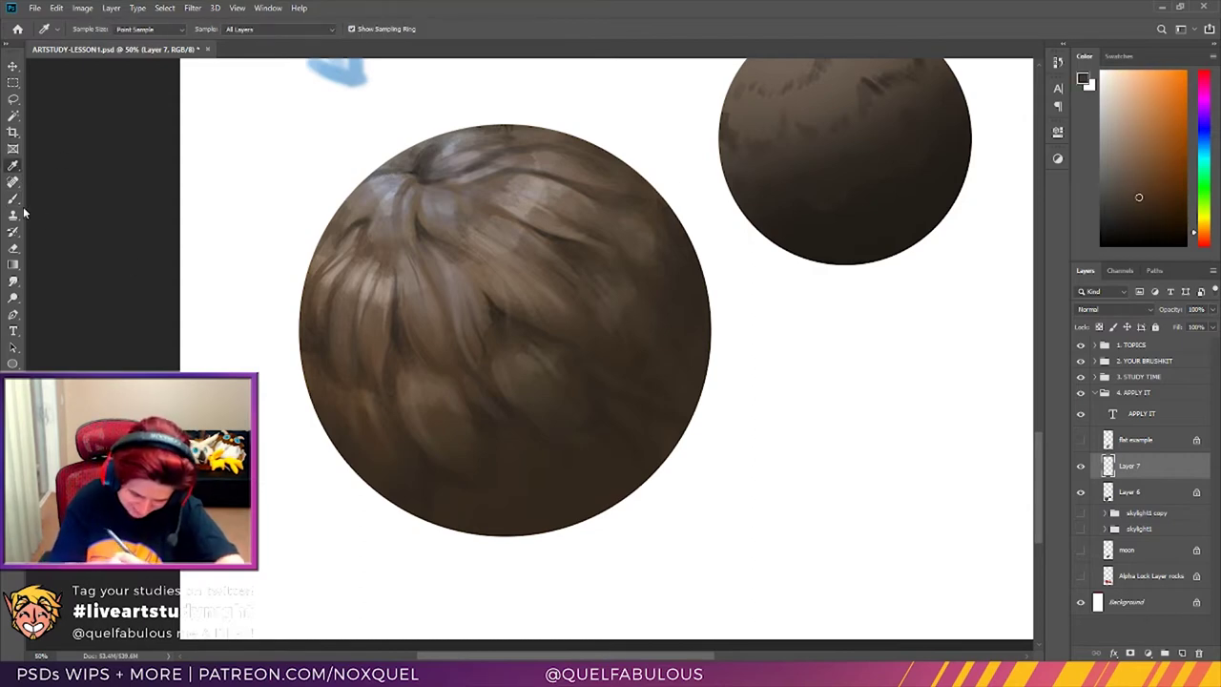
key(b)
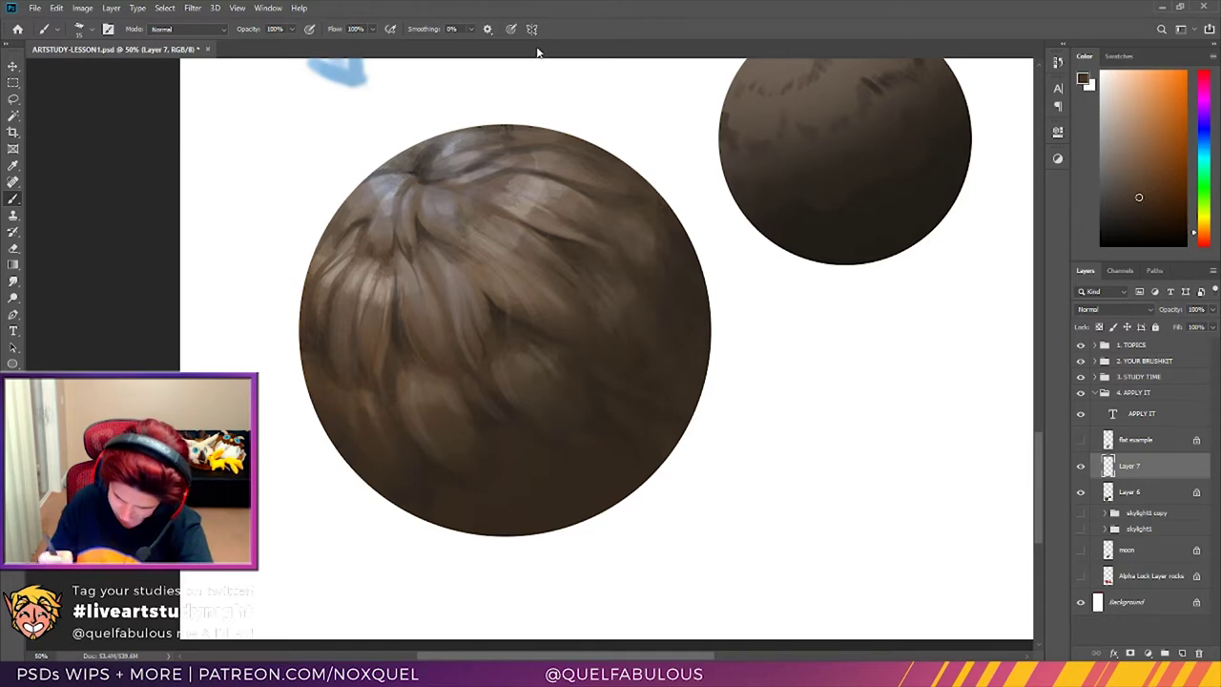
click(14, 165)
click(406, 229)
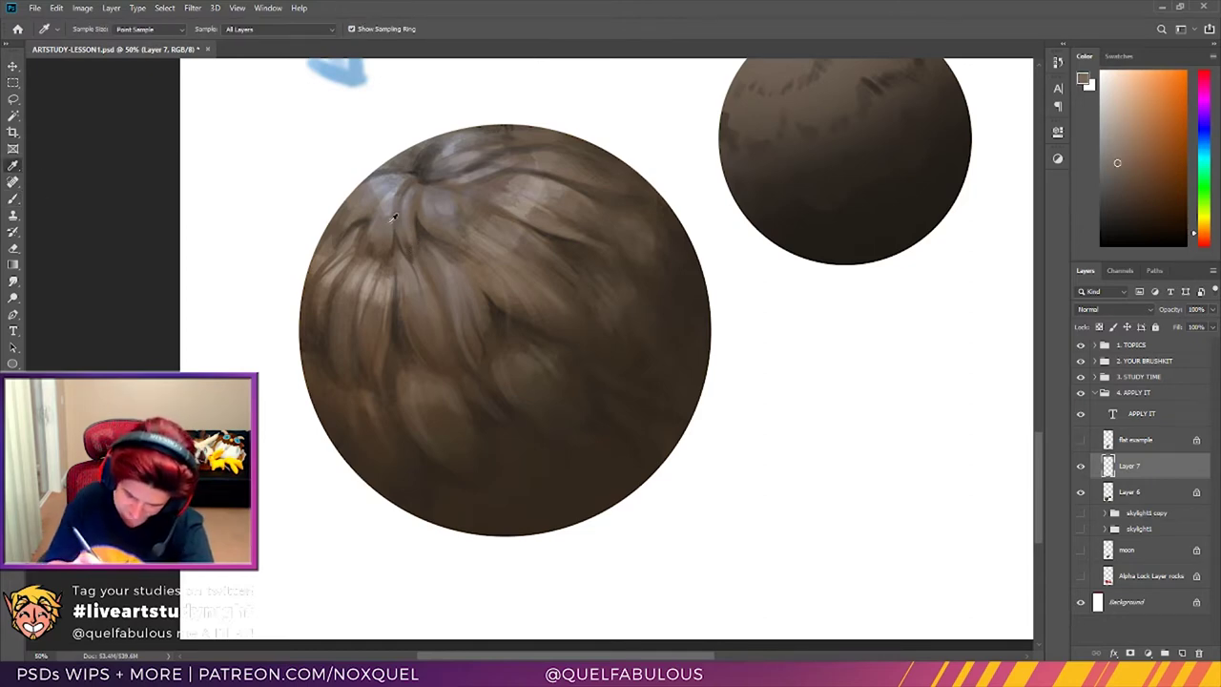
click(13, 199)
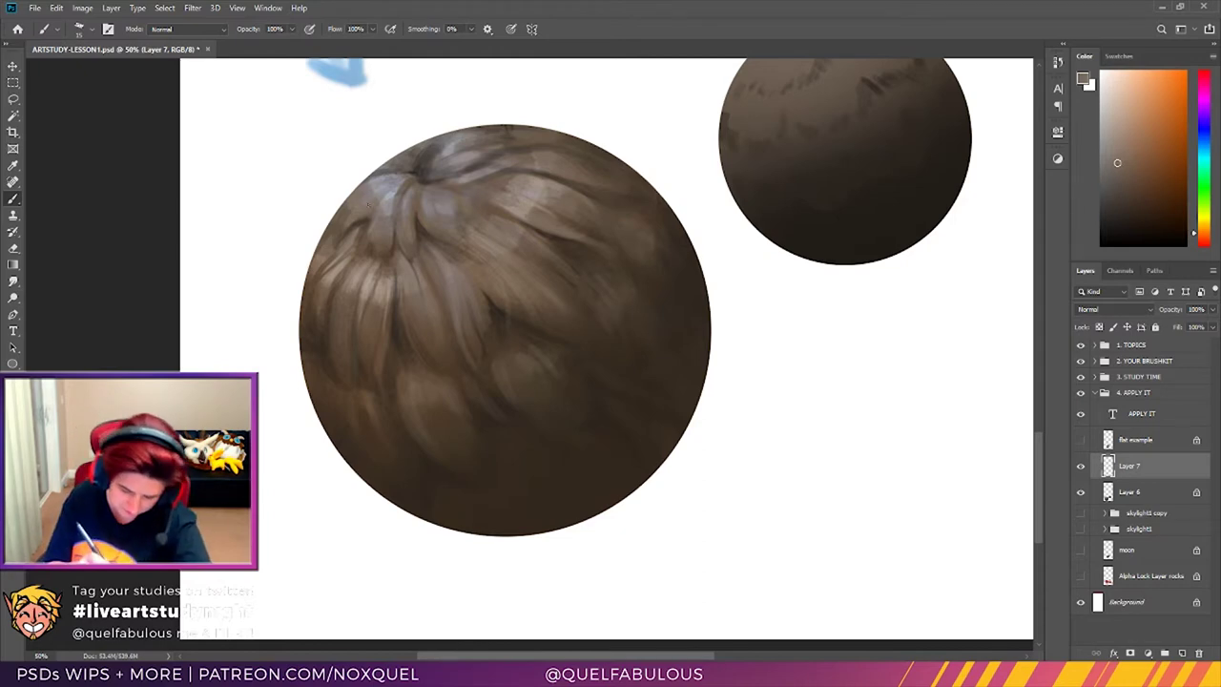
Step: Paint dark brown strands on the large sphere's upper-left clumps, and grey-brown hairs along its upper-left rim, sampling both colors from the fur
key(i)
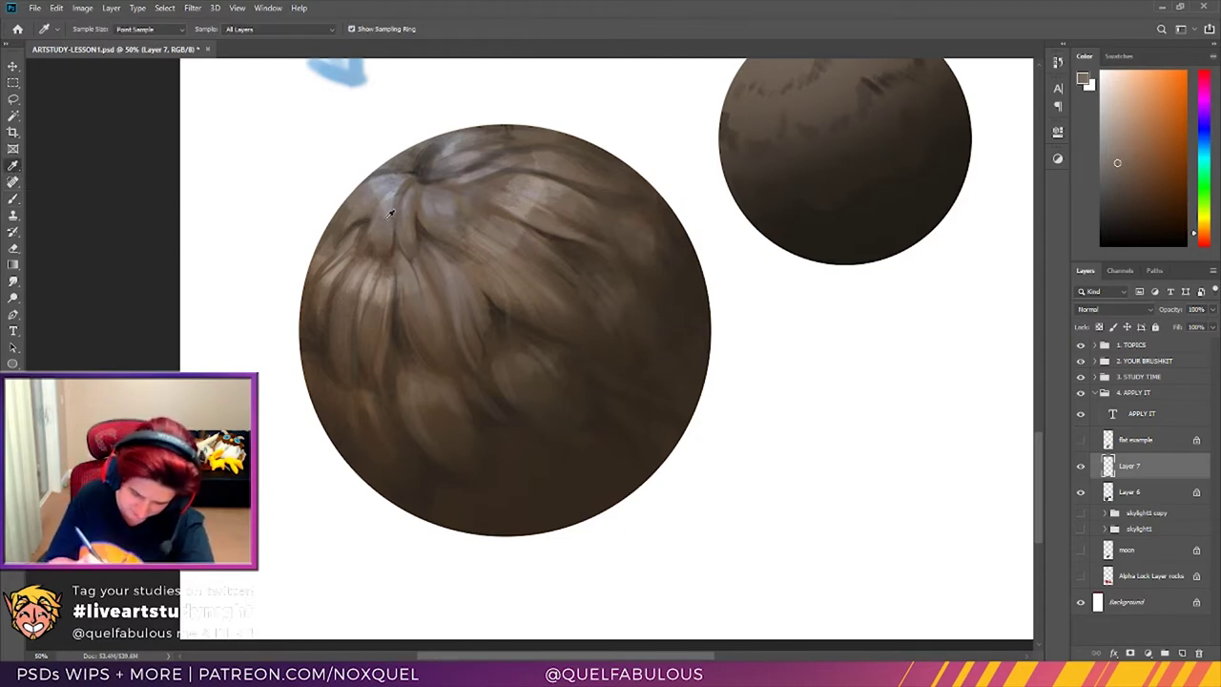
click(368, 215)
click(12, 200)
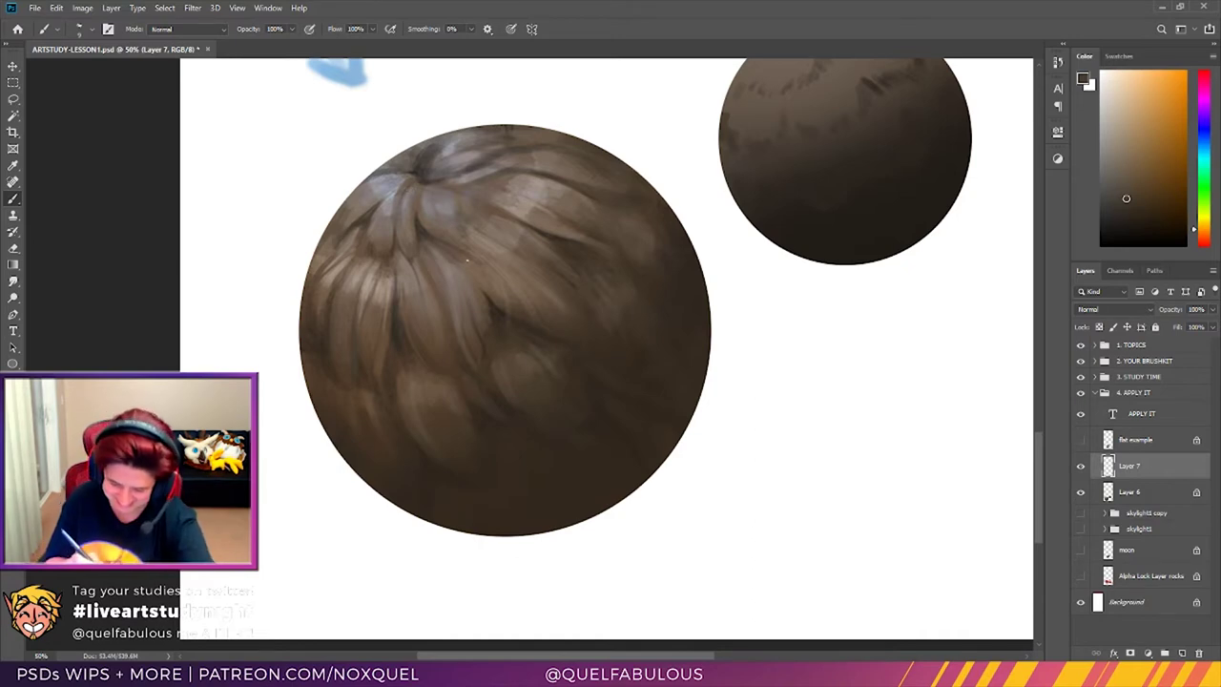
key(i)
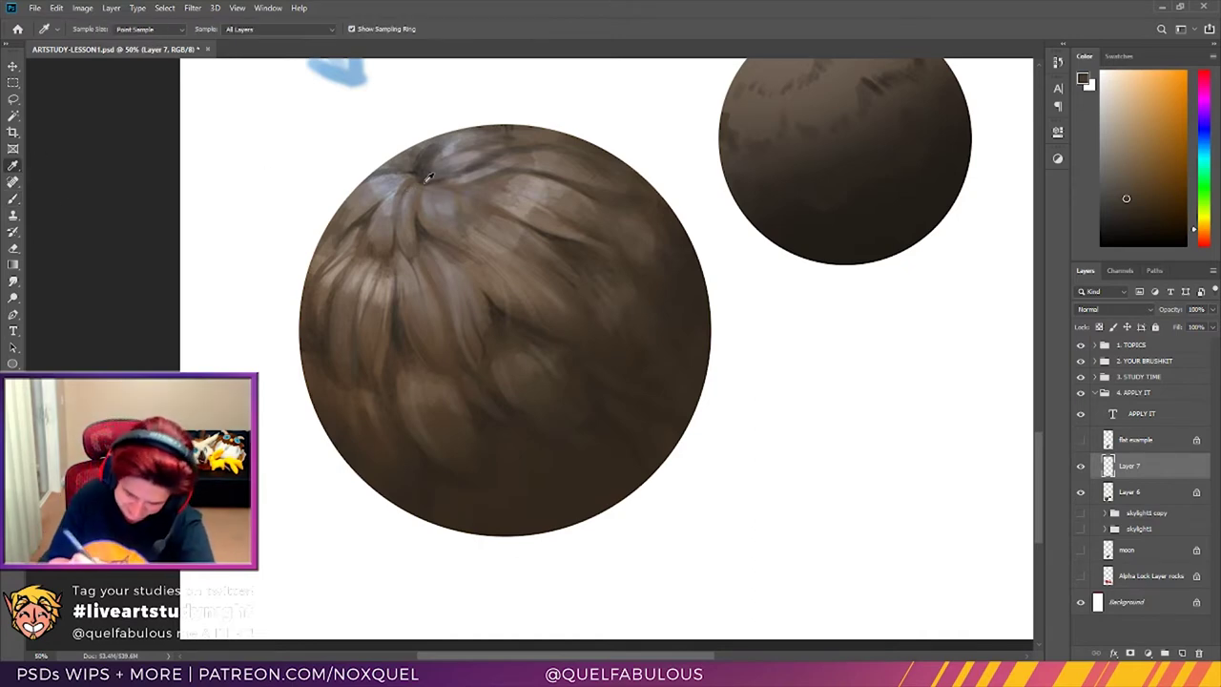
click(391, 166)
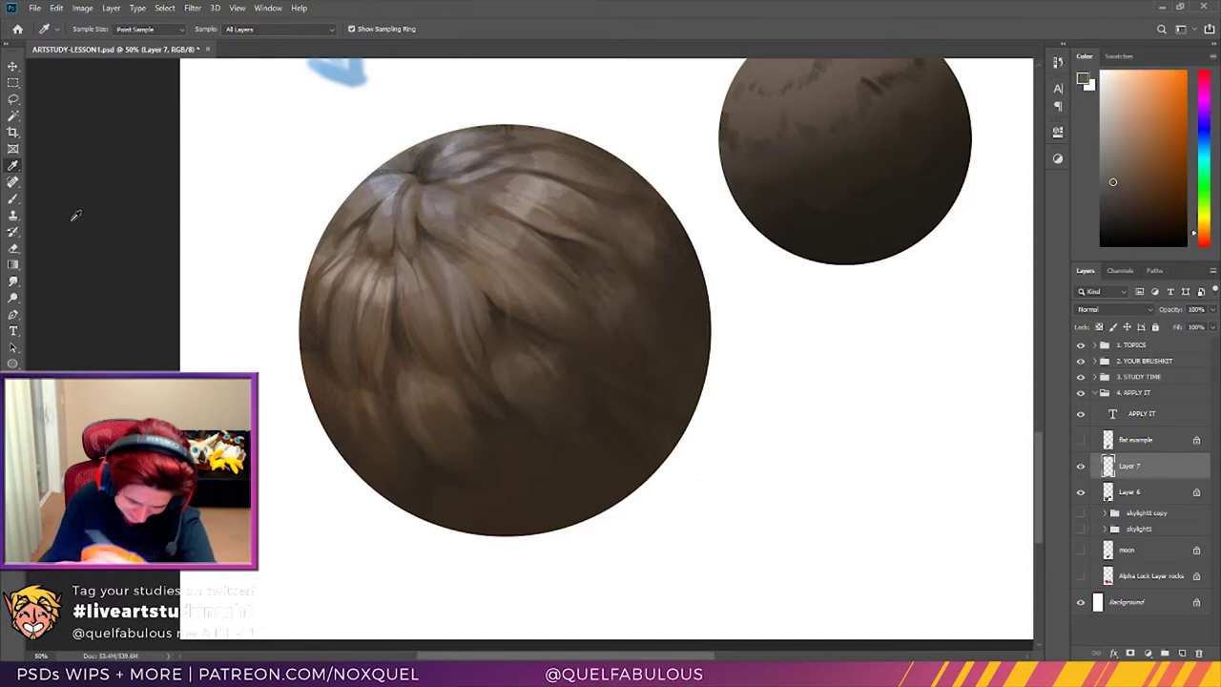
key(b)
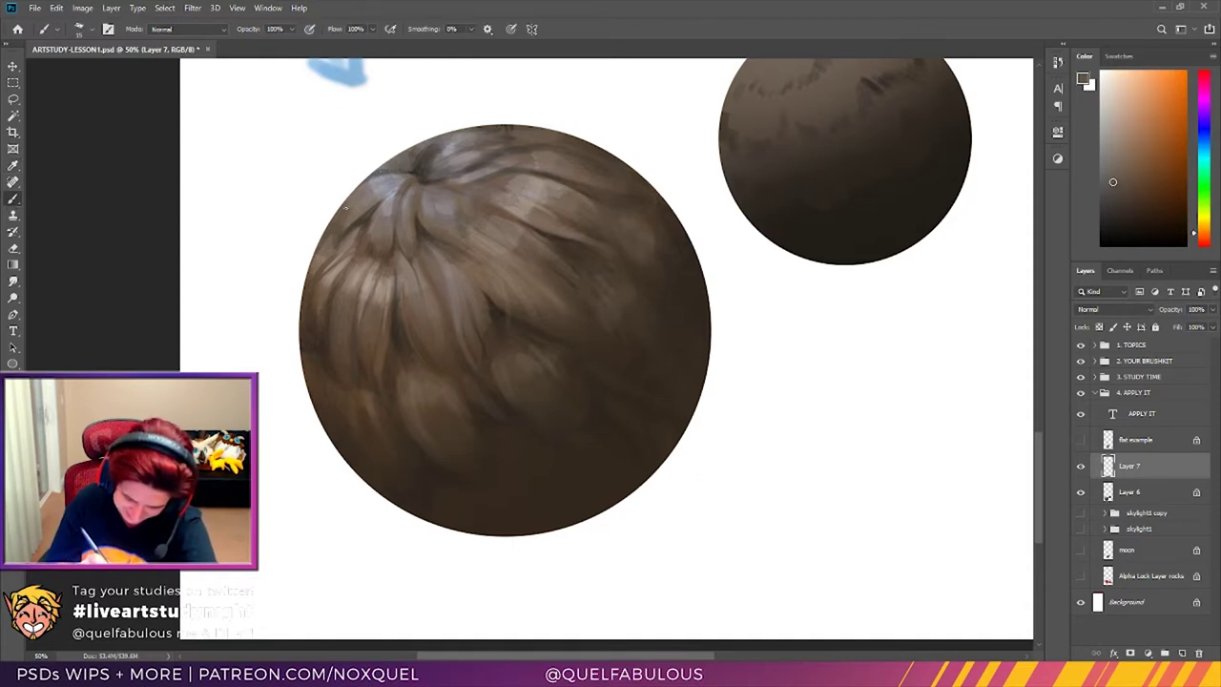
drag(346, 214, 470, 140)
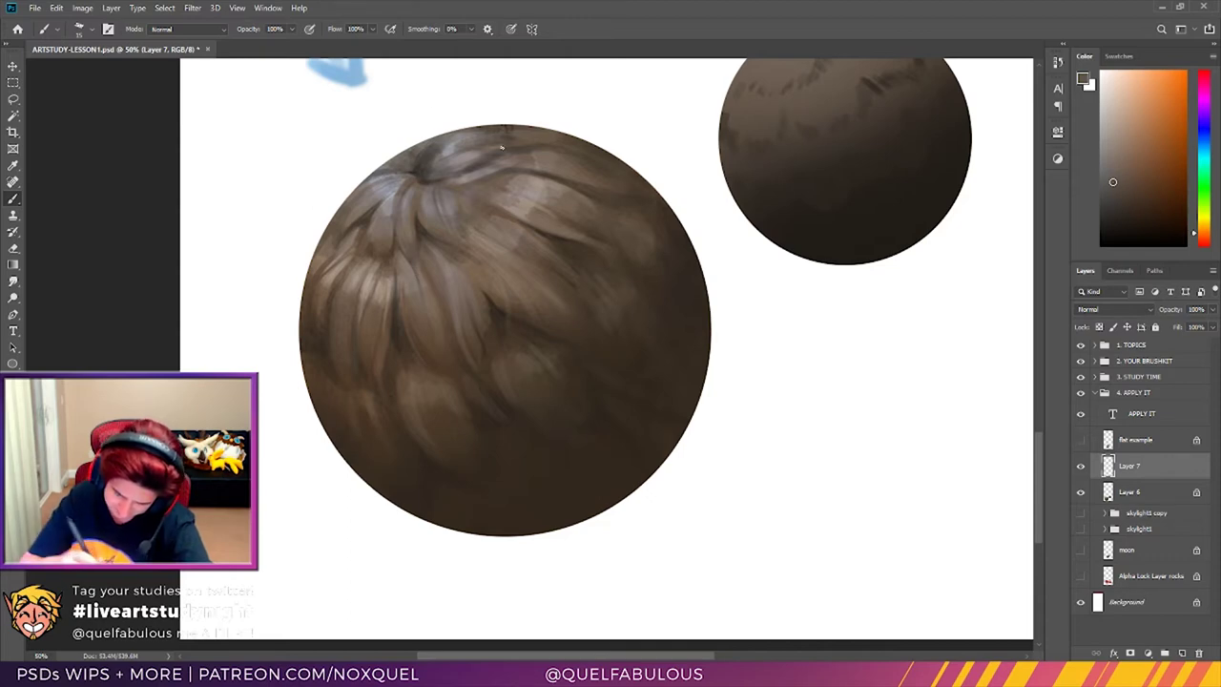
Step: Sample a grey-brown from the fur beside the large sphere's crown and paint fine strands over the upper clumps
click(15, 165)
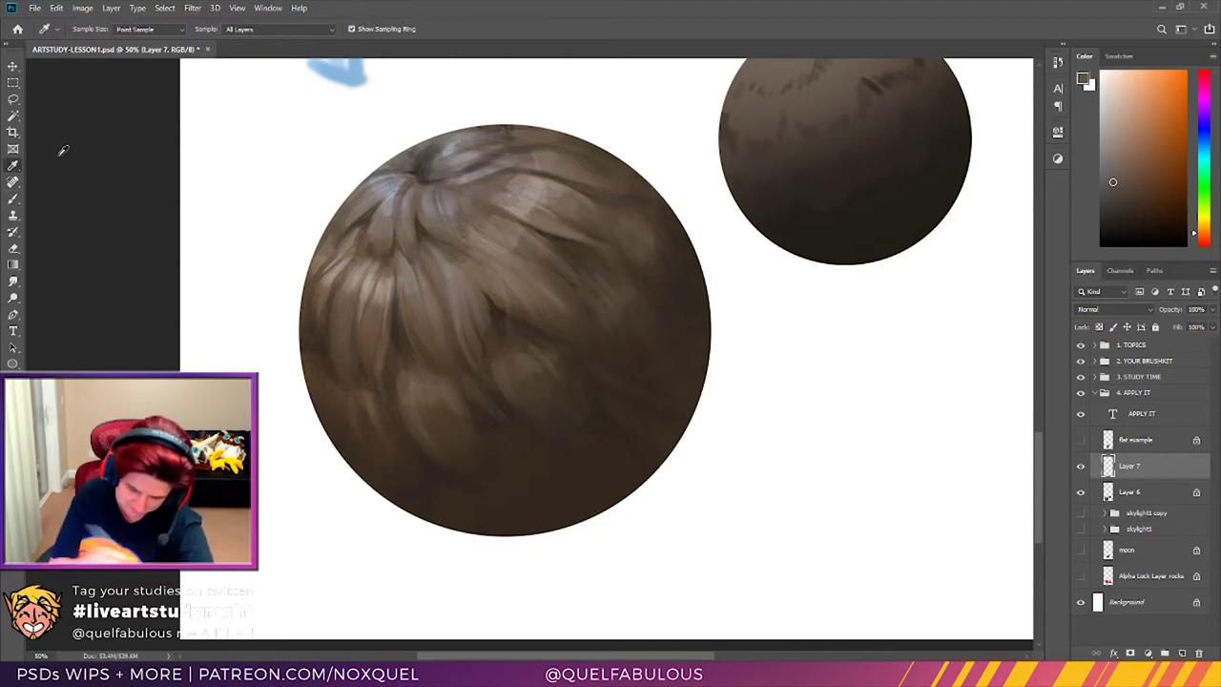
click(493, 169)
click(13, 198)
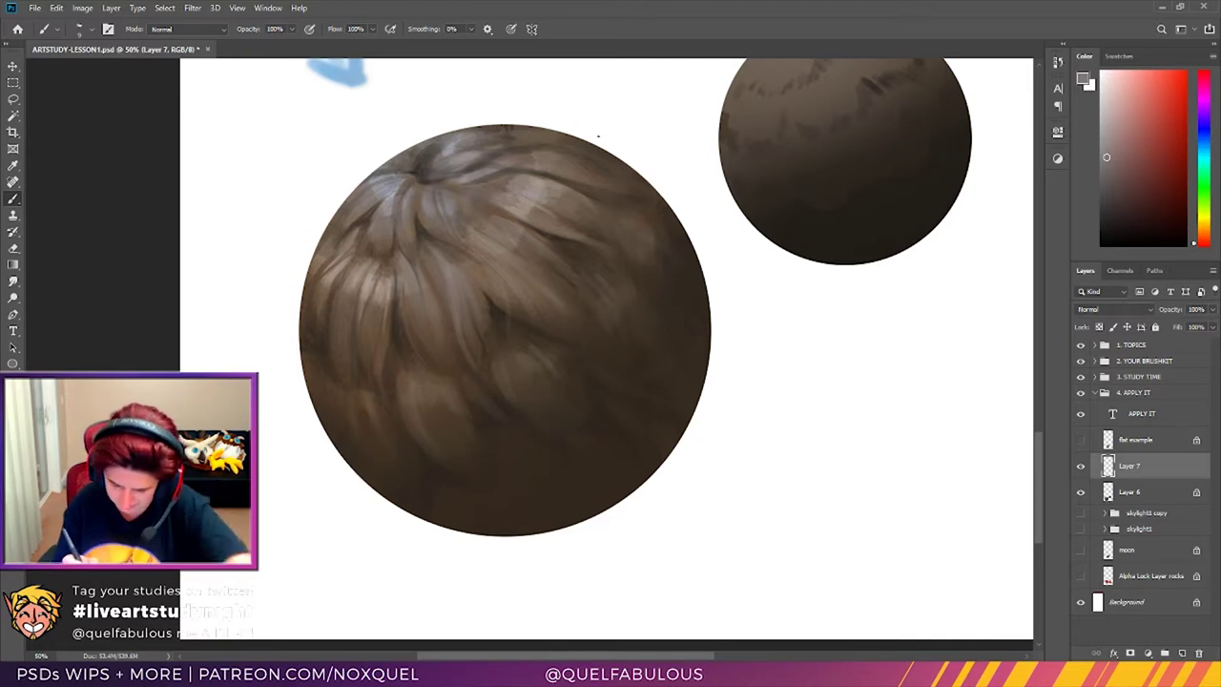
Step: Sample a pale grey from the highlight near the large sphere's crown and paint fine light hairs radiating around the crown
key(r)
drag(687, 298, 537, 125)
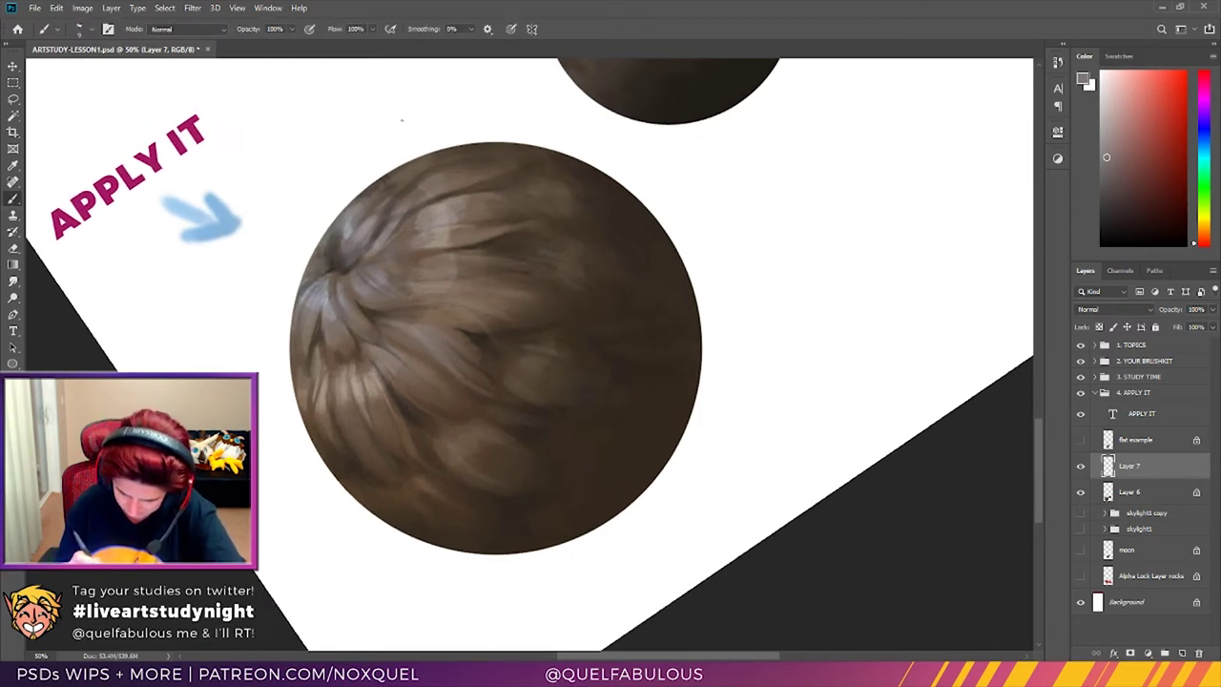
click(13, 165)
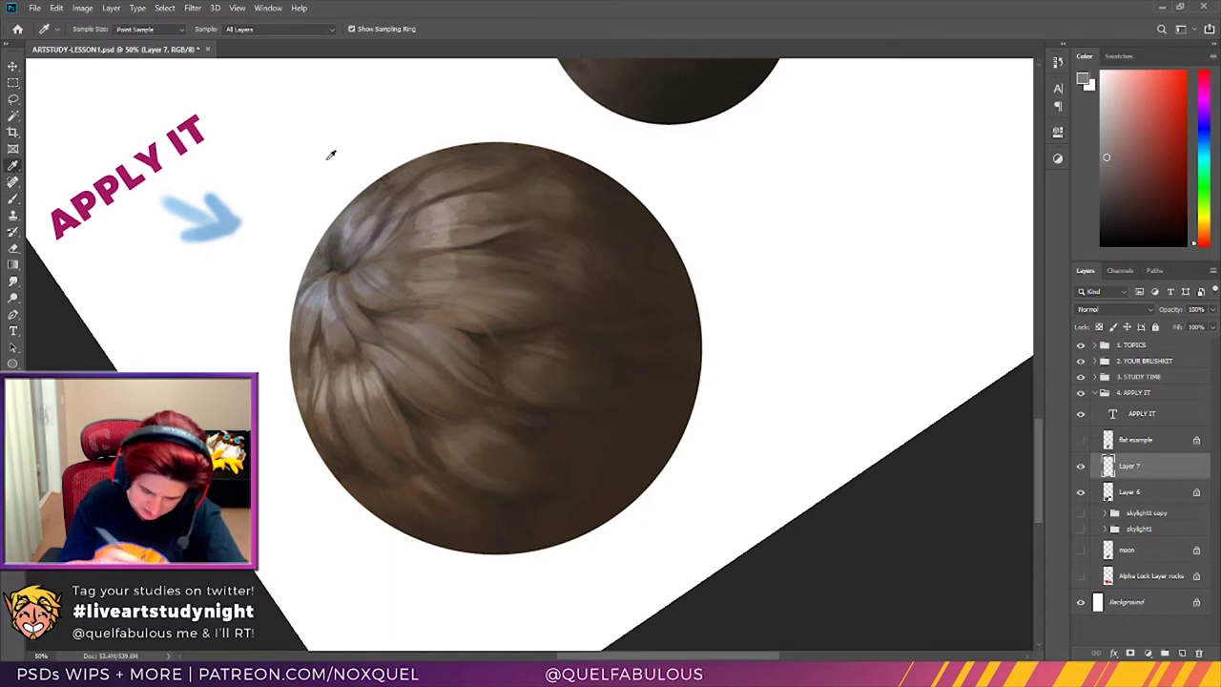
click(351, 221)
click(13, 198)
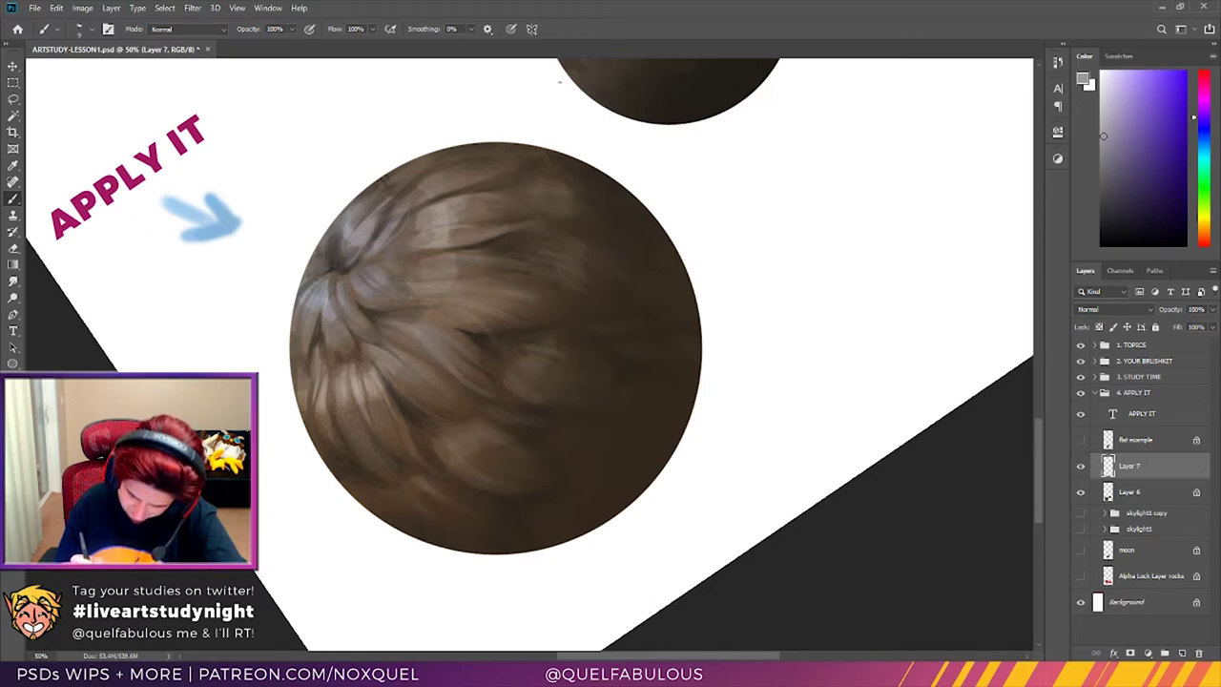
drag(334, 231, 334, 258)
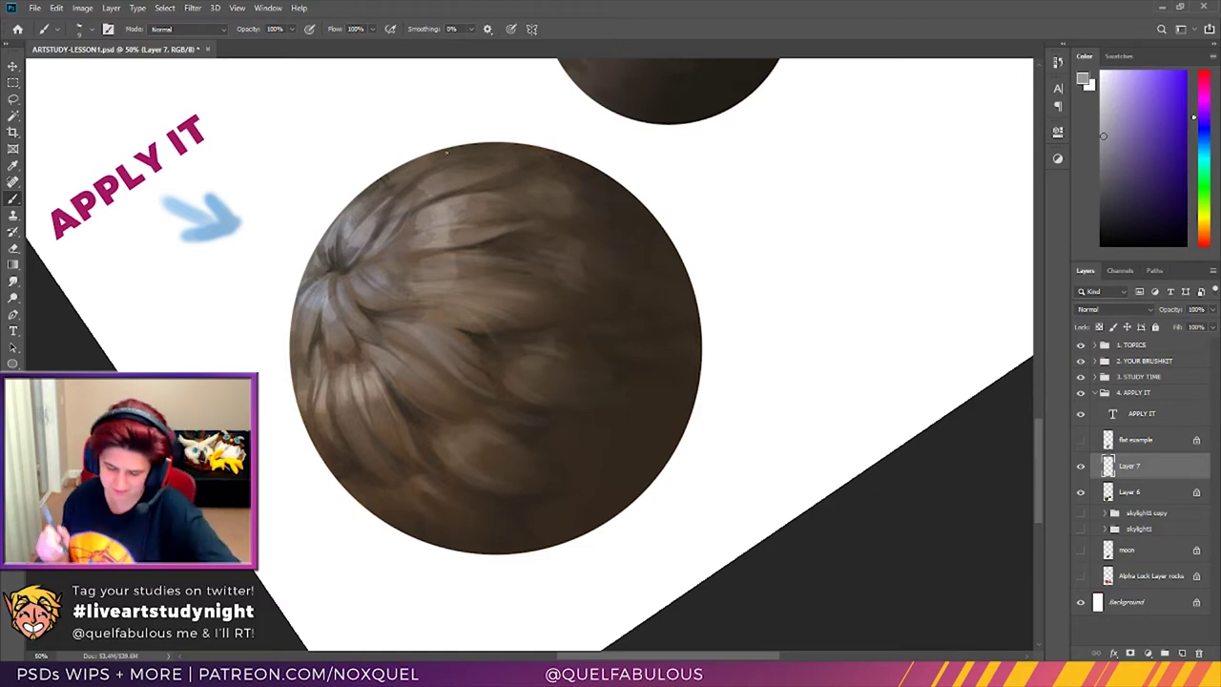
Step: Sample fur colors beside the large sphere's crown and paint dark brown strands separating the clumps just below it
key(r)
drag(746, 197, 768, 353)
key(b)
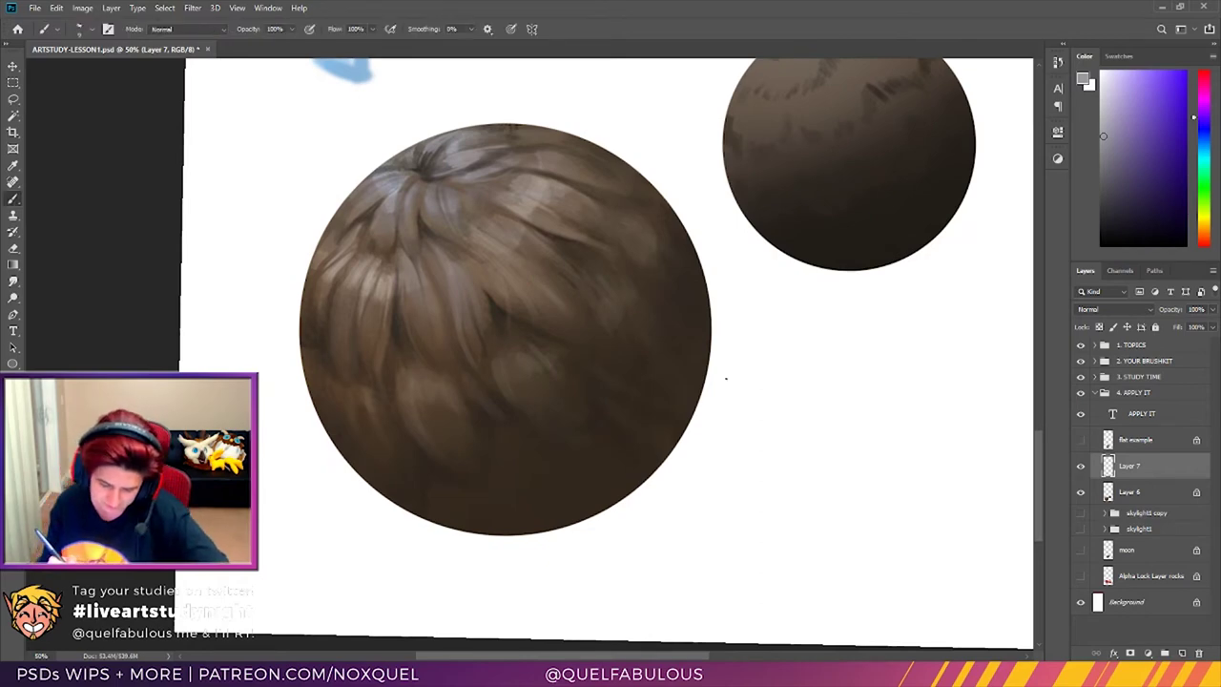
click(15, 167)
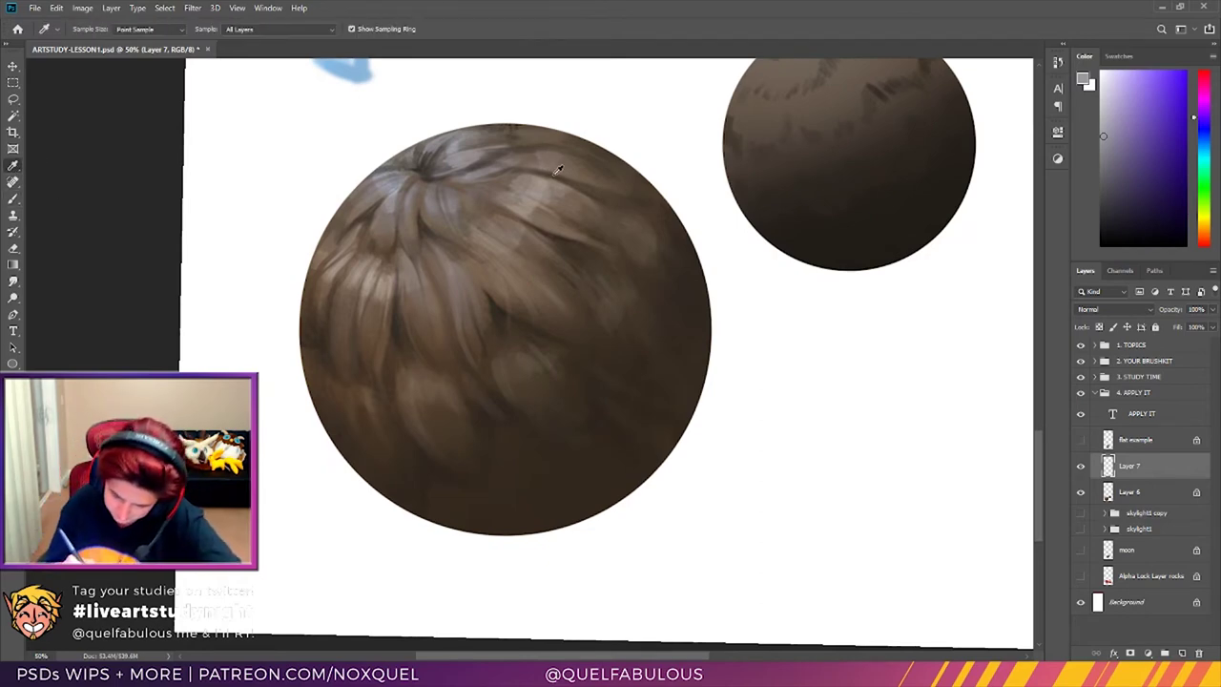
click(559, 169)
click(13, 199)
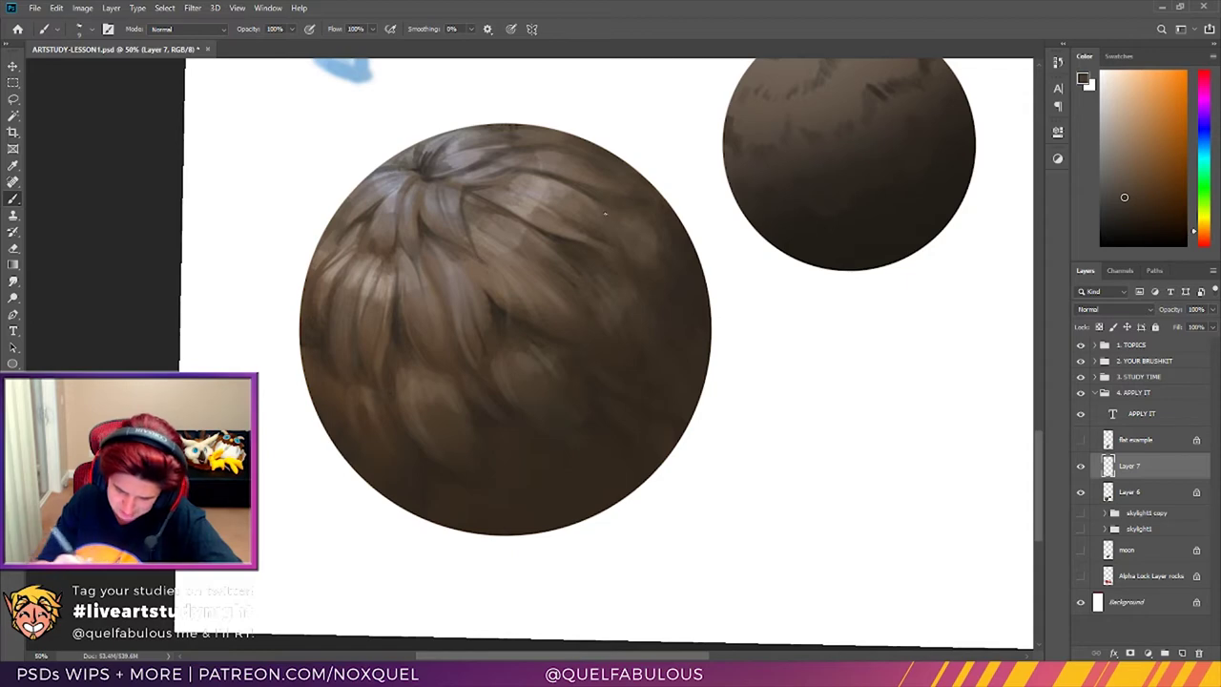
Step: Sample a warm mid brown from the large sphere's middle fur and paint fine strands over the central clumps
key(i)
click(486, 261)
key(b)
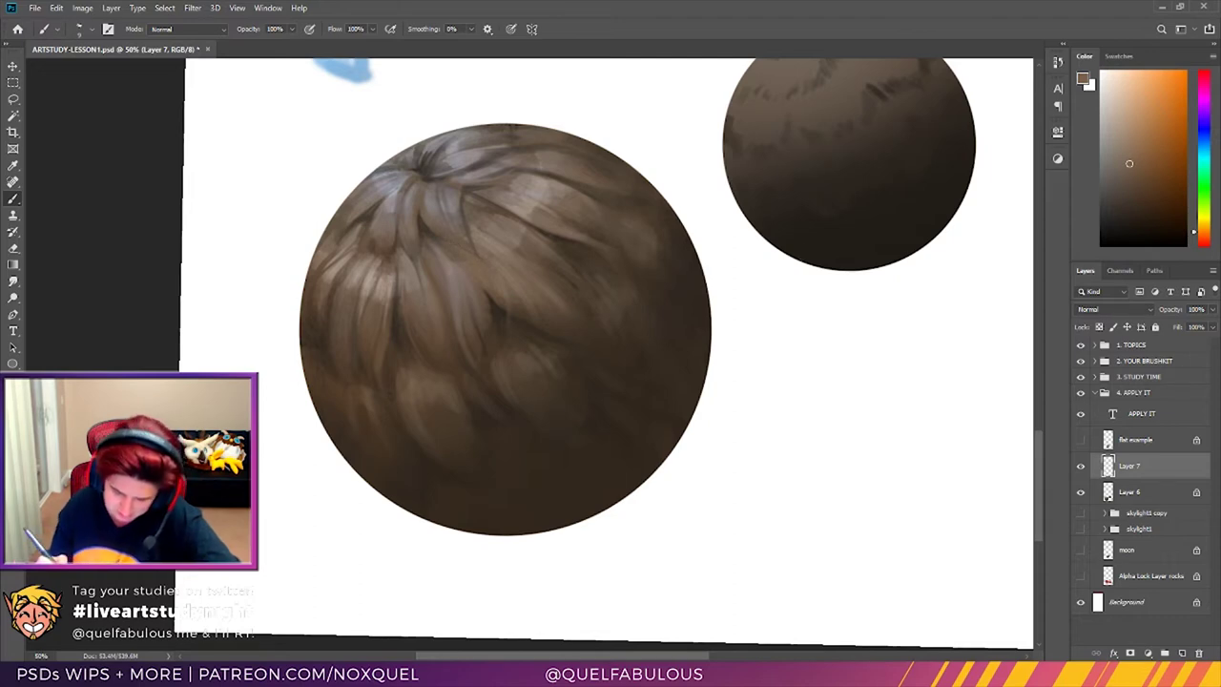
Step: Sample a dark brown from the gap below the large sphere's crown and paint deeper shadow strands between the central clumps
mouse_move(807, 302)
mouse_down()
mouse_move(837, 327)
mouse_move(836, 390)
mouse_up()
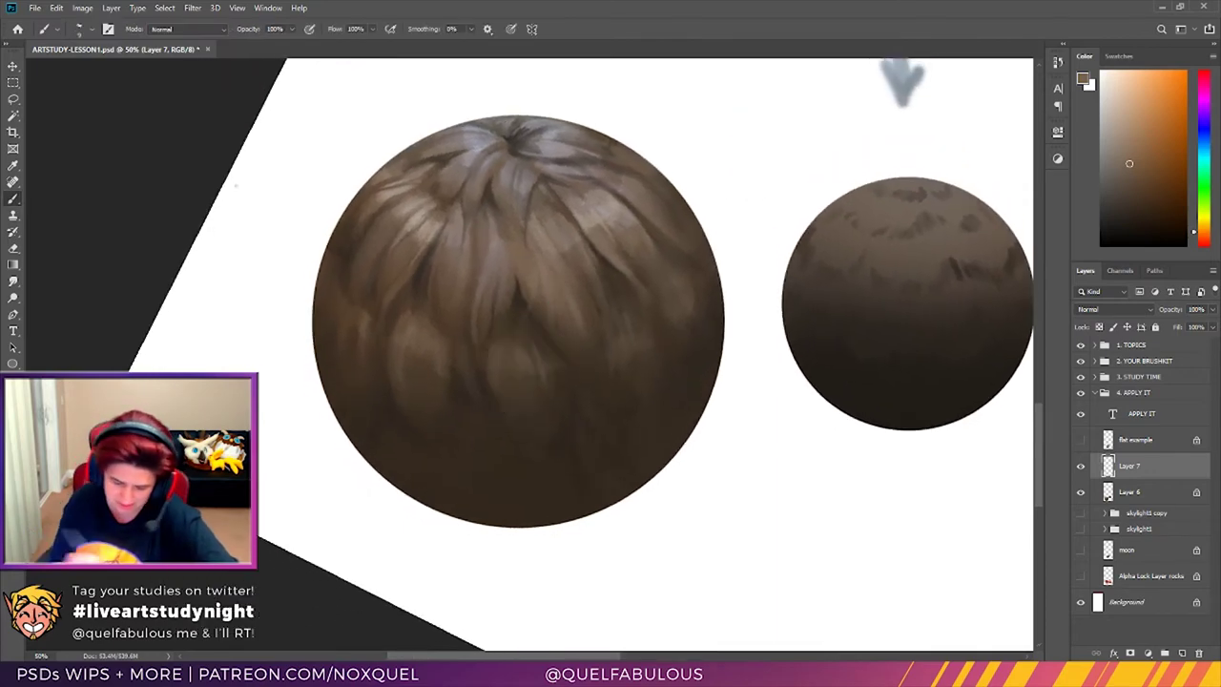
click(13, 165)
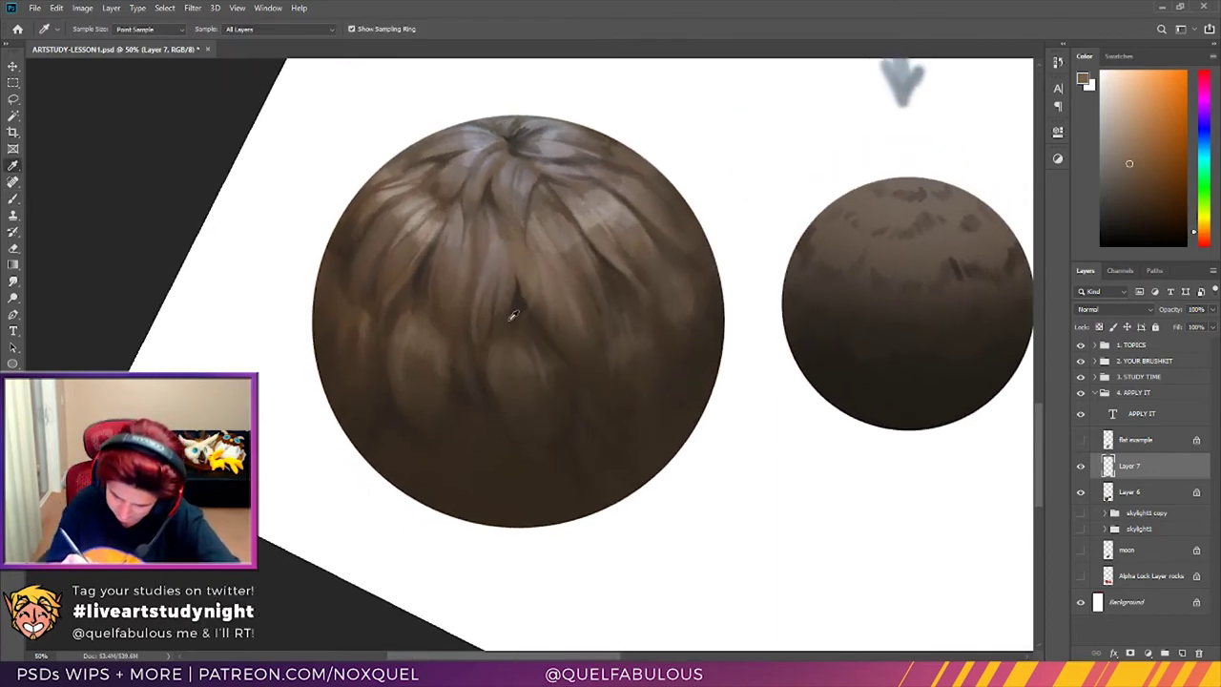
click(496, 191)
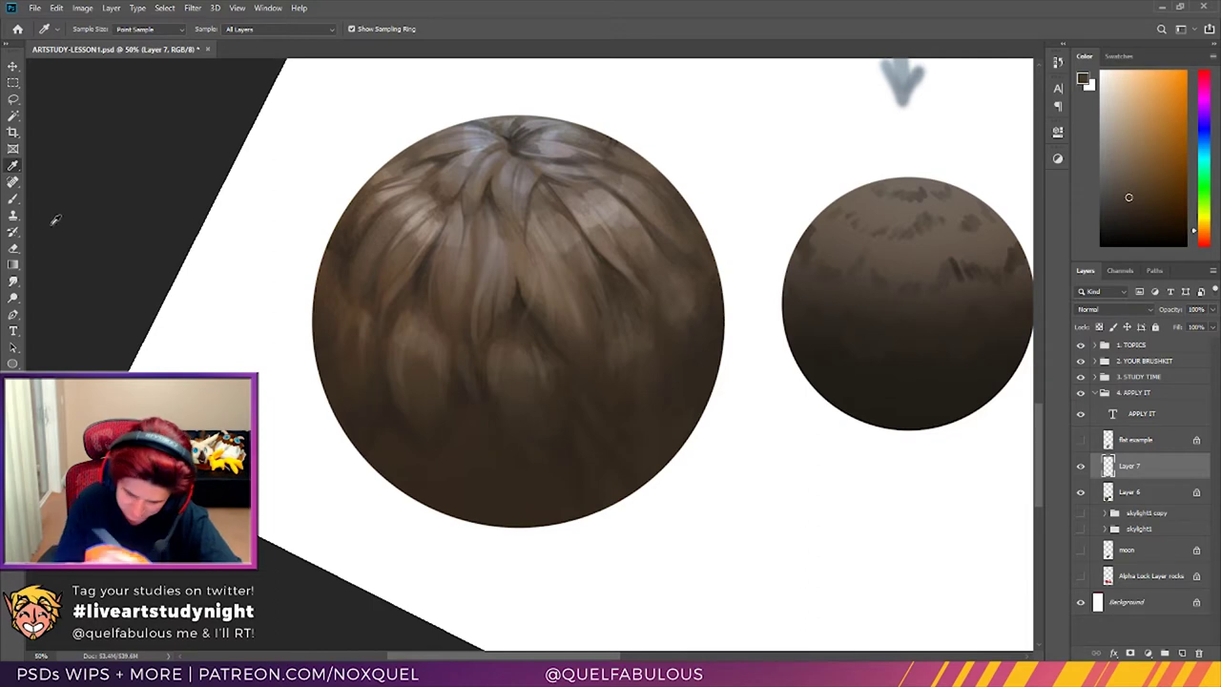
click(13, 197)
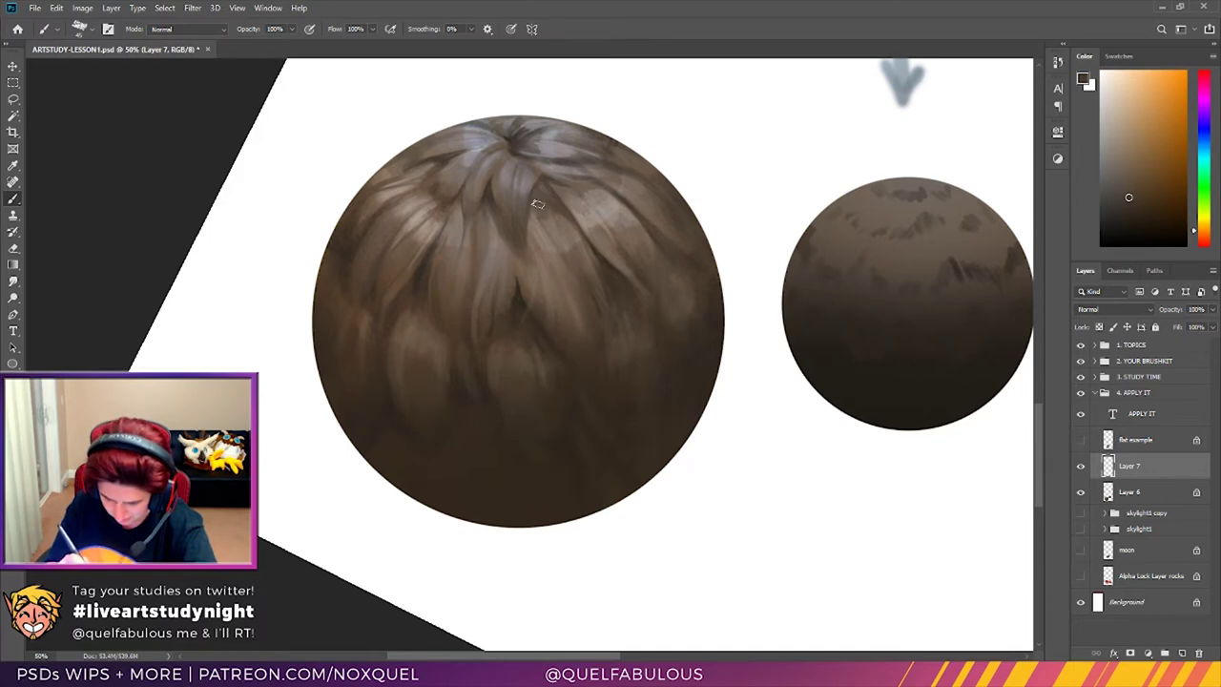
drag(540, 186, 538, 240)
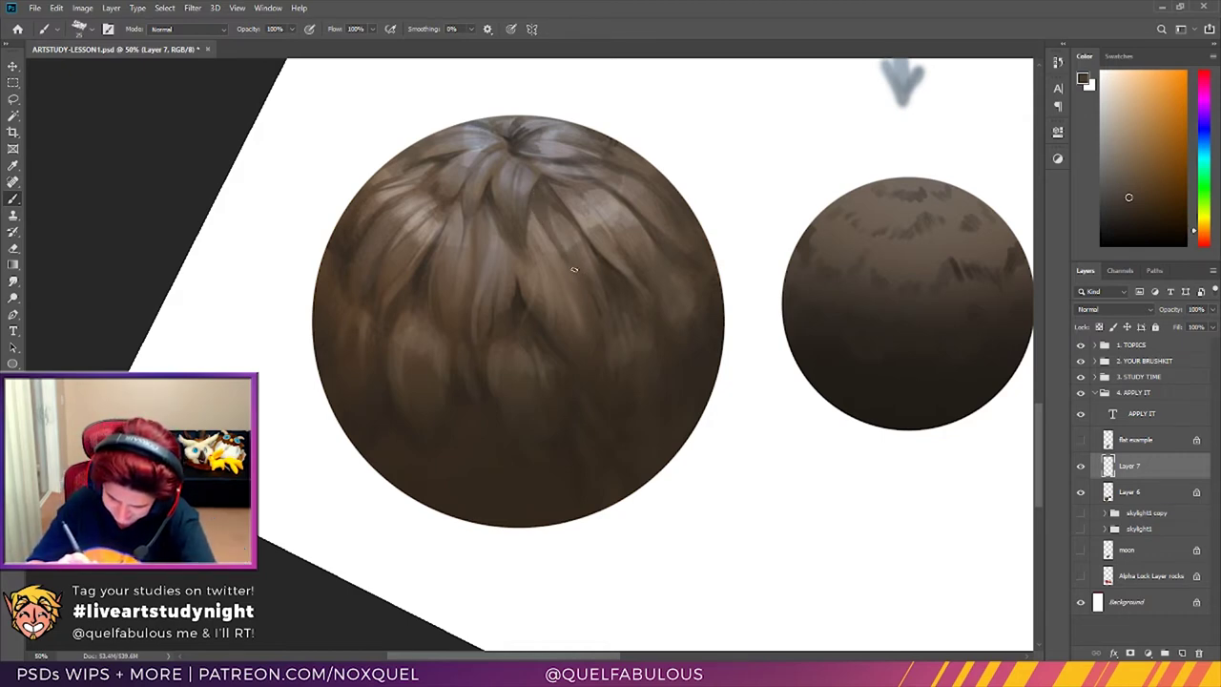
Step: Refine the central clump below the crown with a sampled mid brown, and deepen its upper shadow with dark brown sampled at the crown
key(i)
click(564, 223)
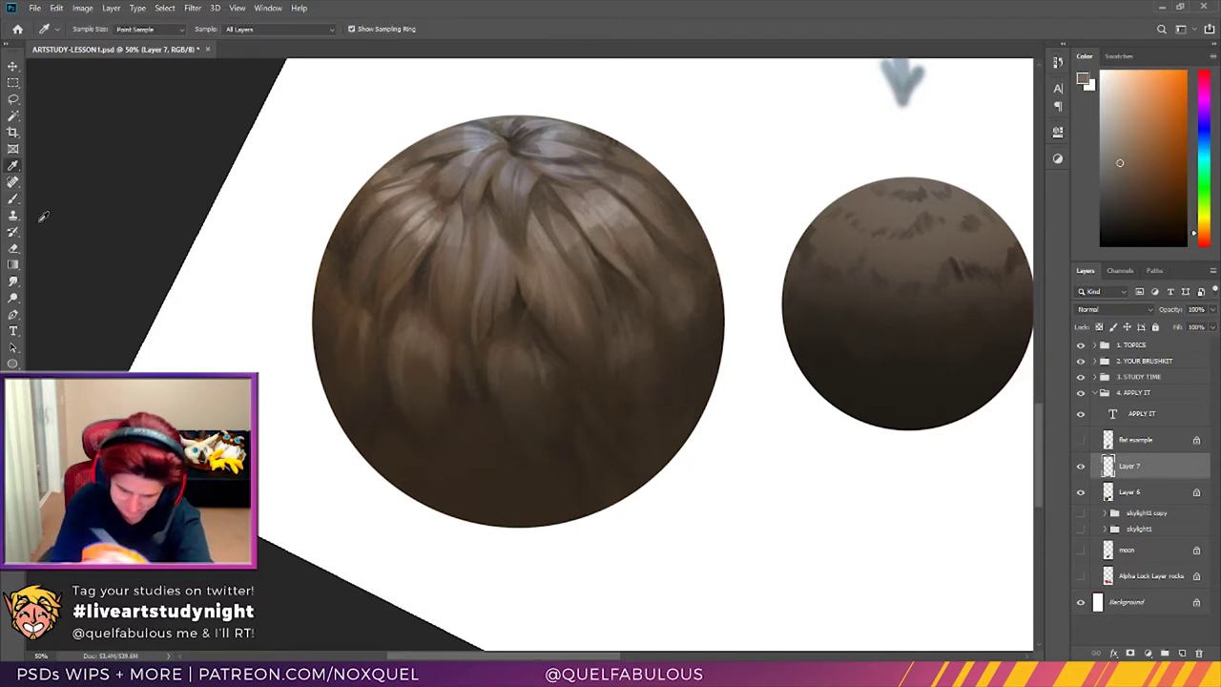
key(b)
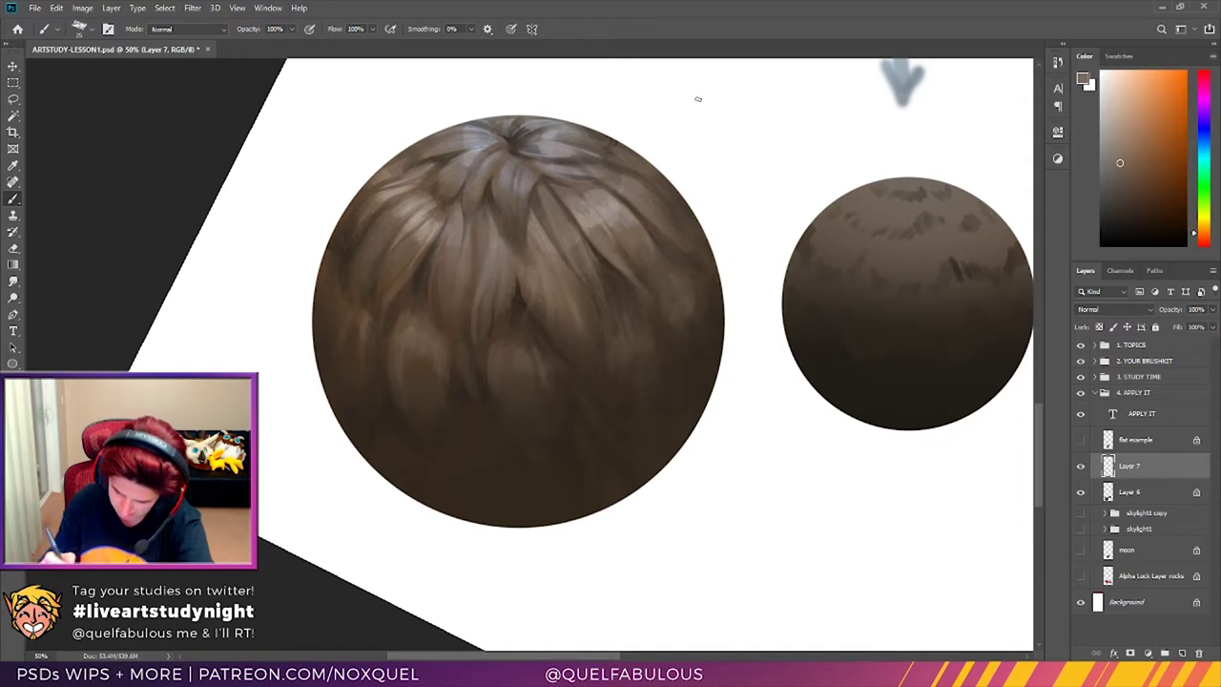
click(14, 165)
click(518, 141)
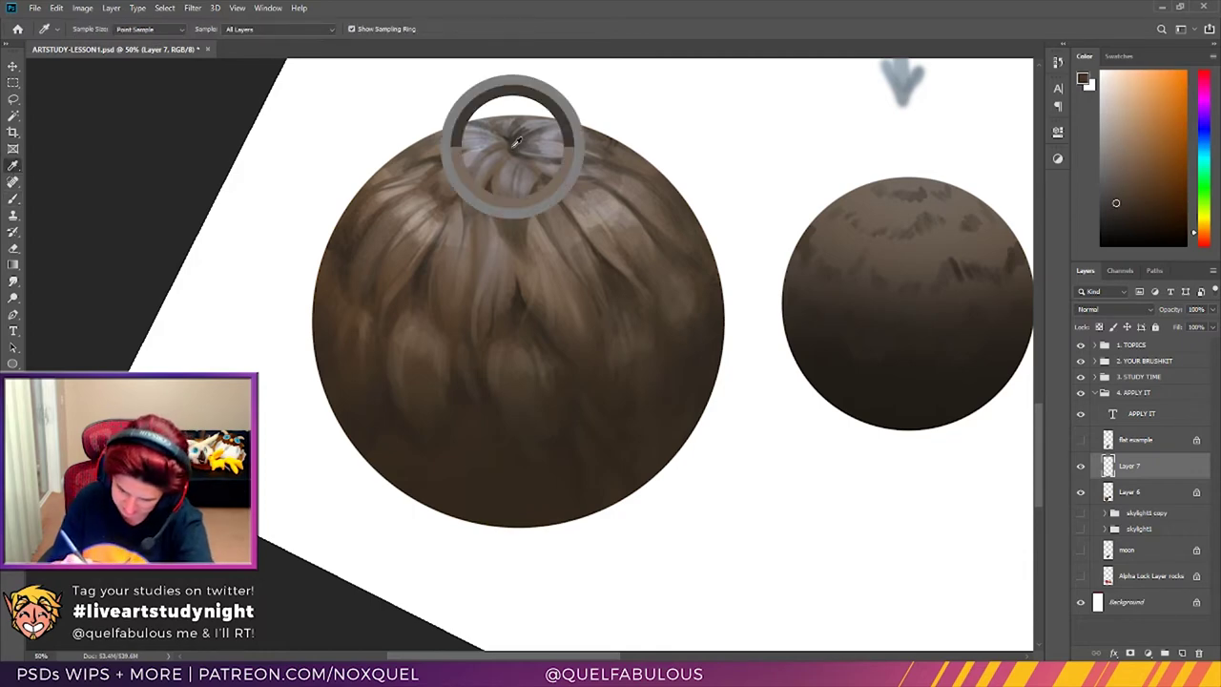
click(13, 198)
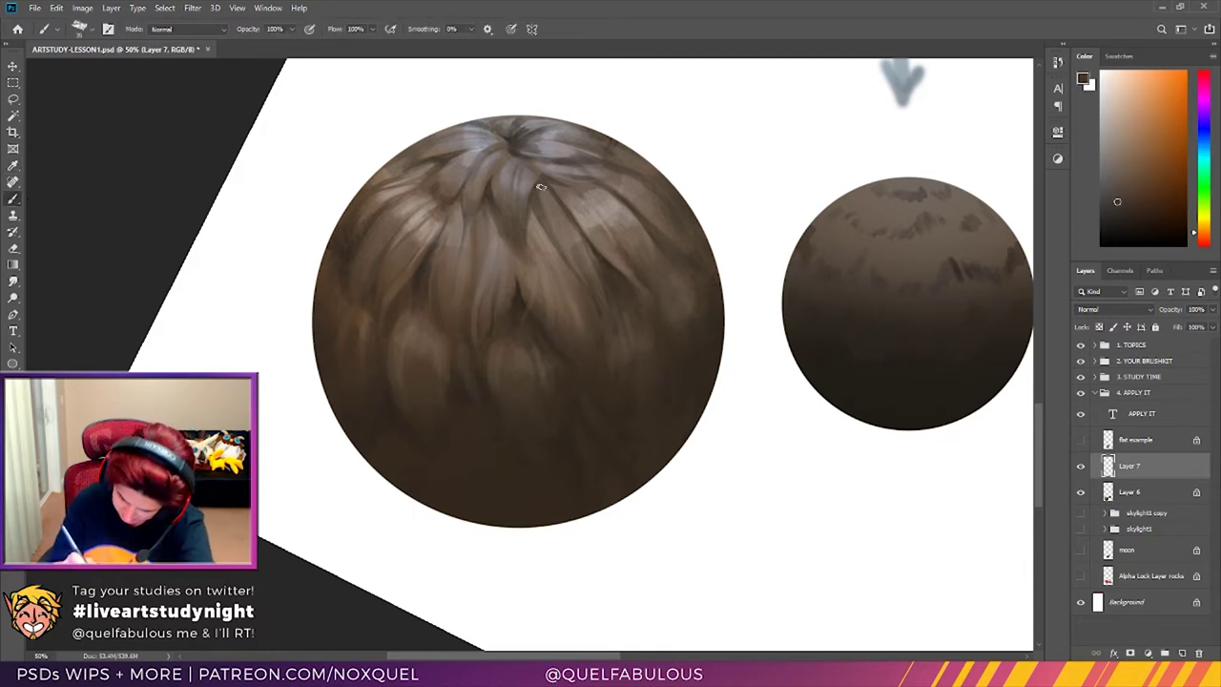
drag(556, 180, 540, 200)
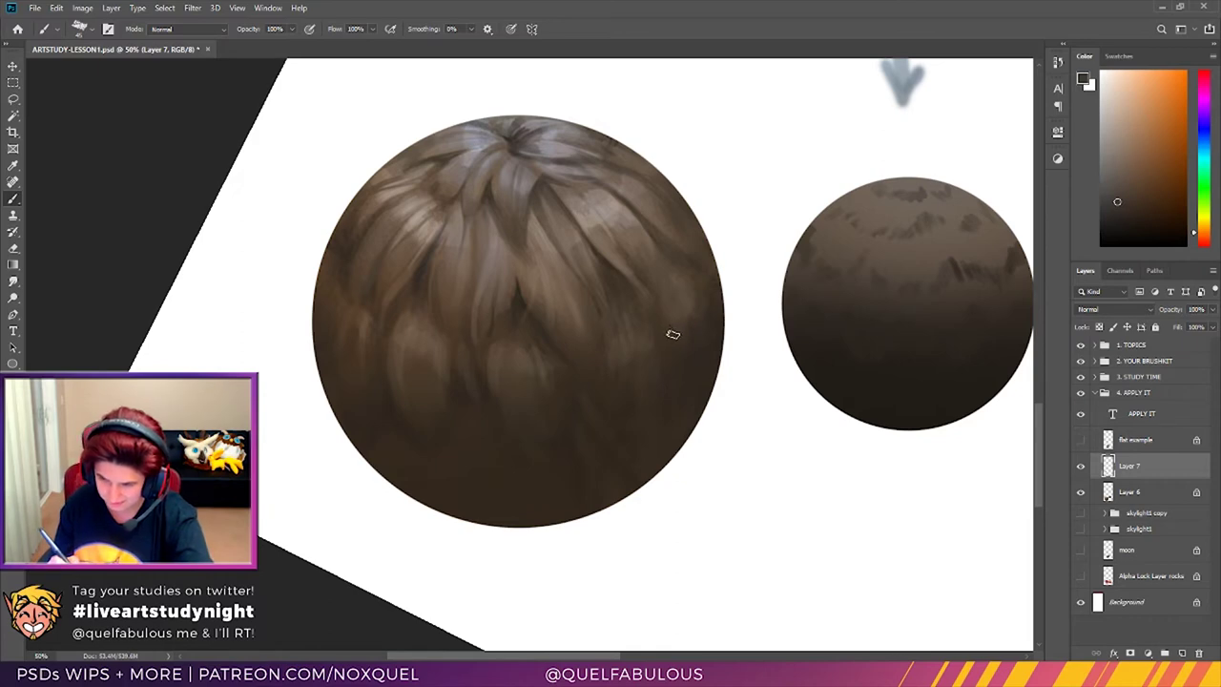
Step: Shape the clump tips below the crown with sampled grey-brown strands, and paint dark brown shadows beneath them using a sampled fur color
click(15, 166)
click(530, 177)
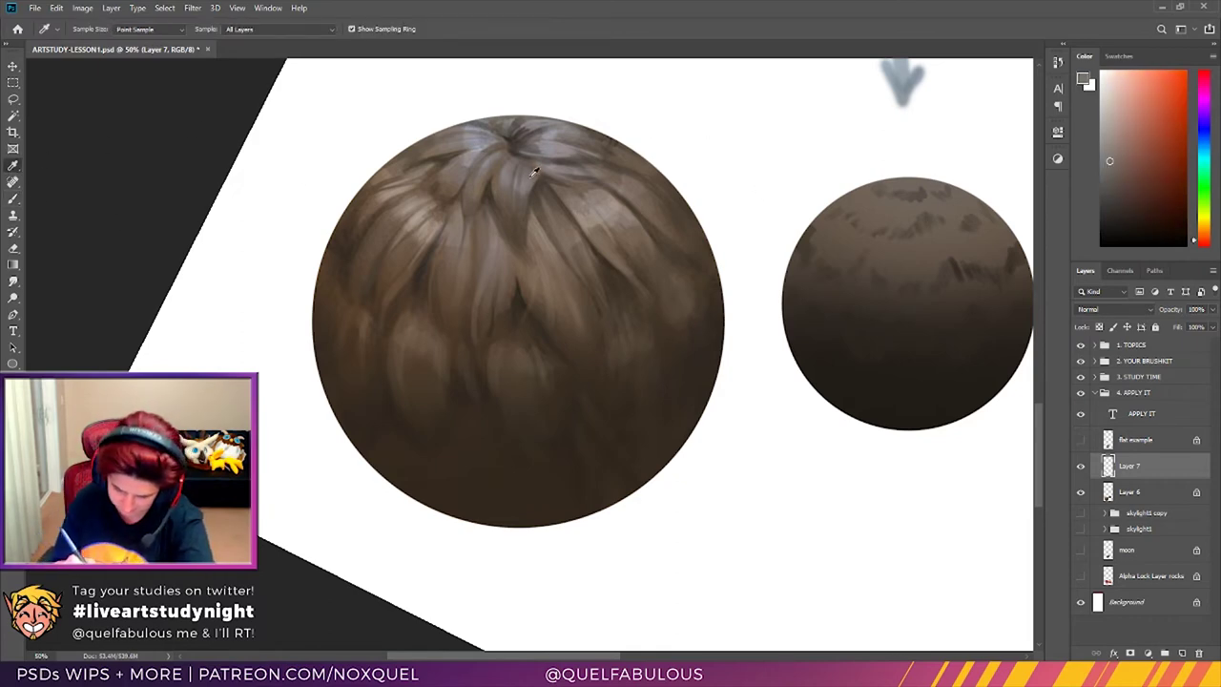
key(b)
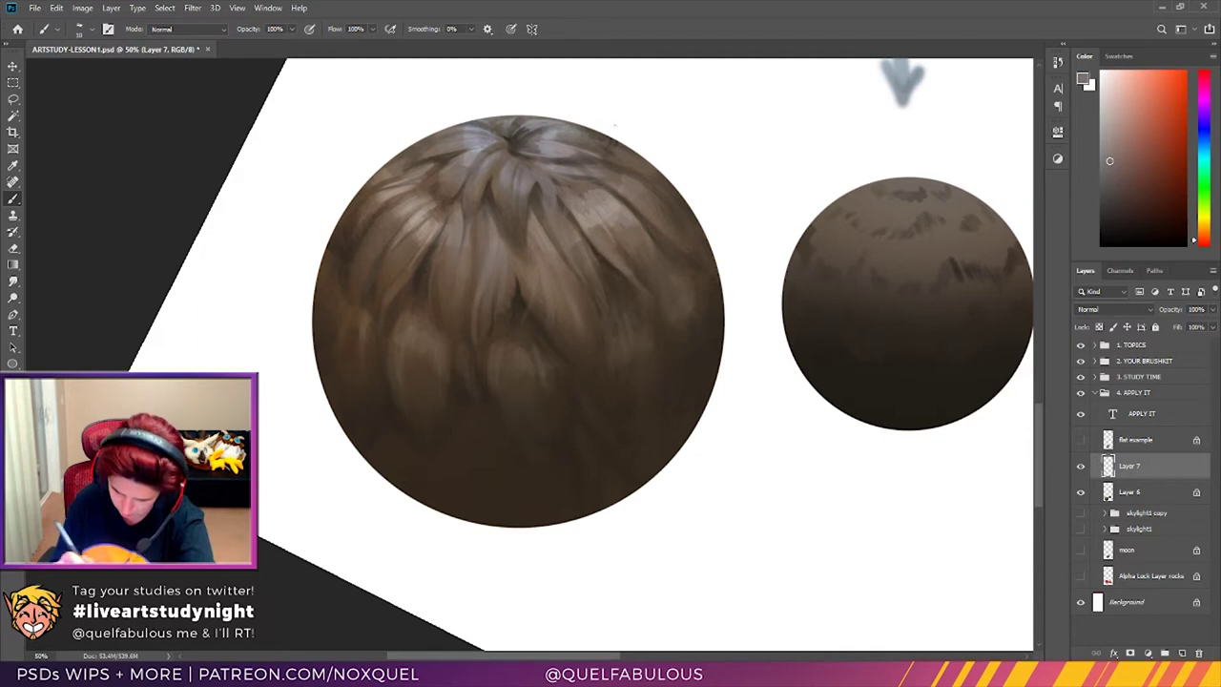
key(i)
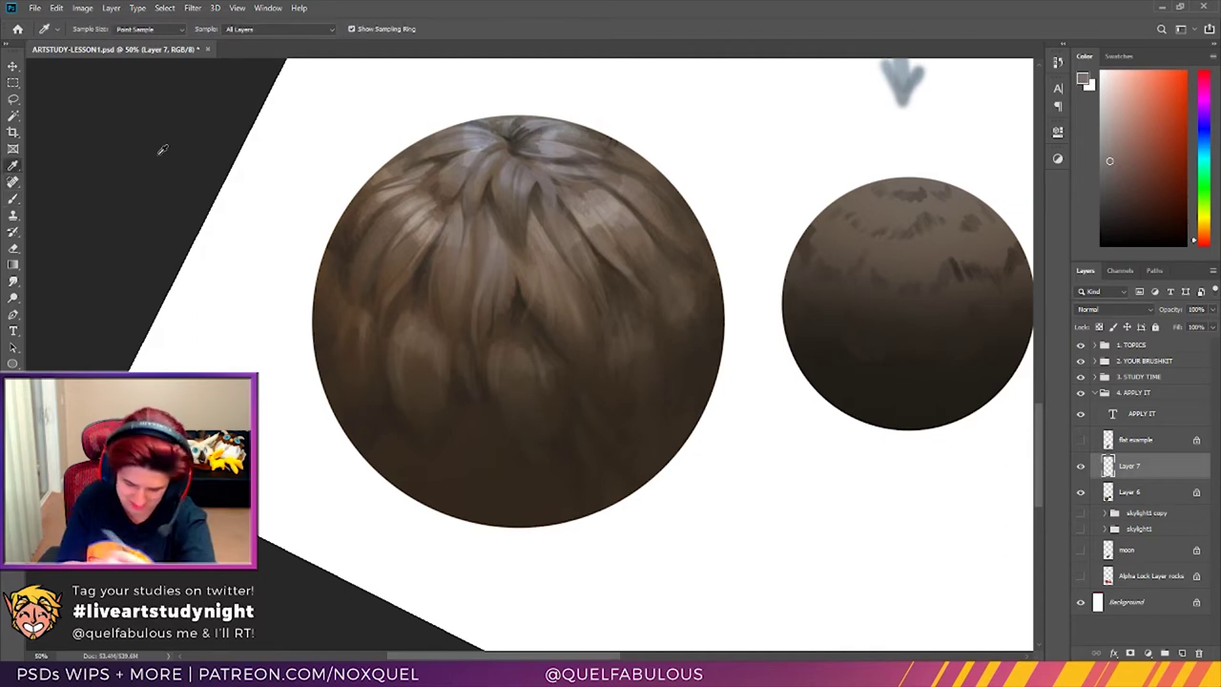
click(495, 191)
key(b)
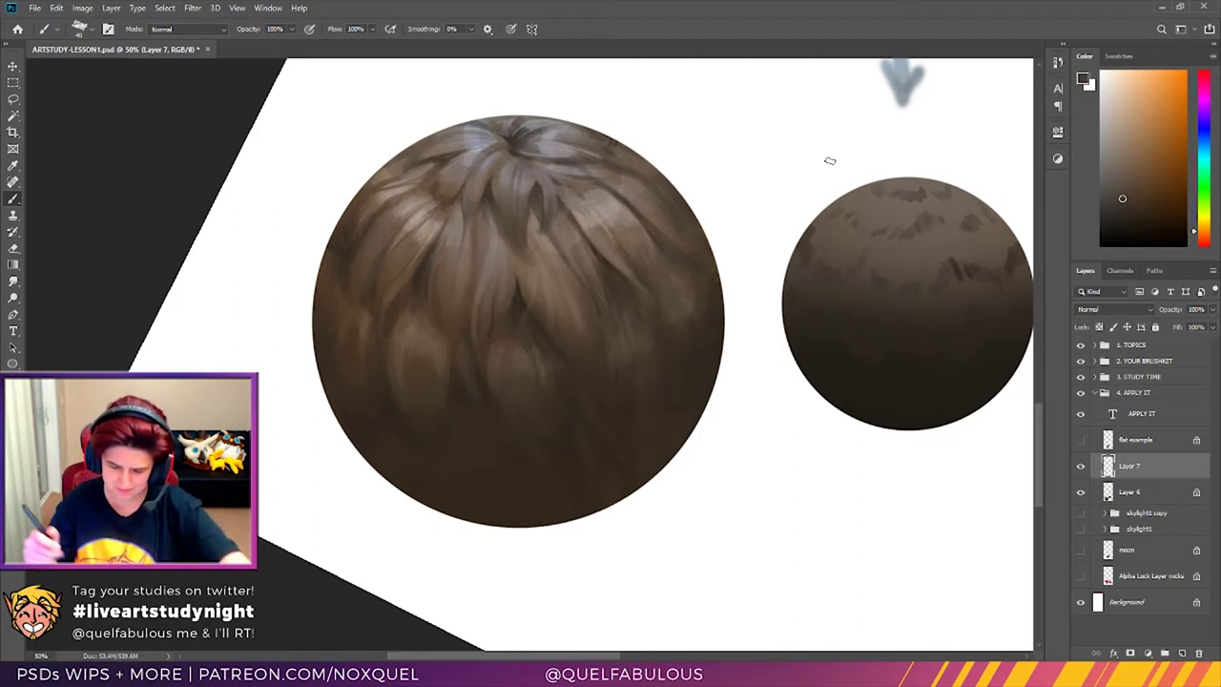
Step: Sample a pale blue-grey from the large sphere's upper-left highlight and paint fine light hairs on the clumps around the crown
key(r)
mouse_move(790, 444)
mouse_down()
mouse_move(801, 378)
mouse_move(786, 320)
mouse_up()
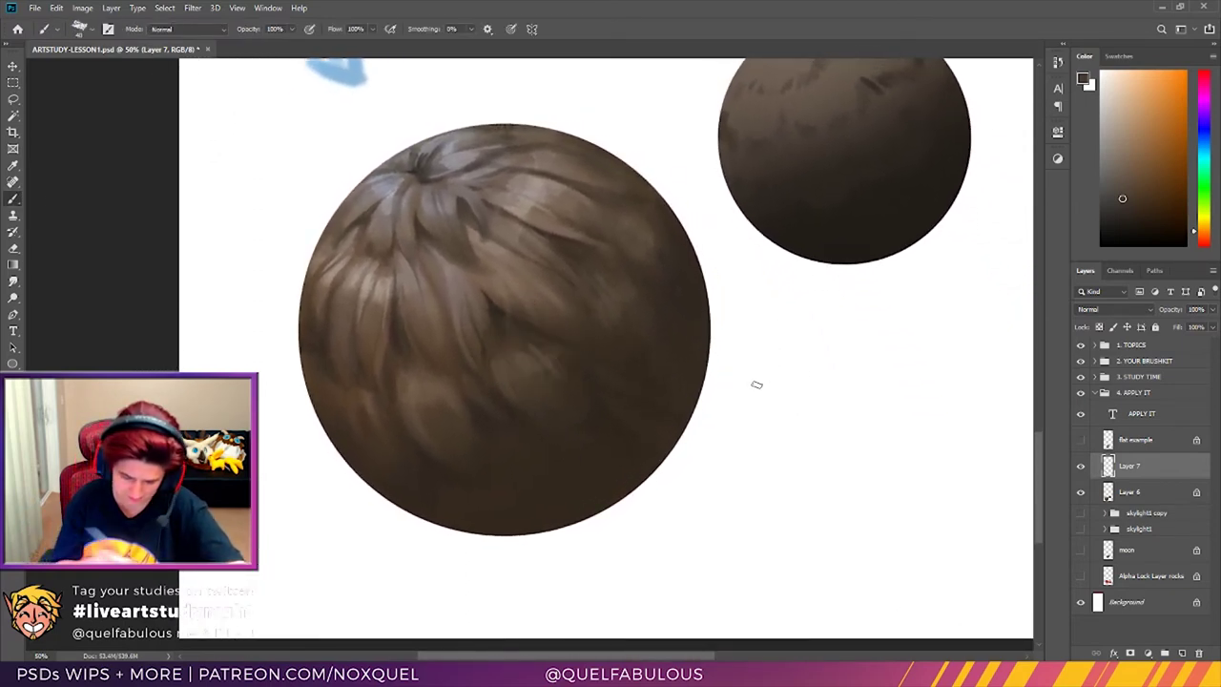
click(17, 169)
click(386, 182)
click(13, 198)
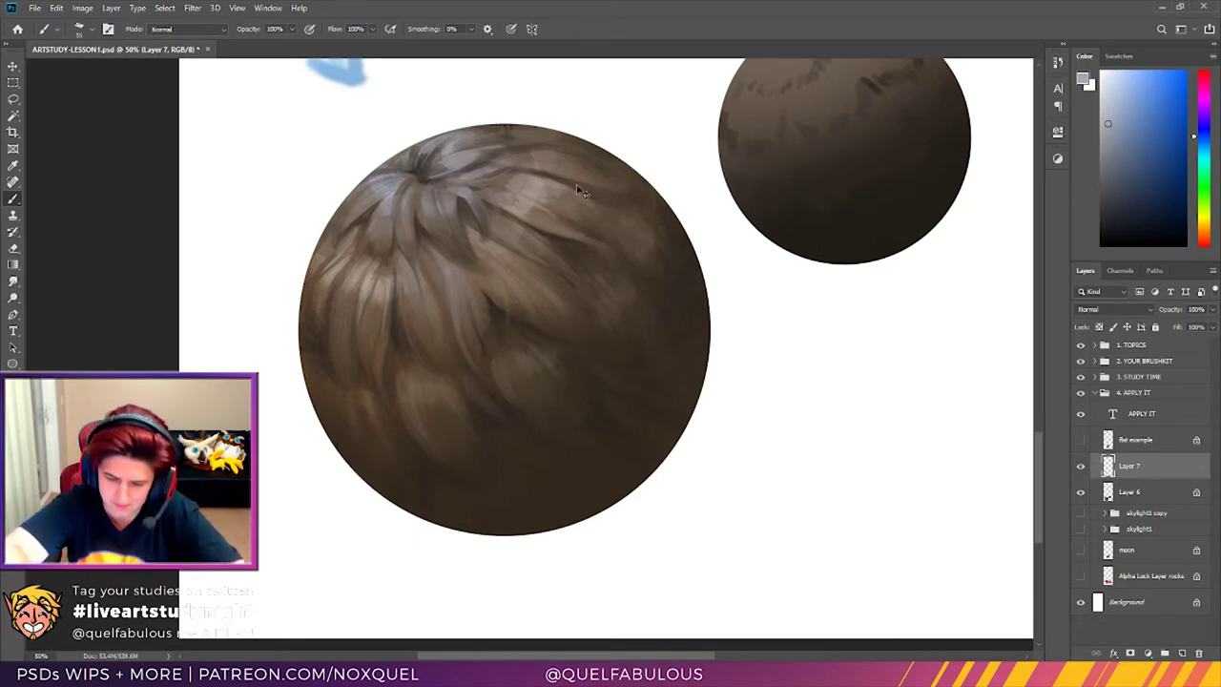
key(ctrl+minus)
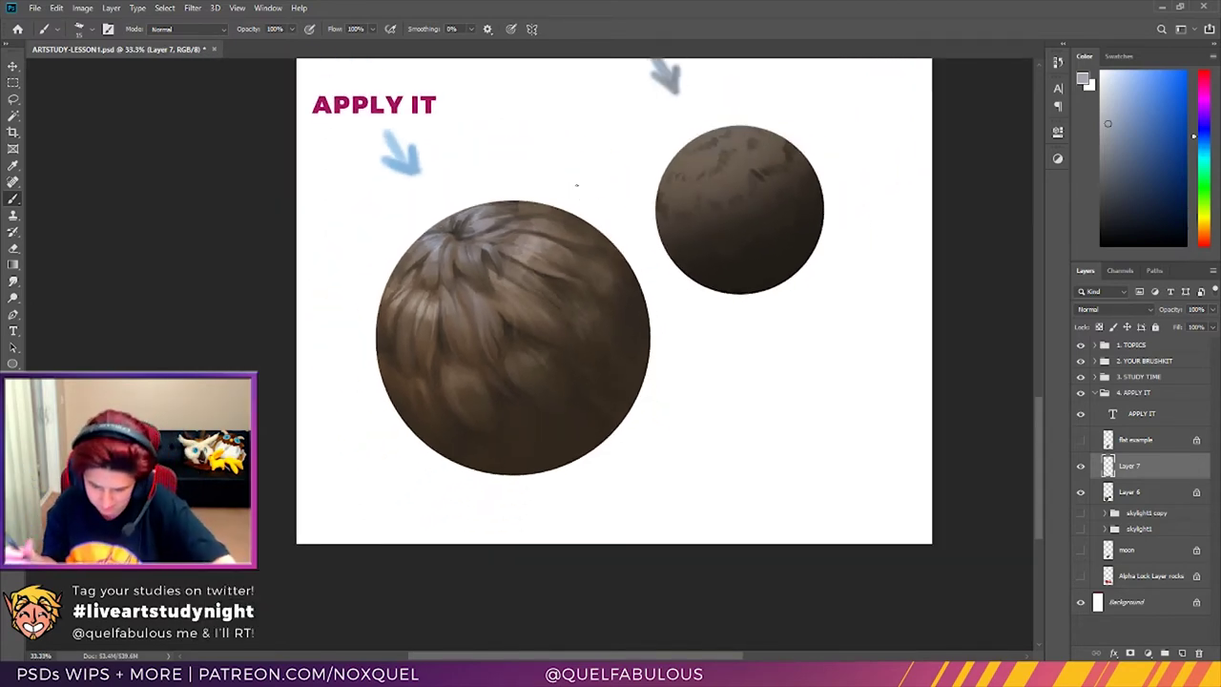
click(14, 166)
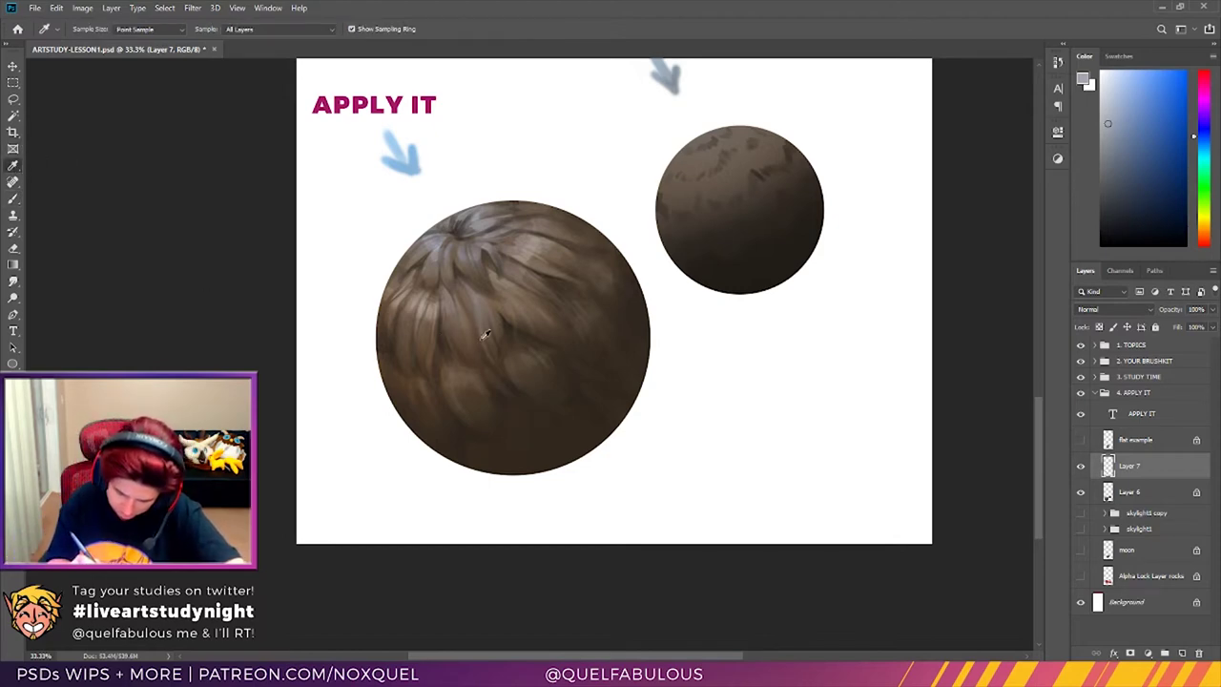
click(504, 389)
click(15, 200)
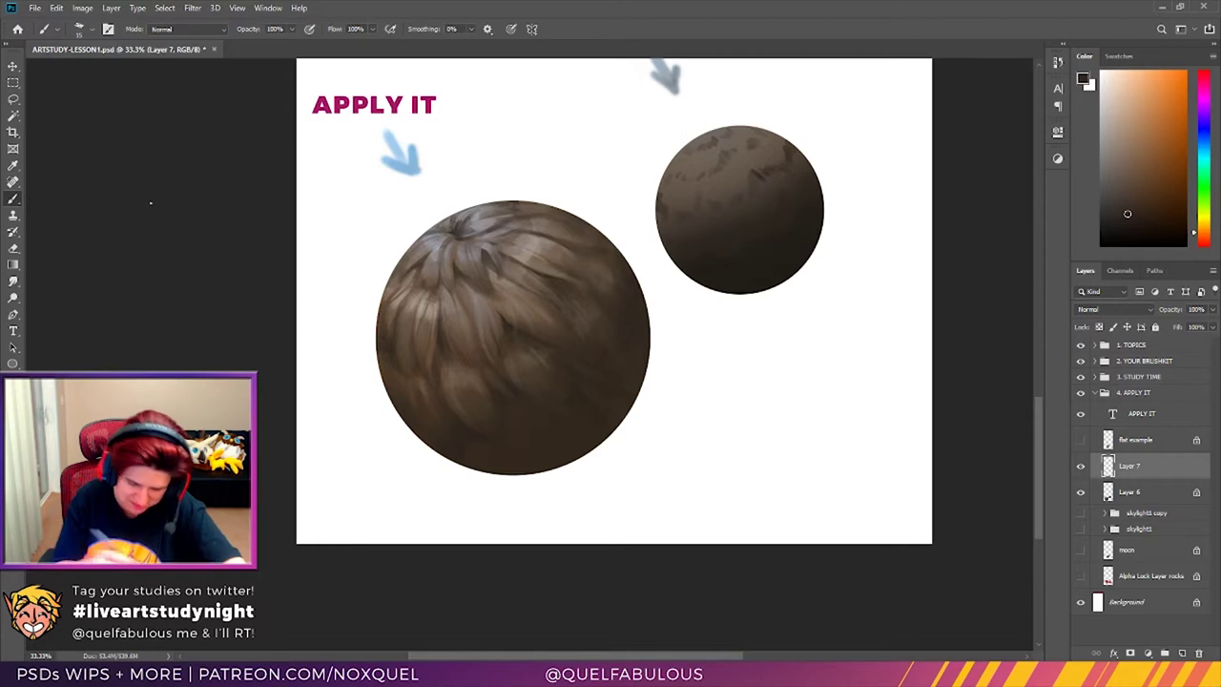
key(])
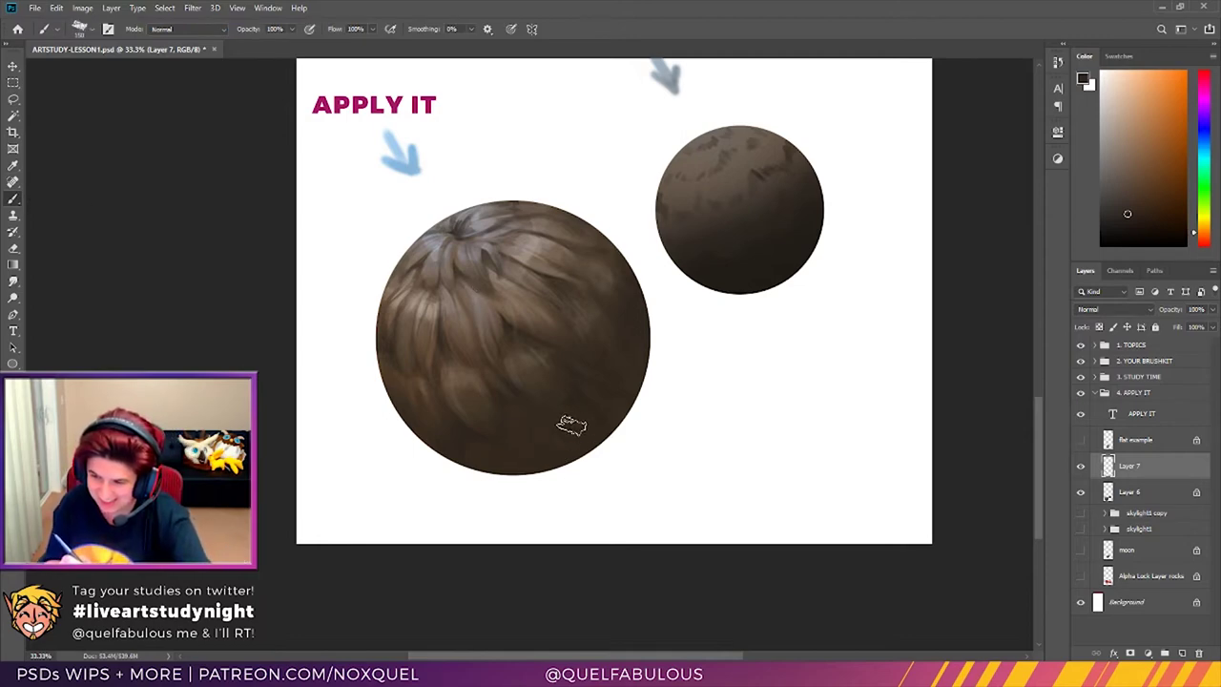
mouse_move(493, 491)
mouse_down()
mouse_move(475, 489)
mouse_move(525, 485)
mouse_up()
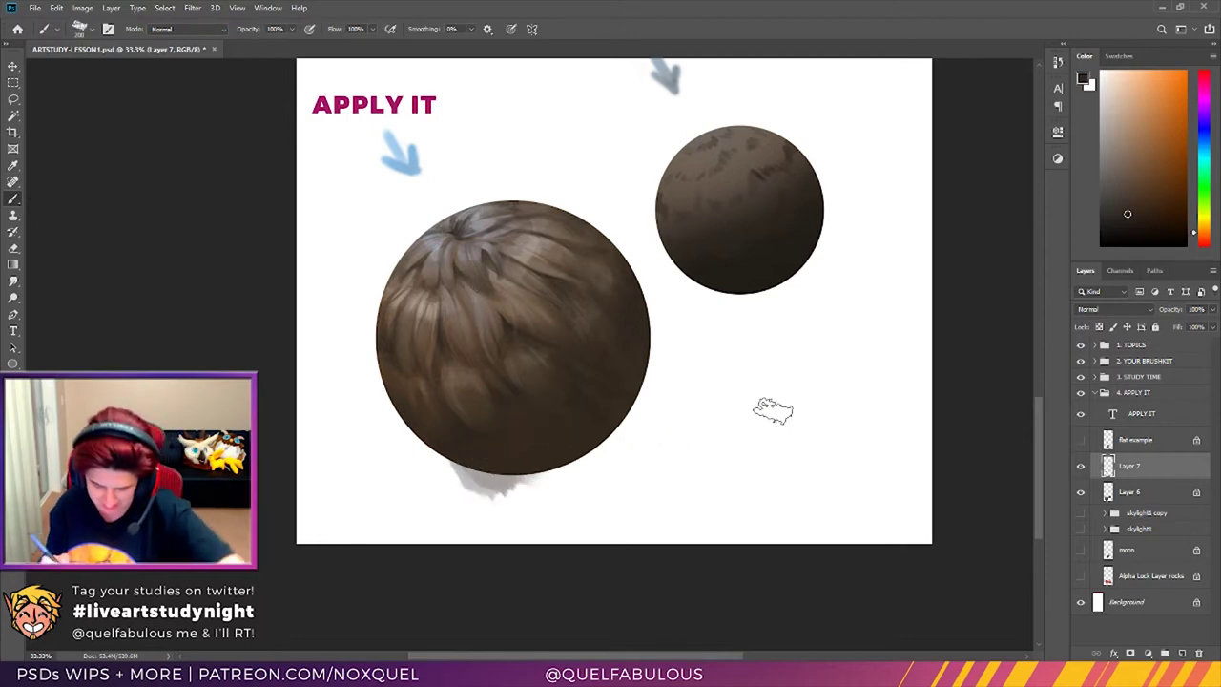
key(ctrl+z)
Step: Make Layer 6 the active layer and choose a muted blue as the painting color
key(alt+[)
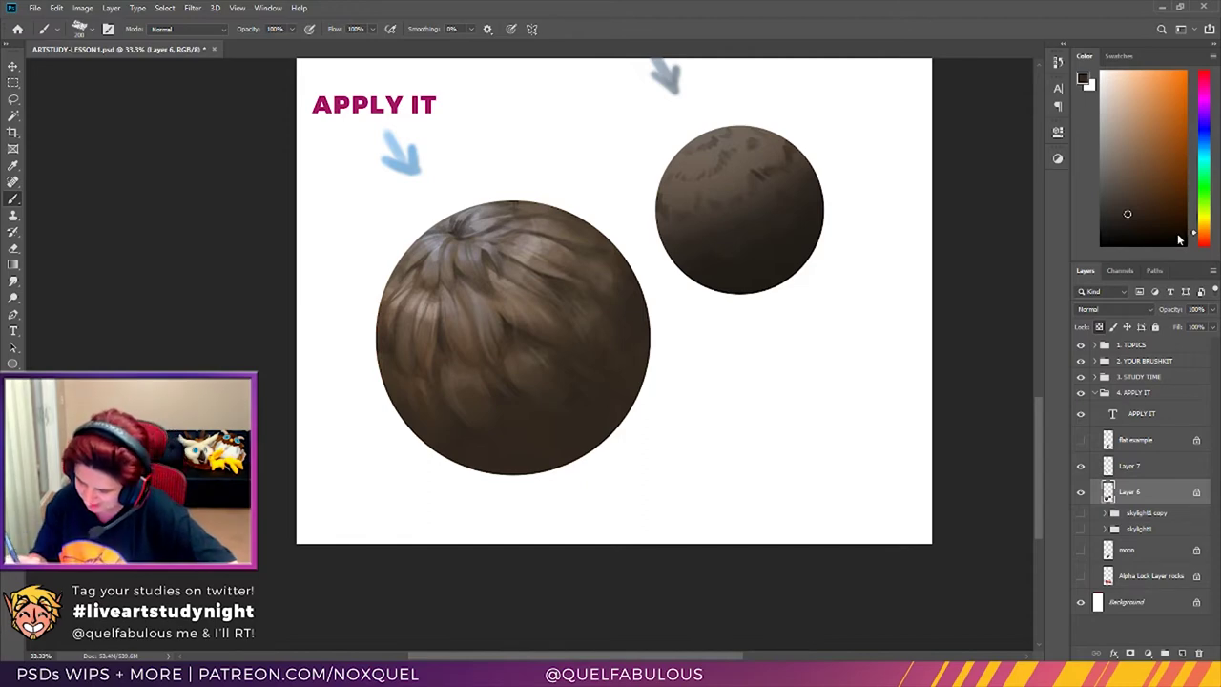
click(1203, 134)
click(1138, 145)
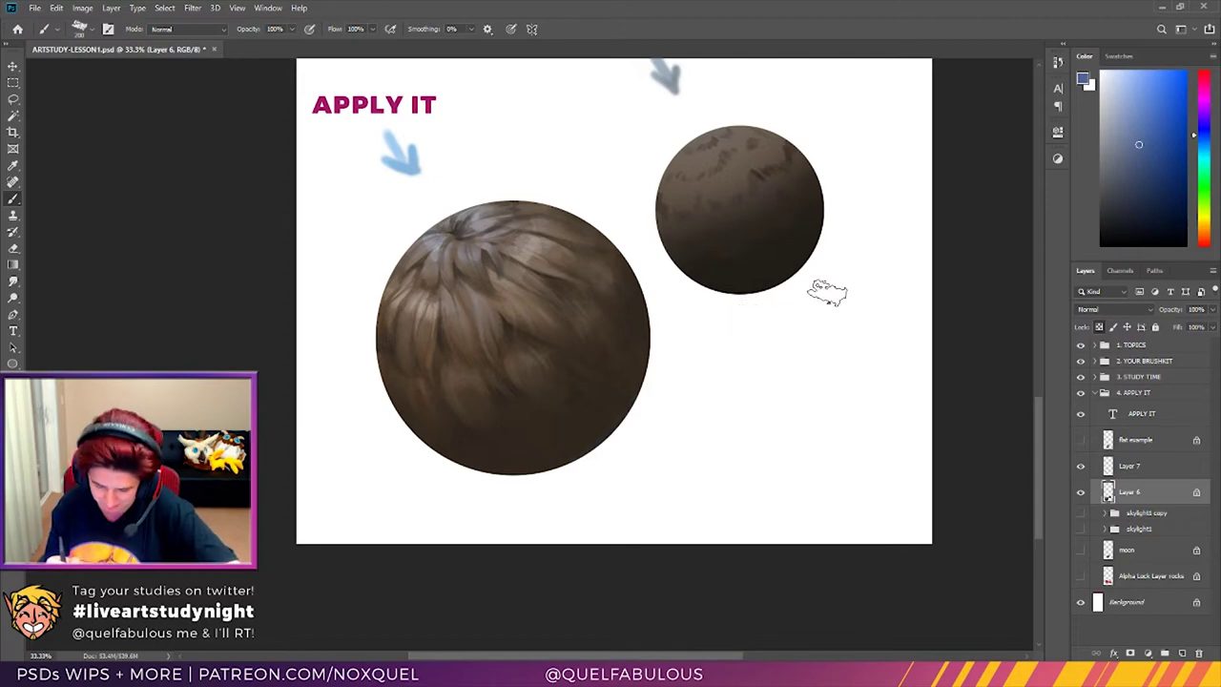
Step: Sample dark brown from the large sphere's left edge, darken it, and paint fine shadow strands between the clumps on its right side
click(23, 166)
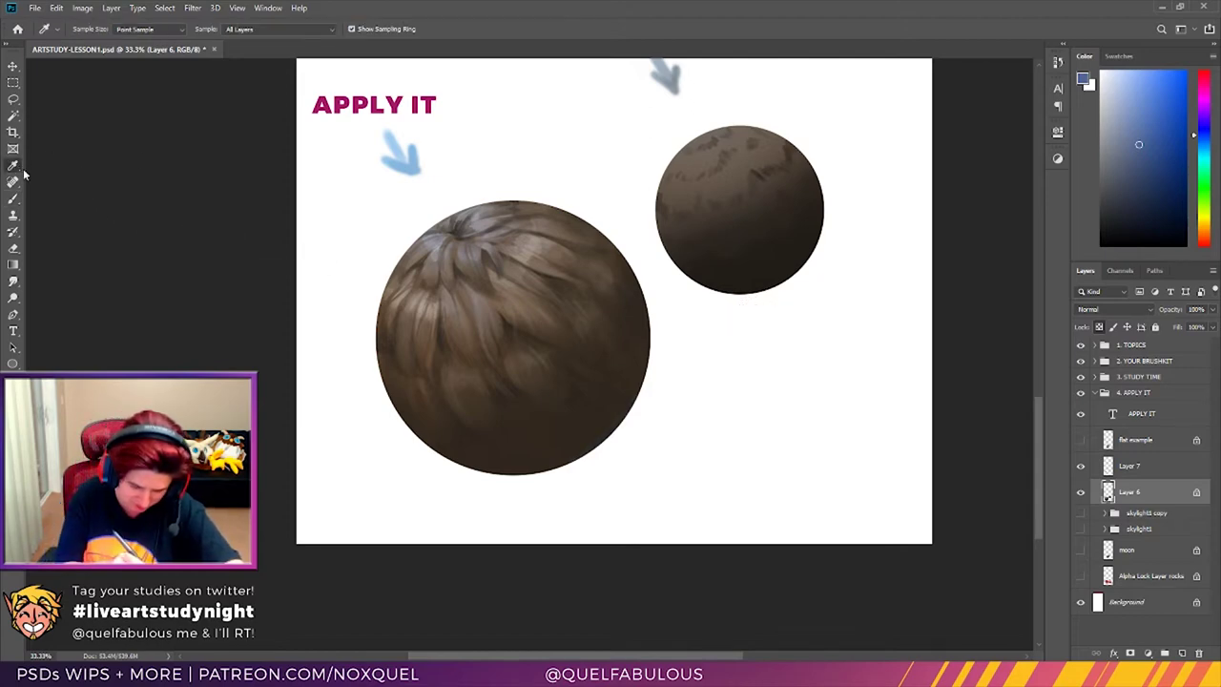
click(396, 346)
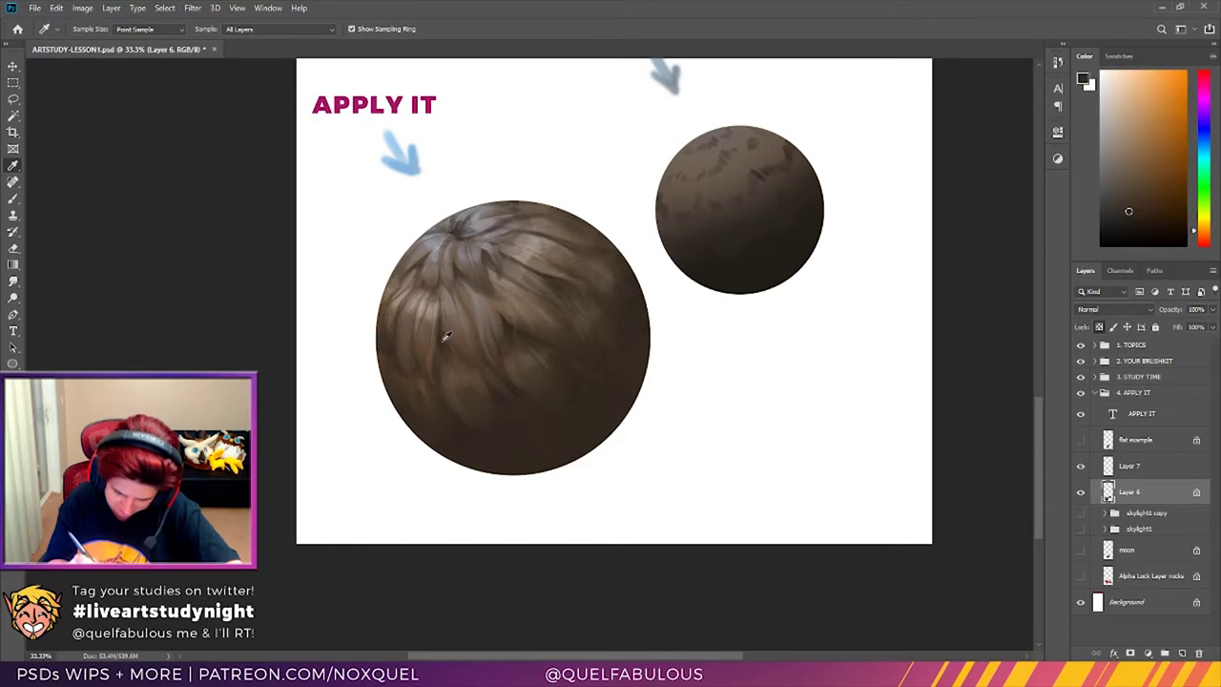
drag(1127, 177, 1117, 220)
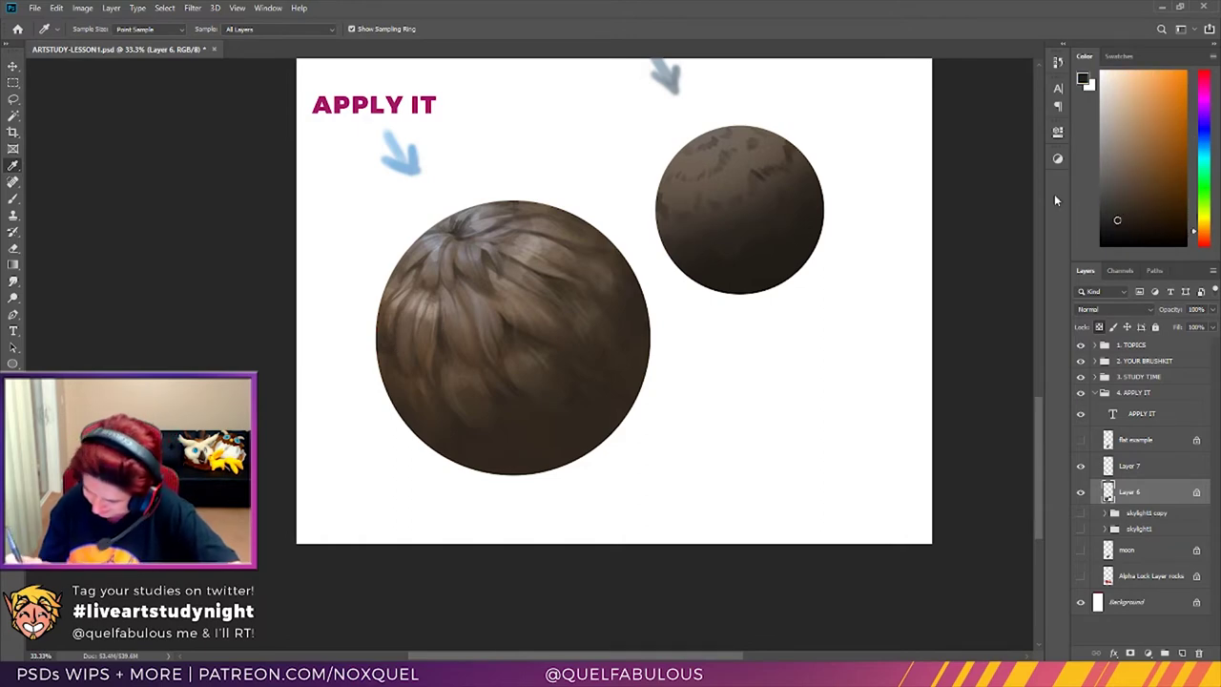
click(13, 199)
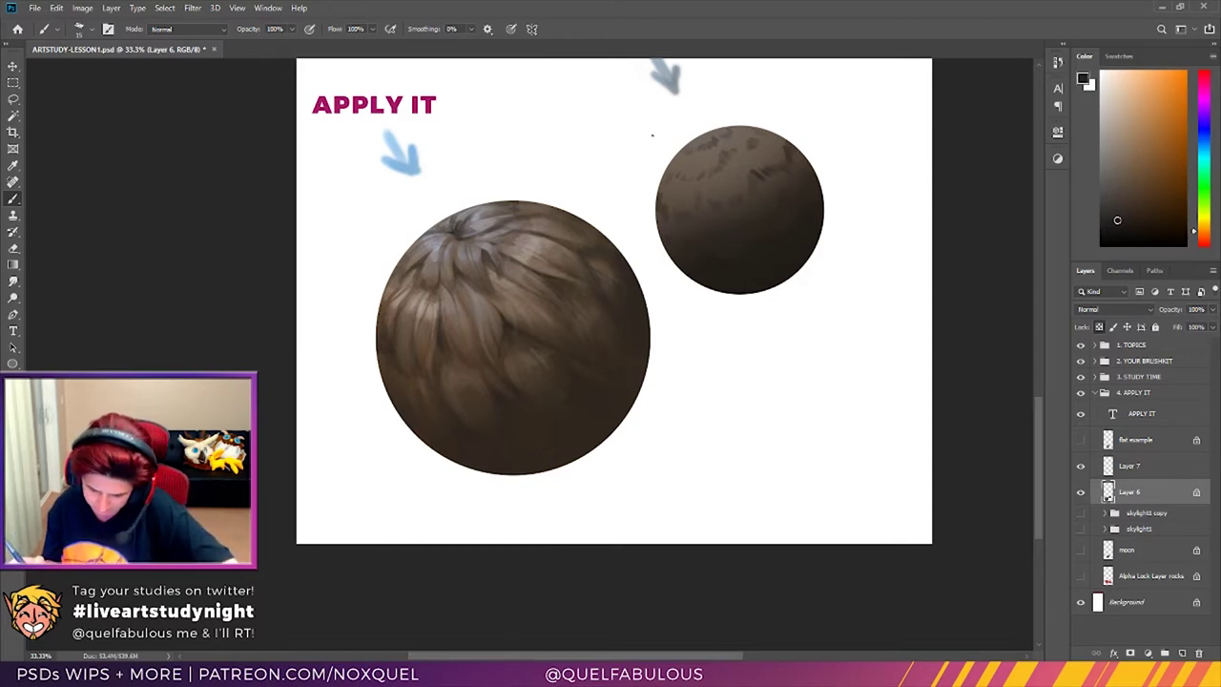
Step: Merge Layer 7 and Layer 6 into a single layer
shift+click(1149, 470)
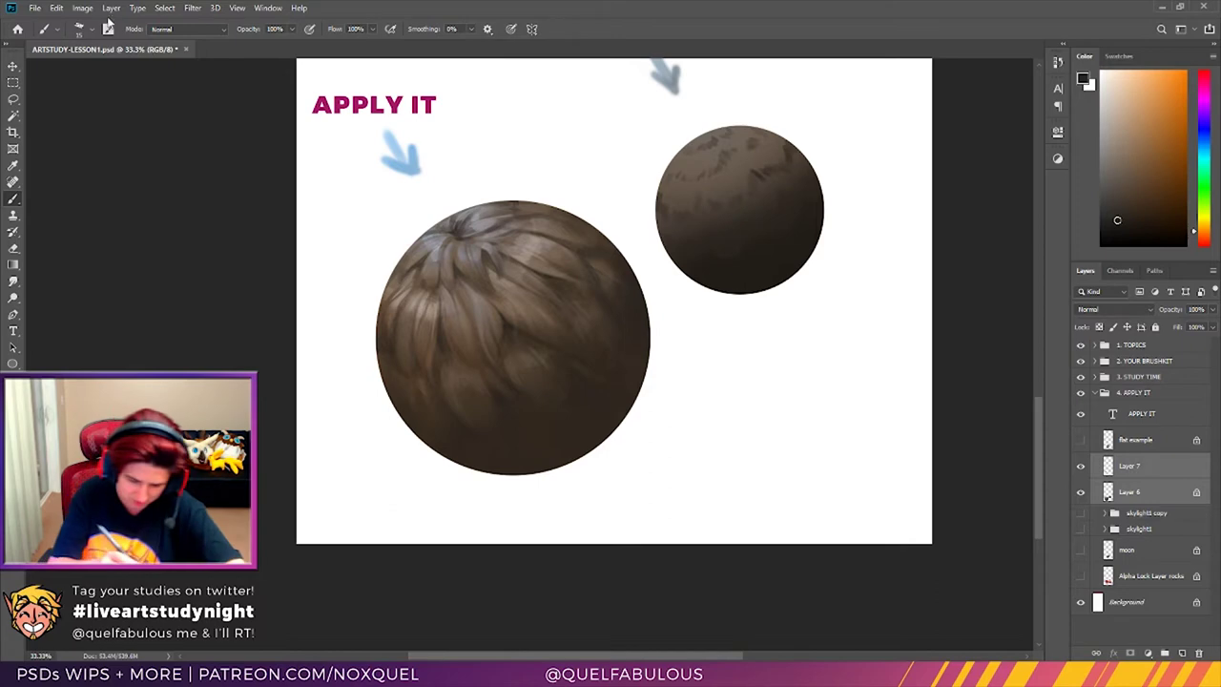
key(ctrl+e)
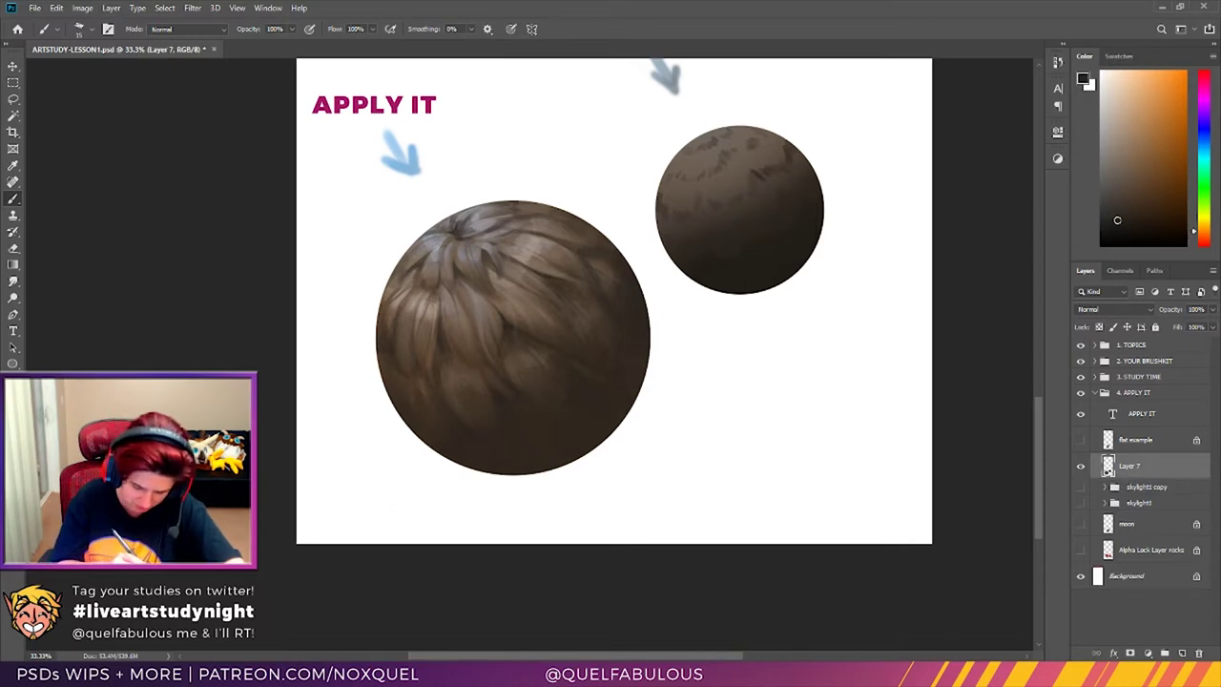
Step: Erase small notches into the large sphere's upper-left outline with a reduced eraser so the edge follows the fur clumps
key(z)
click(494, 324)
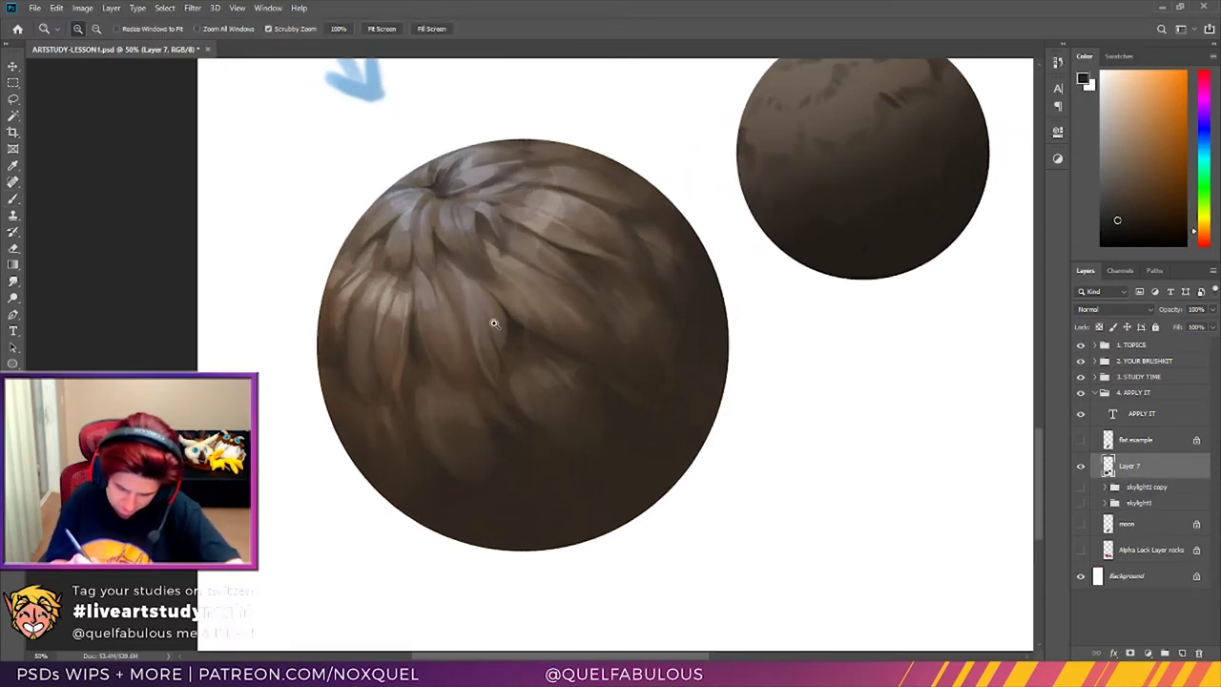
click(15, 250)
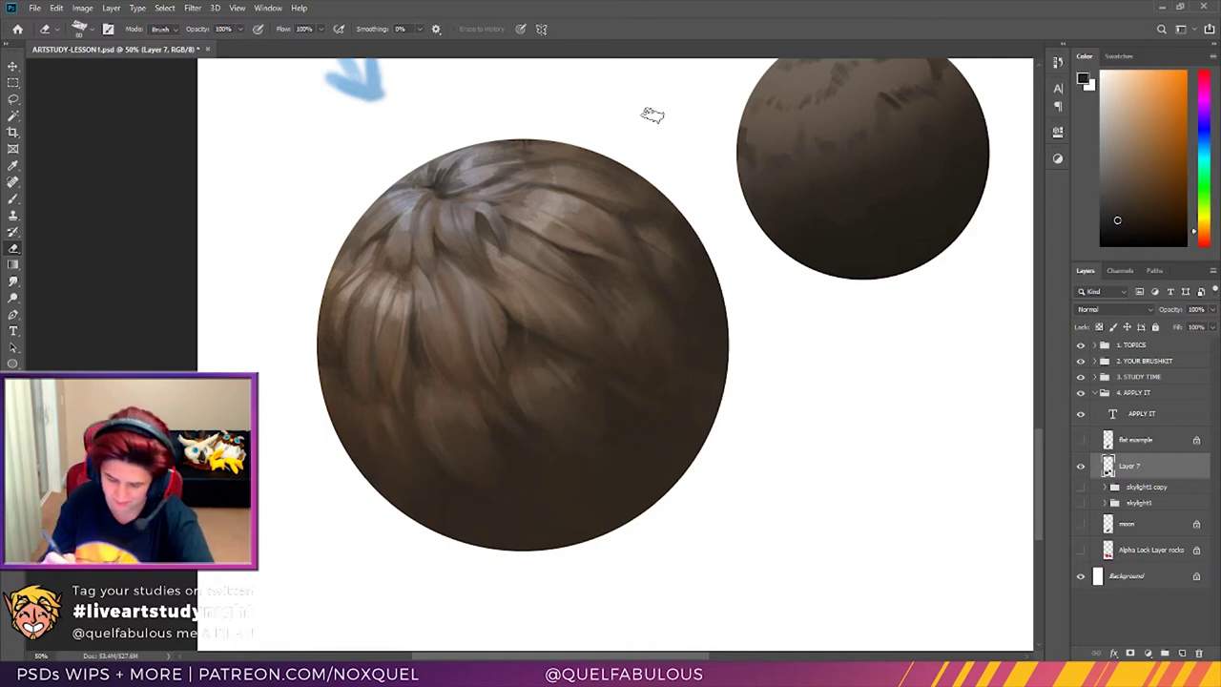
key(bracketleft)
key(bracketleft)
key(bracketleft)
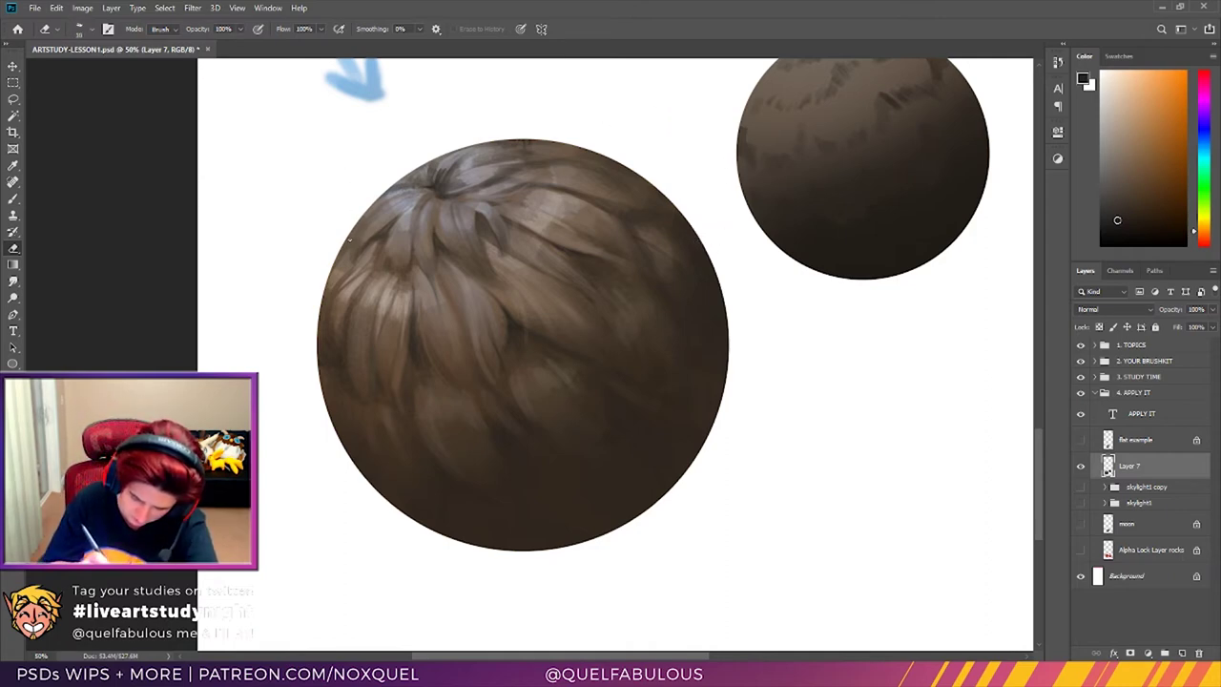
drag(351, 240, 372, 206)
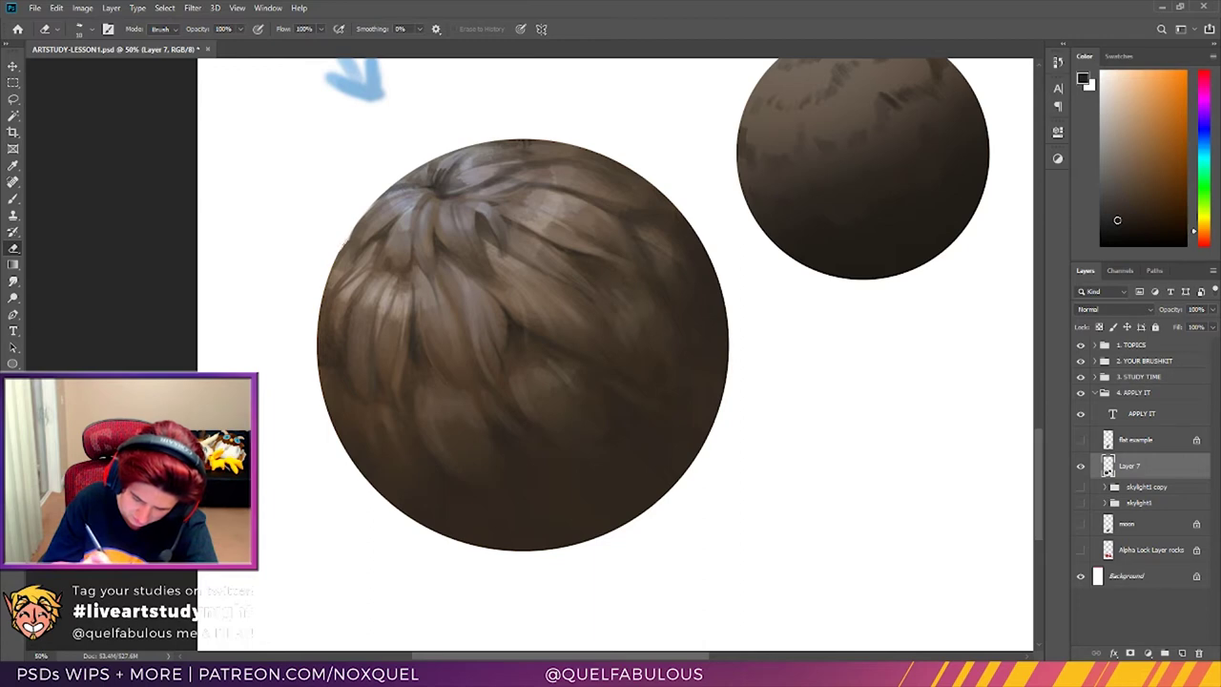
drag(345, 246, 335, 258)
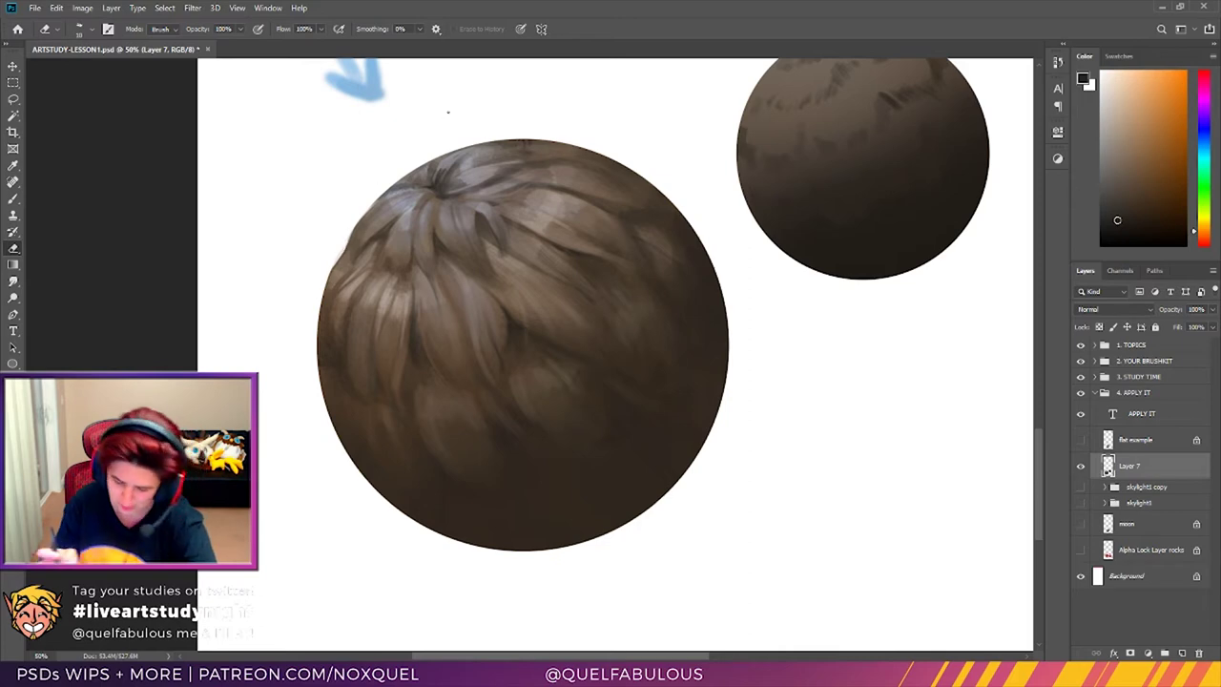
Step: Adjust the eraser size and carve clump-shaped notches into the sphere's outline around the crown and along the upper edge
key(bracketright)
key(bracketright)
key(bracketright)
key(bracketright)
key(bracketleft)
key(bracketleft)
key(bracketleft)
key(bracketleft)
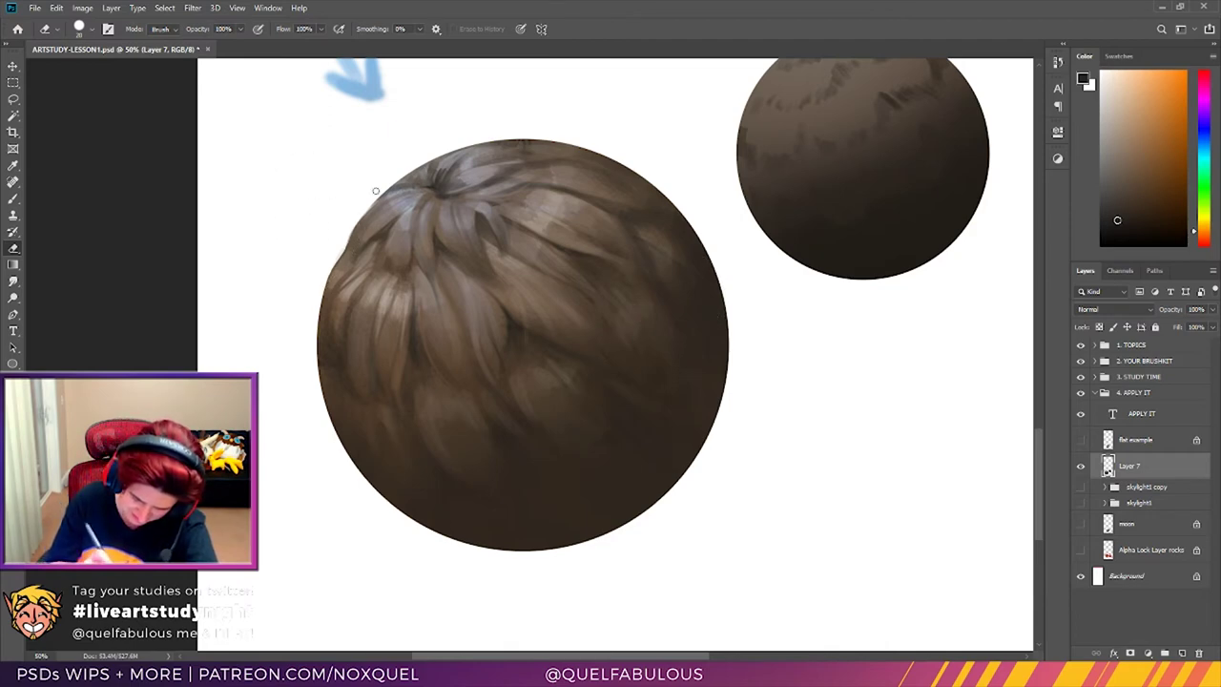
key(bracketleft)
key(bracketleft)
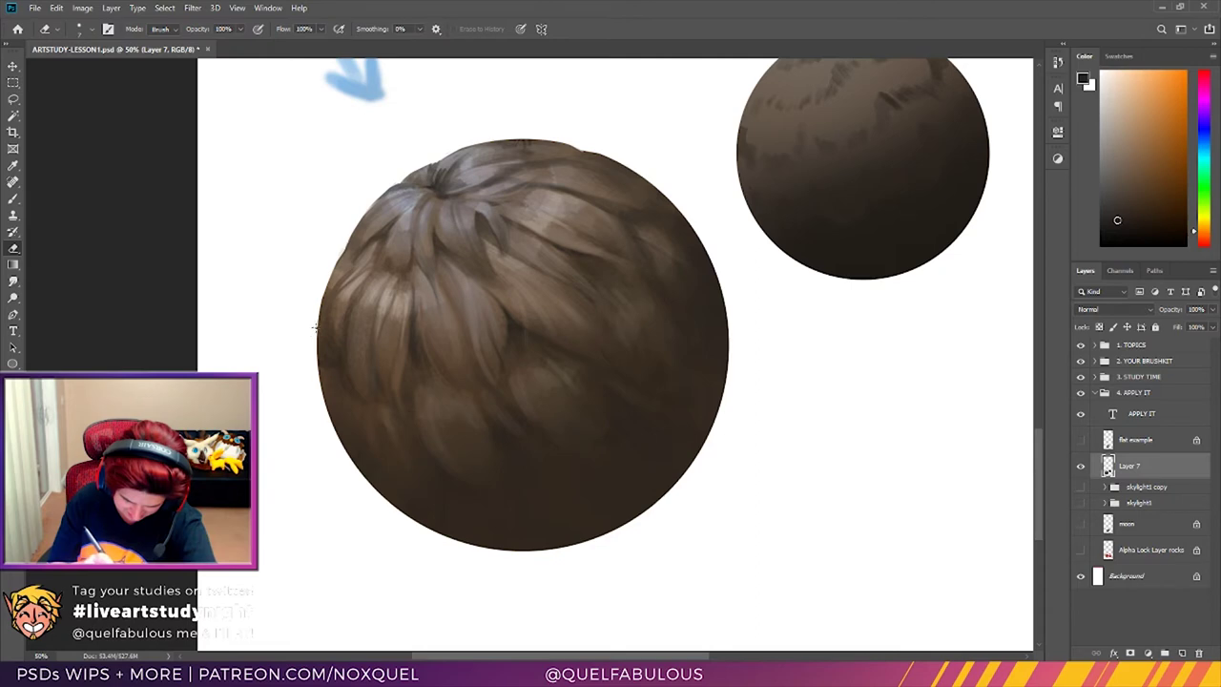
Step: Sample dark brown from the sphere's left edge and paint fine hairs overhanging the left and upper-left outline
key(i)
click(339, 354)
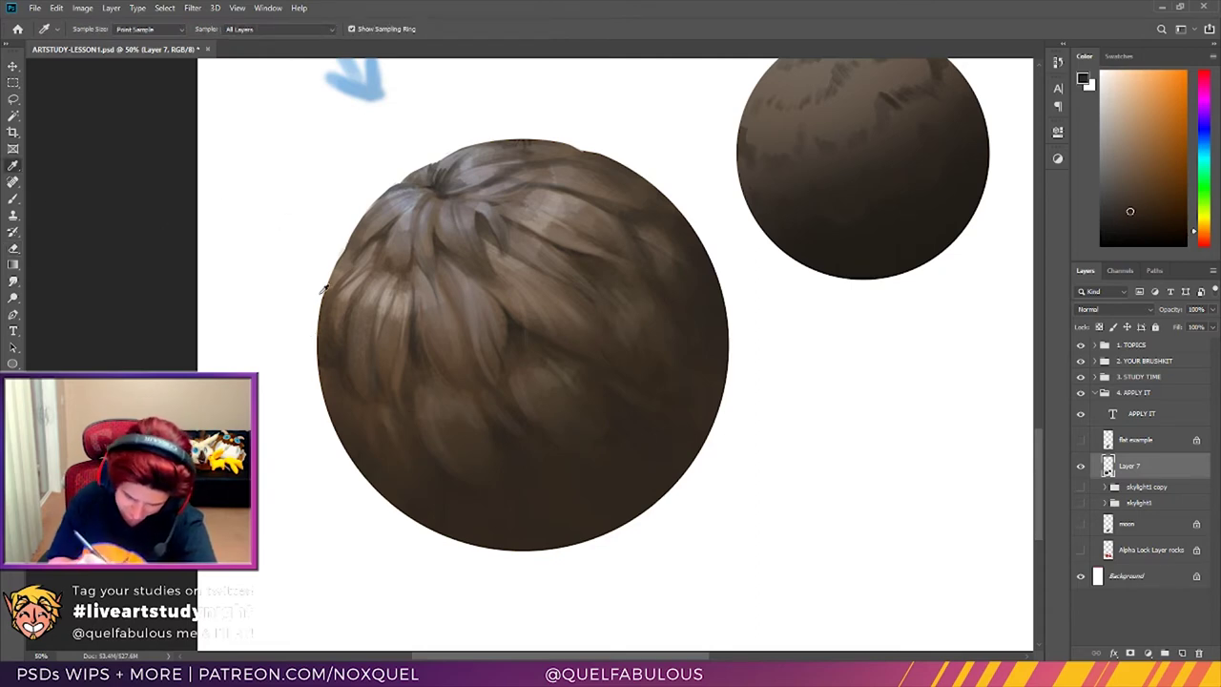
click(14, 199)
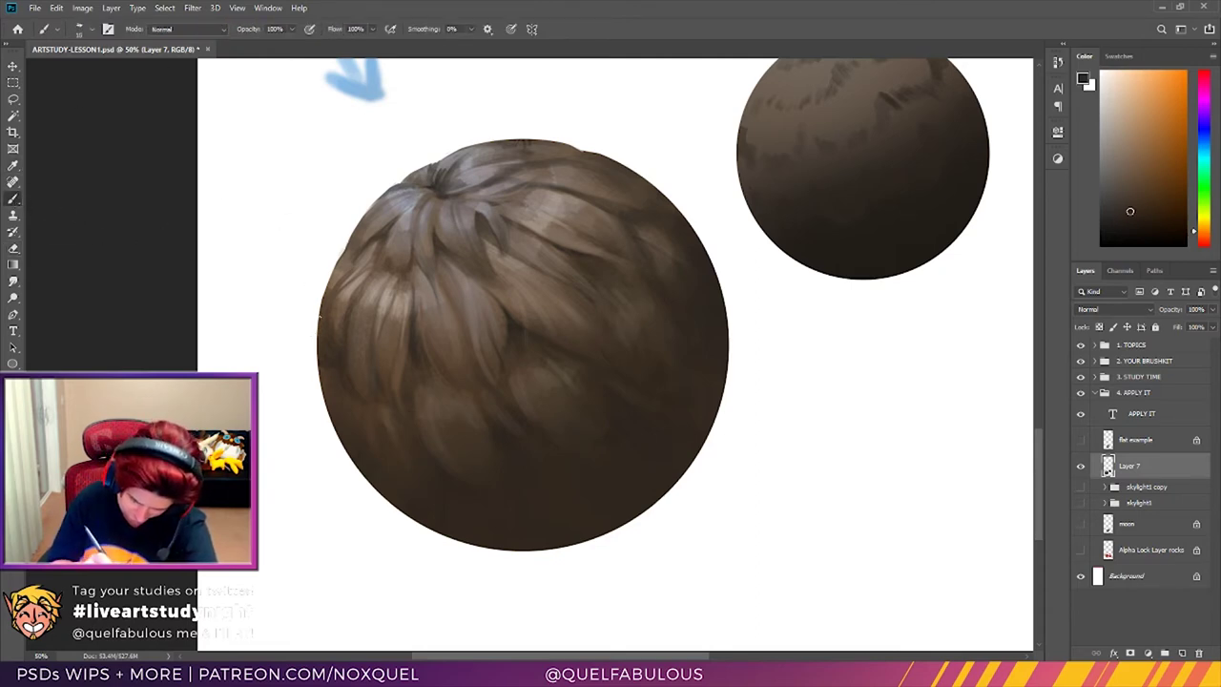
mouse_move(317, 323)
mouse_down()
mouse_move(314, 362)
mouse_move(318, 301)
mouse_move(338, 265)
mouse_move(311, 328)
mouse_move(313, 372)
mouse_up()
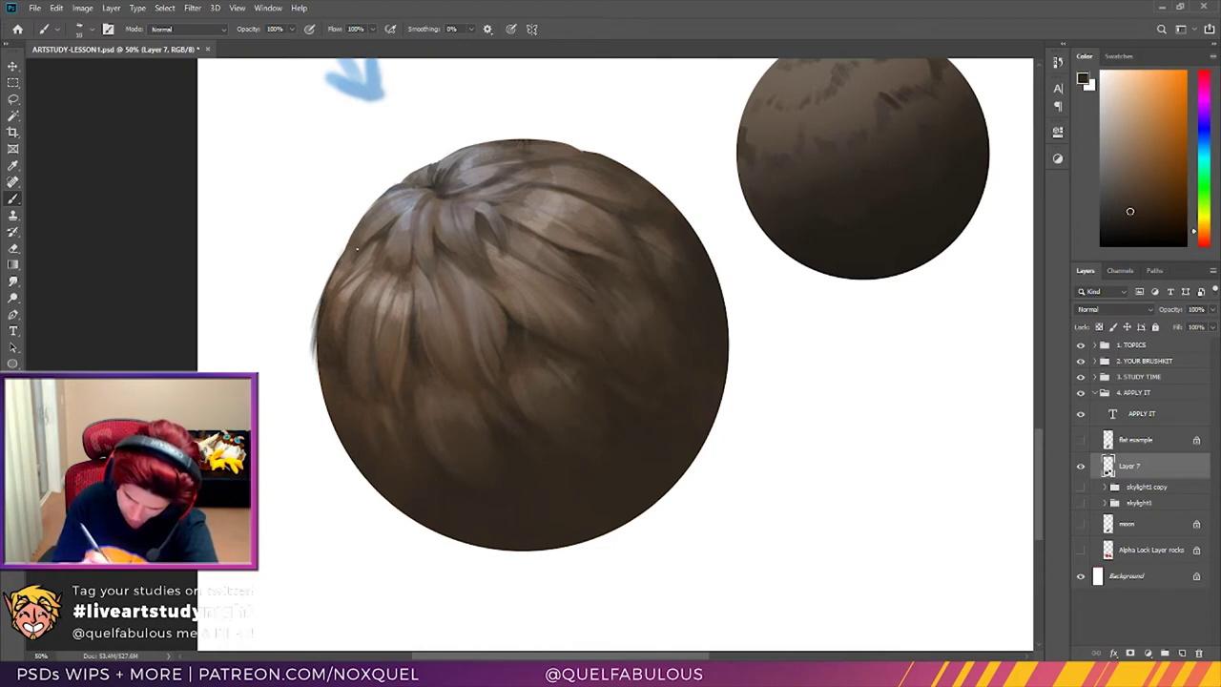
drag(353, 235, 340, 259)
drag(372, 206, 345, 244)
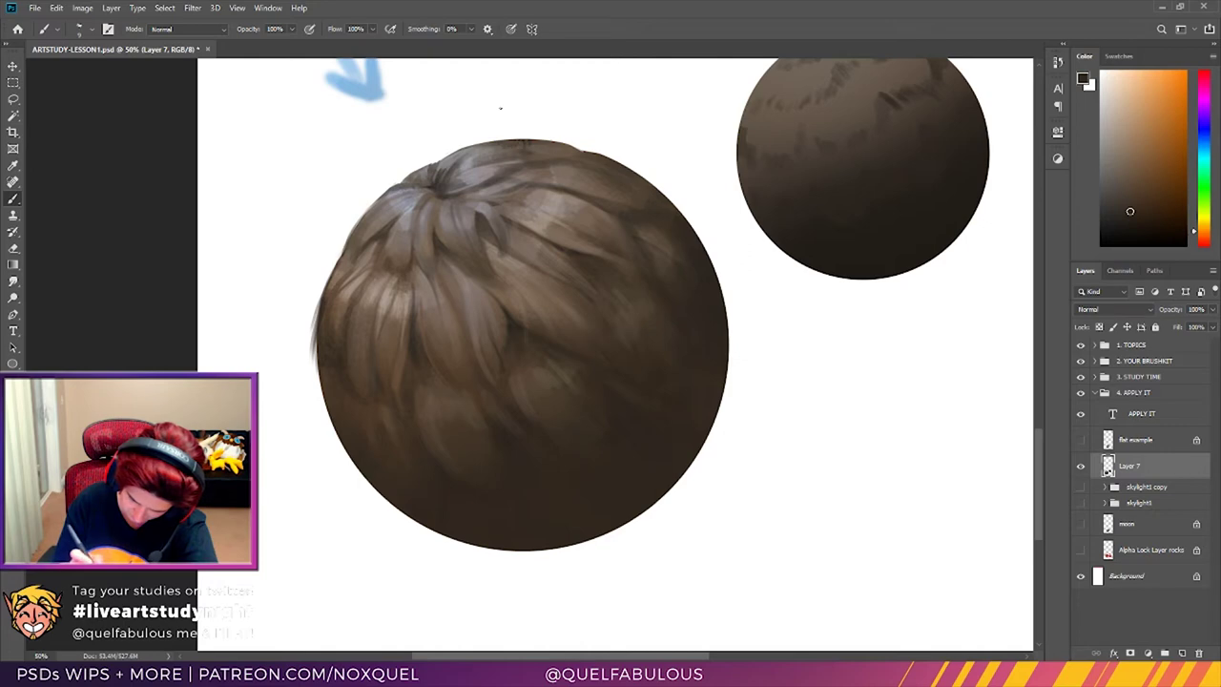
drag(381, 198, 347, 244)
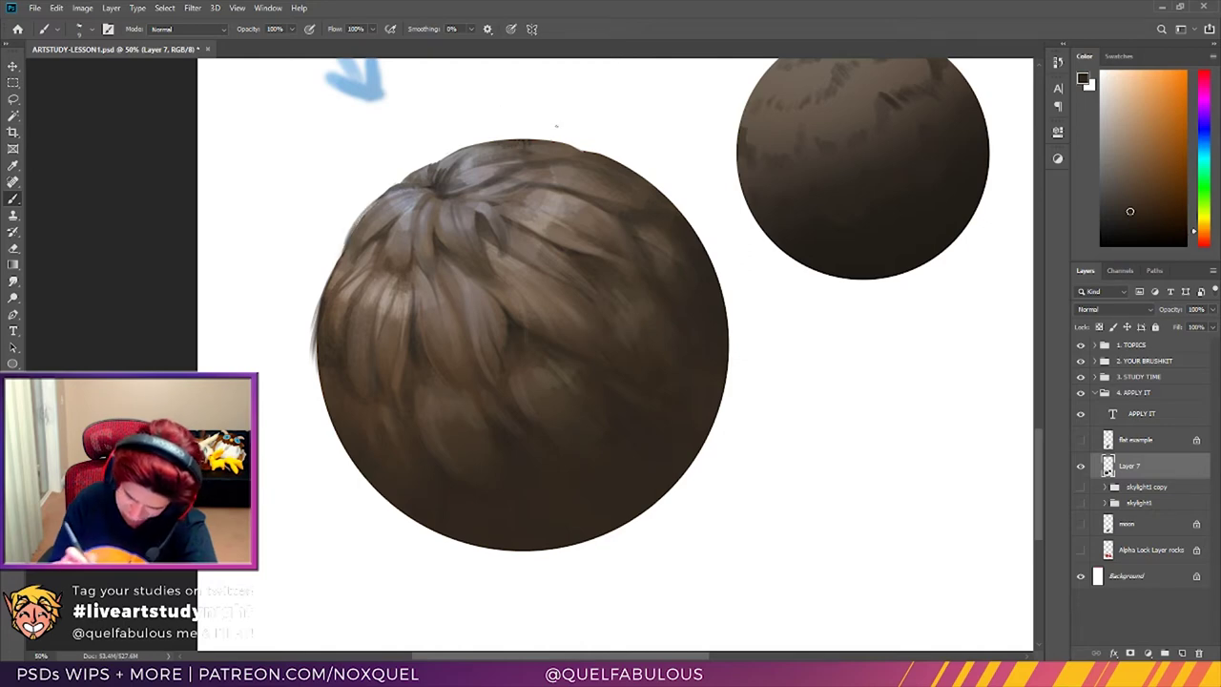
drag(393, 188, 365, 208)
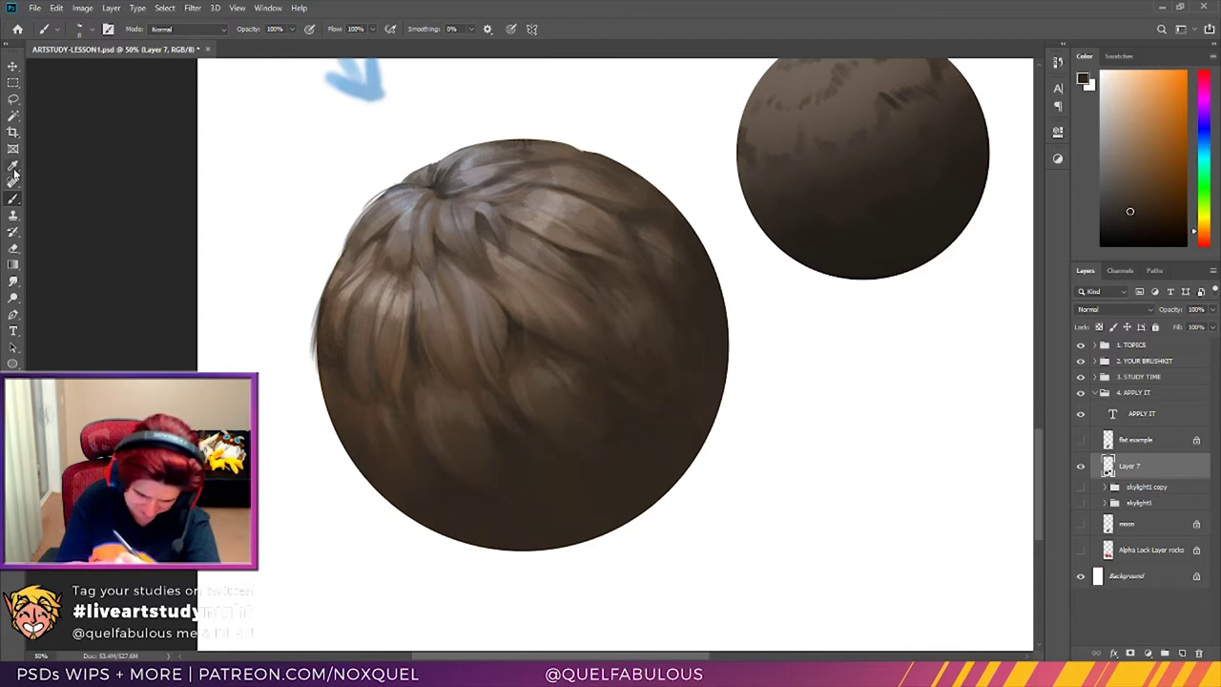
Step: Sample a lighter brown from the upper-left clump, and trim the stray hairs along the sphere's left outline with the eraser
key(i)
click(345, 272)
key(b)
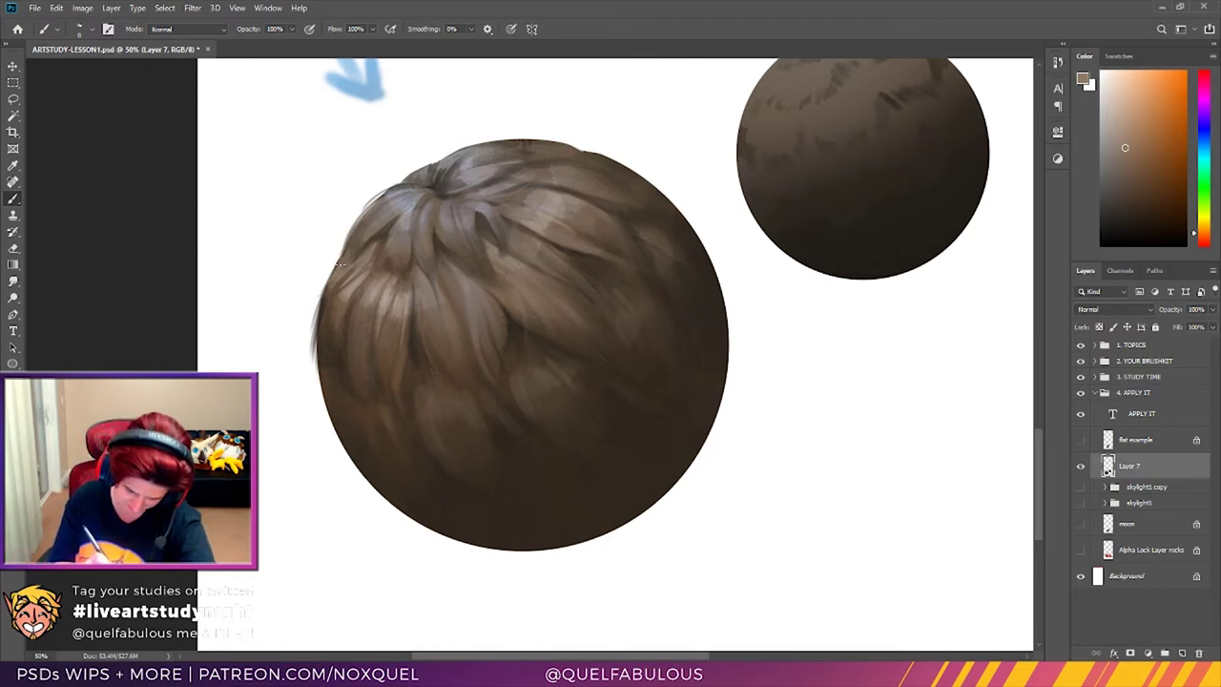
key(e)
drag(308, 367, 312, 294)
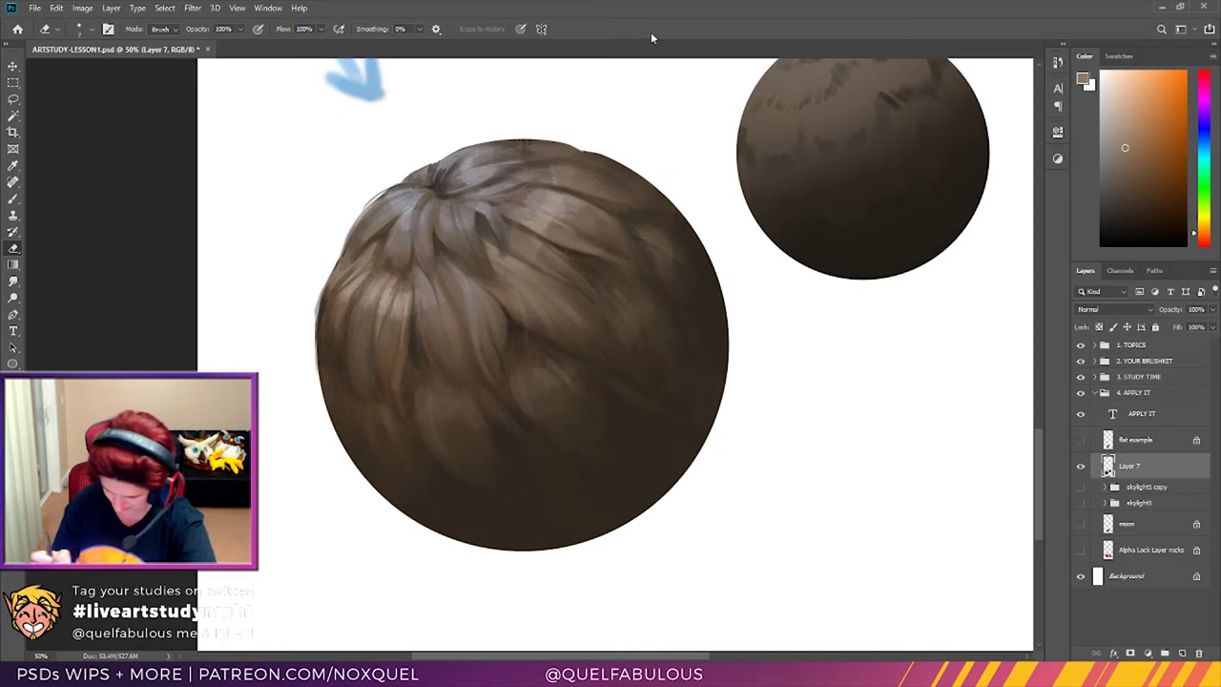
mouse_move(320, 287)
mouse_down()
mouse_move(320, 324)
mouse_move(333, 264)
mouse_up()
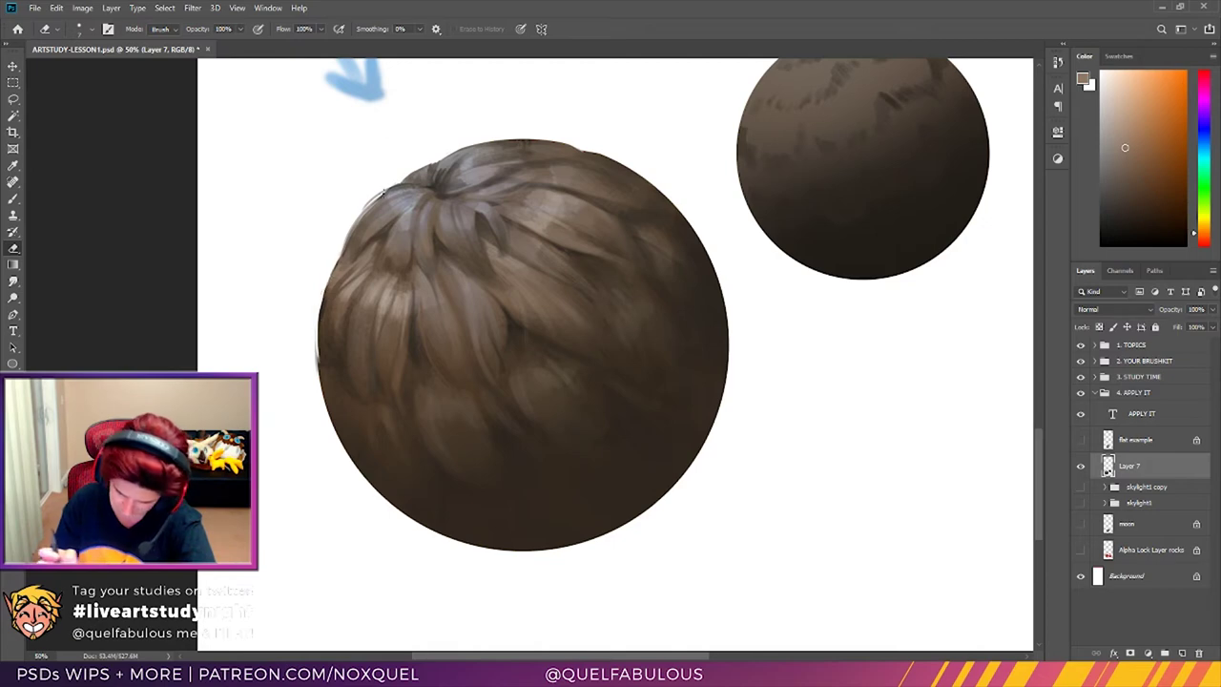
mouse_move(316, 370)
mouse_down()
mouse_move(341, 457)
mouse_move(380, 406)
mouse_move(324, 428)
mouse_move(321, 396)
mouse_move(335, 436)
mouse_move(318, 366)
mouse_up()
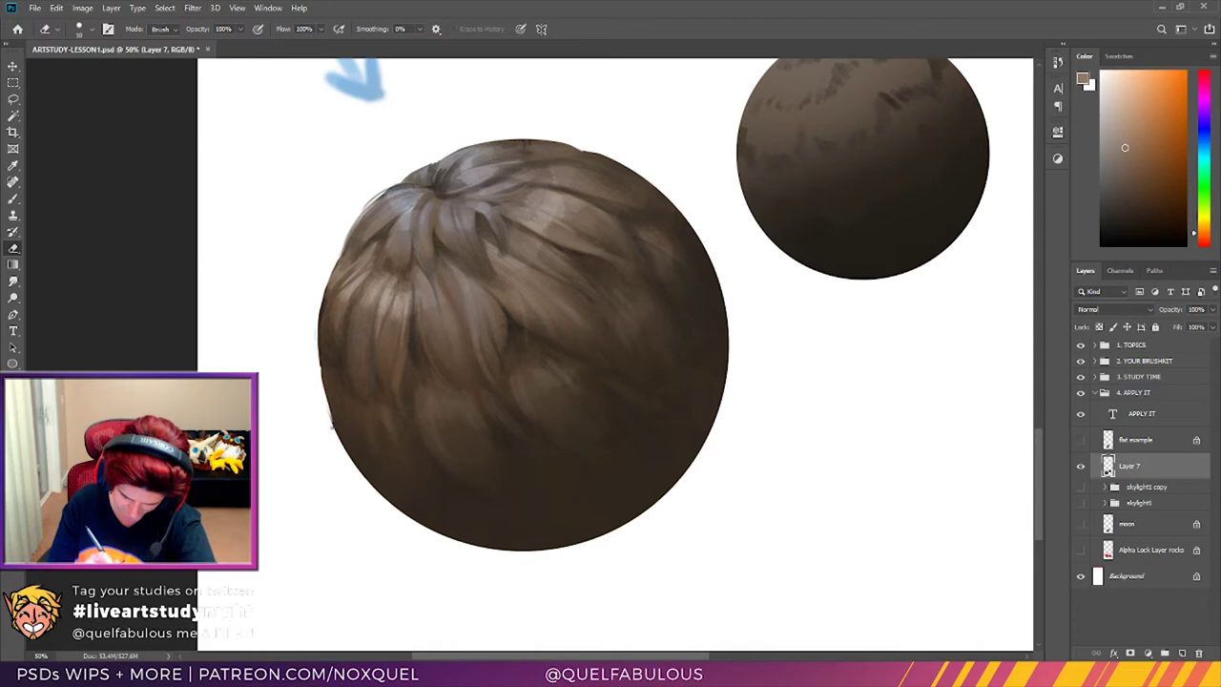
drag(332, 427, 326, 405)
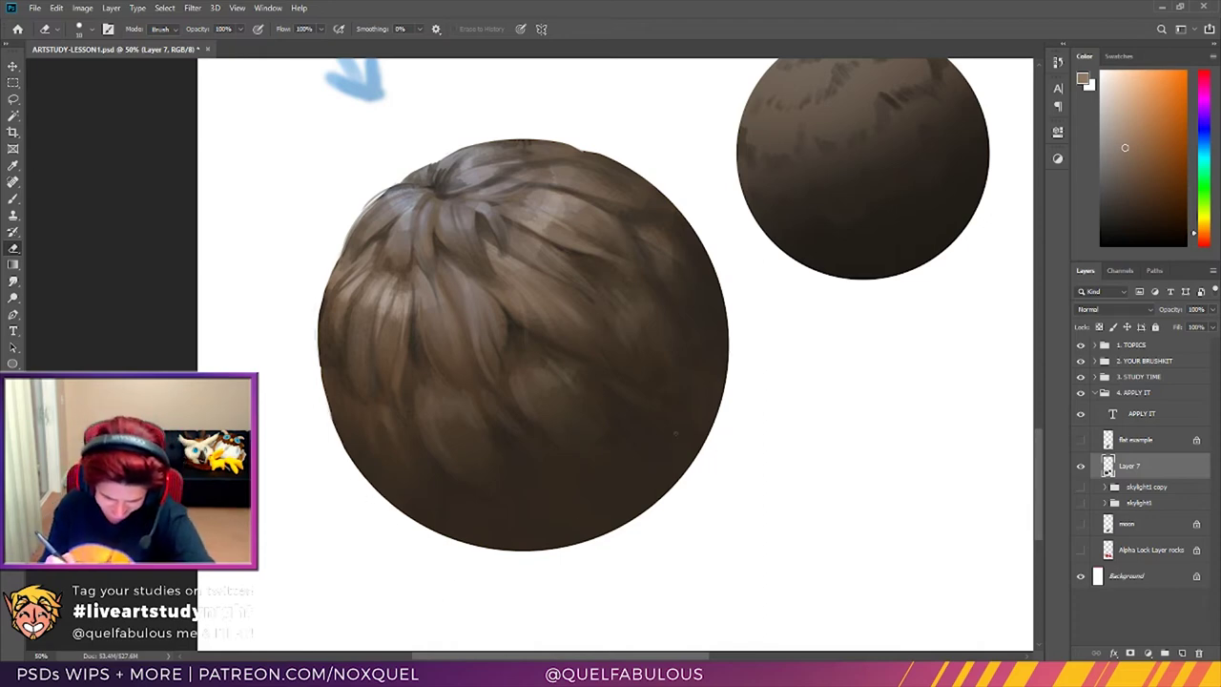
Step: Sample dark brown from the sphere's lower-left area and paint tufts along the left outline that break its smooth edge
click(15, 167)
click(357, 445)
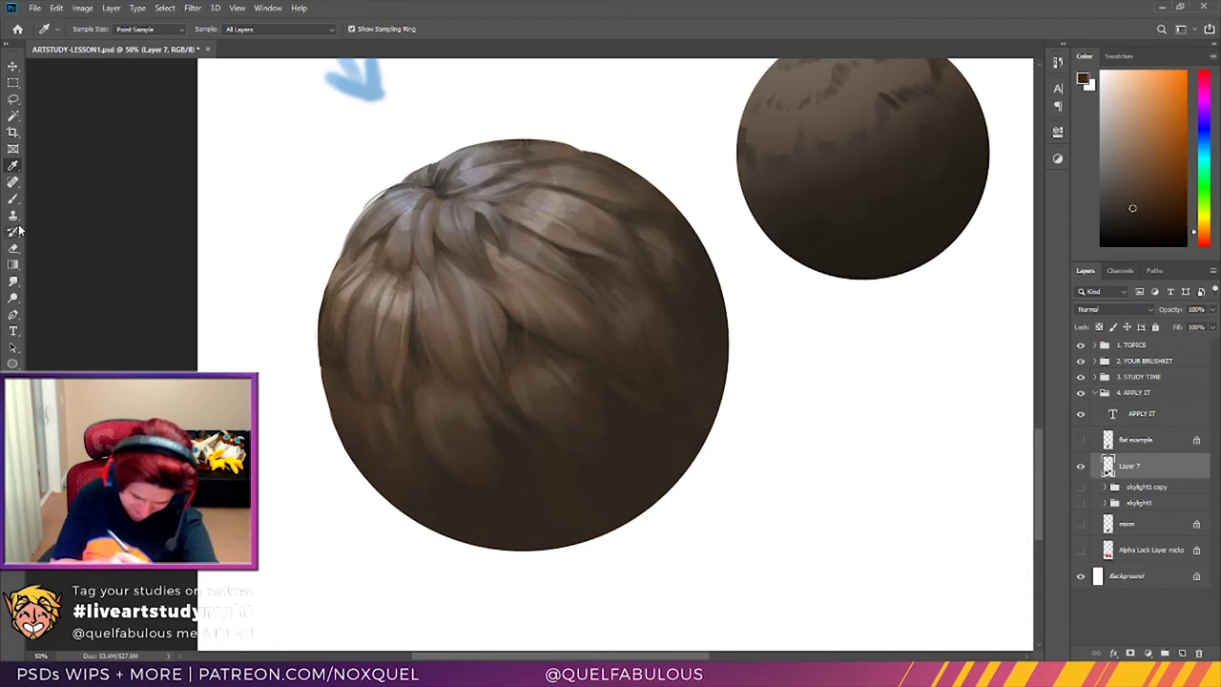
click(13, 199)
drag(362, 465, 334, 388)
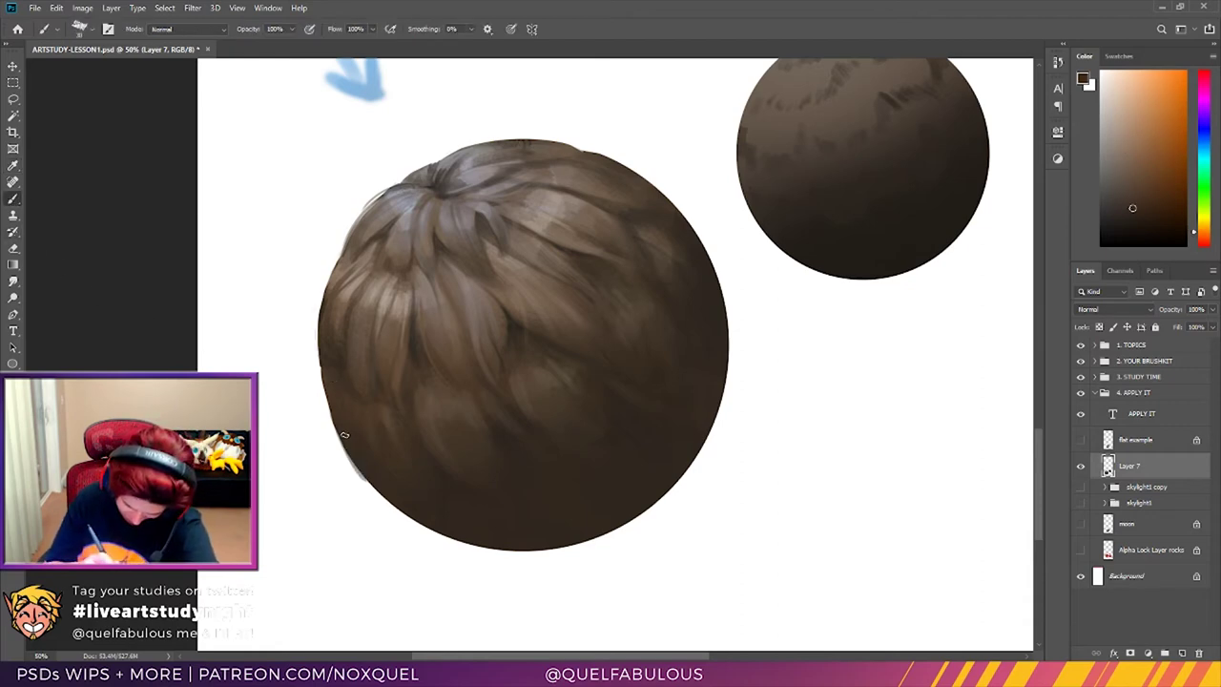
drag(330, 376, 353, 462)
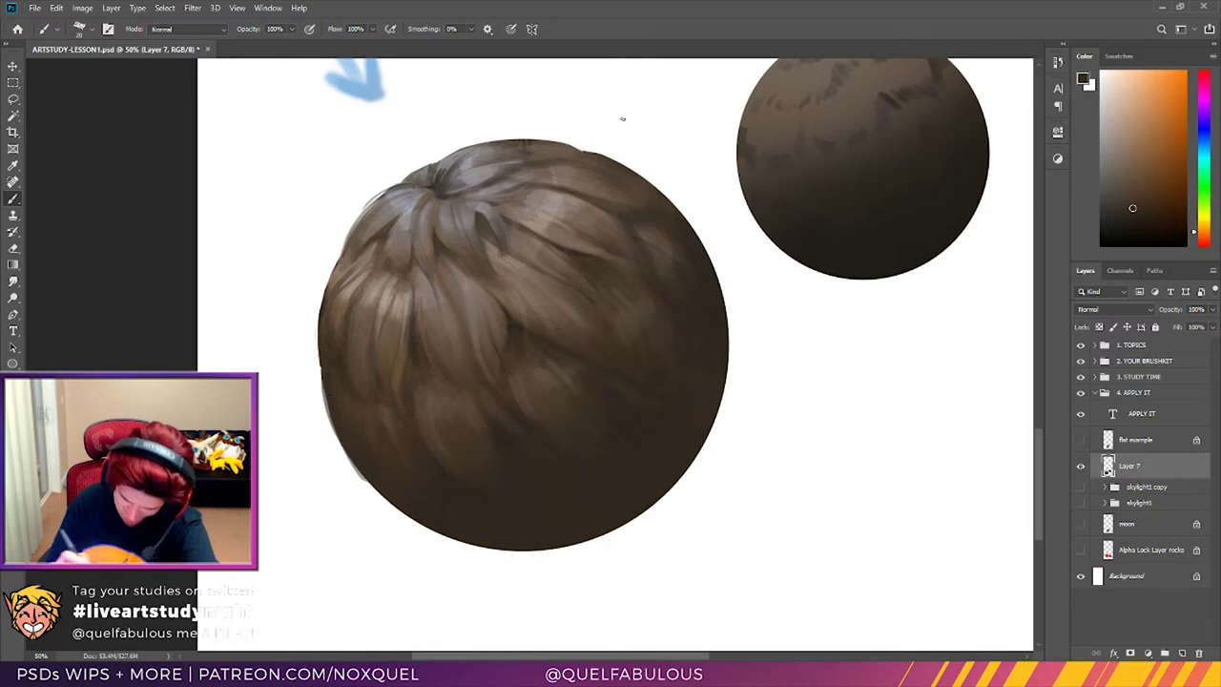
drag(319, 324, 323, 359)
drag(330, 275, 323, 313)
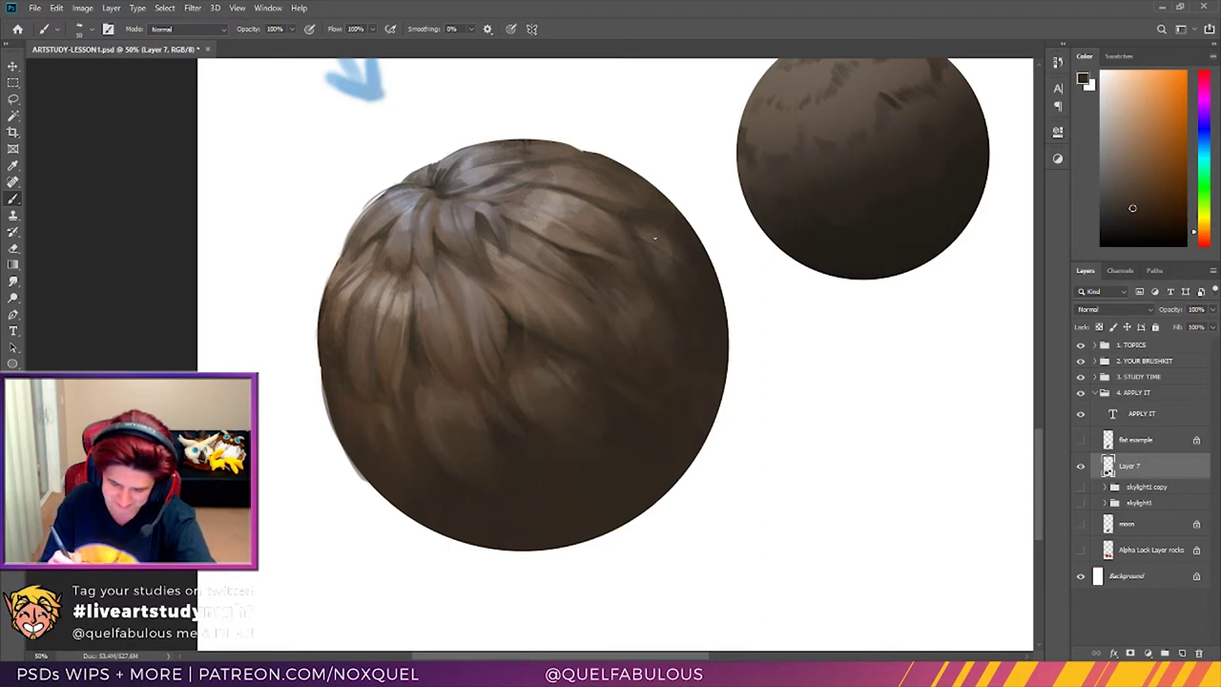
Step: Sample a neutral grey from the fur above the crown and paint light hairs rising over the sphere's upper outline
click(13, 165)
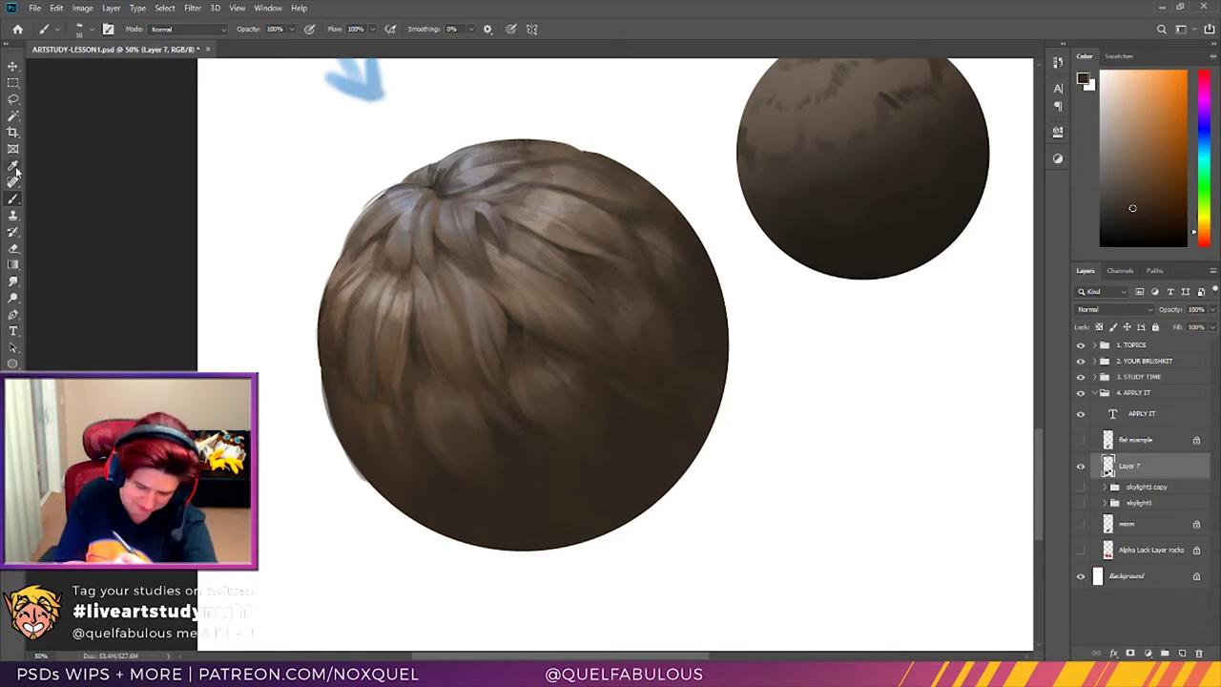
click(455, 152)
key(b)
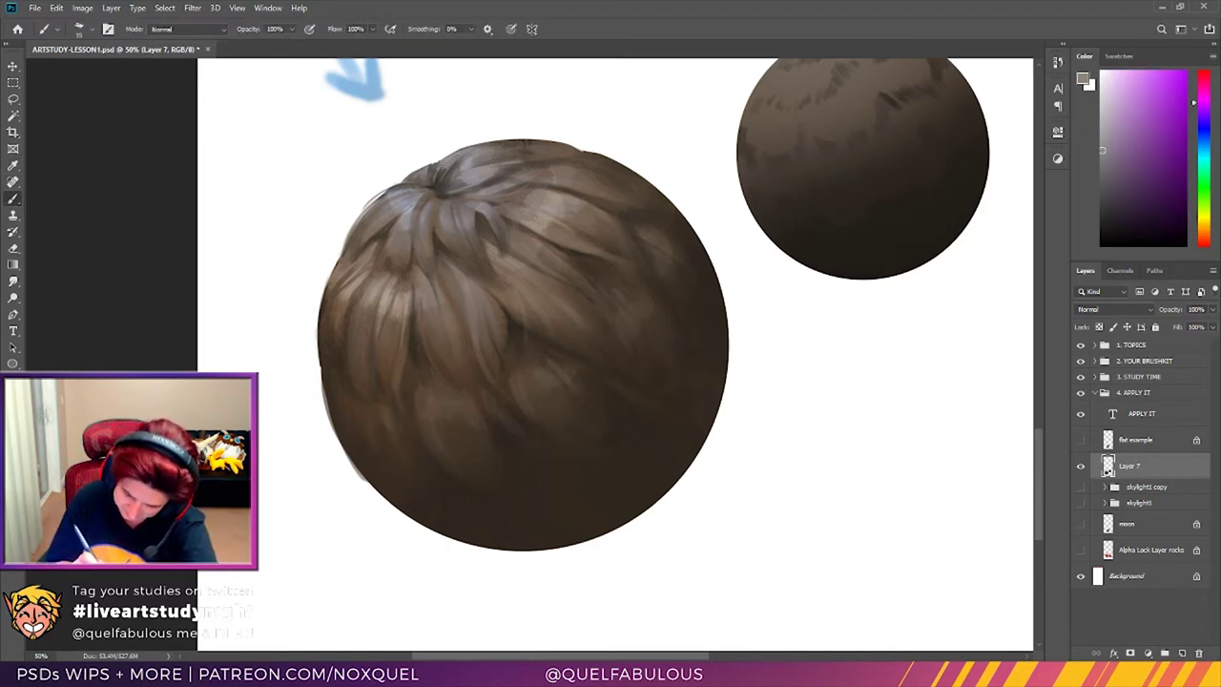
mouse_move(442, 156)
mouse_down()
mouse_move(491, 141)
mouse_move(427, 155)
mouse_move(494, 143)
mouse_up()
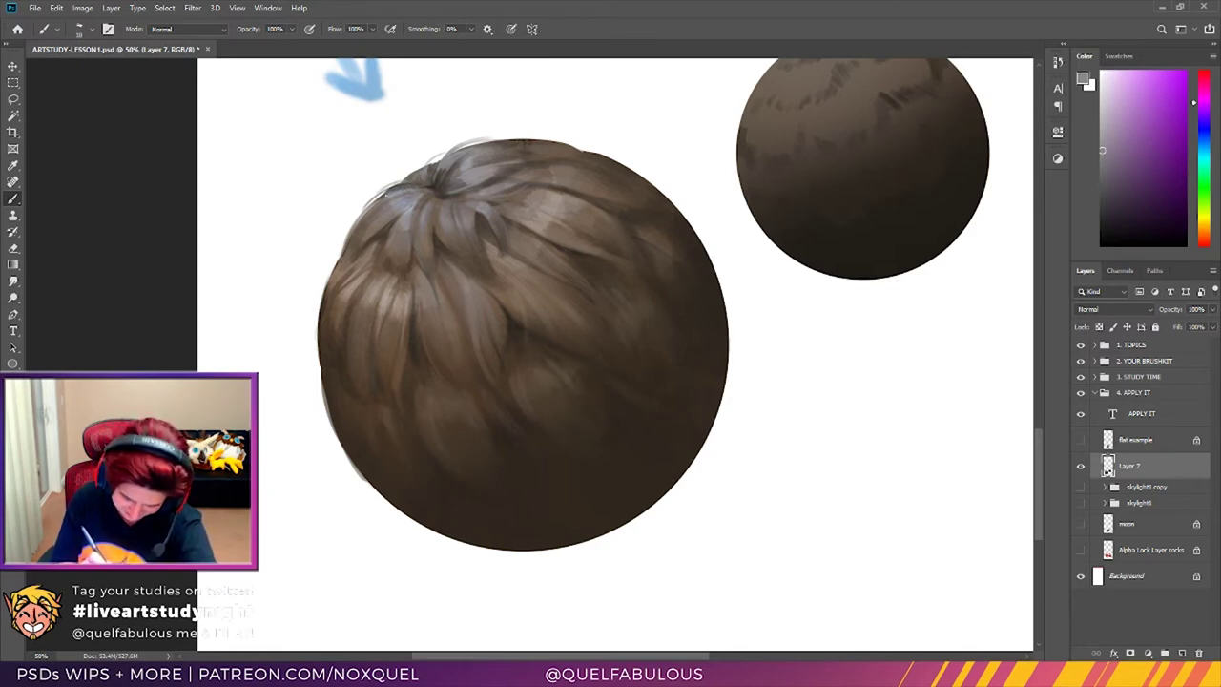
Step: Sample a blue-grey from the fur beside the crown and paint fine hairs overhanging the large sphere's upper-left outline
click(13, 165)
click(402, 186)
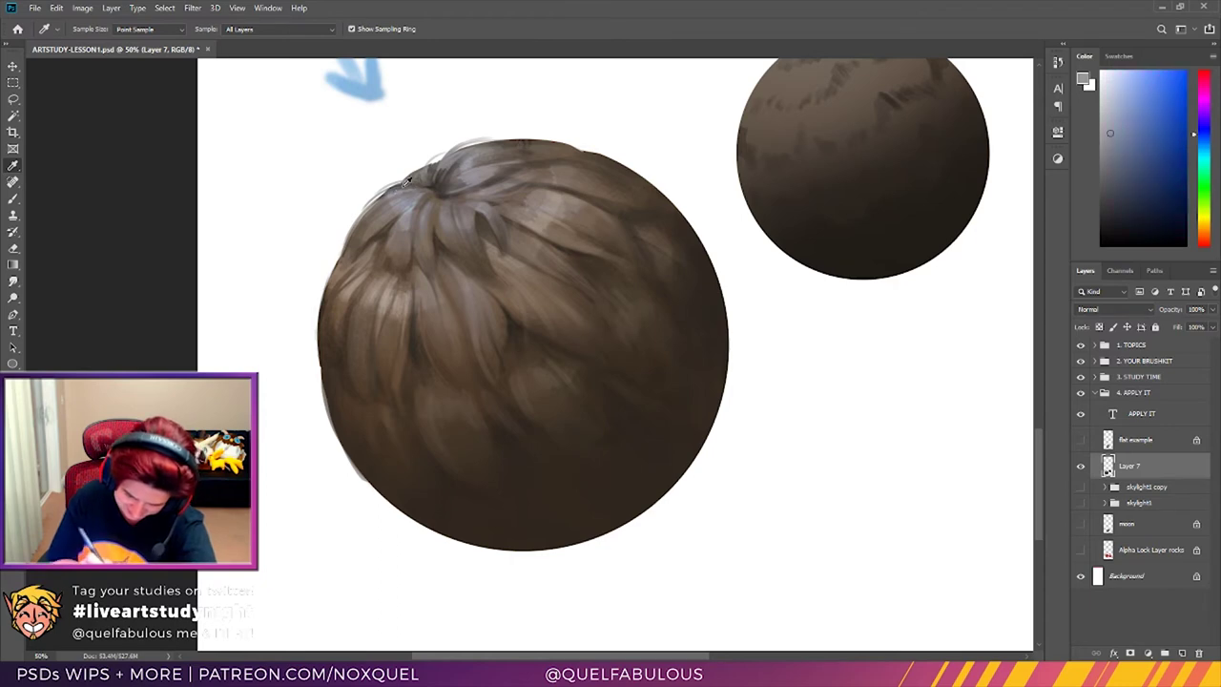
click(14, 199)
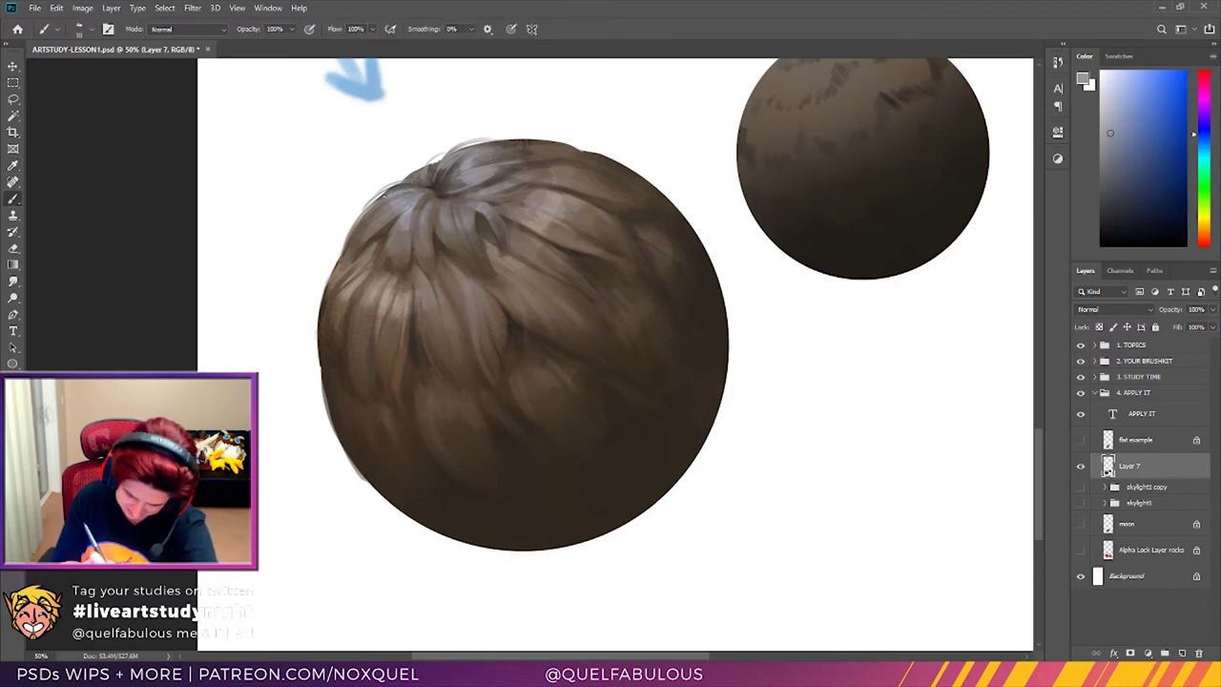
drag(366, 206, 340, 246)
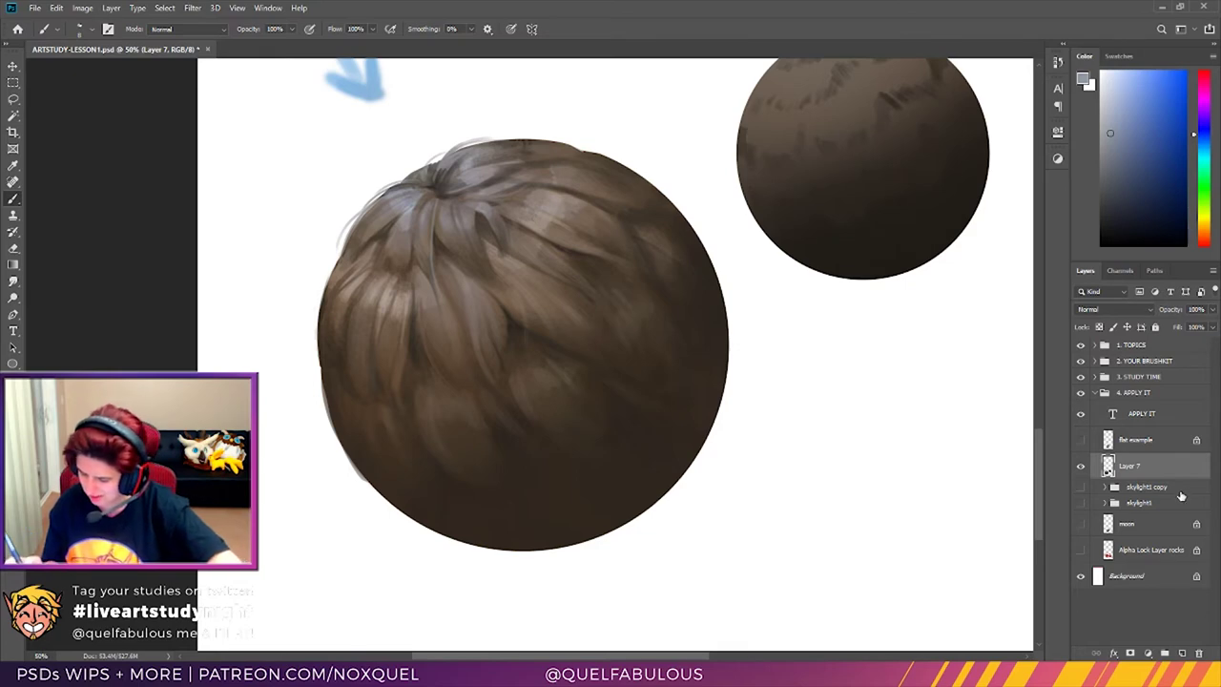
drag(467, 203, 505, 250)
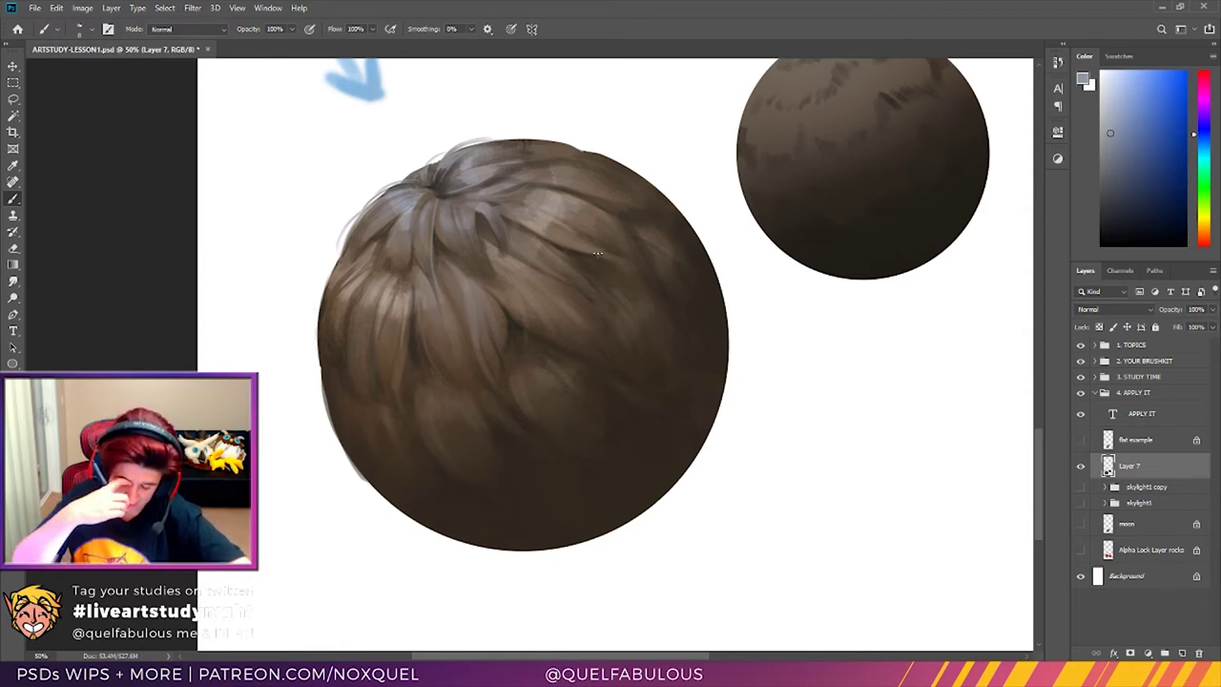
Step: Erase the stray light hairs along the large sphere's left and lower-left outline
click(13, 248)
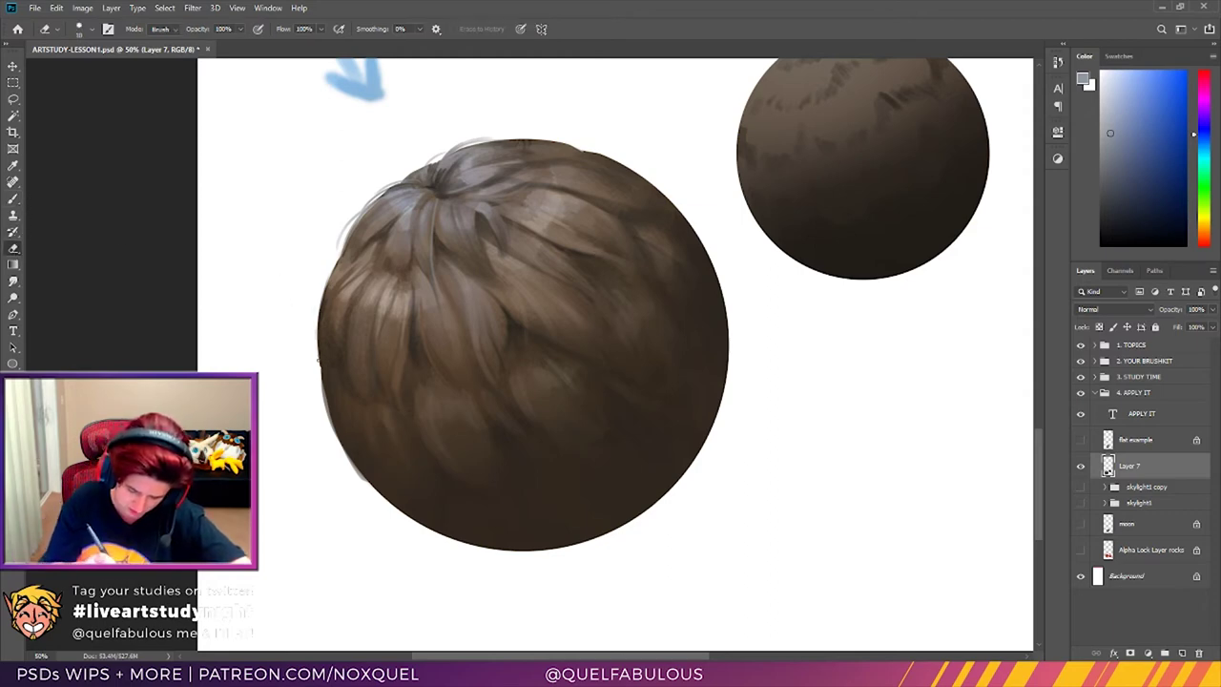
mouse_move(319, 360)
mouse_down()
mouse_move(313, 311)
mouse_move(318, 359)
mouse_up()
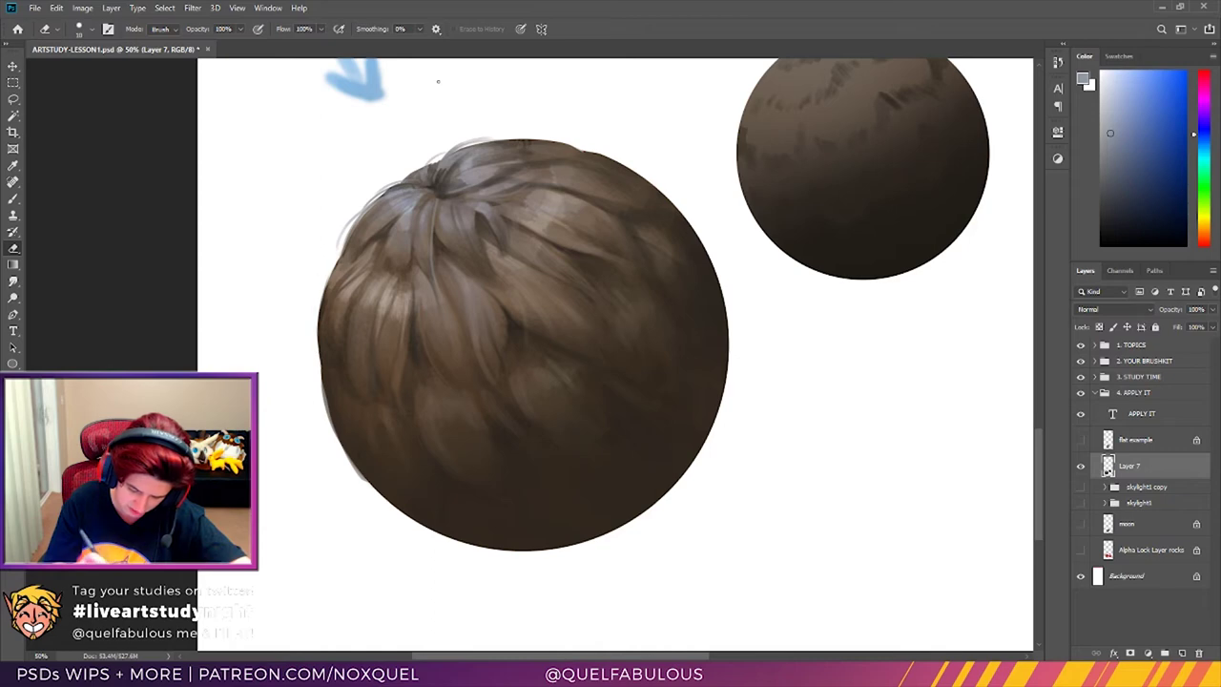
mouse_move(317, 377)
mouse_down()
mouse_move(326, 420)
mouse_move(366, 483)
mouse_up()
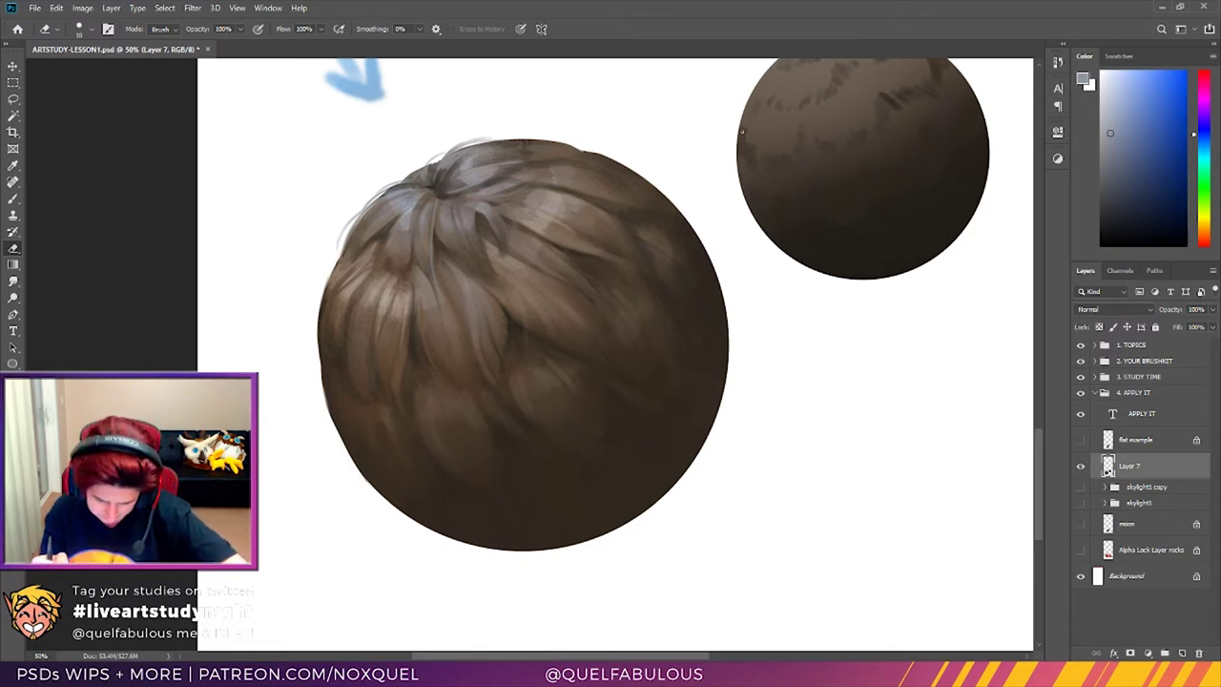
Step: Sample a light brown from the highlighted clump on the left and paint thin strands onto the upper-right fur clumps
key(i)
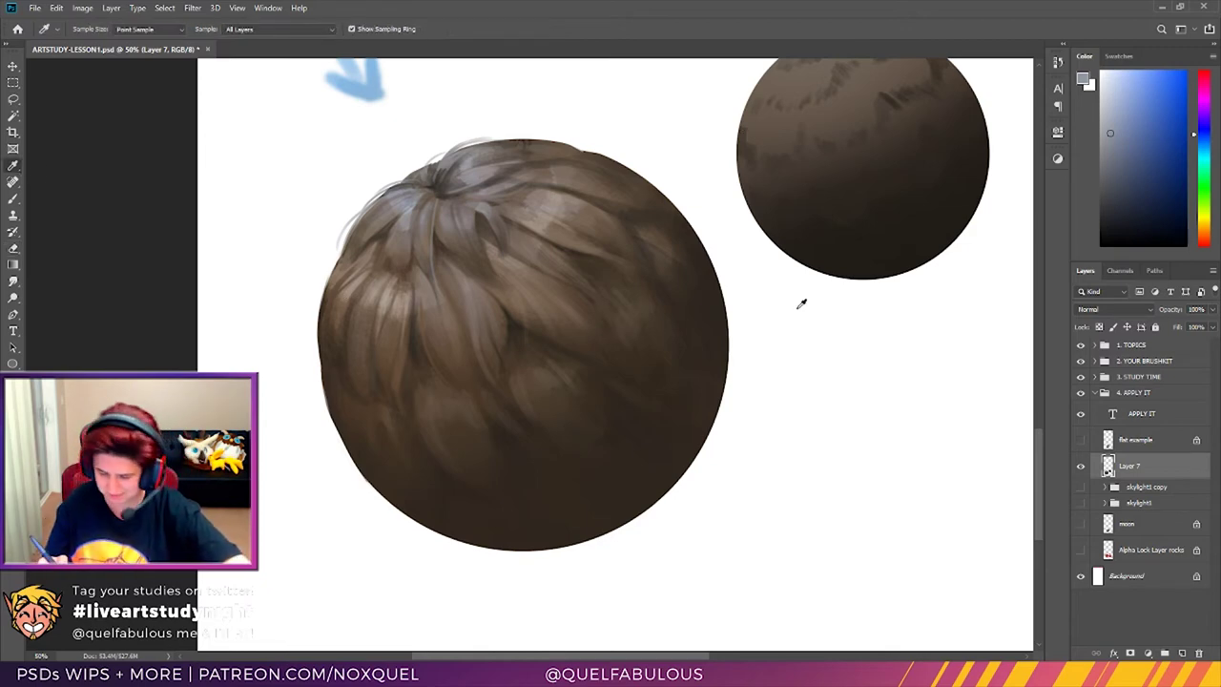
click(401, 303)
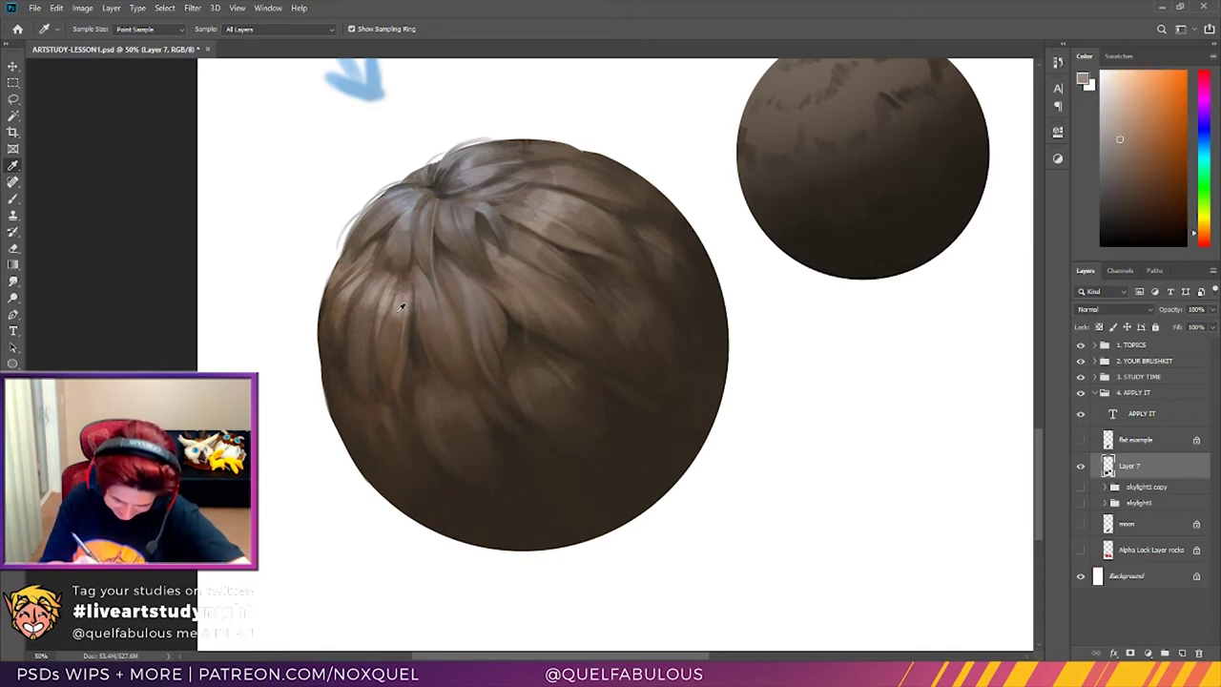
key(b)
drag(386, 322, 389, 386)
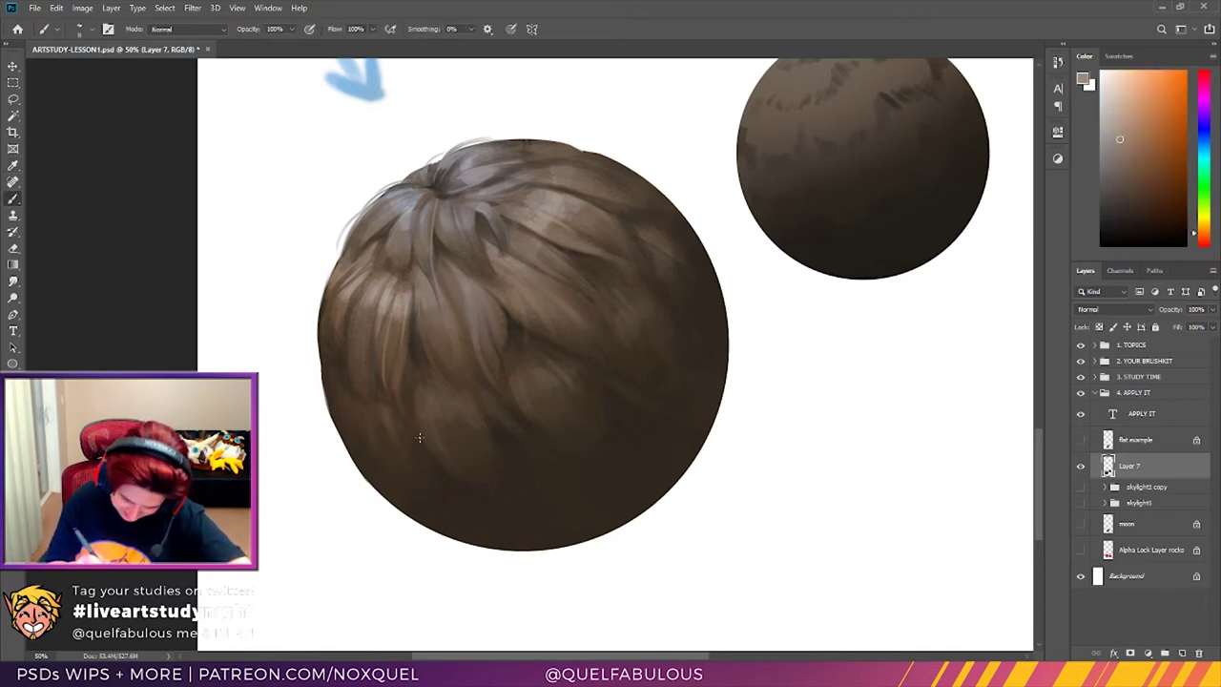
key(ctrl+z)
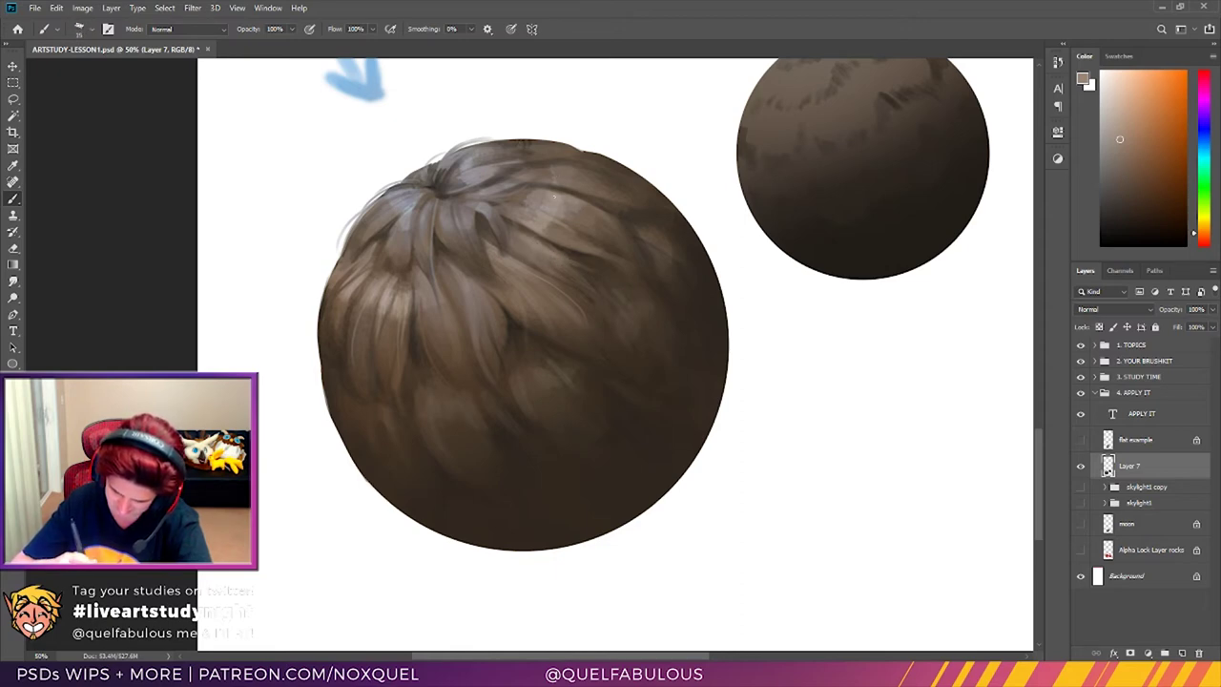
drag(608, 199, 619, 220)
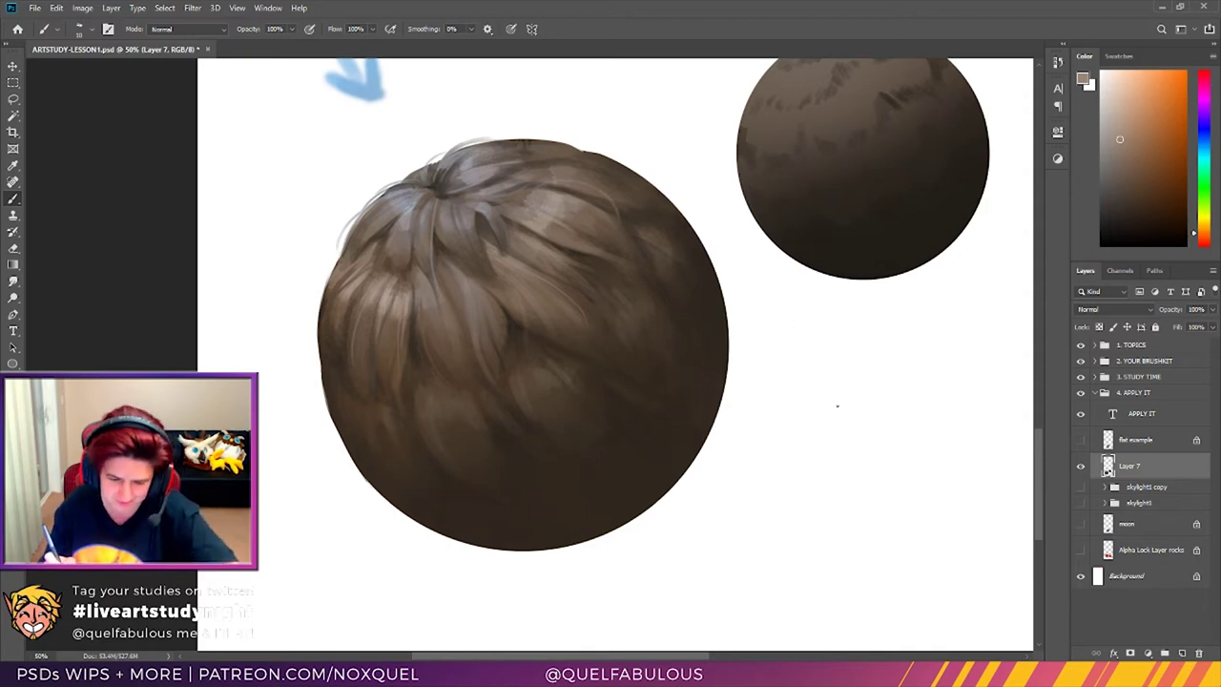
Step: Paint light brown hairs along the large sphere's upper-right outline with the canvas temporarily rotated
key(r)
mouse_move(852, 404)
mouse_down()
mouse_move(881, 378)
mouse_move(757, 123)
mouse_up()
key(b)
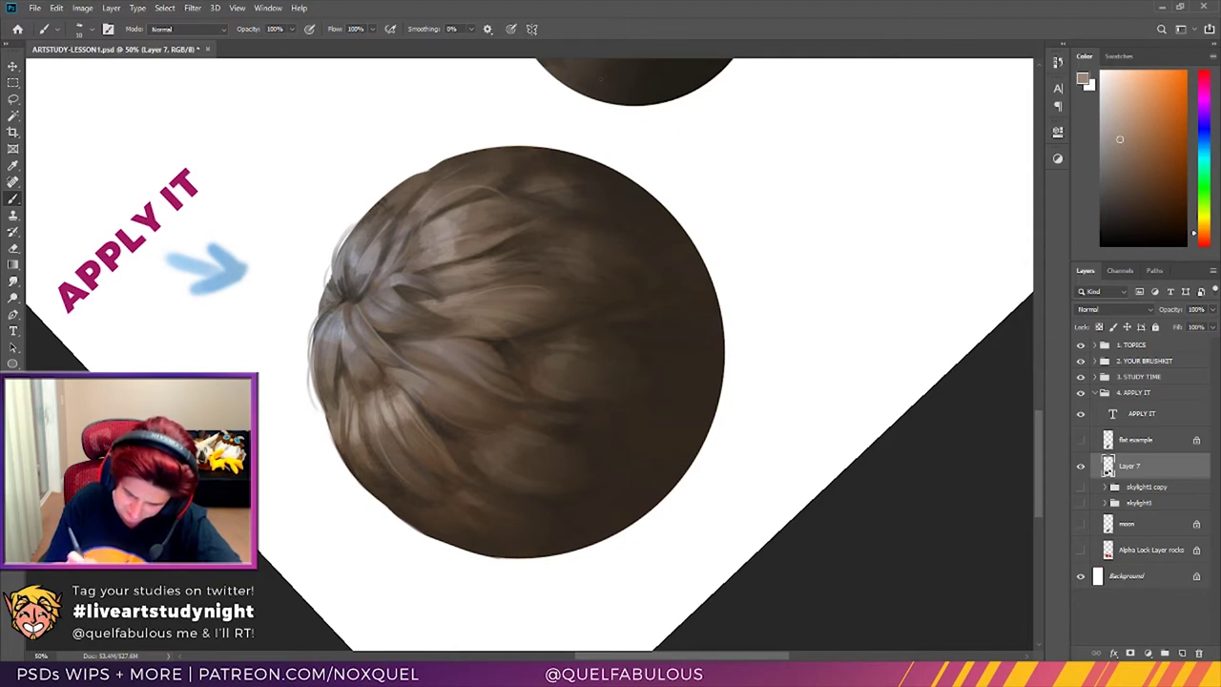
drag(407, 198, 494, 155)
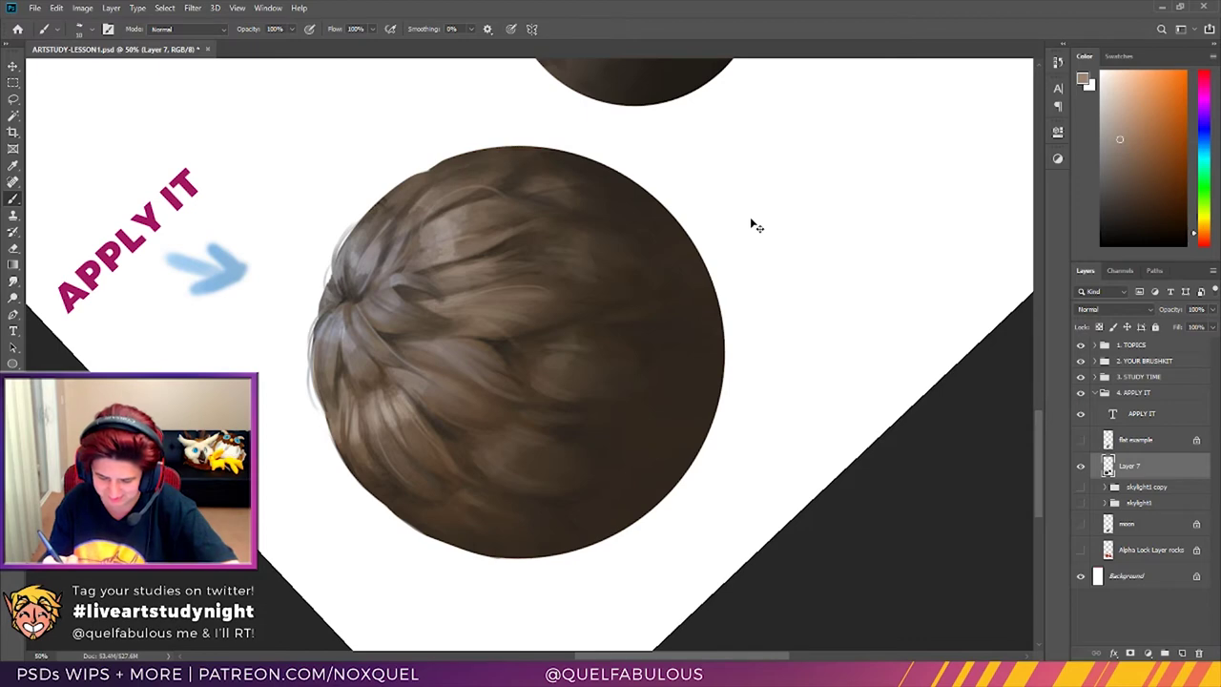
key(r)
mouse_move(823, 234)
mouse_down()
mouse_move(852, 403)
mouse_move(840, 455)
mouse_move(830, 448)
mouse_move(845, 436)
mouse_move(845, 408)
mouse_move(845, 428)
mouse_move(858, 414)
mouse_move(859, 455)
mouse_move(852, 428)
mouse_move(865, 435)
mouse_up()
key(b)
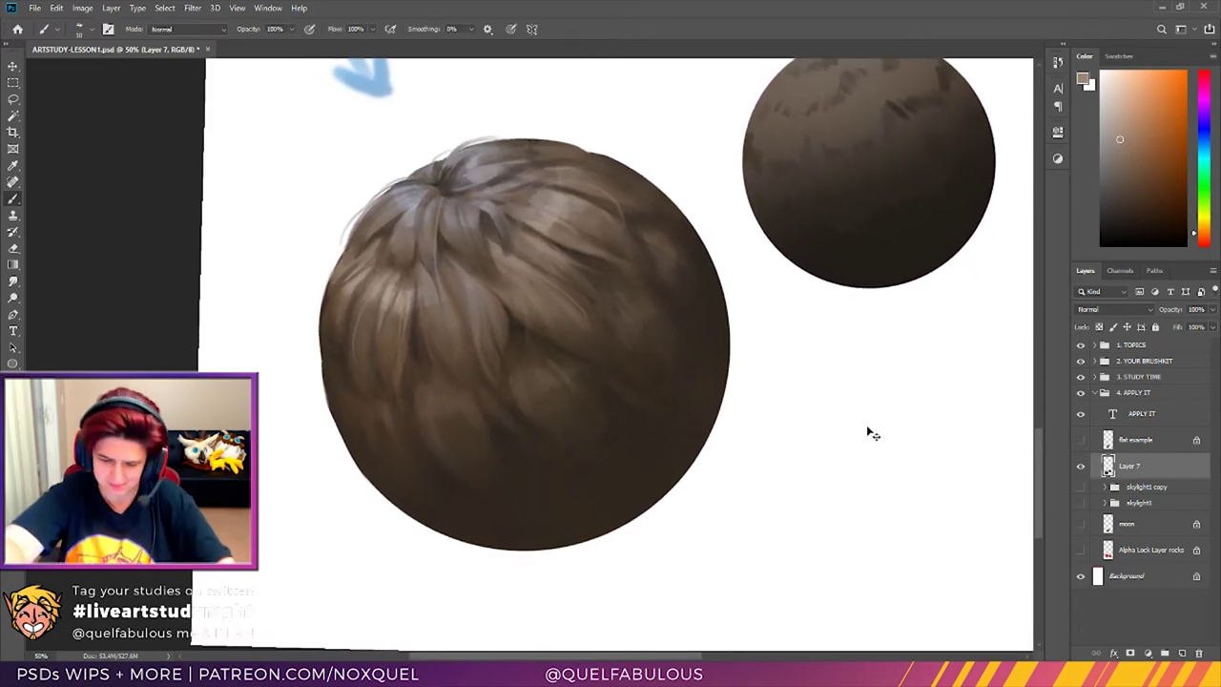
Step: Sample a mid brown from the top of the smaller sphere and enlarge the brush for painting its texture
key(ctrl+minus)
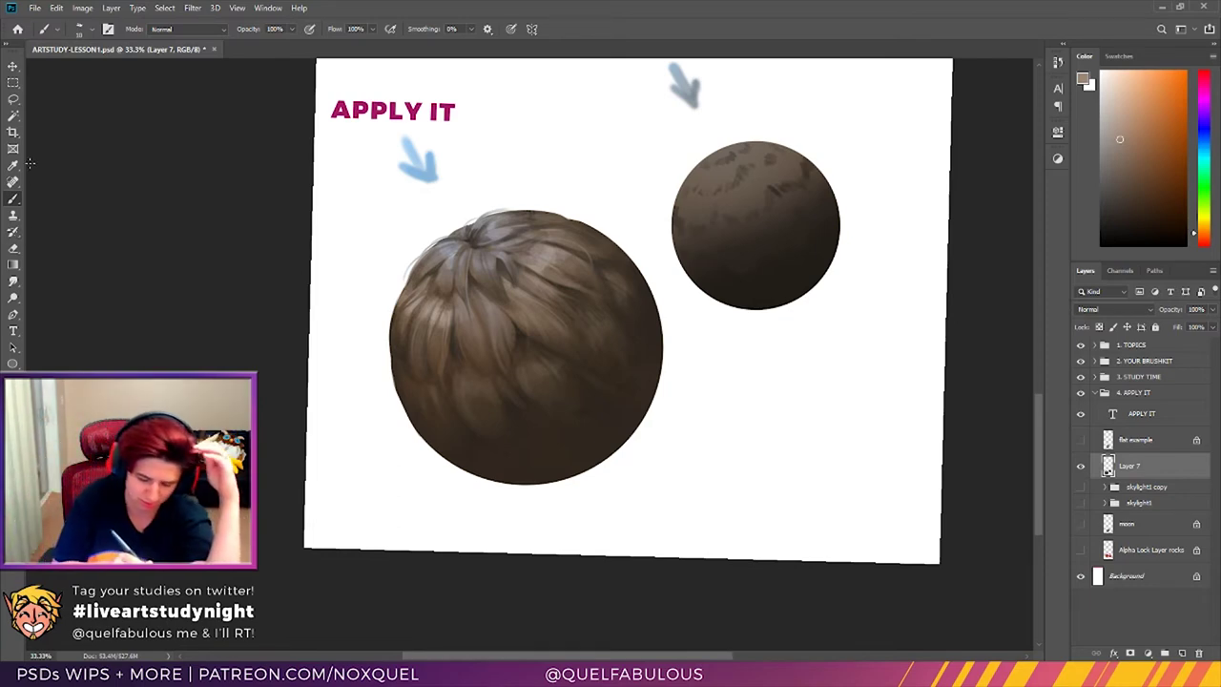
key(i)
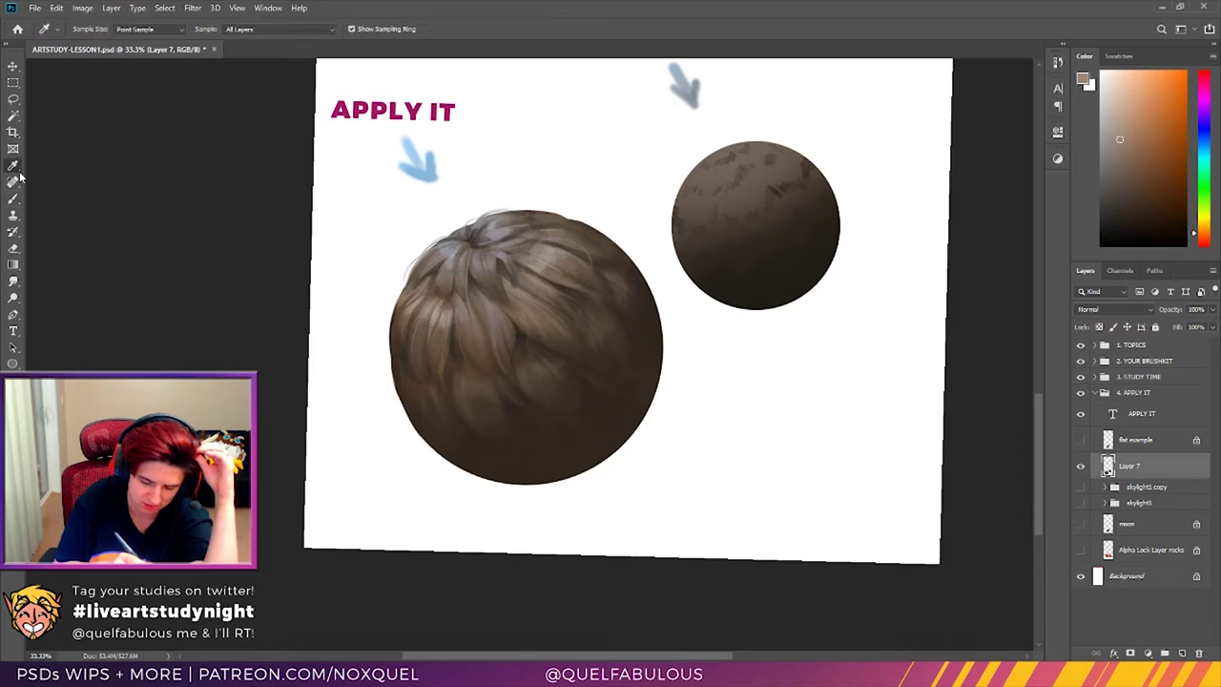
click(759, 151)
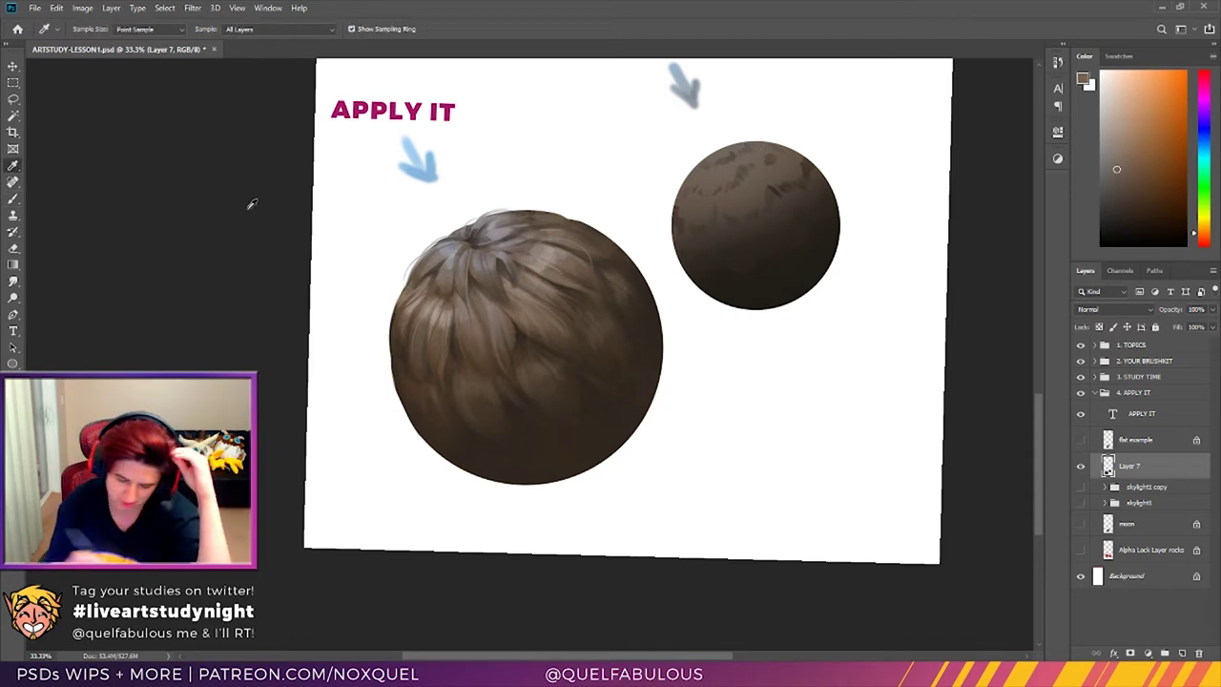
click(12, 199)
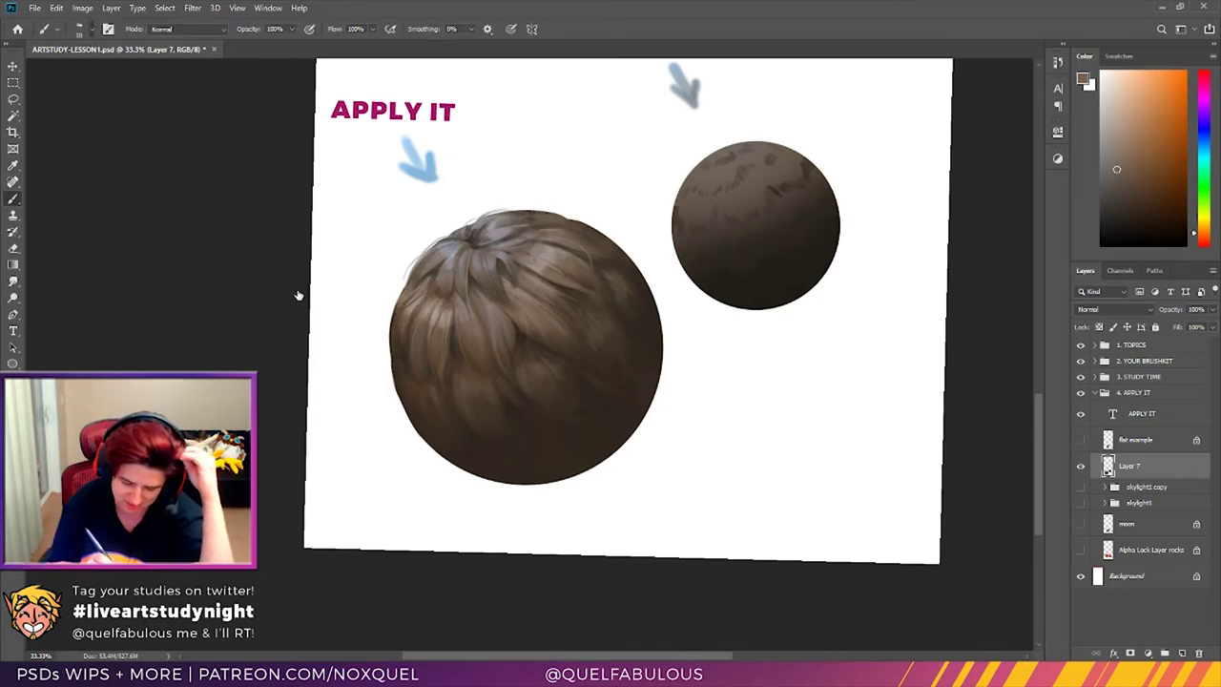
key(bracketright)
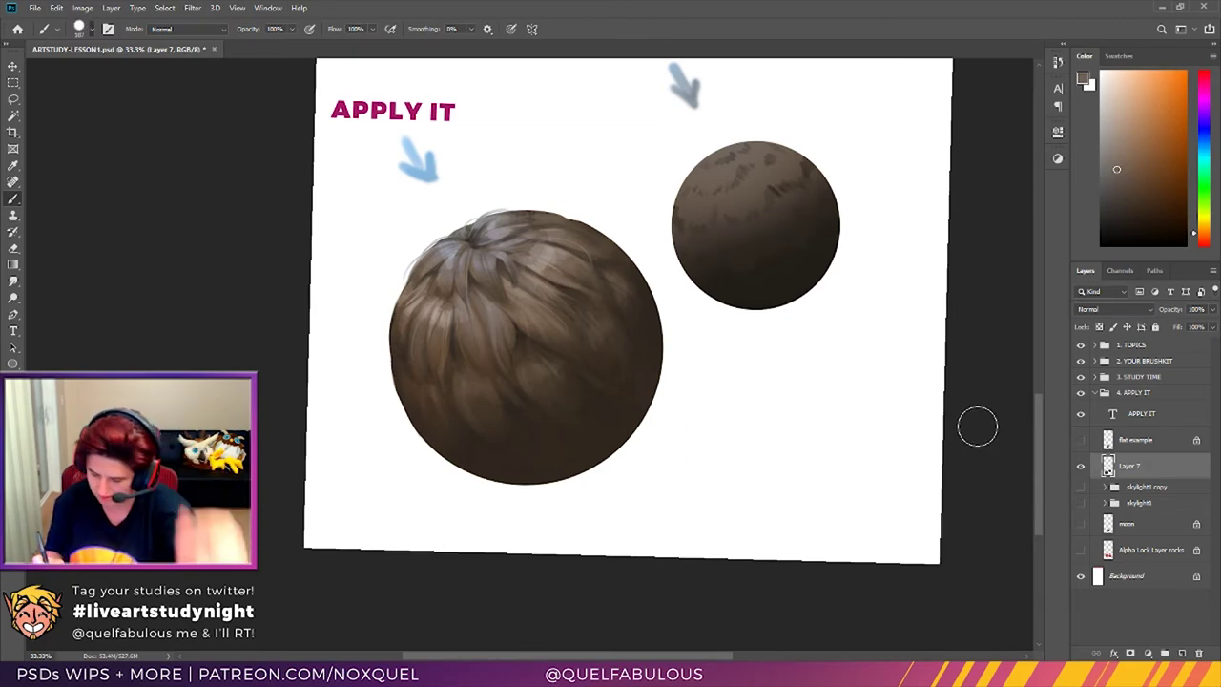
mouse_move(774, 124)
mouse_down()
mouse_move(689, 169)
mouse_move(801, 122)
mouse_up()
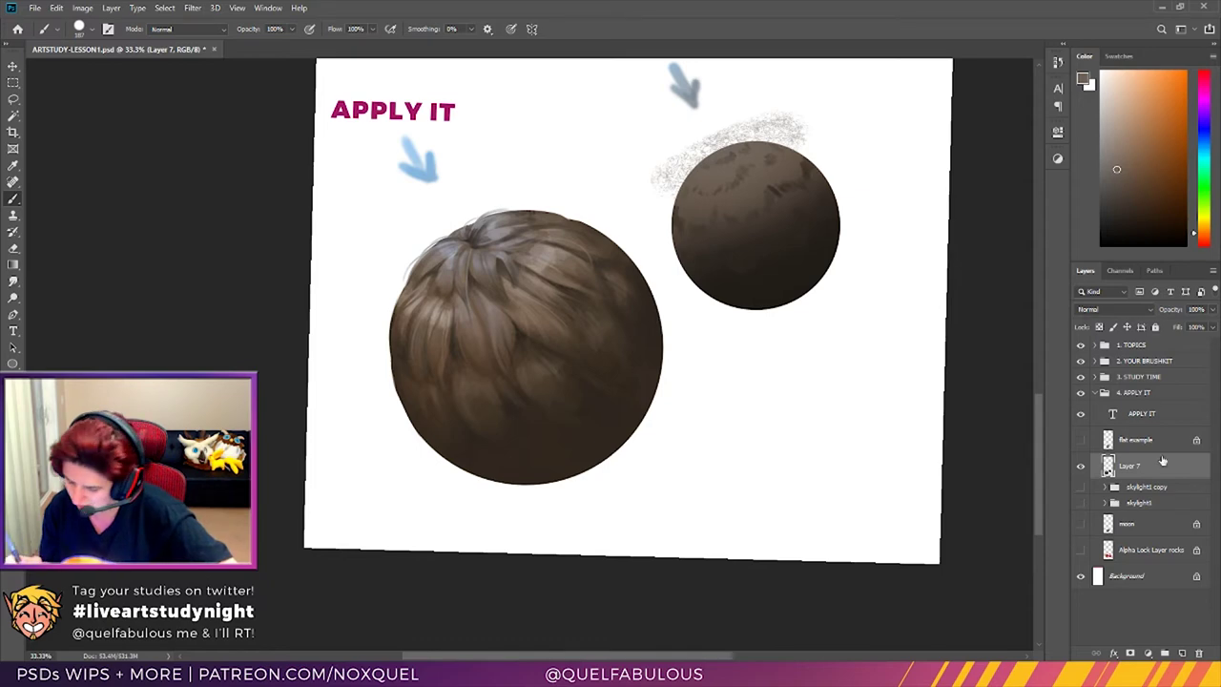
click(1099, 327)
key(ctrl+z)
key(ctrl+z)
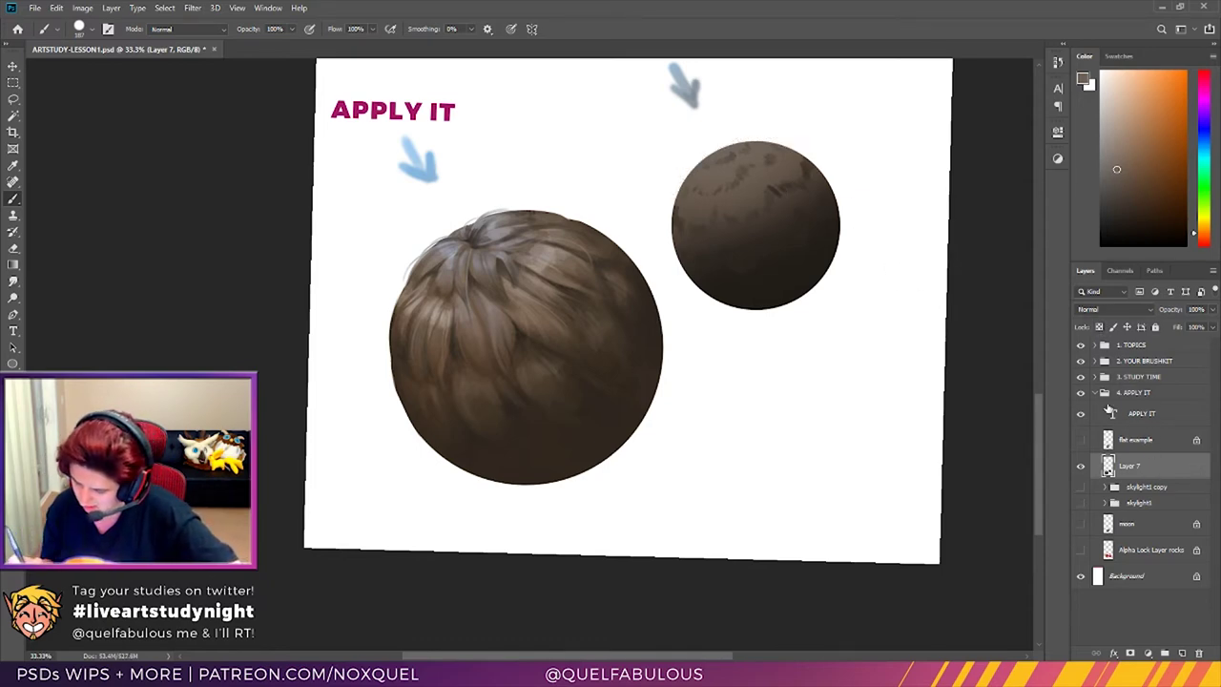
Step: Lock Layer 7's transparent pixels and paint a speckled brown texture across the smaller sphere's upper half, resampling brown between strokes
click(1099, 326)
mouse_move(769, 153)
mouse_down()
mouse_move(722, 208)
mouse_move(788, 209)
mouse_up()
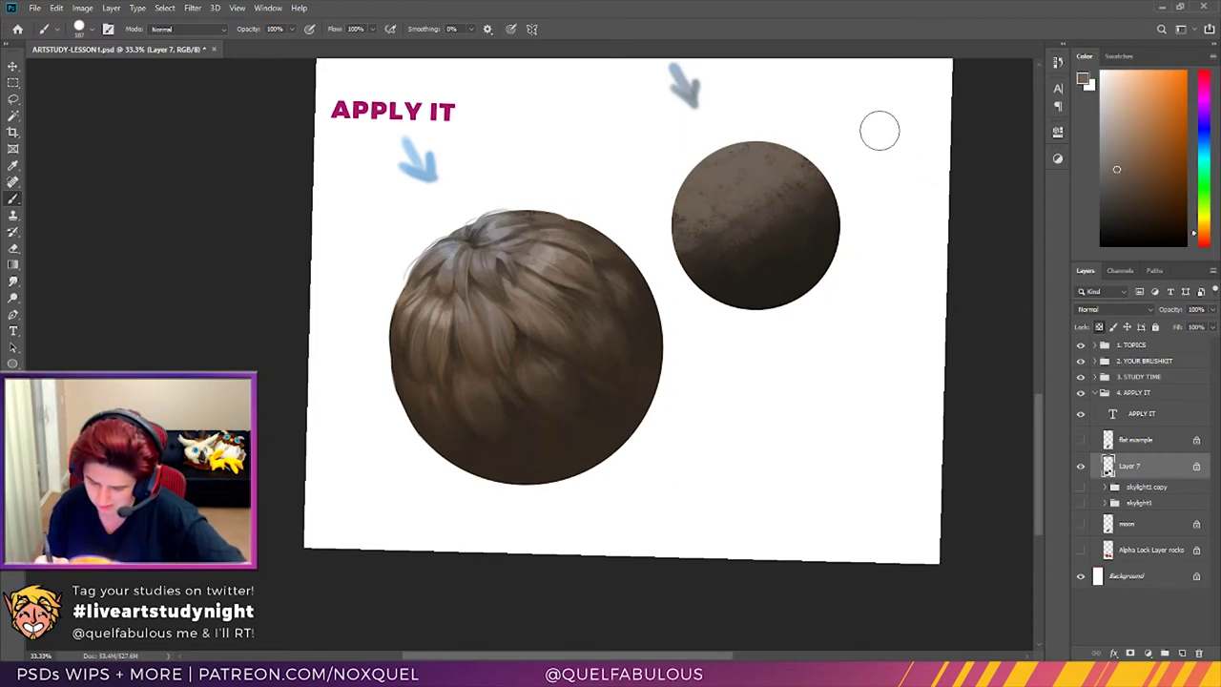
click(19, 164)
click(788, 257)
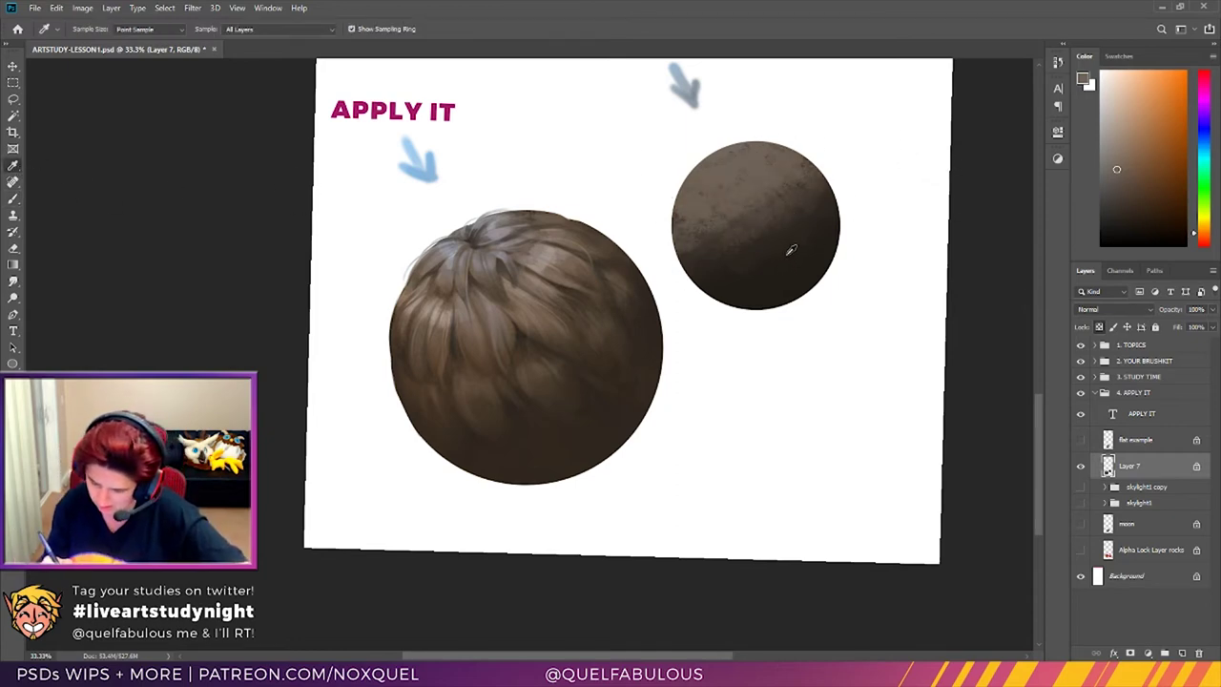
click(15, 198)
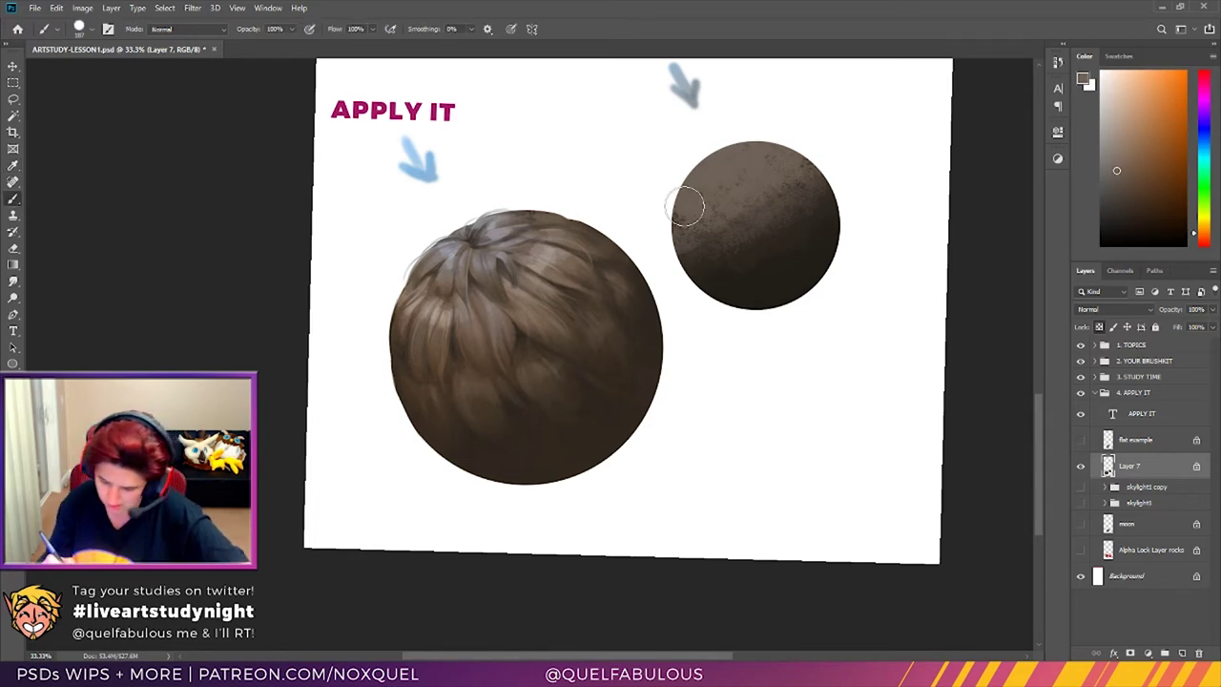
mouse_move(779, 214)
mouse_down()
mouse_move(827, 142)
mouse_move(763, 163)
mouse_move(839, 158)
mouse_move(677, 207)
mouse_up()
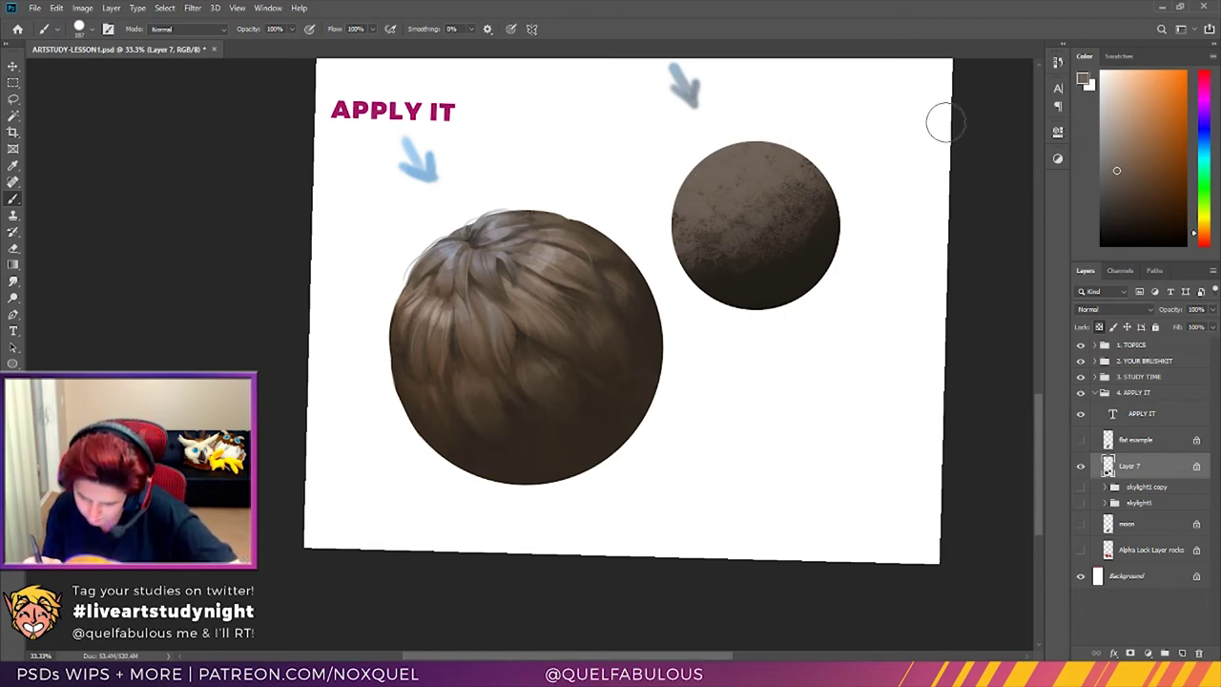
Step: Choose a saturated medium blue and paint faint speckled reflected light along the smaller sphere's lower-right edge
click(12, 164)
click(803, 267)
click(13, 198)
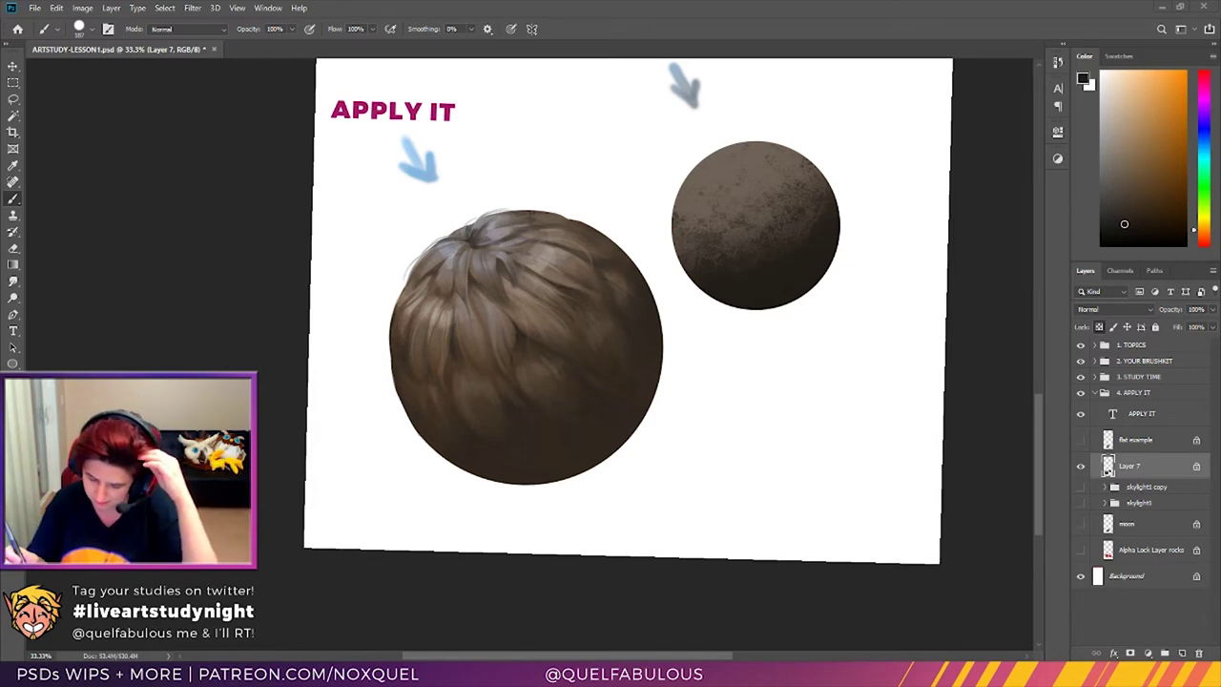
click(1193, 143)
click(1150, 124)
mouse_move(826, 280)
mouse_down()
mouse_move(765, 327)
mouse_move(856, 248)
mouse_move(807, 303)
mouse_move(843, 277)
mouse_up()
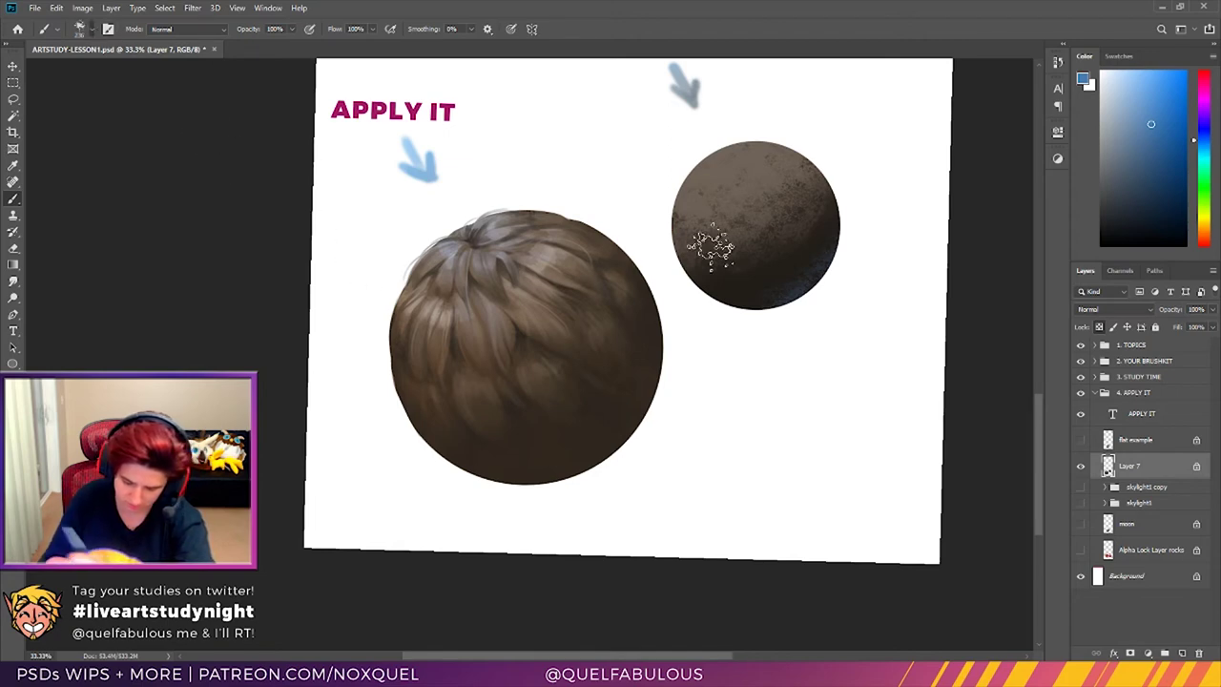
Step: Sample a light grey from the large sphere's crown and paint soft highlights on the smaller sphere's top and upper-left area
click(14, 166)
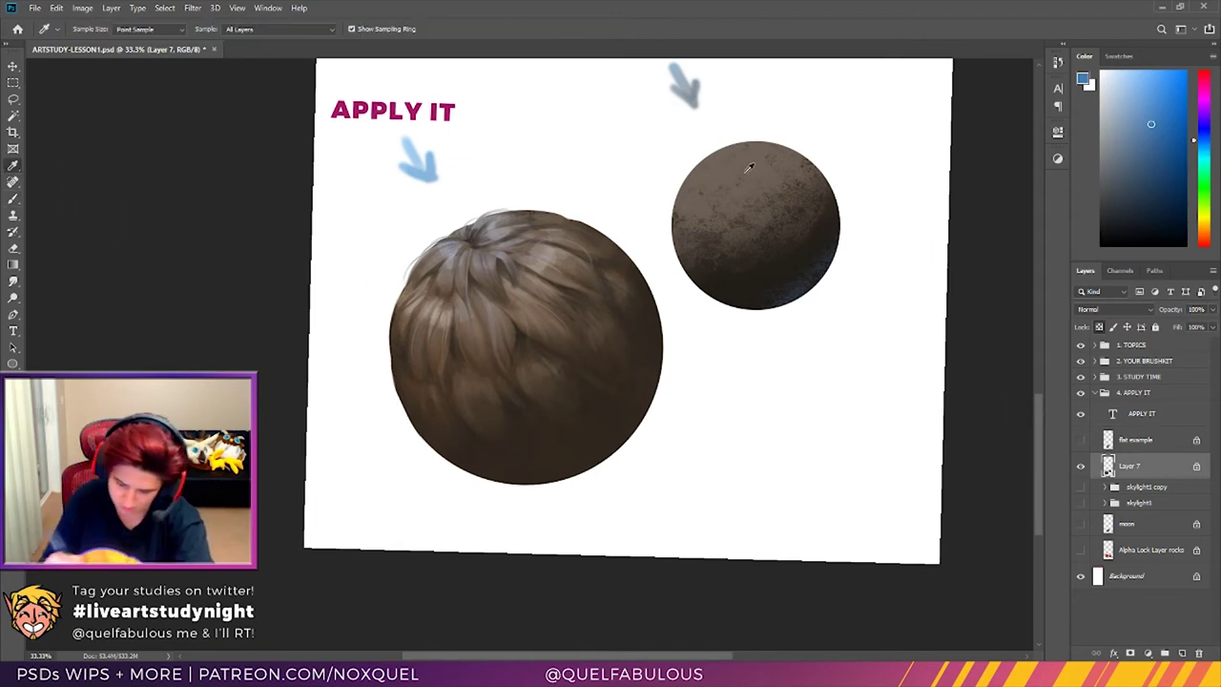
click(745, 161)
click(495, 221)
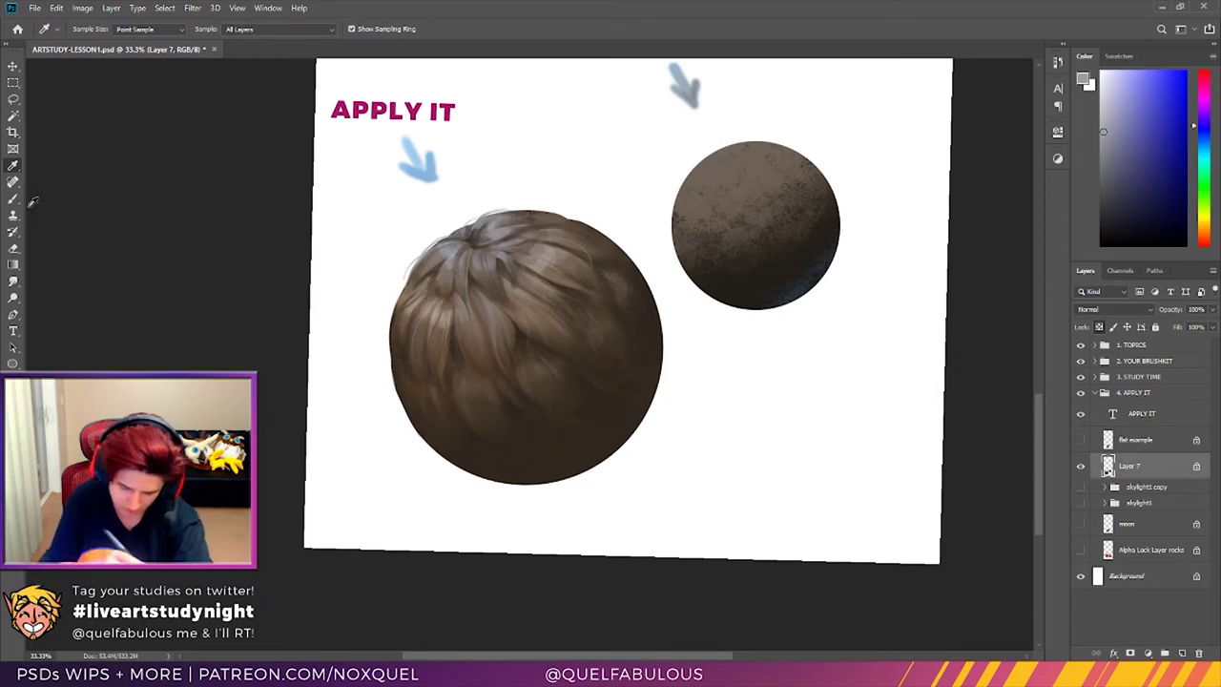
click(14, 199)
mouse_move(740, 164)
mouse_down()
mouse_move(795, 141)
mouse_move(803, 172)
mouse_move(747, 172)
mouse_up()
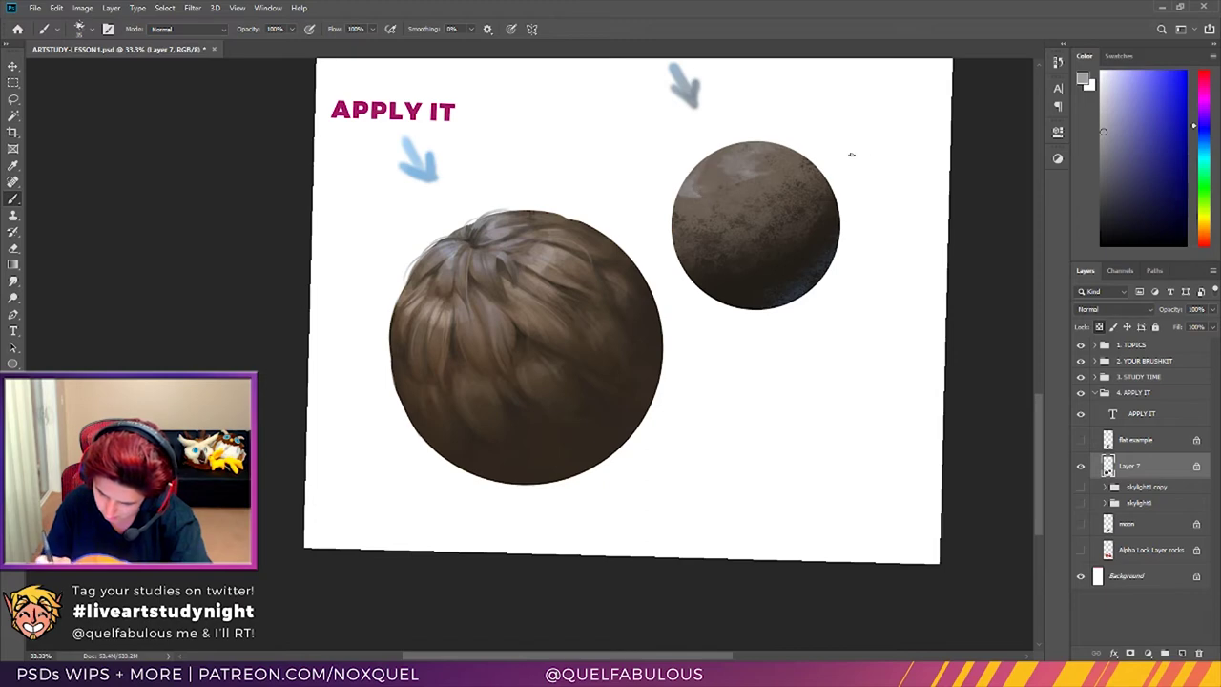
mouse_move(717, 202)
mouse_down()
mouse_move(698, 196)
mouse_move(755, 171)
mouse_up()
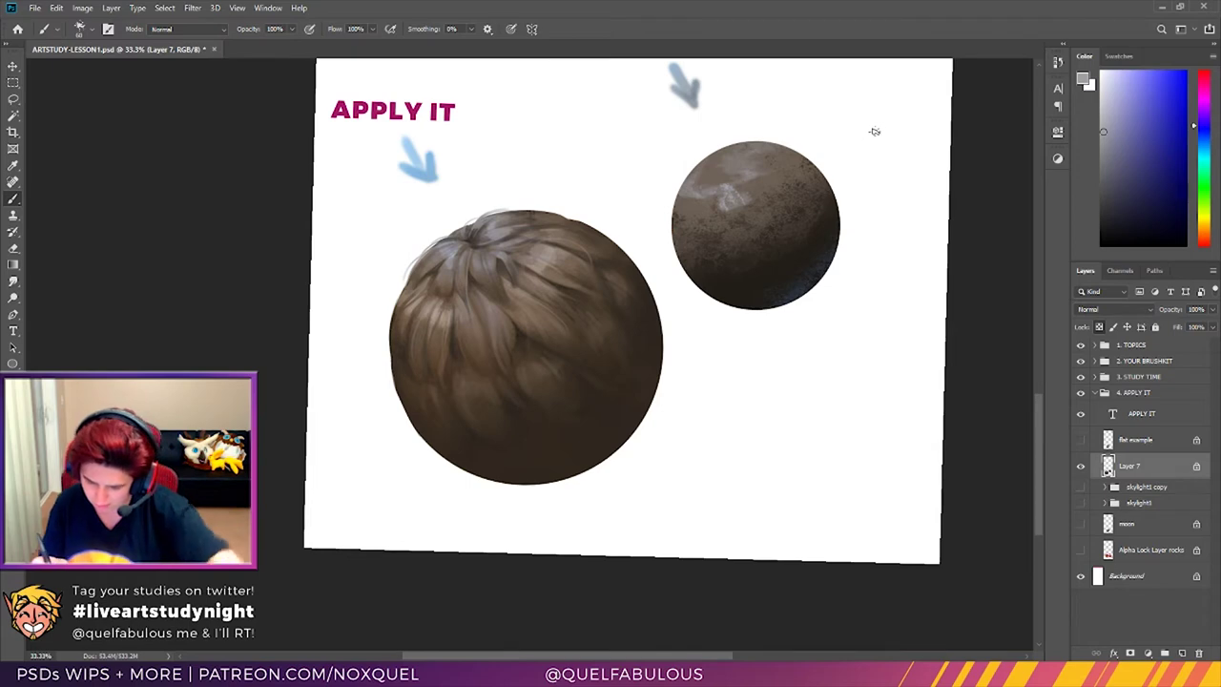
key(ctrl+z)
drag(735, 188, 727, 199)
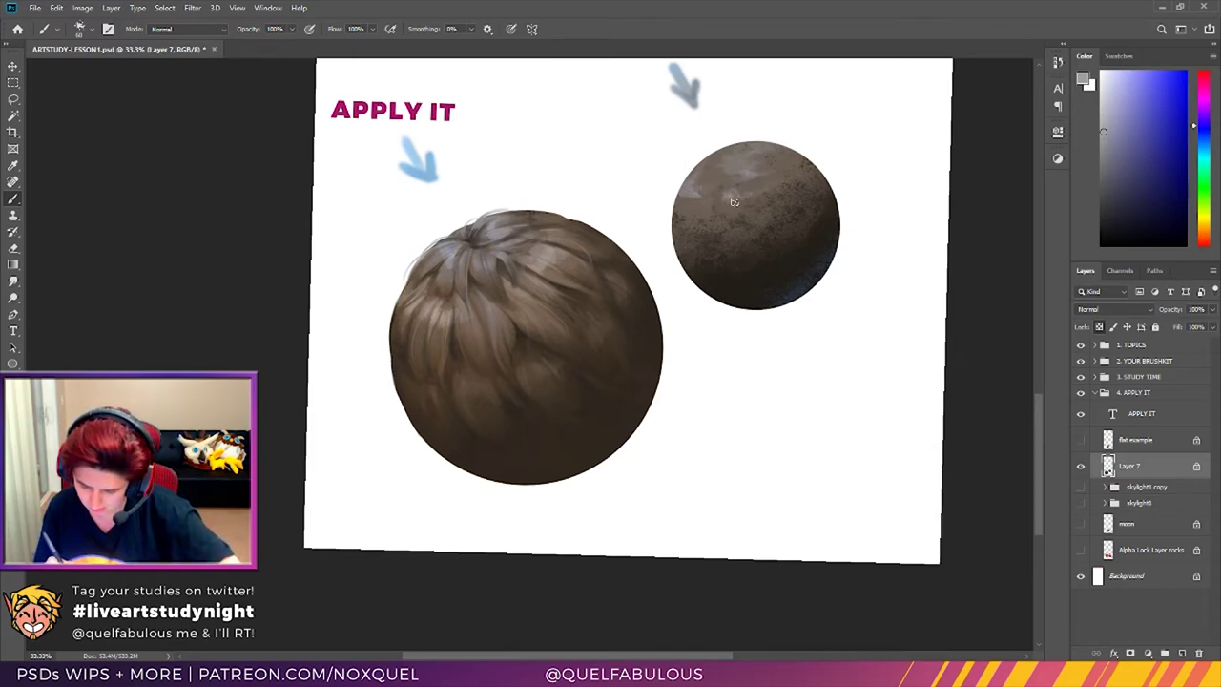
drag(722, 205, 759, 191)
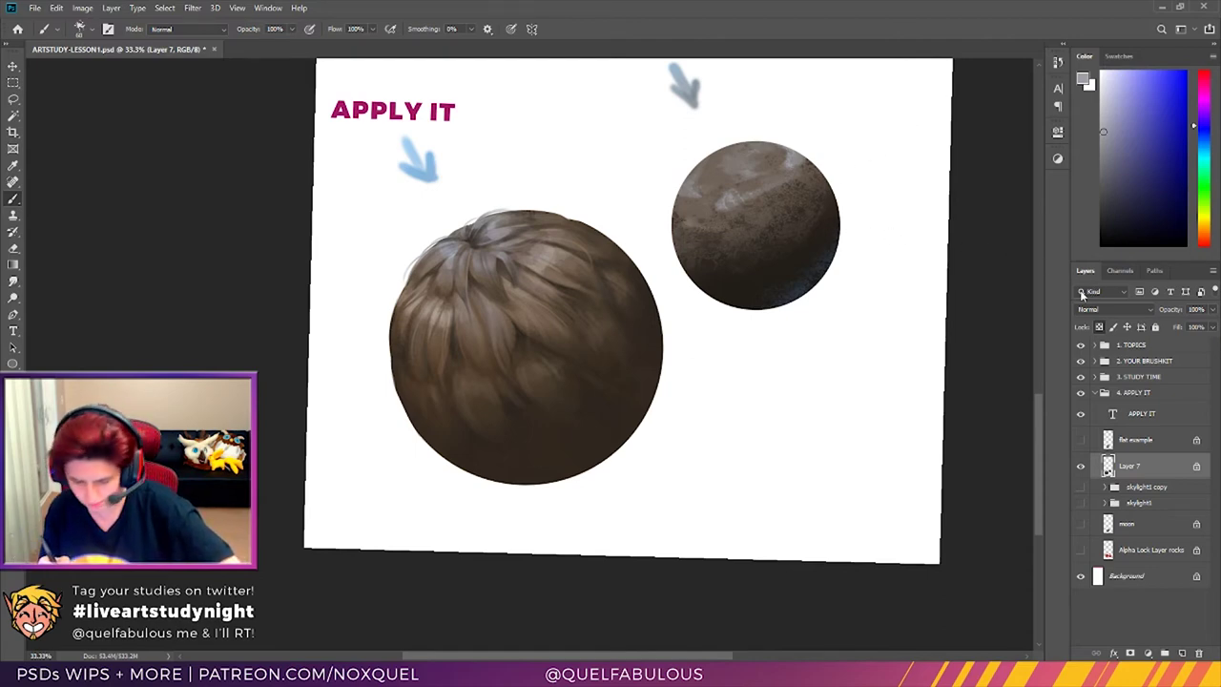
key(ctrl+z)
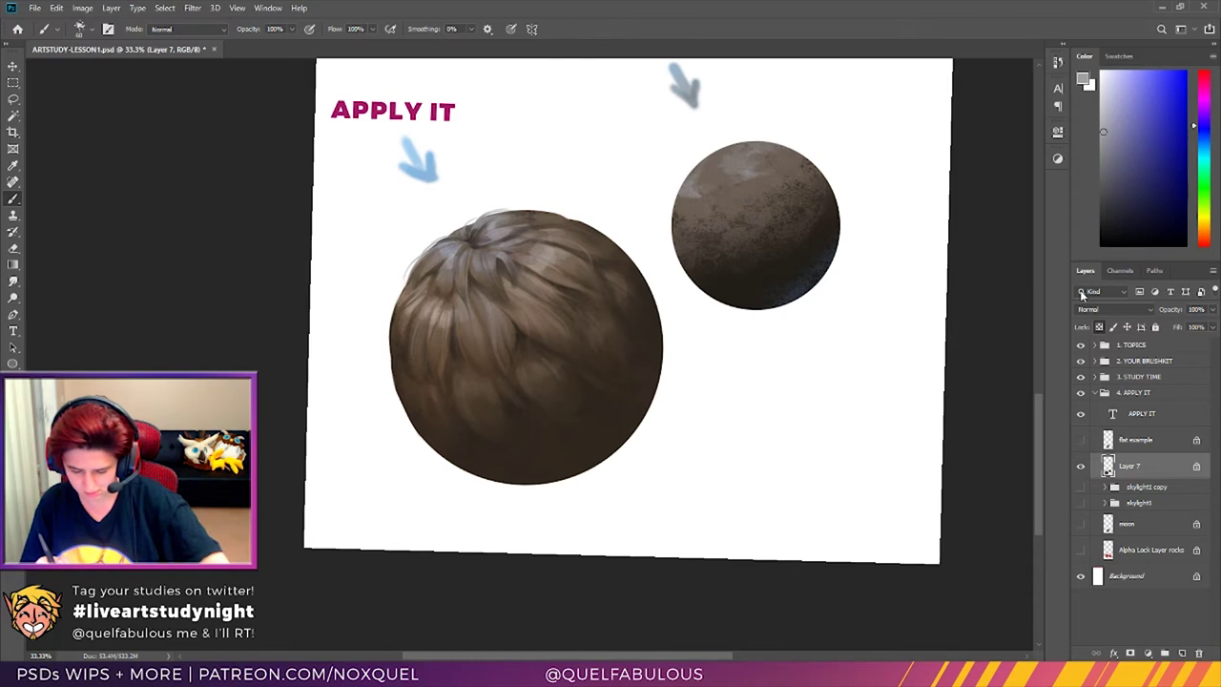
Step: Undo the grey highlights on the smaller sphere and cover the whole sphere with flat dark olive green
key(ctrl+z)
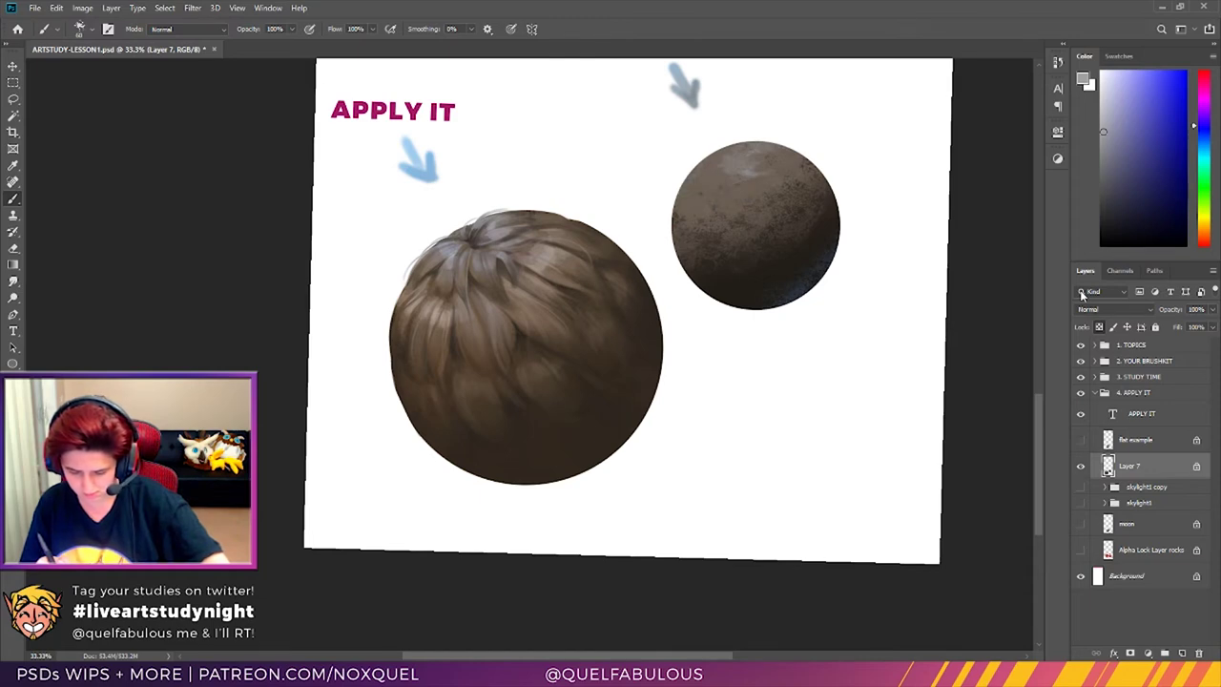
key(ctrl+z)
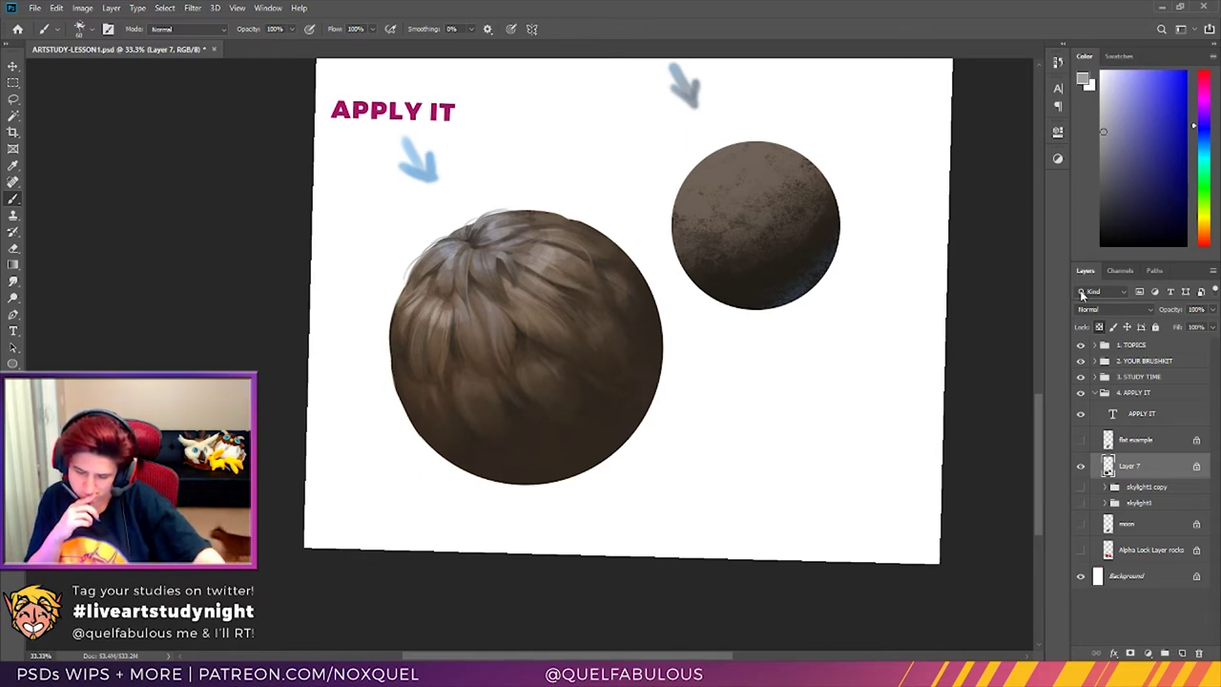
click(1202, 206)
drag(1138, 169, 1161, 181)
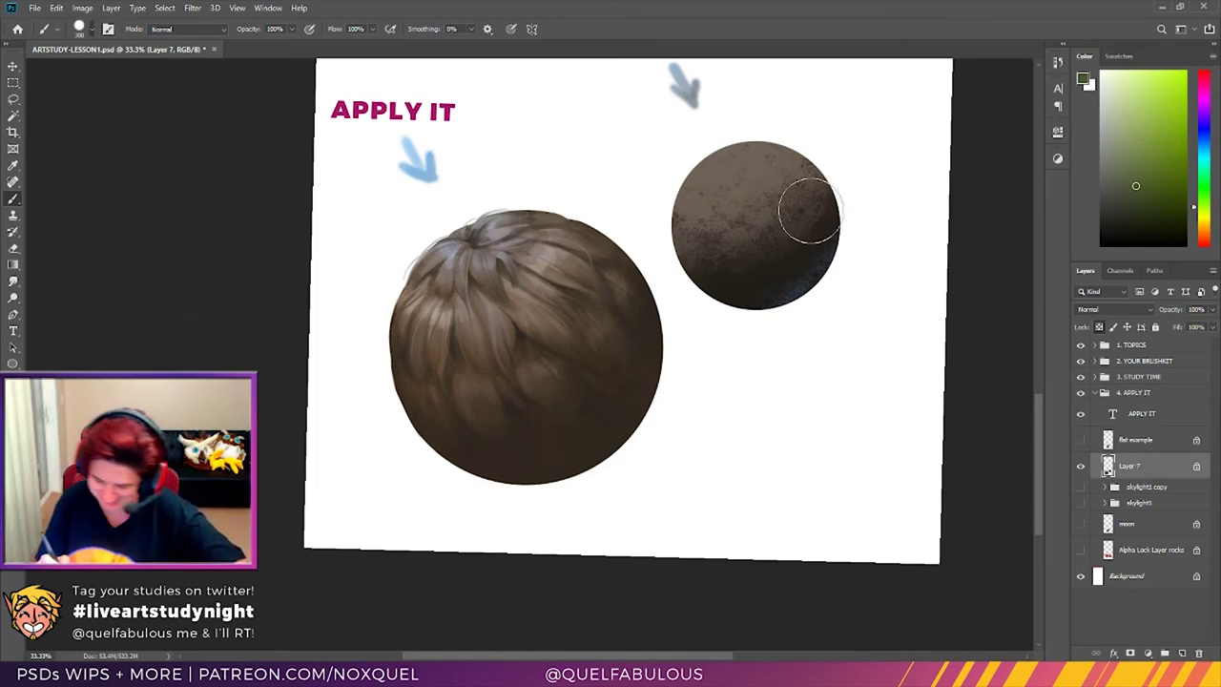
mouse_move(794, 268)
mouse_down()
mouse_move(821, 220)
mouse_move(796, 258)
mouse_move(789, 231)
mouse_move(738, 229)
mouse_move(740, 198)
mouse_move(786, 243)
mouse_up()
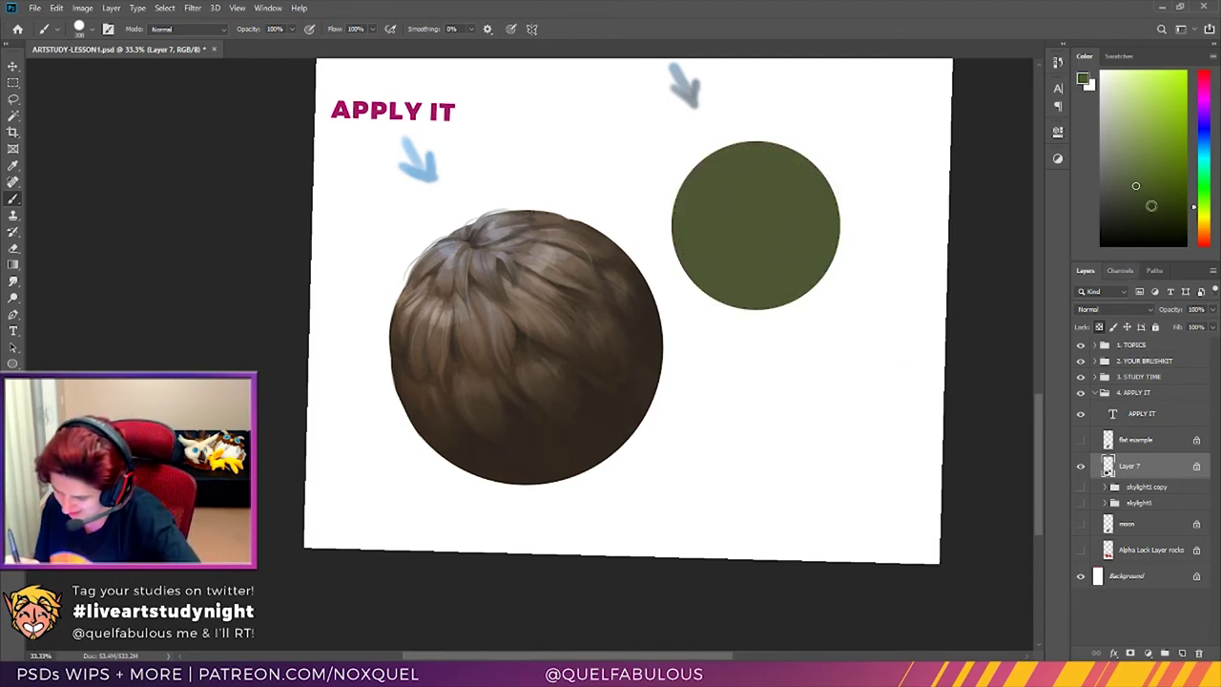
Step: Choose a light yellow-green and paint it with large strokes over the smaller sphere's lower part, blending the transition upward with a soft brush
click(1146, 120)
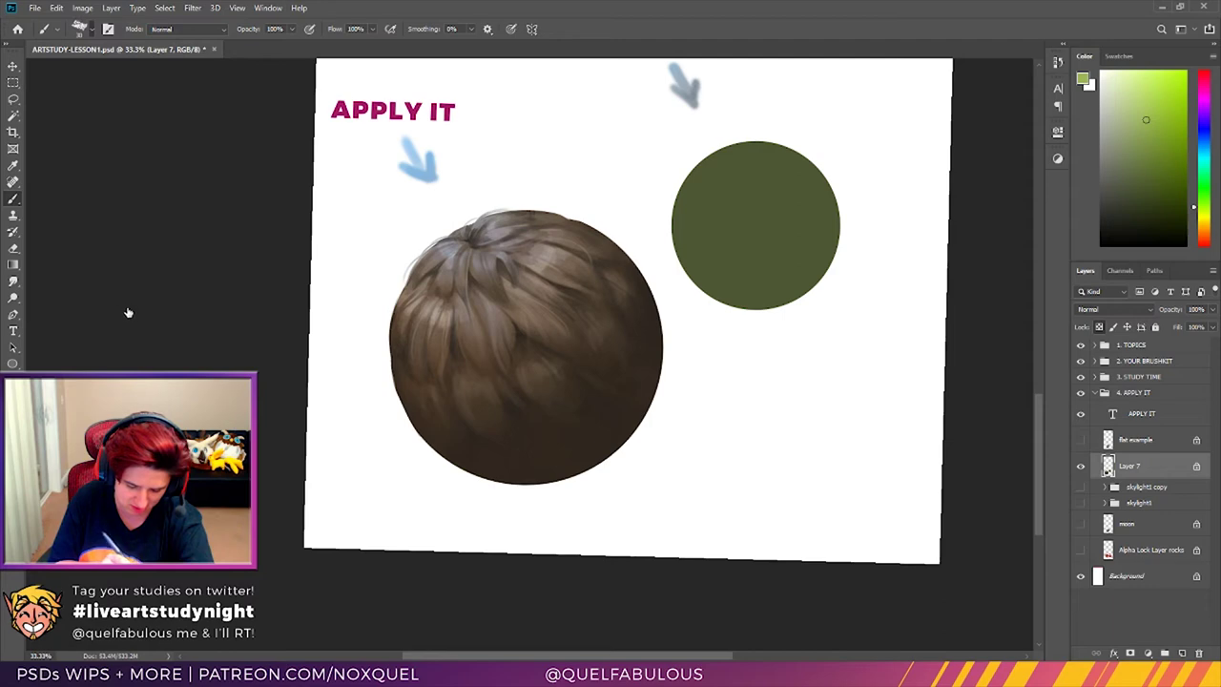
key(])
key(])
key(])
key(])
key(])
key(])
key(])
key(])
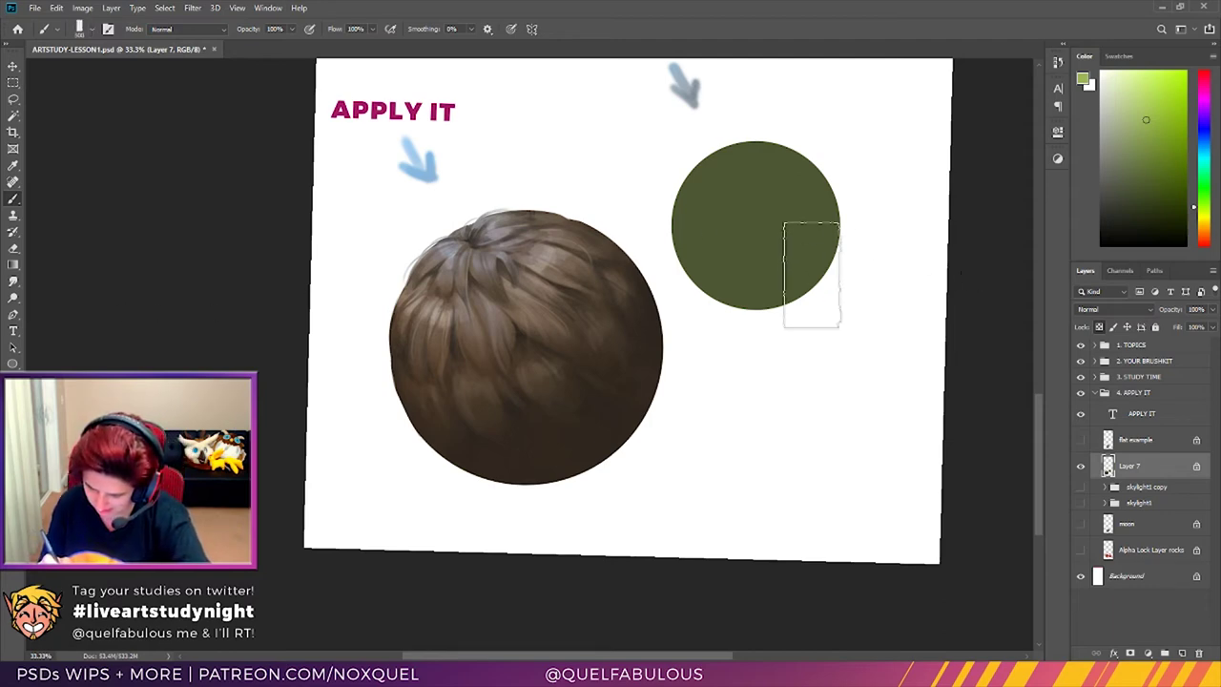
mouse_move(753, 341)
mouse_down()
mouse_move(809, 331)
mouse_move(746, 353)
mouse_move(894, 322)
mouse_move(780, 340)
mouse_move(786, 269)
mouse_move(726, 317)
mouse_move(732, 327)
mouse_move(744, 298)
mouse_move(792, 296)
mouse_up()
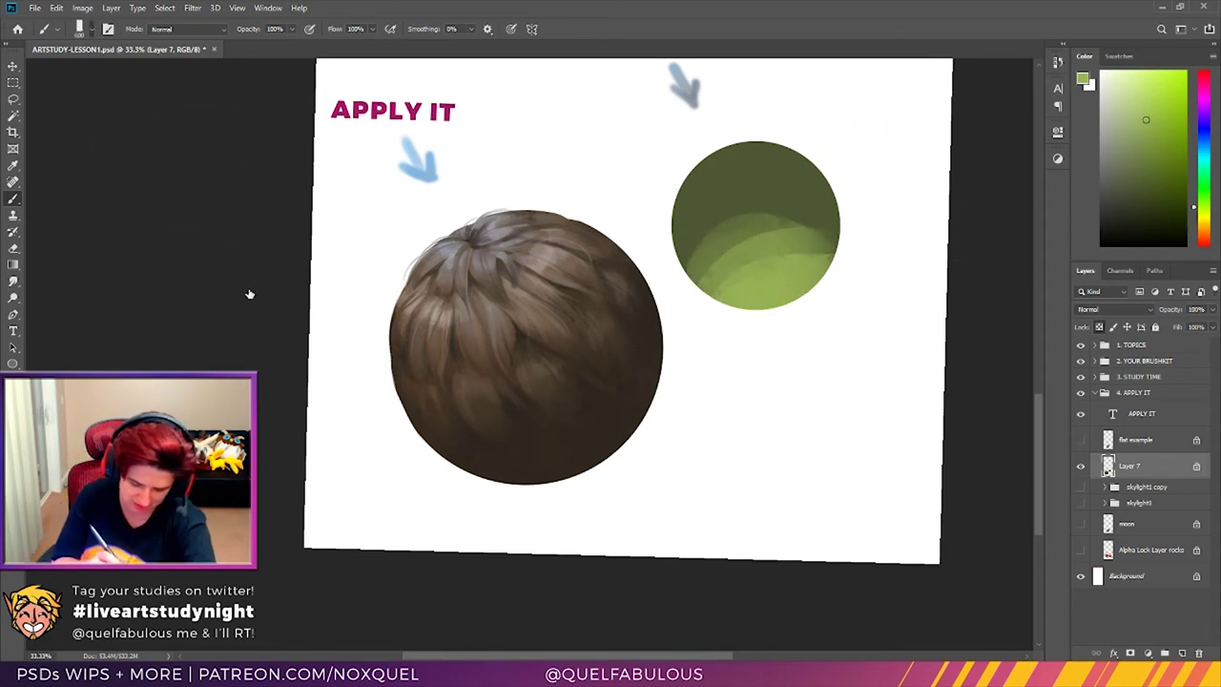
mouse_move(795, 287)
mouse_down()
mouse_move(742, 273)
mouse_move(757, 232)
mouse_up()
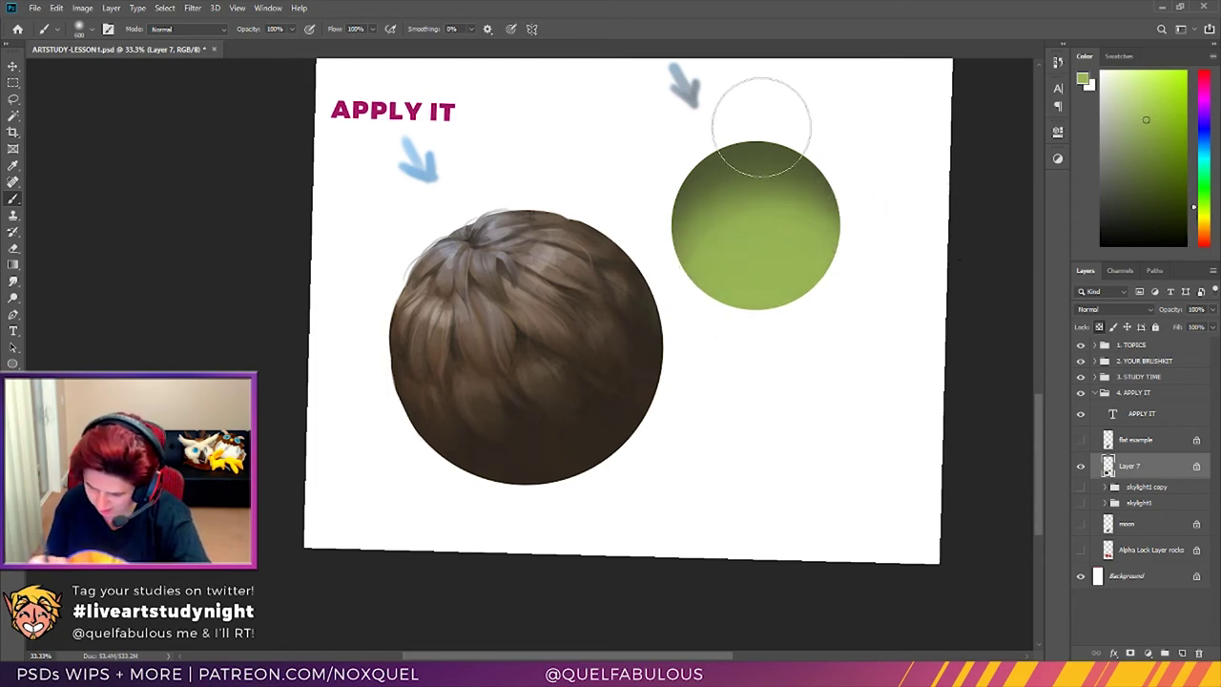
Step: Sample the dark green from the smaller sphere's top and softly darken its upper area, leaving light green only at the lower right
click(14, 165)
click(756, 144)
key(b)
mouse_move(676, 163)
mouse_down()
mouse_move(711, 330)
mouse_move(662, 238)
mouse_move(687, 179)
mouse_up()
mouse_move(856, 202)
mouse_down()
mouse_move(824, 267)
mouse_move(818, 251)
mouse_move(766, 278)
mouse_move(728, 337)
mouse_move(788, 347)
mouse_move(787, 266)
mouse_move(722, 177)
mouse_move(685, 223)
mouse_move(754, 250)
mouse_move(801, 217)
mouse_up()
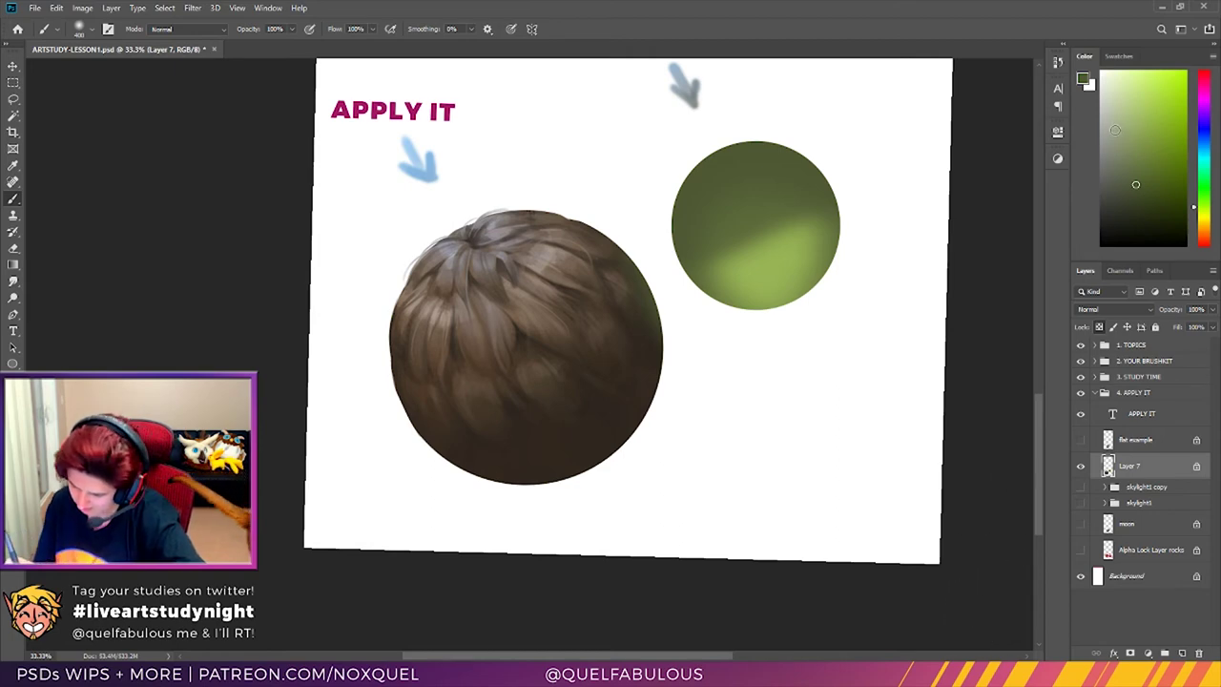
Step: Try painting a light grey rim highlight along the smaller sphere's left edge
key(r)
mouse_move(976, 338)
mouse_down()
mouse_move(978, 295)
mouse_move(976, 324)
mouse_up()
key(b)
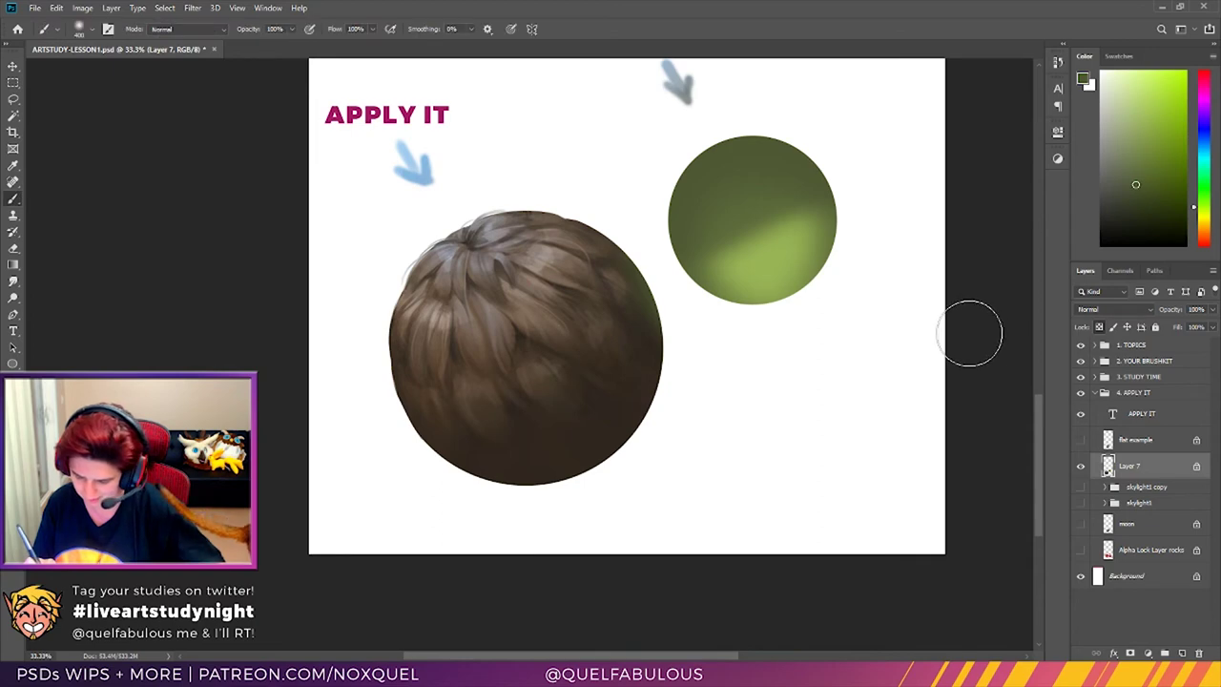
click(1112, 133)
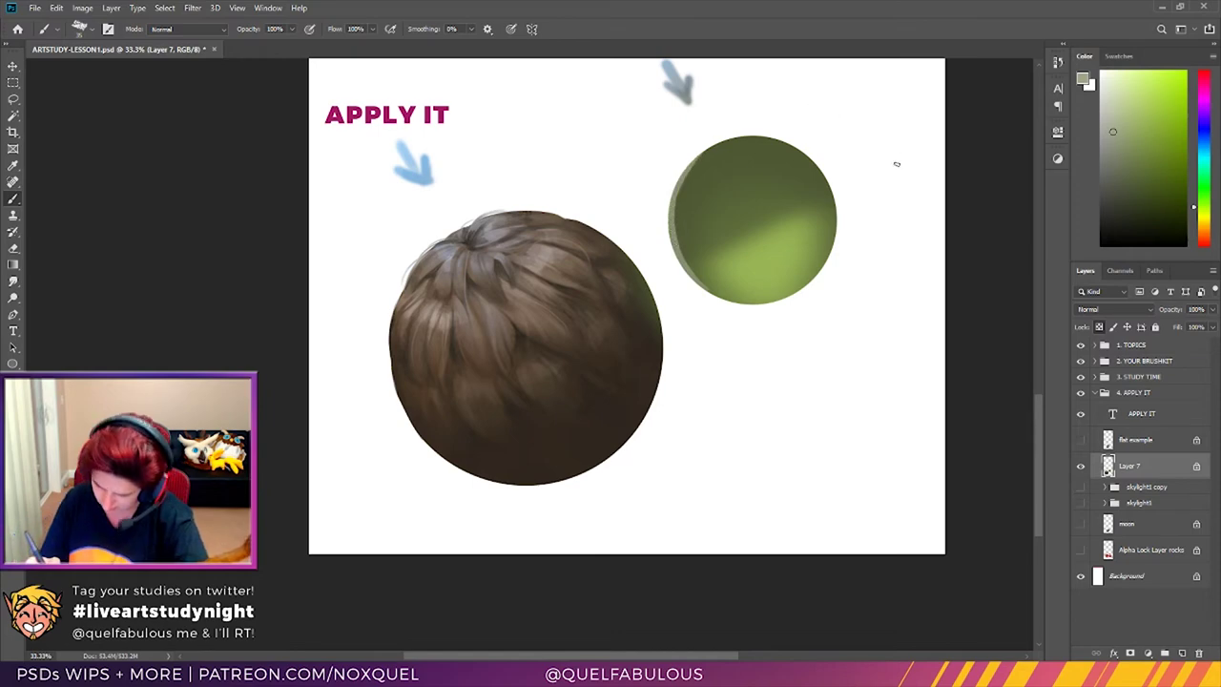
key(ctrl+z)
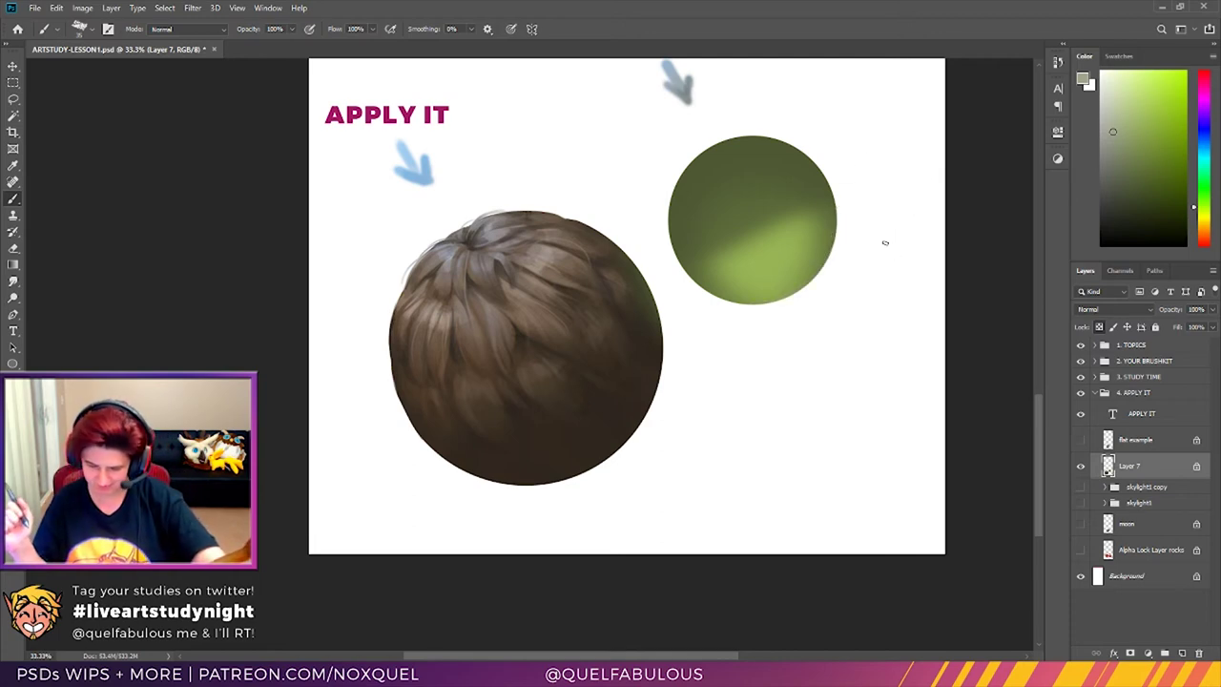
Step: Choose a medium blue and paint a faint blue tint across the smaller sphere's middle with a large soft brush
click(1203, 141)
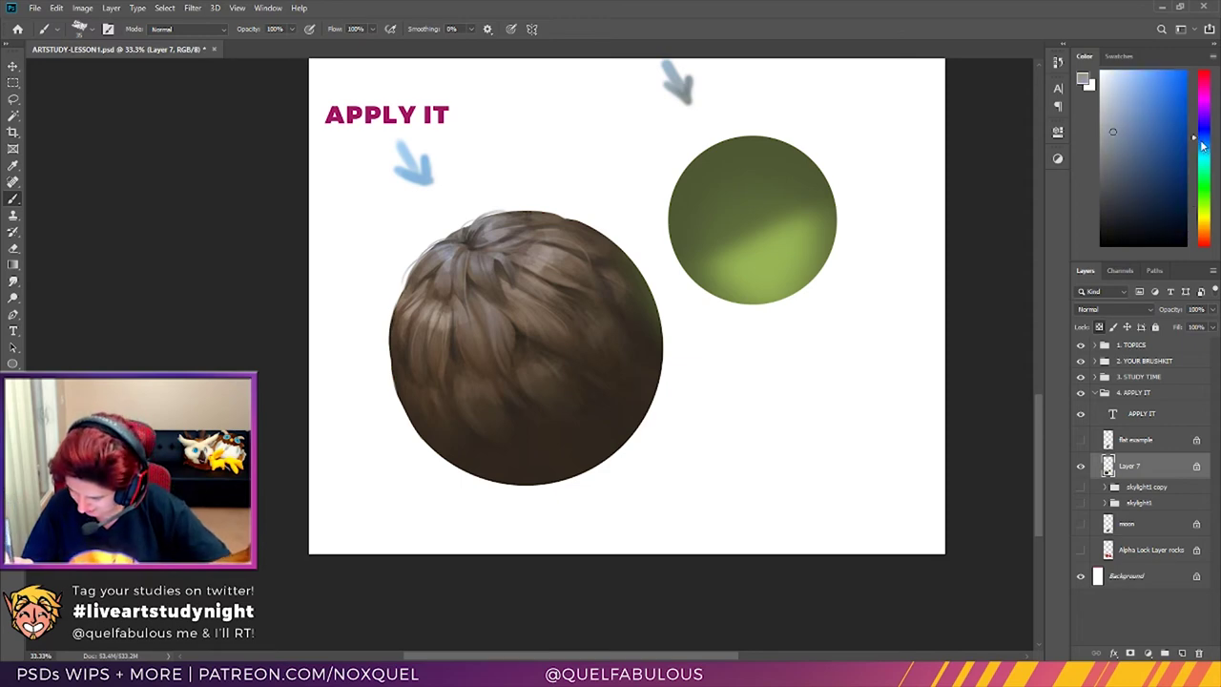
click(1152, 121)
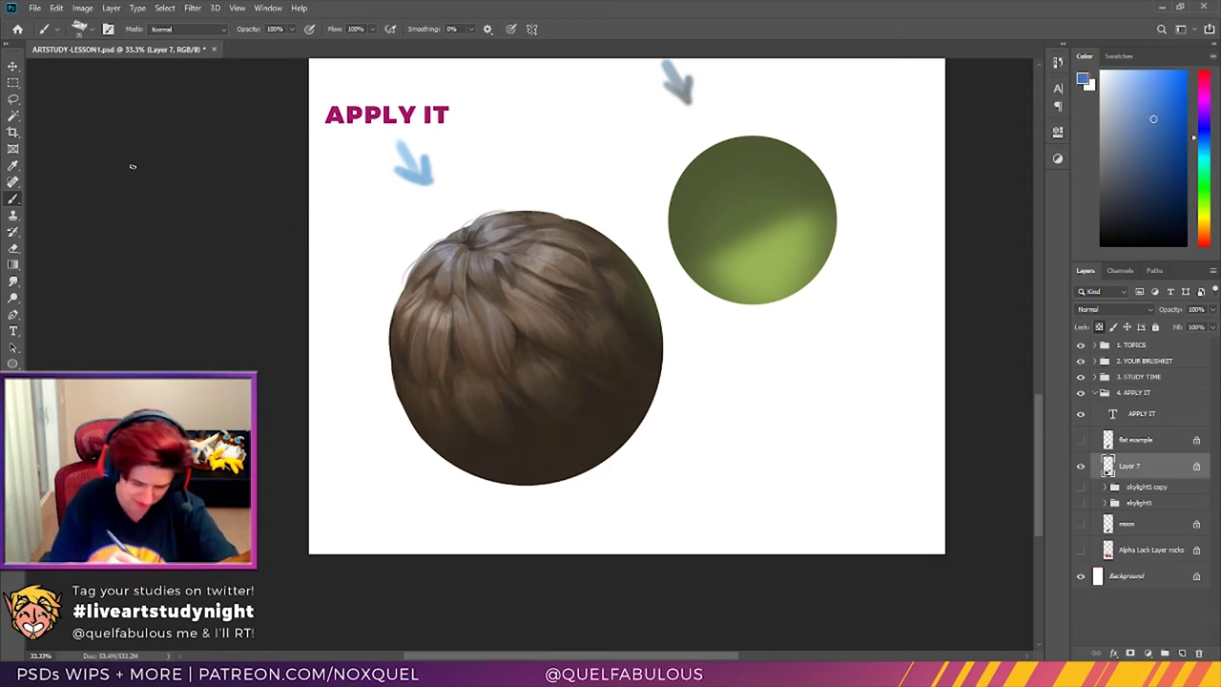
key(period)
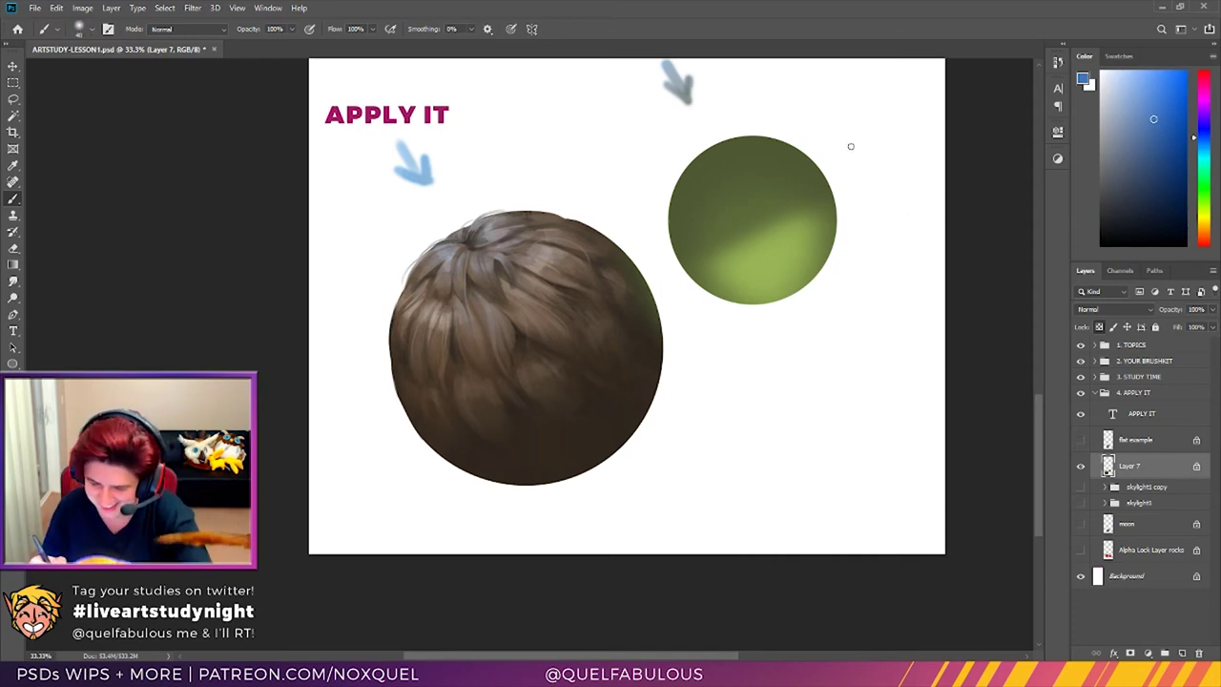
key(bracketright)
key(bracketright)
key(bracketright)
key(bracketright)
key(bracketright)
key(bracketright)
key(bracketright)
key(bracketright)
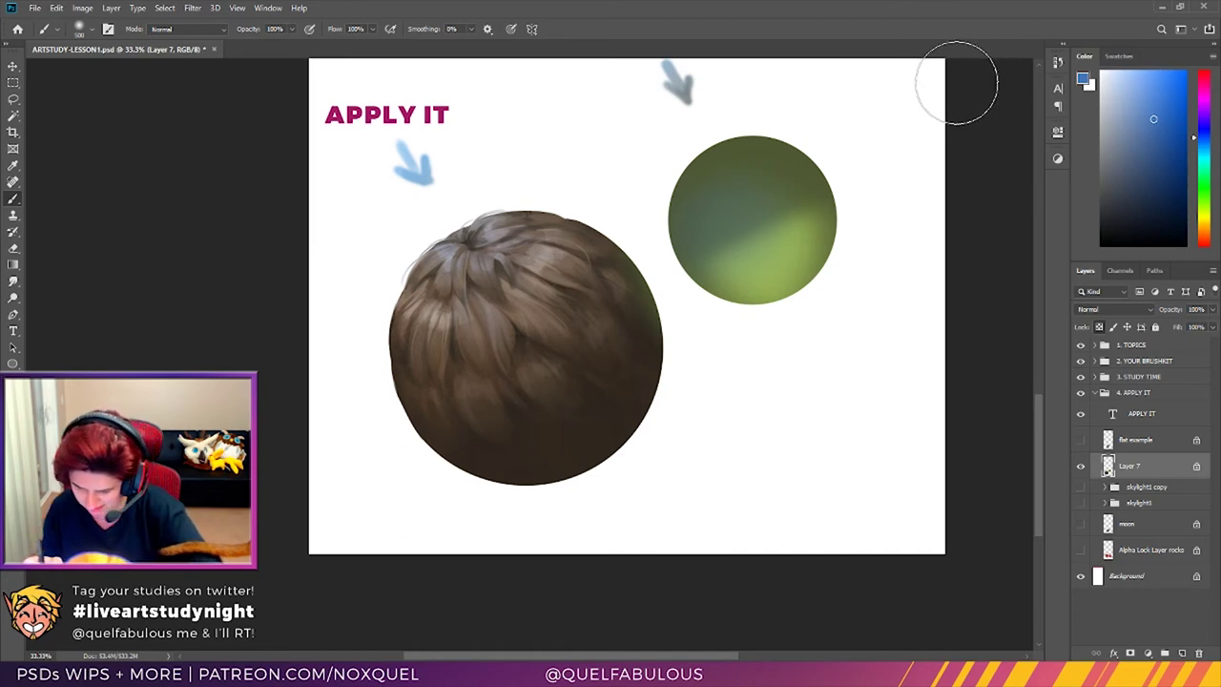
mouse_move(777, 191)
mouse_down()
mouse_move(729, 218)
mouse_move(732, 230)
mouse_move(755, 222)
mouse_move(715, 219)
mouse_up()
drag(820, 205, 771, 218)
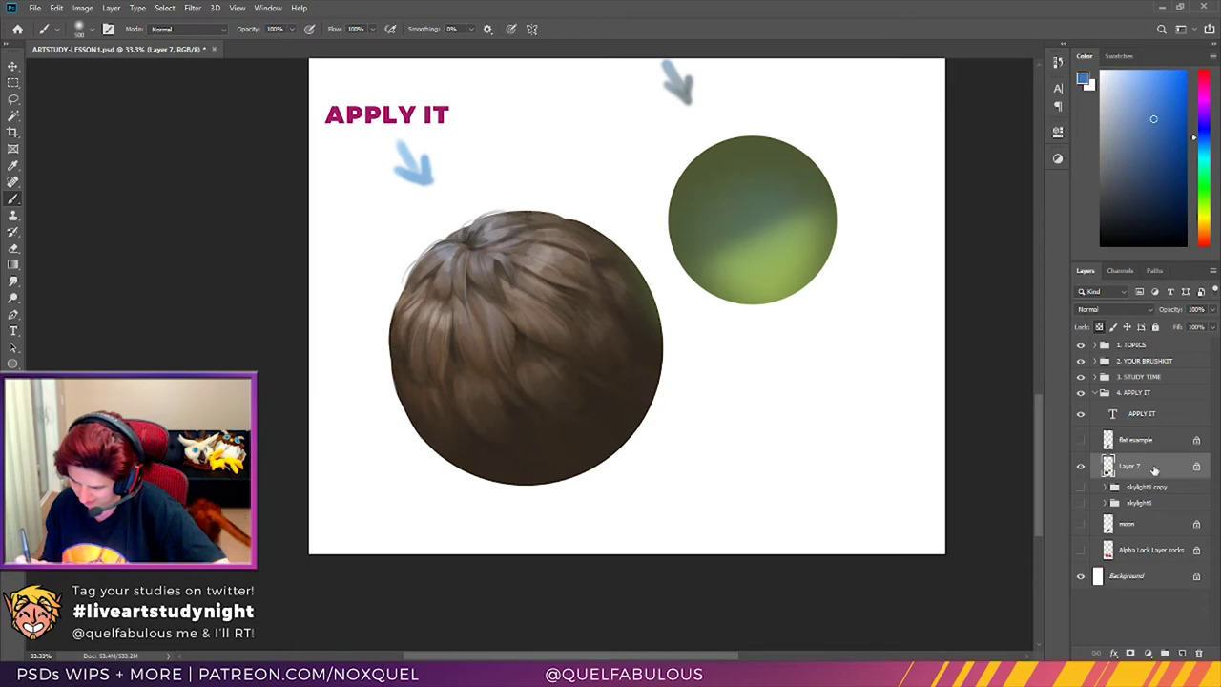
Step: Duplicate Layer 7, unlock the copy's transparent pixels and erase the large sphere from it with an enlarged eraser
drag(1154, 474, 1182, 653)
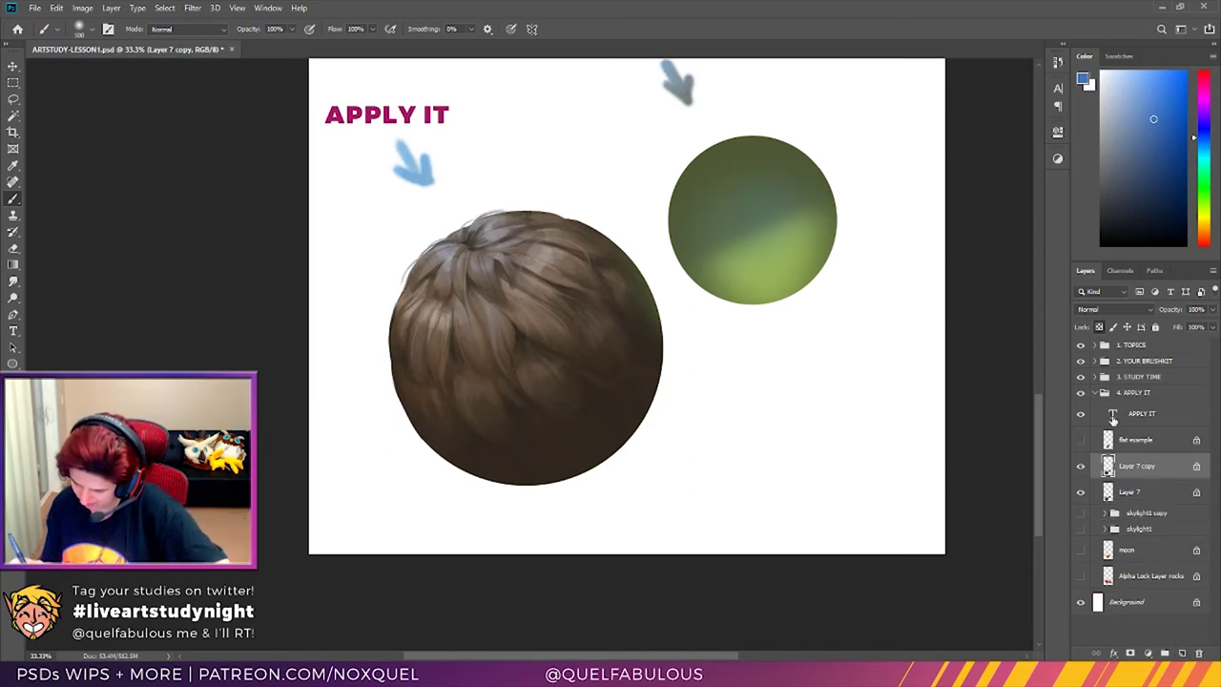
click(1099, 327)
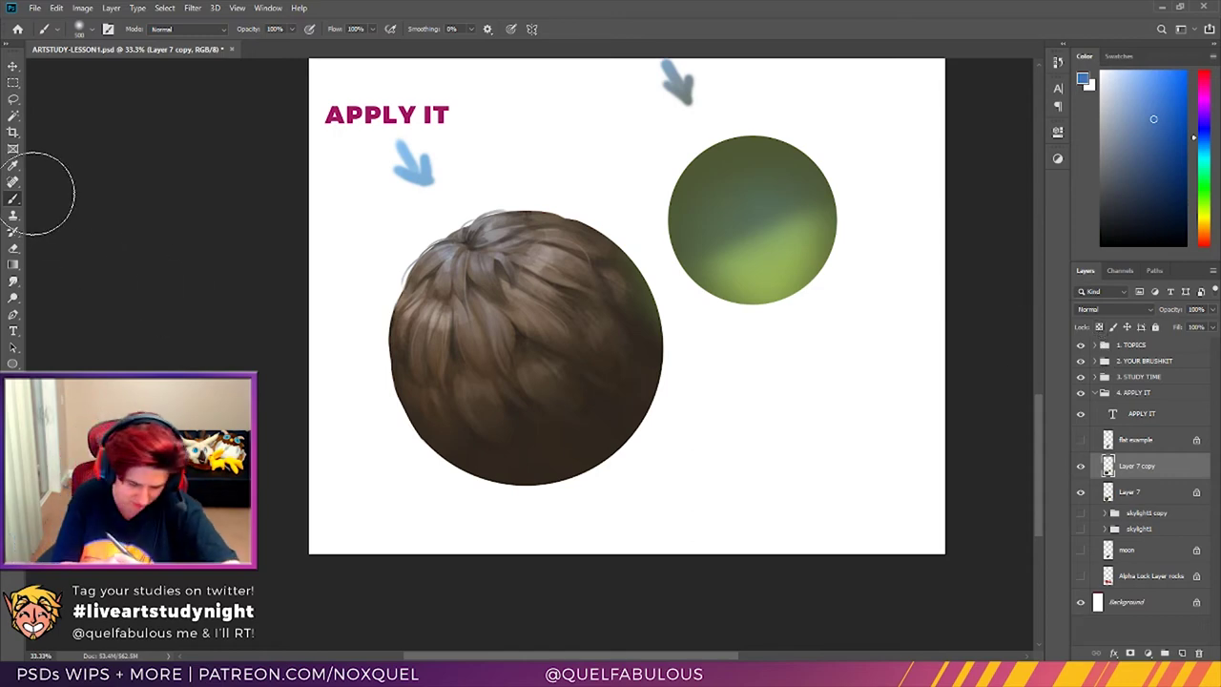
click(13, 248)
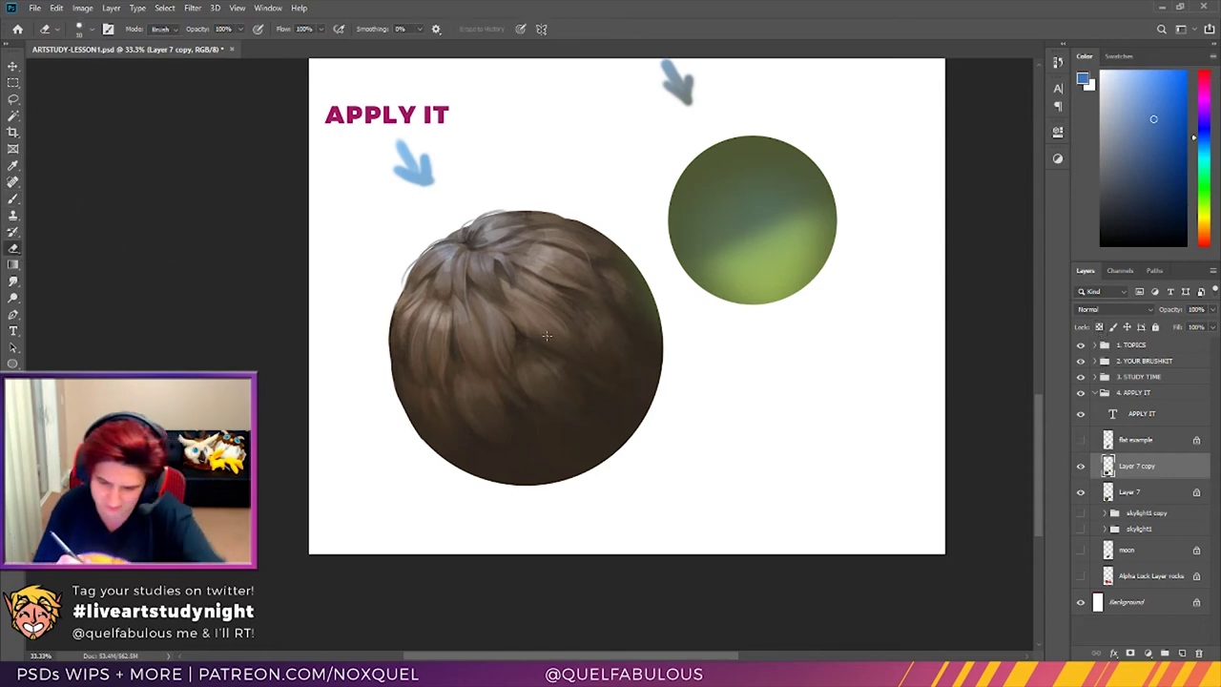
key(bracketright)
key(bracketright)
key(bracketright)
key(bracketright)
key(bracketright)
key(bracketright)
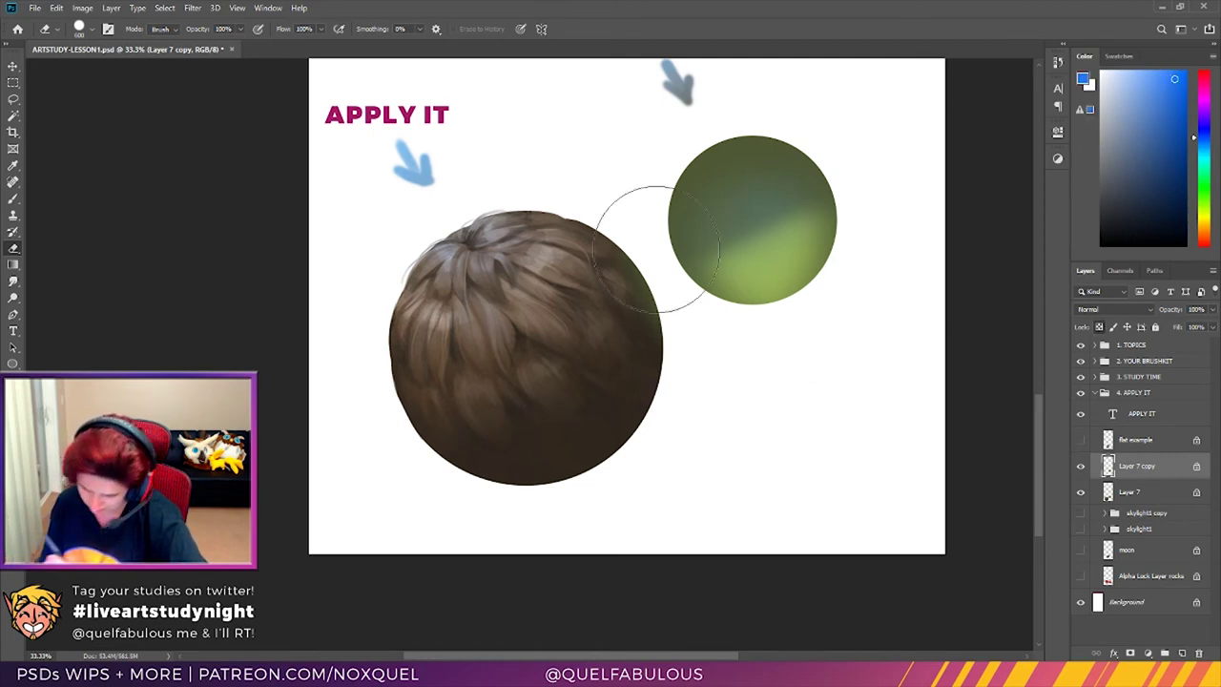
Step: Paint the smaller sphere on Layer 7 copy solid bright blue and set the layer's blending mode to Lighten
click(14, 199)
mouse_move(753, 191)
mouse_down()
mouse_move(667, 220)
mouse_move(721, 297)
mouse_move(645, 239)
mouse_up()
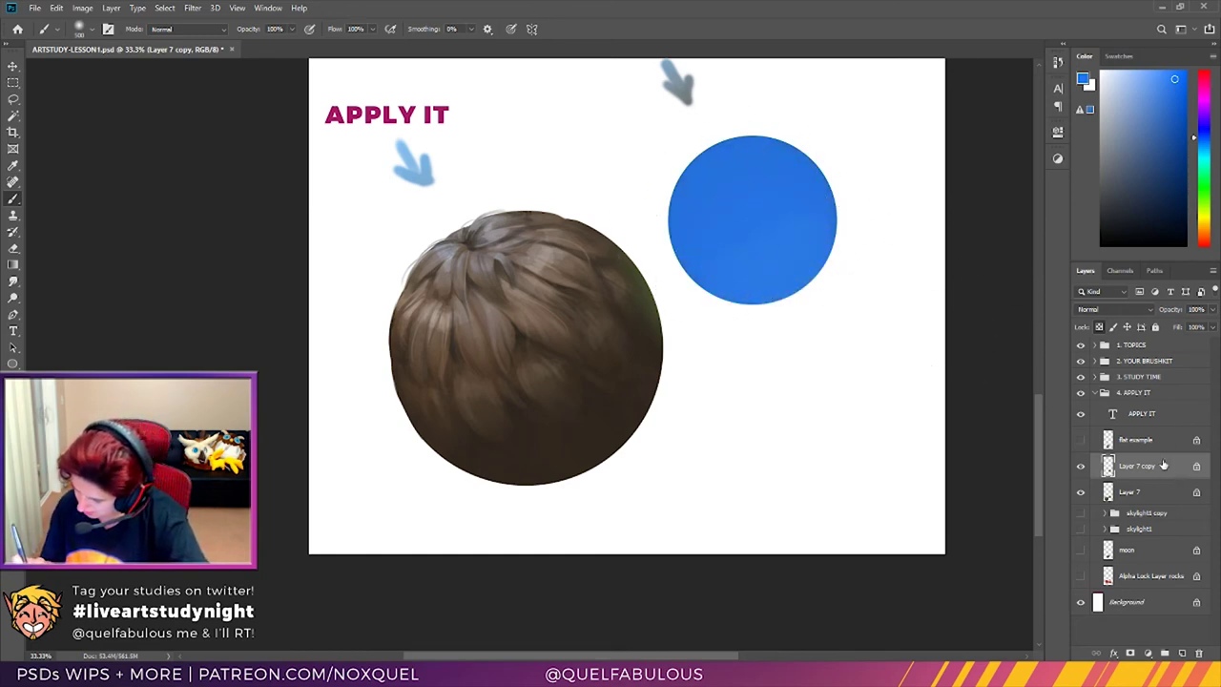
scroll(1111, 309, down, 7)
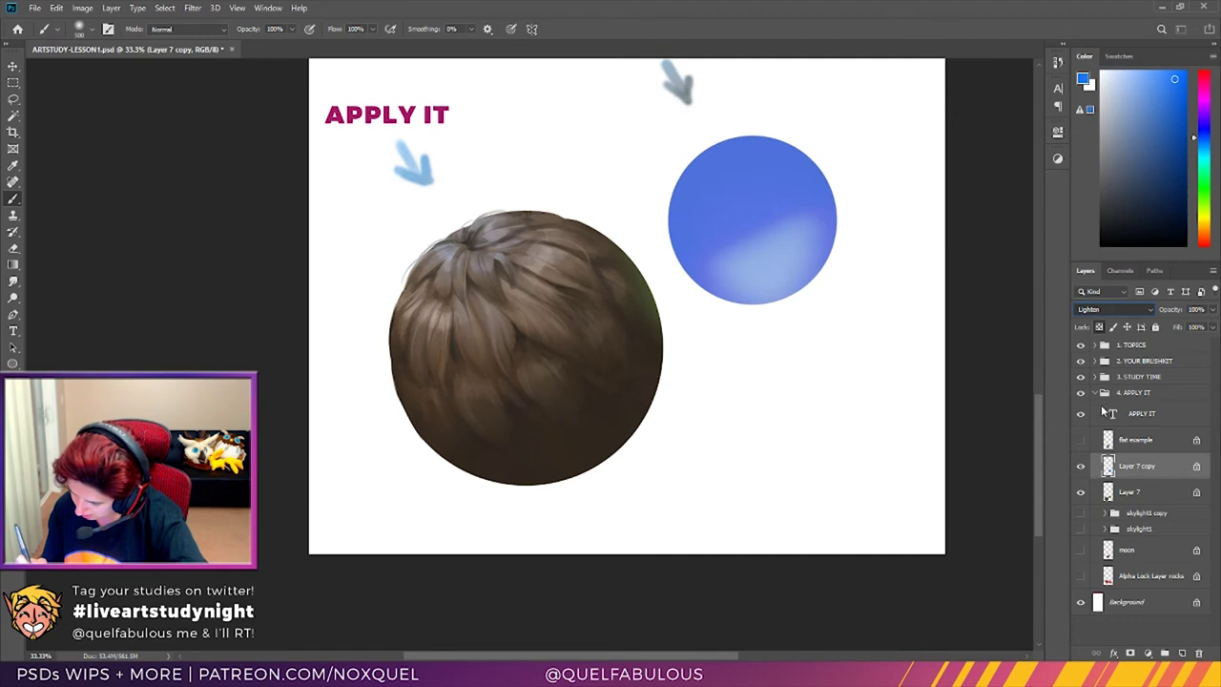
Step: Try erasing the lower part of the blue sphere with the layer's transparent pixels still locked
key(e)
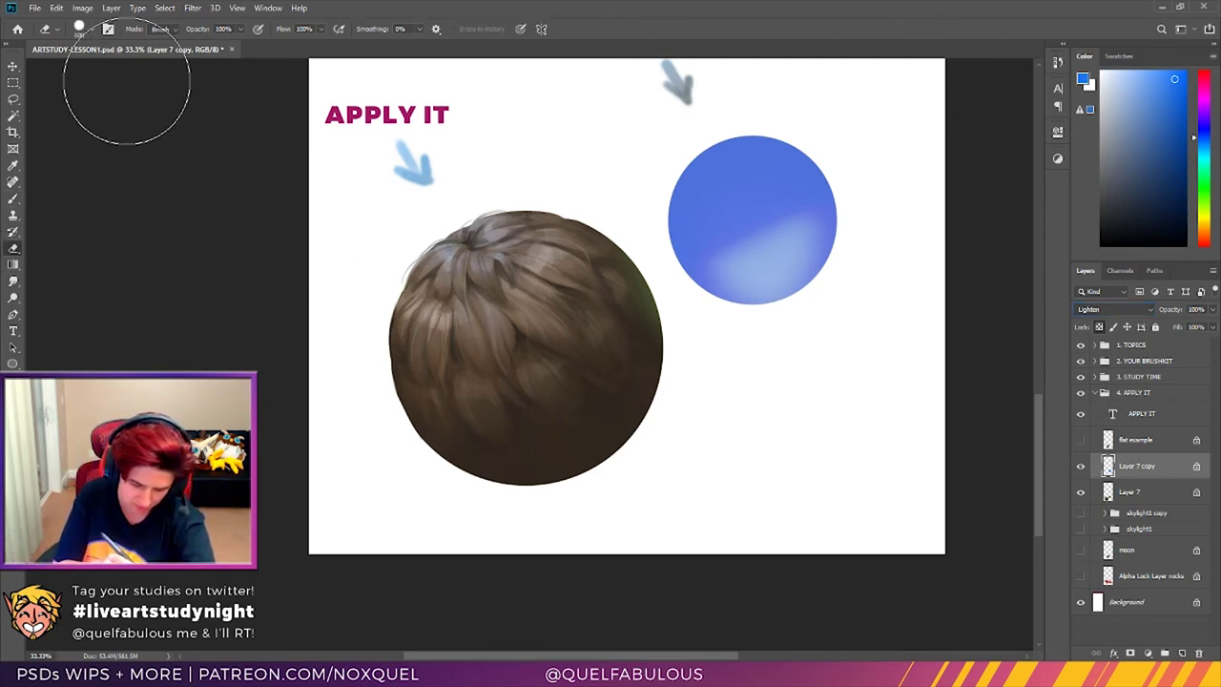
drag(696, 316, 813, 276)
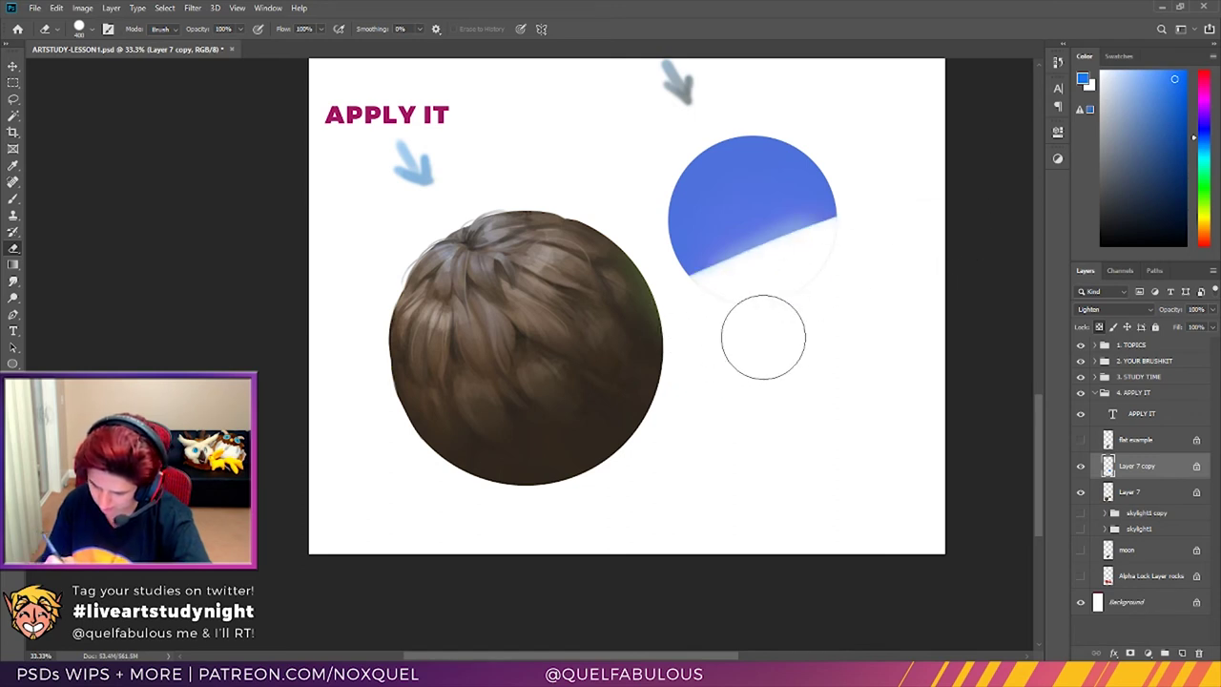
key(ctrl+z)
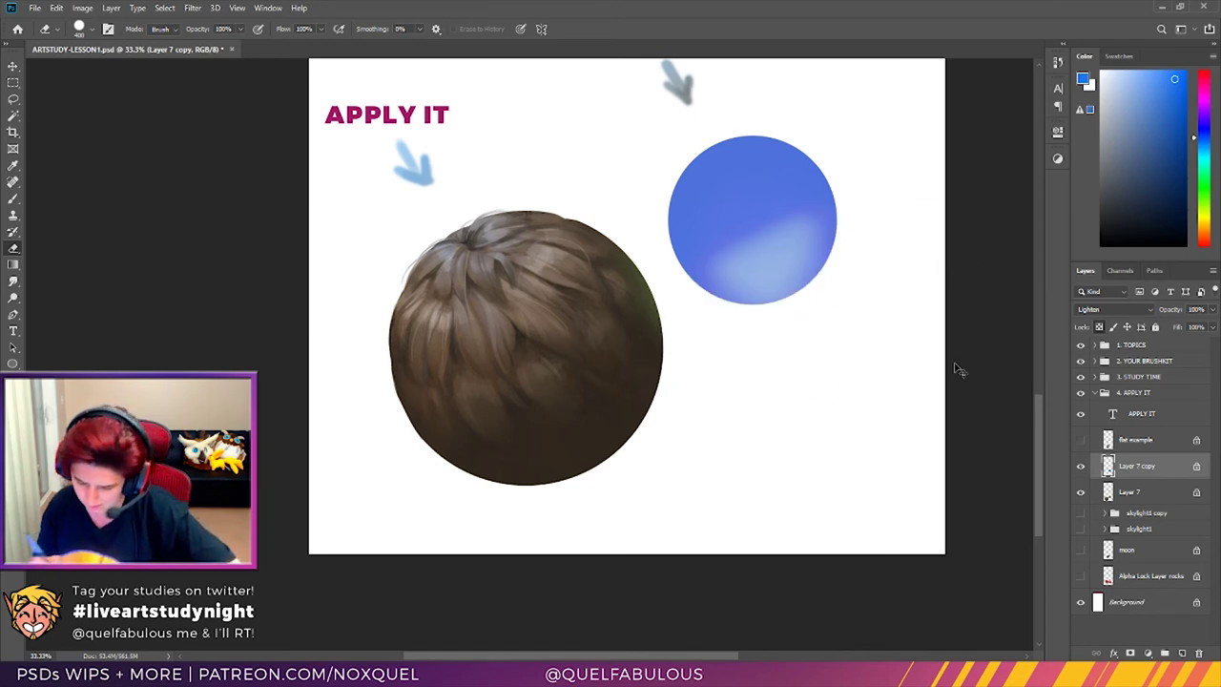
Step: Unlock Layer 7 copy's transparent pixels and erase the blue from the smaller sphere's lower half along a straight diagonal edge
click(1100, 327)
mouse_move(774, 328)
mouse_down()
mouse_move(805, 295)
mouse_move(709, 325)
mouse_move(910, 237)
mouse_move(767, 271)
mouse_move(758, 300)
mouse_move(909, 233)
mouse_move(672, 307)
mouse_move(874, 213)
mouse_move(651, 317)
mouse_move(893, 221)
mouse_move(770, 272)
mouse_move(840, 286)
mouse_up()
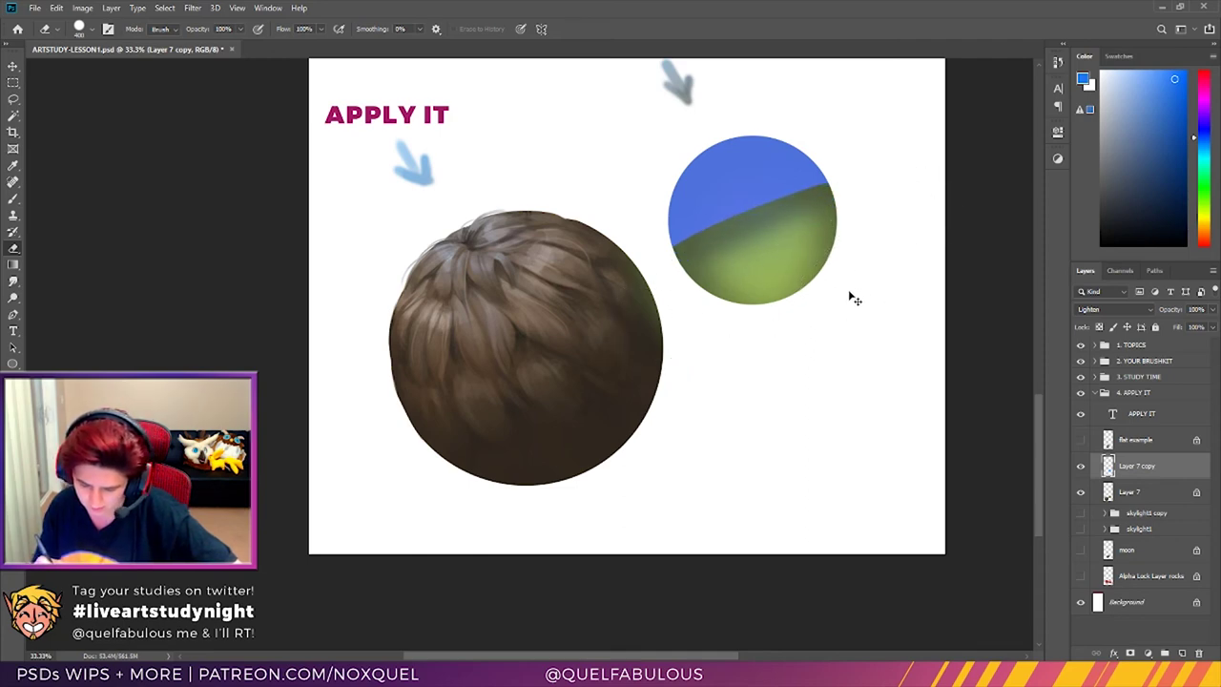
key(ctrl+z)
mouse_move(775, 272)
mouse_down()
mouse_move(740, 243)
mouse_move(763, 233)
mouse_move(795, 246)
mouse_move(730, 183)
mouse_up()
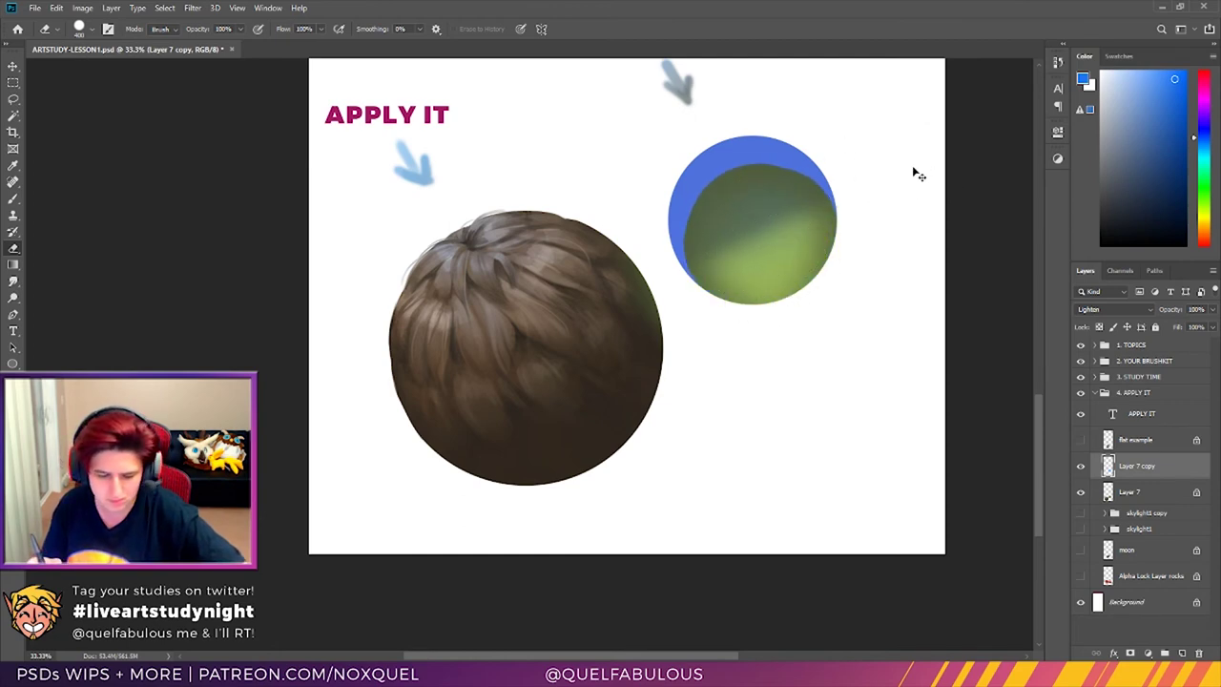
key(ctrl+z)
mouse_move(696, 286)
mouse_down()
mouse_move(771, 270)
mouse_move(905, 202)
mouse_up()
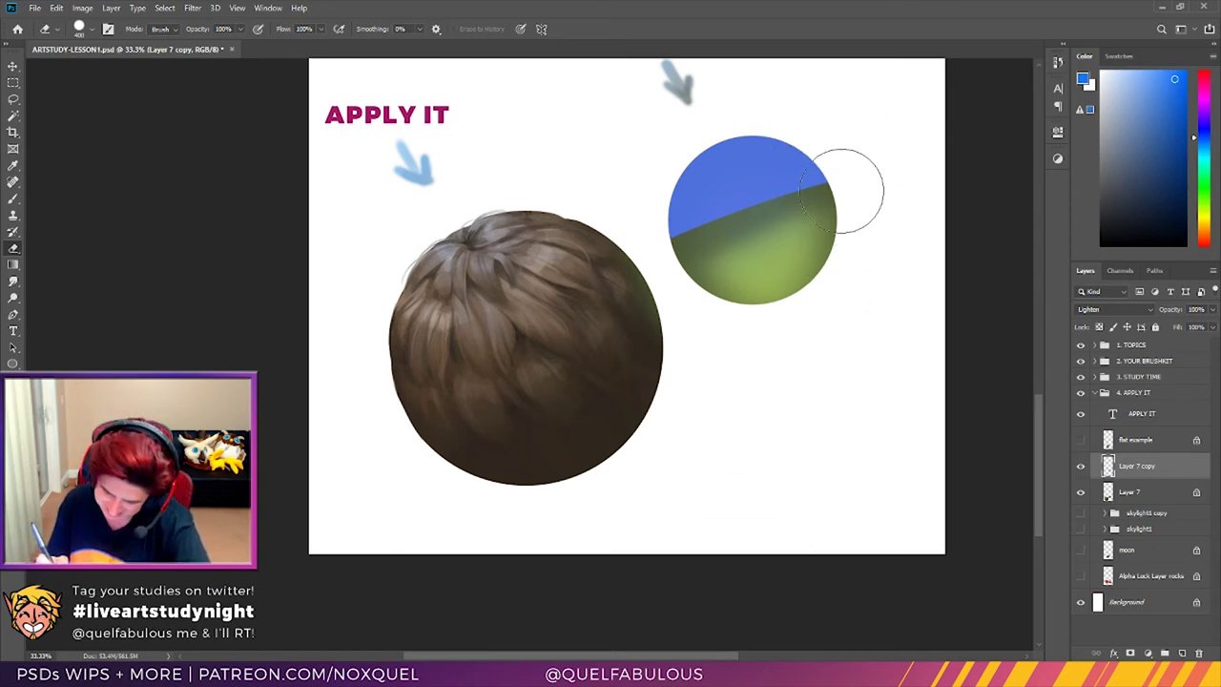
Step: Set Layer 7 copy's opacity to 47%
key(bracketleft)
key(bracketleft)
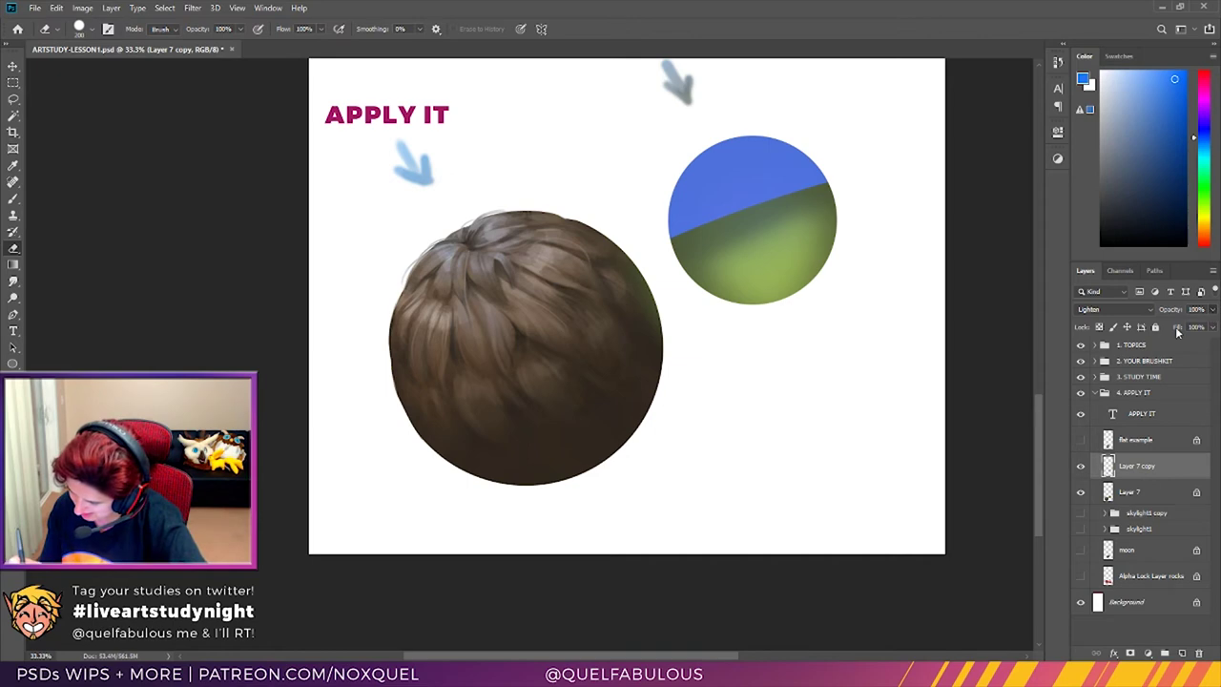
key(6)
key(7)
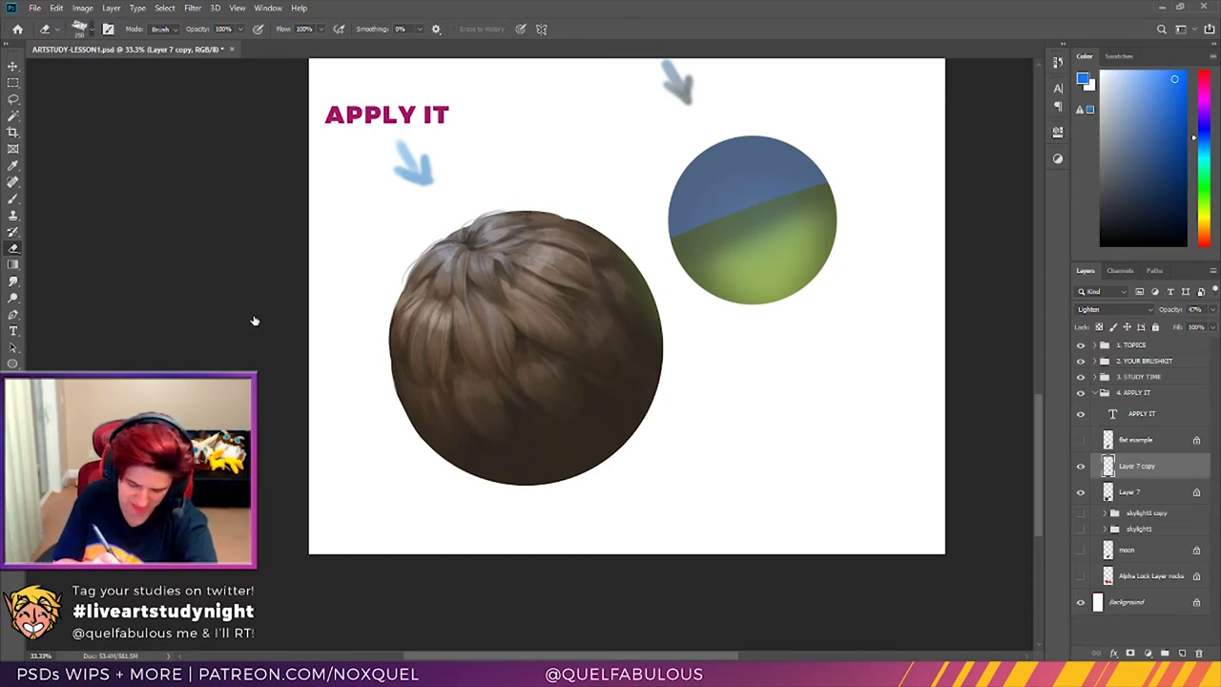
Step: Try fading the blue area's diagonal edge into the green with a large soft eraser
key(bracketright)
key(bracketright)
key(bracketright)
key(bracketright)
mouse_move(735, 267)
mouse_down()
mouse_move(706, 286)
mouse_move(746, 295)
mouse_move(831, 239)
mouse_move(815, 253)
mouse_up()
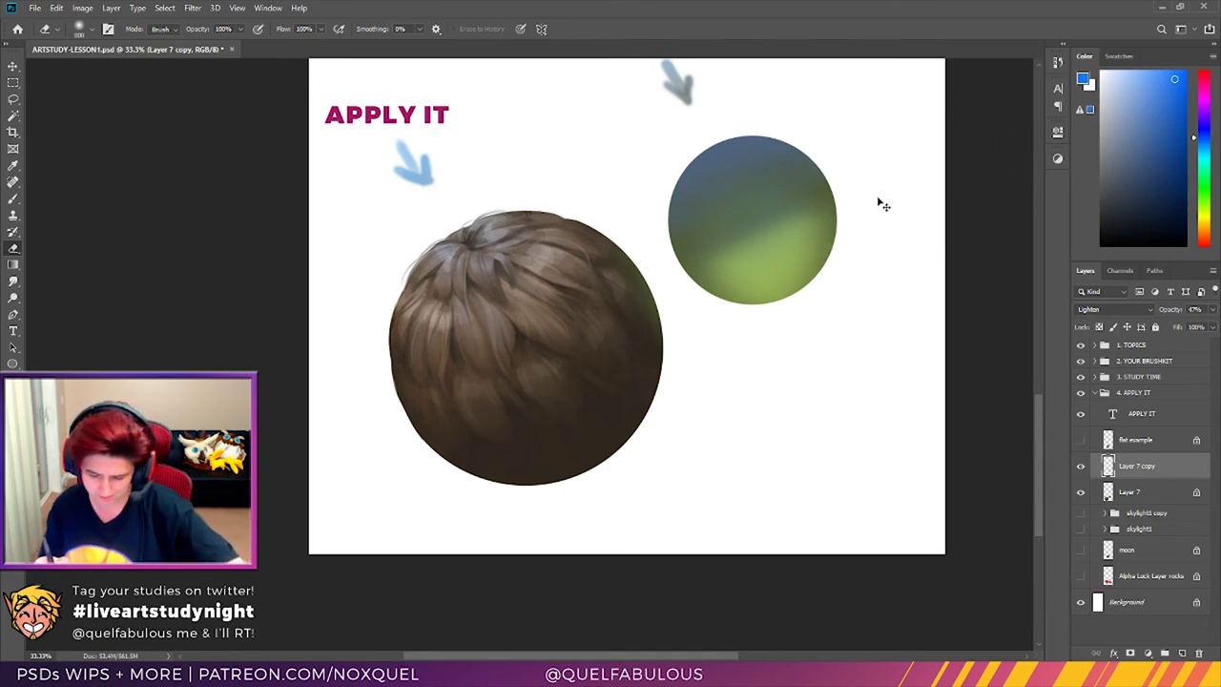
drag(896, 361, 887, 365)
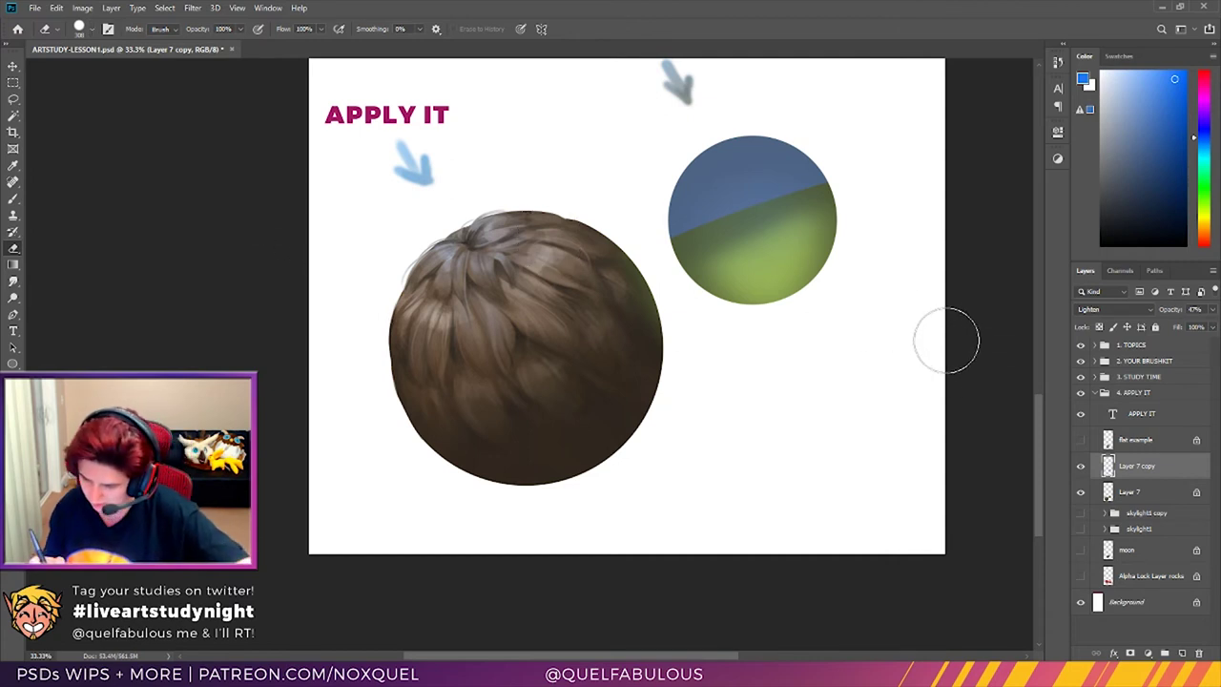
Step: Try reshaping the blue area's lower edge into a curve with a smaller hard eraser
key(bracketleft)
key(bracketleft)
key(bracketleft)
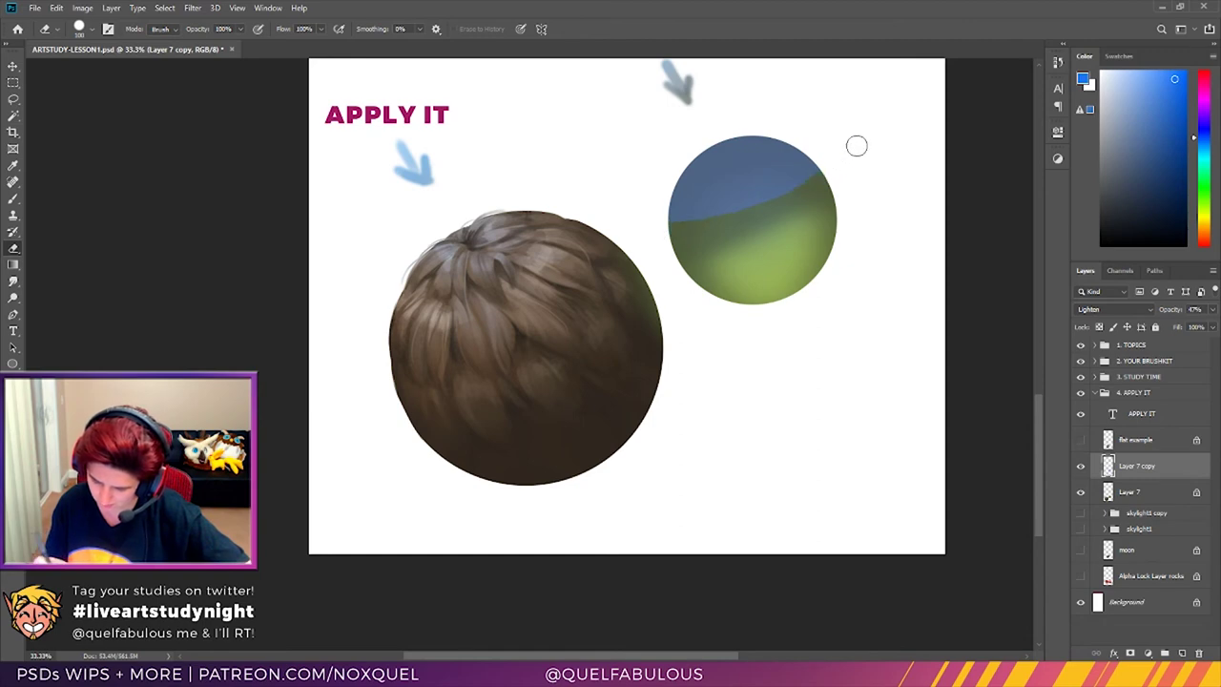
key(ctrl+z)
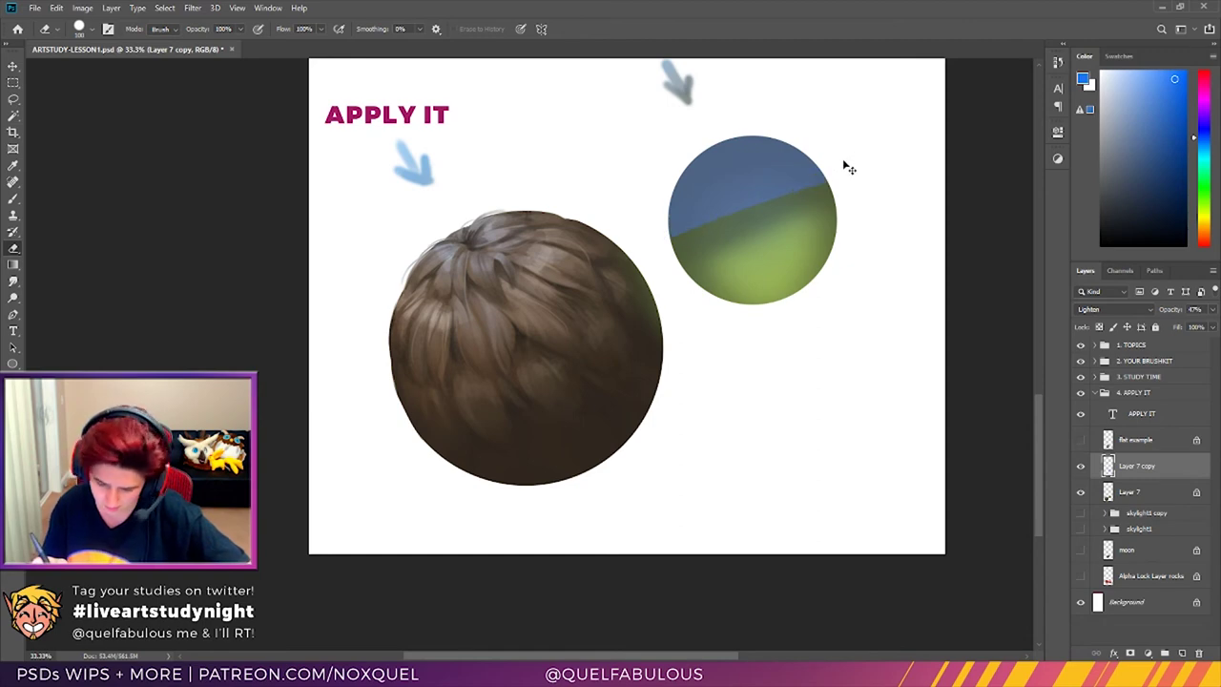
click(21, 196)
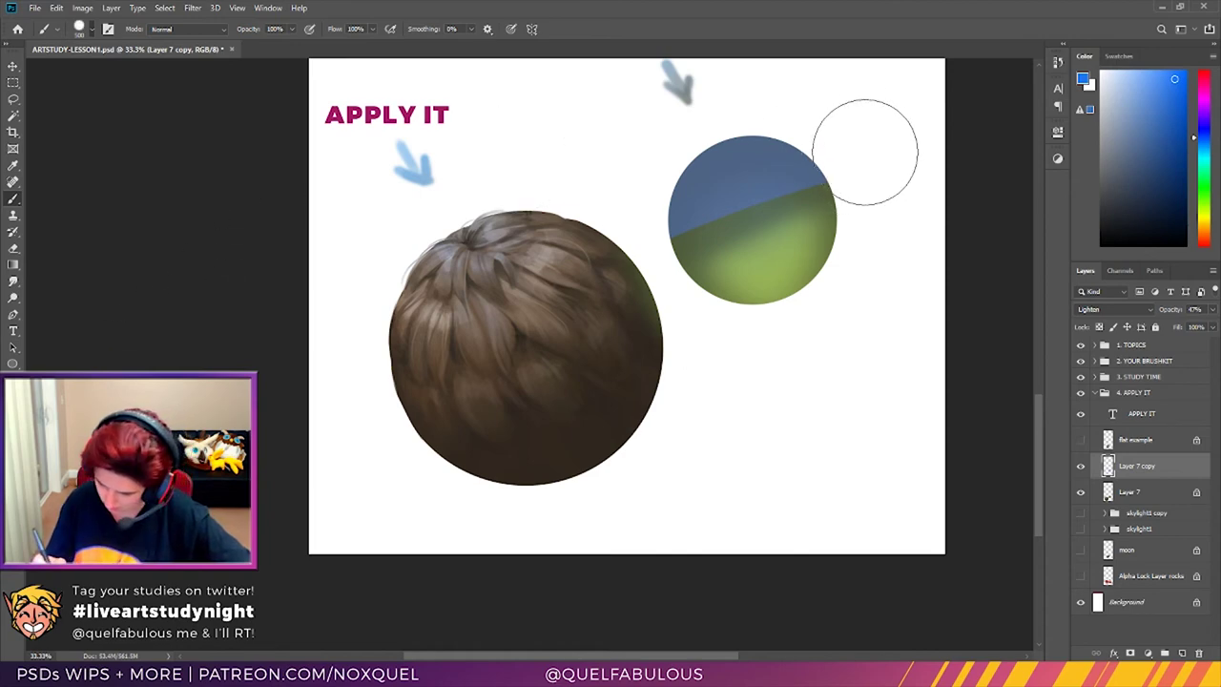
mouse_move(861, 134)
mouse_down()
mouse_move(831, 175)
mouse_move(732, 228)
mouse_move(639, 257)
mouse_up()
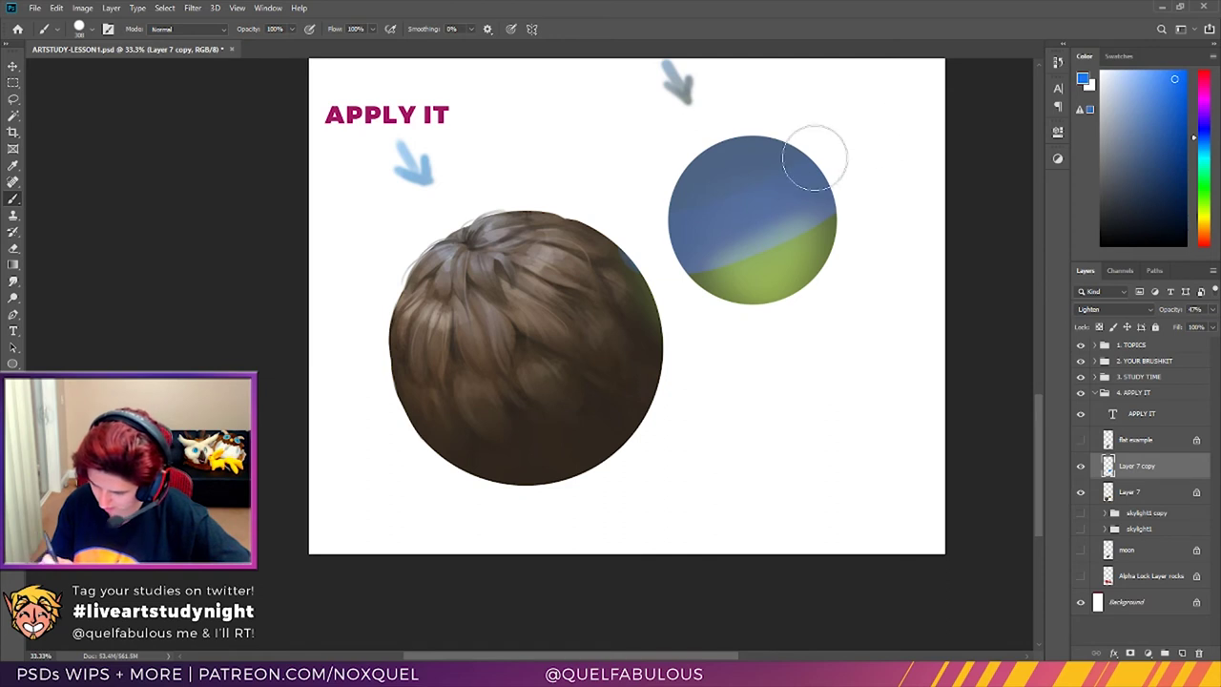
key(ctrl+z)
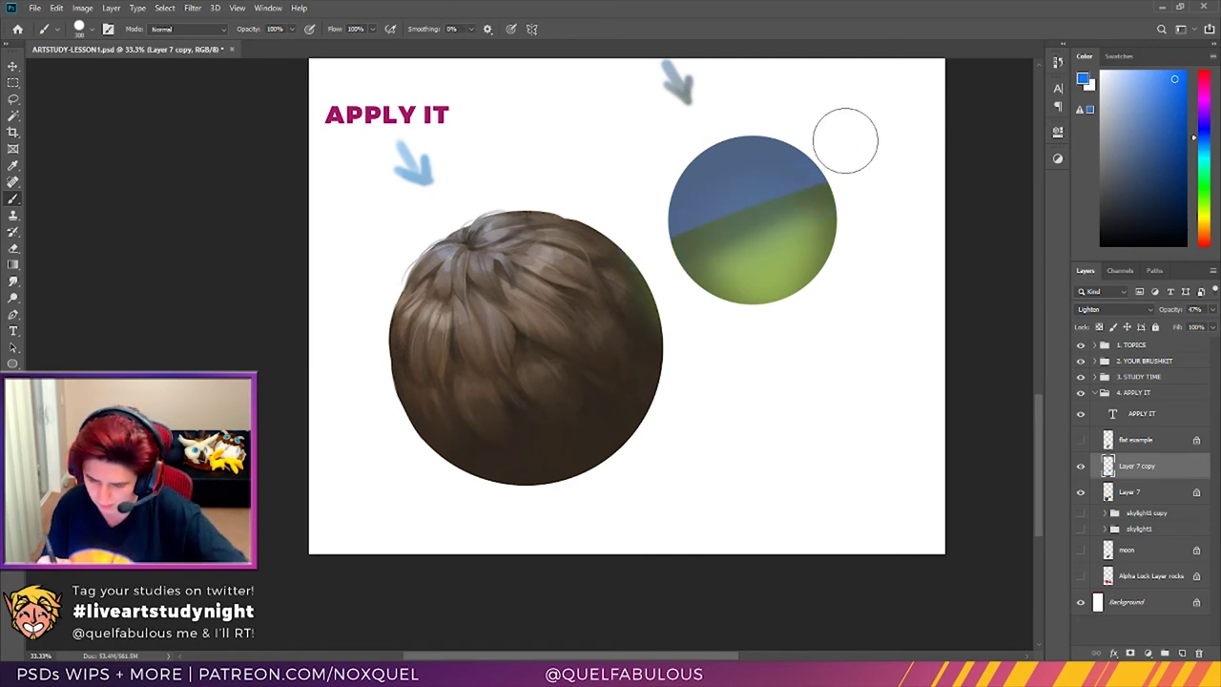
Step: Try repainting the blue area's lower edge on the smaller sphere and erasing it into a shallow curve
mouse_move(837, 144)
mouse_down()
mouse_move(768, 212)
mouse_move(692, 234)
mouse_move(665, 225)
mouse_up()
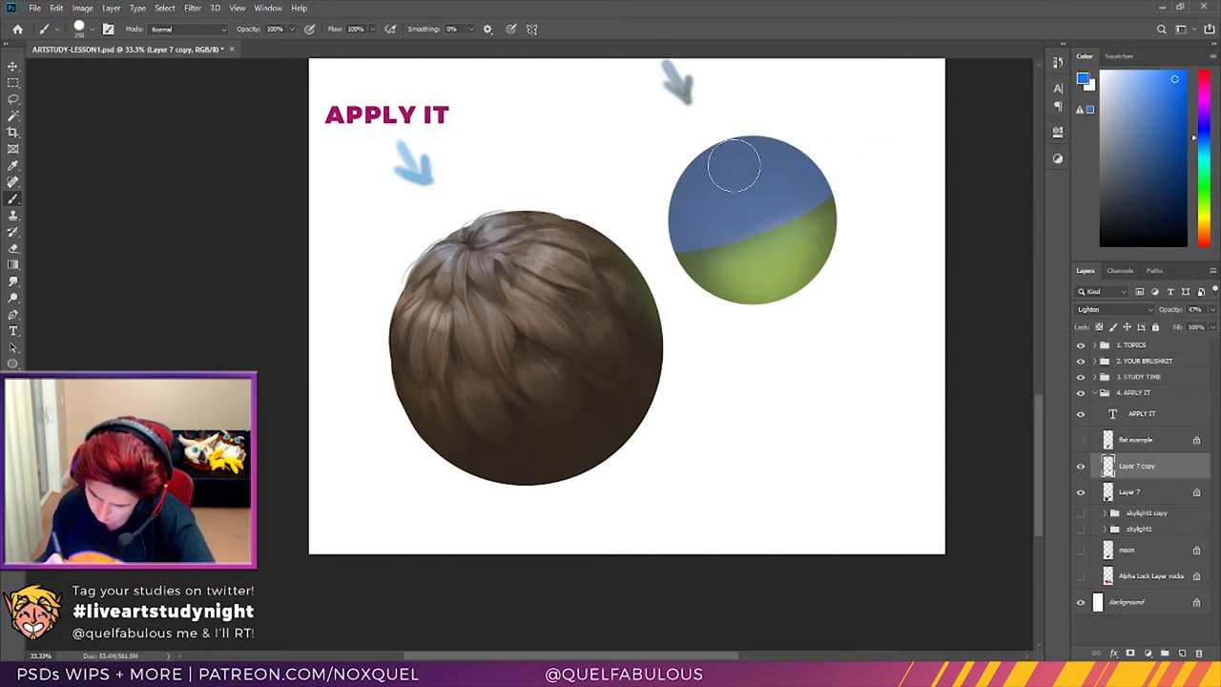
key(e)
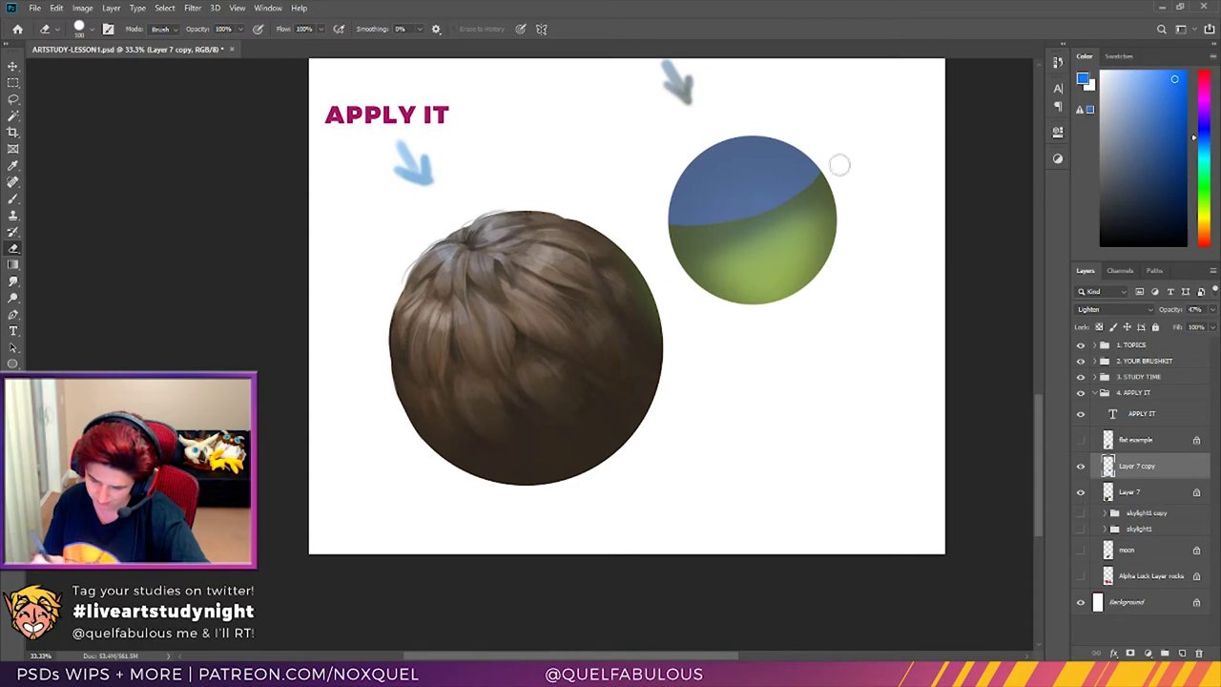
mouse_move(839, 136)
mouse_down()
mouse_move(817, 173)
mouse_move(710, 225)
mouse_up()
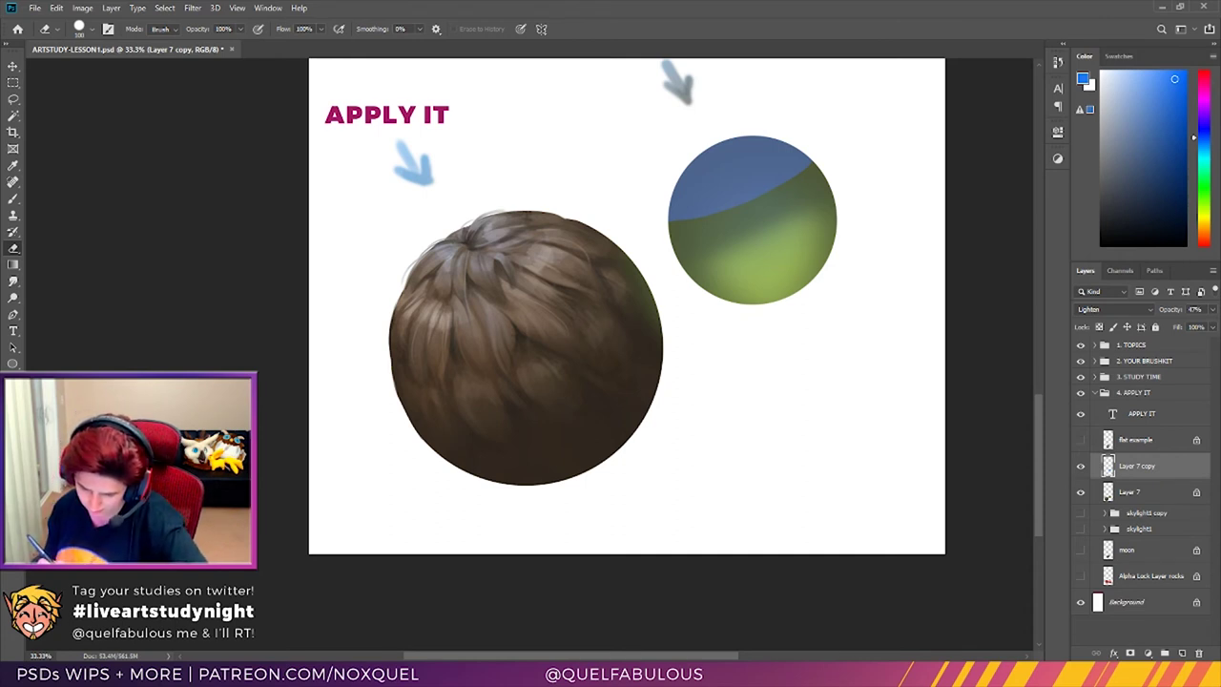
click(21, 67)
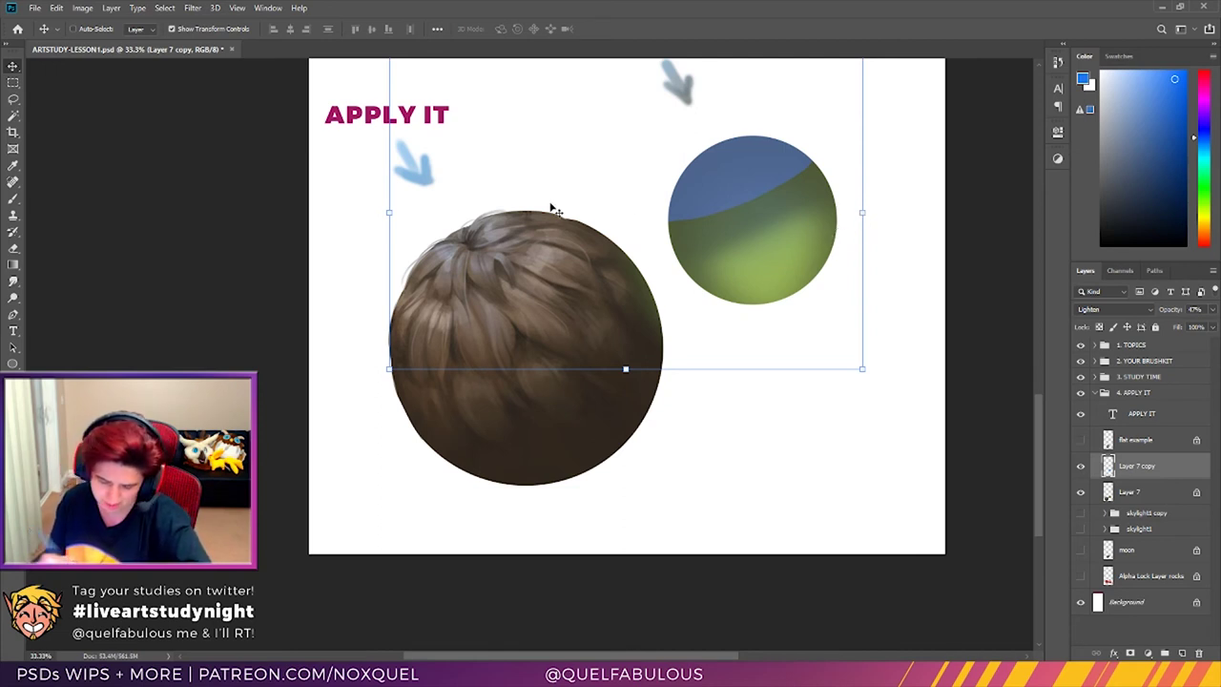
Step: Repaint the blue area on the smaller sphere and erase its lower boundary into a clean curve following the sphere's form
click(16, 198)
mouse_move(689, 223)
mouse_down()
mouse_move(730, 210)
mouse_move(815, 128)
mouse_up()
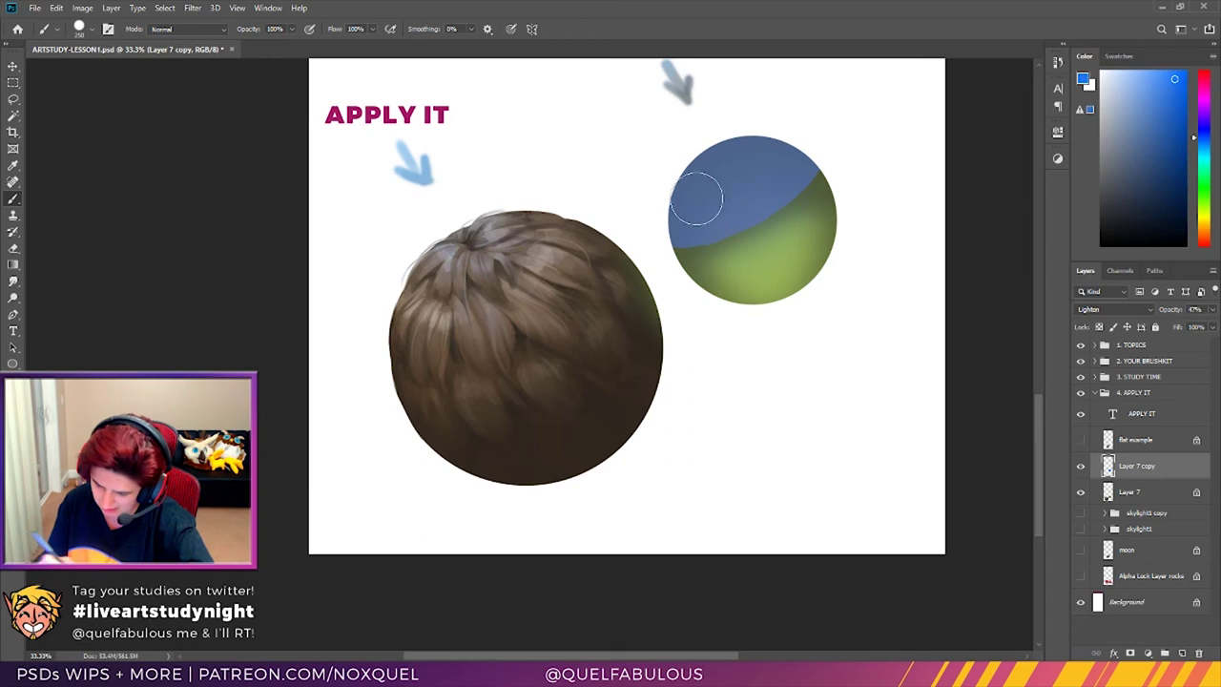
mouse_move(738, 151)
mouse_down()
mouse_move(715, 196)
mouse_move(681, 218)
mouse_move(757, 185)
mouse_move(795, 143)
mouse_up()
click(13, 248)
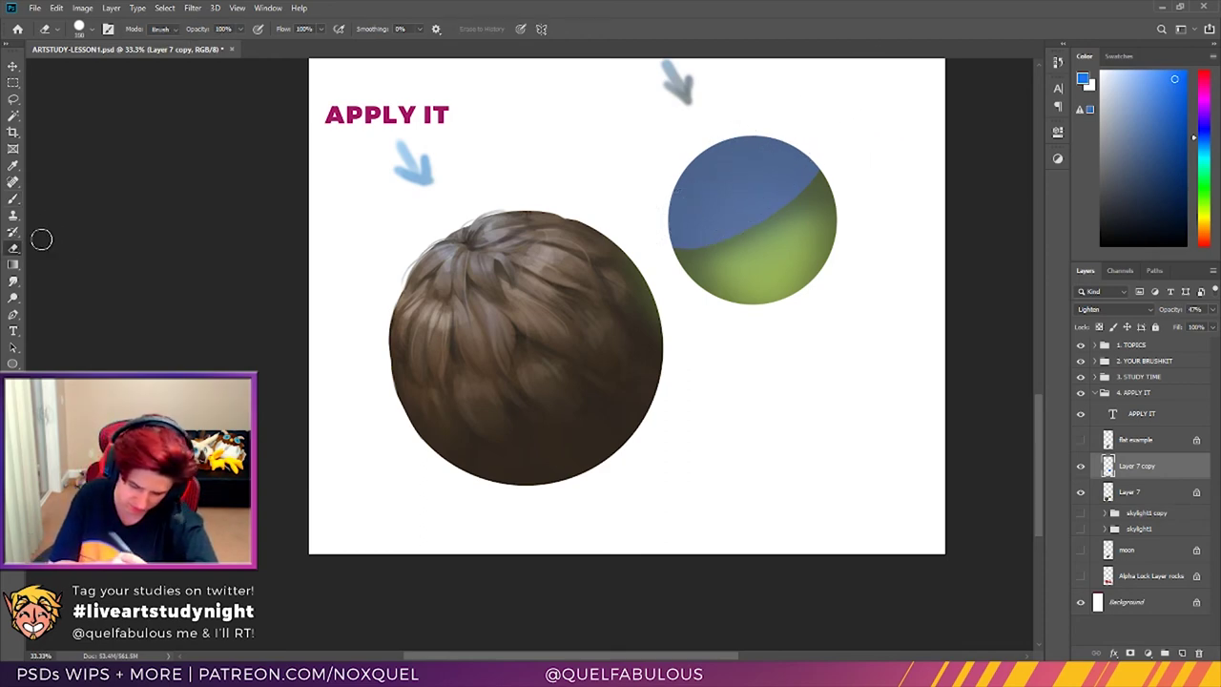
mouse_move(797, 174)
mouse_down()
mouse_move(832, 150)
mouse_move(779, 214)
mouse_up()
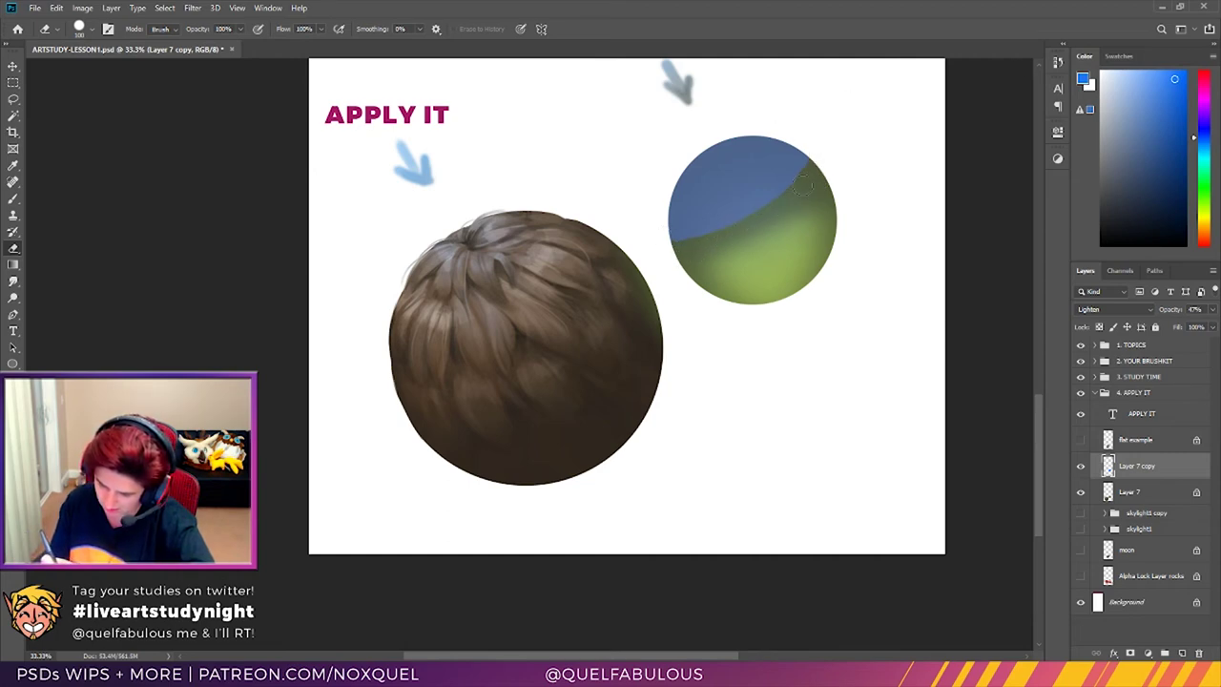
drag(733, 228, 658, 236)
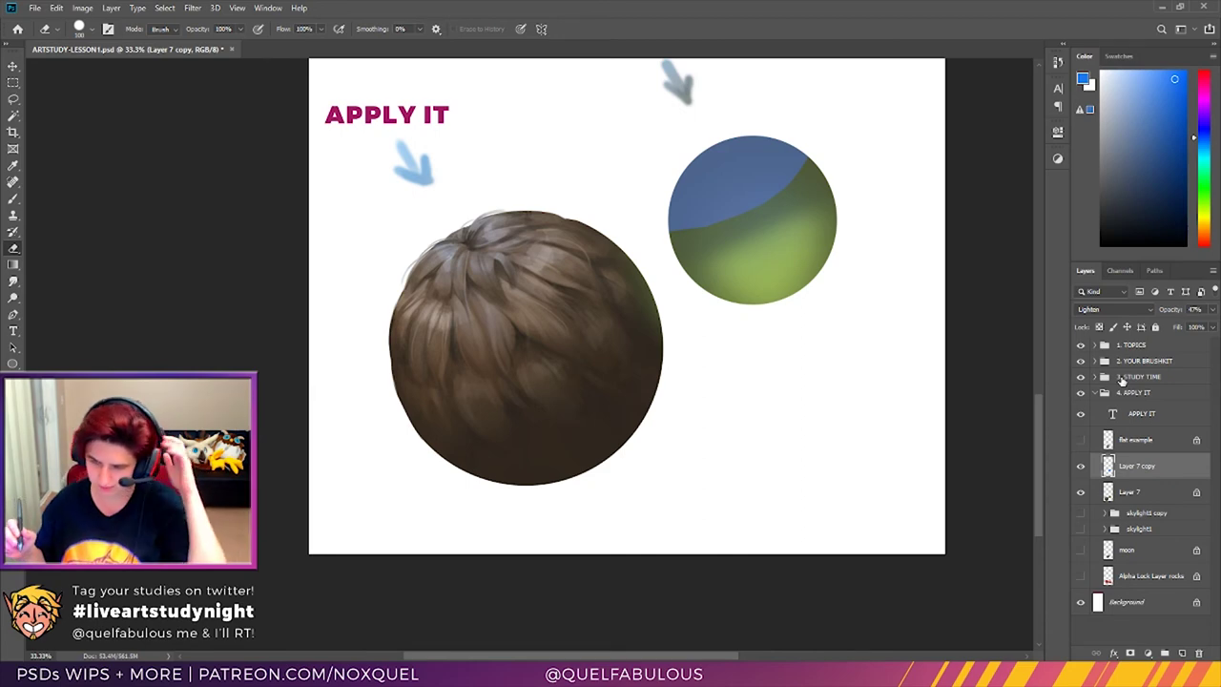
Step: Create a new layer above Layer 7 copy and set up the Brush with white paint
click(1180, 654)
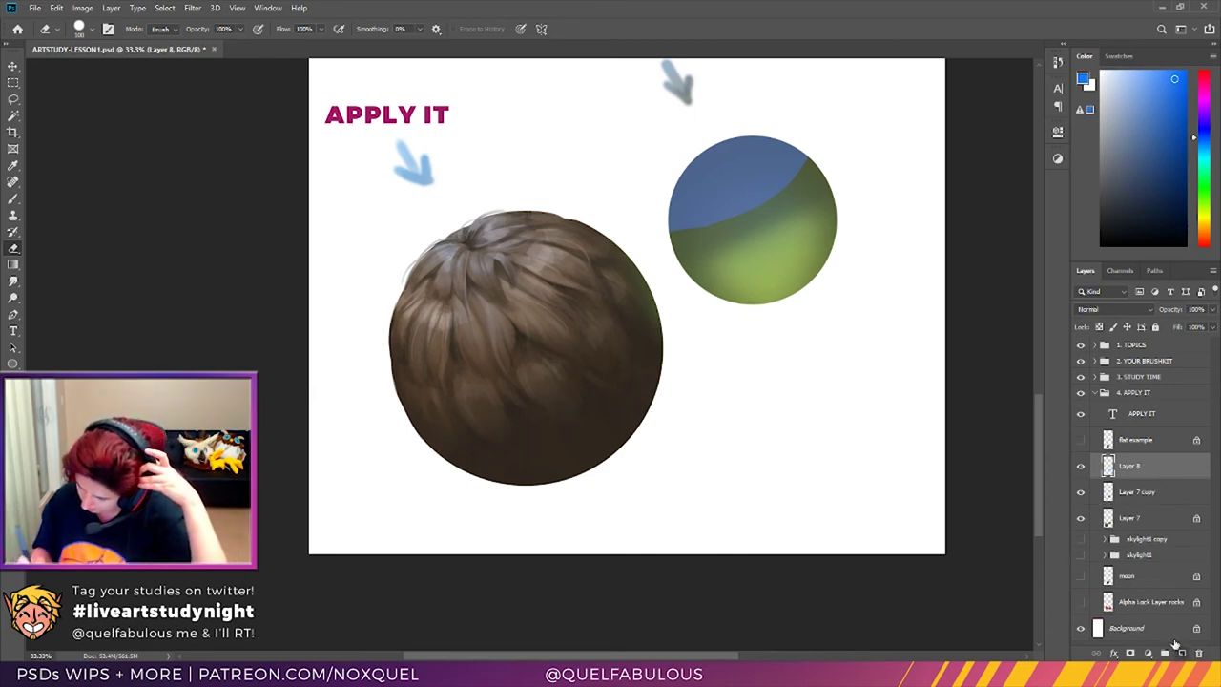
key(b)
key(d)
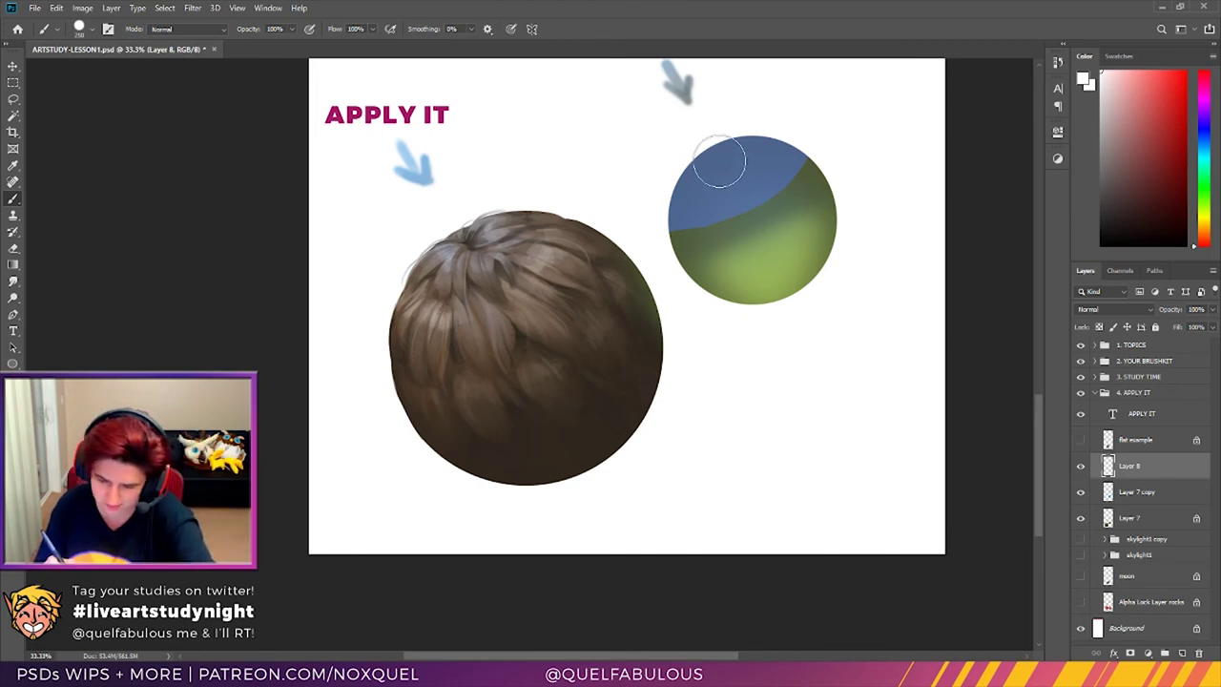
Step: Try painting a small white highlight on the smaller sphere's blue area, and erase it
key(bracketleft)
key(bracketleft)
key(bracketleft)
drag(707, 176, 714, 174)
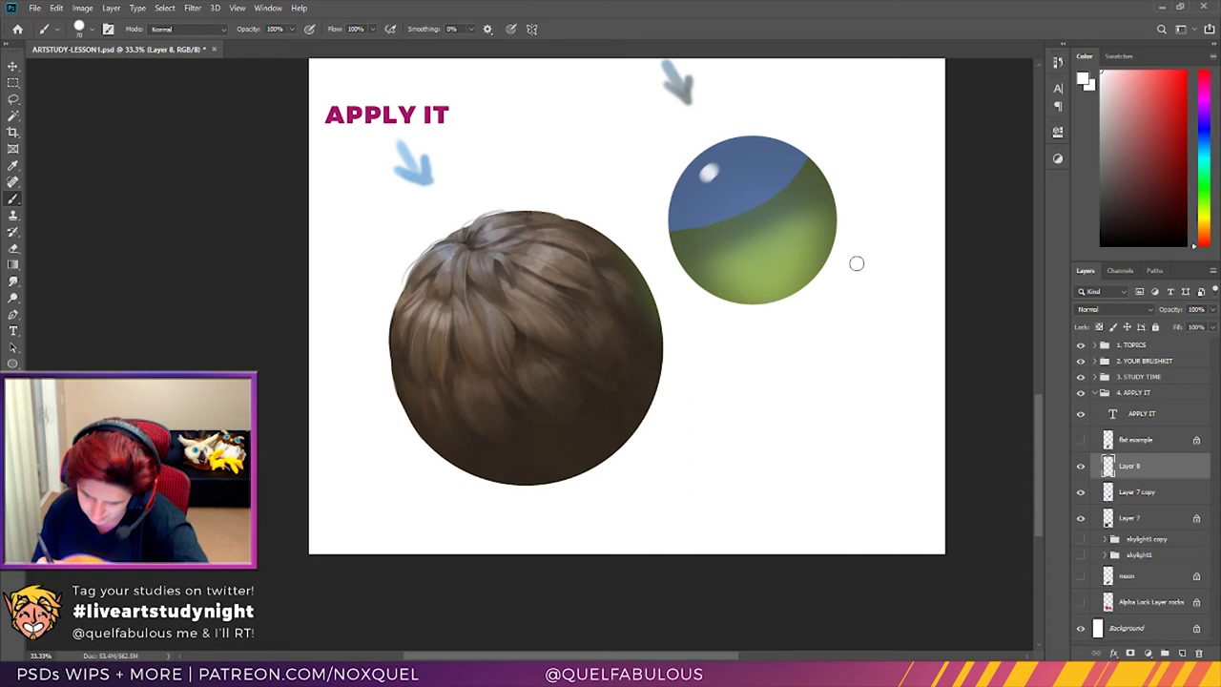
key(ctrl+z)
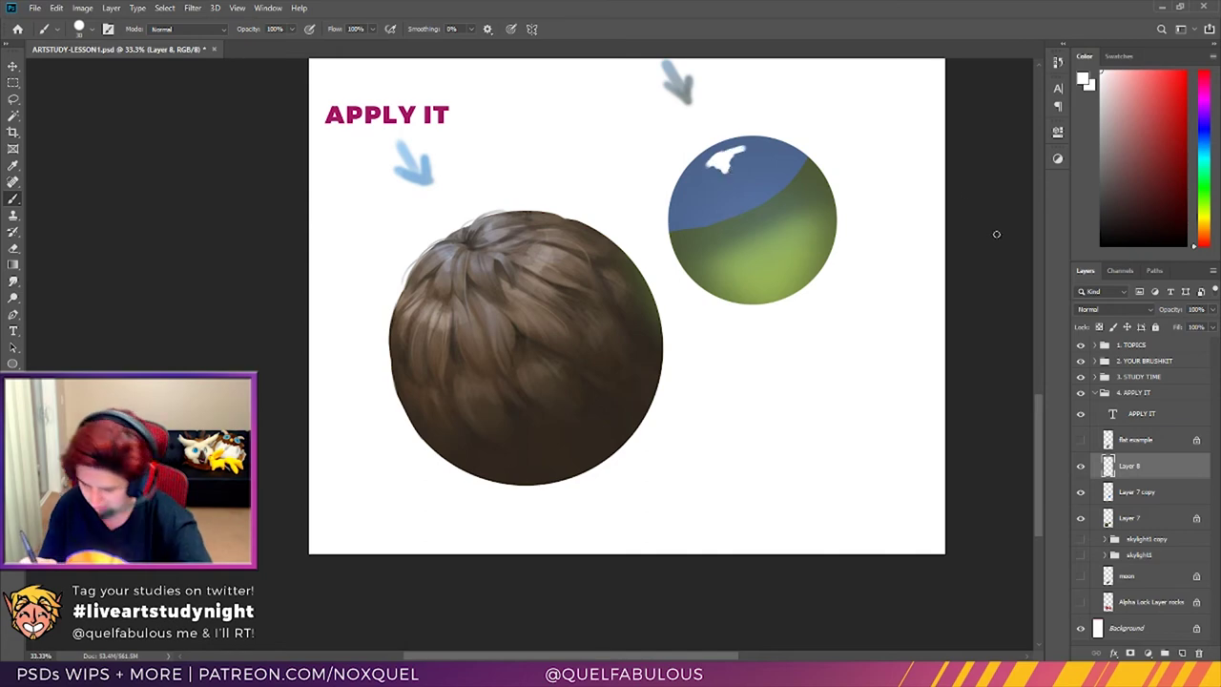
click(13, 248)
mouse_move(749, 158)
mouse_down()
mouse_move(748, 128)
mouse_move(726, 143)
mouse_move(721, 119)
mouse_move(703, 173)
mouse_move(692, 146)
mouse_move(708, 176)
mouse_move(749, 107)
mouse_move(733, 206)
mouse_move(720, 164)
mouse_up()
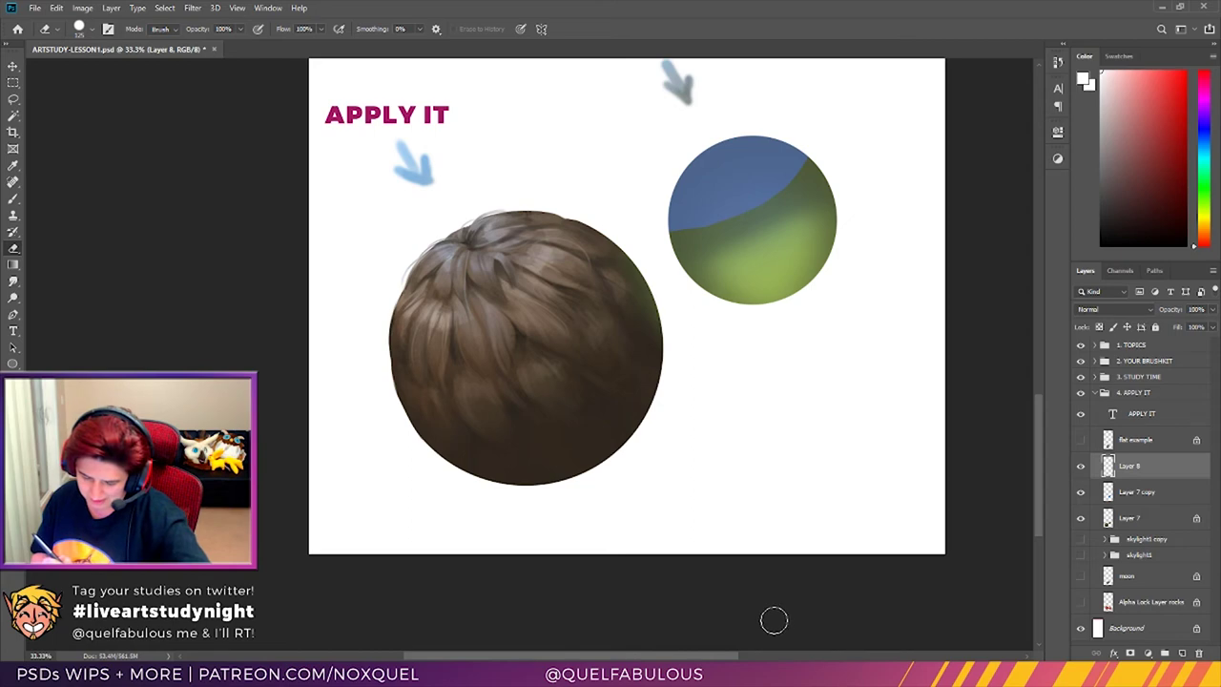
Step: Try painting a white window reflection where blue meets green and trimming it to a hard-edged pane with the eraser
key(b)
mouse_move(716, 227)
mouse_down()
mouse_move(697, 234)
mouse_move(730, 212)
mouse_move(740, 219)
mouse_move(708, 250)
mouse_move(741, 250)
mouse_up()
click(13, 248)
mouse_move(749, 206)
mouse_down()
mouse_move(667, 218)
mouse_move(788, 176)
mouse_move(730, 215)
mouse_up()
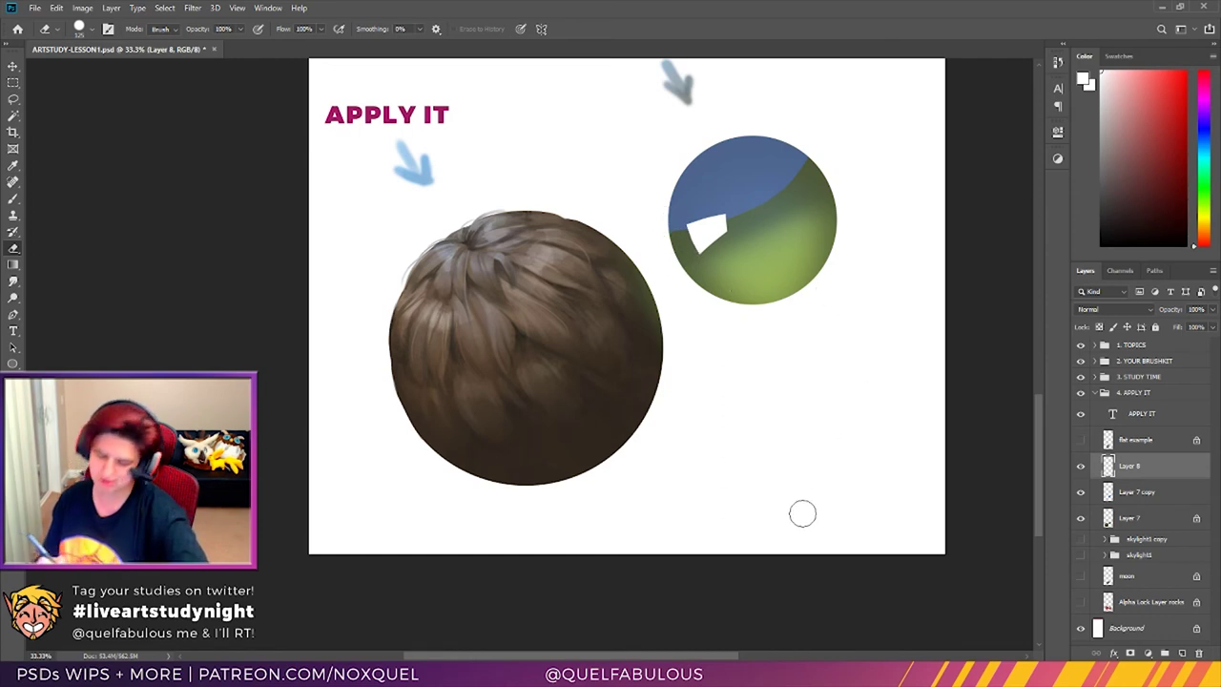
drag(732, 222, 726, 244)
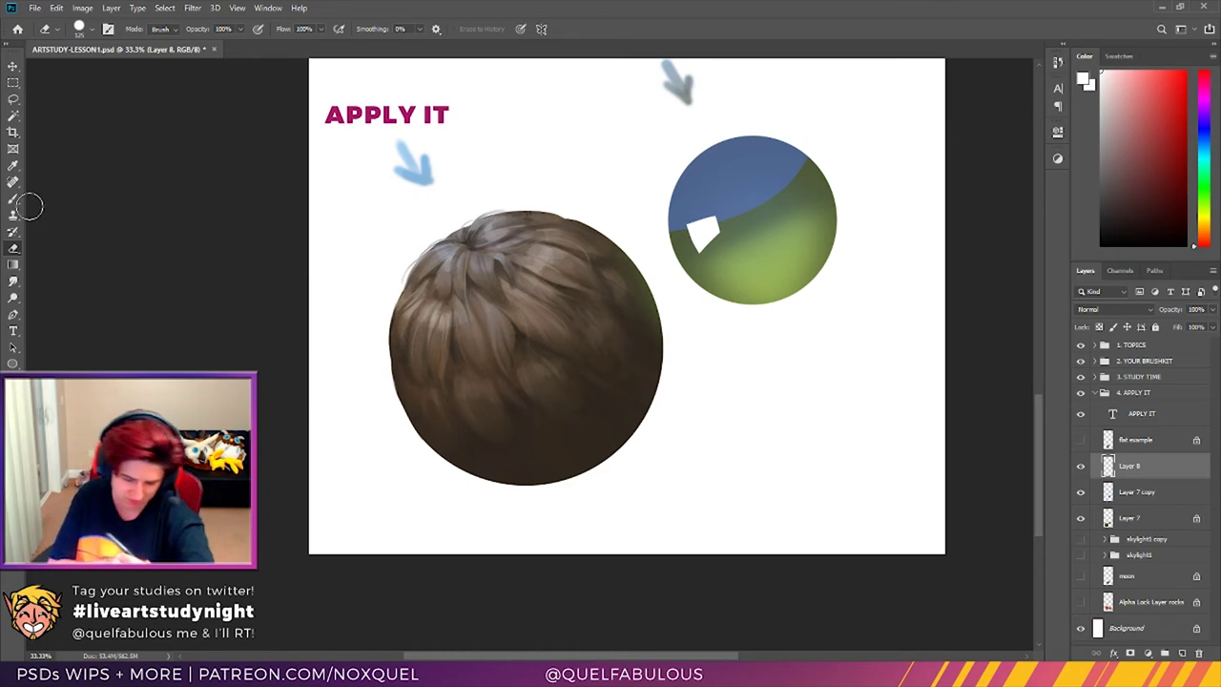
Step: Try adding more white panes around the first one and cutting them into angular window shapes with the eraser
key(b)
drag(720, 253, 730, 267)
drag(699, 205, 701, 185)
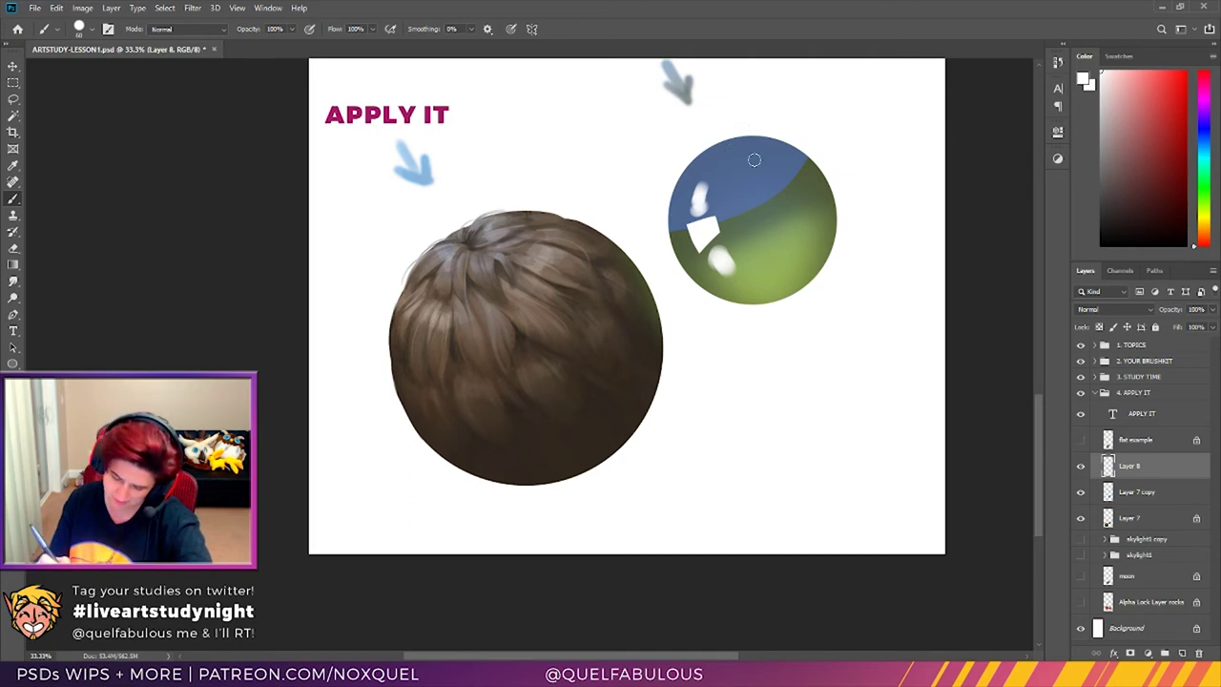
mouse_move(721, 199)
mouse_down()
mouse_move(731, 233)
mouse_move(722, 198)
mouse_move(744, 213)
mouse_move(738, 242)
mouse_move(762, 165)
mouse_move(736, 230)
mouse_up()
click(17, 250)
drag(743, 256, 741, 251)
mouse_move(711, 191)
mouse_down()
mouse_move(722, 235)
mouse_move(739, 199)
mouse_up()
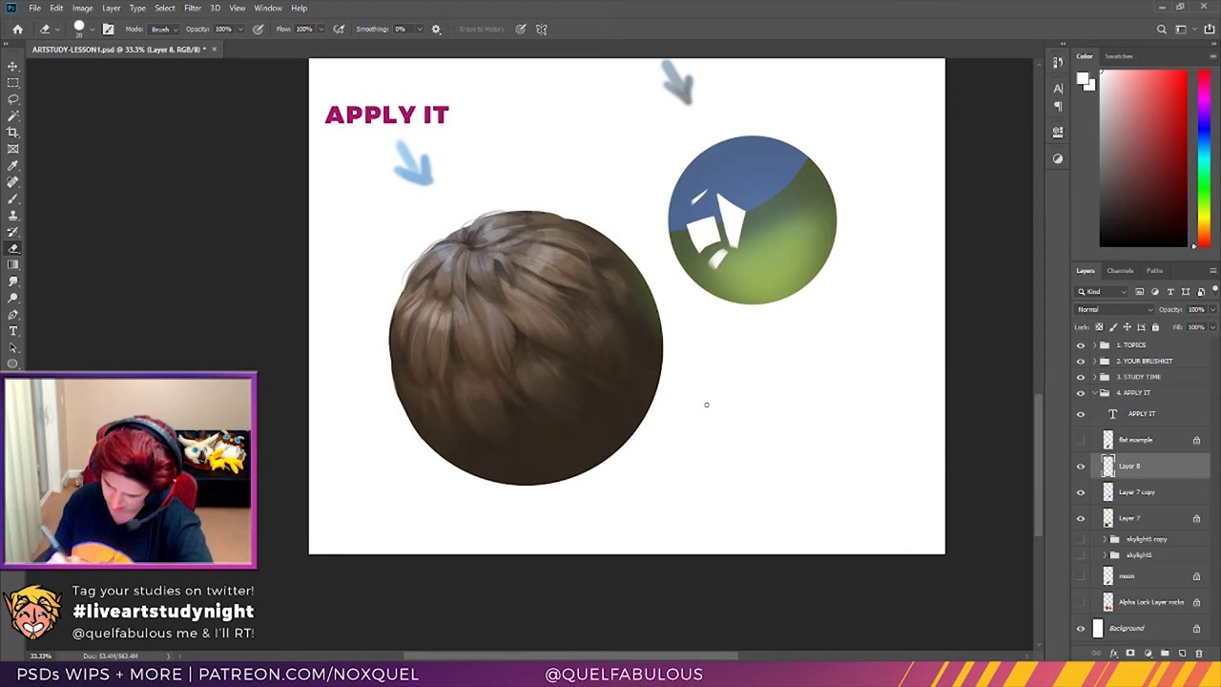
Step: Set Layer 8's opacity to 15%
drag(1206, 322, 1177, 340)
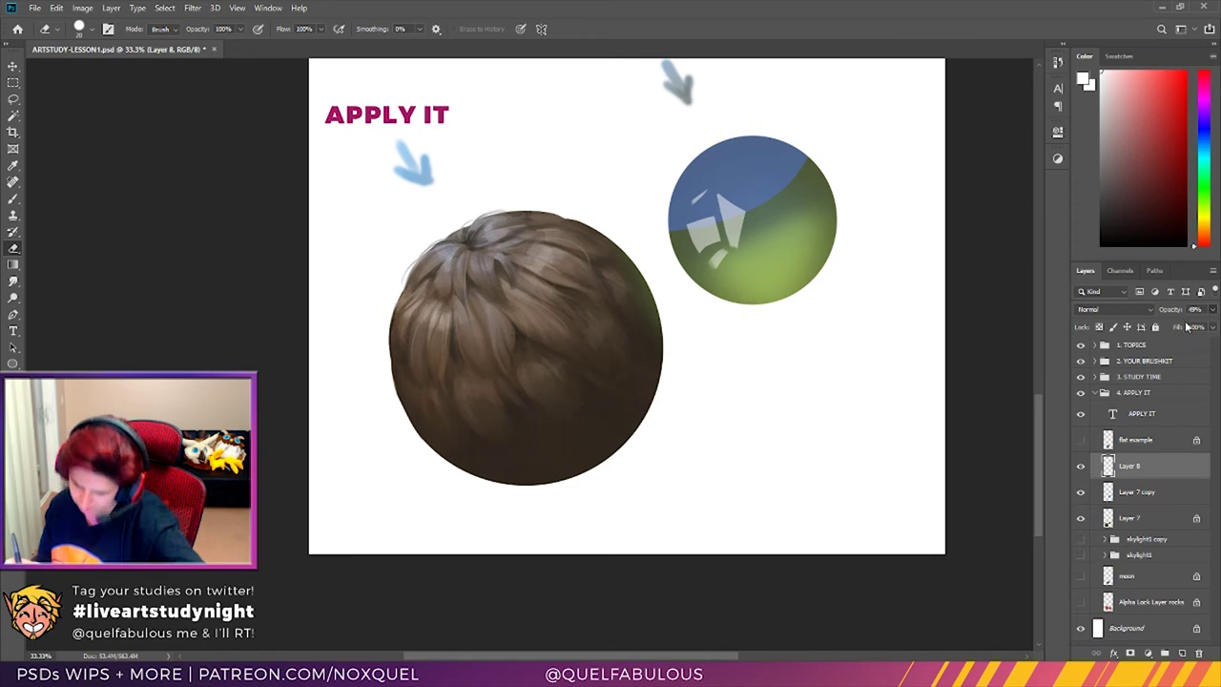
drag(1161, 324, 1160, 329)
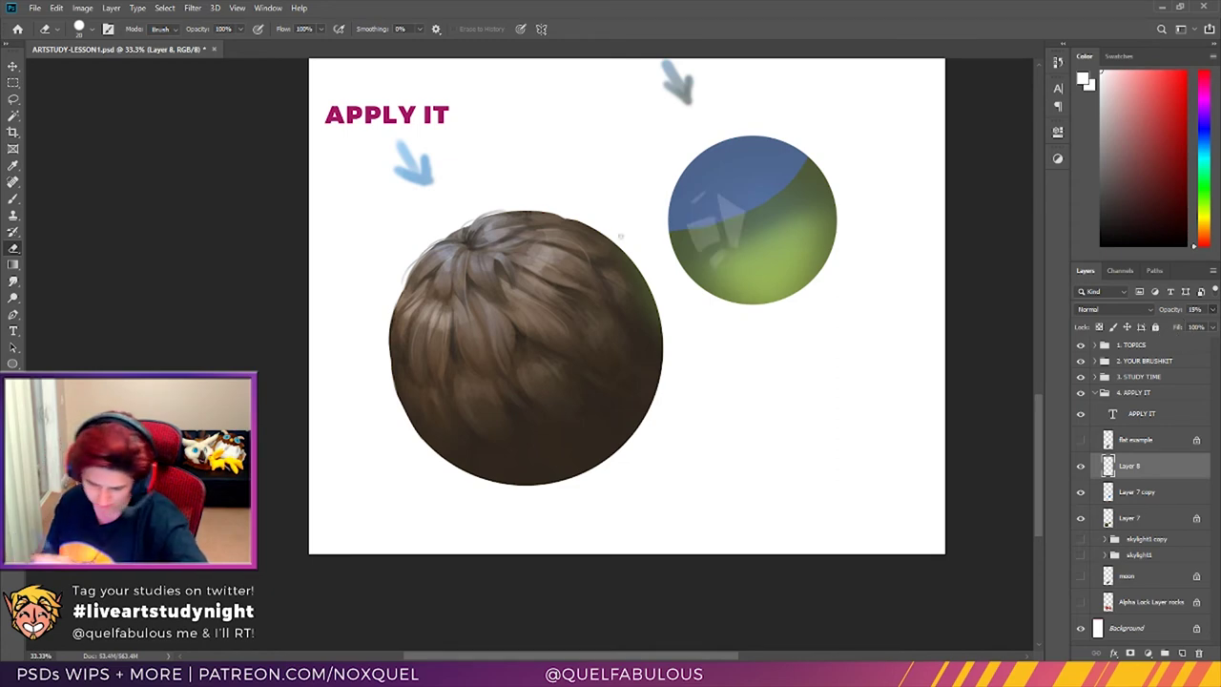
Step: Try enlarging the faint window panes on the smaller sphere and reshaping them, and erase the whole reflection
key(b)
mouse_move(702, 200)
mouse_down()
mouse_move(685, 252)
mouse_move(678, 202)
mouse_move(729, 271)
mouse_move(700, 270)
mouse_move(711, 244)
mouse_move(693, 226)
mouse_move(730, 267)
mouse_up()
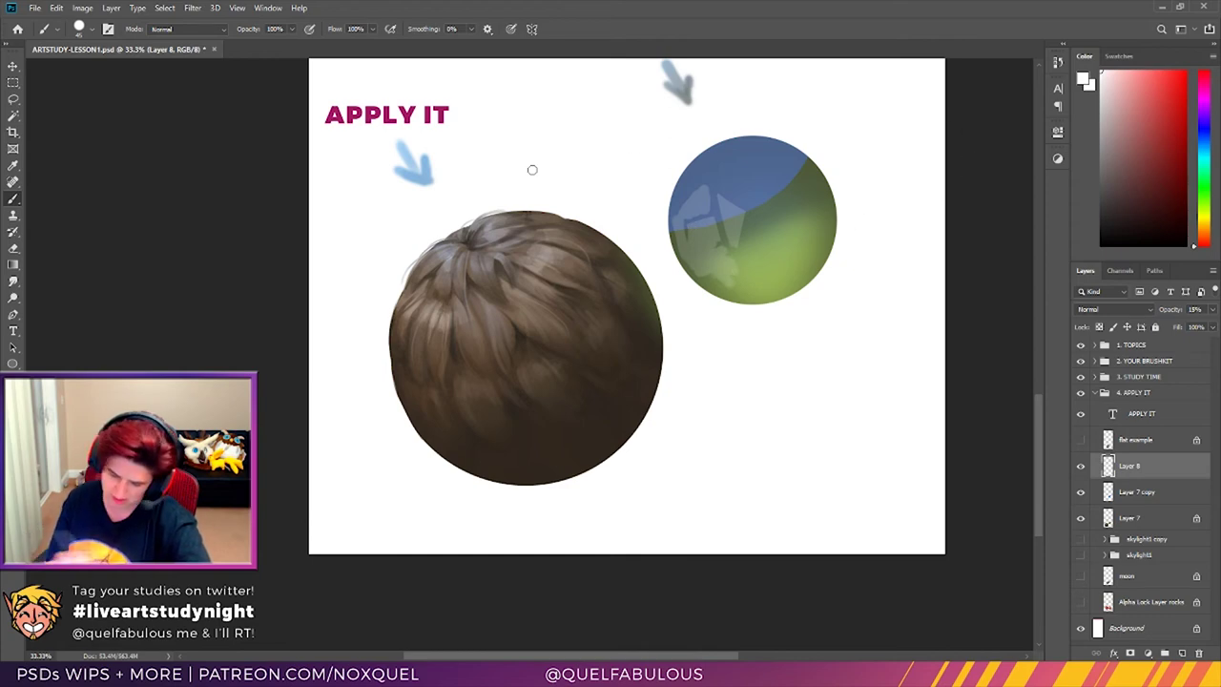
click(14, 249)
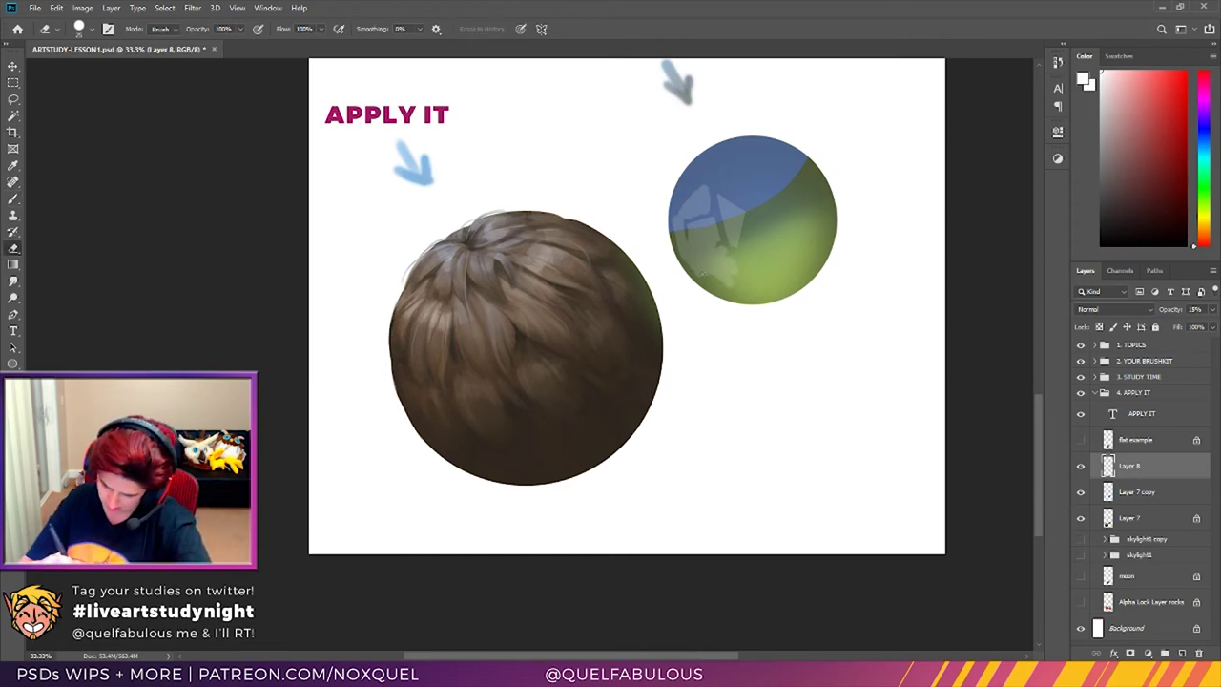
mouse_move(742, 214)
mouse_down()
mouse_move(732, 272)
mouse_move(723, 243)
mouse_up()
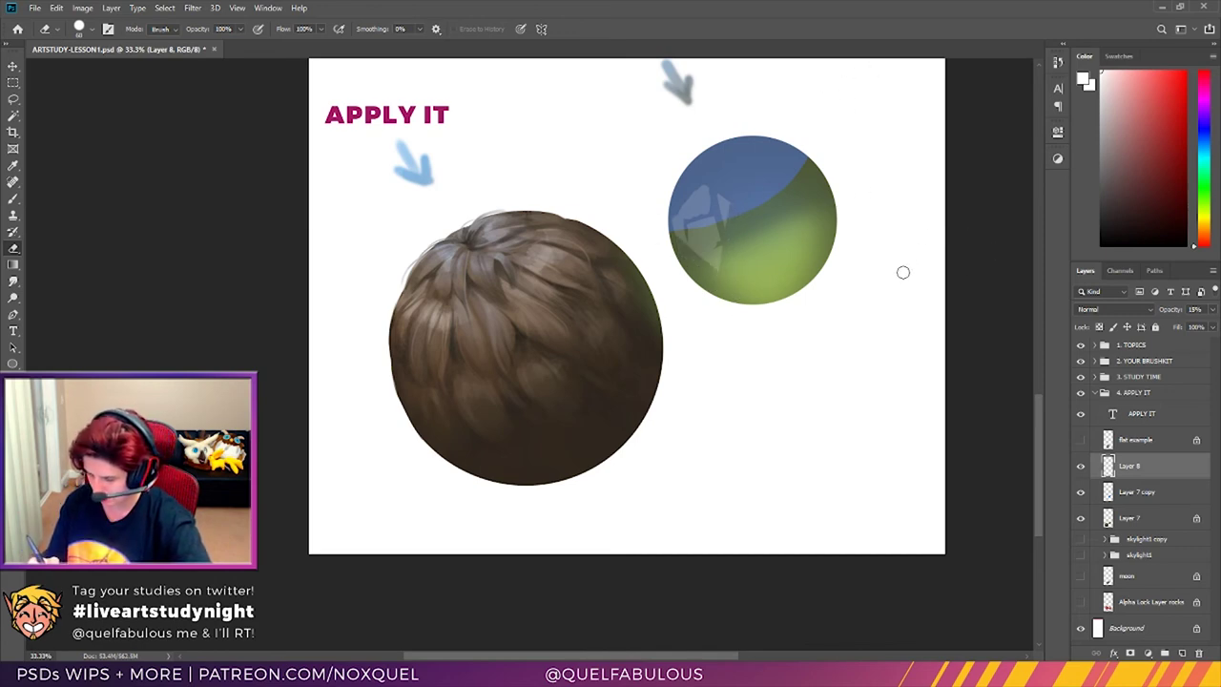
mouse_move(718, 274)
mouse_down()
mouse_move(725, 217)
mouse_move(713, 187)
mouse_up()
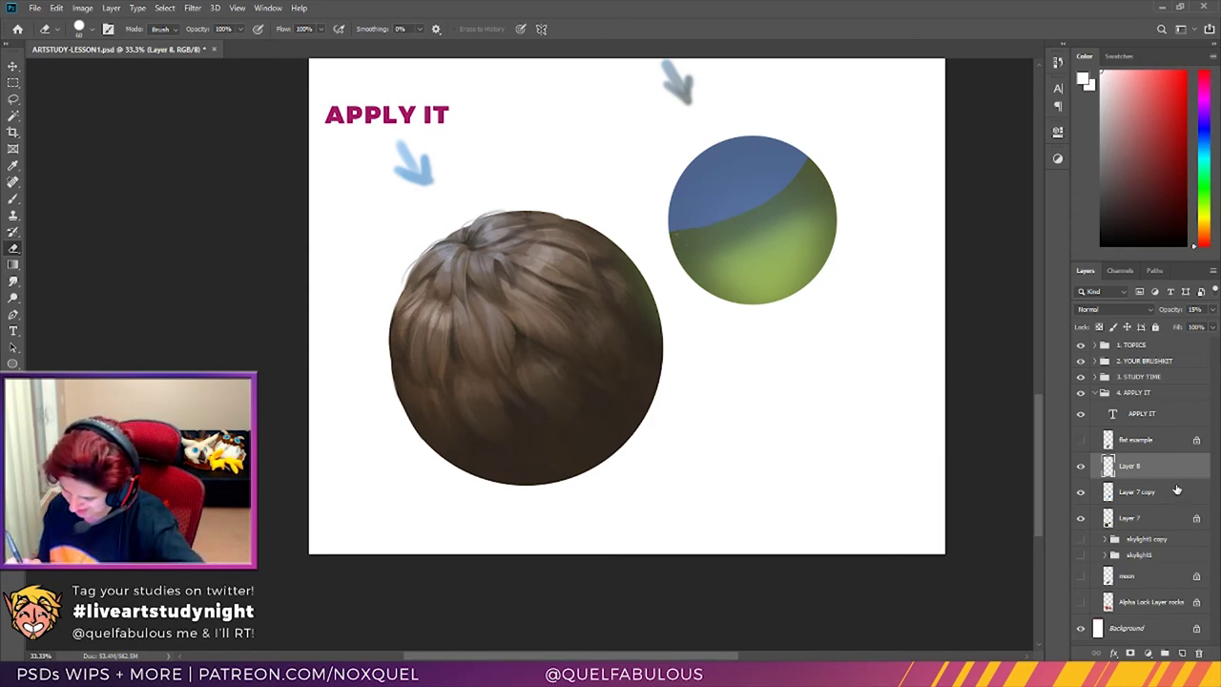
Step: Paint a faint white rim band on Layer 8 just inside the smaller sphere's right, lower and left edges
click(23, 202)
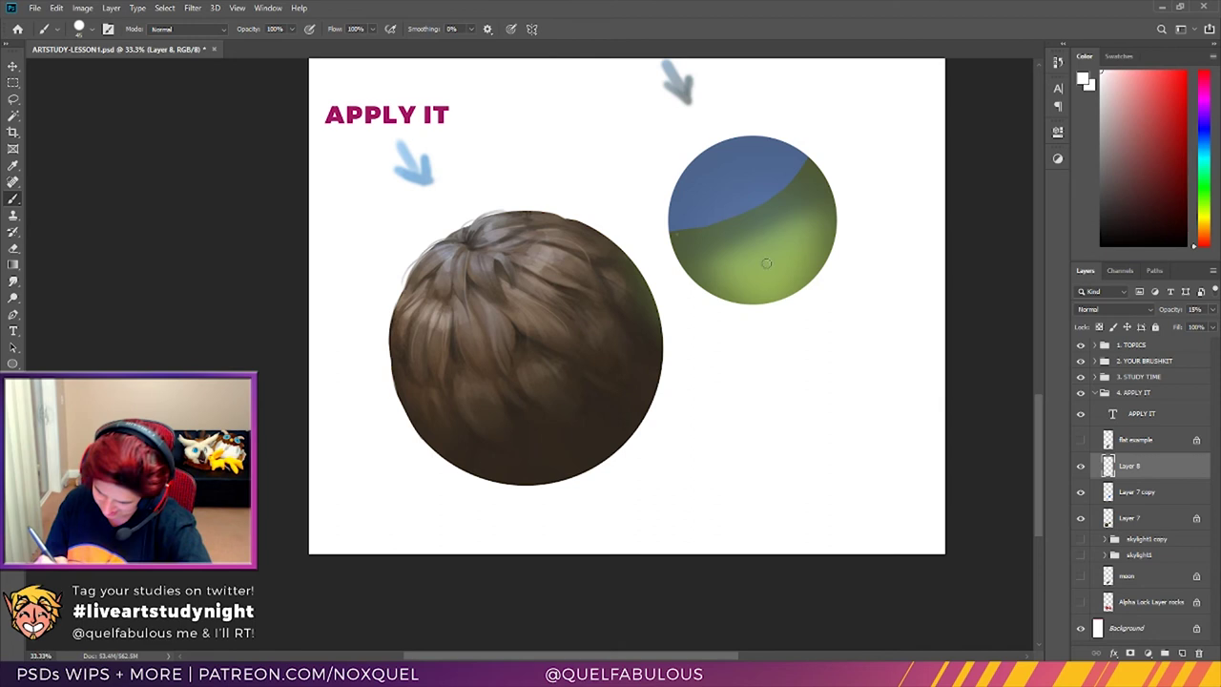
mouse_move(785, 284)
mouse_down()
mouse_move(820, 246)
mouse_move(790, 280)
mouse_move(814, 260)
mouse_move(822, 237)
mouse_move(806, 269)
mouse_move(826, 211)
mouse_up()
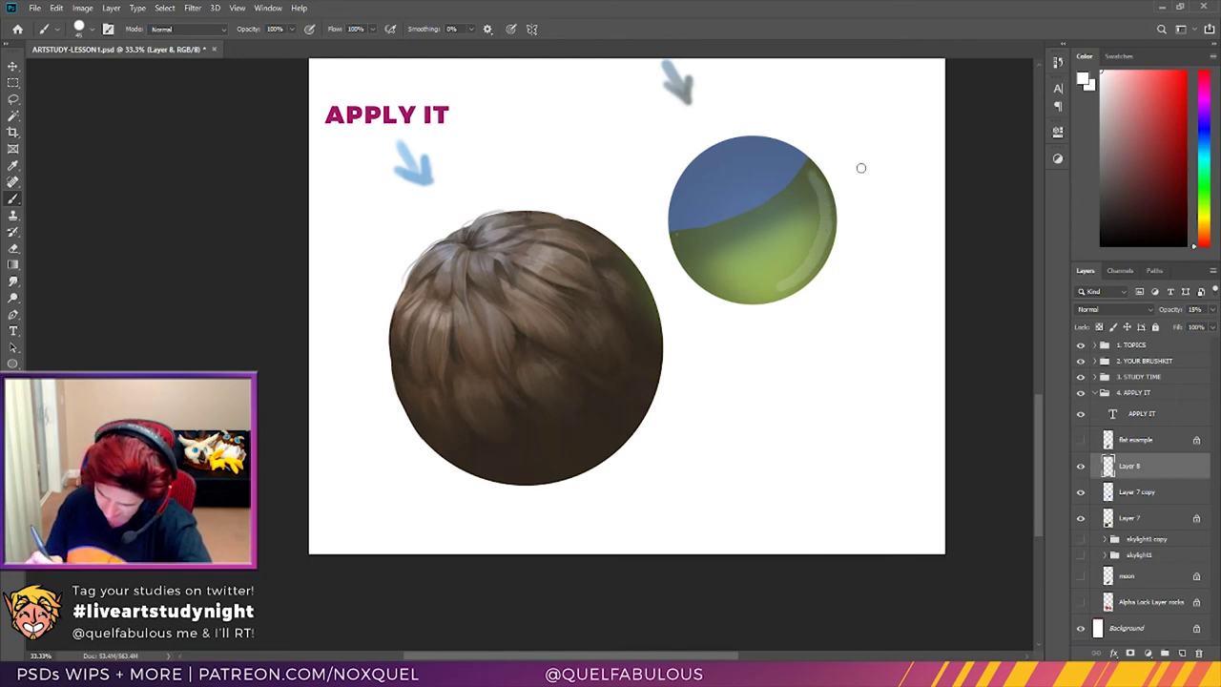
click(13, 248)
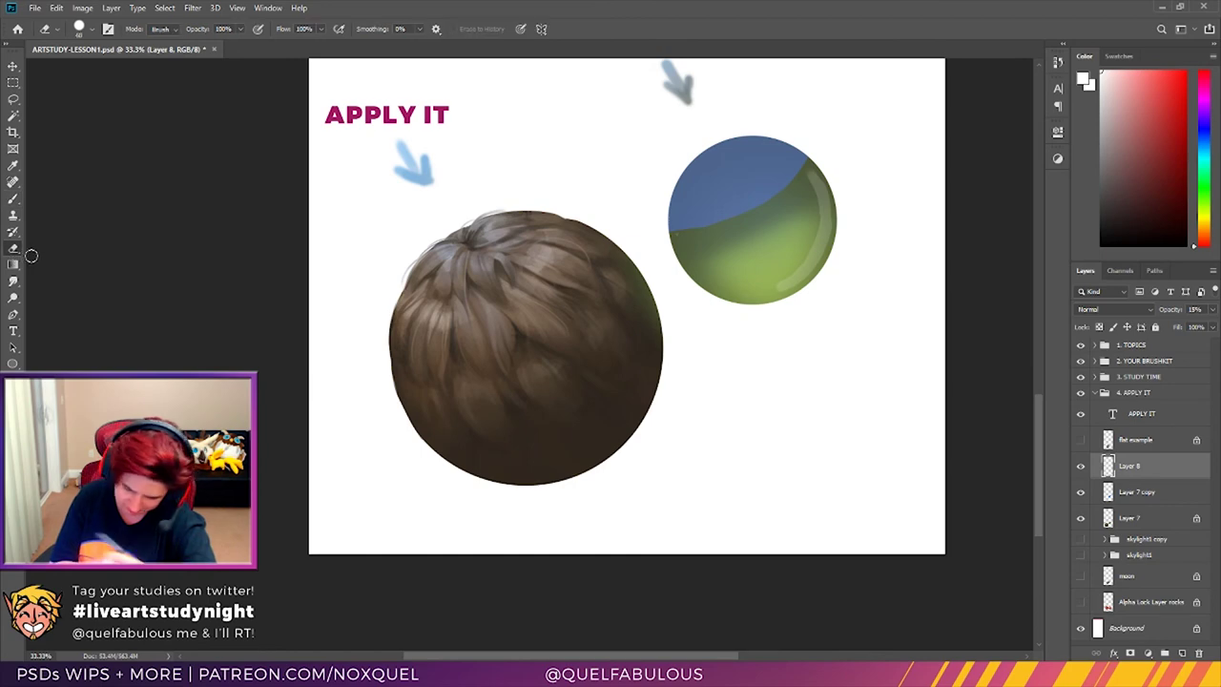
click(13, 198)
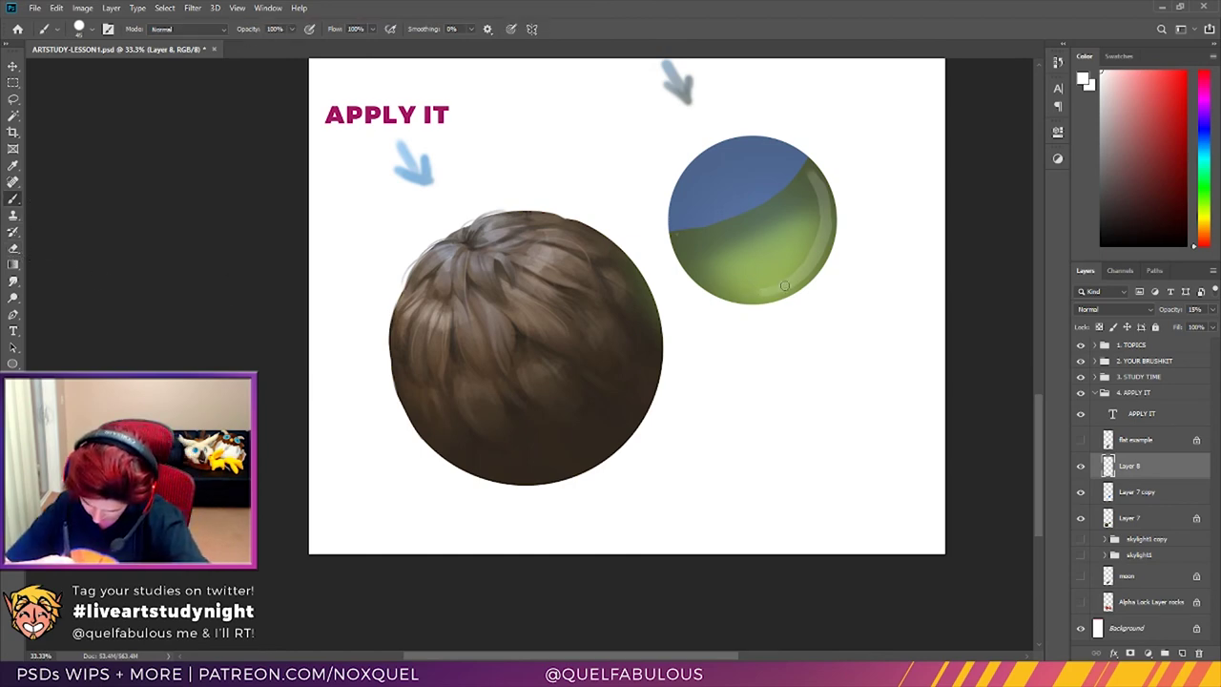
mouse_move(722, 288)
mouse_down()
mouse_move(678, 246)
mouse_move(700, 272)
mouse_move(677, 185)
mouse_up()
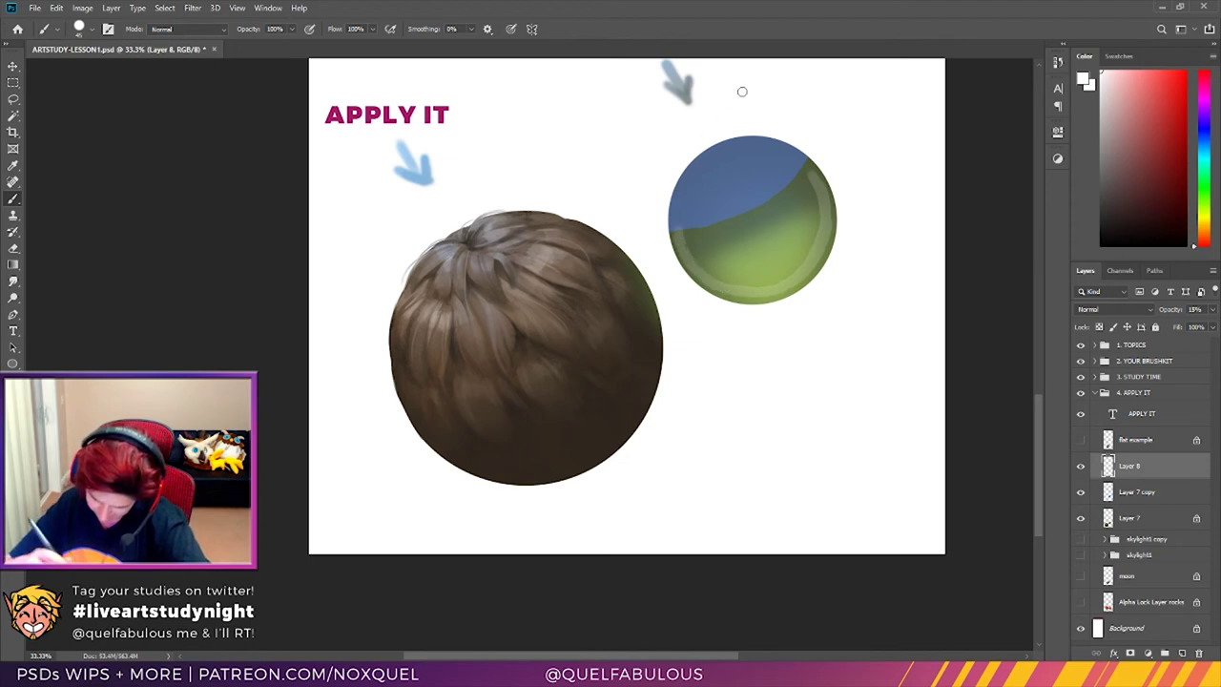
Step: Thin the white rim band into a narrower, tapering arc with the eraser and set Layer 8's opacity to 18%
key(e)
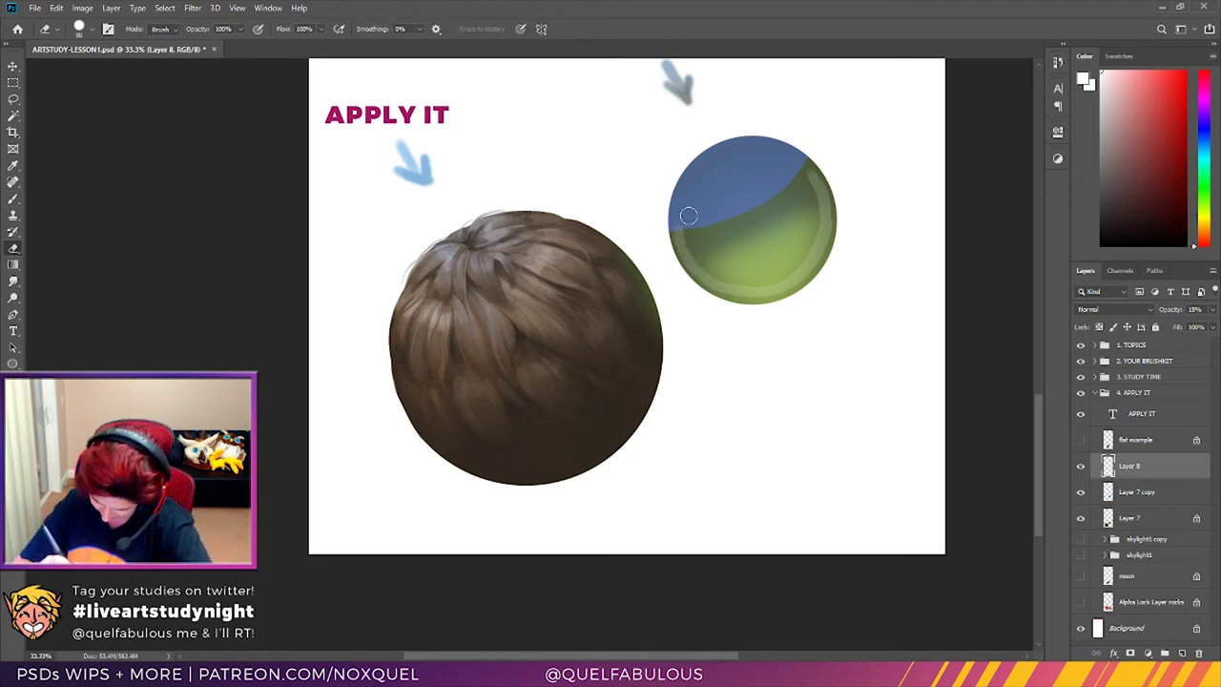
mouse_move(685, 228)
mouse_down()
mouse_move(732, 277)
mouse_move(695, 233)
mouse_move(663, 243)
mouse_move(684, 285)
mouse_move(657, 226)
mouse_move(700, 289)
mouse_move(672, 261)
mouse_move(652, 135)
mouse_move(740, 175)
mouse_move(710, 323)
mouse_move(706, 286)
mouse_up()
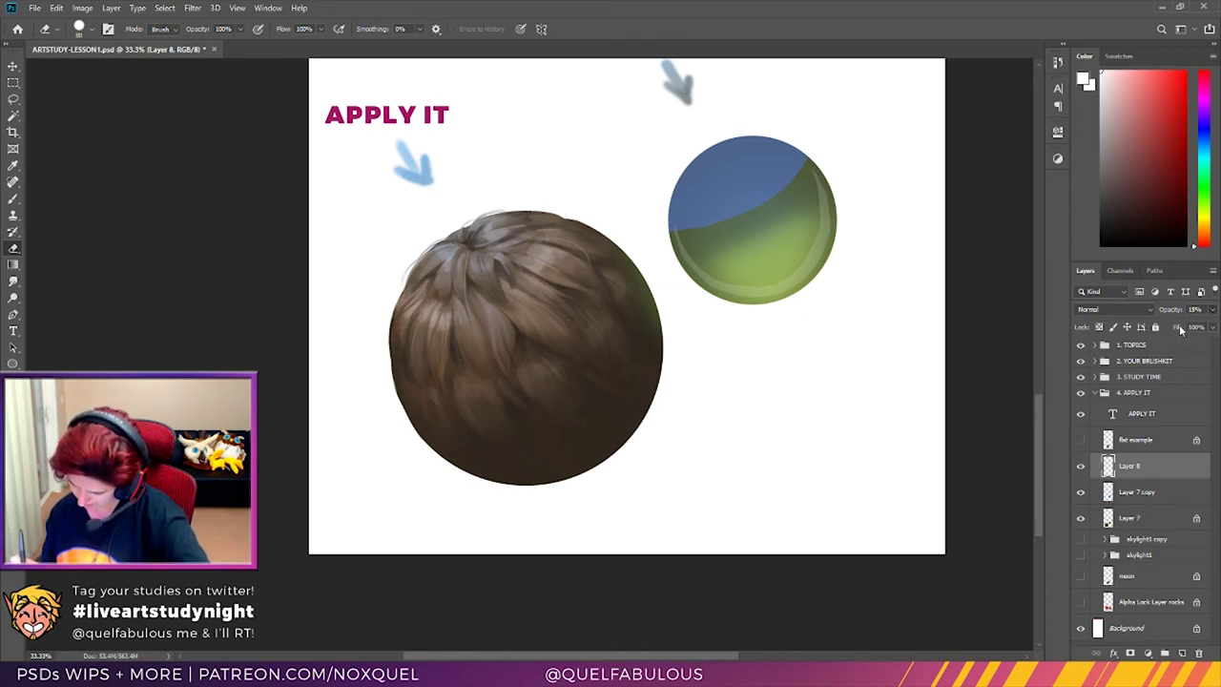
text(45)
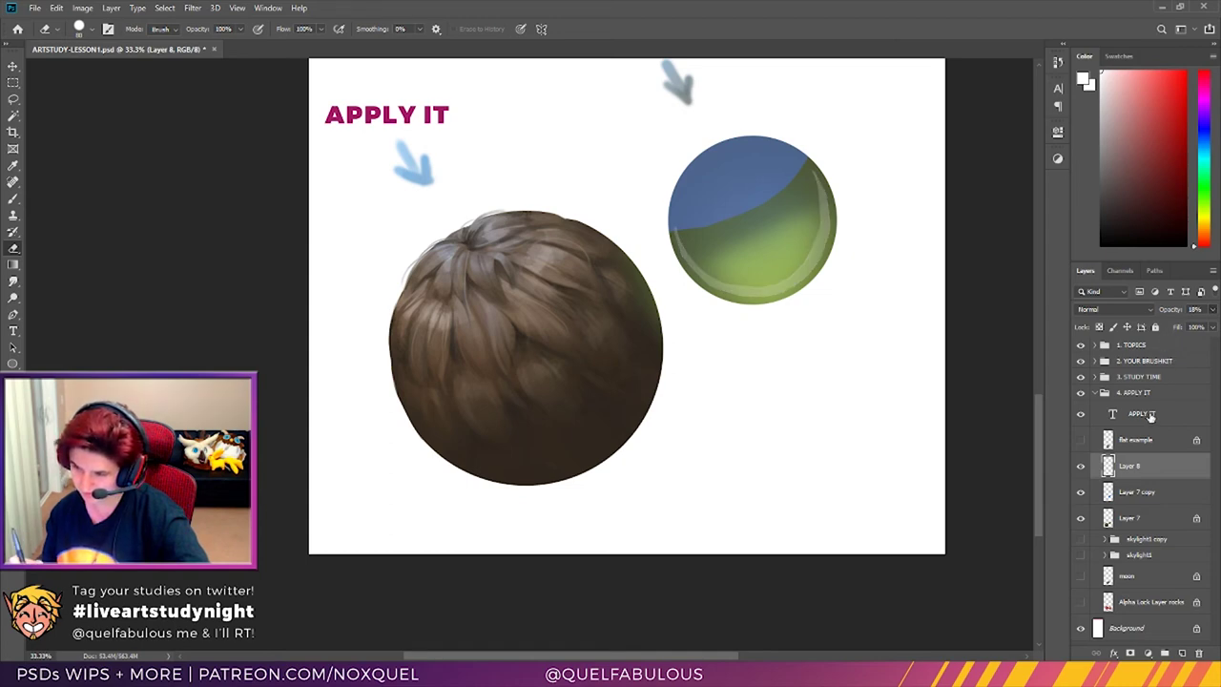
Step: On a new layer above Layer 8, paint a solid white patch on the smaller sphere's upper left and erase it into a narrow four-sided glint
click(1183, 653)
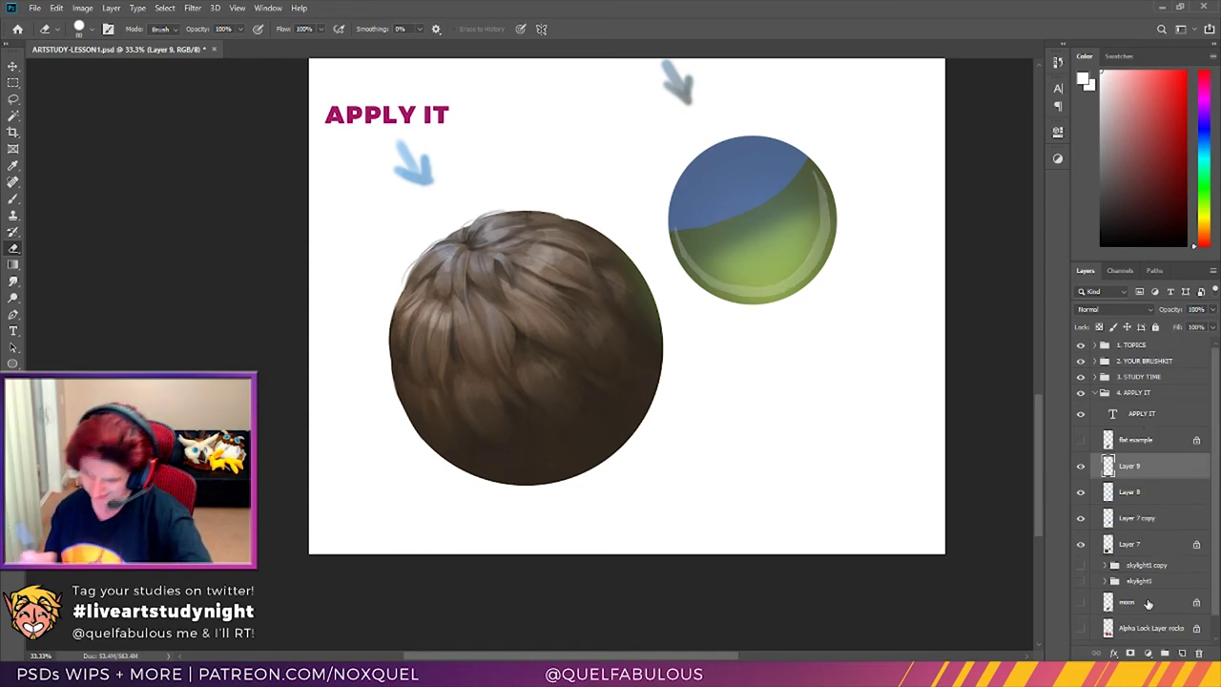
click(14, 199)
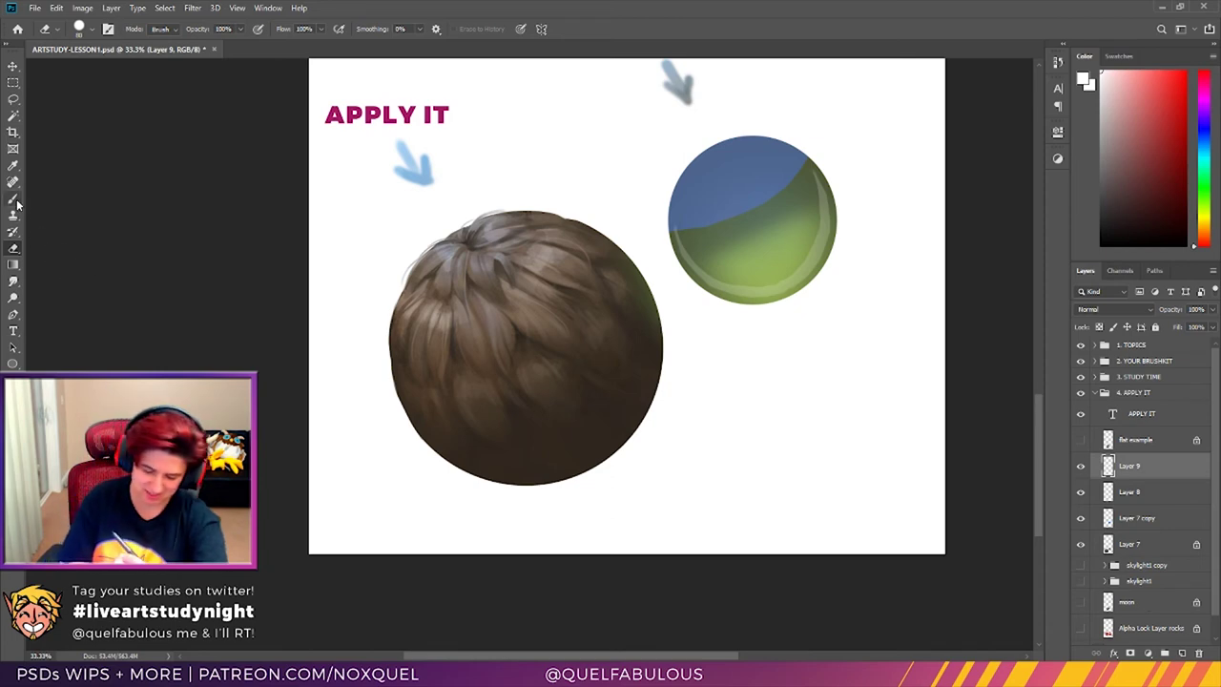
mouse_move(701, 229)
mouse_down()
mouse_move(707, 196)
mouse_move(723, 191)
mouse_move(735, 211)
mouse_up()
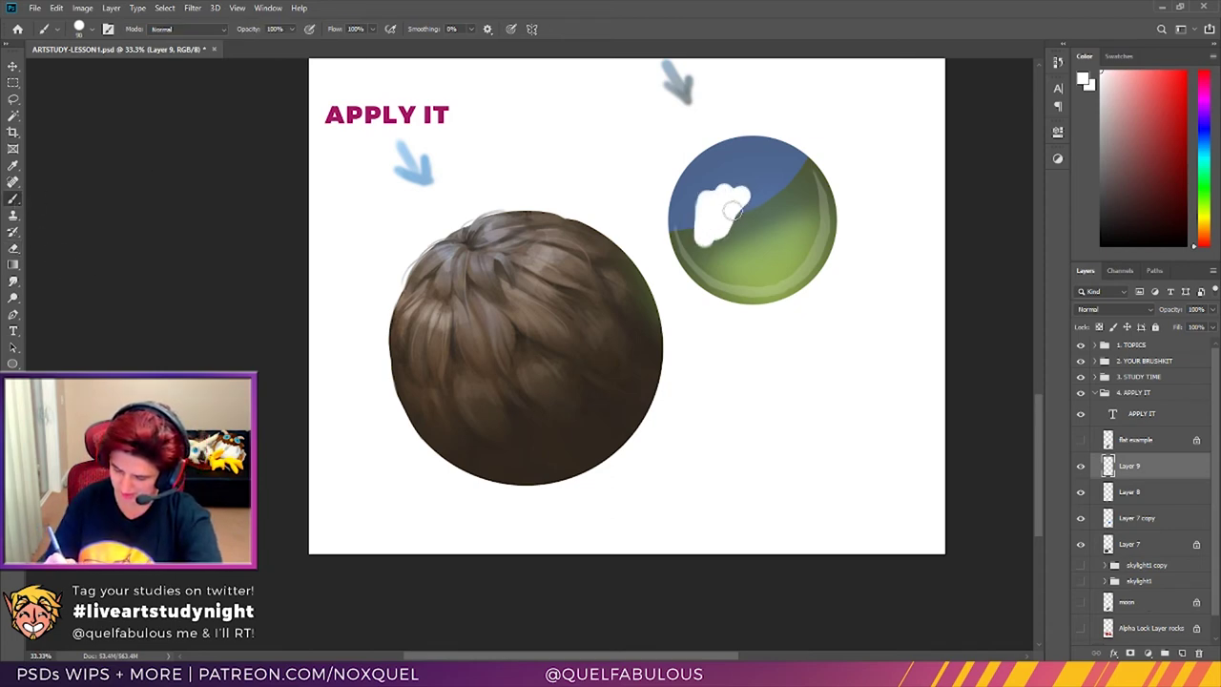
click(14, 248)
mouse_move(725, 248)
mouse_down()
mouse_move(716, 239)
mouse_move(765, 197)
mouse_move(709, 183)
mouse_up()
drag(741, 229, 736, 250)
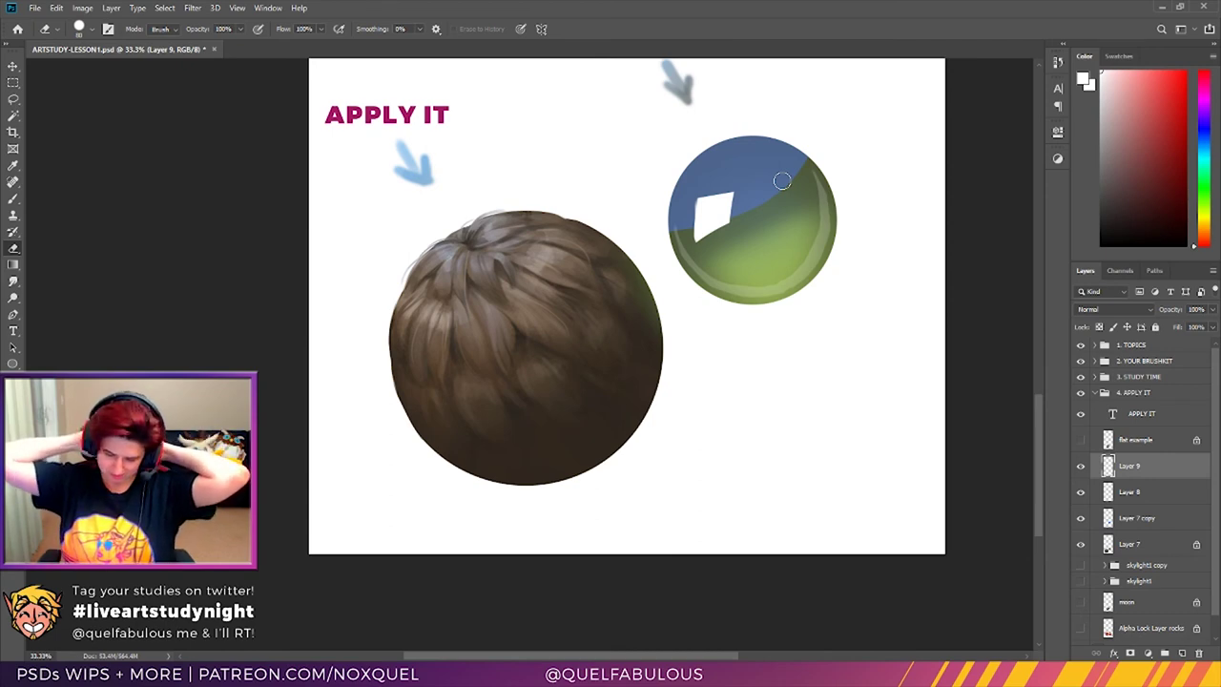
mouse_move(731, 195)
mouse_down()
mouse_move(728, 234)
mouse_move(707, 164)
mouse_move(682, 203)
mouse_move(730, 181)
mouse_up()
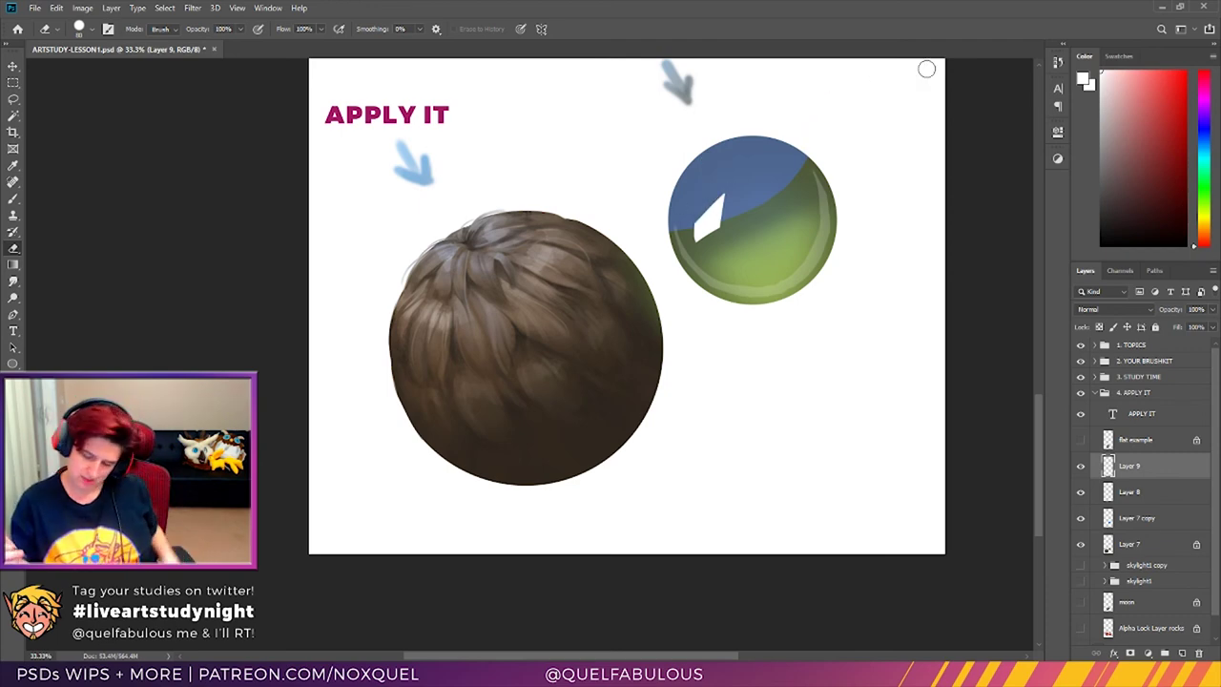
Step: Set Layer 9's blend mode to Color Dodge
click(1114, 309)
key(Down)
key(Down)
key(Down)
key(Down)
key(Down)
key(Down)
key(Down)
key(Down)
key(Down)
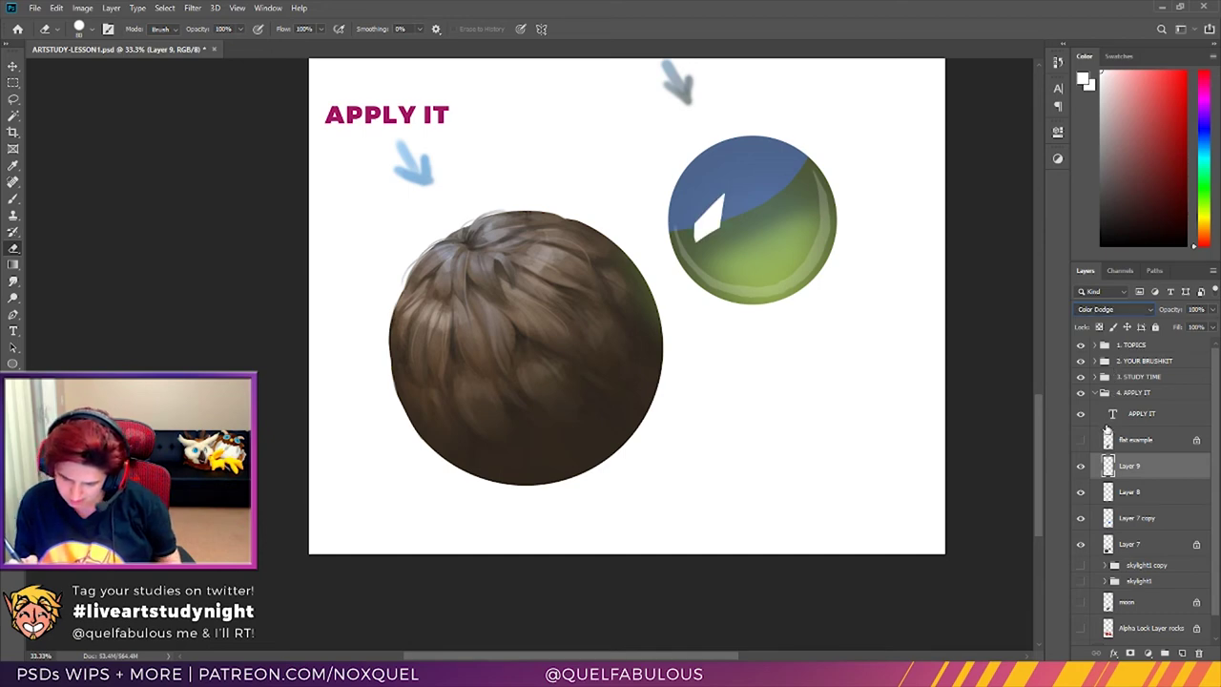
Step: Paint over the glint on Layer 9 with a pale blue and erase its edges into a slanted sliver tapering toward the lower left
click(1204, 135)
click(1126, 74)
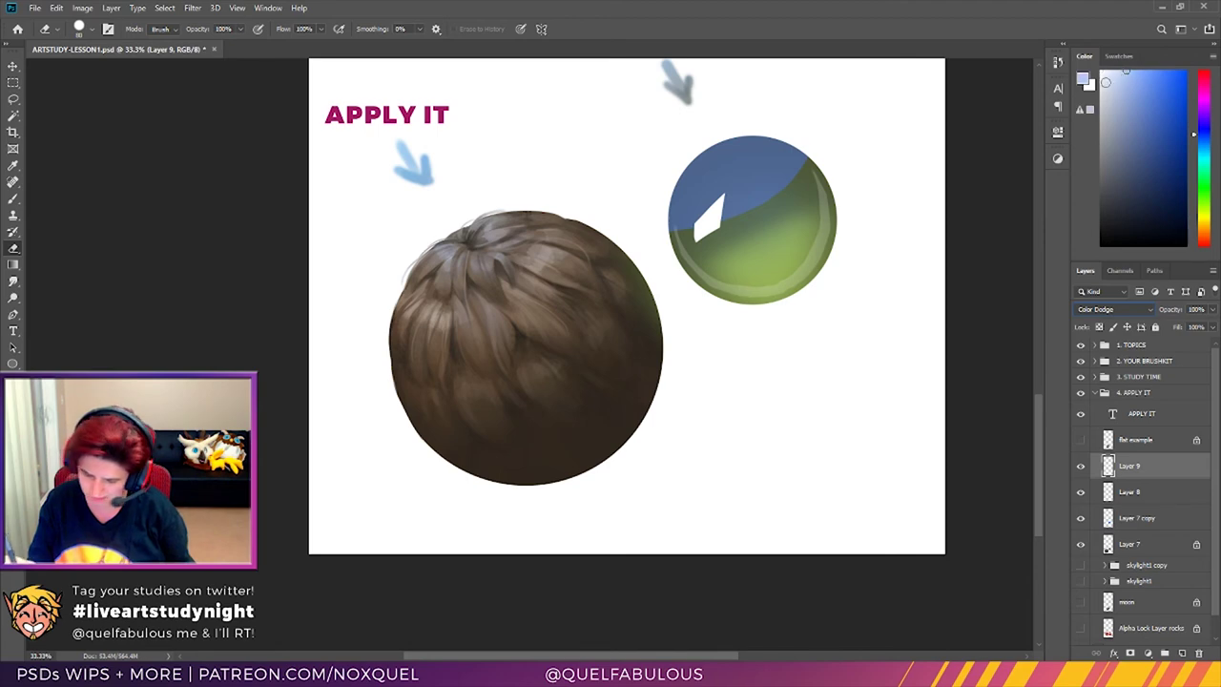
key(b)
mouse_move(710, 215)
mouse_down()
mouse_move(720, 205)
mouse_move(696, 237)
mouse_up()
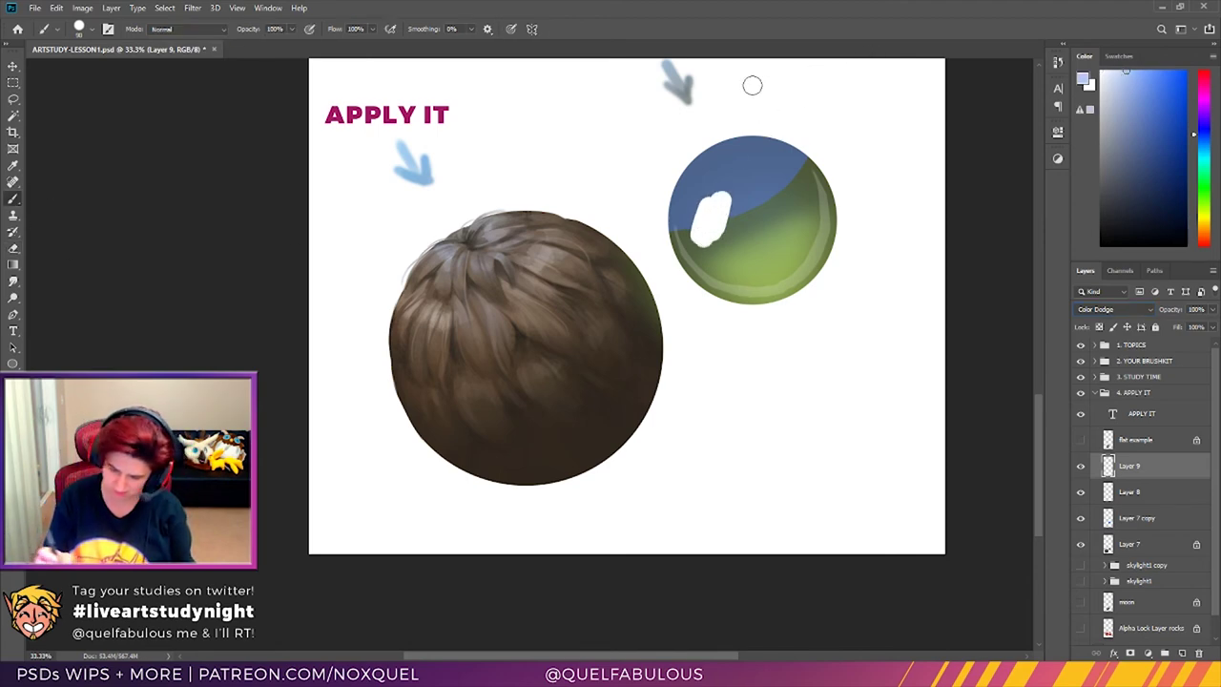
key(e)
mouse_move(711, 241)
mouse_down()
mouse_move(761, 204)
mouse_move(704, 200)
mouse_up()
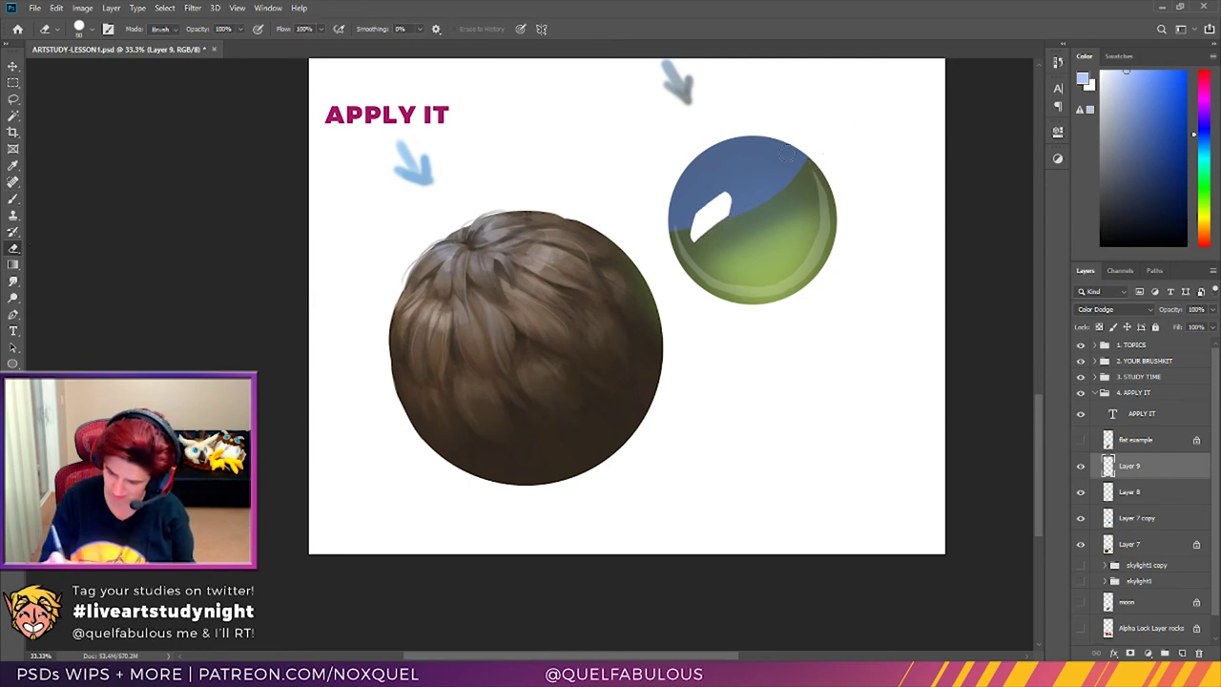
drag(681, 246, 723, 196)
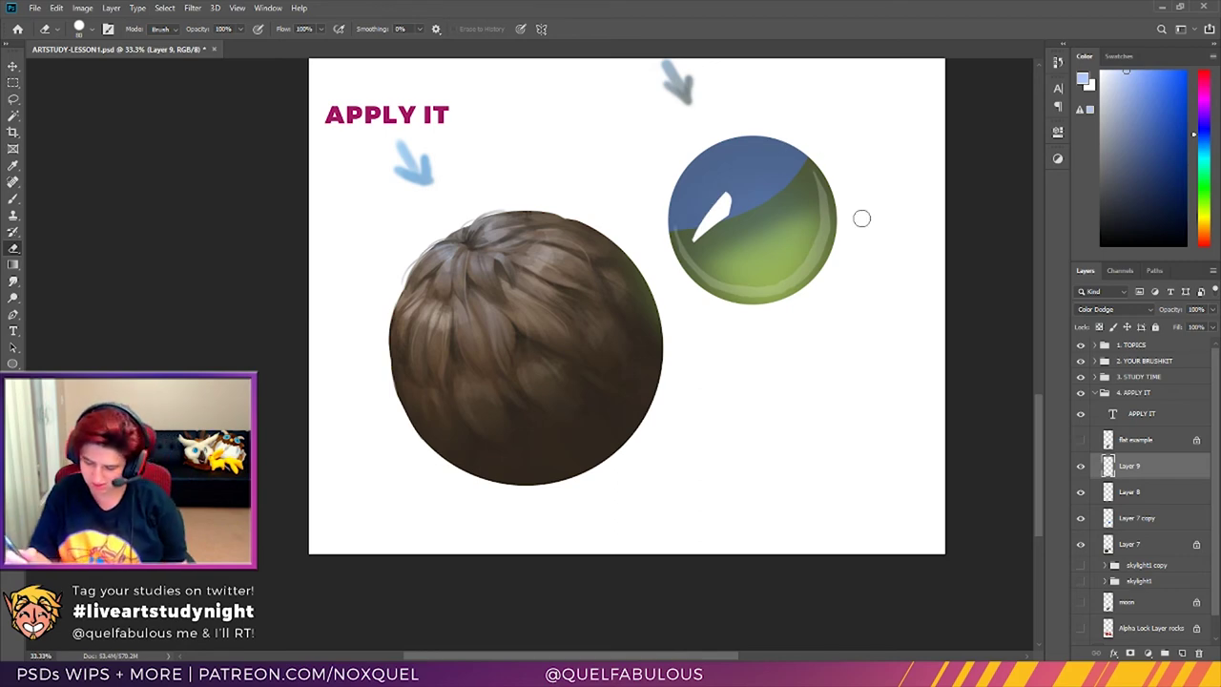
Step: Hide Layer 9, Layer 8 and Layer 7 copy, and show them again to compare the sphere with and without its reflections
click(1081, 466)
click(1084, 491)
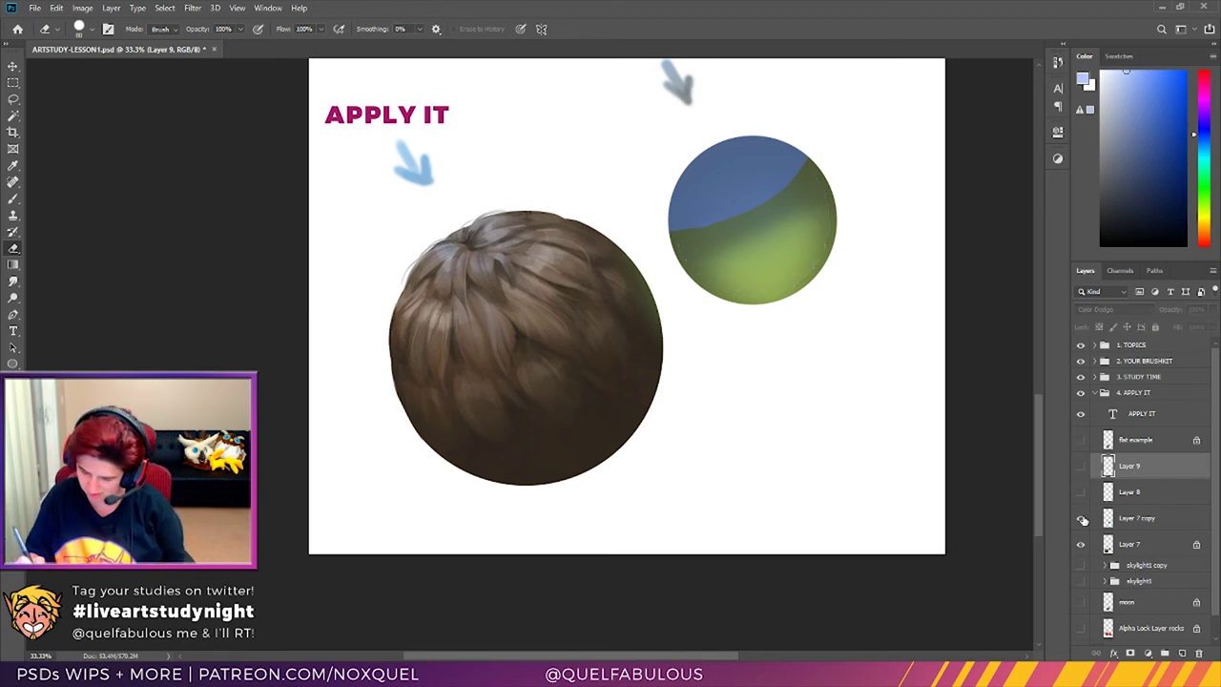
click(1082, 518)
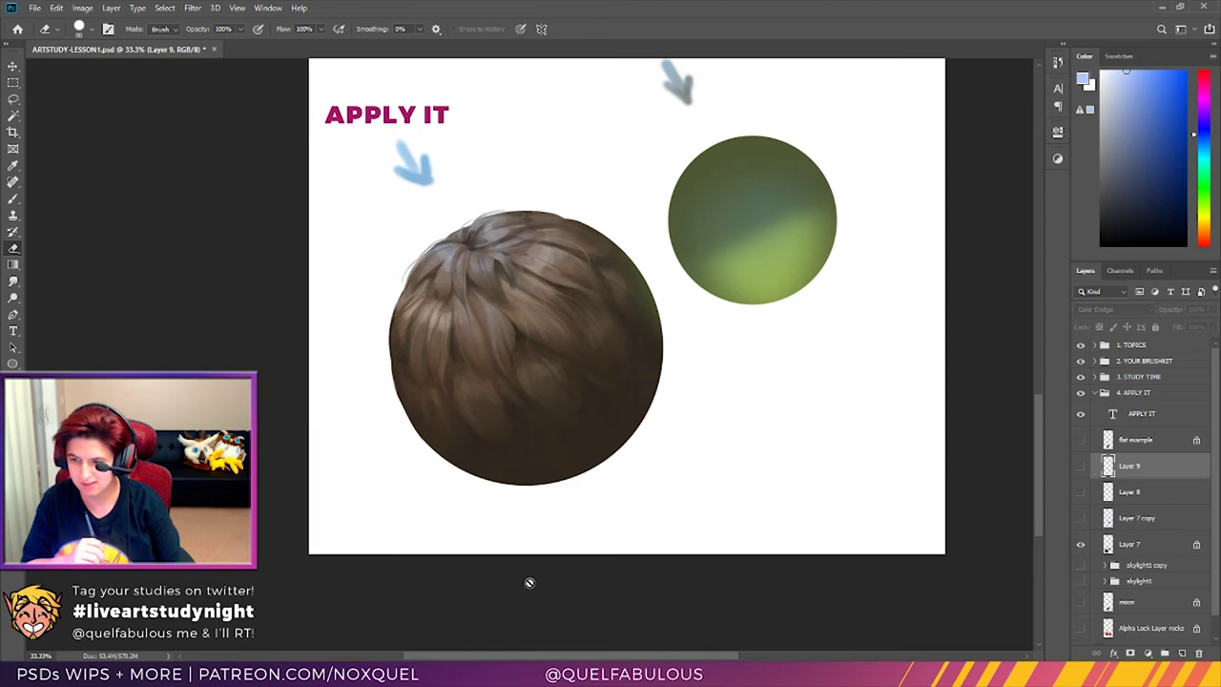
click(1081, 466)
click(1081, 491)
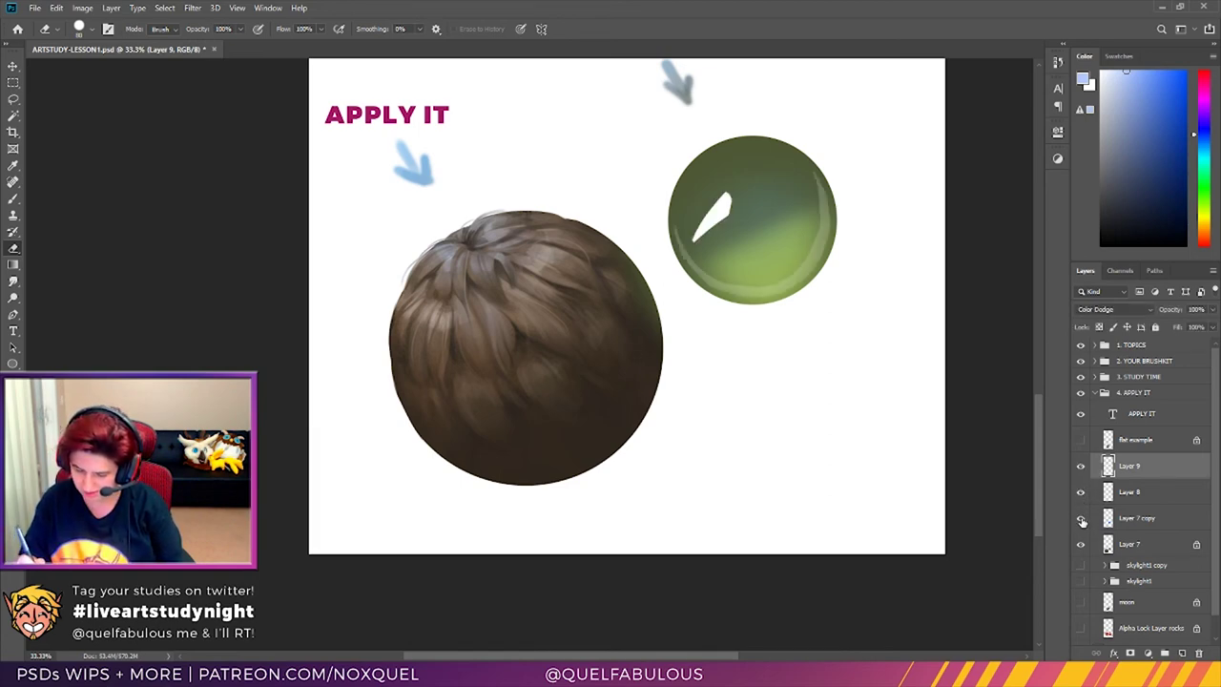
click(1082, 519)
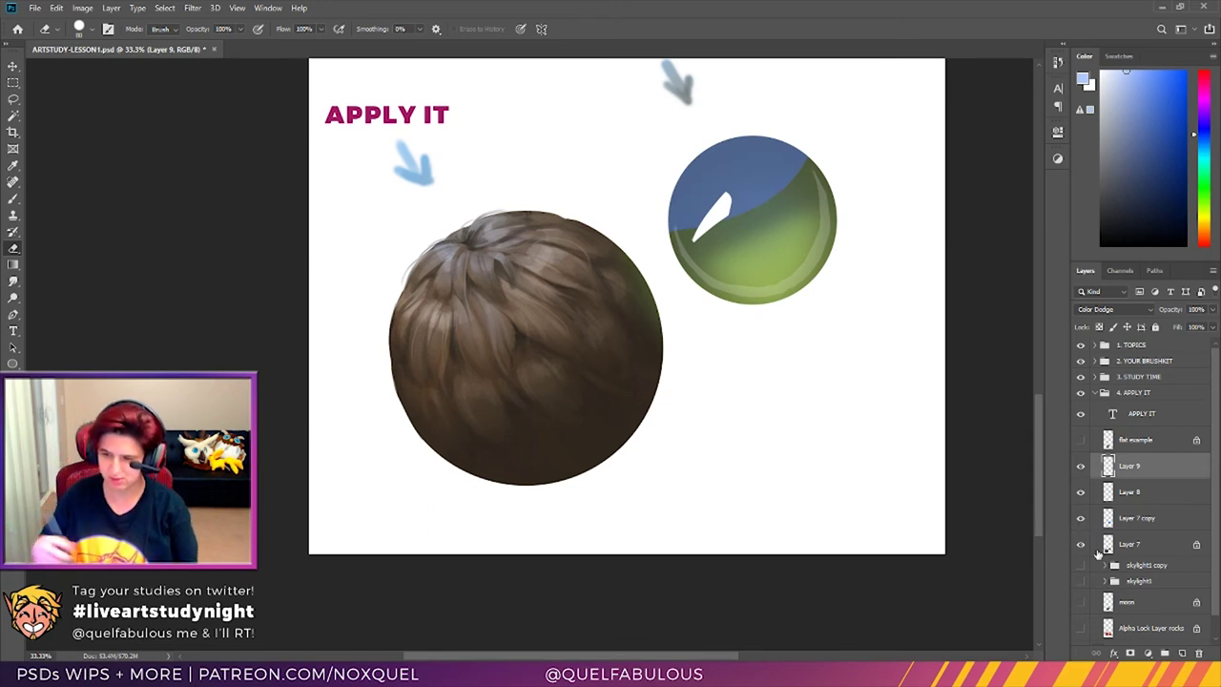
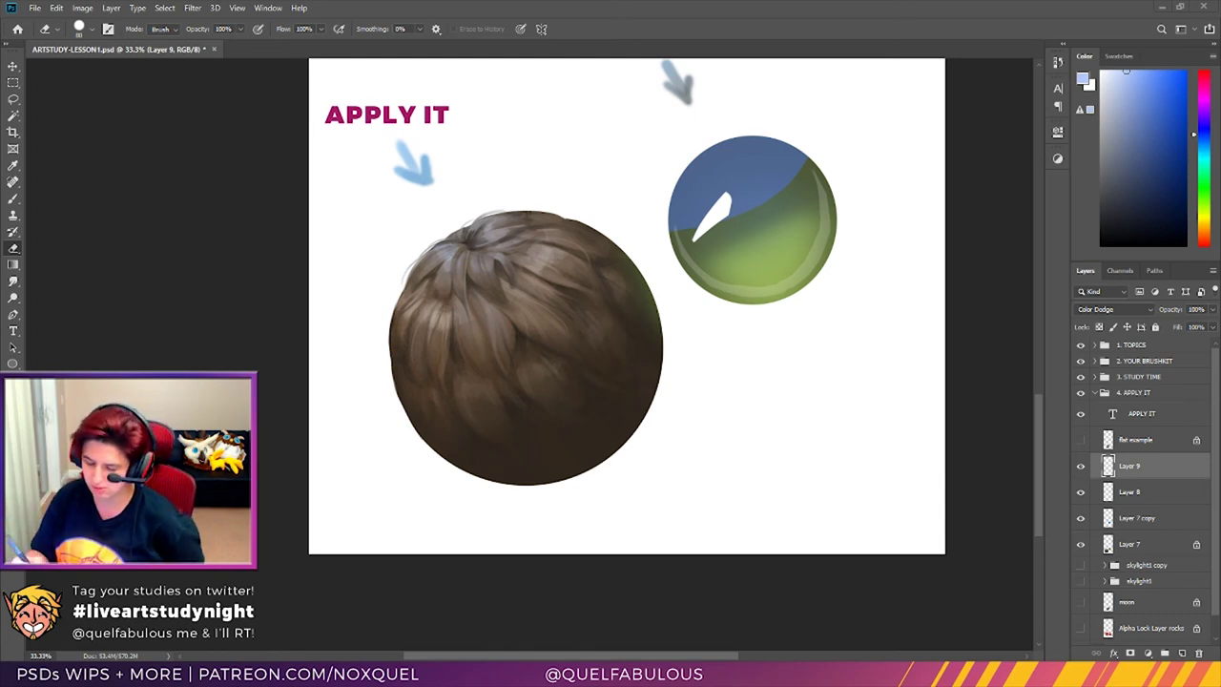
Step: Review the lesson page at 16.7% zoom, from the topics list down to the finished APPLY IT spheres
mouse_move(1038, 458)
mouse_down()
mouse_move(1050, 275)
mouse_move(1035, 489)
mouse_move(1038, 435)
mouse_move(1029, 446)
mouse_up()
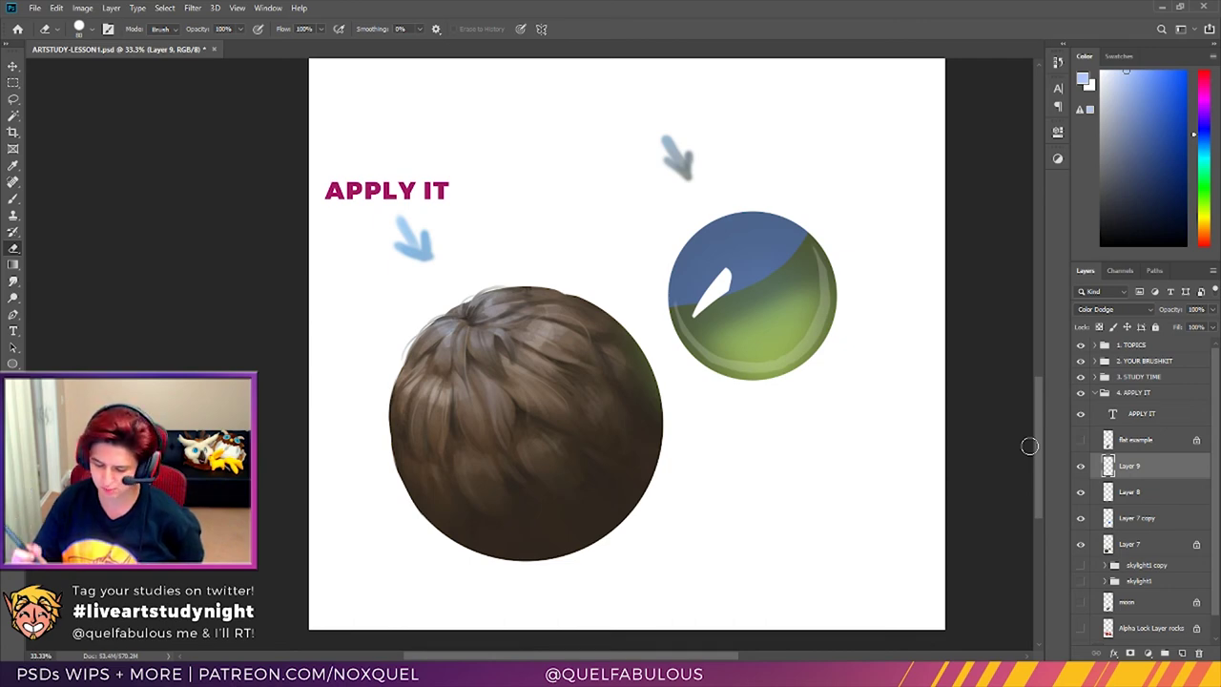
mouse_move(1038, 425)
mouse_down()
mouse_move(1048, 256)
mouse_move(1044, 443)
mouse_up()
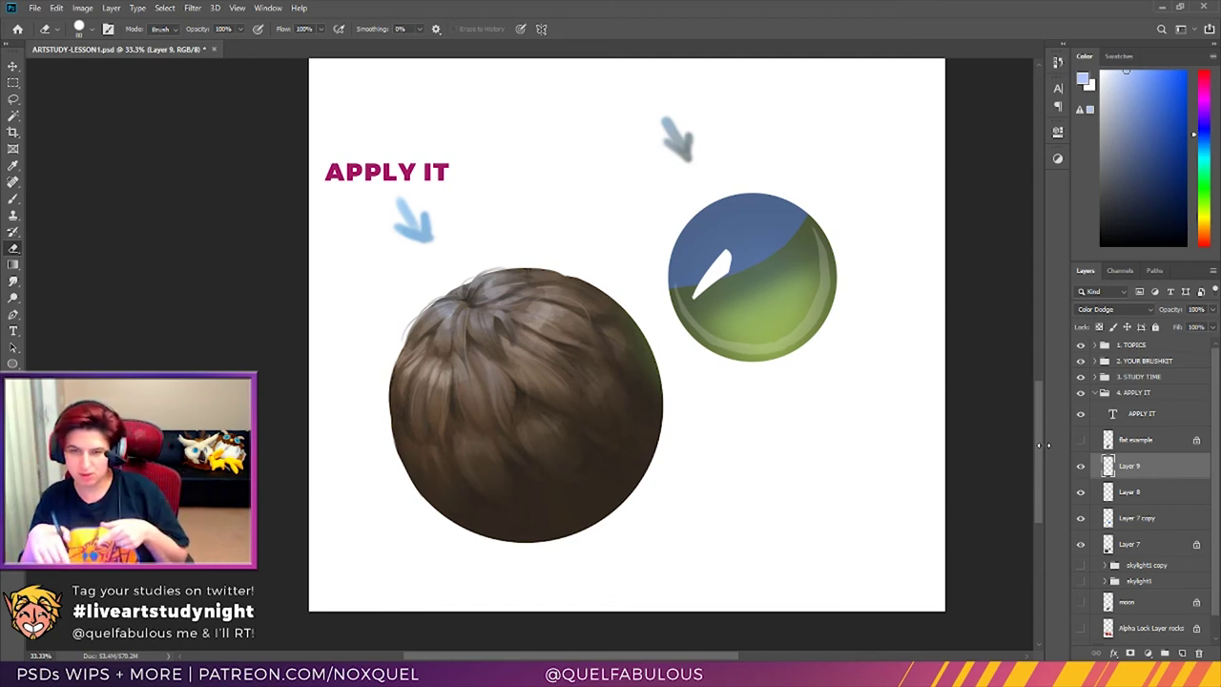
mouse_move(1038, 430)
mouse_down()
mouse_move(1040, 280)
mouse_move(1044, 362)
mouse_up()
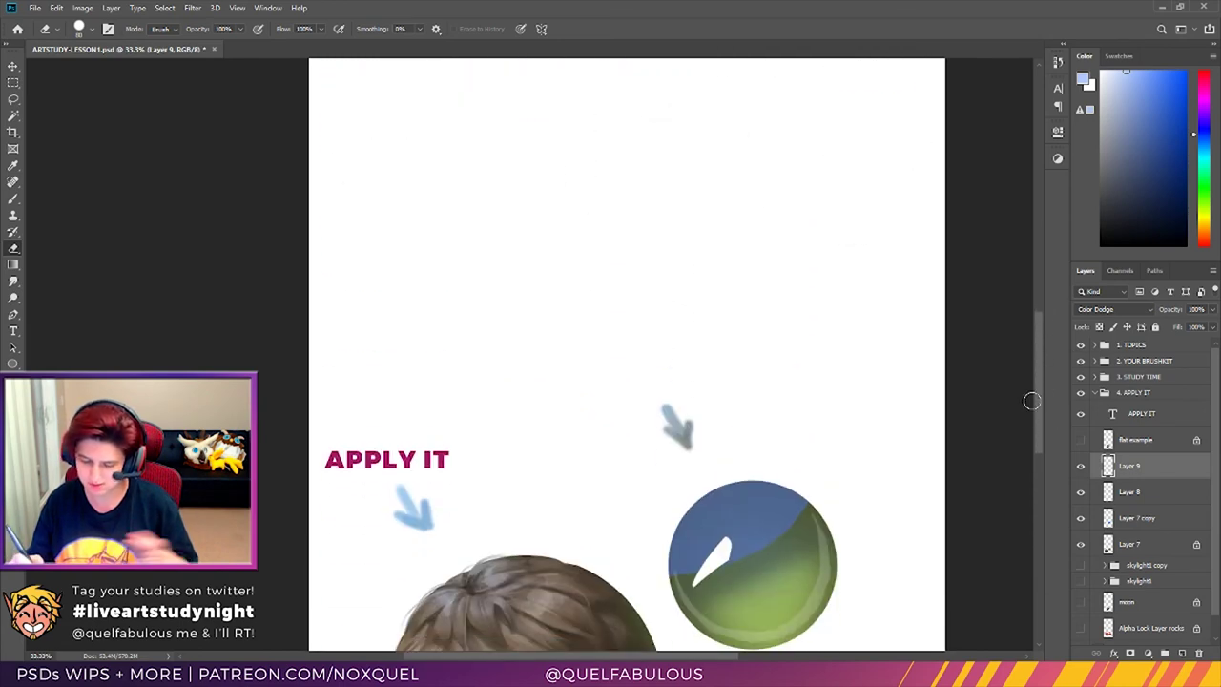
key(ctrl+minus)
key(ctrl+minus)
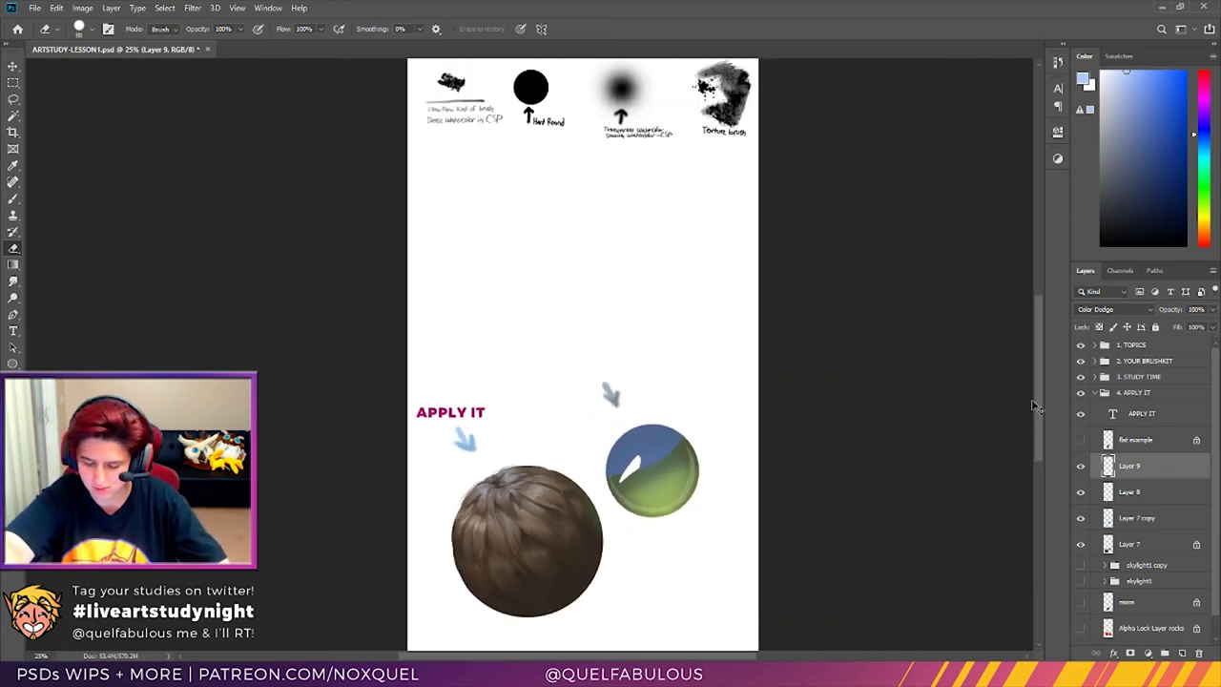
mouse_move(1040, 342)
mouse_down()
mouse_move(1042, 305)
mouse_move(1041, 331)
mouse_up()
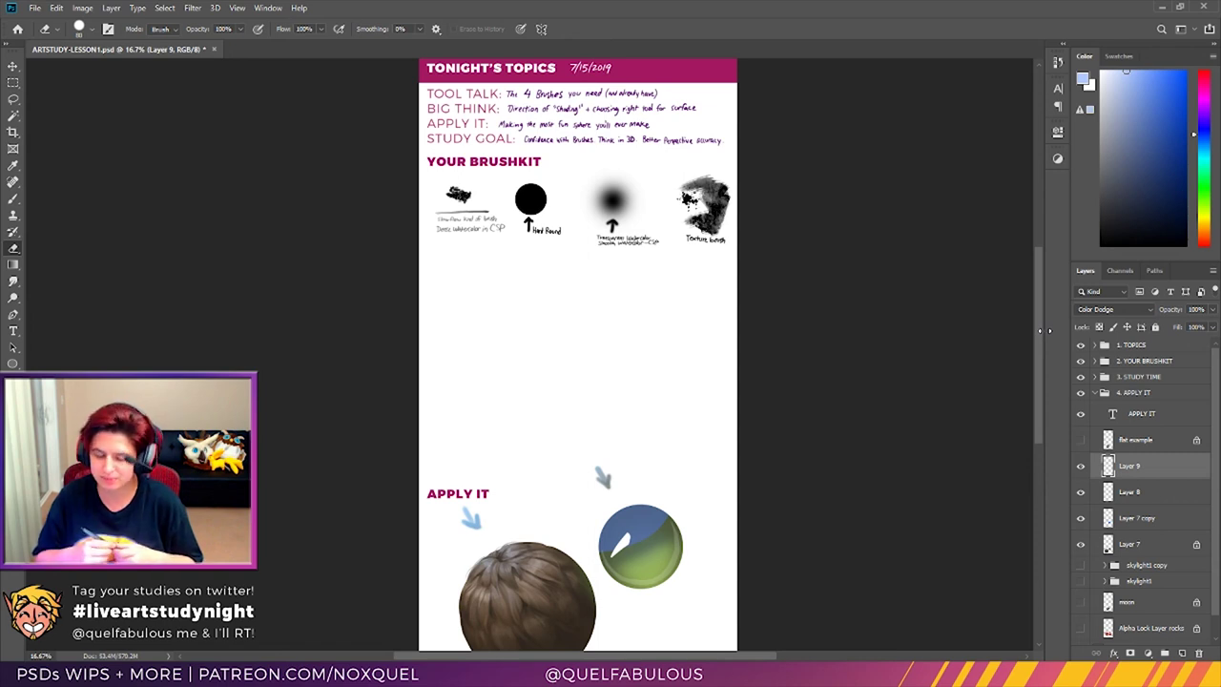
mouse_move(1040, 387)
mouse_down()
mouse_move(1045, 431)
mouse_move(1041, 393)
mouse_up()
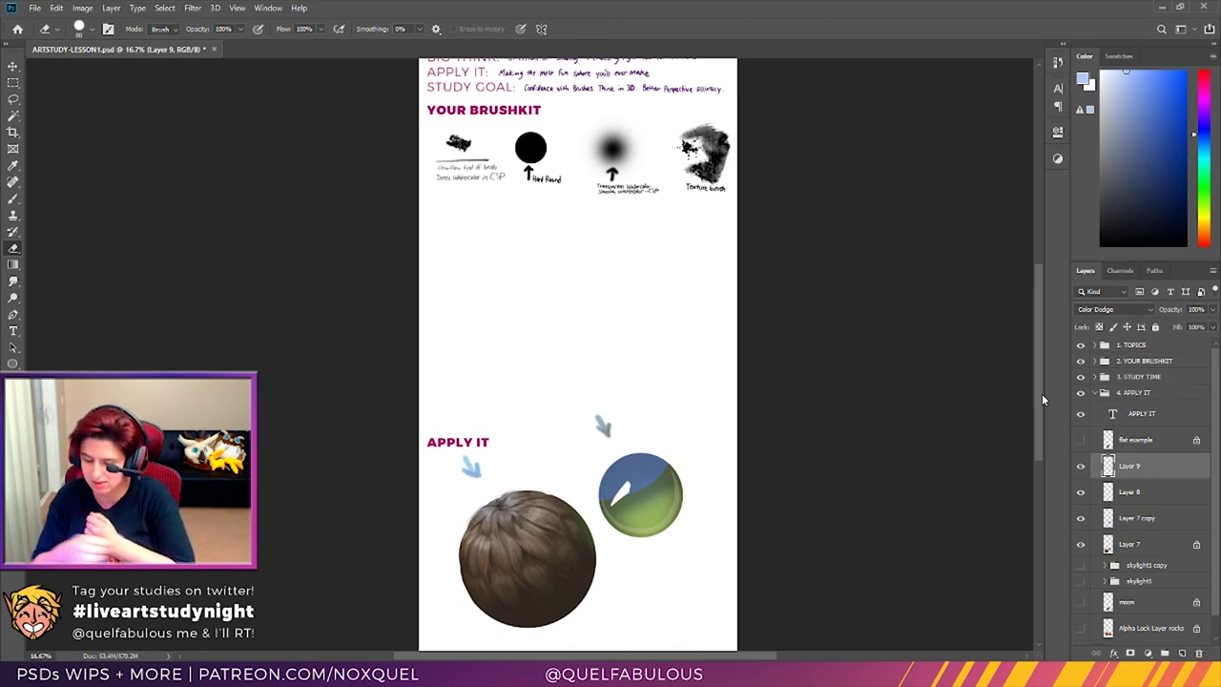
Step: Collapse the 4. APPLY IT group and show the highschoolshit photo of white geometric solids in the 3. STUDY TIME group
click(1101, 395)
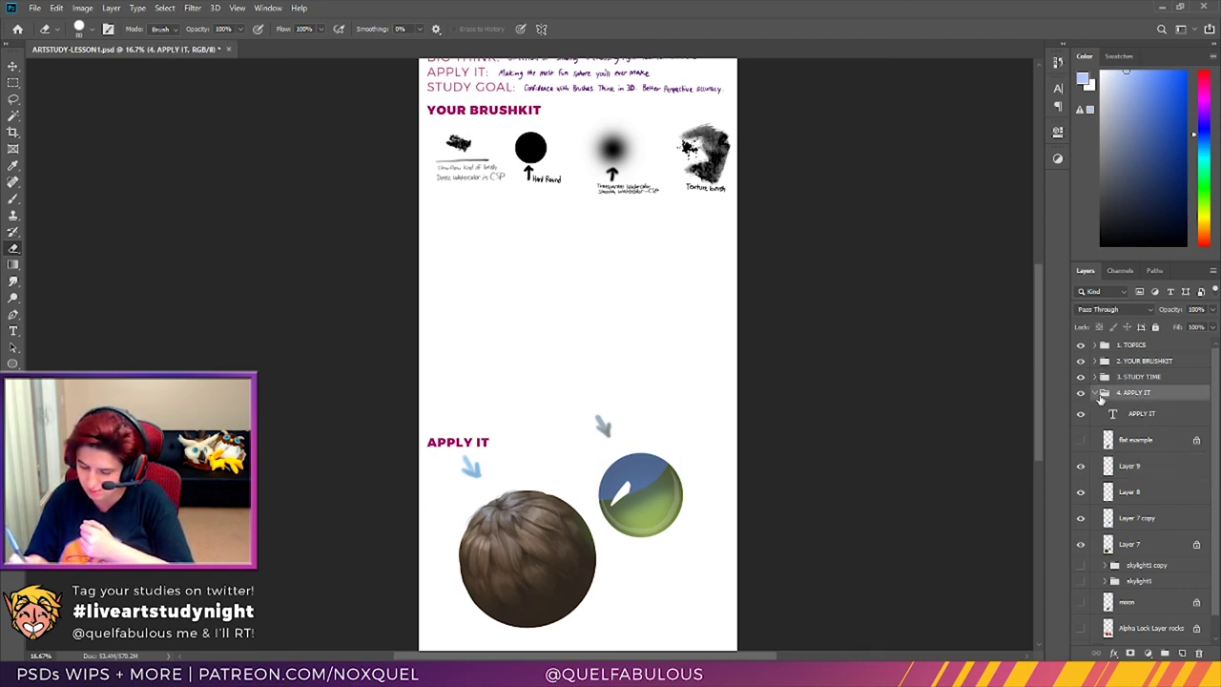
click(1096, 393)
click(1096, 378)
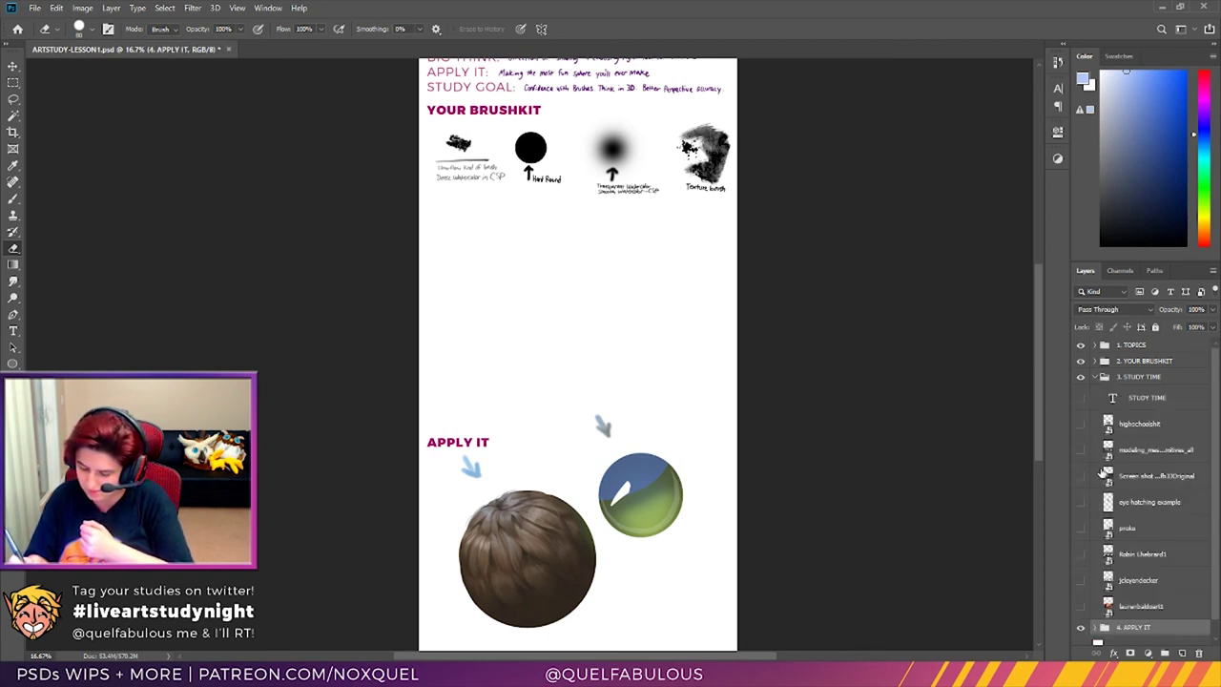
click(1080, 606)
click(1081, 606)
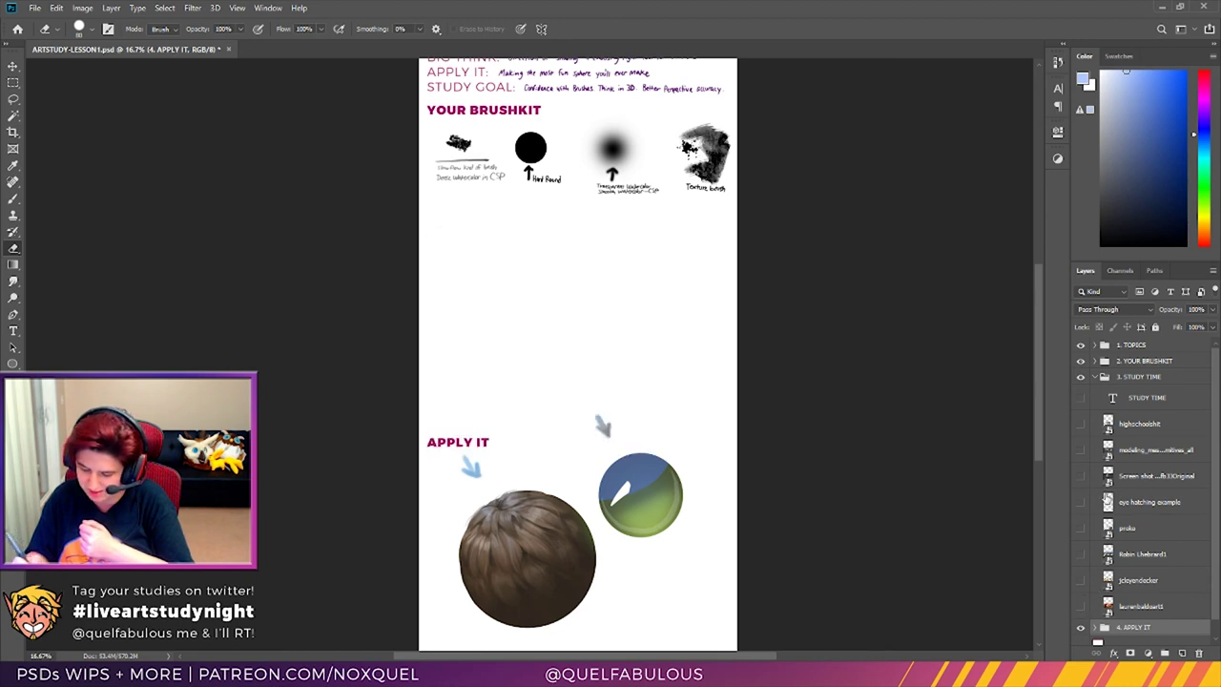
click(1081, 426)
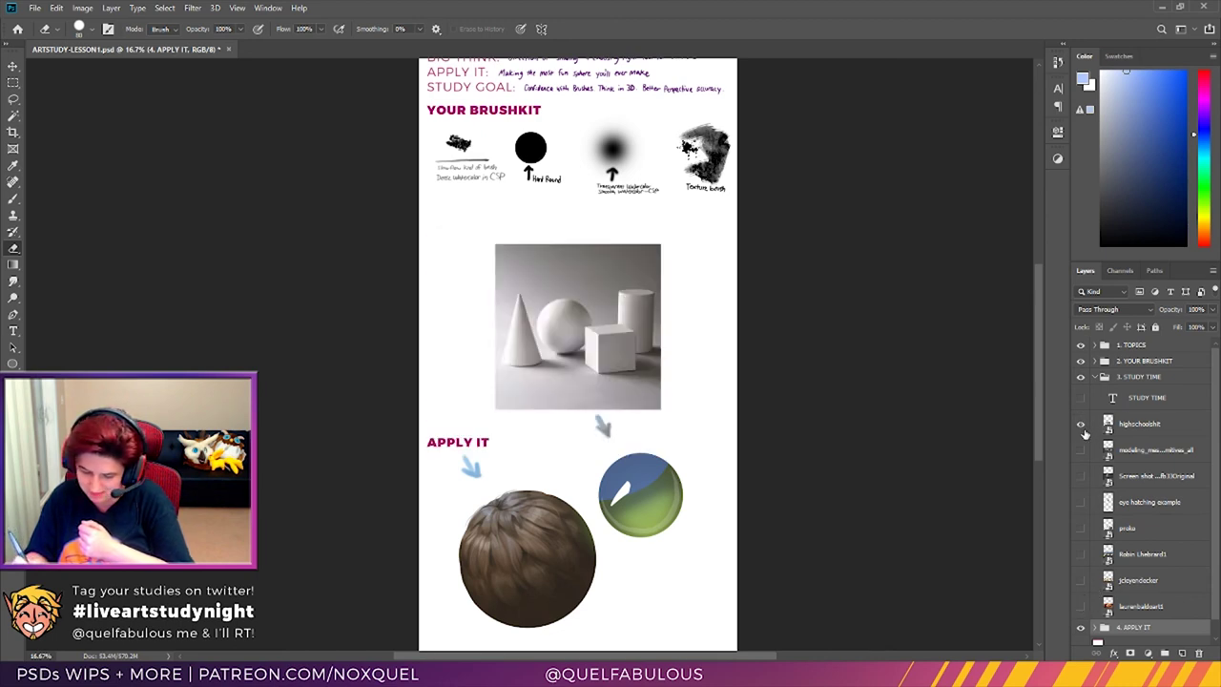
mouse_move(1042, 420)
mouse_down()
mouse_move(1046, 377)
mouse_move(1047, 420)
mouse_move(1050, 403)
mouse_up()
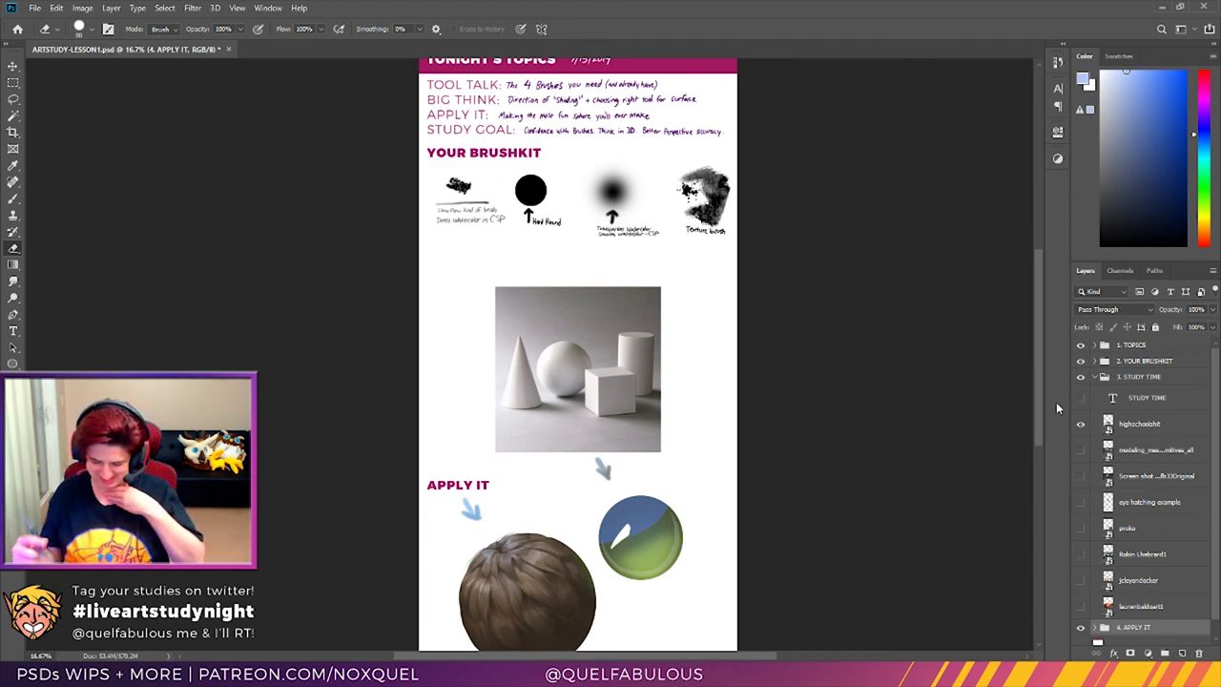
drag(1035, 382, 1039, 420)
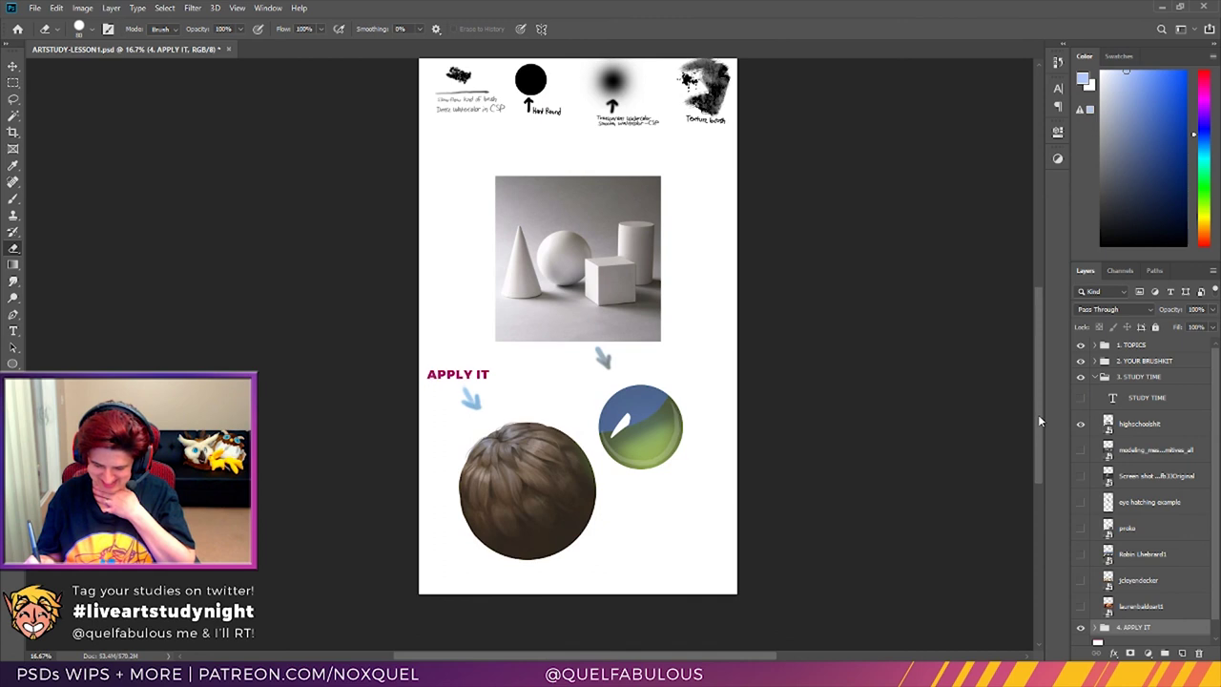